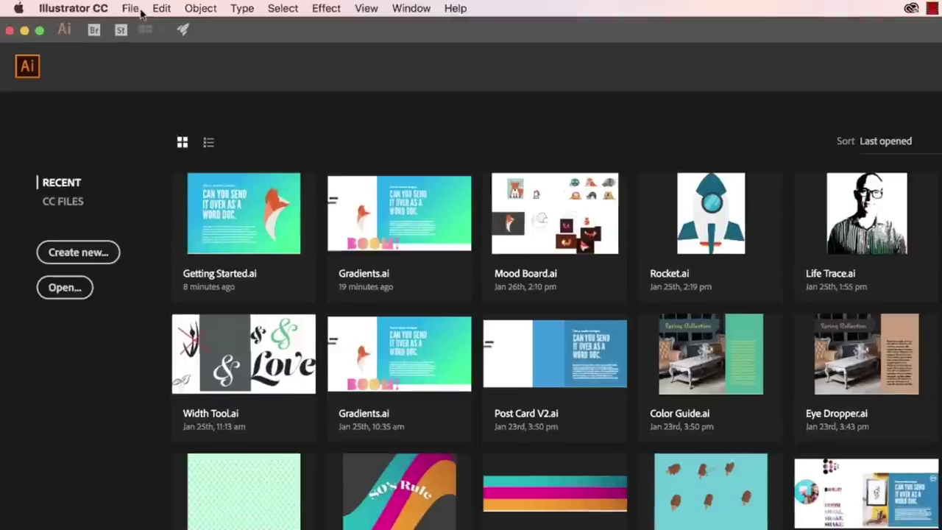
- Open Getting Started.ai from the Exercise Files folder via File > Open
left_click(98, 6)
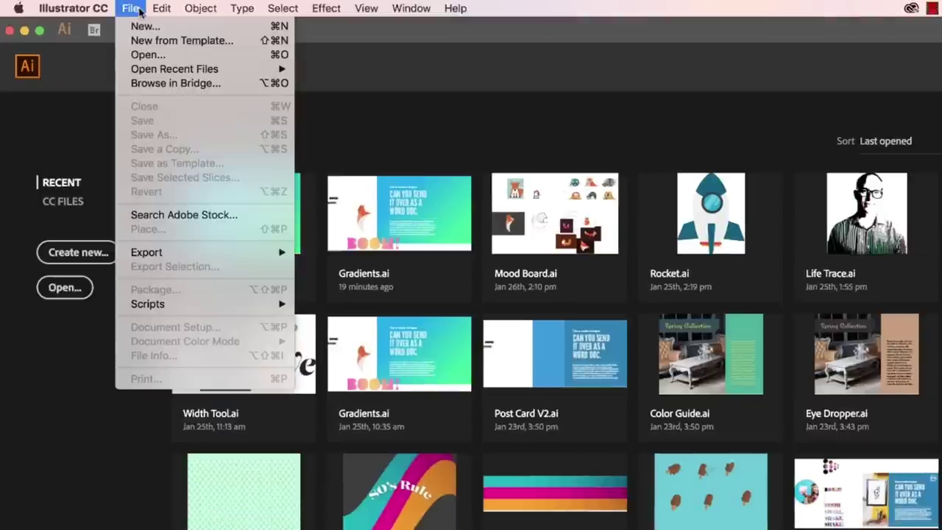
left_click(148, 55)
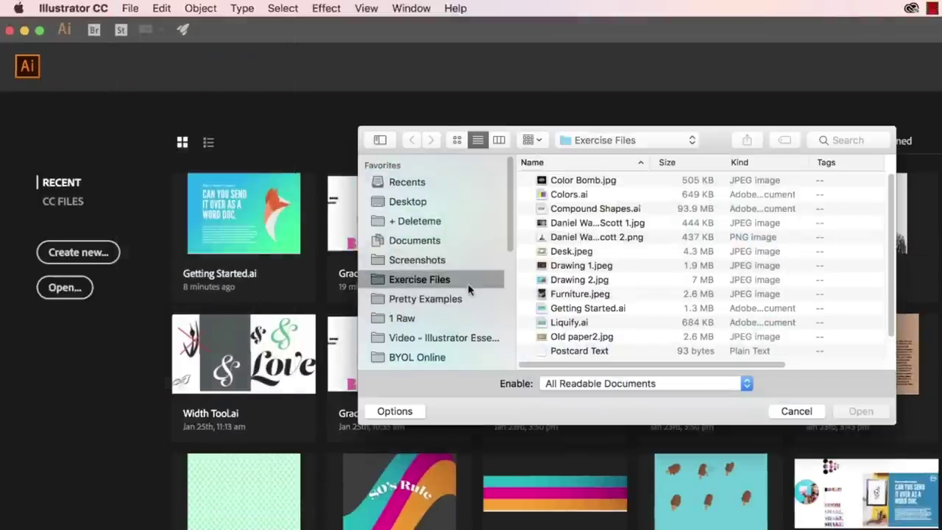
left_click(603, 310)
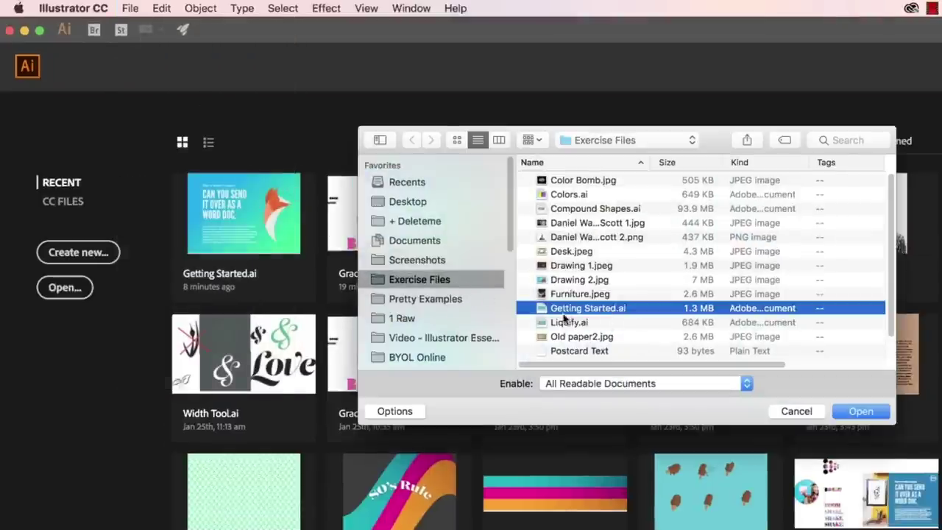
left_click(861, 412)
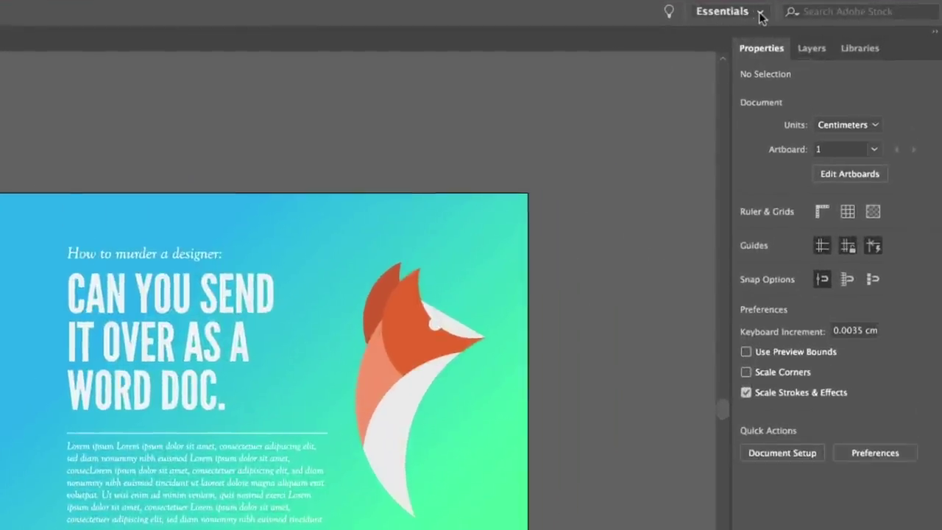
- Reset the Essentials workspace so all panels return to their default layout
left_click(753, 17)
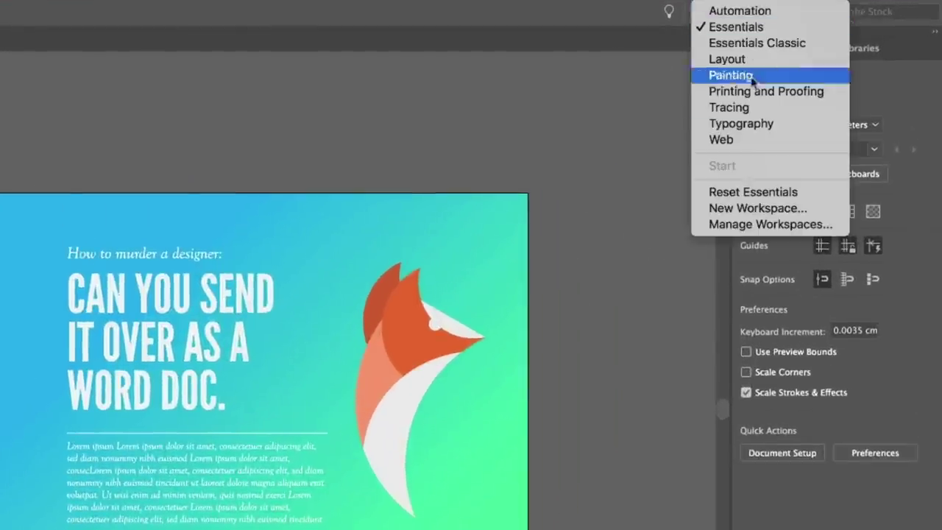
left_click(718, 30)
left_click(747, 13)
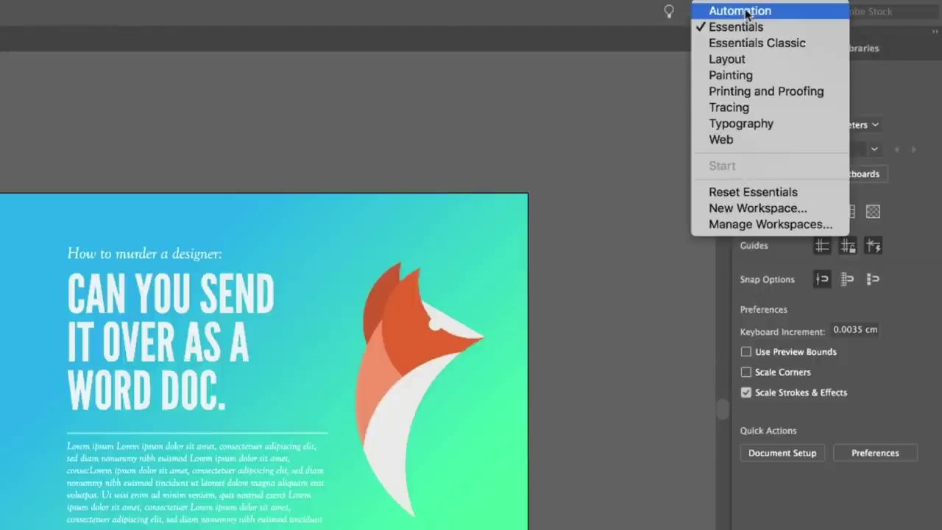
left_click(746, 191)
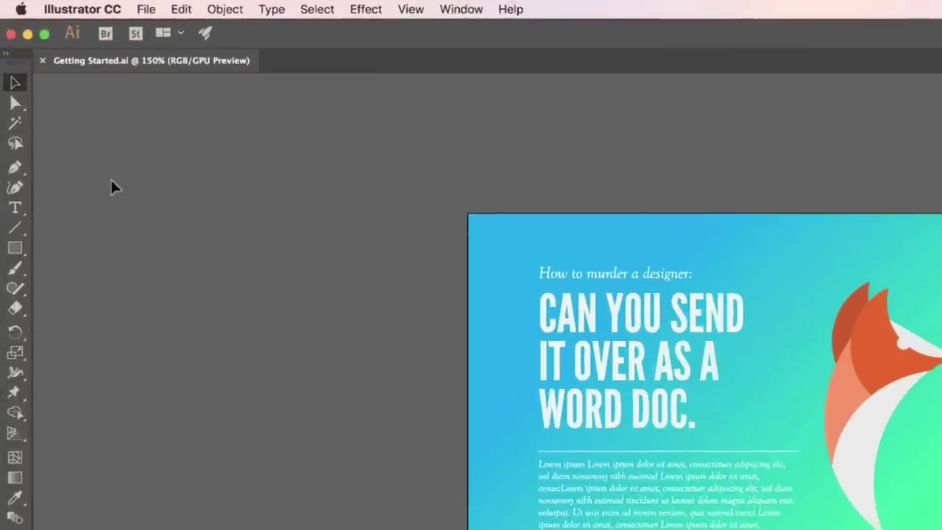
left_click(8, 56)
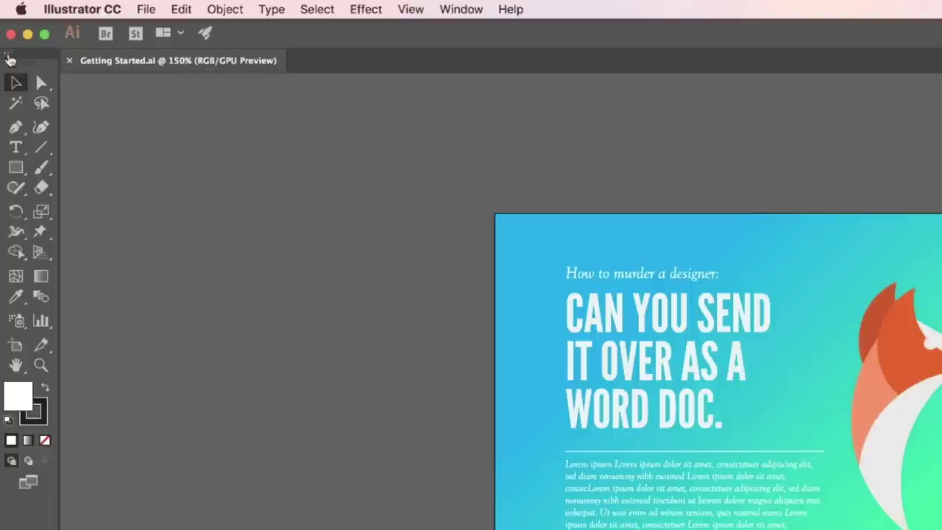
left_click(8, 56)
left_click(8, 56)
left_click(8, 56)
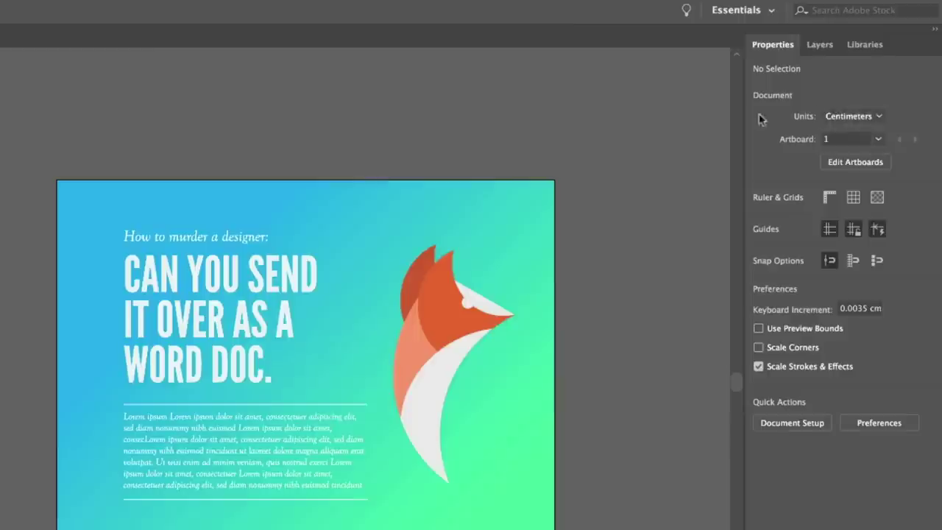
- Change the Getting Started document's units to Inches in the Properties panel
left_click(879, 118)
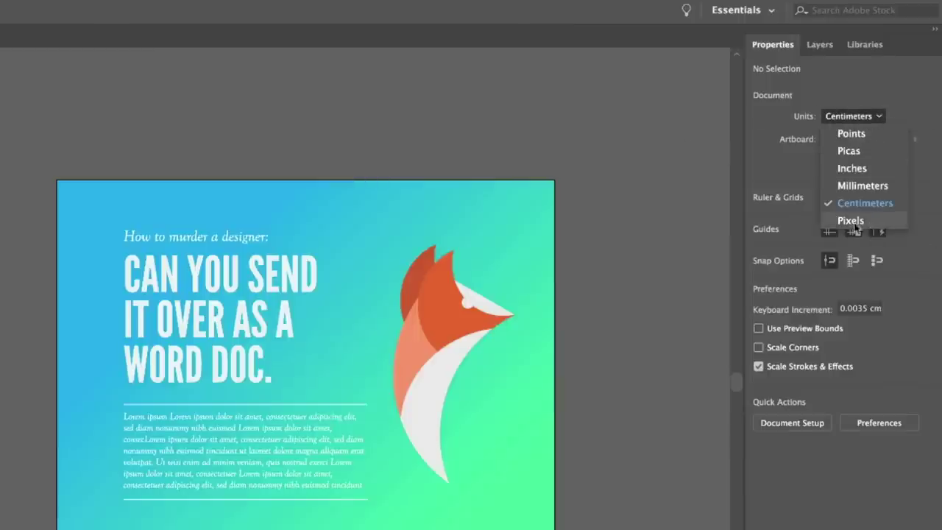
left_click(853, 168)
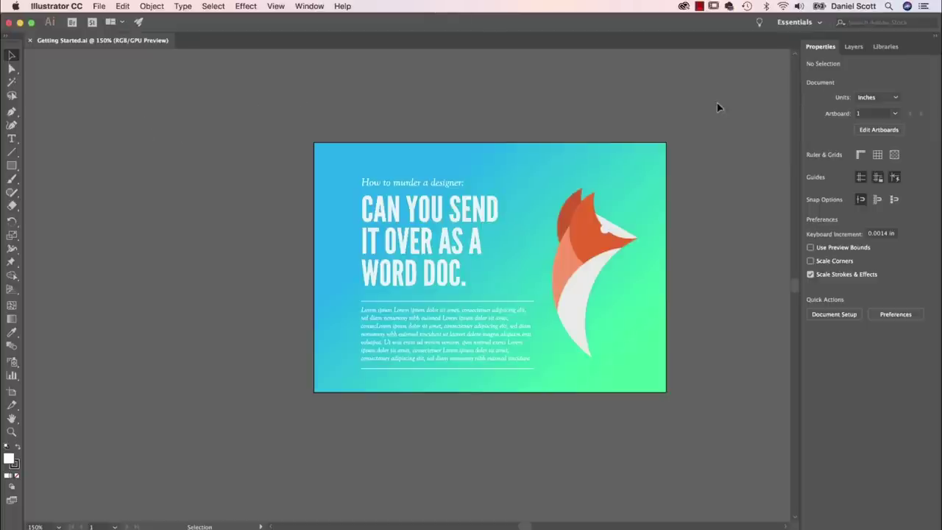
- Create a new Letter print document, 8.5 × 11 in, with Inches as units
left_click(98, 6)
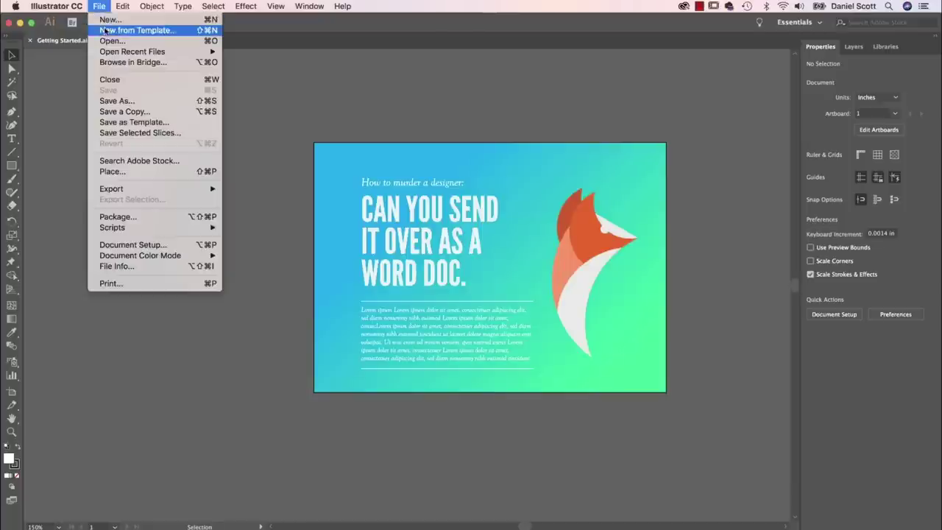
left_click(267, 121)
key("super+n")
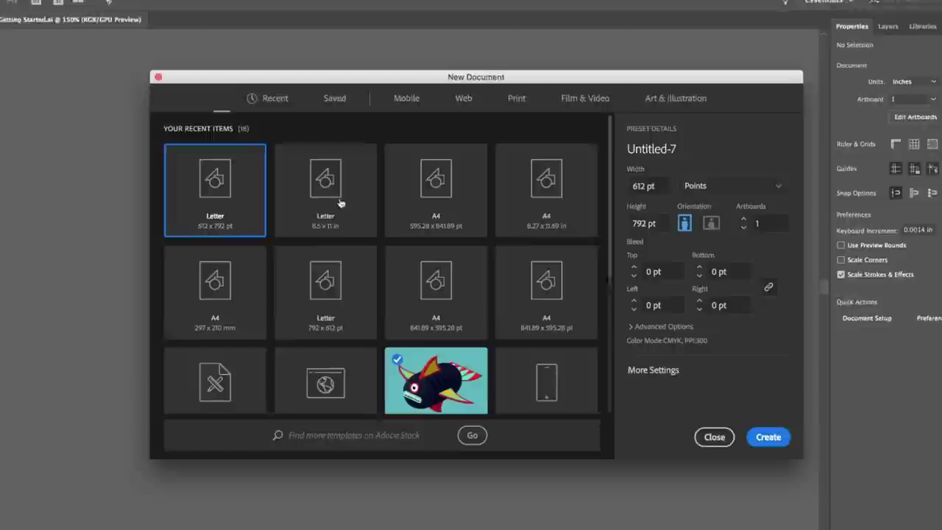
left_click(532, 41)
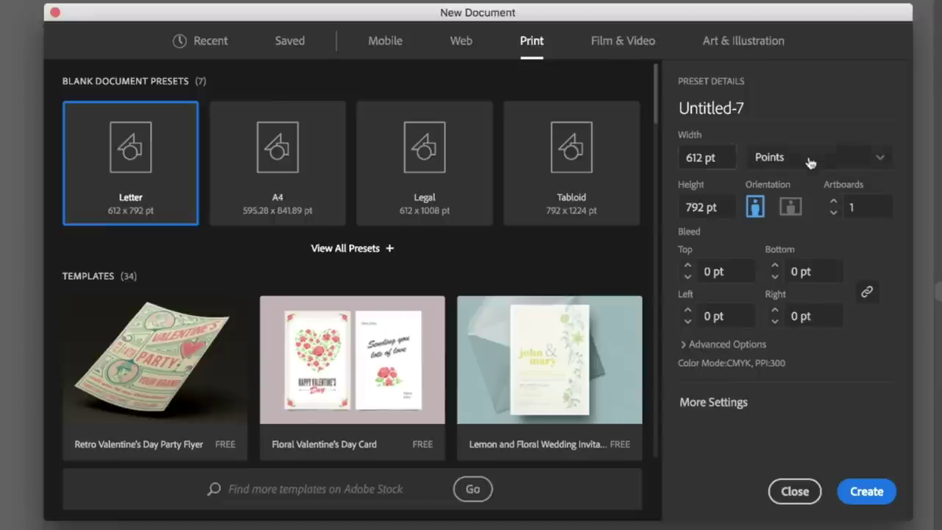
left_click(280, 155)
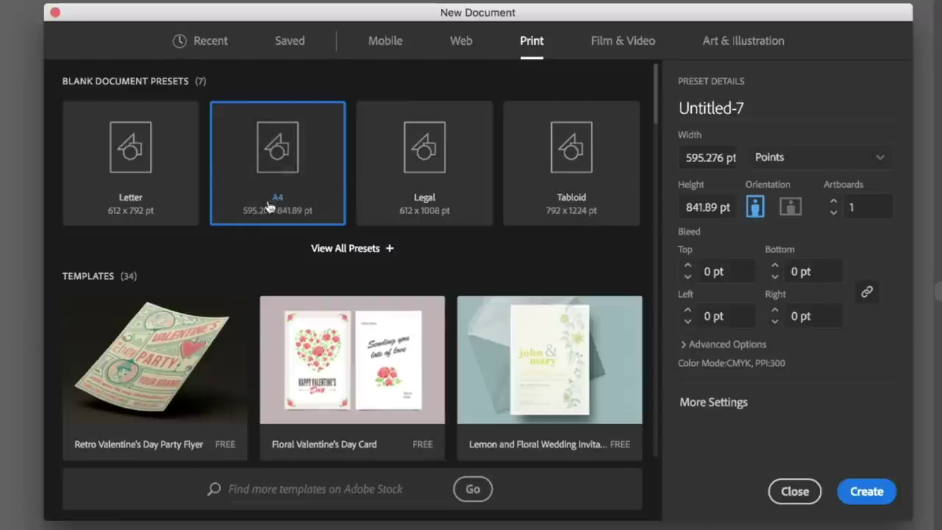
left_click(125, 167)
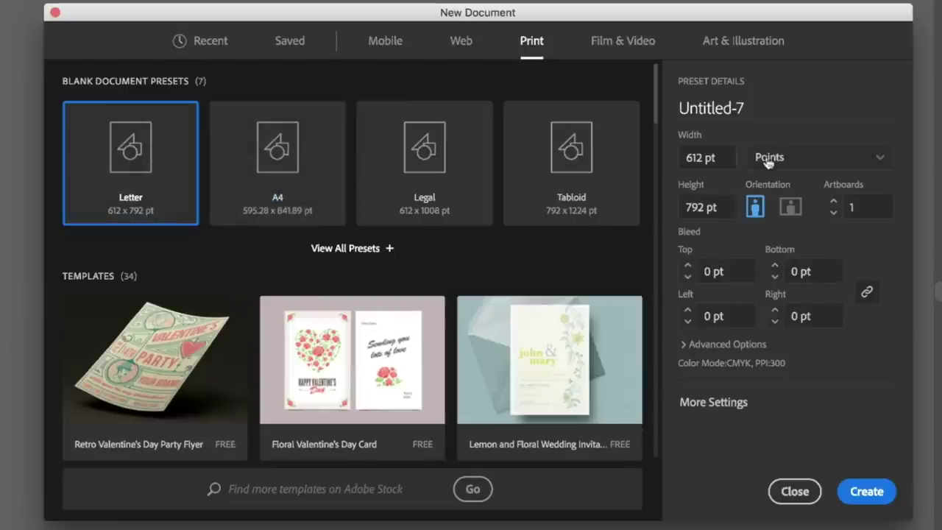
left_click(795, 161)
left_click(795, 242)
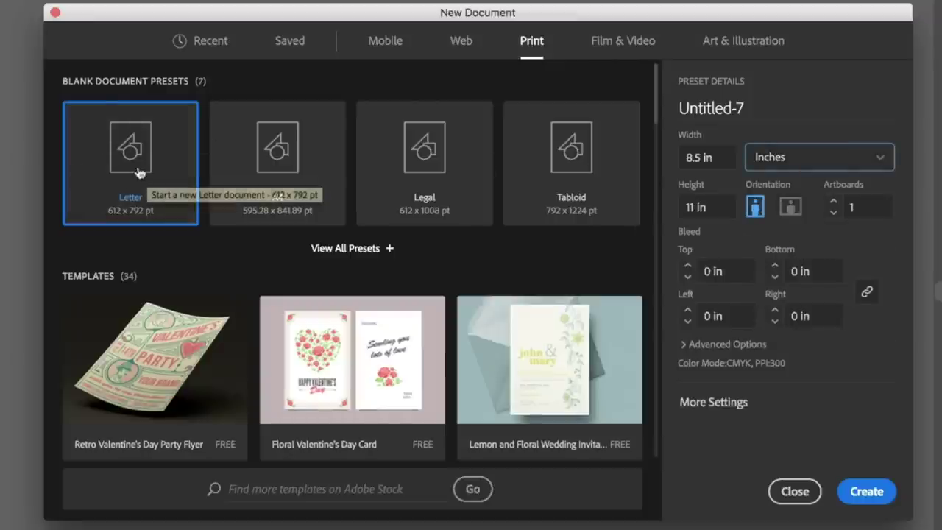
left_click(871, 491)
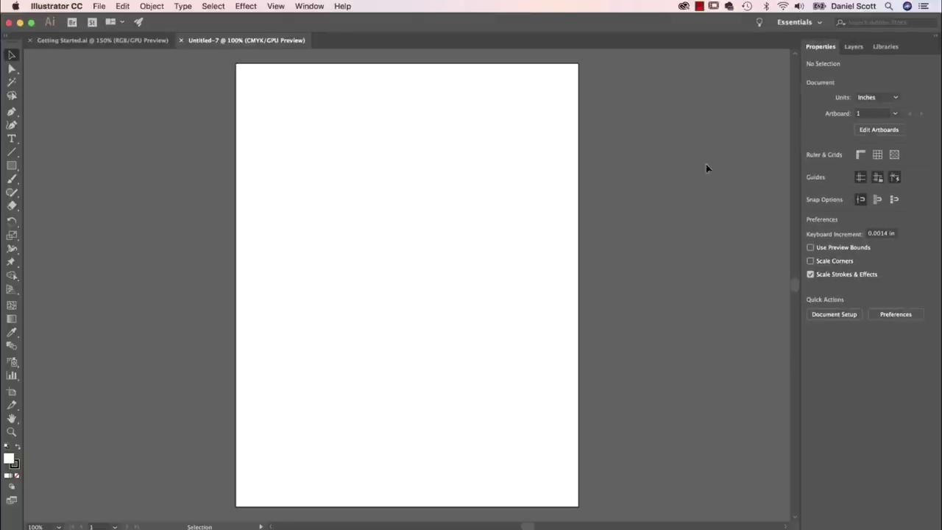
- Turn the Letter artboard to landscape, 11 × 8.5 in, after undoing a trial resize
left_click(893, 101)
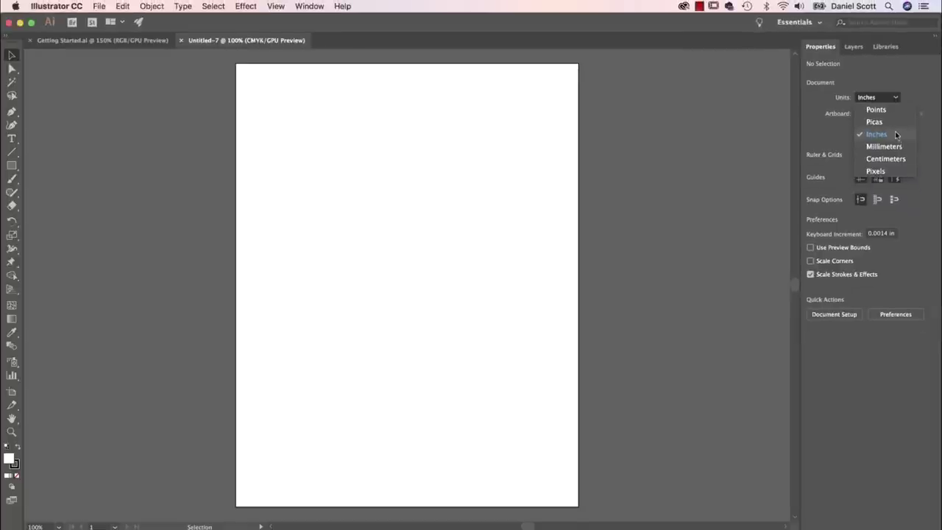
left_click(896, 134)
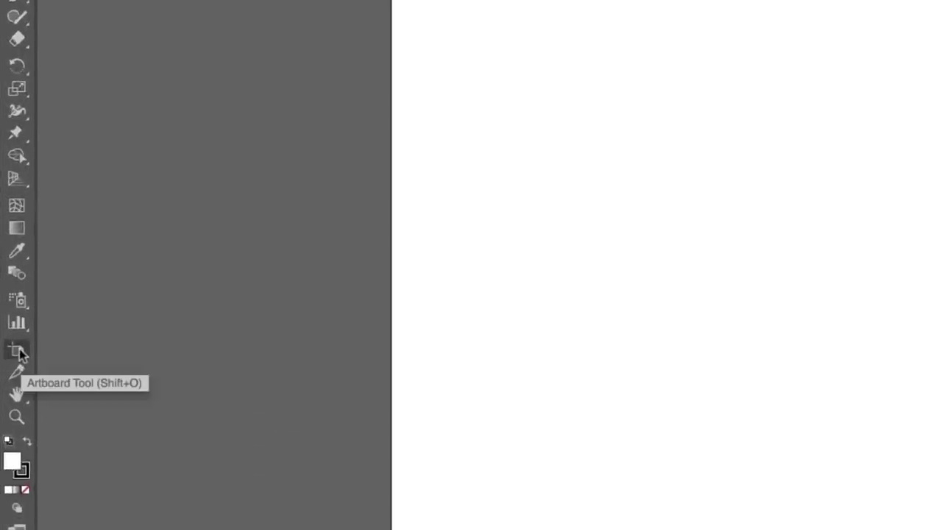
left_click(18, 351)
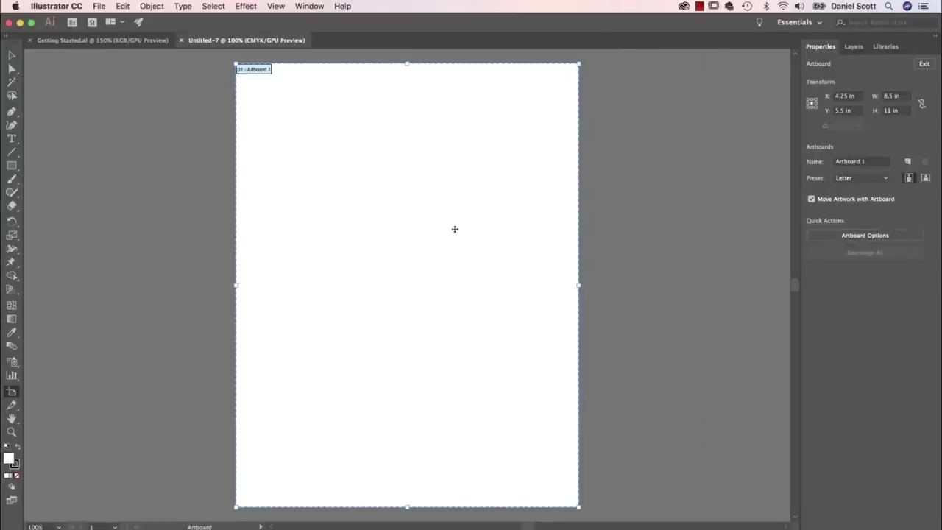
left_click_drag(579, 285, 691, 286)
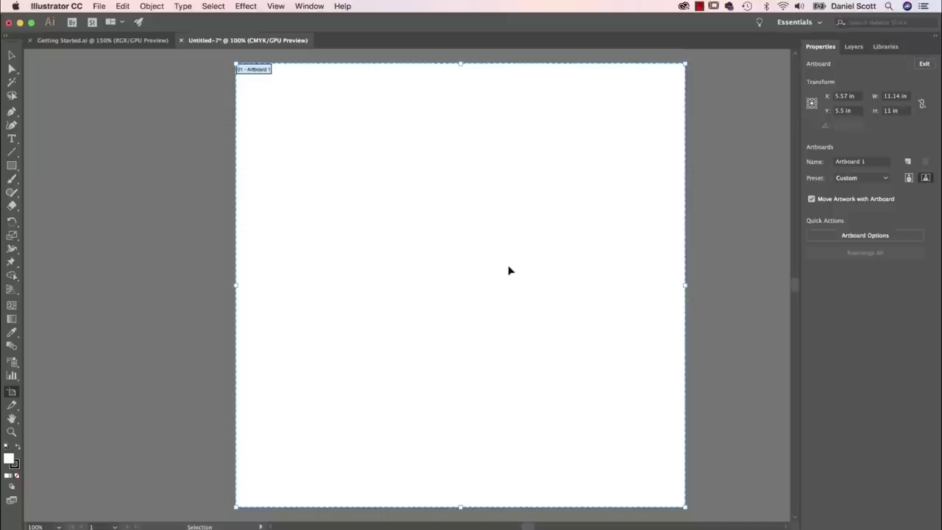
key("super+z")
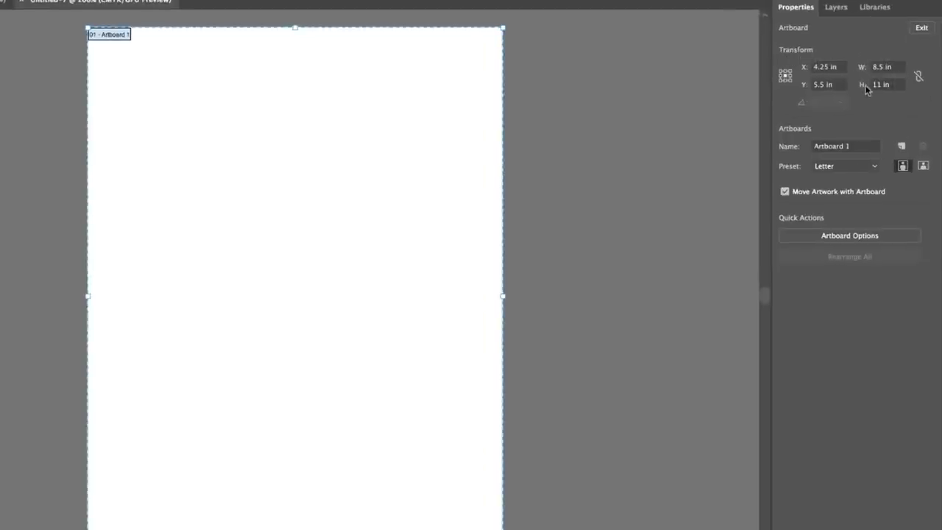
left_click(924, 167)
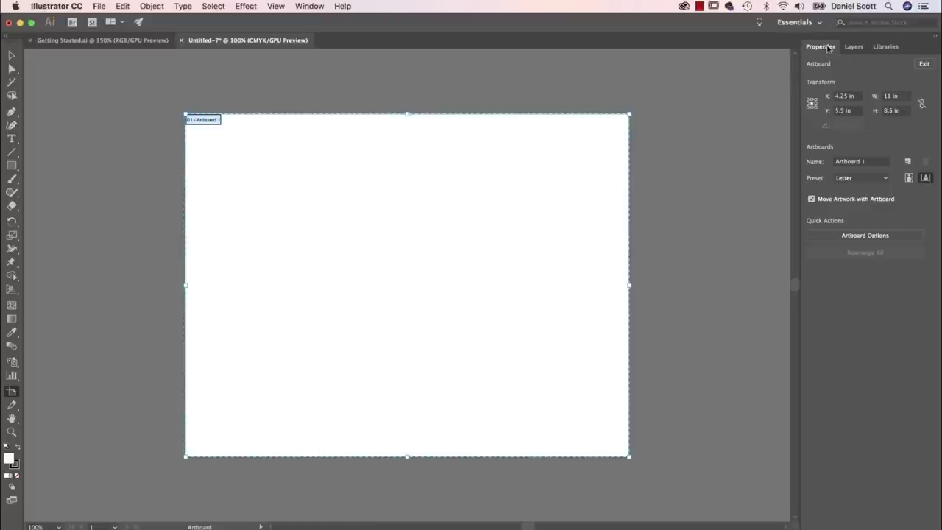
left_click(798, 22)
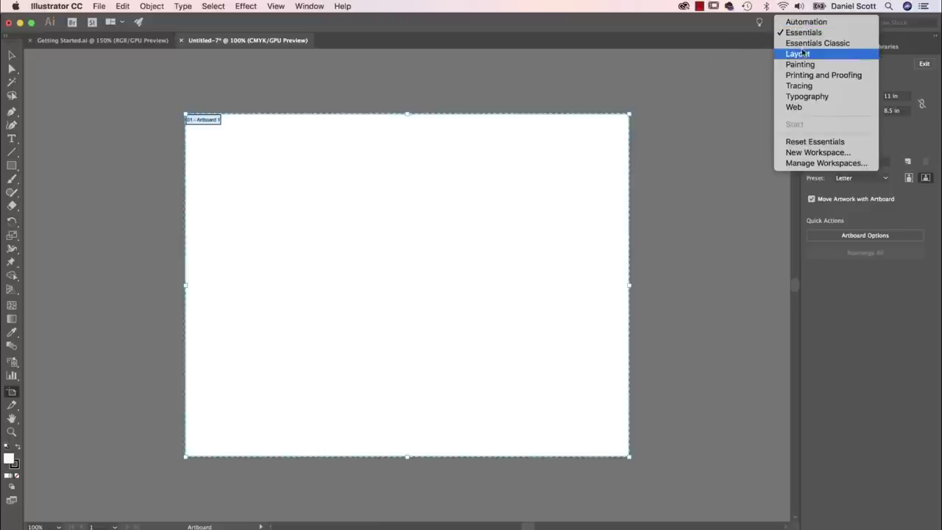
left_click(809, 43)
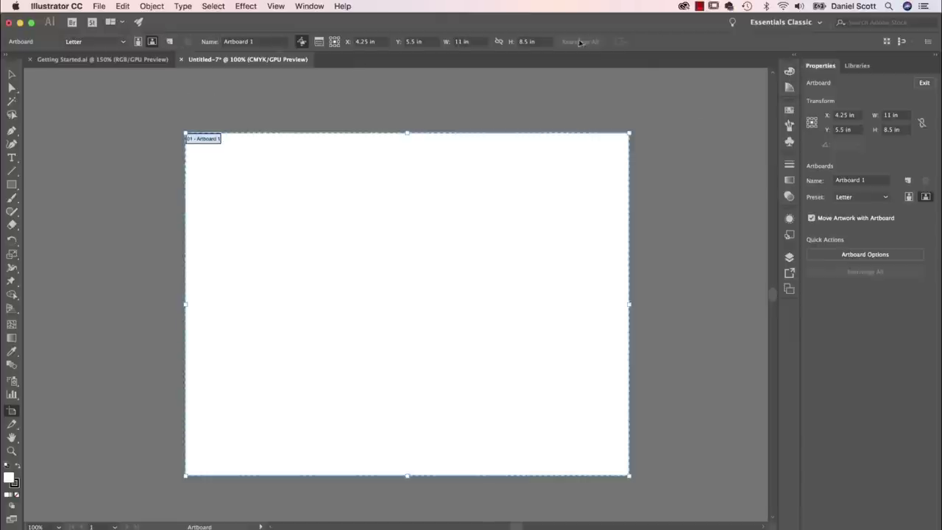
left_click(791, 22)
left_click(783, 33)
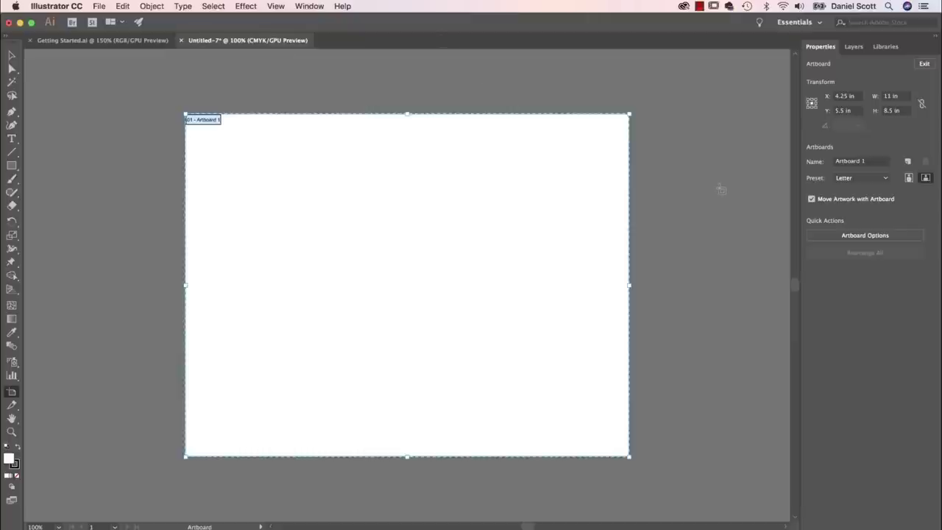
- Return to the Getting Started.ai tab and leave artboard editing with the Selection tool
left_click(103, 41)
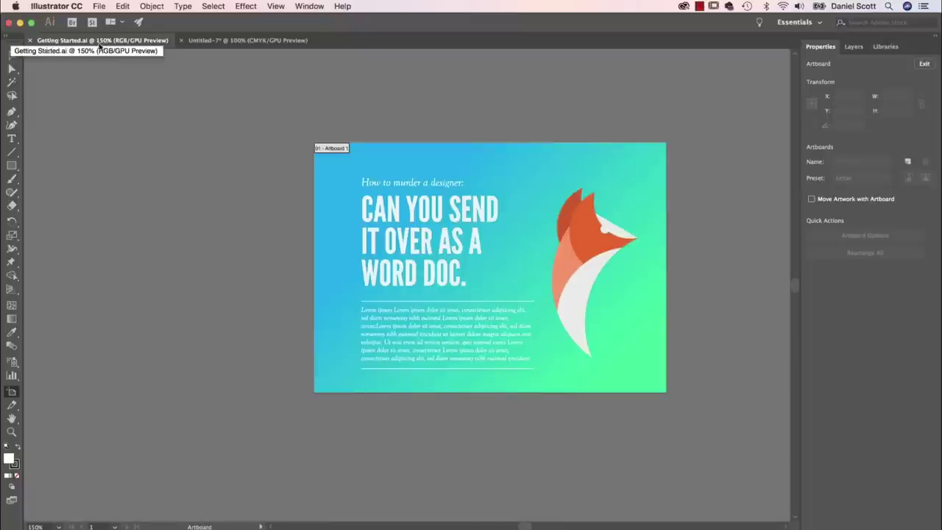
left_click(234, 40)
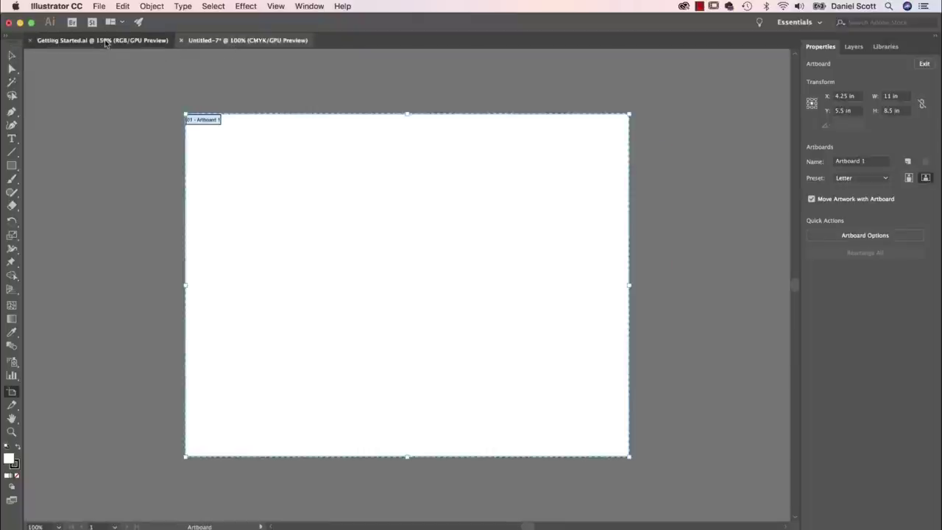
left_click(105, 42)
left_click(232, 42)
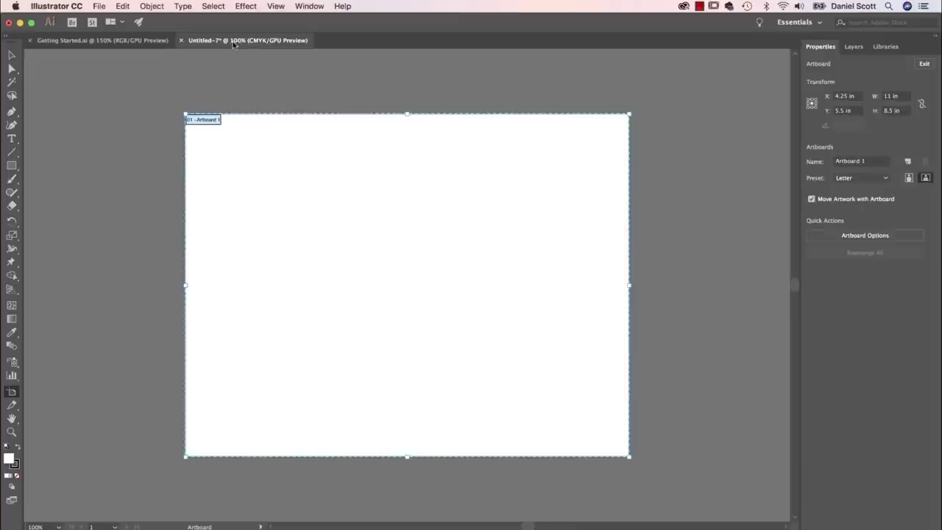
left_click(110, 42)
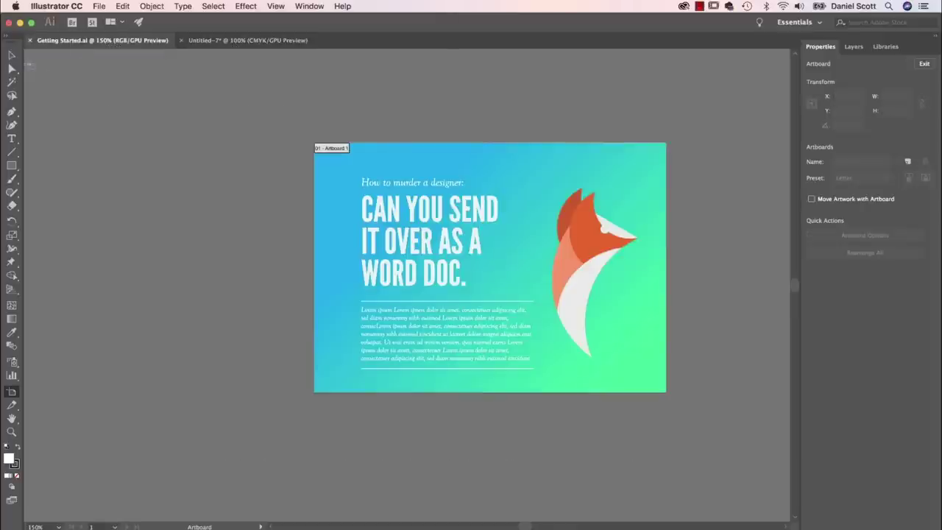
left_click(12, 56)
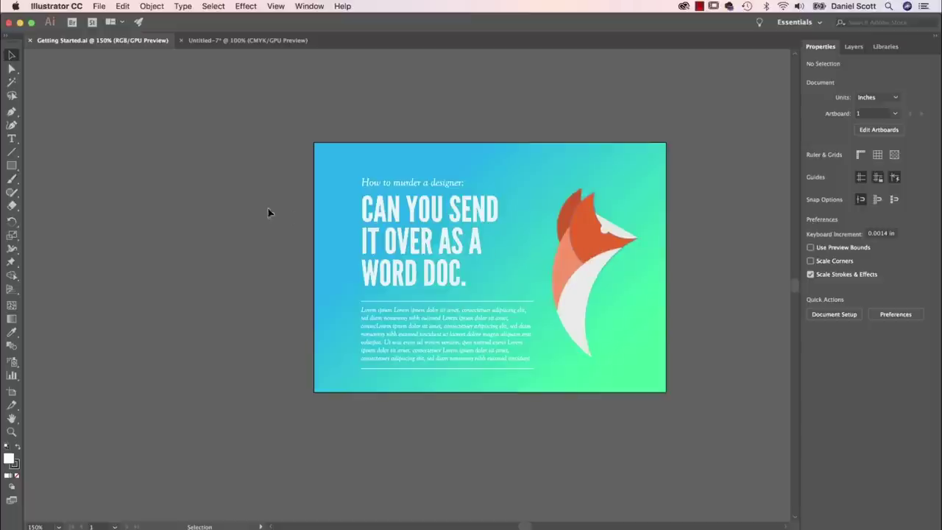
- Try moving the whole fox head twice, undoing each move
left_click_drag(603, 241, 633, 254)
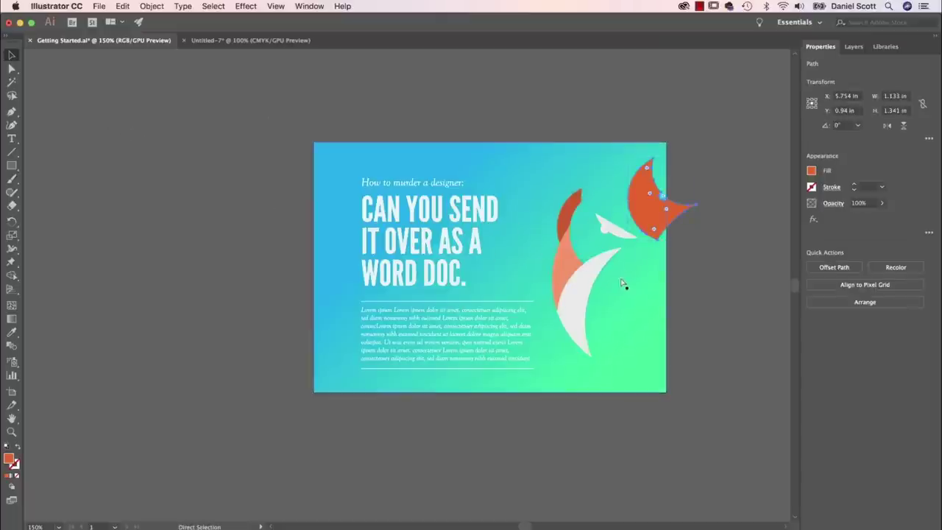
key("super+z")
left_click(11, 56)
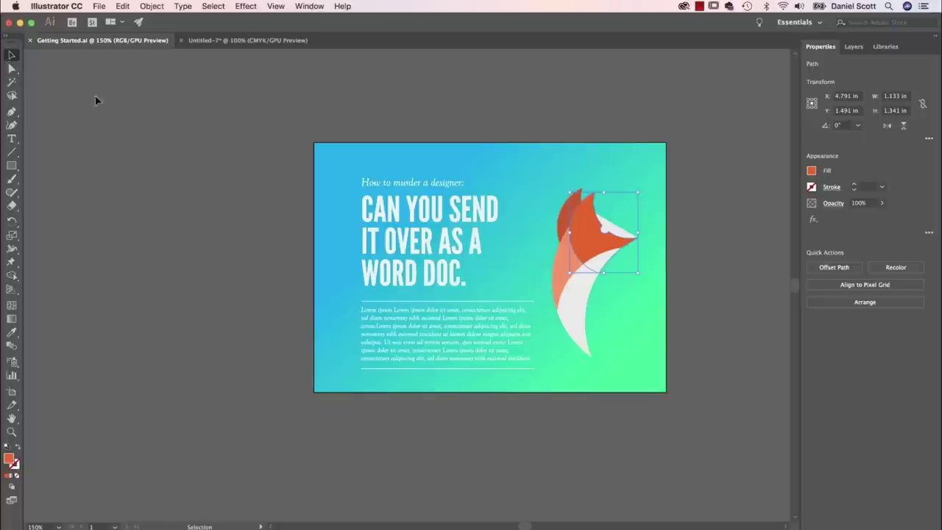
left_click_drag(589, 267, 618, 190)
key("cmd+z")
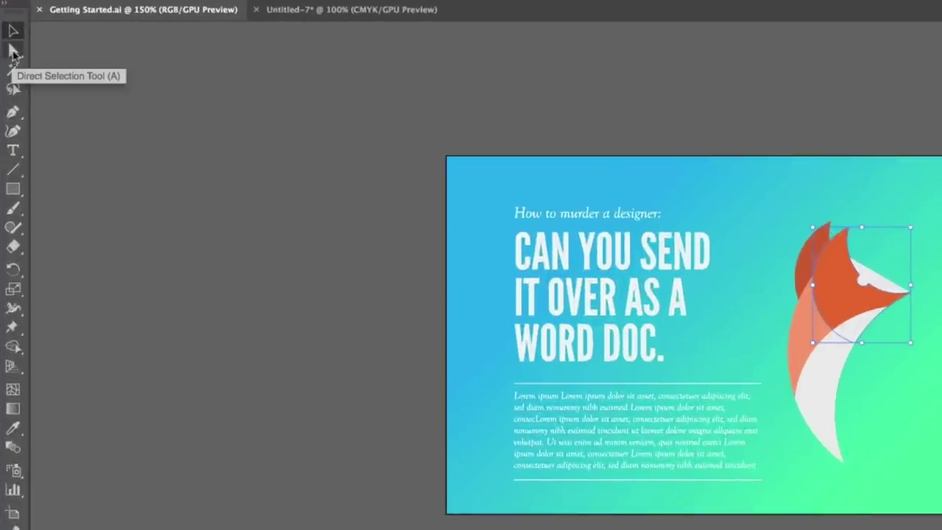
- Drag the fox's nose-tip anchor with Direct Selection, undo it, and view Edit's undo commands
left_click(13, 52)
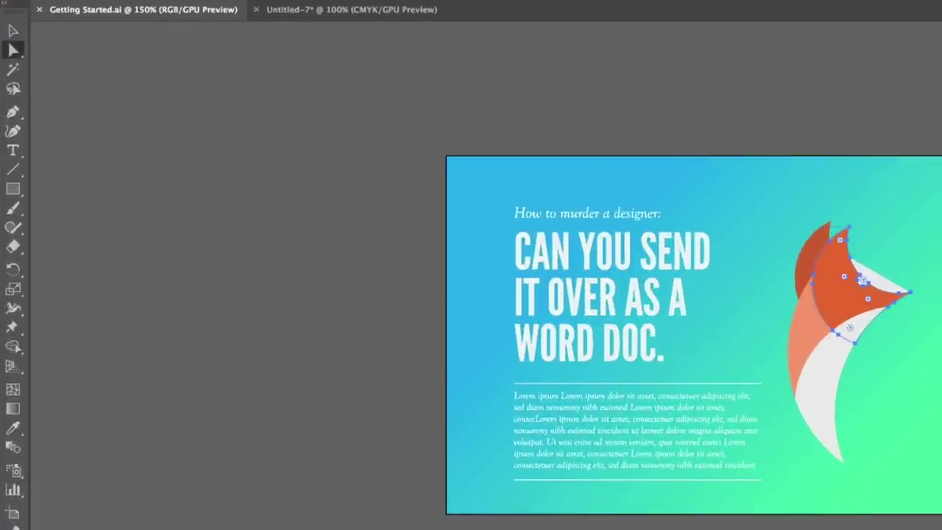
left_click(841, 232)
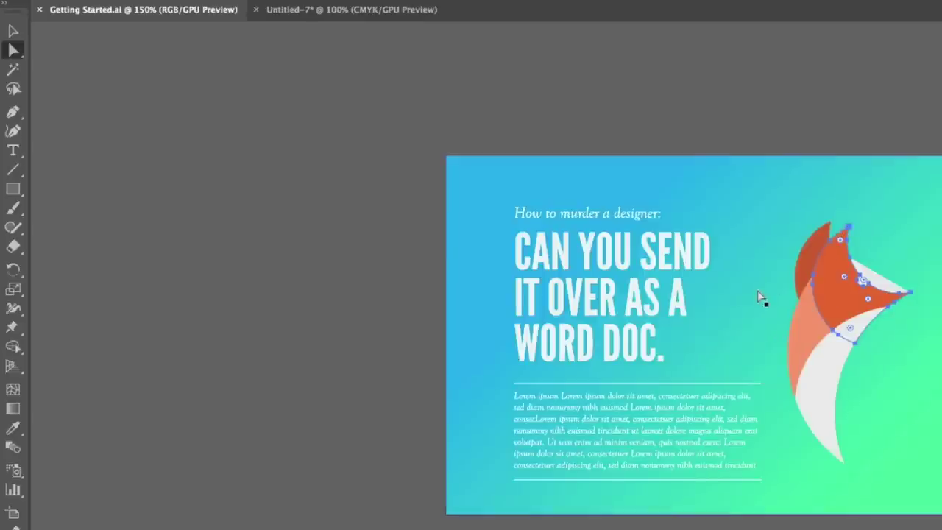
left_click(921, 314)
left_click(911, 294)
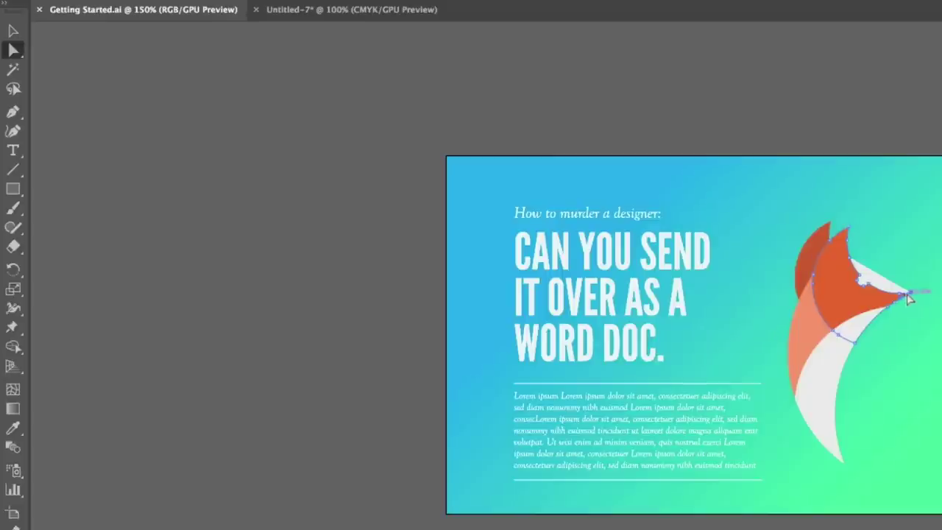
left_click_drag(910, 294, 932, 353)
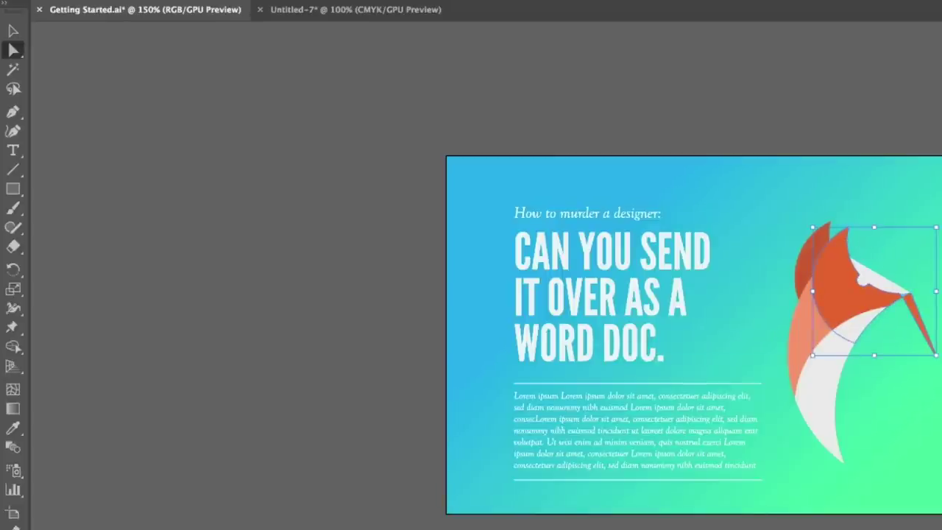
key("super+z")
left_click(13, 30)
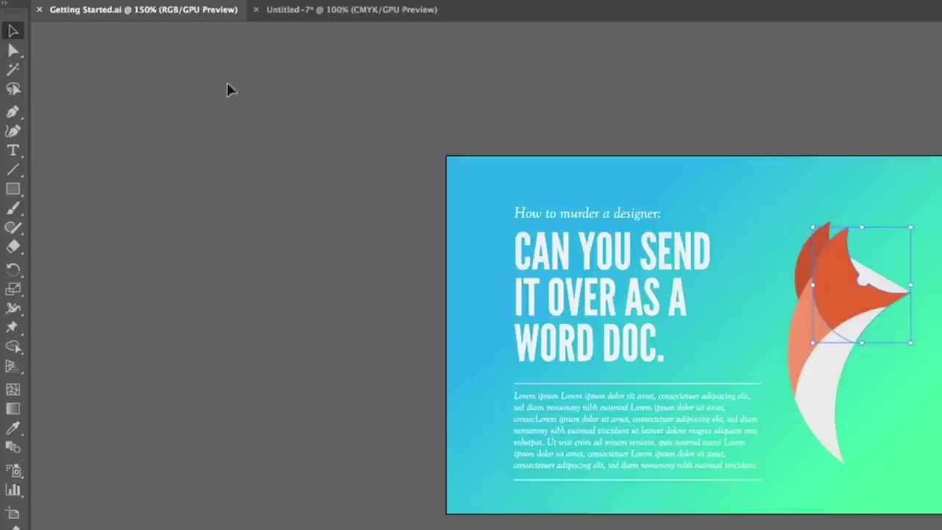
left_click(183, 18)
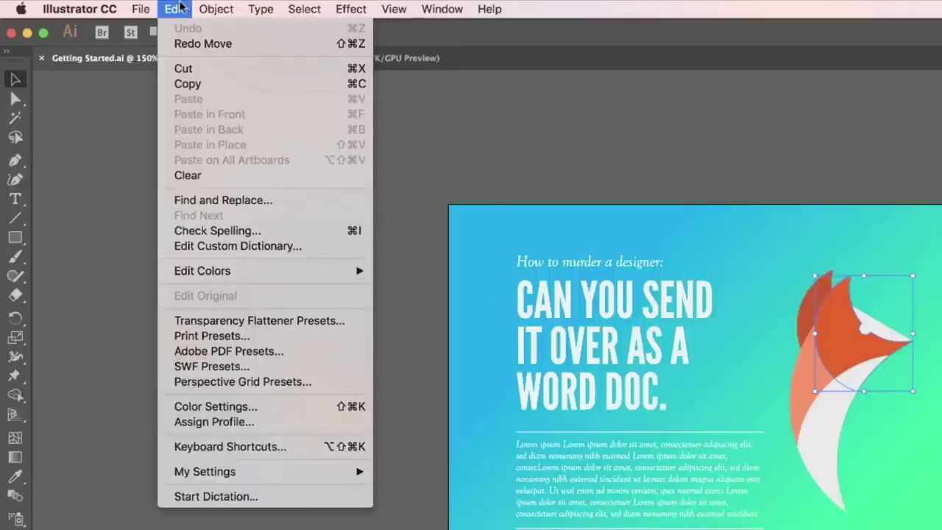
- Zoom in on the fox artwork to 300%, then zoom back out to 100%
left_click(180, 6)
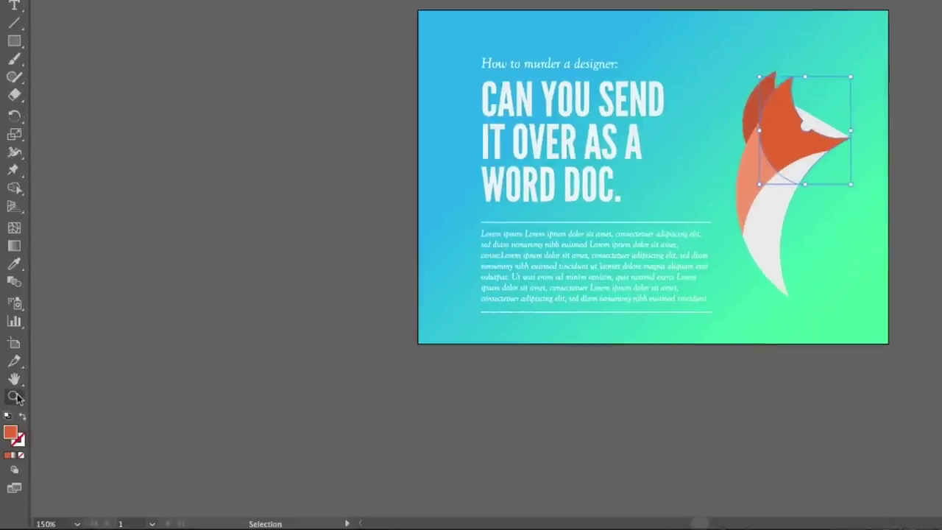
left_click(14, 397)
left_click(618, 128)
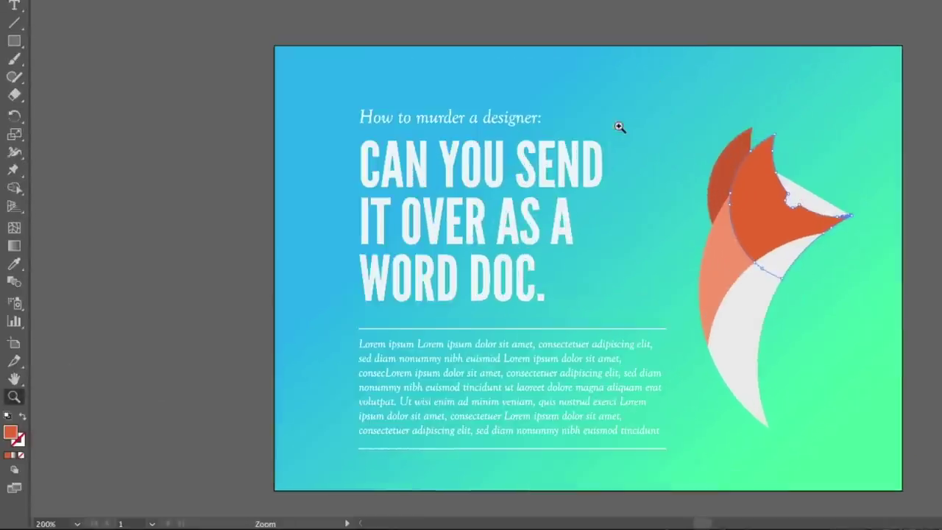
left_click(548, 201)
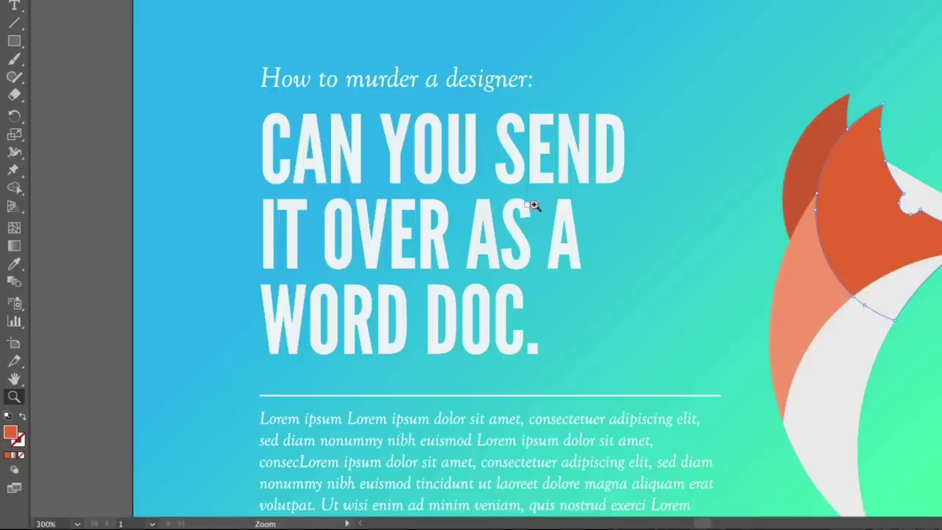
left_click(605, 141, "alt")
left_click(605, 153, "alt")
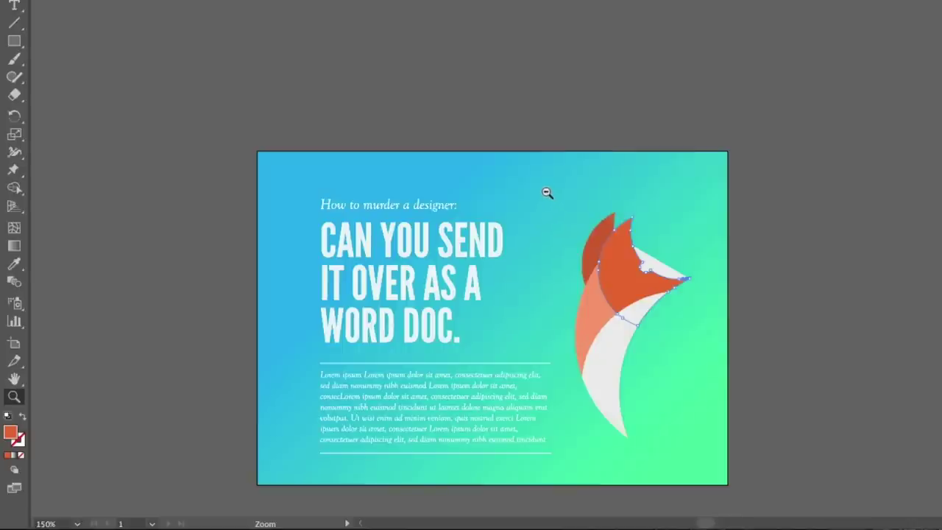
left_click(535, 250, "alt")
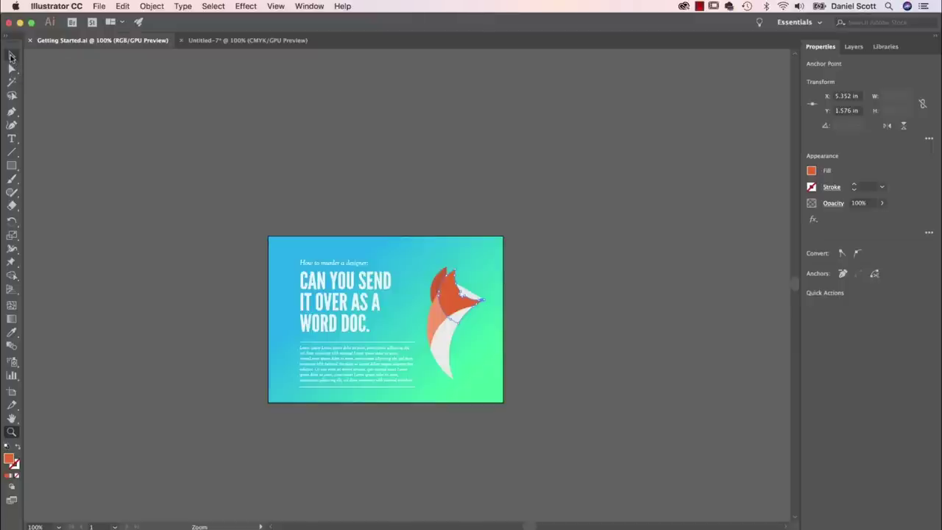
key("super+equal")
key("super+equal")
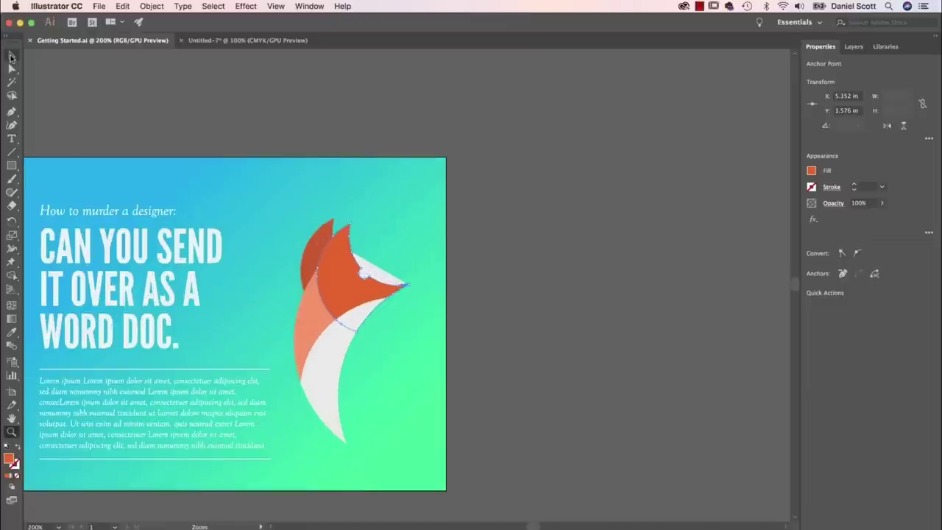
key("super+equal")
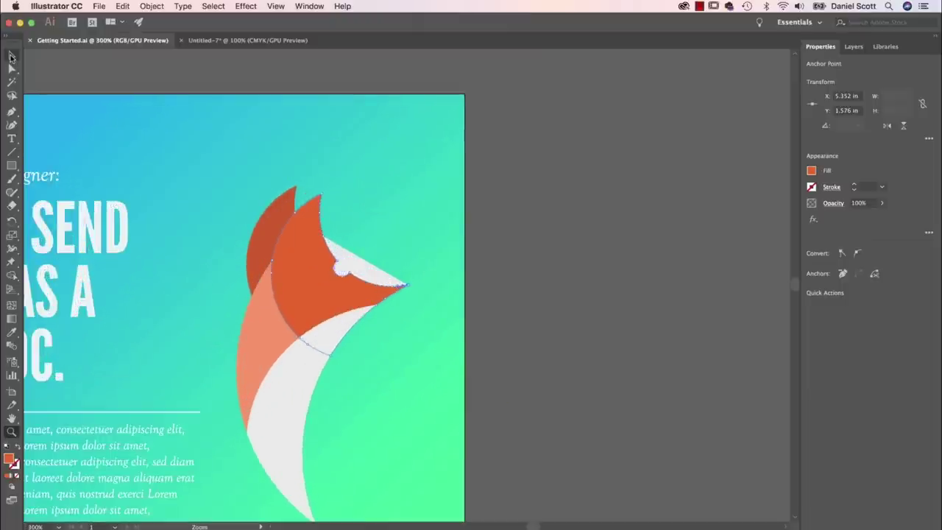
left_click(13, 56)
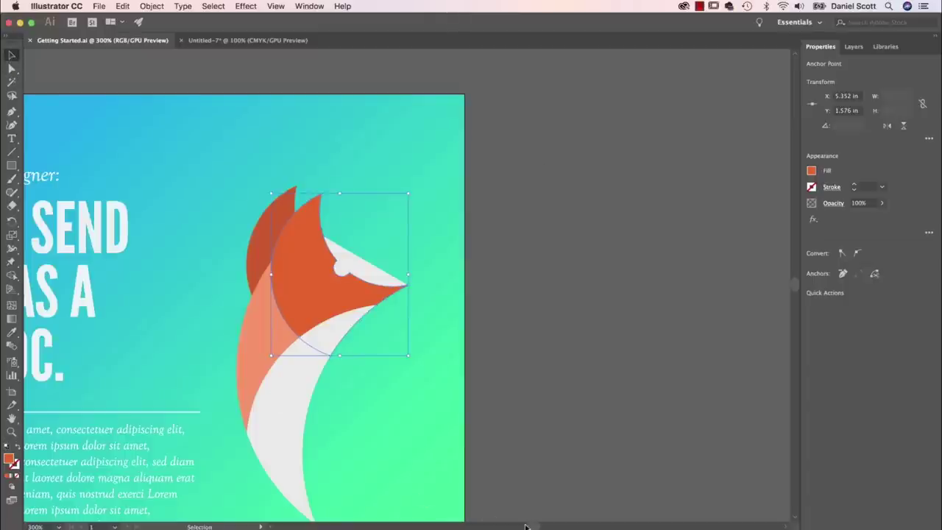
scroll(529, 527, "left", 5)
scroll(528, 526, "left", 6)
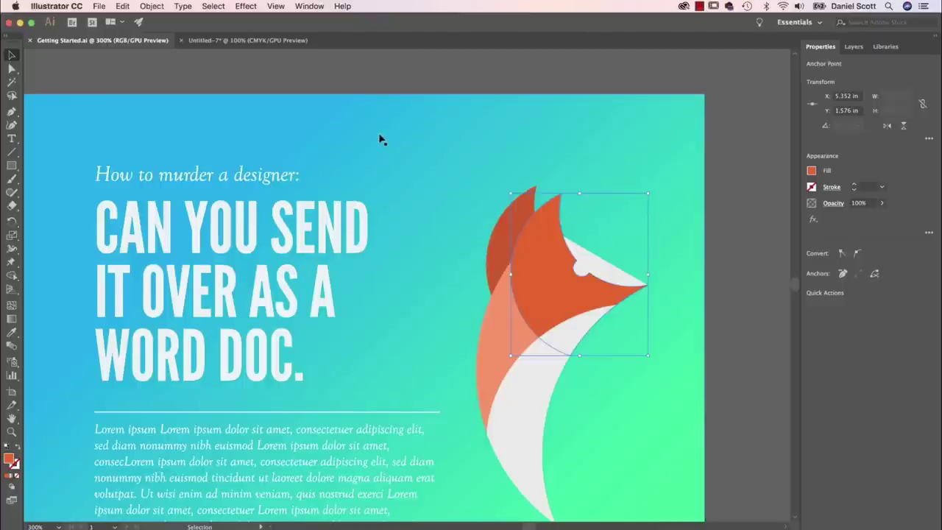
key("space")
left_click_drag(374, 185, 383, 161)
left_click_drag(383, 262, 434, 154)
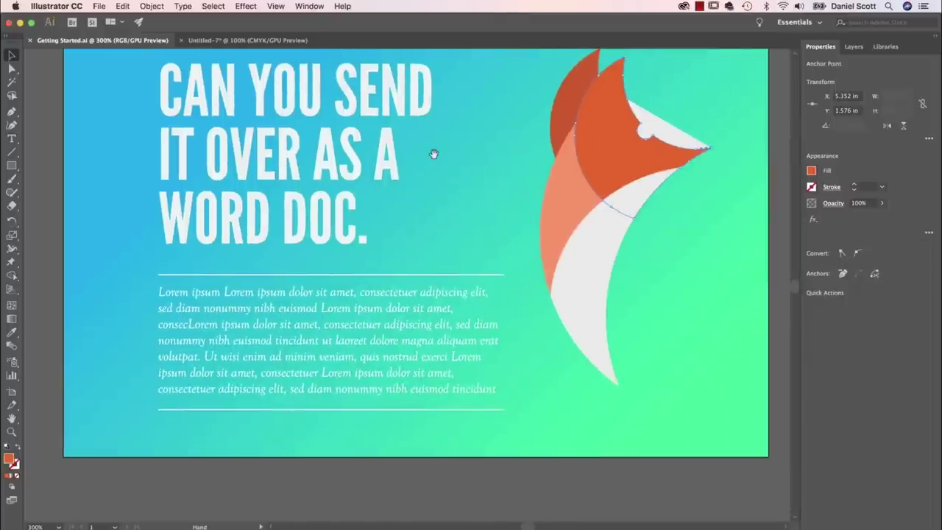
key("space")
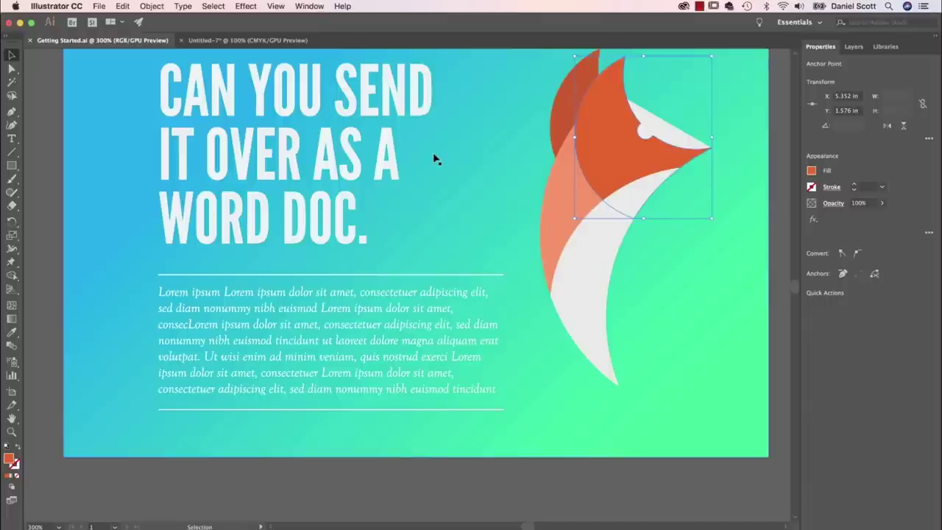
key("super+minus")
key("super+minus")
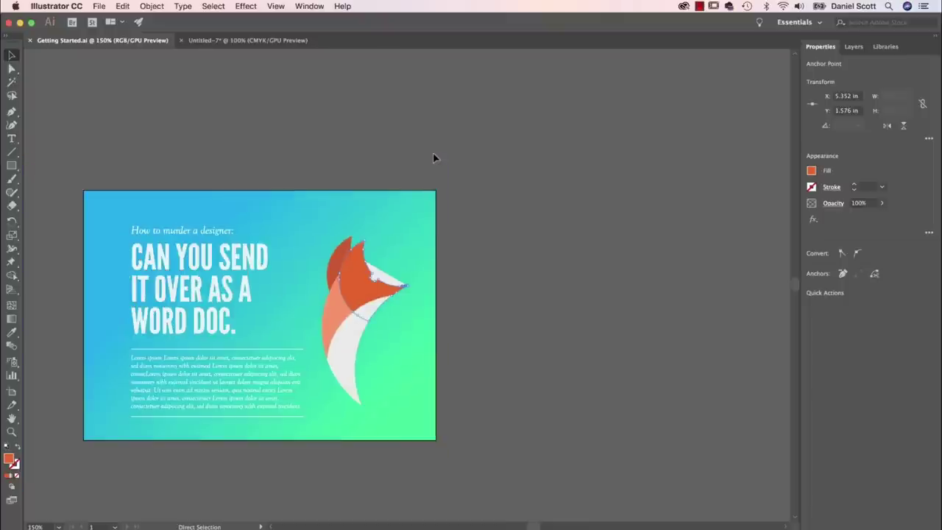
- Draw a new artboard right of the fox poster and set its preset to A4
left_click(12, 392)
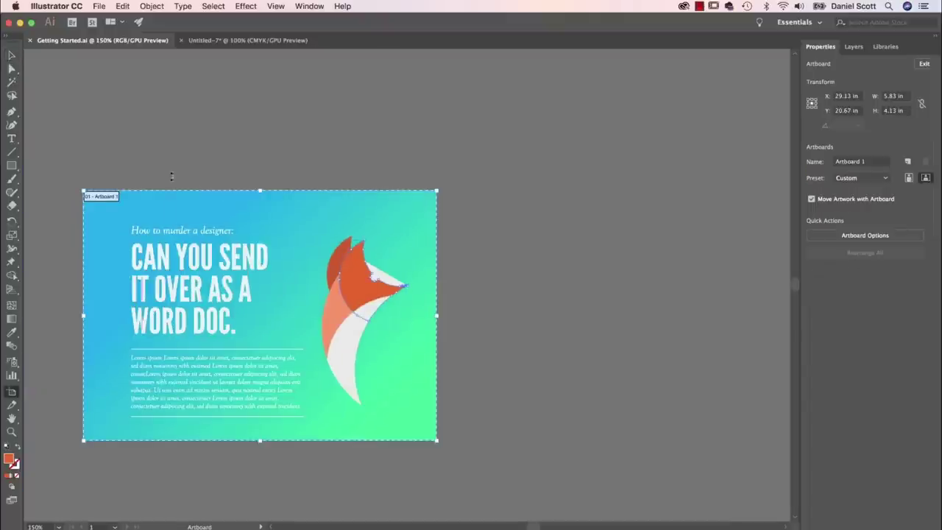
left_click(492, 199)
left_click_drag(491, 185, 735, 434)
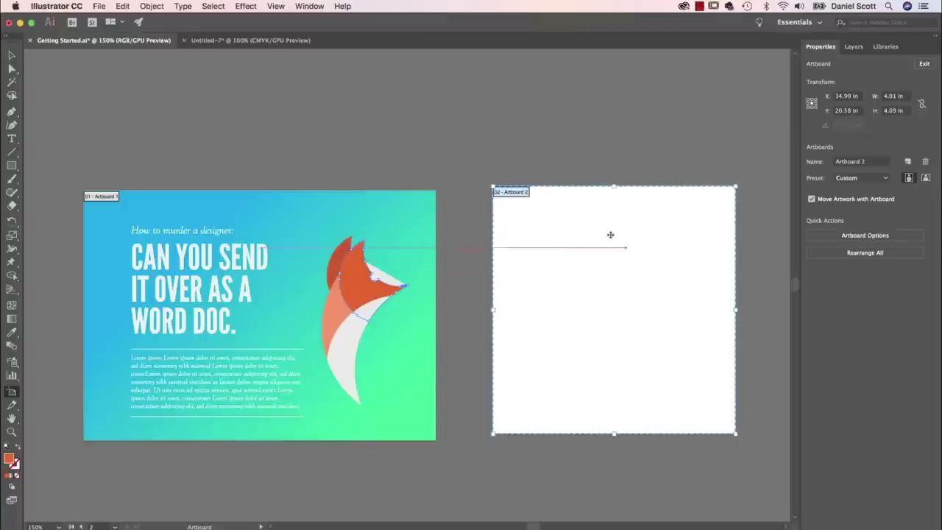
left_click_drag(515, 189, 750, 189)
left_click(884, 179)
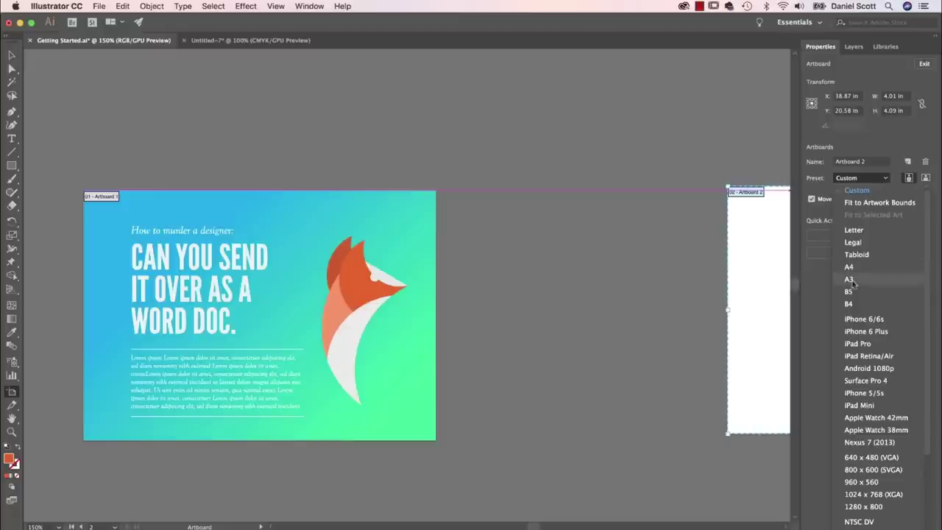
left_click(846, 265)
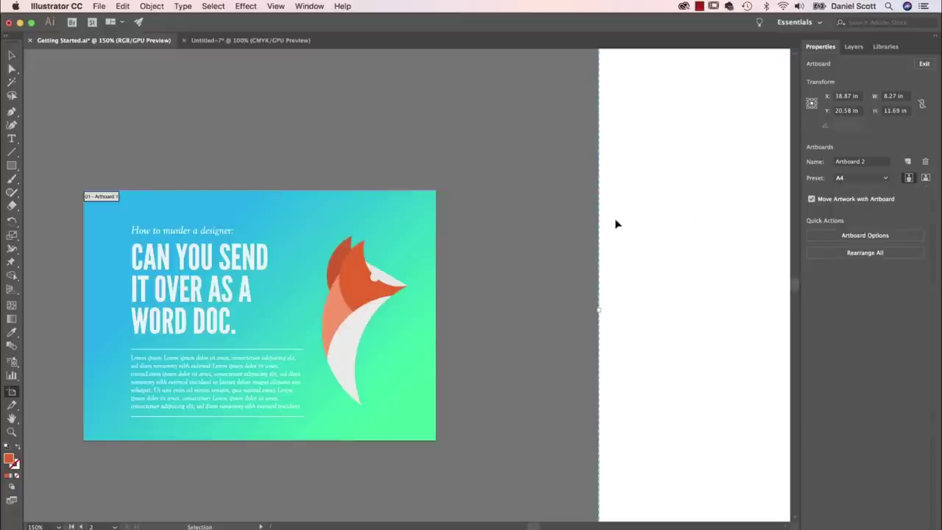
- Zoom out to compare both artboards, then exit artboard editing
key("super+minus")
key("super+minus")
key("super+minus")
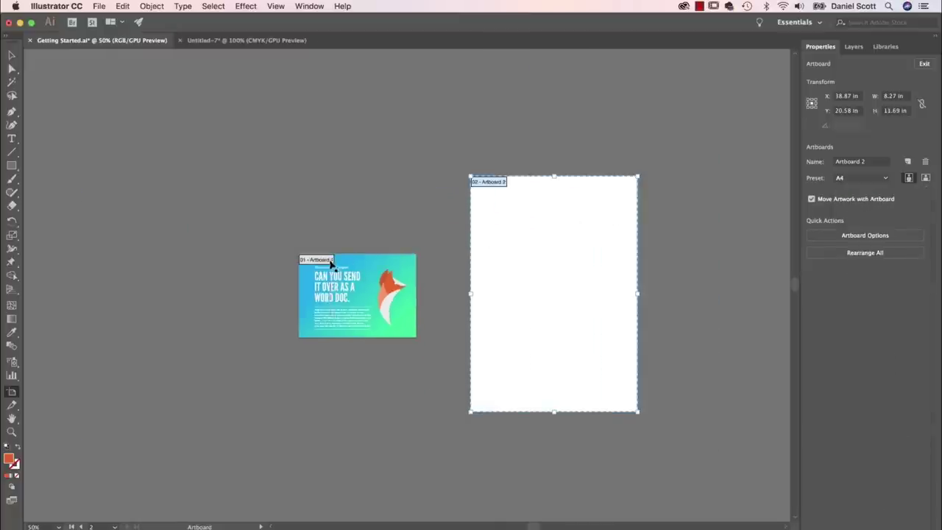
left_click(318, 260)
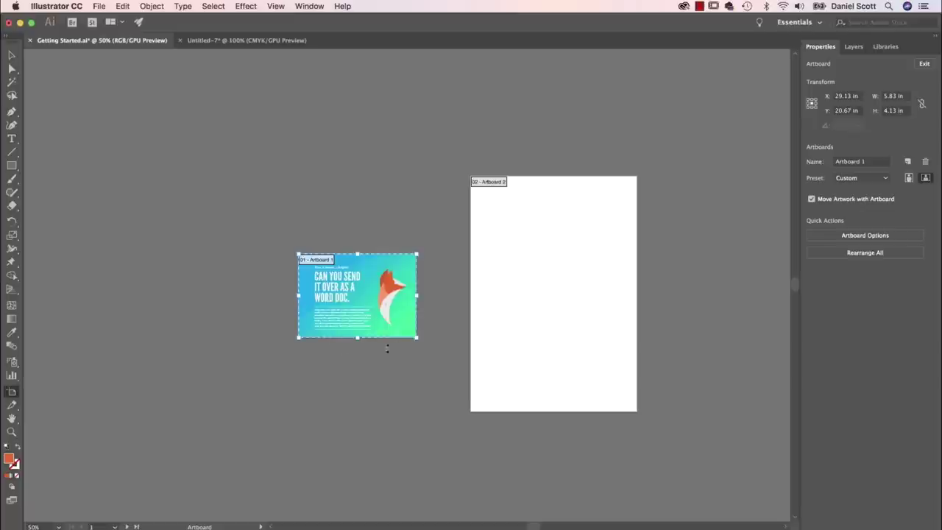
left_click(496, 179)
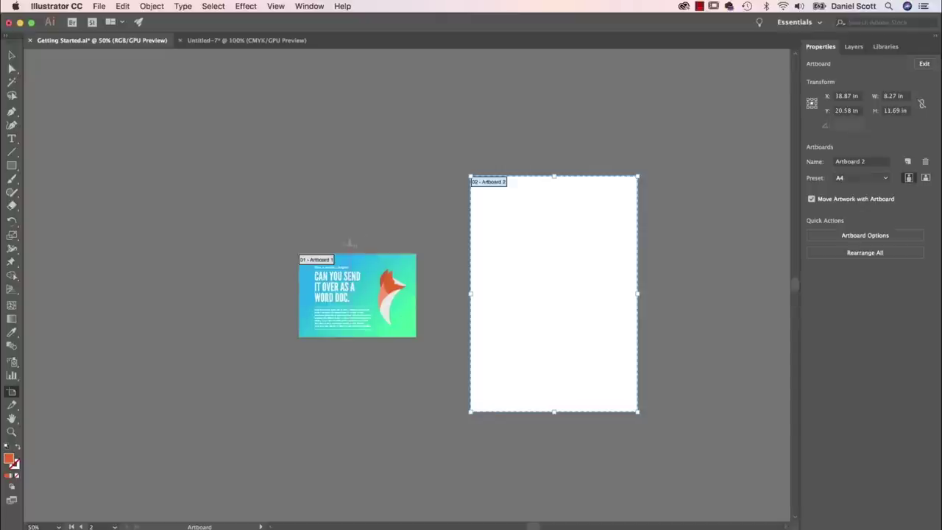
left_click(319, 261)
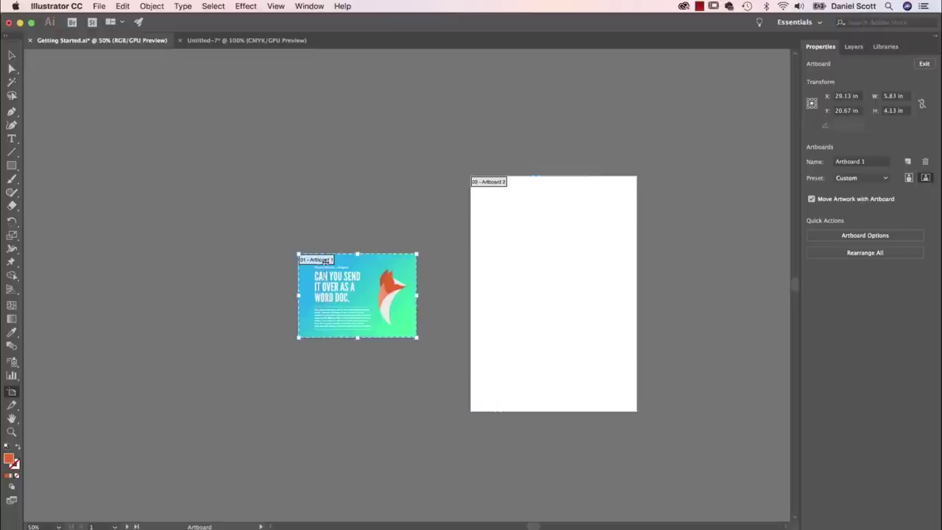
left_click(492, 182)
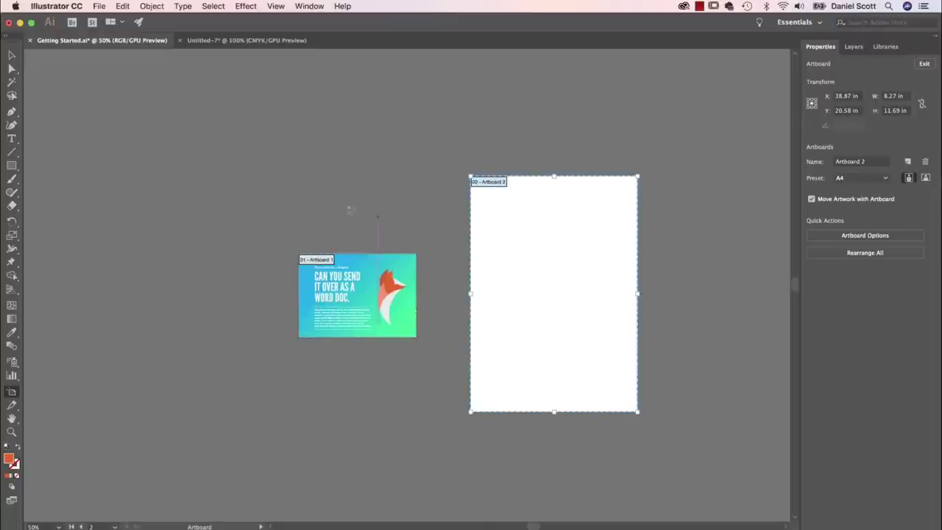
left_click(11, 55)
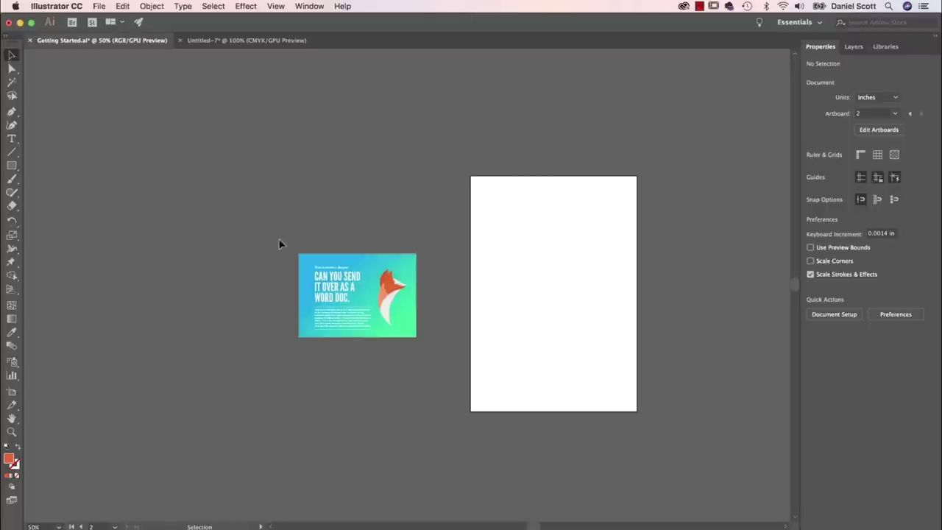
- Select the fox's orange head, undoing an accidental move, and Shift-add the body
key("super+equal")
key("super+equal")
key("super+equal")
key("super+equal")
key("space")
left_click_drag(314, 222, 408, 143)
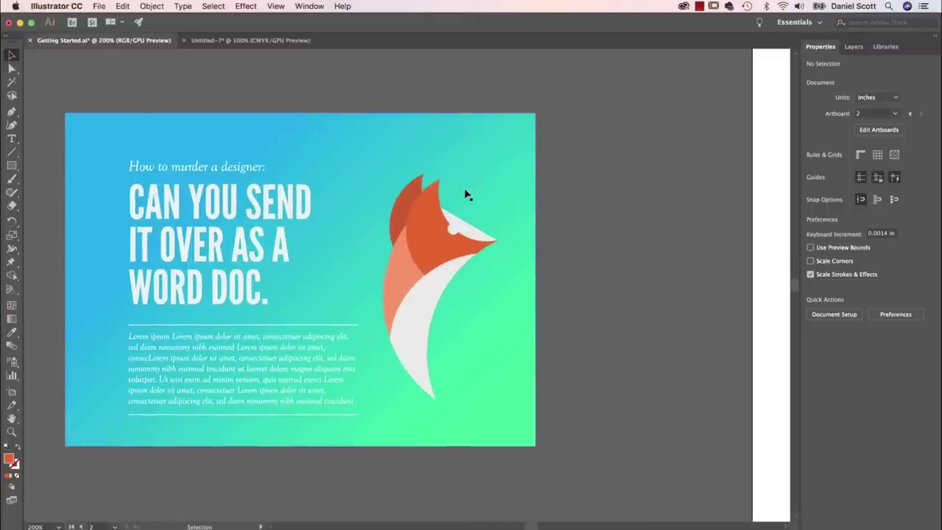
left_click(412, 216)
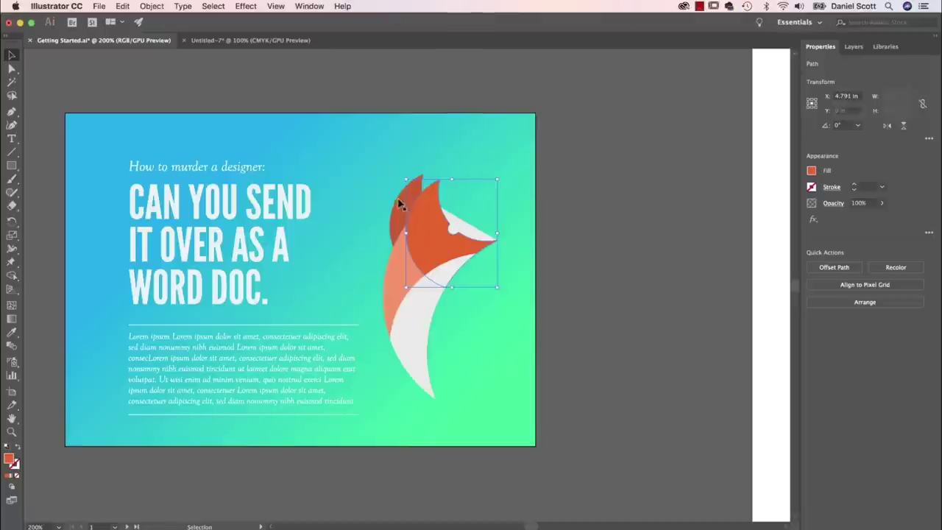
left_click_drag(435, 235, 488, 221)
key("super+z")
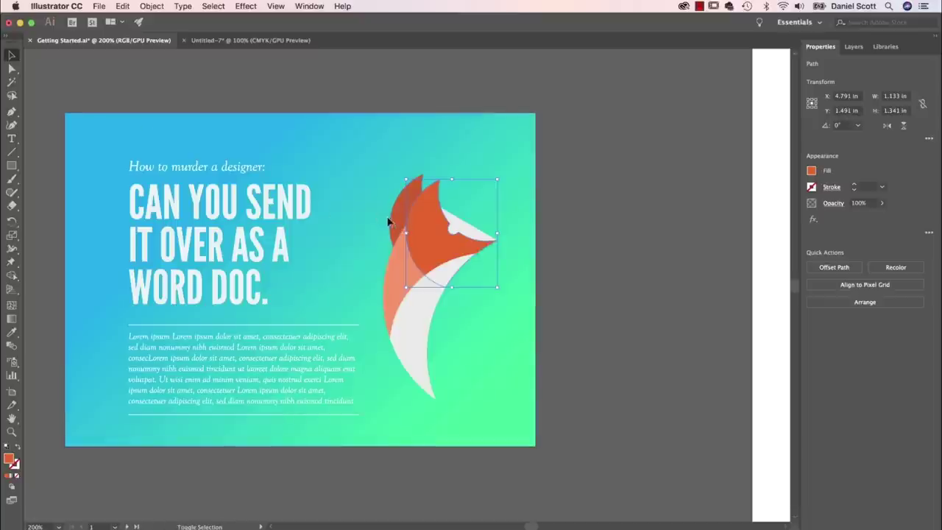
left_click(390, 309, "shift")
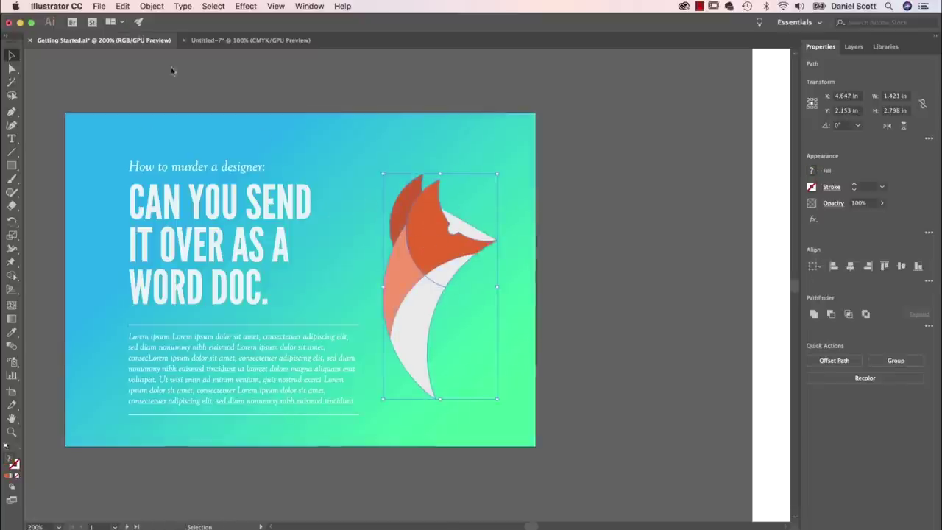
- Group the fox head and body, drag the group off the artboard to the right, and isolate it
left_click(152, 6)
left_click(192, 46)
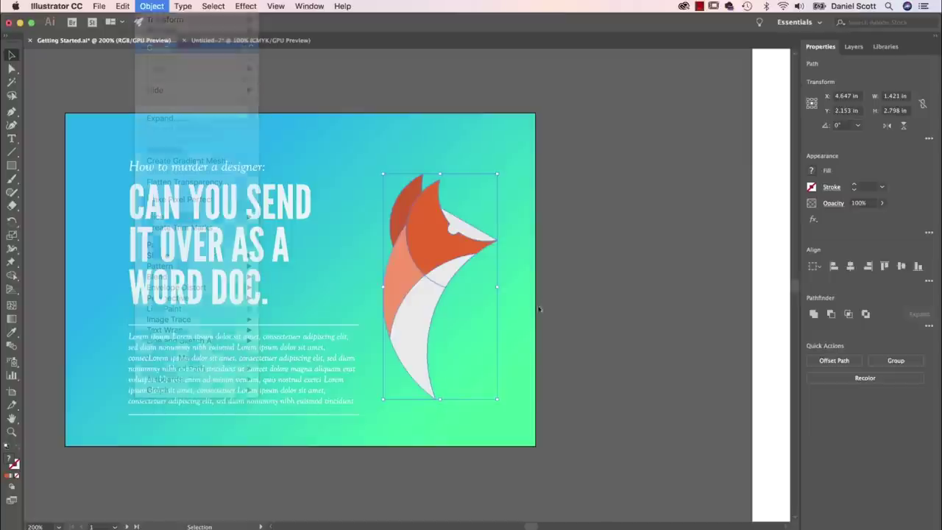
left_click(609, 218)
left_click_drag(498, 238, 614, 294)
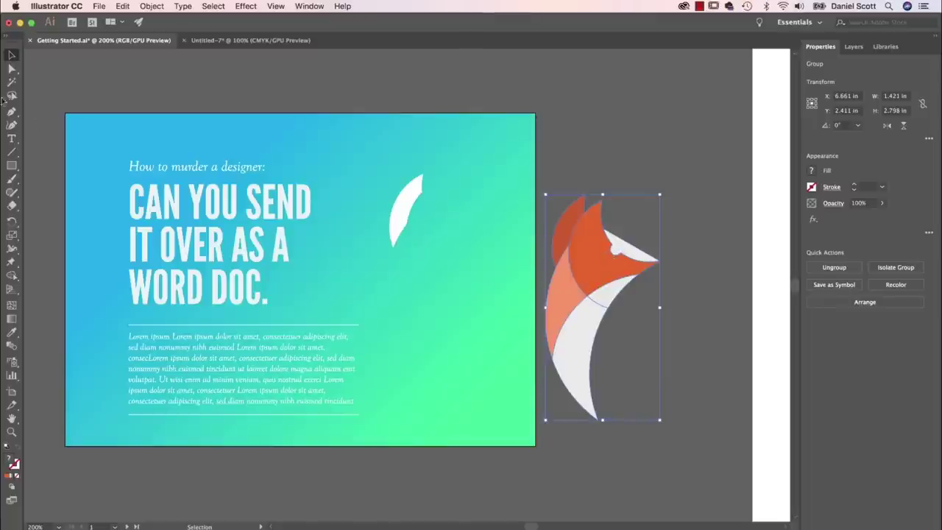
double_click(597, 257)
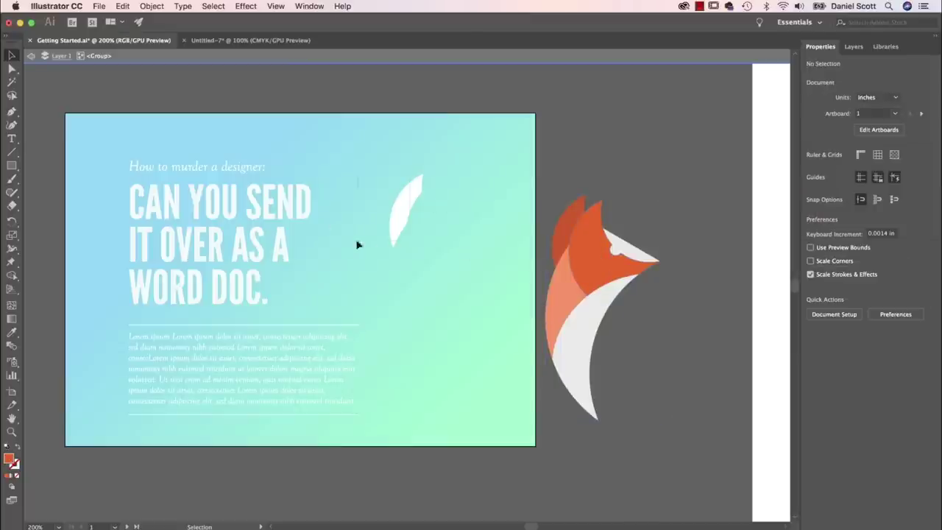
- Nudge the fox head upward inside the isolated group, then deselect it
left_click(584, 301)
left_click_drag(584, 301, 591, 259)
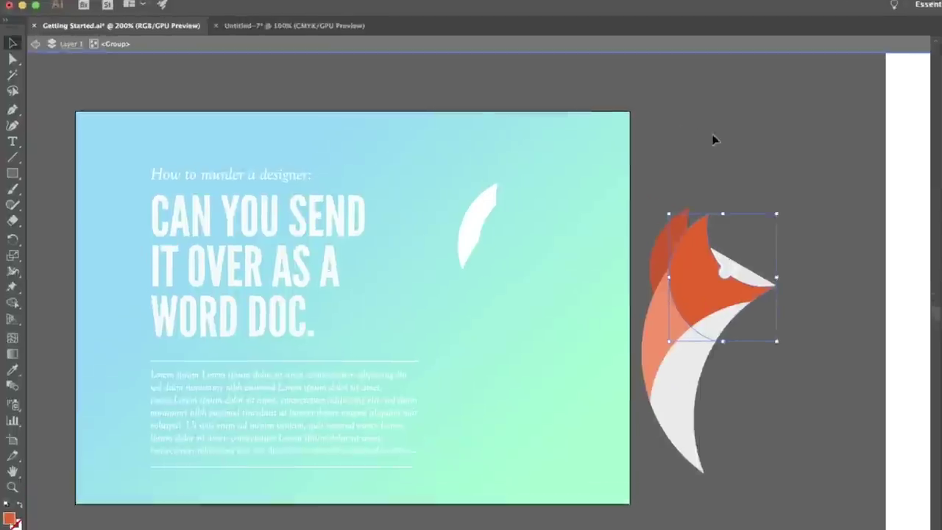
left_click(606, 138)
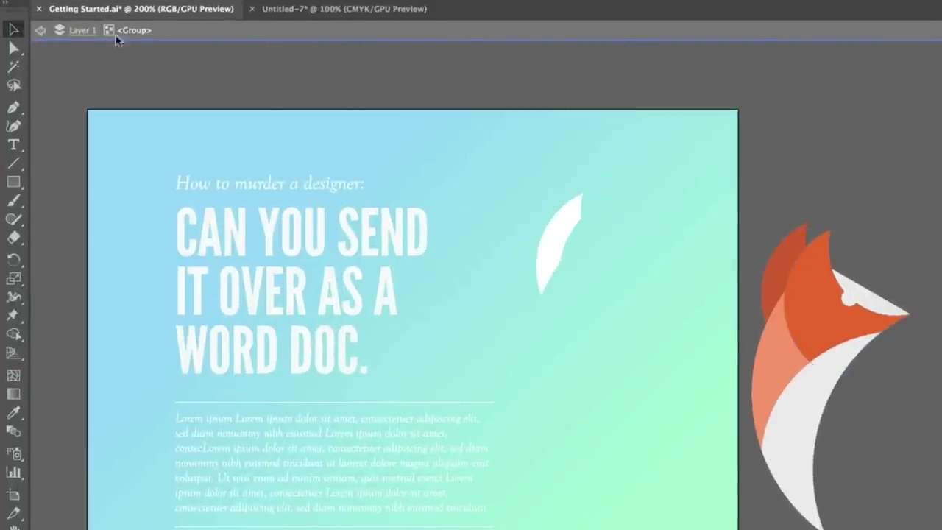
- Return to Layer 1, select the leaf, headline and fox group, then re-enter and fully exit isolation
left_click(74, 34)
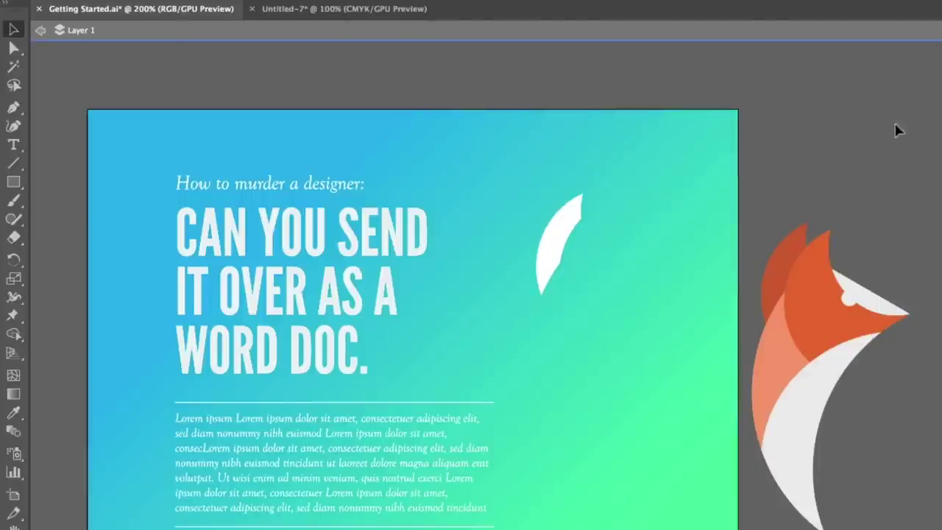
left_click(562, 253)
left_click(409, 273)
left_click(834, 321)
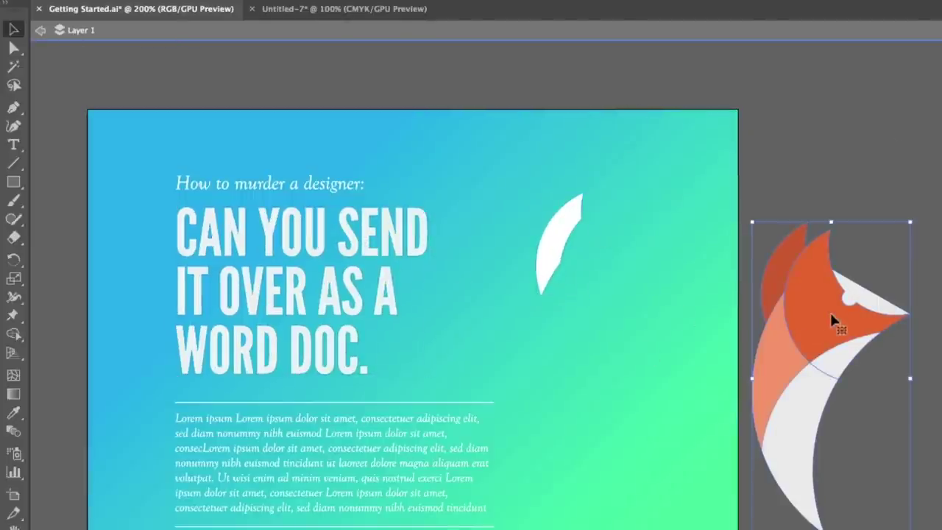
double_click(829, 310)
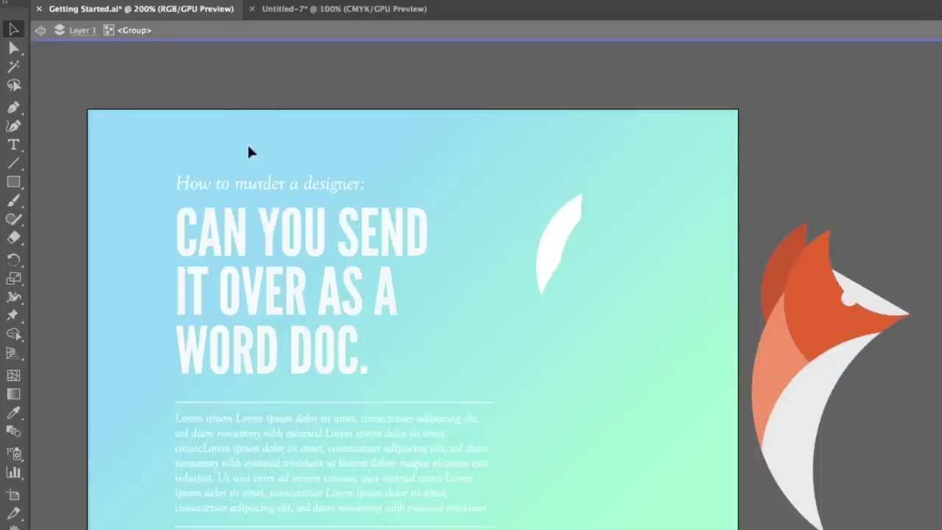
left_click(79, 30)
left_click(40, 30)
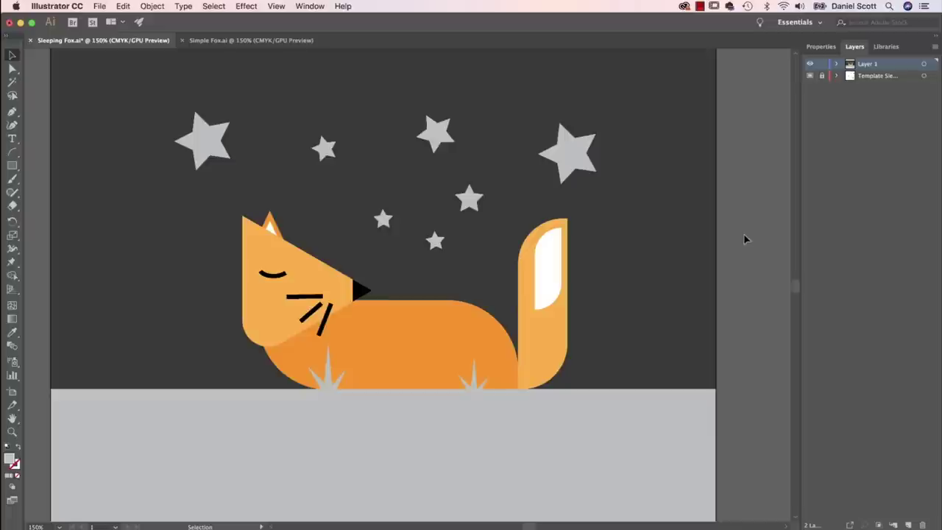
- Hide and reshow Layer 1 to compare with the sketch, close the preview, and start a new document
left_click(810, 64)
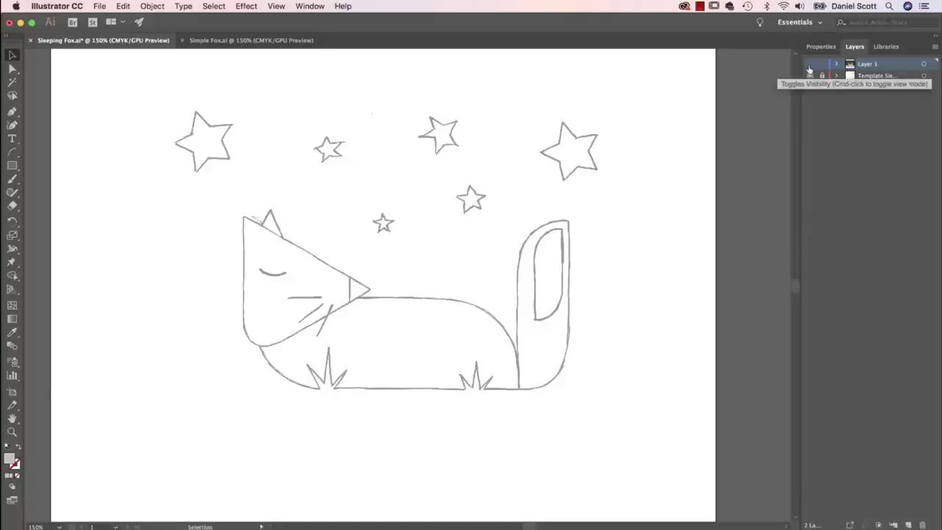
left_click(810, 64)
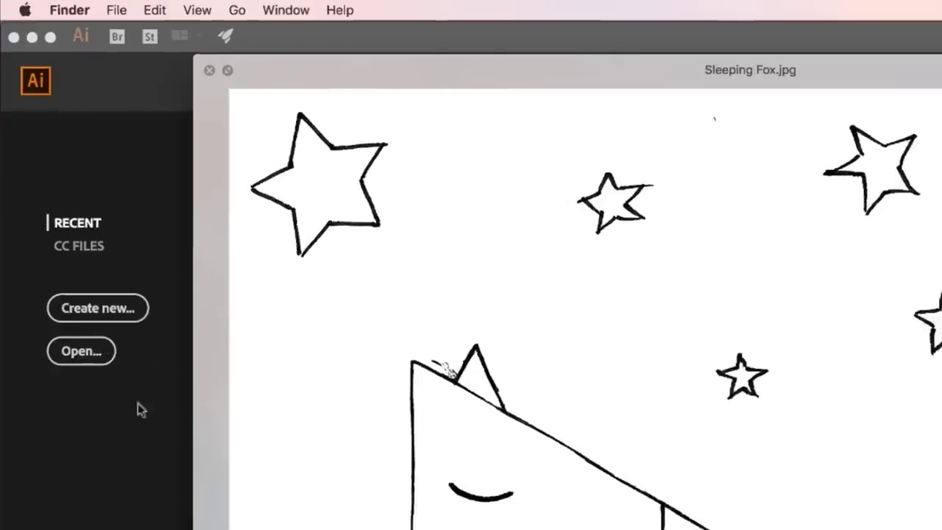
left_click(91, 278)
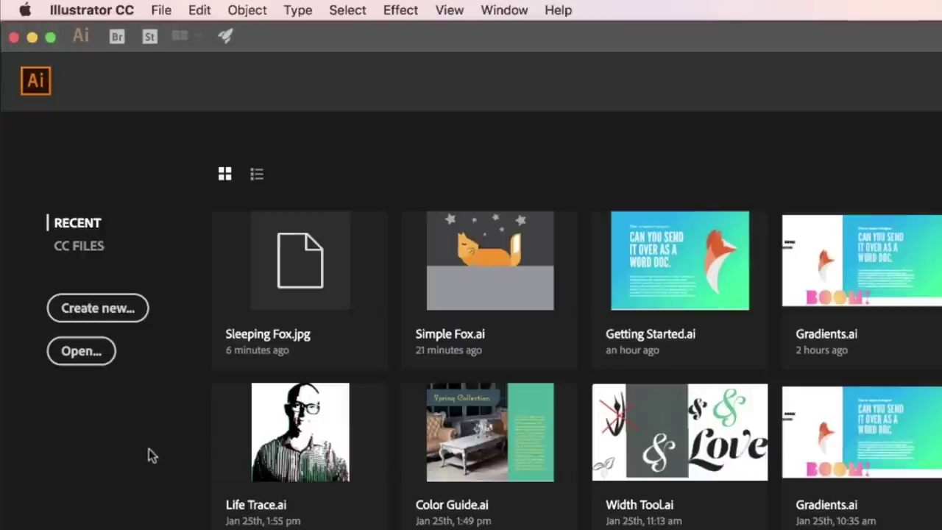
left_click(162, 9)
left_click(178, 32)
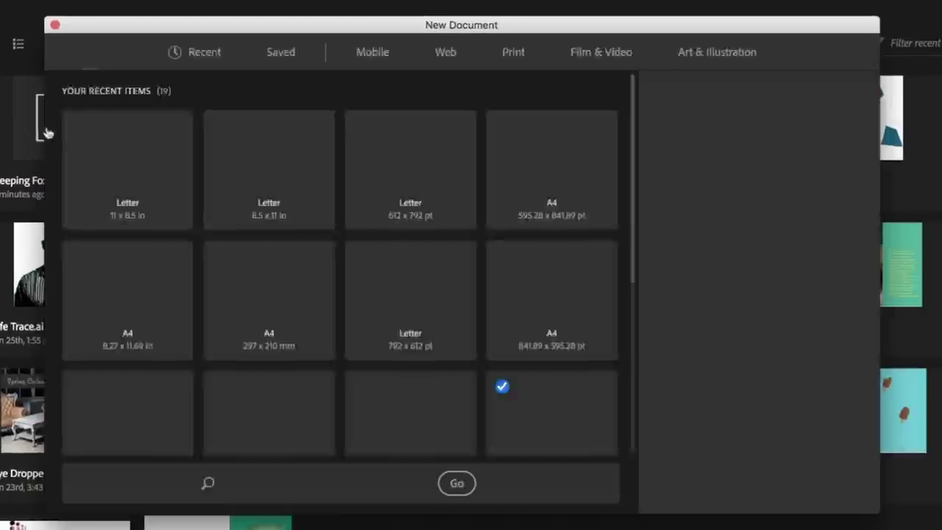
- Create a blank landscape Letter document at 792 × 612 pt from the Print presets
left_click(515, 52)
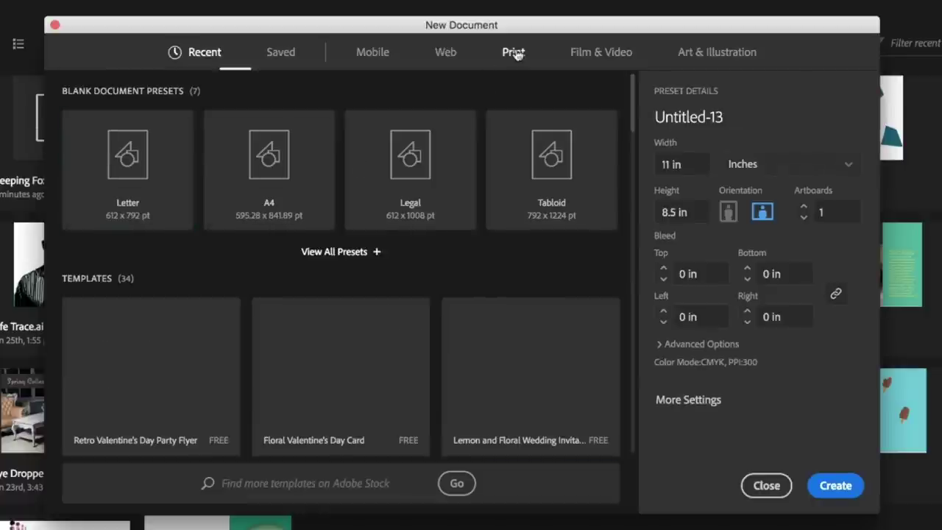
left_click(763, 212)
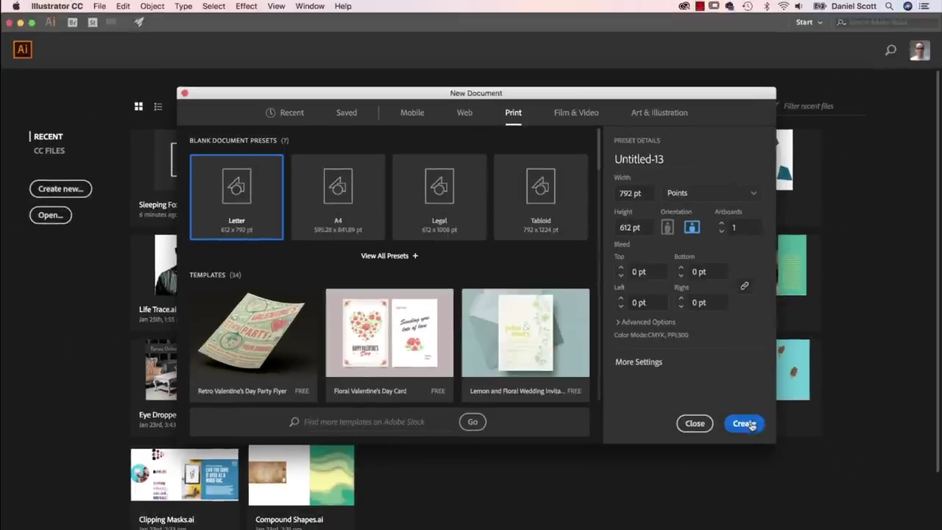
left_click(749, 425)
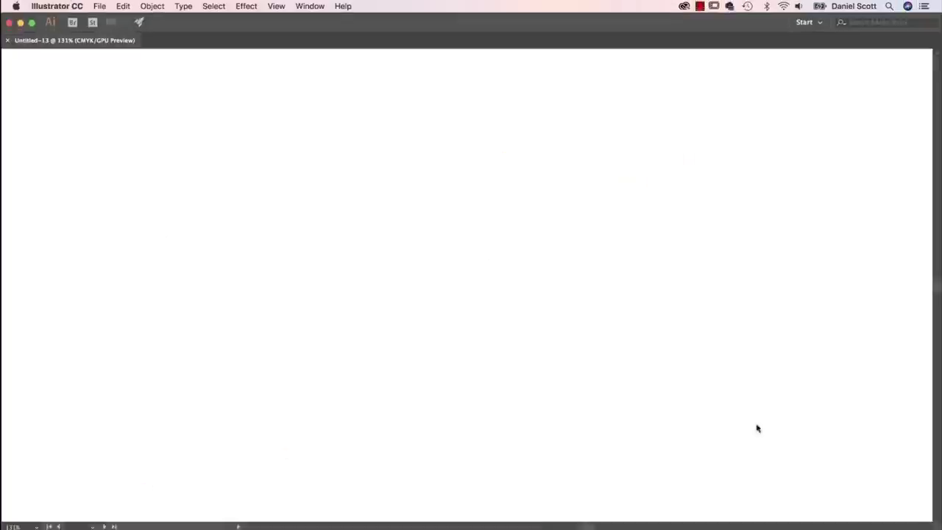
- Save the document as Sleeping Fox.ai in a new Desktop folder 'Illustrator Class Files', accepting default options
key("a")
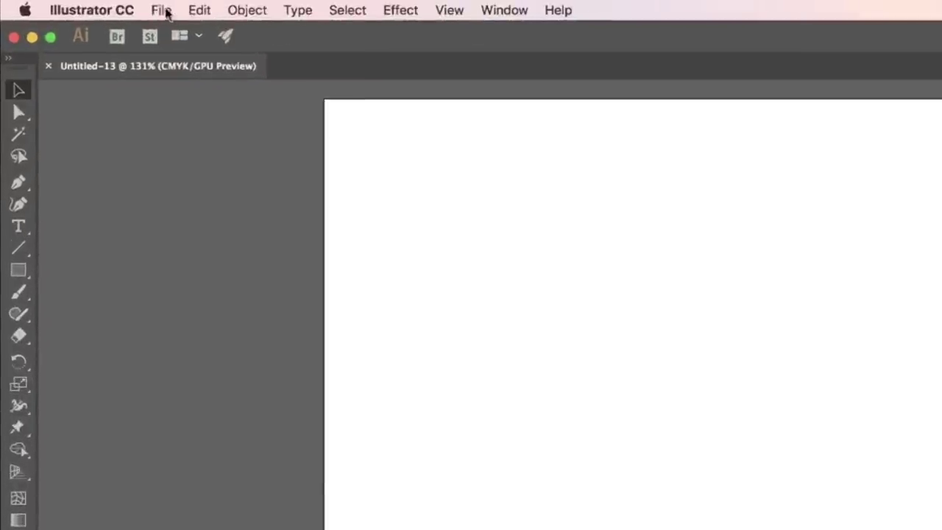
left_click(100, 6)
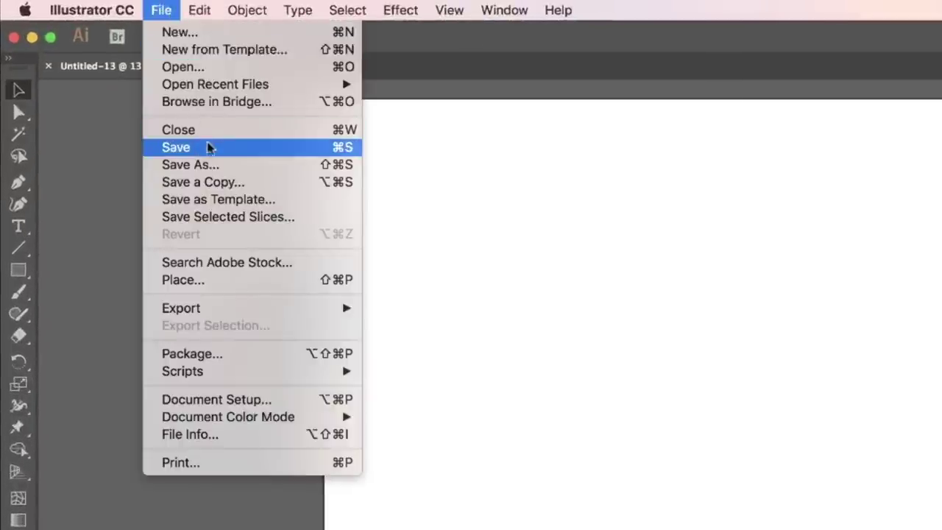
left_click(130, 90)
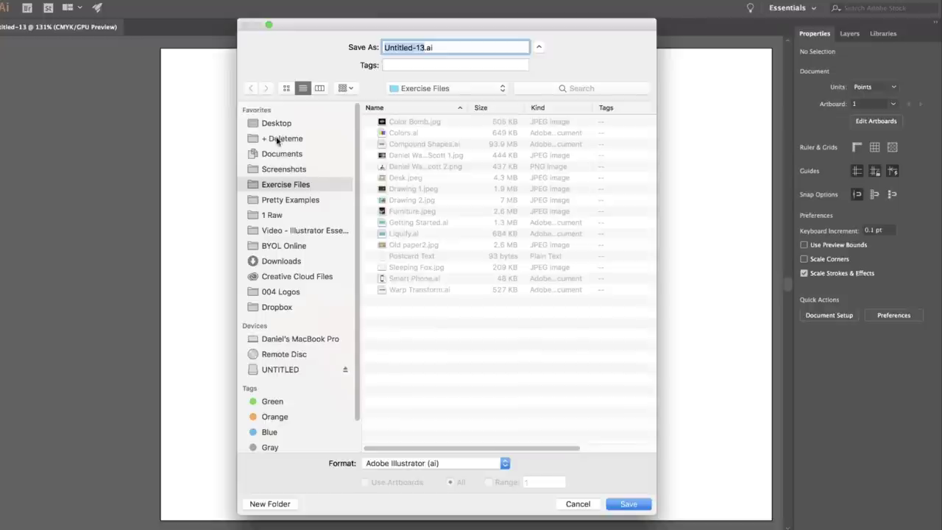
left_click(276, 124)
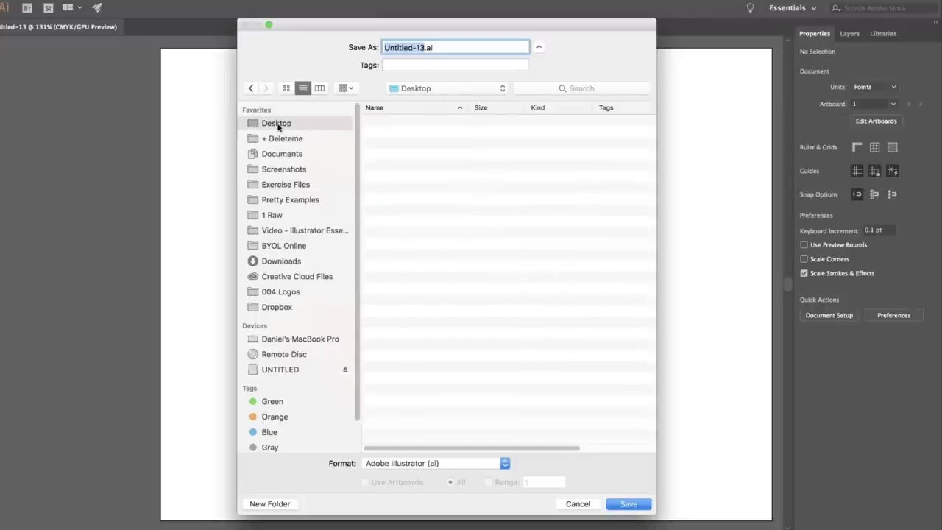
left_click(273, 503)
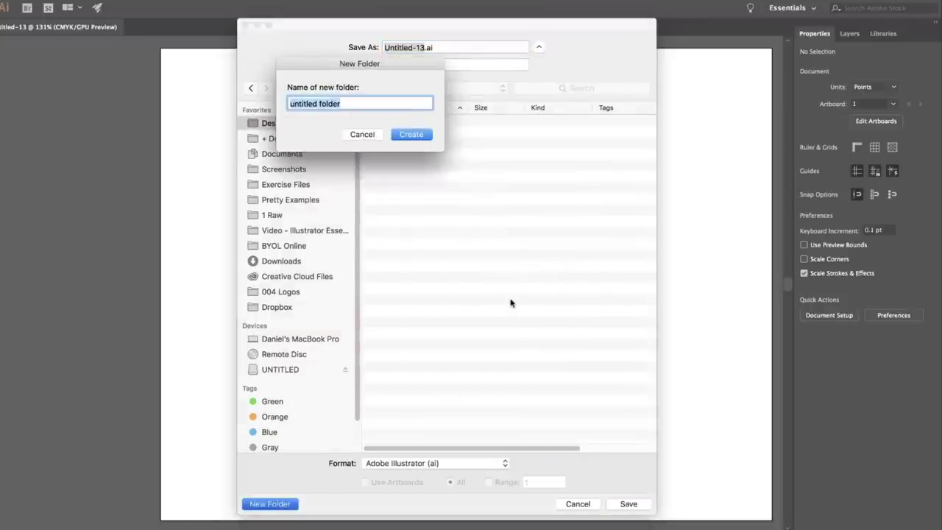
type("Illustrator Class Files")
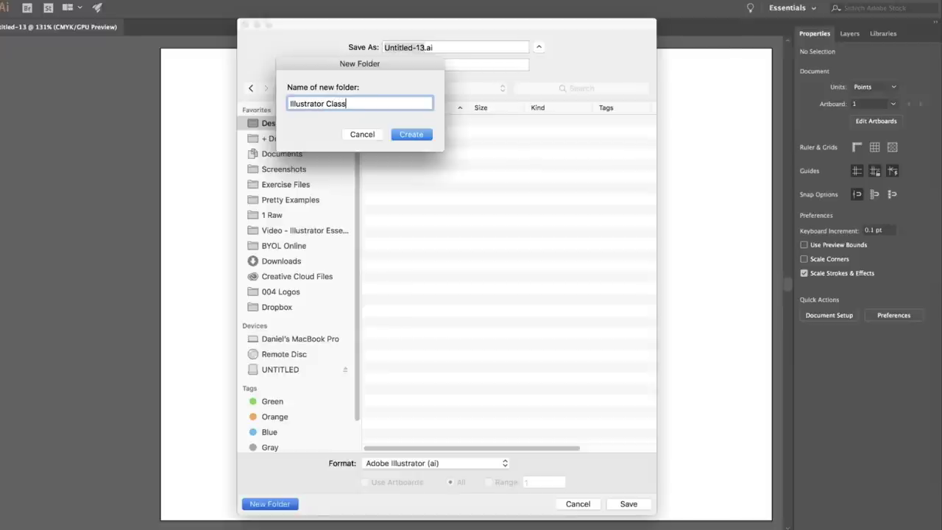
left_click(422, 138)
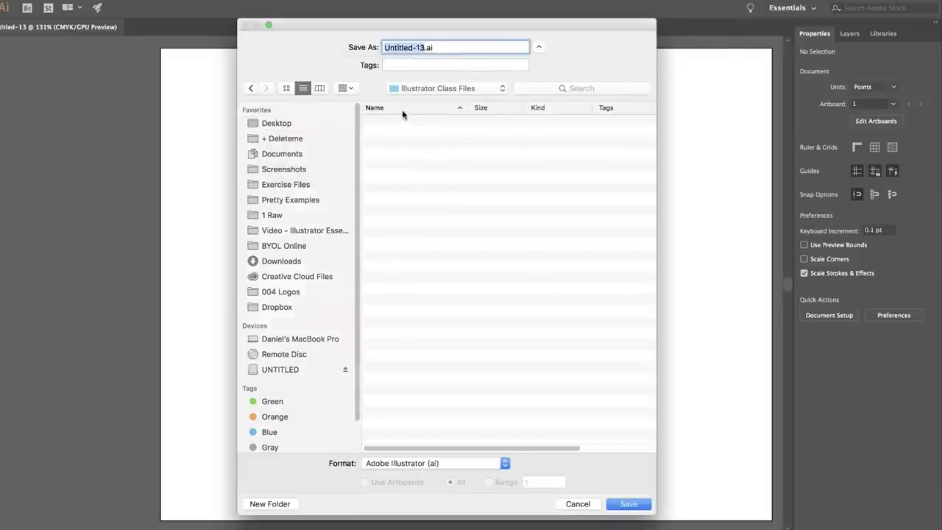
type("Sleeping Fox")
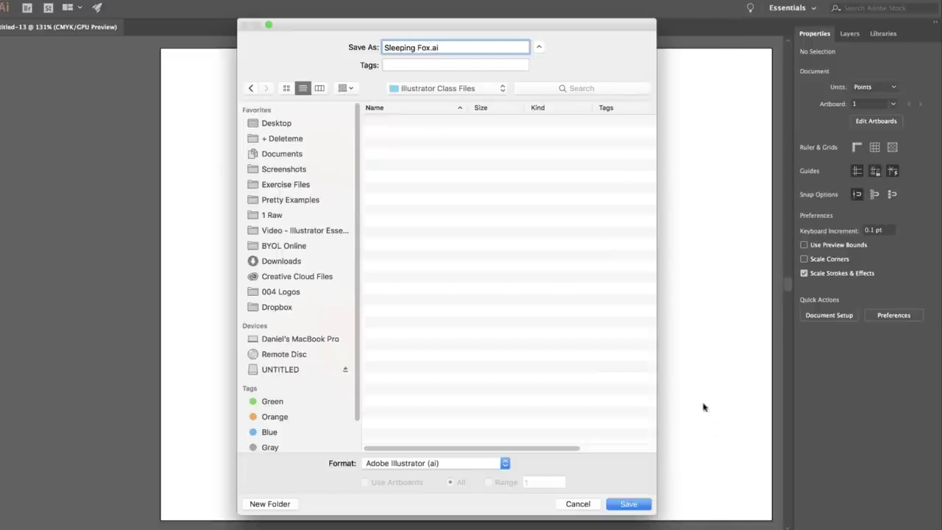
left_click(635, 506)
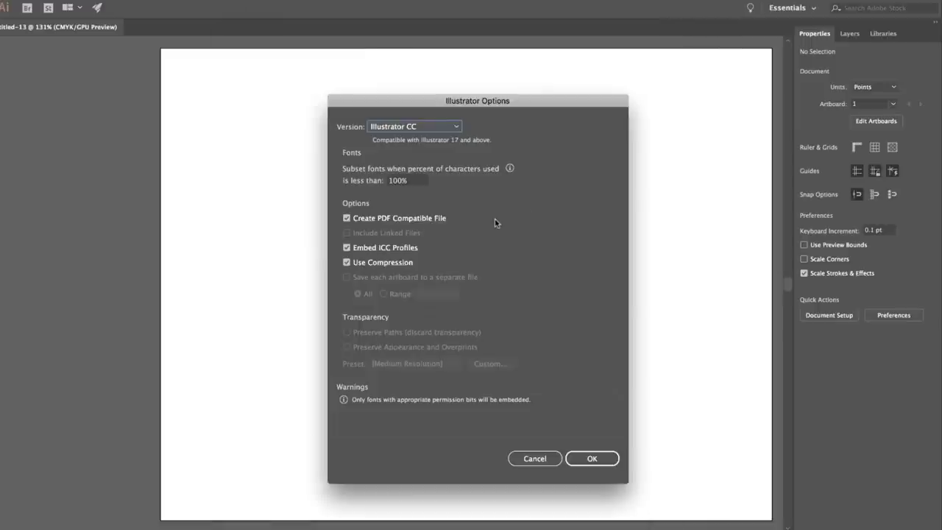
left_click(599, 460)
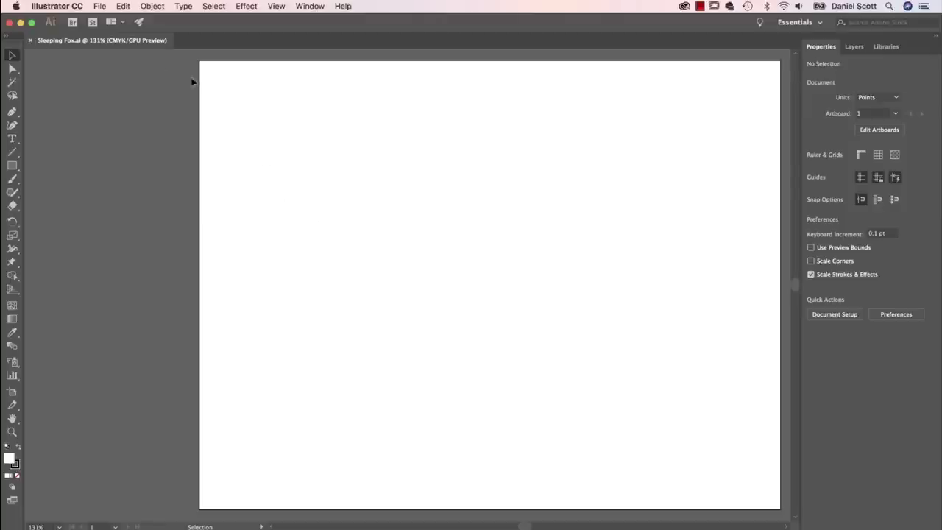
- Place Sleeping Fox.jpg from Exercise Files as a linked template image, then deselect it
left_click(99, 6)
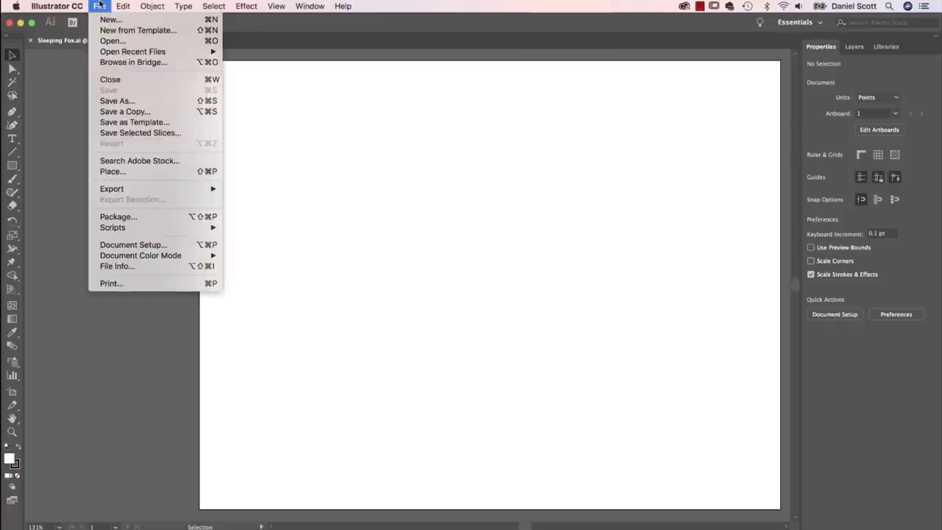
left_click(120, 172)
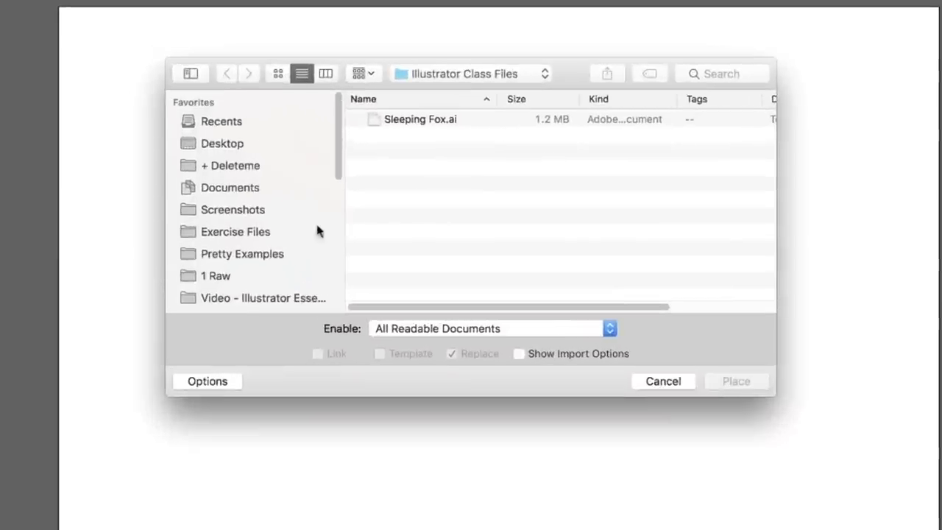
left_click(258, 234)
scroll(478, 249, "down", 3)
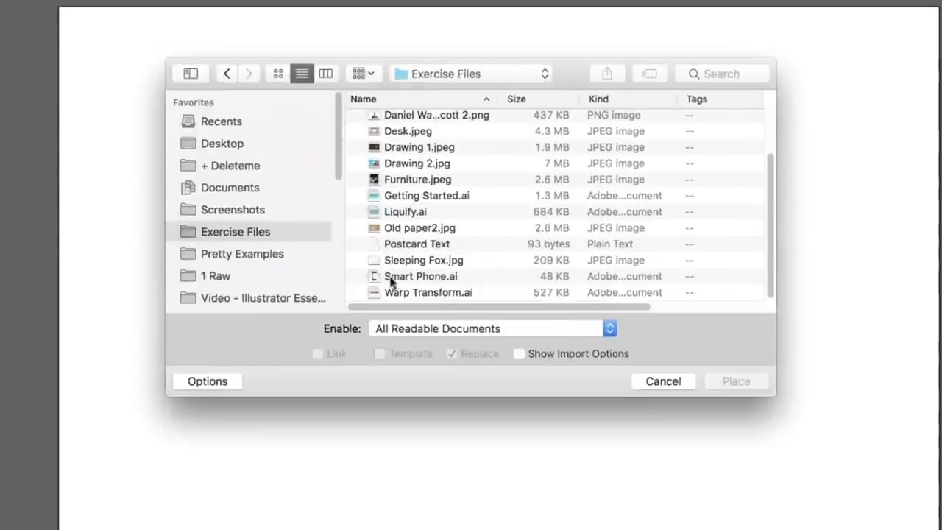
left_click(420, 260)
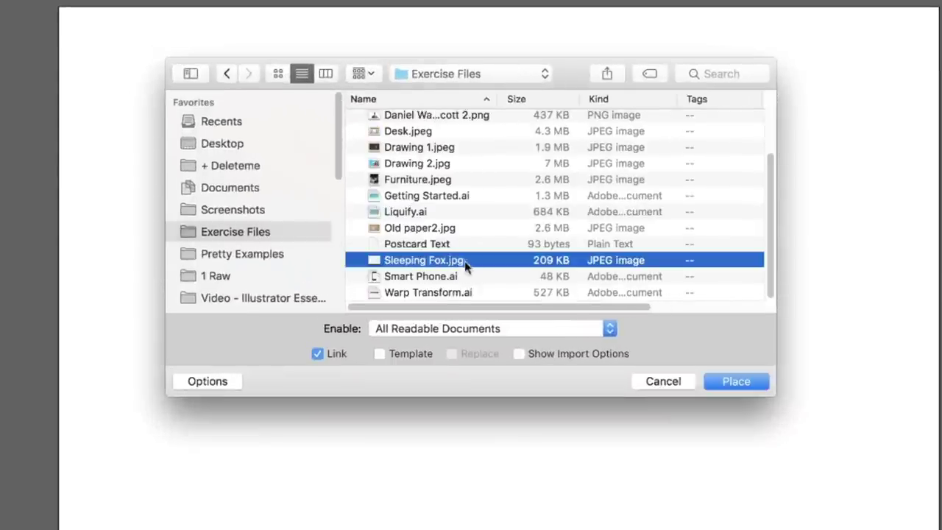
left_click(379, 354)
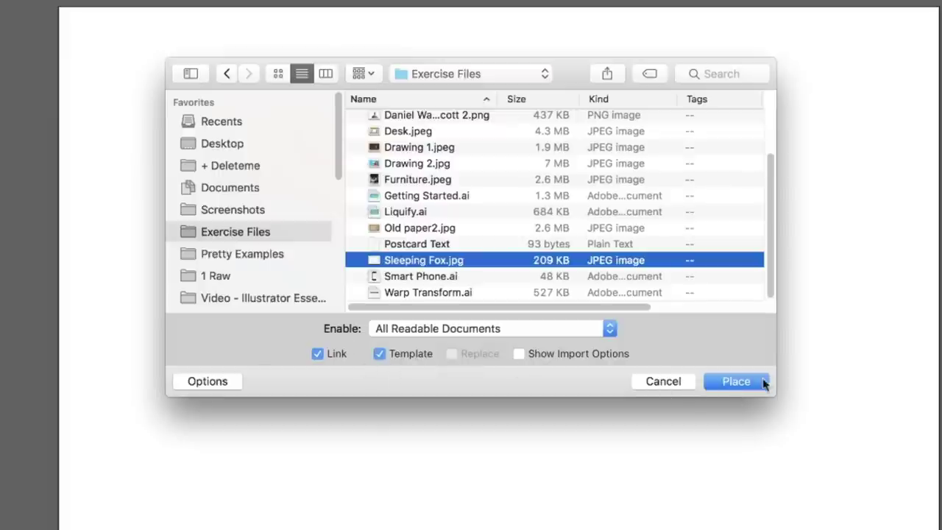
left_click(738, 381)
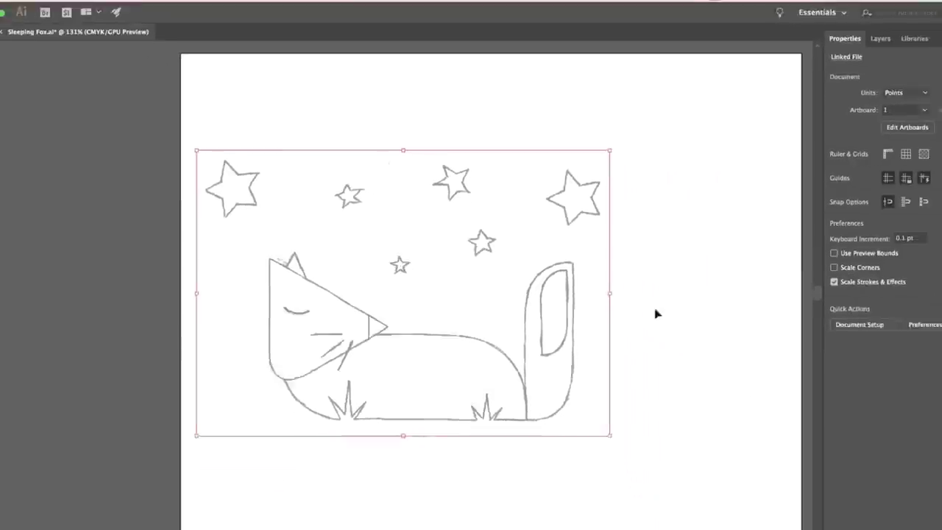
left_click(373, 123)
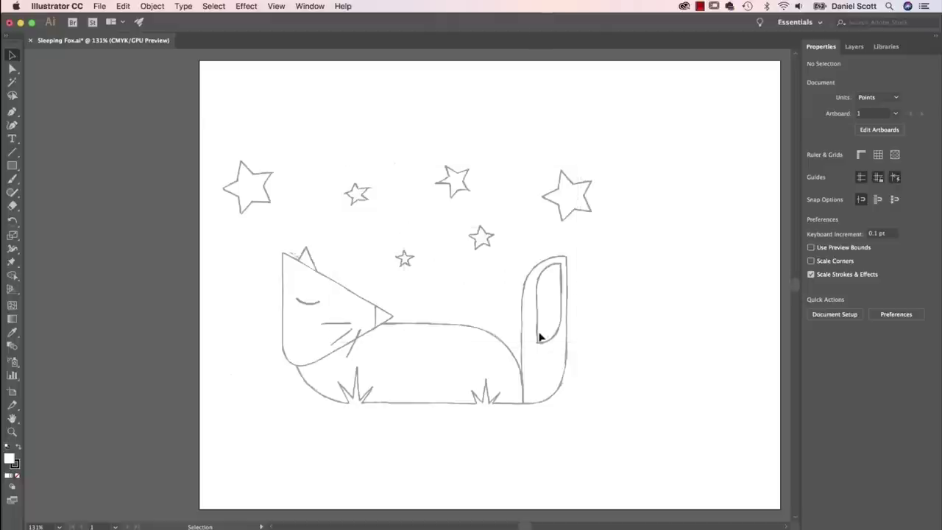
- Move the fox template about 100 px right, lock its layer, and make Layer 1 active
left_click(854, 48)
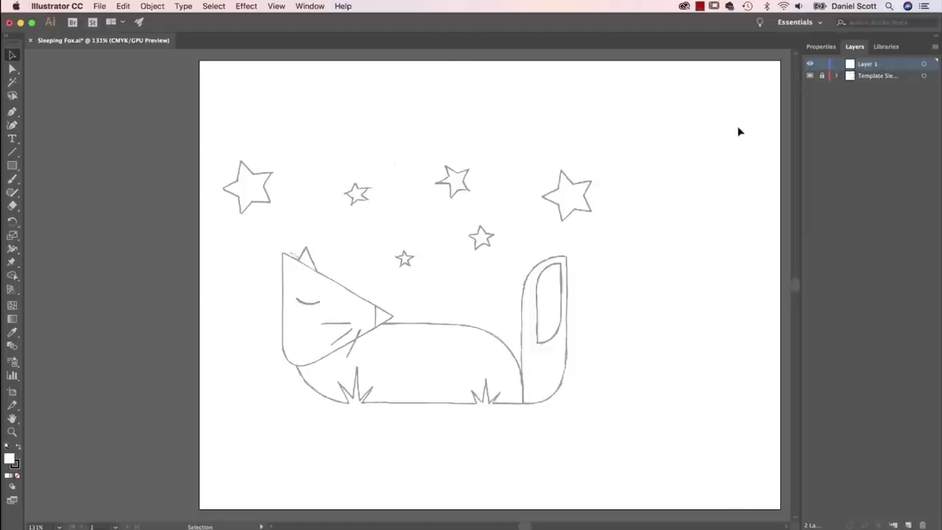
left_click_drag(626, 300, 547, 289)
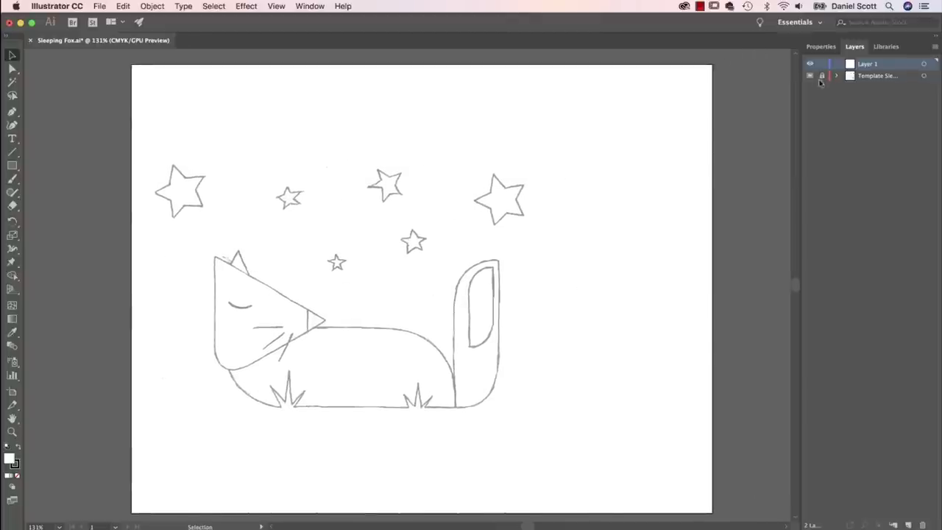
mouse_move(408, 315)
left_mouse_down()
mouse_move(481, 312)
mouse_move(515, 326)
mouse_move(539, 292)
left_mouse_up()
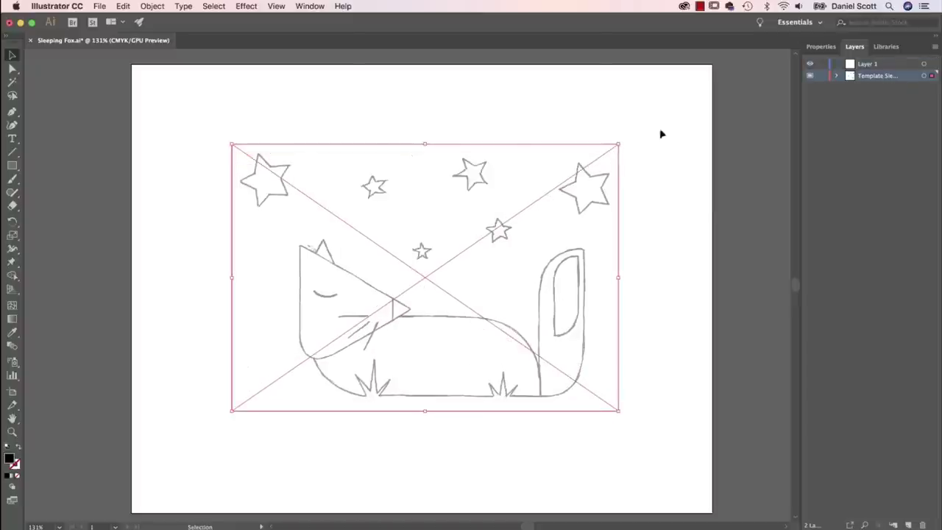
left_click(821, 76)
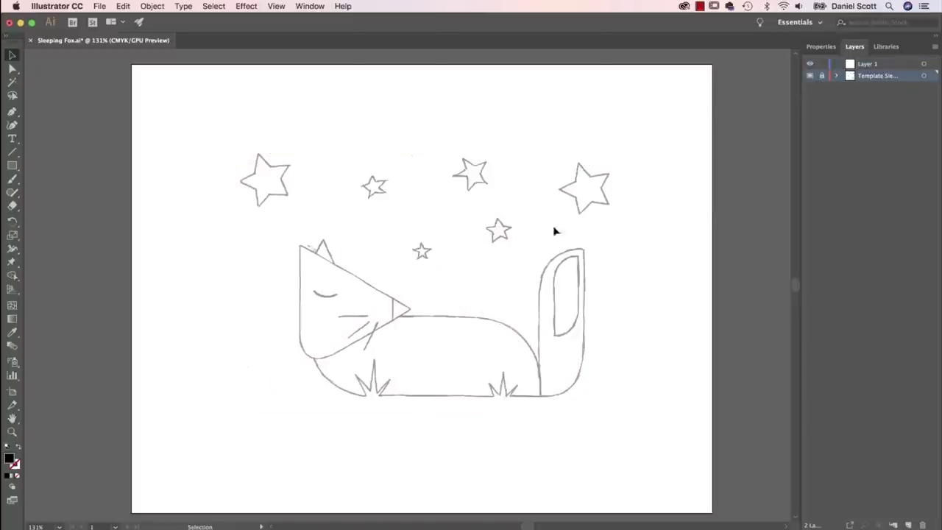
left_click(865, 67)
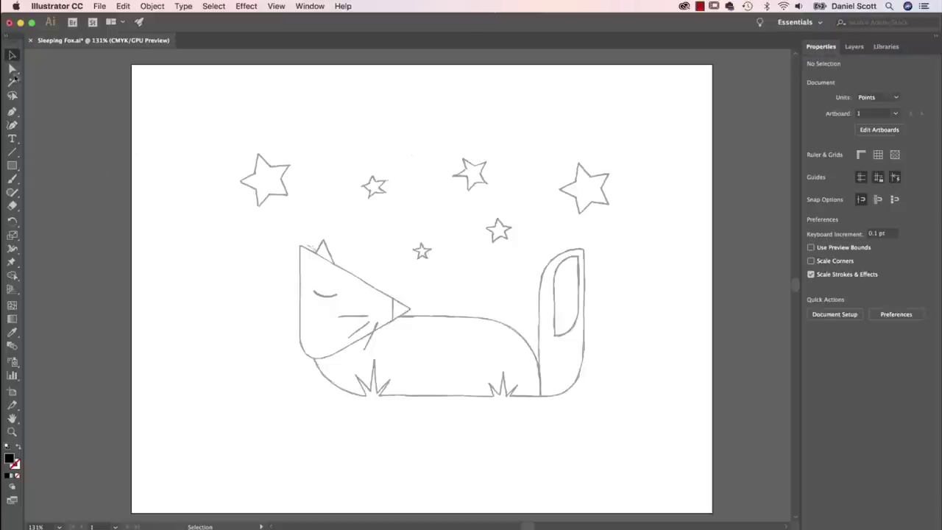
- Draw a roughly 309 × 107 pt rectangle over the body, adjusting its top and right edges to fit
left_click(12, 166)
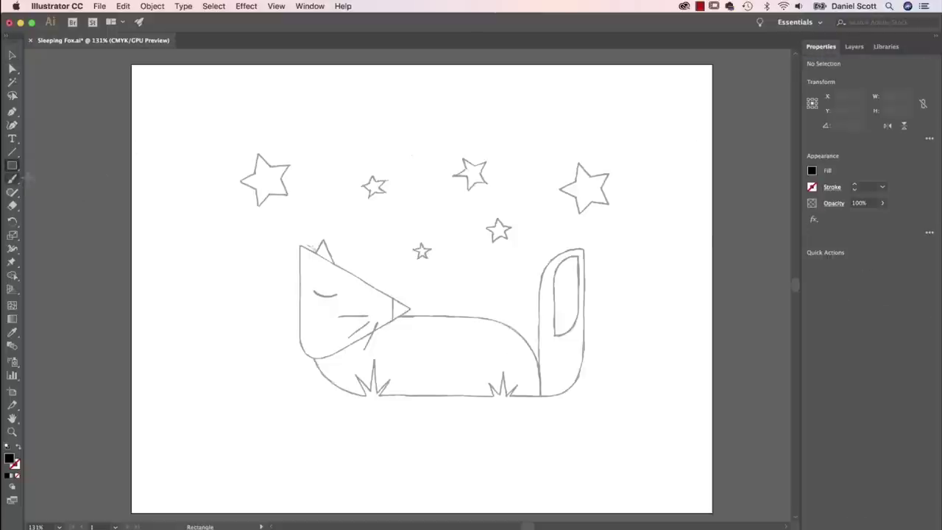
left_click_drag(314, 313, 542, 396)
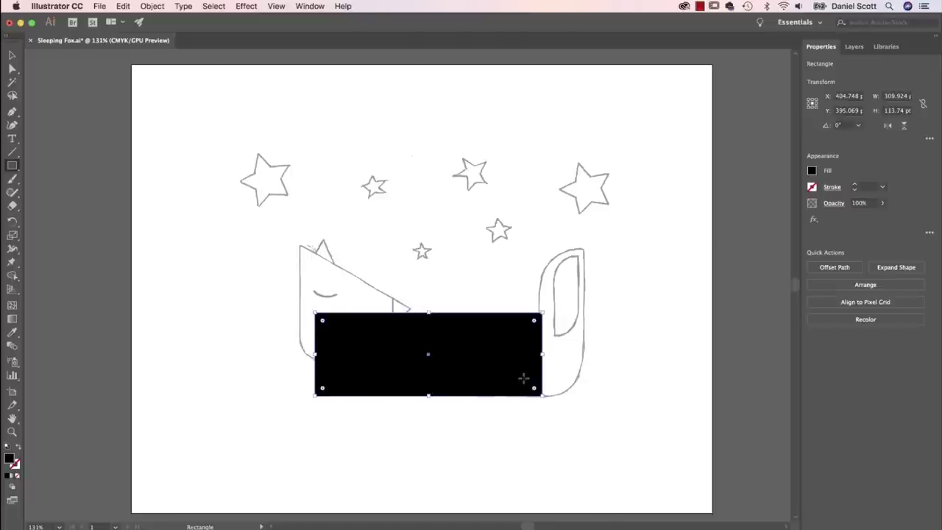
left_click(12, 55)
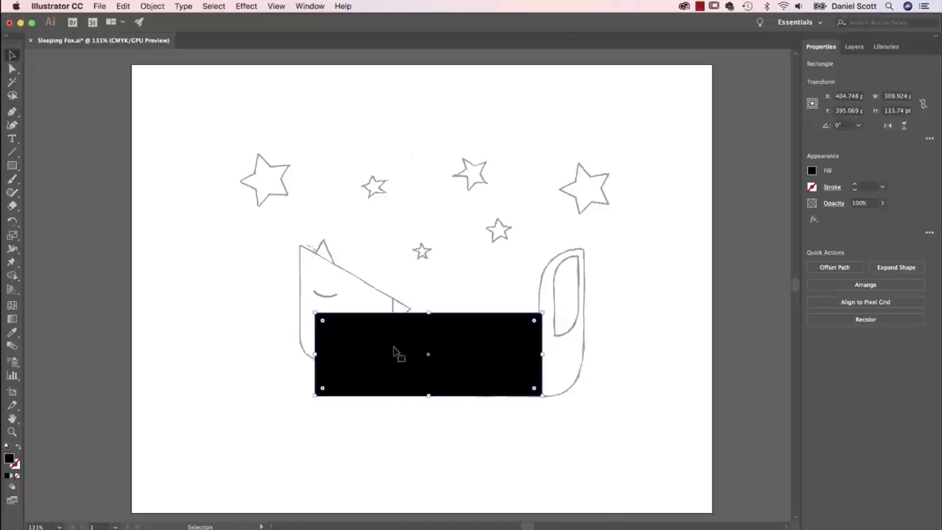
left_click_drag(429, 313, 429, 319)
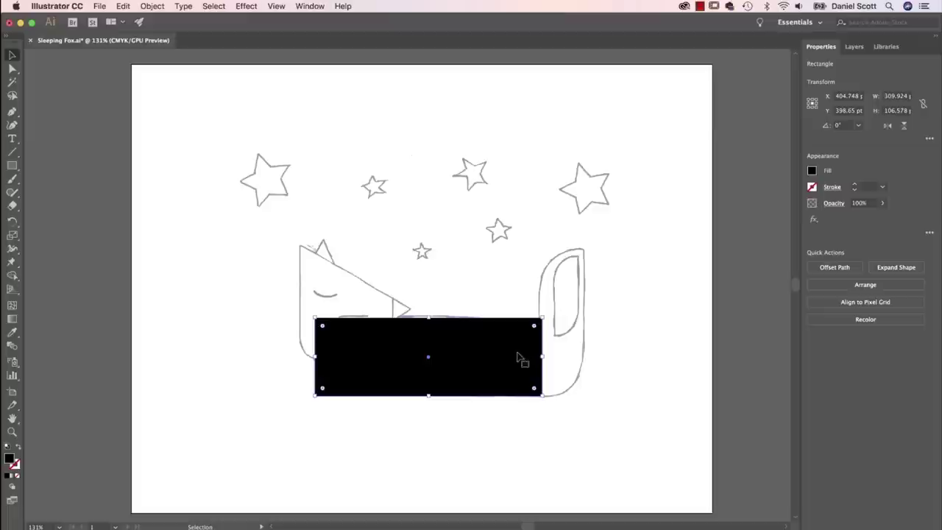
mouse_move(543, 357)
left_mouse_down()
mouse_move(503, 358)
mouse_move(542, 359)
left_mouse_up()
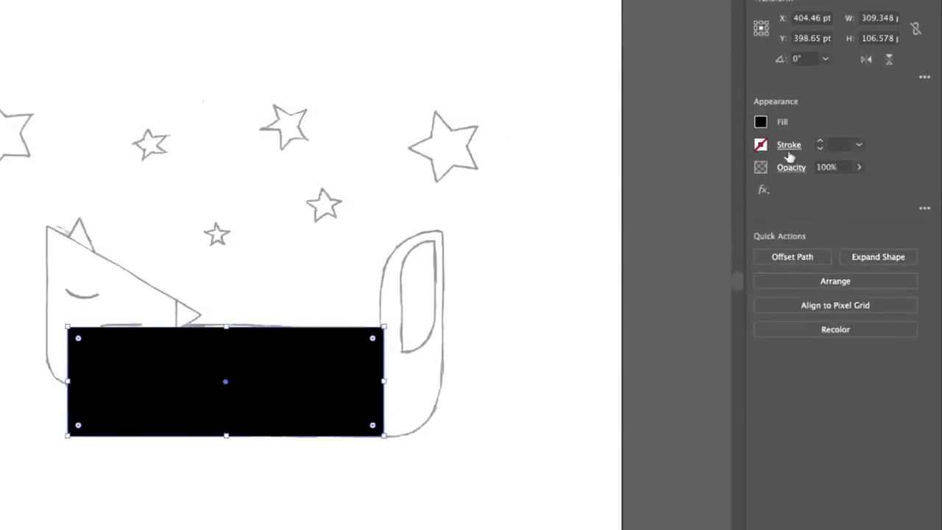
- Change the body rectangle's fill to the orange swatch
left_click(761, 123)
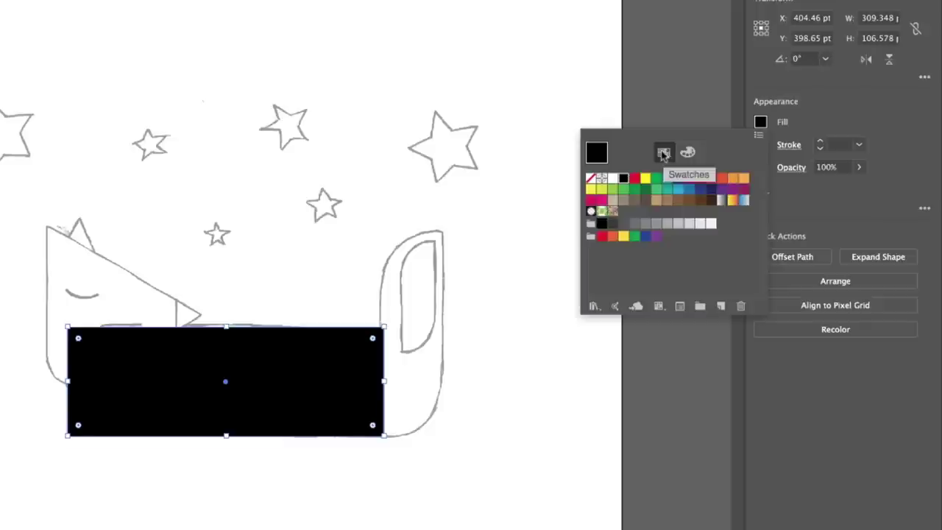
left_click(686, 152)
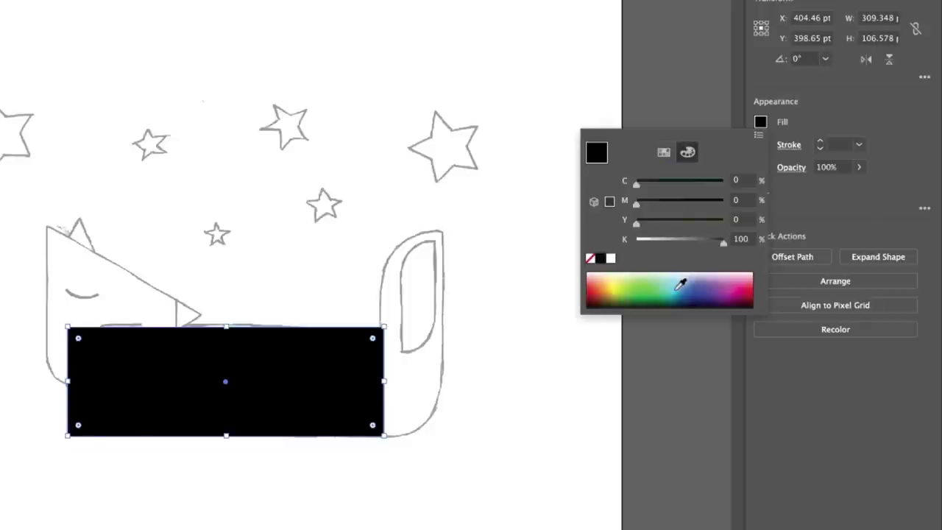
left_click(662, 153)
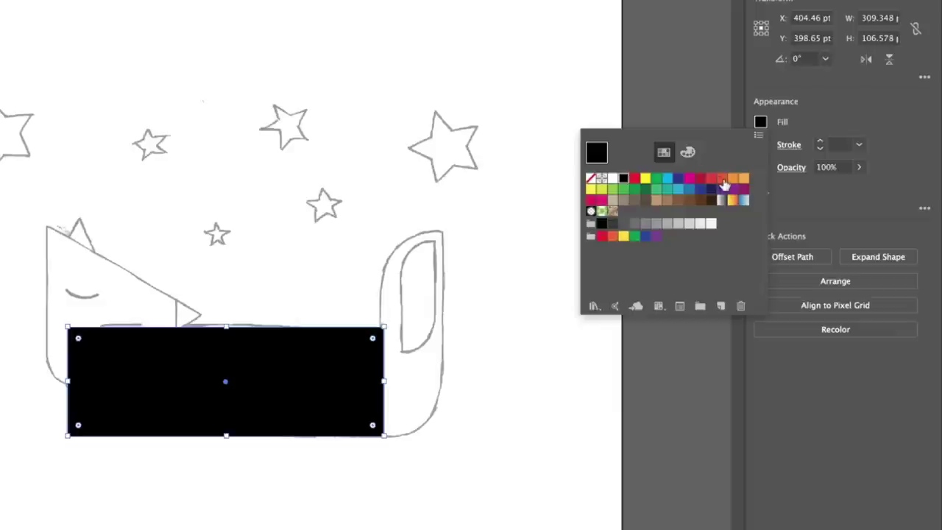
left_click(723, 181)
left_click(733, 181)
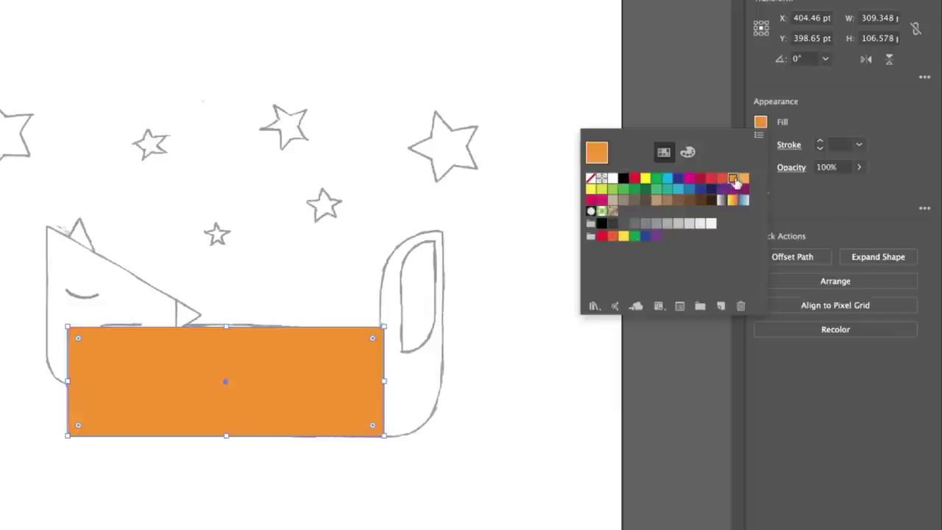
left_click(813, 119)
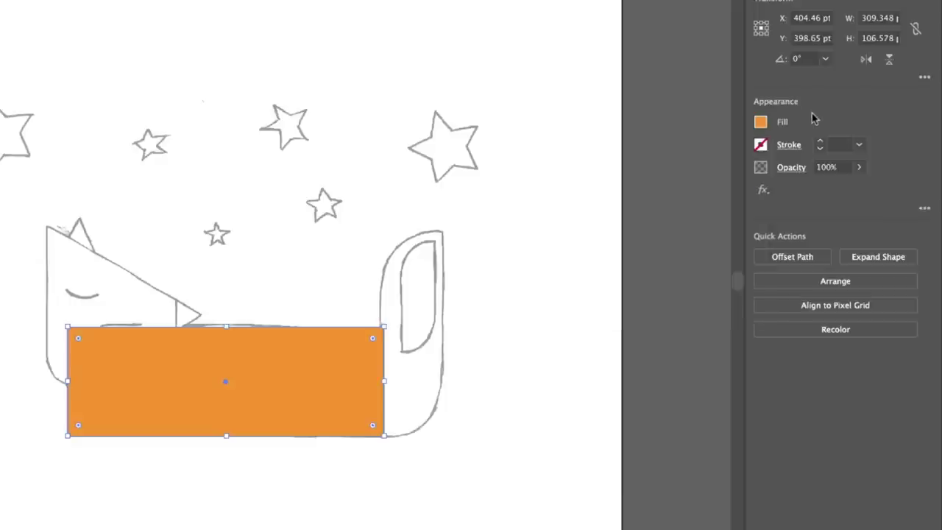
- Try a black outline, then set the rectangle's stroke to None and preview it
left_click(762, 146)
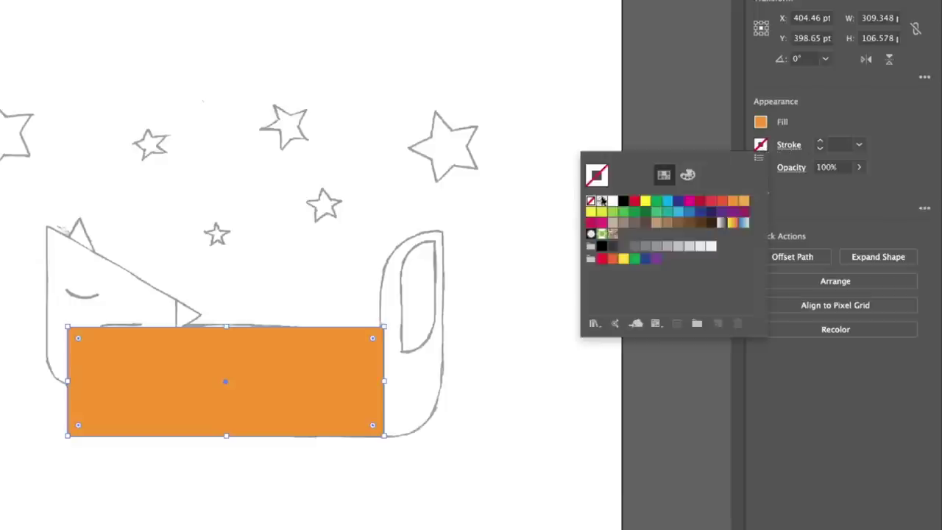
left_click(623, 201)
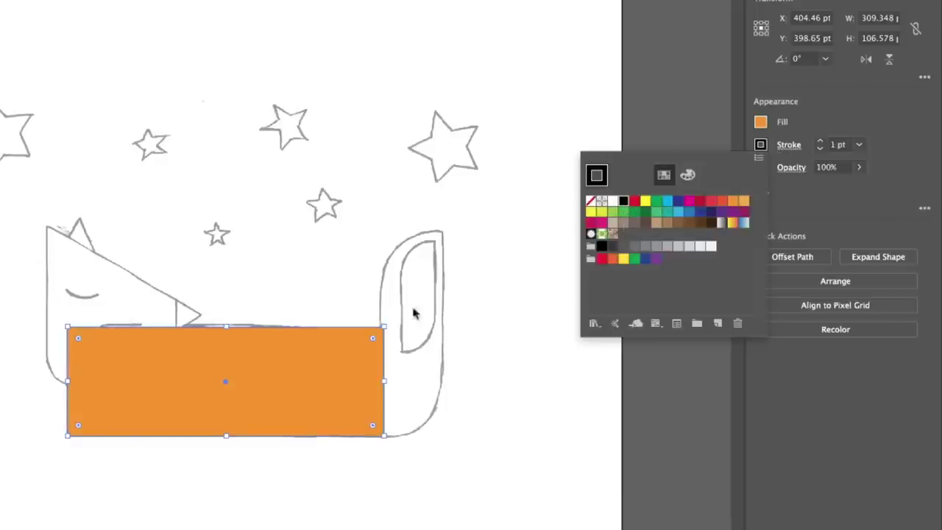
left_click(478, 352)
left_click(481, 352)
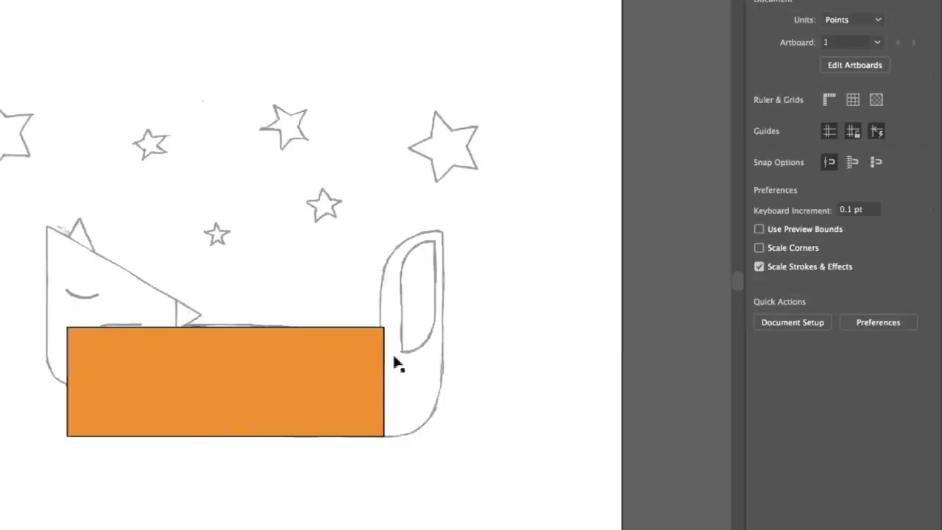
left_click(342, 361)
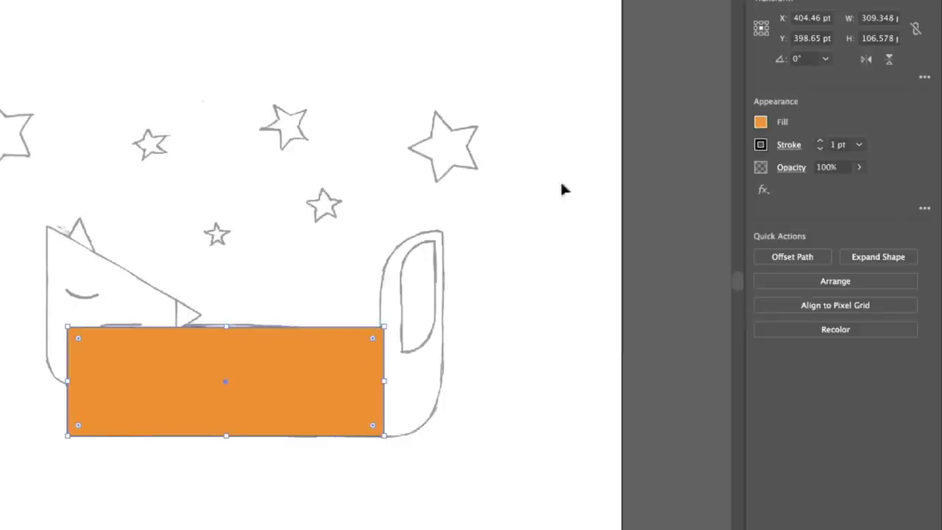
left_click(761, 145)
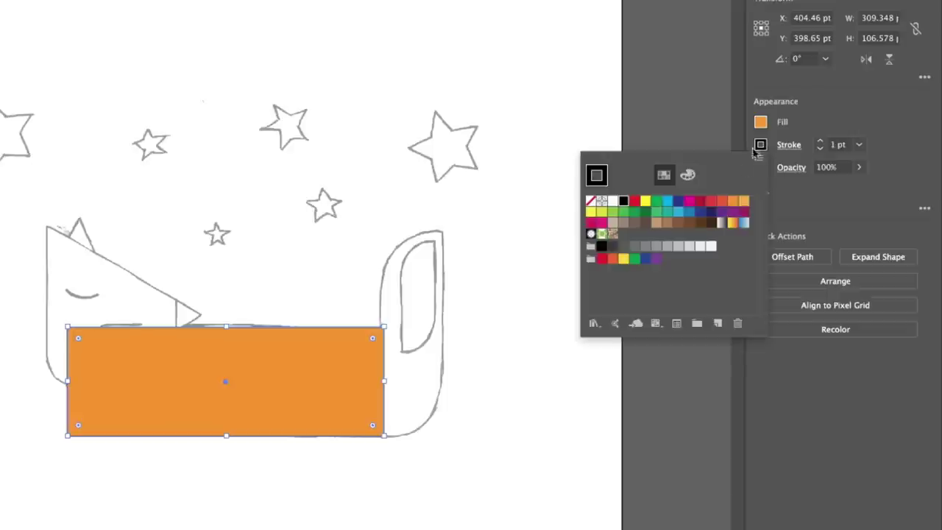
left_click(591, 204)
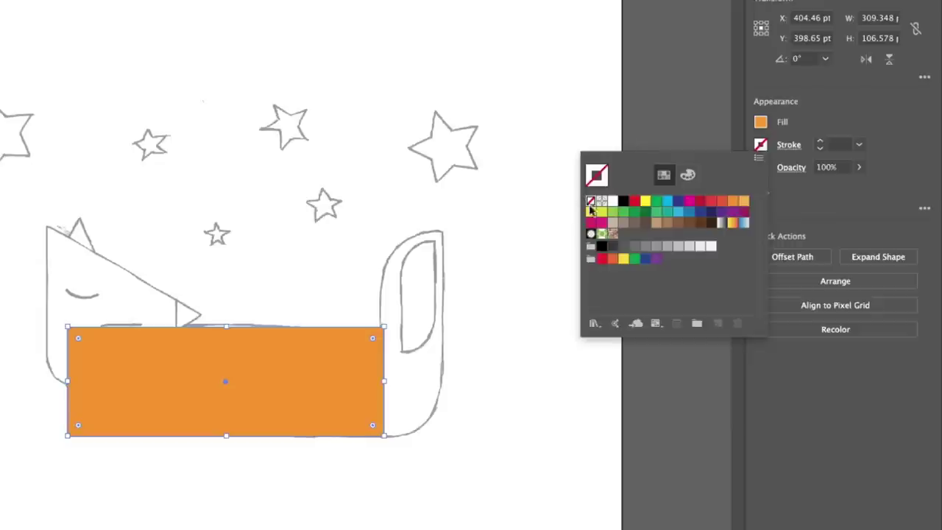
left_click(483, 302)
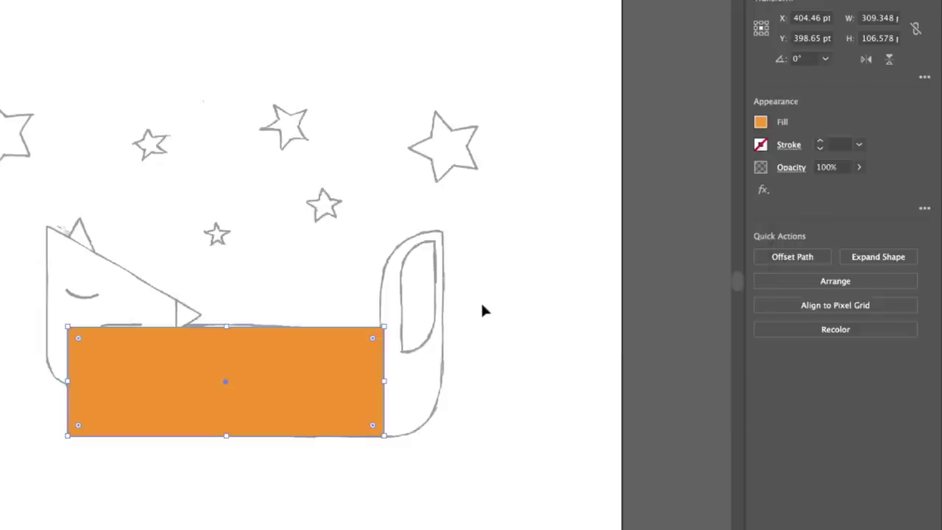
left_click(491, 324)
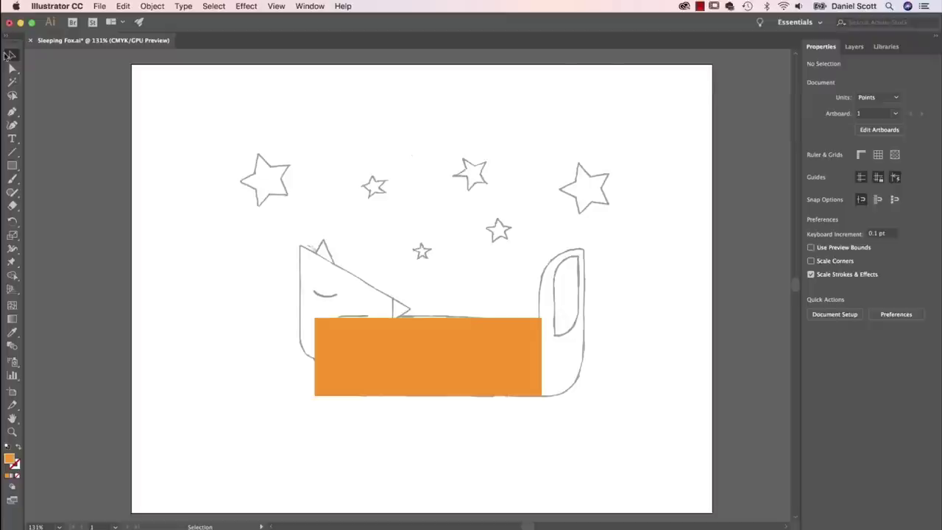
- Drag the orange rectangle's live corner widget inward to strongly round all four corners
left_click(431, 330)
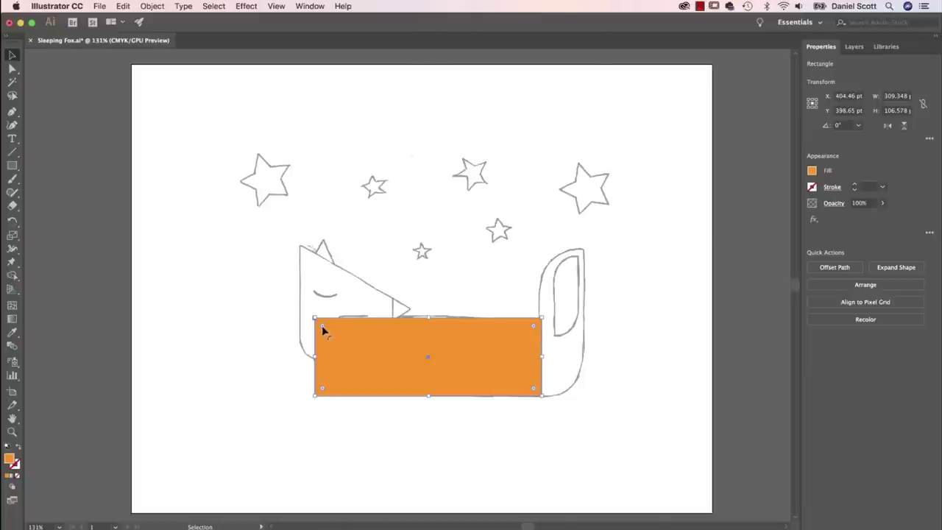
left_click_drag(534, 331, 522, 341)
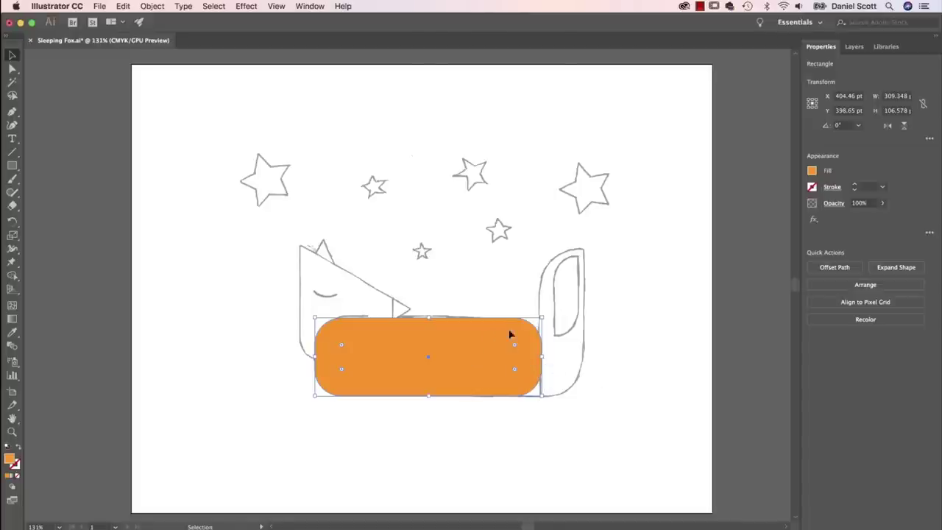
left_click(123, 6)
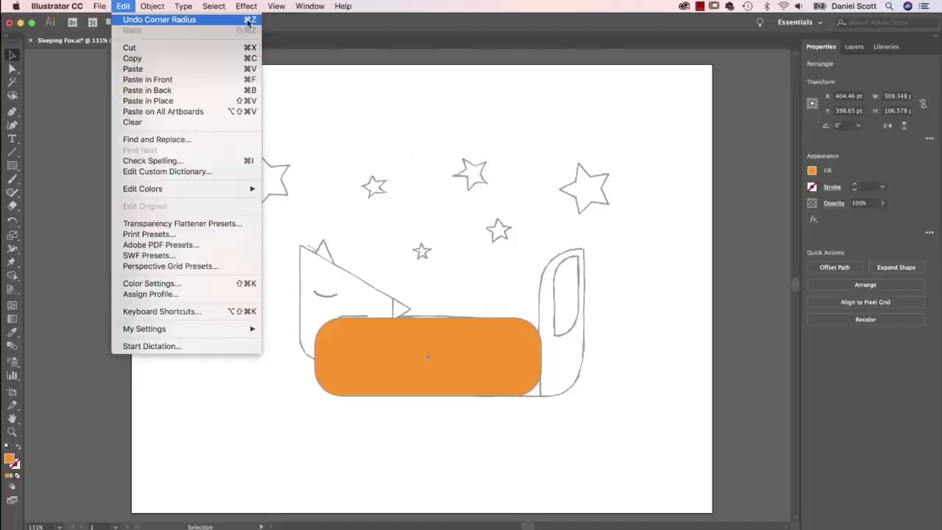
- Undo the corner rounding and trial moves so the square orange rectangle sits over the fox's body
left_click(249, 20)
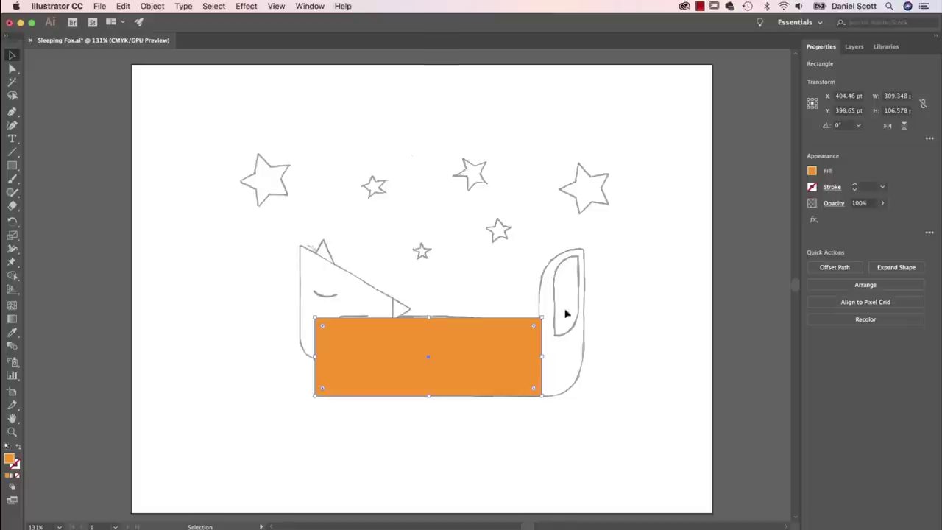
left_click_drag(507, 350, 435, 194)
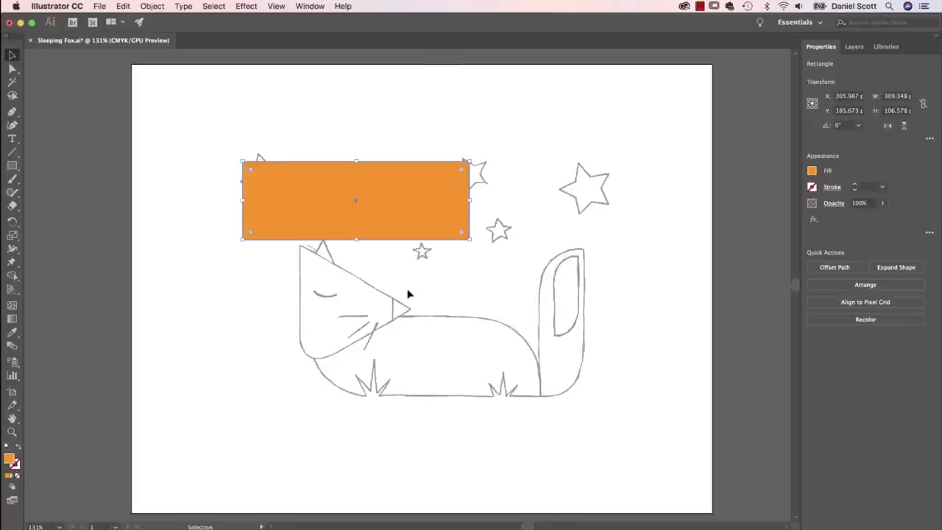
key("super+z")
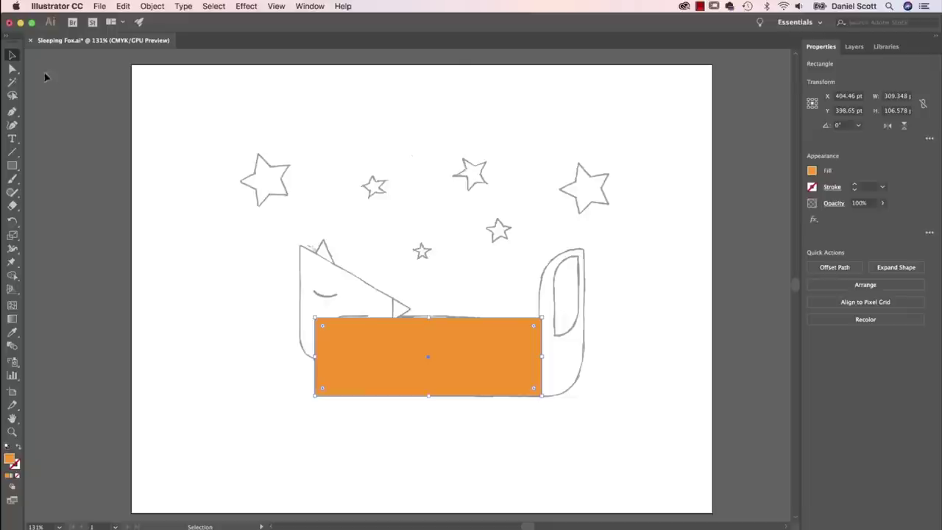
left_click_drag(508, 350, 479, 290)
key("super+z")
left_click(12, 68)
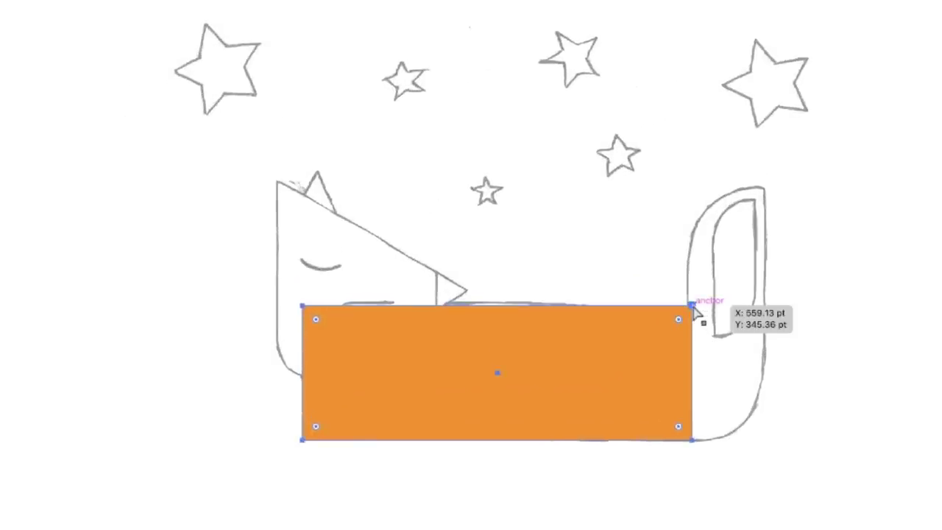
- Try rounding the top-right and bottom-left corners one at a time, then undo it
left_click(693, 307)
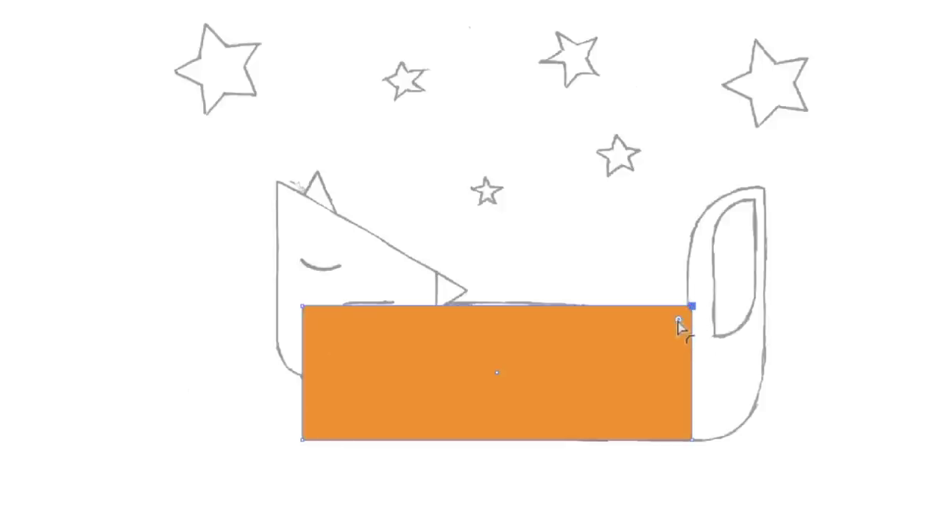
left_click_drag(678, 325, 594, 405)
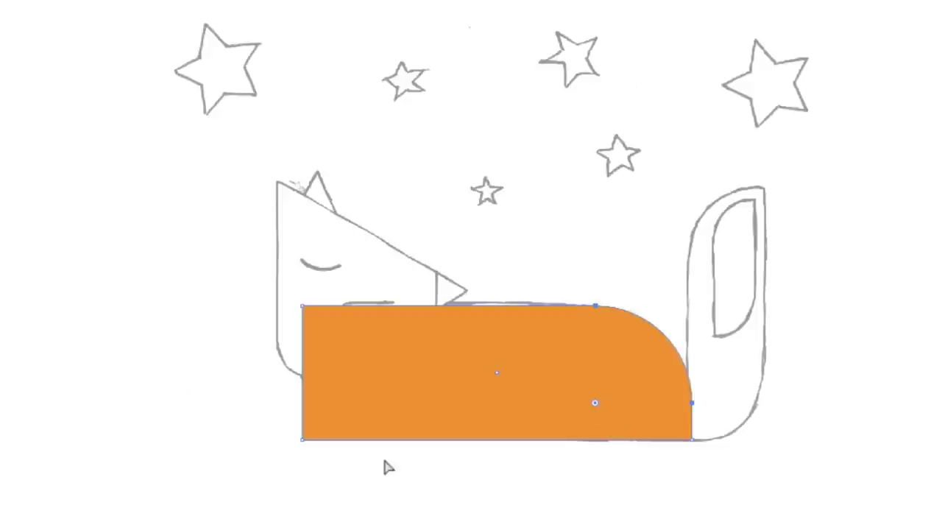
left_click(303, 441)
left_click_drag(322, 433, 429, 375)
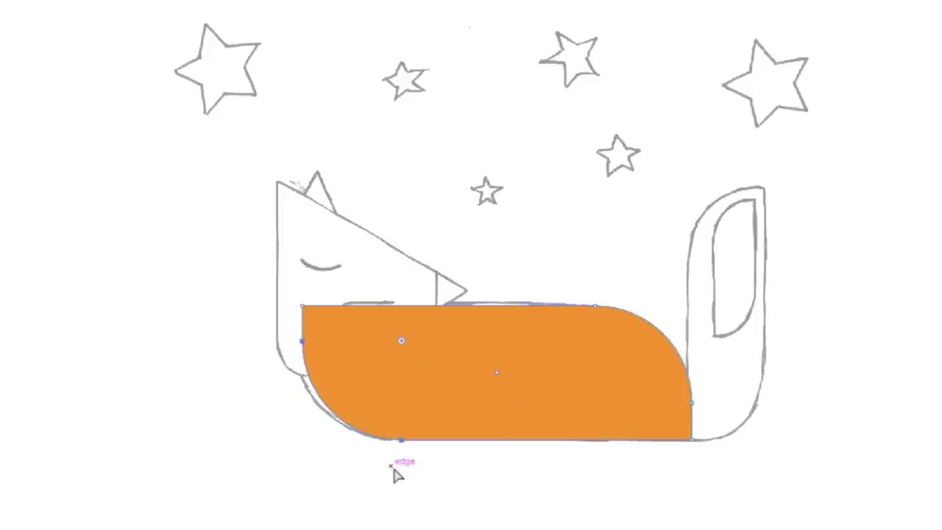
key("ctrl+z")
key("ctrl+z")
key("ctrl+z")
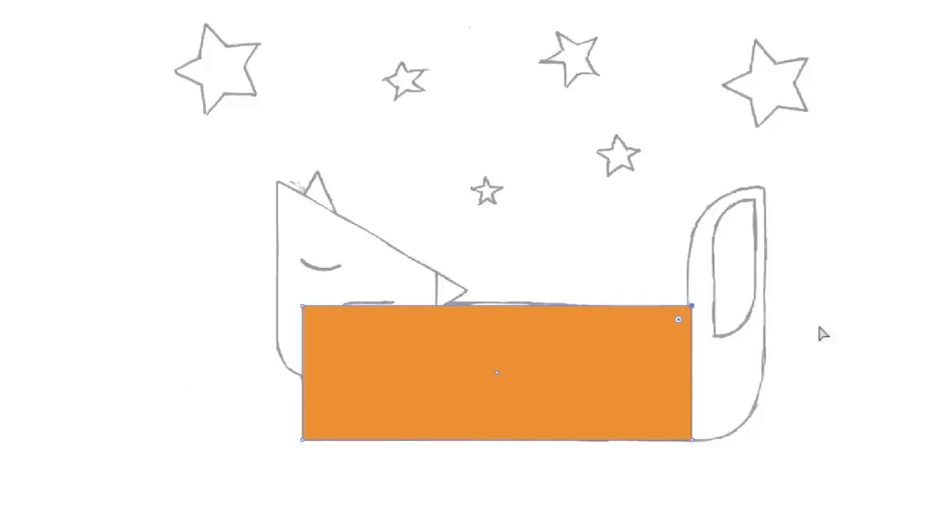
- Round the top-right and bottom-left corners together, then deselect the body shape
left_click(705, 318)
left_click(694, 310)
left_click(303, 440, "shift")
left_click_drag(678, 319, 577, 412)
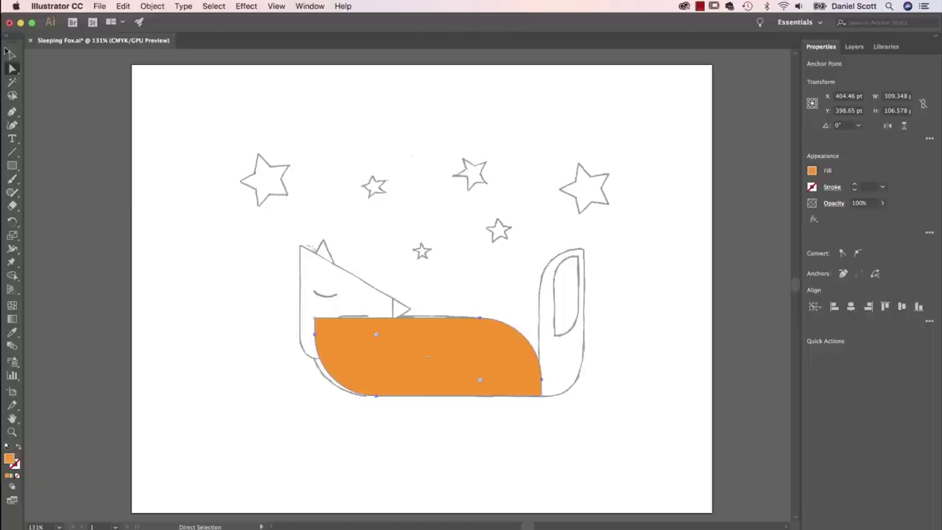
left_click(10, 54)
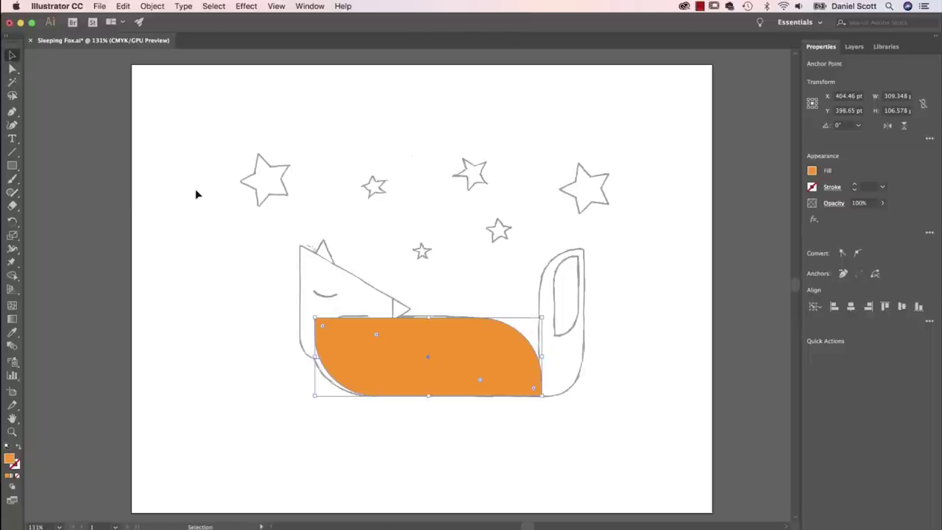
left_click(247, 232)
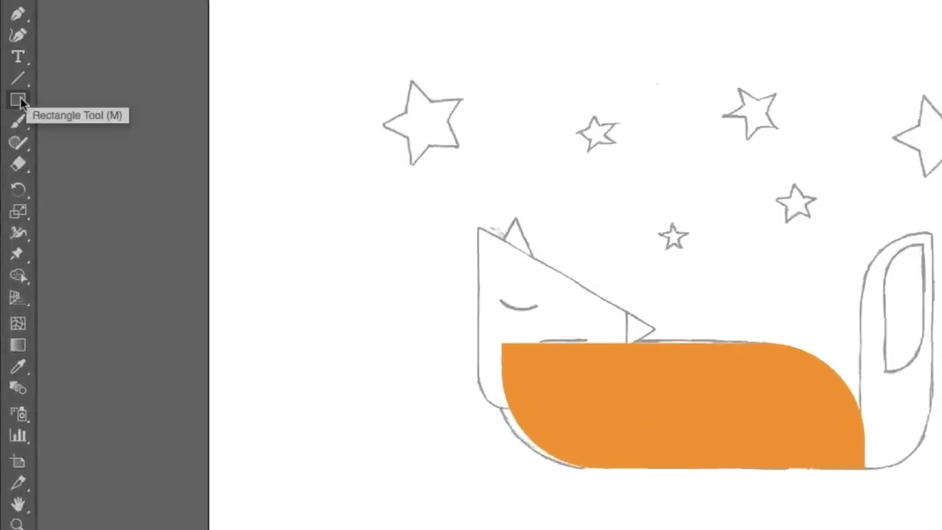
- Switch to the Polygon tool, draw a test triangle at the top left, and delete it
left_click(20, 101)
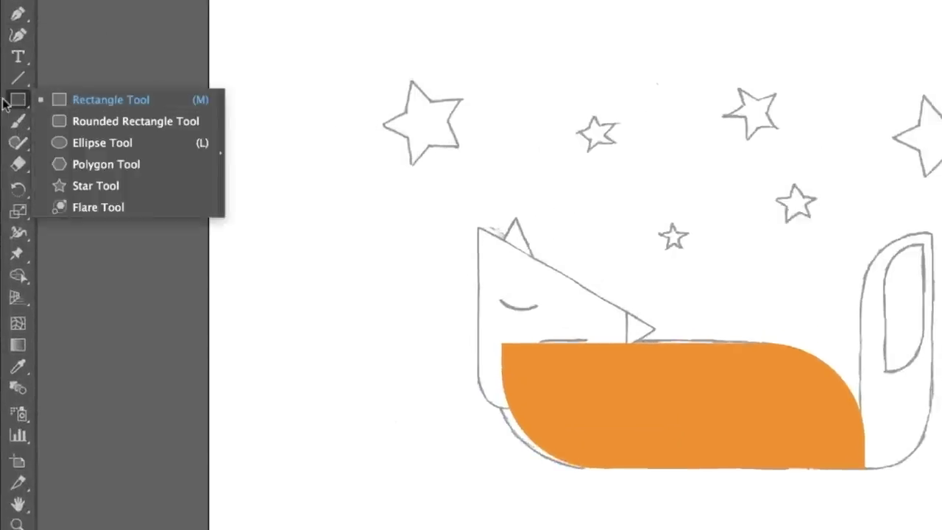
left_click(101, 169)
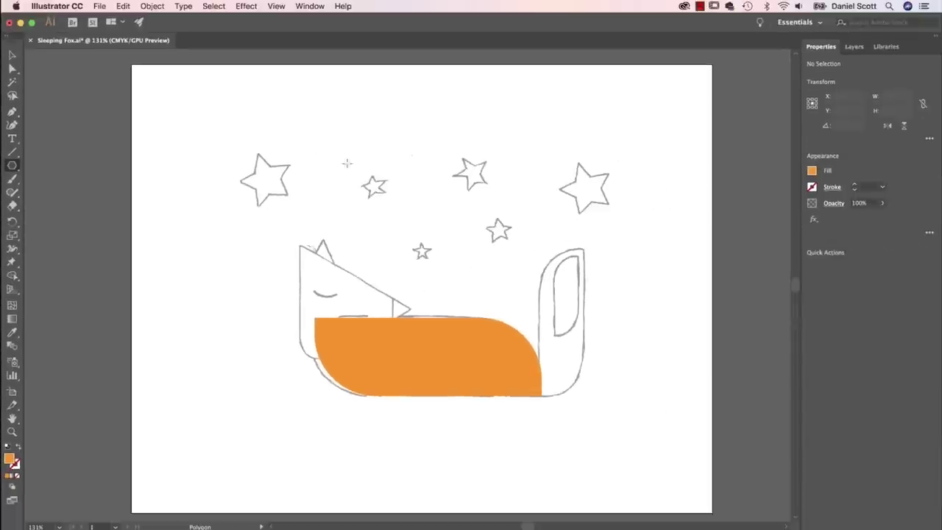
mouse_move(231, 120)
left_mouse_down()
mouse_move(250, 127)
mouse_move(298, 183)
mouse_move(281, 187)
left_mouse_up()
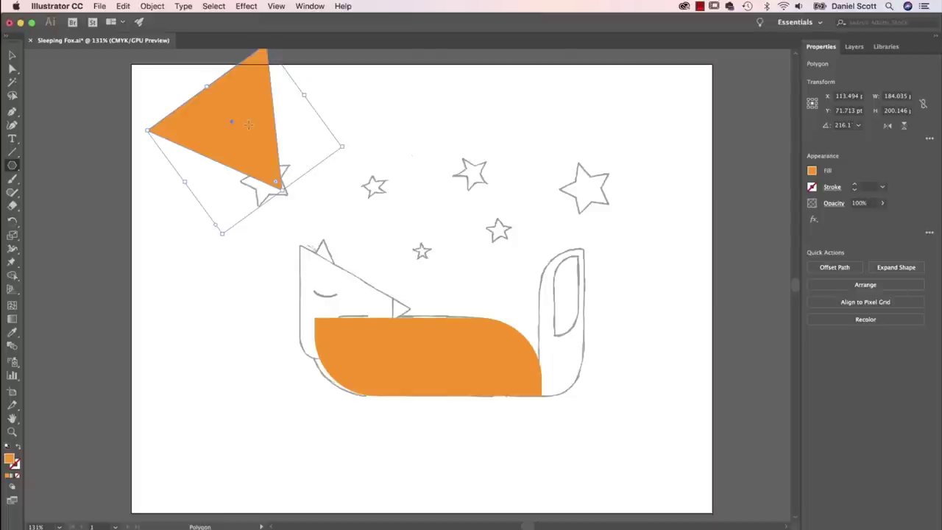
key("Delete")
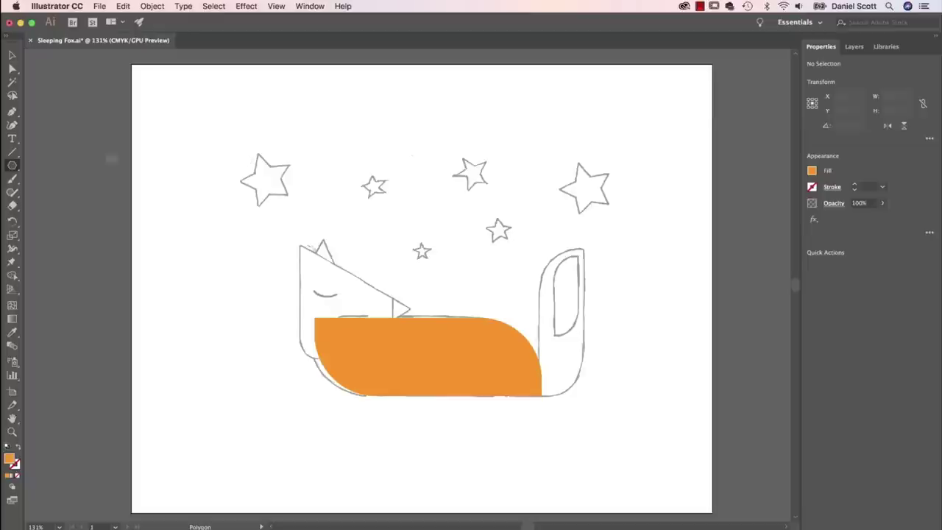
- Create an orange 3-sided polygon at the artboard's top left, replacing an unwanted pentagon
left_click(248, 124)
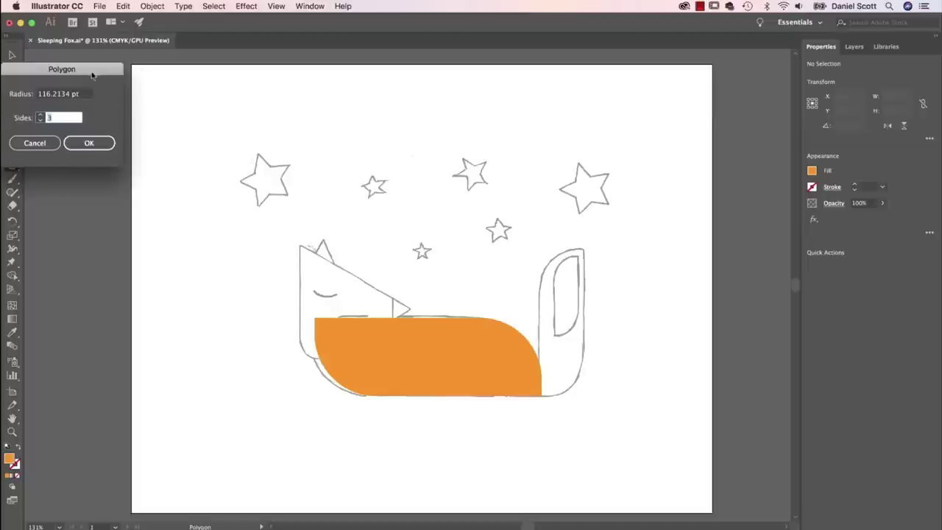
left_click_drag(91, 76, 270, 103)
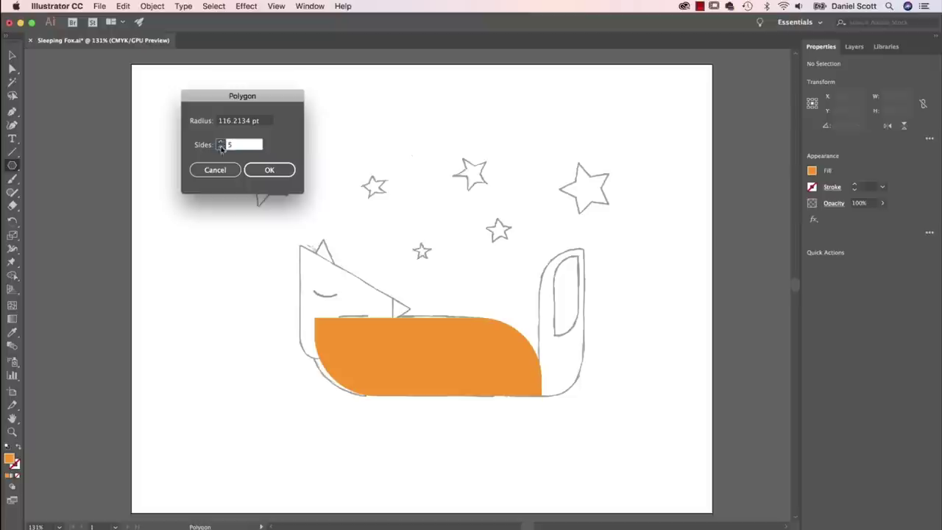
left_click(269, 170)
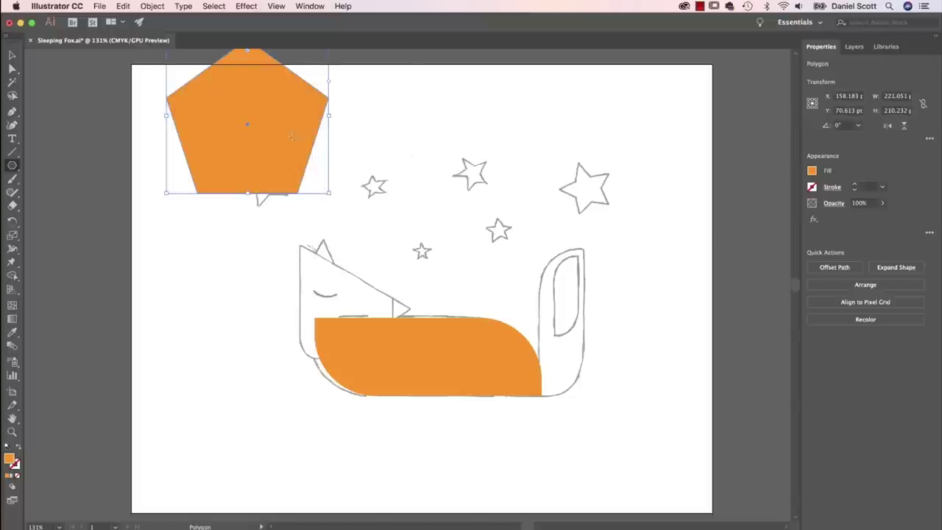
key("Delete")
left_click(235, 117)
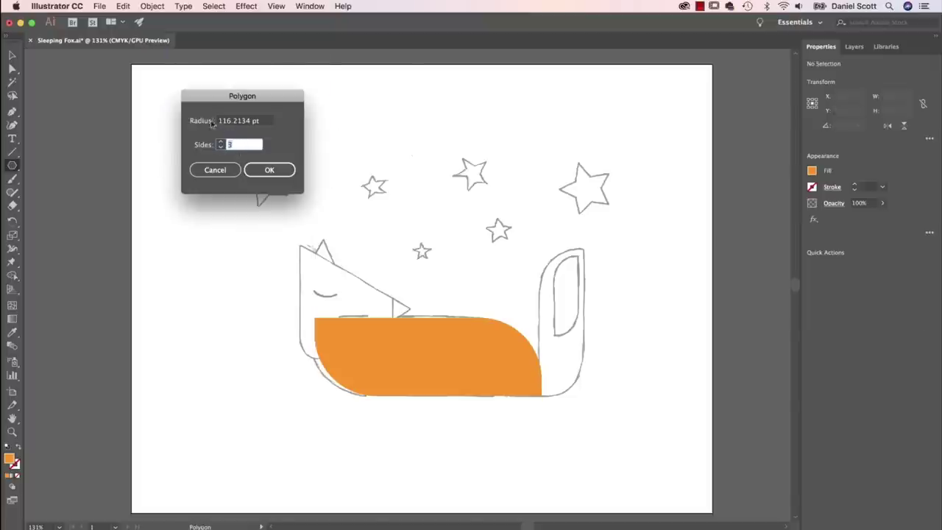
left_click(284, 177)
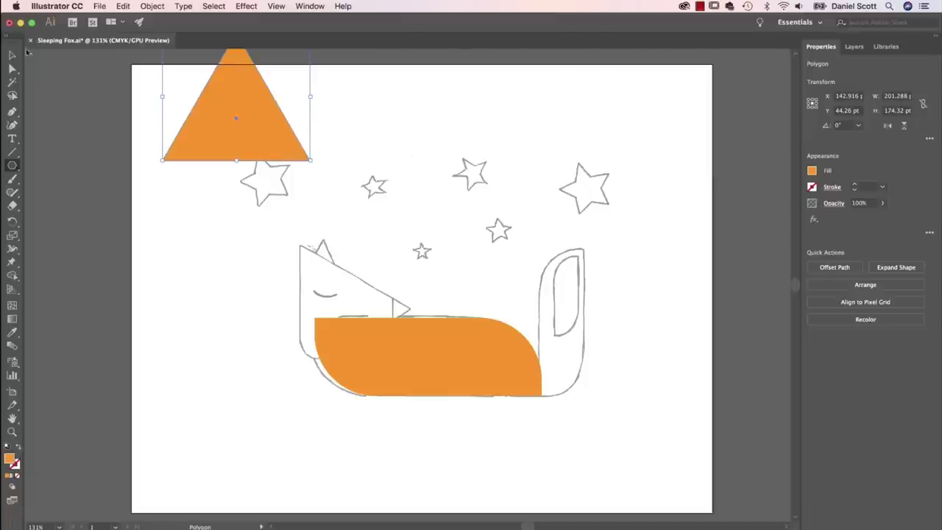
left_click(11, 55)
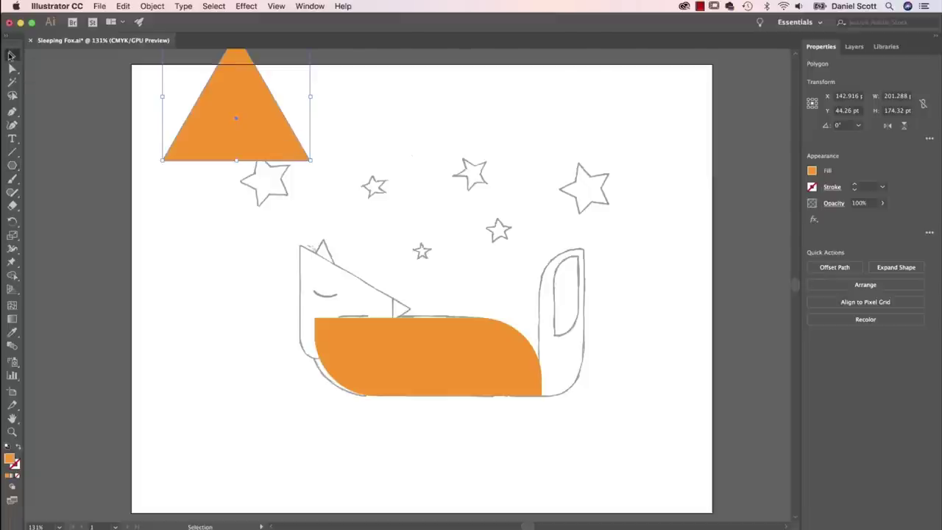
- Move the triangle down beside the fox's head and rotate it to 270° so it points right
left_click_drag(237, 123, 240, 248)
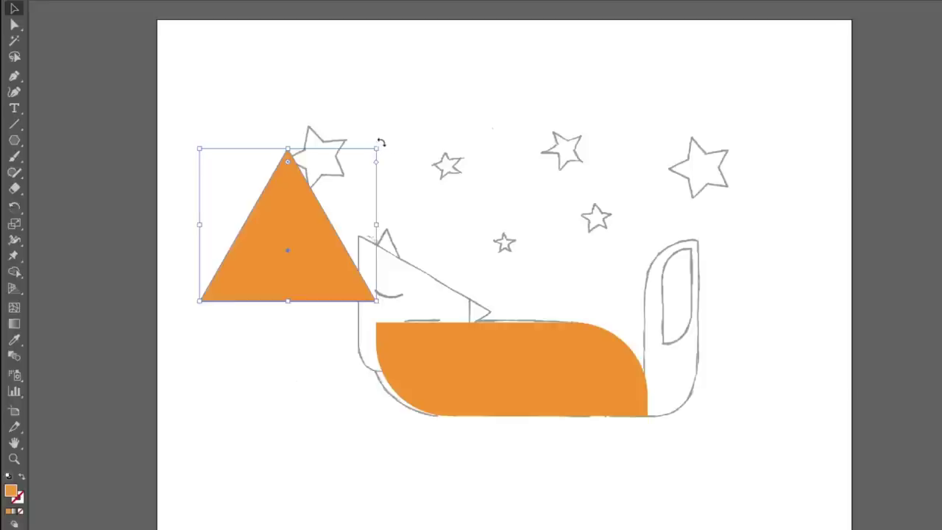
mouse_move(378, 142)
left_mouse_down()
mouse_move(385, 180)
mouse_move(383, 134)
mouse_move(318, 105)
mouse_move(437, 234)
mouse_move(353, 115)
mouse_move(326, 109)
mouse_move(390, 154)
left_mouse_up()
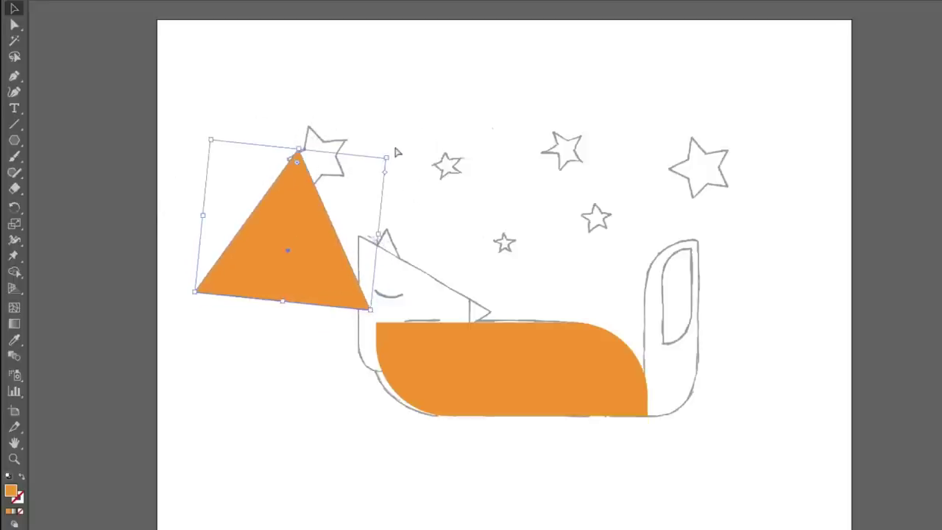
key("ctrl+z")
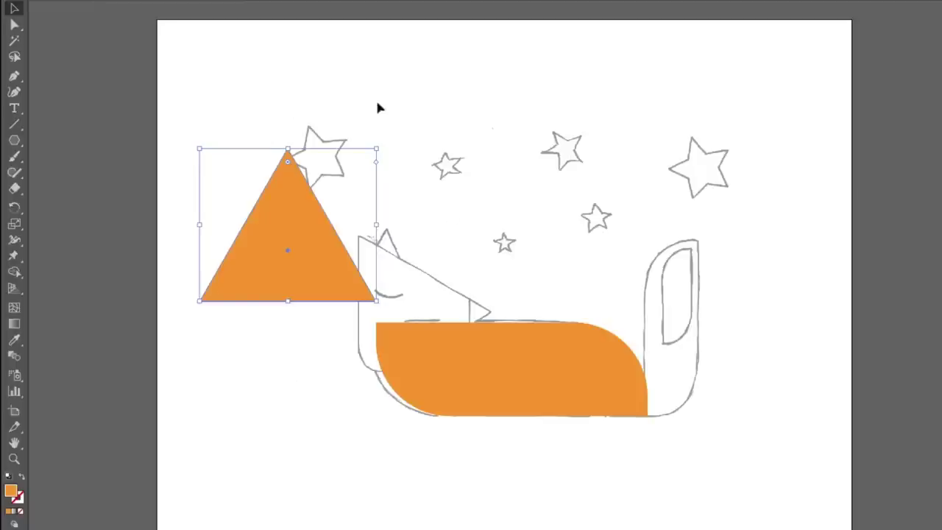
left_click_drag(380, 142, 399, 190)
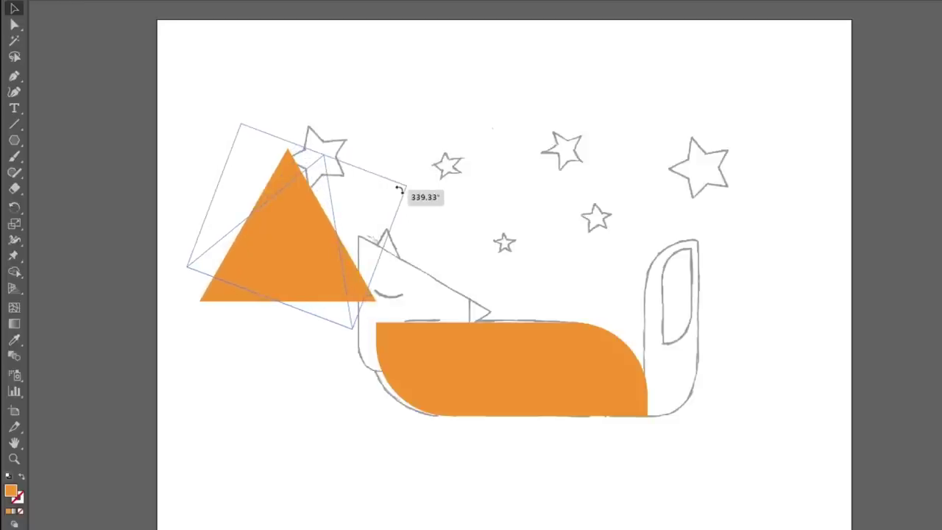
left_click_drag(399, 190, 414, 315)
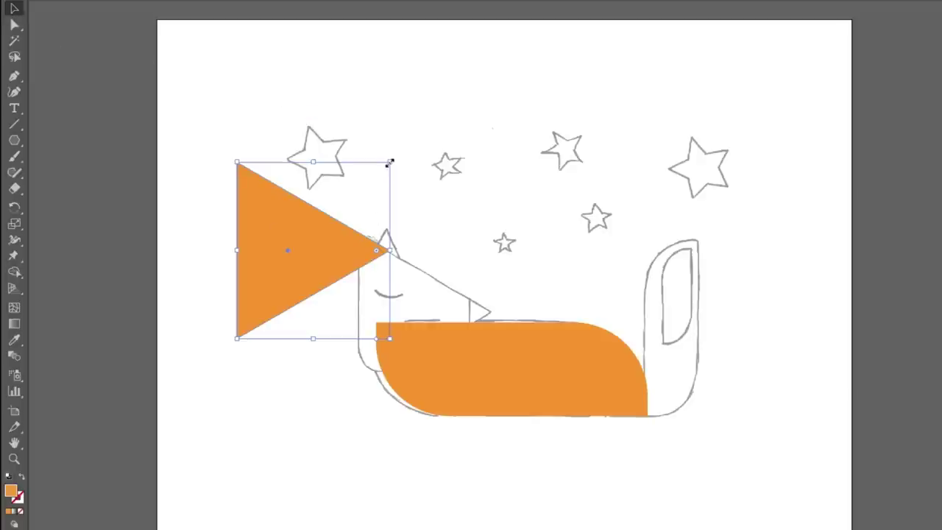
- Resize the rotated triangle to be flatter and wider
left_click_drag(390, 160, 375, 136)
key("ctrl+z")
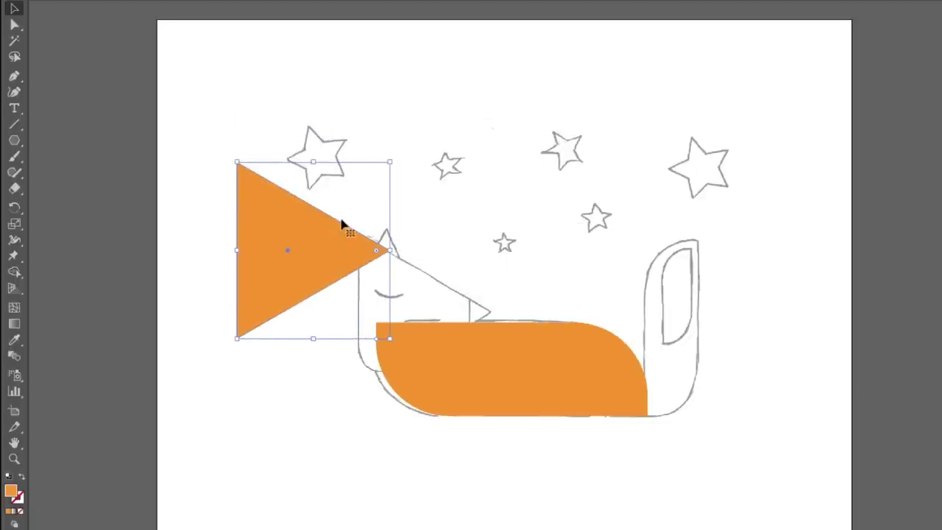
left_click_drag(393, 166, 450, 228)
- Undo the flattening, then scale and move the triangle to fit over the sketched head
key("ctrl+z")
left_click_drag(391, 161, 389, 217)
left_click_drag(309, 260, 412, 290)
left_click_drag(465, 360, 515, 390)
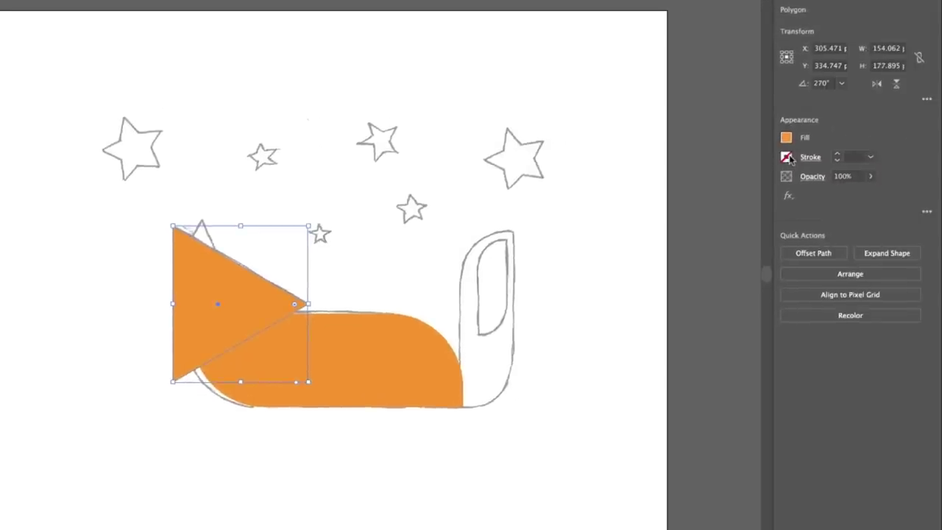
left_click(788, 158)
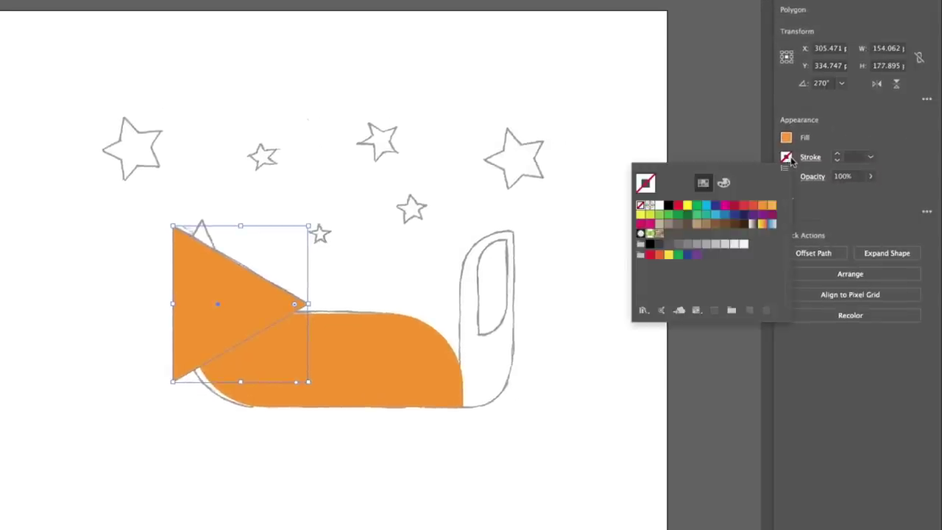
left_click(668, 207)
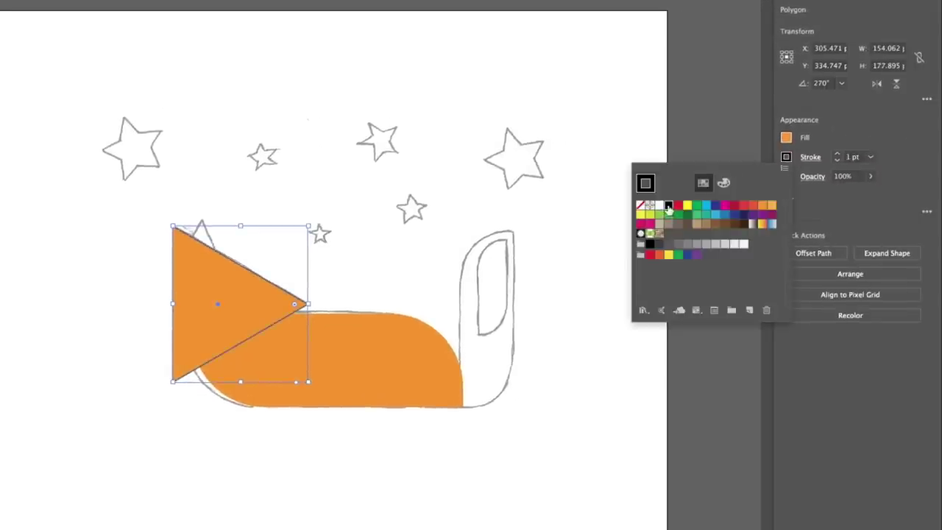
left_click(786, 138)
left_click(640, 186)
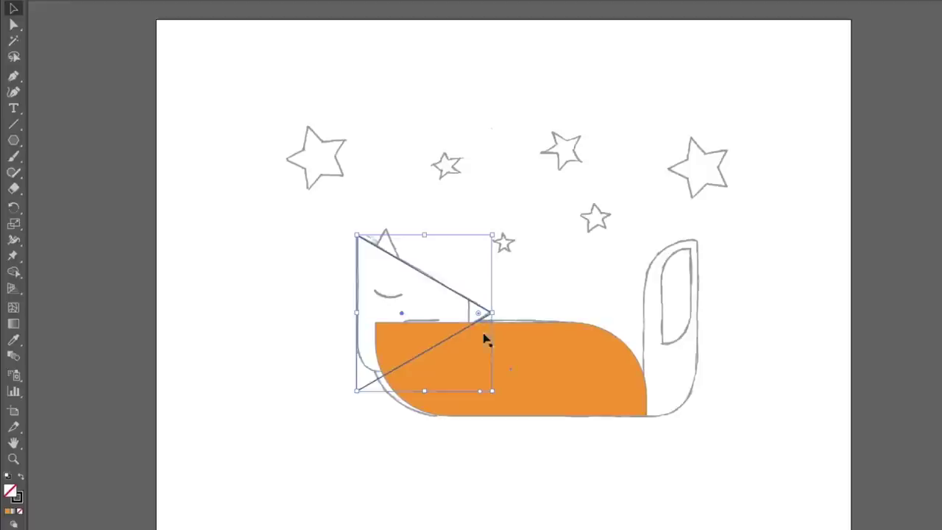
left_click(438, 368)
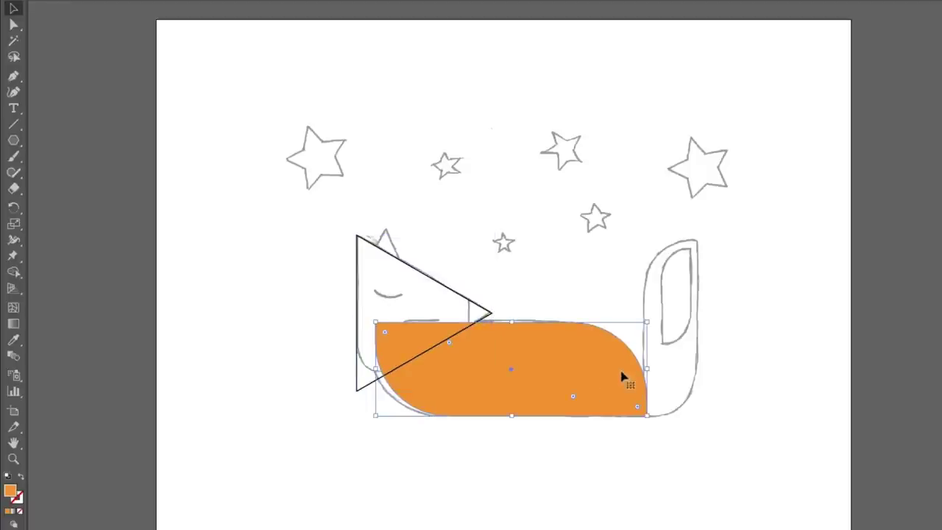
left_click(415, 275)
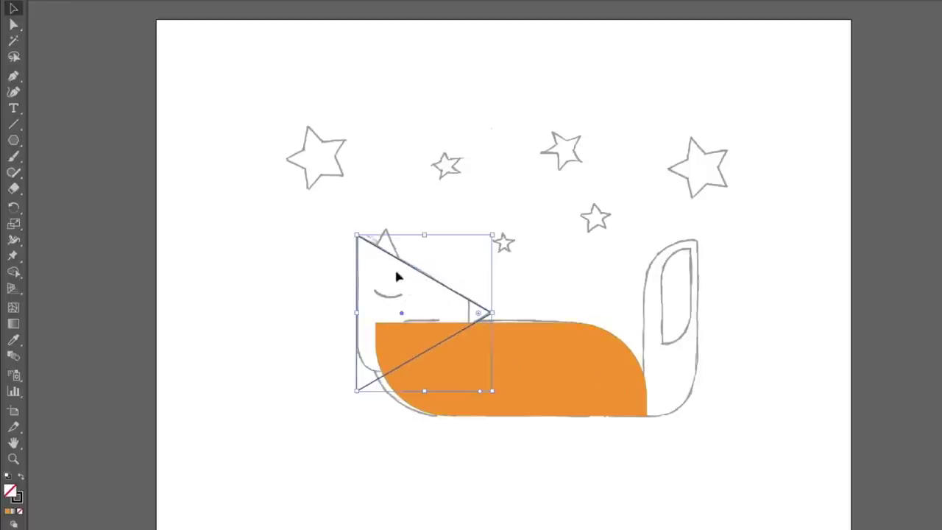
left_click(423, 308)
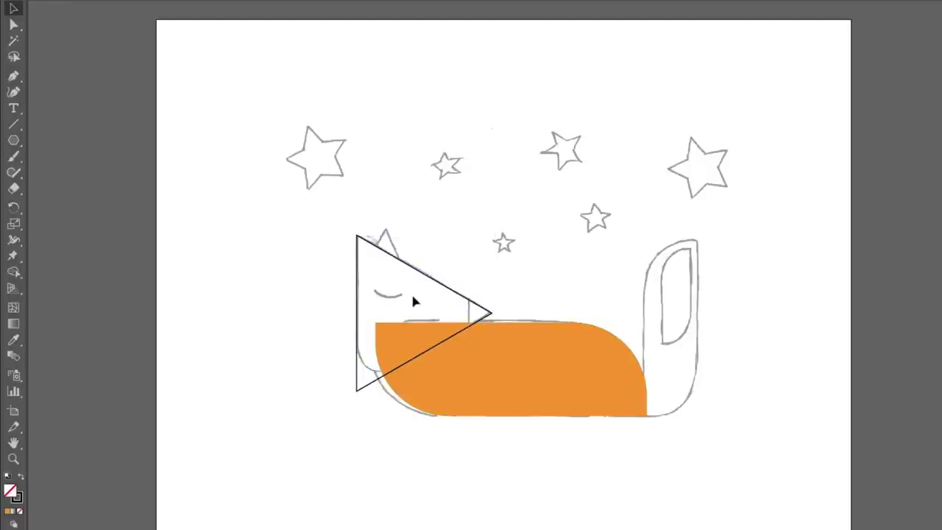
left_click(540, 380)
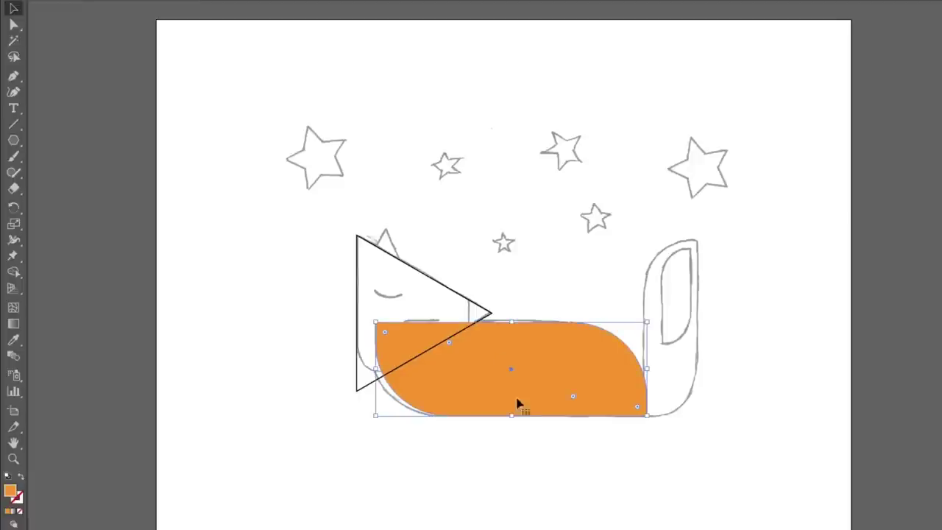
left_click(423, 304)
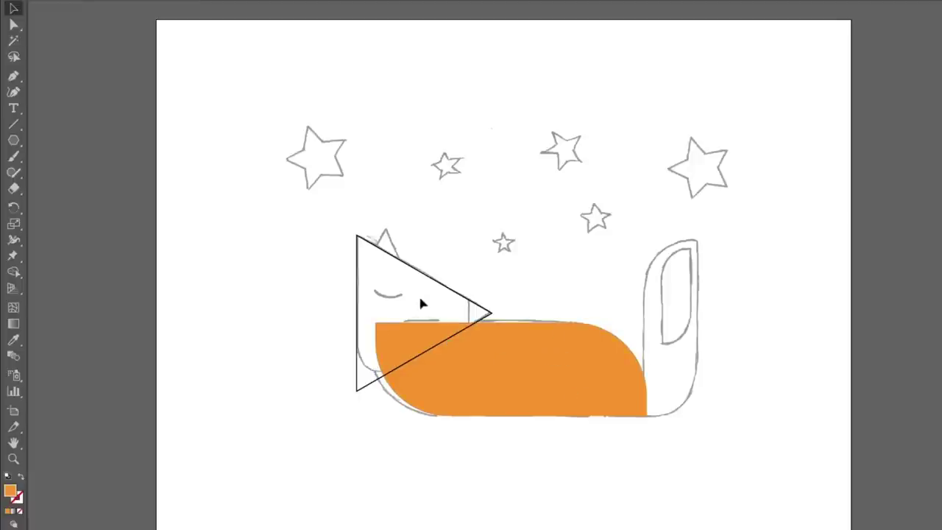
left_click(439, 286)
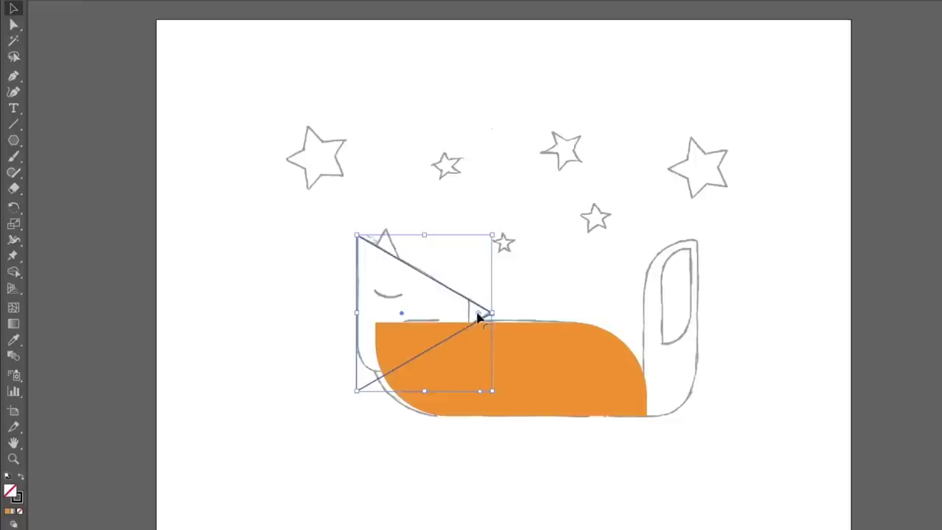
- Round the head triangle's bottom-left corner, then set up a new 3-sided polygon
left_click_drag(478, 315, 426, 361)
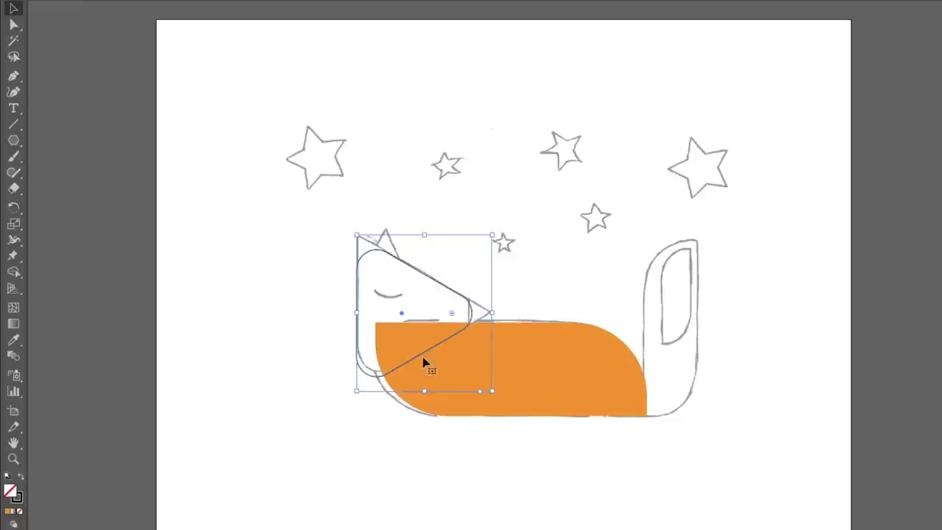
key("ctrl+z")
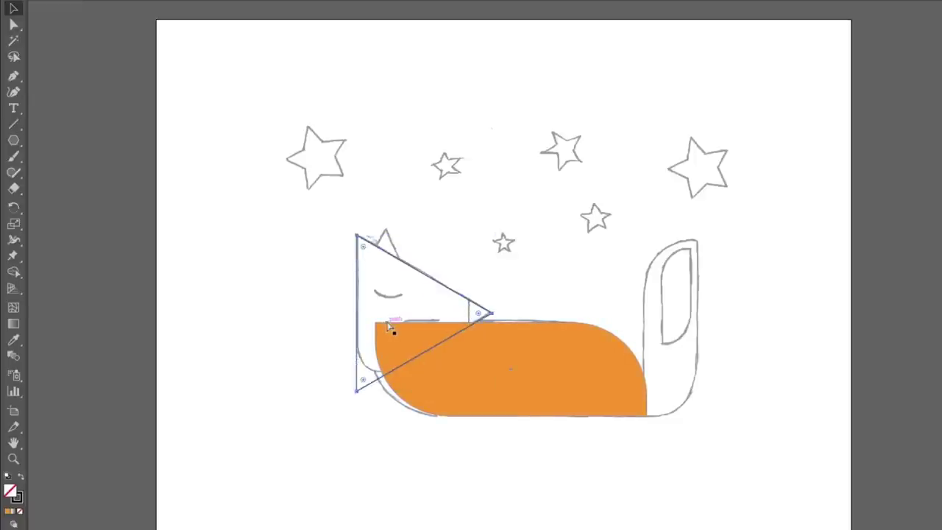
left_click(14, 25)
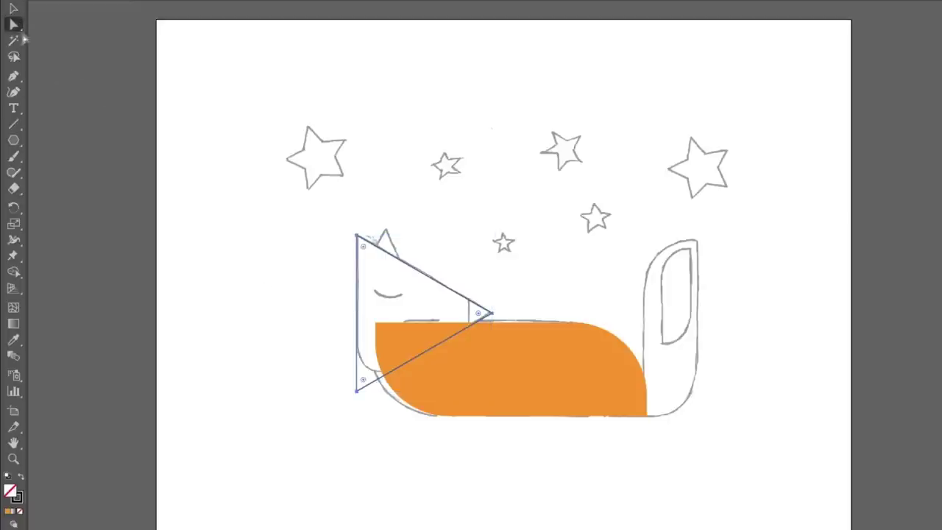
left_click(357, 392)
left_click_drag(363, 380, 385, 345)
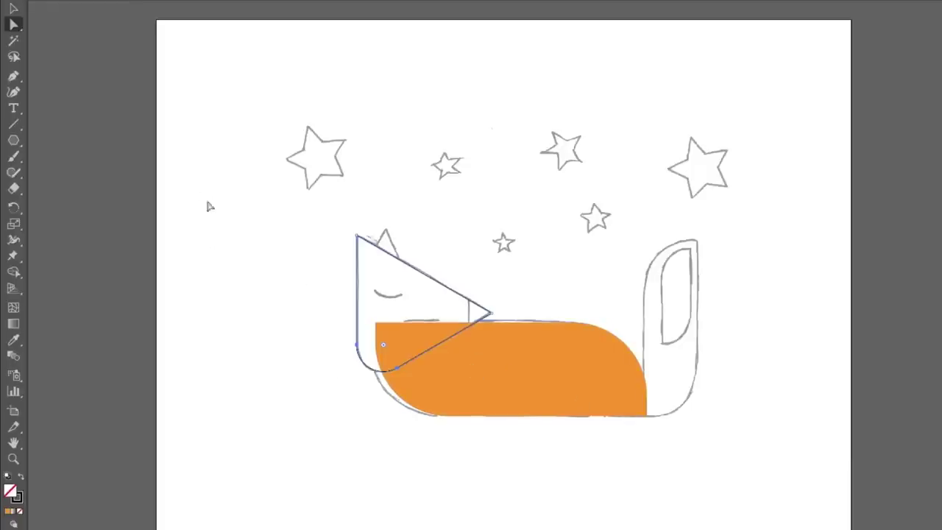
left_click(14, 142)
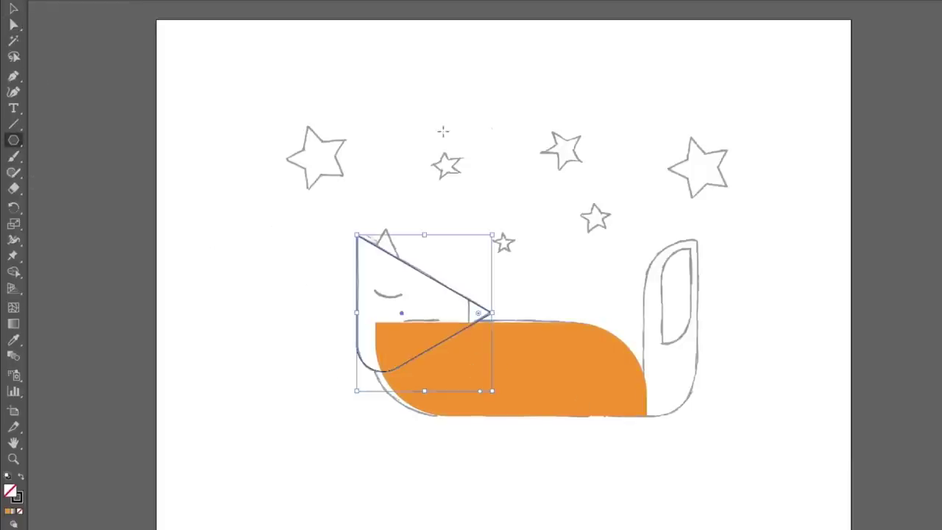
left_click(412, 168)
- Create the new triangle, shrink it to nose size, and place it beside the head's tip
left_click(320, 145)
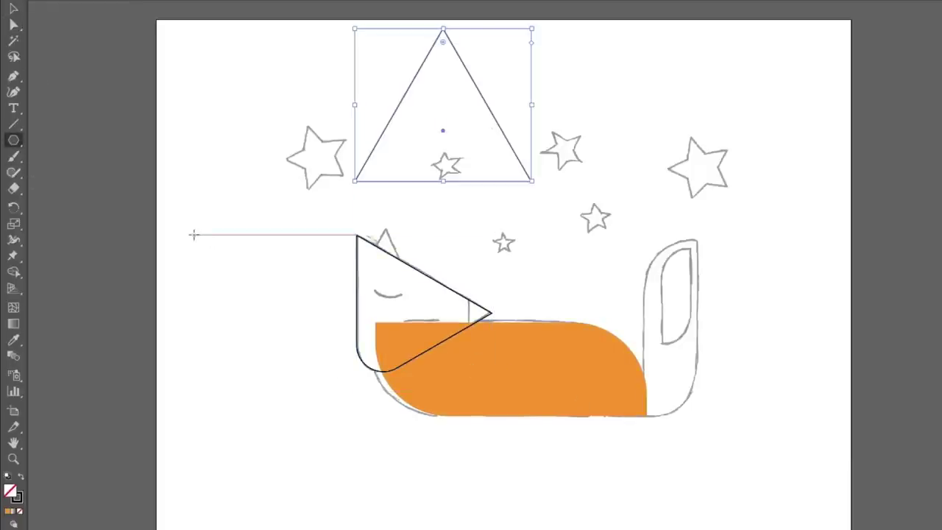
left_click(14, 10)
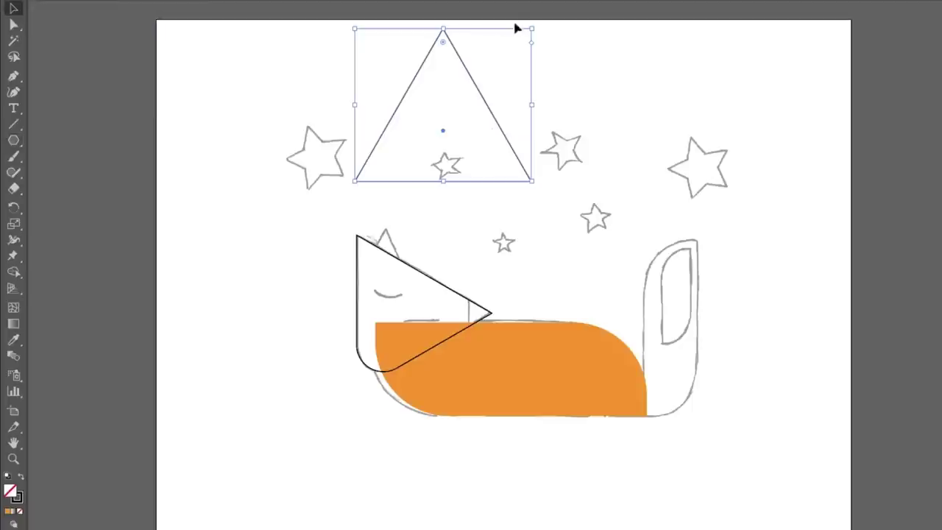
left_click_drag(533, 28, 456, 236)
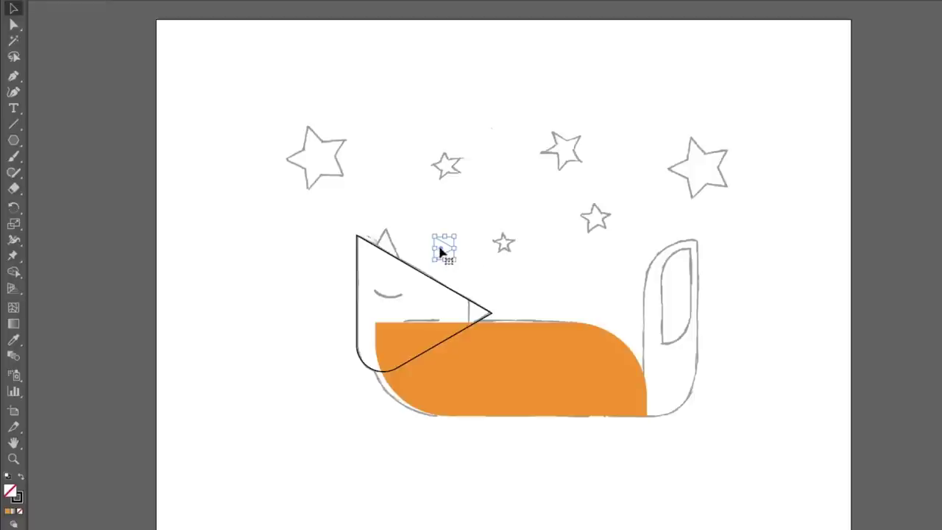
left_click_drag(442, 252, 489, 298)
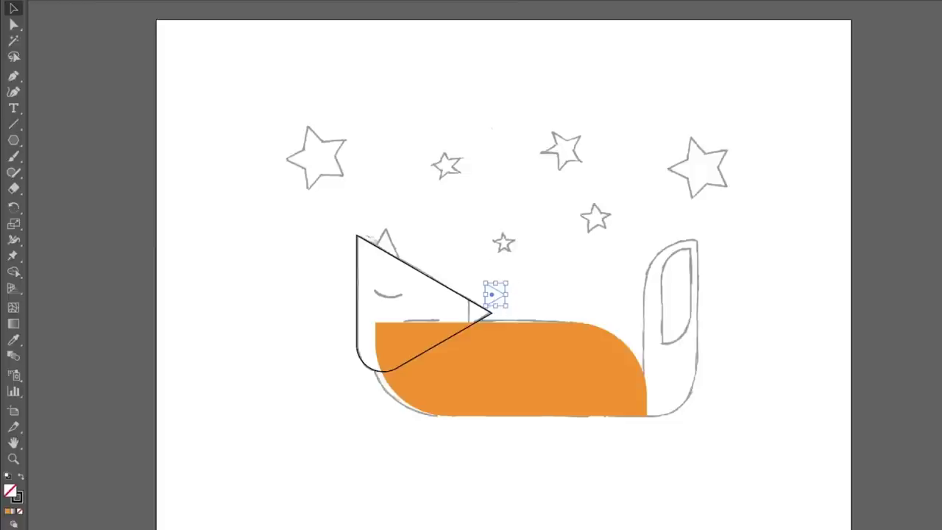
- Zoom in and snap the small nose triangle onto the head triangle's tip, about 22.7 × 26.2 pt
left_click(327, 1)
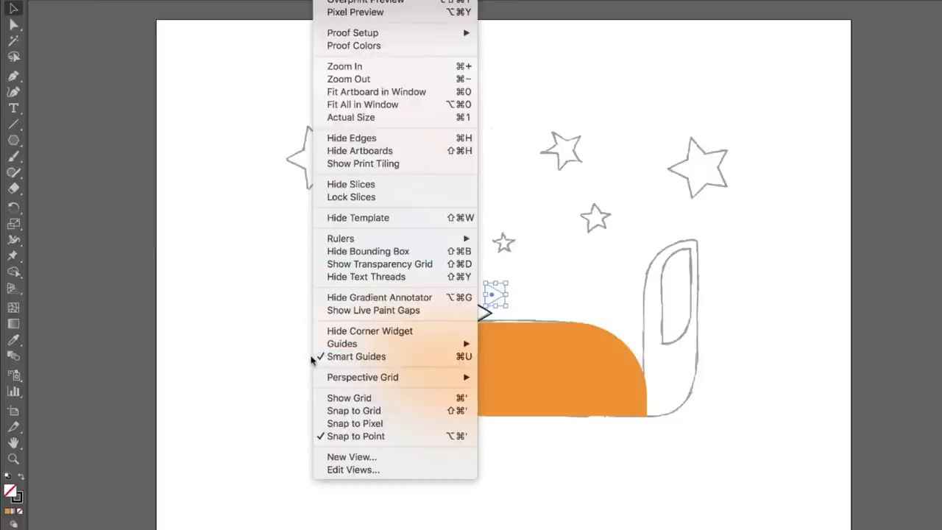
left_click(553, 292)
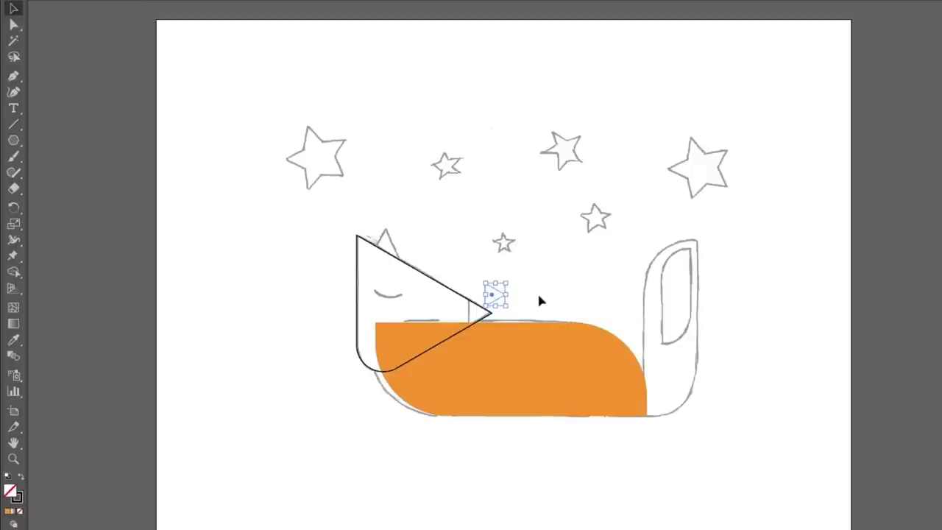
key("ctrl+plus")
key("ctrl+plus")
key("ctrl+plus")
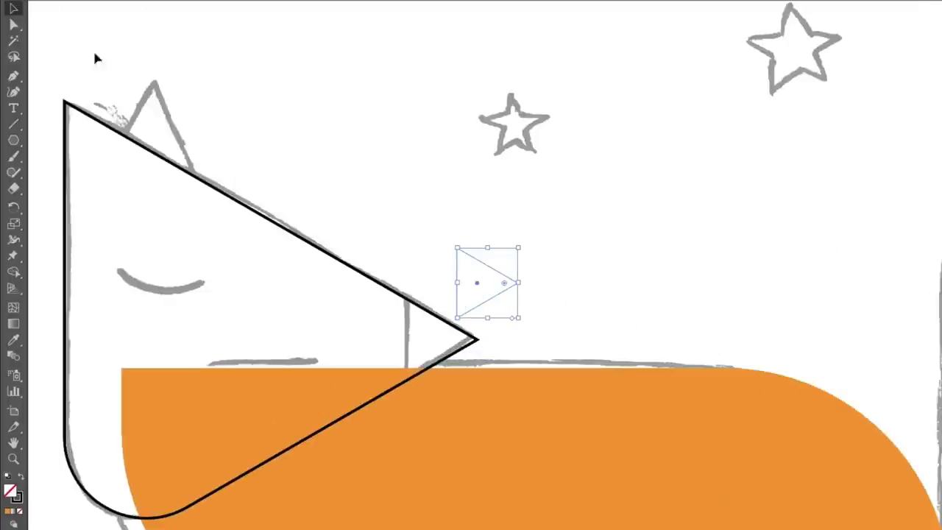
left_click(637, 259)
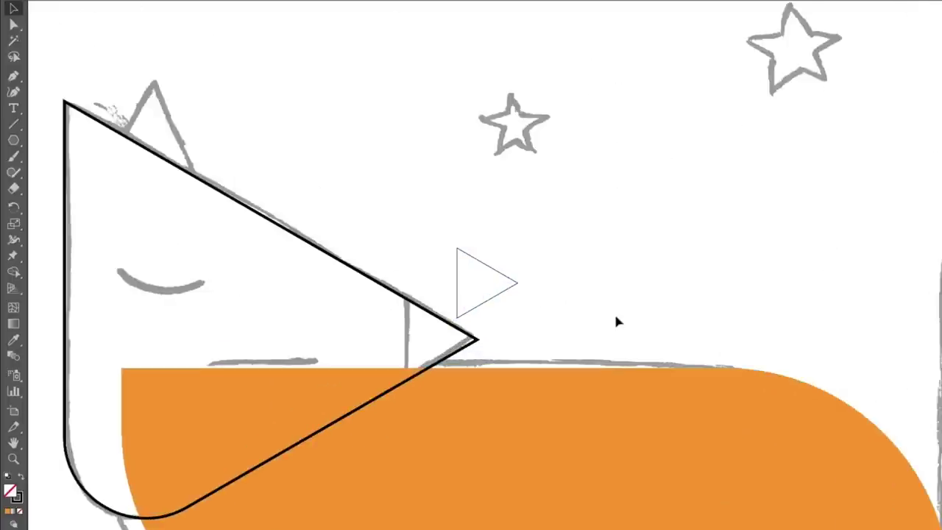
left_click(499, 298)
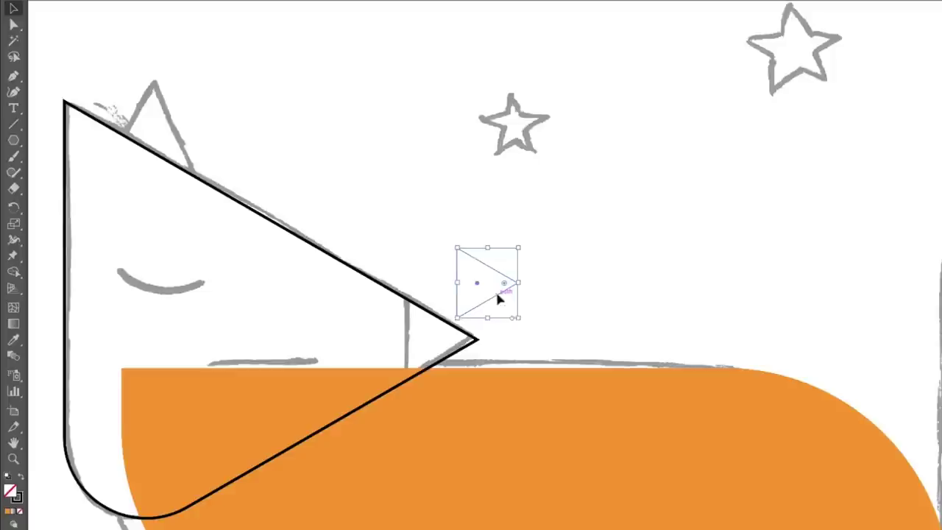
left_click(707, 229)
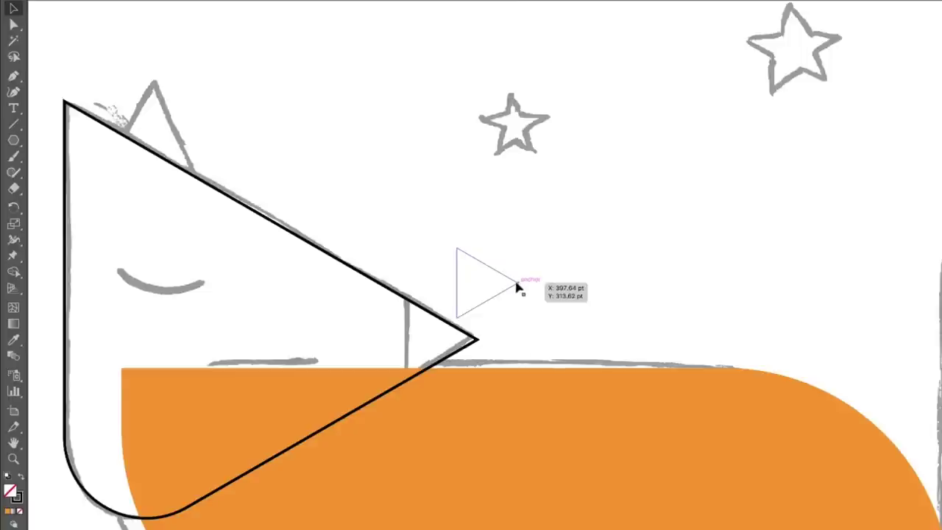
left_click_drag(515, 287, 477, 343)
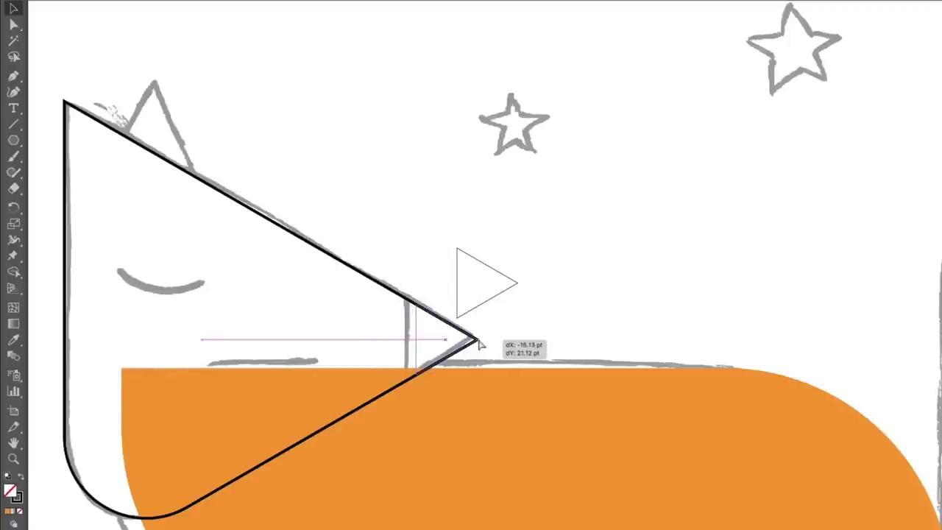
left_click_drag(478, 342, 478, 343)
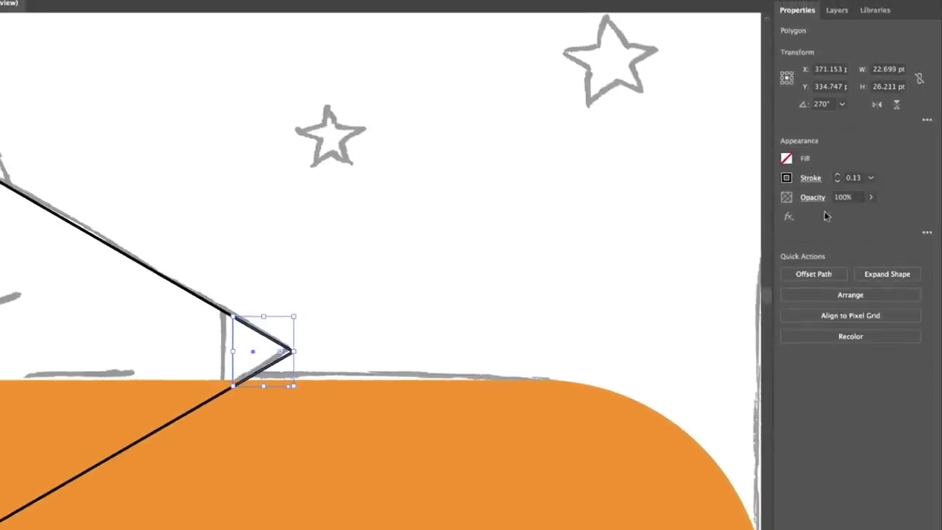
- Give the nose triangle a solid black fill and no stroke
left_click(785, 159)
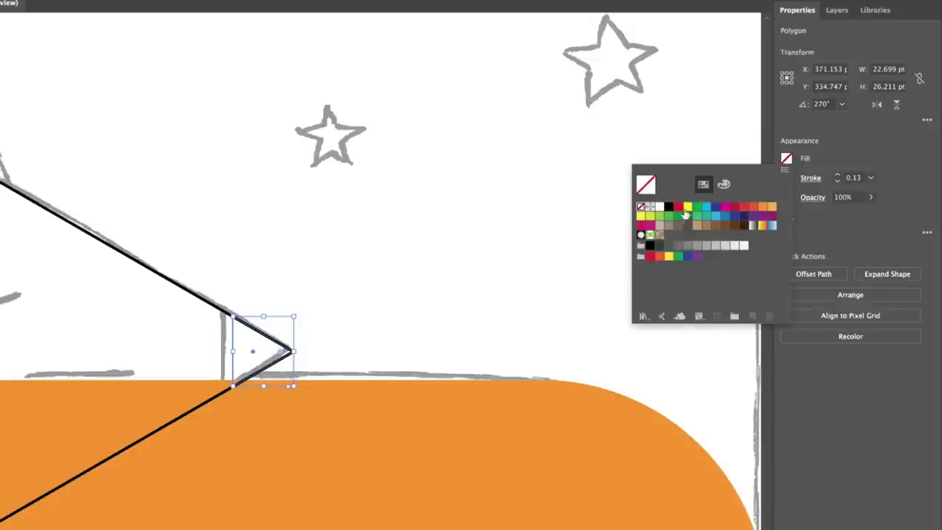
left_click(668, 207)
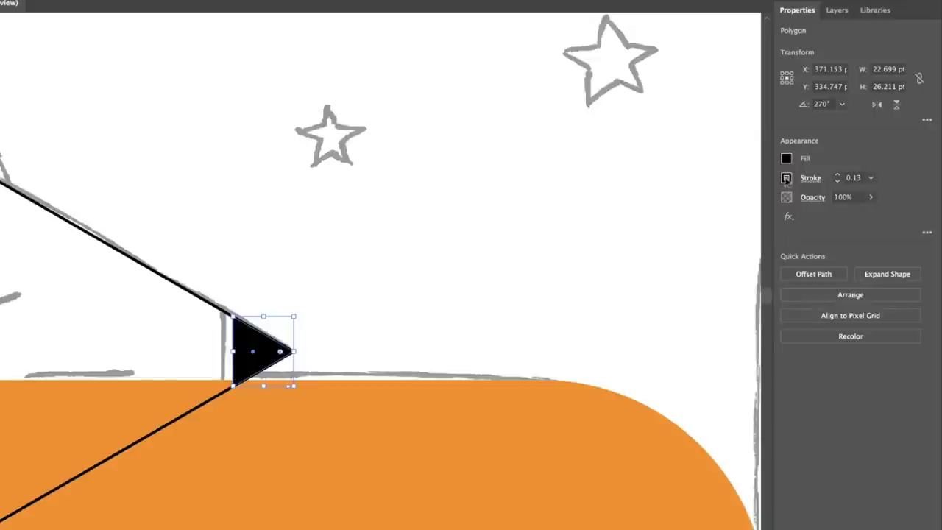
left_click(785, 178)
left_click(640, 226)
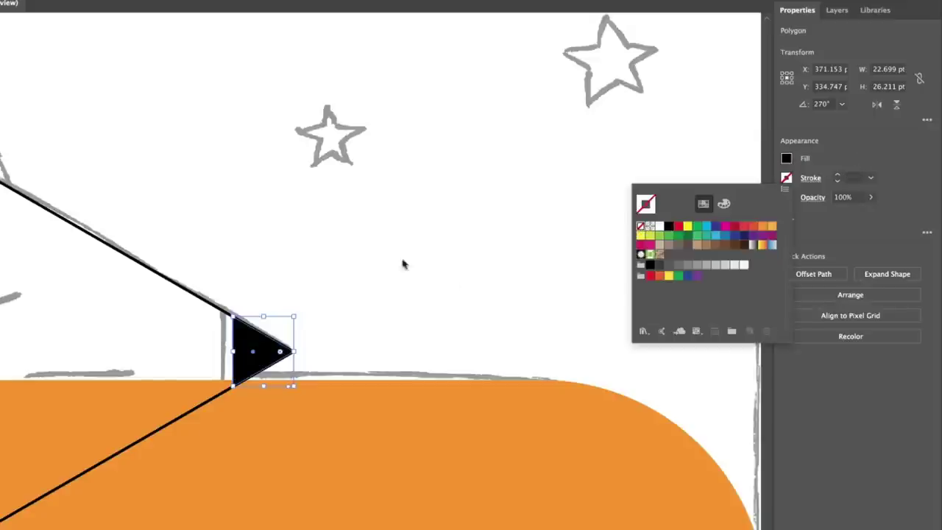
left_click(361, 282)
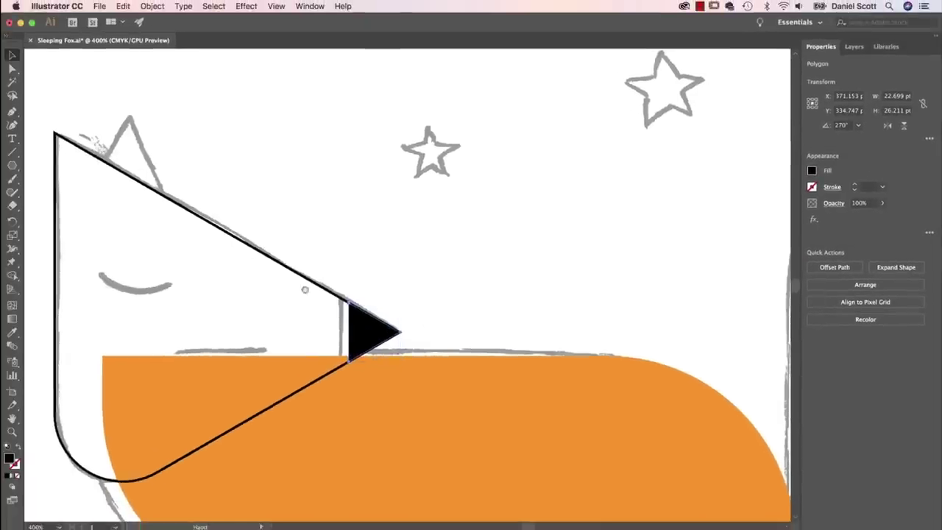
- Remove the body shape's orange fill and give it a black 1 pt outline
left_click_drag(305, 289, 378, 147)
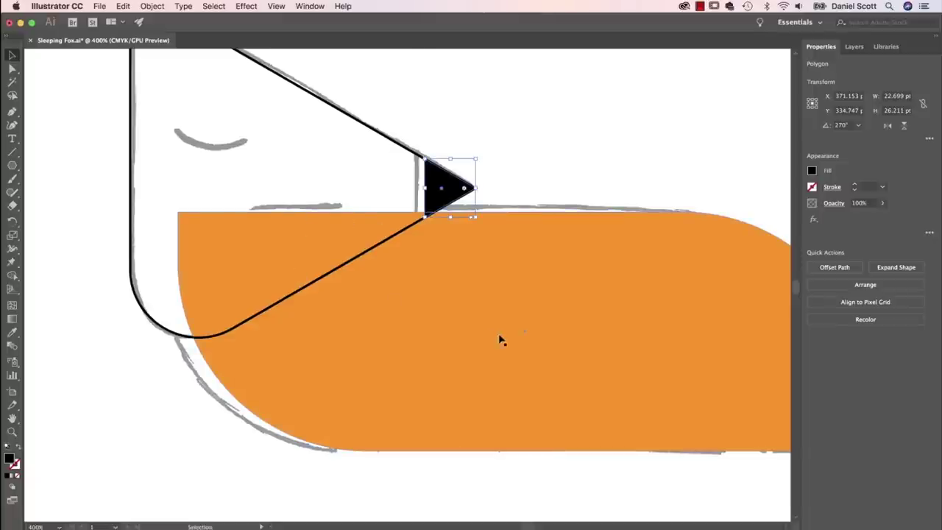
left_click(498, 317)
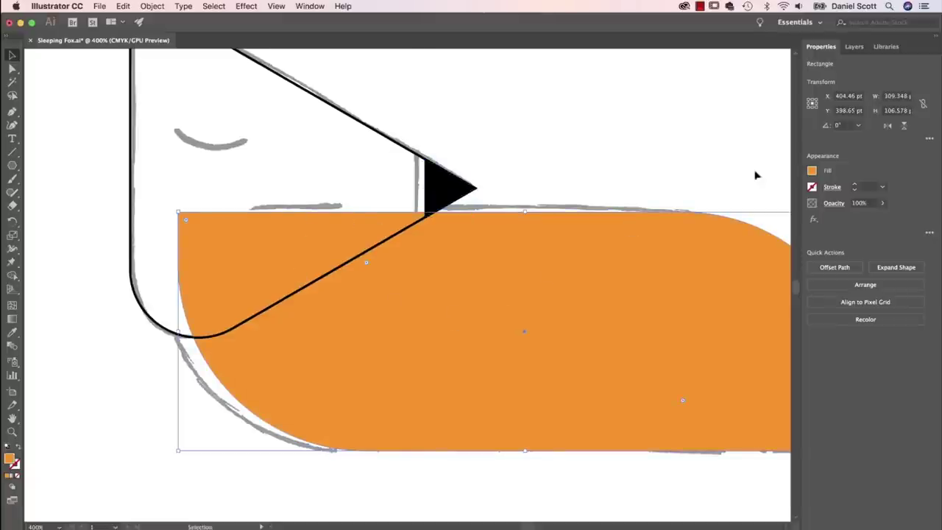
left_click(812, 172)
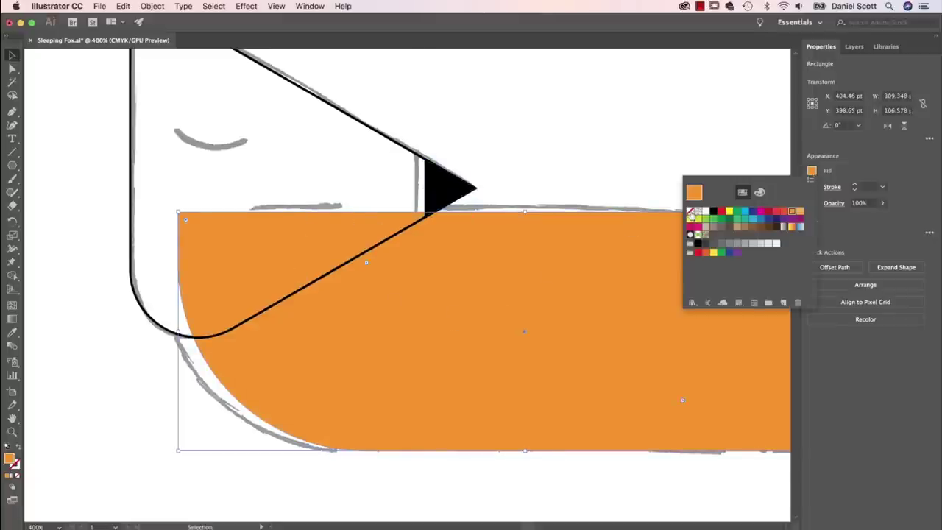
left_click(690, 211)
left_click(812, 187)
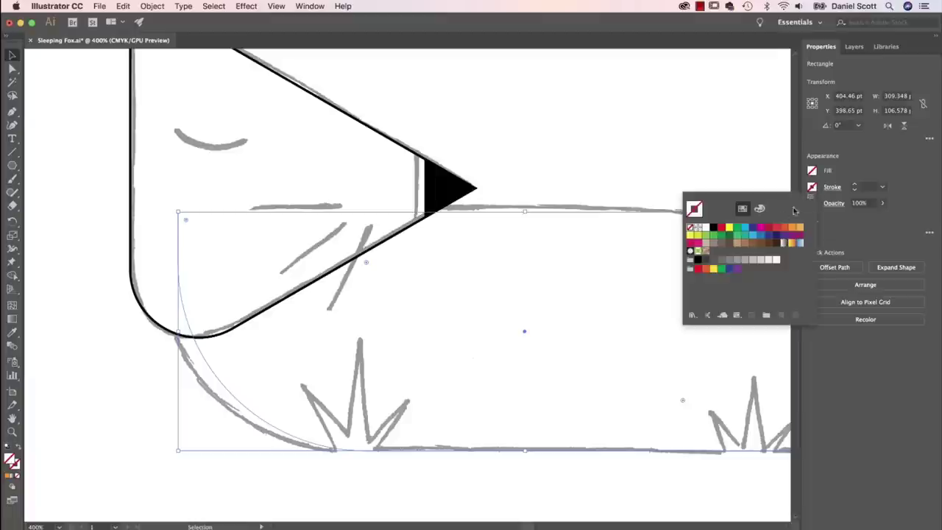
left_click(712, 228)
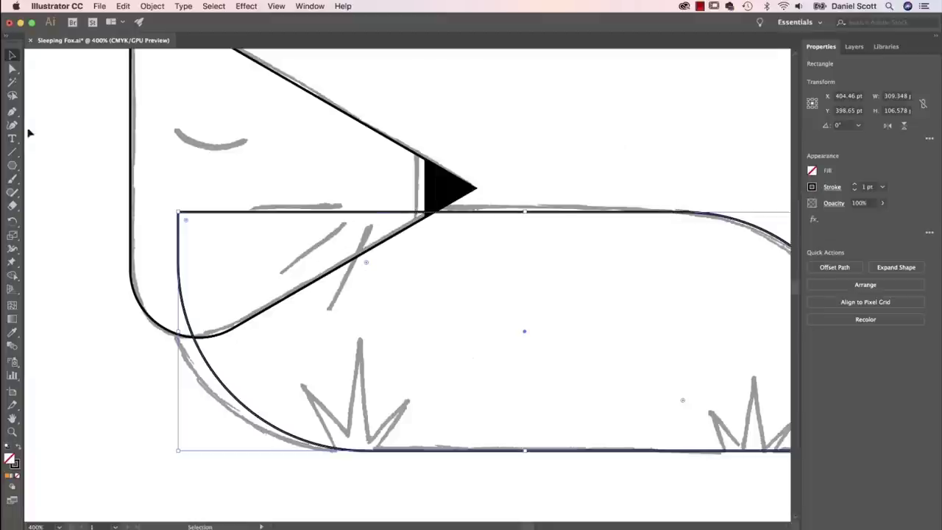
- Draw straight lines over the sketched mouth and whisker strokes with the Line Segment tool
left_click(11, 152)
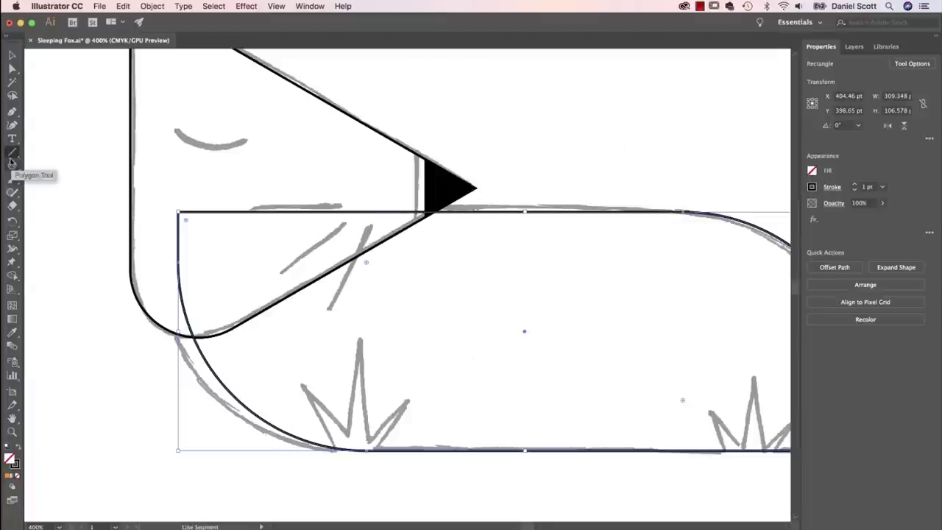
mouse_move(366, 217)
left_mouse_down()
mouse_move(374, 259)
mouse_move(357, 303)
mouse_move(330, 307)
mouse_move(366, 224)
mouse_move(282, 270)
left_mouse_up()
left_click_drag(343, 205, 248, 205)
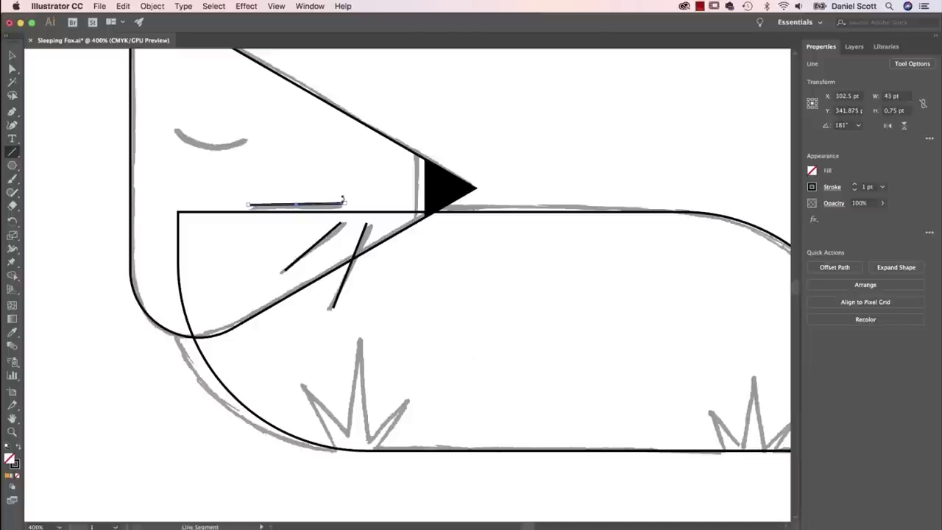
mouse_move(344, 206)
left_mouse_down()
mouse_move(290, 153)
mouse_move(290, 164)
mouse_move(346, 205)
mouse_move(310, 147)
mouse_move(282, 129)
left_mouse_up()
mouse_move(366, 177)
left_mouse_down()
mouse_move(354, 133)
mouse_move(368, 184)
left_mouse_up()
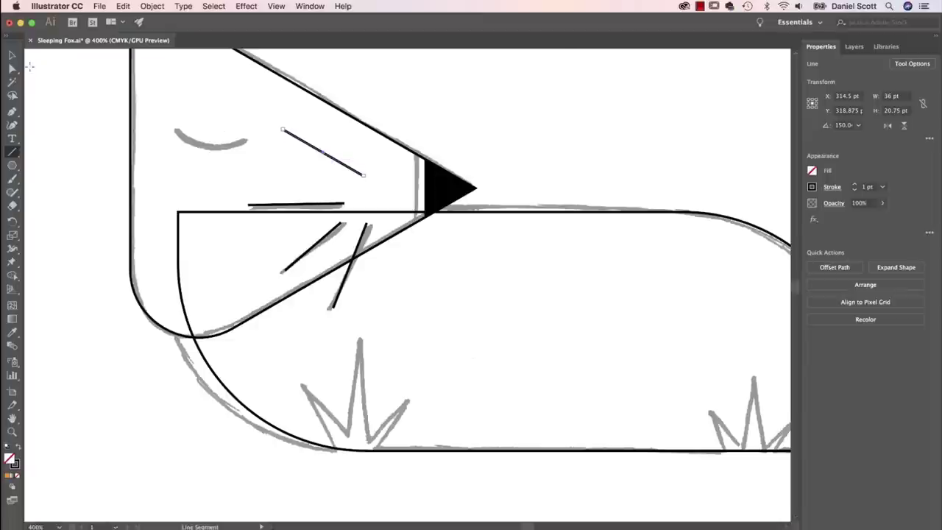
- Try a V of lines up from the eye stroke, then undo the trial lines
left_click(13, 55)
left_click(456, 108)
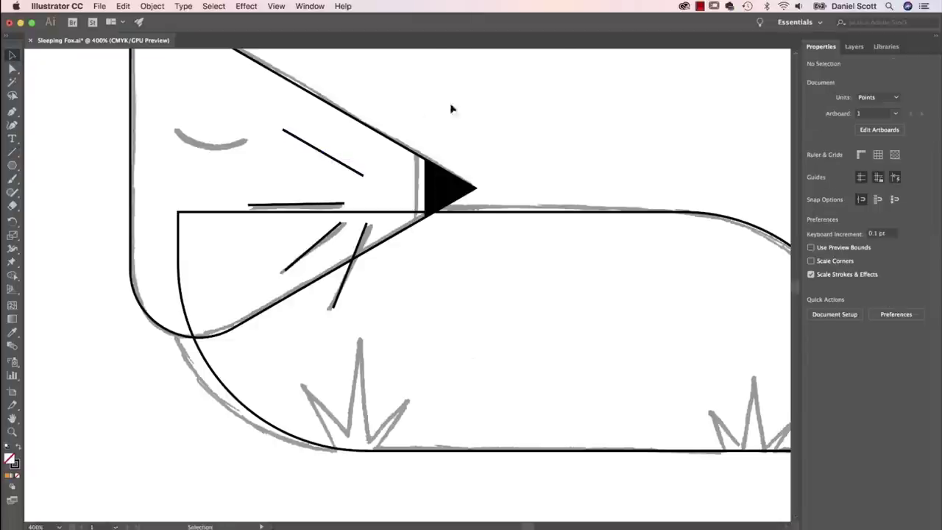
left_click(12, 152)
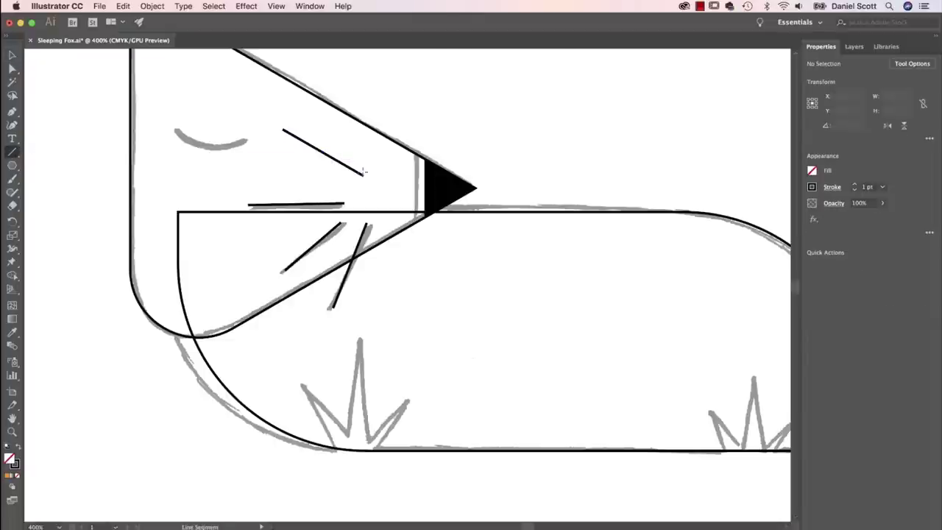
left_click_drag(362, 174, 330, 100)
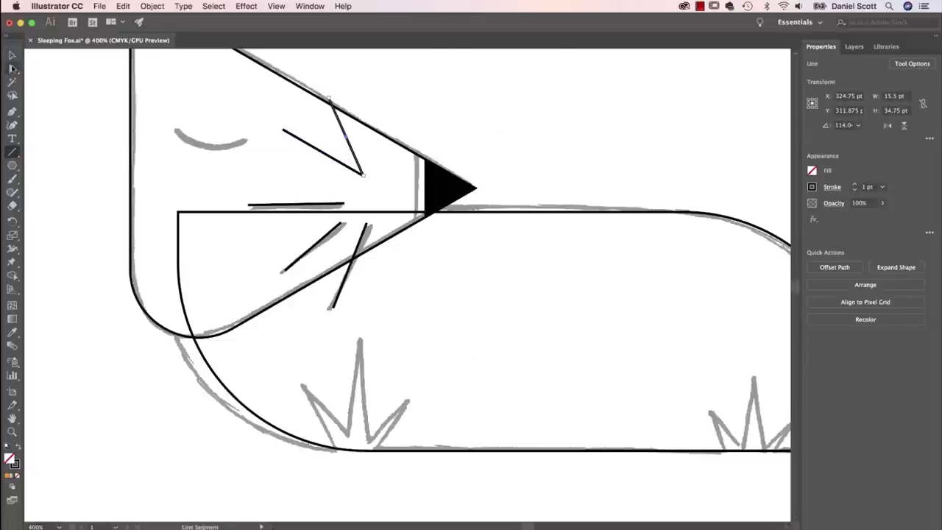
left_click(12, 55)
left_click(603, 116)
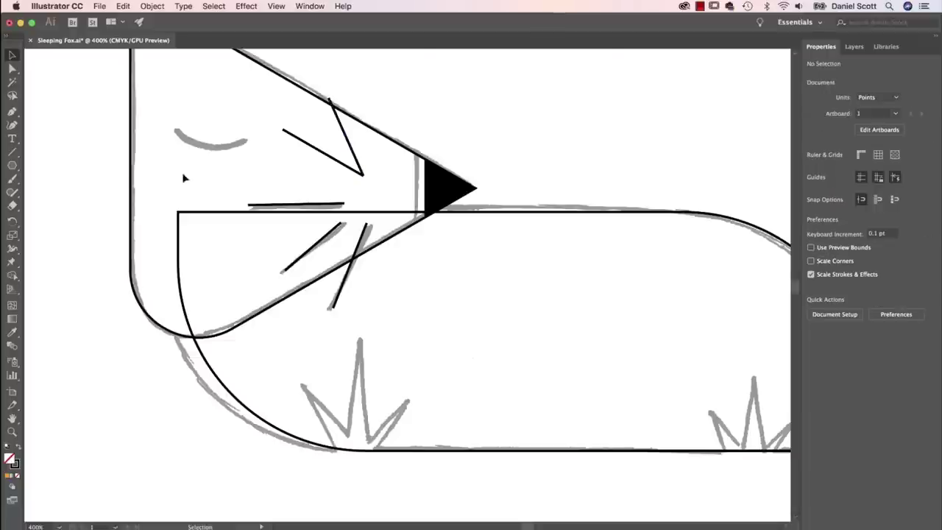
left_click(13, 152)
left_click_drag(361, 175, 382, 103)
key("super+z")
key("super+z")
key("super+z")
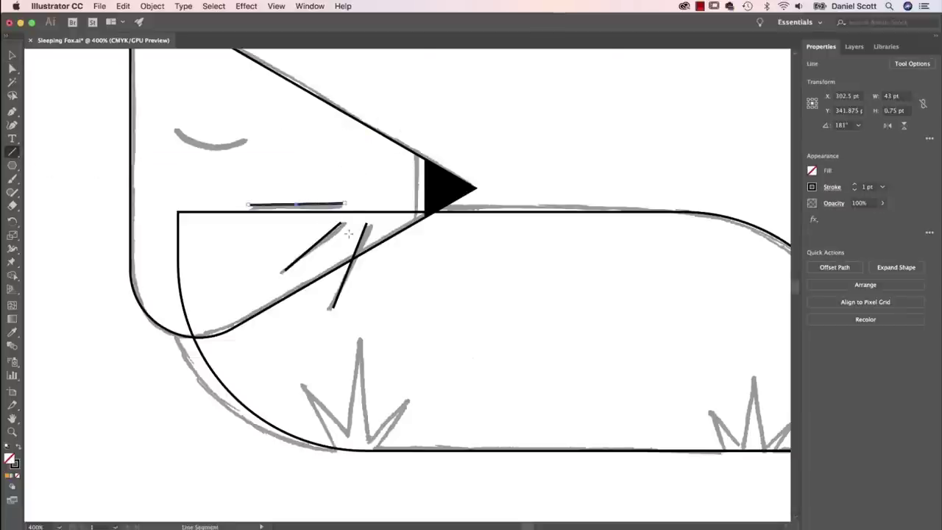
left_click(12, 56)
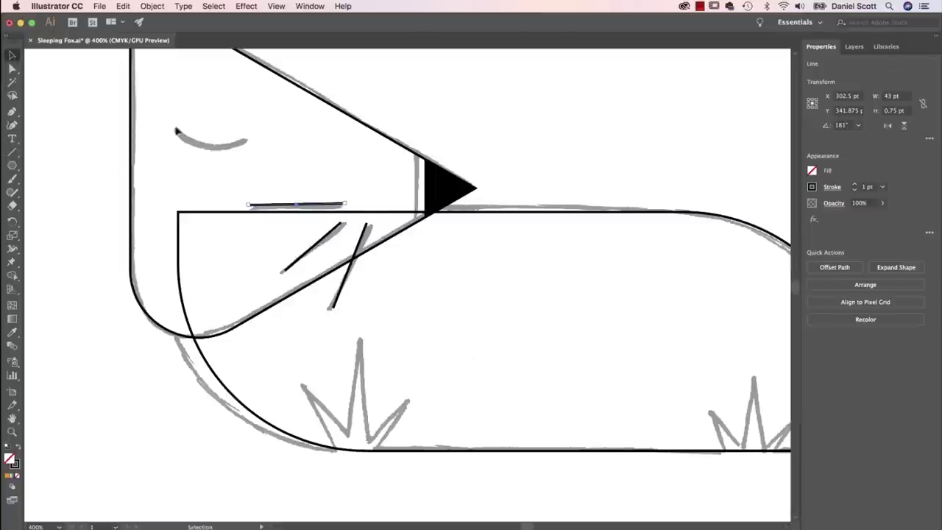
- Try an ellipse over the grey eye sketch, then undo it
left_click(12, 164)
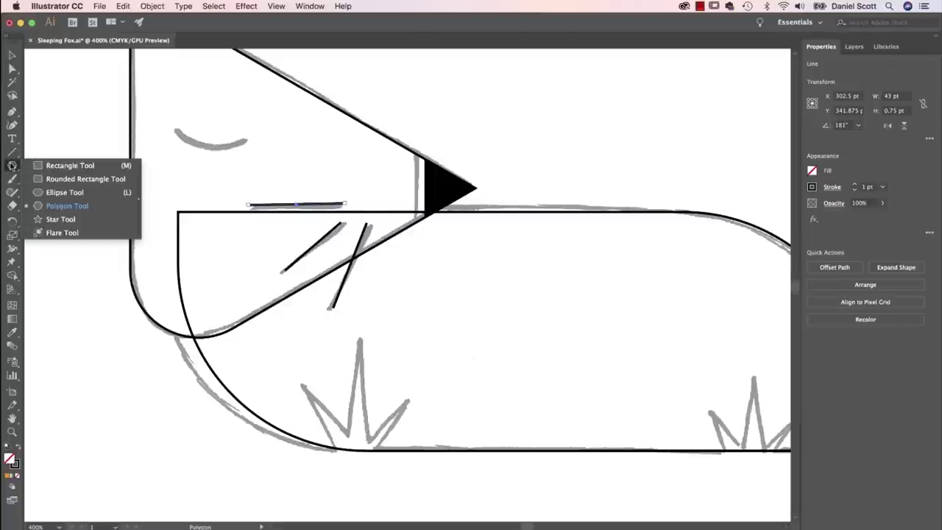
left_click(65, 192)
left_click_drag(183, 107, 247, 170)
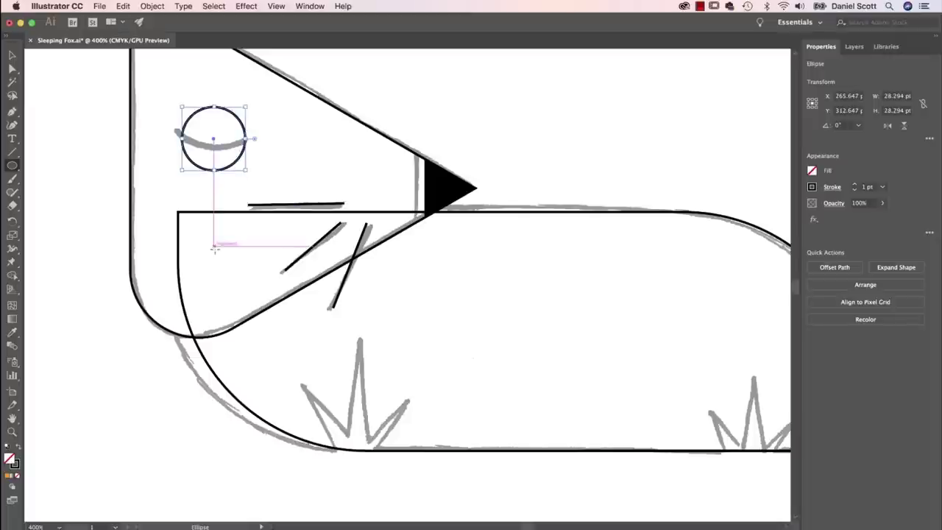
key("ctrl+z")
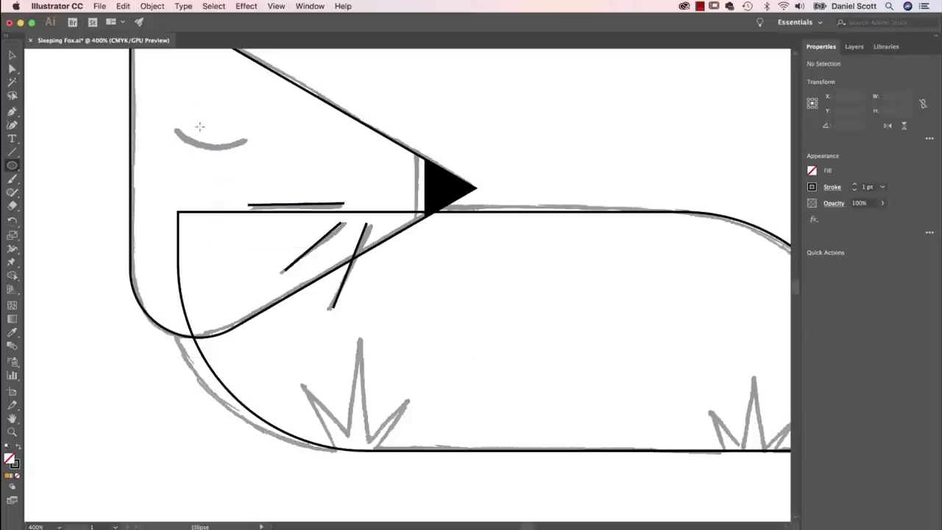
- Draw an arc for the closed eye with the Arc tool, undoing the first attempt
left_click(11, 151)
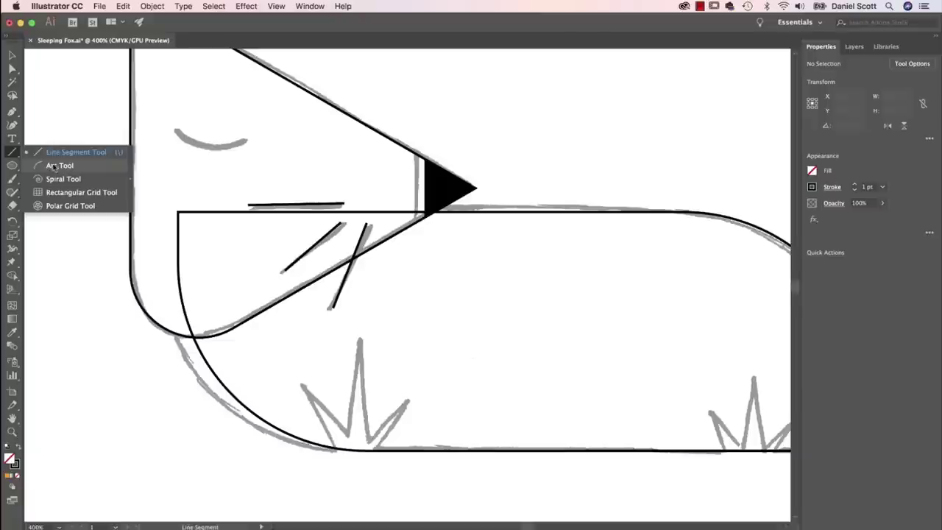
left_click(57, 166)
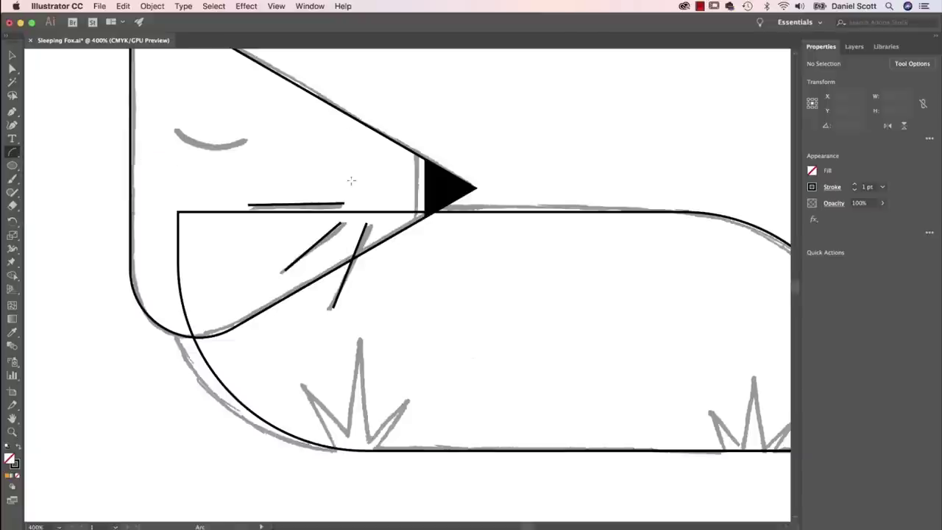
left_click_drag(195, 97, 242, 124)
key("super+z")
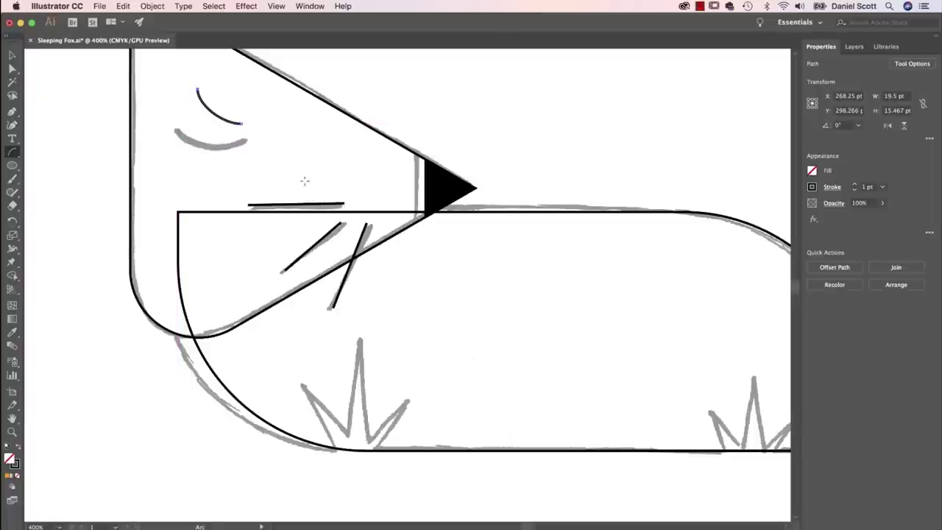
- Rotate the eye arc about 35° to match the sketch, and set the right whisker's stroke to 5 pt
left_click(17, 57)
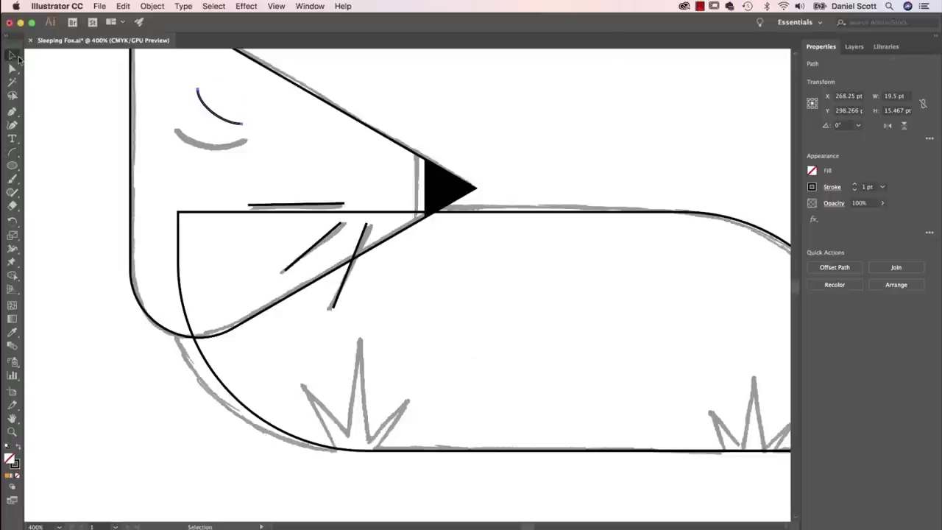
mouse_move(244, 129)
left_mouse_down()
mouse_move(258, 110)
mouse_move(234, 143)
mouse_move(258, 137)
mouse_move(230, 147)
mouse_move(262, 153)
mouse_move(201, 161)
mouse_move(231, 153)
left_mouse_up()
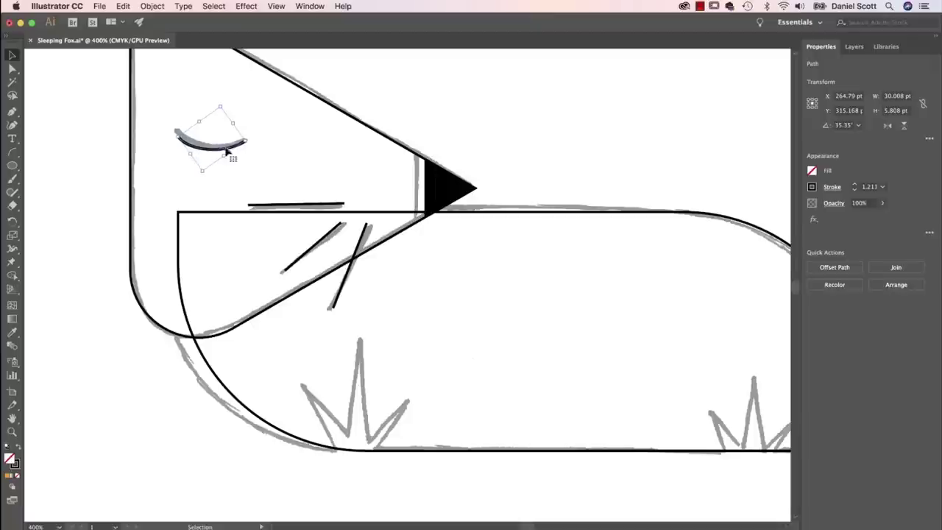
left_click(329, 206)
left_click(359, 241)
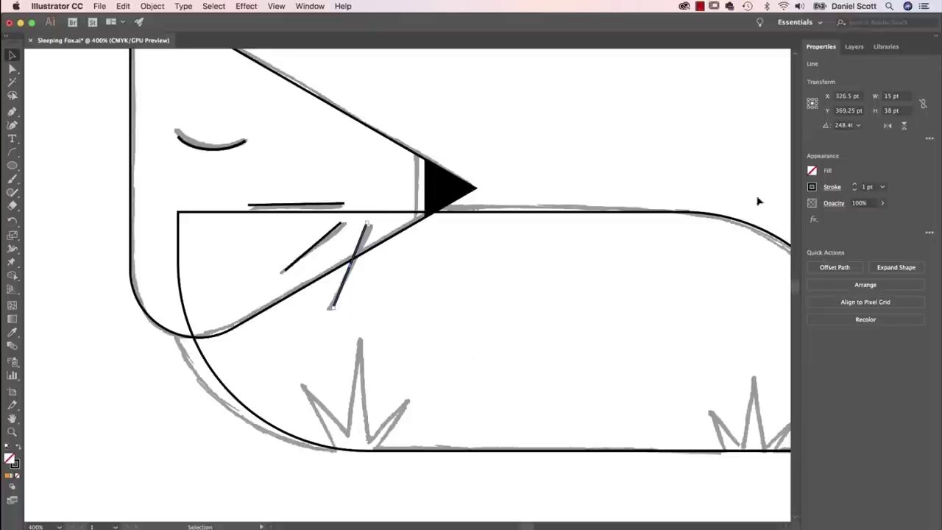
left_click(854, 185)
left_click(853, 185)
left_click(853, 184)
left_click(853, 185)
left_click(853, 185)
left_click(853, 184)
left_click(853, 185)
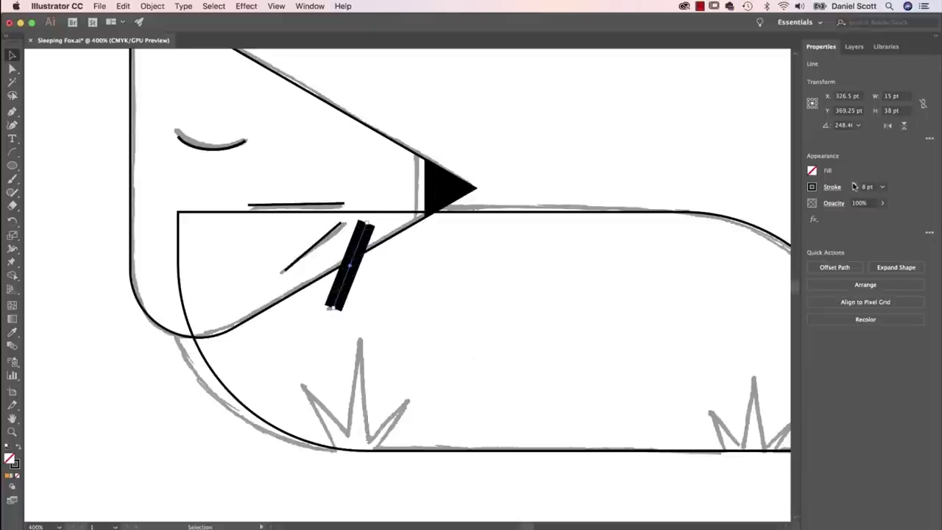
left_click(853, 190)
left_click(854, 190)
left_click(854, 190)
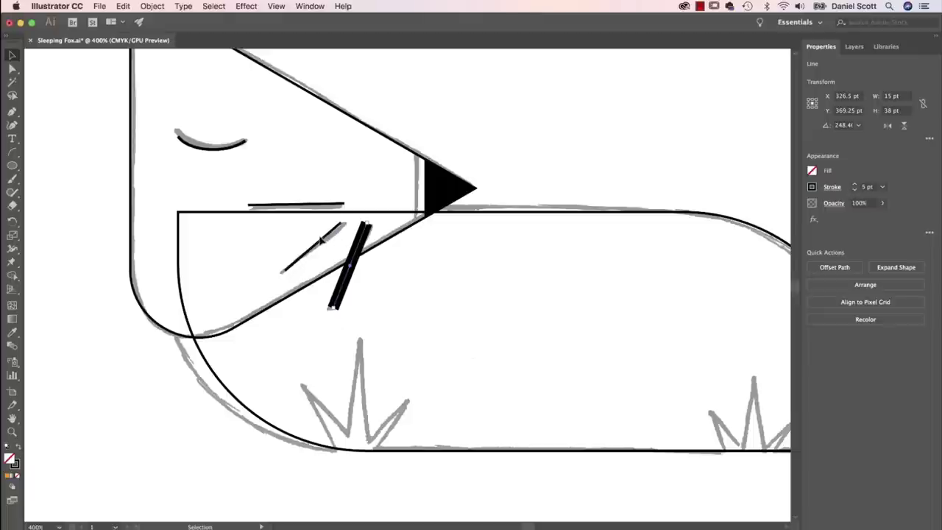
- Set the left whisker, mouth line and eye arc to 5 pt stroke, then zoom out
left_click(323, 237)
left_click(328, 208, "shift")
left_click(225, 150, "shift")
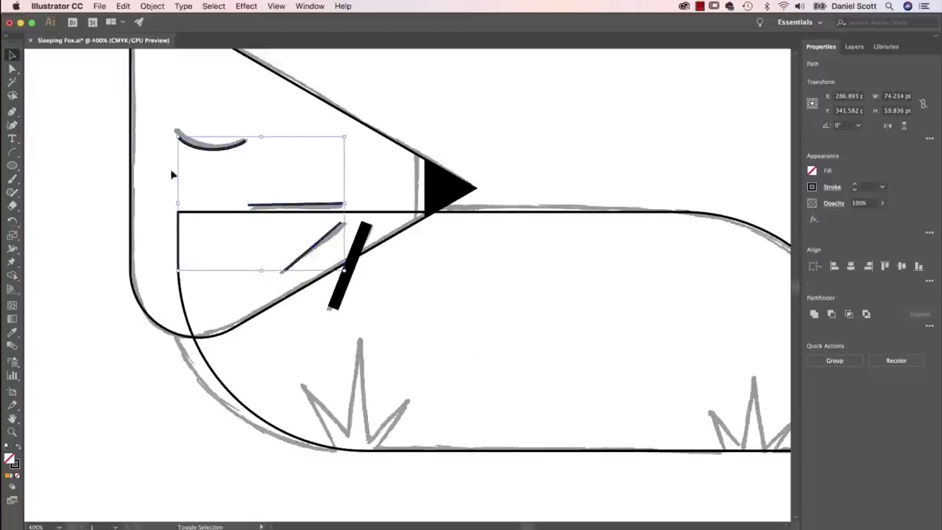
left_click(855, 186)
left_click(855, 185)
left_click(855, 185)
left_click(854, 185)
left_click(854, 186)
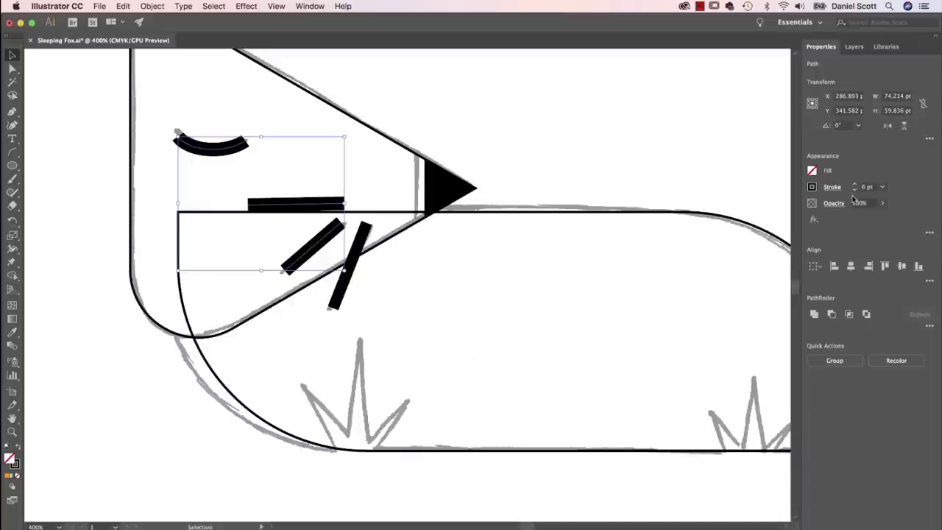
left_click(853, 191)
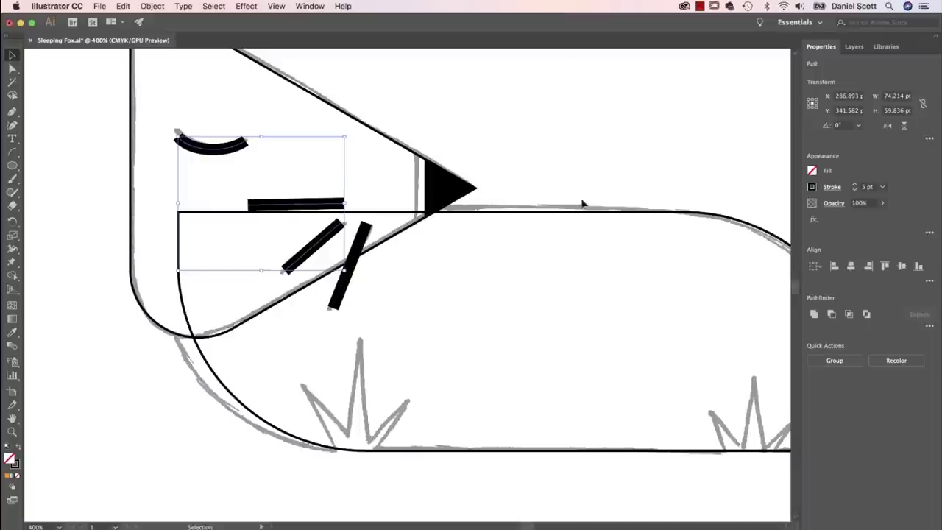
left_click(537, 130)
key("super+minus")
key("super+minus")
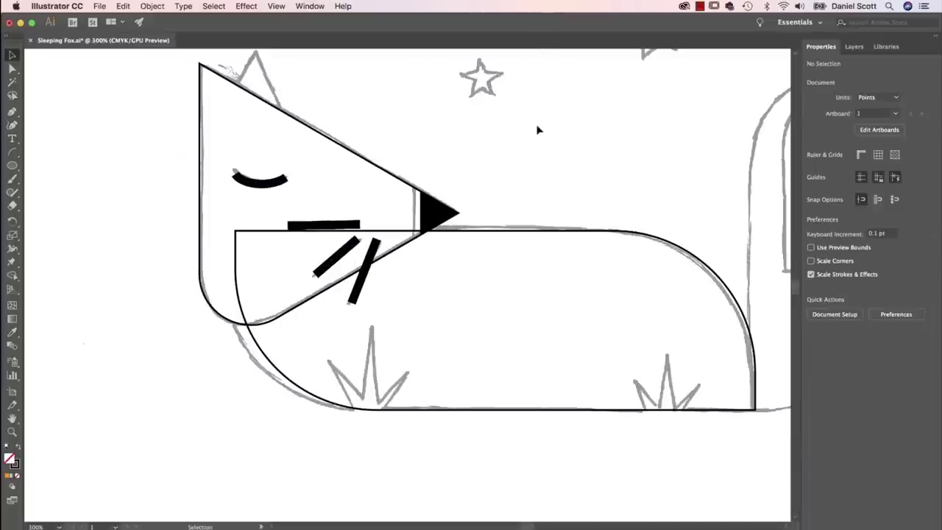
- Give the fox body rectangle no stroke and an orange fill
left_click(497, 254)
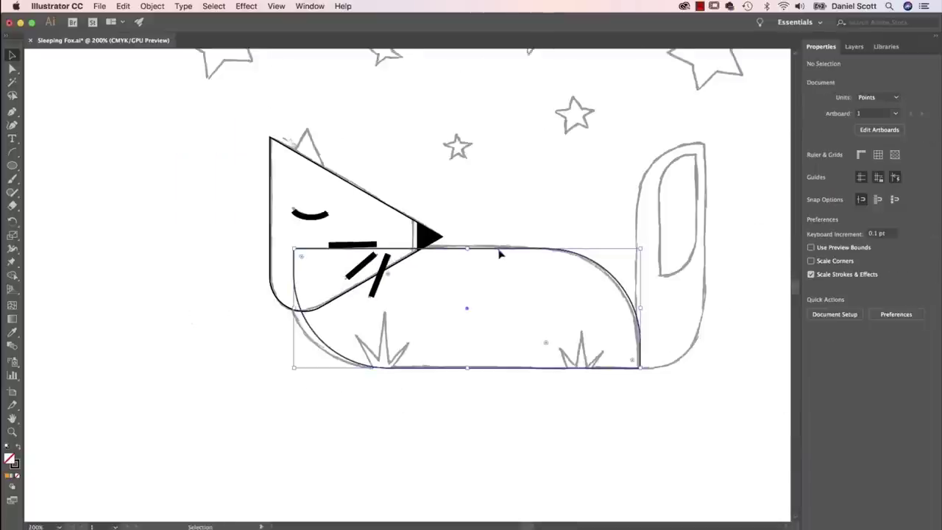
left_click(812, 186)
left_click(690, 226)
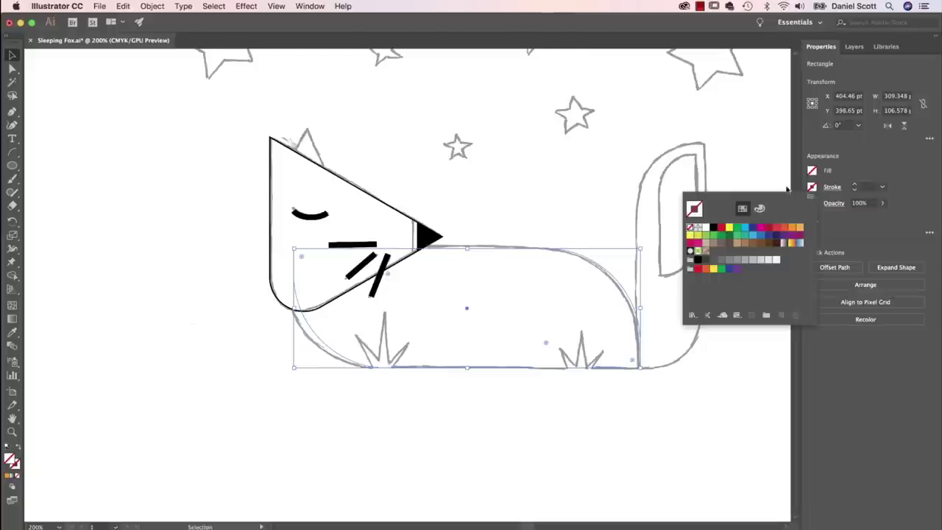
left_click(820, 175)
left_click(811, 171)
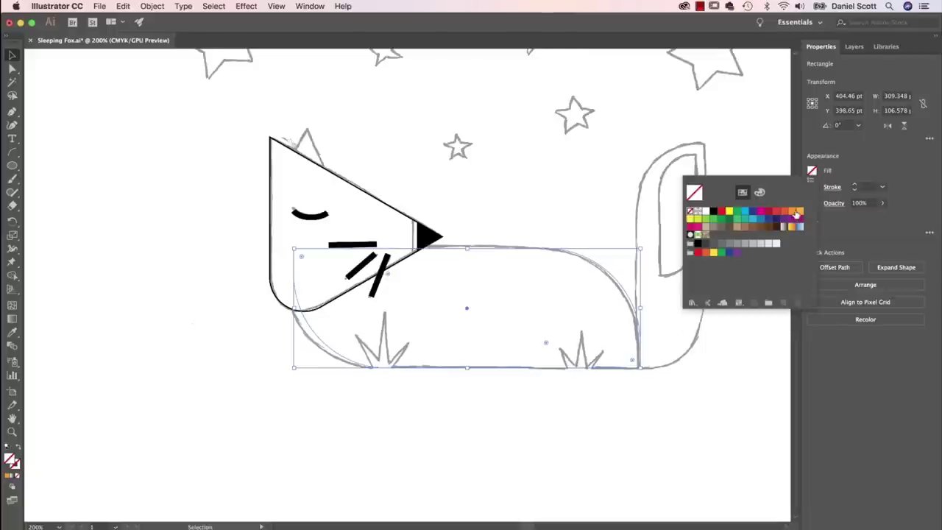
left_click(790, 211)
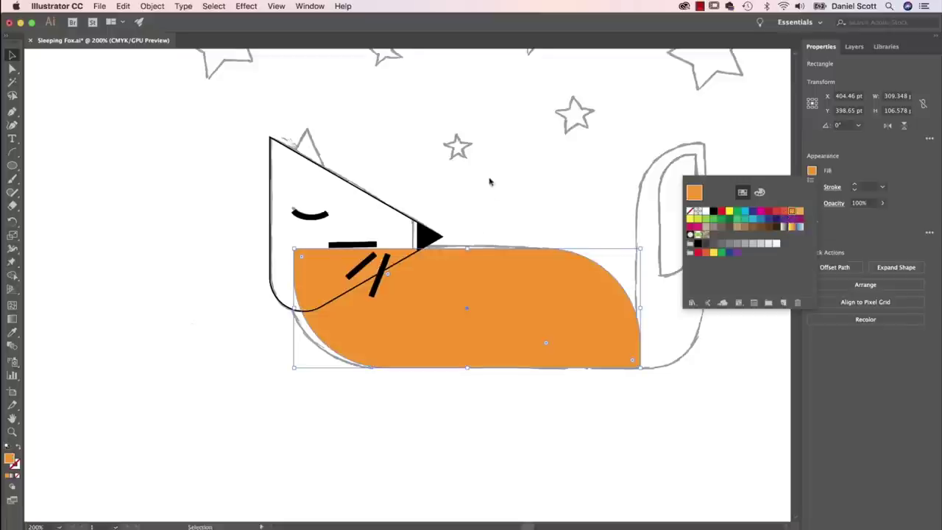
left_click(392, 213)
- Give the head polygon no stroke and a light orange fill
left_click(391, 213)
left_click(812, 187)
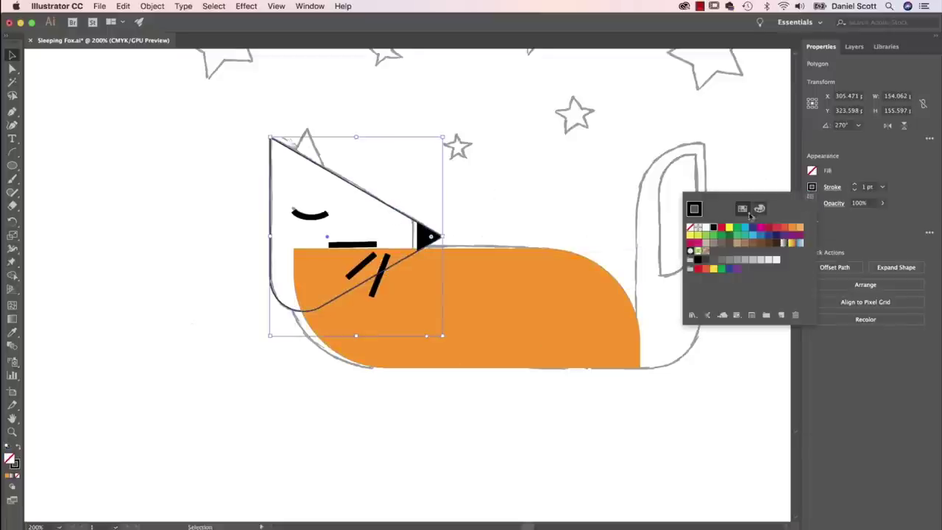
left_click(689, 226)
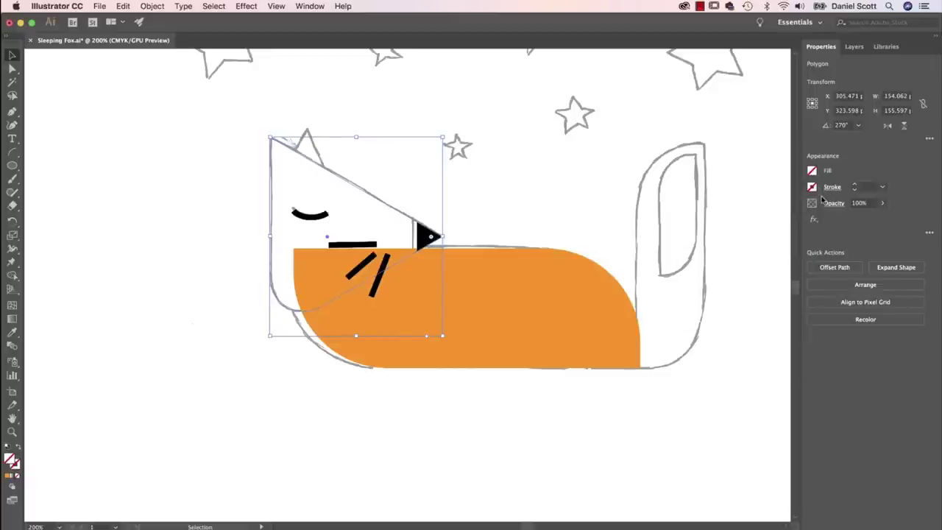
left_click(812, 171)
left_click(799, 212)
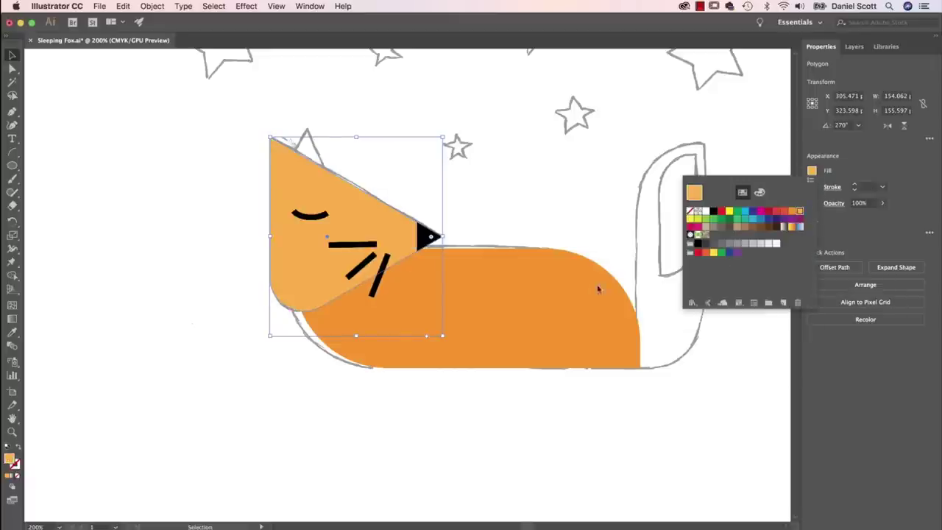
left_click(506, 224)
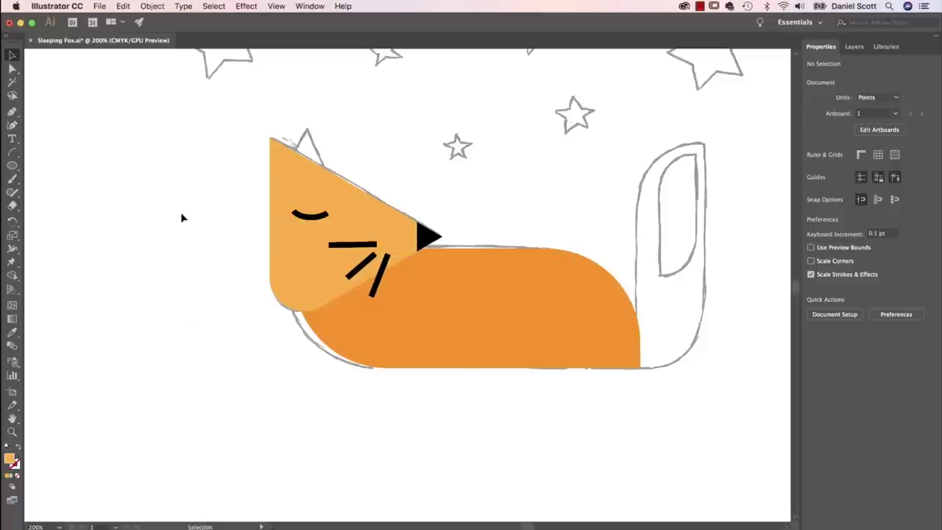
- Draw a triangle with the Polygon tool and enlarge it to about 45 × 48 pt beside the head
left_click_drag(13, 166, 61, 204)
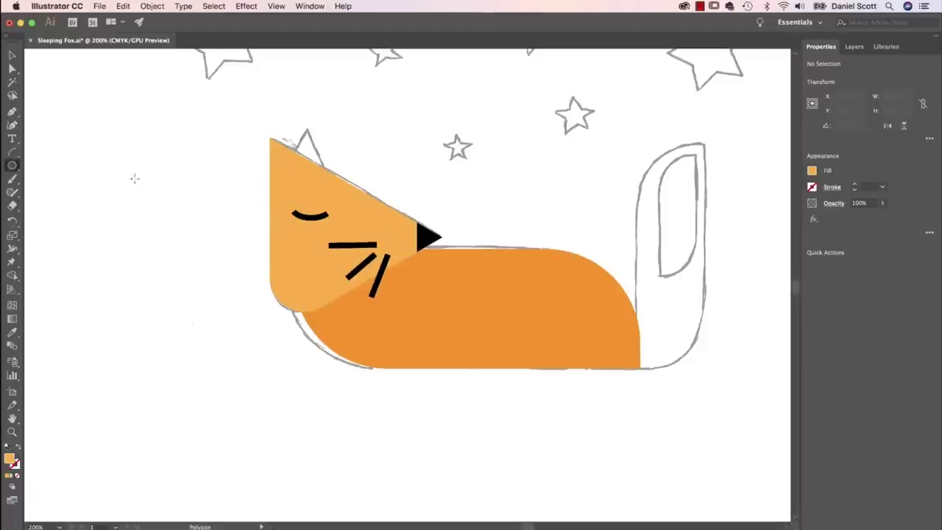
mouse_move(87, 138)
left_mouse_down()
mouse_move(128, 167)
mouse_move(170, 126)
mouse_move(96, 145)
mouse_move(102, 152)
left_mouse_up()
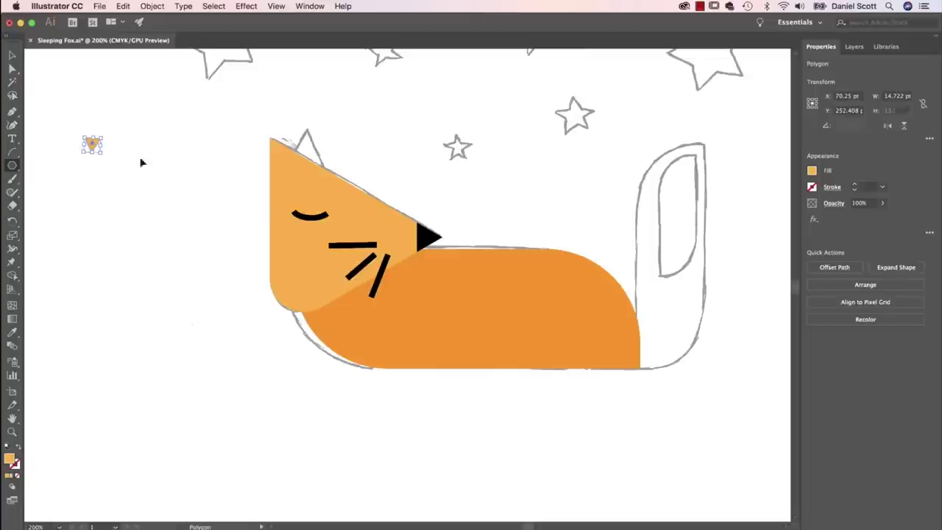
key("Delete")
left_click(155, 167)
left_click(230, 169)
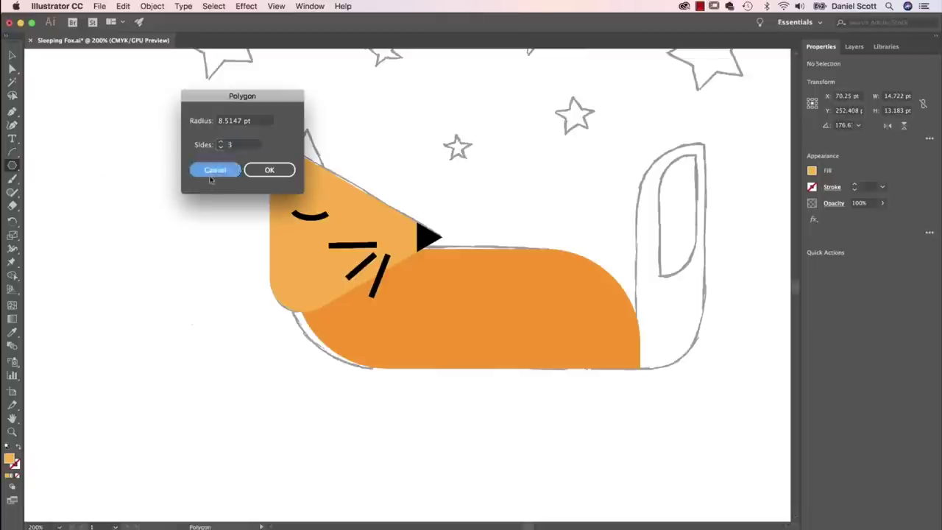
left_click_drag(106, 114, 121, 129)
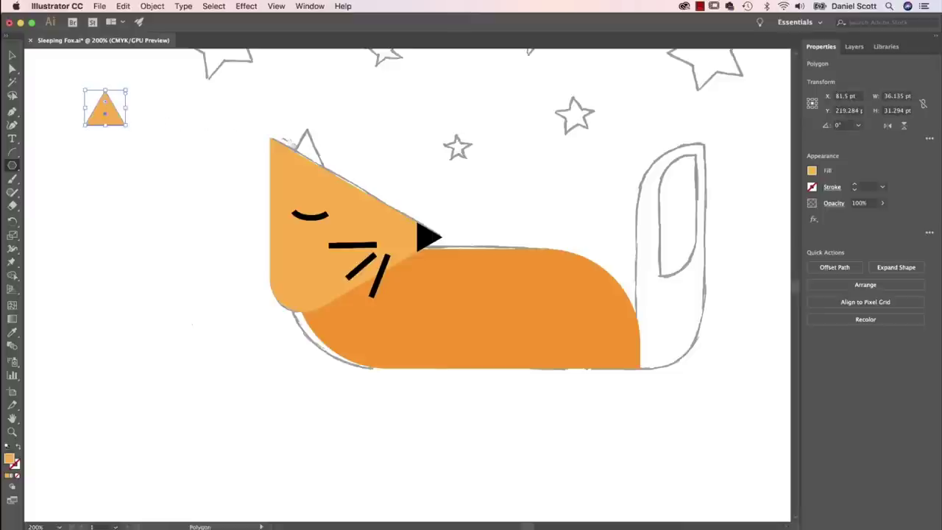
left_click(12, 56)
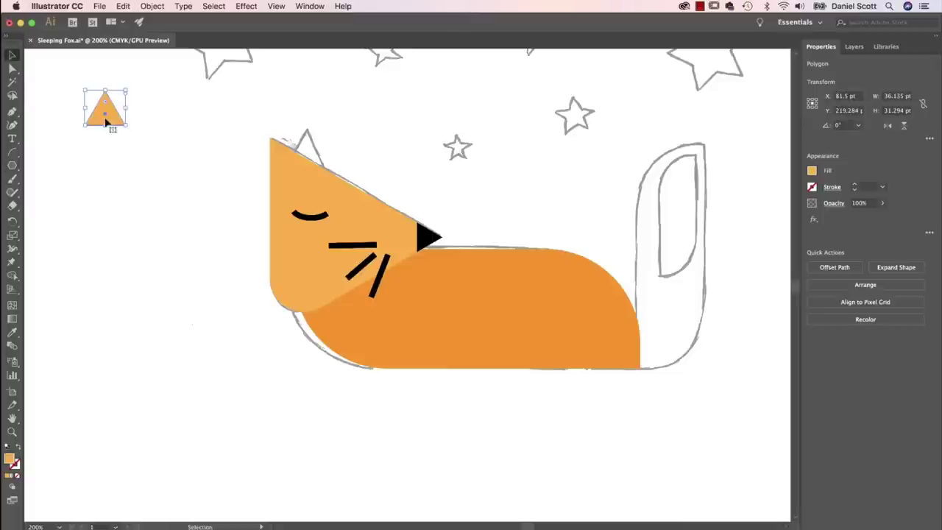
left_click_drag(105, 118, 222, 187)
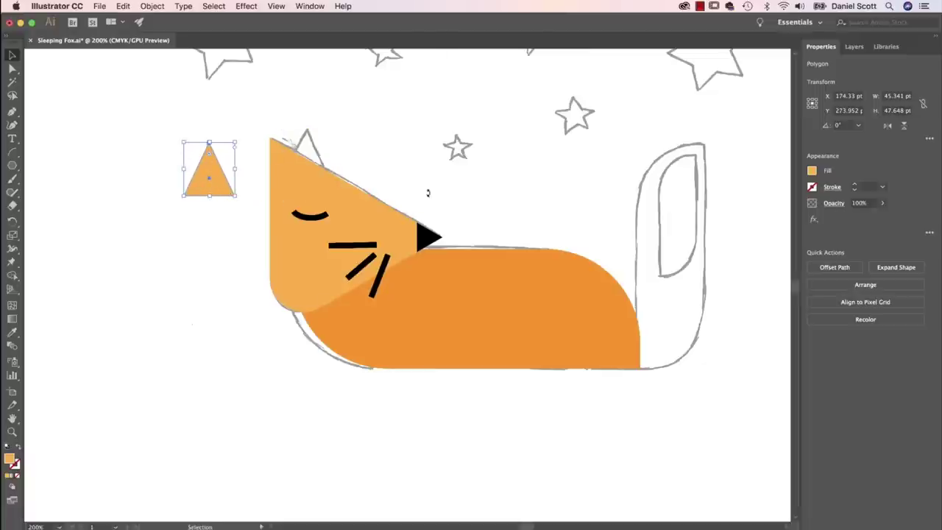
- Give the triangle a white fill and 5 pt orange stroke, and move it onto the head
left_click(812, 171)
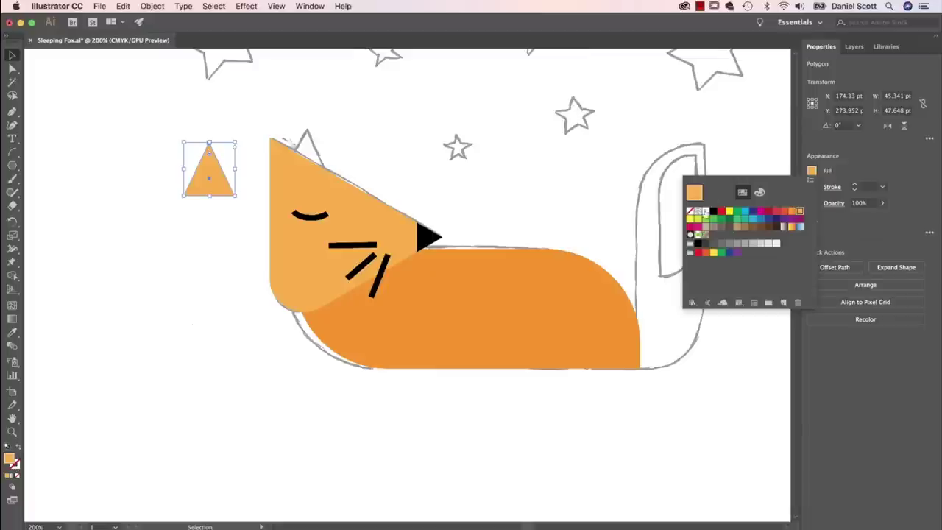
left_click(706, 210)
left_click(811, 188)
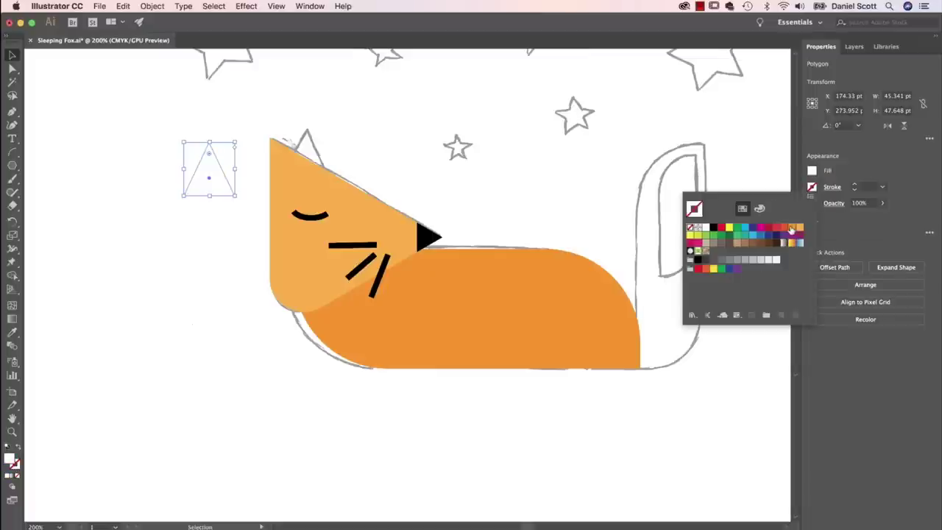
left_click(791, 228)
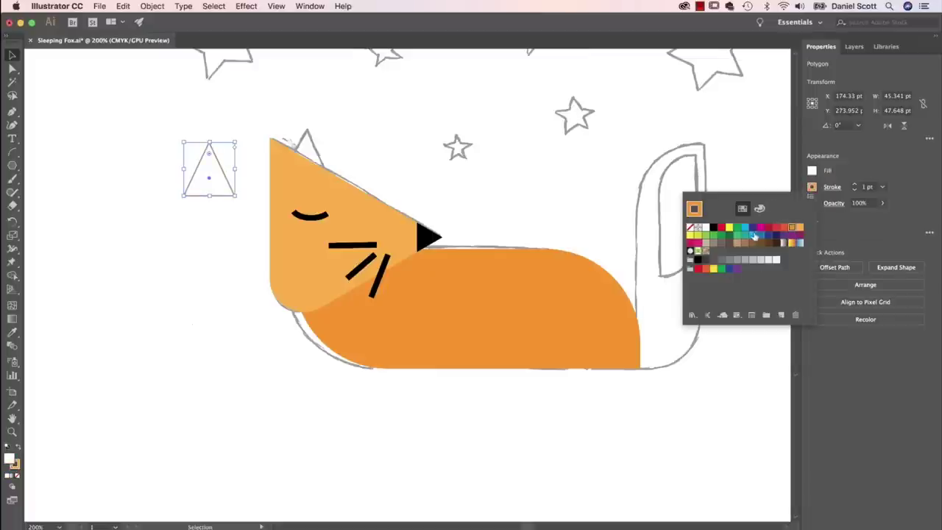
left_click(854, 184)
left_click(854, 185)
left_click(854, 184)
left_click(854, 185)
left_click(854, 184)
left_click(854, 185)
left_click(854, 191)
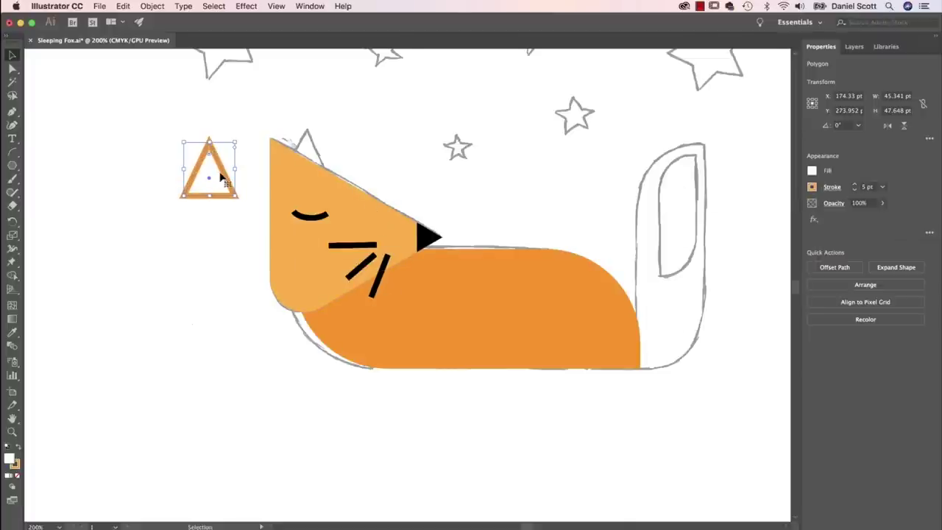
left_click_drag(222, 173, 320, 162)
left_click_drag(294, 214, 296, 215)
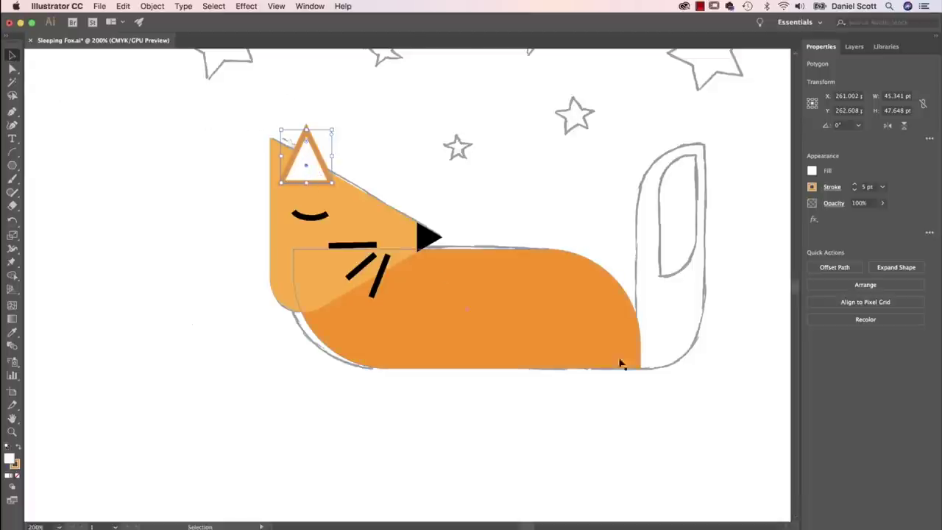
- Send the ear triangle behind the head with Arrange > Send to Back, then deselect
left_click(865, 284)
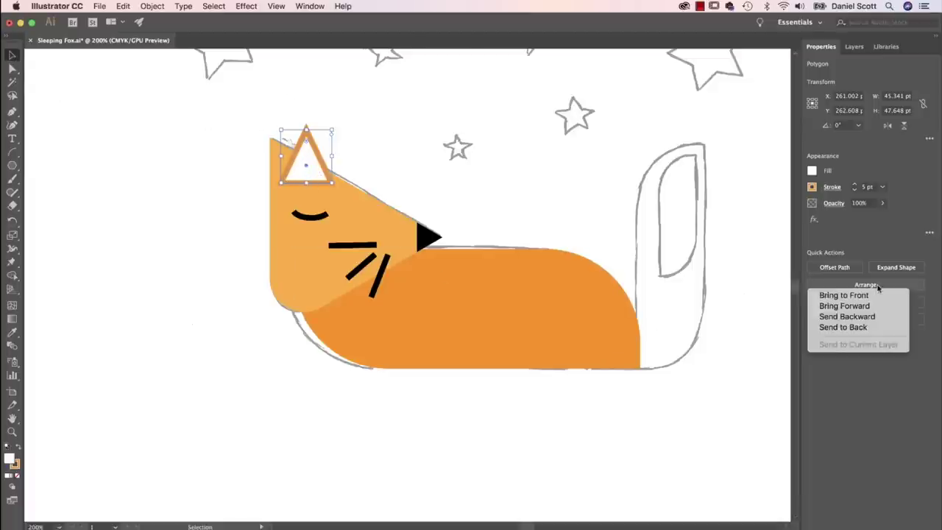
left_click(856, 328)
key("super+z")
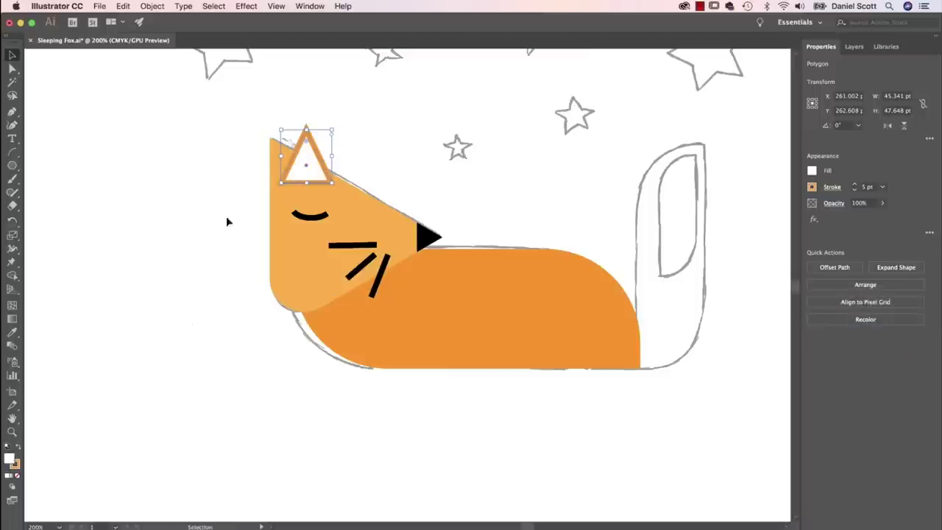
right_click(311, 157)
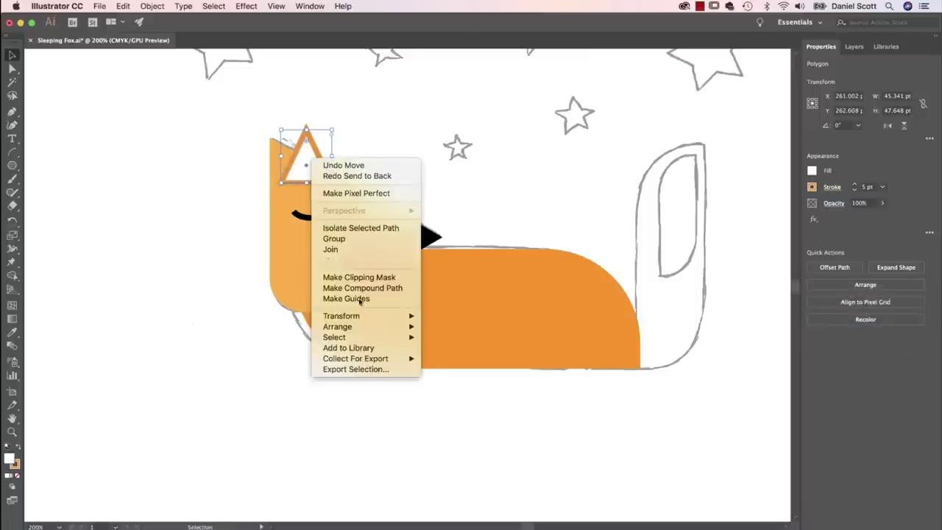
mouse_move(346, 327)
left_click(474, 359)
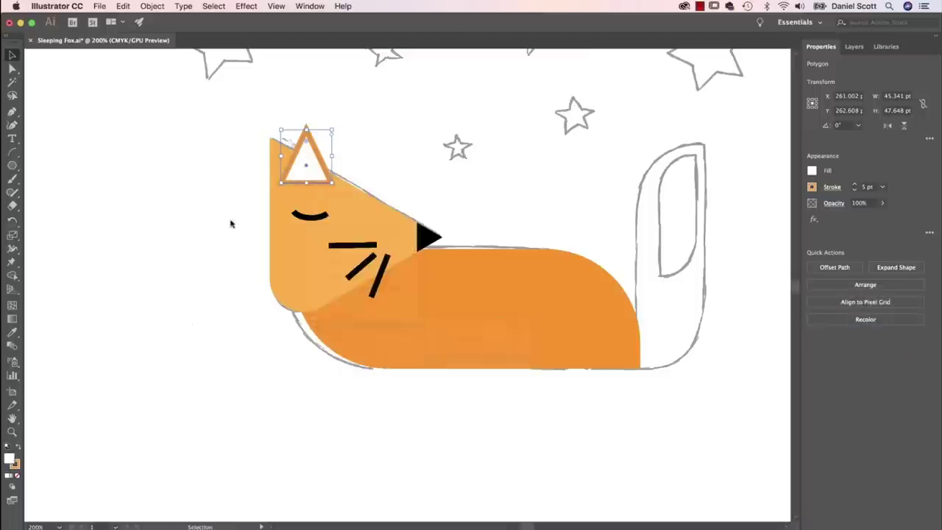
left_click(159, 176)
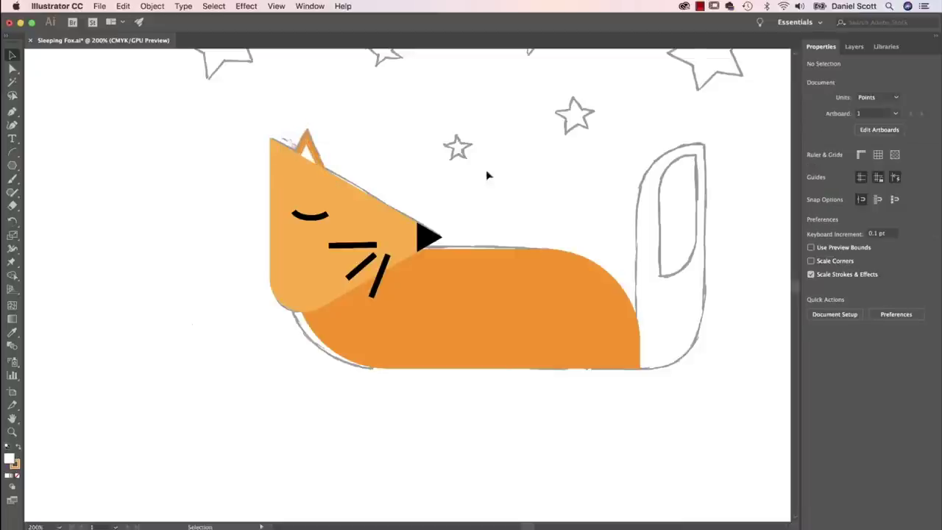
scroll(485, 174, "up", 5)
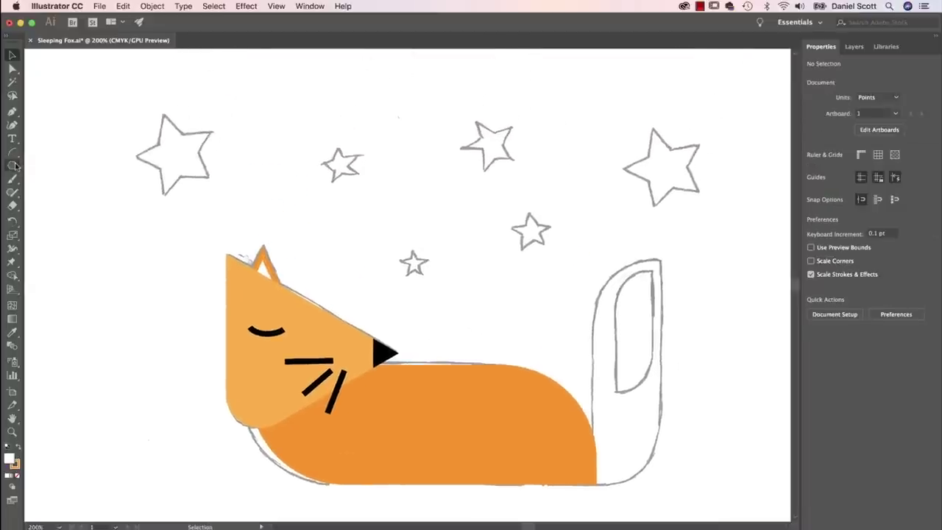
- Set the Star tool to 5 points and try two test stars, then undo them
left_click_drag(14, 166, 64, 220)
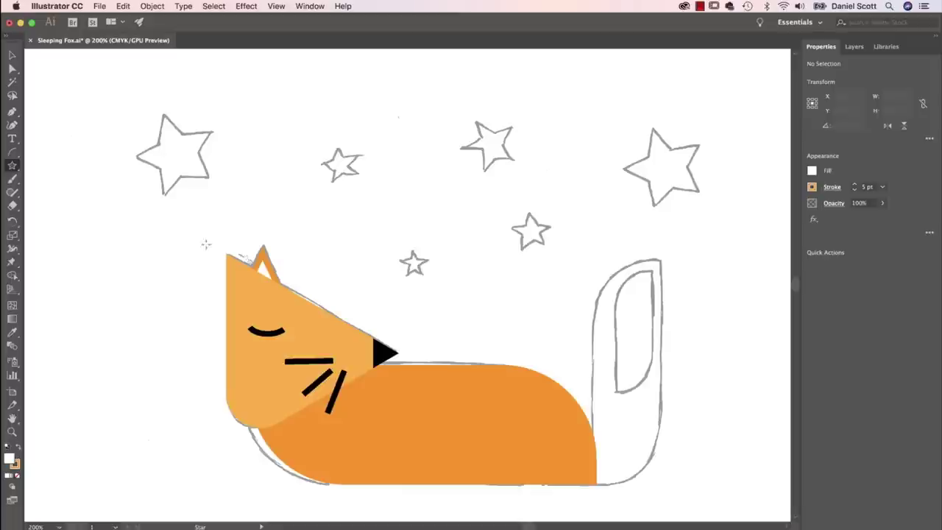
left_click(150, 199)
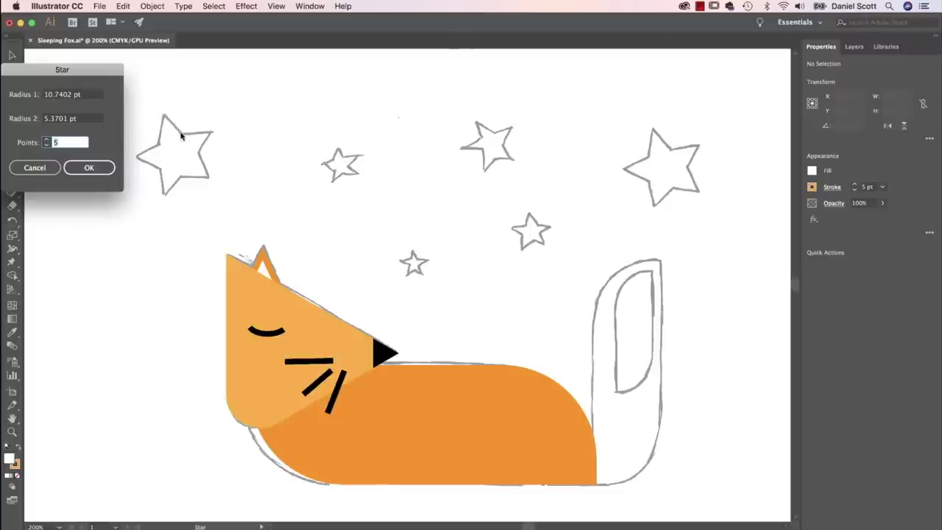
left_click(89, 168)
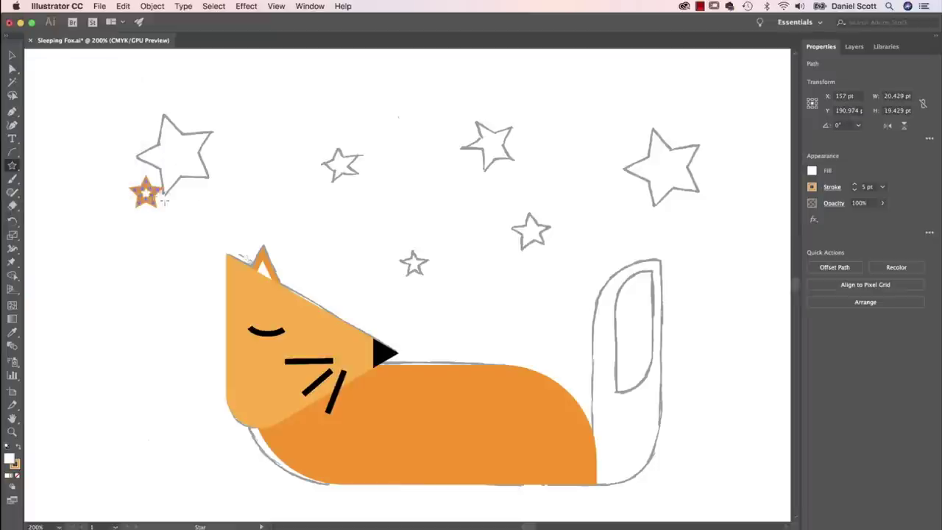
left_click_drag(256, 116, 331, 158)
left_click_drag(476, 151, 475, 110)
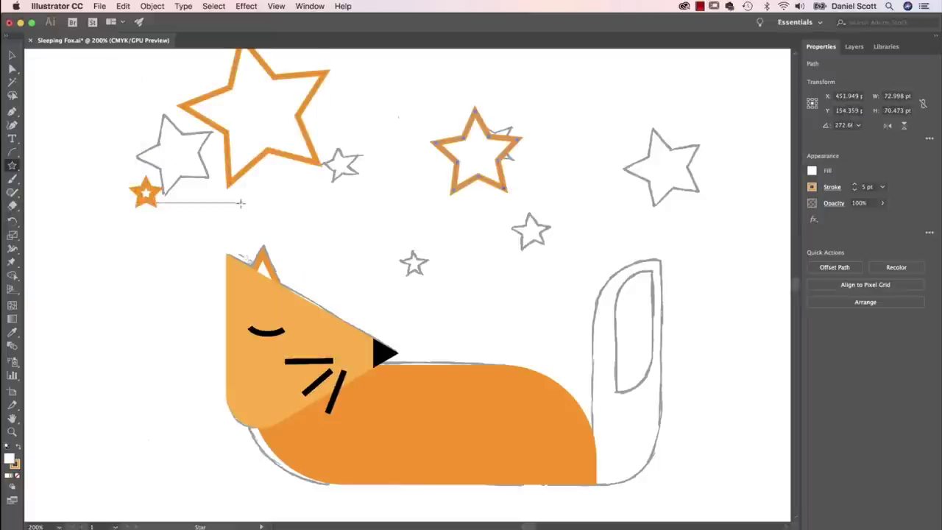
key("super+z")
key("super+z")
key("super+z")
key("super+z")
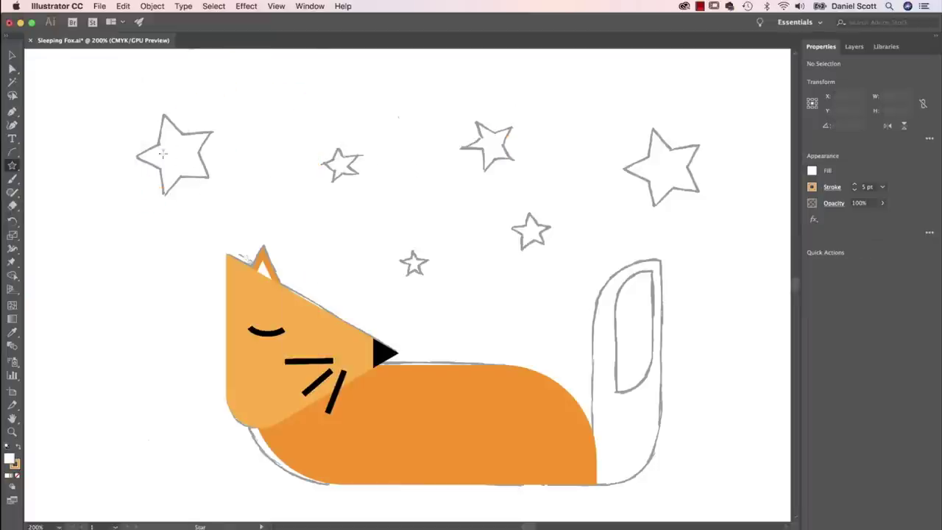
- Trace all seven sketched stars above the fox with orange-outlined white stars
left_click_drag(140, 122, 213, 178)
left_click_drag(337, 165, 344, 172)
left_click_drag(486, 145, 477, 168)
left_click_drag(663, 163, 665, 207)
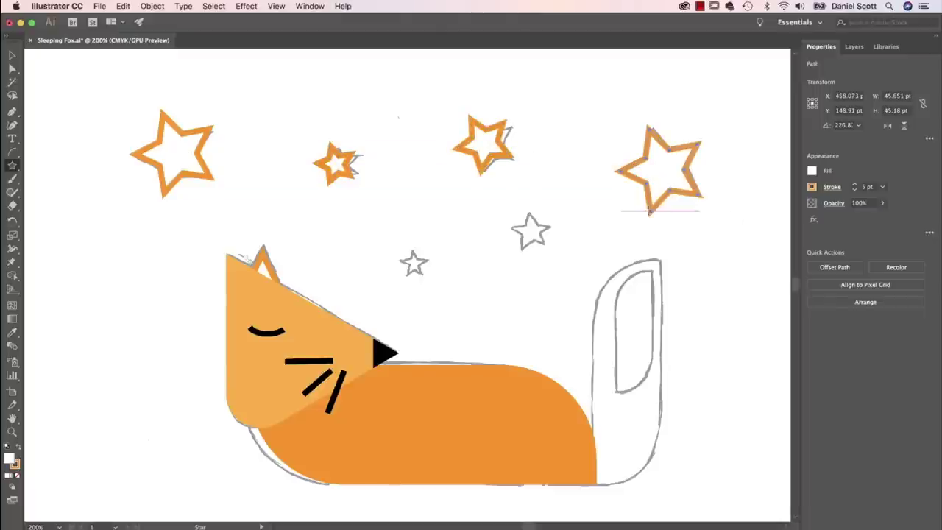
left_click_drag(535, 236, 551, 242)
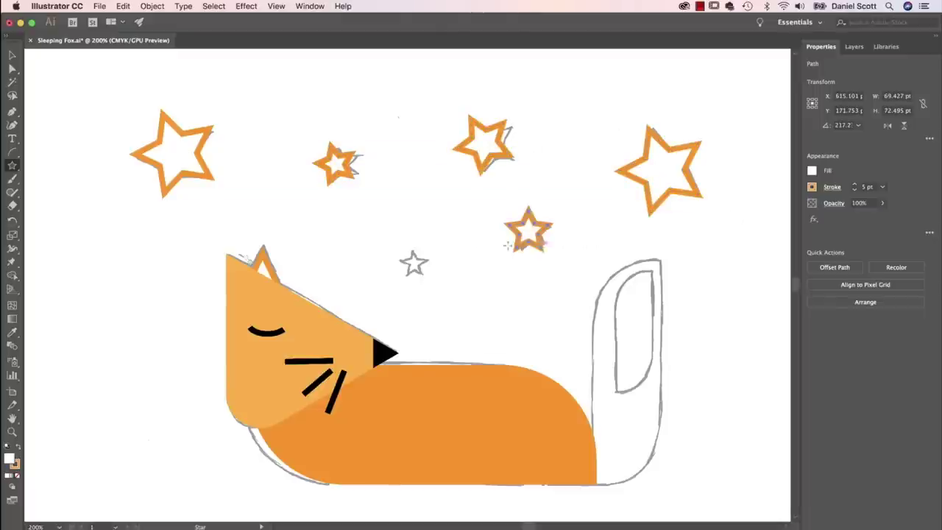
left_click_drag(415, 257, 432, 255)
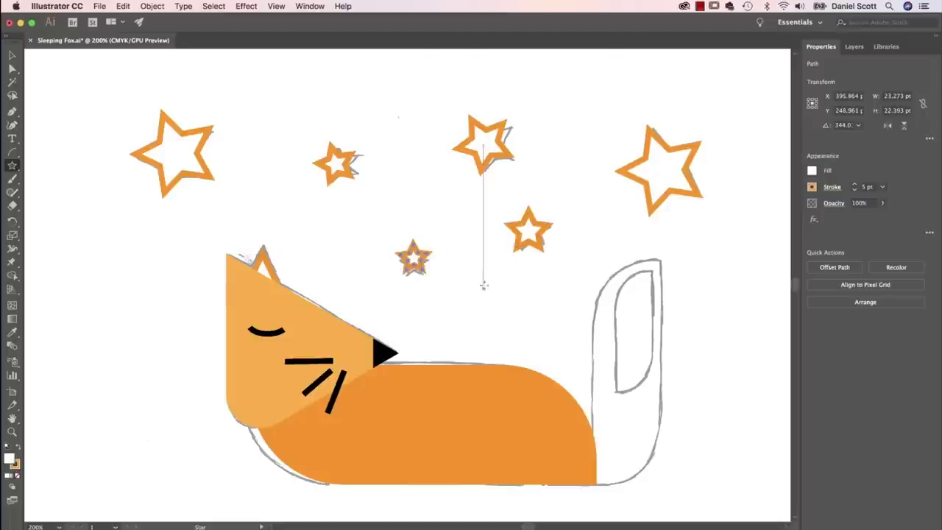
left_click_drag(482, 285, 494, 279)
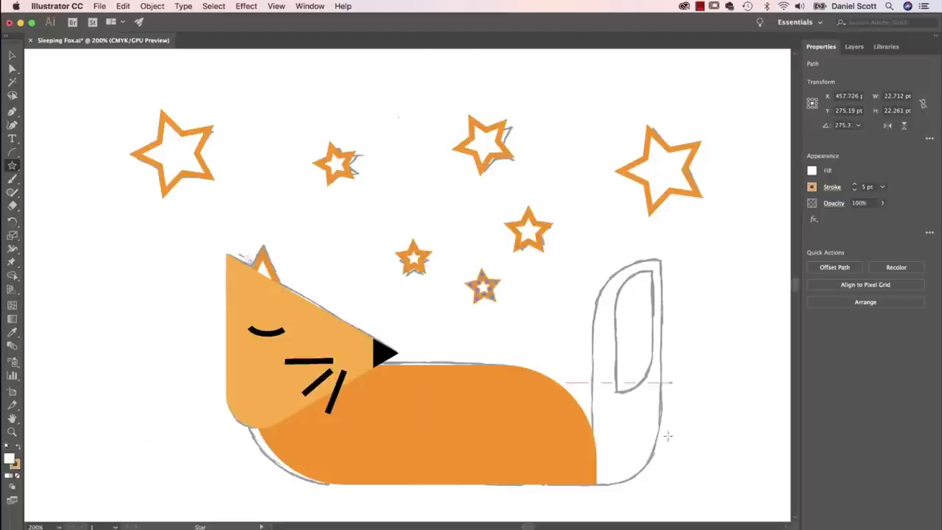
scroll(620, 361, "down", 1)
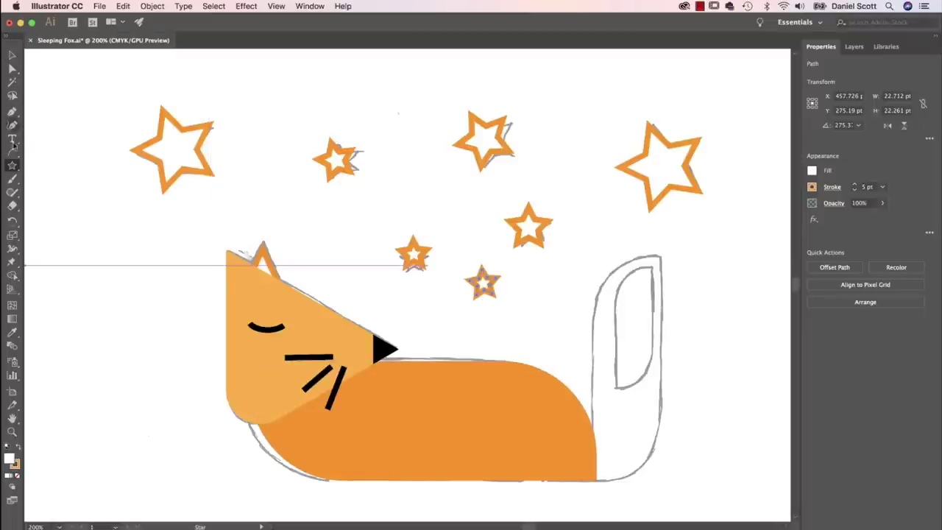
- Draw a tall rectangle, about 58.6 × 203 pt, over the tail sketch
left_click_drag(12, 167, 55, 162)
mouse_move(660, 254)
left_mouse_down()
mouse_move(561, 506)
mouse_move(592, 479)
left_mouse_up()
left_click(278, 6)
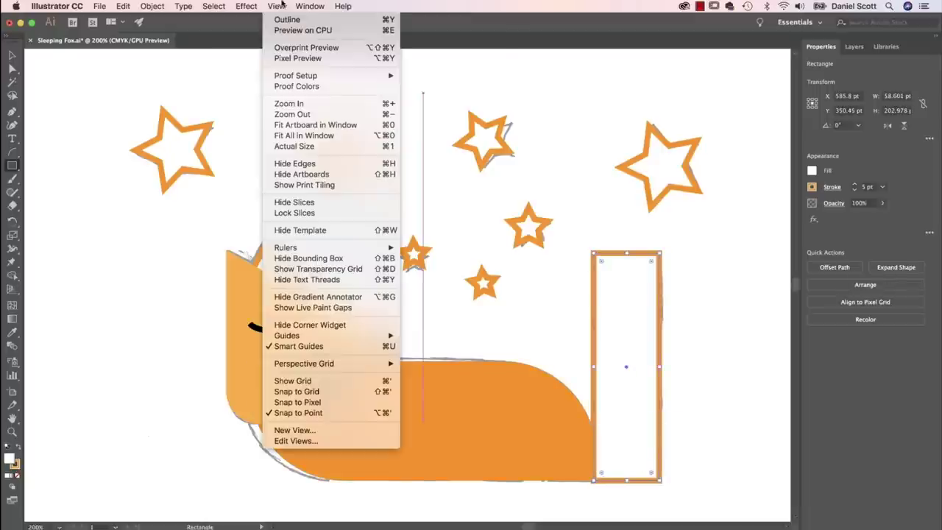
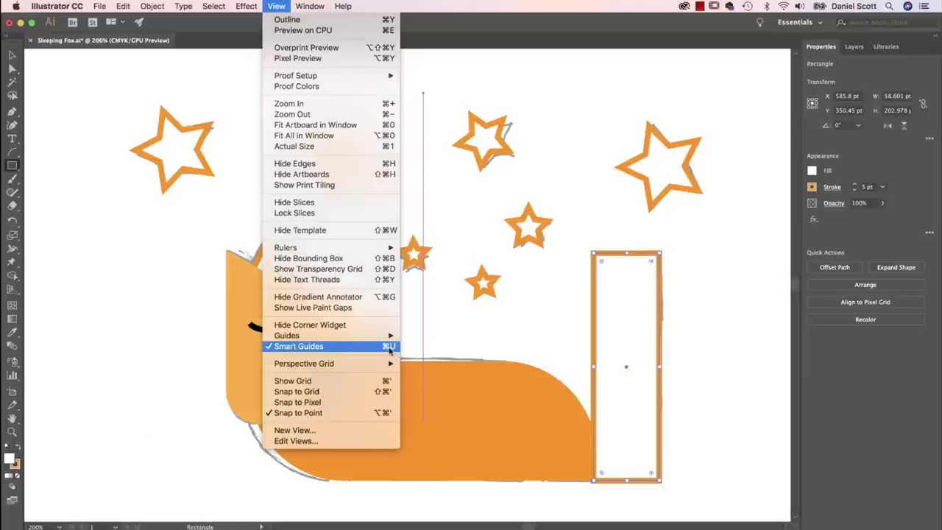
- Remove the tail rectangle's fill and round its top-left and bottom-right corners
left_click(276, 6)
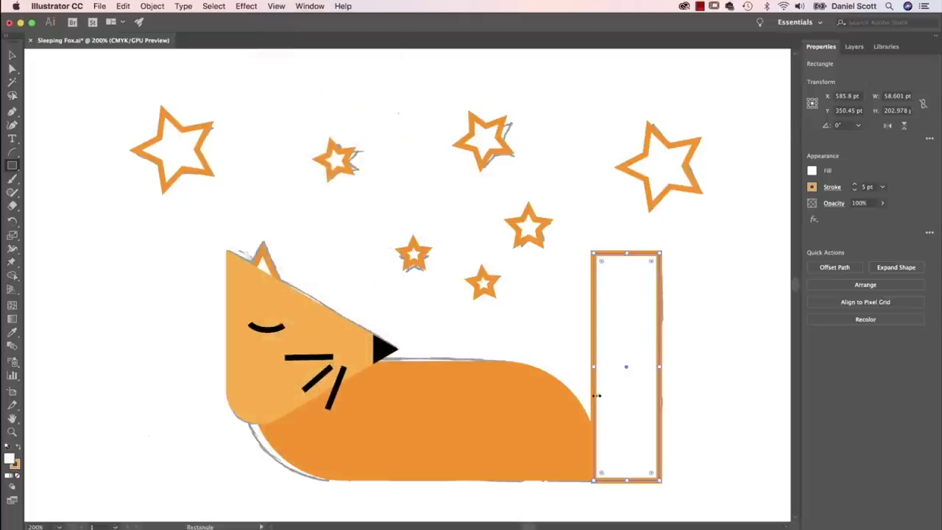
left_click(813, 171)
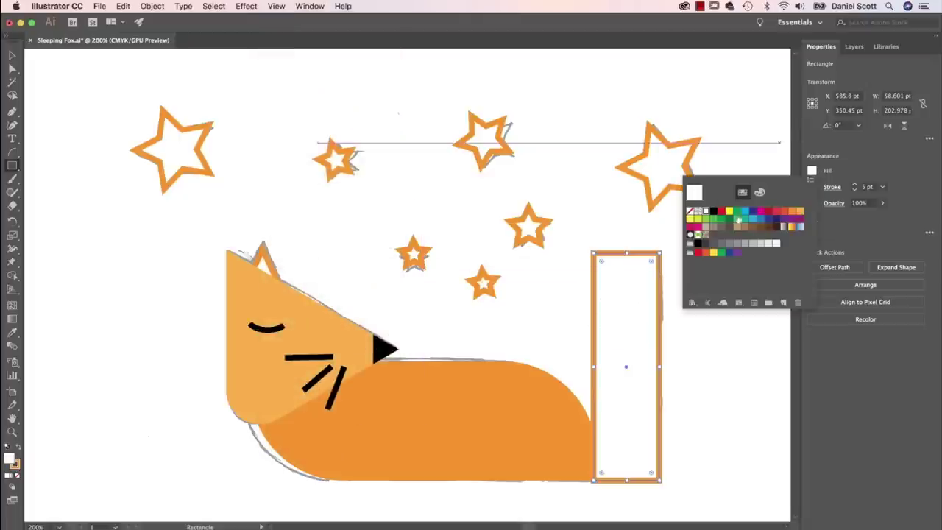
left_click(695, 214)
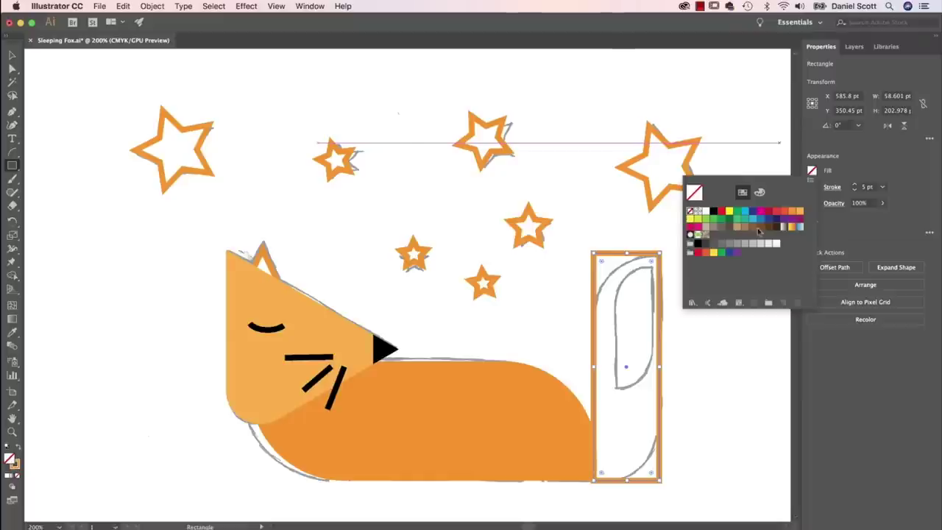
left_click(13, 68)
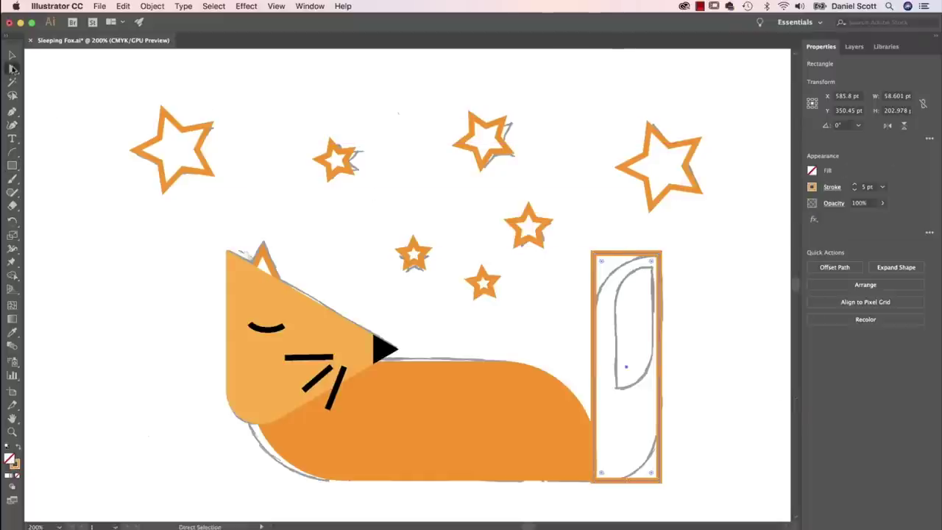
left_click(594, 254)
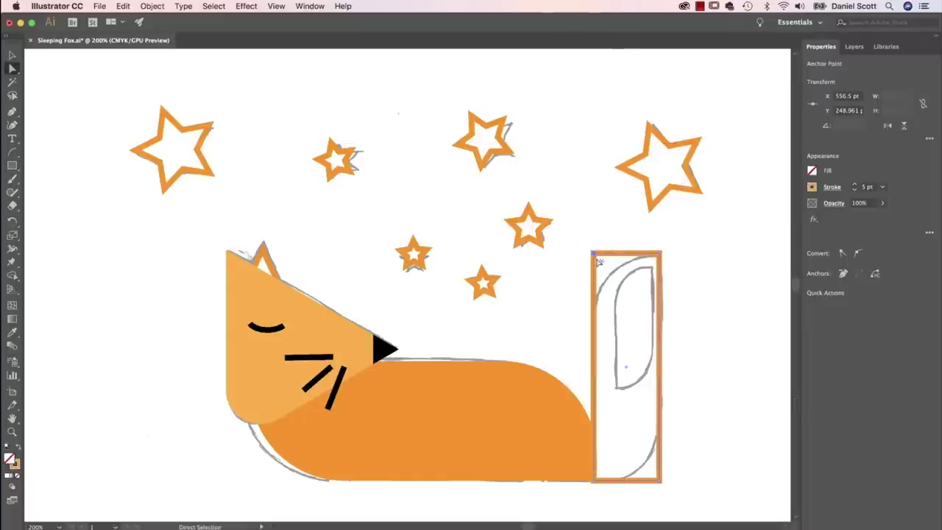
left_click(654, 479, "shift")
left_click_drag(602, 263, 648, 326)
- Draw a 31.5 × 109.092 pt inner rectangle inside the tail and round its left corners
left_click(12, 164)
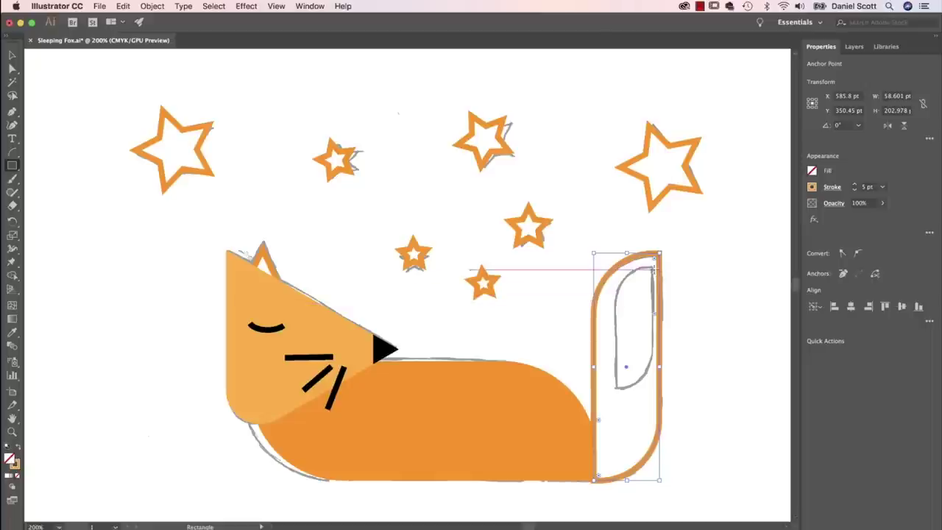
left_click_drag(653, 268, 615, 389)
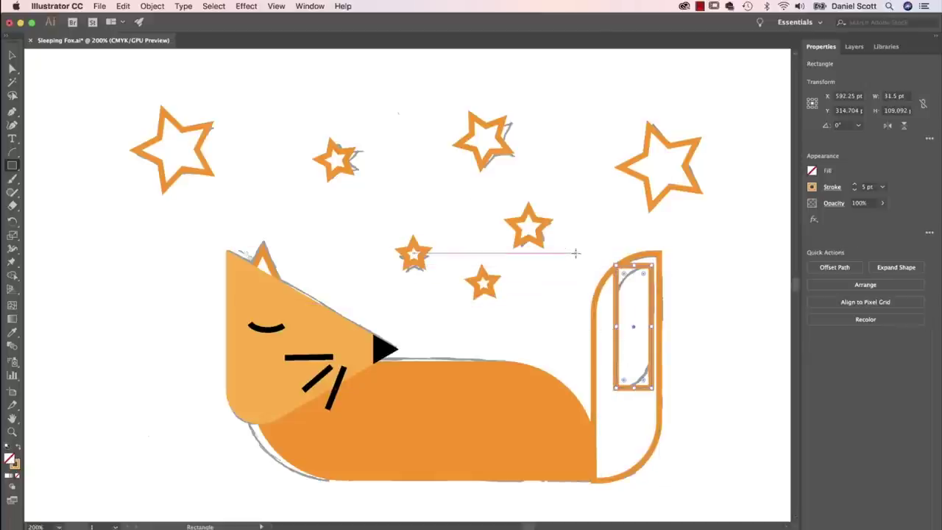
key("a")
left_click(622, 270)
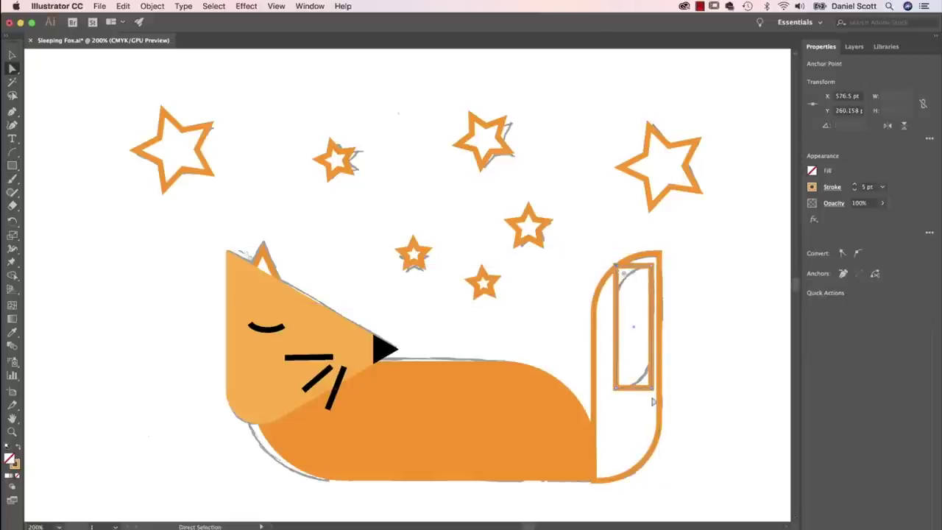
left_click_drag(624, 272, 644, 301)
left_click_drag(648, 304, 624, 310)
key("v")
left_click(662, 256)
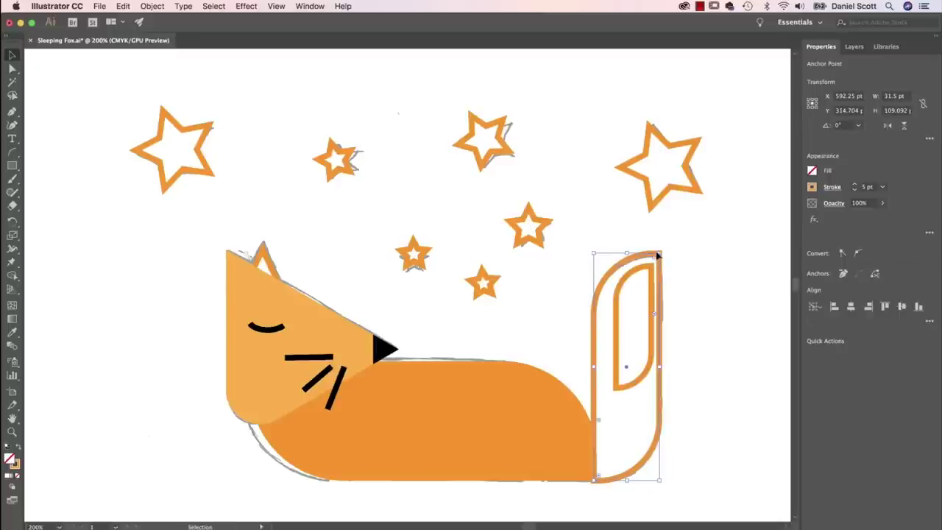
- Give the outer tail no stroke and a light orange fill
left_click(812, 187)
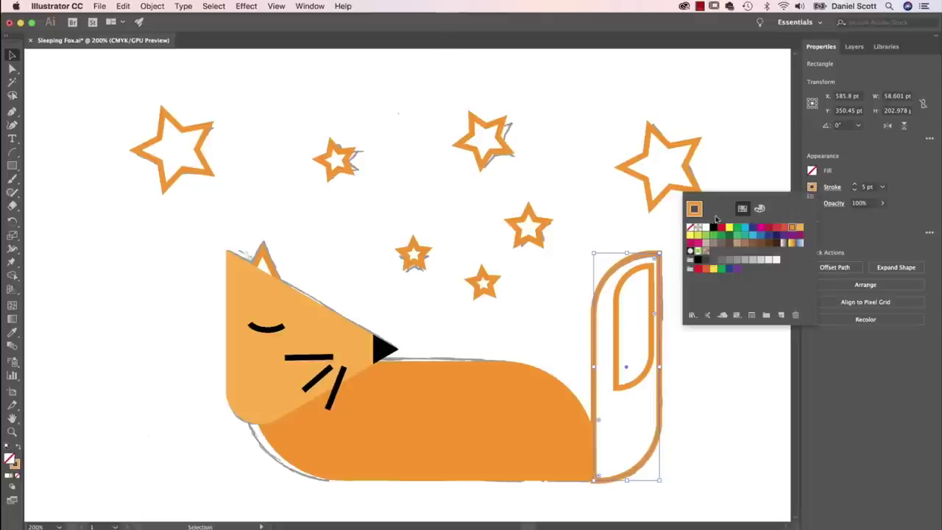
left_click(692, 229)
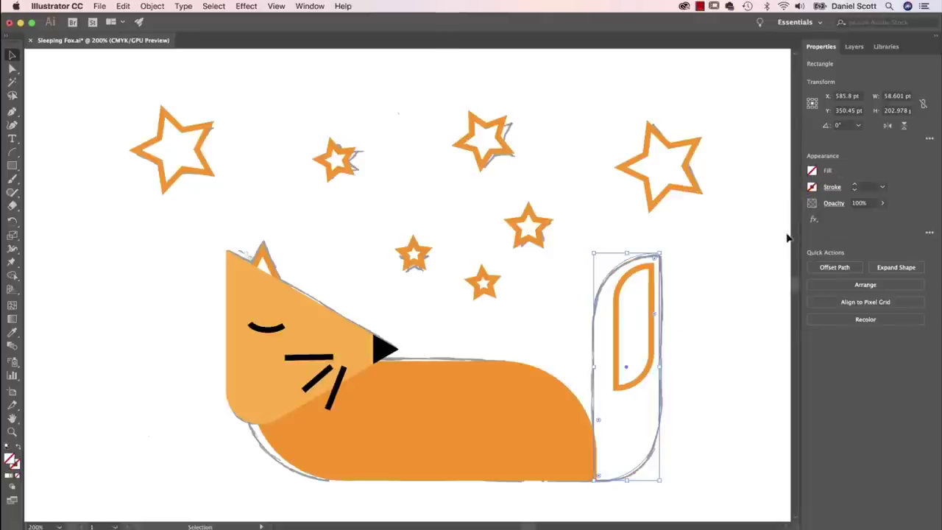
left_click(812, 171)
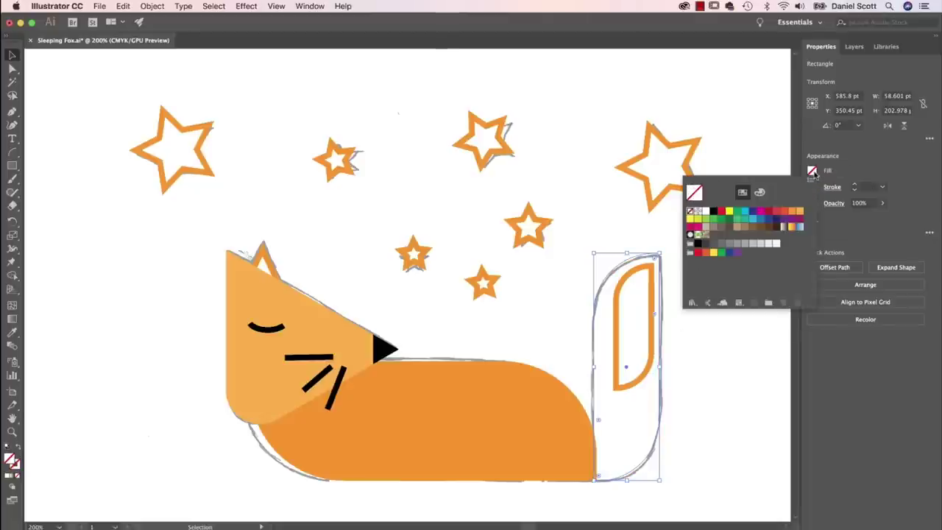
left_click(799, 212)
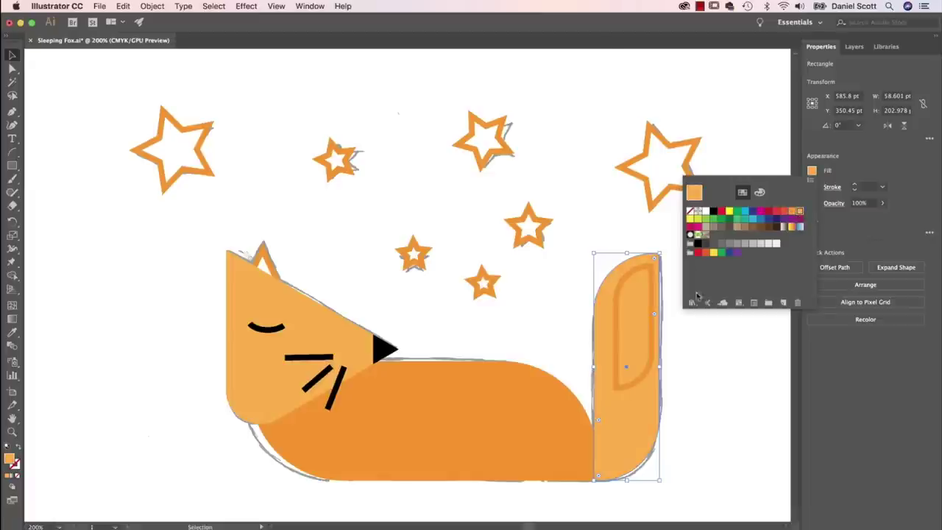
left_click(651, 360)
- Give the inner tail shape no stroke and a white fill
left_click(648, 357)
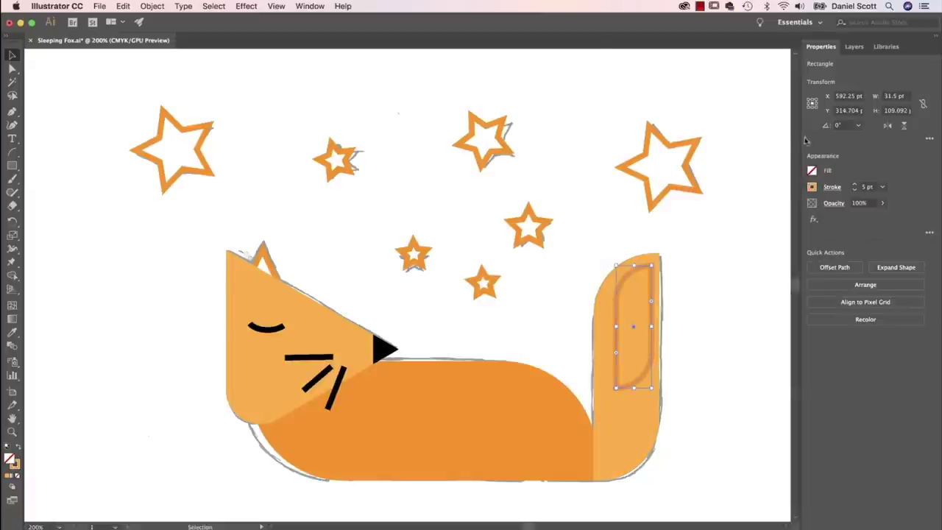
left_click(812, 187)
left_click(693, 209)
key("Escape")
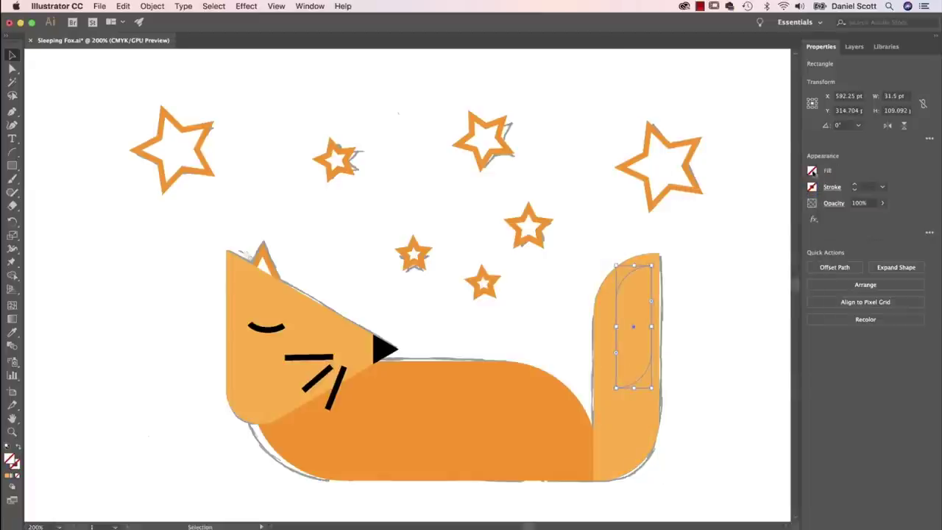
left_click(812, 170)
left_click(705, 214)
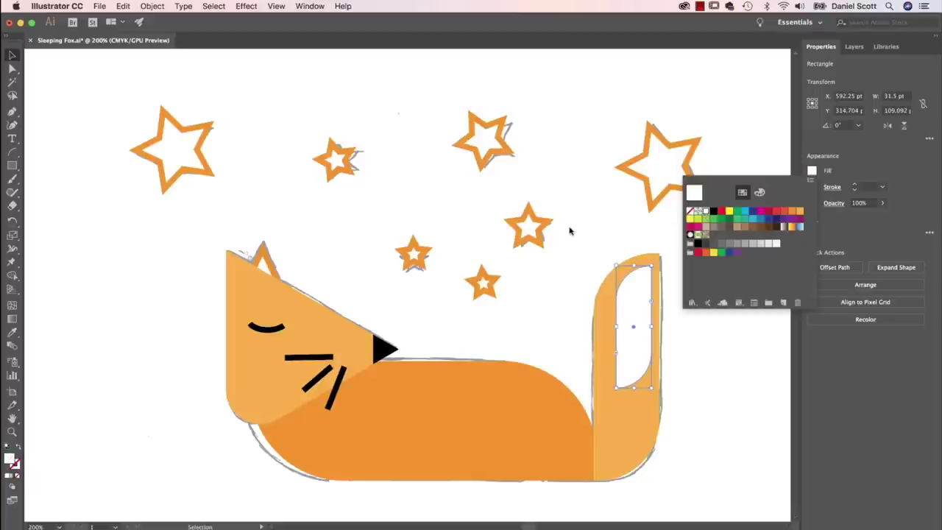
key("Escape")
left_click(589, 243)
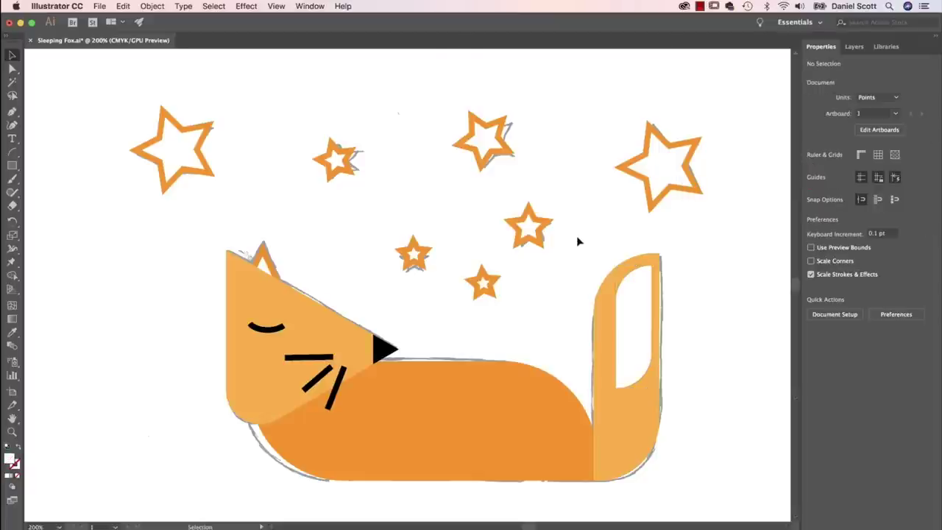
- Try rotating both tail shapes 90° and moving them, then undo back to the upright tail
left_click(630, 333)
left_click(637, 414, "shift")
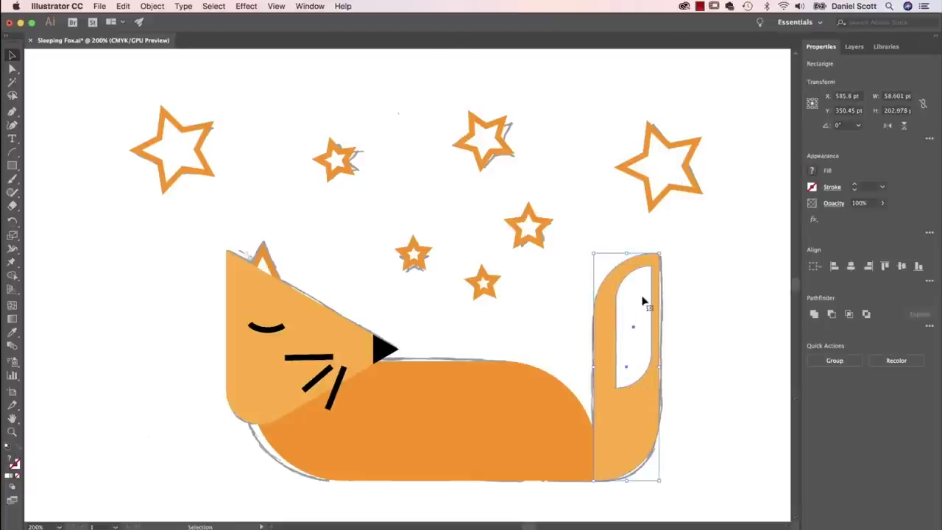
left_click(638, 318)
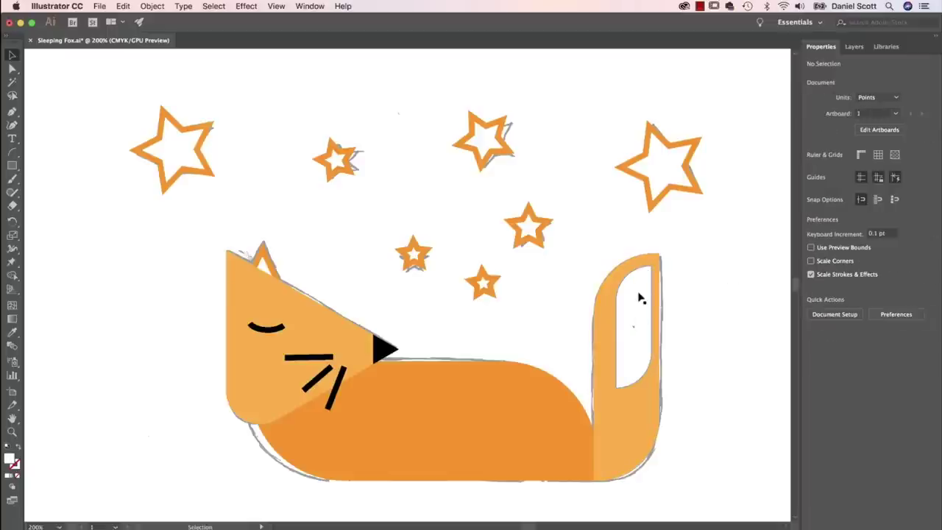
left_click(640, 298)
left_click(645, 437, "shift")
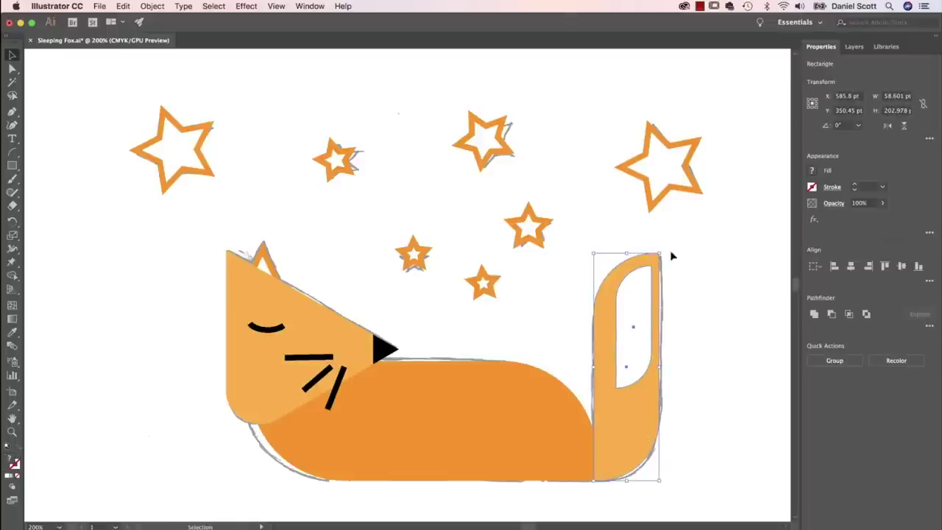
left_click_drag(660, 249, 490, 324)
left_click_drag(695, 357, 553, 447)
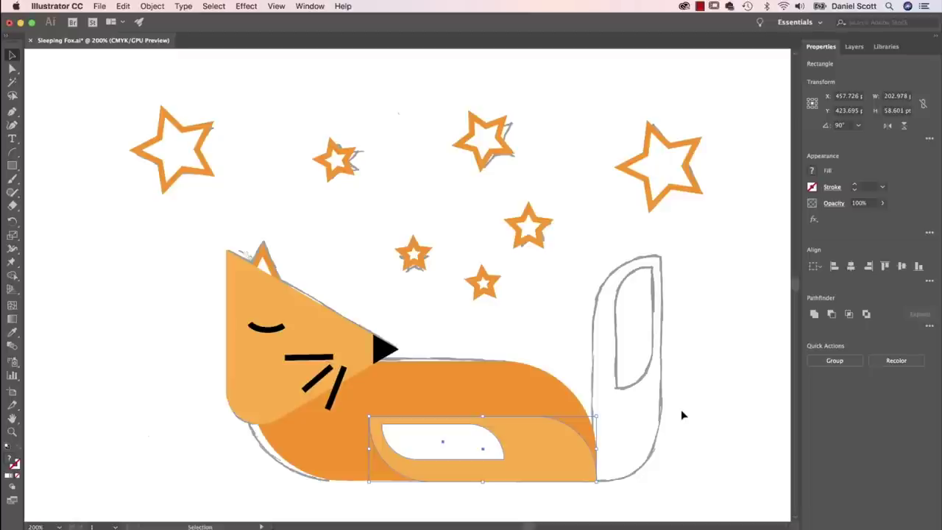
key("super+z")
key("super+shift+z")
key("super+z")
key("super+z")
left_click(679, 400)
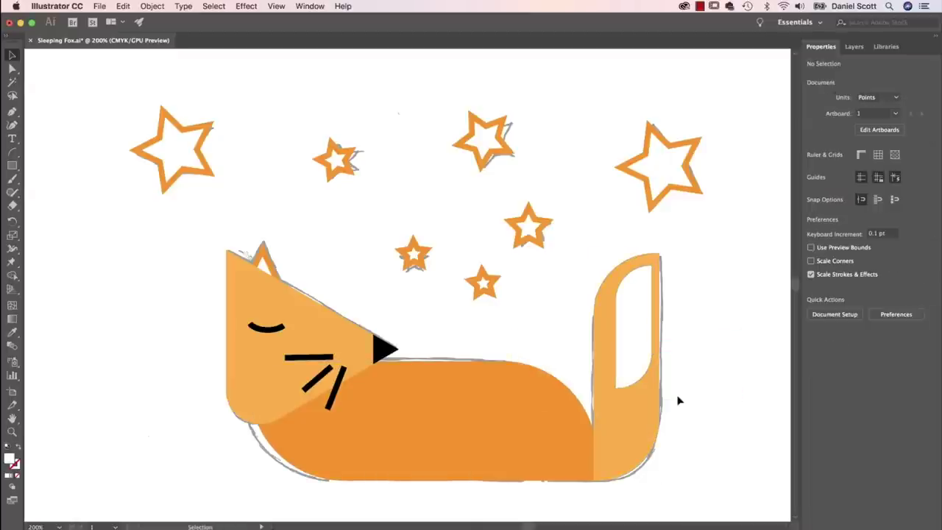
- Move the orange body shape off to the left of the fox
scroll(406, 304, "down", 3)
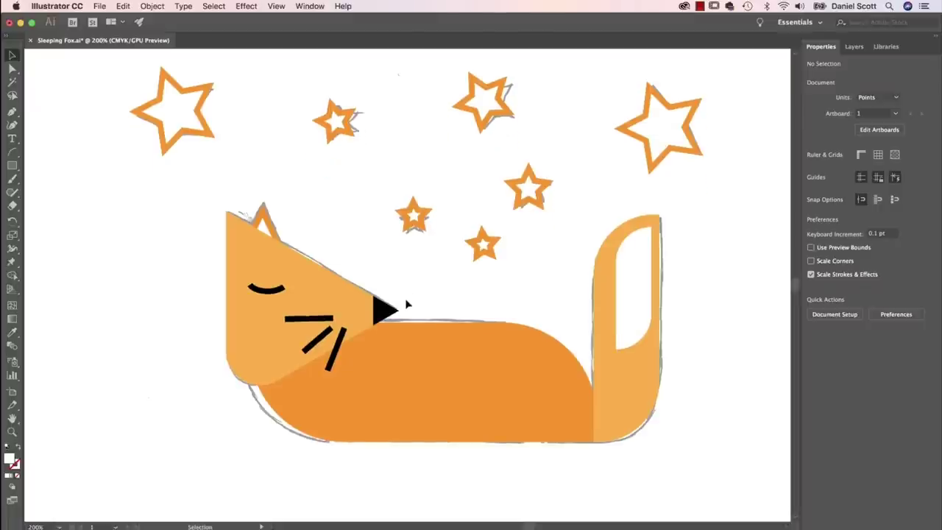
left_click_drag(464, 431, 252, 355)
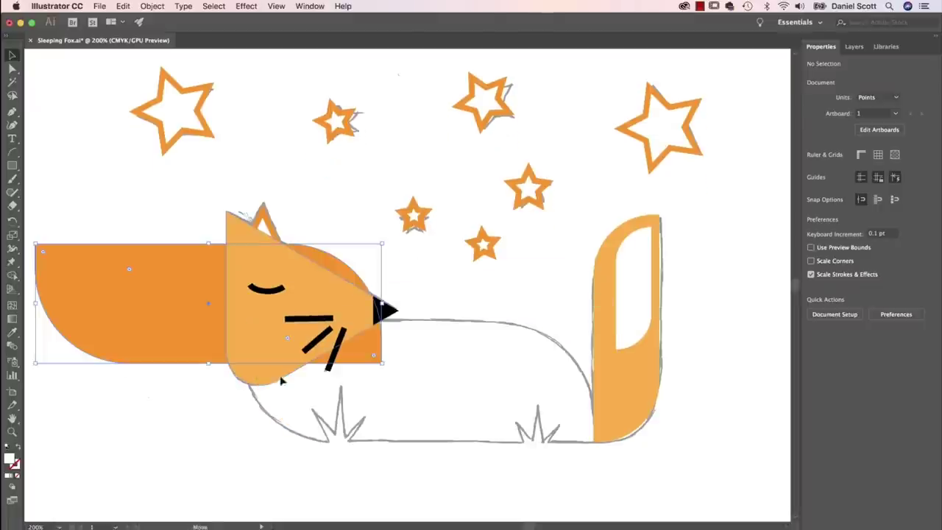
key("super+z")
key("v")
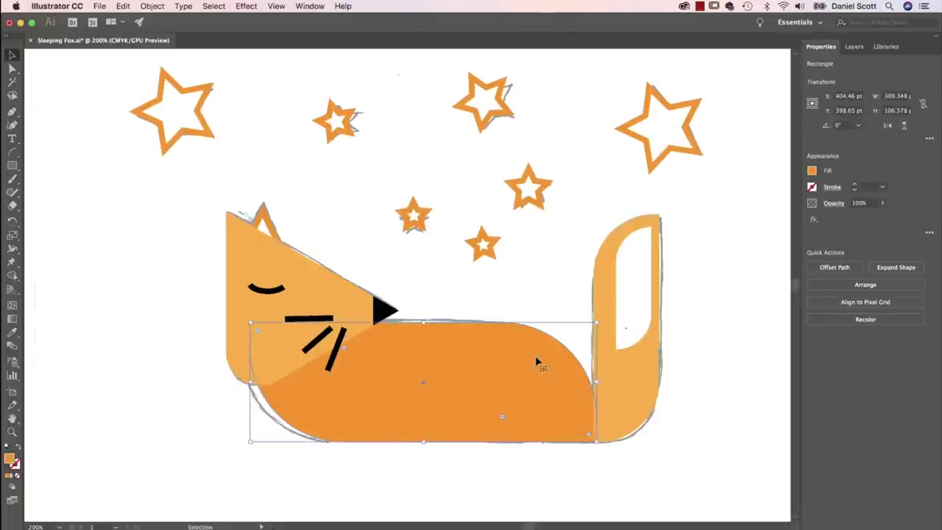
left_click_drag(532, 384, 132, 344)
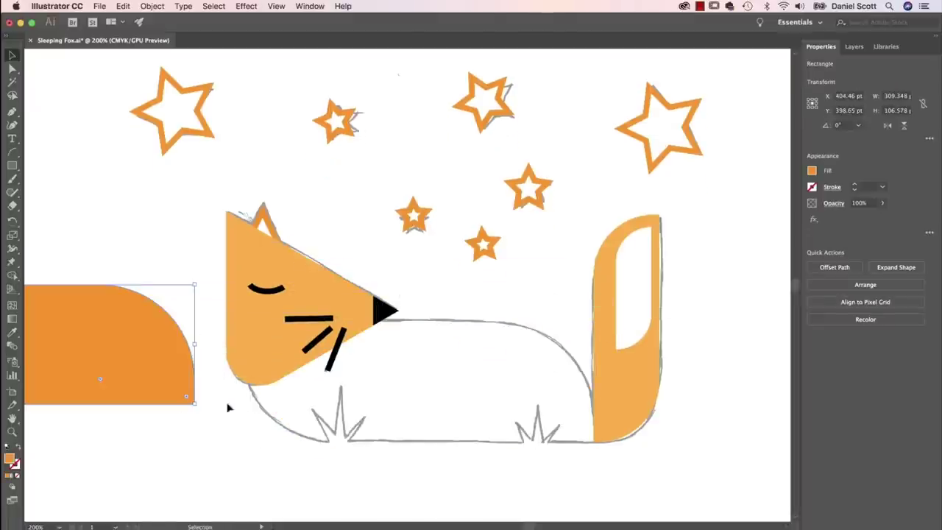
- Draw a triangle below the fox with the Polygon tool and narrow it into a thin spike
left_click(12, 164)
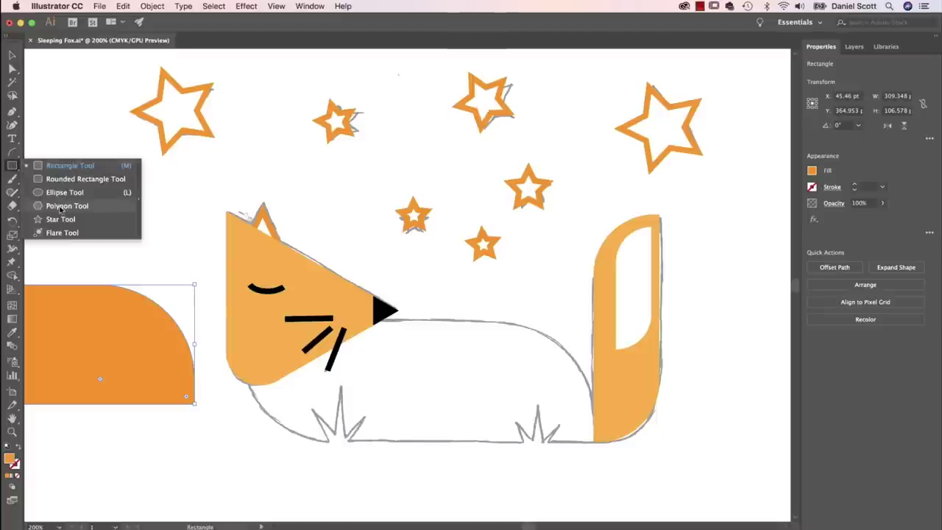
left_click(61, 207)
left_click_drag(154, 196, 164, 234)
key("super+z")
left_click_drag(367, 445, 370, 395)
left_click(14, 56)
left_click_drag(418, 434, 339, 453)
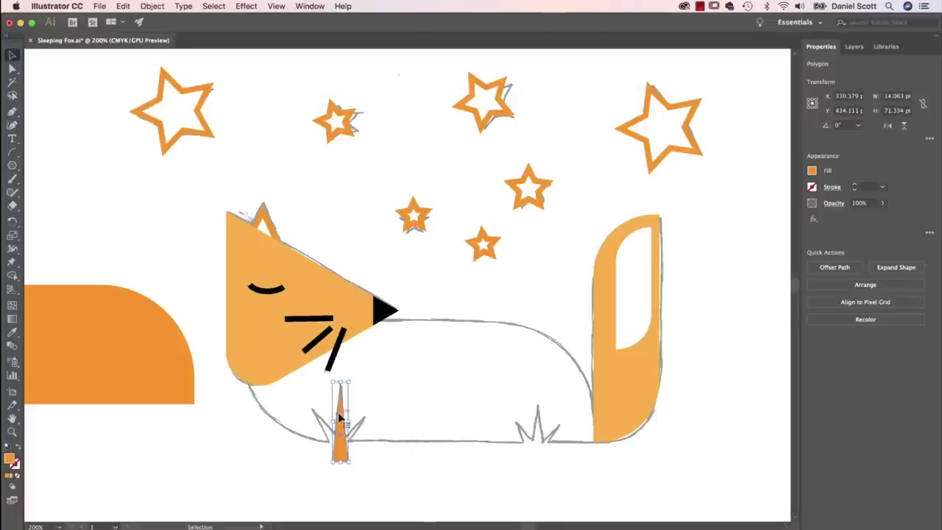
- Duplicate the spike and tilt and shrink the copy into an angled side claw
key("super+plus")
key("a")
key("v")
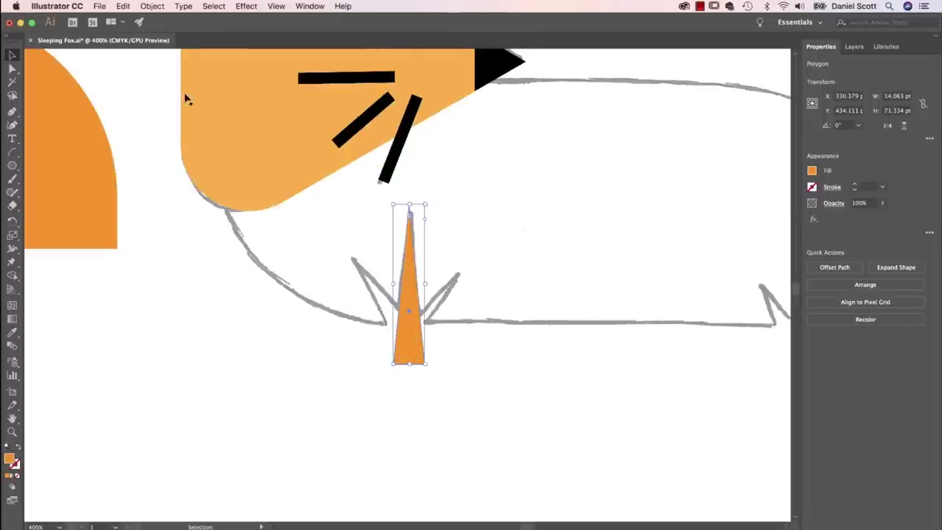
left_click(123, 6)
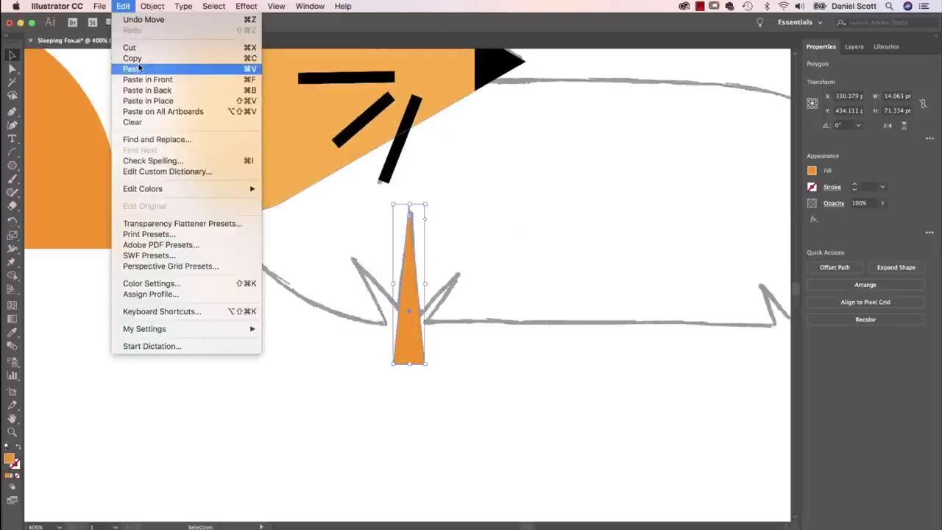
left_click(150, 58)
key("a")
key("v")
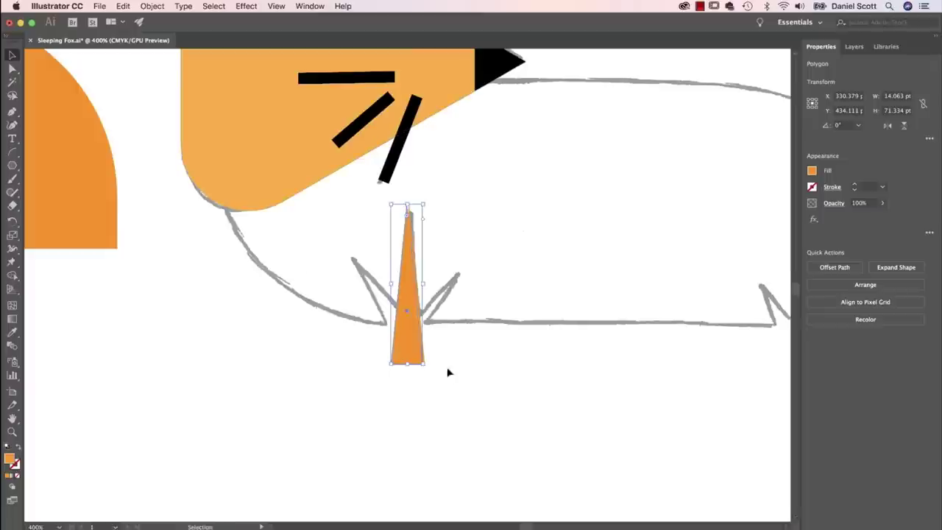
left_click_drag(428, 201, 404, 198)
left_click_drag(416, 354, 409, 381)
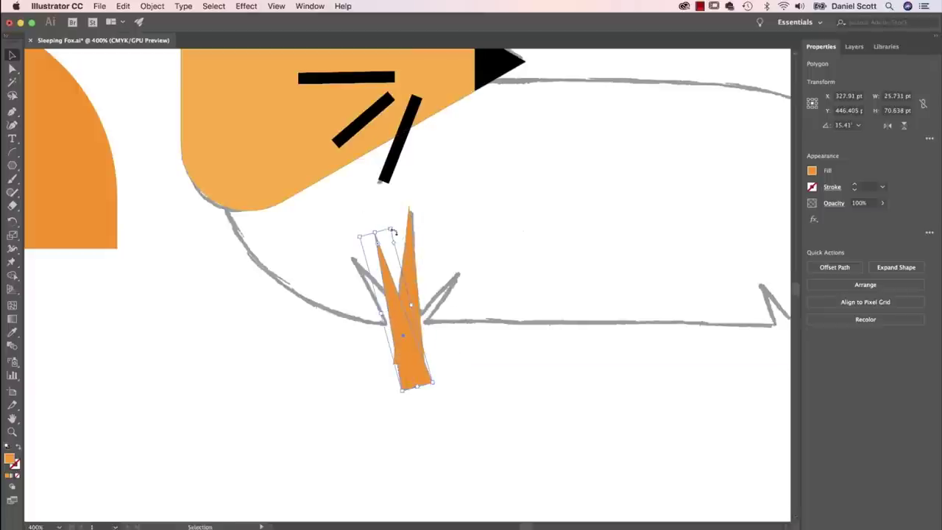
left_click_drag(391, 232, 392, 299)
left_click_drag(423, 388, 426, 315)
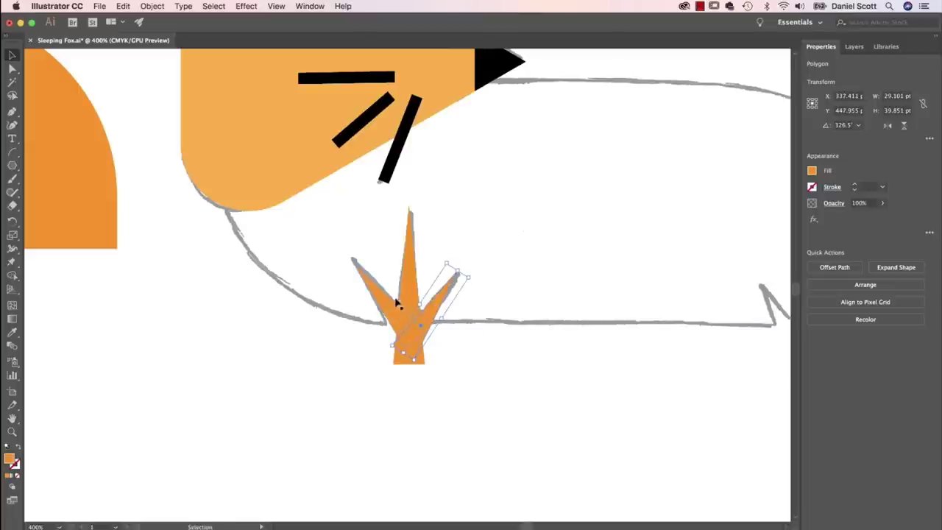
- Copy the spiky foot to the right as a smaller rear foot near the tail
left_click(397, 304, "shift")
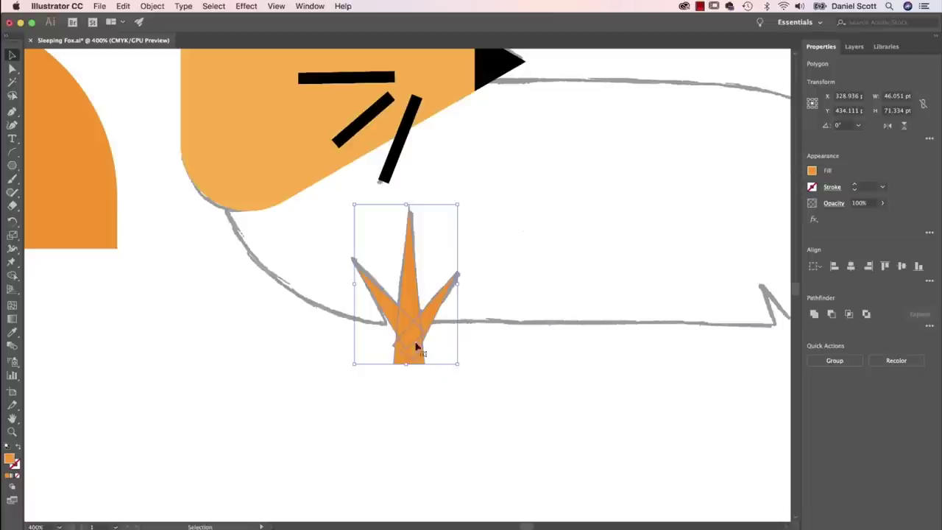
left_click_drag(395, 307, 484, 426)
left_click_drag(525, 301, 501, 332)
left_click_drag(473, 442, 473, 414)
- Fill both spiky feet with light grey
left_click(399, 445)
key("ctrl+minus")
key("super+minus")
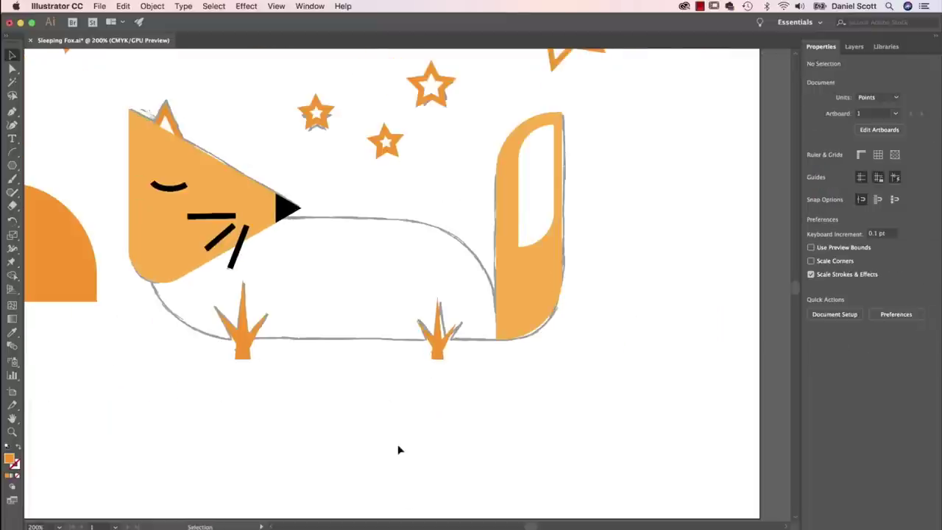
scroll(258, 385, "up", 2)
scroll(258, 385, "left", 3)
left_click_drag(262, 359, 557, 454)
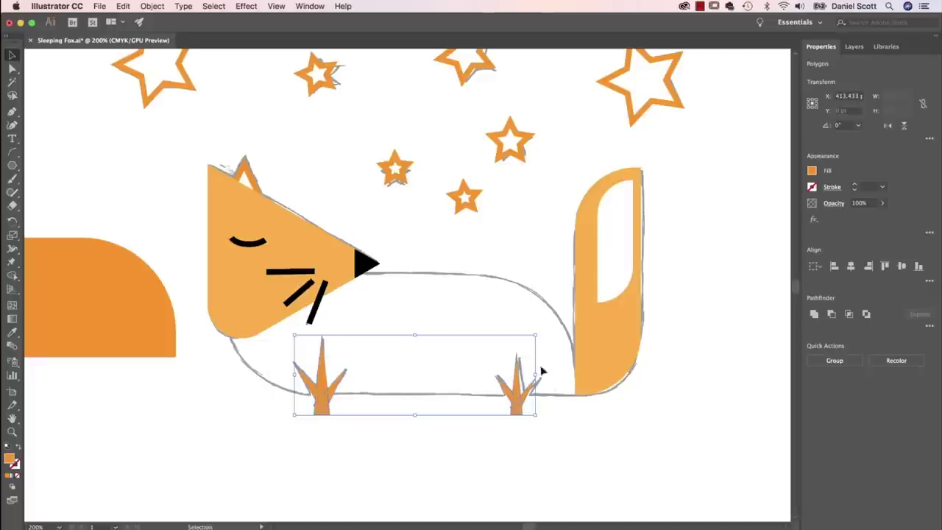
left_click(812, 172)
left_click(768, 244)
left_click(760, 245)
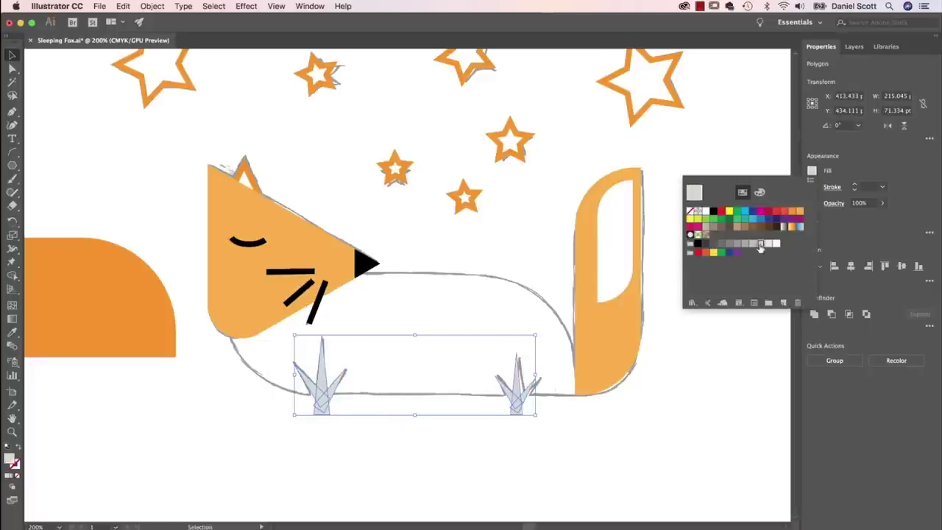
left_click(753, 245)
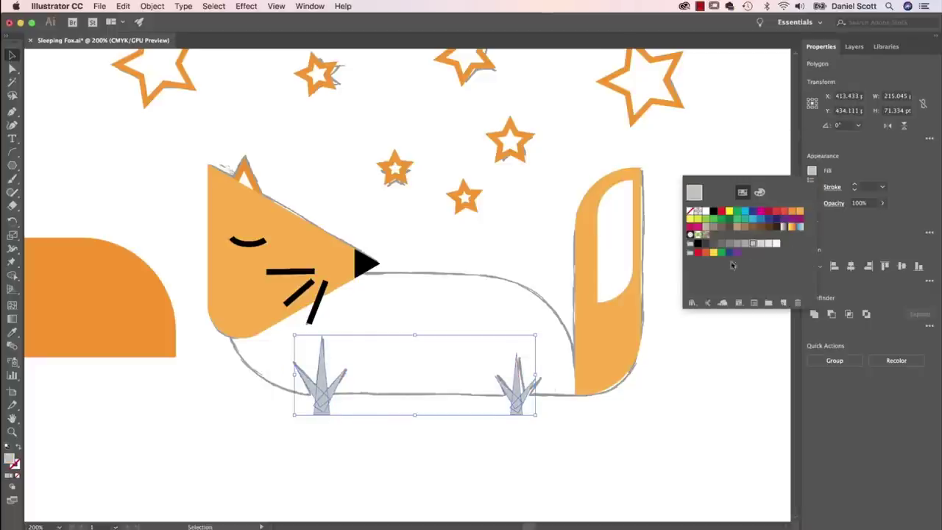
left_click(530, 466)
left_click(160, 444)
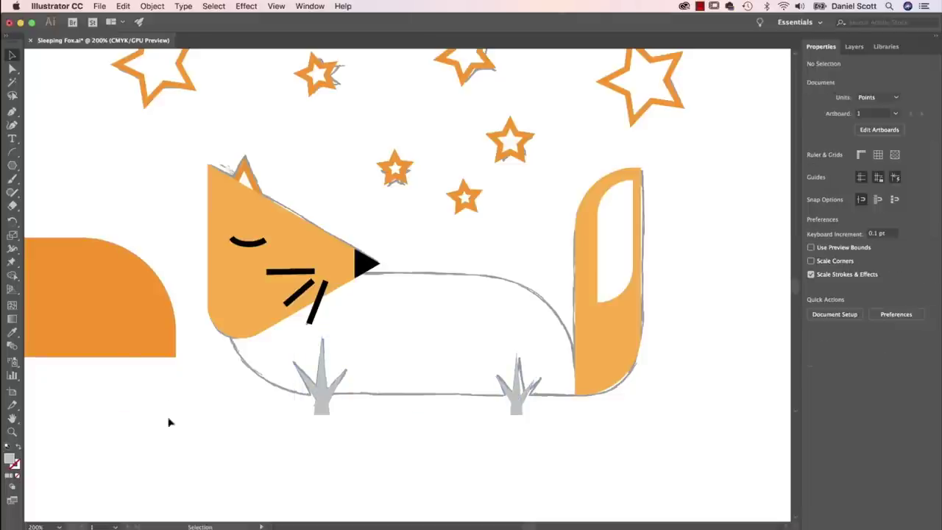
- Move the orange half-round shape back onto the fox's body
left_click(116, 299)
left_click_drag(95, 269, 486, 313)
left_click(523, 483)
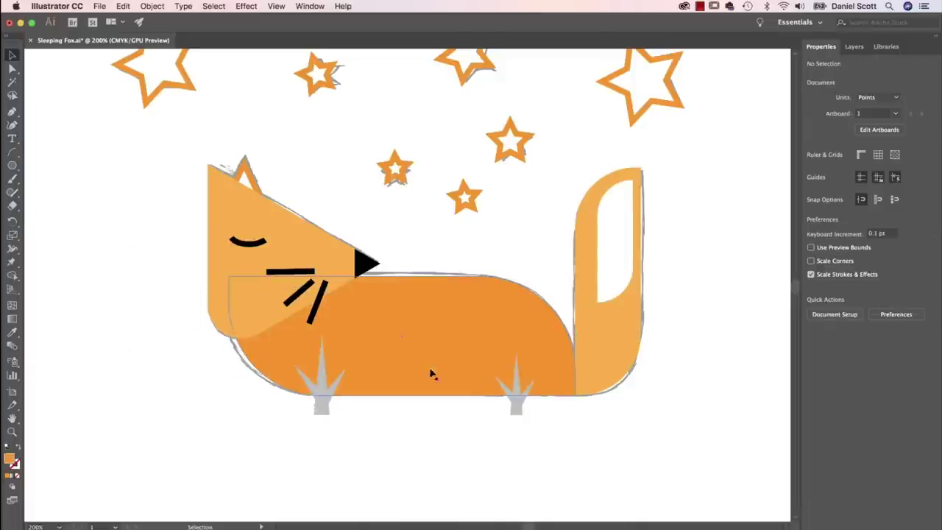
key("super+minus")
key("v")
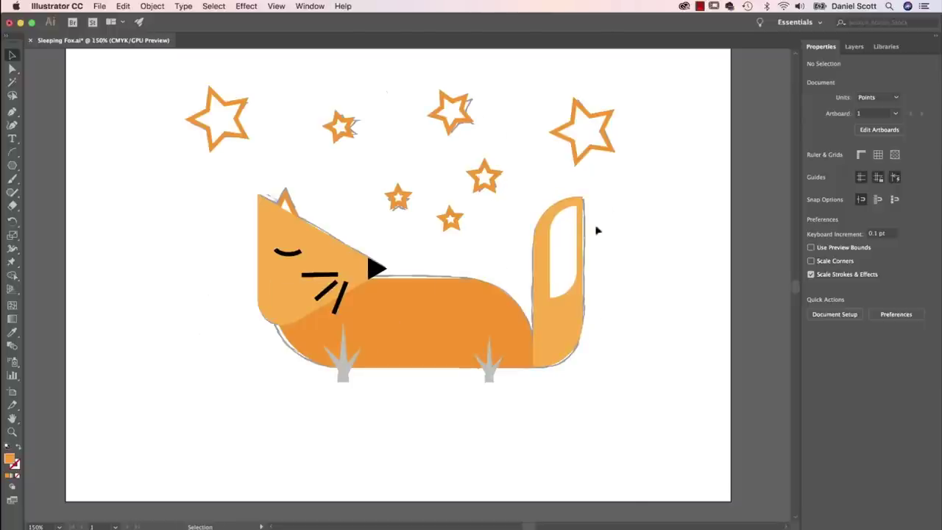
- Hide the Template sketch layer in the Layers panel
left_click(853, 47)
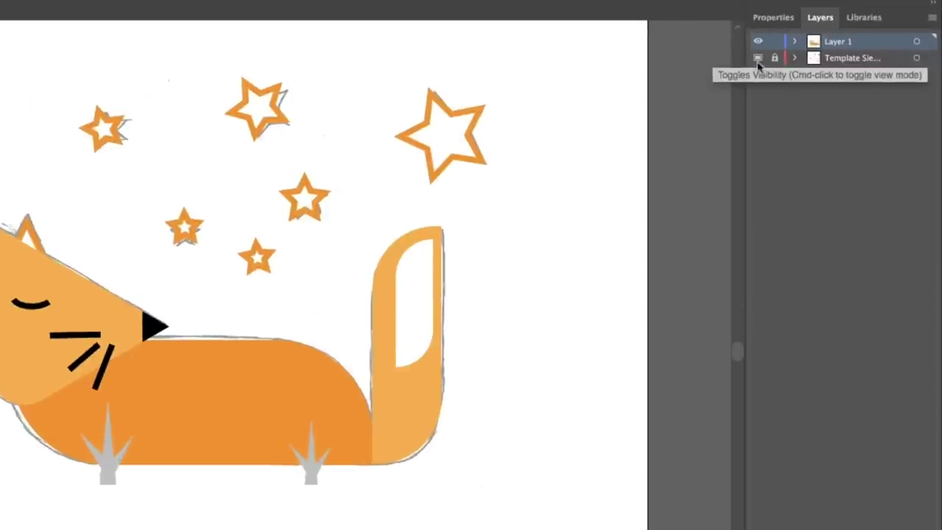
left_click(758, 60)
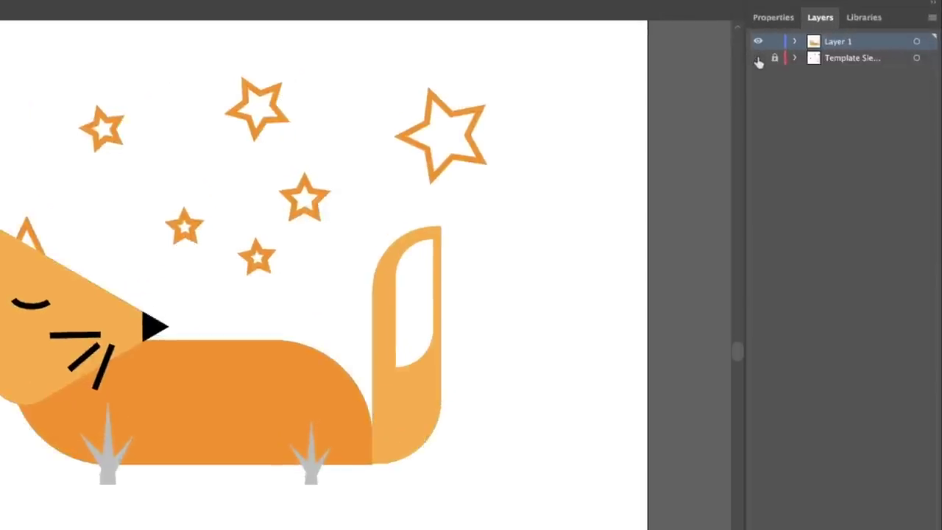
left_click(757, 62)
left_click(757, 59)
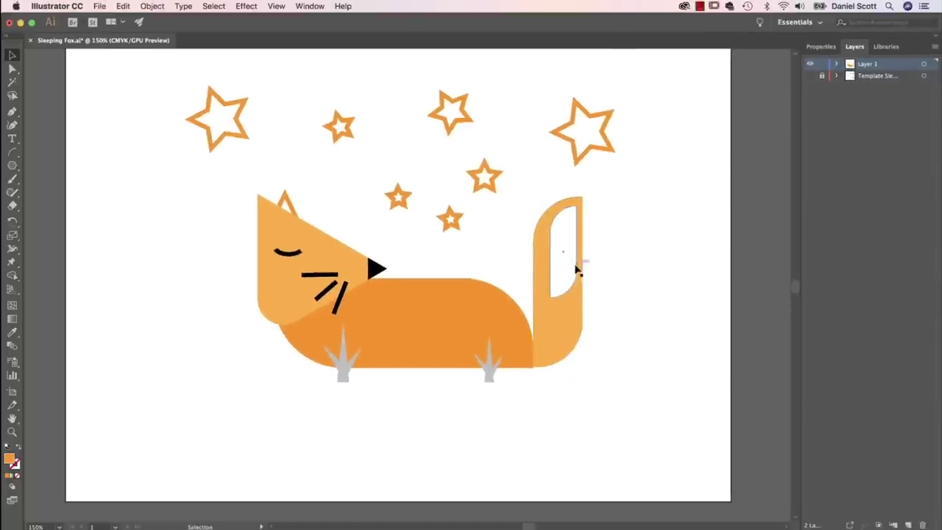
- Shrink the white tail patch to 31.5 × 96.41 pt, then select all the artwork
left_click(433, 360)
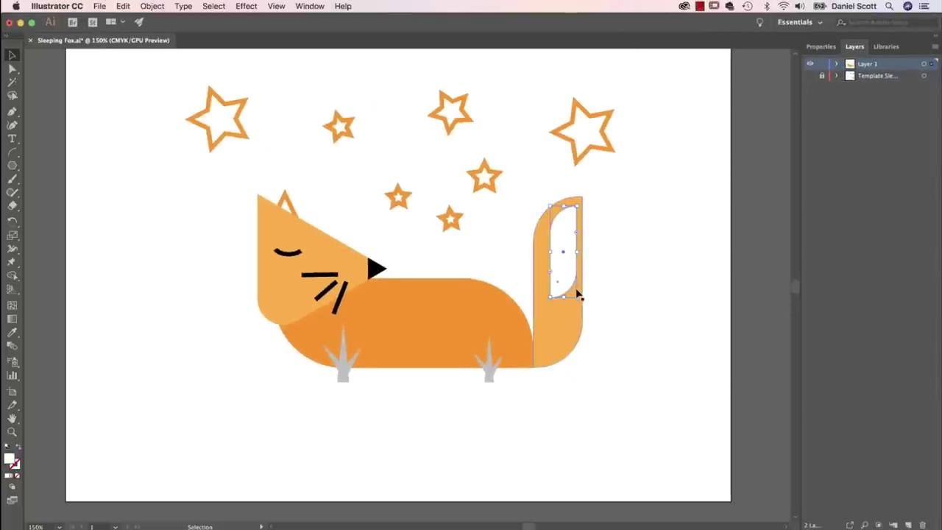
left_click_drag(580, 298, 569, 287)
left_click(644, 280)
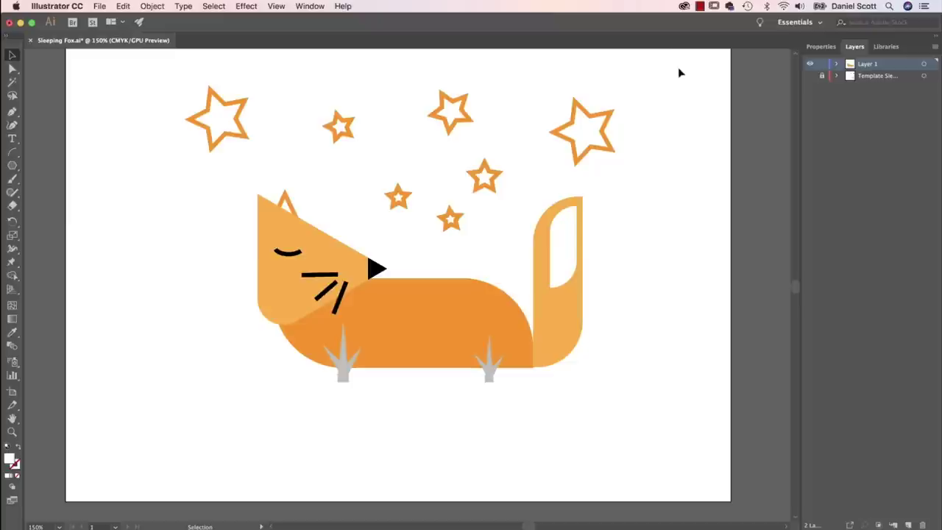
left_click_drag(411, 323, 173, 429)
left_click_drag(139, 74, 633, 401)
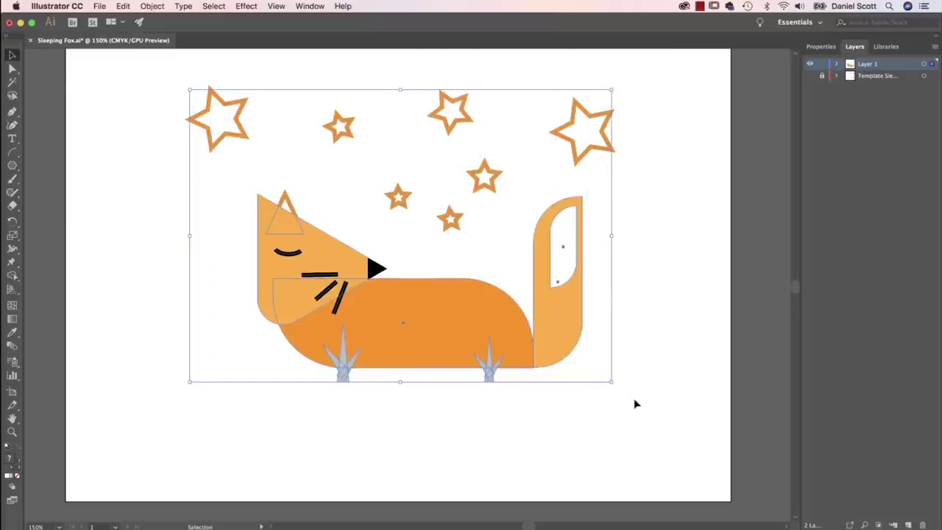
left_click(828, 47)
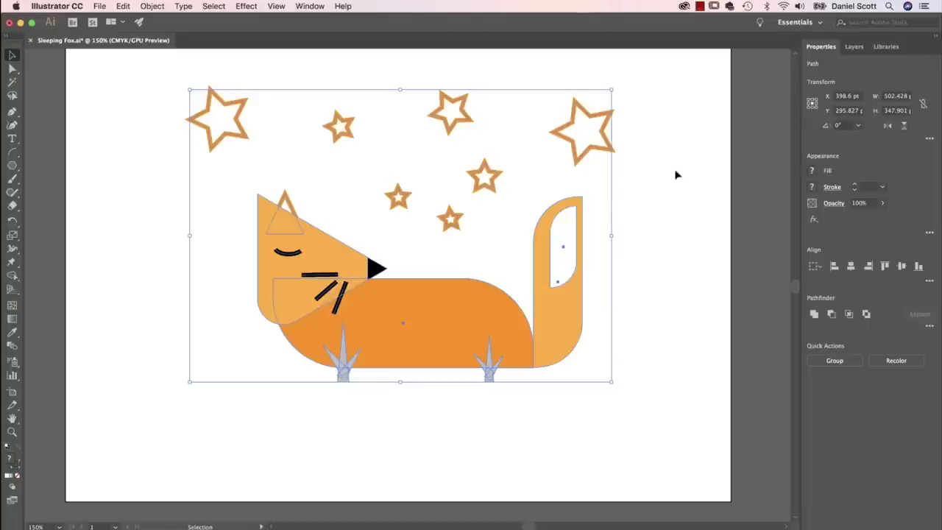
- Test-scale all the artwork down, check the stars' strokes, and undo
left_click(683, 257)
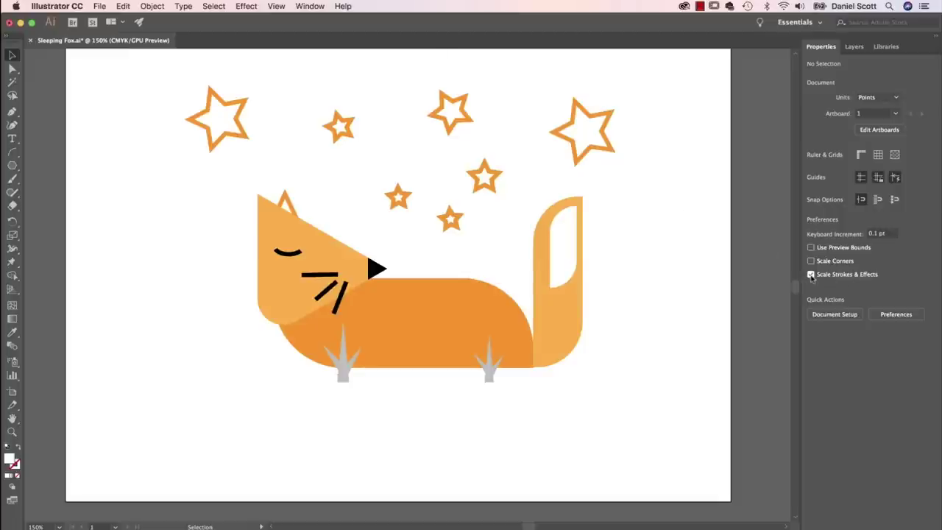
left_click_drag(662, 70, 191, 410)
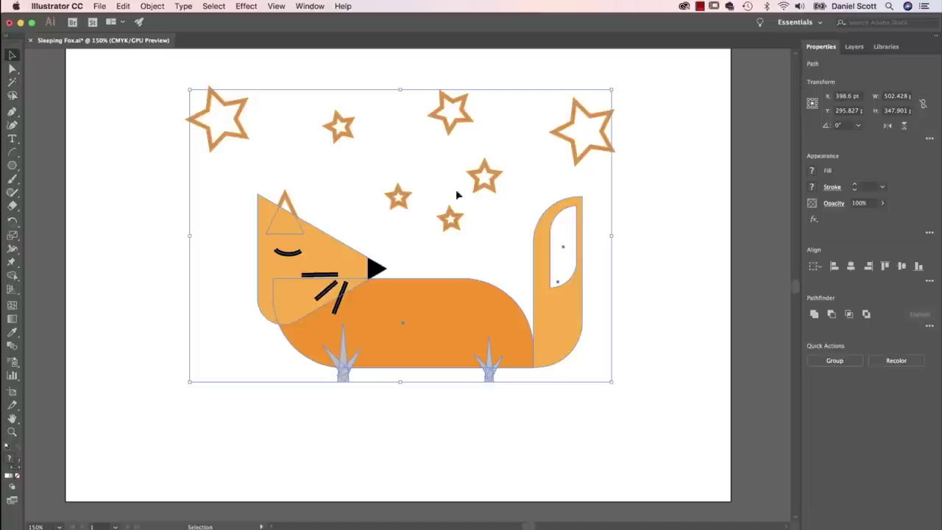
left_click_drag(611, 90, 333, 281)
left_click(373, 299)
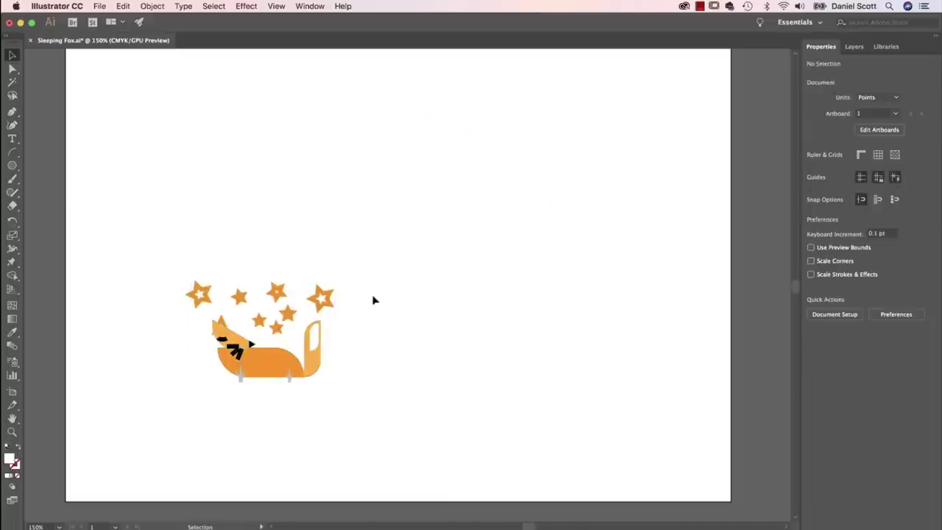
left_click(209, 298)
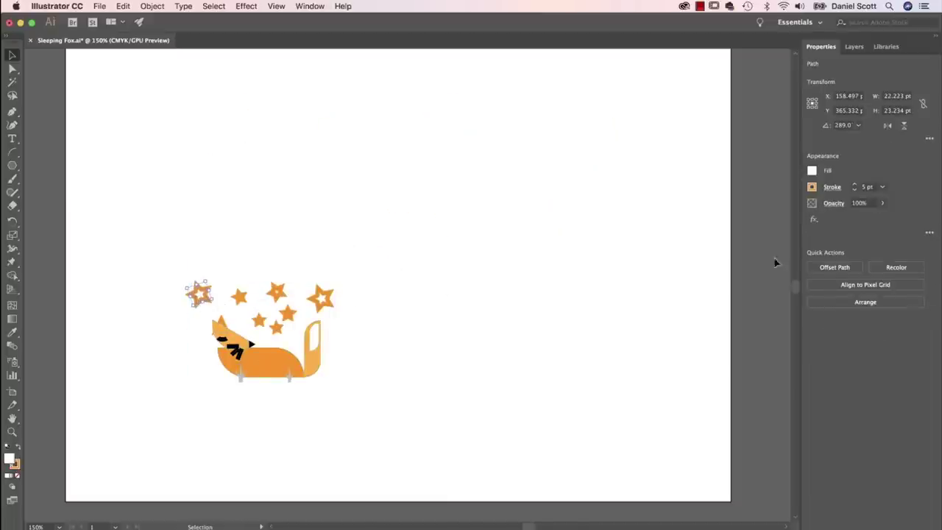
left_click(376, 429)
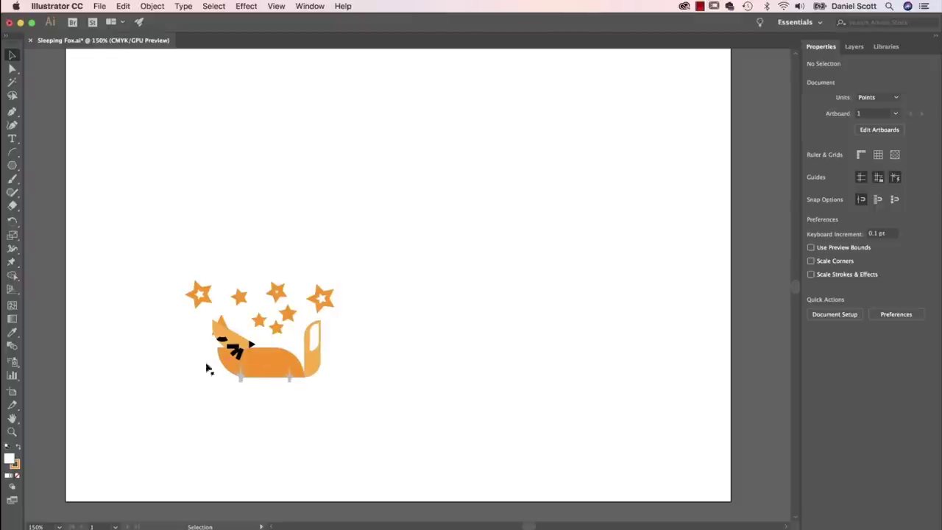
left_click(328, 303)
left_click_drag(337, 319, 331, 304)
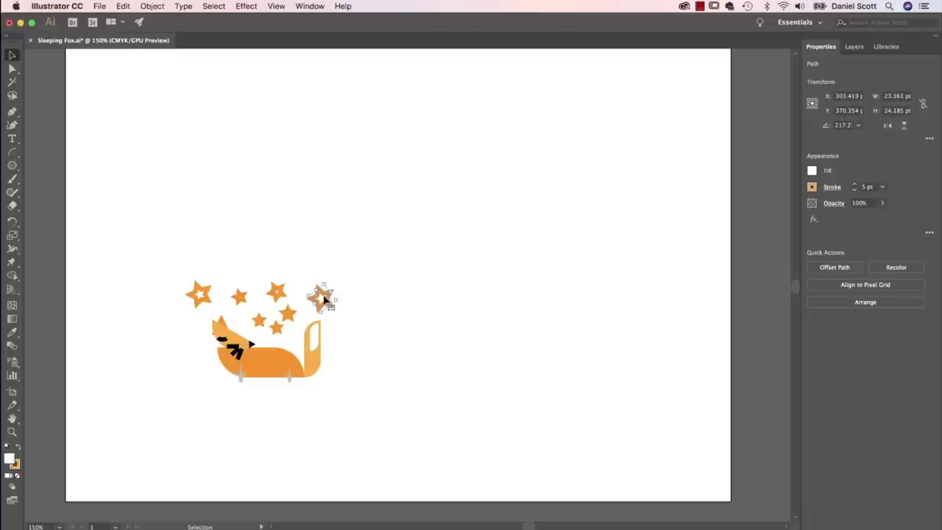
key("super+z")
key("super+z")
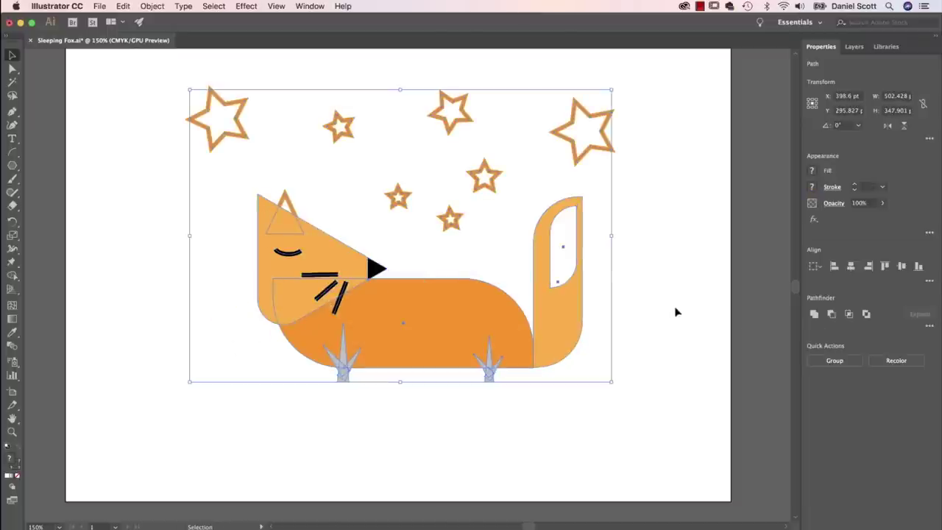
left_click(677, 313)
- Turn on Scale Strokes & Effects and test-scale the artwork again to compare the star strokes
left_click(811, 275)
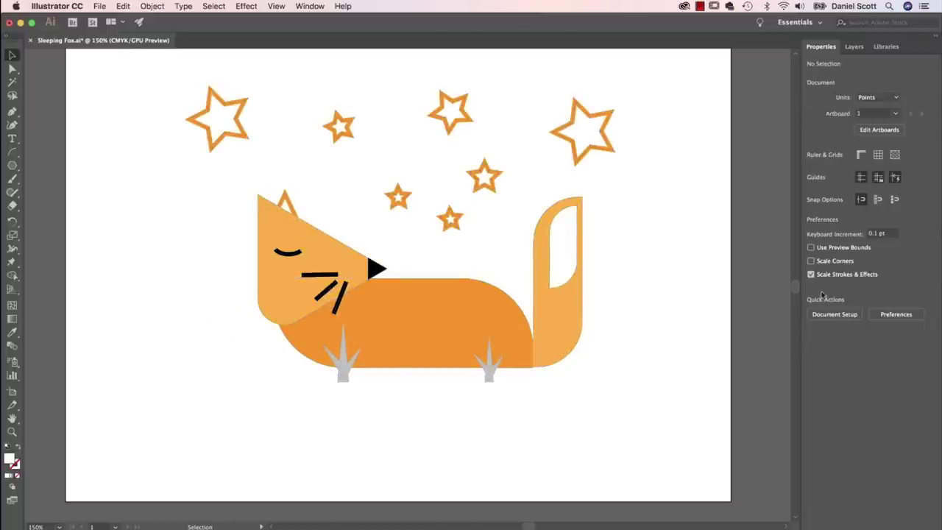
left_click_drag(668, 76, 184, 431)
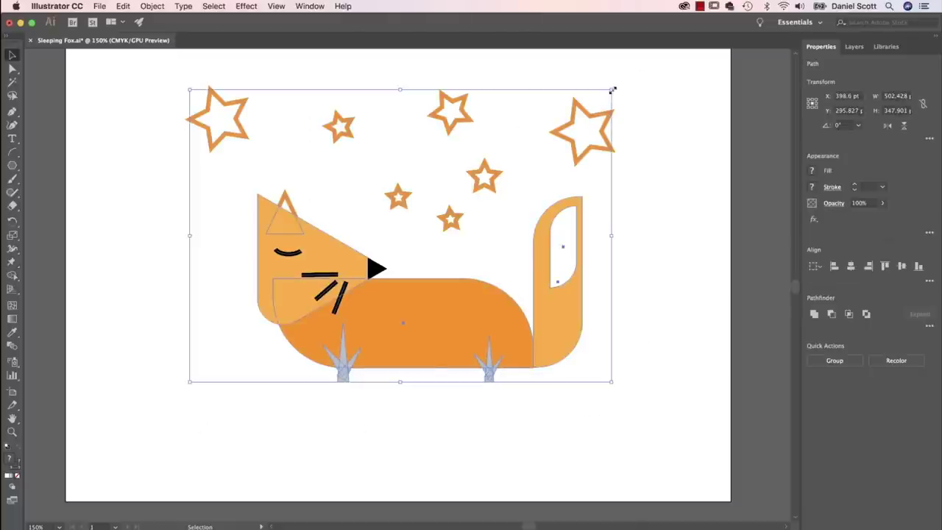
left_click_drag(613, 89, 538, 223)
left_click(536, 206)
left_click(460, 192)
left_click(670, 247)
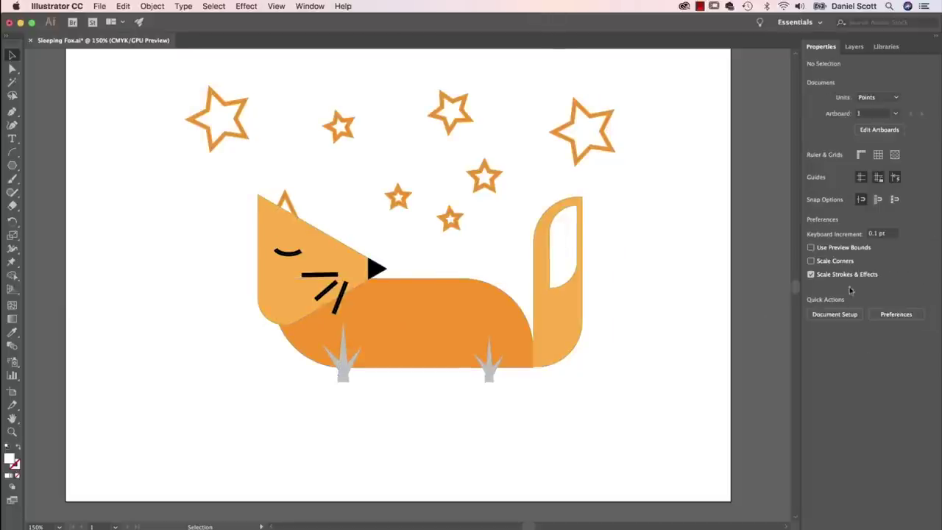
left_click(810, 274)
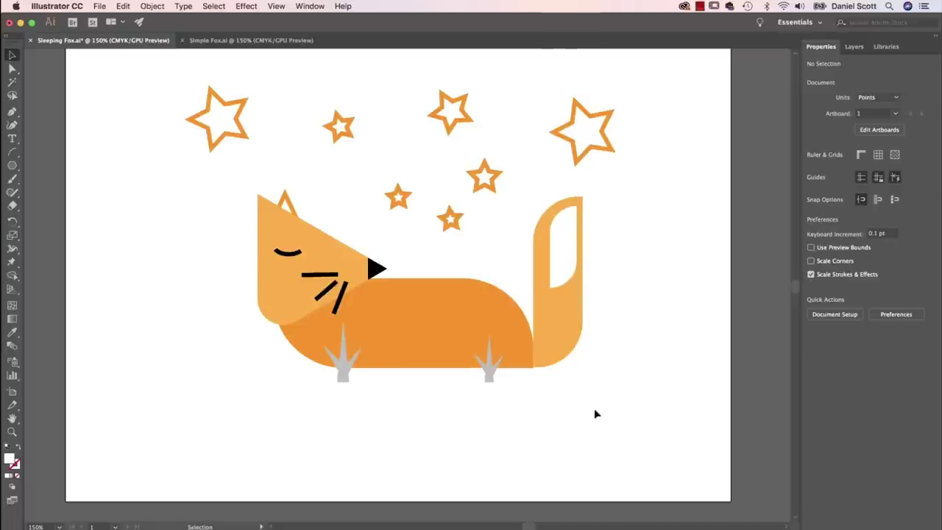
- Draw a light-grey 792 × 160.061 pt ground rectangle across the artboard bottom, up to the feet
left_click_drag(12, 164, 67, 169)
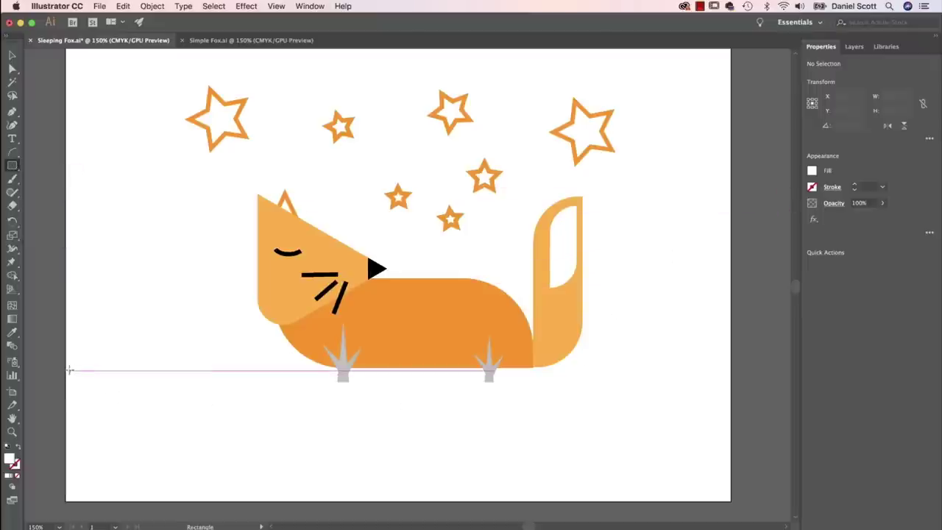
left_click_drag(68, 370, 730, 501)
left_click(14, 56)
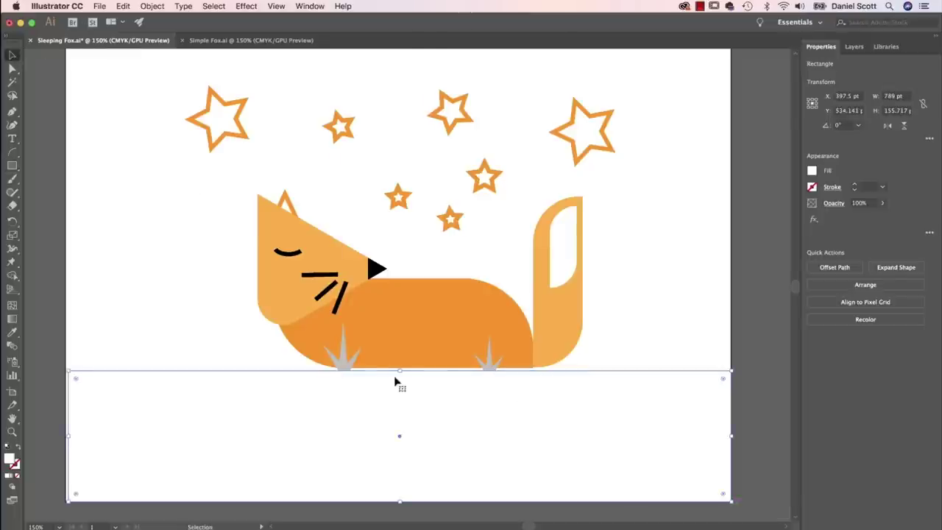
left_click_drag(399, 370, 399, 367)
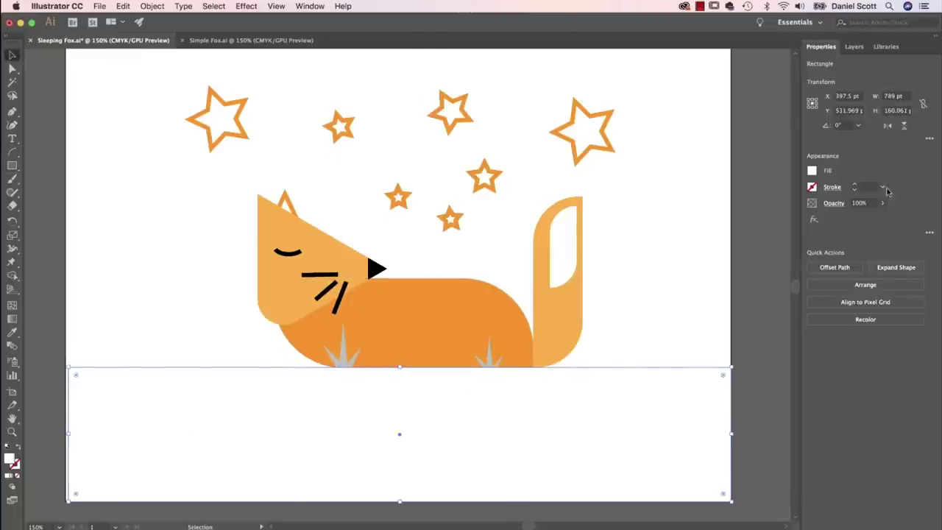
left_click(813, 171)
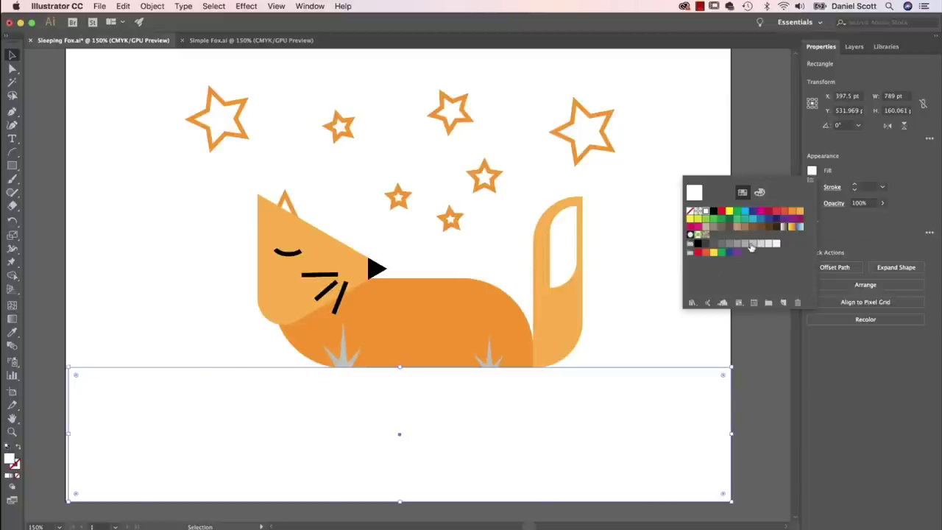
left_click(752, 244)
left_click(643, 344)
left_click(642, 347)
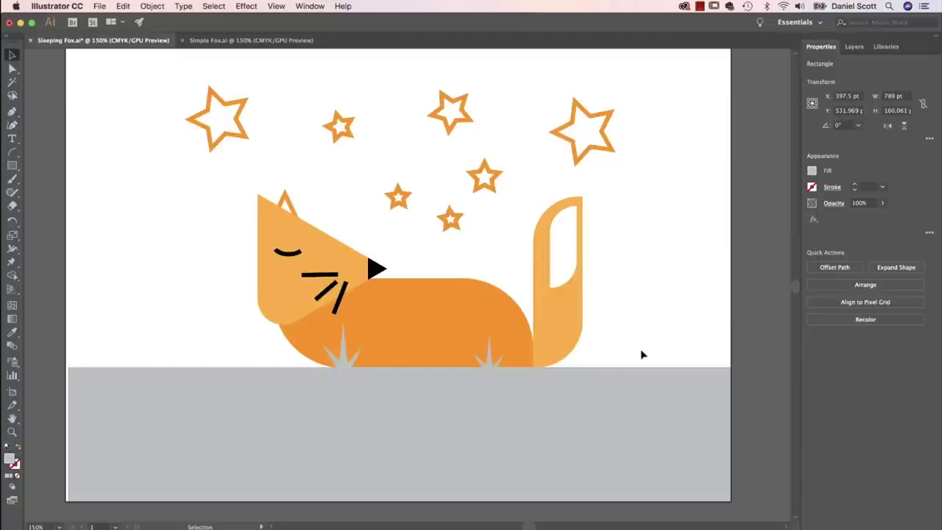
left_click(135, 382)
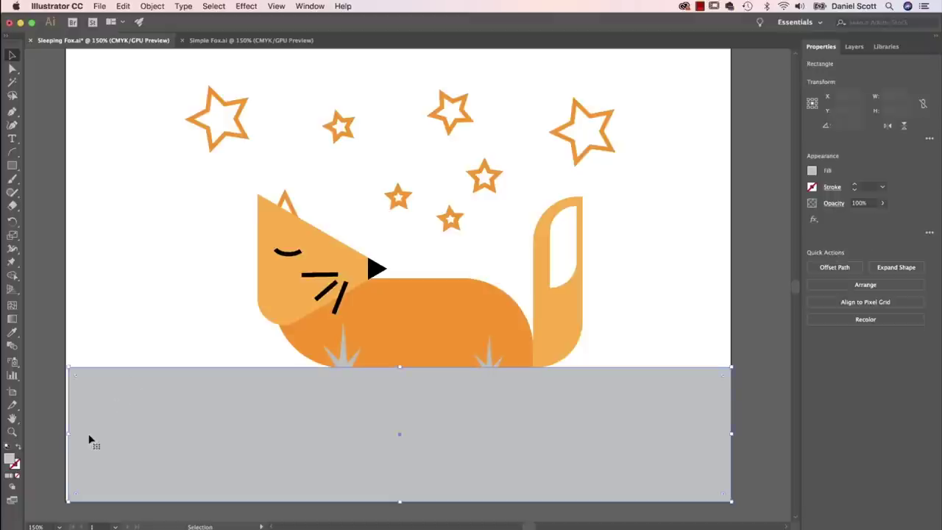
left_click_drag(69, 433, 65, 432)
- Draw a 792 × 451.939 pt dark charcoal sky rectangle above the ground and send it to the back
left_click(11, 165)
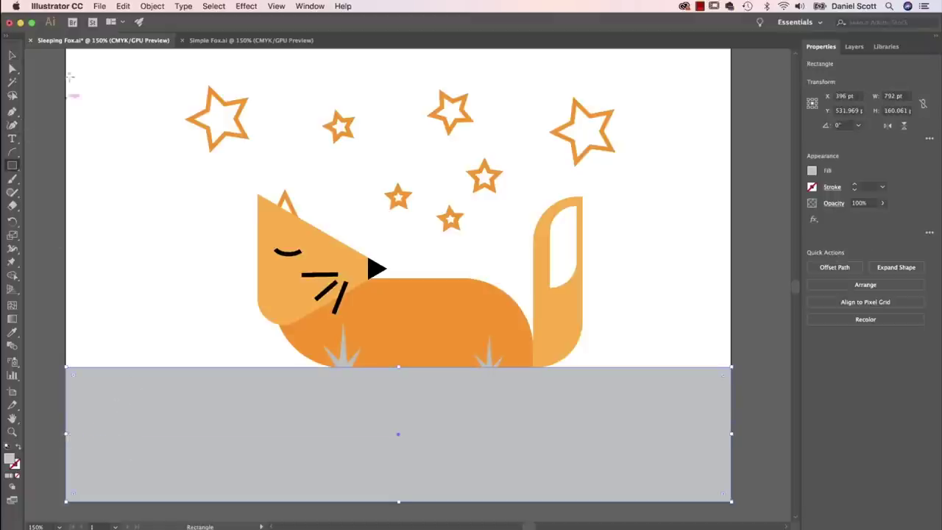
left_click_drag(287, 126, 300, 215)
left_click_drag(80, 77, 745, 456)
left_click(813, 171)
left_click(736, 244)
left_click(727, 244)
left_click(719, 244)
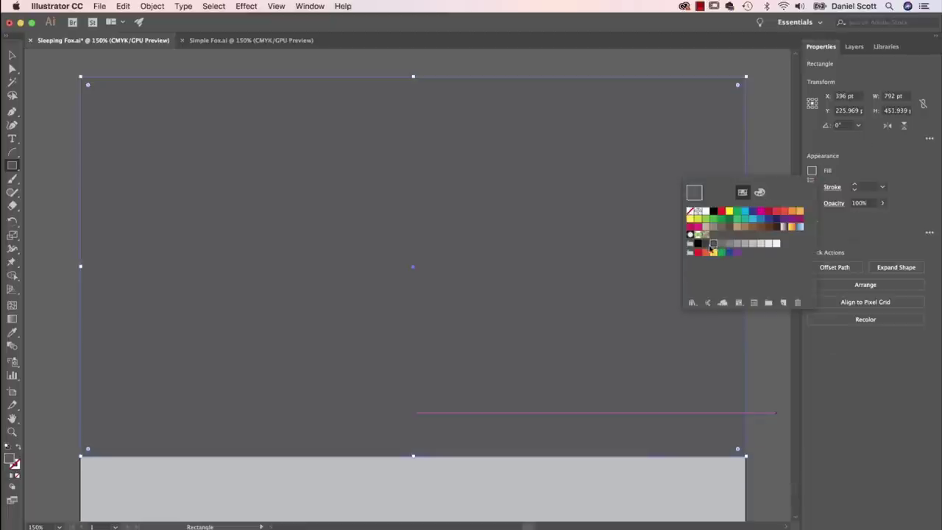
left_click(705, 244)
key("Escape")
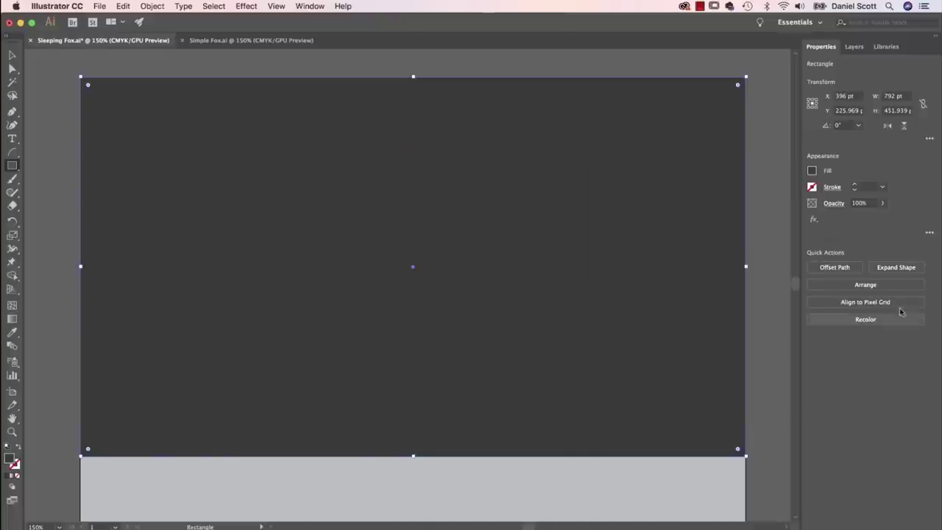
left_click(851, 285)
left_click(843, 327)
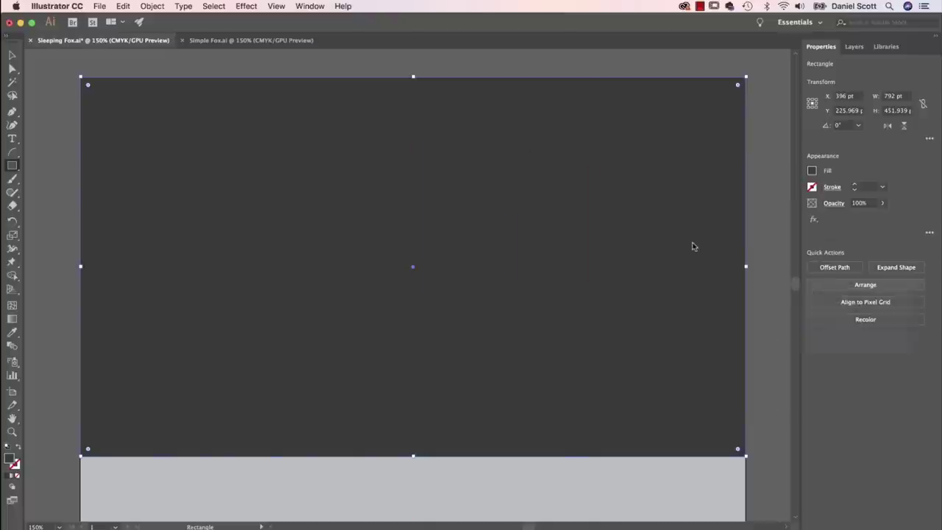
- Select all the stars in the sky with the Selection tool
key("v")
left_click(250, 203)
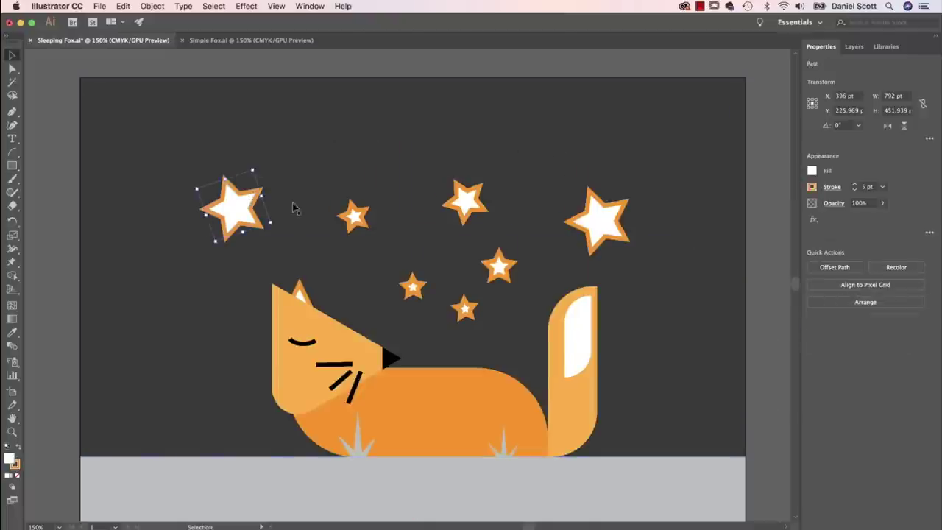
left_click(355, 215, "shift")
left_click(465, 201, "shift")
left_click(498, 264, "shift")
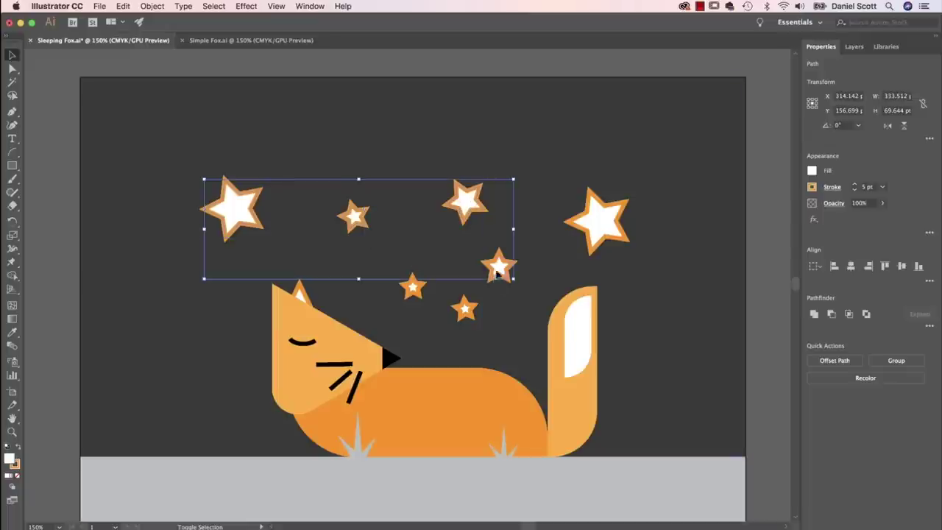
left_click(463, 308, "shift")
left_click(421, 292, "shift")
left_click(608, 217, "shift")
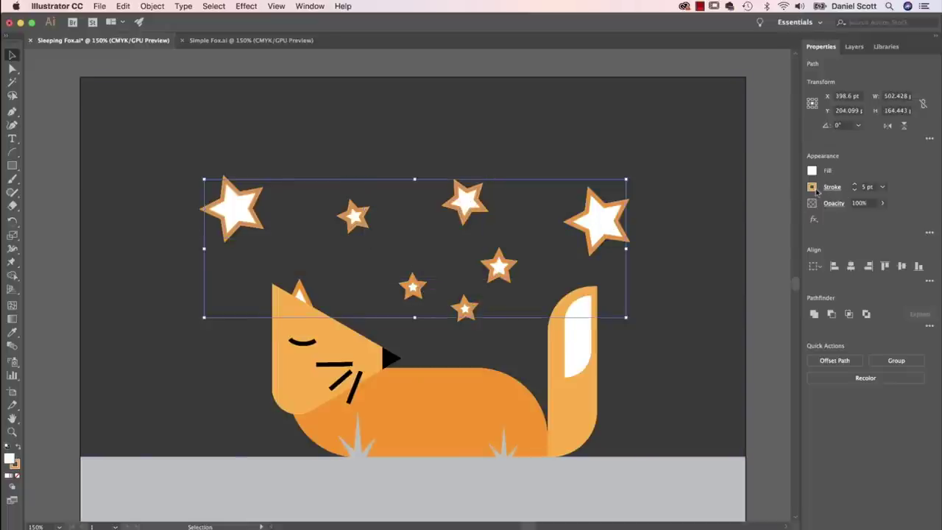
- Set the stars' stroke to None and fill to light grey, then deselect
left_click(812, 188)
left_click(690, 228)
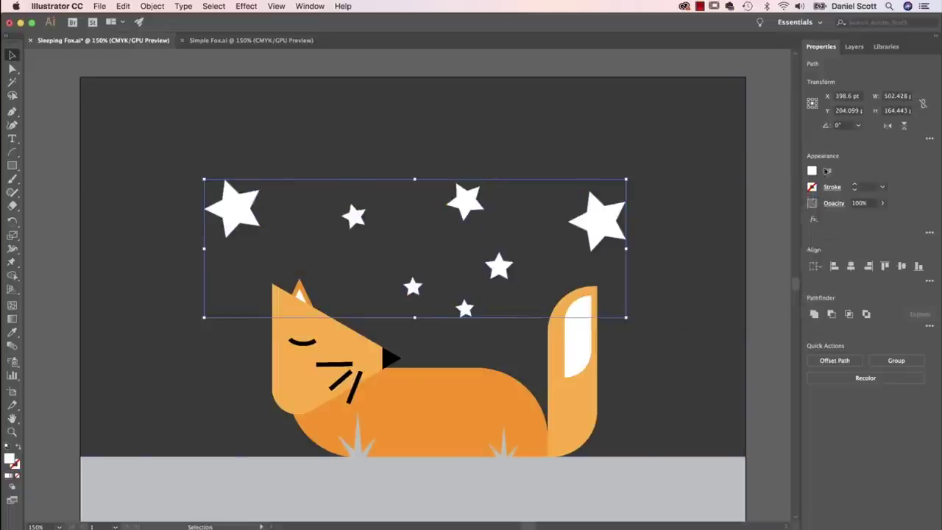
left_click(812, 170)
left_click(745, 244)
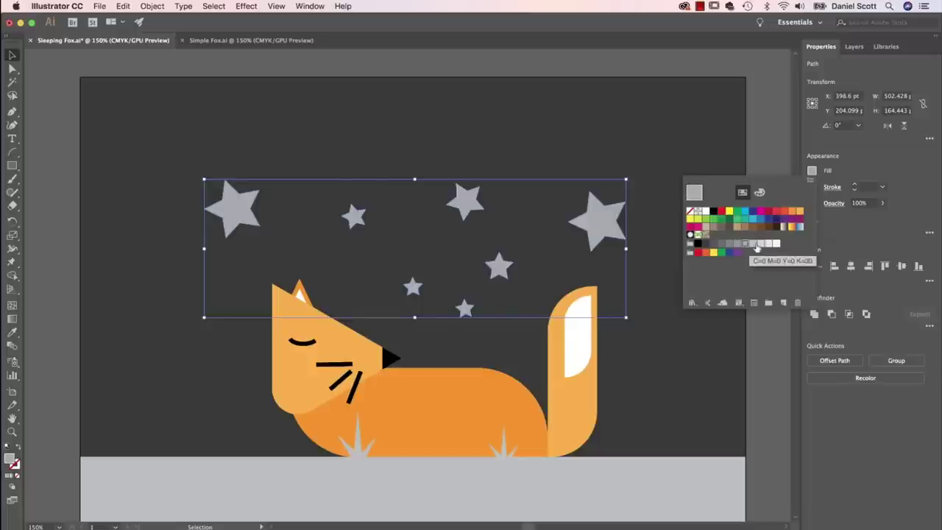
left_click(756, 244)
left_click(763, 136)
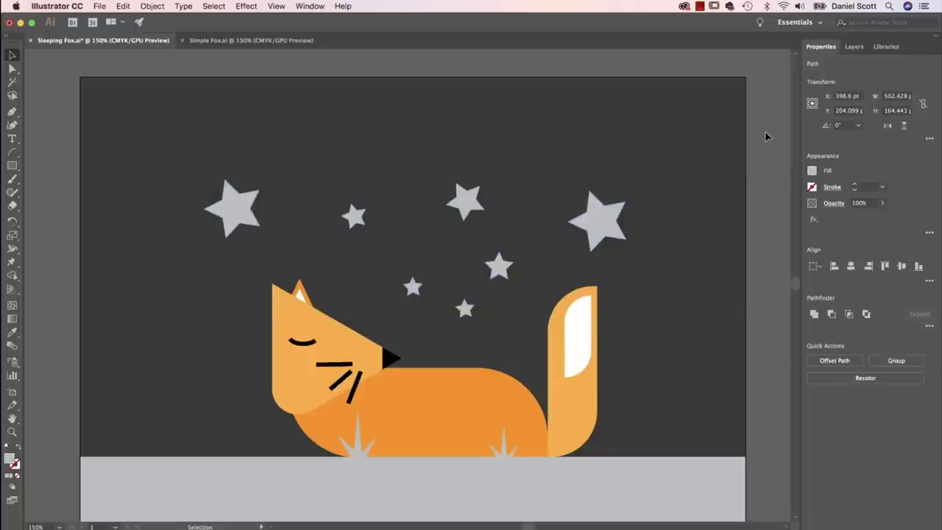
- Scroll down the right-hand panel area toward the layer list
scroll(672, 218, "down", 5)
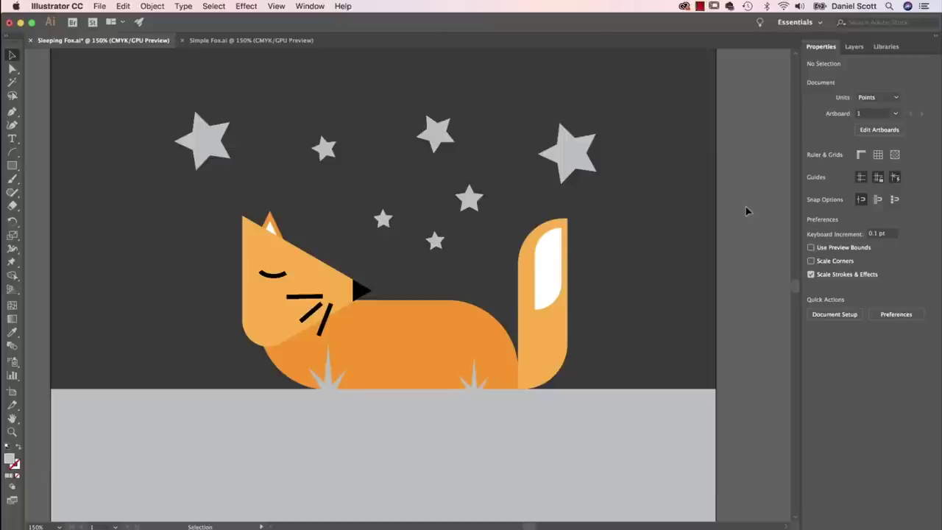
- Hide the artwork layer, show the sketch template, and preview Rough Drawing.jpg in Quick Look
left_click(853, 47)
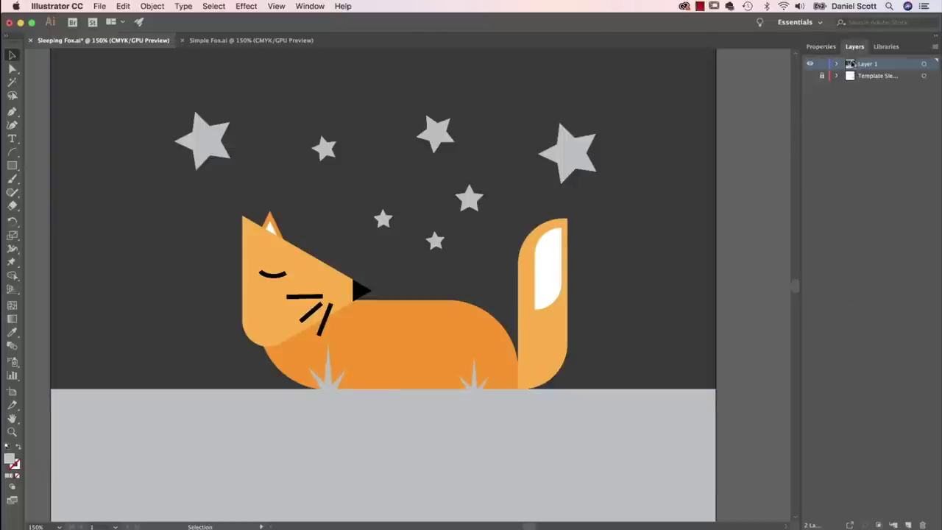
left_click(809, 64)
left_click(809, 76)
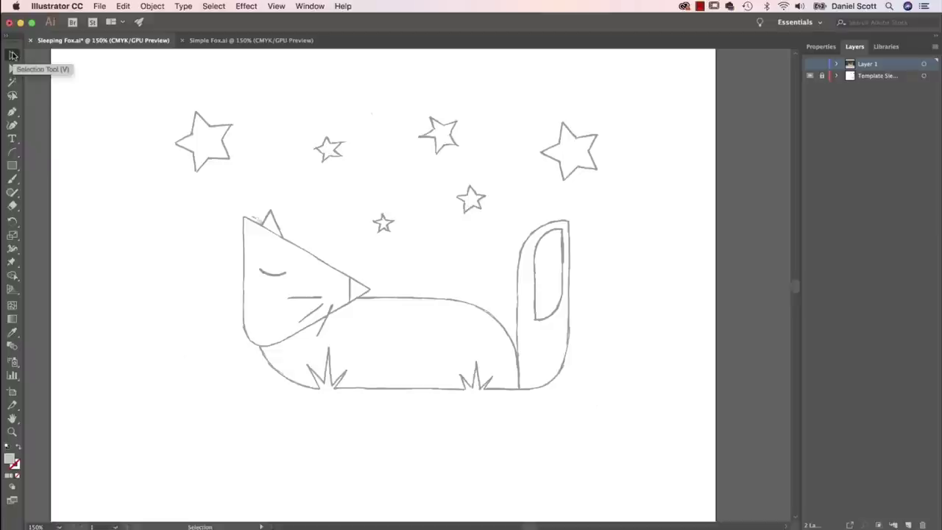
key("space")
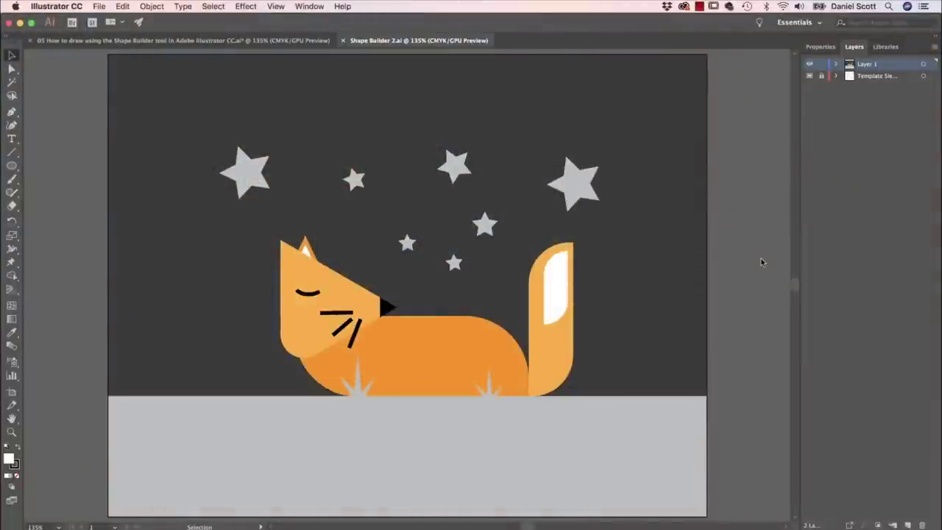
- Switch to the other fox document, then open Shape Builder.ai from Exercise Files
key("ctrl+Tab")
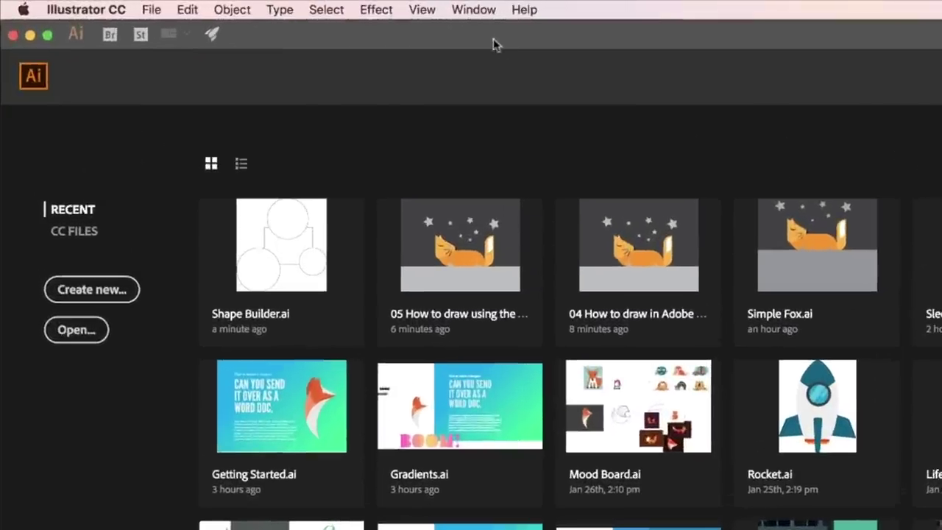
left_click(99, 6)
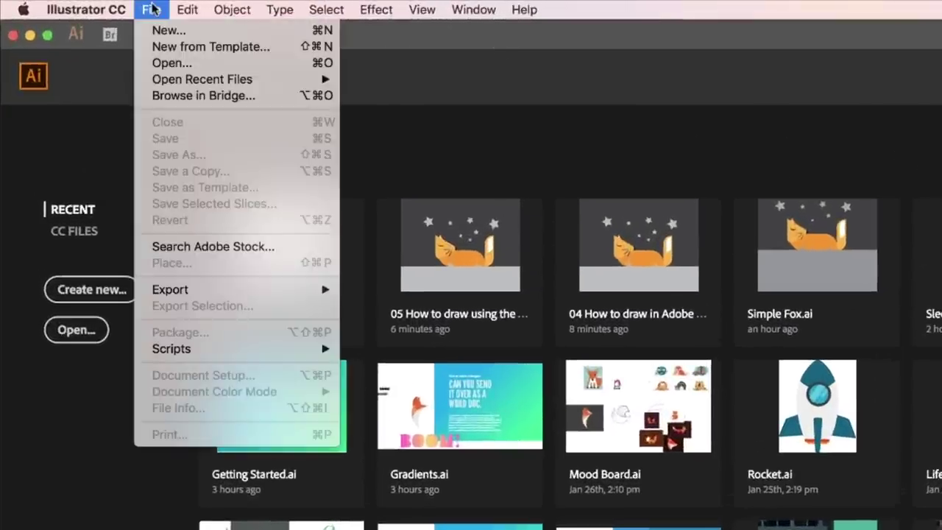
left_click(161, 62)
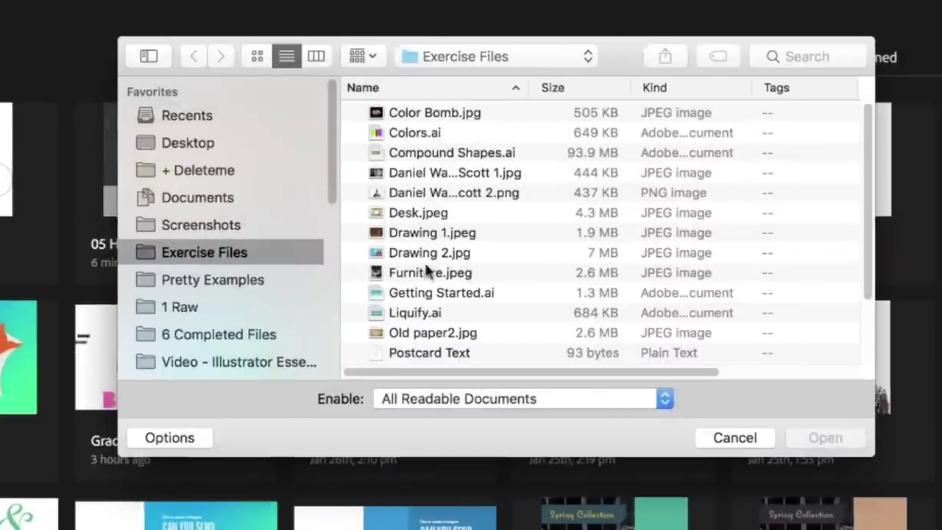
scroll(427, 271, "down", 3)
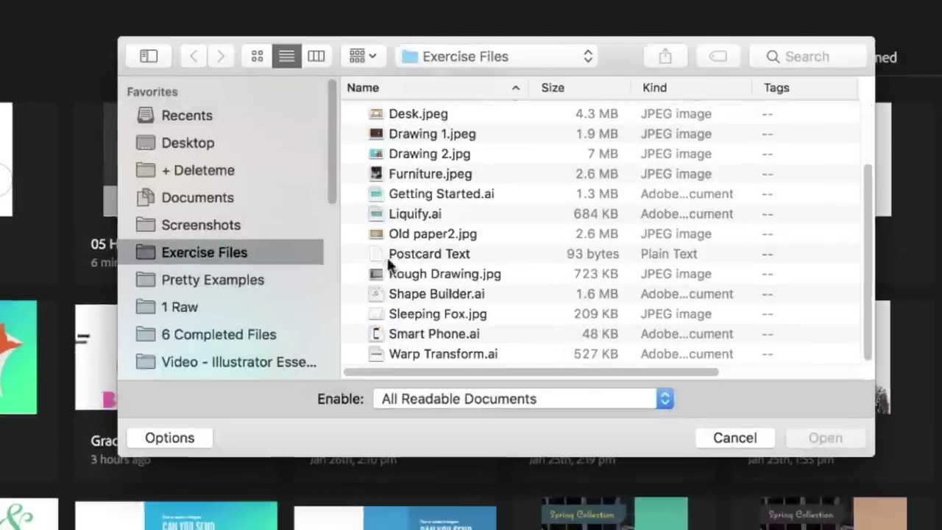
left_click(425, 298)
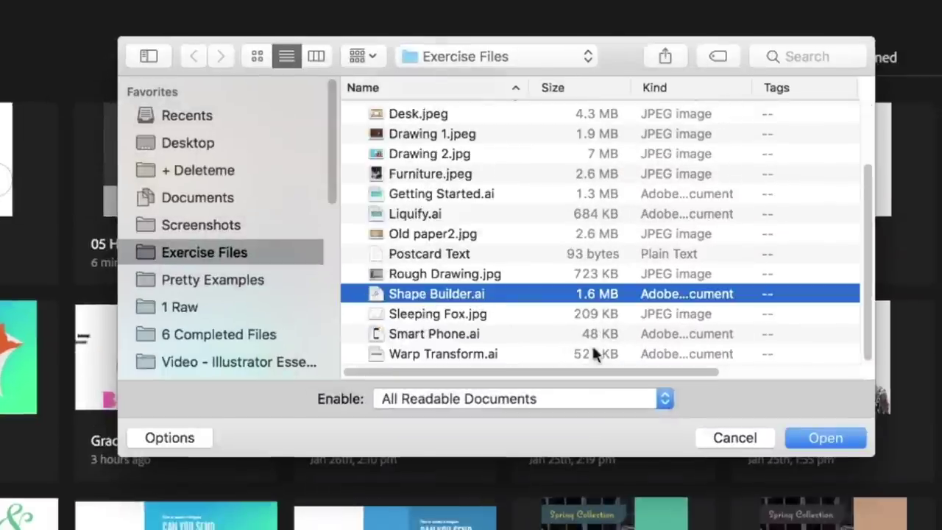
left_click(815, 437)
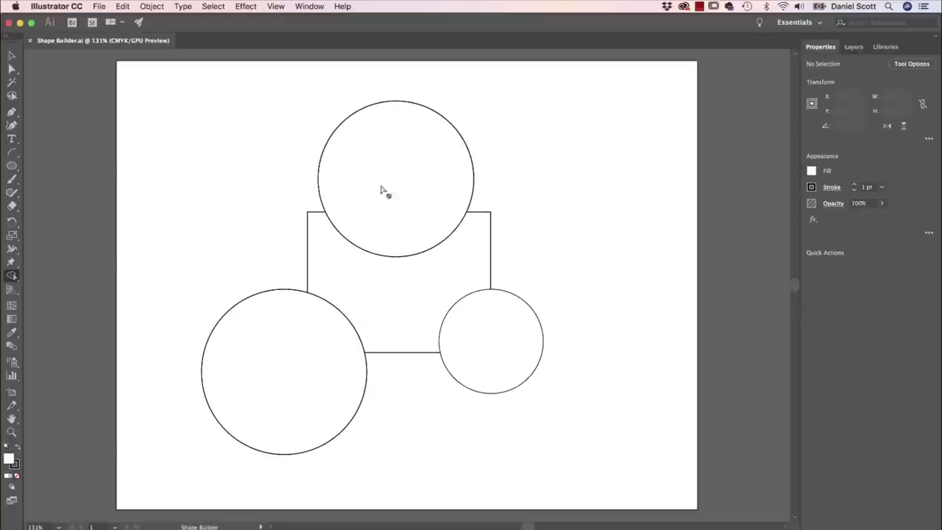
- Drag the three circles away and back to show how they overlap the rectangle
key("v")
left_click_drag(425, 219, 550, 179)
left_click_drag(508, 348, 581, 385)
left_click_drag(311, 378, 240, 407)
left_click_drag(290, 383, 362, 353)
left_click_drag(518, 368, 445, 331)
left_click_drag(508, 209, 383, 250)
left_click(578, 282)
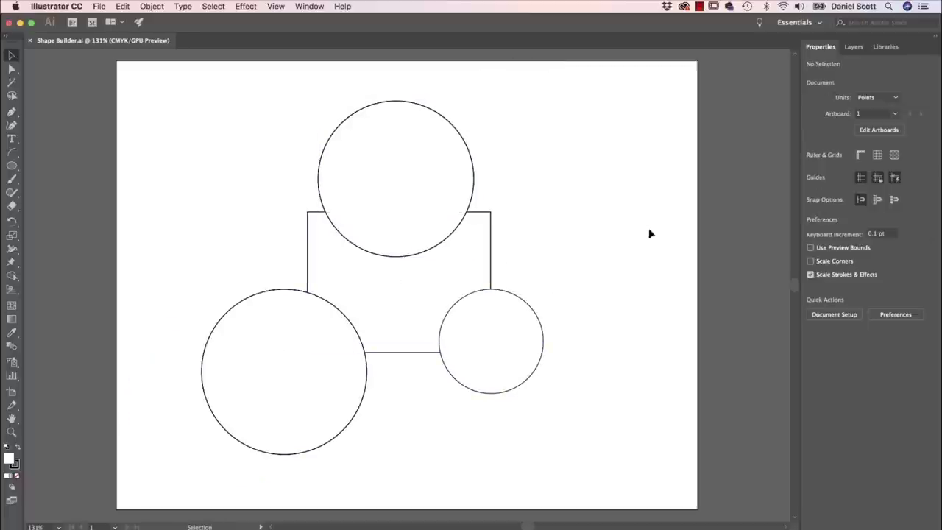
left_click(425, 173)
left_click(429, 284)
left_click(544, 225)
- With all four shapes selected, merge the top circle into the rectangle and erase the large circle
left_click_drag(140, 73, 594, 466)
left_click(28, 266)
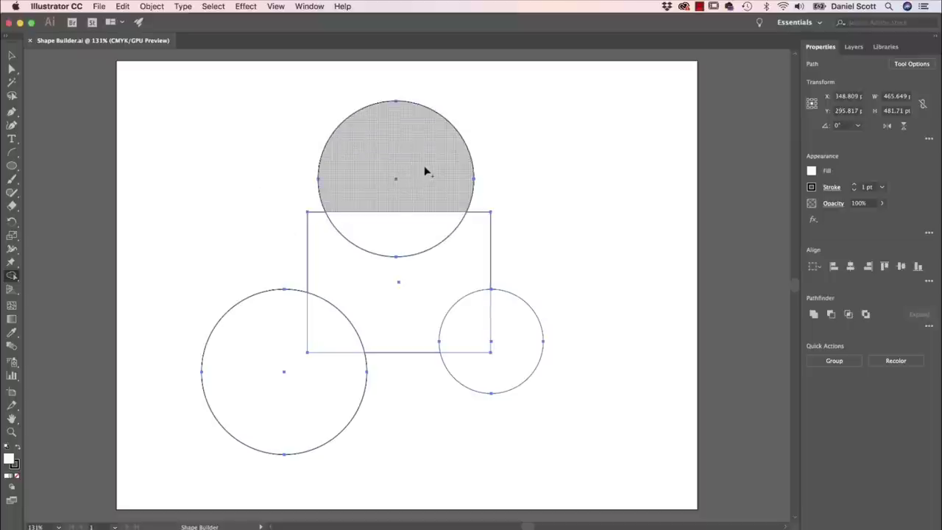
left_click_drag(425, 171, 422, 267)
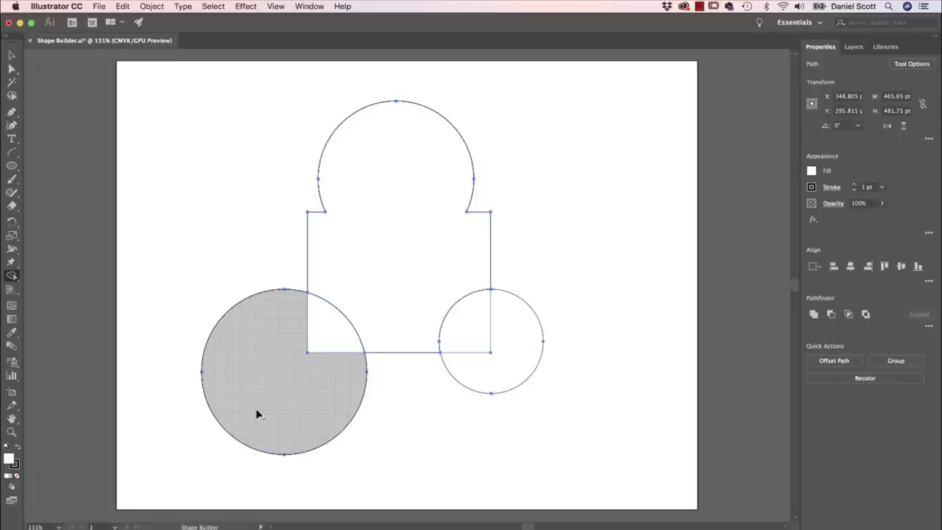
left_click_drag(299, 374, 321, 341)
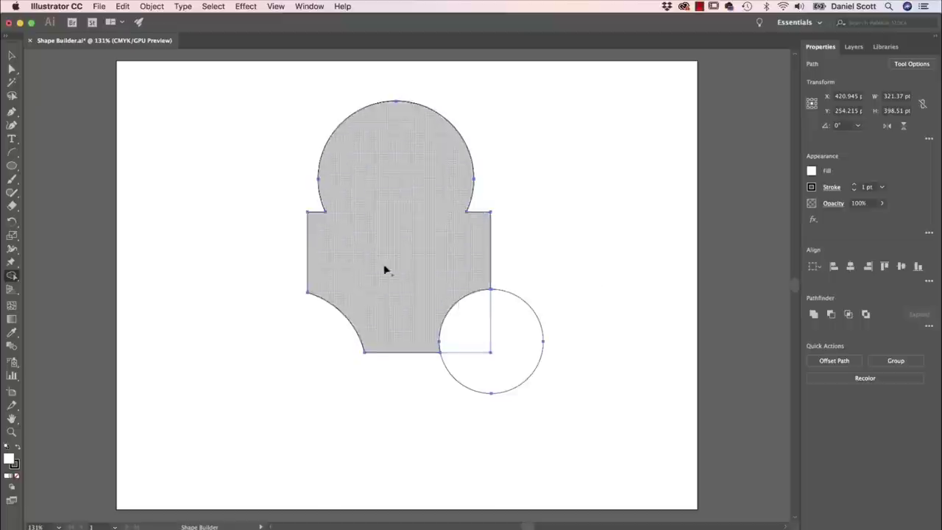
- Make the small circle's overlap a red-orange piece and the rest of it dark blue
left_click(811, 171)
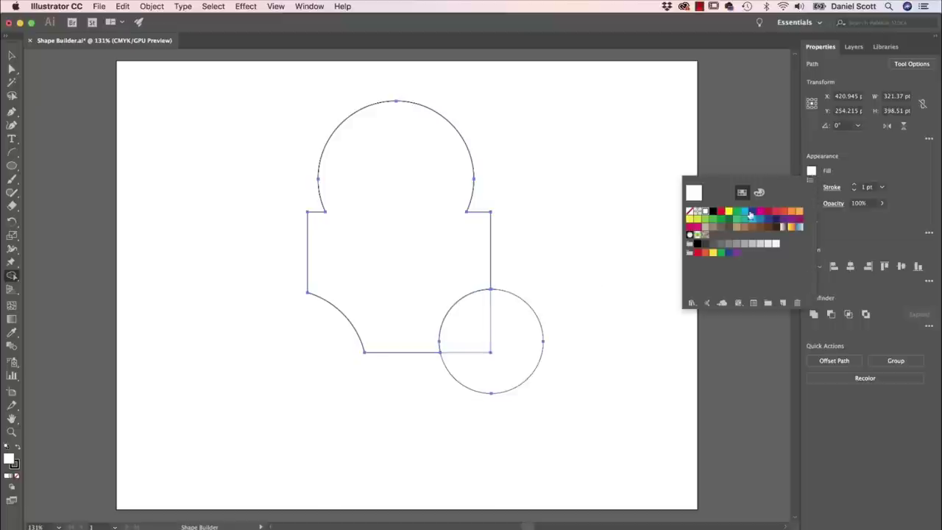
left_click(782, 213)
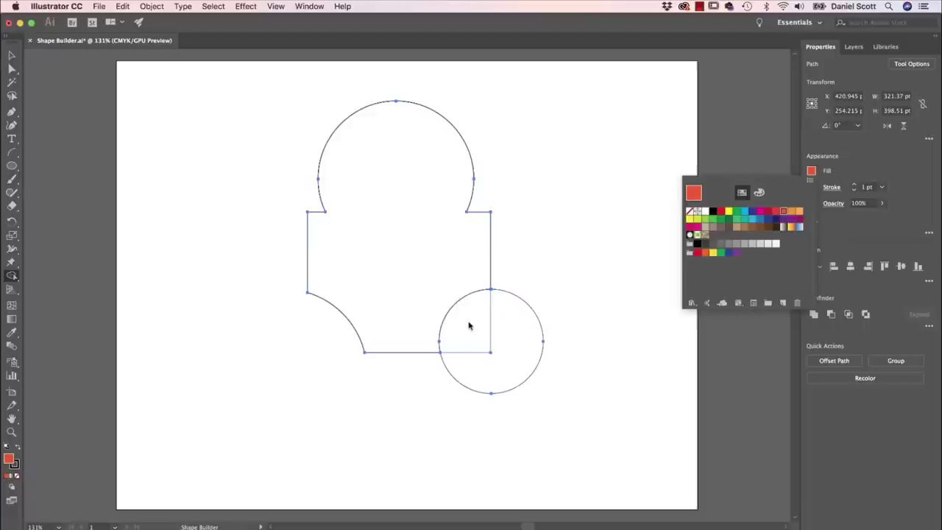
left_click(579, 287)
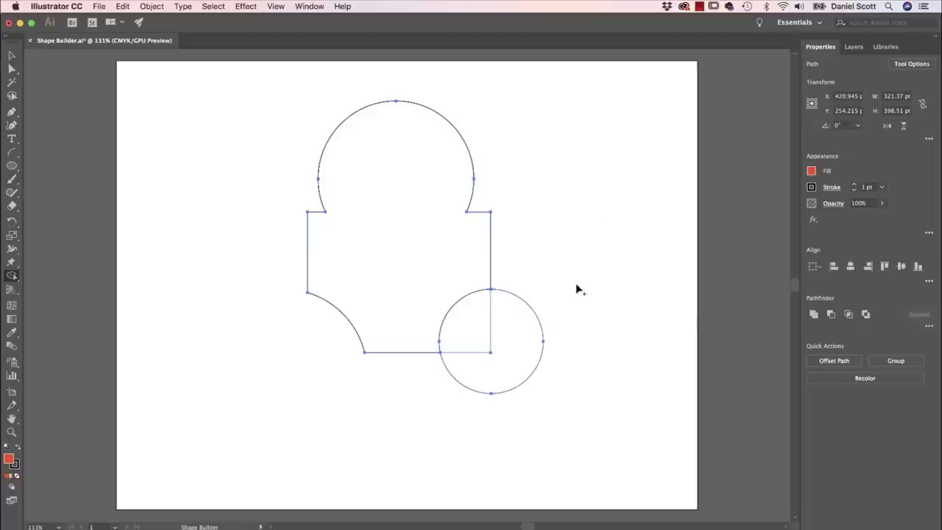
left_click(473, 322)
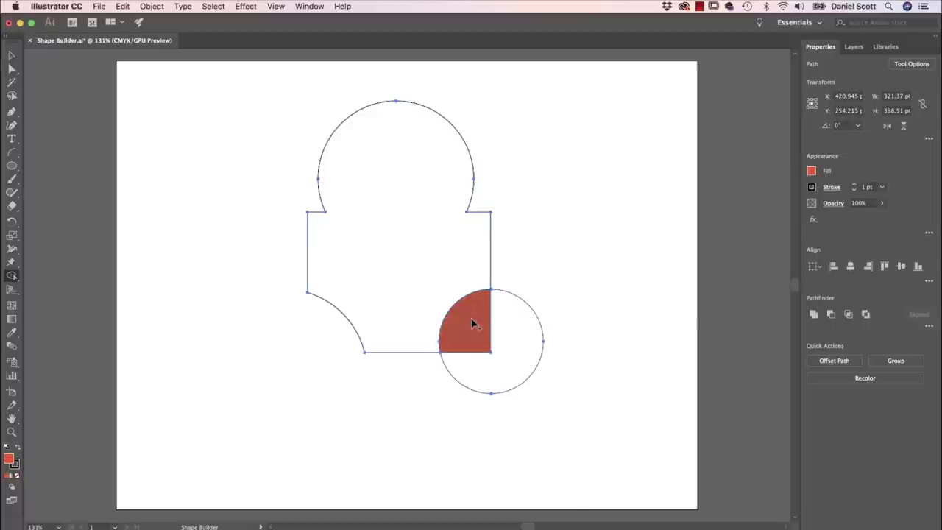
left_click(811, 172)
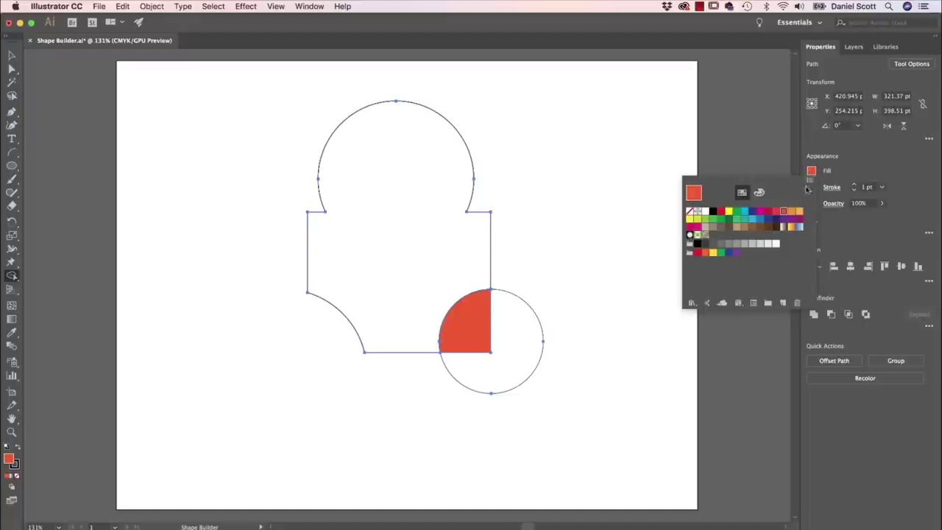
left_click(752, 217)
left_click(601, 176)
left_click(525, 348)
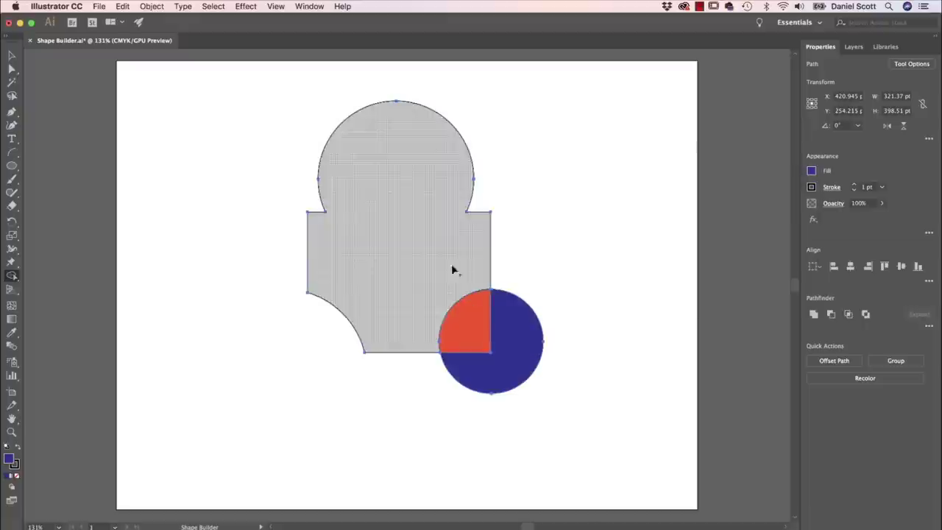
- Move the blue circle piece and the red-orange quarter down and right, clear of the rectangle
left_click(12, 55)
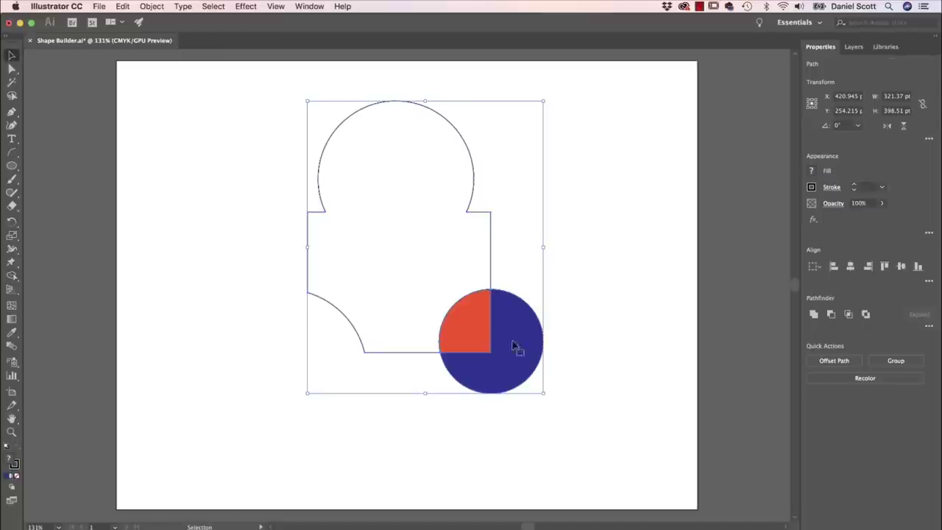
left_click(593, 327)
left_click_drag(527, 339, 630, 385)
left_click_drag(474, 319, 514, 364)
left_click(584, 273)
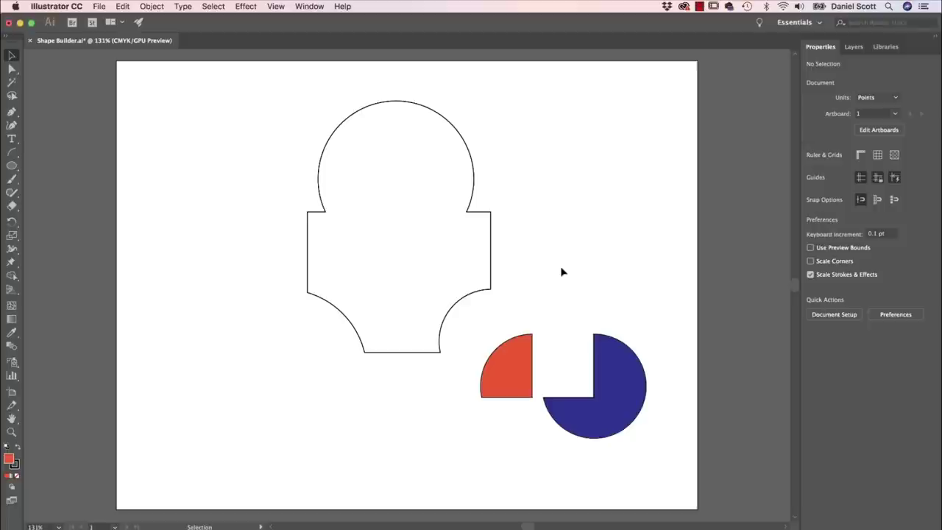
- Close Shape Builder.ai without saving and reopen Shape Builder 2.ai from Exercise Files
left_click(30, 41)
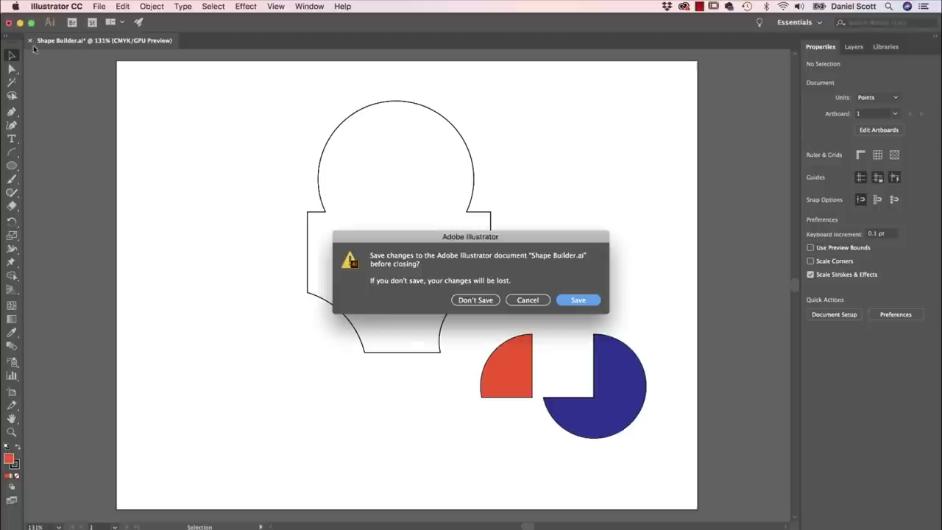
left_click(476, 300)
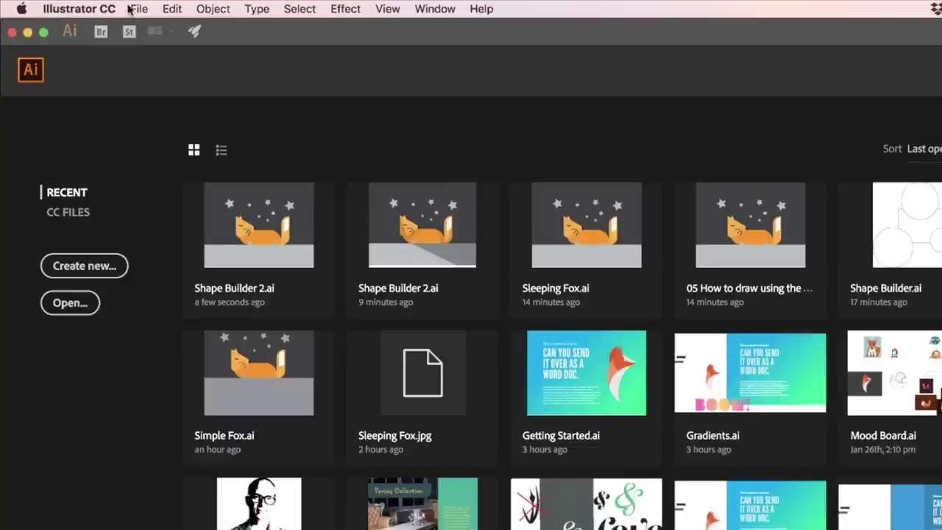
left_click(98, 6)
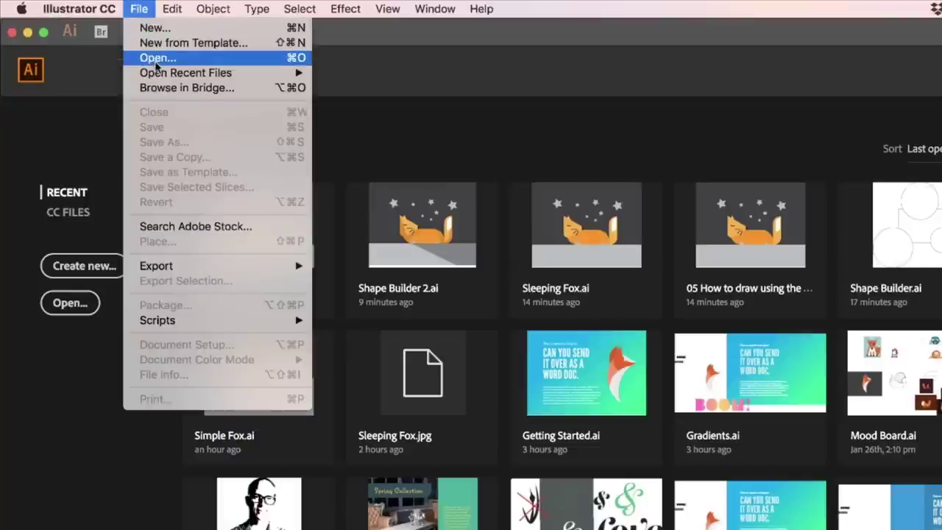
left_click(155, 59)
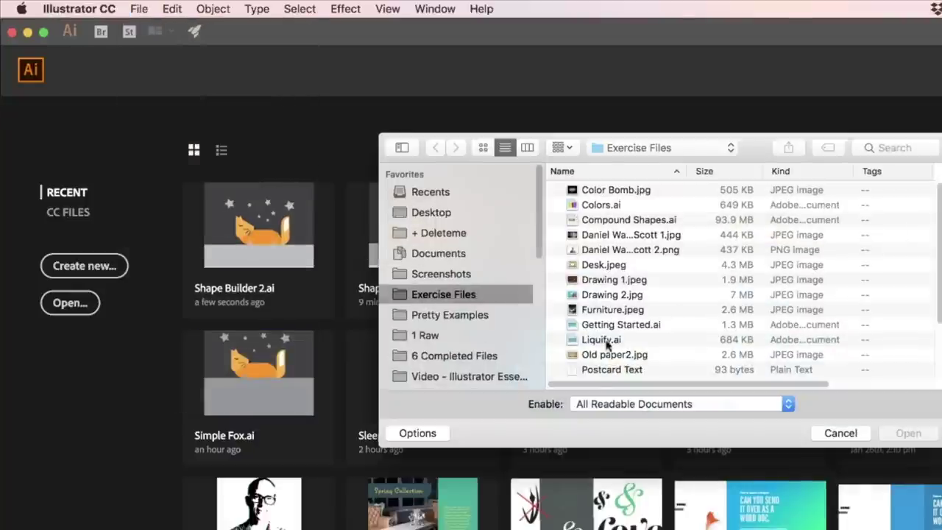
scroll(599, 329, "down", 3)
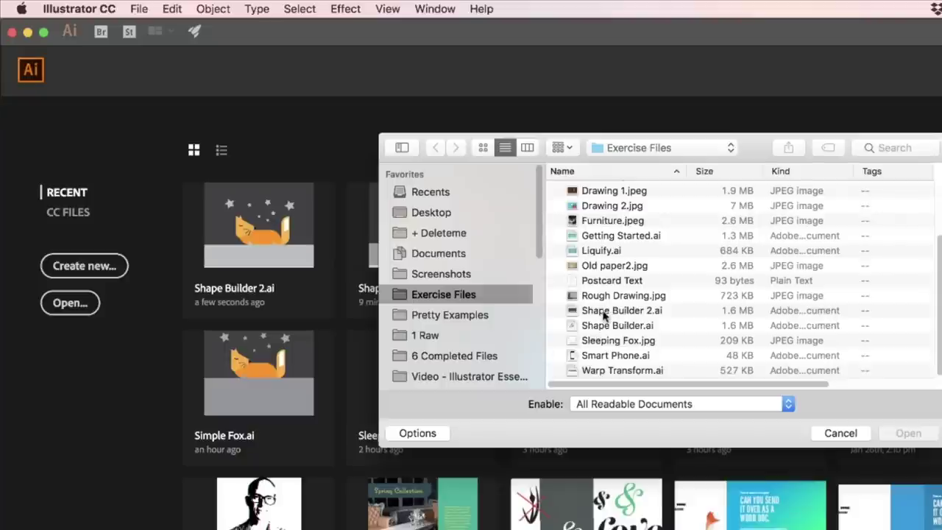
left_click(609, 315)
key("Return")
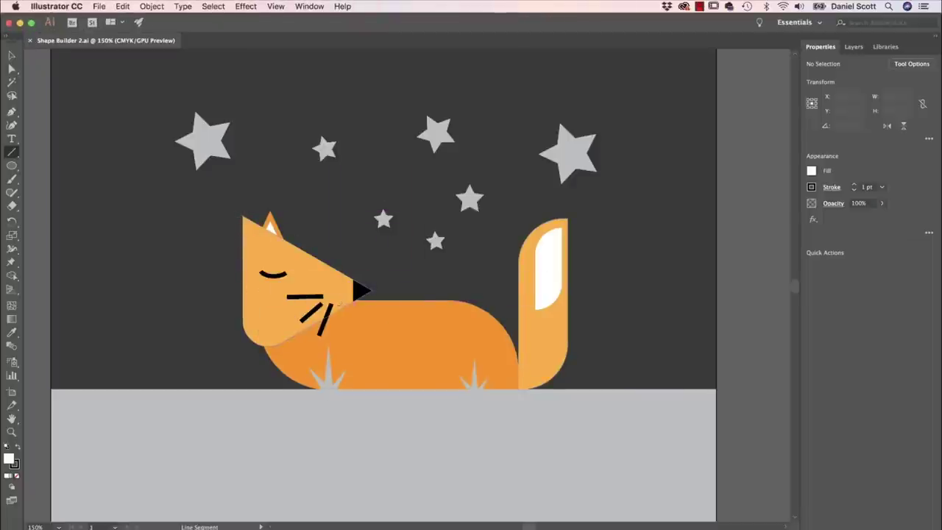
- Move the dark background rectangle off the artboard and hide the template sketch layer
left_click(12, 56)
left_click(126, 234)
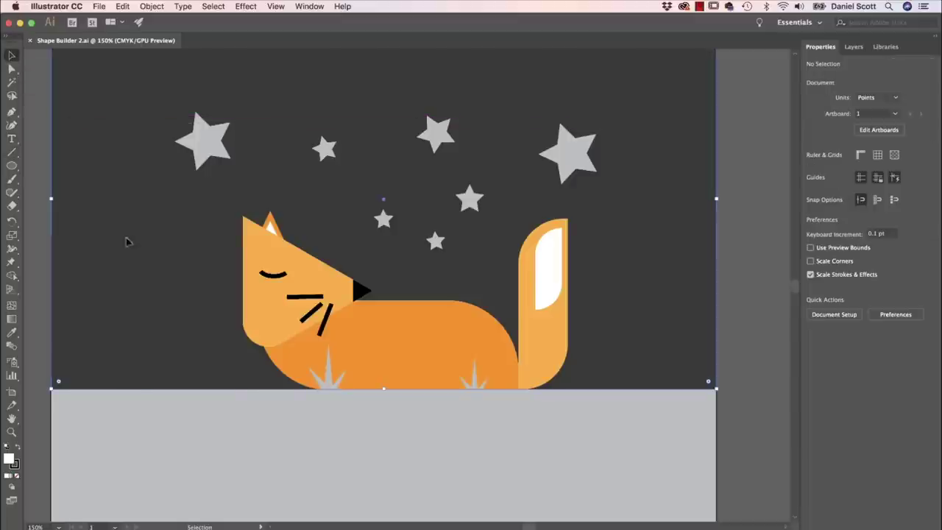
left_click_drag(110, 256, 780, 263)
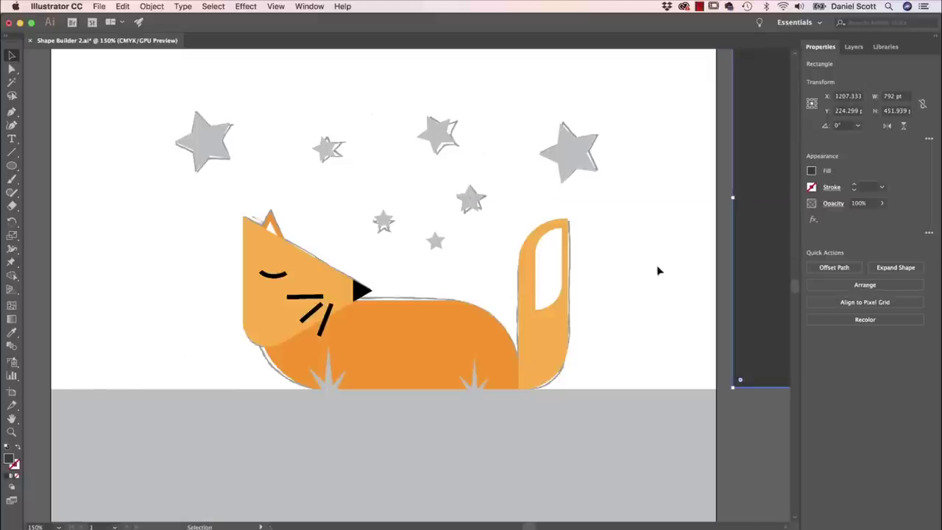
left_click(853, 46)
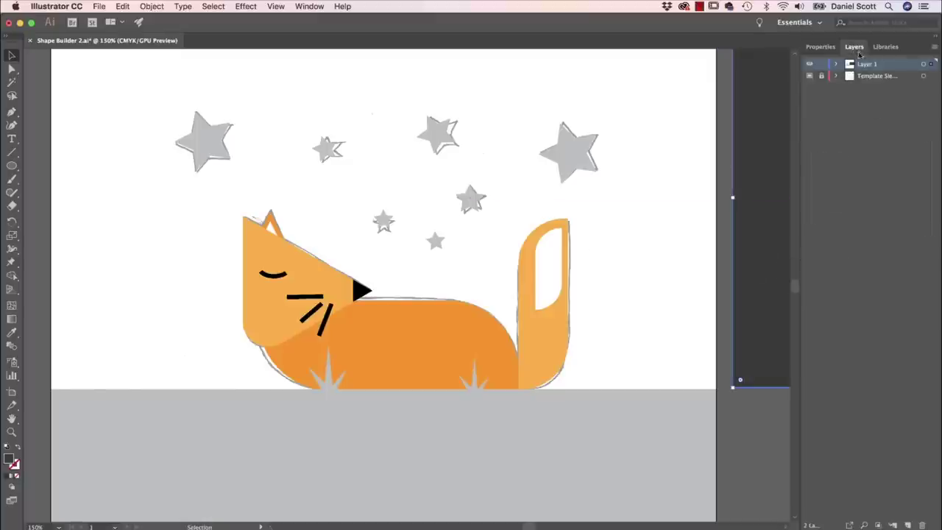
left_click(809, 77)
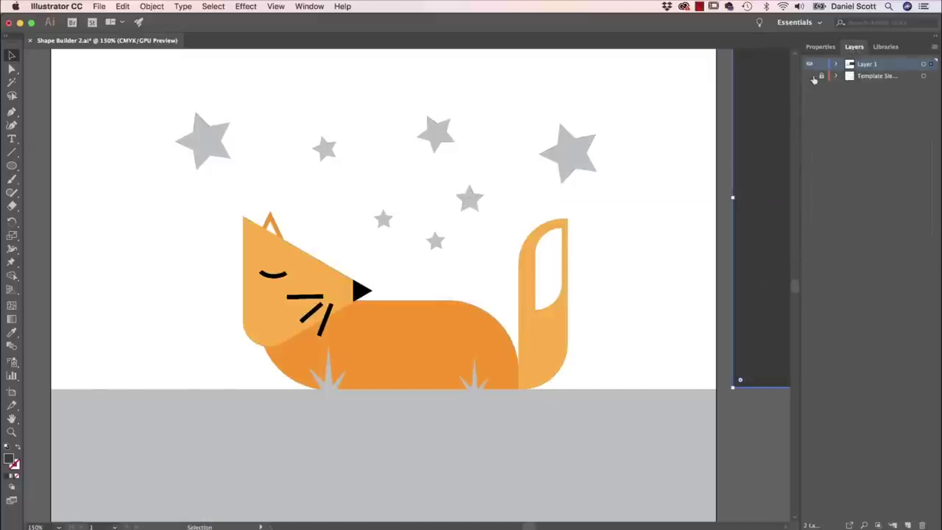
left_click(684, 320)
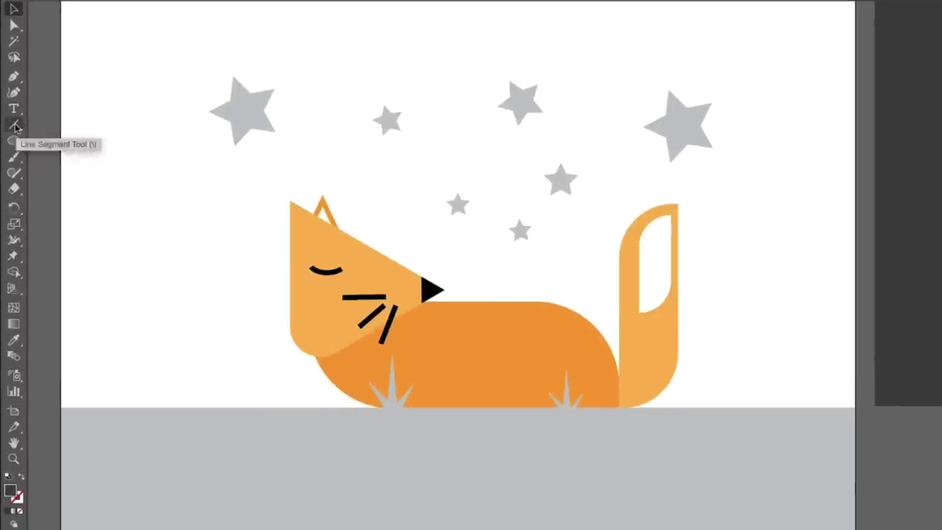
- Draw a diagonal line across the fox's head and select it together with the head
left_click(11, 152)
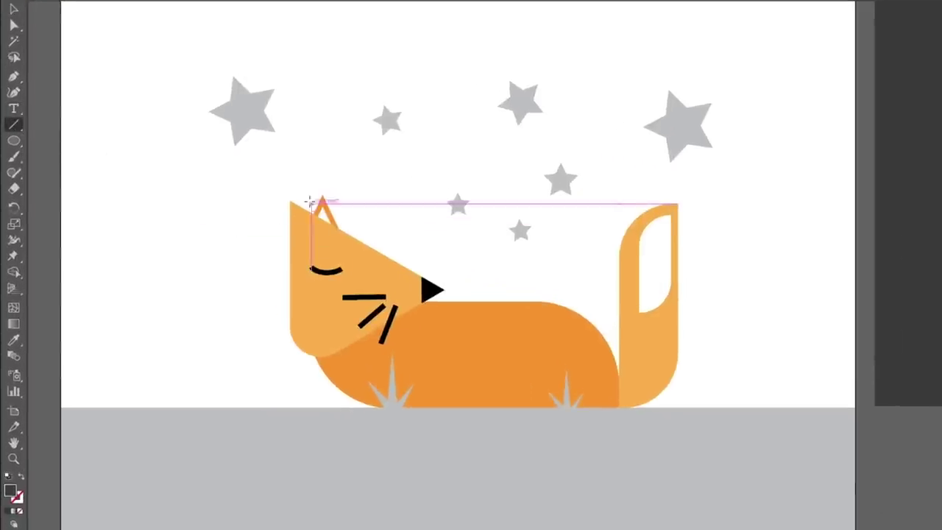
left_click_drag(290, 199, 353, 377)
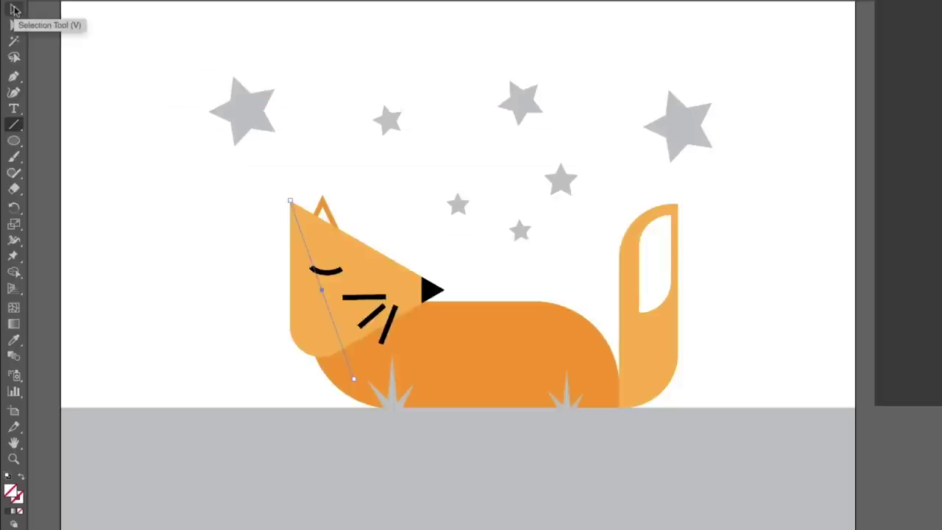
left_click(15, 9)
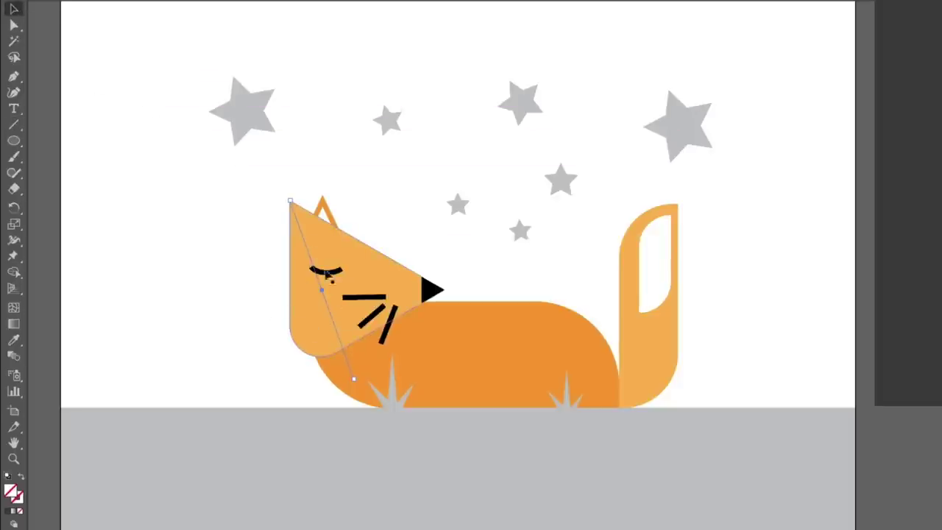
left_click(306, 332, "shift")
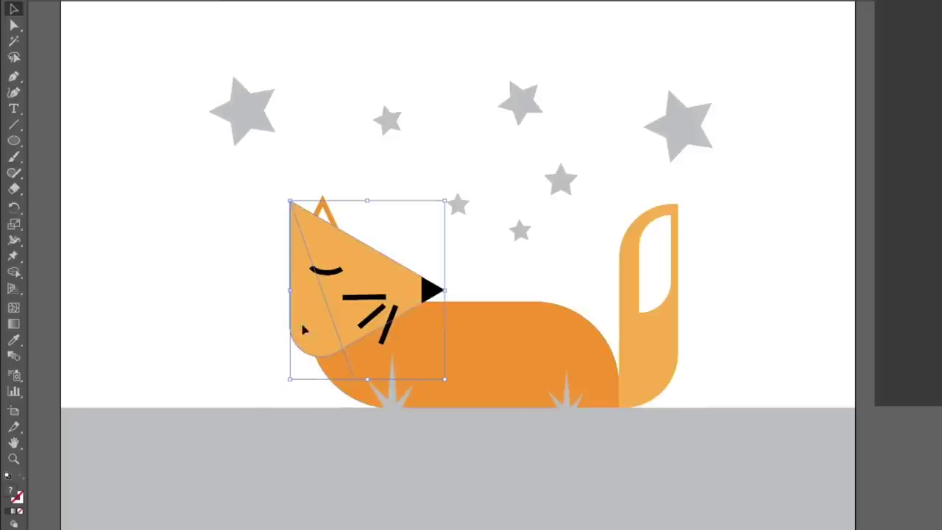
left_click_drag(324, 336, 78, 261)
key("super+z")
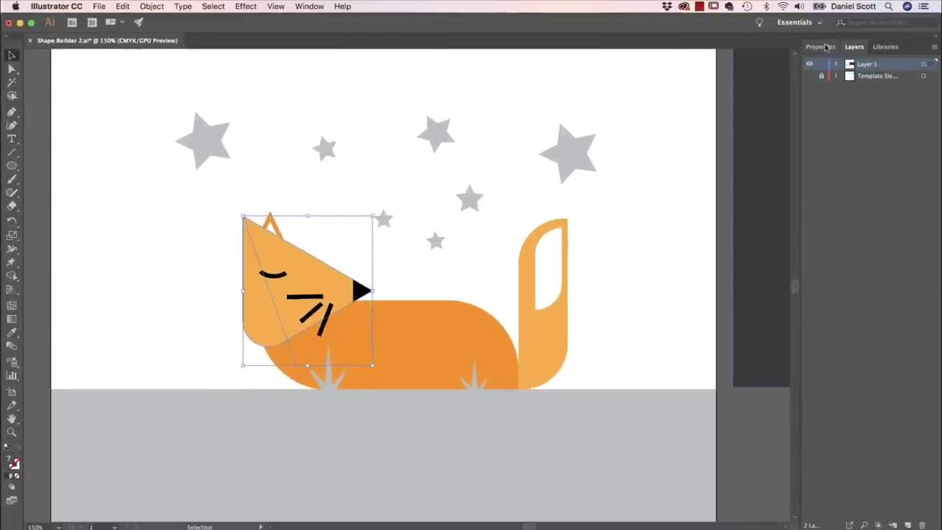
left_click(826, 47)
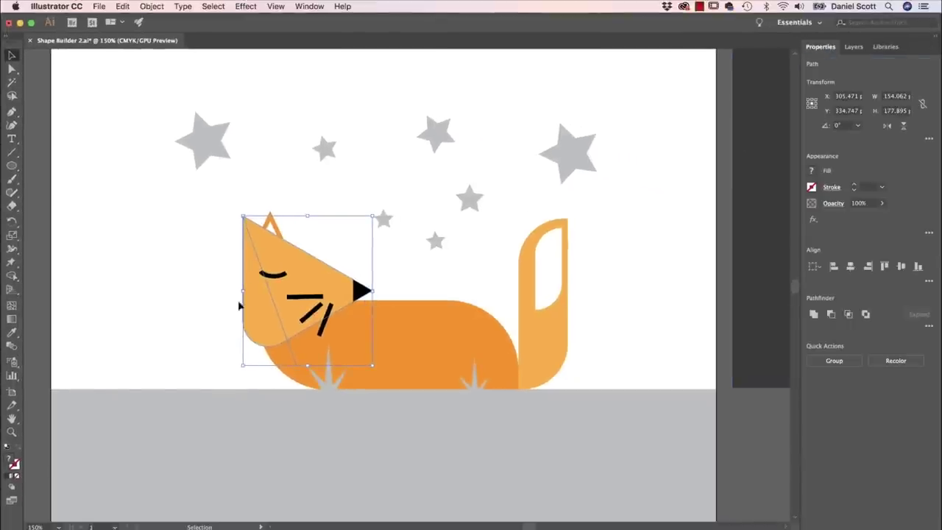
- Set the Shape Builder fill to orange with K 10, then click the head's left region
left_click(12, 275)
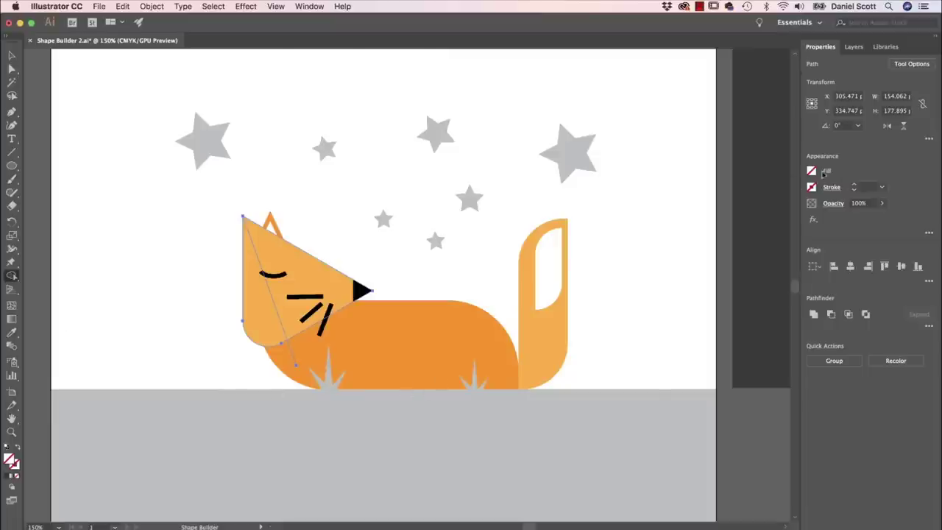
left_click(814, 171)
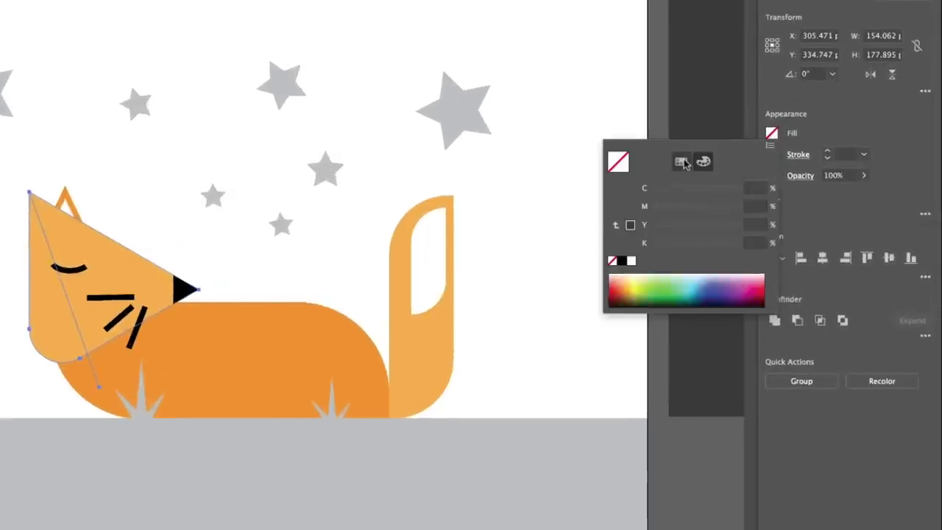
left_click(679, 162)
left_click(746, 189)
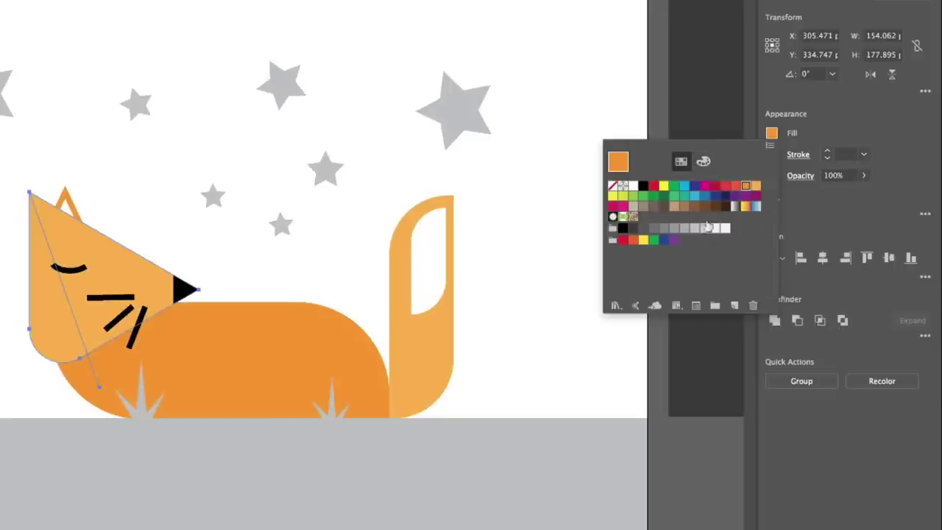
left_click(704, 162)
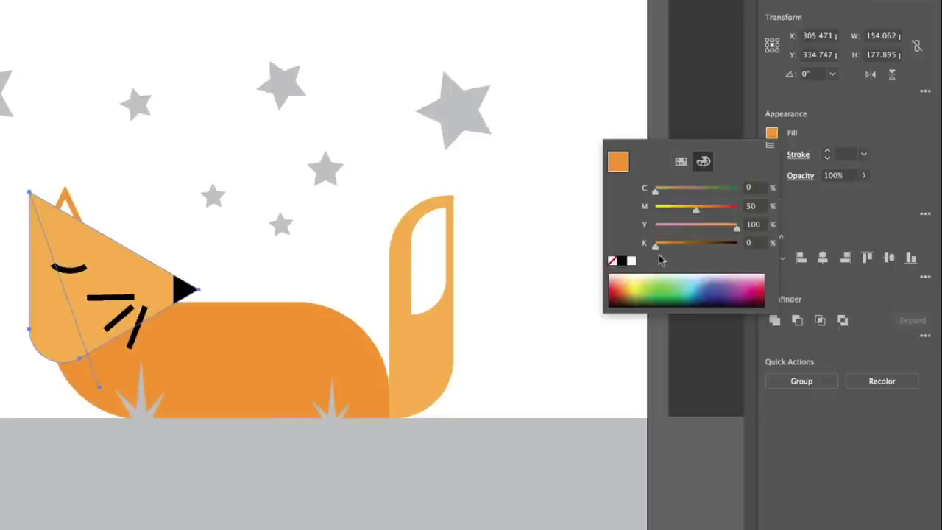
left_click_drag(656, 246, 681, 248)
left_click(751, 242)
type("10")
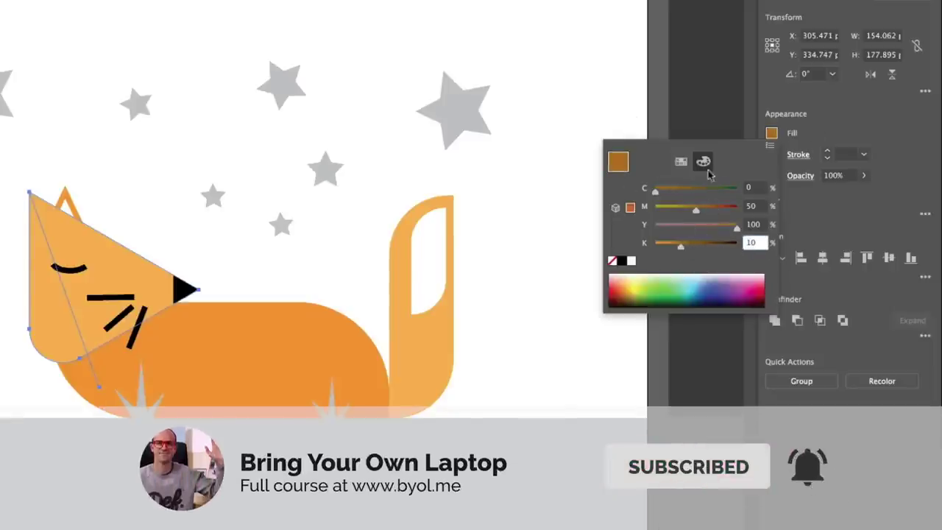
left_click(865, 115)
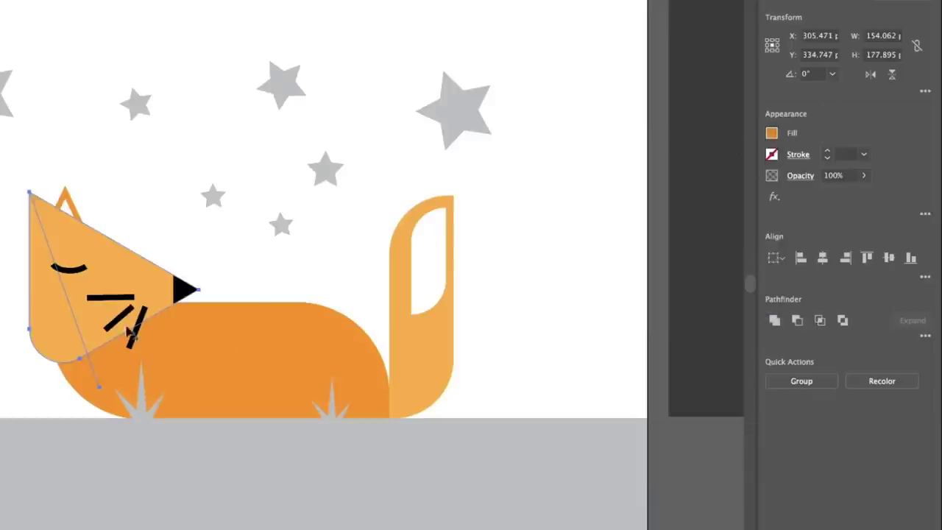
left_click(53, 308)
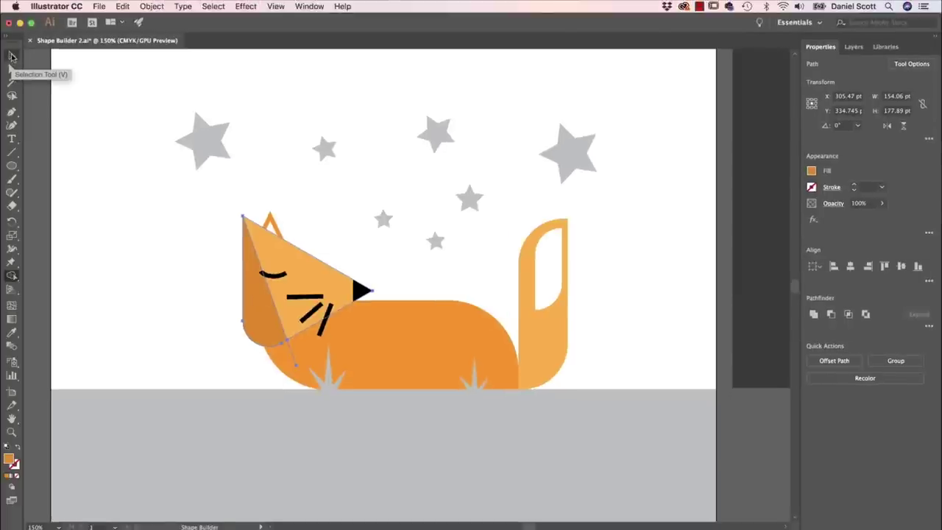
- Delete the stray small path at the fox's chin
left_click(12, 57)
left_click(175, 281)
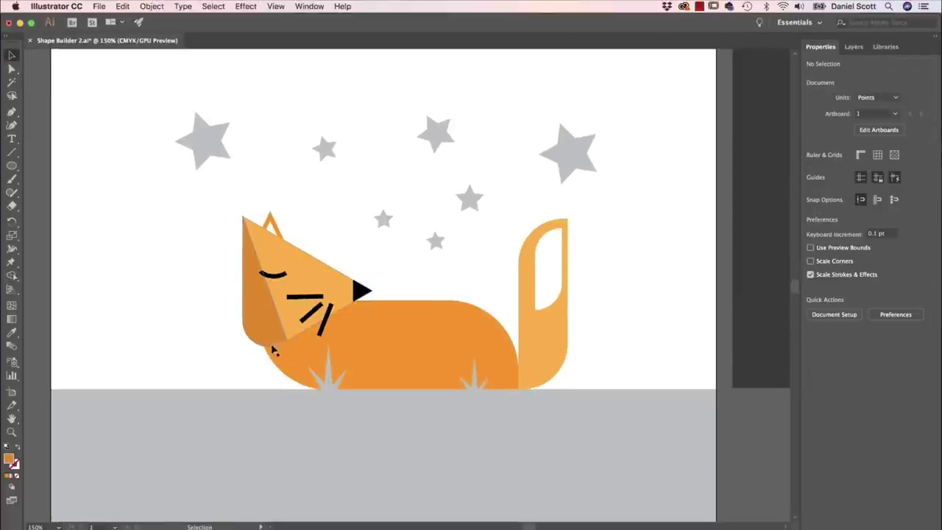
left_click(290, 353)
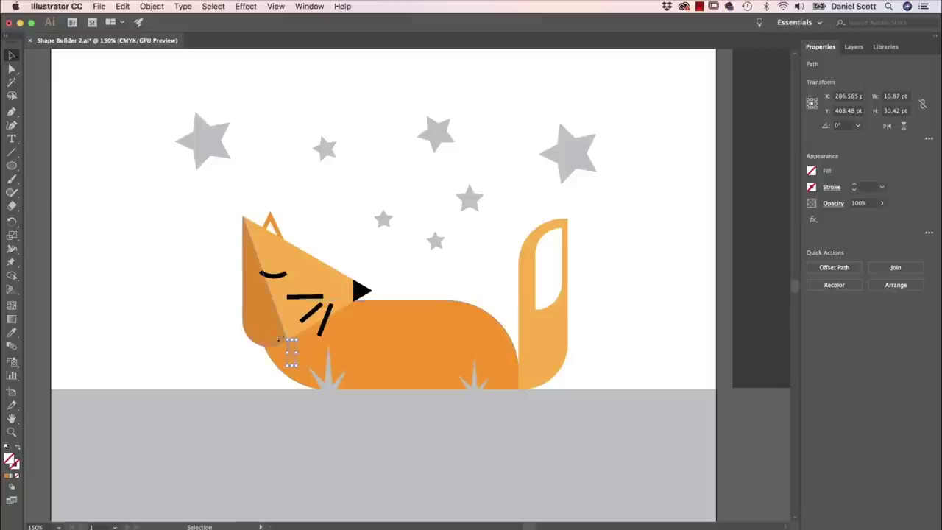
key("Delete")
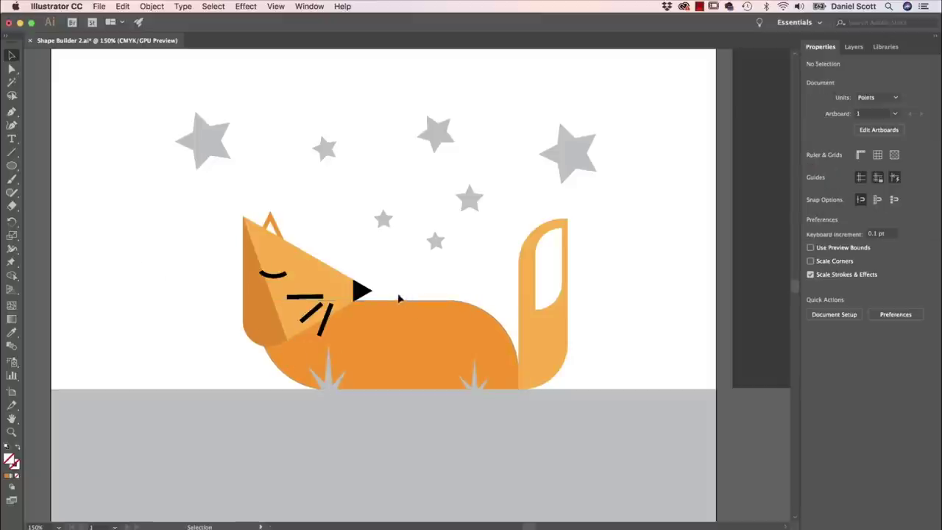
- Draw a dividing line across the fox's body and select it with the body
left_click(11, 152)
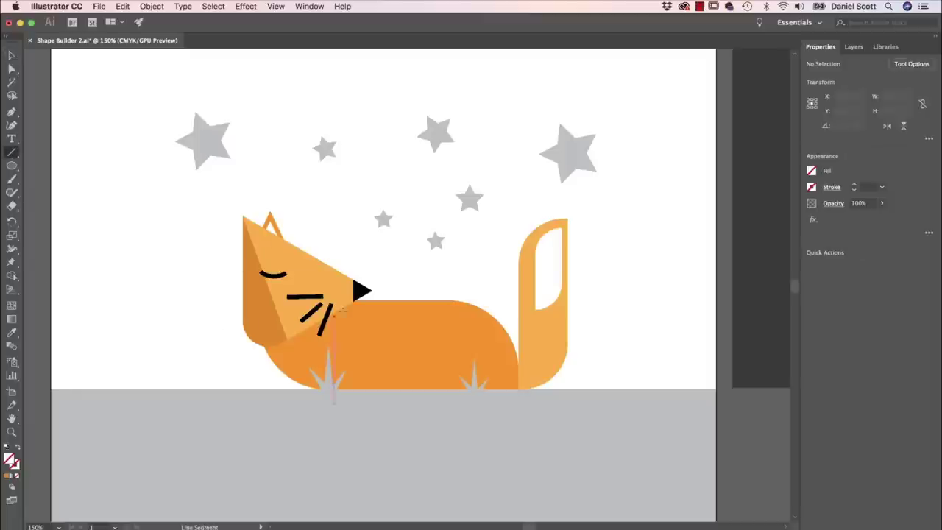
left_click_drag(398, 295, 251, 387)
left_click(12, 54)
left_click(412, 352, "shift")
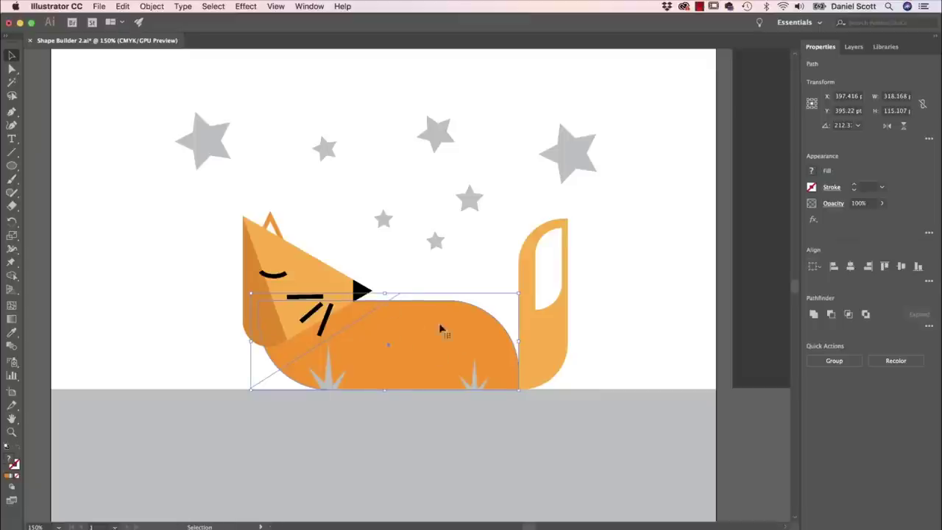
left_click(813, 172)
- Reuse the darker orange fill and shape-build the triangular front body region with it
left_click(12, 276)
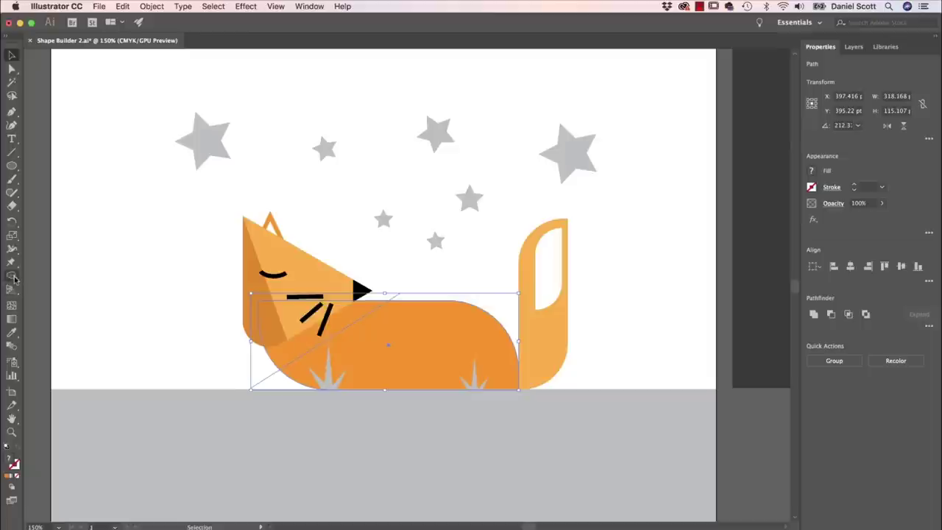
left_click(810, 172)
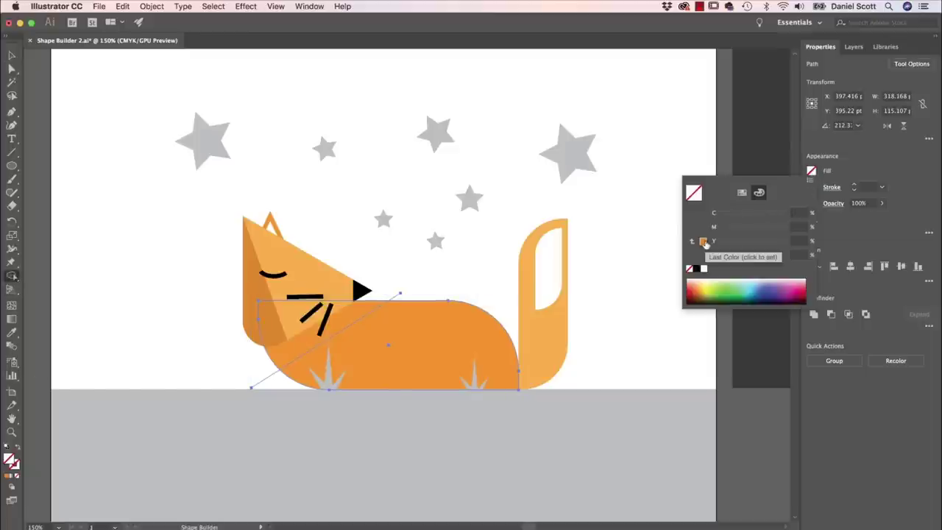
left_click(703, 242)
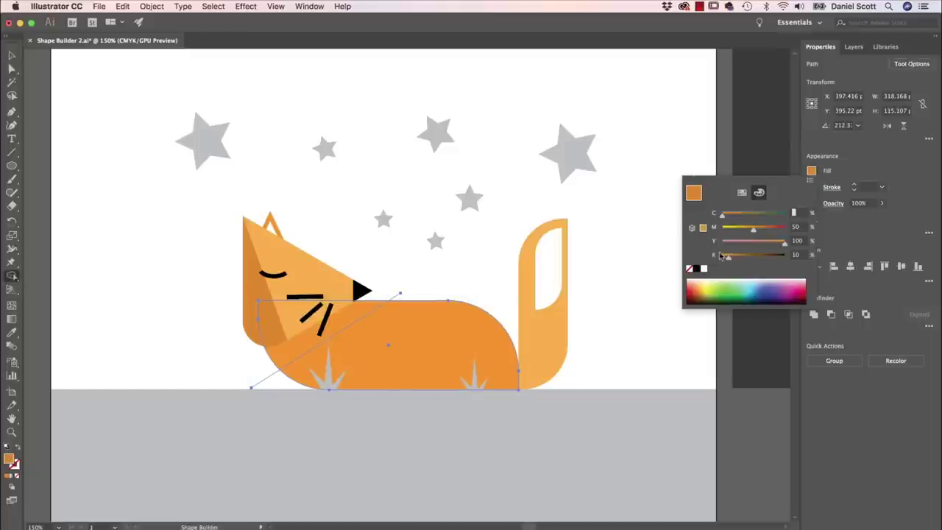
left_click(742, 193)
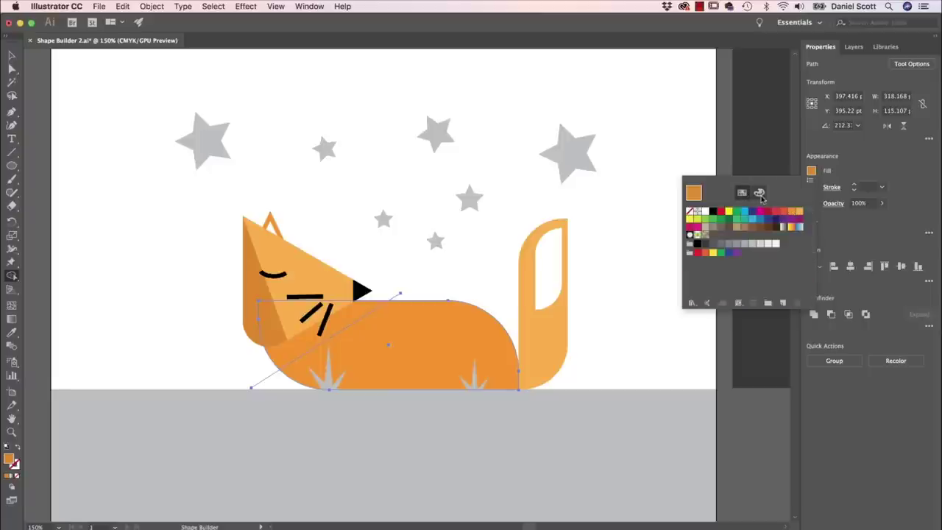
left_click(760, 193)
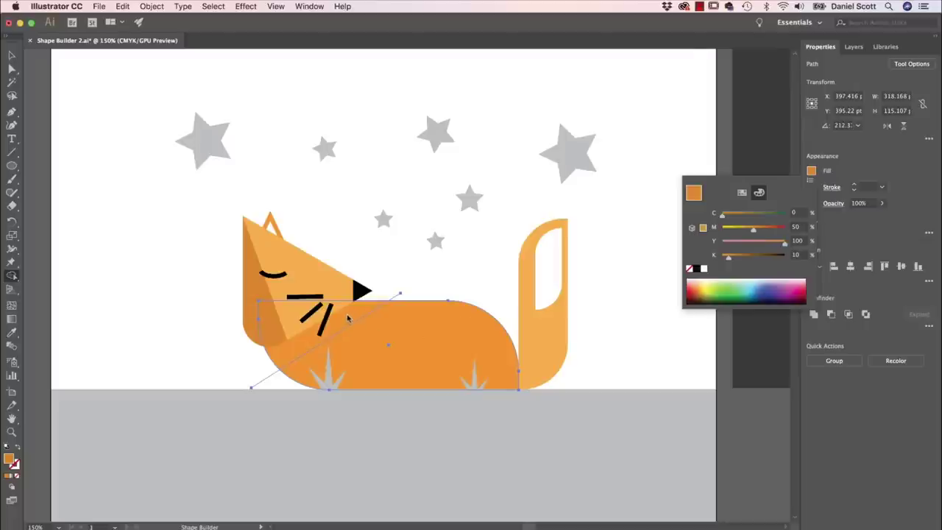
left_click(593, 295)
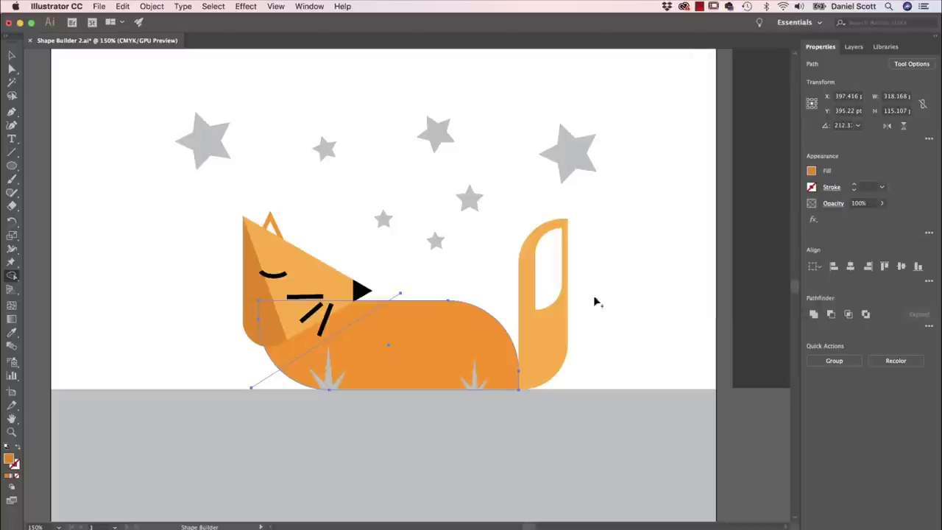
left_click(351, 337)
left_click(351, 321)
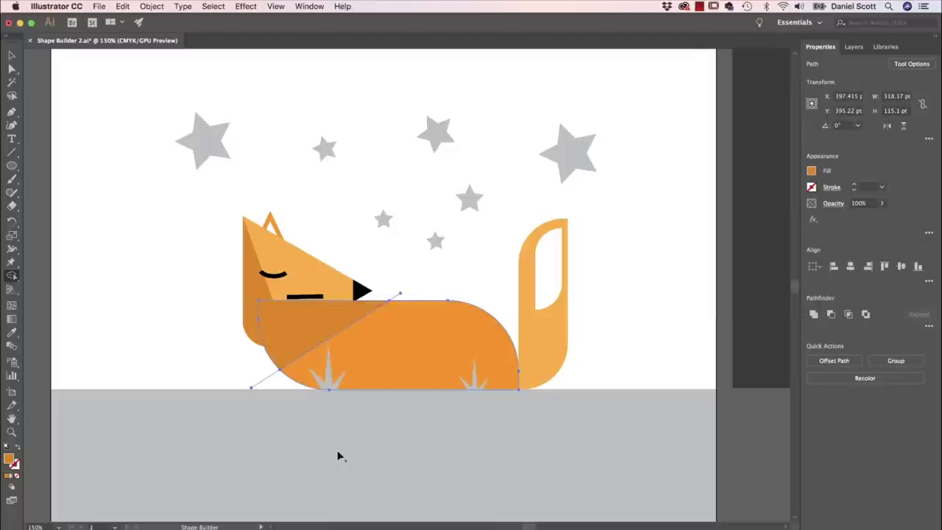
- Select the dark triangular chest shape, undoing an accidental move of it
left_click(13, 56)
left_click(100, 235)
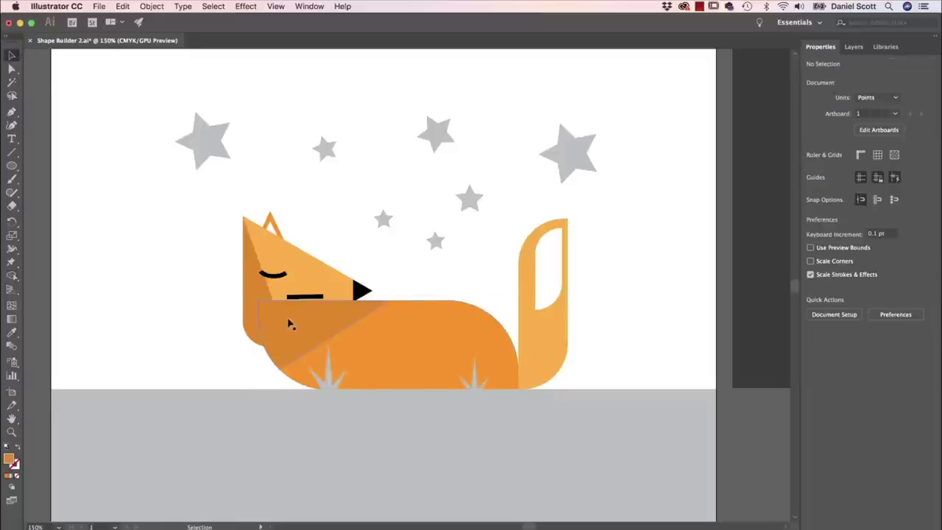
left_click(289, 324)
left_click_drag(289, 323, 226, 269)
key("super+z")
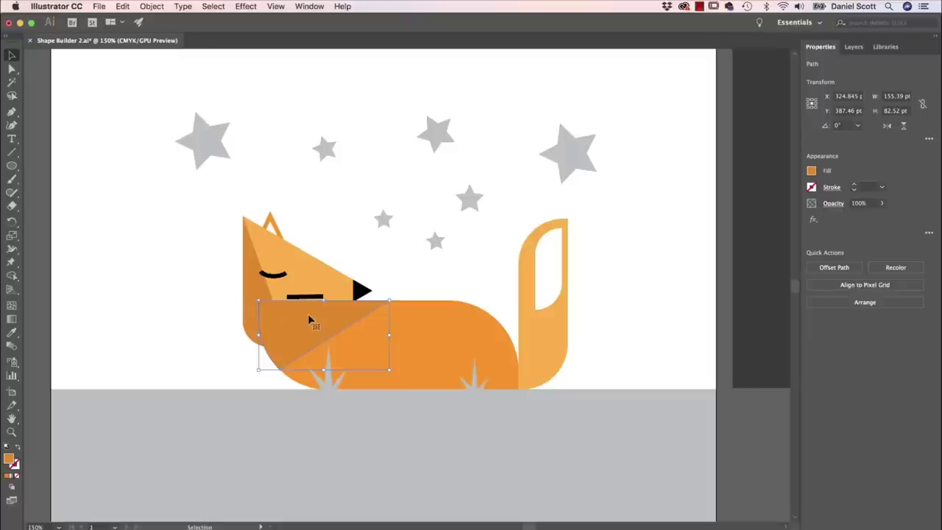
- Send the dark chest triangle behind everything so the whiskers show again
left_click(866, 304)
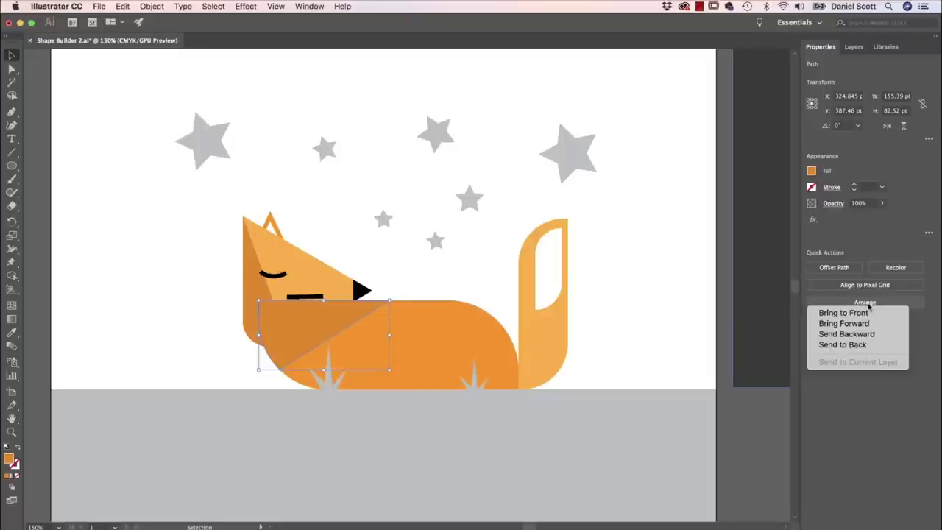
left_click(846, 334)
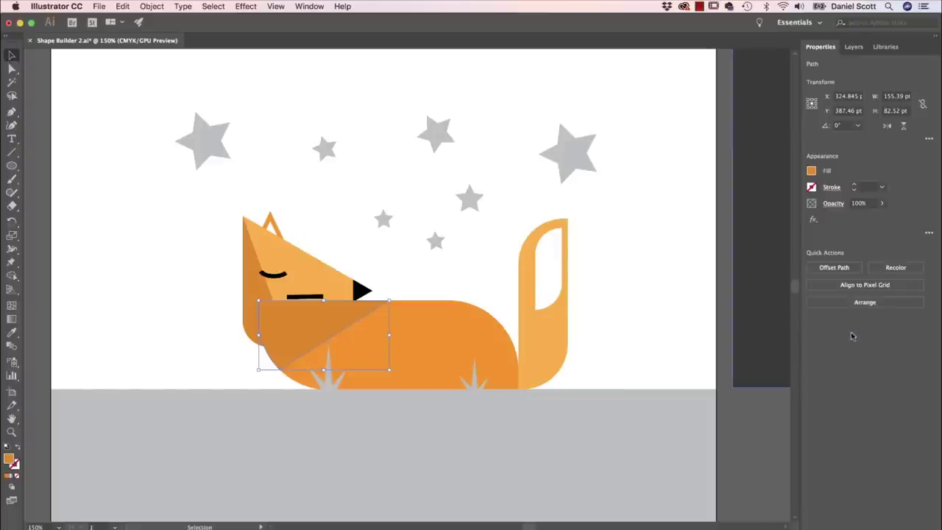
left_click(538, 328)
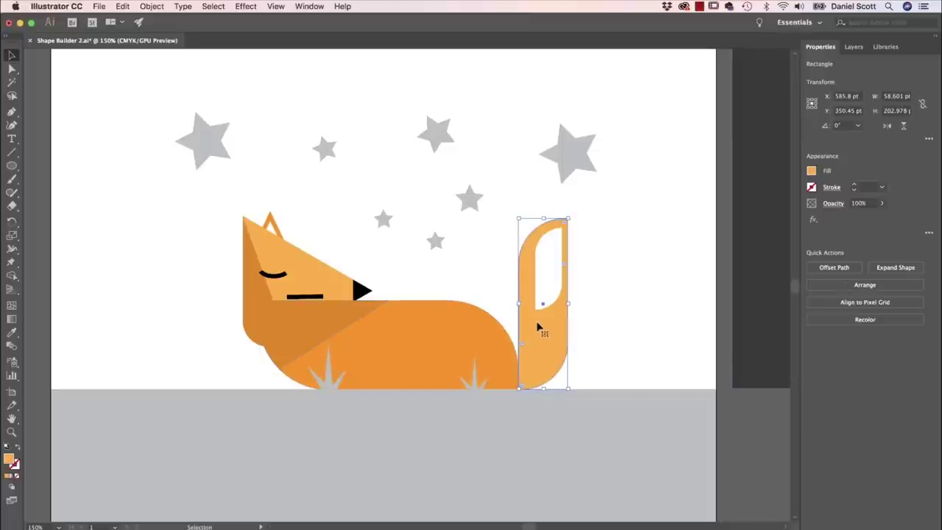
left_click(328, 331)
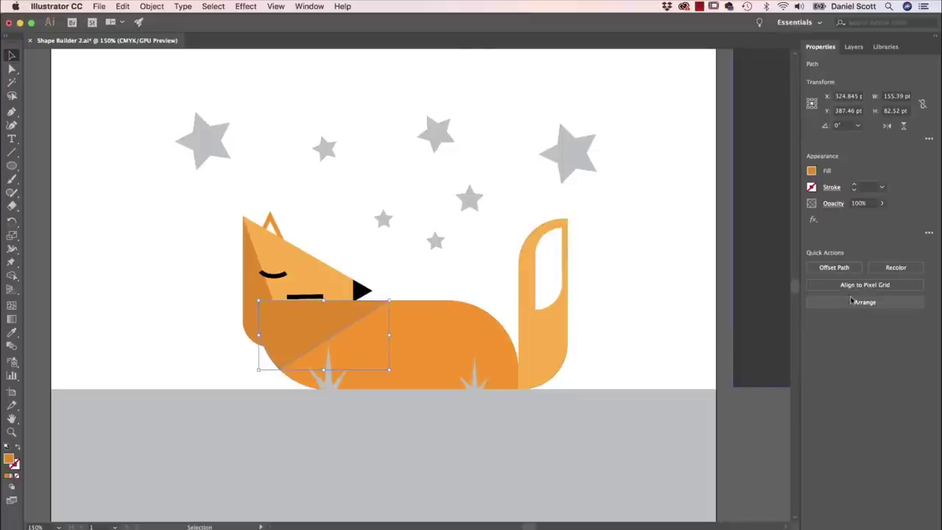
left_click(852, 300)
left_click(851, 336)
left_click(856, 303)
left_click(852, 334)
left_click(858, 306)
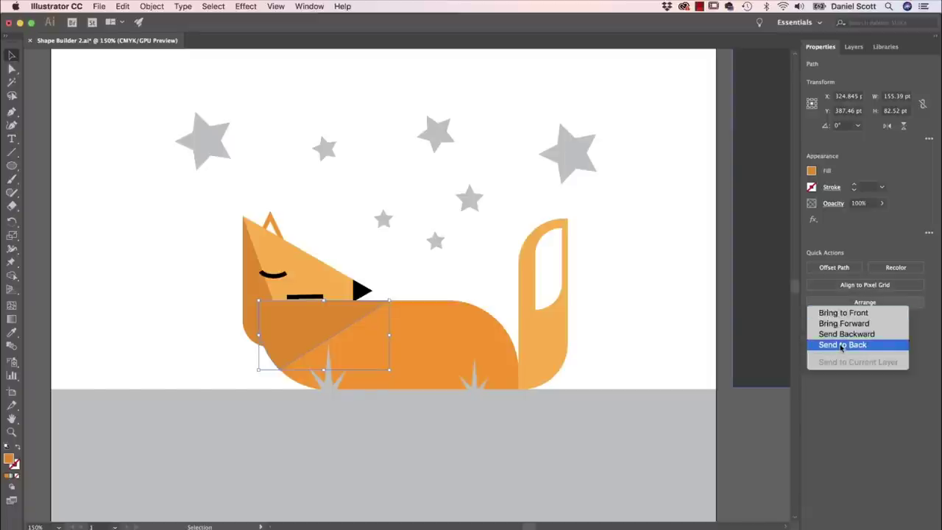
left_click(840, 345)
left_click(652, 374)
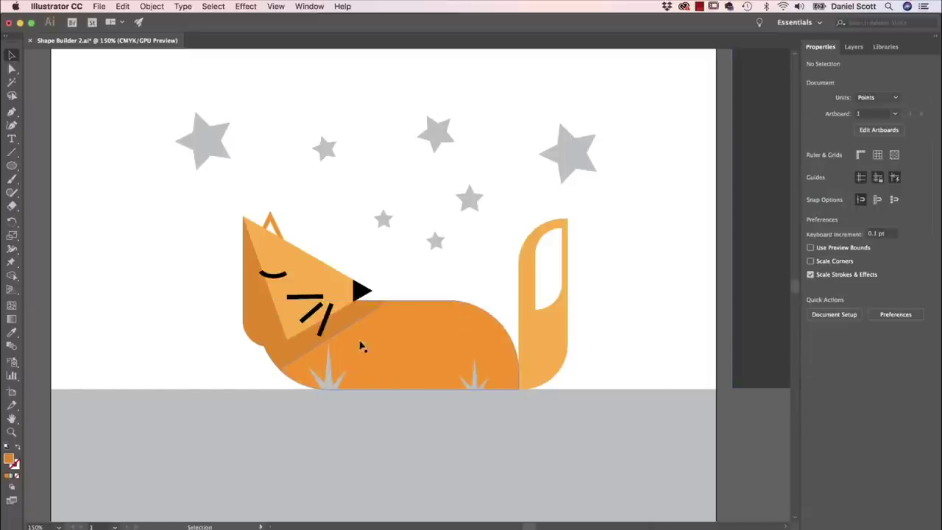
- Copy the fox body shape and paste a duplicate
left_click(456, 361)
key("ctrl+c")
key("ctrl+v")
- Enlarge the body copy over the body and Shape Builder-fill the region beside the tail with K 10 orange
left_click_drag(526, 241, 593, 215)
left_click_drag(506, 288, 411, 352)
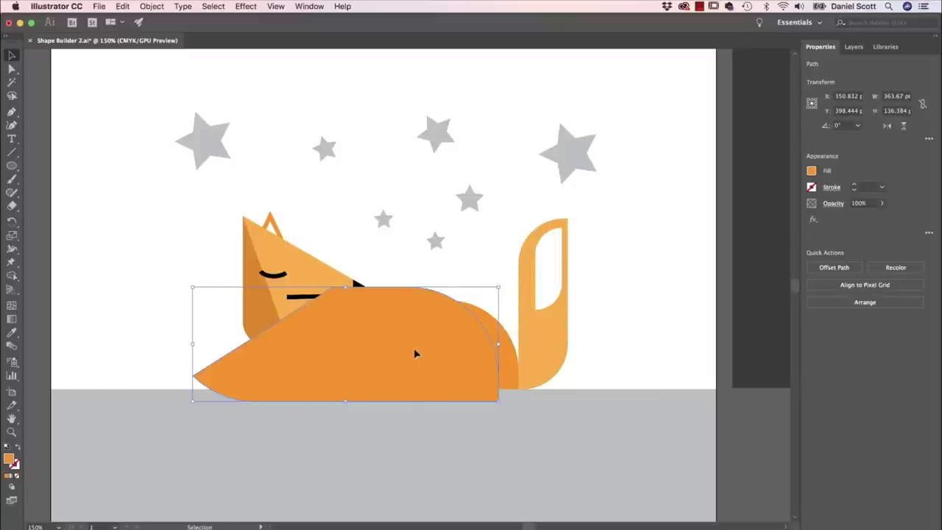
left_click(513, 370, "shift")
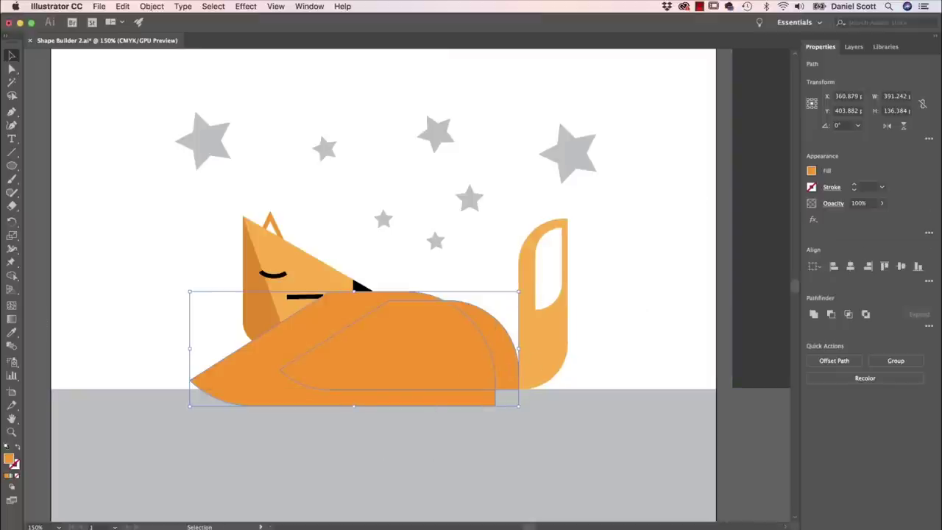
left_click(12, 276)
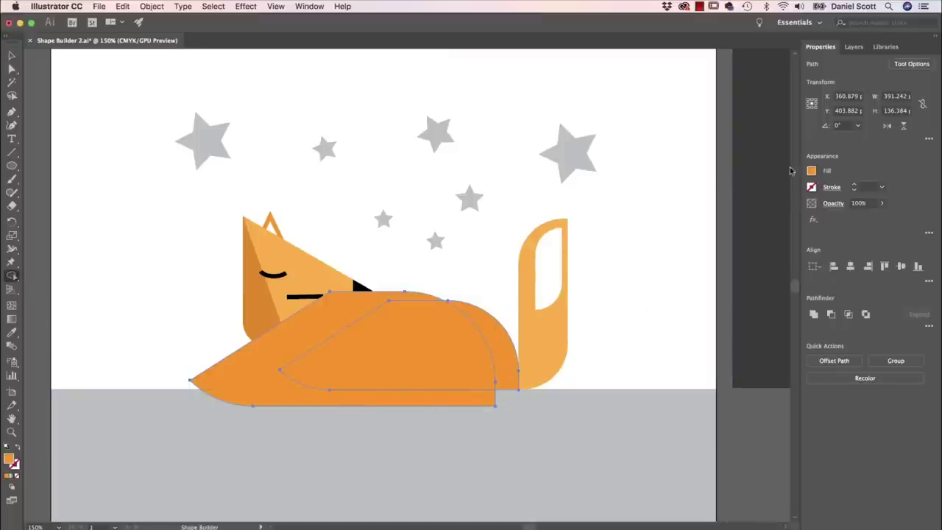
left_click(812, 172)
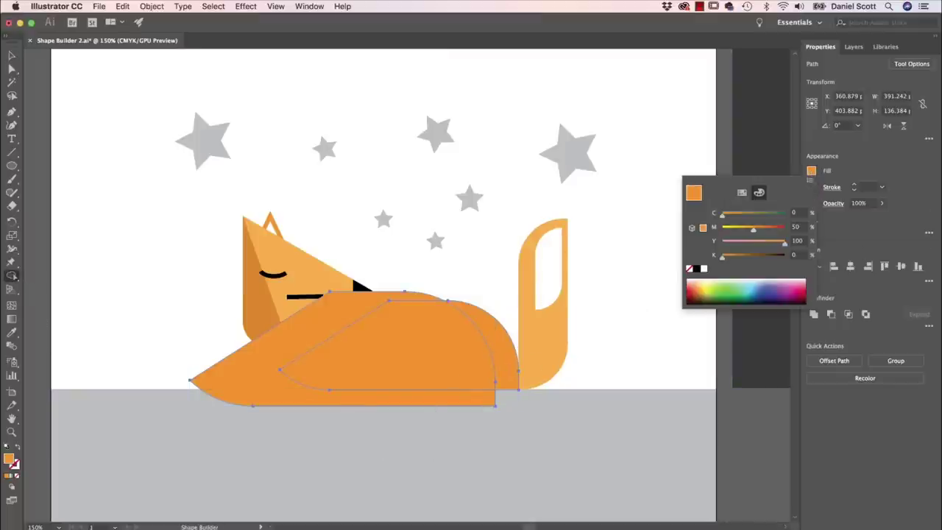
left_click(703, 229)
left_click(795, 255)
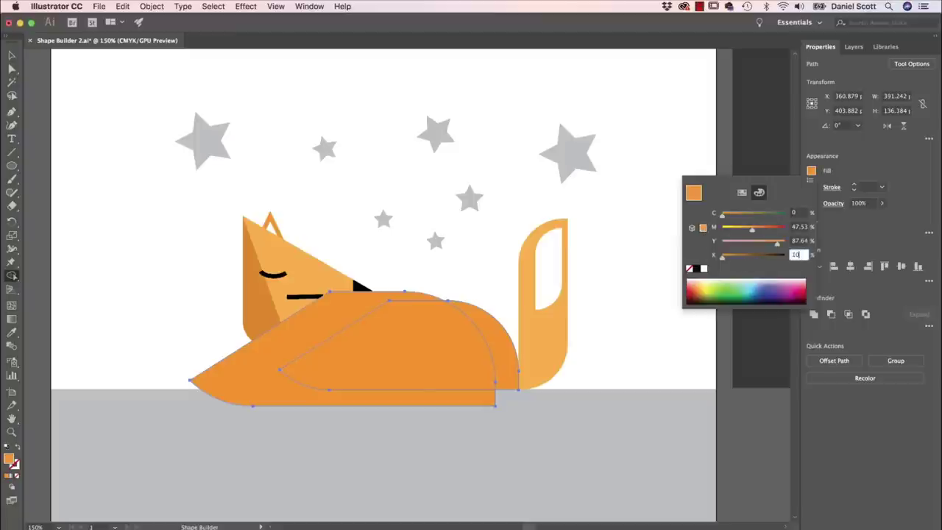
left_click(859, 169)
left_click(506, 348)
- Delete the leftover large front body copy and select the tail shape
left_click(11, 56)
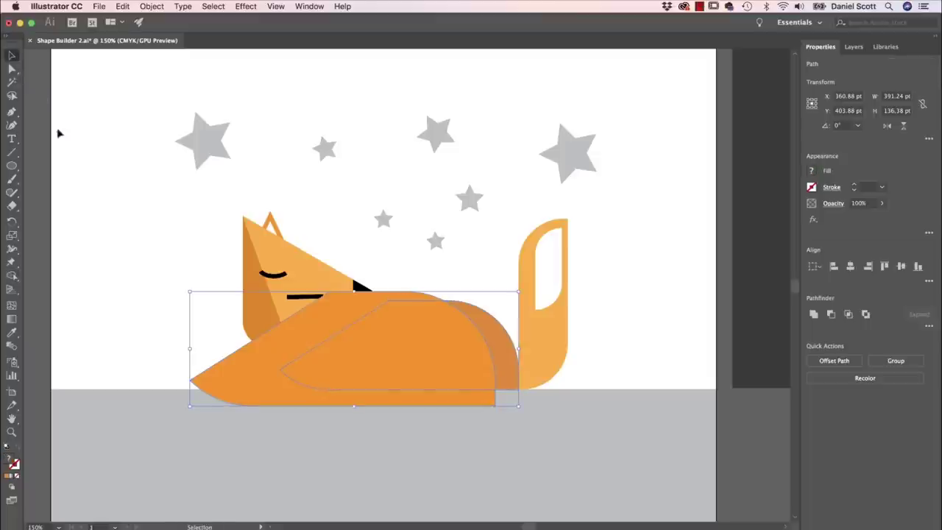
left_click(133, 251)
left_click(441, 370)
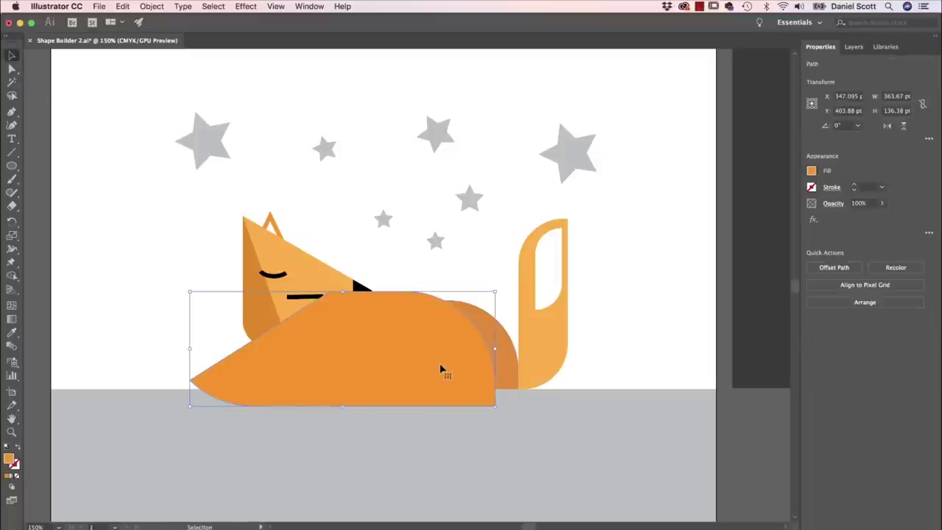
key("Delete")
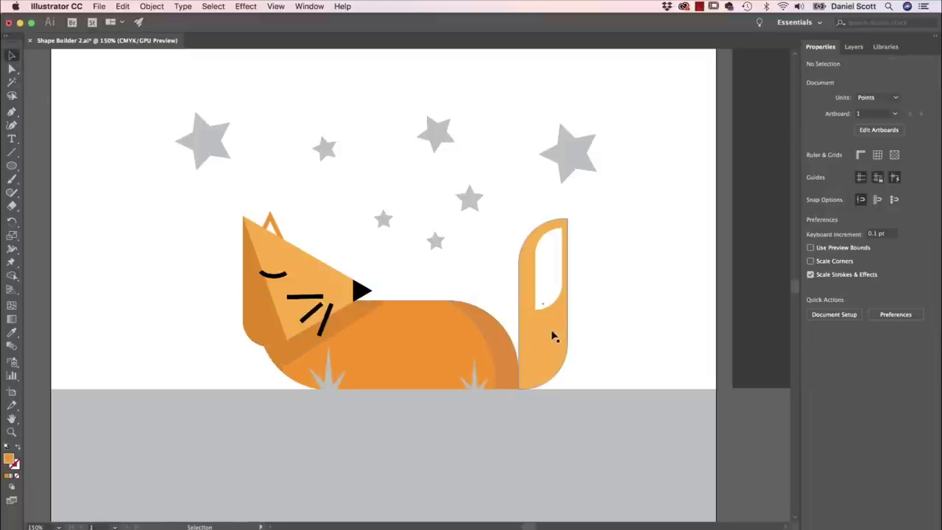
left_click(553, 340)
- Duplicate the tail, enlarge the copy over the tail, and select it with the original
key("a")
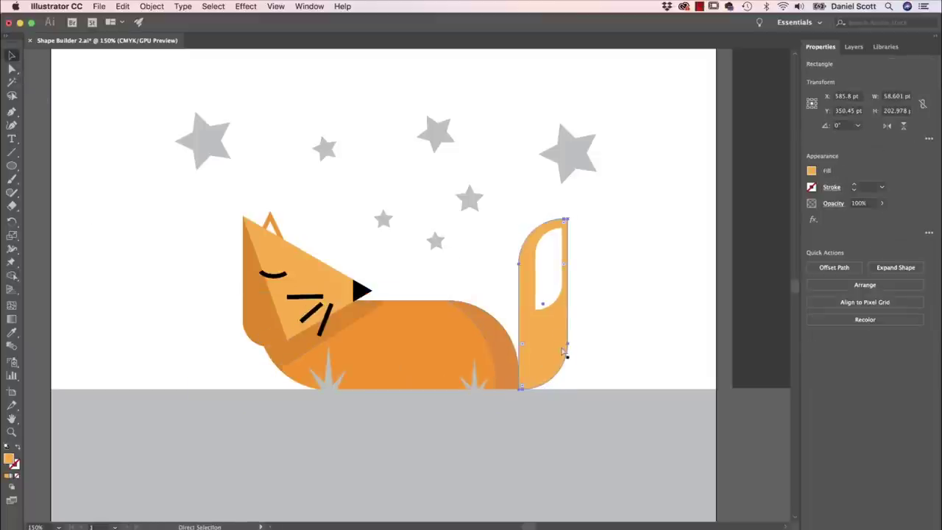
key("ctrl+c")
key("ctrl+v")
key("v")
left_click_drag(434, 198, 443, 158)
left_click_drag(414, 324, 528, 332)
left_click(562, 354, "shift")
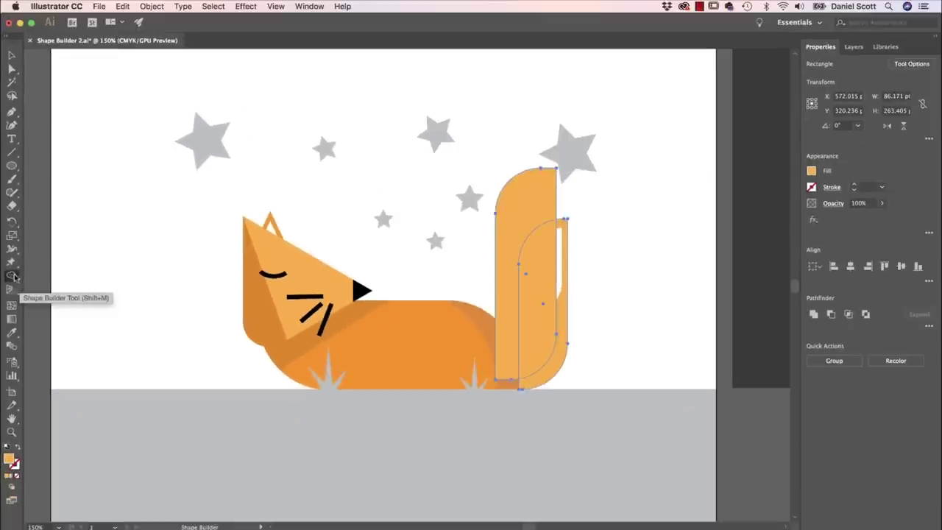
- Shape Builder-fill the tail crescent with K 10 orange and delete the tall leftover piece
left_click(12, 276)
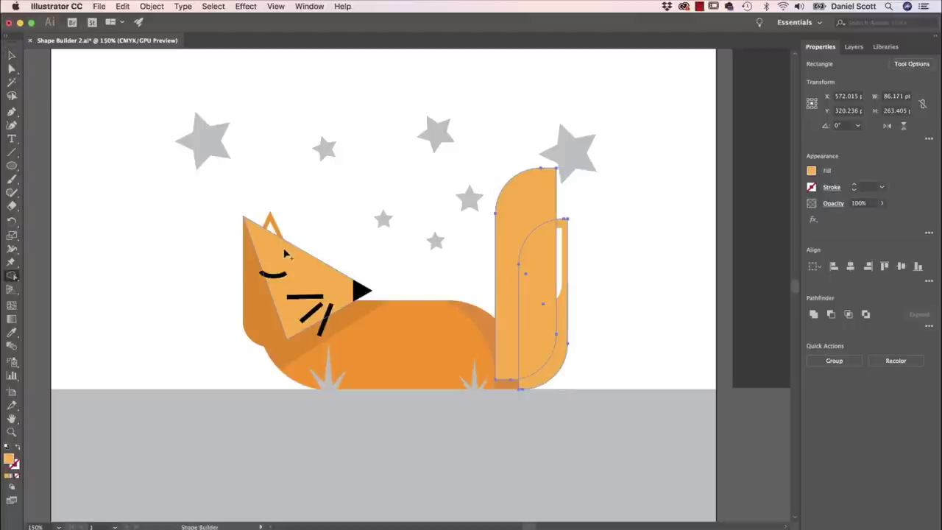
left_click(812, 171, "shift")
left_click(796, 254)
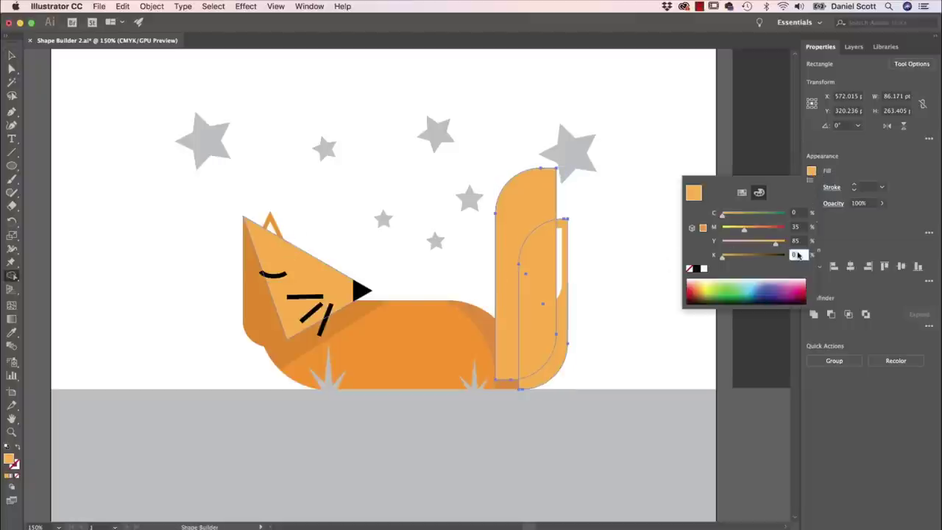
type("10")
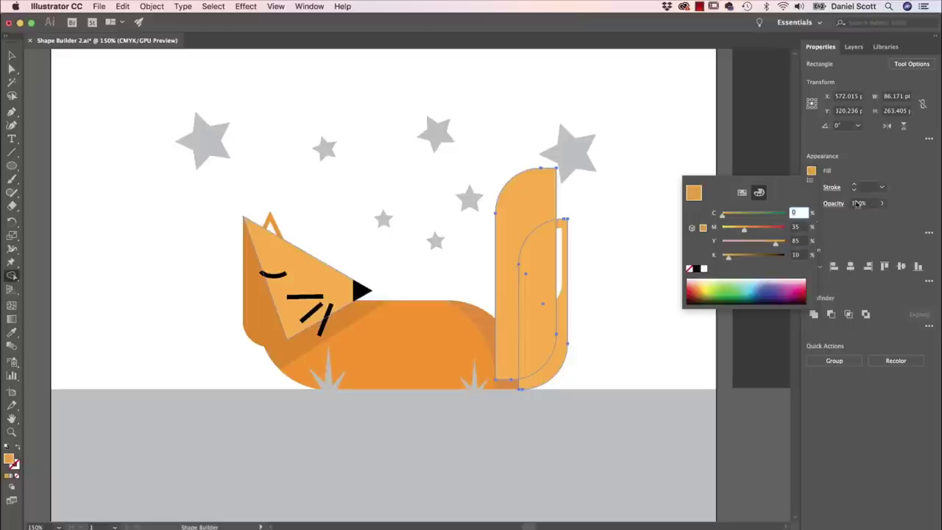
key("Return")
left_click(563, 353)
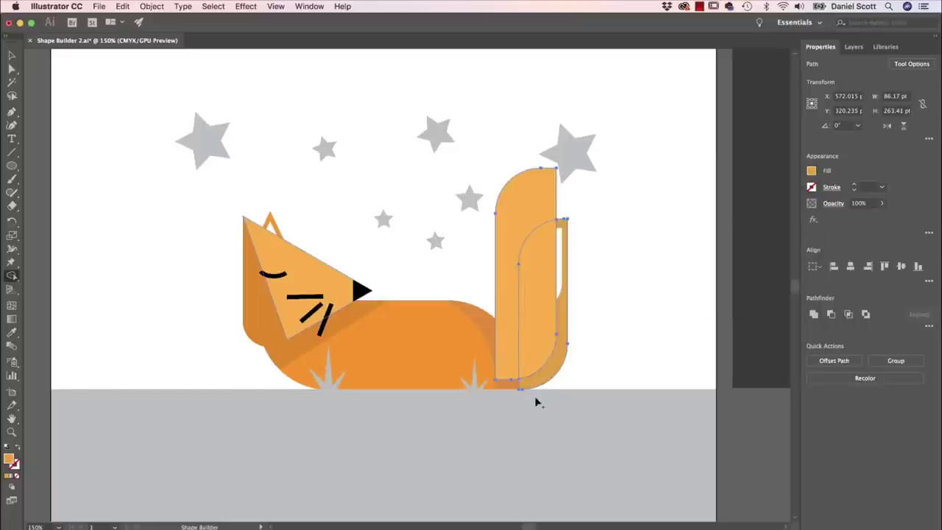
key("v")
left_click(521, 214)
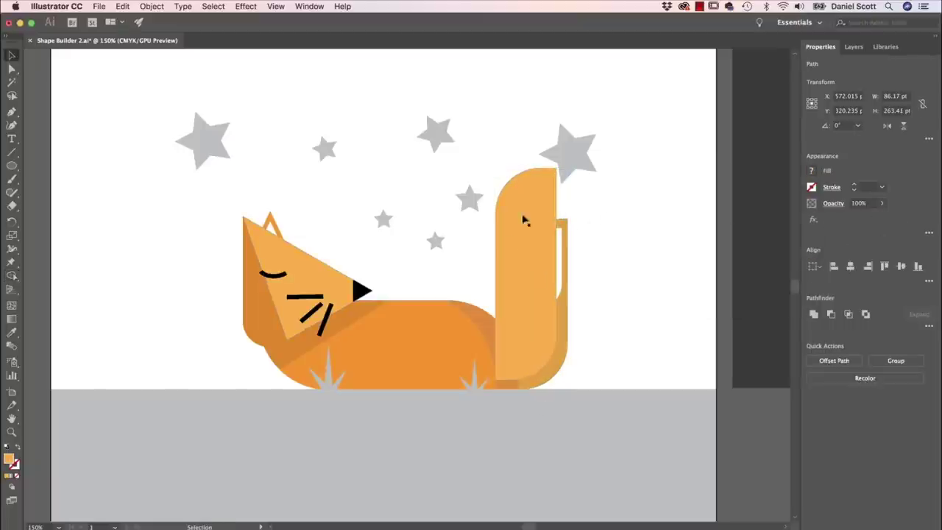
key("Delete")
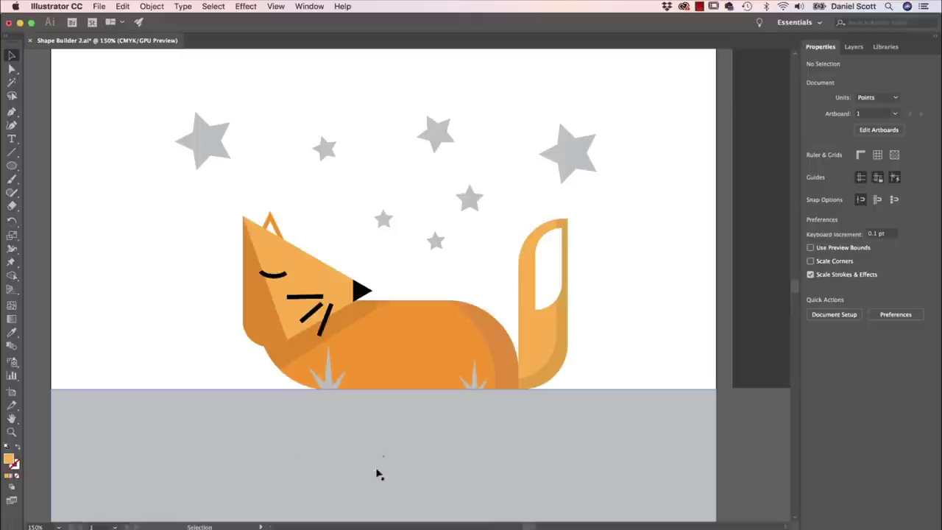
- Draw a diagonal line across the grey ground and select the ground rectangle
left_click(12, 151)
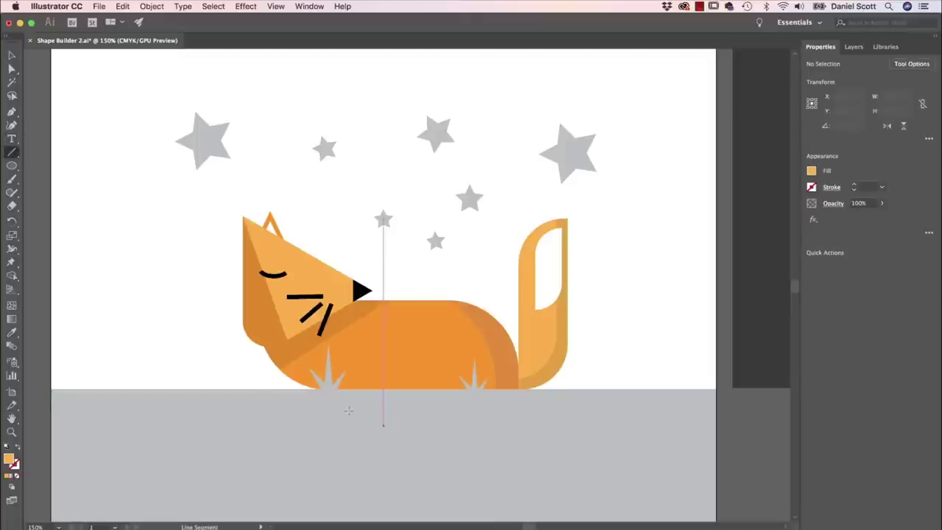
left_click_drag(317, 388, 604, 386)
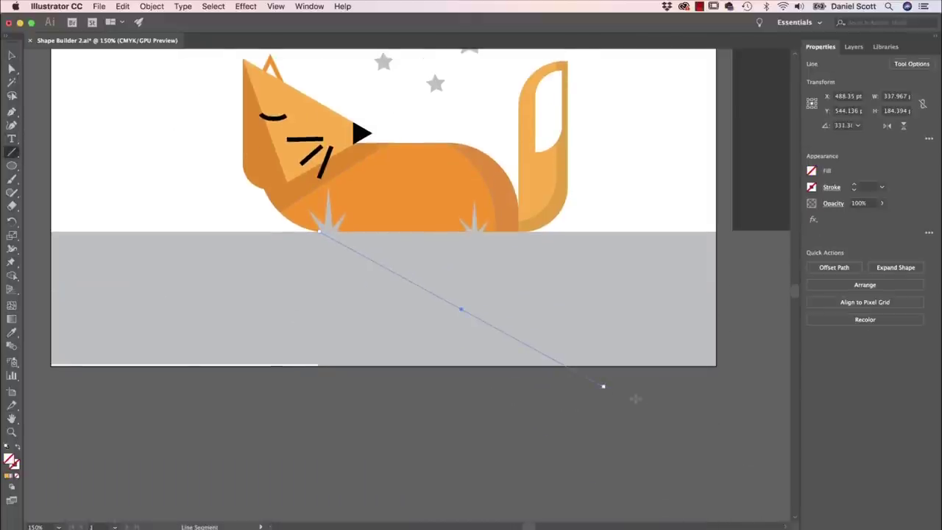
key("v")
left_click(632, 313)
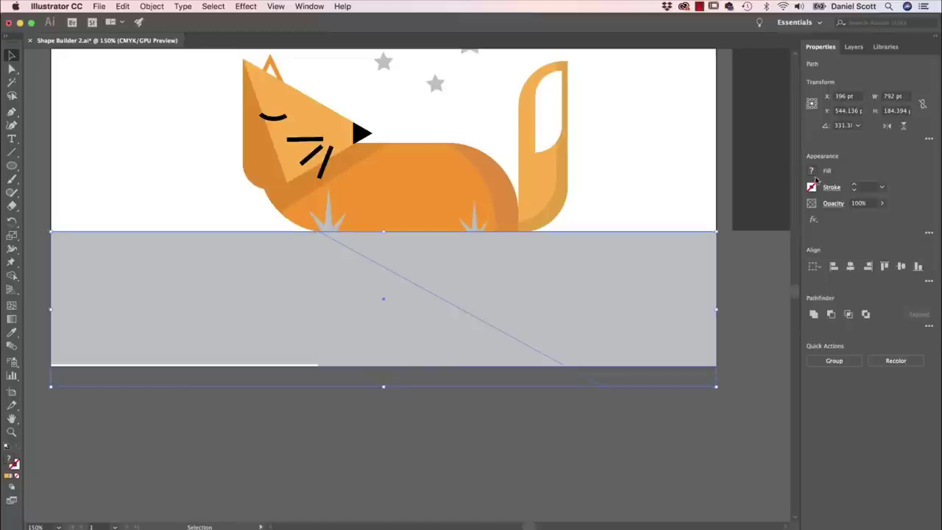
- Shape Builder-fill the right-hand triangle of the ground with a darker grey swatch, then deselect
key("shift+m")
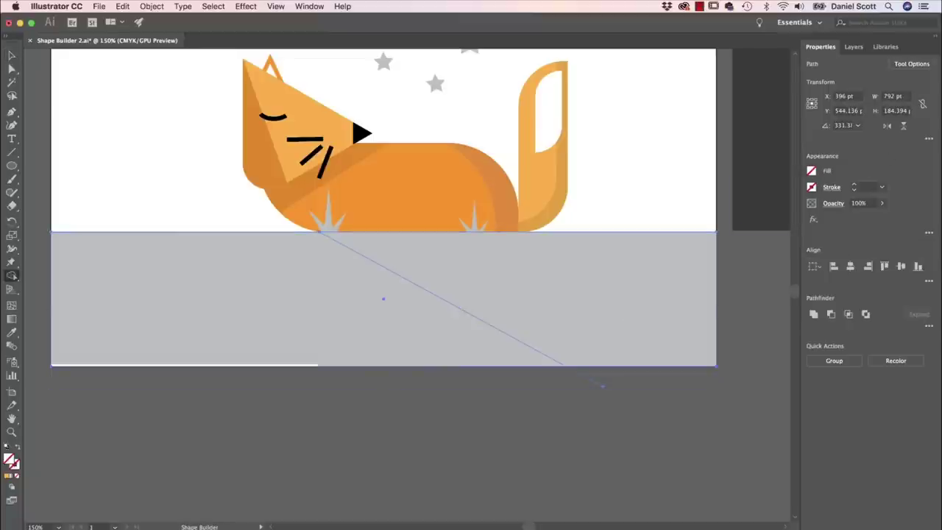
left_click(812, 172)
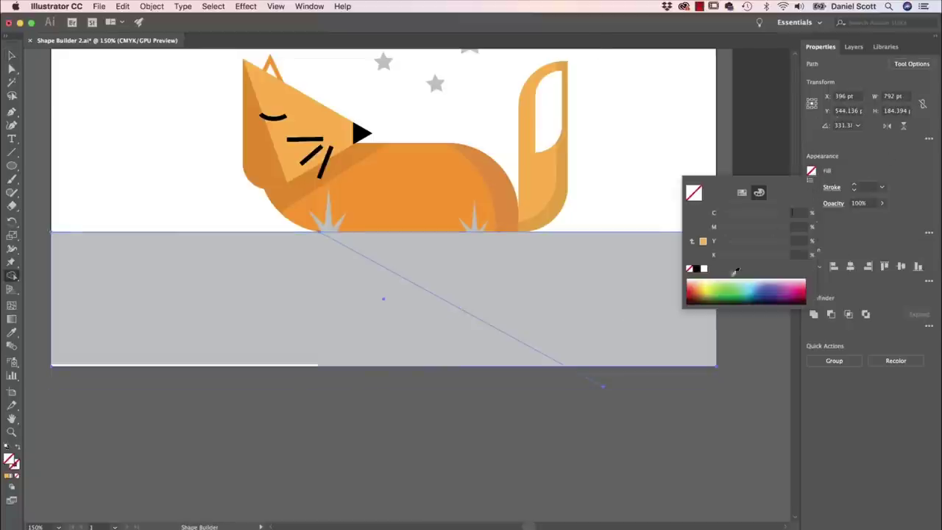
left_click(742, 192)
left_click(736, 245)
left_click(614, 283)
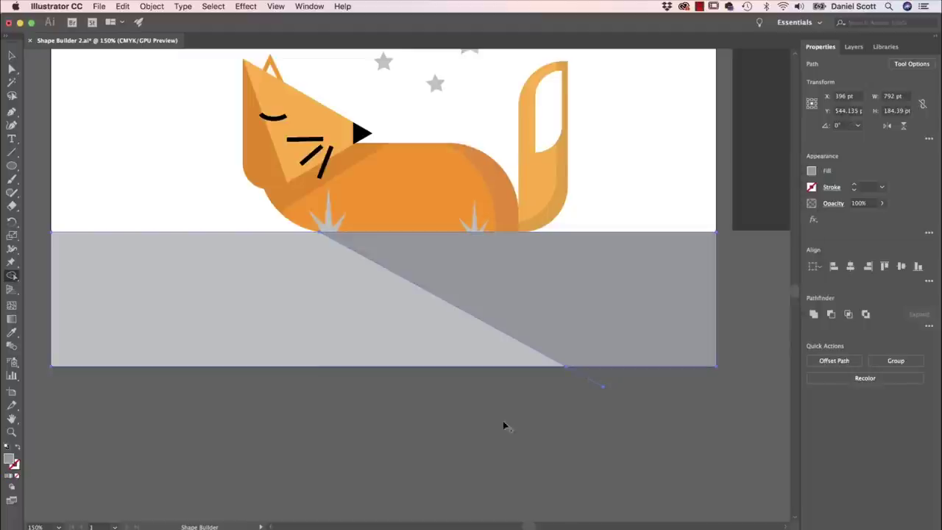
key("v")
left_click(440, 490)
scroll(463, 295, "up", 5)
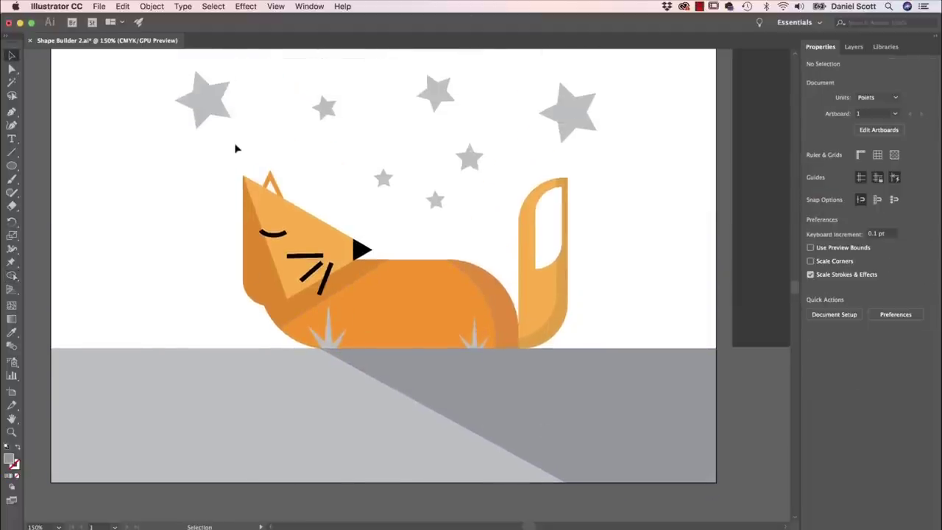
scroll(339, 179, "up", 2)
- Position the dark rectangle over the sky and send it behind the fox and stars
left_click_drag(752, 228, 87, 200)
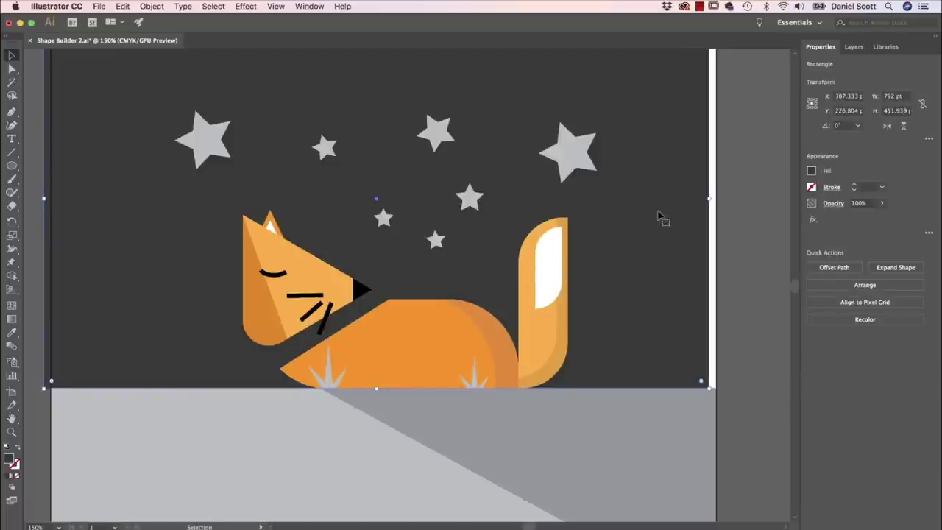
left_click_drag(660, 215, 666, 213)
right_click(667, 154)
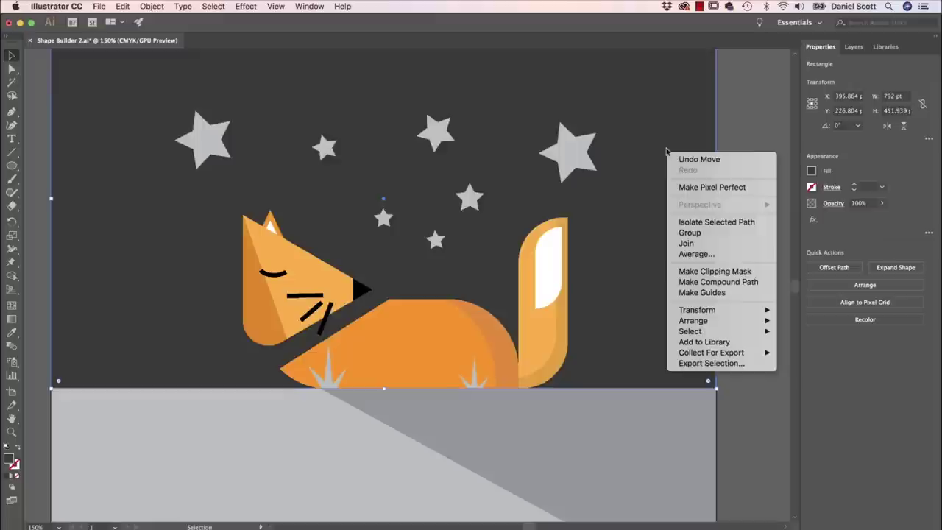
mouse_move(705, 322)
left_click(811, 352)
left_click(760, 97)
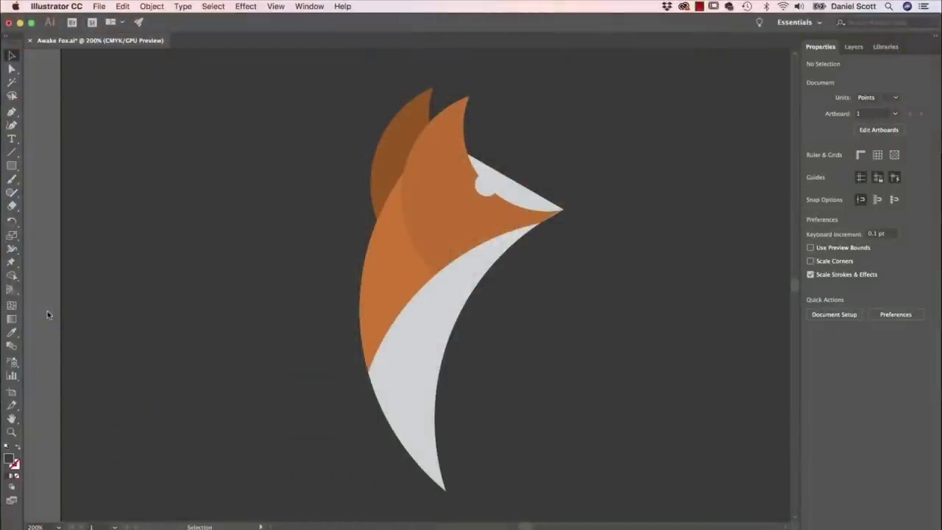
- Pull the head, ear, orange and swoosh pieces apart, then undo to restore them
left_click_drag(474, 194, 522, 194)
left_click_drag(384, 154, 358, 156)
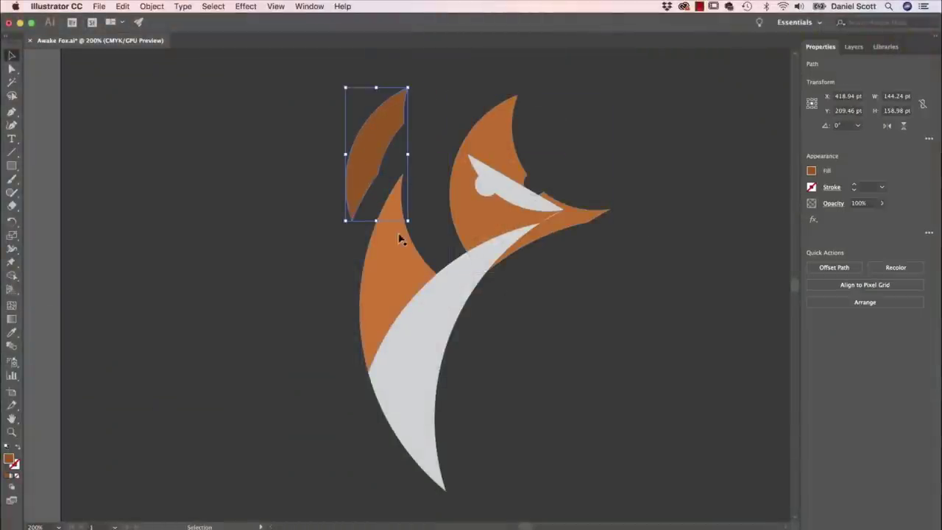
left_click_drag(400, 236, 338, 304)
left_click_drag(411, 349, 512, 403)
key("super+z")
key("super+z")
key("super+z")
key("super+z")
key("super+z")
left_click(254, 289)
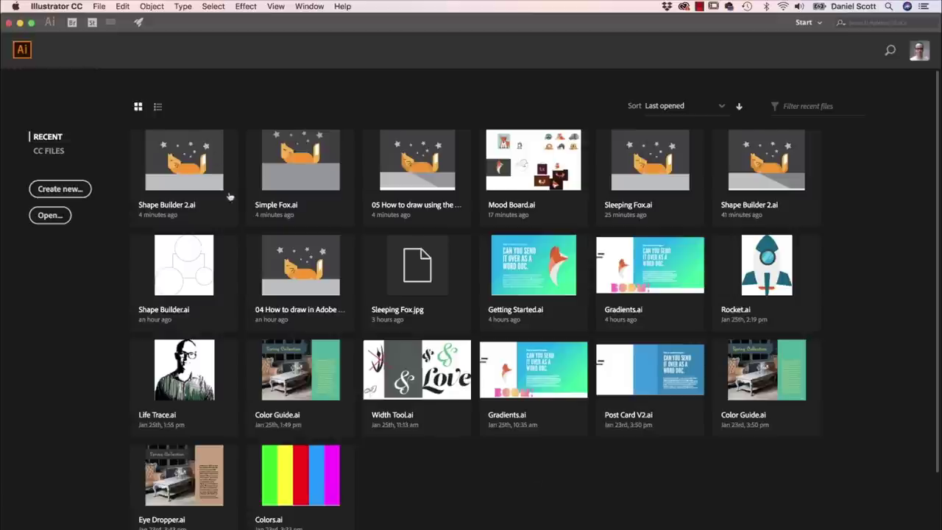
- Create a new blank Letter document
left_click(98, 7)
left_click(109, 20)
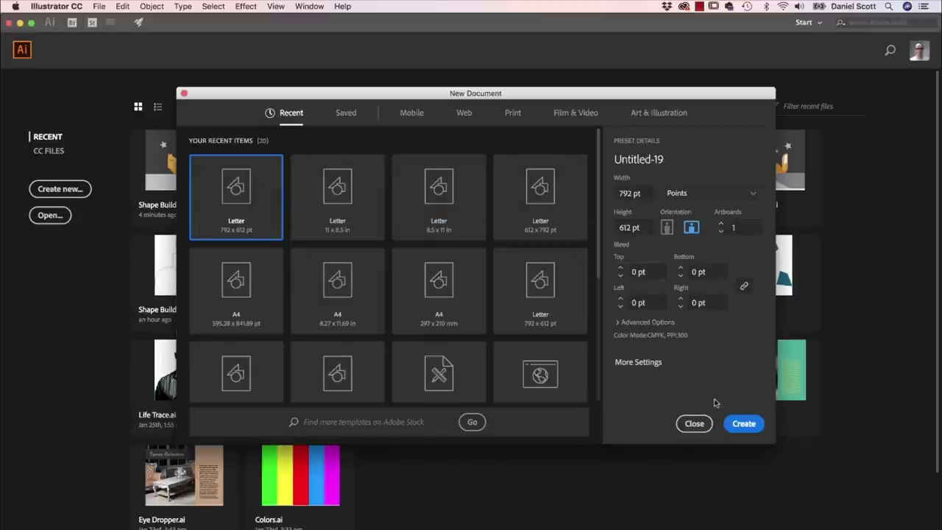
left_click(743, 423)
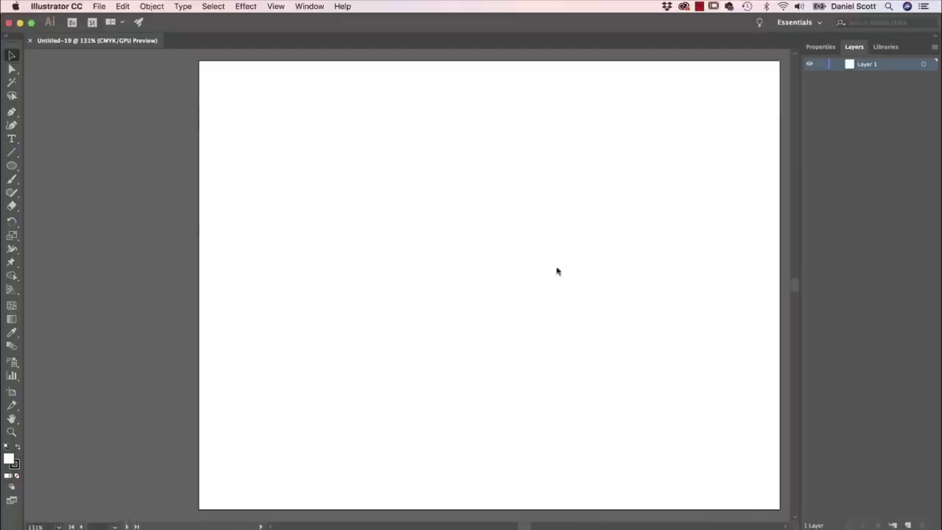
left_click_drag(577, 226, 522, 227)
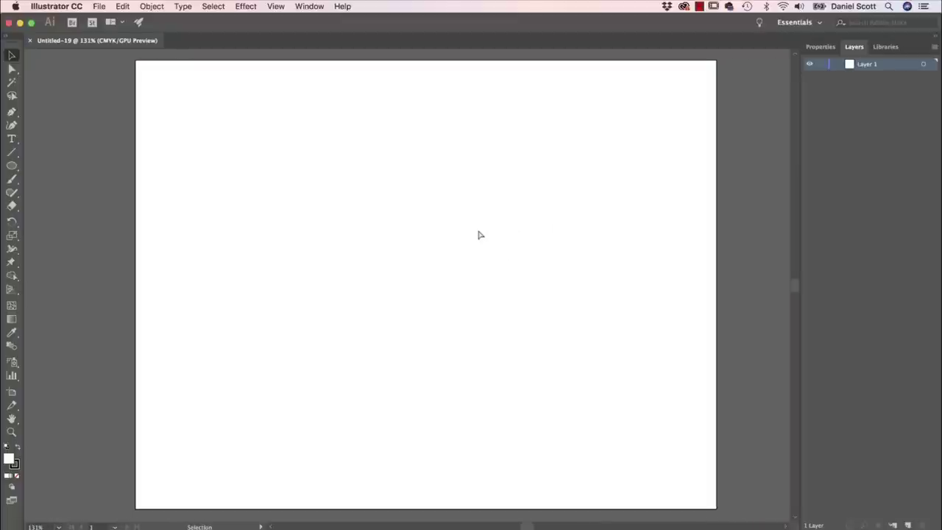
- Save the document as Awake Fox.ai in Desktop/Illustrator Class Files with default options
key("super+s")
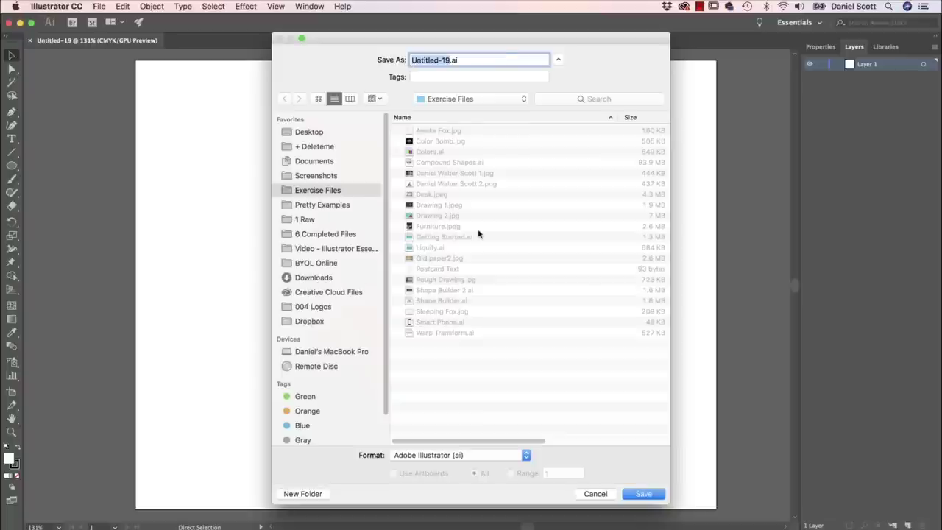
left_click(309, 132)
double_click(441, 131)
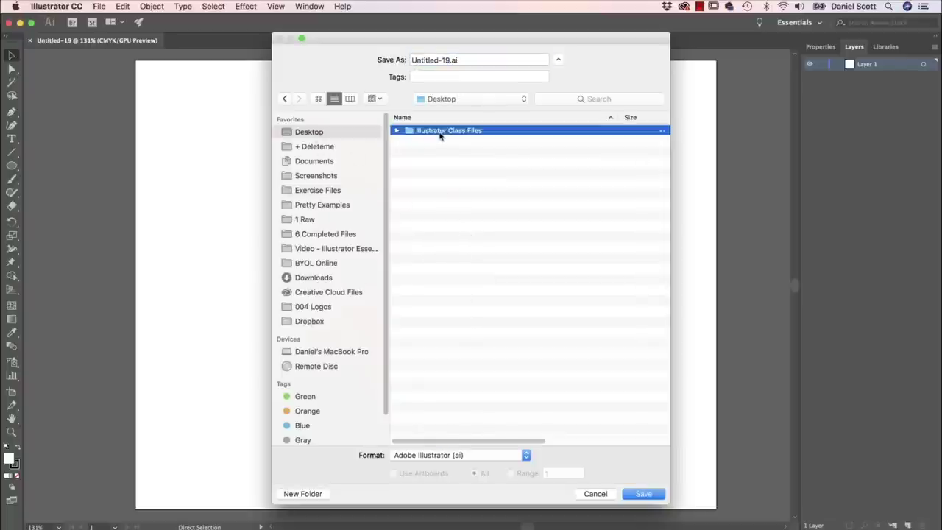
left_click_drag(447, 58, 368, 70)
type("Awake Fox")
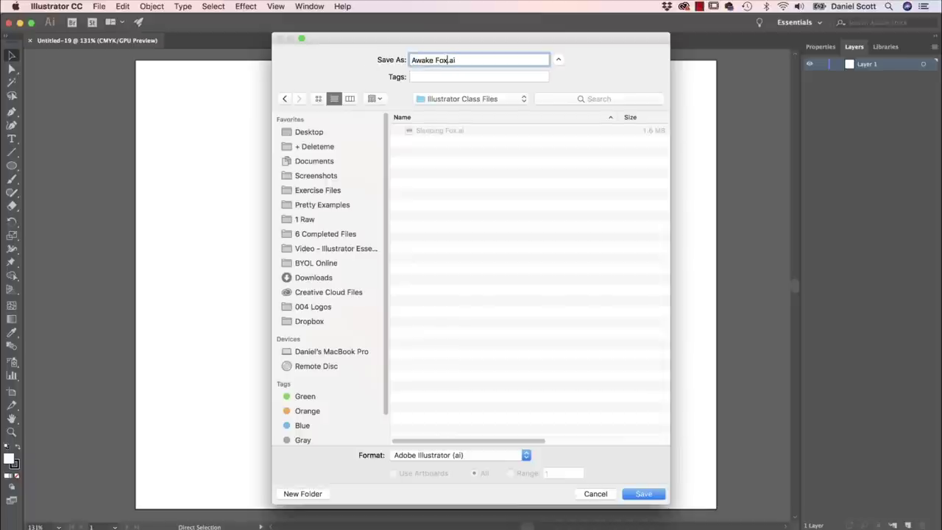
key("Return")
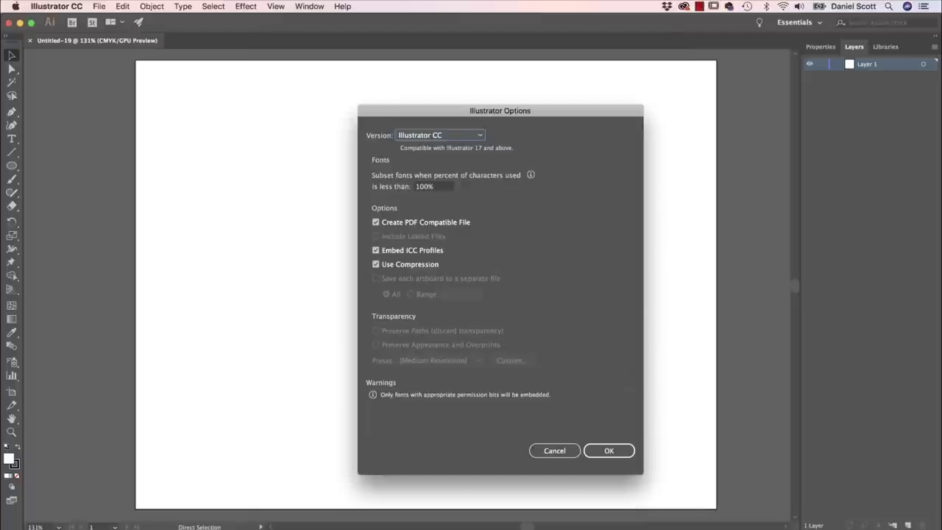
left_click(612, 451)
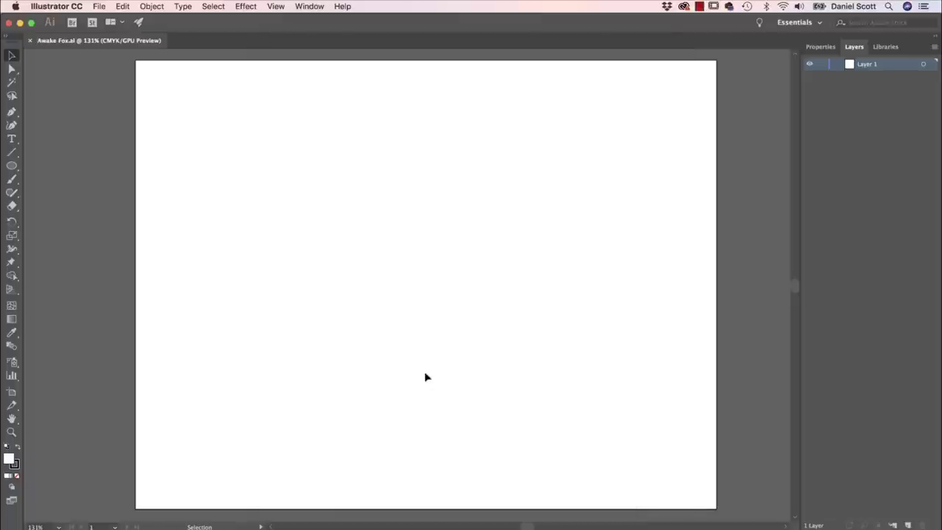
- Place Awake Fox.jpg from Exercise Files as a linked template layer, then deselect it
left_click(99, 6)
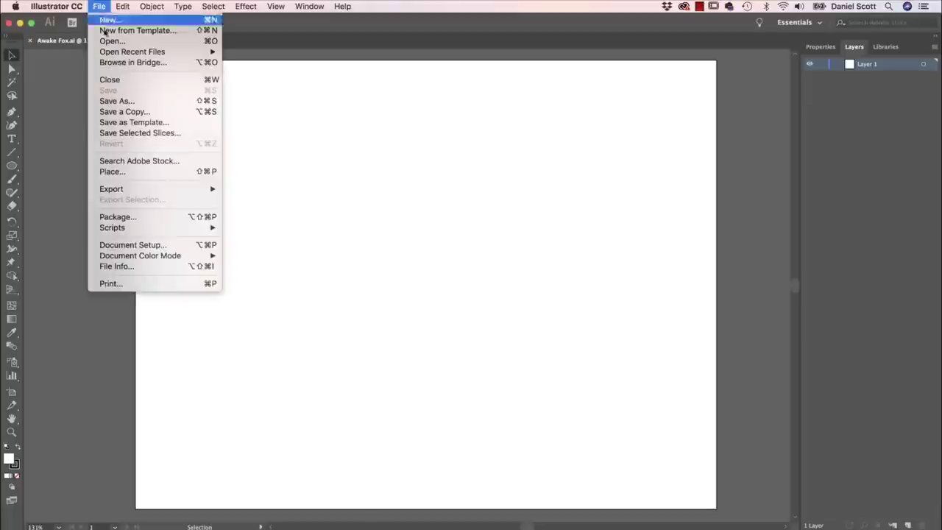
left_click(143, 173)
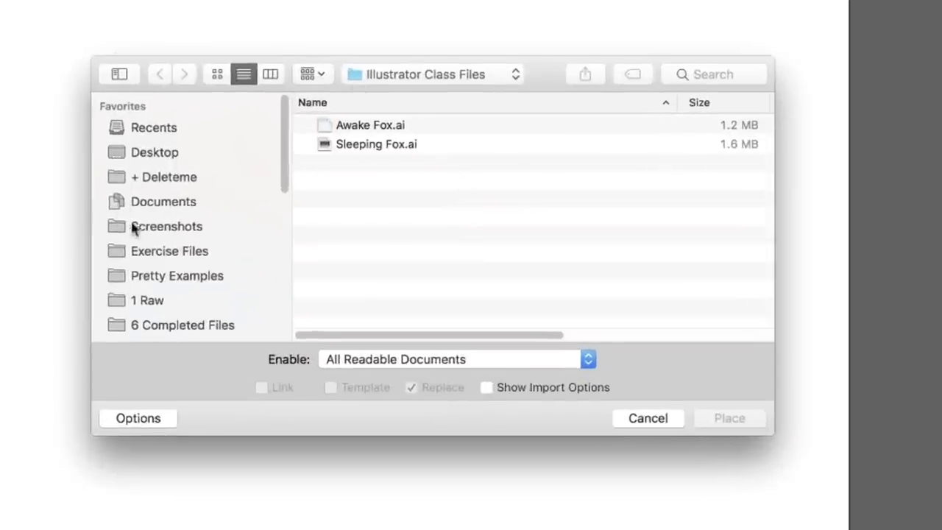
left_click(184, 257)
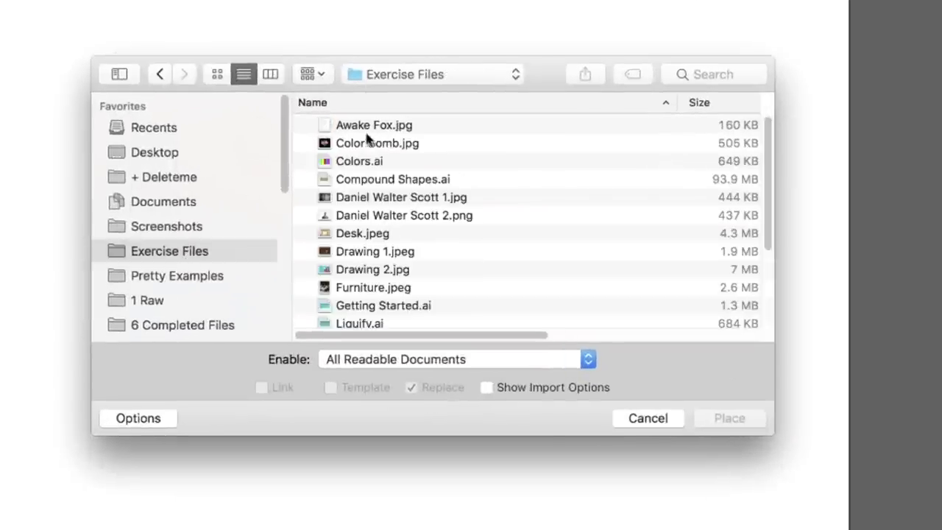
left_click(346, 127)
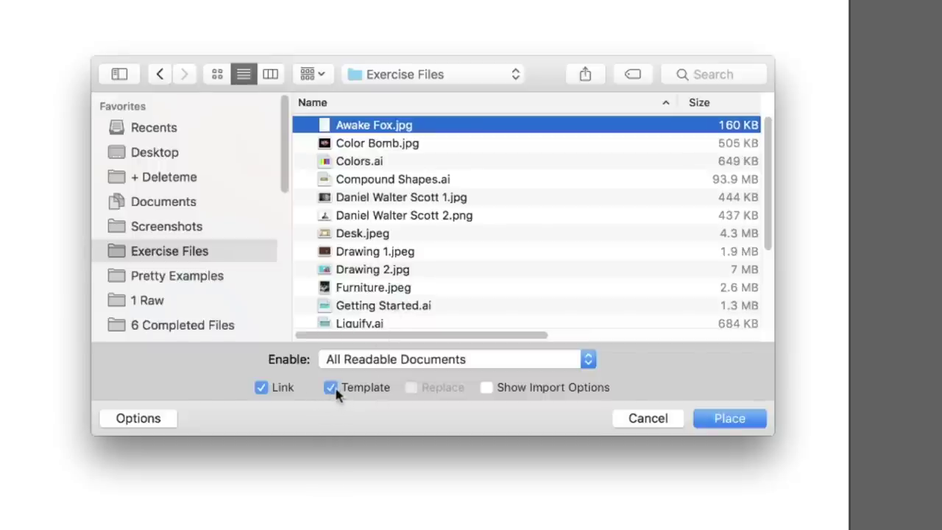
left_click(745, 425)
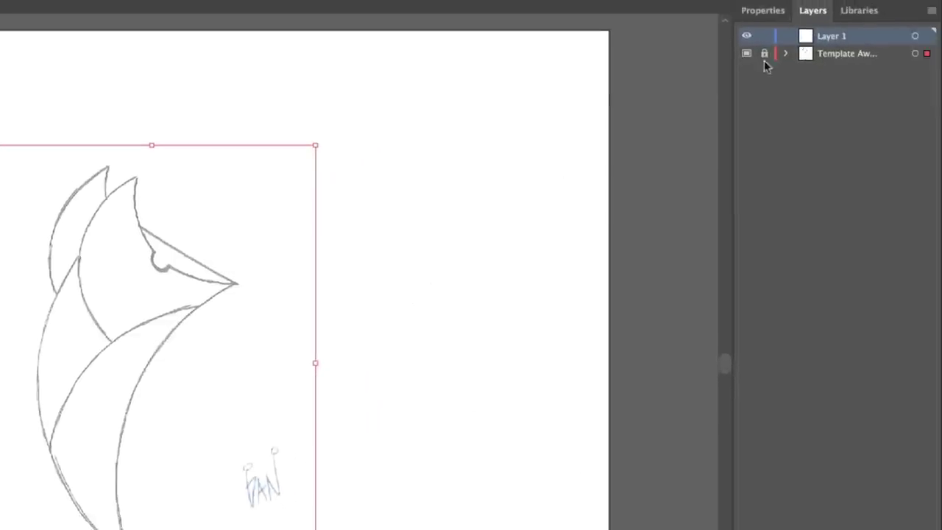
left_click(331, 265)
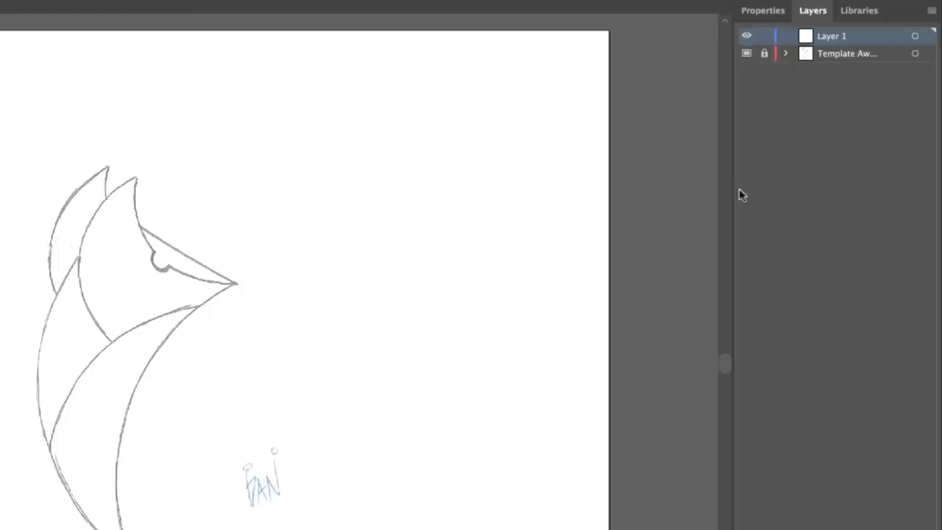
left_click(765, 11)
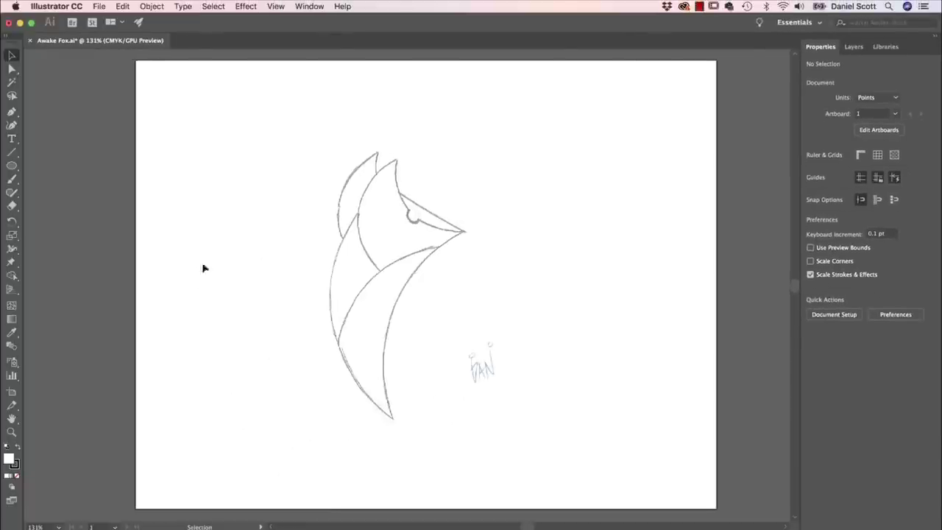
- Draw a 3-sided polygon triangle on the artboard with the Polygon tool
left_click(11, 165)
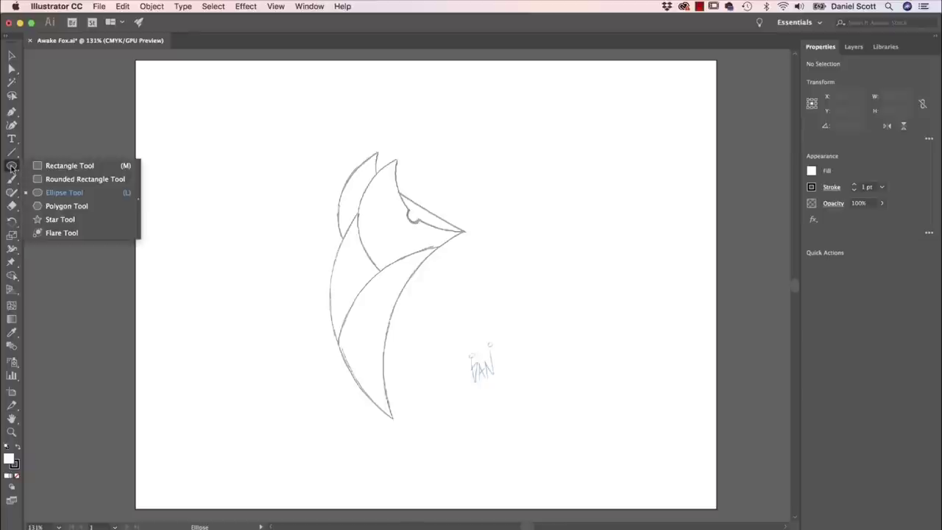
left_click(44, 206)
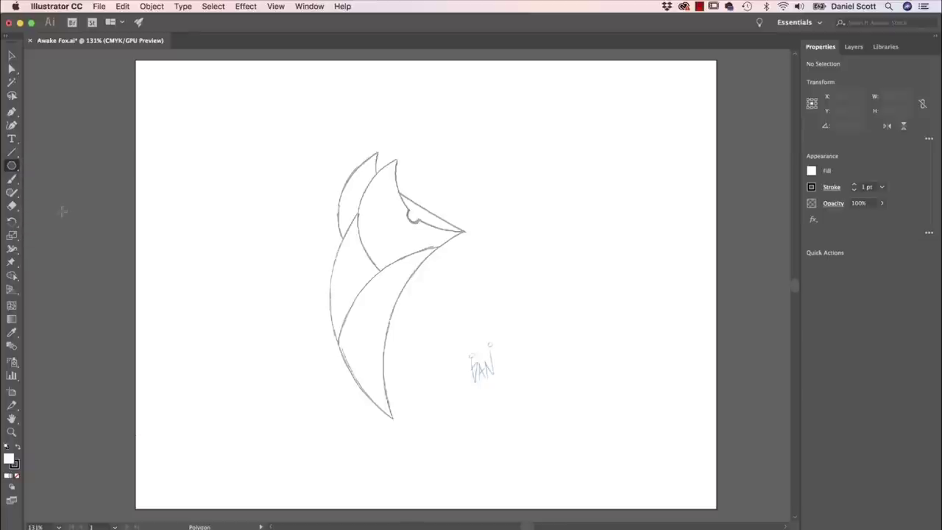
left_click(298, 174)
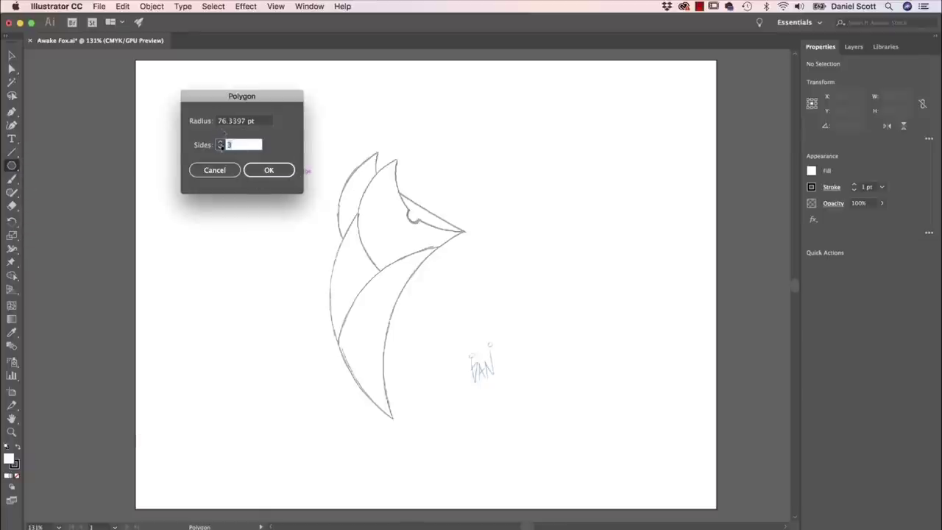
left_click(270, 172)
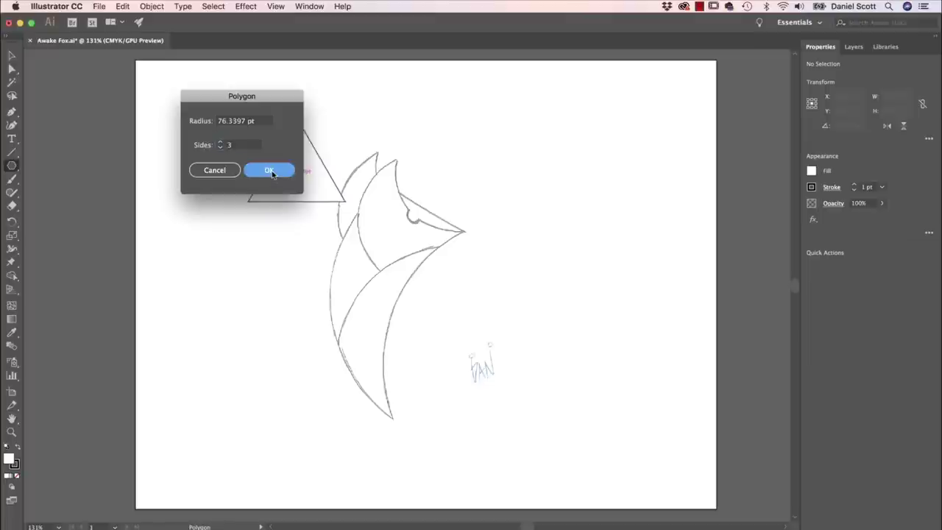
left_click(270, 171)
left_click(12, 56)
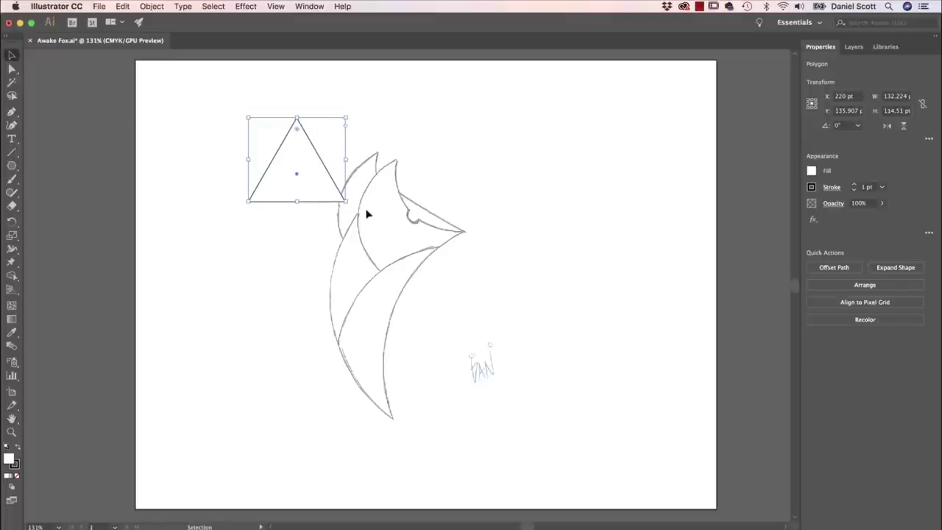
- Enlarge the triangle to about 130 × 150 pt and nudge it over the fox's snout
mouse_move(342, 203)
left_mouse_down()
mouse_move(506, 309)
mouse_move(402, 256)
mouse_move(361, 140)
mouse_move(372, 206)
mouse_move(353, 230)
left_mouse_up()
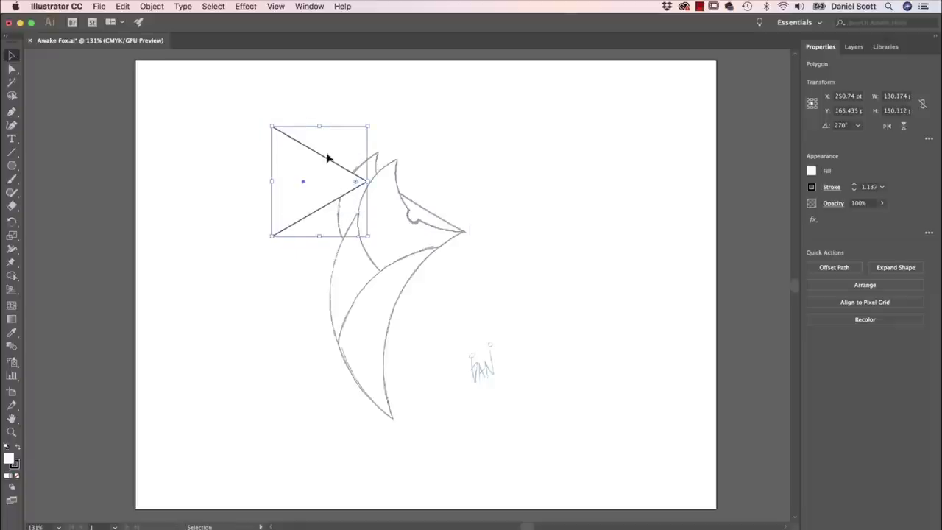
left_click_drag(326, 161, 420, 207)
key("Right")
key("Down")
key("Right")
key("Right")
key("Right")
key("Right")
key("Right")
key("Right")
key("Right")
key("Right")
key("Right")
key("Down")
key("Down")
key("Down")
key("Down")
key("Down")
key("shift+Right")
key("shift+Right")
key("shift+Down")
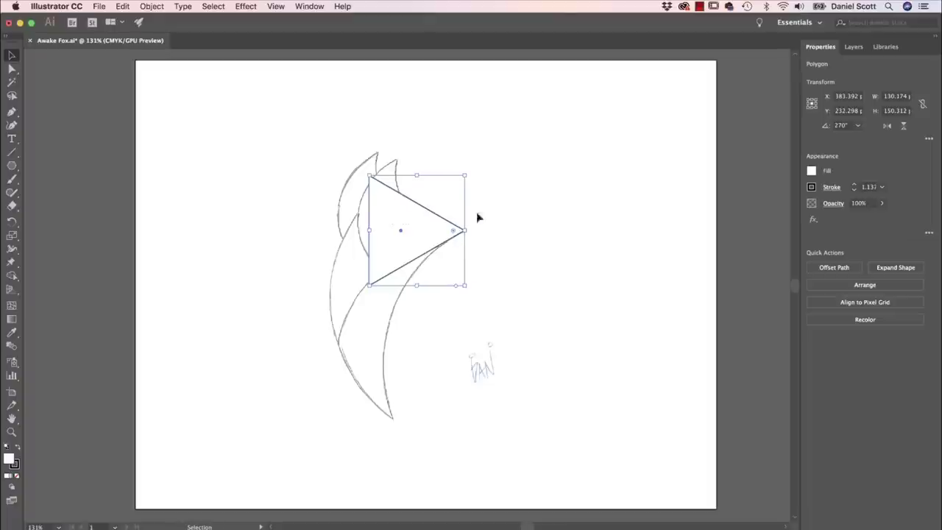
- Set the triangle's fill to None and deselect it
left_click(811, 187)
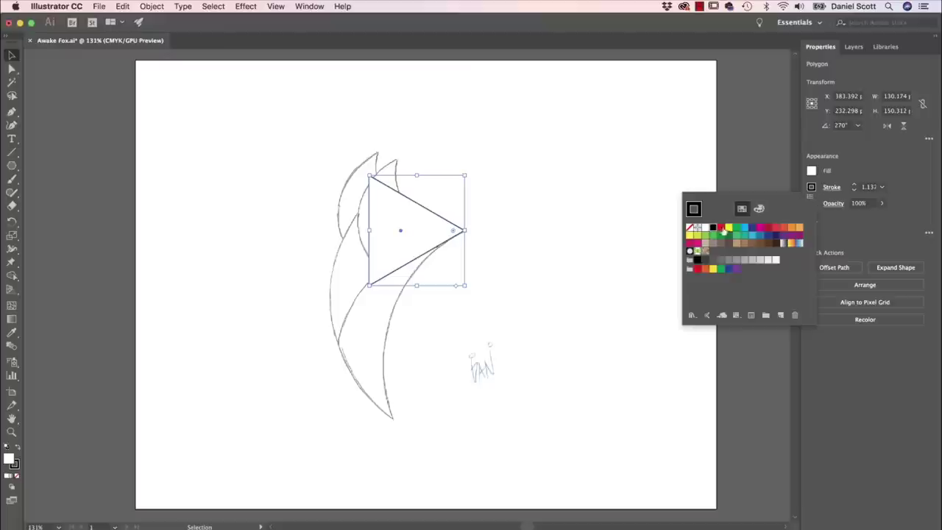
left_click(812, 171)
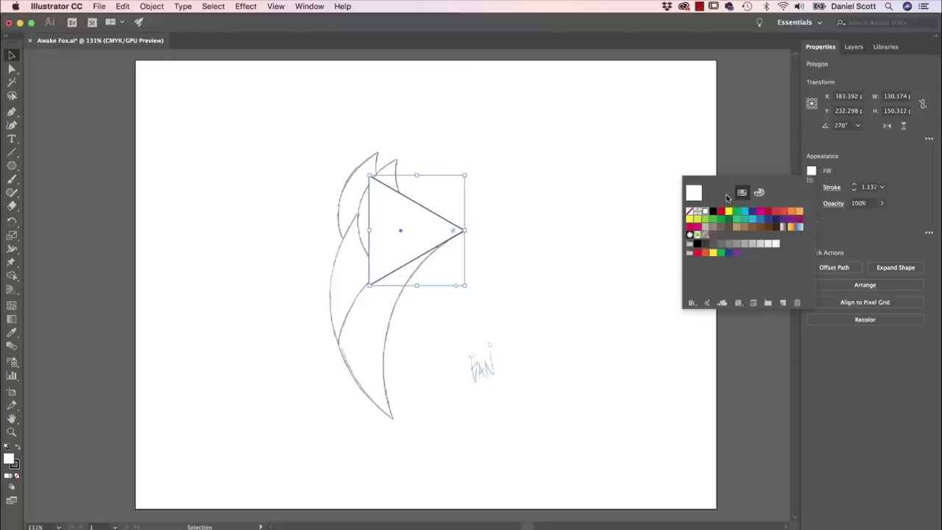
left_click(690, 212)
left_click(556, 205)
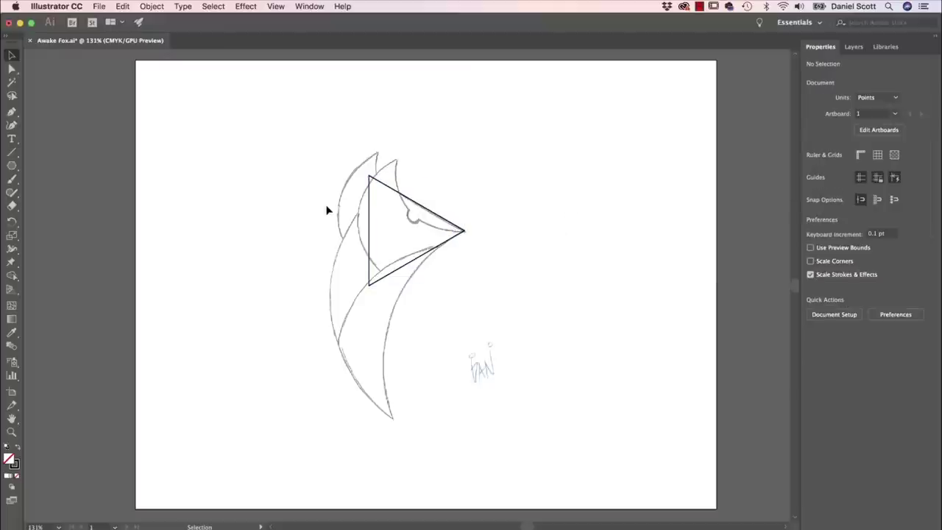
- Draw a large circle and move it over the triangle
left_click_drag(12, 165, 53, 193)
left_click_drag(463, 116, 598, 267)
left_click(13, 56)
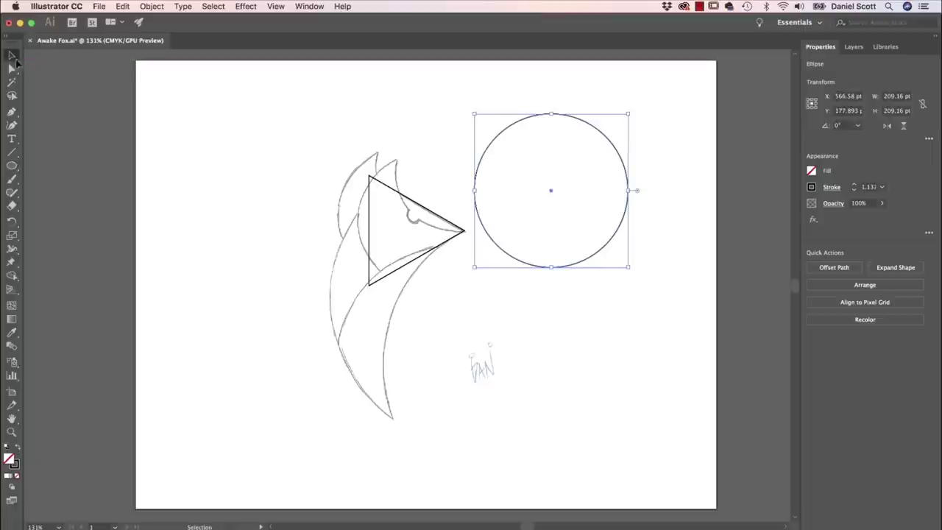
left_click(576, 159)
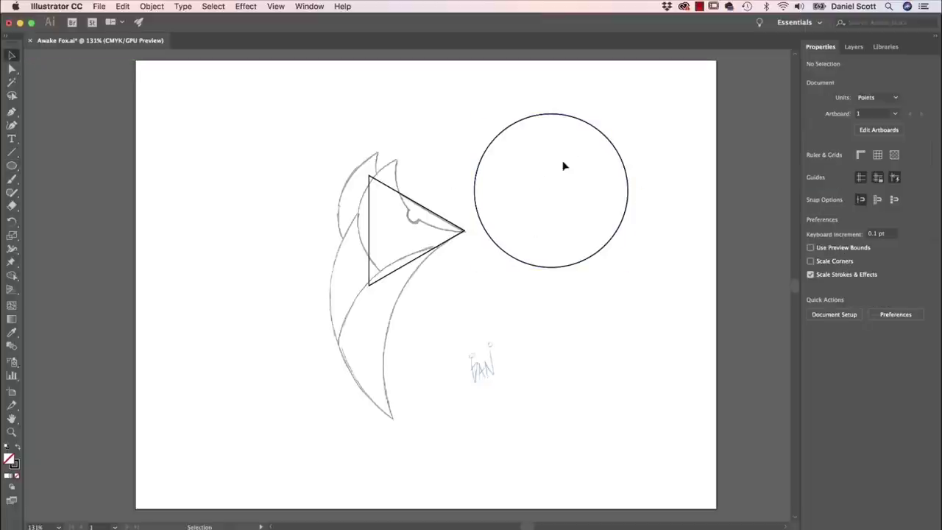
left_click(608, 142)
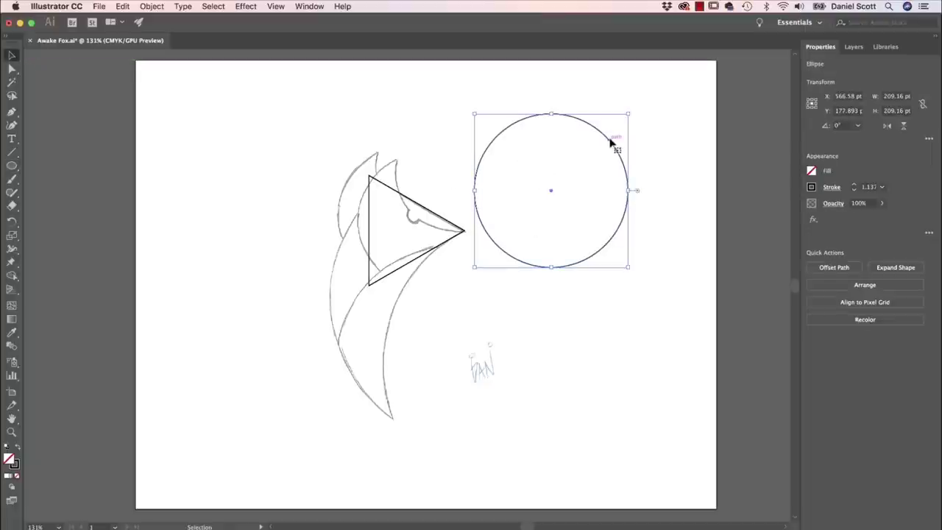
left_click_drag(609, 143, 498, 156)
left_click_drag(484, 187, 489, 184)
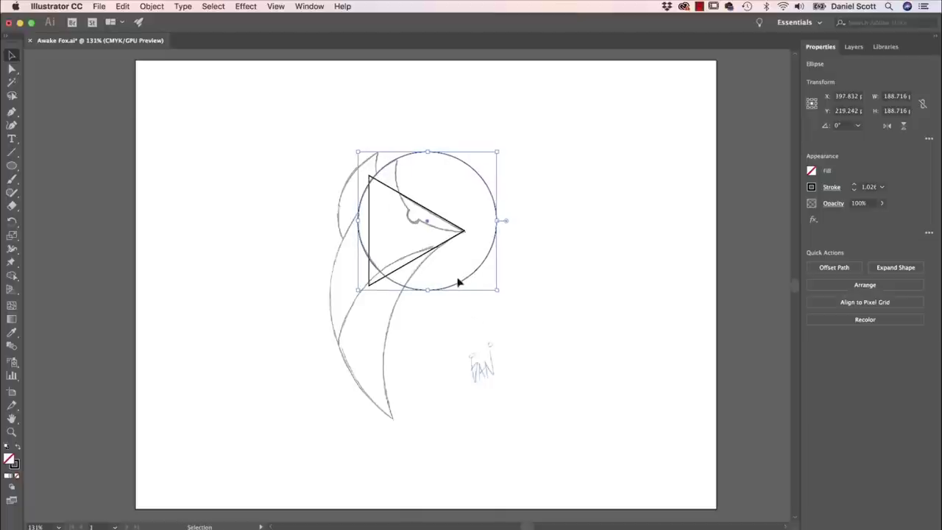
- Alt-drag a copy up-right, shrink it to 150.102 pt, nudge it, and select all three shapes
left_click_drag(486, 255, 515, 211)
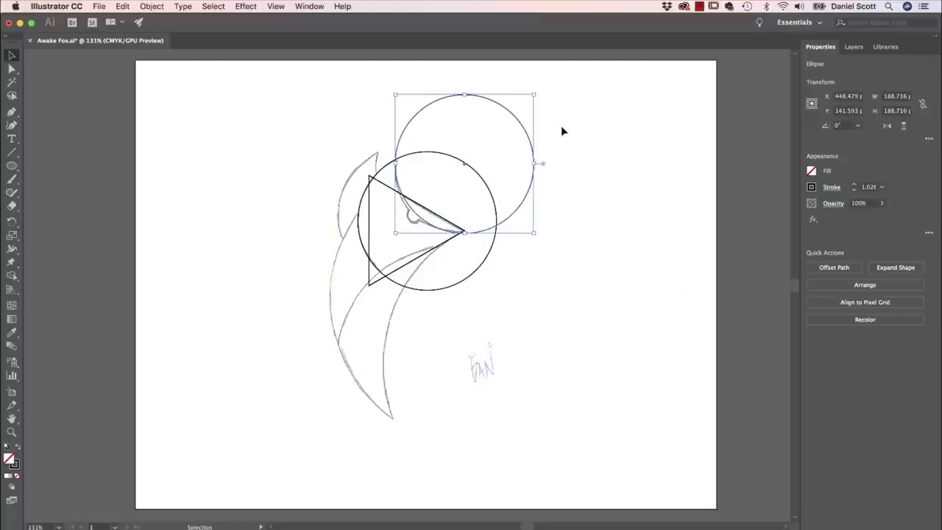
left_click_drag(534, 94, 522, 105)
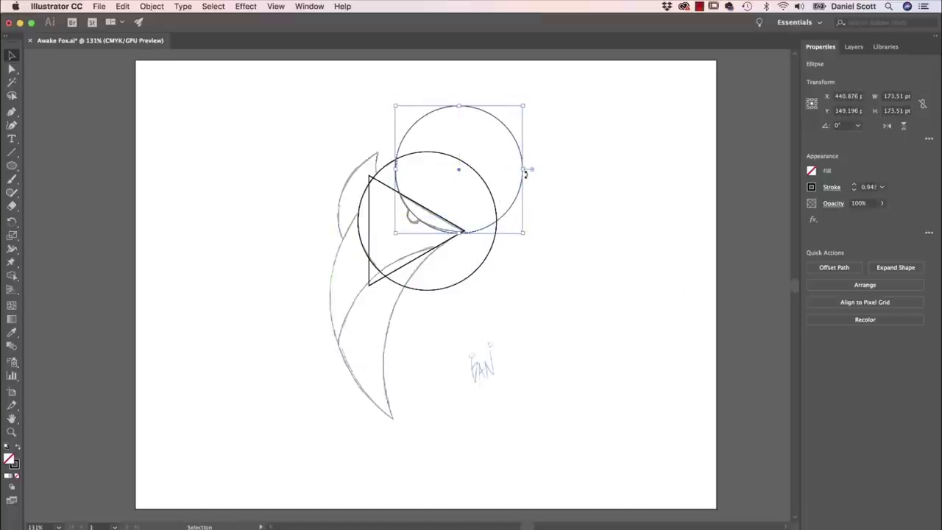
left_click_drag(524, 174, 527, 177)
left_click_drag(524, 105, 509, 118)
key("Right")
key("Right")
key("Right")
key("Right")
key("Right")
key("Down")
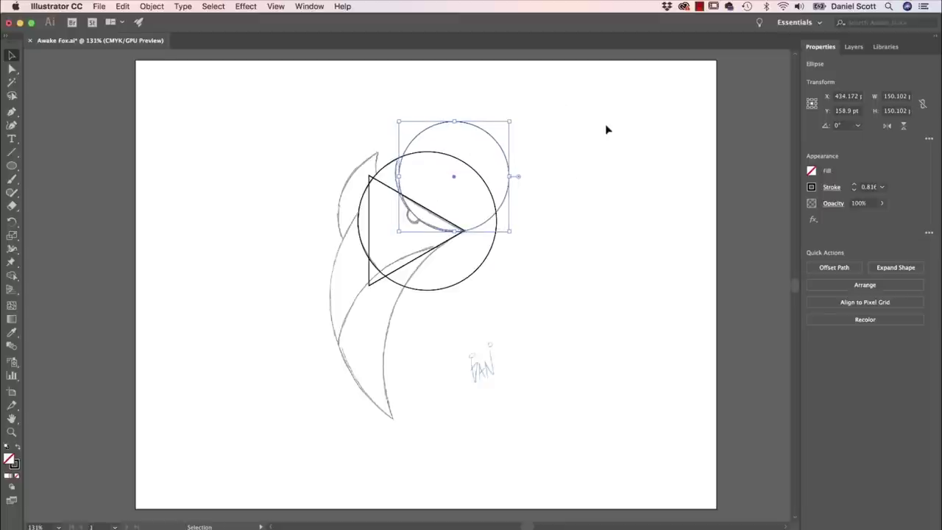
left_click_drag(604, 122, 312, 335)
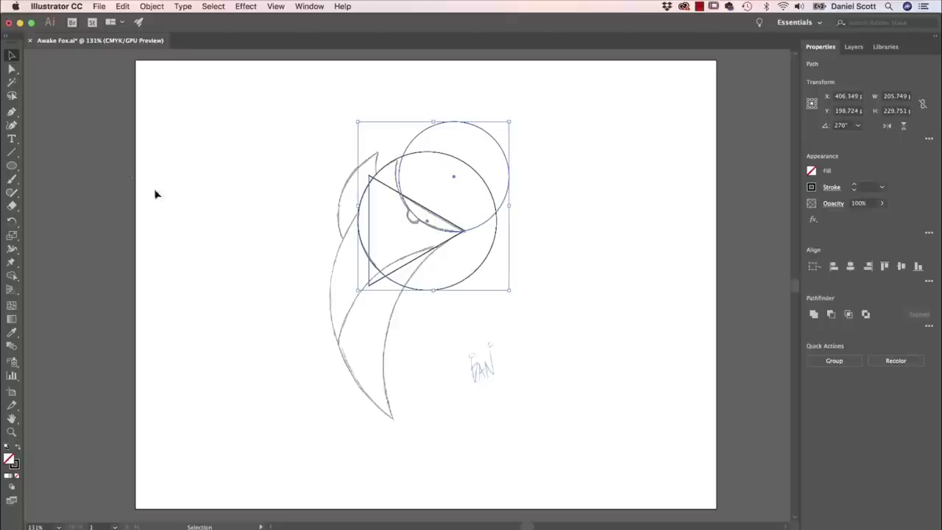
- Shape-build the top crescent and triangle into one 145.01 × 163.5 pt head path, deleting the small bottom triangle
left_click_drag(216, 112, 564, 358)
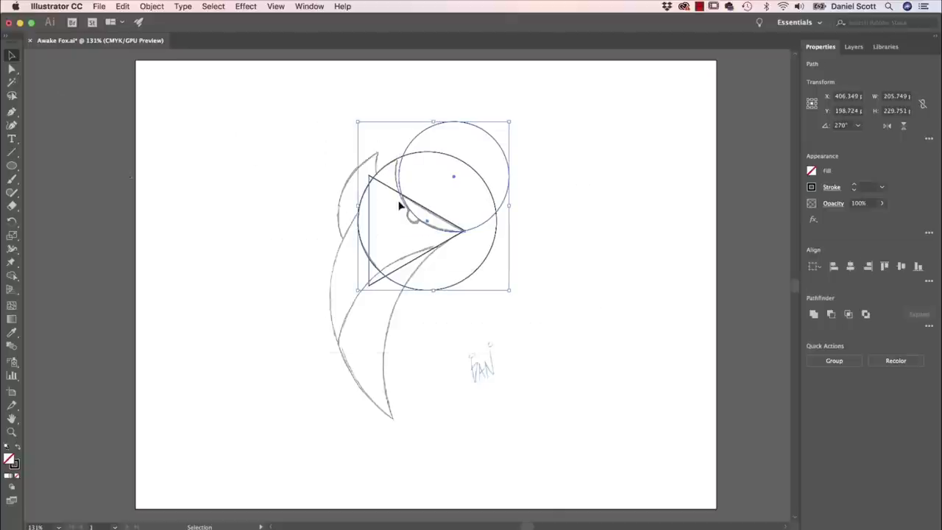
left_click(12, 275)
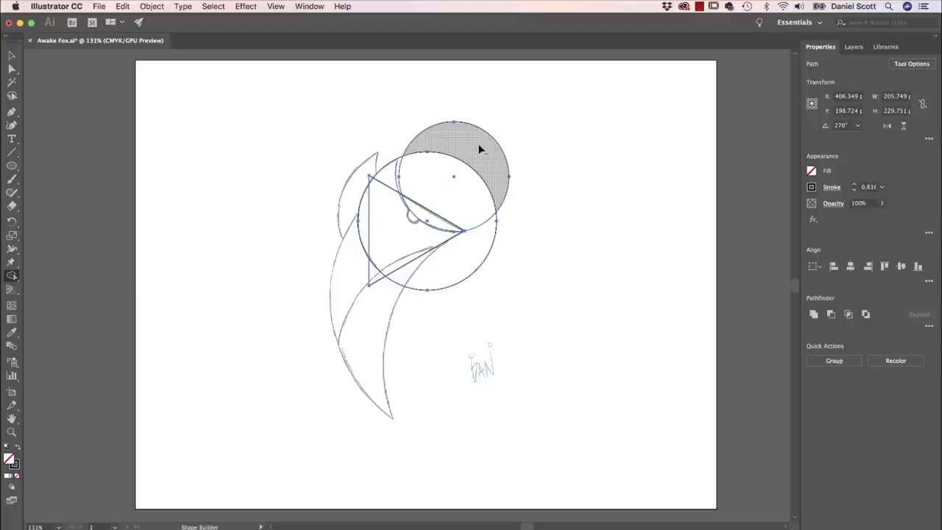
left_click_drag(519, 99, 465, 178)
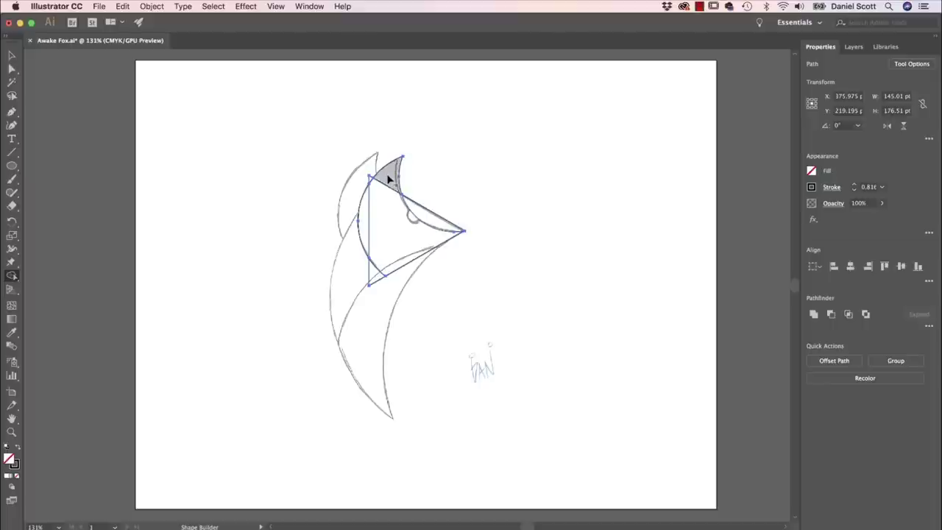
left_click_drag(390, 180, 365, 205)
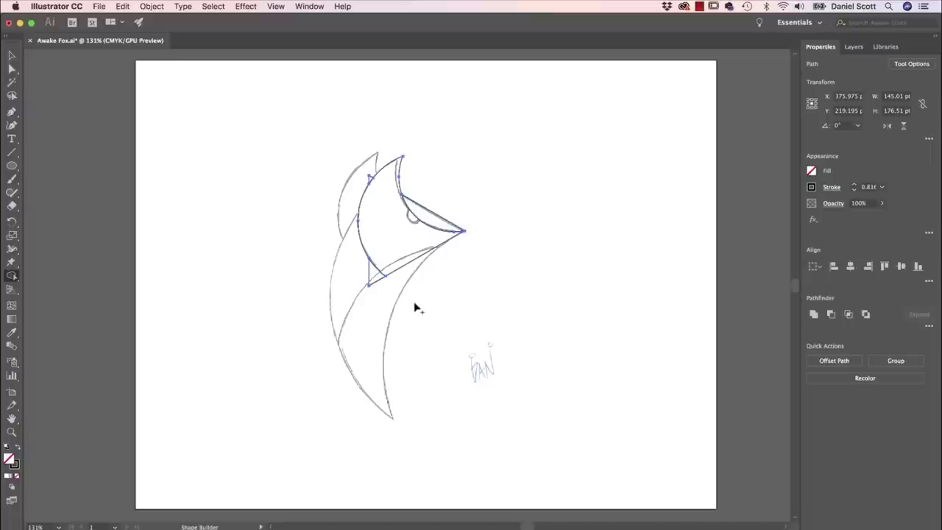
left_click(375, 273, "alt")
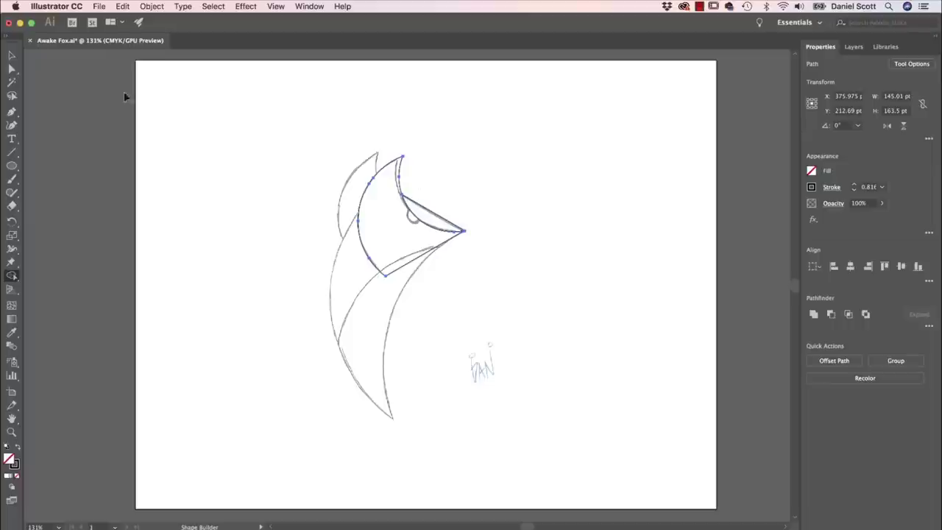
key("v")
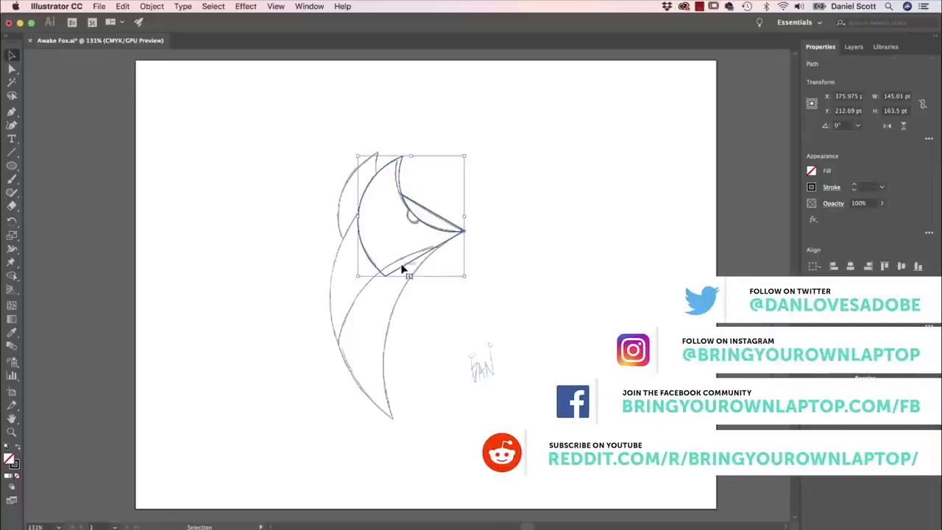
- Paste a copy of the head shape over the original and rotate it to 3.5°
key("super+c")
key("super+v")
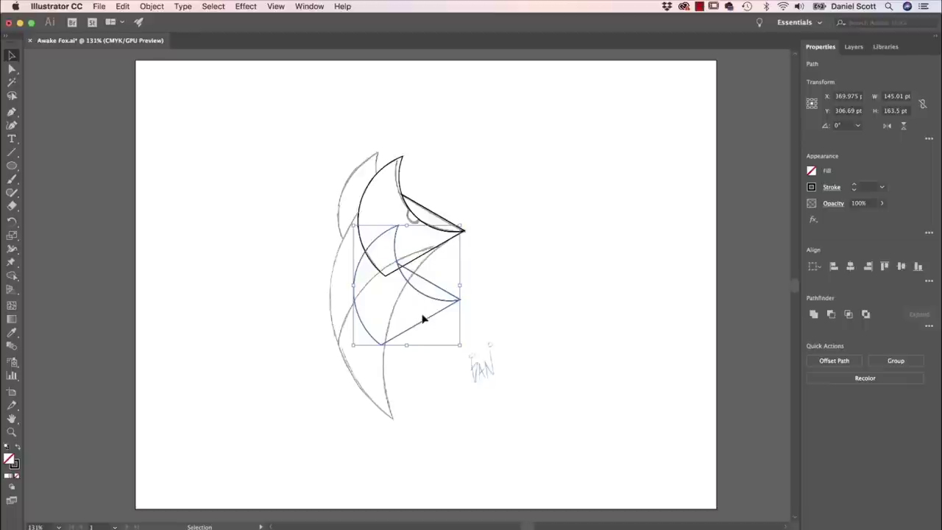
left_click_drag(426, 321, 408, 246)
mouse_move(448, 275)
left_mouse_down()
mouse_move(436, 285)
mouse_move(462, 266)
left_mouse_up()
left_click_drag(368, 171, 377, 172)
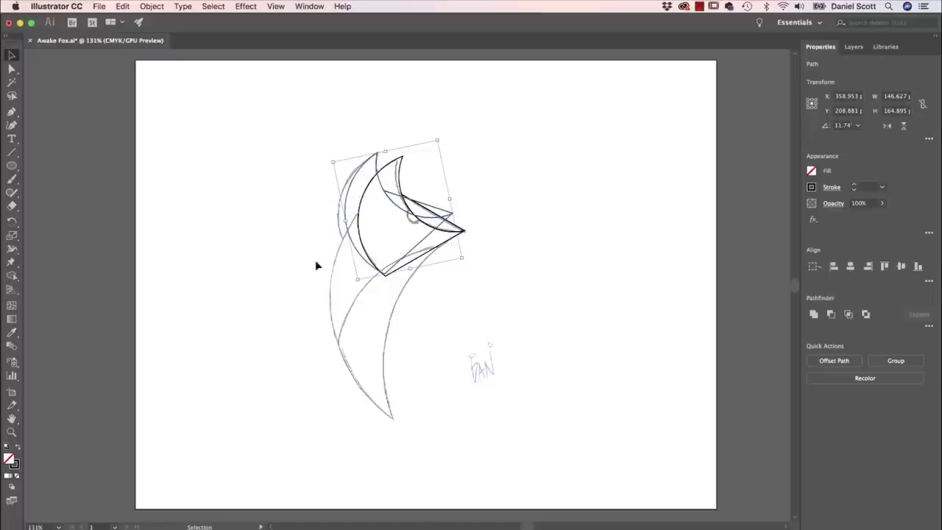
left_click_drag(467, 259, 466, 278)
- Merge the left crescent regions of both head shapes into one ear piece with Shape Builder
left_click_drag(238, 124, 540, 287)
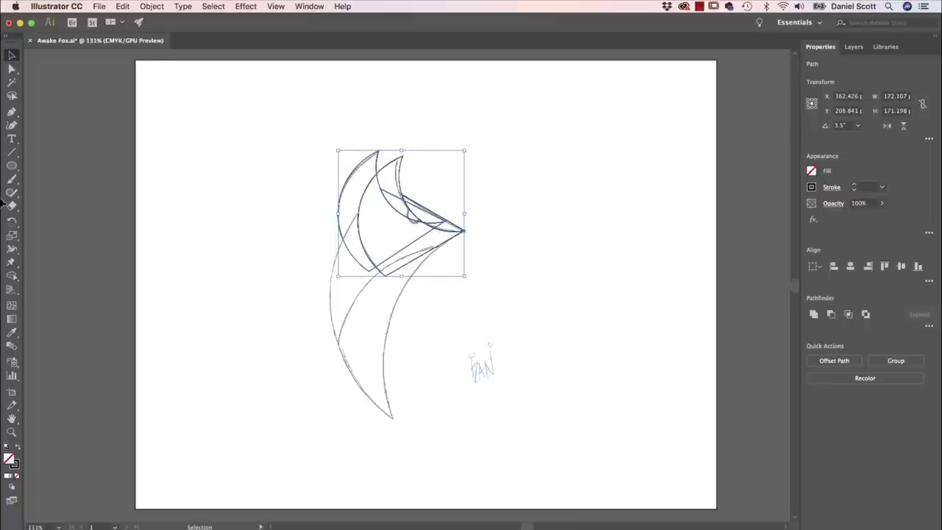
left_click(12, 275)
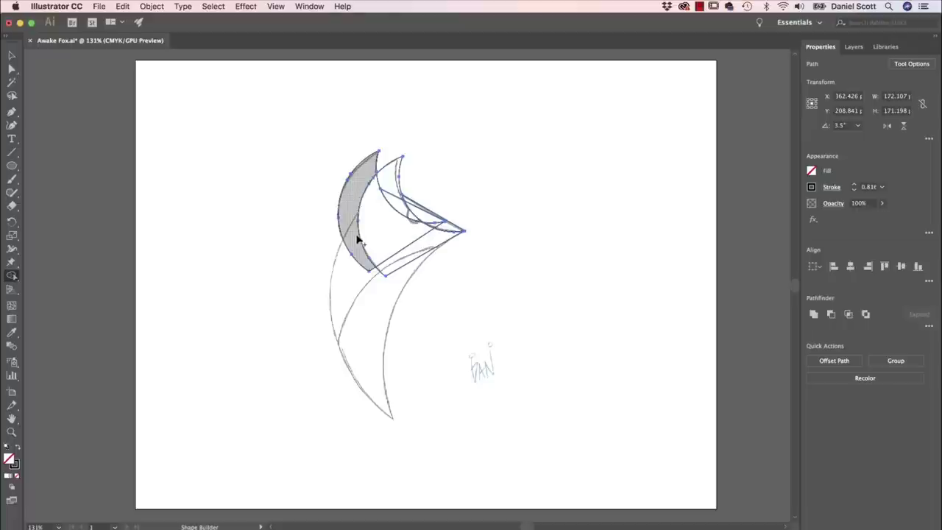
left_click_drag(389, 183, 382, 215)
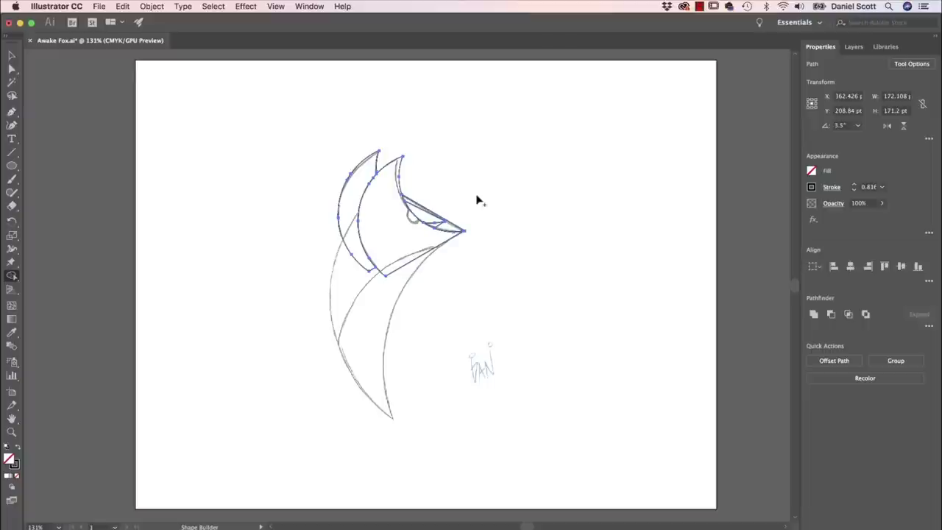
key("super+equal")
key("super+equal")
key("super+equal")
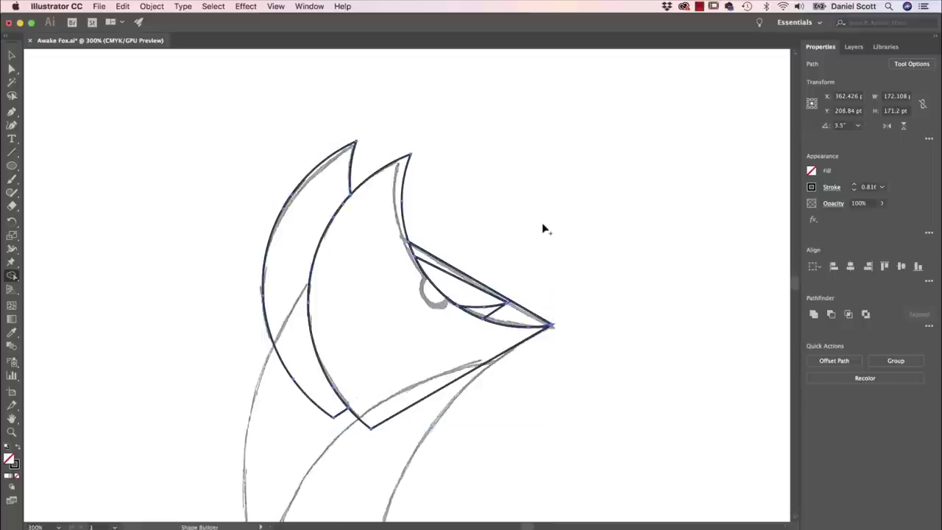
- Merge the eye regions into one shape and compare it against the Template sketch layer
left_click_drag(490, 305, 528, 290)
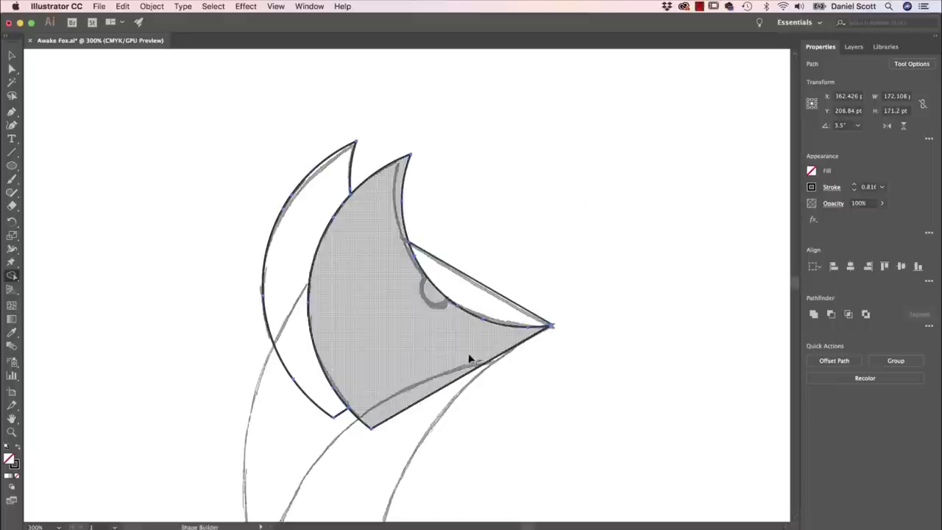
left_click(853, 47)
left_click(809, 77)
left_click(809, 77)
left_click(809, 76)
left_click(809, 76)
left_click(809, 76)
left_click(810, 76)
left_click(809, 77)
left_click(810, 77)
left_click(809, 77)
left_click(809, 76)
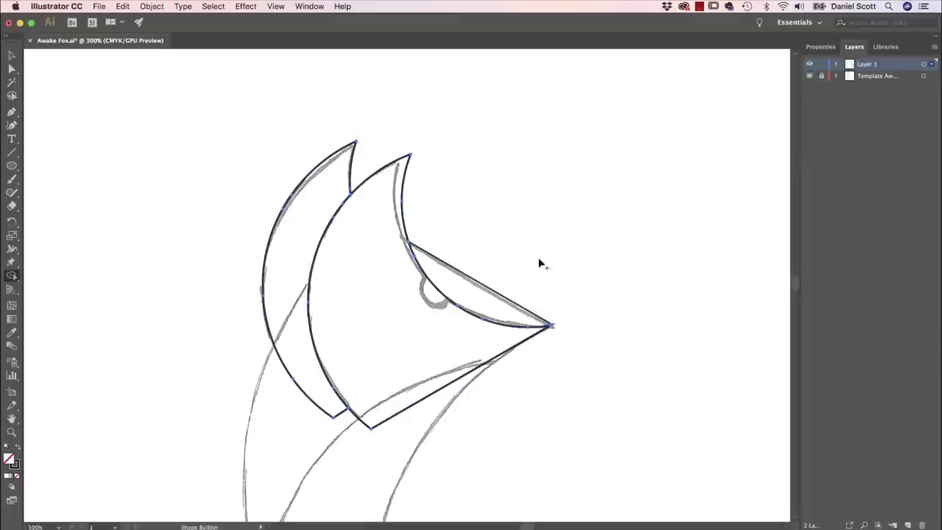
- Draw a small circle at the fox's eye and nudge it up slightly
left_click(11, 165)
left_click_drag(464, 194, 501, 231)
key("Delete")
left_click_drag(424, 276, 456, 310)
key("v")
key("Up")
key("Up")
key("Up")
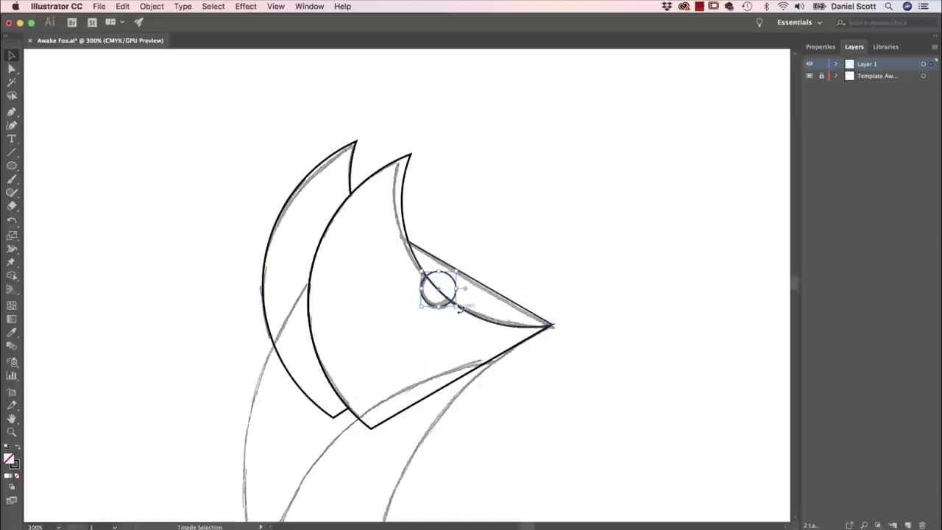
- Merge the eye circle into the adjacent wedge with Shape Builder to form a rounded notch
left_click_drag(535, 215, 414, 309)
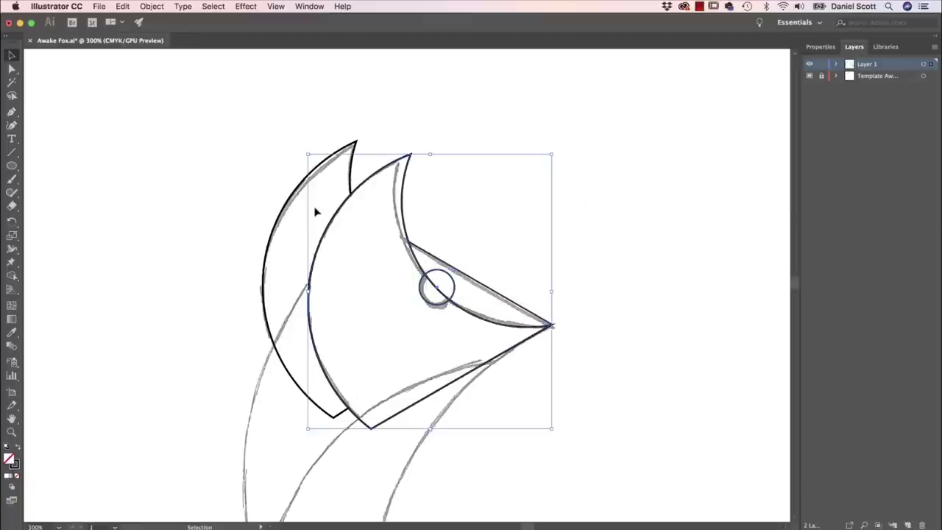
left_click(12, 276)
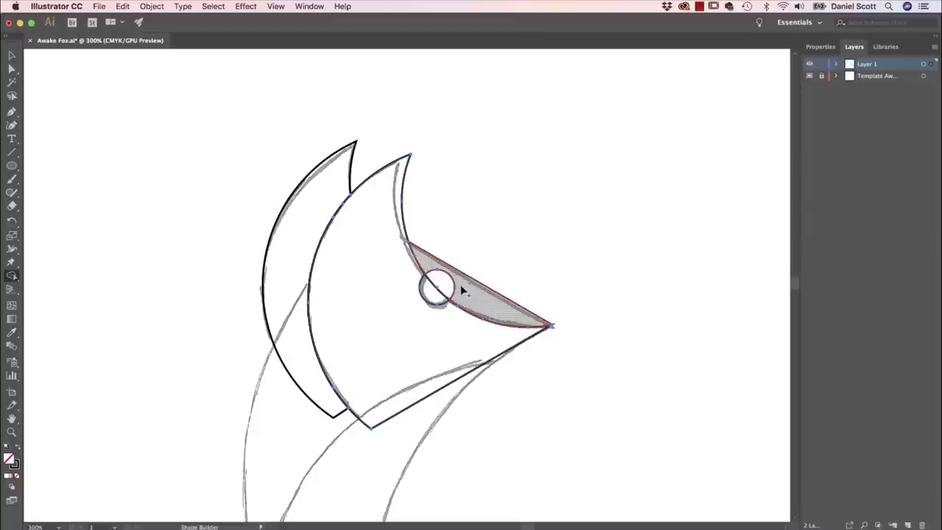
left_click_drag(437, 290, 469, 310)
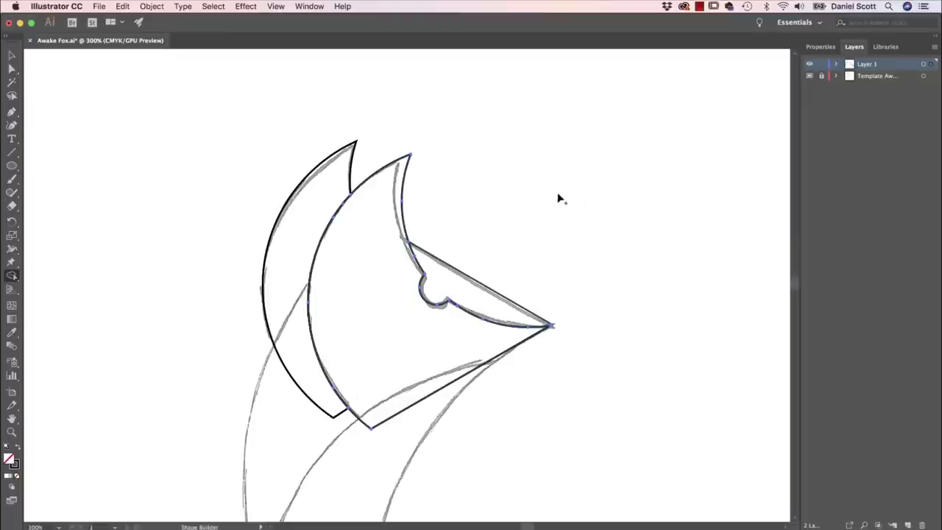
key("v")
left_click(582, 234)
- Check the notch against the Template sketch and fit the whole artboard in view
left_click(809, 76)
left_click(809, 76)
left_click(808, 76)
left_click(808, 76)
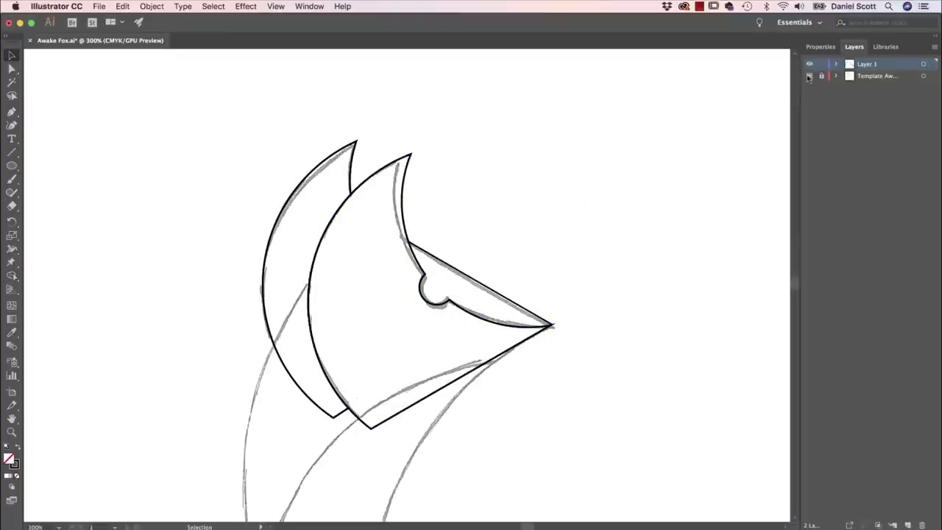
key("super+1")
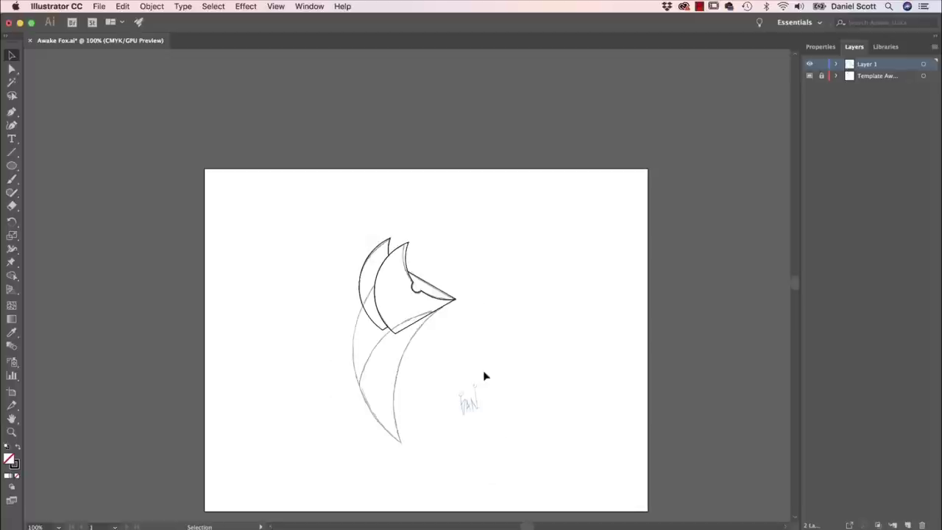
- Draw a large circle over the fox body, then resize and reposition it
left_click(12, 166)
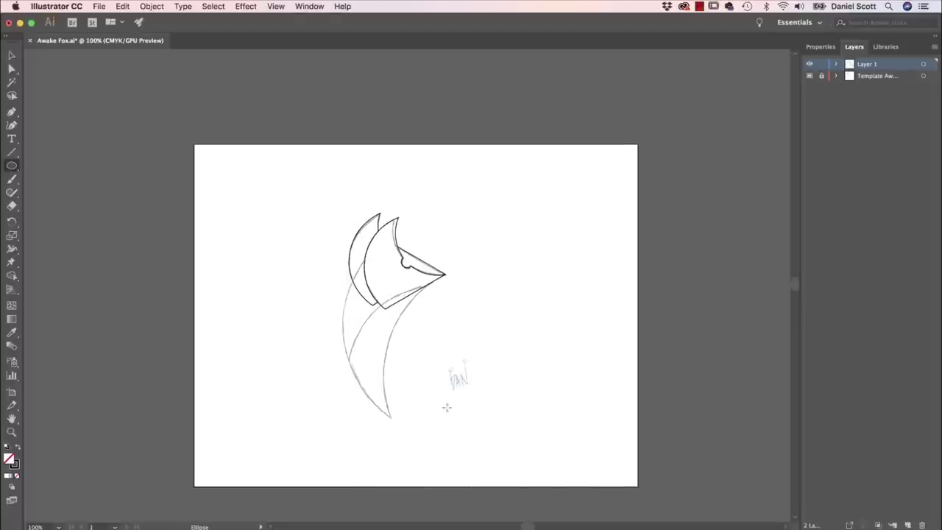
left_click_drag(312, 173, 619, 480)
key("v")
left_click_drag(423, 180, 456, 177)
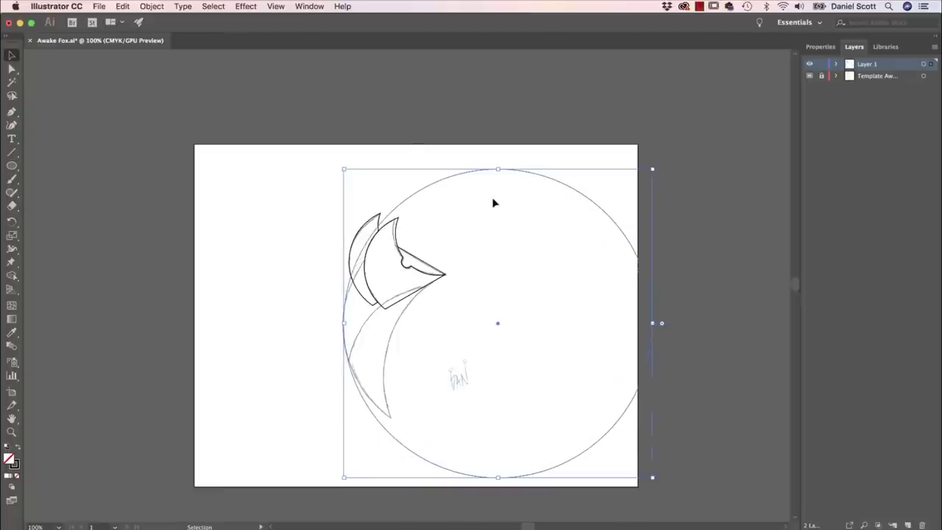
left_click_drag(651, 168, 578, 242)
left_click_drag(523, 263, 523, 228)
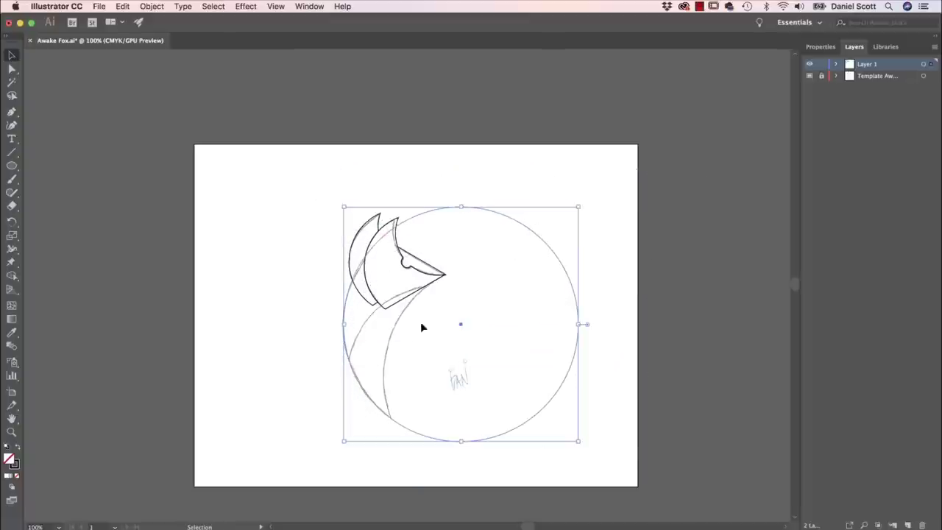
- Paste a copy of the large circle and shift it down and right below the head
key("super+v")
mouse_move(475, 189)
left_mouse_down()
mouse_move(562, 292)
mouse_move(511, 309)
mouse_move(522, 302)
left_mouse_up()
left_click(493, 305)
left_click(451, 171)
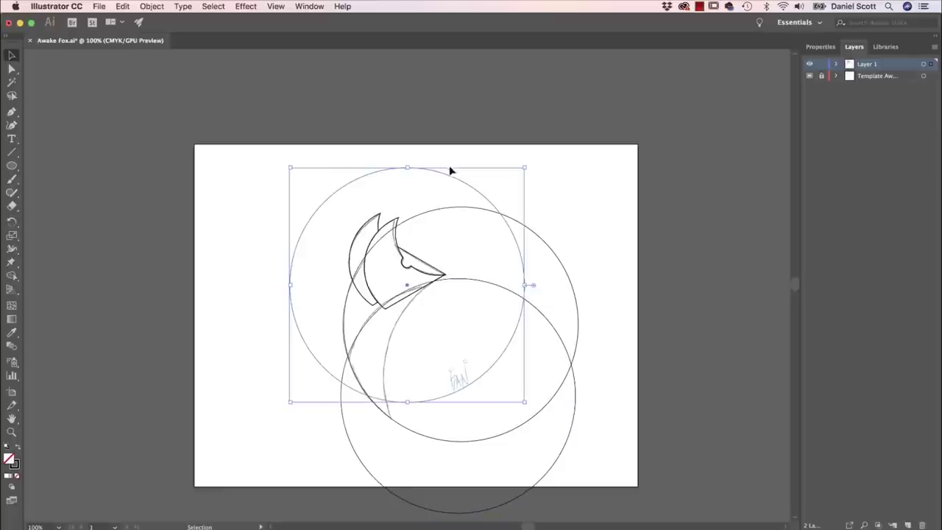
left_click_drag(456, 178, 638, 334)
key("super+z")
key("Delete")
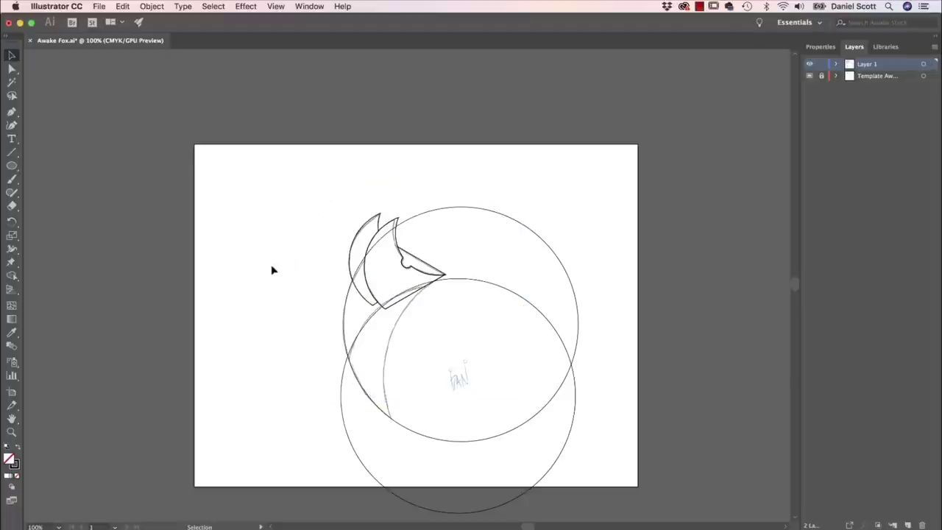
- Trial-trim the lower circle's regions with Shape Builder, then undo both trims
left_click_drag(278, 189, 588, 416)
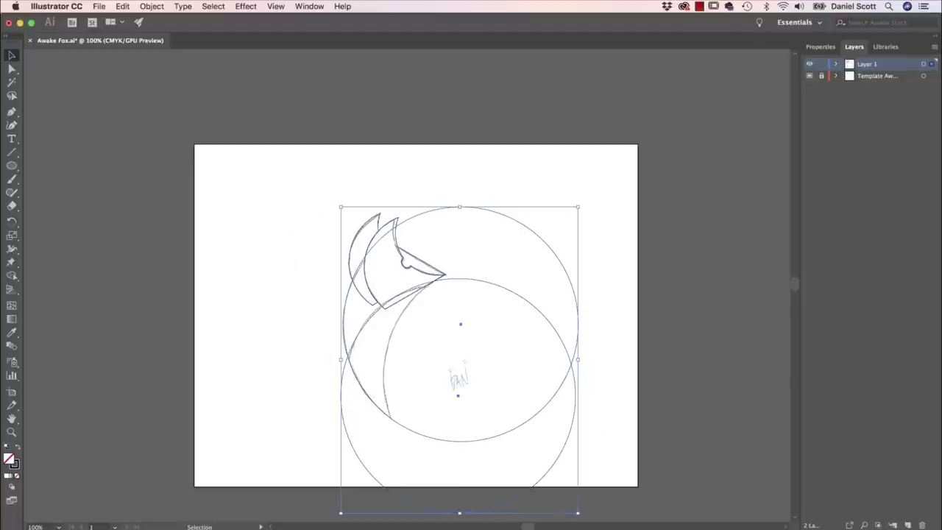
left_click(12, 275)
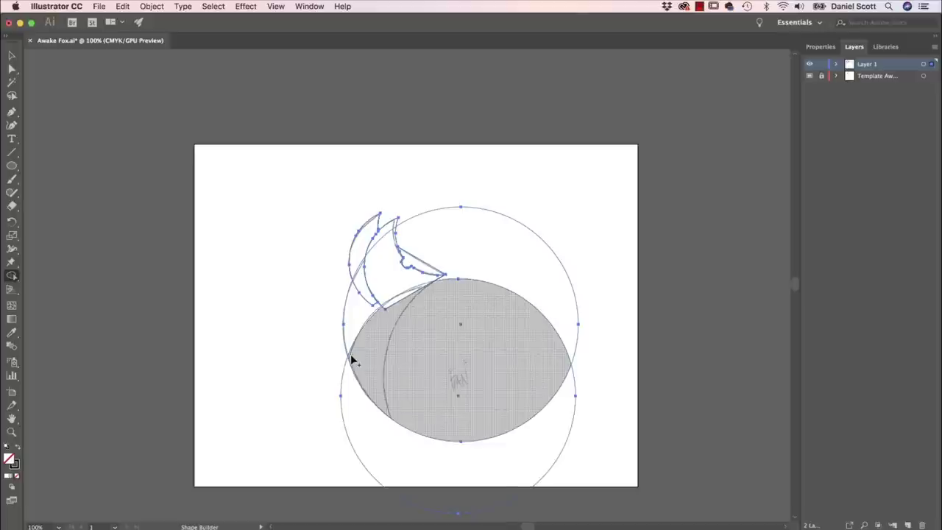
left_click(508, 474, "alt")
left_click(506, 386, "alt")
key("super+z")
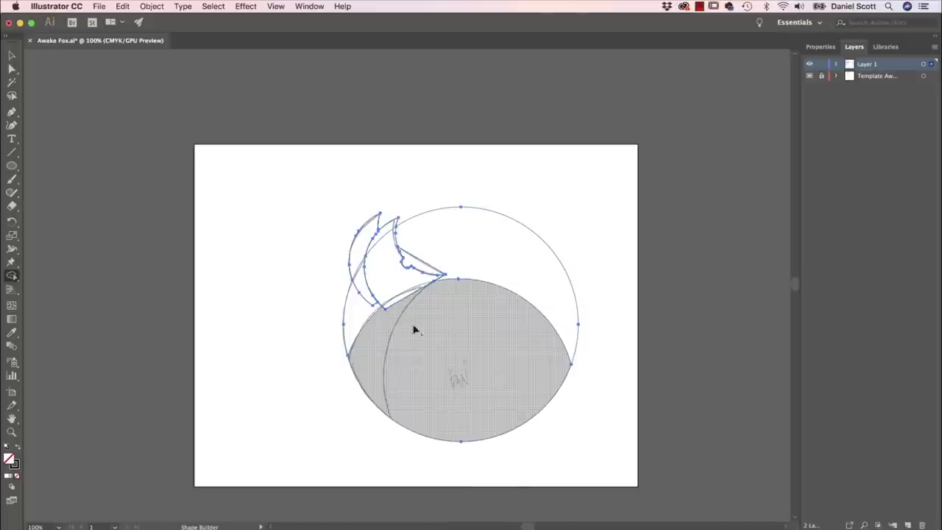
key("super+z")
key("super+z")
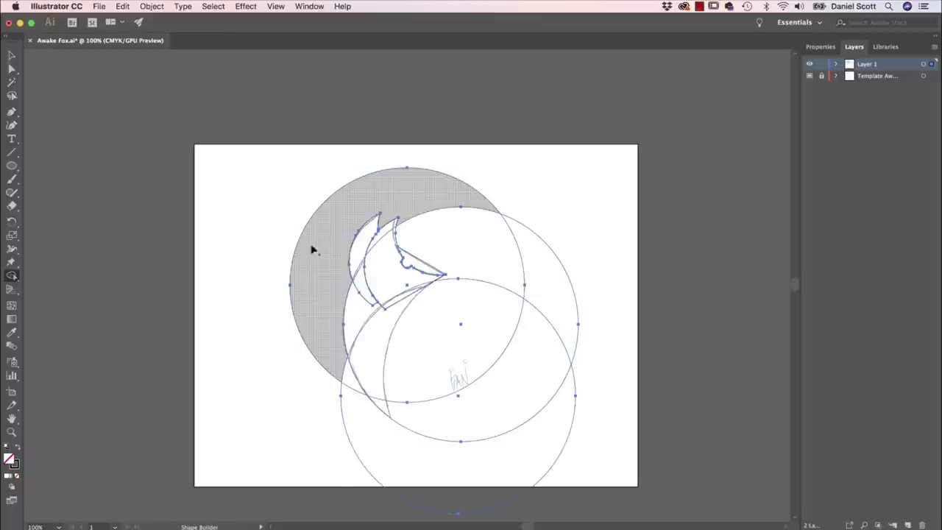
- Move the upper-left circle down-right and align its edge with the snout tip at high zoom
key("v")
left_click(320, 204)
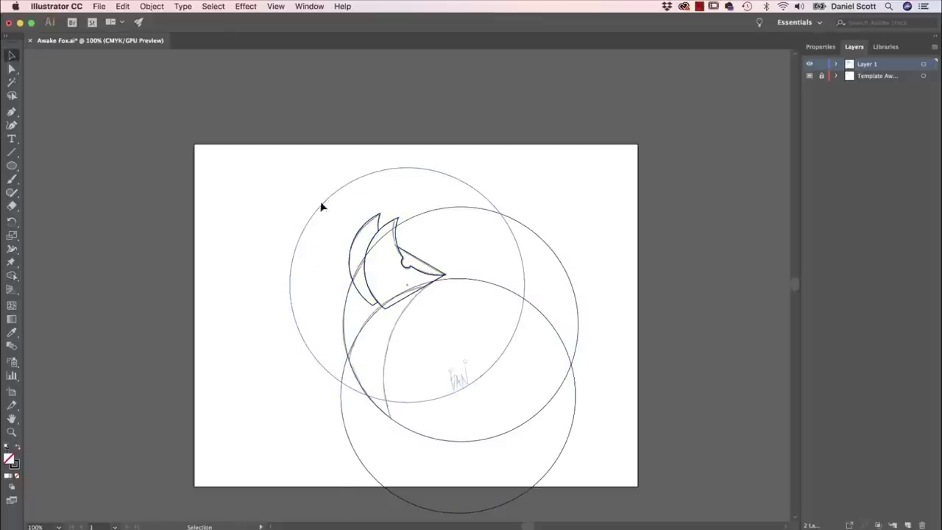
left_click_drag(322, 204, 422, 297)
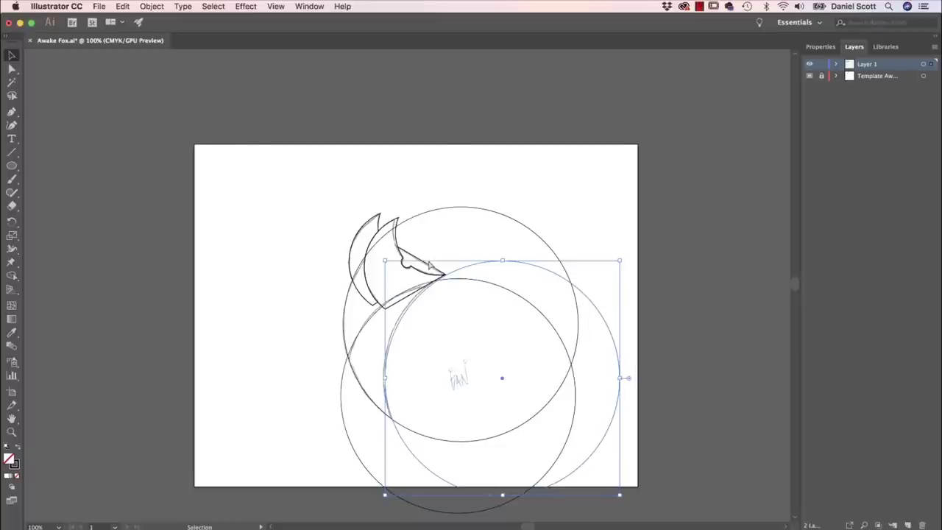
key("super+equal")
key("super+equal")
scroll(420, 286, "up", 10)
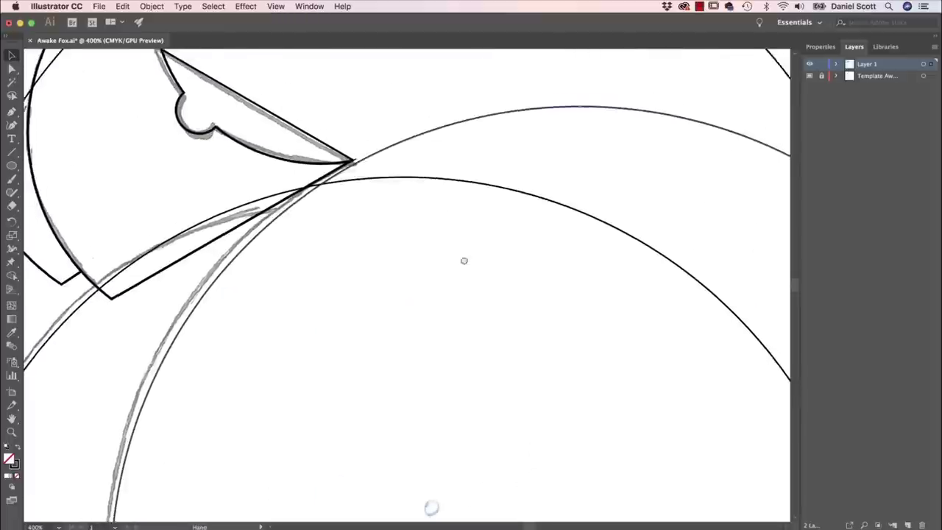
left_click_drag(463, 261, 522, 360)
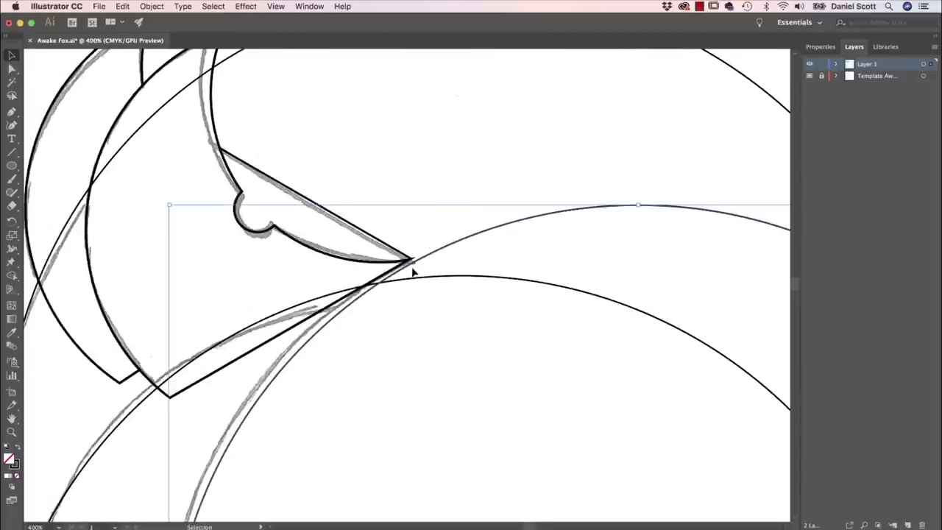
left_click_drag(413, 263, 441, 276)
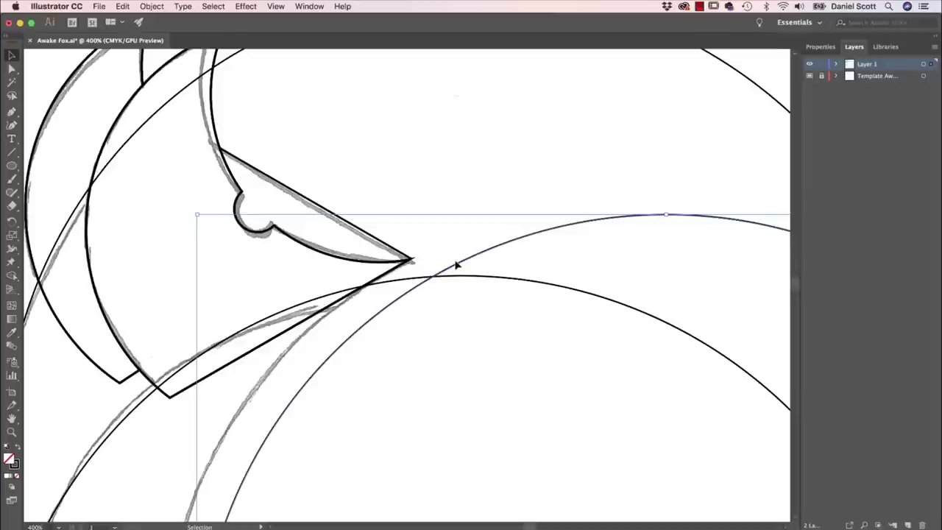
- Shift the large circle slightly left and delete five spare crescent regions with Shape Builder
left_click_drag(454, 271, 410, 265)
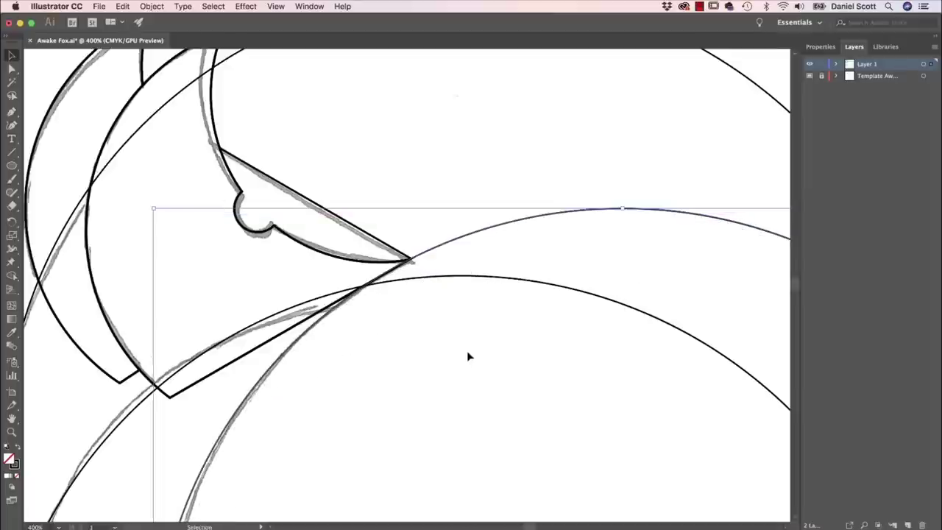
key("super+minus")
key("super+minus")
key("super+minus")
key("super+minus")
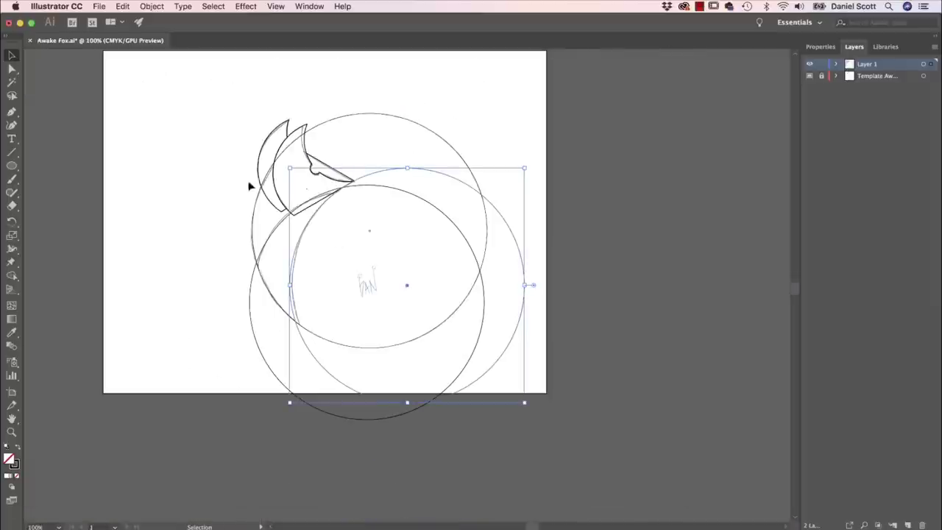
left_click_drag(203, 106, 520, 352)
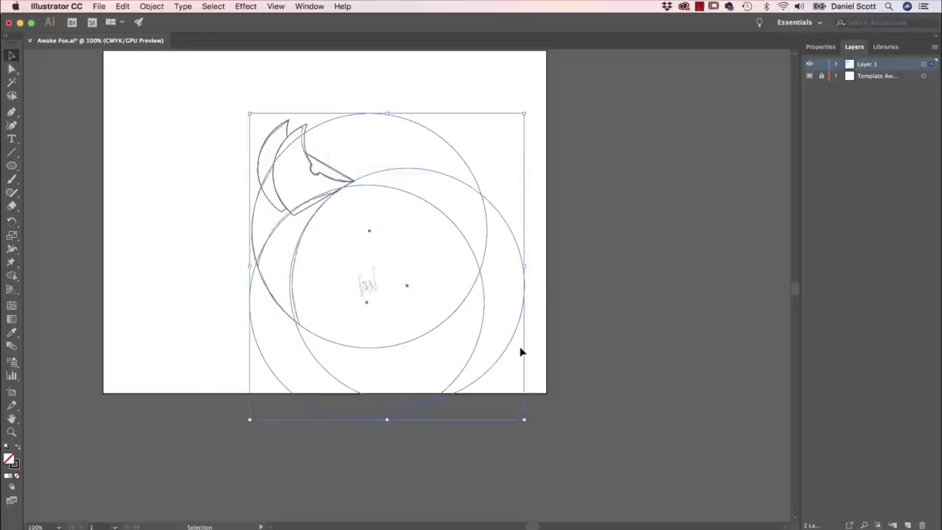
left_click(12, 276)
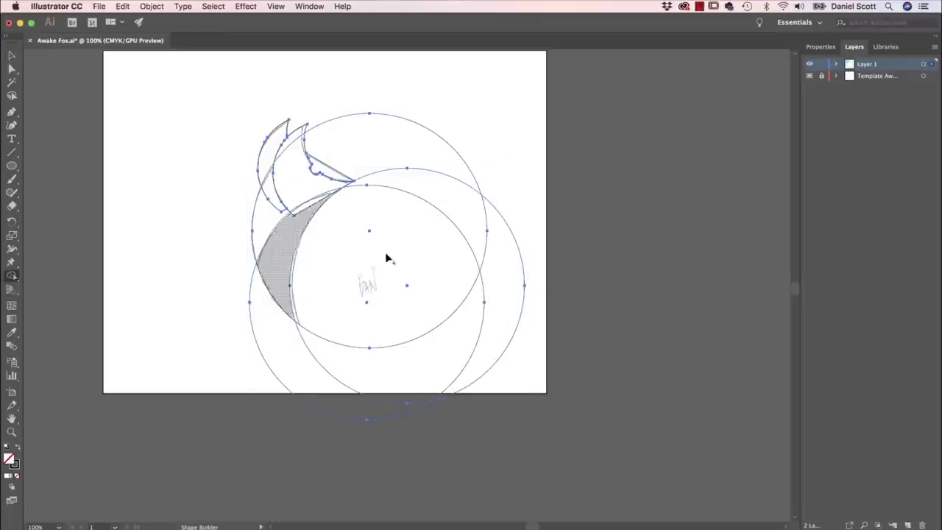
left_click(454, 210, "alt")
left_click(488, 246, "alt")
left_click(445, 328, "alt")
left_click(321, 378, "alt")
left_click(410, 151, "alt")
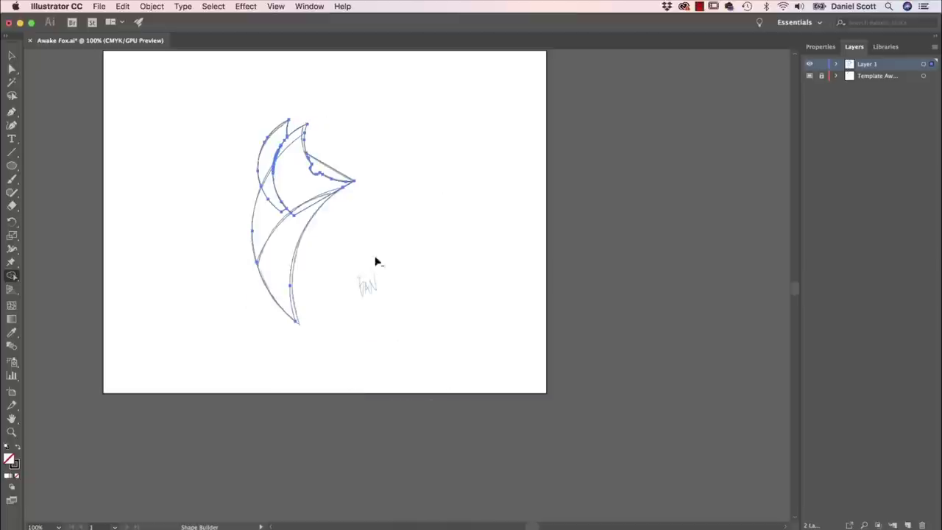
- Hide the Template layer and merge the two thin slivers into their neighbouring regions
key("super+a")
key("super+equal")
key("super+equal")
key("super+equal")
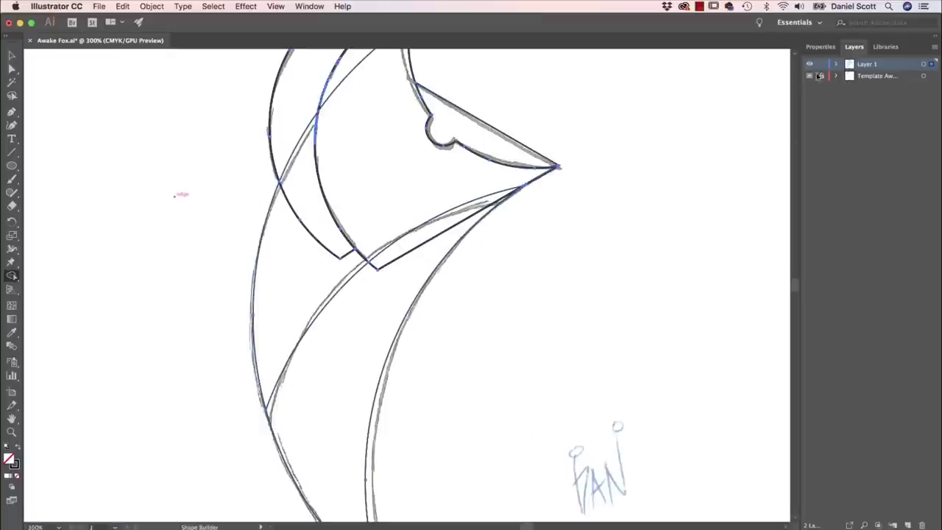
left_click(810, 75)
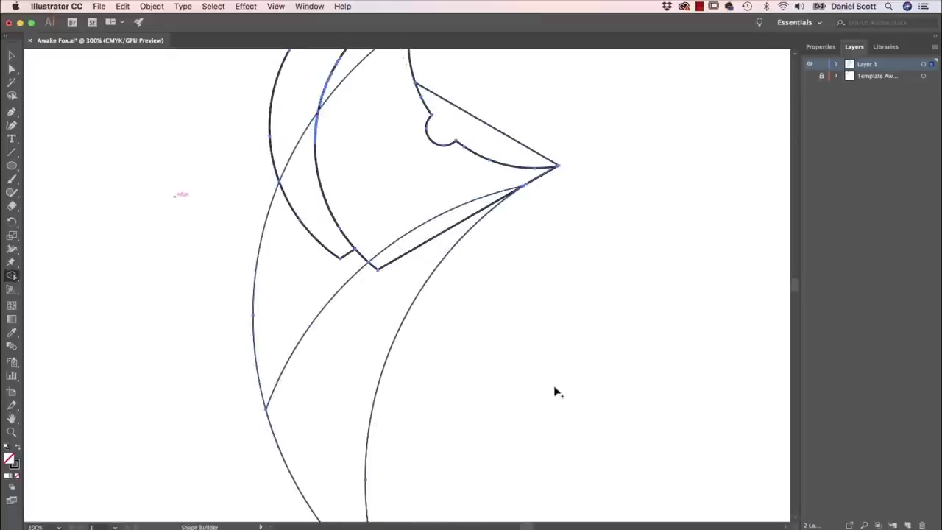
mouse_move(448, 227)
left_mouse_down()
mouse_move(419, 259)
mouse_move(395, 345)
left_mouse_up()
mouse_move(319, 231)
left_mouse_down()
mouse_move(295, 297)
mouse_move(271, 331)
left_mouse_up()
key("super+minus")
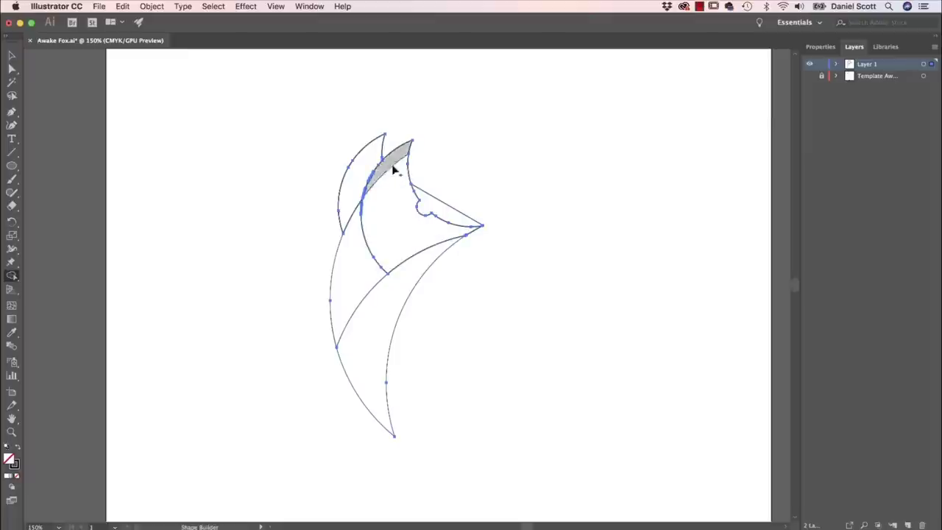
left_click(12, 55)
left_click(197, 154)
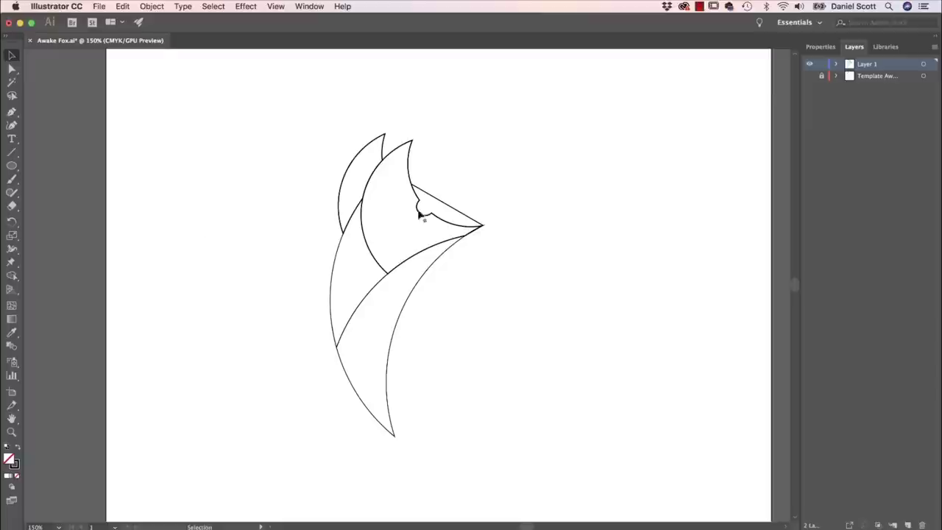
- Give all the fox shapes a 0.25 pt stroke weight
left_click(409, 322)
left_click(382, 327)
left_click_drag(239, 116, 496, 376)
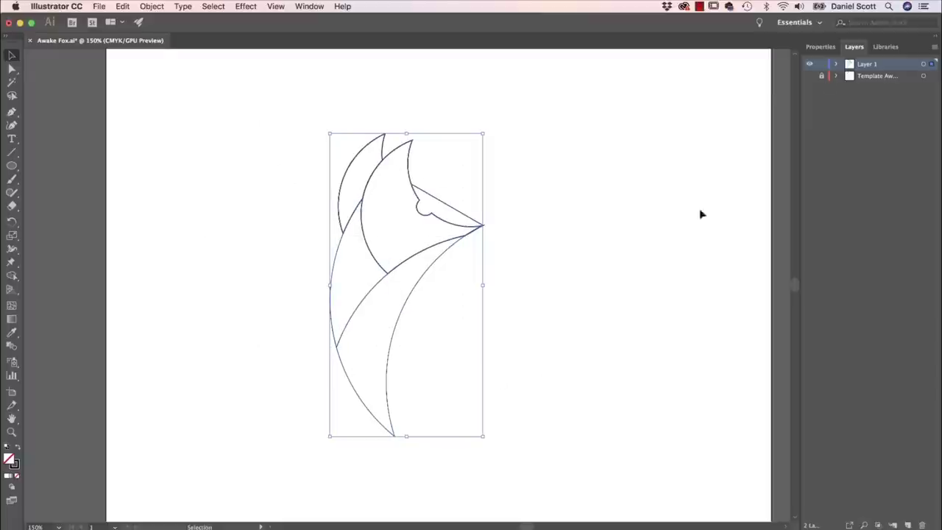
left_click(822, 48)
left_click(883, 188)
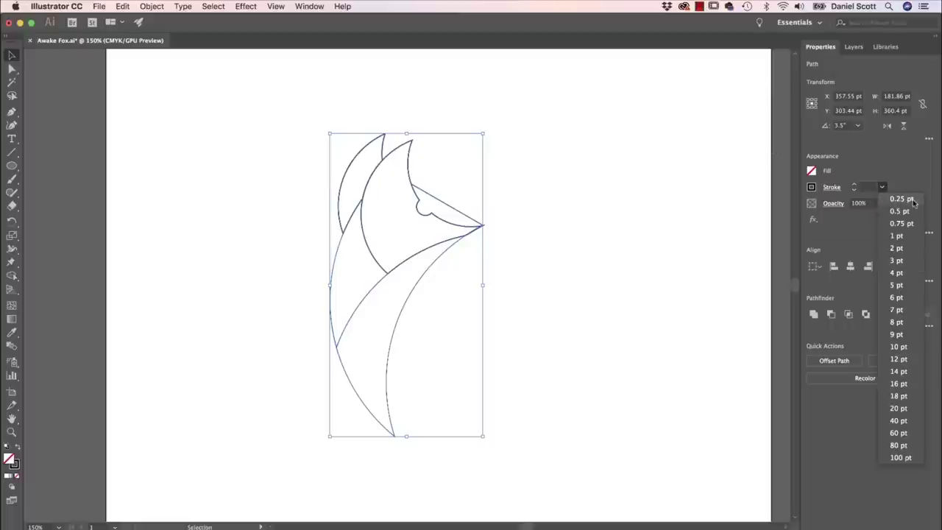
left_click(902, 199)
left_click(611, 287)
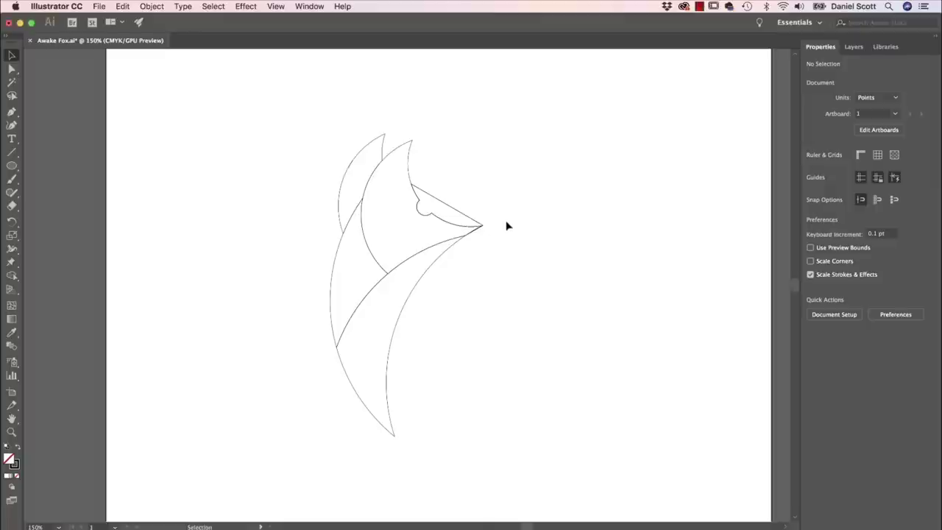
- Inspect the small path at the snout tip, then zoom out to the artboard
left_click(478, 231)
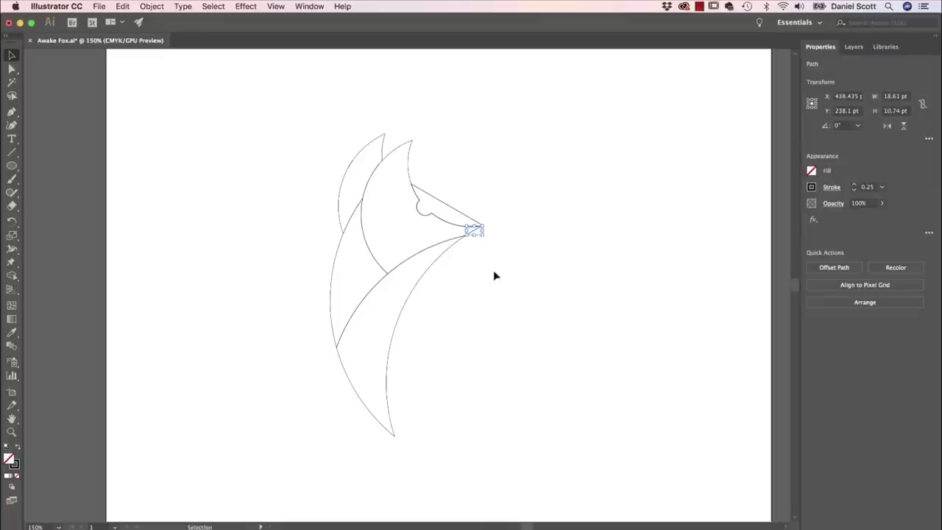
left_click(534, 231)
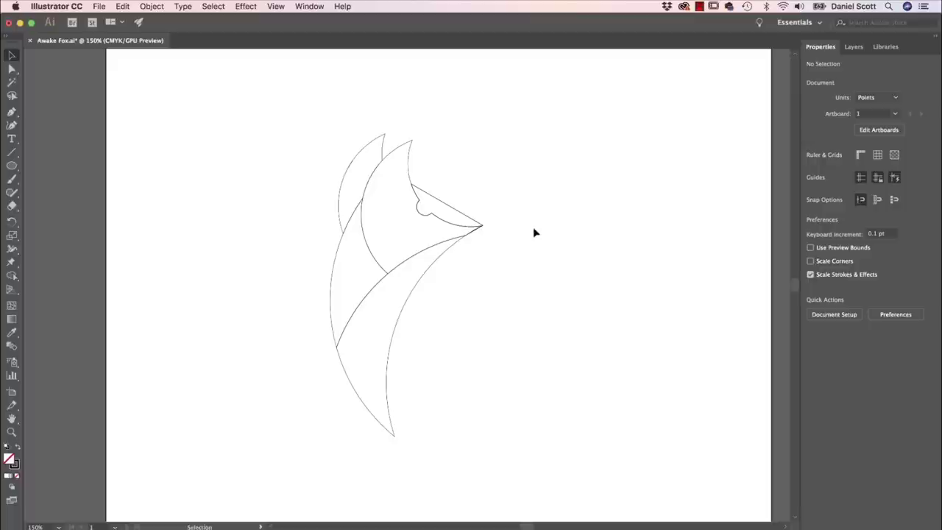
key("super+minus")
key("super+minus")
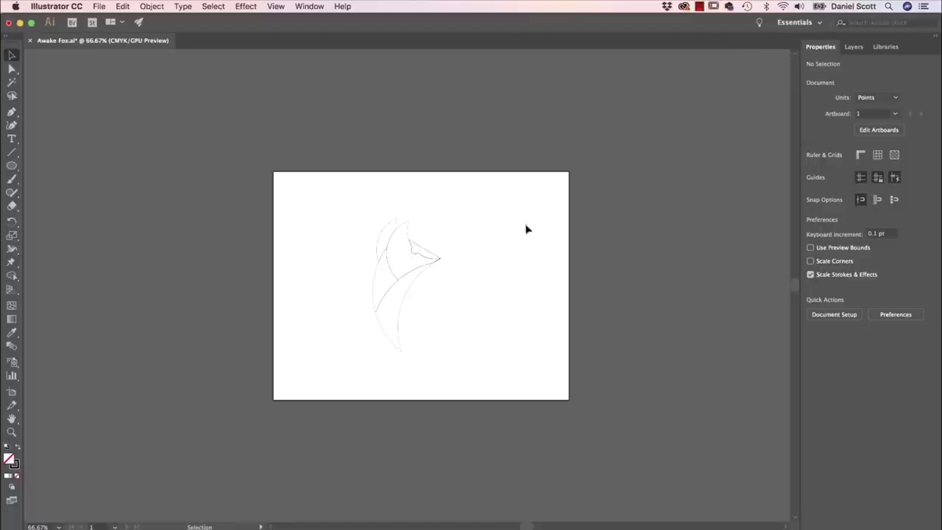
- Draw a rectangle covering the whole artboard and fill it dark grey
left_click(11, 165)
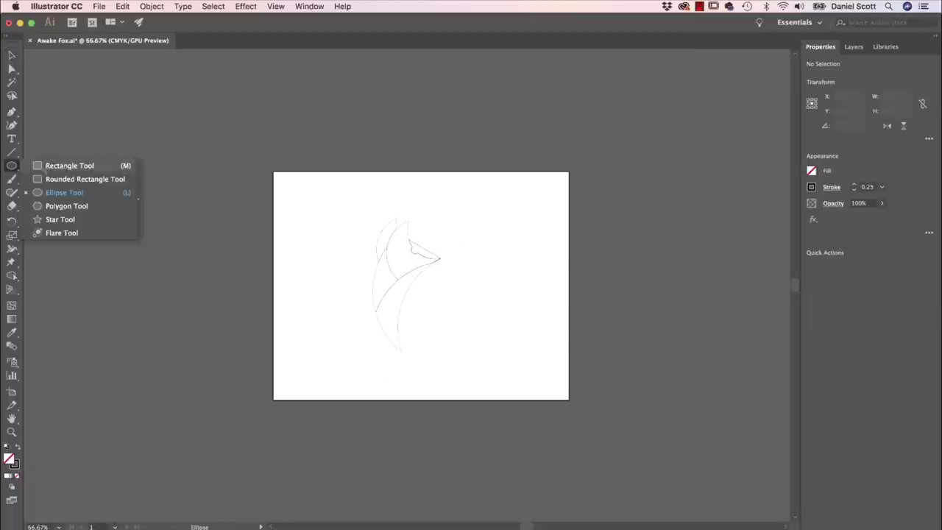
left_click(45, 166)
left_click_drag(273, 172, 568, 400)
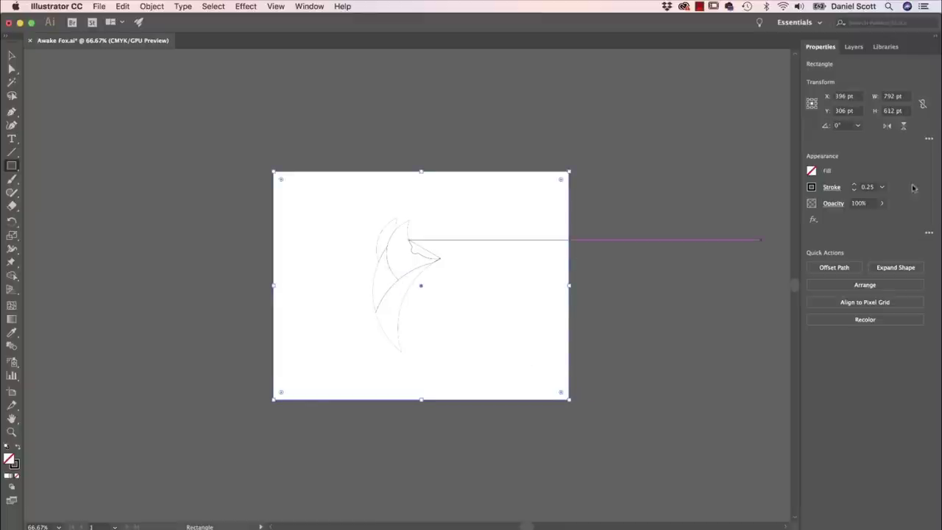
left_click(812, 171)
left_click(710, 246)
key("Escape")
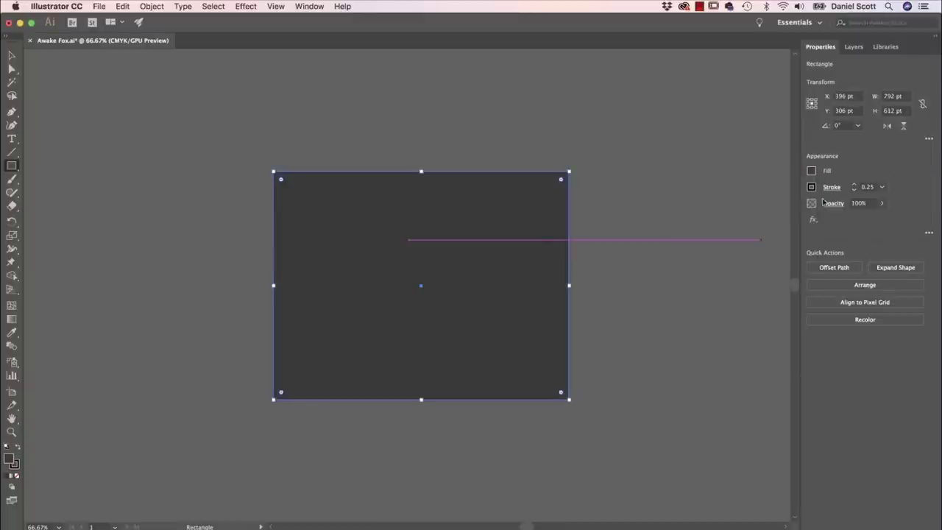
- Remove the rectangle's stroke and send it behind the fox shapes
left_click(812, 187)
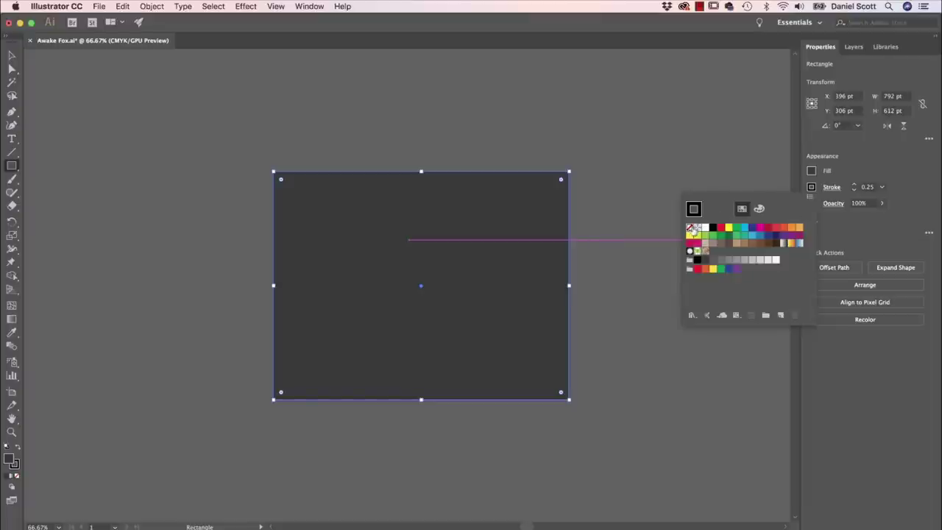
left_click(688, 227)
key("Escape")
left_click(847, 285)
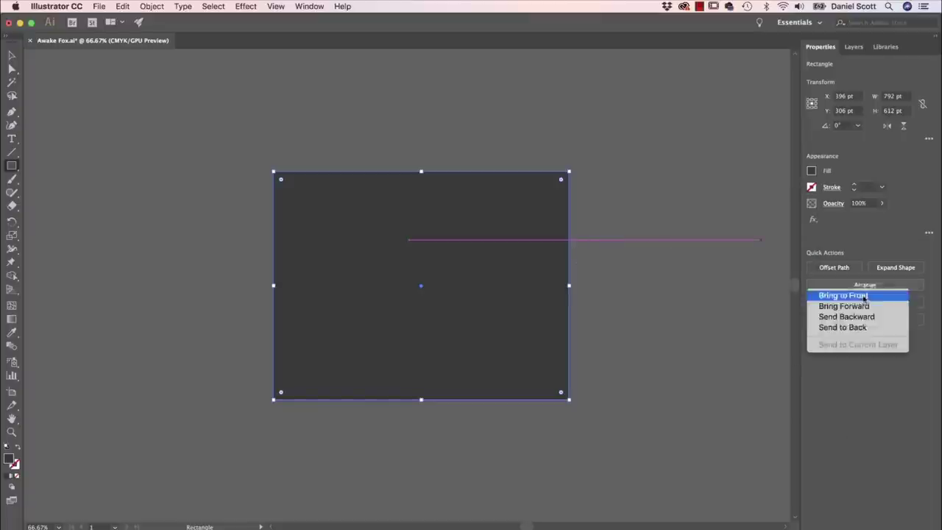
left_click(831, 329)
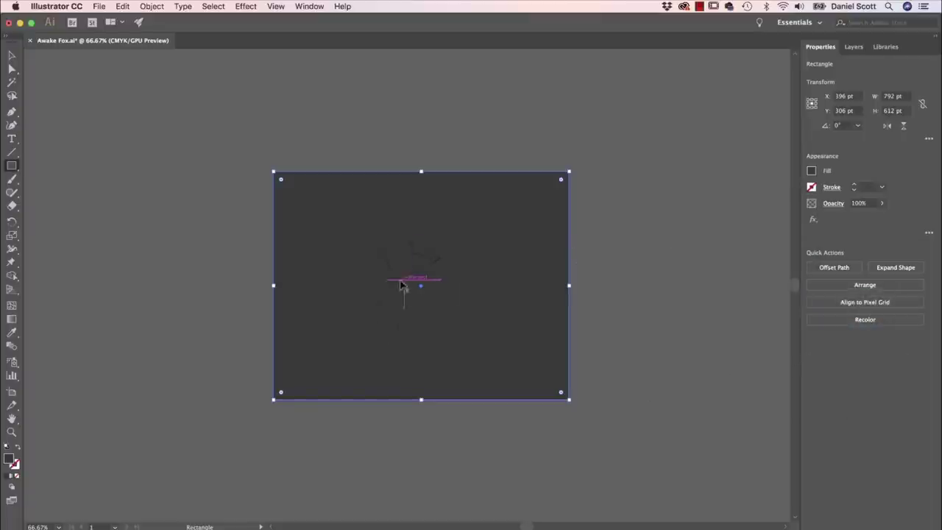
key("super+equal")
key("super+equal")
key("v")
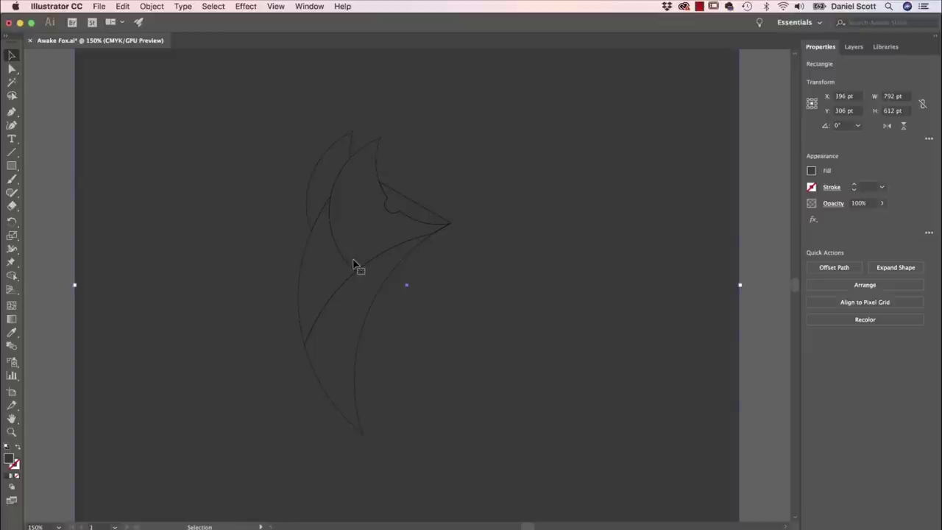
- Fill the fox head with an orange CMYK colour
left_click(378, 170)
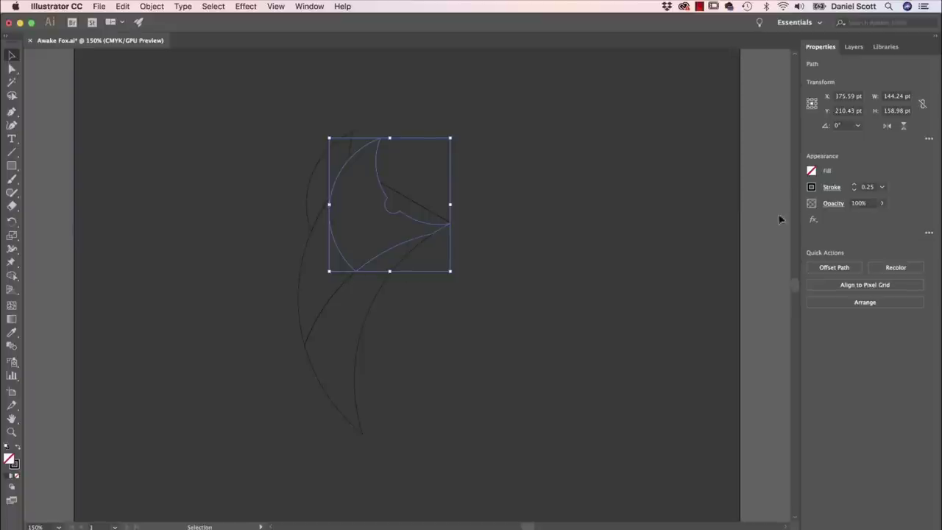
left_click(810, 171)
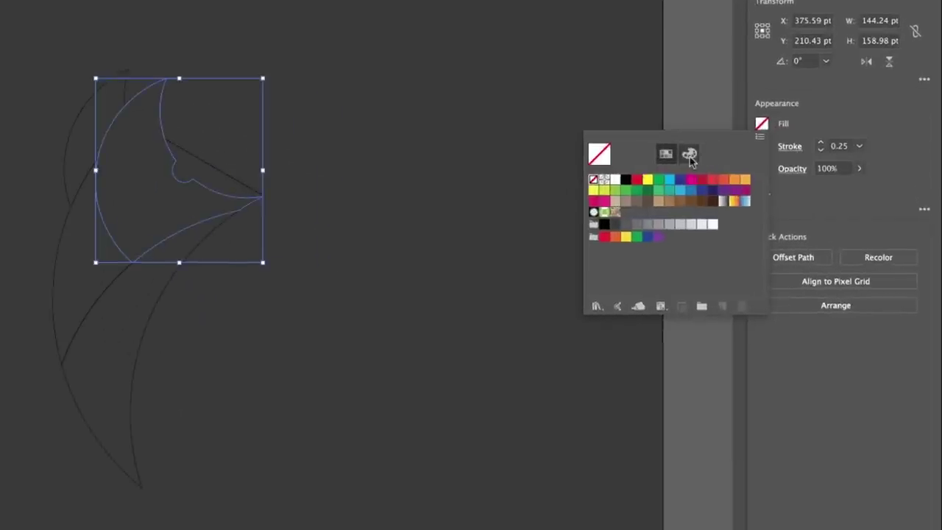
left_click(689, 156)
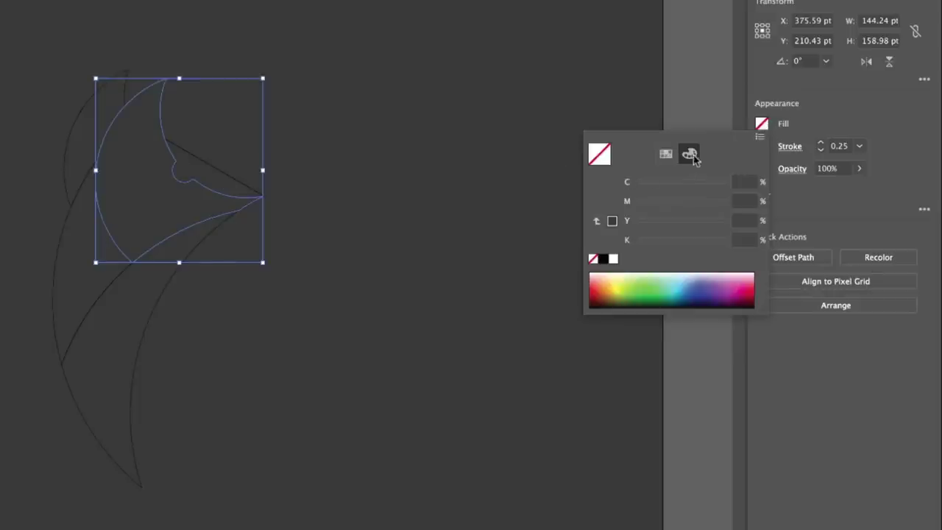
left_click_drag(612, 289, 608, 292)
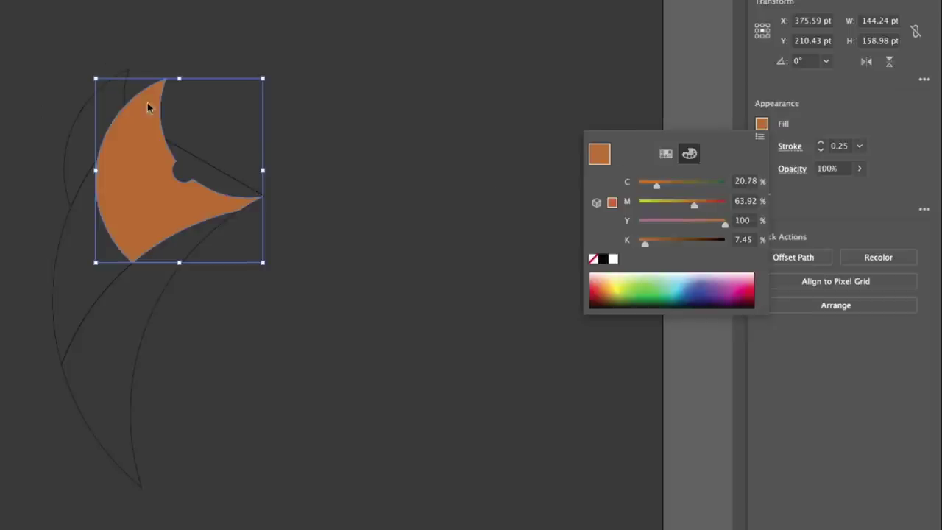
left_click(120, 77)
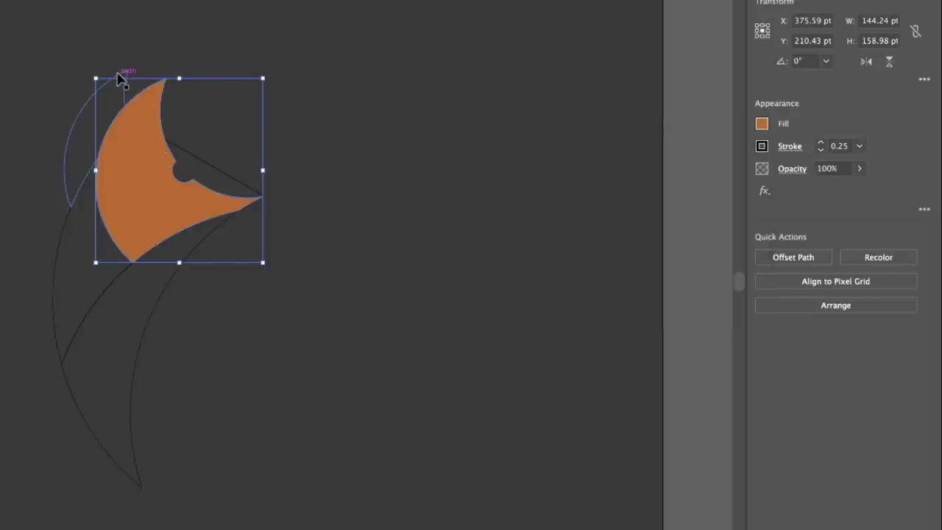
- Fill the back ear arc with the orange darkened to brown
left_click(120, 78)
left_click(763, 125)
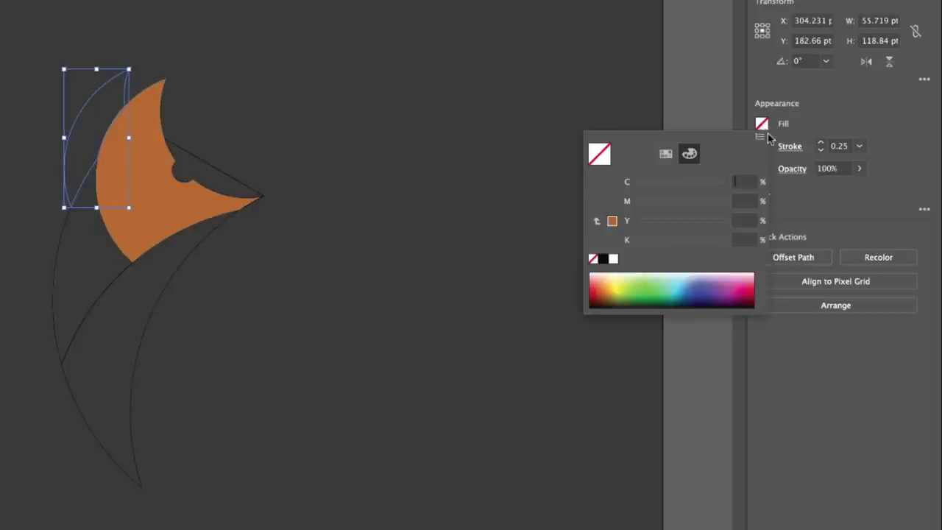
left_click(612, 222)
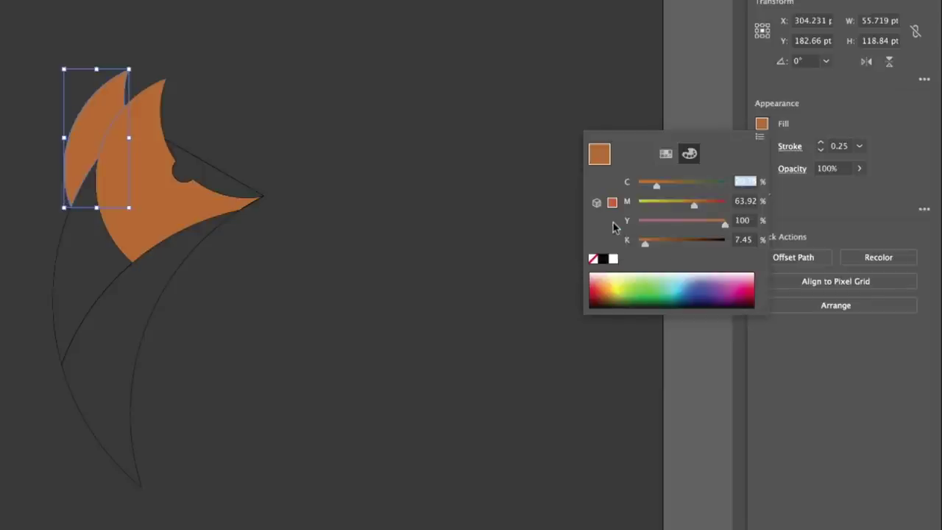
left_click_drag(646, 248, 665, 250)
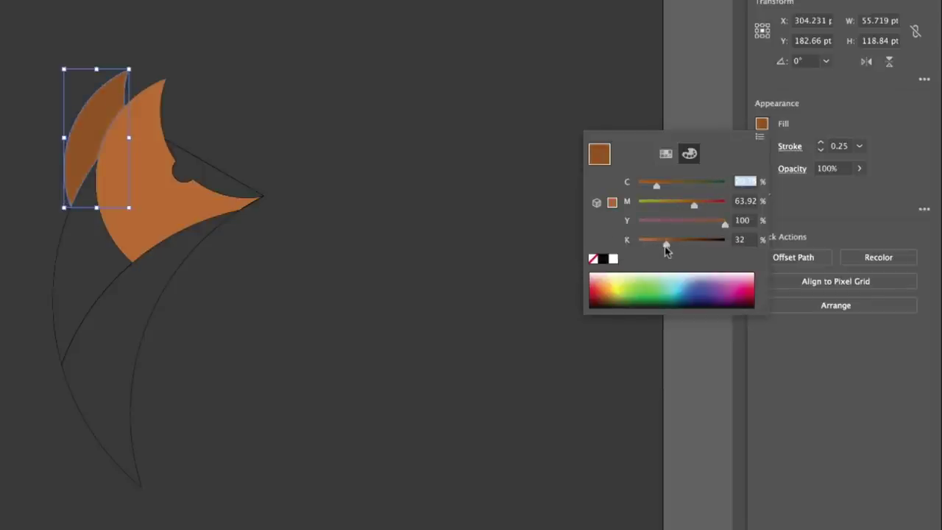
left_click(55, 276)
- Fill the lower-left body arc plain orange
left_click(56, 275)
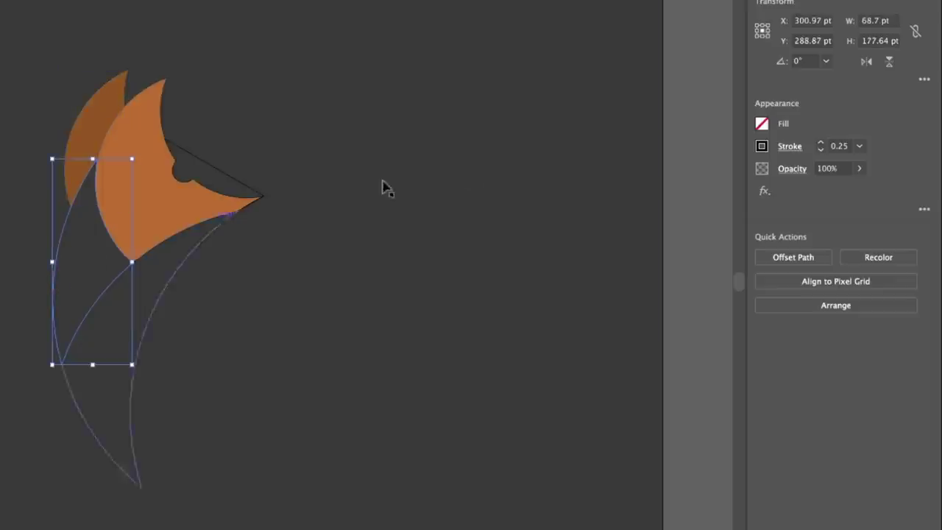
left_click(762, 126)
left_click(615, 236)
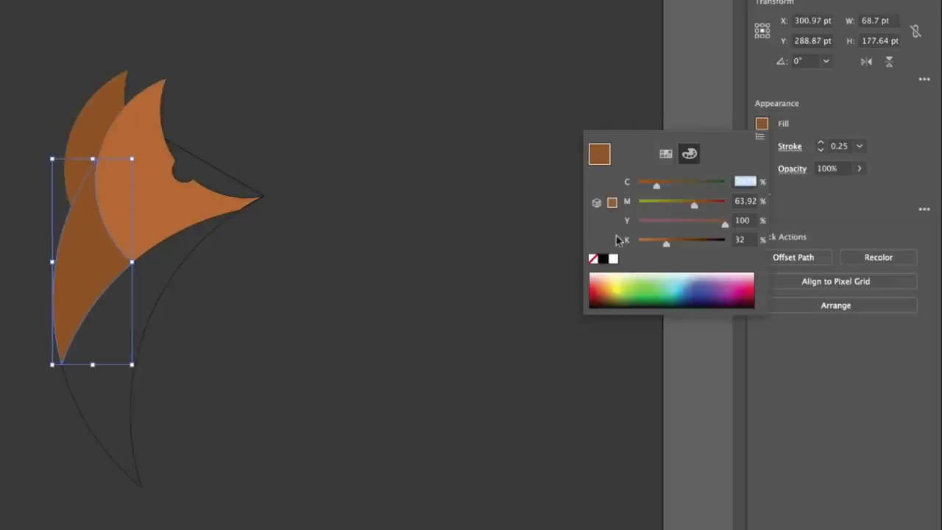
left_click_drag(665, 244, 639, 249)
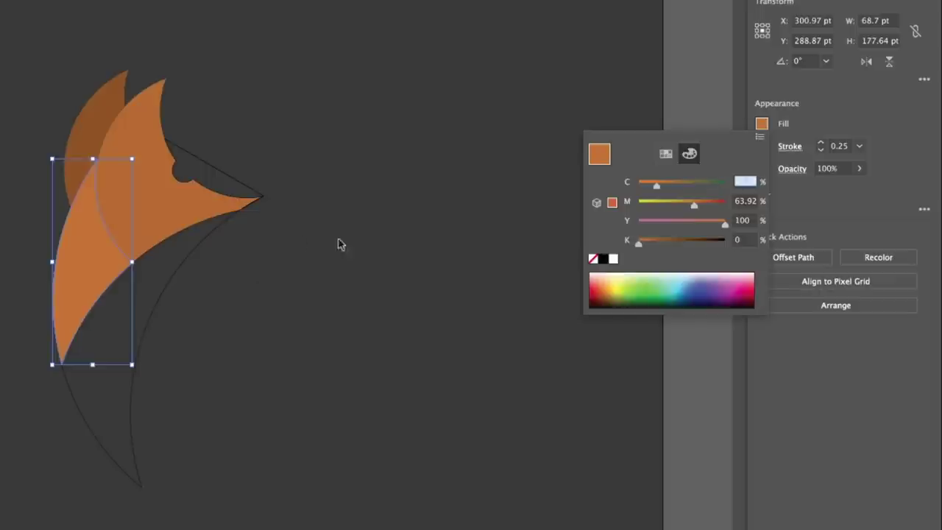
key("Escape")
- Fill the outer chest arc and the snout shape light grey
left_click(177, 282)
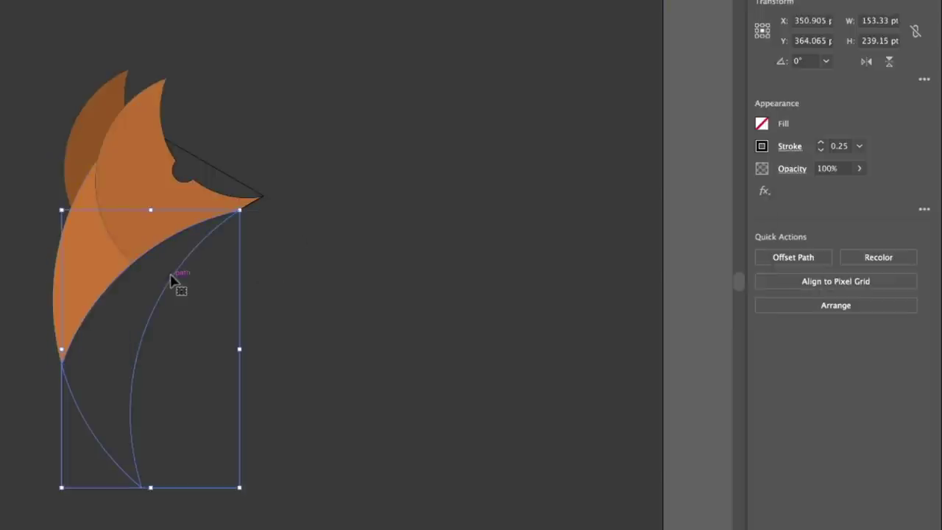
left_click(765, 126)
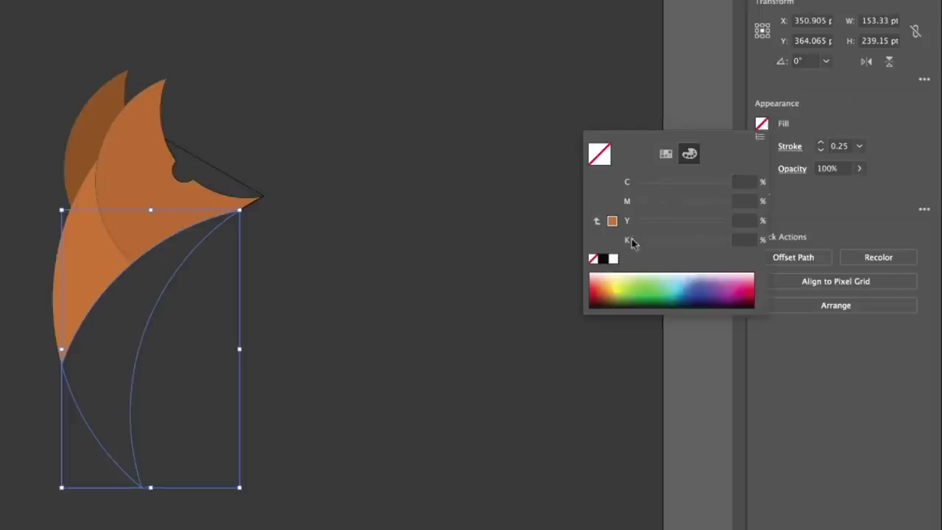
left_click(613, 258)
left_click_drag(645, 248, 656, 247)
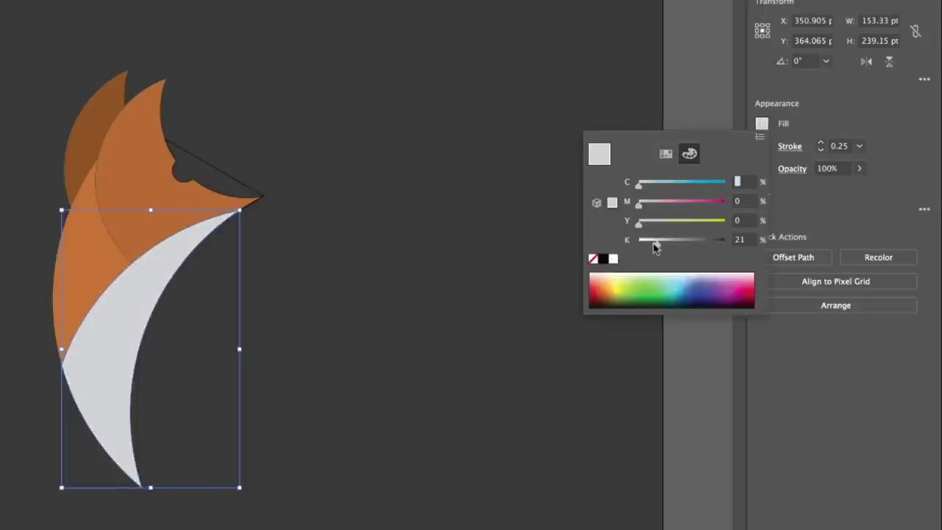
left_click(231, 184)
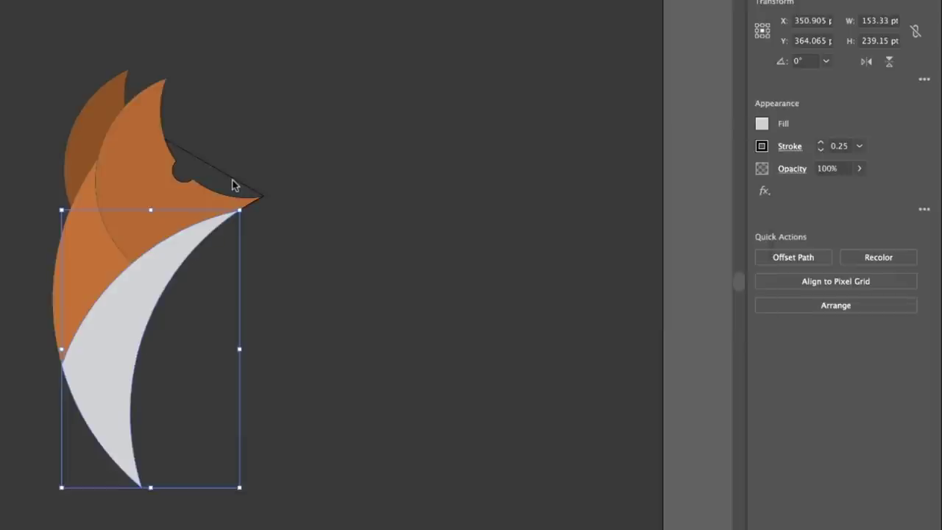
left_click(242, 183)
left_click(762, 123)
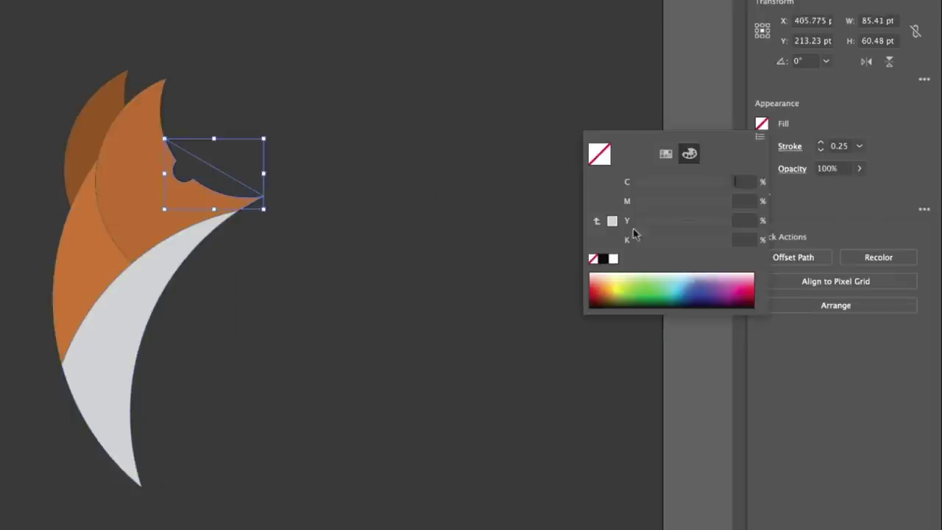
left_click(611, 220)
left_click(699, 401)
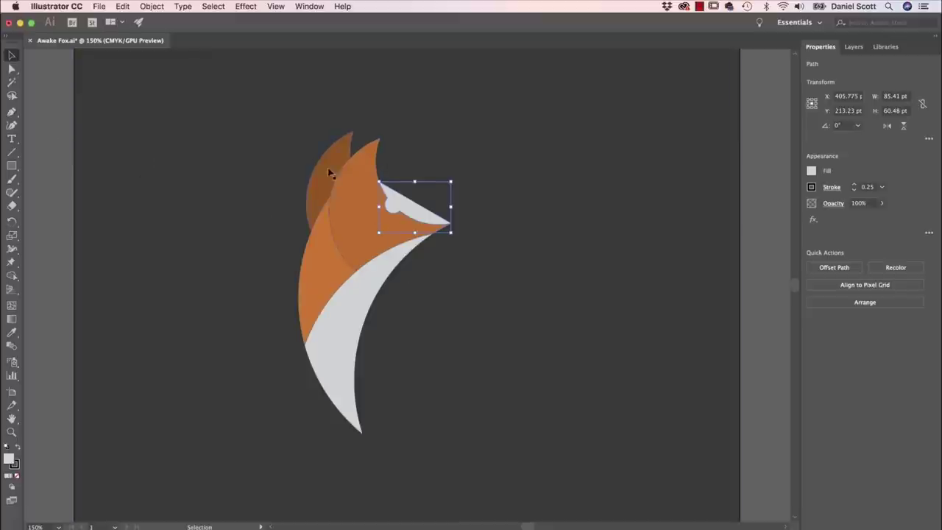
- Set the stroke of all the fox artwork to None, deselect, and reset fill and stroke to defaults
key("super+a")
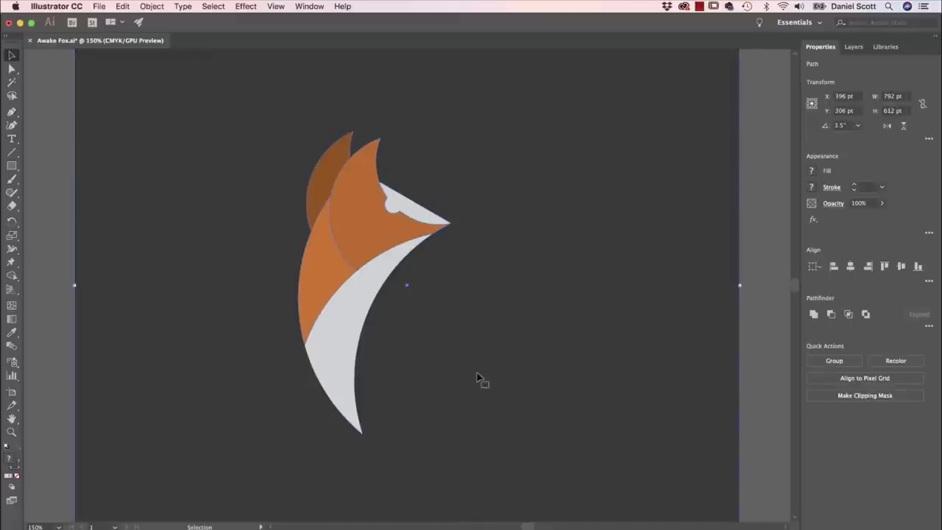
left_click_drag(650, 284, 526, 198)
key("super+z")
left_click(812, 189)
left_click(690, 228)
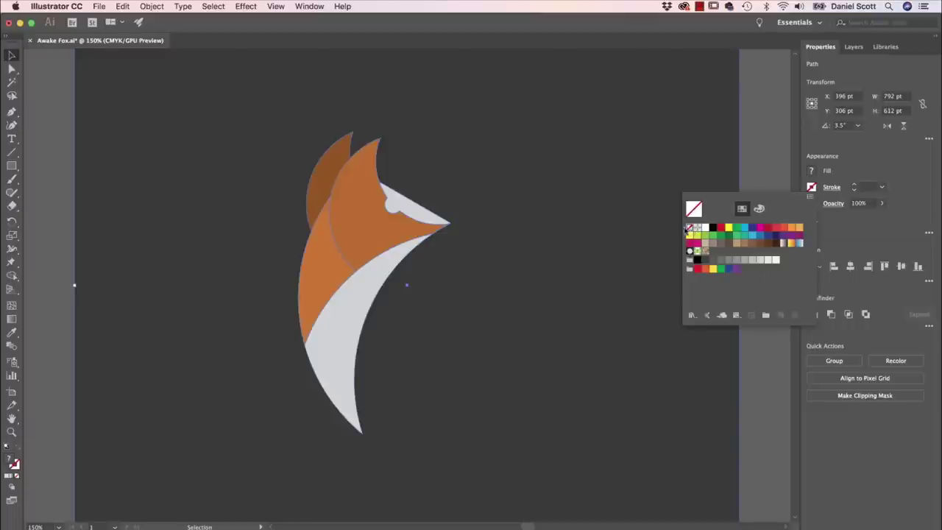
left_click(774, 146)
left_click(765, 157)
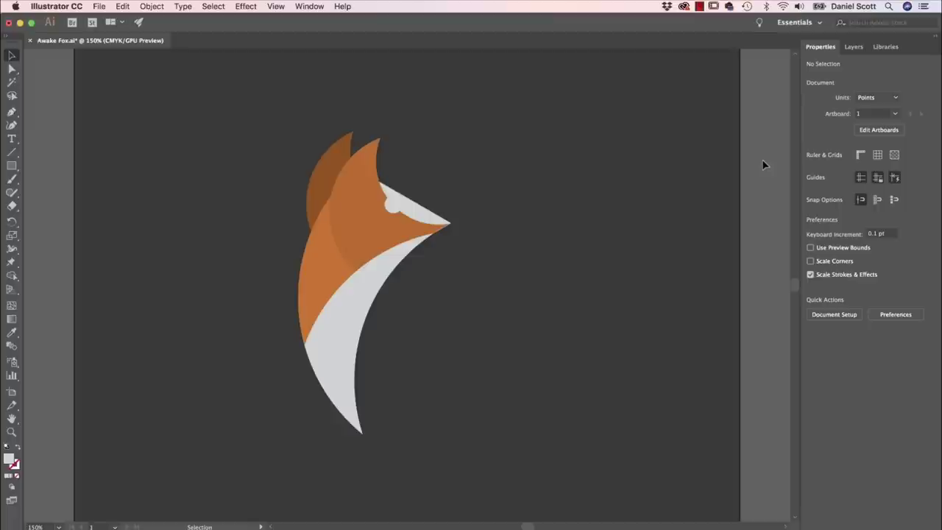
key("x")
- Start placing Swan.jpg from Exercise Files and preview the swan sketch with Quick Look
left_click(102, 7)
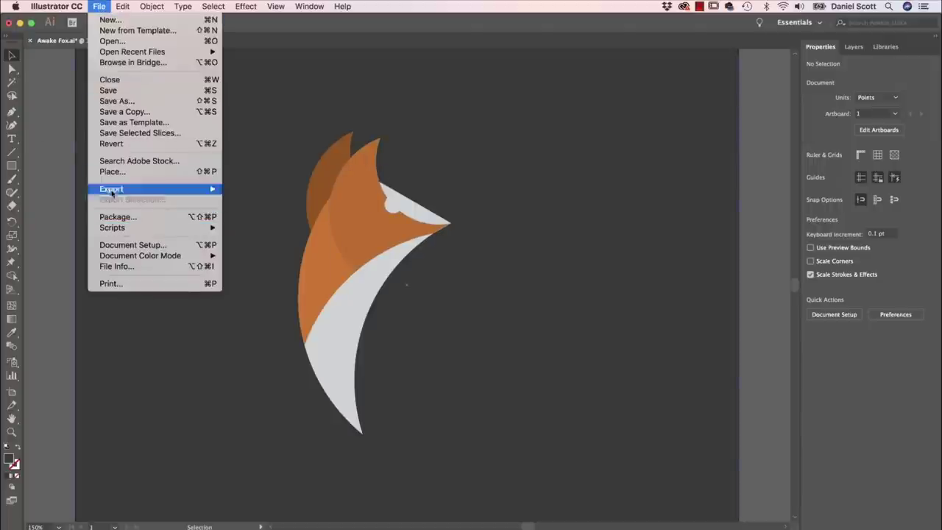
left_click(331, 200)
scroll(434, 228, "down", 5)
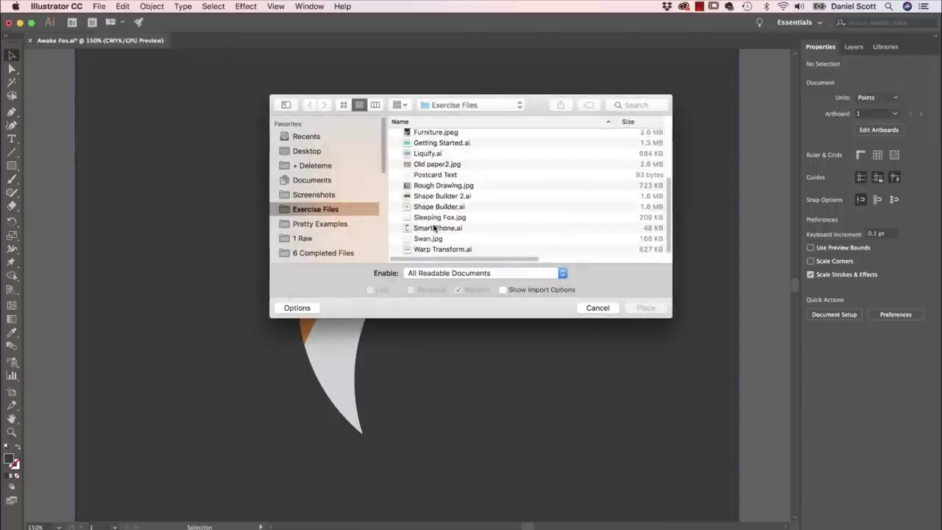
left_click(429, 237)
key("space")
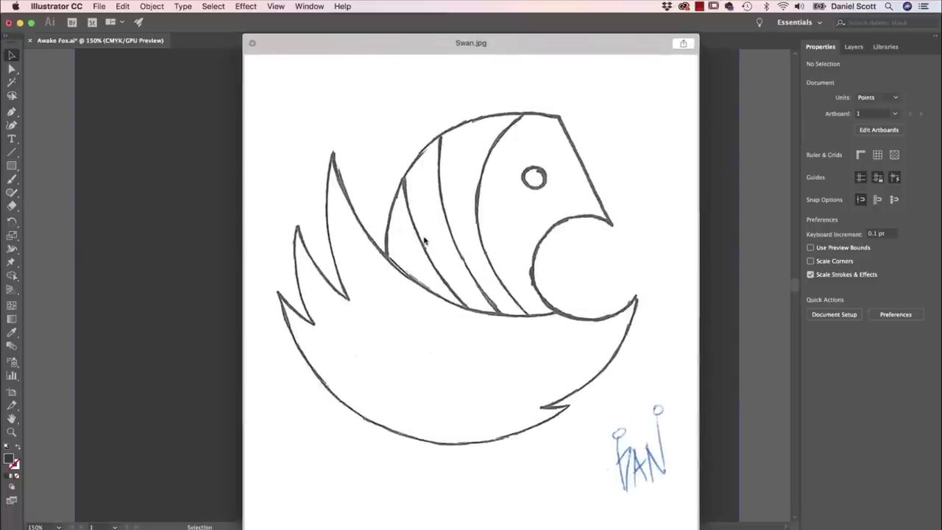
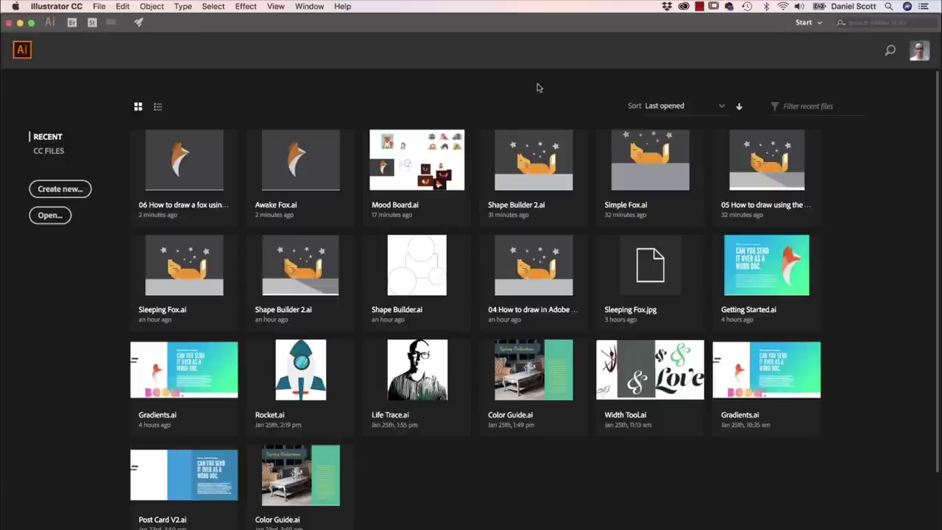
- Create a new document from the Letter 792 x 612 pt preset
left_click(103, 5)
left_click(106, 19)
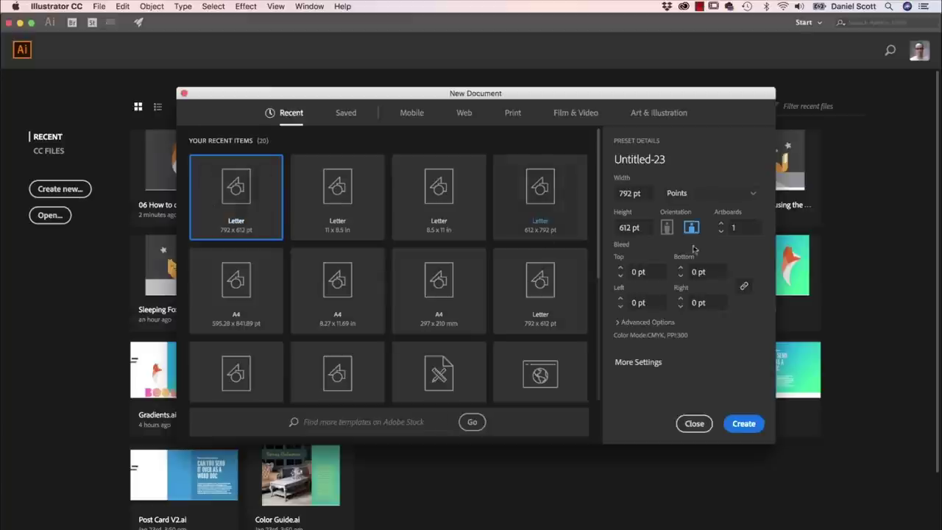
left_click(749, 422)
- Draw one horizontal 1 pt line across the artboard with the Line Segment tool
left_click_drag(590, 202, 487, 200)
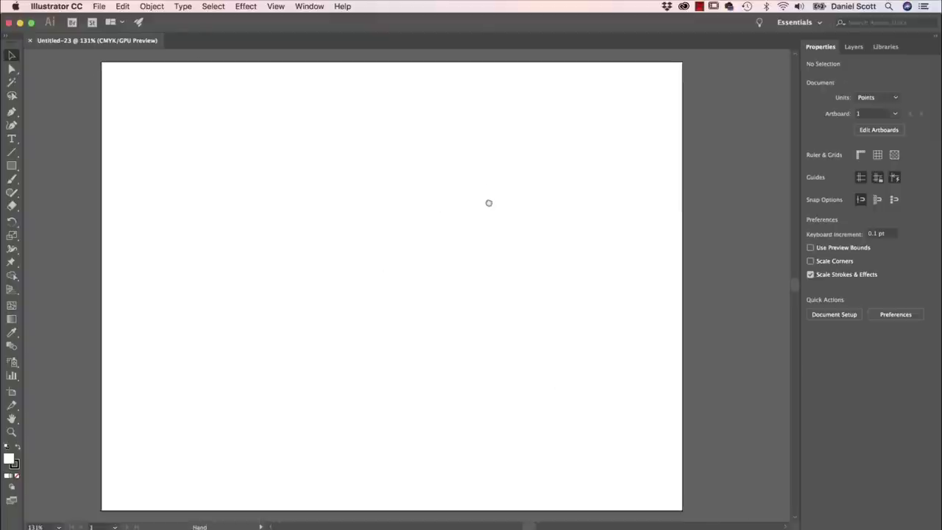
left_click(12, 153)
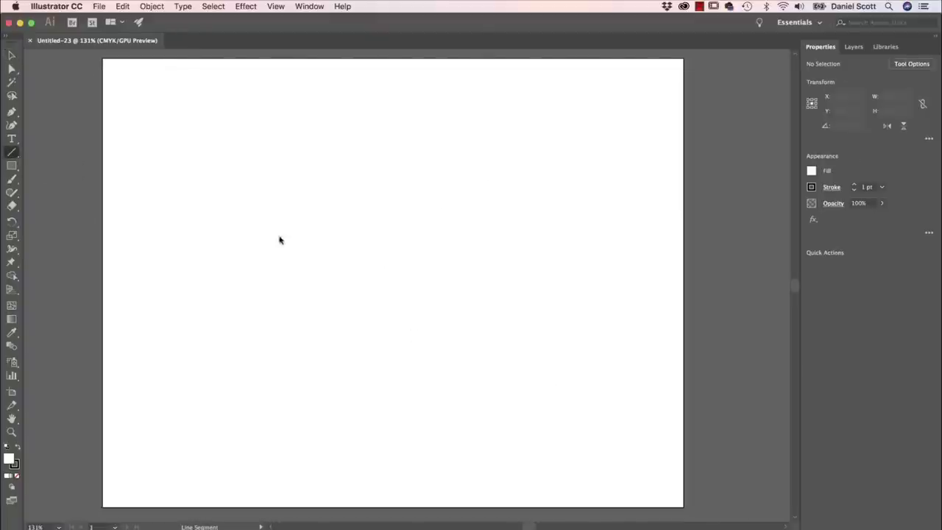
left_click_drag(249, 245, 446, 328)
key("super+z")
mouse_move(228, 259)
left_mouse_down()
mouse_move(368, 172)
mouse_move(427, 217)
mouse_move(226, 170)
mouse_move(342, 189)
mouse_move(392, 251)
mouse_move(368, 343)
mouse_move(246, 202)
mouse_move(507, 269)
mouse_move(551, 267)
mouse_move(441, 264)
mouse_move(471, 267)
left_mouse_up()
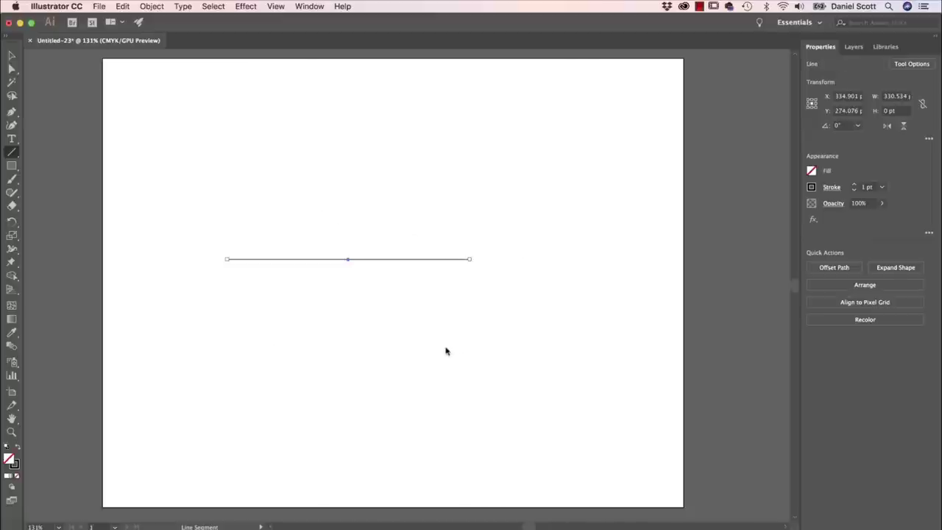
left_click(811, 188)
left_click(871, 189)
- Paste two copies of the line and stack them above the original
left_click(13, 57)
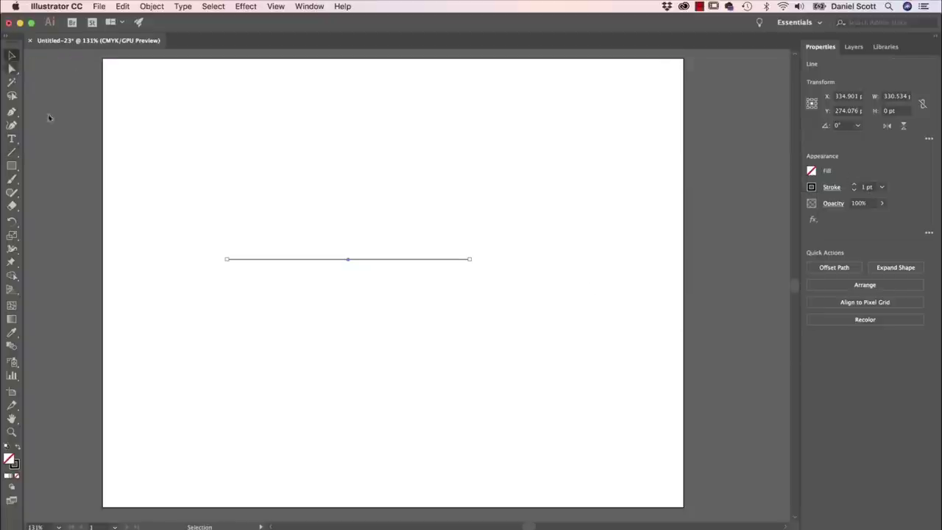
left_click_drag(279, 259, 330, 356)
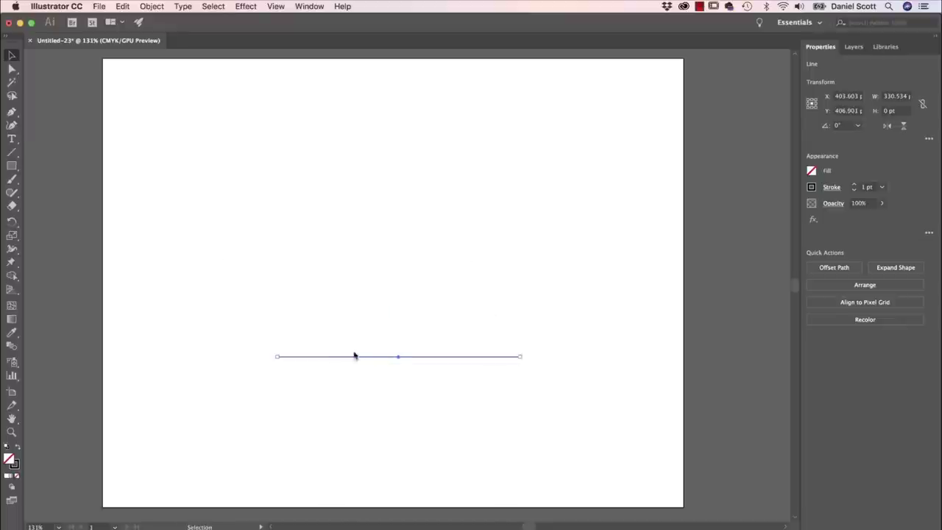
key("super+v")
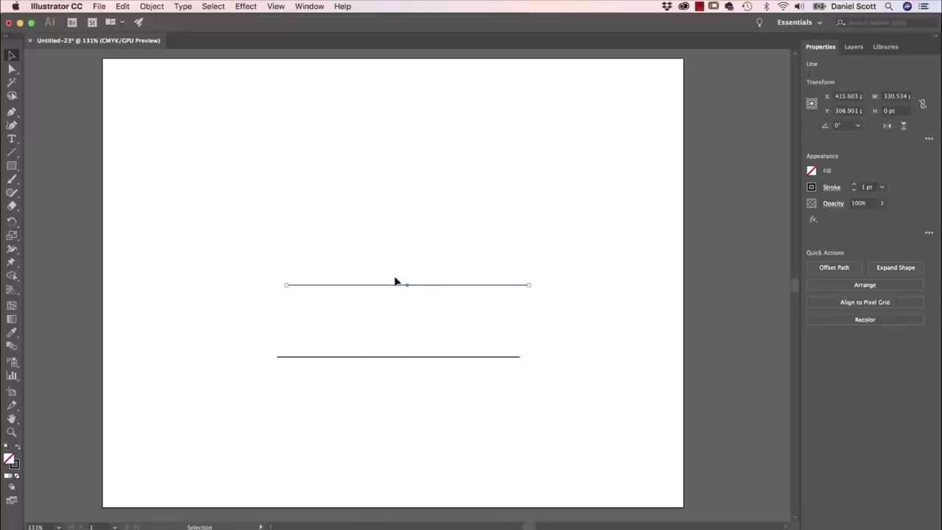
left_click_drag(439, 286, 425, 344)
key("super+v")
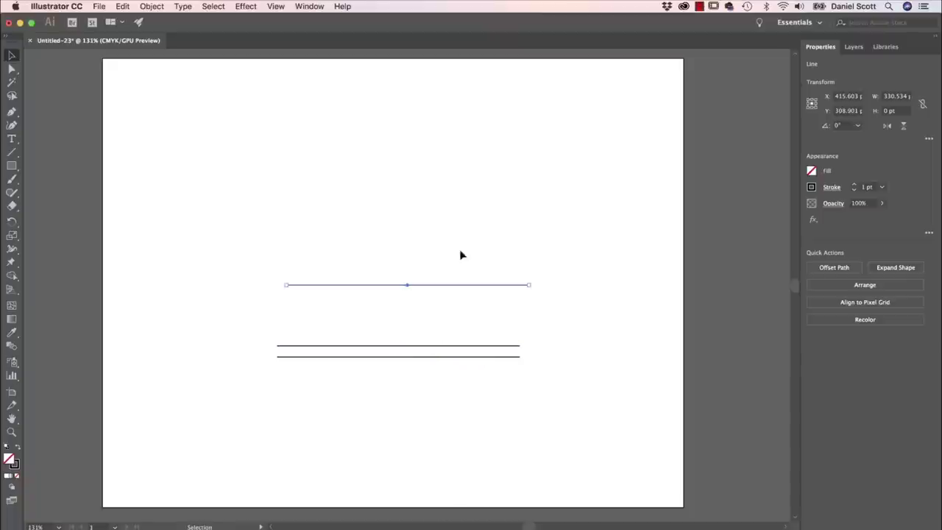
left_click_drag(469, 288, 469, 321)
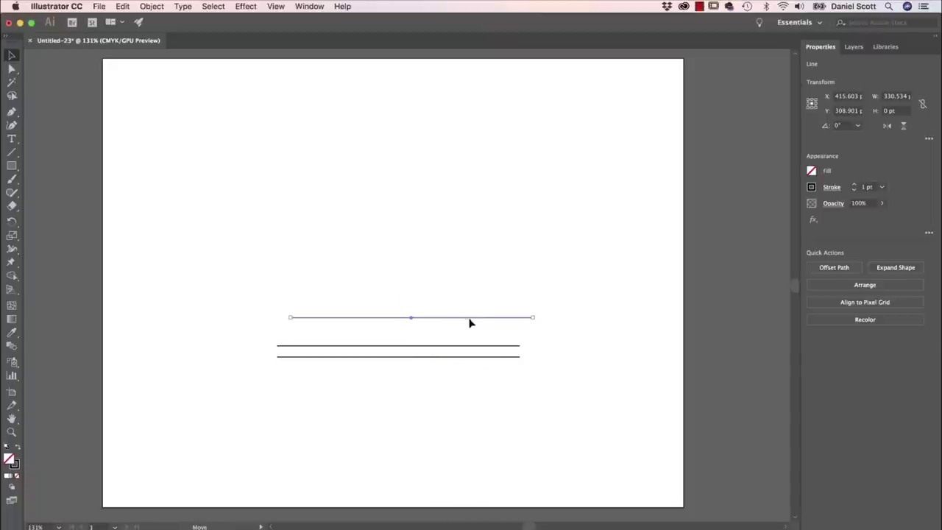
- Move the top line closer to the others and select all three lines
left_click_drag(528, 337, 446, 386)
left_click(520, 326)
left_click_drag(513, 321, 515, 341)
left_click(563, 409)
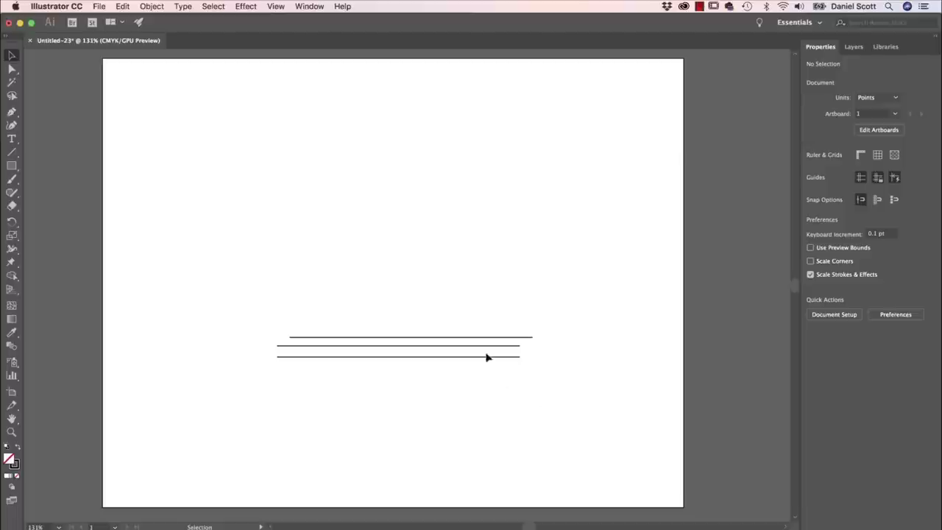
left_click_drag(578, 289, 482, 381)
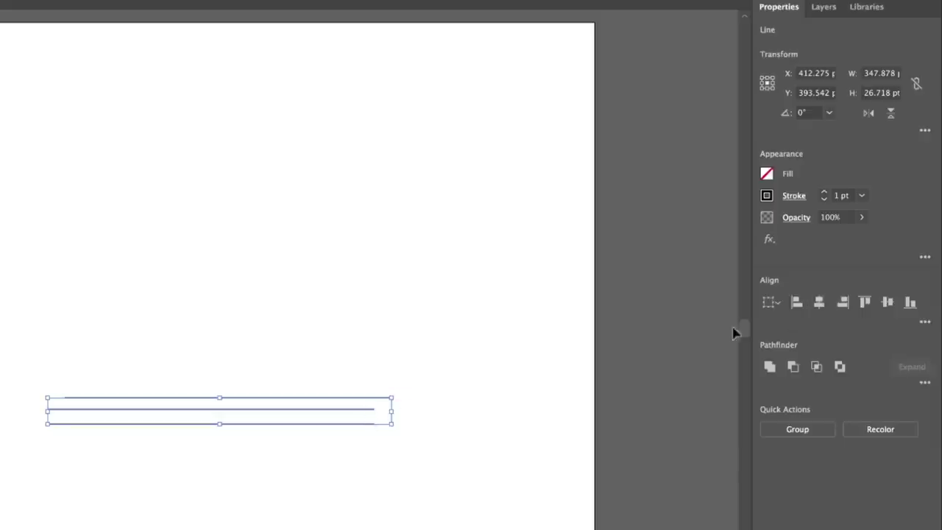
- Apply Horizontal Align Center and Vertical Distribute Center to the three selected lines
left_click(819, 302)
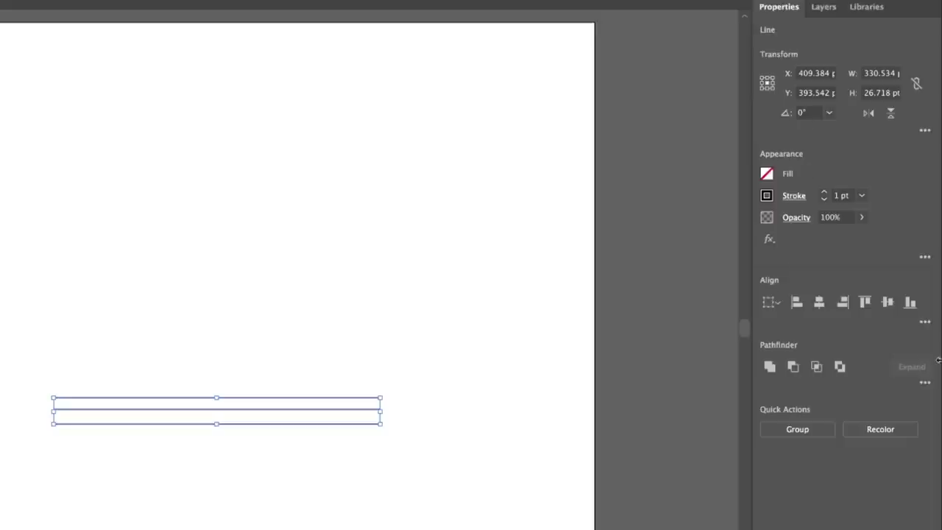
left_click(925, 324)
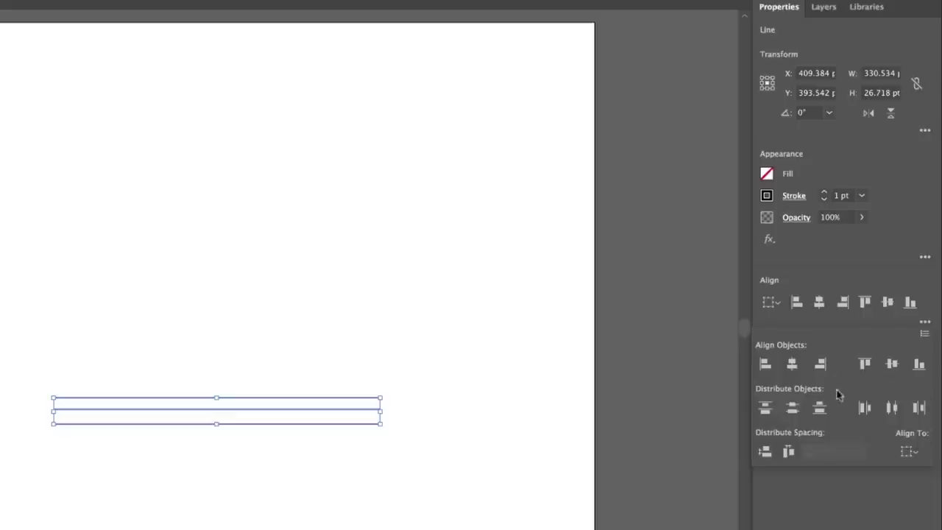
left_click(792, 410)
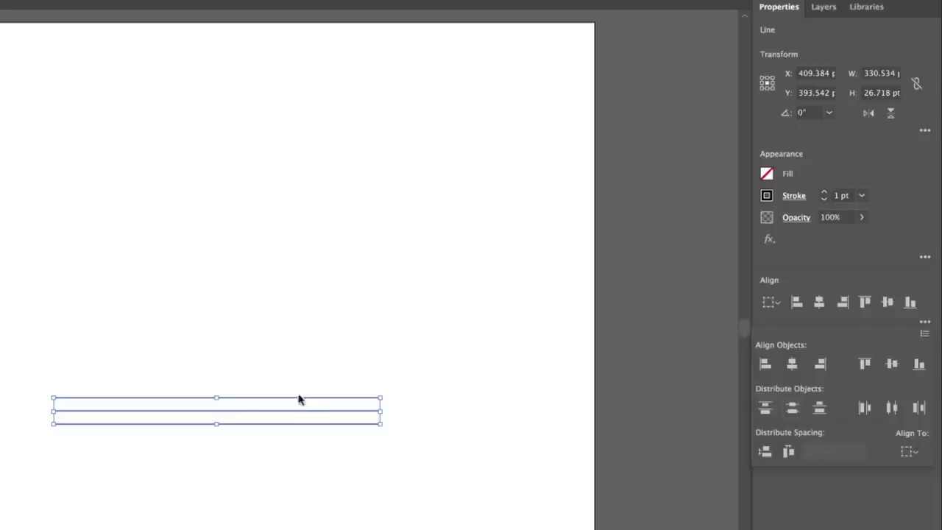
left_click(302, 491)
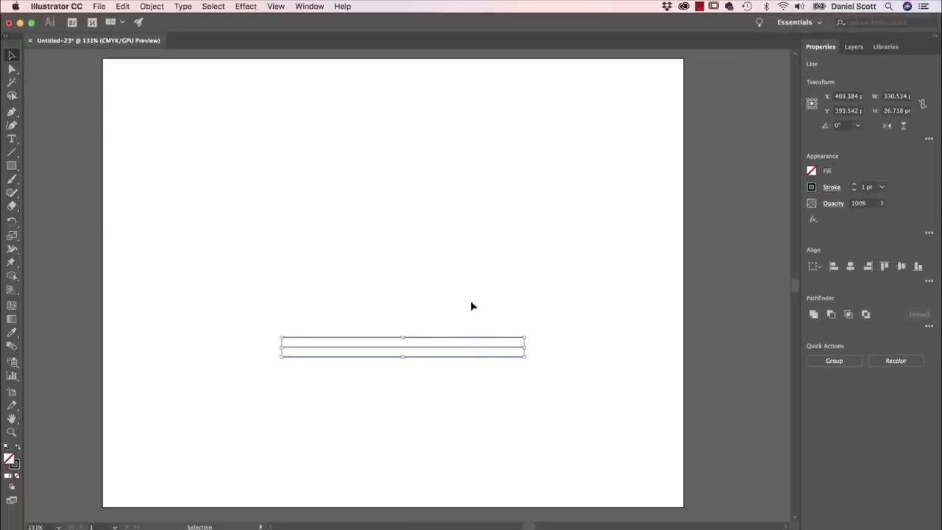
- Paste a copy of the lines, rotate it 360/3 (120°) and place it as the right side
left_click_drag(436, 284, 508, 372)
key("a")
key("super+v")
key("v")
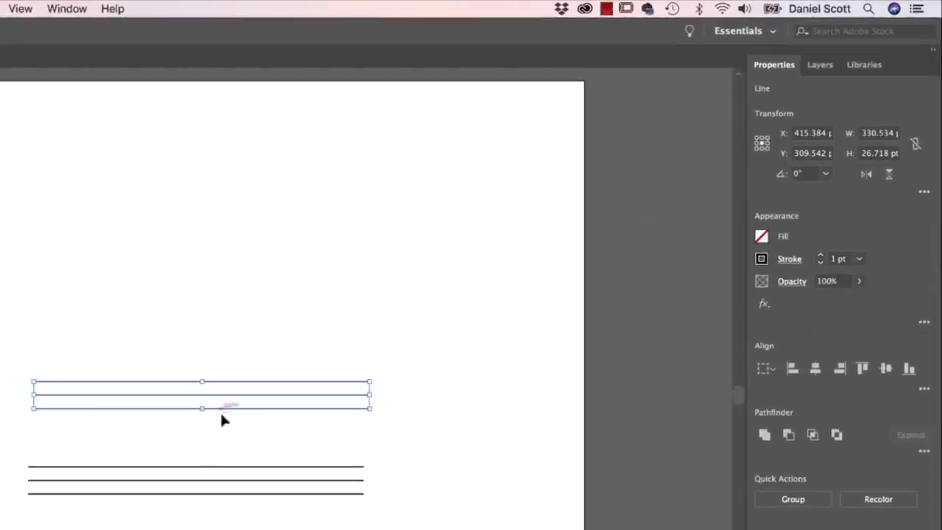
left_click(800, 175)
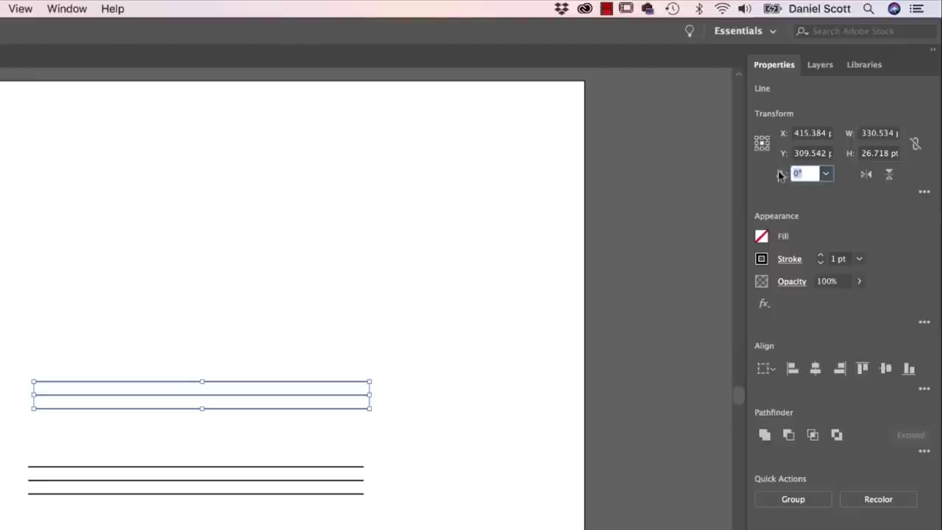
type("360/3")
key("Return")
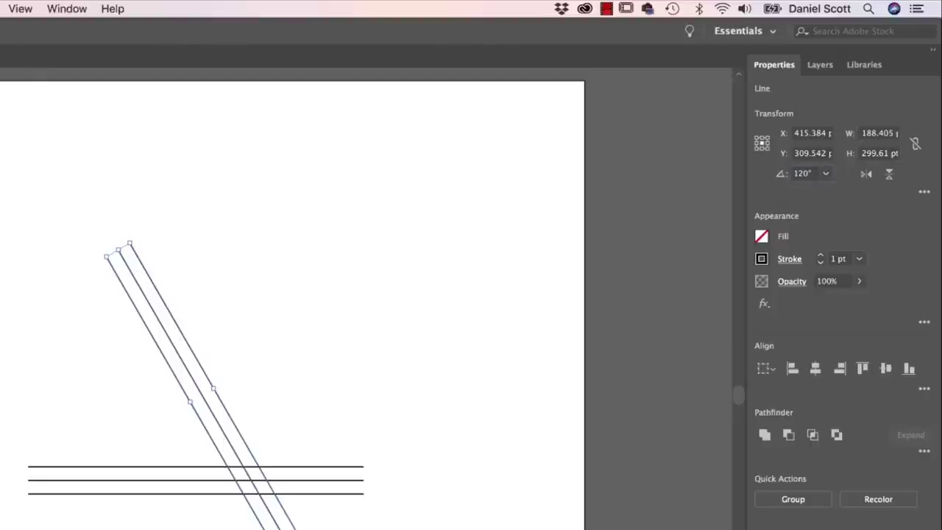
left_click_drag(235, 430, 170, 409)
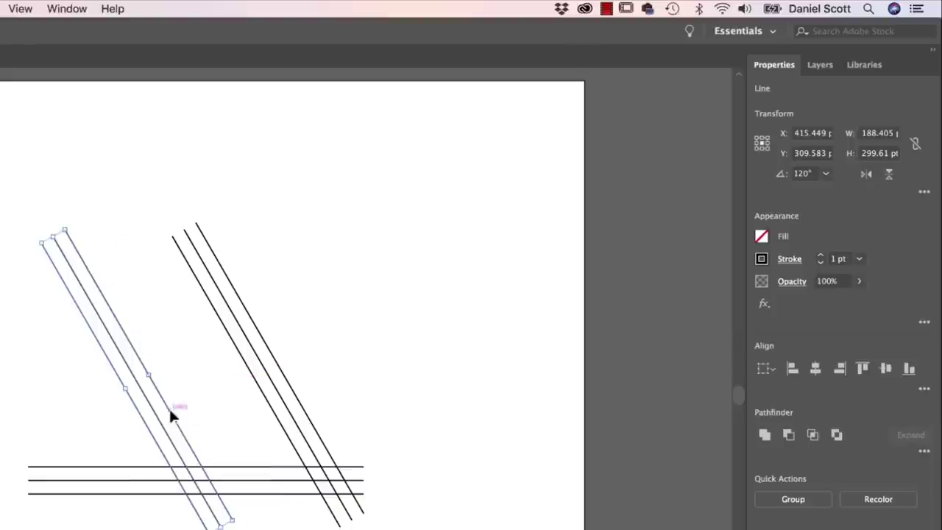
- Rotate another copy to 120*2 (240°) and nudge it into place as the left side
left_click(802, 173)
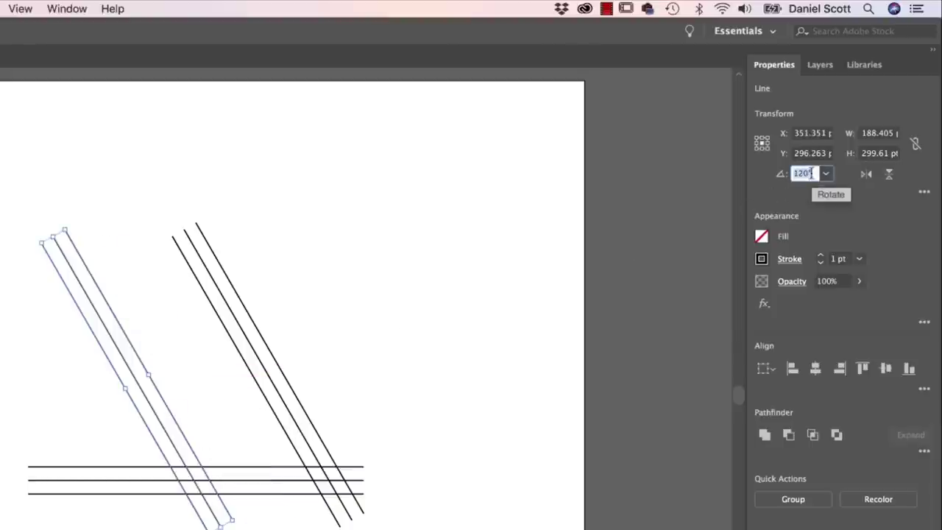
key("Right")
type("*2")
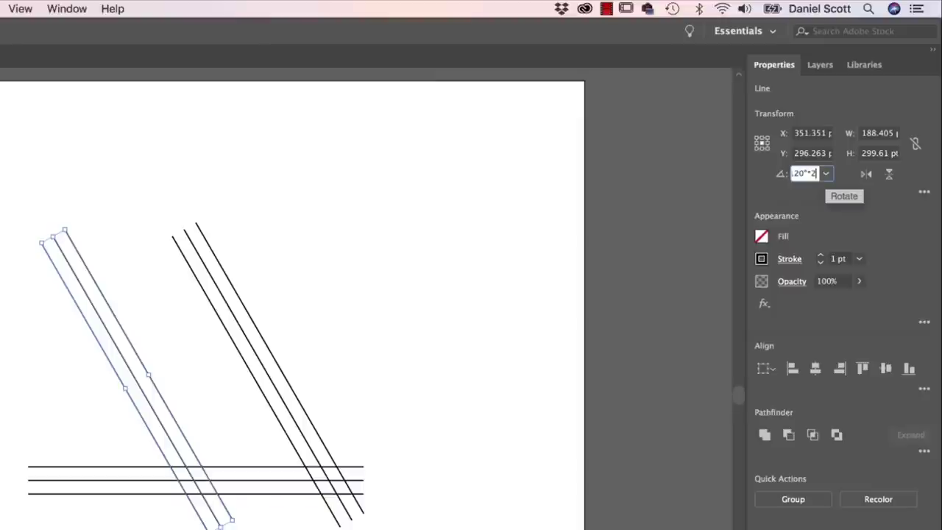
key("Return")
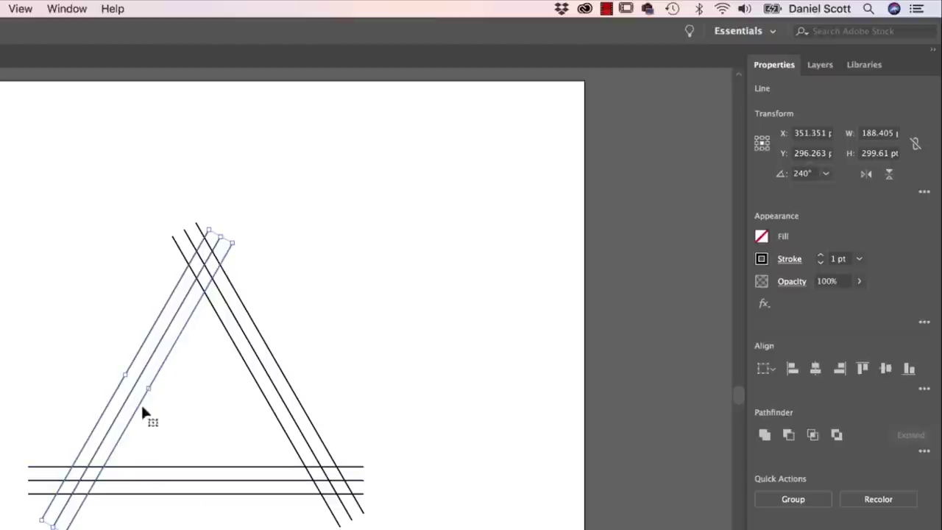
left_click_drag(178, 329, 192, 321)
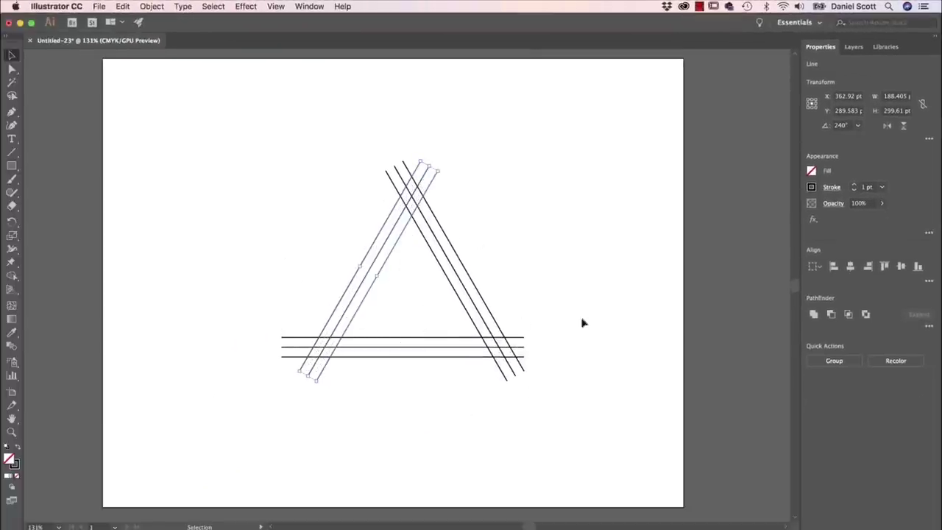
- Draw short connector lines across the apex, bottom-right and bottom-left corner gaps
left_click(277, 250)
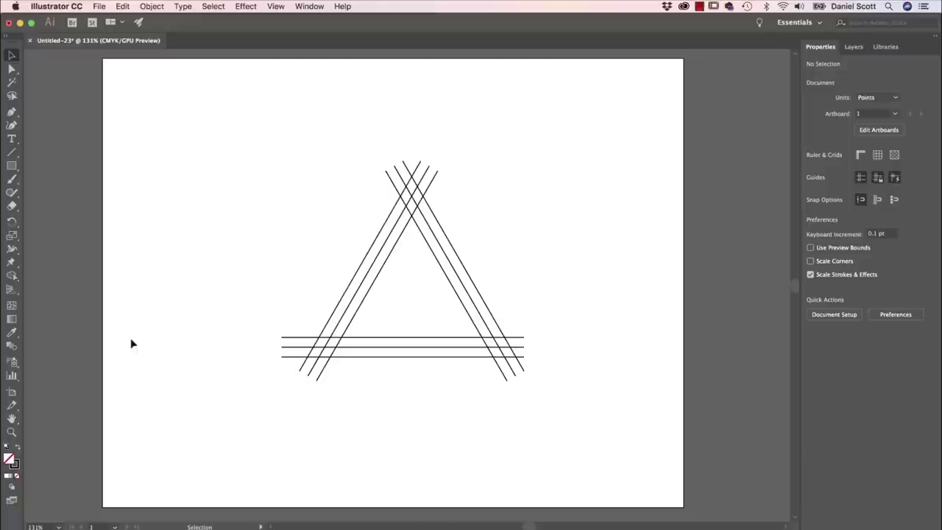
left_click(12, 154)
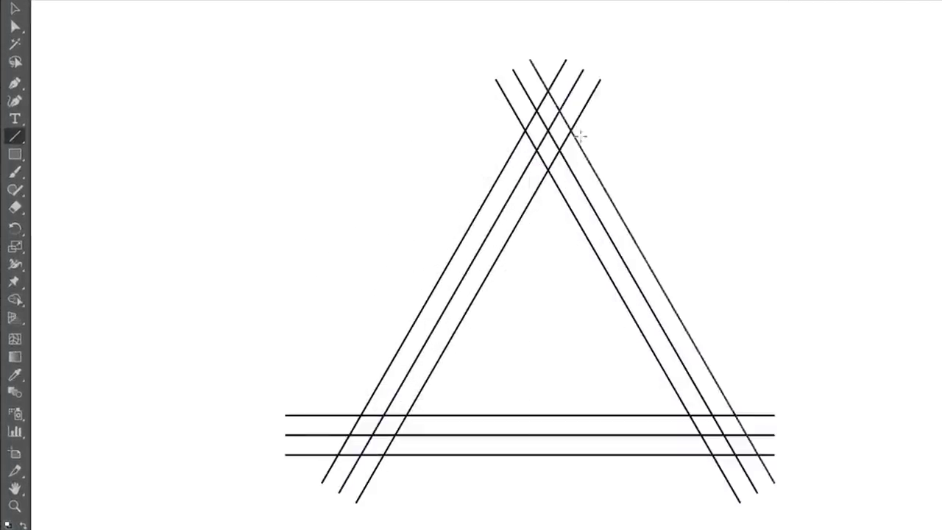
left_click_drag(538, 109, 560, 110)
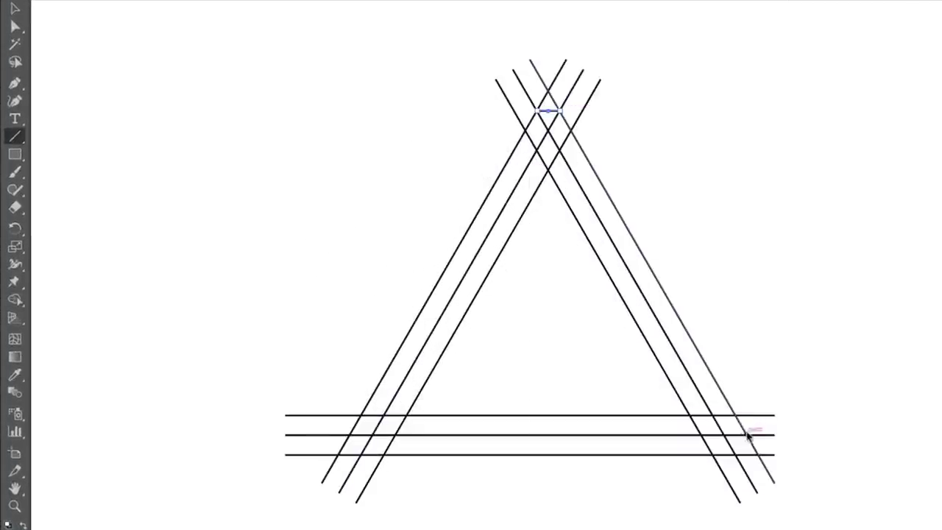
left_click_drag(745, 434, 736, 452)
left_click_drag(358, 454, 350, 436)
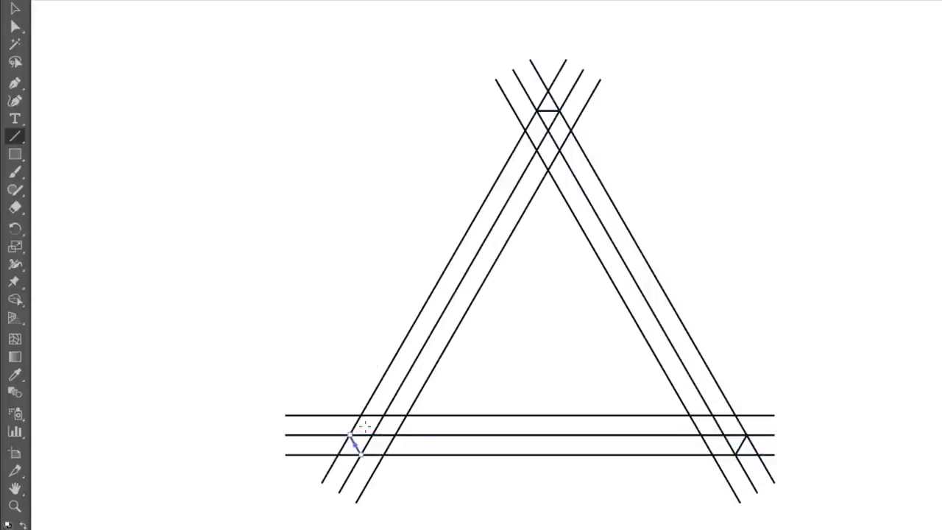
left_click(365, 8)
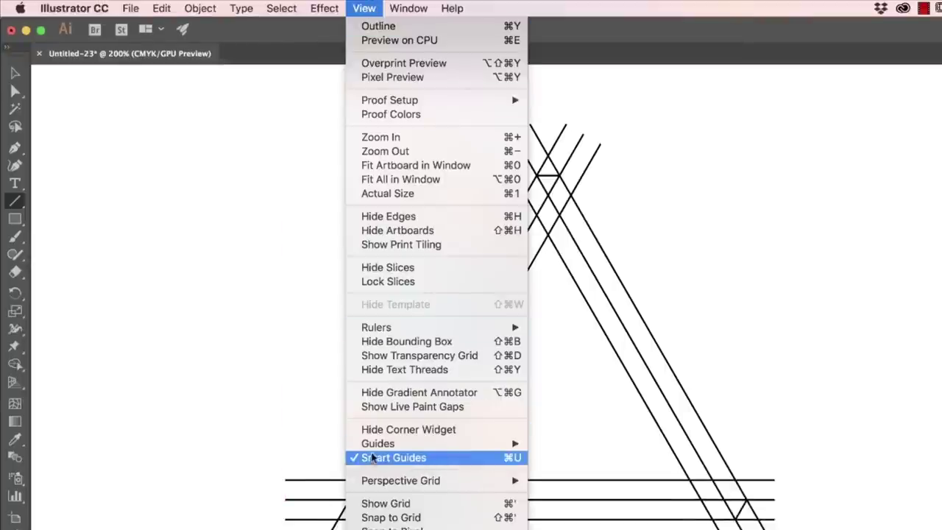
left_click(365, 7)
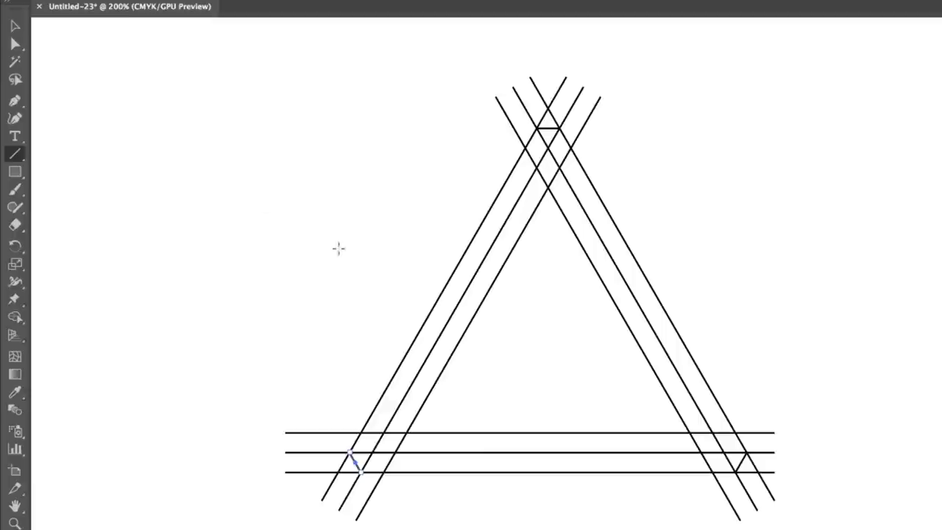
left_click(15, 26)
left_click(194, 284)
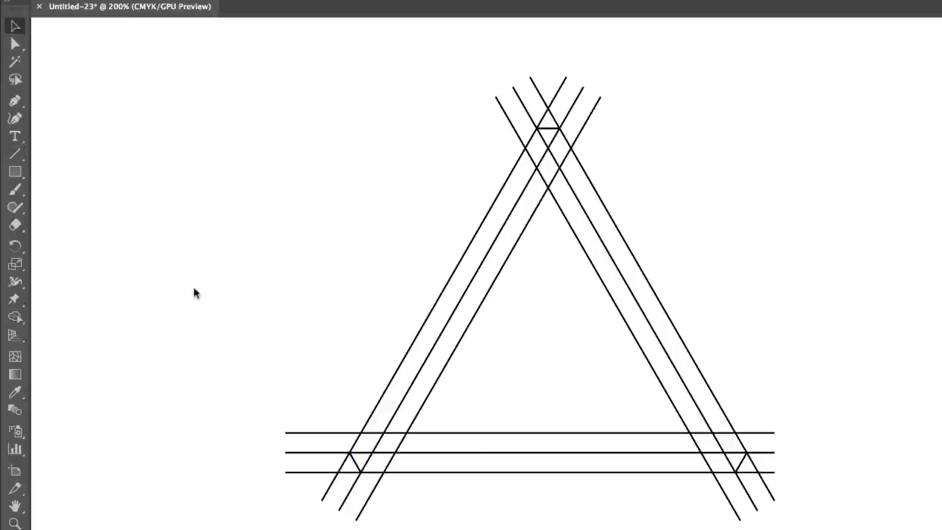
- Select all lines and Shape Builder-delete the overhanging line ends at every corner
mouse_move(278, 74)
left_mouse_down()
mouse_move(704, 405)
mouse_move(932, 526)
left_mouse_up()
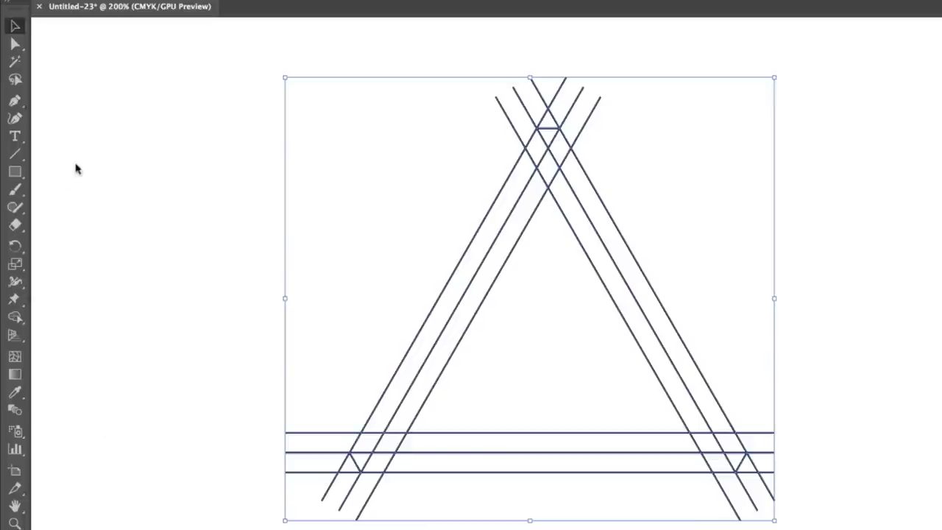
left_click(15, 317)
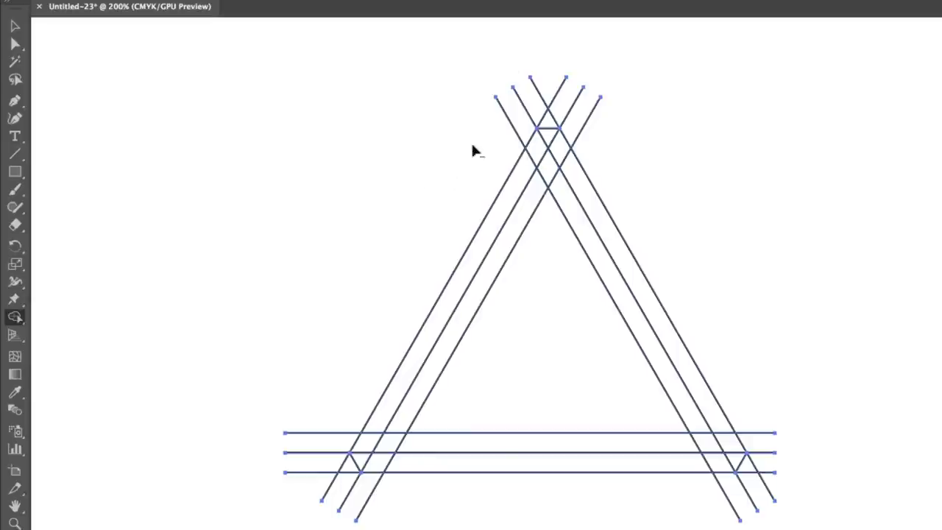
left_click_drag(490, 147, 546, 86)
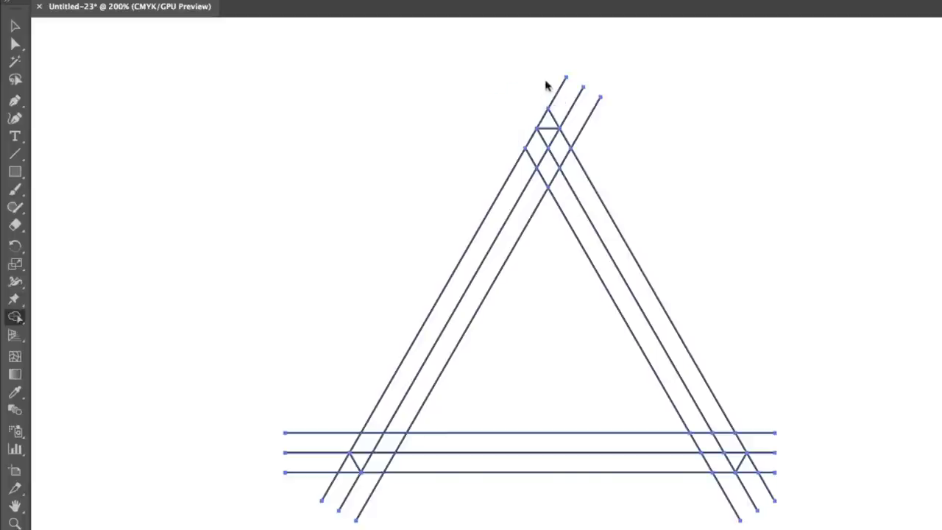
left_click_drag(609, 141, 610, 142)
left_click_drag(557, 120, 541, 117)
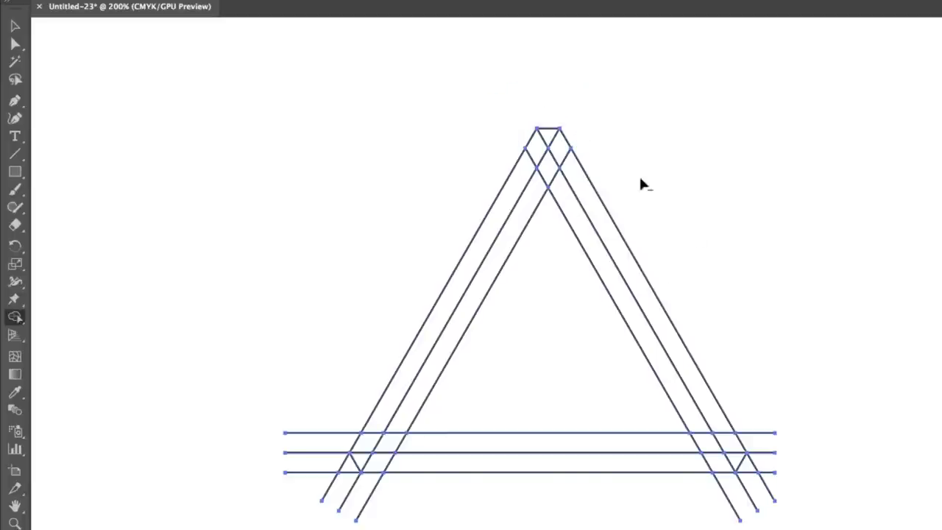
mouse_move(767, 505)
left_mouse_down()
mouse_move(763, 450)
mouse_move(736, 507)
left_mouse_up()
mouse_move(316, 427)
left_mouse_down()
mouse_move(300, 483)
mouse_move(385, 523)
left_mouse_up()
left_click_drag(331, 451, 357, 511)
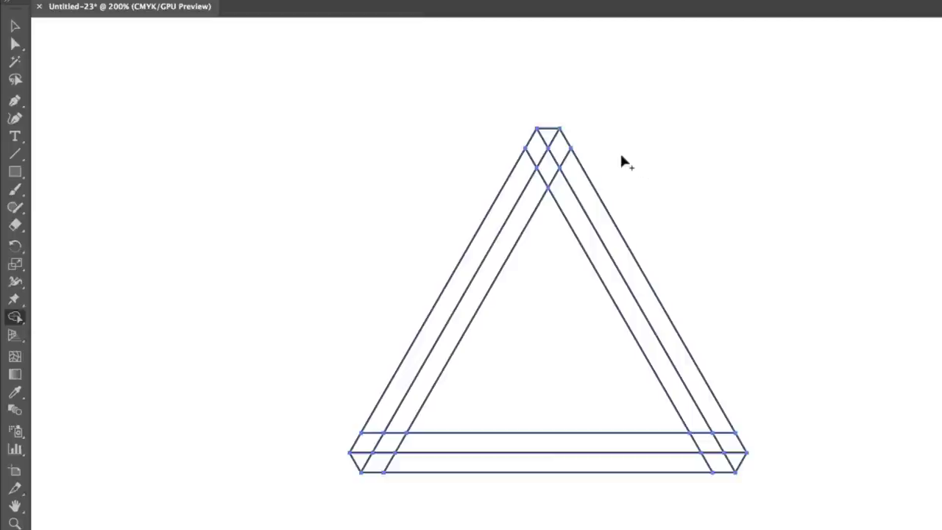
- Merge the left, bottom and right strips and corner pieces with the Shape Builder
left_click(517, 193)
mouse_move(517, 193)
left_mouse_down()
mouse_move(536, 152)
mouse_move(694, 405)
mouse_move(741, 444)
mouse_move(647, 443)
left_mouse_up()
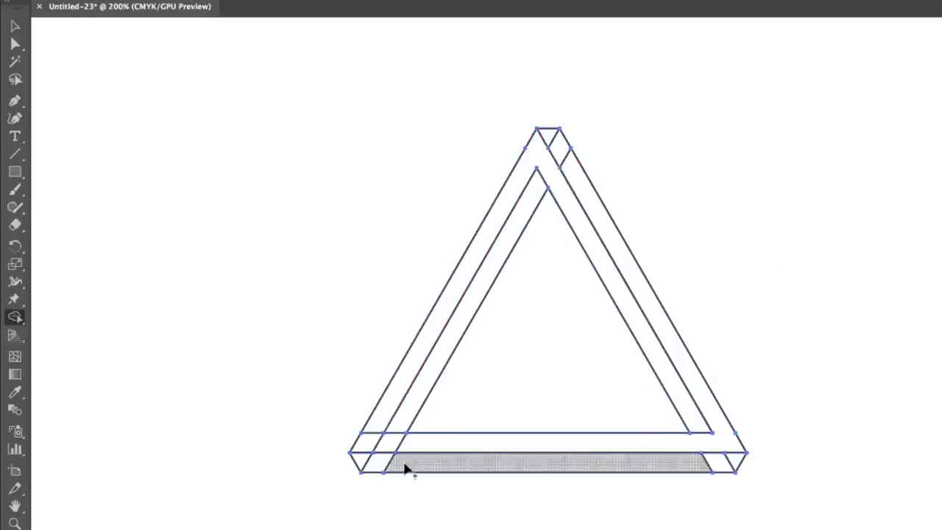
mouse_move(411, 471)
left_mouse_down()
mouse_move(377, 463)
mouse_move(397, 434)
left_mouse_up()
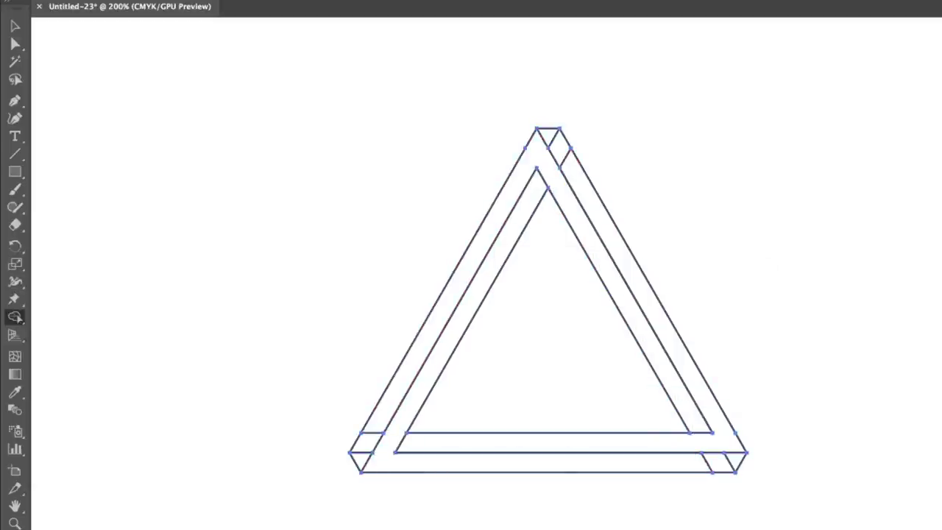
left_click_drag(546, 139, 574, 171)
left_click_drag(739, 463, 706, 473)
left_click_drag(376, 435, 361, 450)
- Test the left strip by pulling it away, undo the move, and deselect the triangle
left_click(15, 26)
left_click(148, 130)
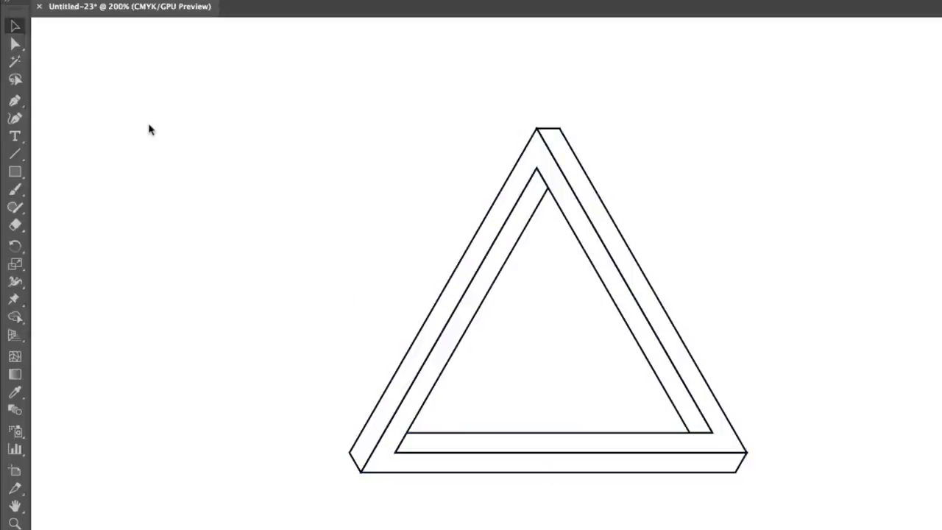
left_click_drag(469, 246, 318, 223)
left_click(313, 221)
key("ctrl+z")
left_click(309, 223)
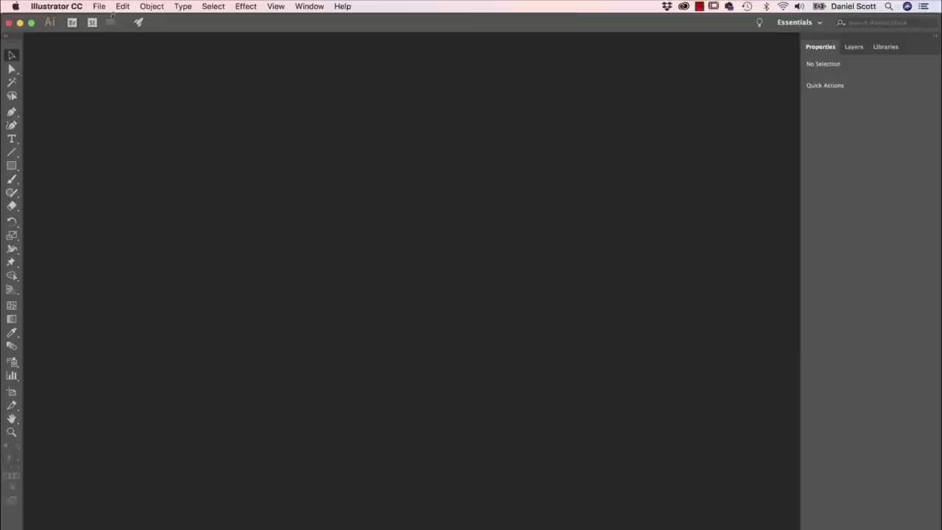
- Create another new document using the Letter 792 x 612 pt preset
left_click(102, 6)
left_click(111, 19)
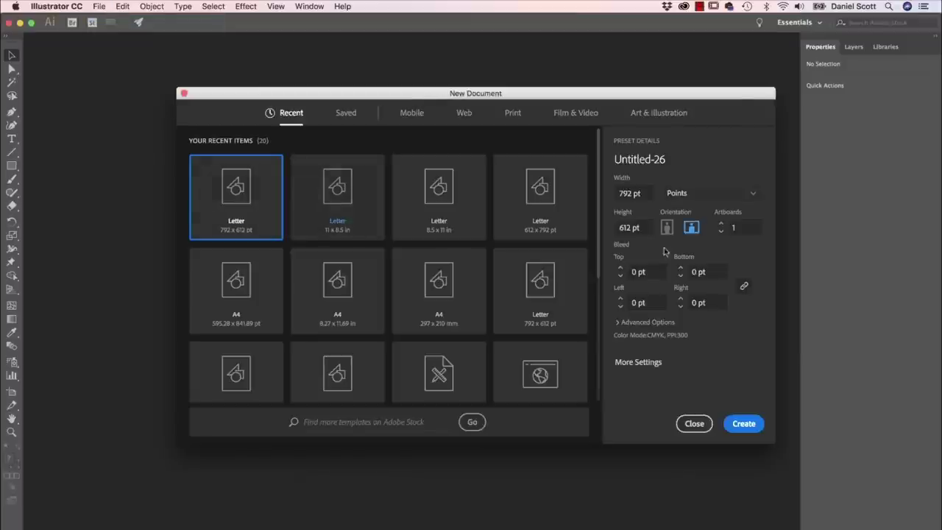
left_click(750, 424)
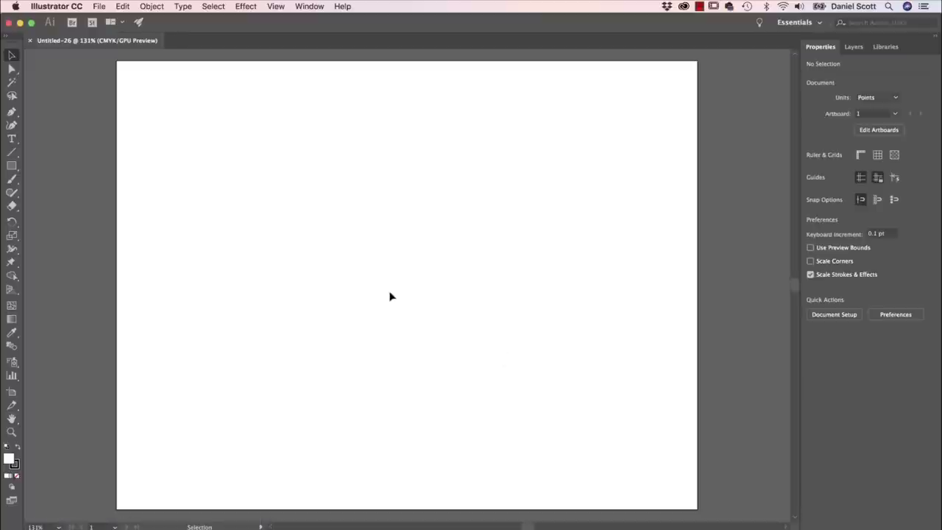
- Save the document as Curature Tool.ai in Desktop > Illustrator Class Files with default options
key("super+s")
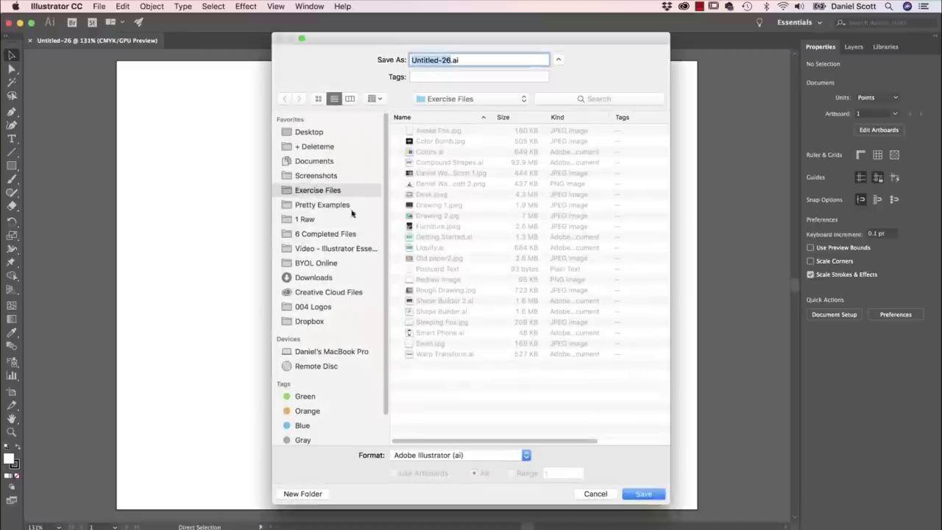
left_click(309, 132)
double_click(446, 130)
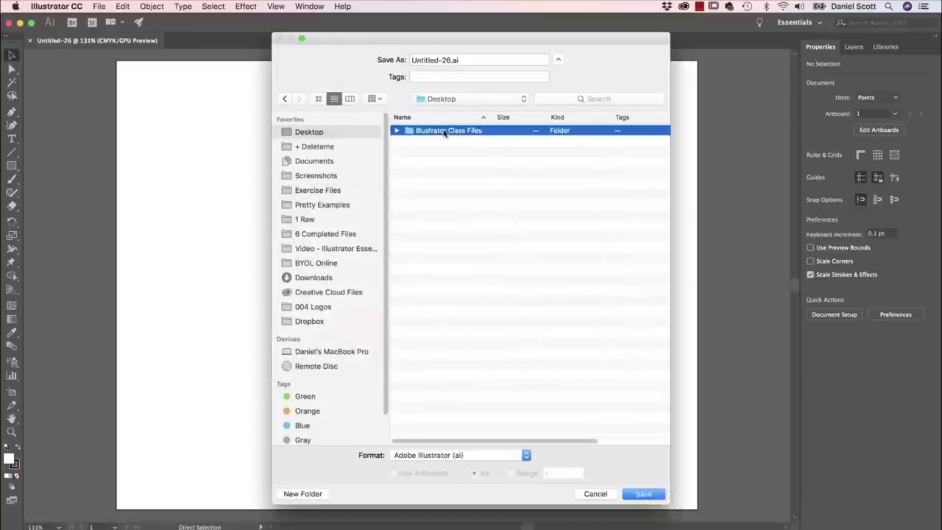
left_click(447, 60)
type("C")
type("urature Tool")
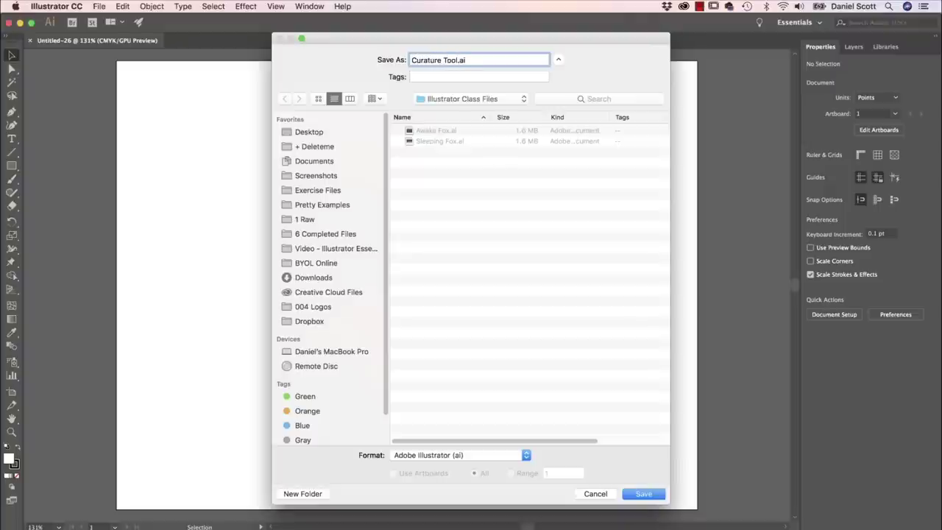
key("Return")
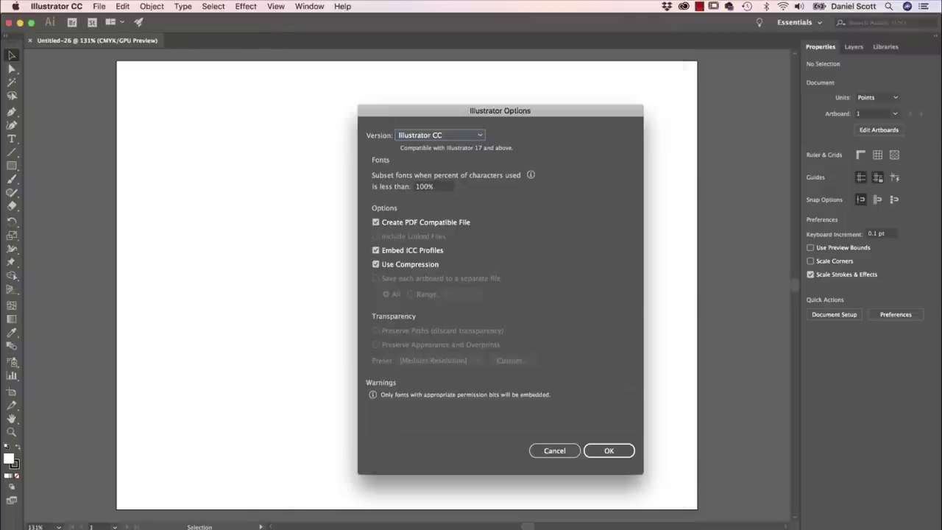
left_click(624, 449)
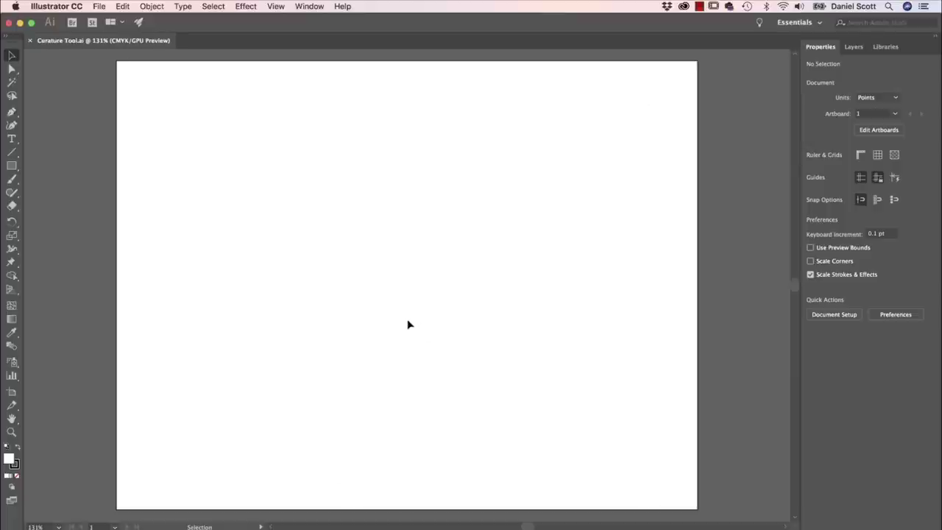
- Place Redraw Image from the Exercise Files folder as a template
left_click(100, 6)
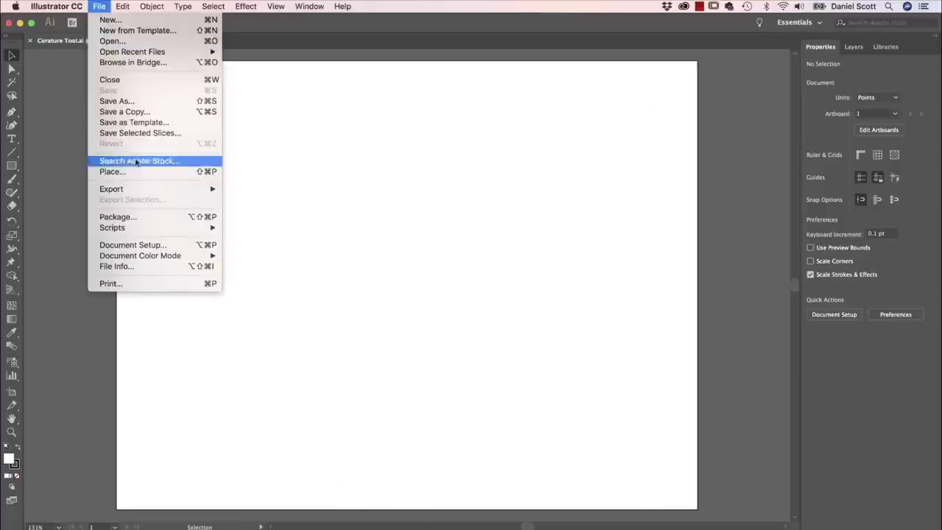
left_click(158, 172)
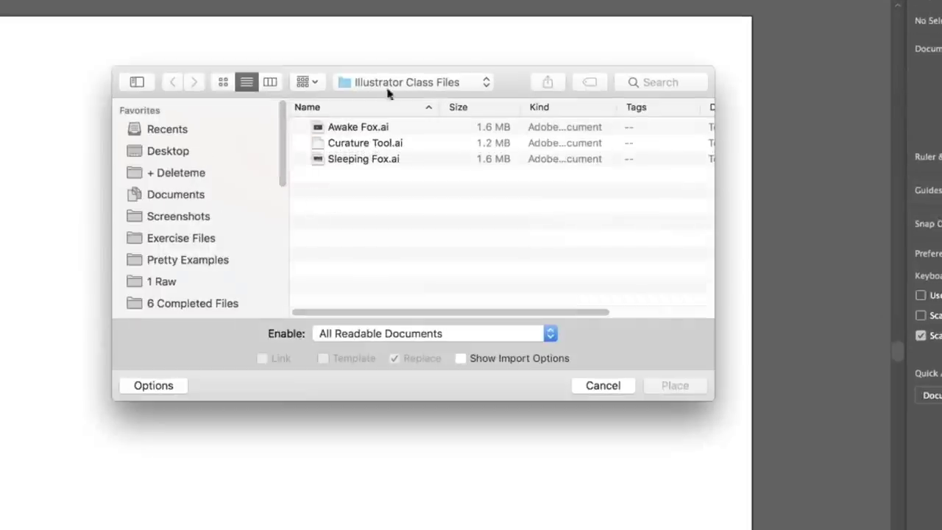
left_click(185, 240)
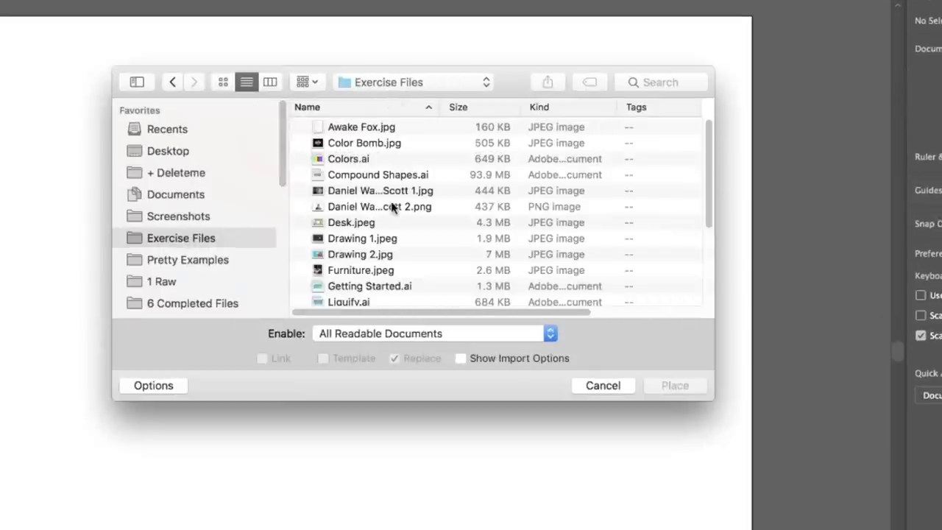
scroll(350, 176, "down", 5)
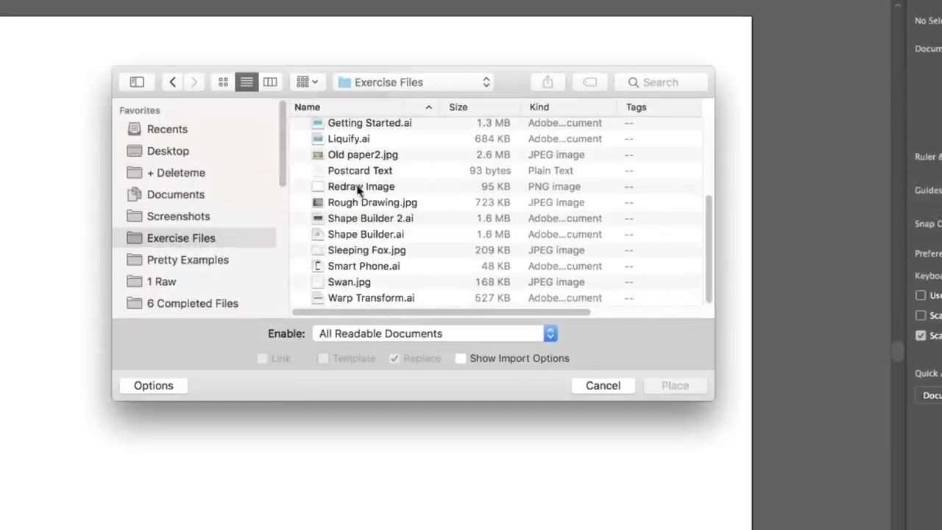
left_click(362, 188)
left_click(323, 360)
key("Return")
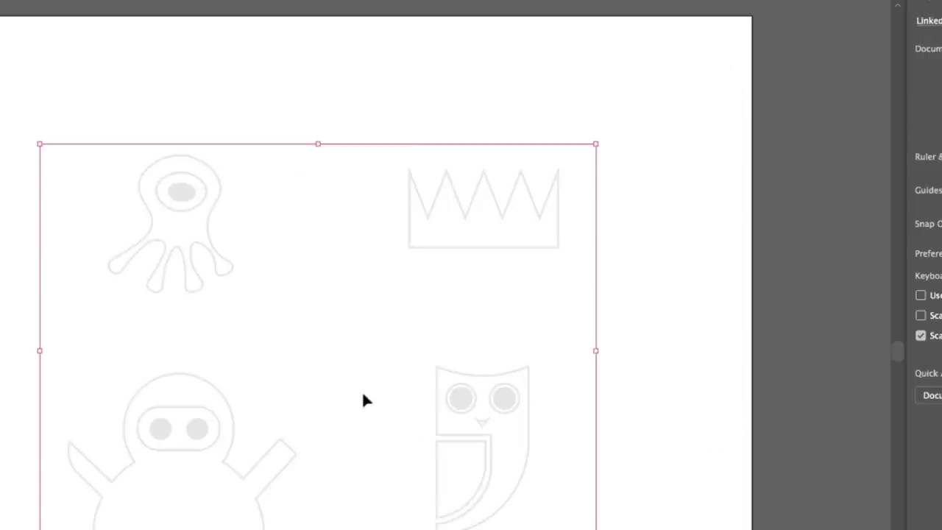
left_click(518, 265)
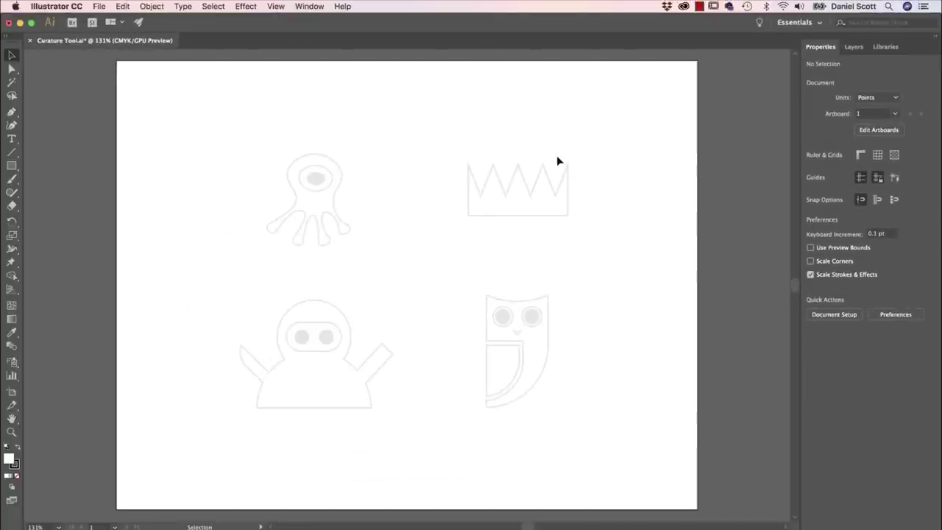
- Compare the Pen and Curvature tools, ending with the Curvature Tool selected
left_click(852, 47)
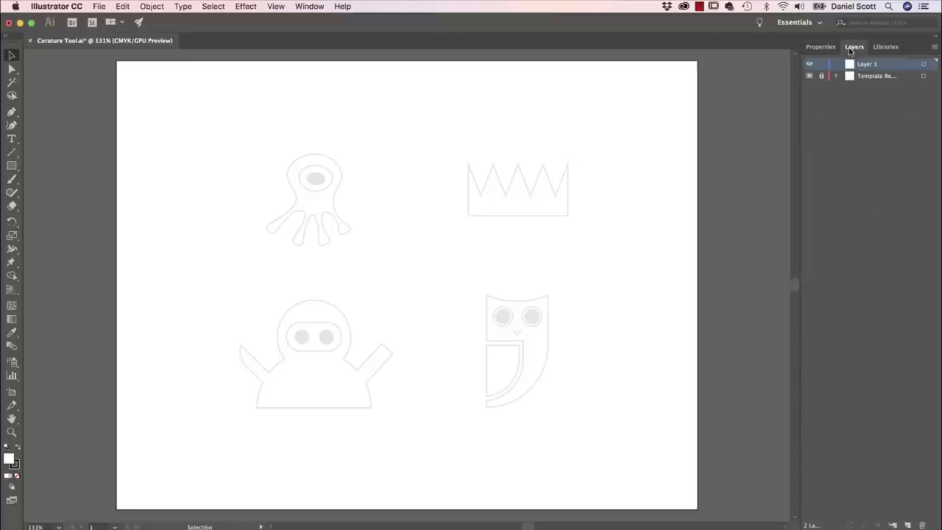
left_click(826, 47)
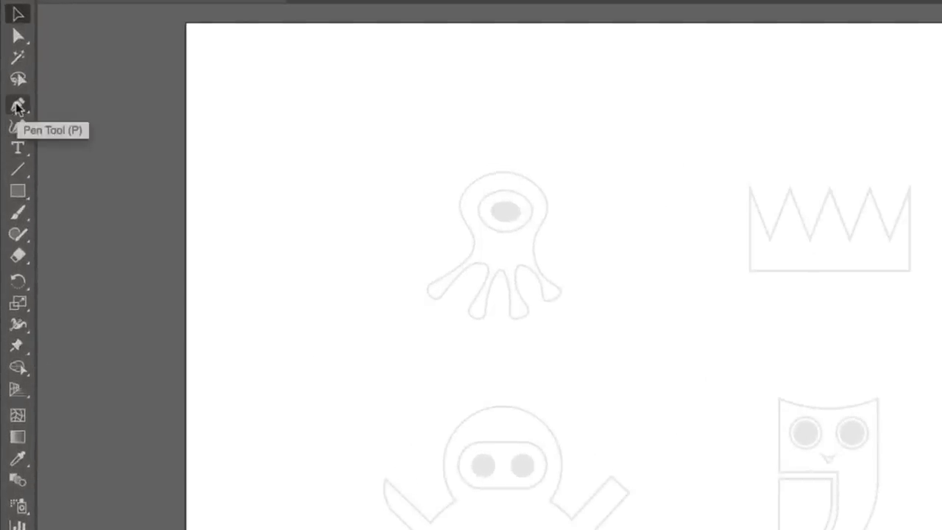
left_click(18, 108)
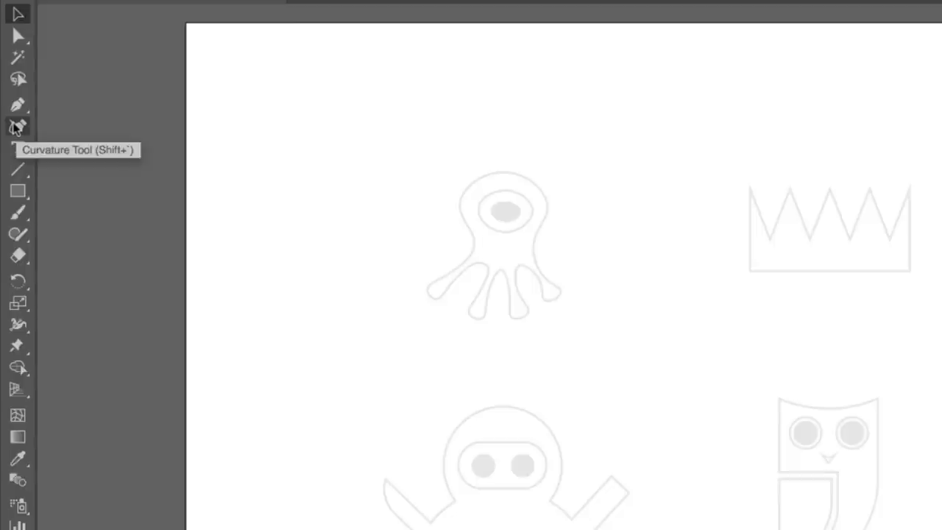
left_click(16, 128)
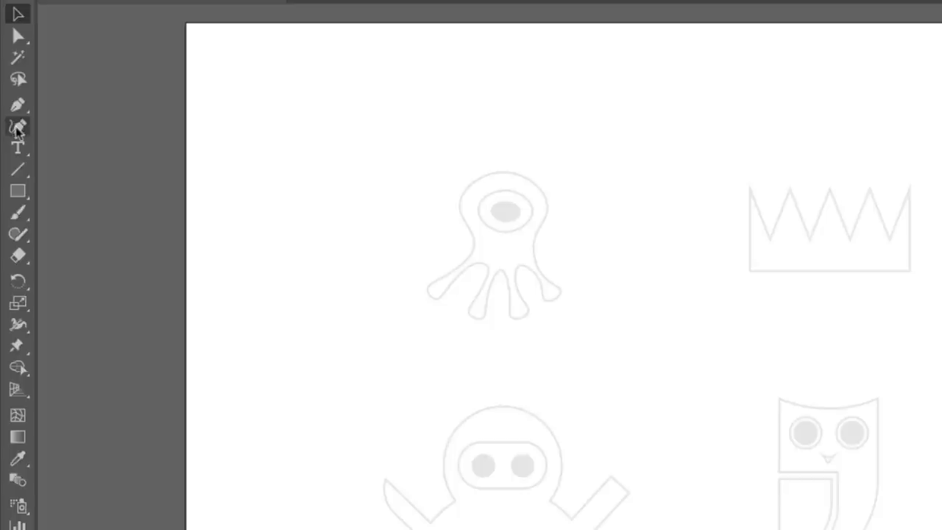
left_click(18, 105)
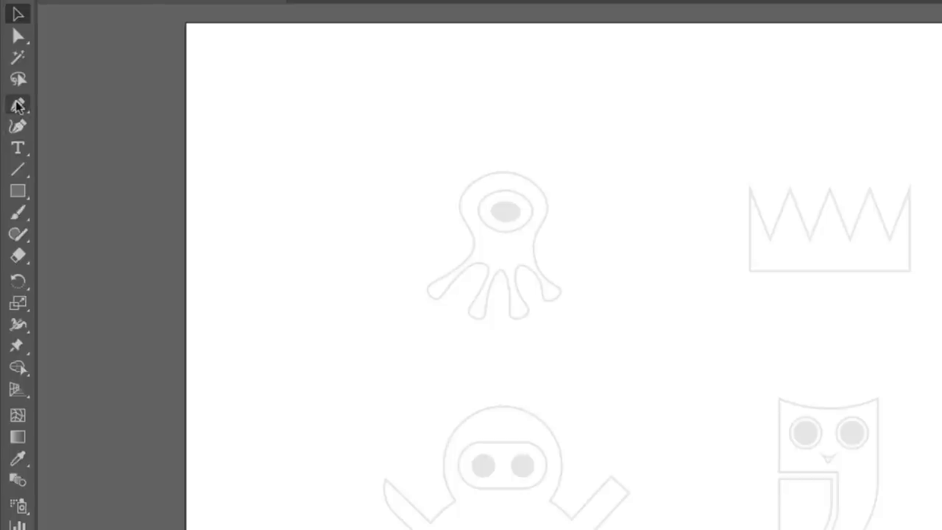
left_click(16, 126)
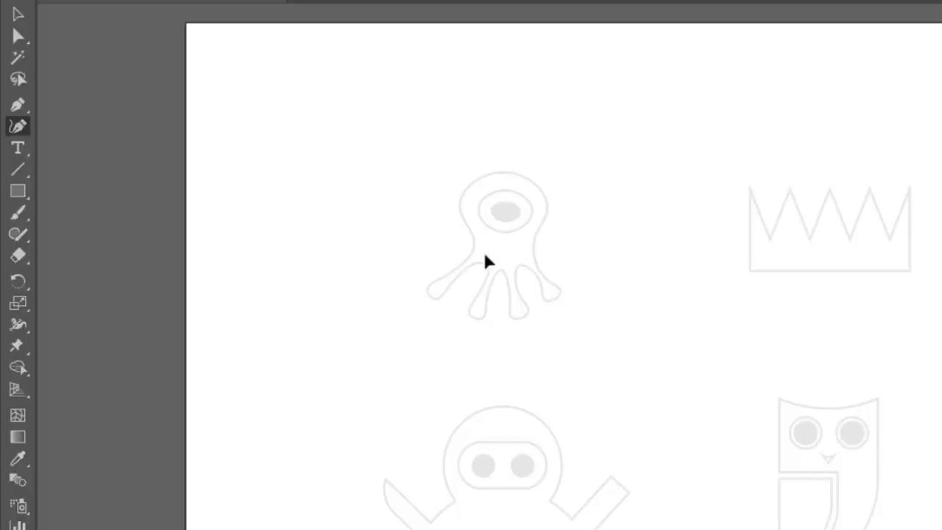
- Zoom in on the octopus and trace a four-point closed oval around its grey eye
key("ctrl+plus")
key("ctrl+plus")
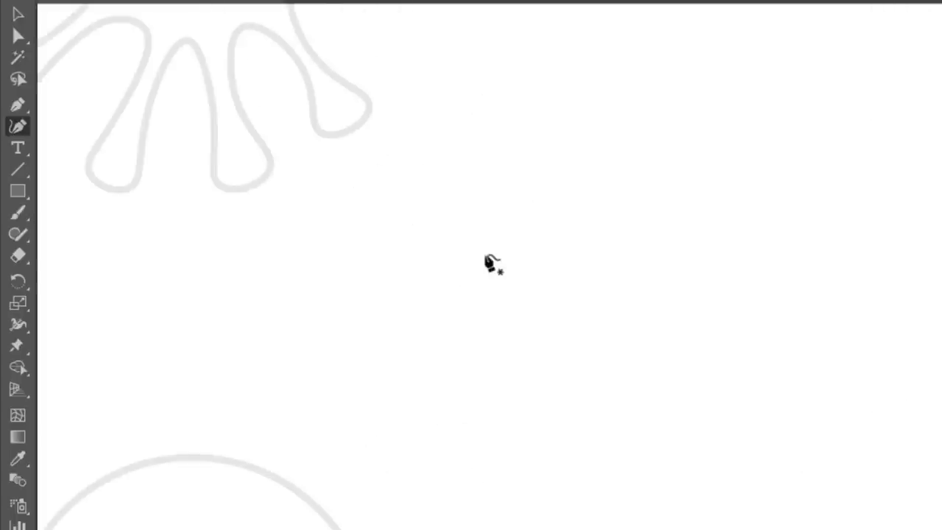
key("space")
left_click_drag(373, 151, 811, 529)
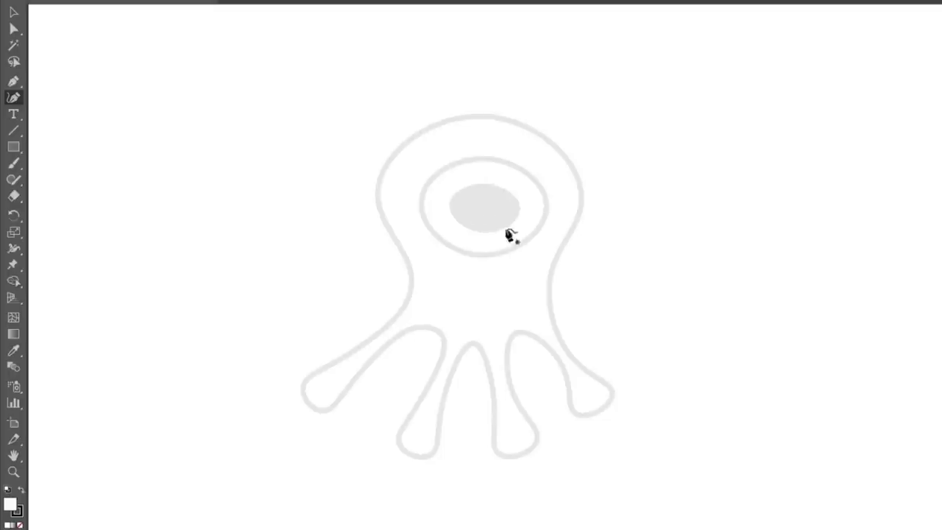
left_click(484, 184)
left_click(518, 209)
left_click(483, 234)
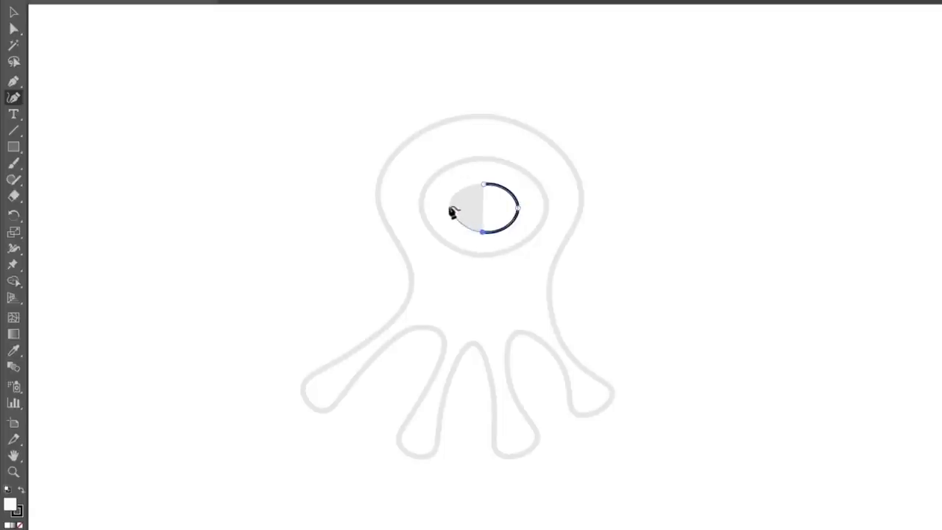
left_click_drag(449, 209, 451, 237)
left_click(483, 185)
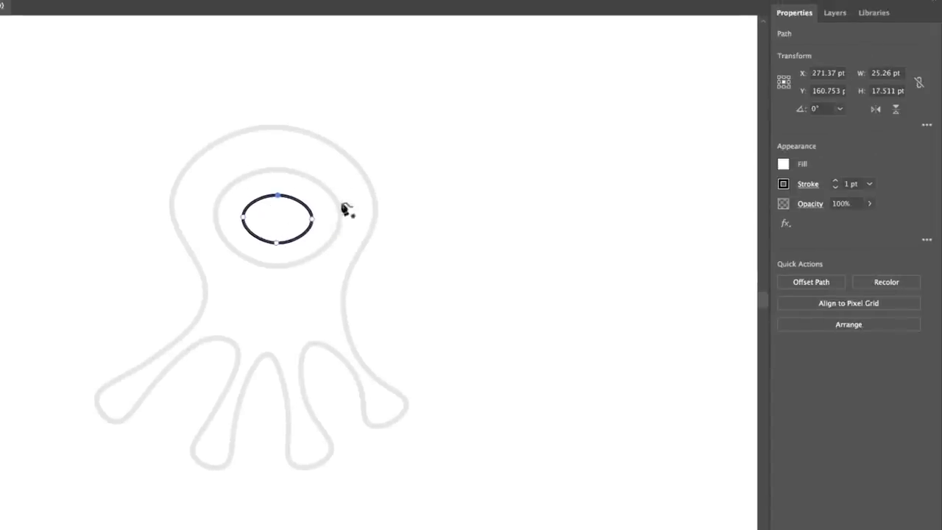
- Set the eye ellipse's fill to None
left_click(783, 164)
left_click(634, 284)
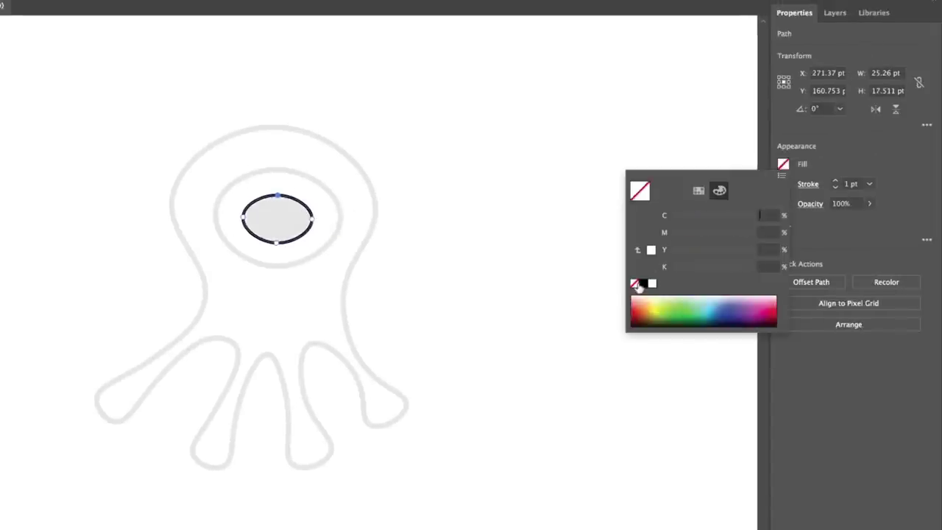
left_click(866, 155)
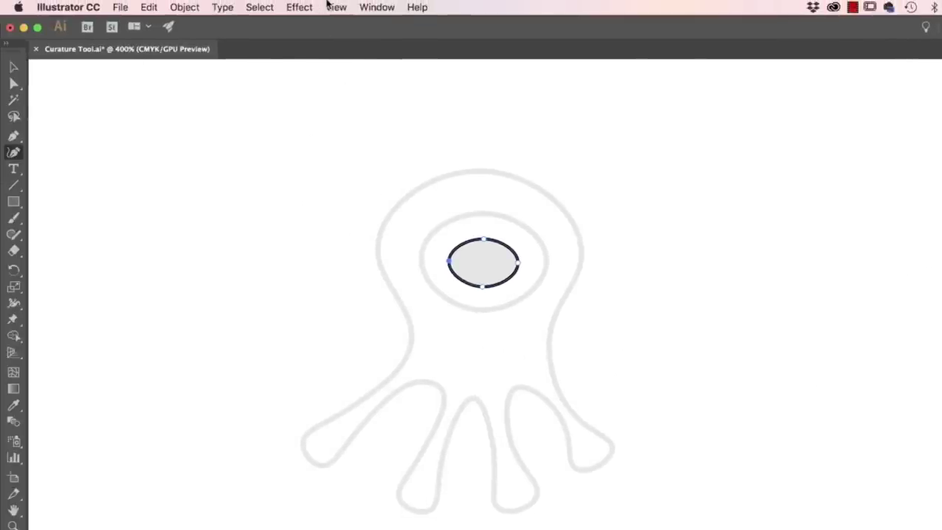
- Turn on Smart Guides and confirm they are enabled
left_click(335, 7)
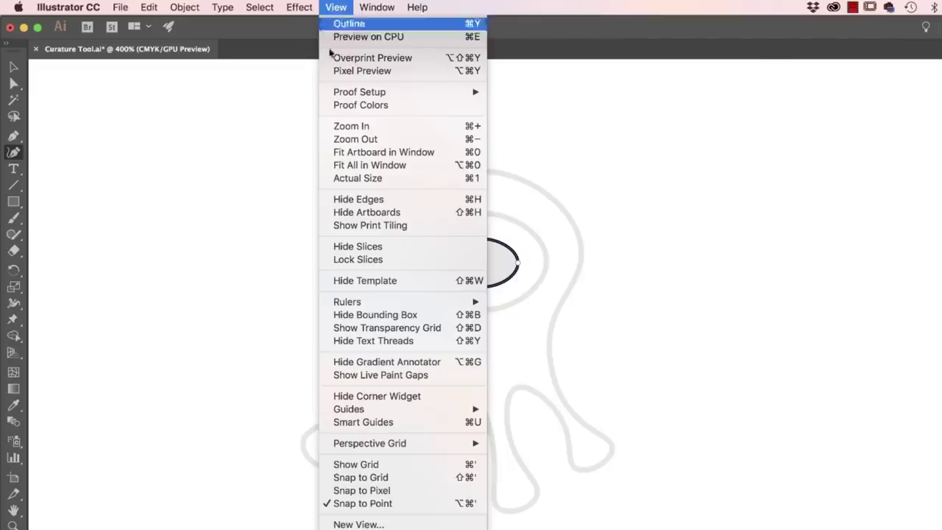
left_click(359, 421)
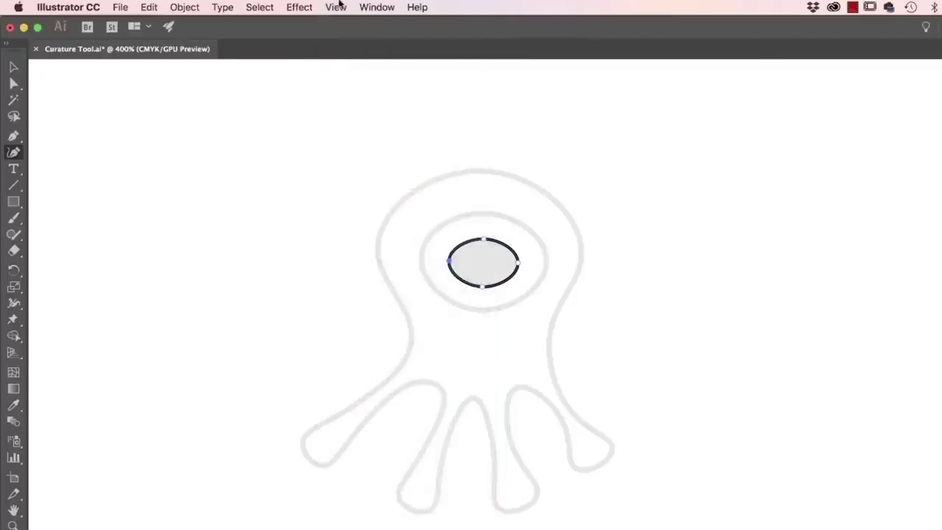
left_click(336, 7)
left_click(359, 422)
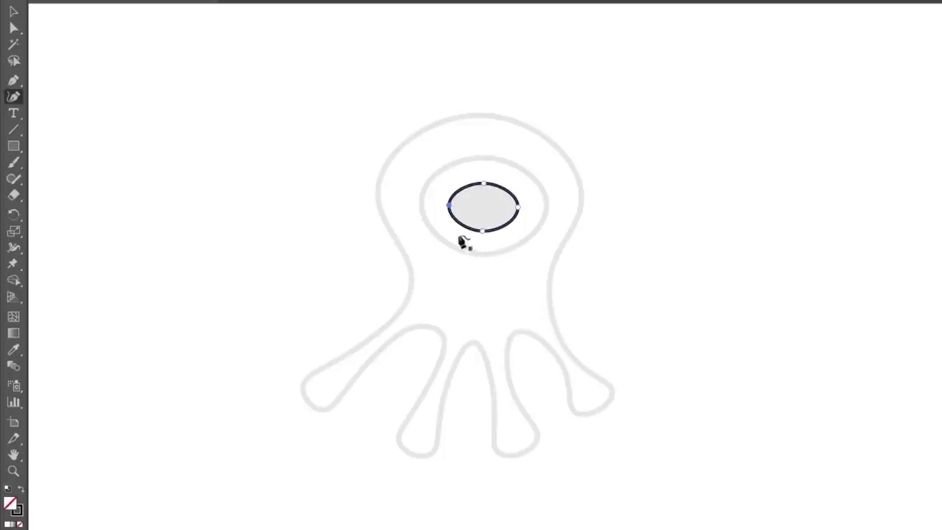
- Draw two trial paths around the eye ring and undo both
left_click(482, 157)
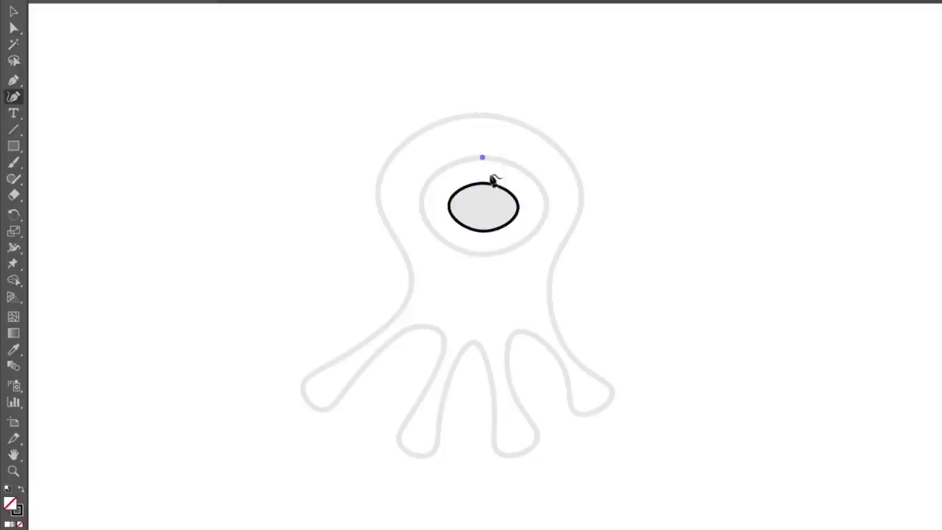
left_click(480, 254)
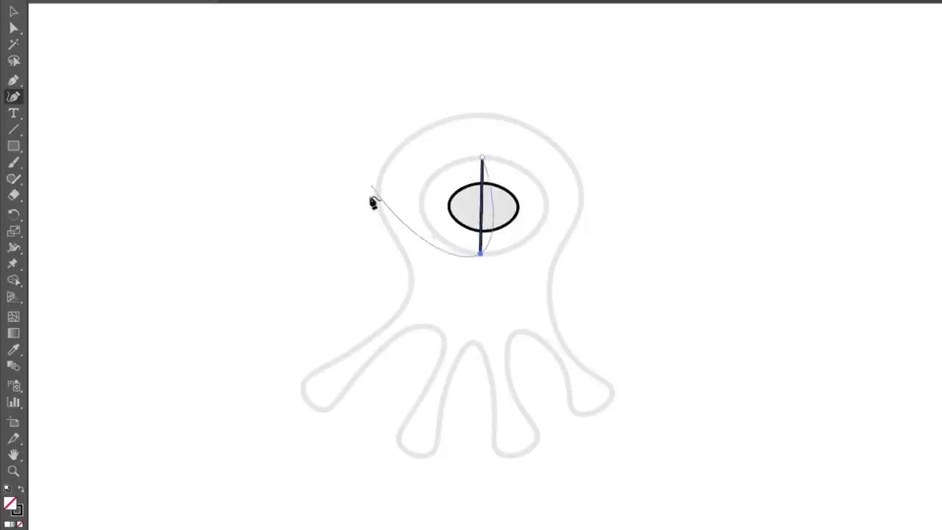
key("ctrl+z")
key("ctrl+z")
left_click(482, 157)
left_click(531, 233)
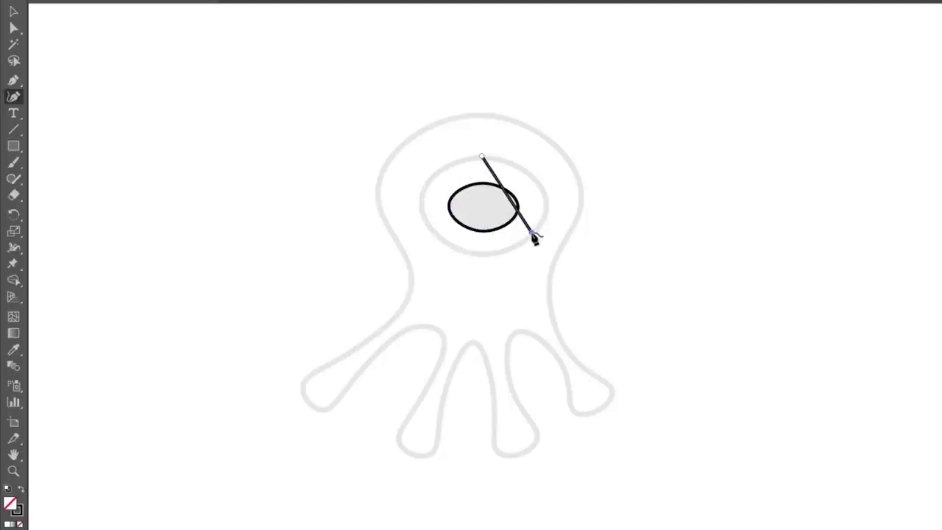
left_click(432, 238)
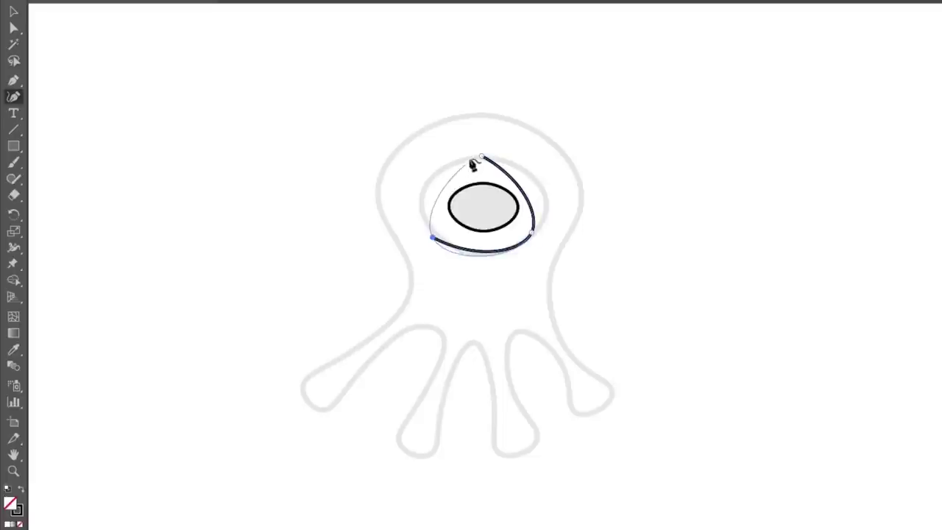
left_click(481, 157)
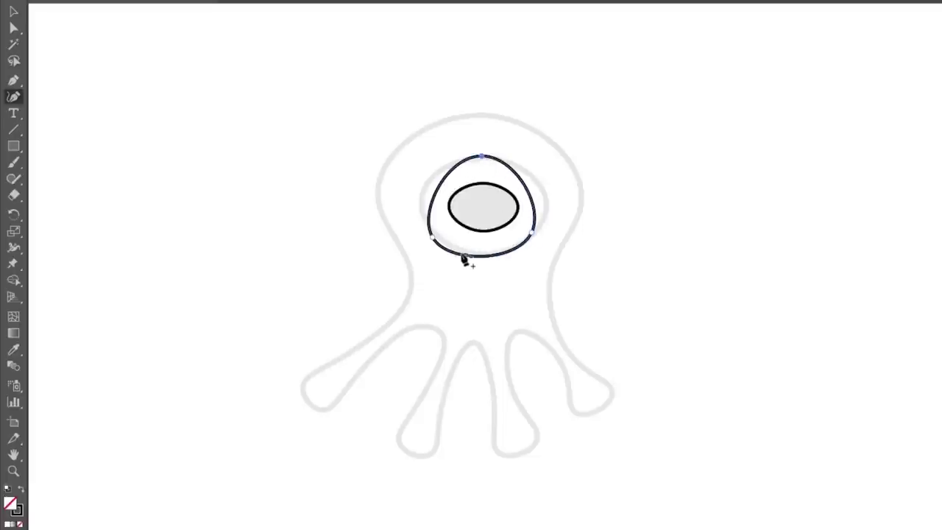
key("ctrl+z")
key("ctrl+z")
key("ctrl+z")
key("ctrl+z")
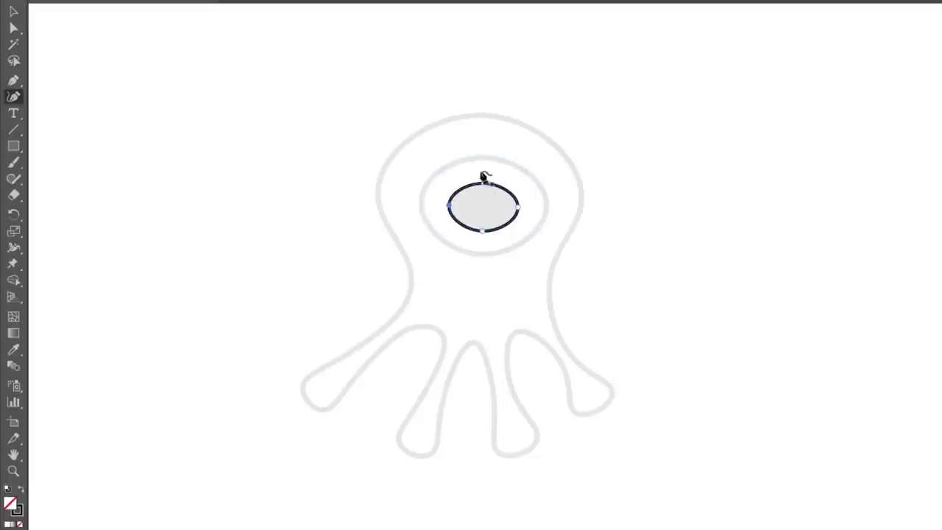
- Trace the eye ring through its top, right, bottom and left points and close it
left_click(480, 156)
left_click(544, 200)
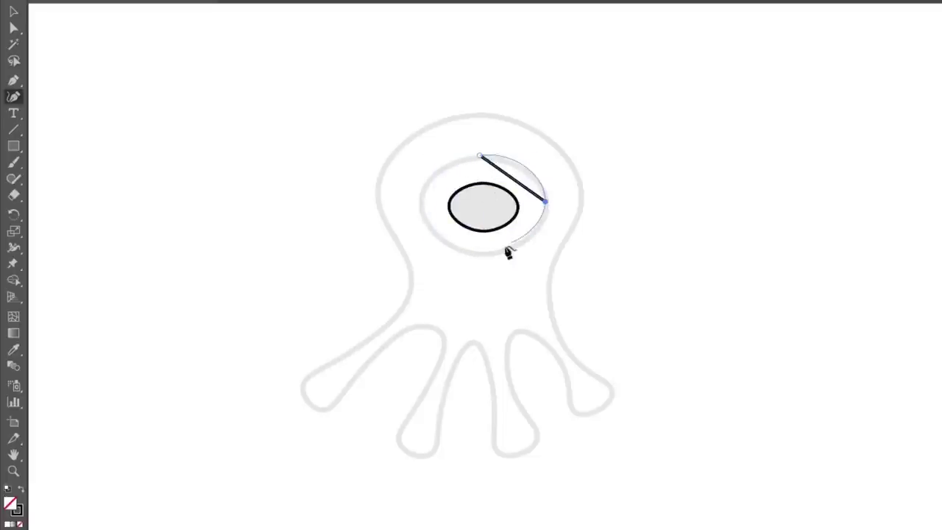
left_click(480, 256)
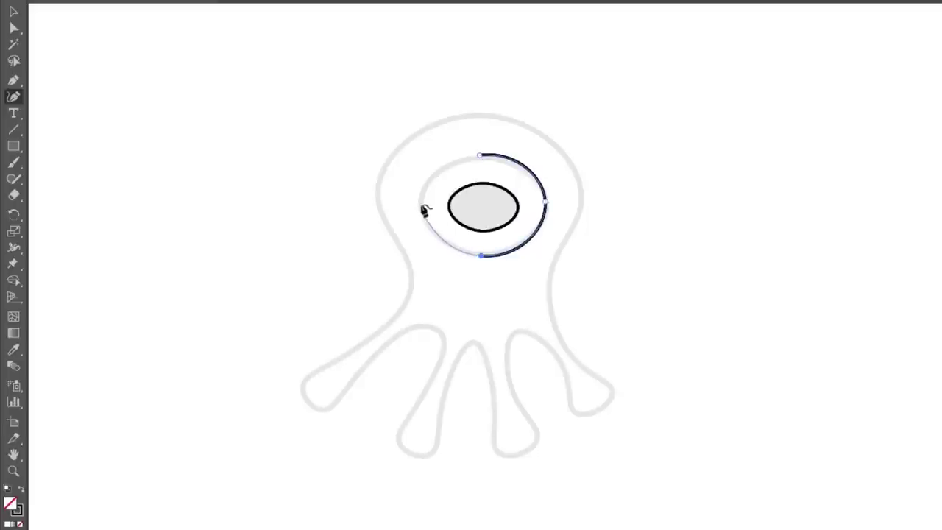
left_click(422, 206)
left_click(479, 156)
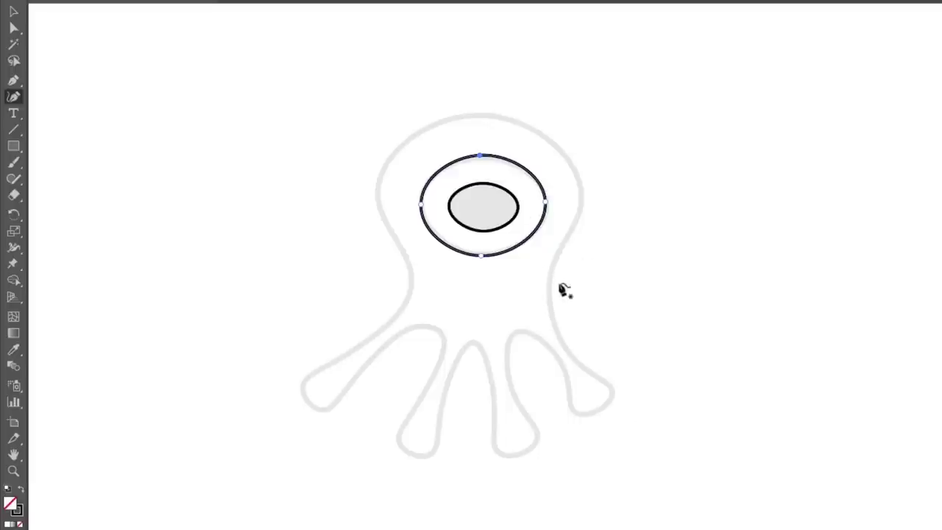
- Start the body outline at the head's top and curve it down the head's right side
left_click(476, 114)
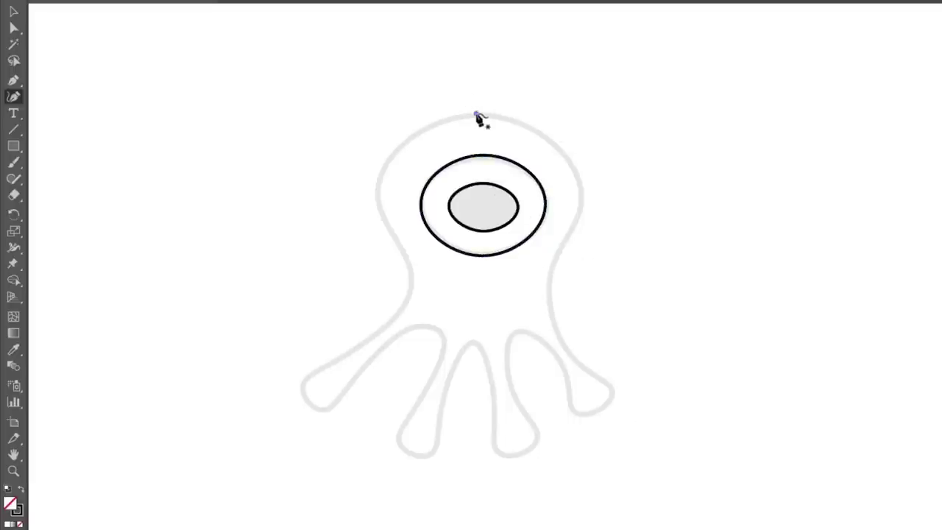
left_click(581, 204)
left_click_drag(581, 207, 618, 393)
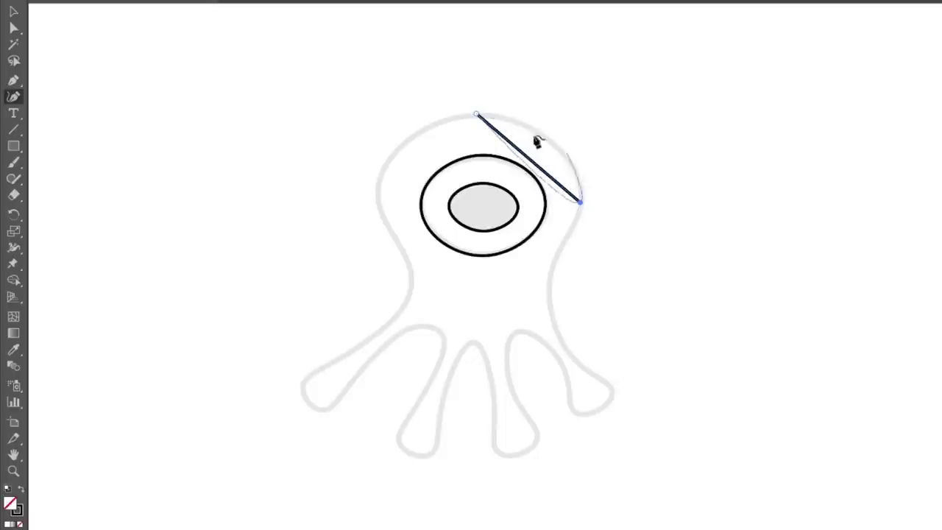
left_click_drag(581, 209, 580, 184)
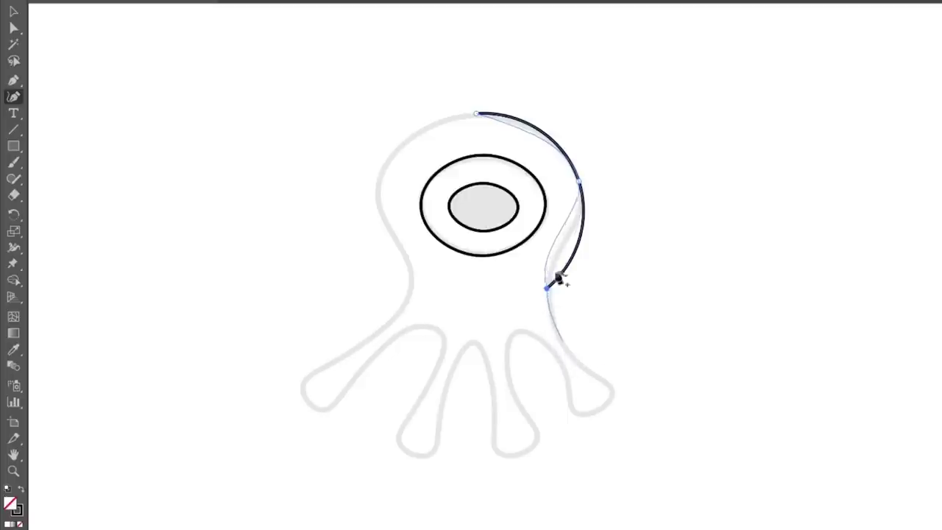
left_click(615, 391)
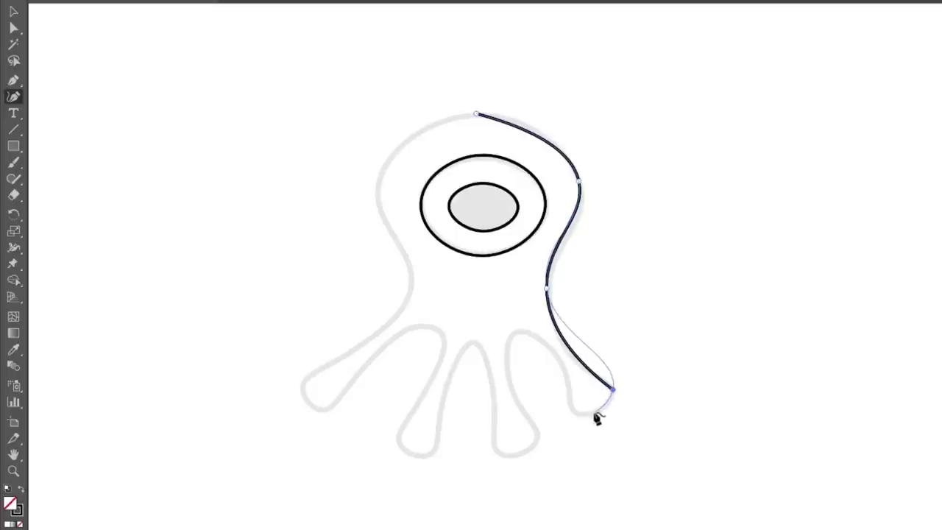
- Trace the outline around the two rightmost tentacle tips and their inner edges
left_click(596, 410)
left_click(570, 412)
left_click(557, 356)
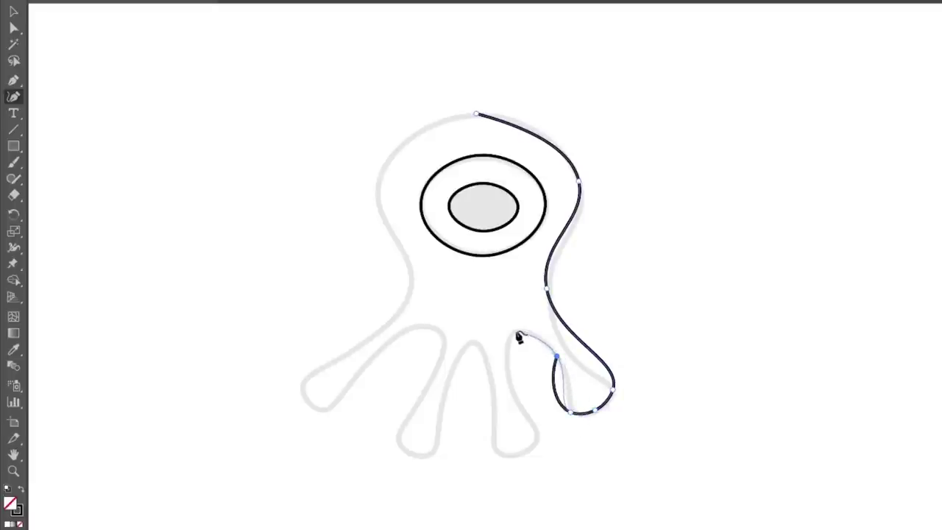
left_click(517, 332)
left_click(510, 390)
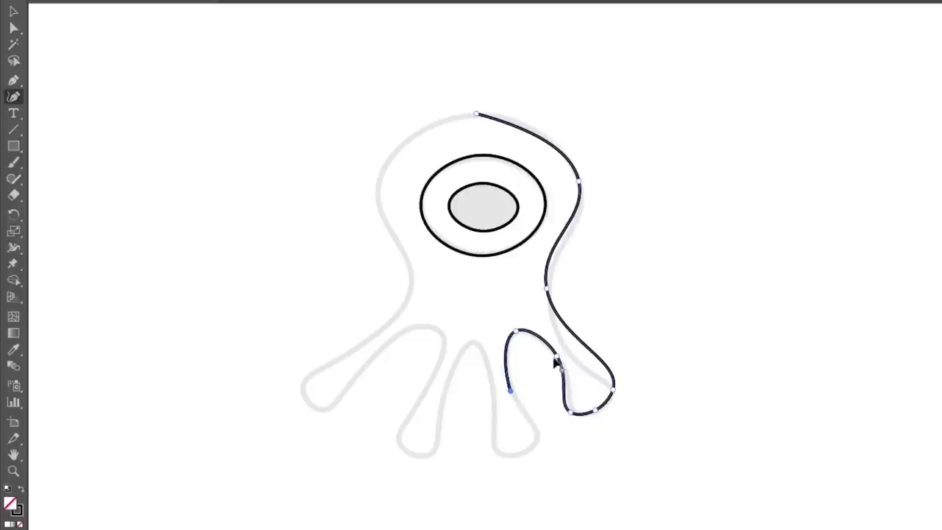
left_click(537, 436)
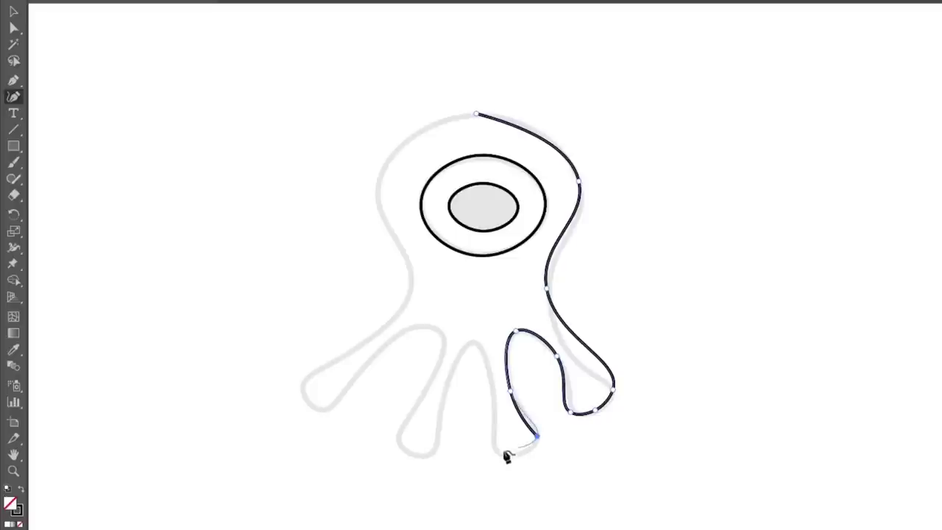
left_click(495, 454)
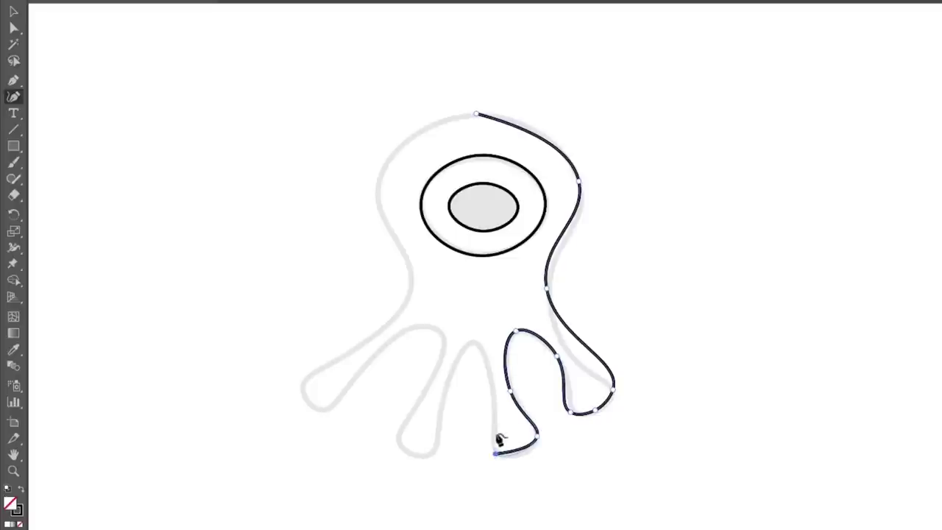
left_click(494, 391)
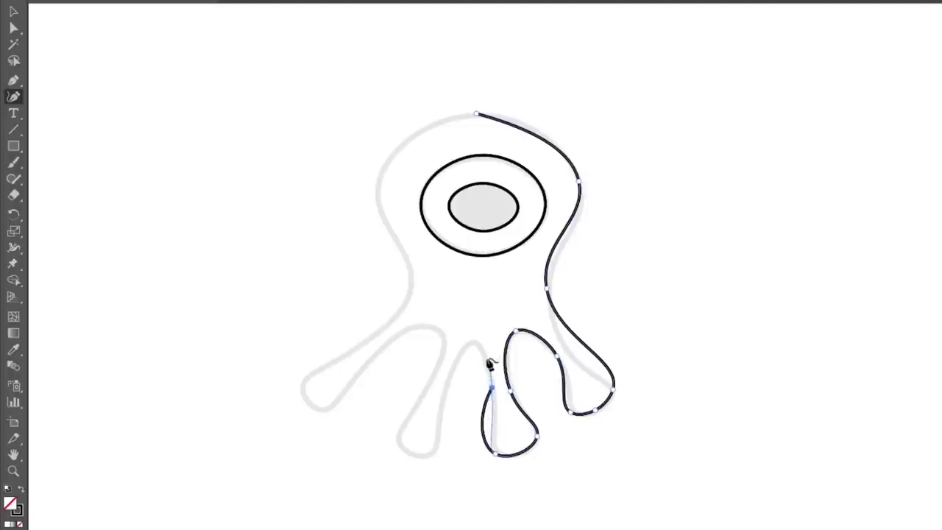
- Continue the outline over the arch and around the middle tentacle
left_click(474, 344)
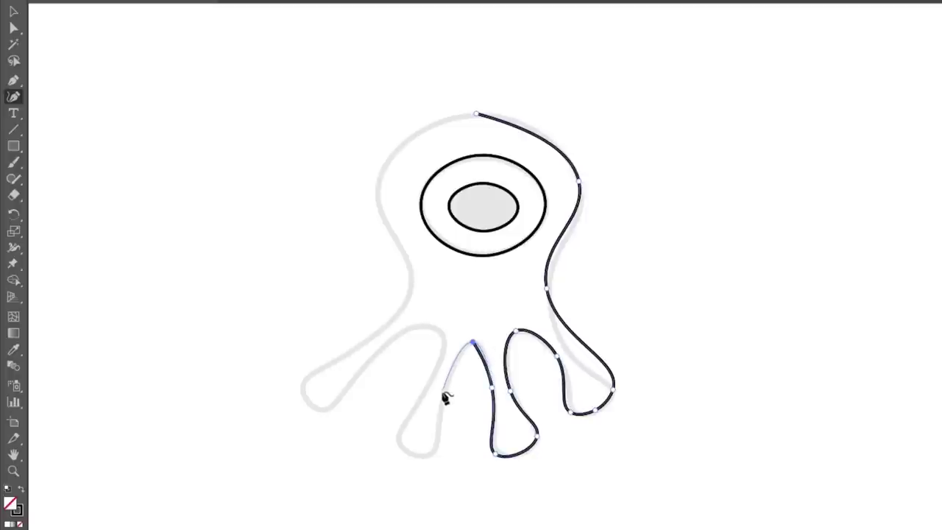
left_click(441, 393)
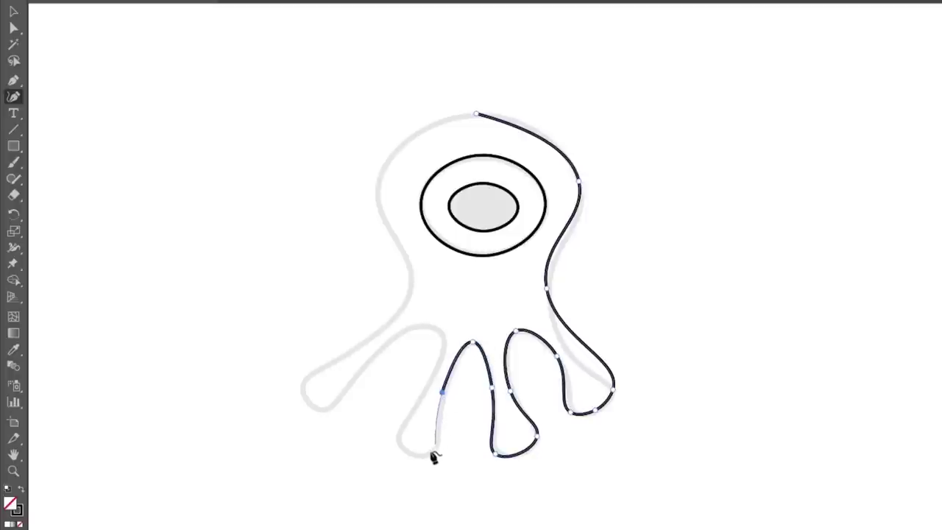
left_click(434, 446)
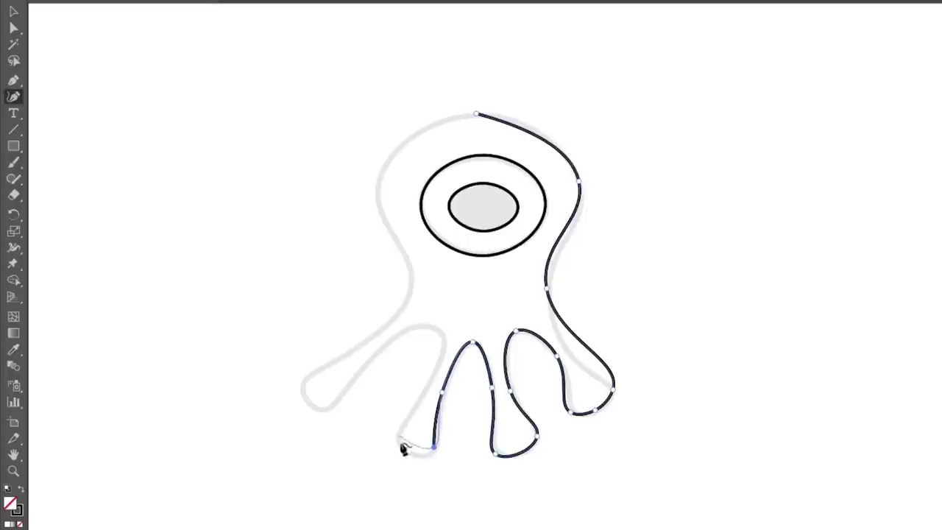
left_click(397, 437)
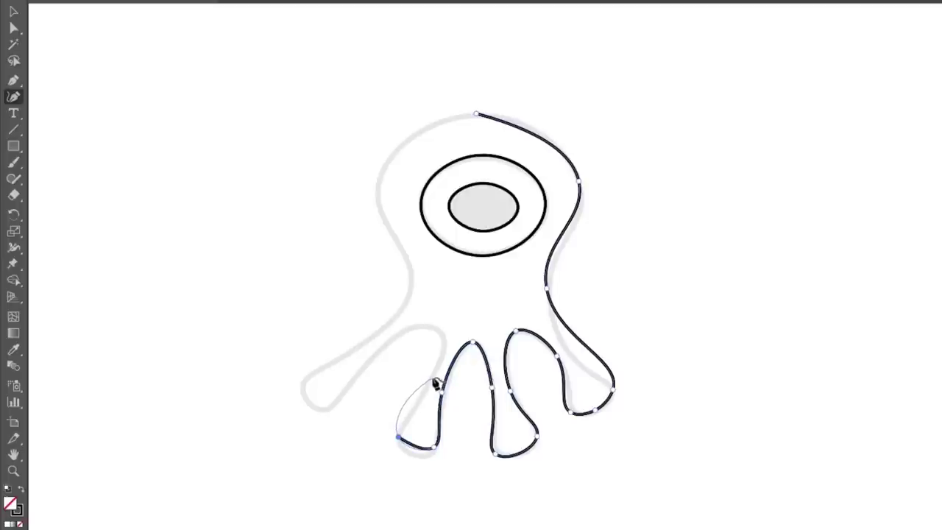
left_click(427, 383)
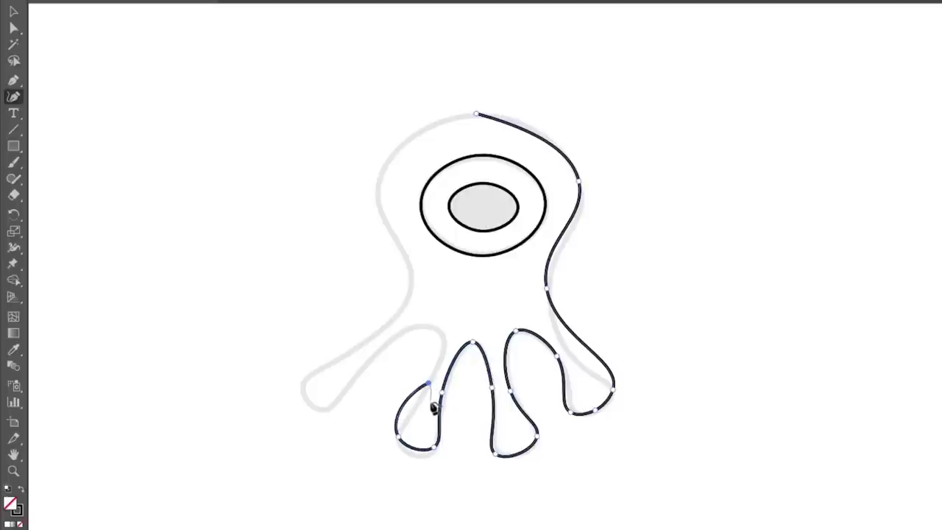
left_click(433, 329)
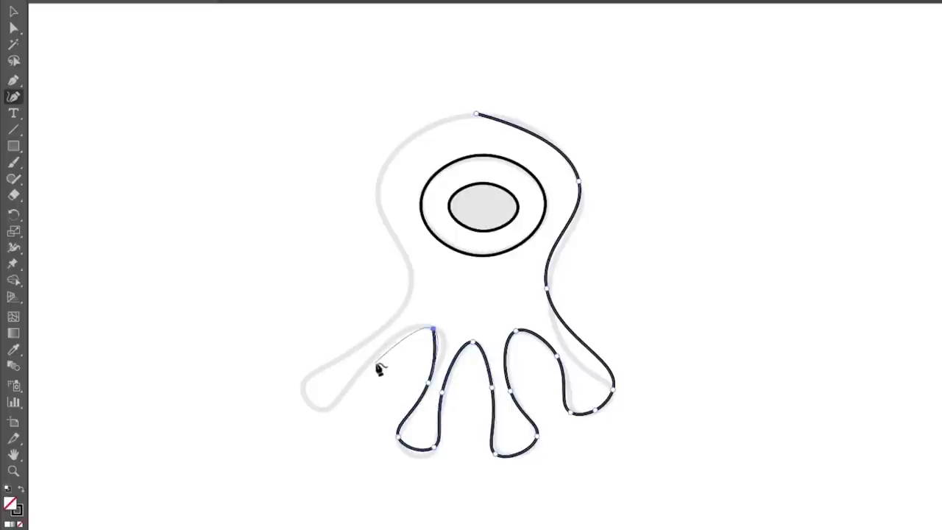
- Trace the left tentacles and body's left side, closing the outline at the head's top
left_click(362, 367)
left_click(324, 409)
left_click(302, 381)
left_click(378, 331)
left_click(412, 277)
left_click(378, 179)
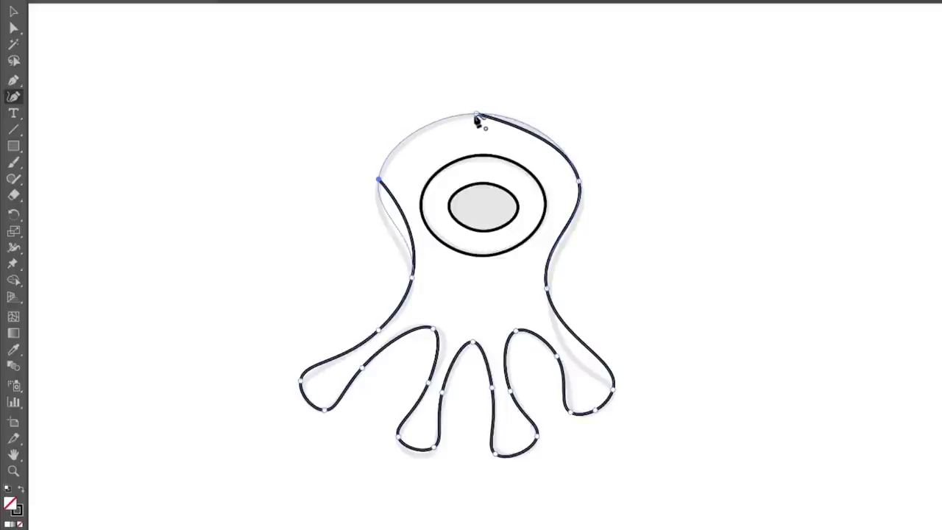
left_click(477, 117)
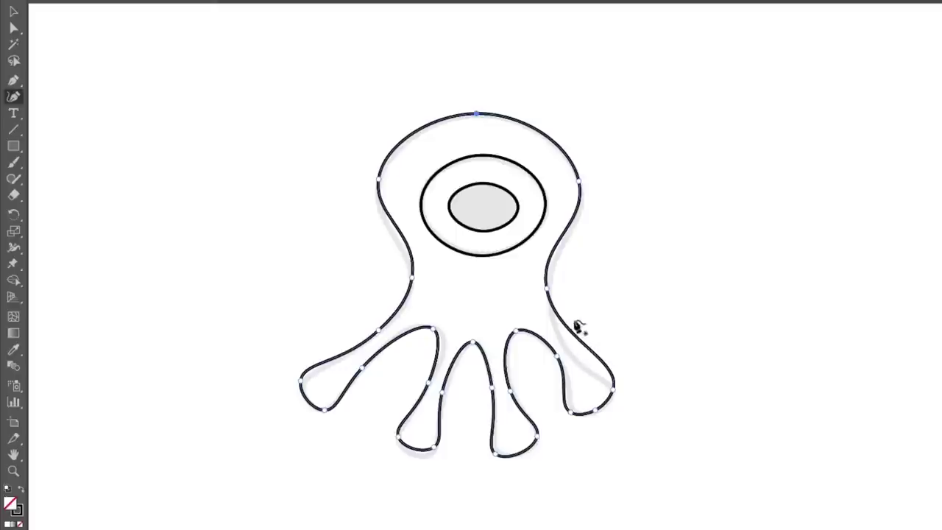
- Select the octopus outline, move it aside to compare, then undo the move
left_click(14, 11)
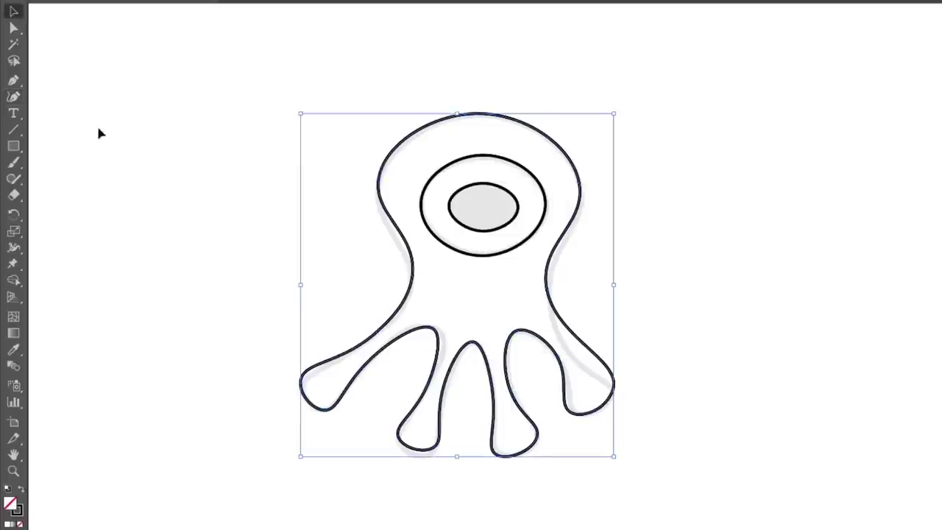
mouse_move(560, 152)
left_mouse_down()
mouse_move(647, 214)
mouse_move(525, 262)
left_mouse_up()
key("ctrl+z")
- With Direct Selection, nudge a right-side anchor and straighten its lower handle to follow the template
left_click(14, 27)
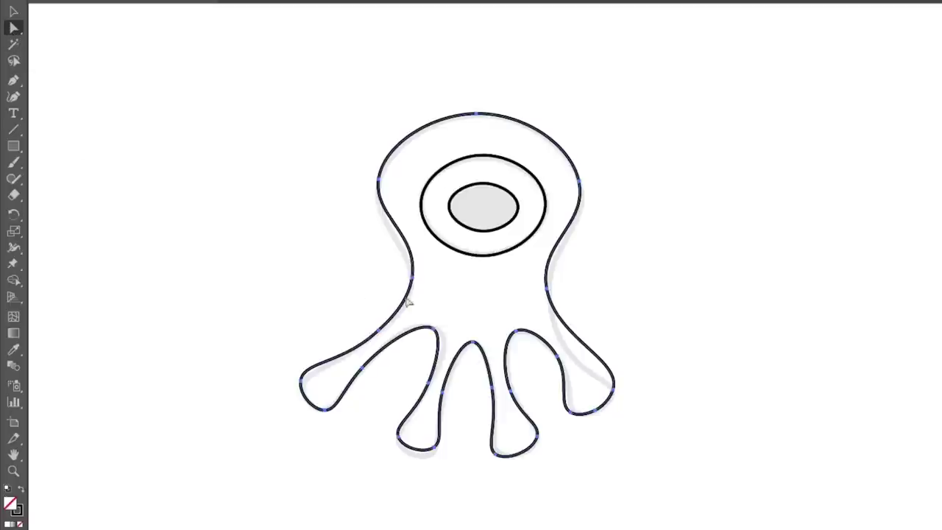
left_click(615, 394)
key("ctrl+plus")
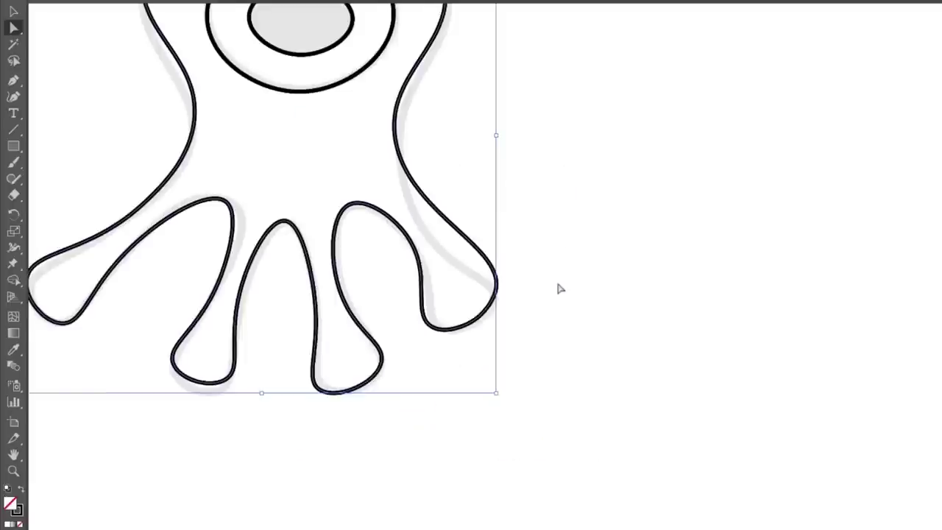
left_click(448, 162)
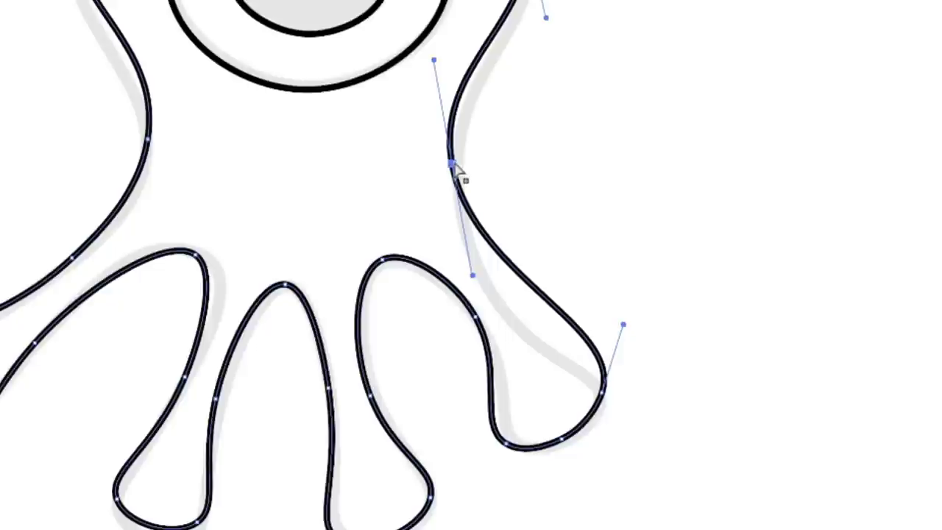
left_click_drag(452, 168, 458, 185)
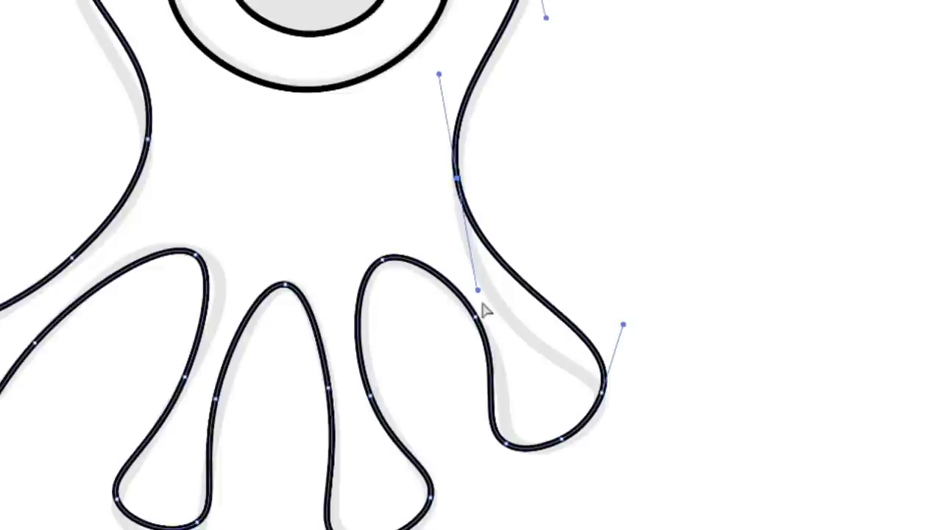
left_click_drag(478, 291, 494, 381)
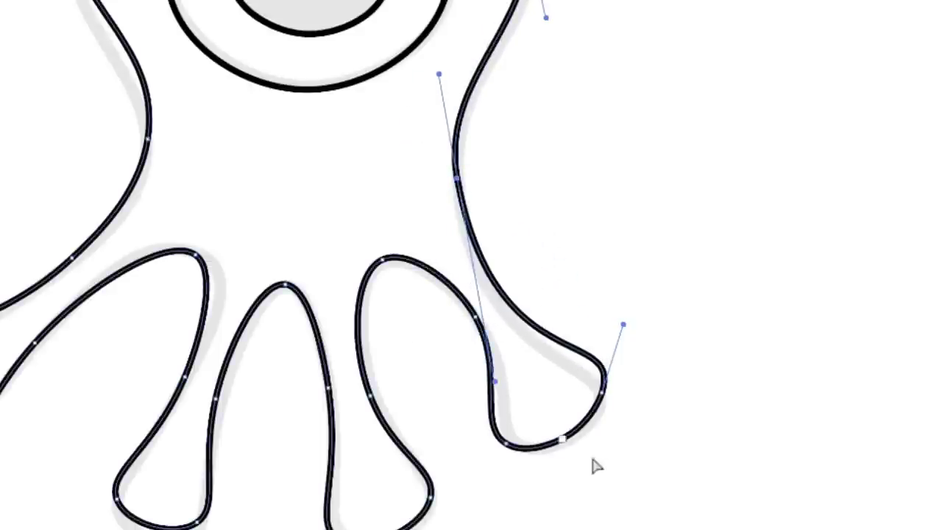
- Reshape the right tentacle tip by moving its anchor and rotating its handles
left_click_drag(601, 396, 604, 416)
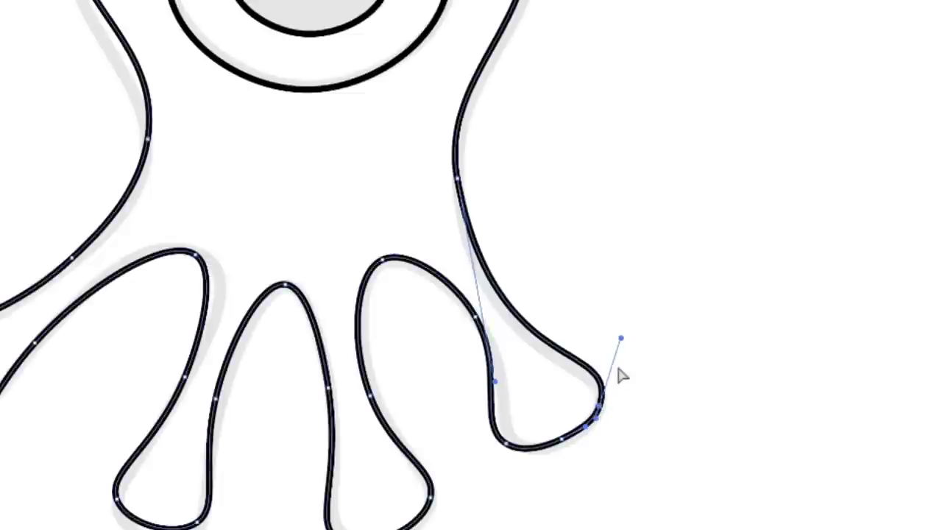
left_click_drag(621, 340, 612, 356)
left_click(565, 444, "ctrl")
left_click(564, 446)
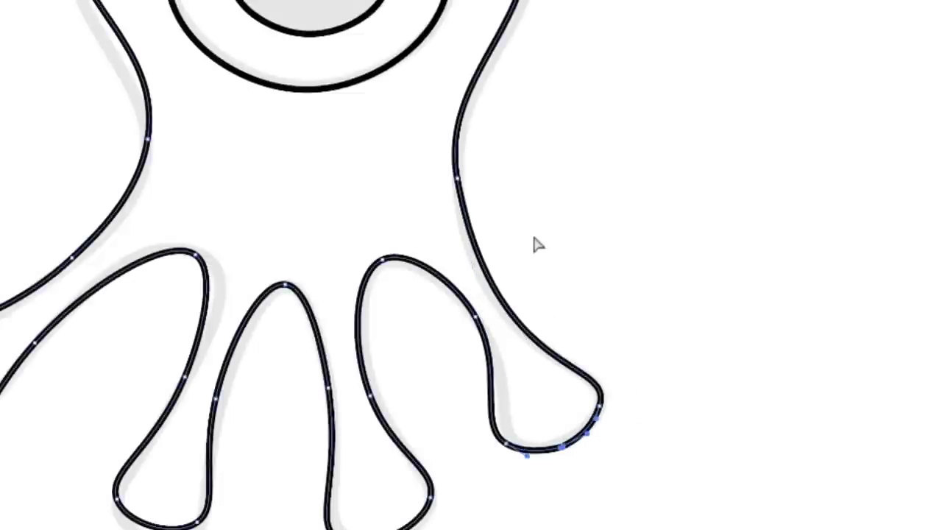
left_click_drag(550, 125, 573, 265)
left_click(485, 311)
left_click_drag(464, 213, 480, 278)
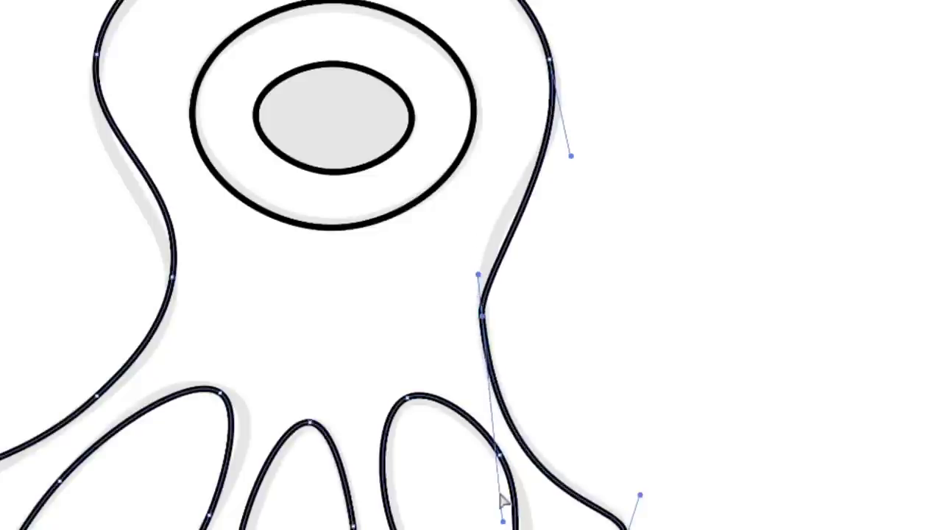
- Adjust the handles on the head's right side to refine its curve
left_click_drag(506, 522, 488, 470)
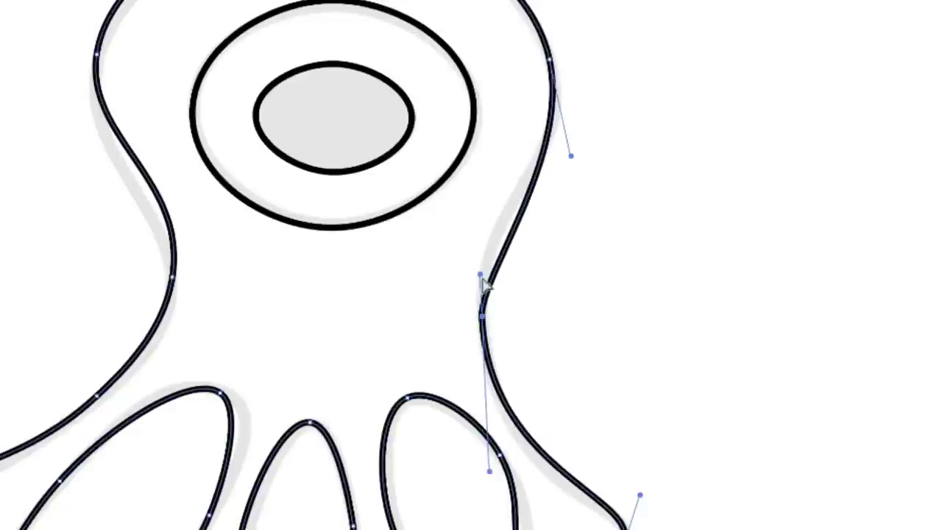
left_click_drag(481, 274, 480, 239)
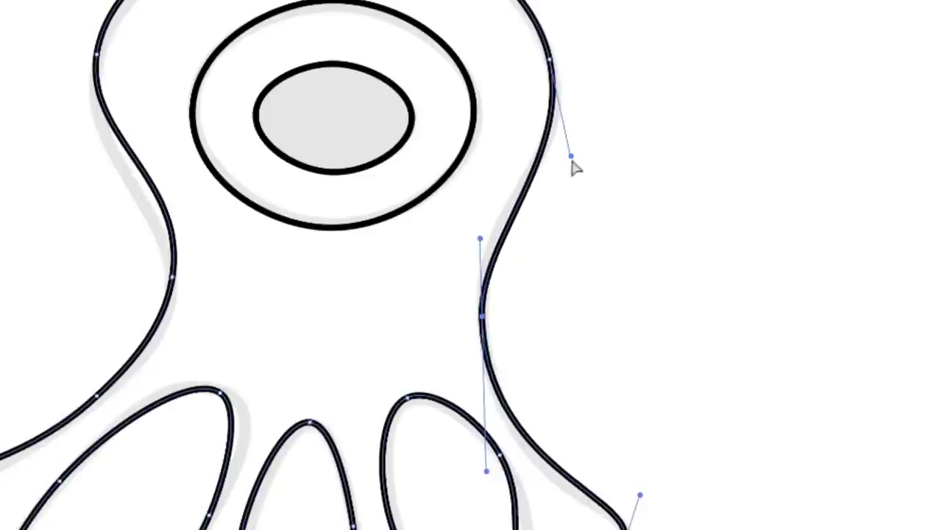
left_click_drag(550, 59, 566, 143)
left_click_drag(480, 240, 473, 219)
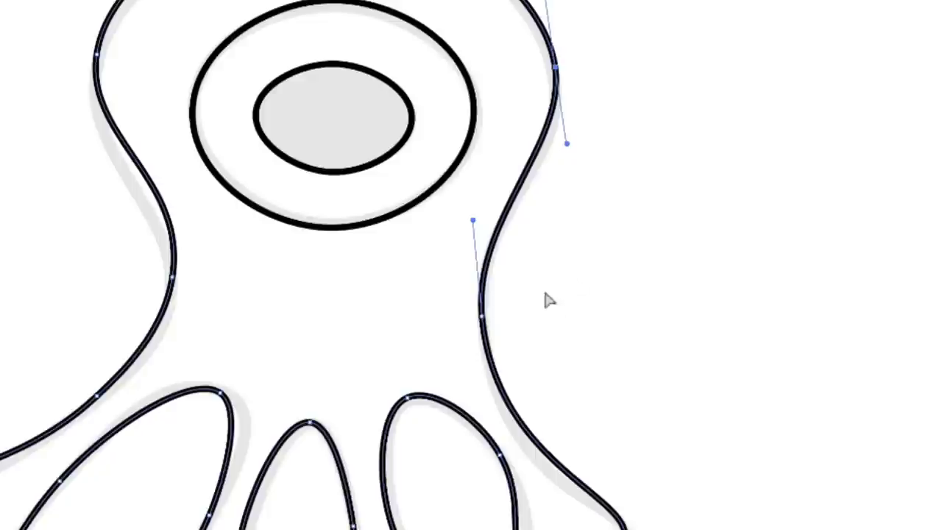
scroll(546, 301, "up", 5)
scroll(214, 264, "down", 4)
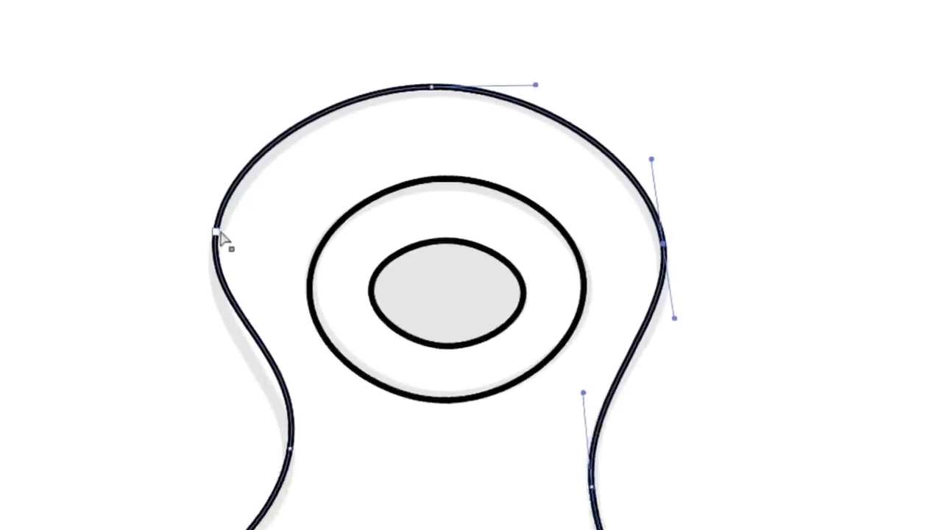
- Adjust the handles of the anchors on the head's left side to hug the template
left_click(215, 234)
left_click_drag(236, 249, 239, 293)
left_click(319, 379)
left_click_drag(332, 282, 331, 310)
left_click_drag(308, 444, 307, 435)
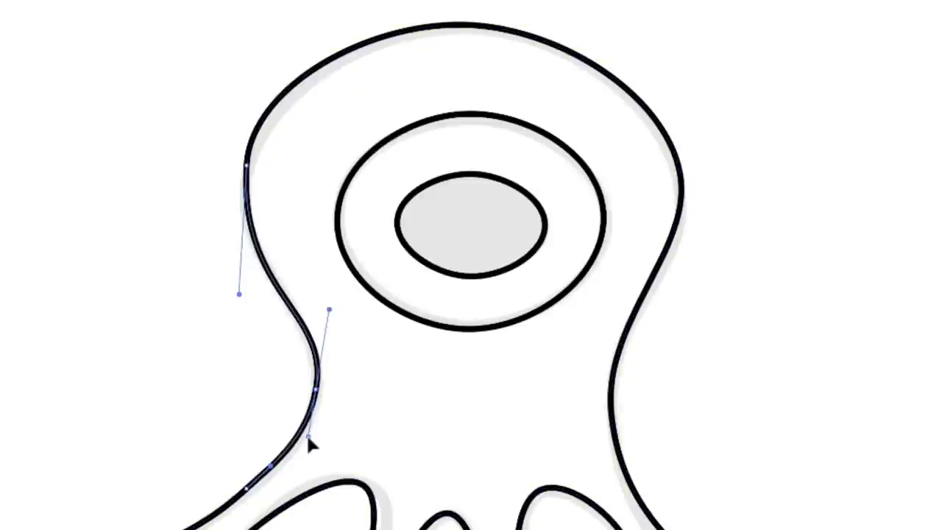
left_click(247, 167)
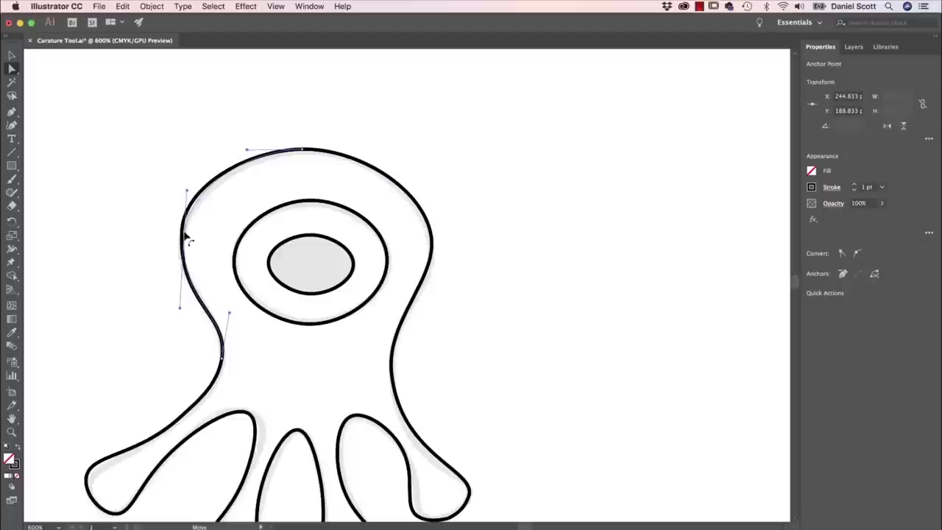
- Tweak the left anchor's handles, then pull the lower-right tentacle curve slightly inward with Curvature
left_click_drag(186, 237, 187, 237)
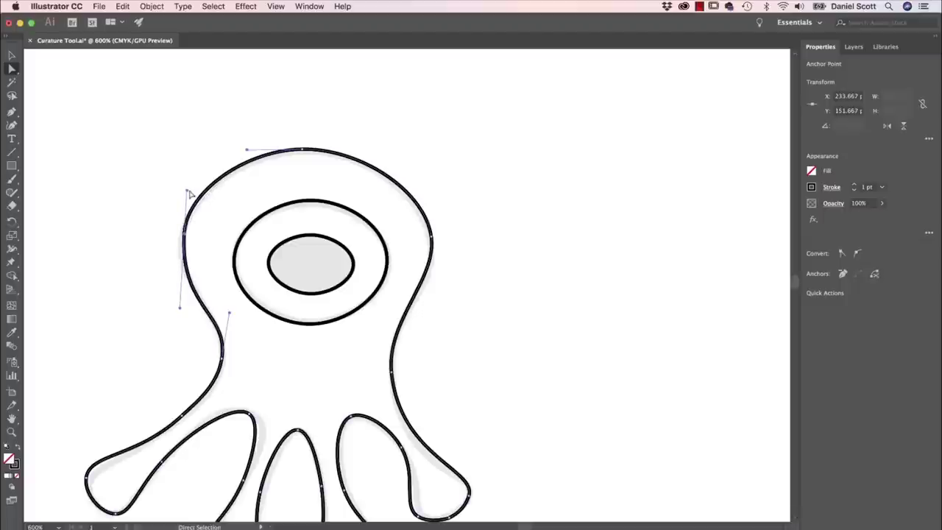
left_click_drag(188, 192, 190, 197)
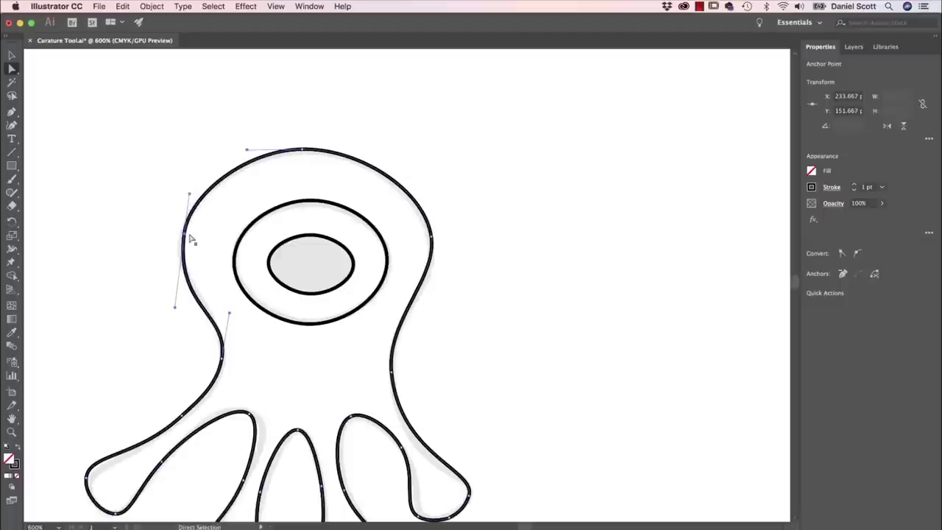
left_click(13, 127)
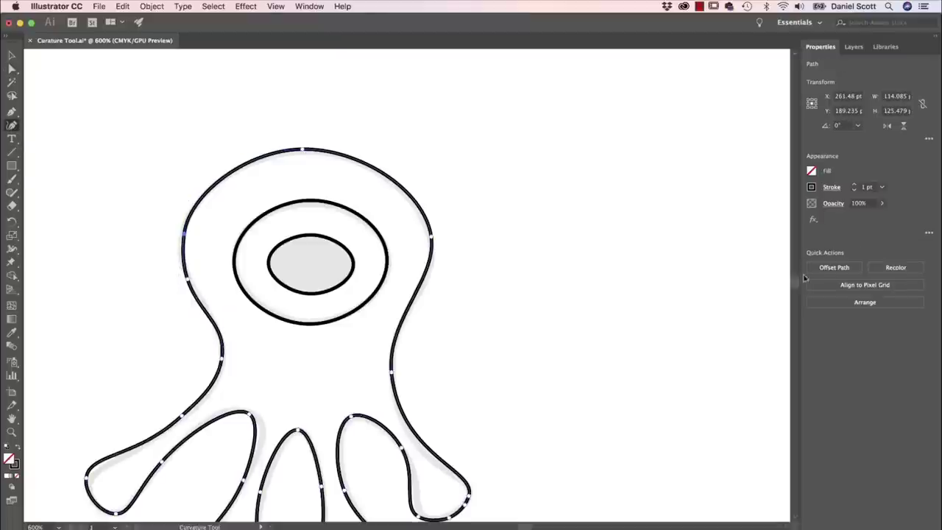
scroll(735, 314, "down", 3)
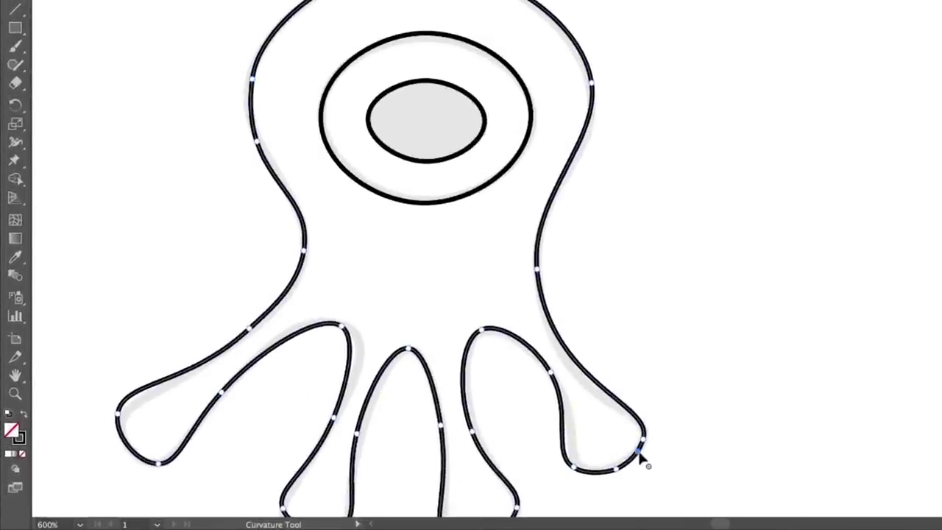
key("ctrl+z")
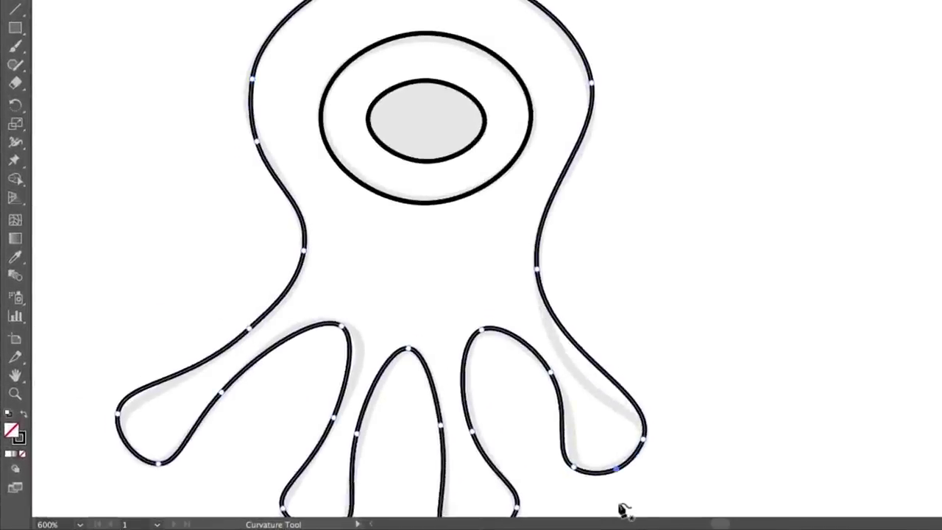
key("ctrl+z")
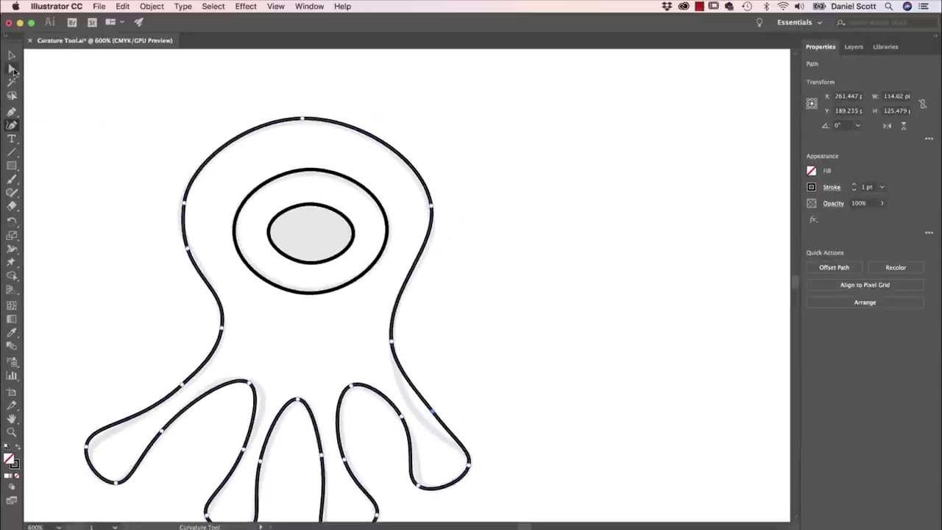
mouse_move(434, 418)
left_mouse_down()
mouse_move(424, 425)
mouse_move(431, 435)
left_mouse_up()
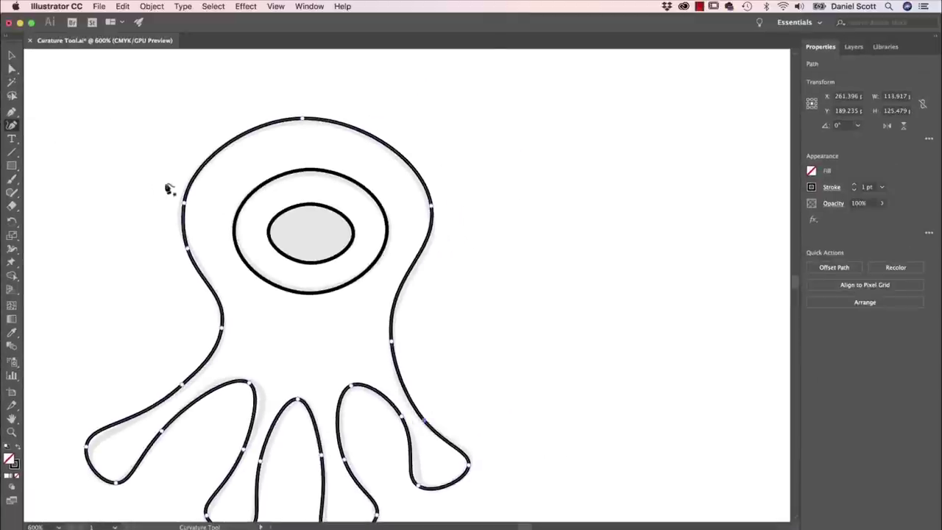
- Extend the handle of the head's right-side anchor to smooth its curve
left_click(11, 69)
left_click(433, 212)
left_click_drag(439, 257, 441, 267)
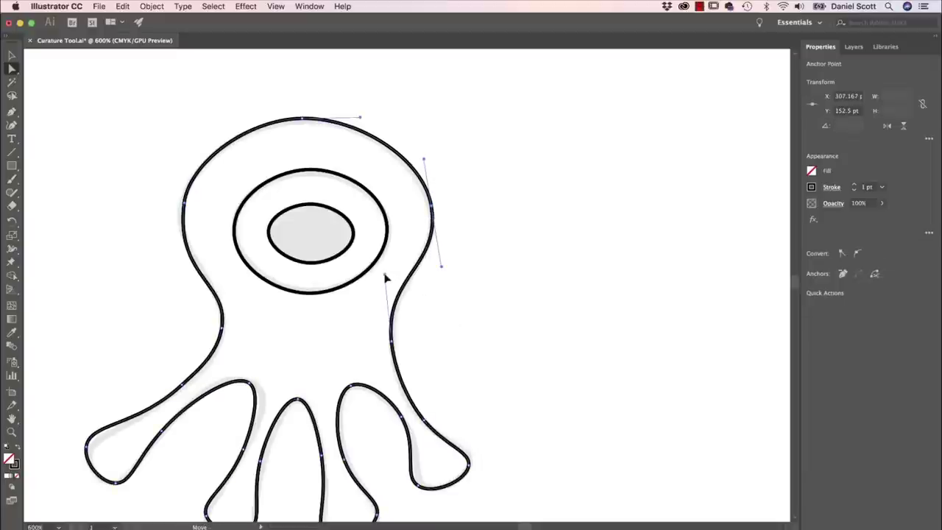
- Deselect everything and pan the view over to the crown template
left_click(502, 312)
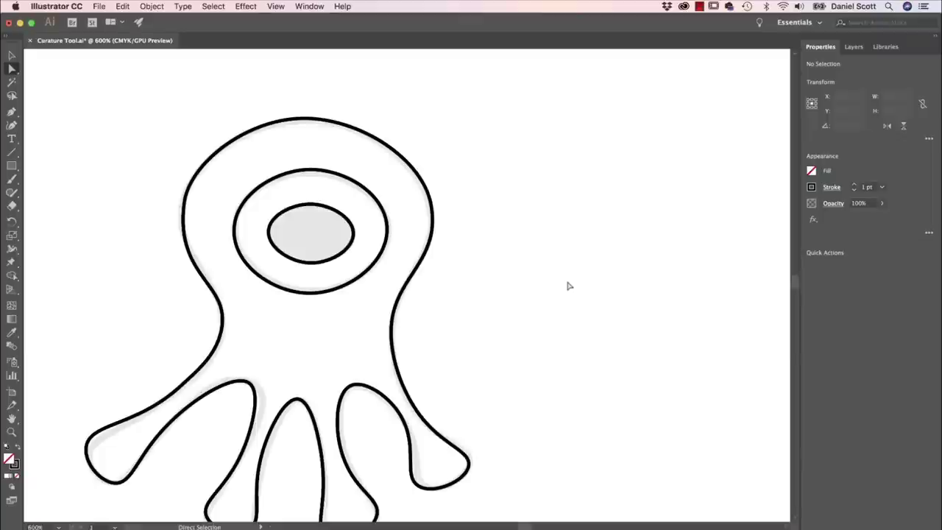
left_click_drag(620, 287, 144, 275)
left_click_drag(551, 317, 293, 315)
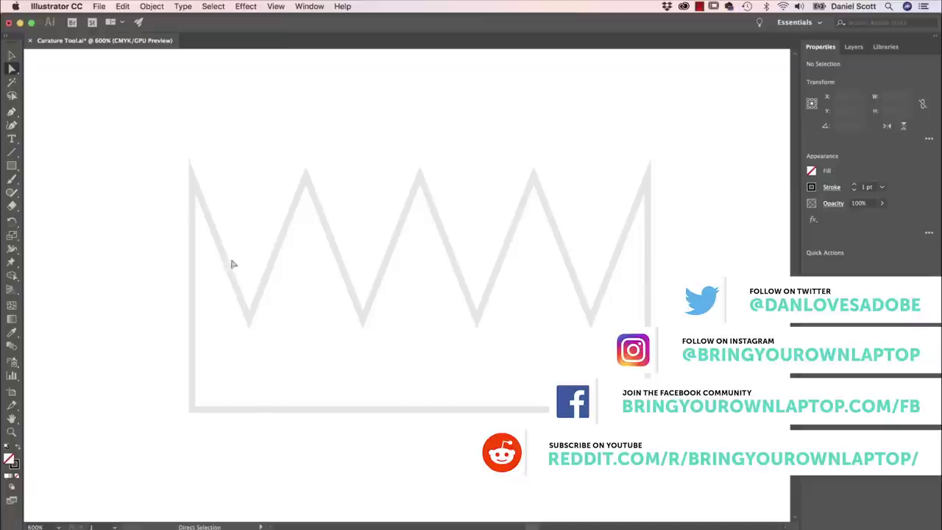
- Trace the crown's corners and first zigzag points, then undo the attempt
left_click(12, 125)
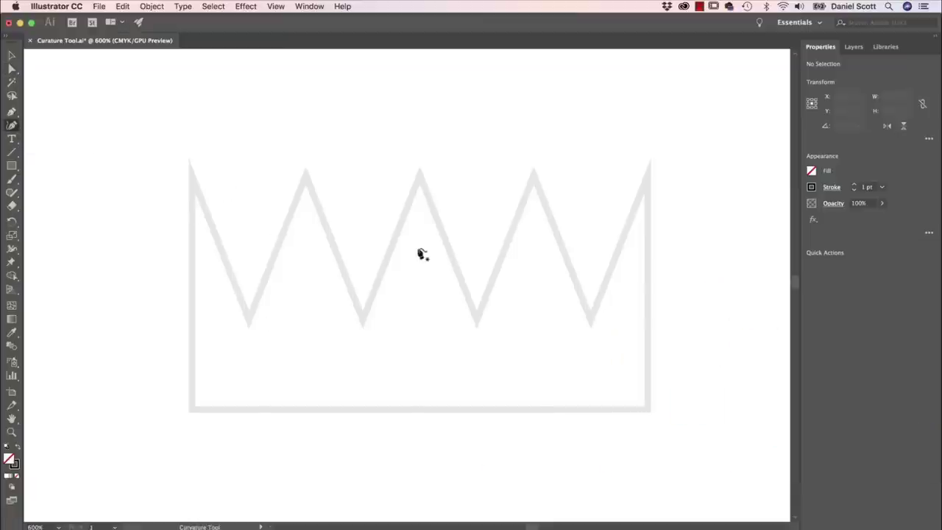
left_click(191, 173)
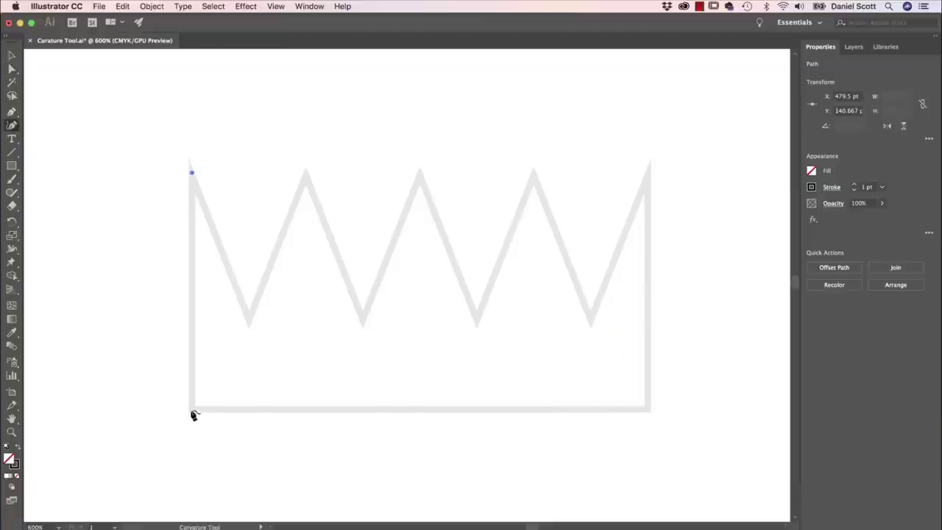
left_click(192, 409)
left_click(646, 410)
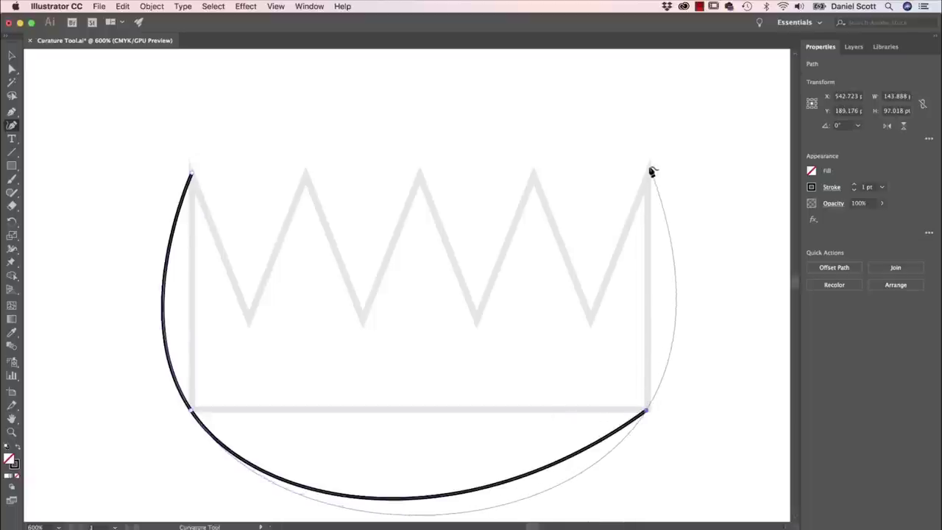
left_click(649, 170)
left_click(587, 319)
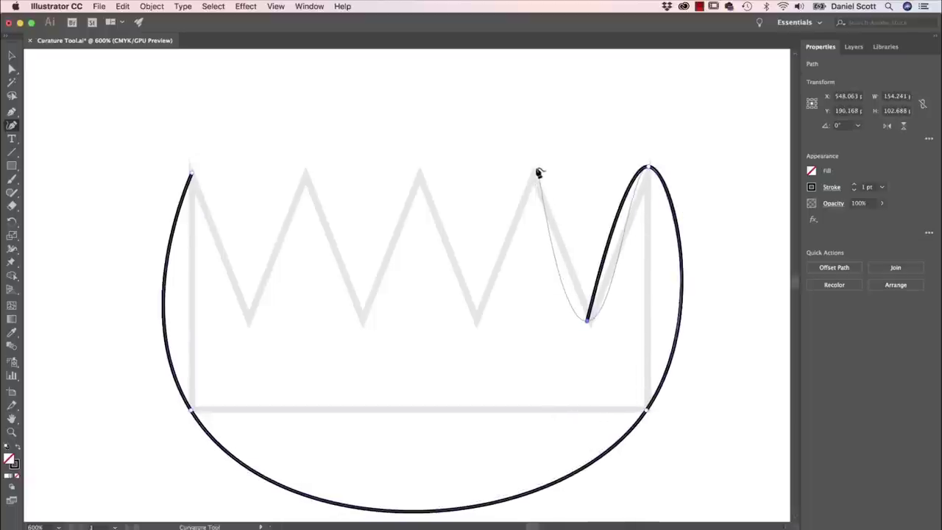
left_click(536, 170)
left_click(475, 318)
left_click(418, 175)
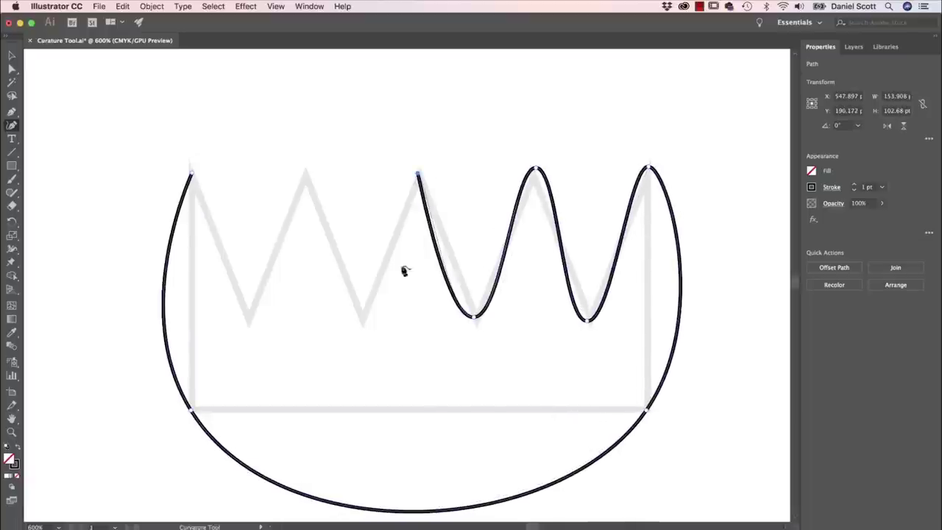
key("super+z")
key("super+z")
key("super+z")
key("super+z")
key("super+z")
key("super+z")
key("super+z")
key("super+z")
key("super+z")
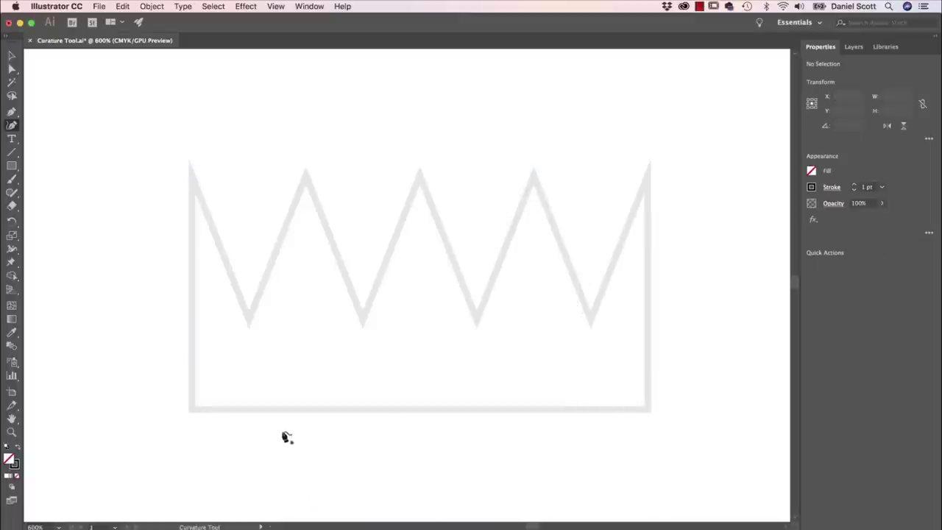
- Retrace the crown from top-left around the bottom and right side to the second valley
left_click(191, 174)
left_click(195, 411)
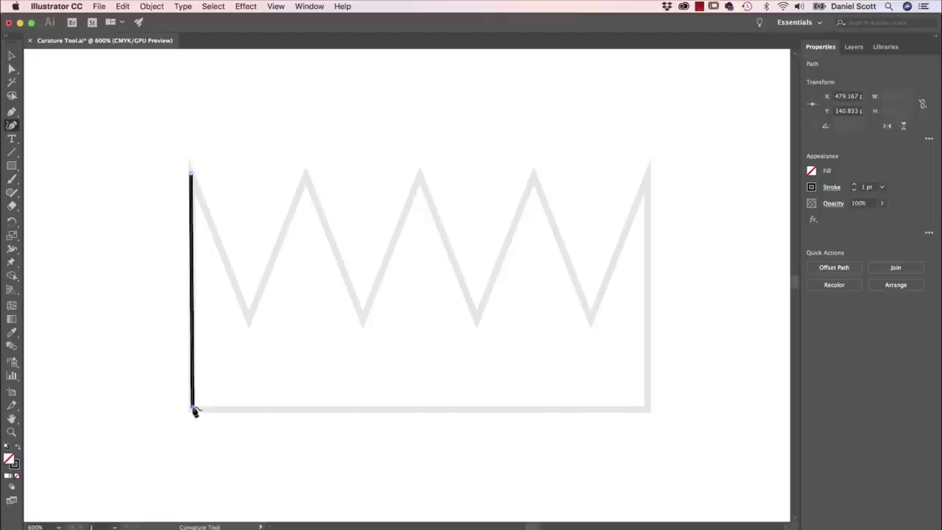
left_click(646, 407)
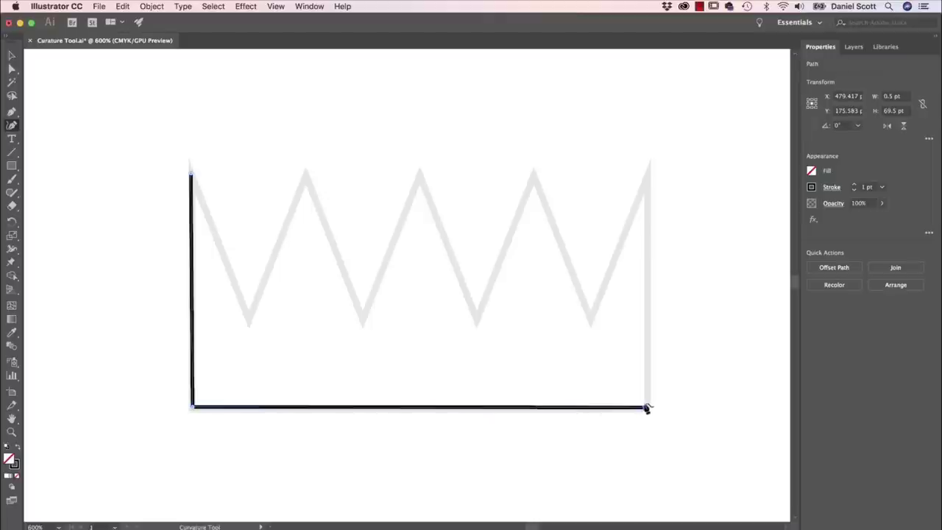
left_click(647, 170)
left_click(591, 316)
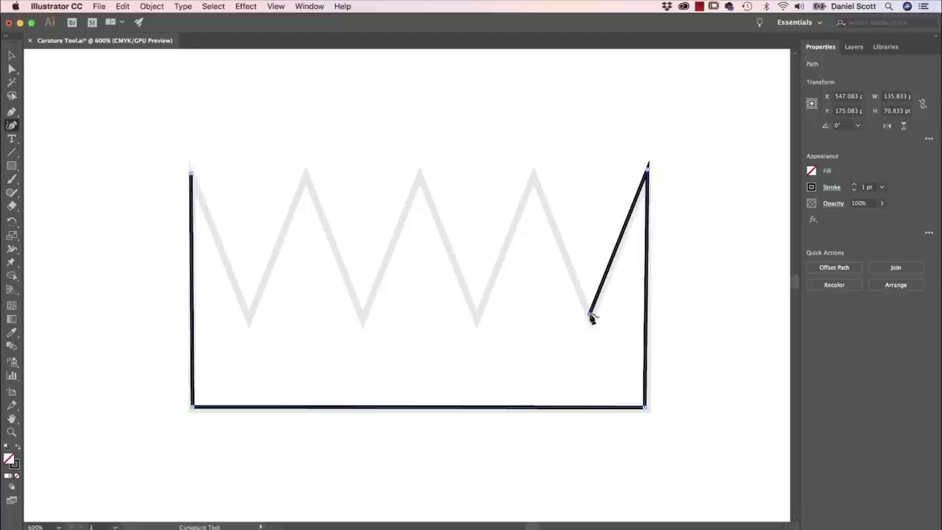
left_click(533, 174)
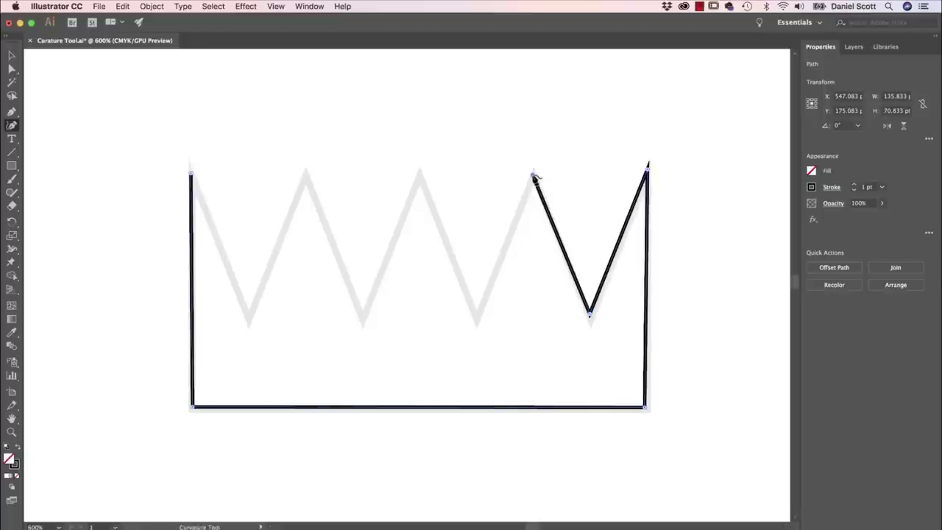
left_click(478, 318)
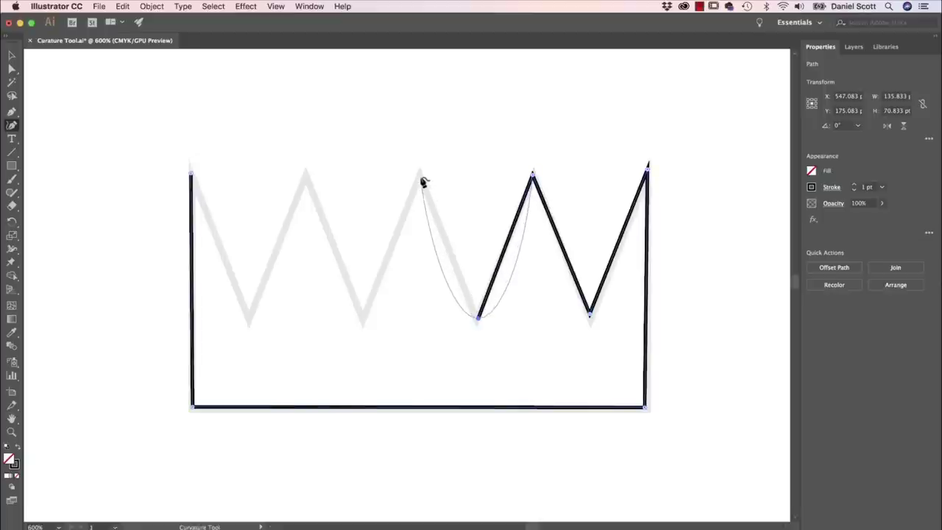
key("Escape")
- Add the remaining zigzag peaks and valleys and close the crown at its top-left corner
left_click(477, 314)
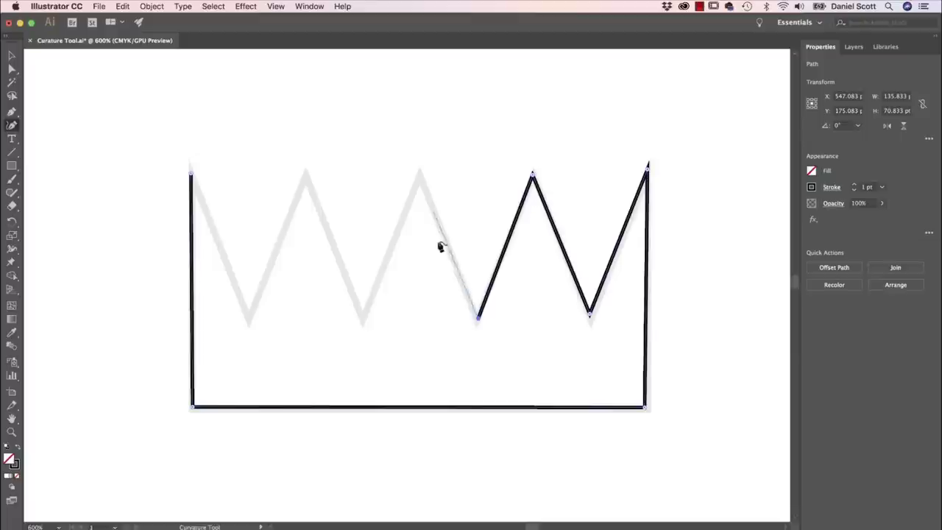
left_click(419, 175)
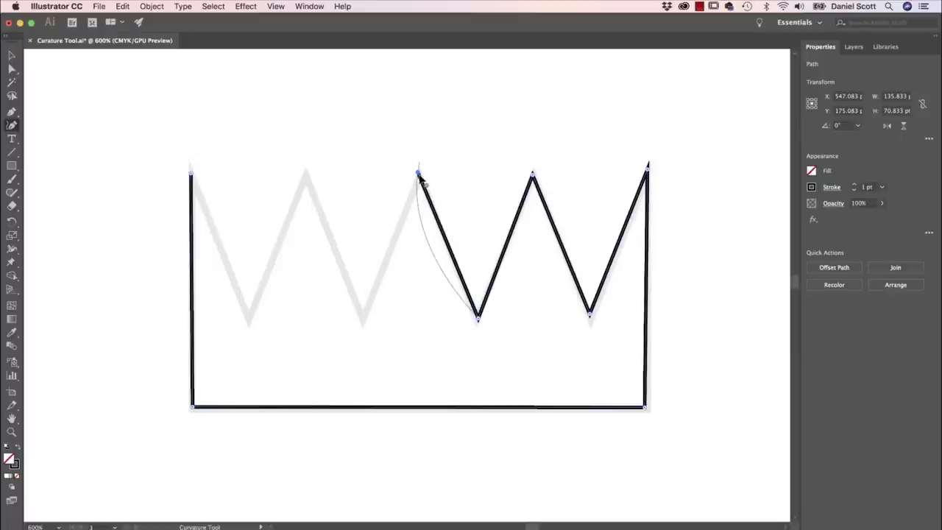
left_click(363, 319)
left_click(306, 175)
left_click(248, 317)
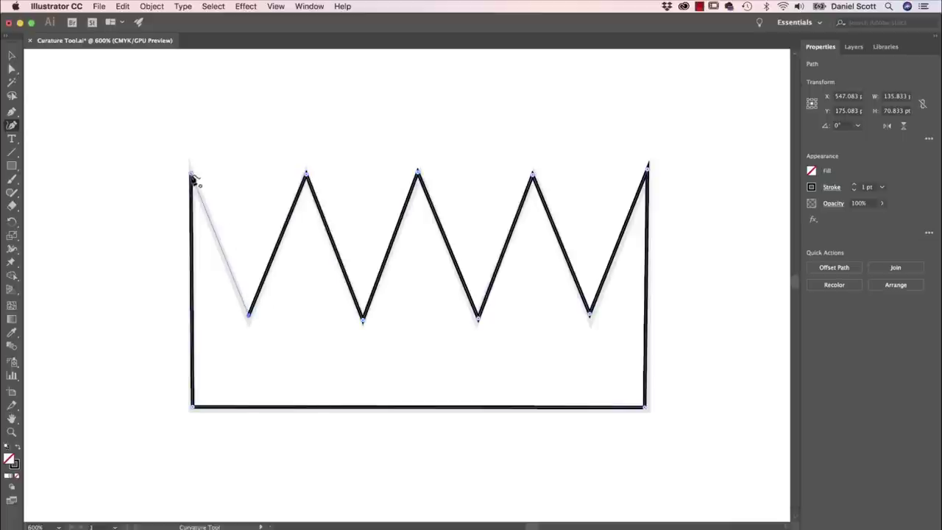
left_click(191, 176)
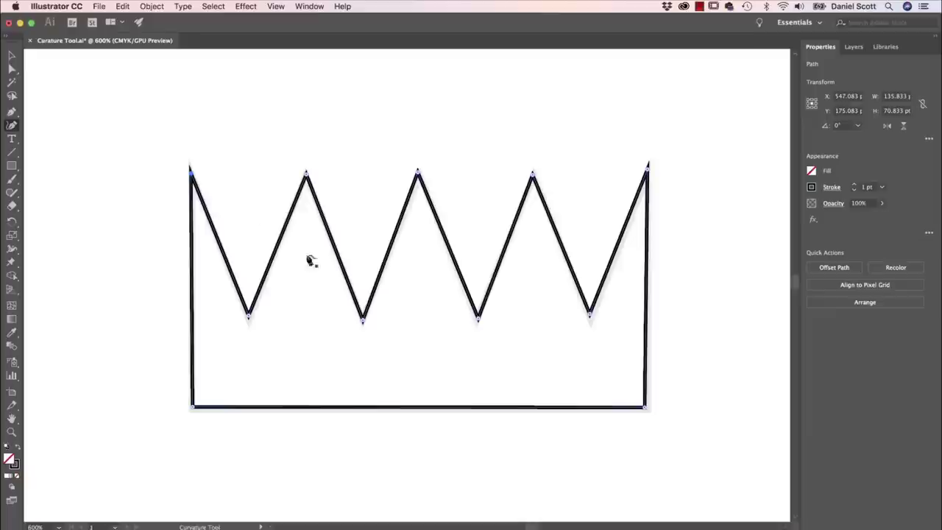
- Pan the view from the crown over to the ninja template
scroll(320, 242, "left", 15)
scroll(652, 280, "down", 3)
scroll(442, 192, "right", 15)
scroll(311, 290, "up", 3)
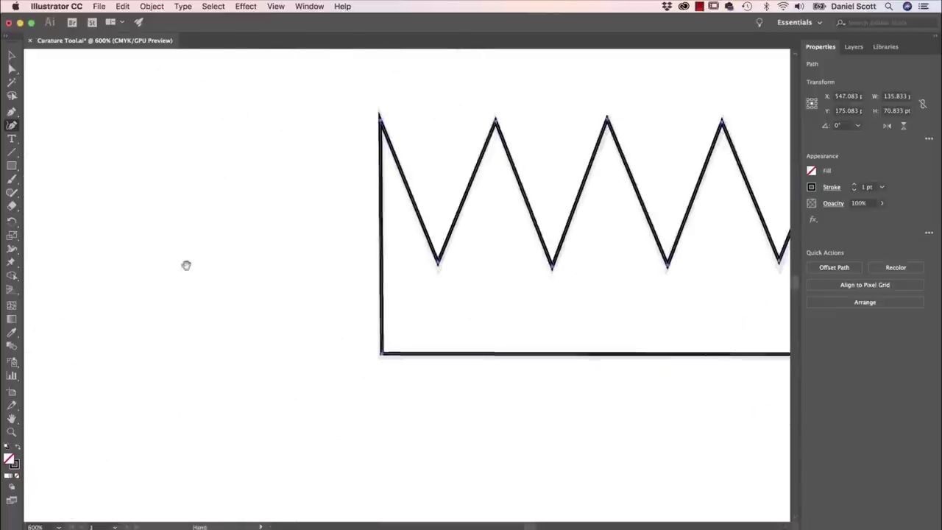
scroll(165, 309, "left", 1)
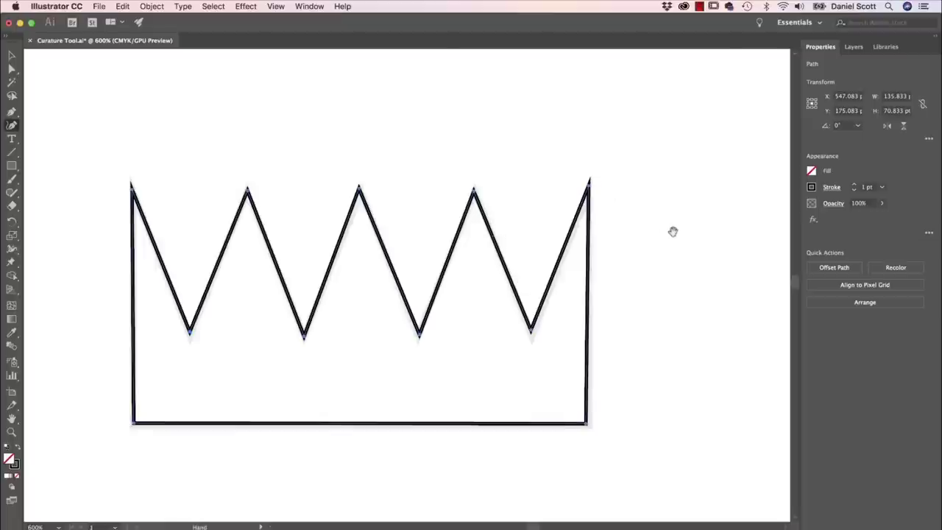
scroll(673, 221, "left", 10)
scroll(673, 221, "down", 6)
scroll(433, 300, "left", 5)
scroll(432, 300, "down", 8)
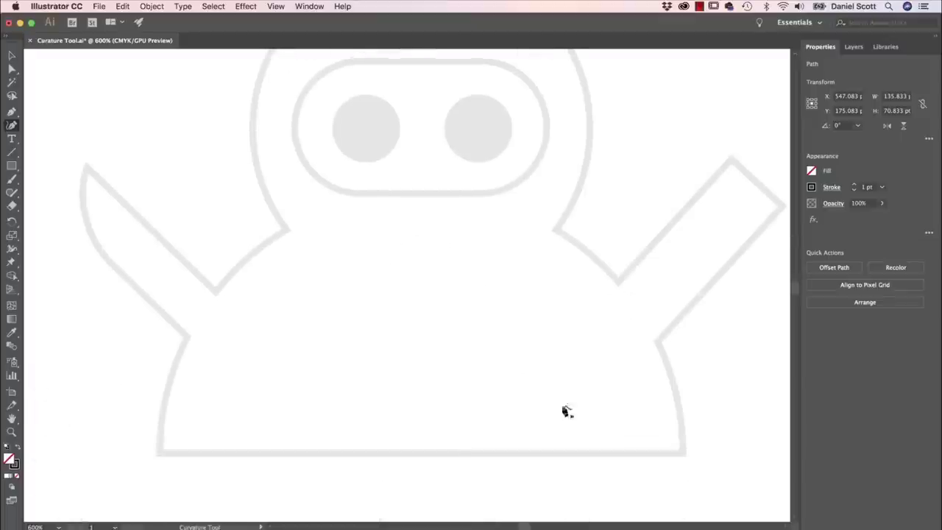
scroll(579, 237, "right", 3)
scroll(578, 237, "up", 3)
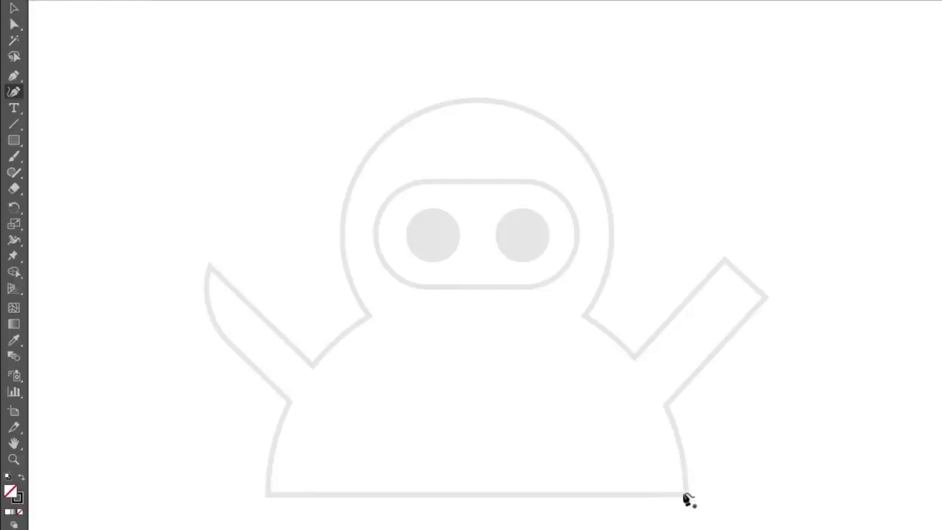
- Trace the ninja's right body edge, the raised right arm and the right shoulder with Curvature points
left_click(683, 493)
left_click(681, 444)
left_click(665, 406)
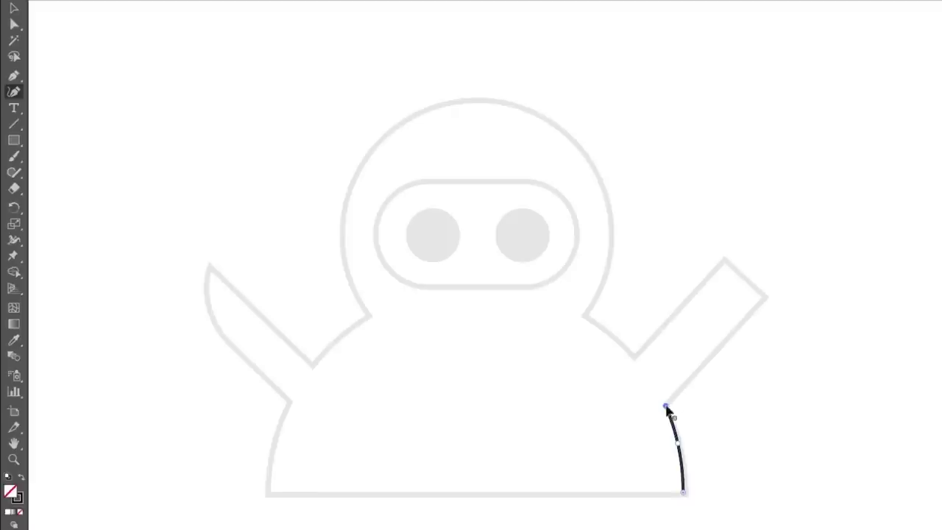
left_click(764, 300)
left_click(724, 261)
left_click(634, 358)
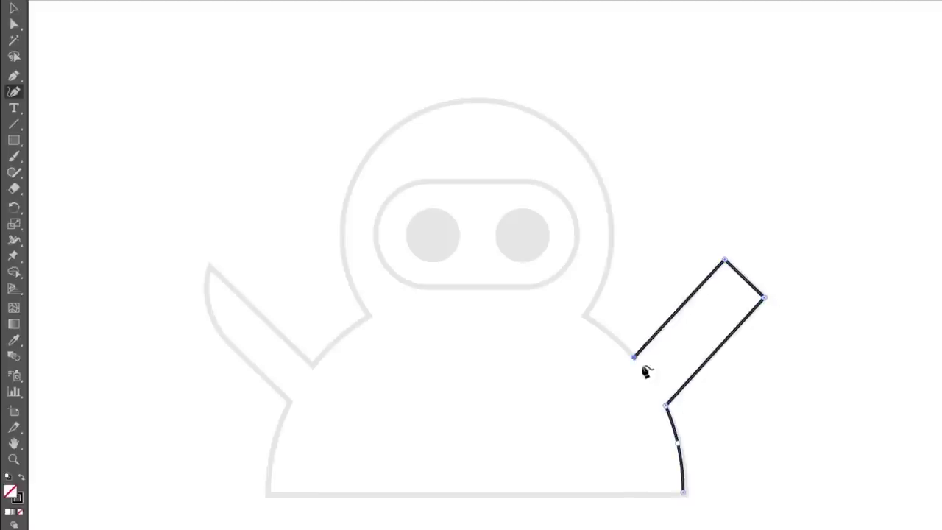
left_click(608, 332)
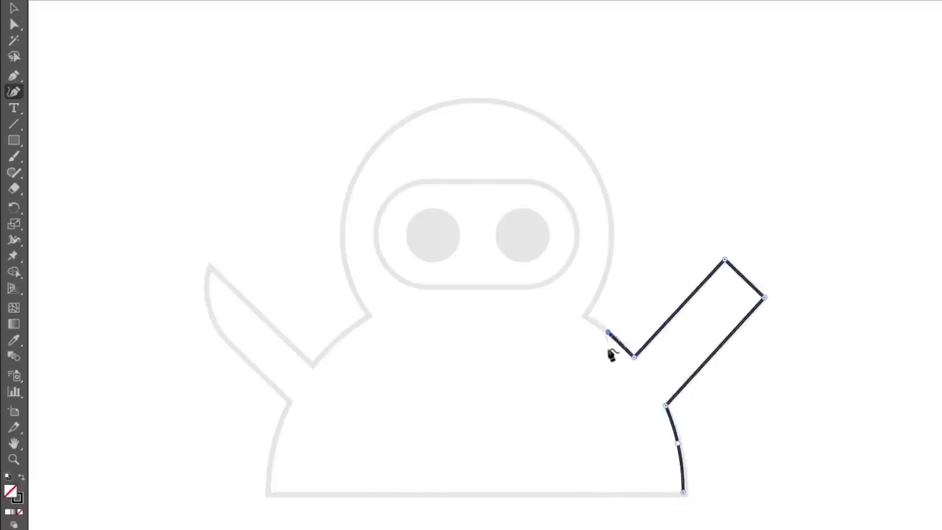
left_click(584, 316)
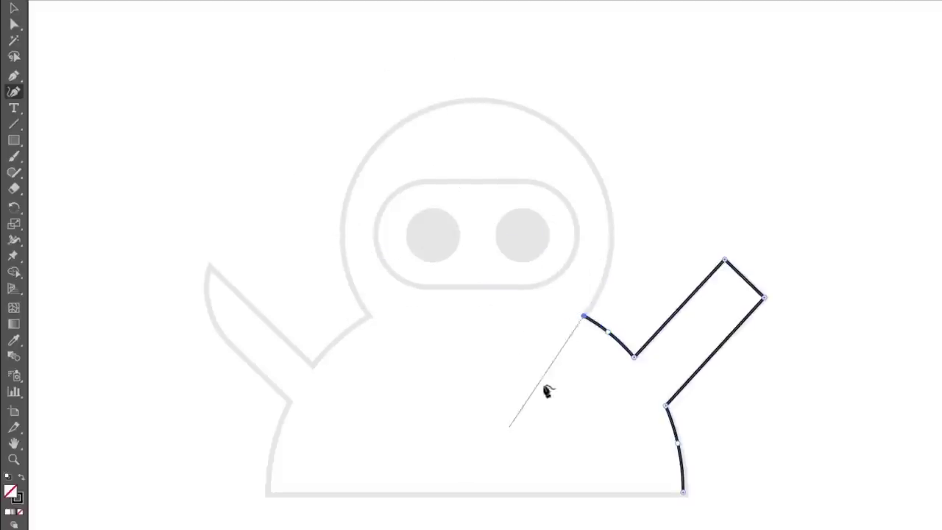
- Continue the outline over the ninja's round head and bend it onto the left shoulder
left_click(610, 231)
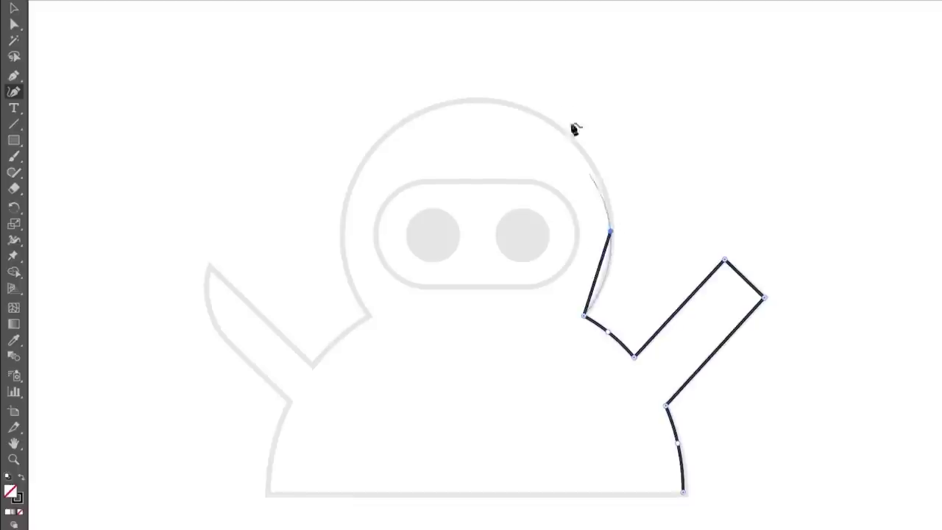
left_click(473, 100)
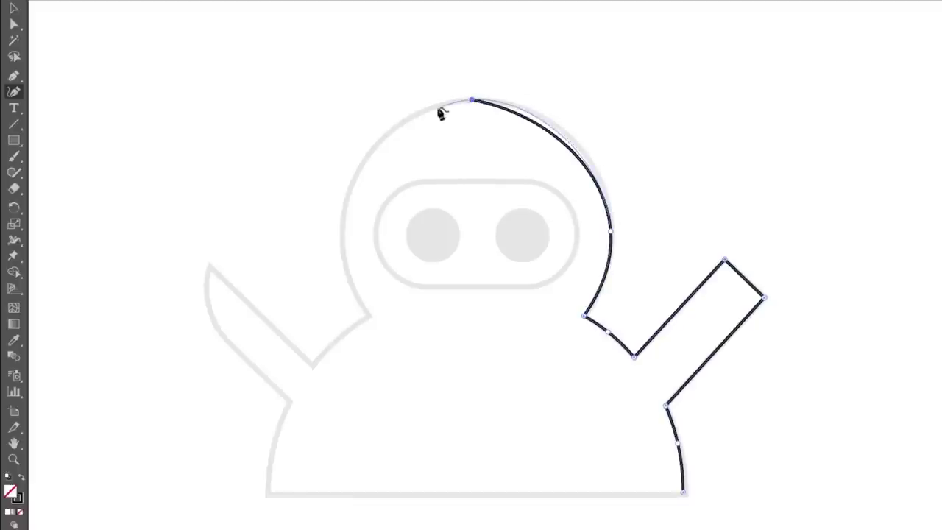
left_click(342, 234)
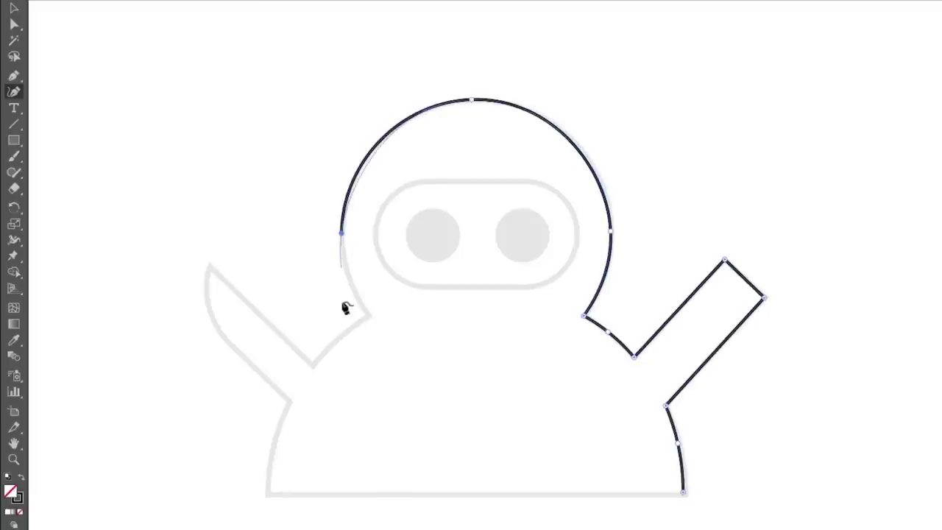
left_click(369, 315)
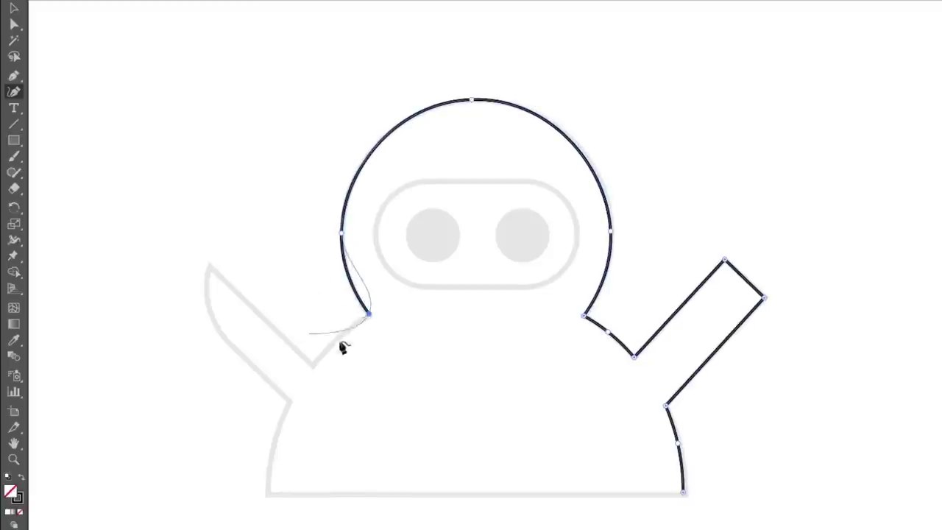
left_click_drag(370, 316, 341, 340)
- Trace the left arm and left body side, then close the path at the bottom-right start point
left_click(337, 334)
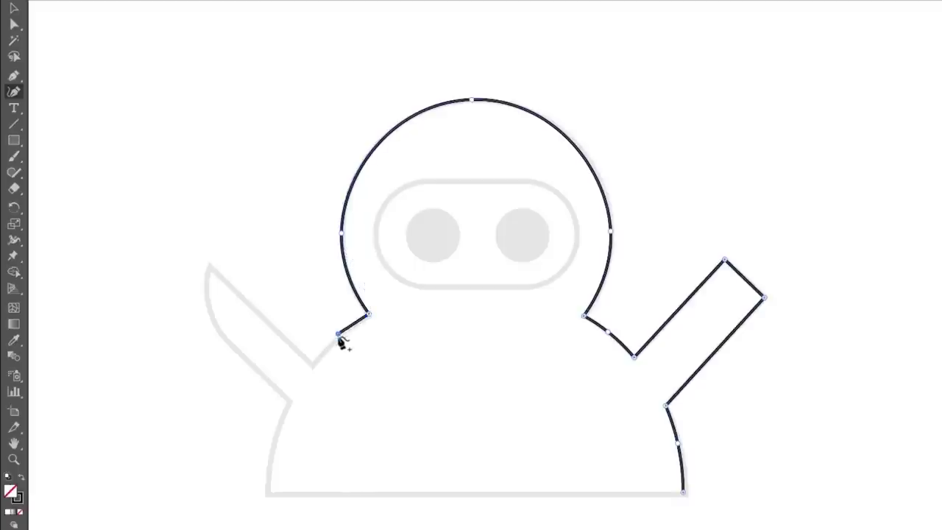
left_click(312, 366)
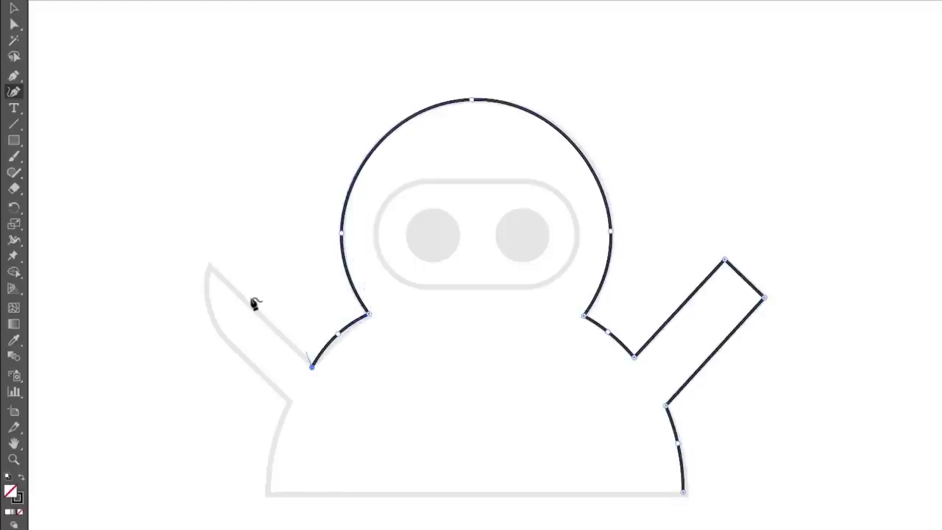
left_click(210, 264)
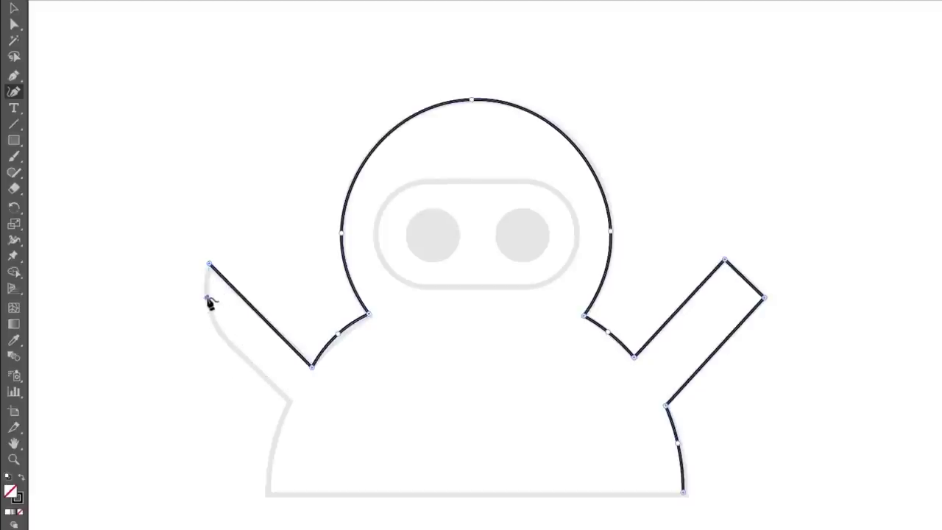
left_click(207, 298)
left_click(230, 346)
left_click(288, 399)
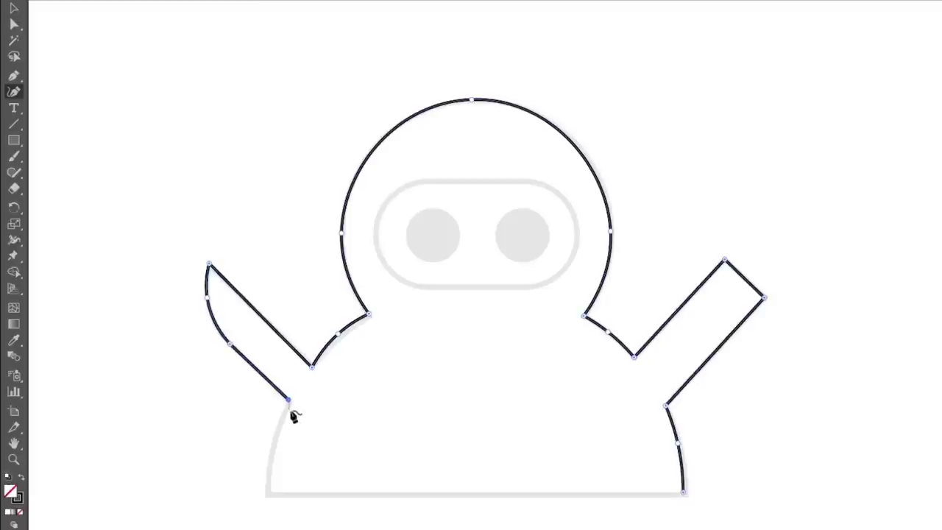
left_click(272, 445)
left_click(268, 495)
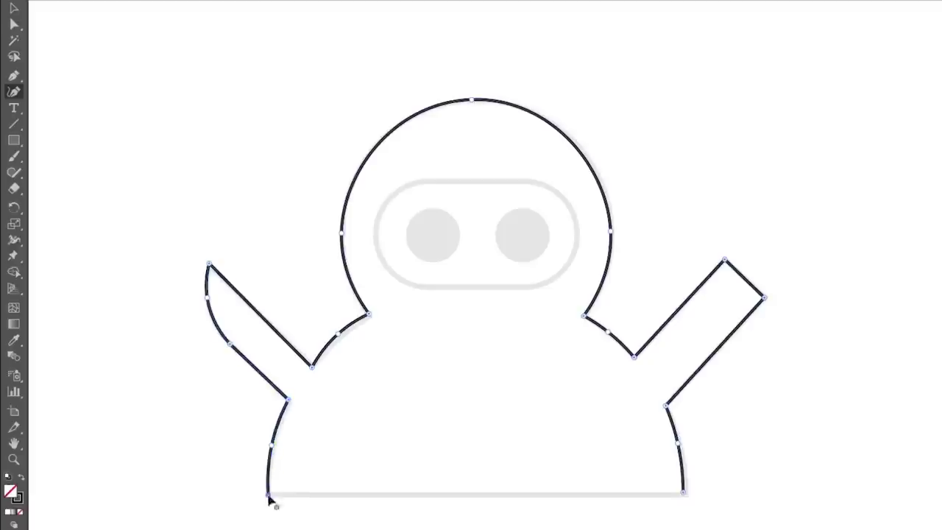
left_click(683, 492)
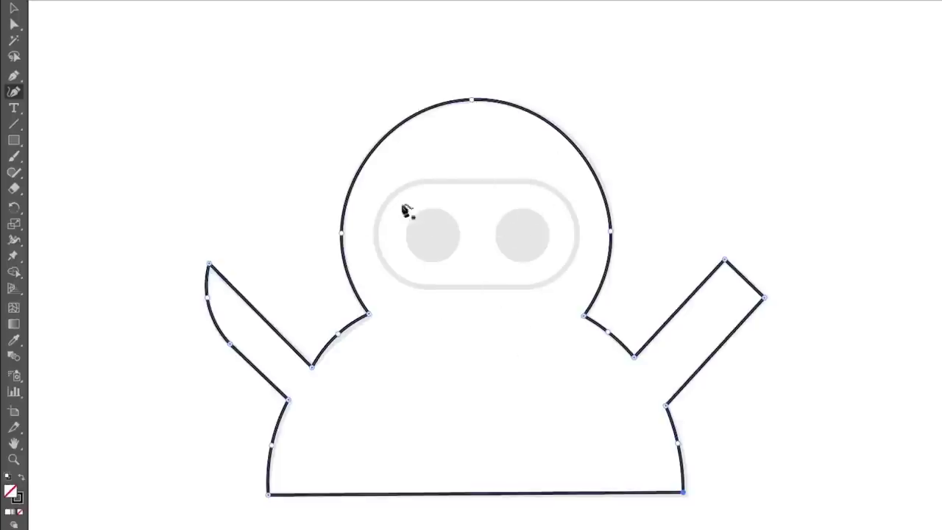
- Trace the ninja's right eye as a closed circular Pen path
left_click(522, 208)
left_click(547, 234)
left_click_drag(522, 259, 498, 225)
left_click(522, 209)
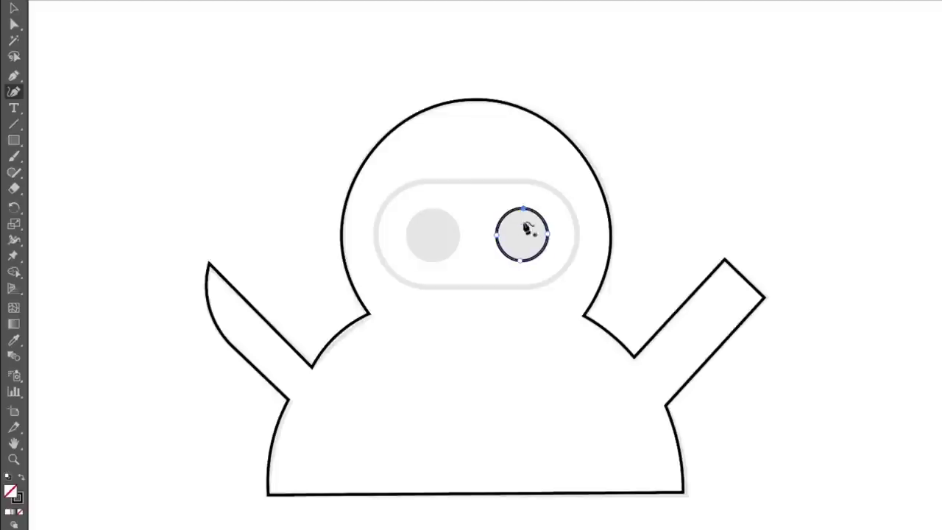
- Trace the left eye as a closed circle, then place the first mask anchor at its right end
left_click(431, 208)
left_click_drag(458, 234, 457, 247)
left_click(431, 261)
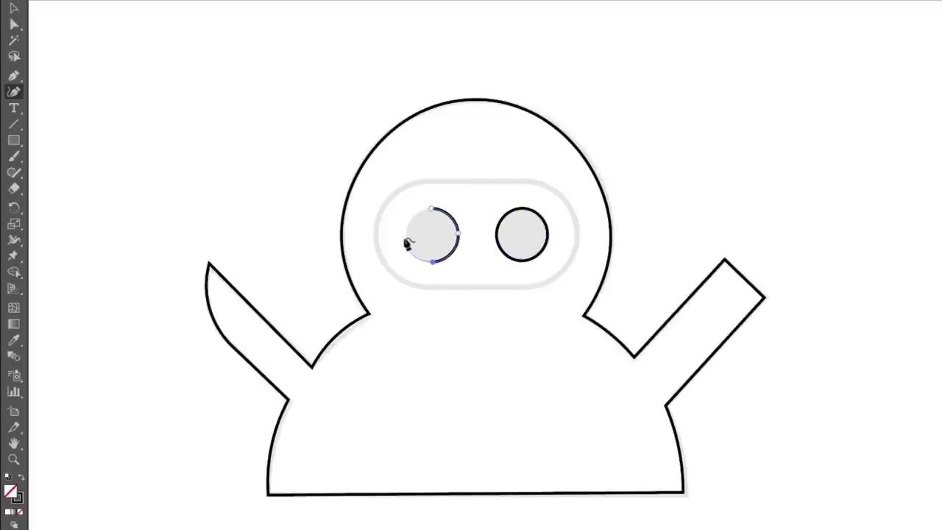
left_click_drag(405, 234, 405, 221)
left_click(431, 209)
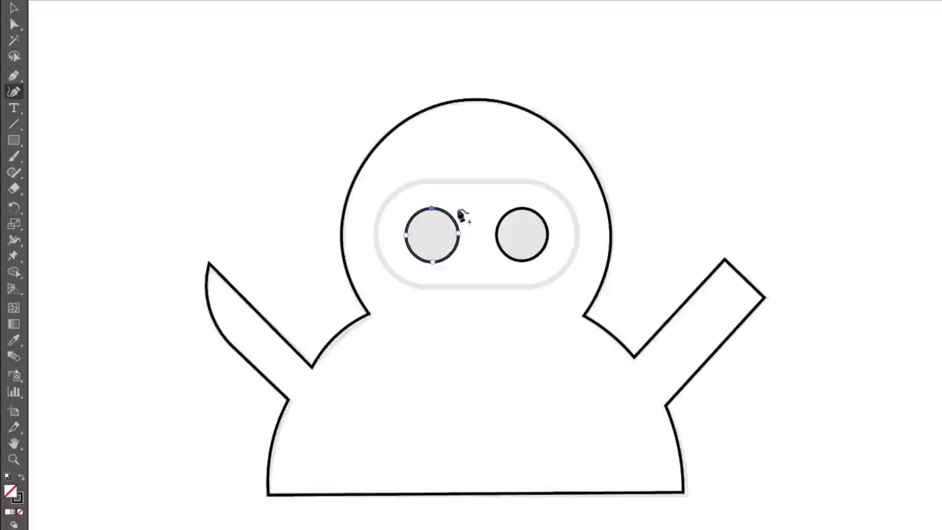
left_click(574, 240)
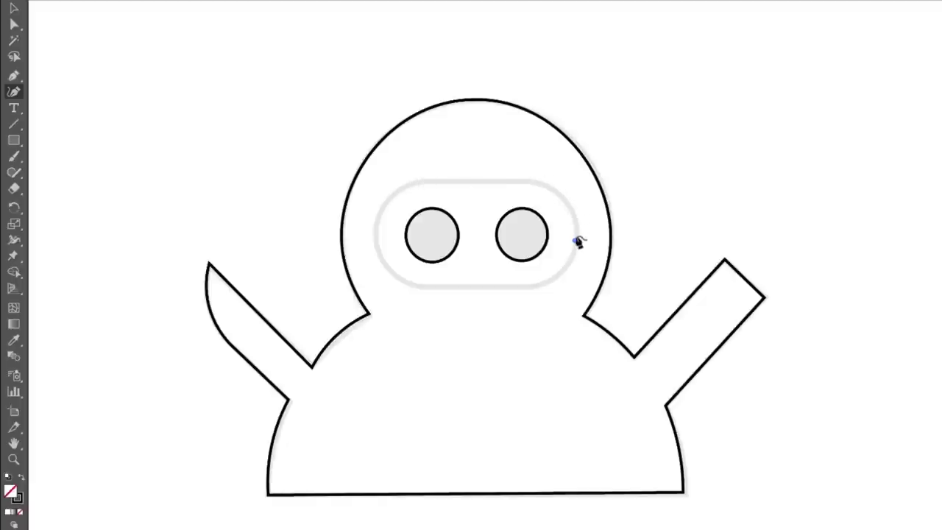
- Trace the mask's top edge, rounded left end and bottom edge back to the start, then deselect
left_click(526, 180)
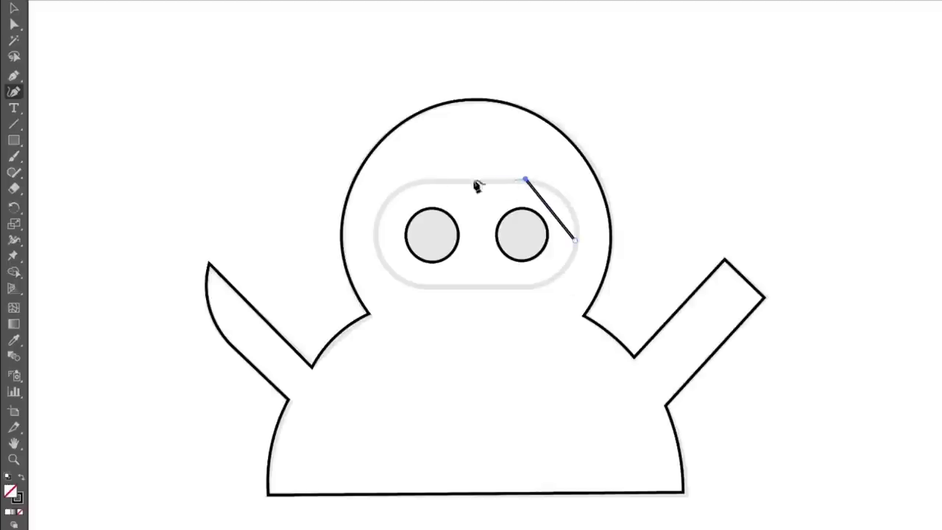
left_click(427, 179)
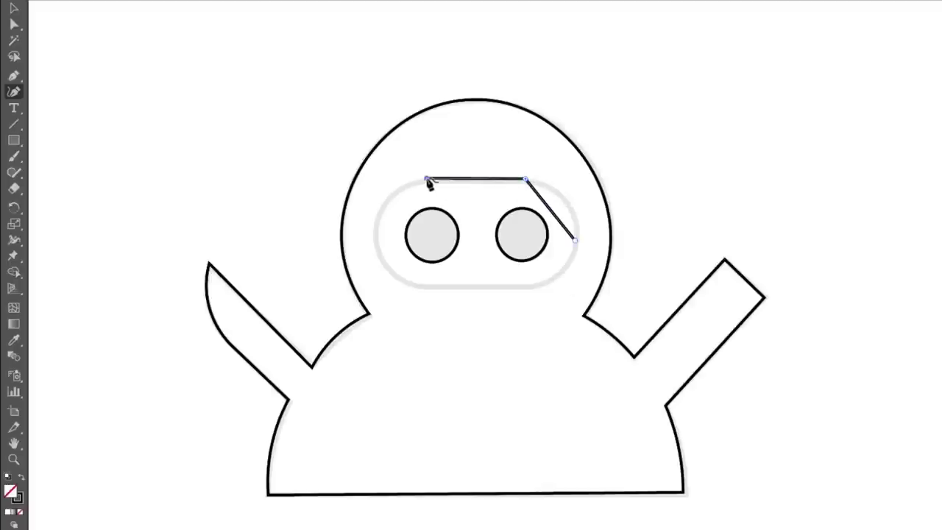
left_click(377, 238)
left_click_drag(377, 240, 390, 272)
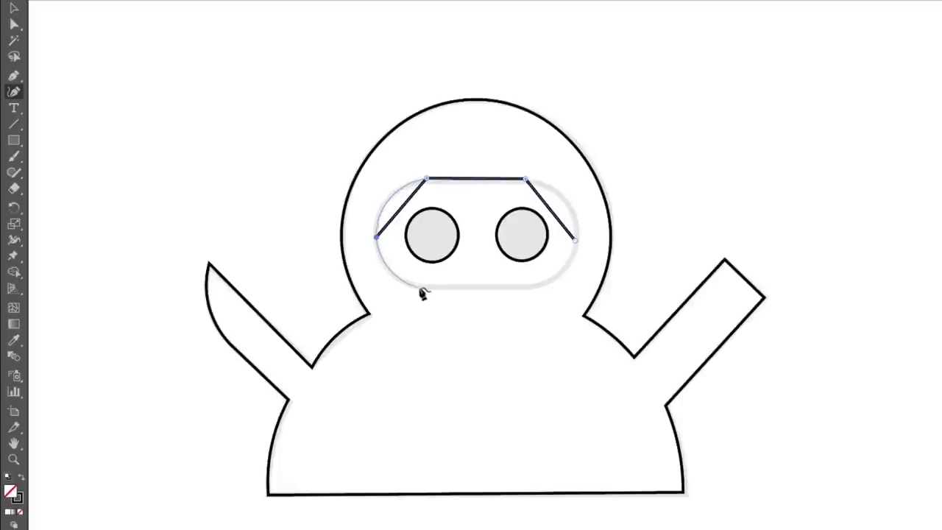
left_click(426, 286)
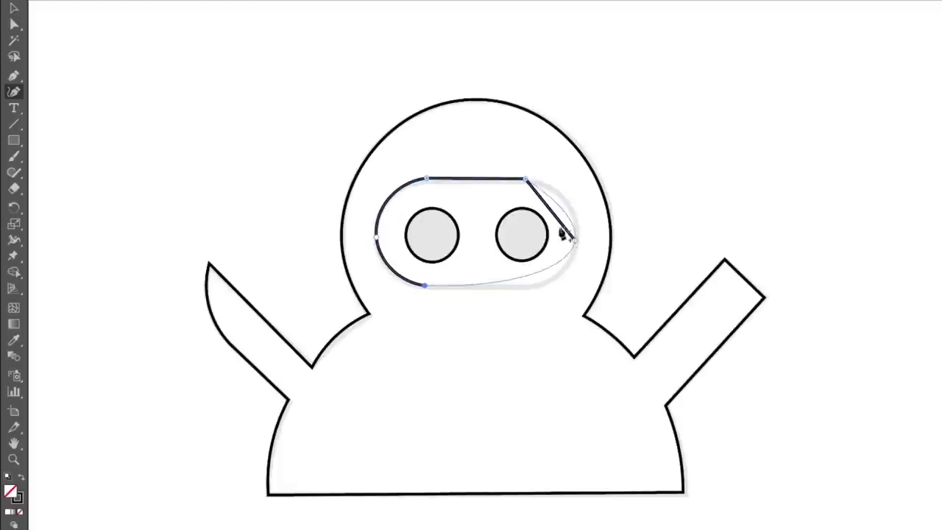
left_click(529, 286)
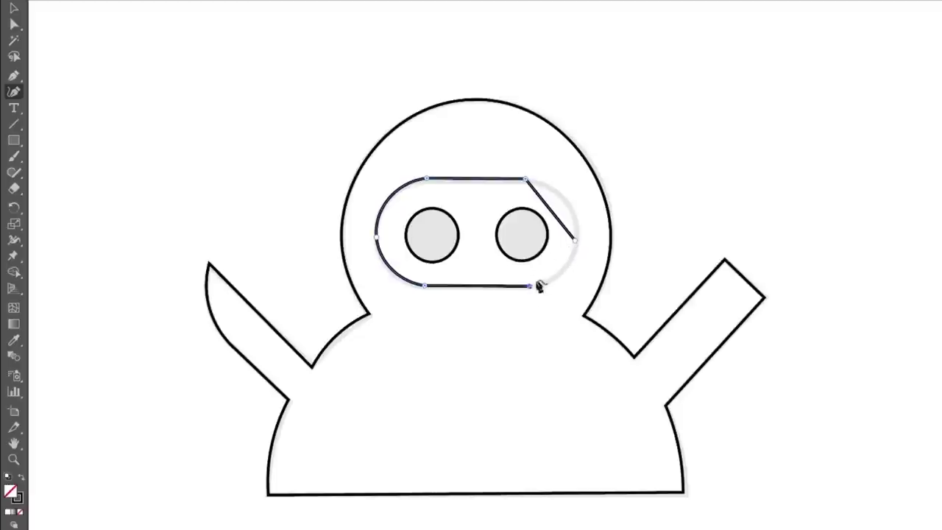
left_click(574, 241)
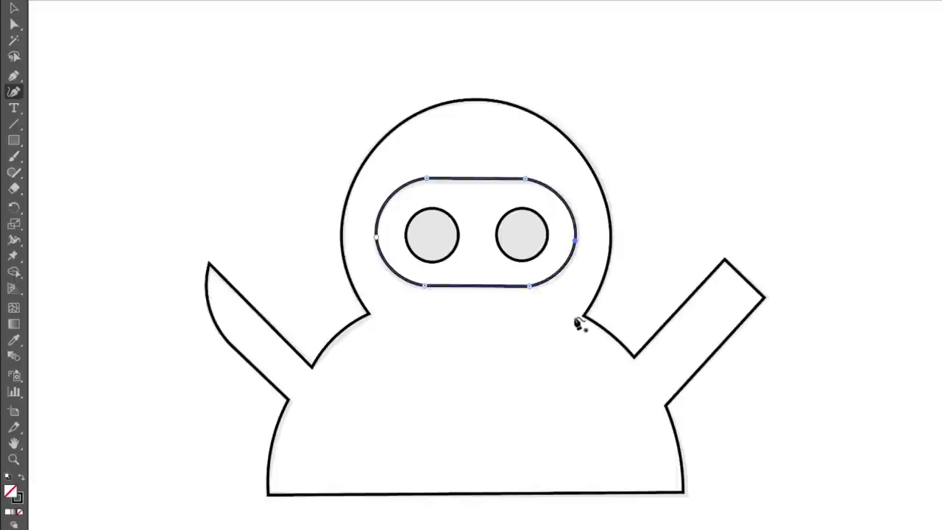
left_click(14, 7)
left_click(129, 97)
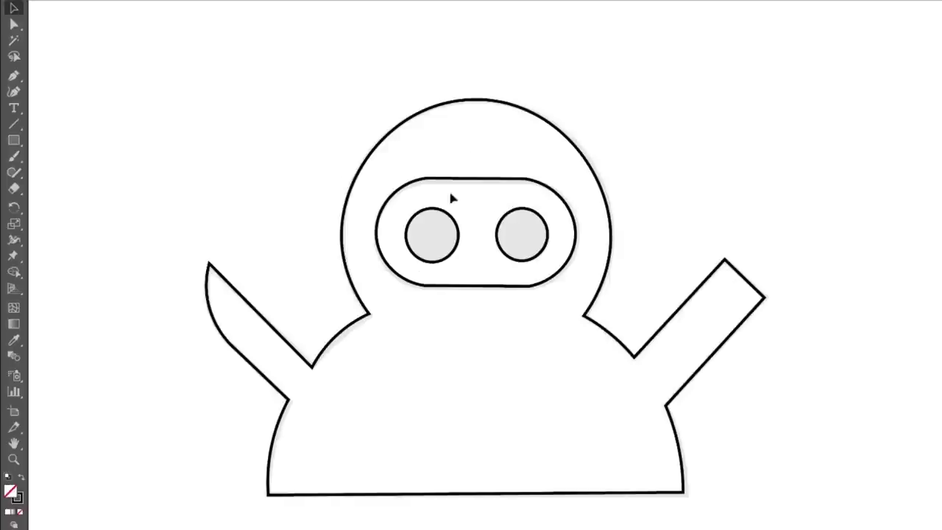
- Draw a rectangle in the empty top-left area and round its corners into a pill
left_click(14, 139)
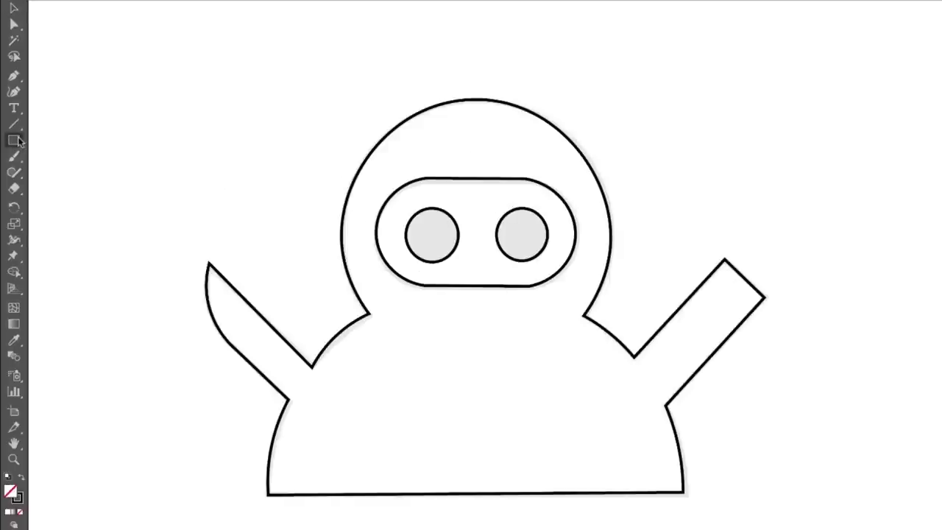
left_click(68, 142)
mouse_move(114, 57)
left_mouse_down()
mouse_move(227, 147)
mouse_move(335, 152)
left_mouse_up()
left_click(14, 8)
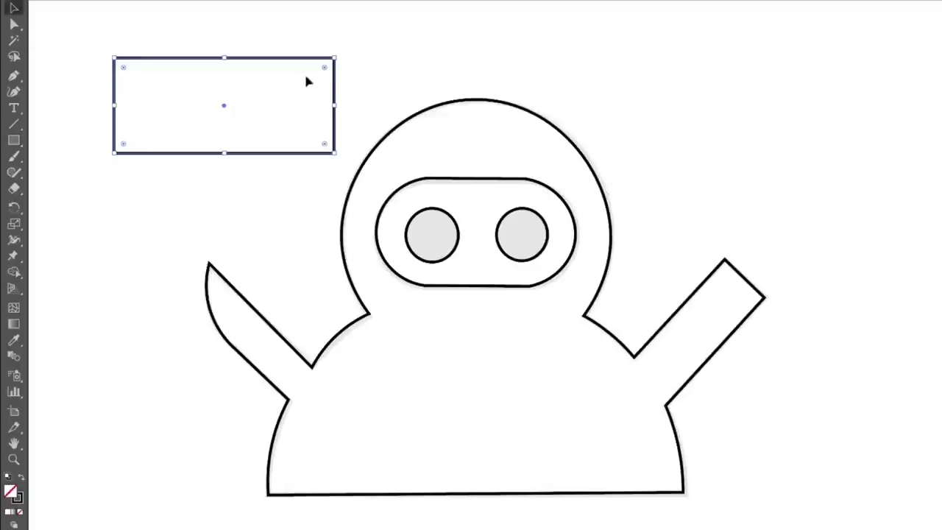
left_click_drag(325, 70, 176, 147)
- Delete the pill shape and pan the view over to the owl sketch
left_click(210, 208)
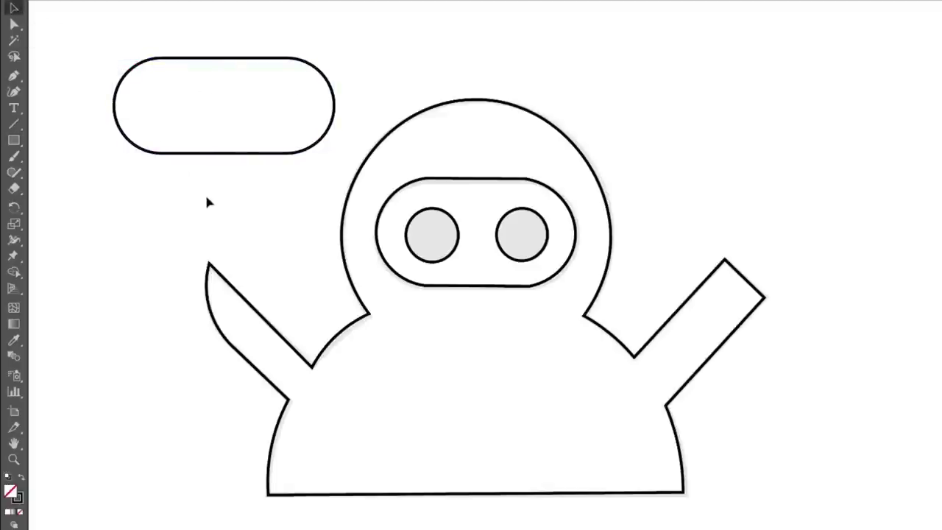
left_click_drag(207, 24, 268, 164)
key("Delete")
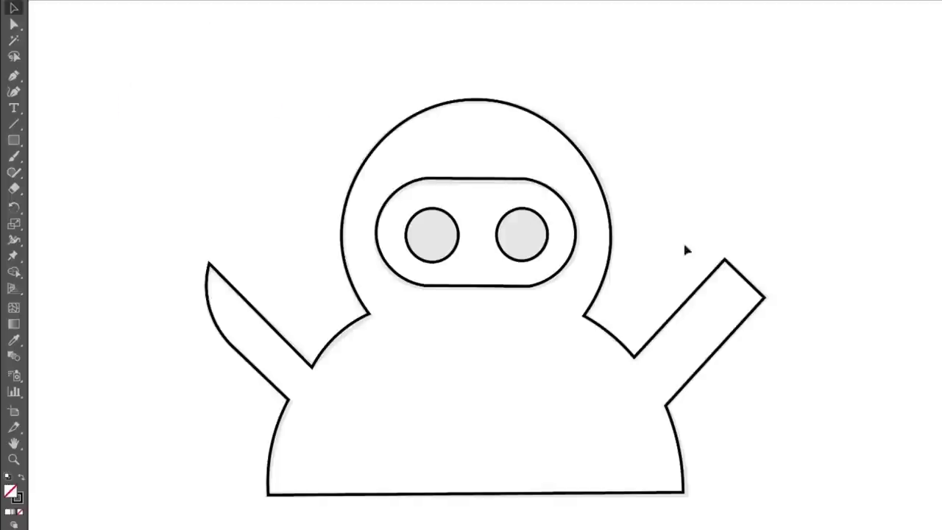
mouse_move(597, 305)
left_mouse_down()
mouse_move(610, 267)
mouse_move(250, 273)
mouse_move(349, 273)
left_mouse_up()
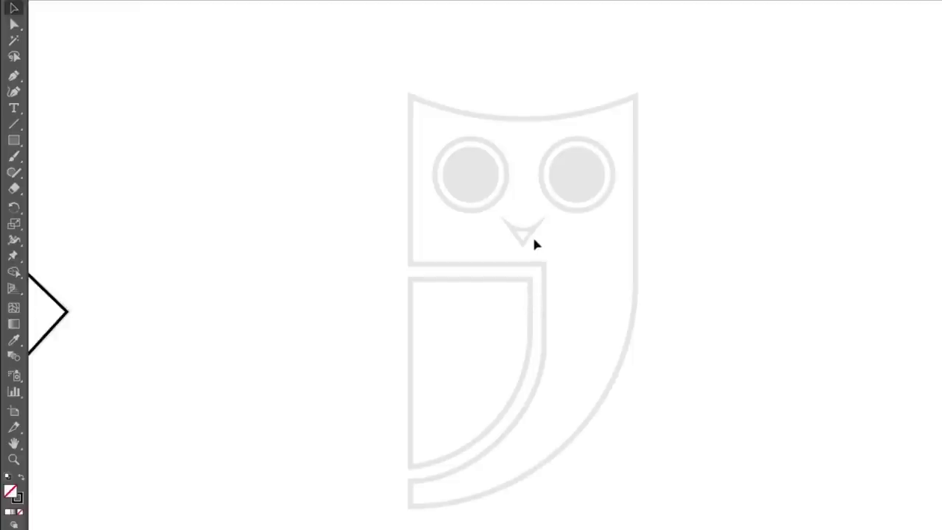
- Zoom out and pan so the octopus, crown, ninja and owl drawings sit centred together
key("ctrl+minus")
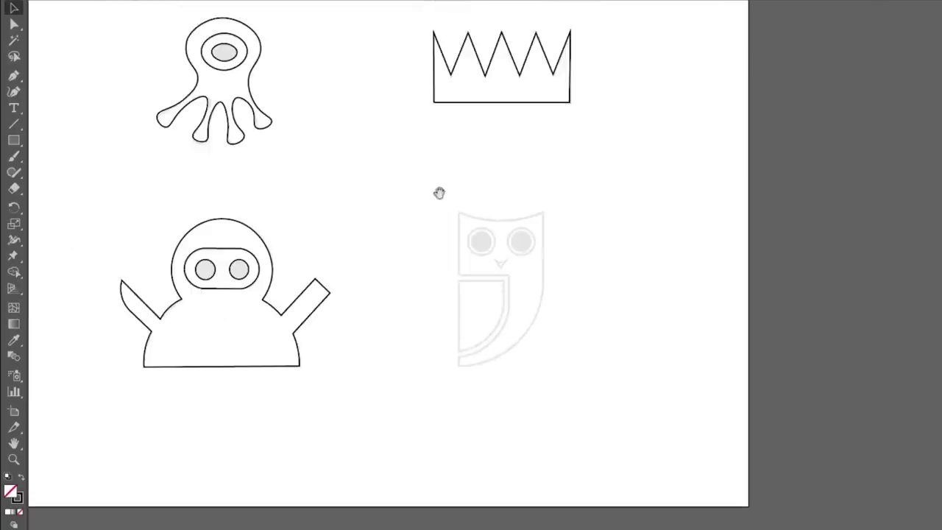
left_click_drag(437, 192, 518, 317)
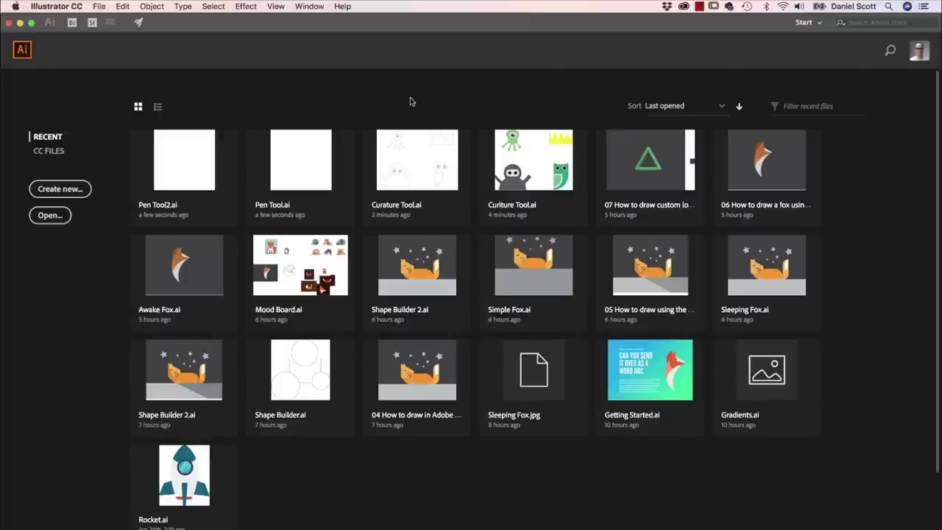
- Open Pen Tool.ai from the Exercise Files folder
left_click(99, 6)
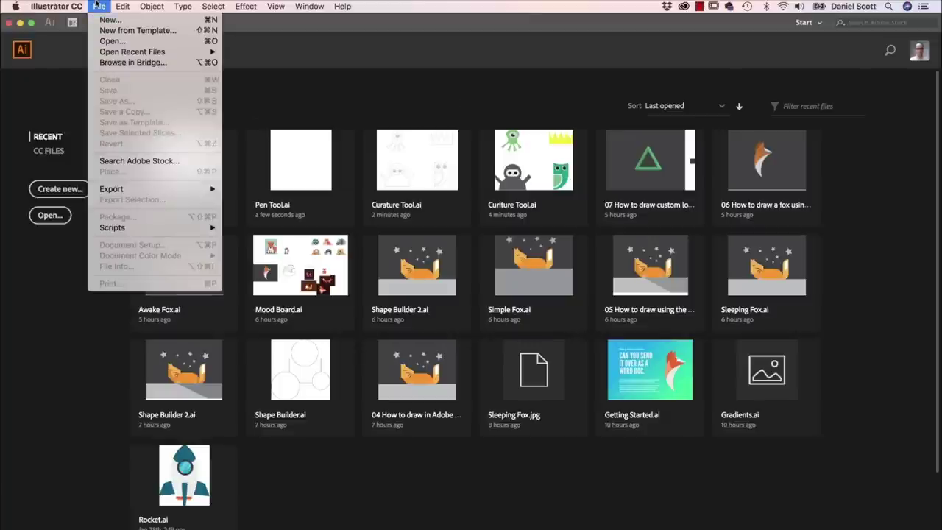
left_click(117, 40)
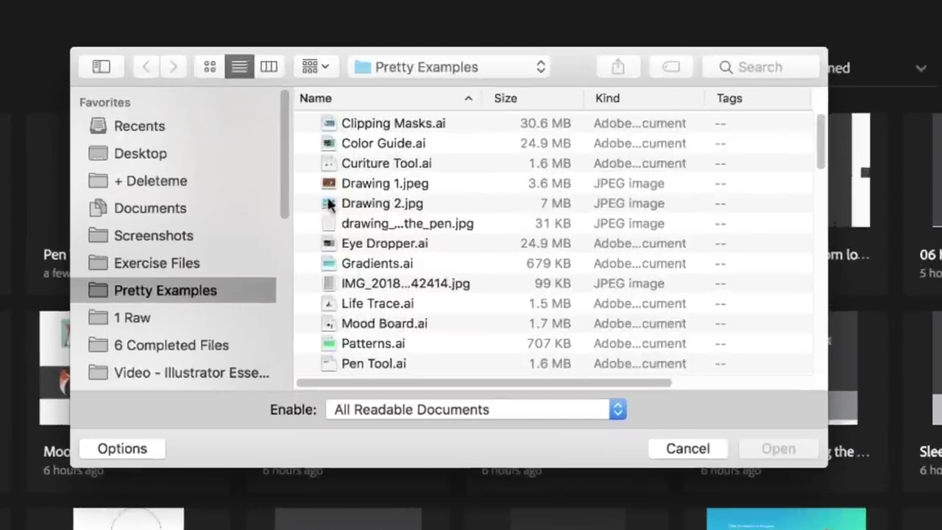
scroll(417, 224, "down", 5)
left_click(162, 263)
scroll(339, 246, "down", 5)
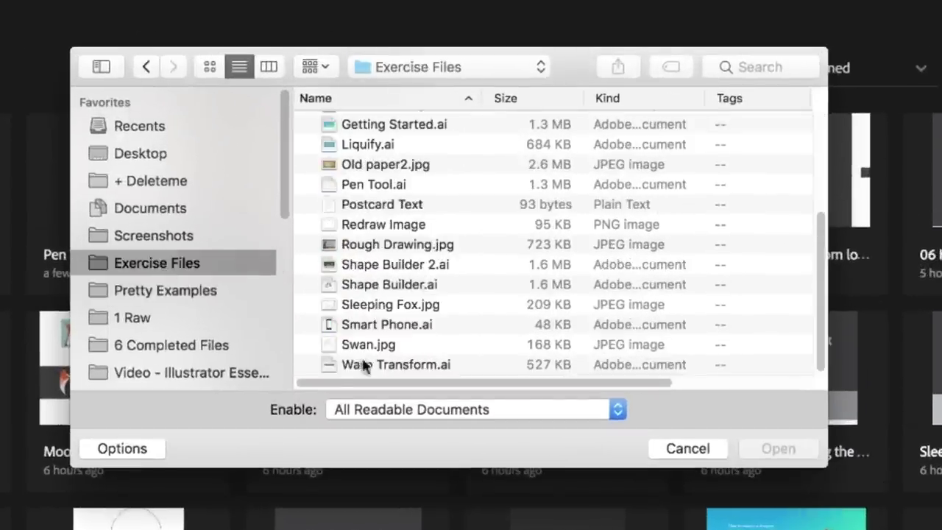
left_click(374, 184)
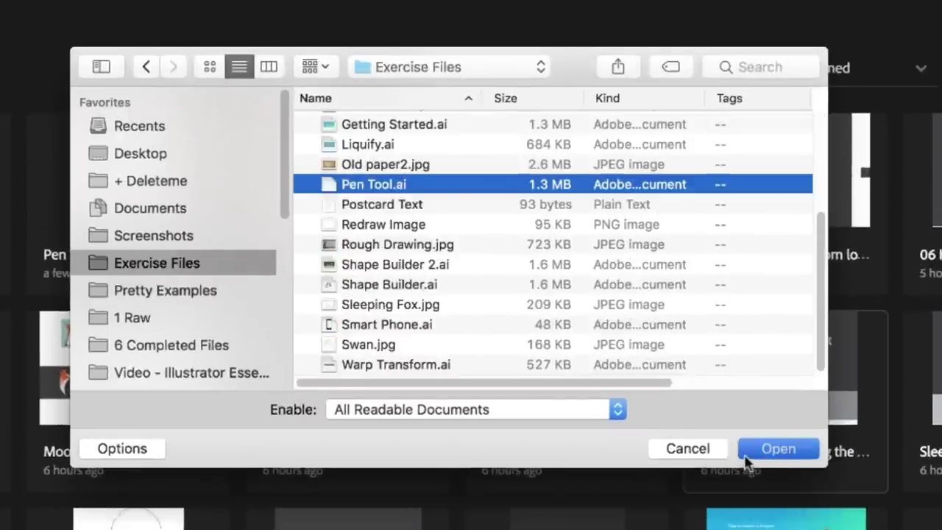
left_click(747, 456)
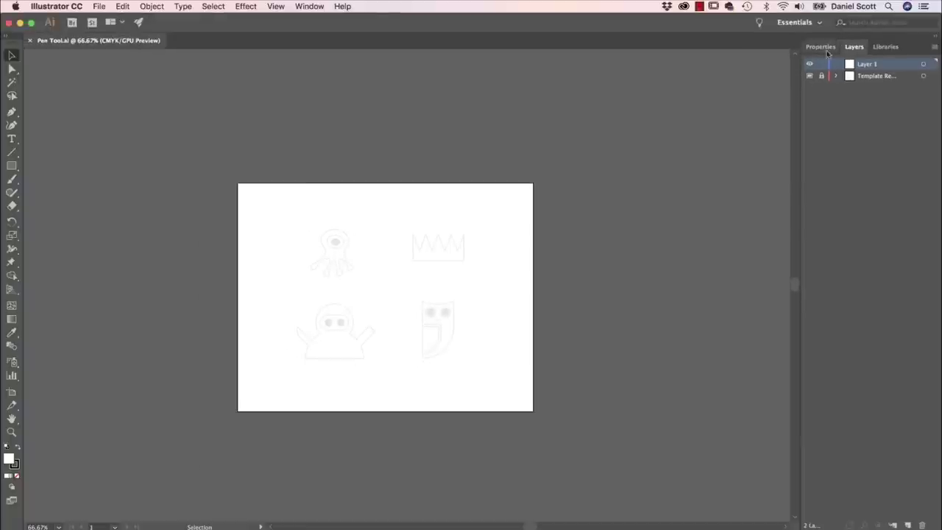
- Show the Properties panel and zoom in twice, centring the octopus template in view
left_click(821, 46)
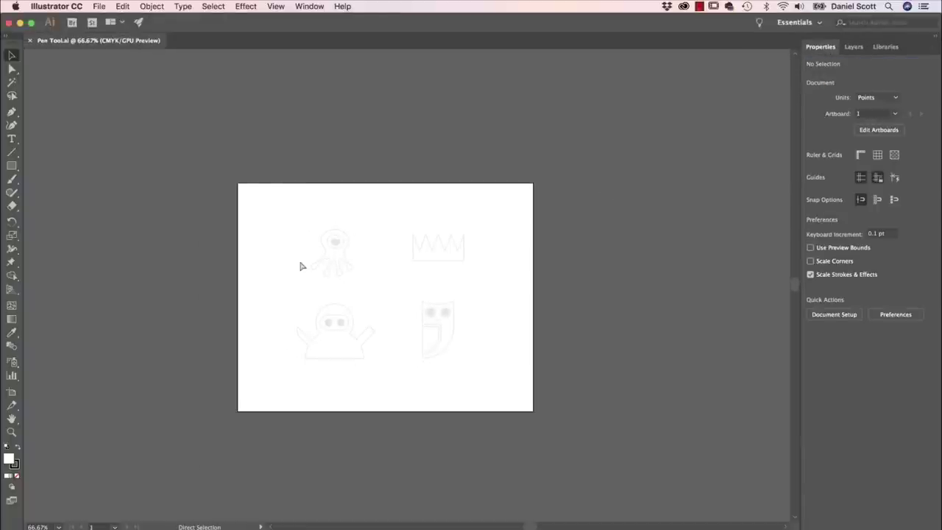
key("super+equal")
key("super+equal")
key("super+equal")
left_click_drag(441, 296, 442, 282)
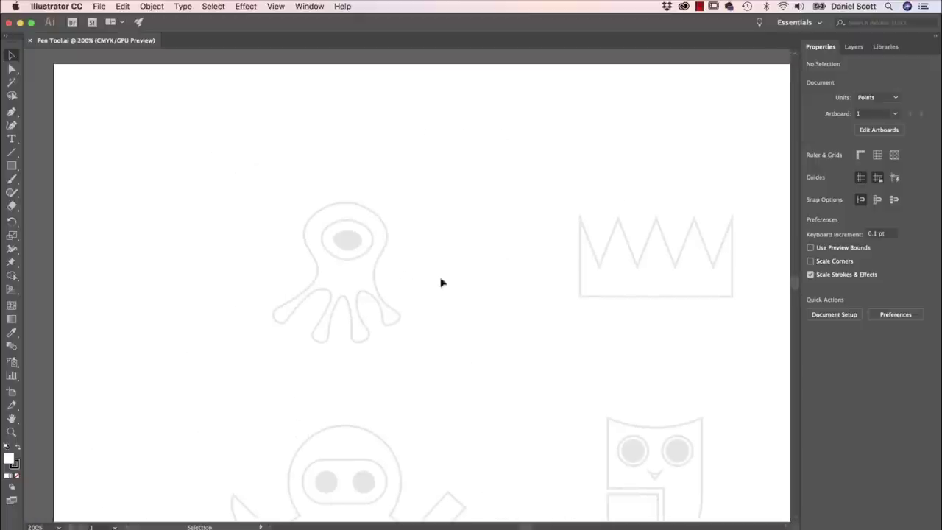
key("super+equal")
left_click_drag(434, 256, 551, 259)
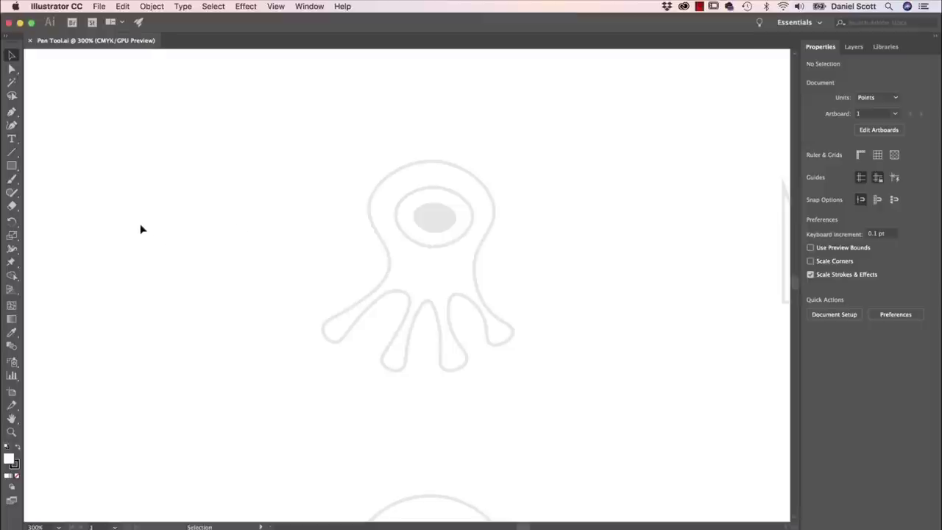
- Switch to the Pen tool, try anchors on the octopus head, and undo the last one
left_click(12, 113)
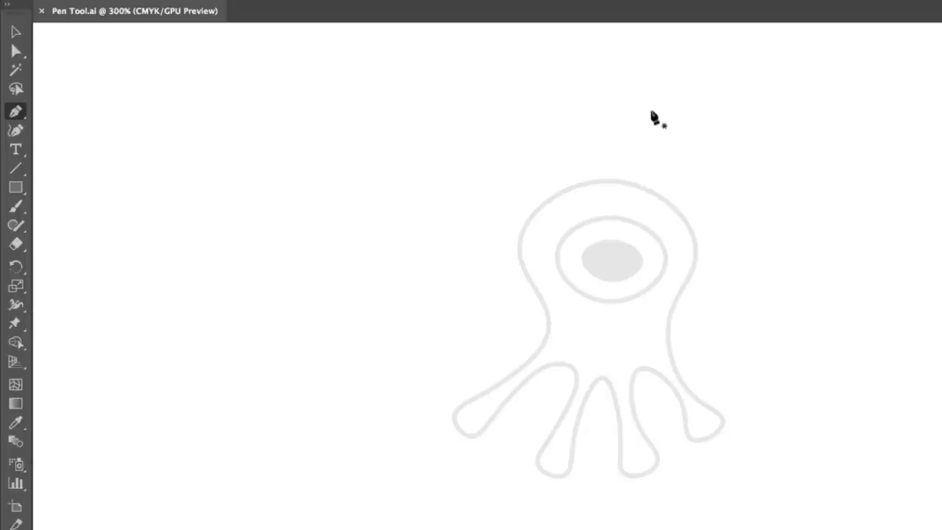
left_click(639, 108)
left_click(694, 145)
key("z")
key("ctrl+z")
key("ctrl+z")
key("p")
scroll(618, 156, "up", 2)
scroll(552, 223, "up", 2)
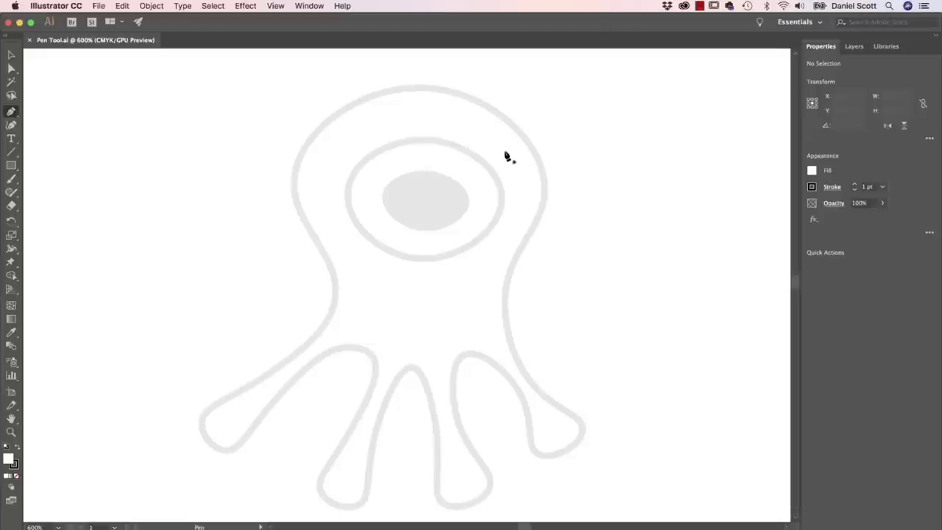
left_click(420, 87)
left_click(544, 192)
left_click(508, 300)
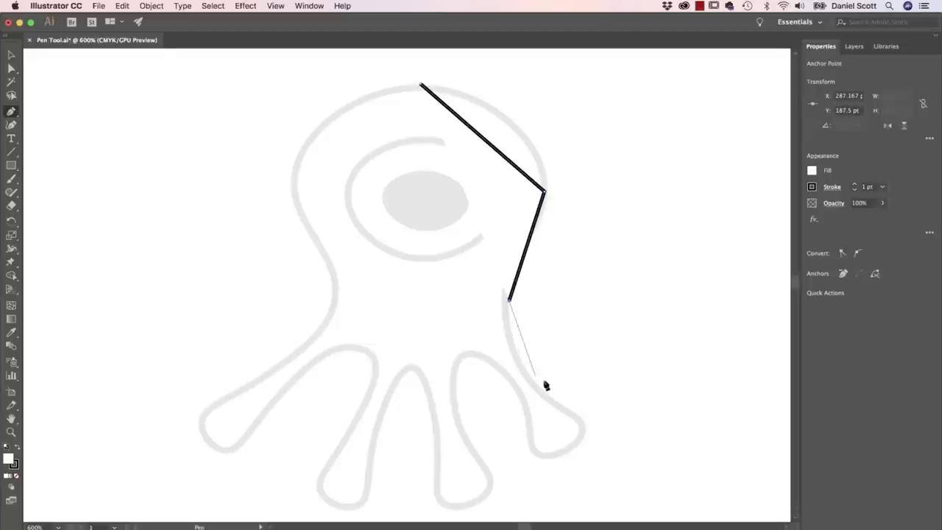
left_click(573, 412)
left_click(525, 446)
left_click(475, 363)
left_click(487, 470)
left_click(443, 479)
left_click(420, 368)
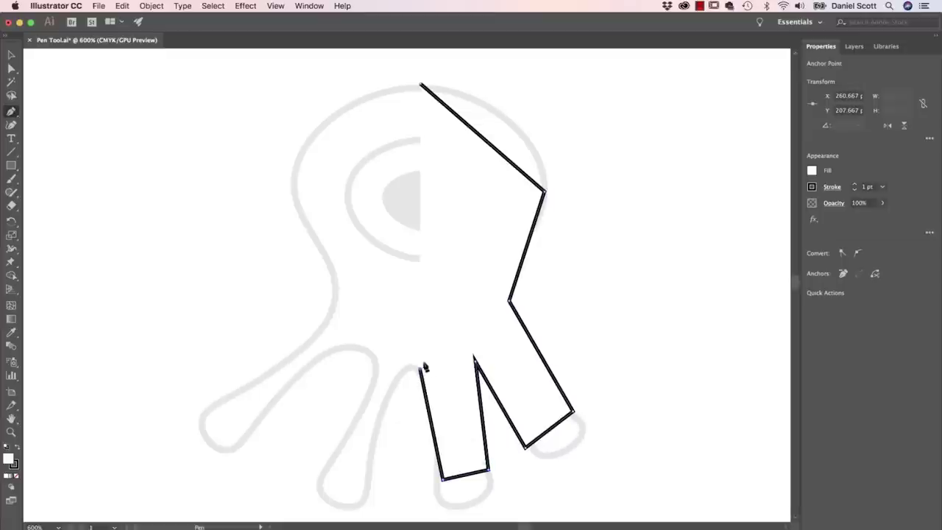
key("super+z")
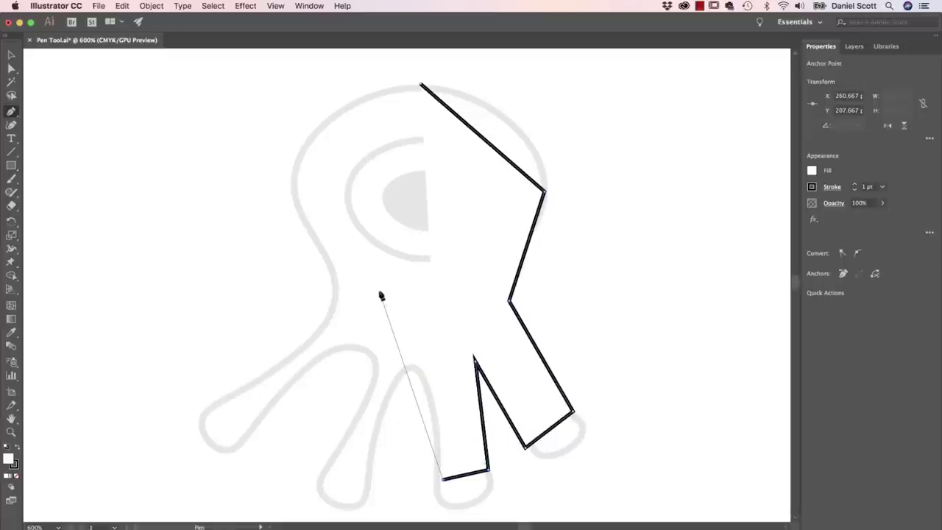
key("super+z")
key("super+z")
key("super+z")
key("super+z")
key("super+z")
key("super+z")
key("super+z")
key("super+z")
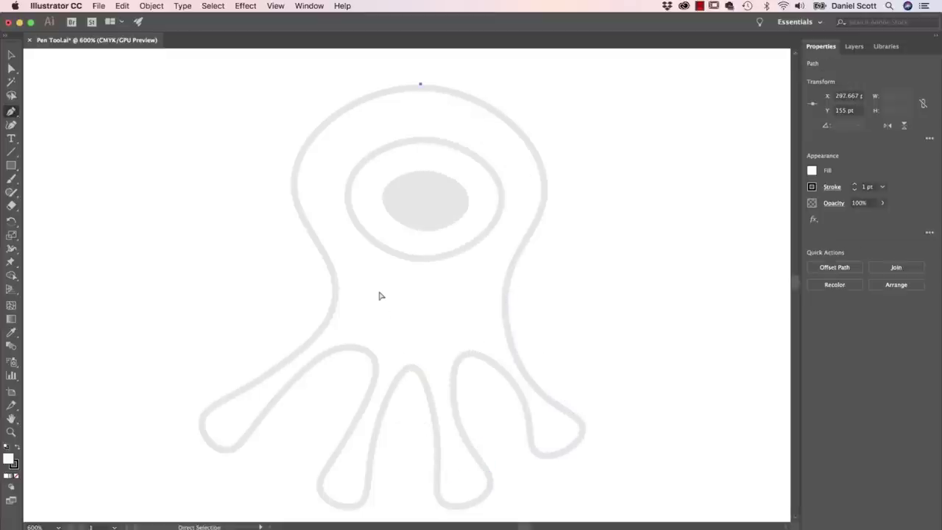
key("super+z")
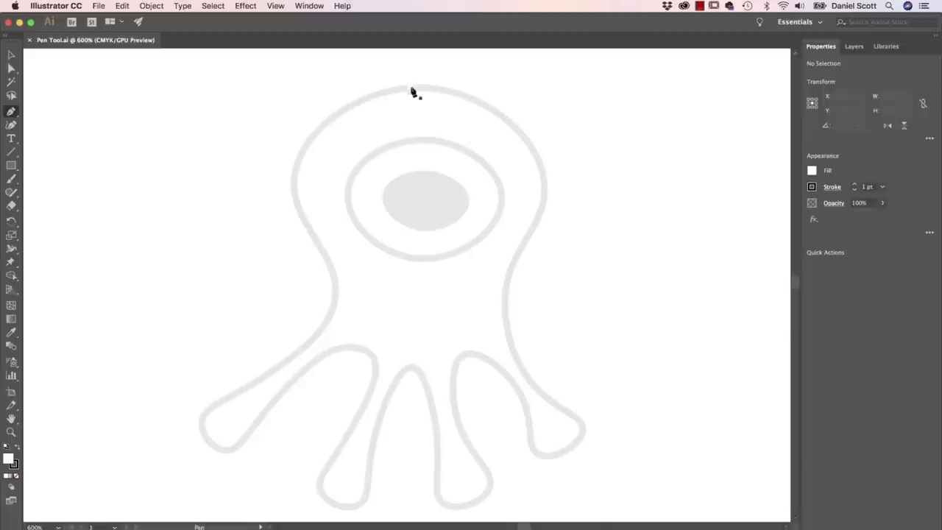
- Start the octopus outline with a smooth curve from the head's top down its upper-right edge
left_click_drag(462, 89, 476, 87)
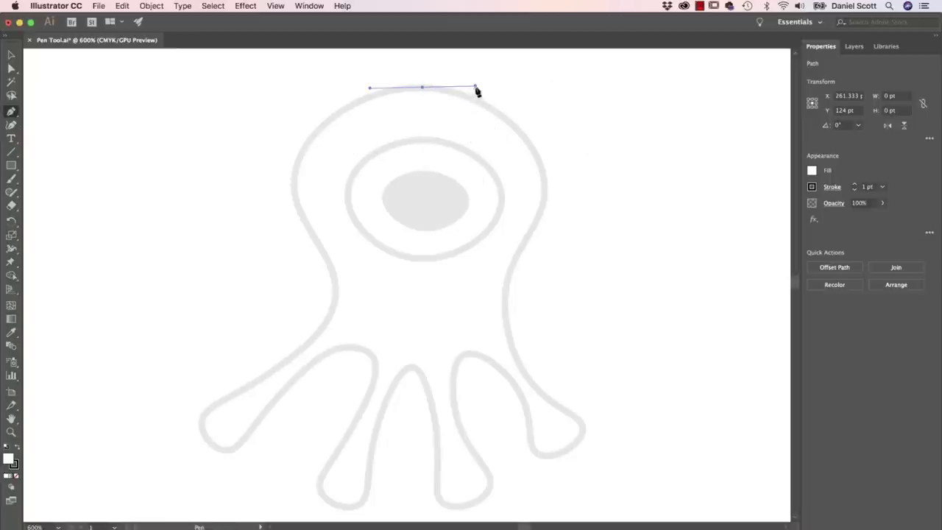
left_click(545, 187)
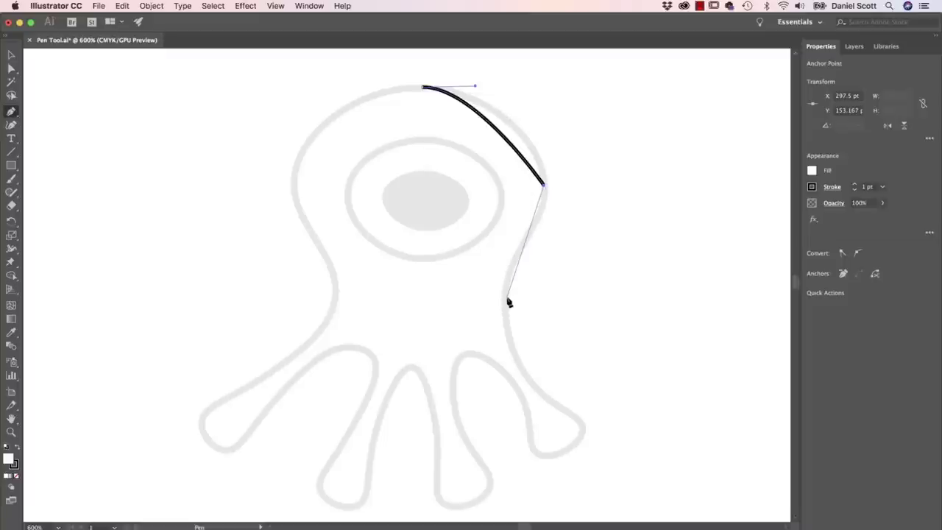
left_click(503, 353)
key("ctrl+z")
key("ctrl+z")
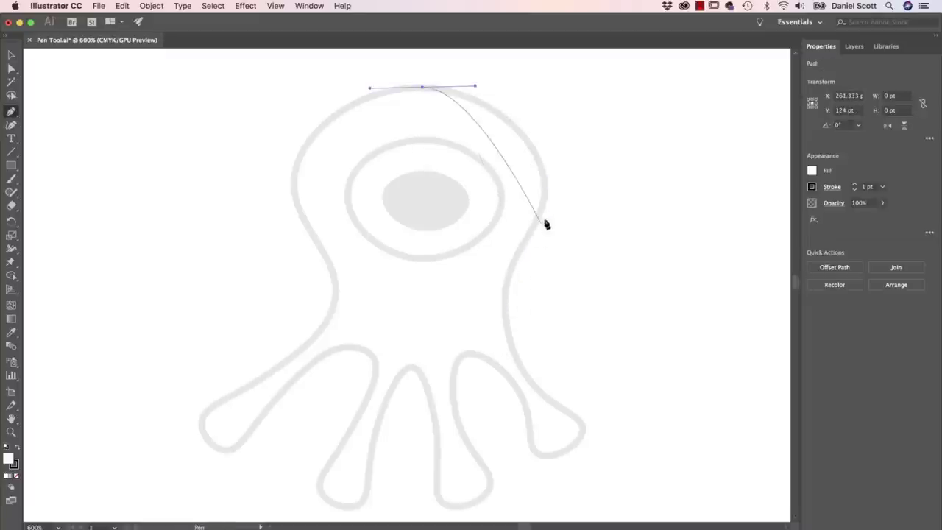
left_click(545, 190)
mouse_move(544, 189)
left_mouse_down()
mouse_move(541, 228)
mouse_move(545, 189)
mouse_move(547, 211)
mouse_move(506, 282)
mouse_move(525, 332)
mouse_move(547, 250)
mouse_move(547, 176)
mouse_move(540, 156)
mouse_move(498, 158)
mouse_move(493, 218)
mouse_move(571, 295)
mouse_move(625, 199)
mouse_move(475, 155)
mouse_move(507, 254)
mouse_move(544, 219)
mouse_move(544, 203)
mouse_move(542, 242)
mouse_move(530, 210)
mouse_move(538, 206)
mouse_move(545, 239)
left_mouse_up()
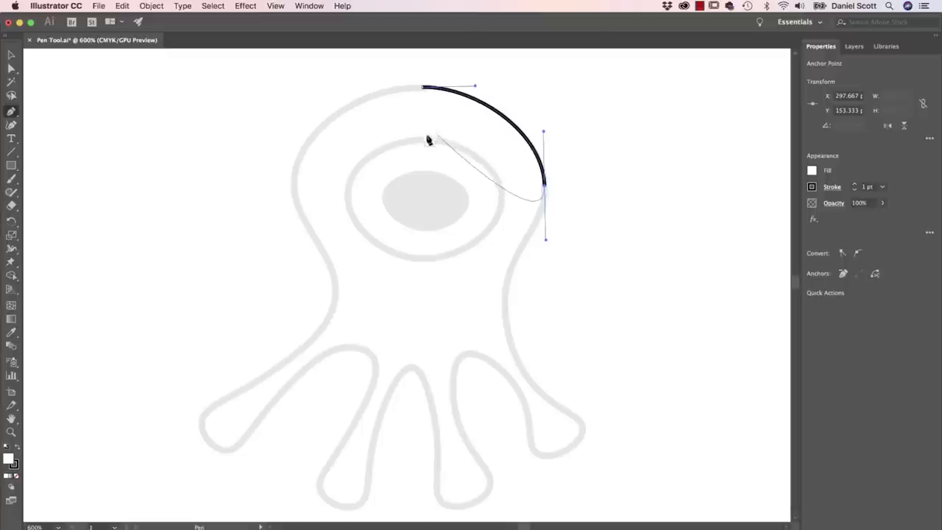
left_click(813, 172)
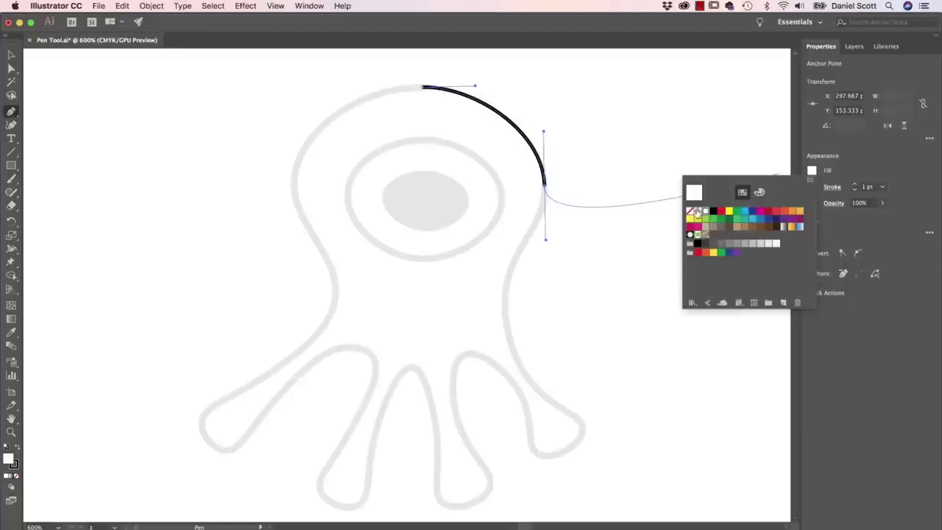
- Set the outline's fill to None and extend the curve down the head's right side
left_click(690, 211)
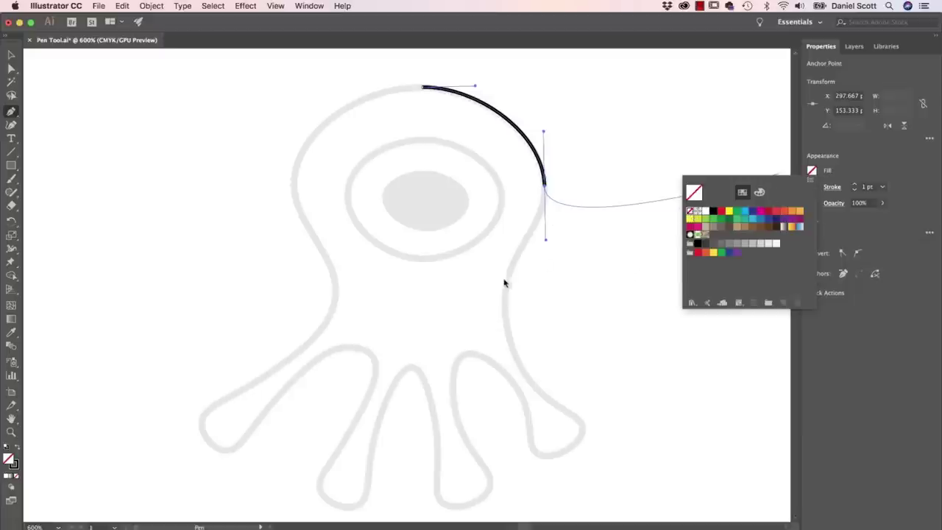
left_click(844, 163)
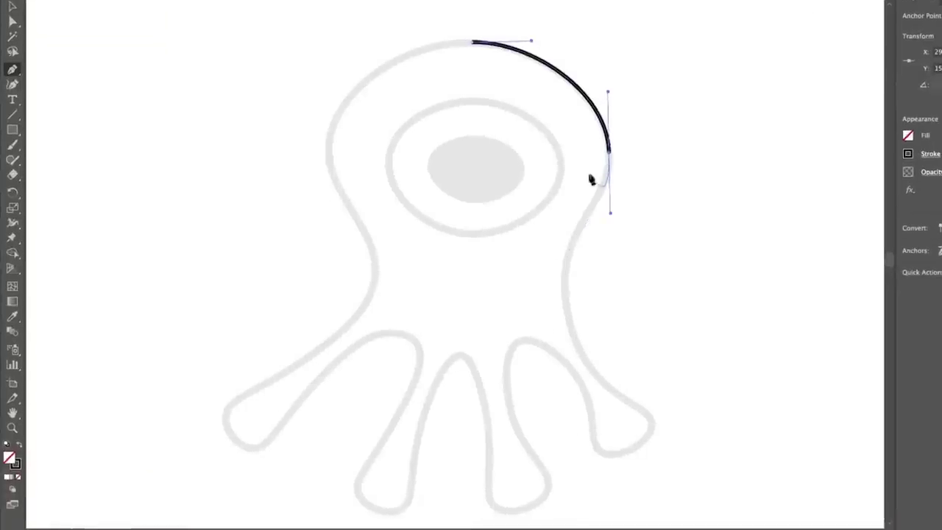
left_click(565, 284)
left_click_drag(566, 297, 564, 356)
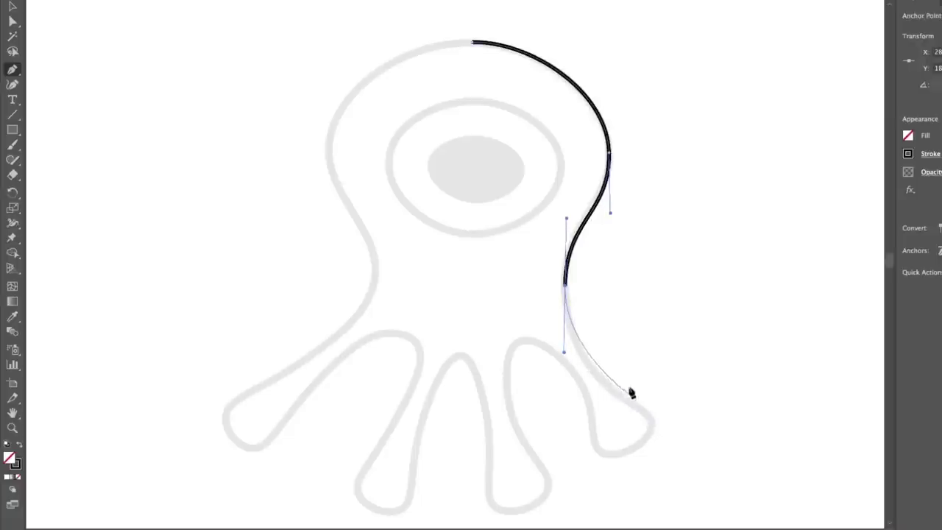
- Curve the path around the two rightmost tentacles and down into the middle tentacle
mouse_move(651, 421)
left_mouse_down()
mouse_move(658, 442)
mouse_move(675, 421)
mouse_move(685, 449)
mouse_move(677, 444)
mouse_move(687, 448)
left_mouse_up()
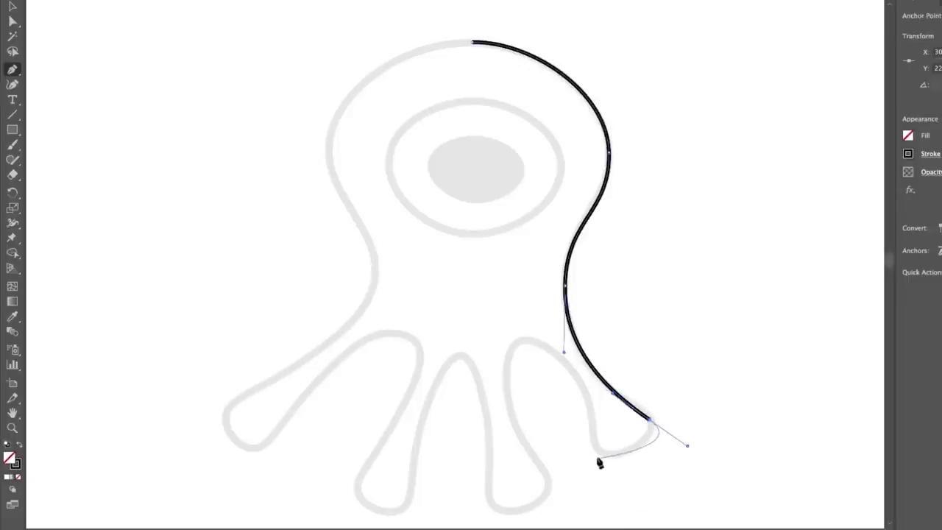
left_click_drag(598, 450, 578, 435)
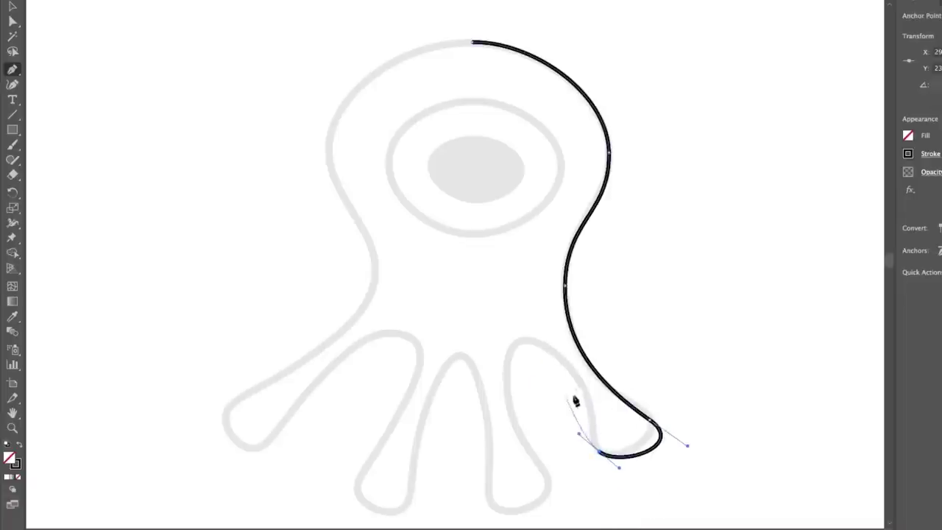
left_click_drag(580, 381, 501, 352)
left_click_drag(509, 413, 517, 436)
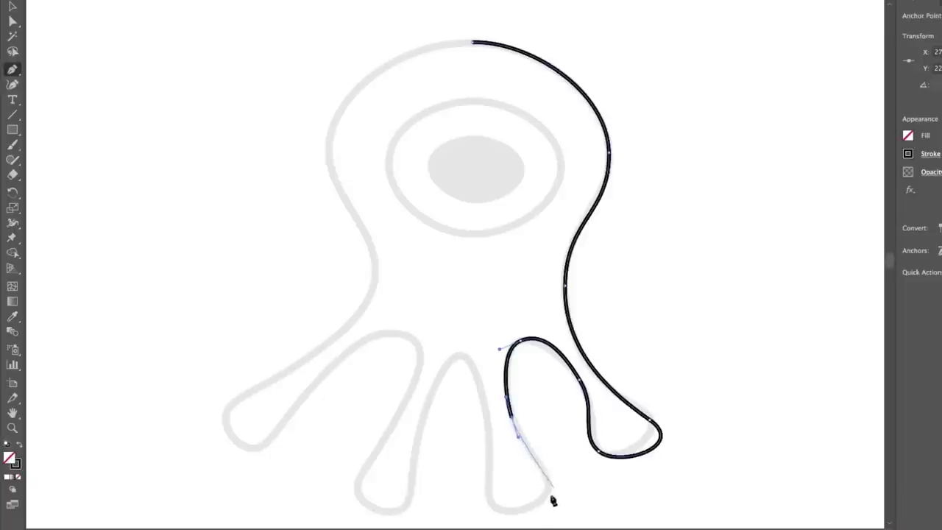
left_click_drag(546, 467, 467, 488)
left_click_drag(488, 426, 486, 397)
left_click_drag(457, 353, 440, 353)
left_click_drag(425, 424, 421, 434)
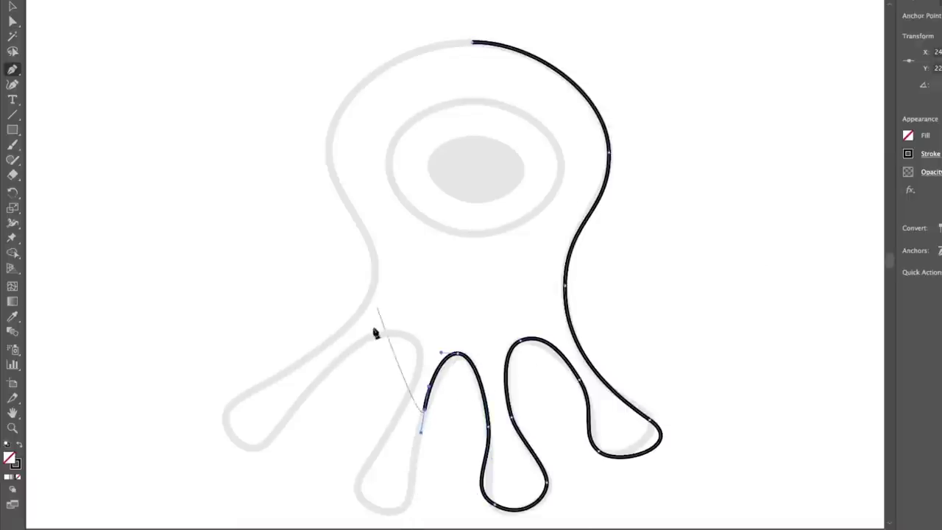
- Undo the stray straight Pen segments accidentally added to the octopus outline
left_click(353, 276)
left_click(587, 186)
left_click(708, 261)
left_click(388, 110)
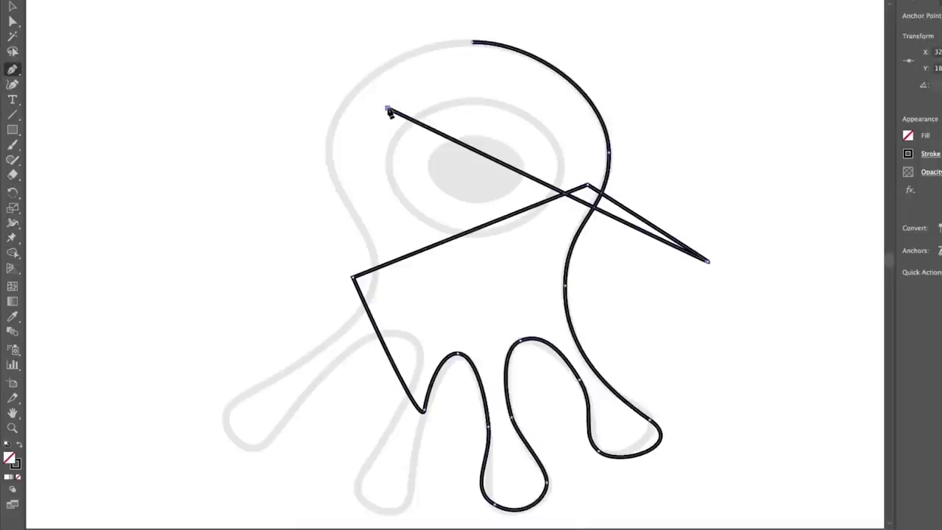
left_click_drag(390, 112, 391, 152)
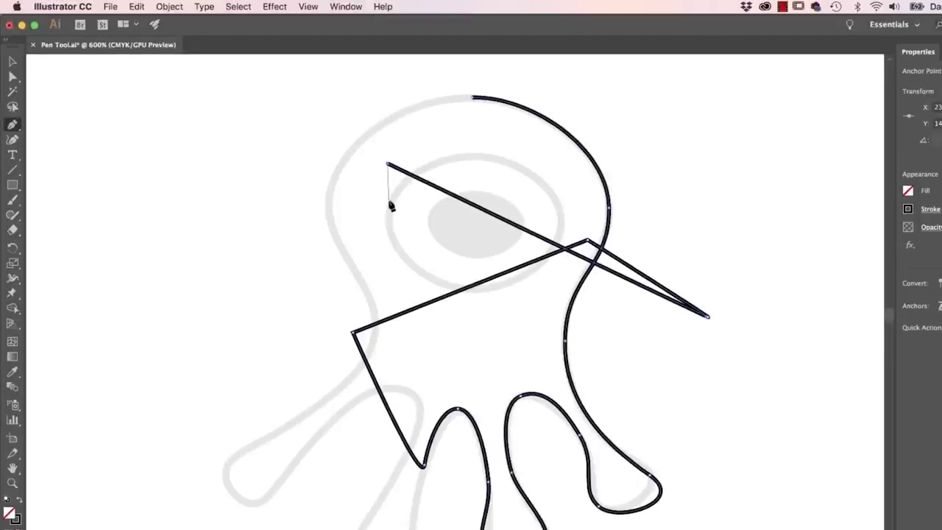
left_click(137, 7)
left_click(142, 22)
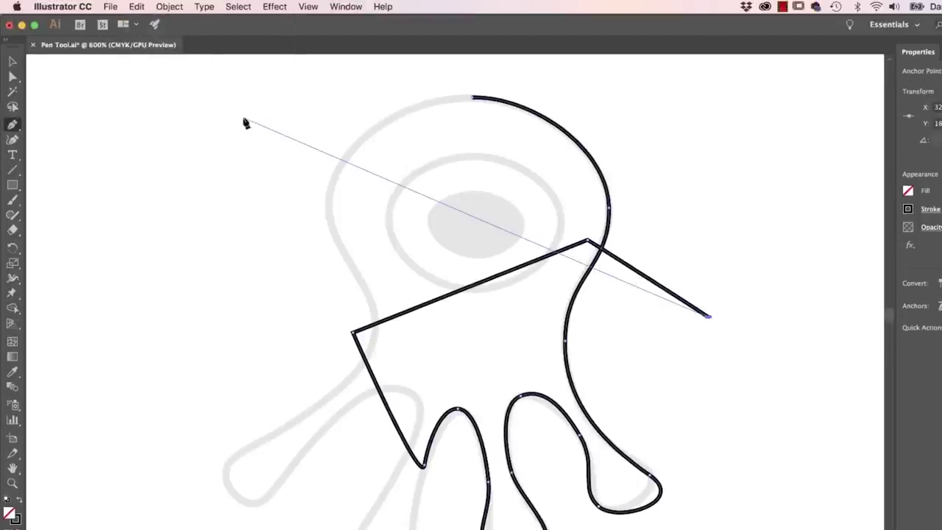
key("super+z")
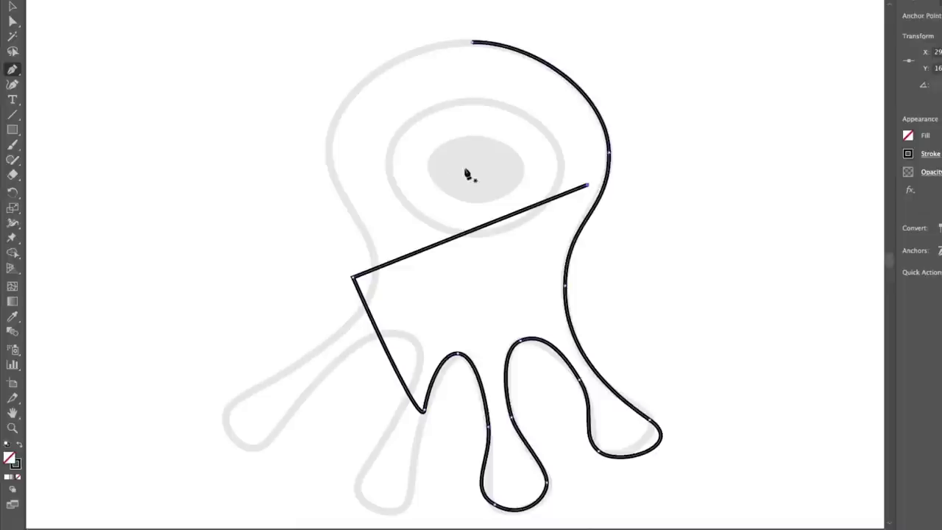
key("super+z")
key("super+z")
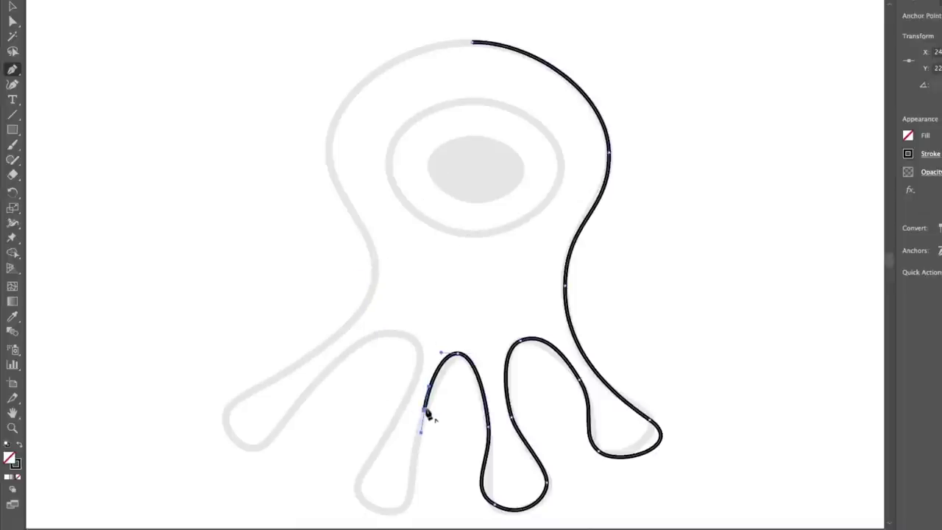
left_click(400, 258, "super")
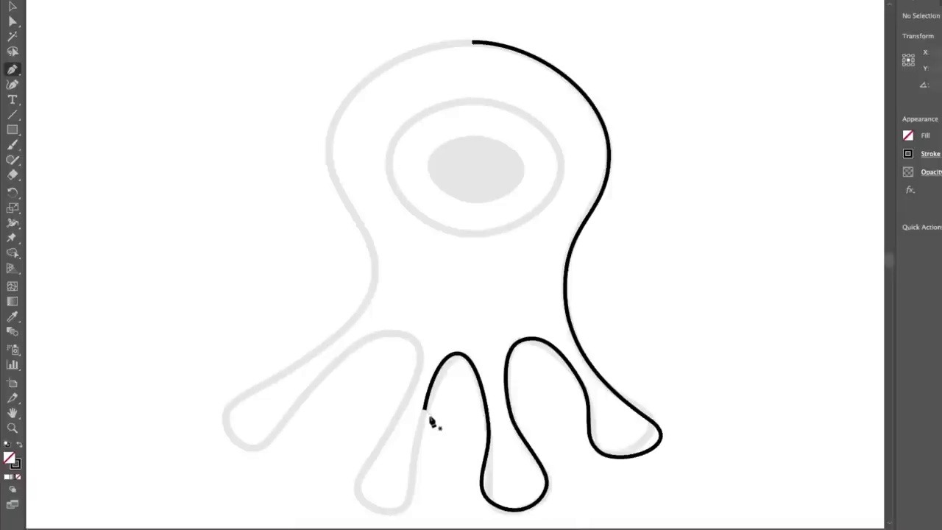
- Trace around the middle and left tentacles and up the head's left side, closing at the top
mouse_move(424, 410)
left_mouse_down()
mouse_move(394, 481)
mouse_move(424, 413)
mouse_move(407, 524)
mouse_move(395, 514)
mouse_move(407, 515)
mouse_move(406, 506)
mouse_move(391, 521)
mouse_move(366, 457)
left_mouse_up()
mouse_move(366, 458)
left_mouse_down()
mouse_move(419, 374)
mouse_move(425, 383)
mouse_move(410, 393)
mouse_move(419, 375)
mouse_move(406, 336)
mouse_move(382, 325)
mouse_move(307, 393)
mouse_move(341, 368)
mouse_move(273, 448)
mouse_move(244, 465)
left_mouse_up()
left_click_drag(230, 407, 258, 384)
left_click_drag(374, 273, 375, 222)
left_click_drag(330, 142, 331, 89)
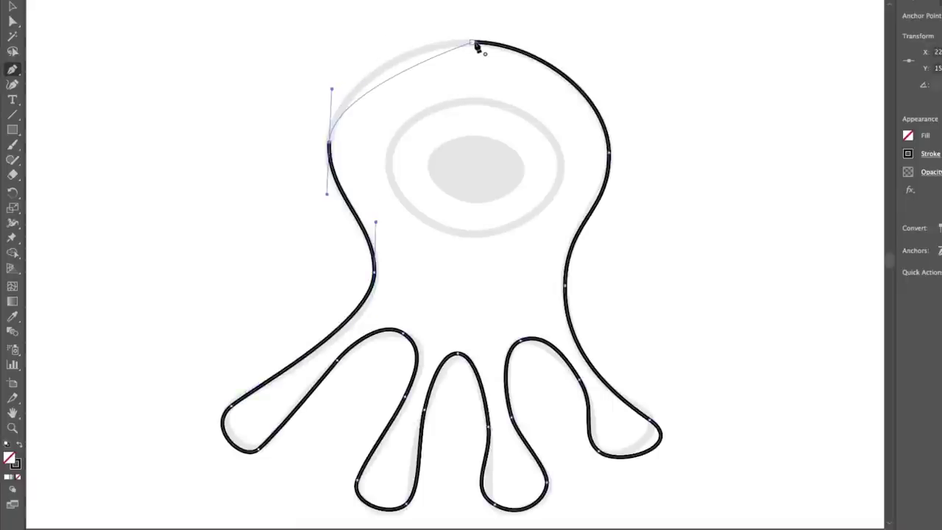
left_click_drag(471, 41, 531, 41)
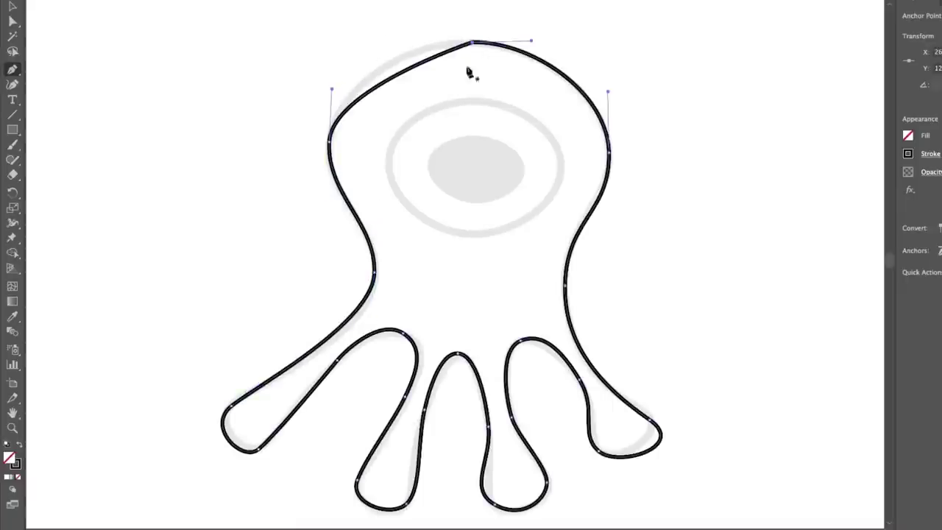
key("ctrl+z")
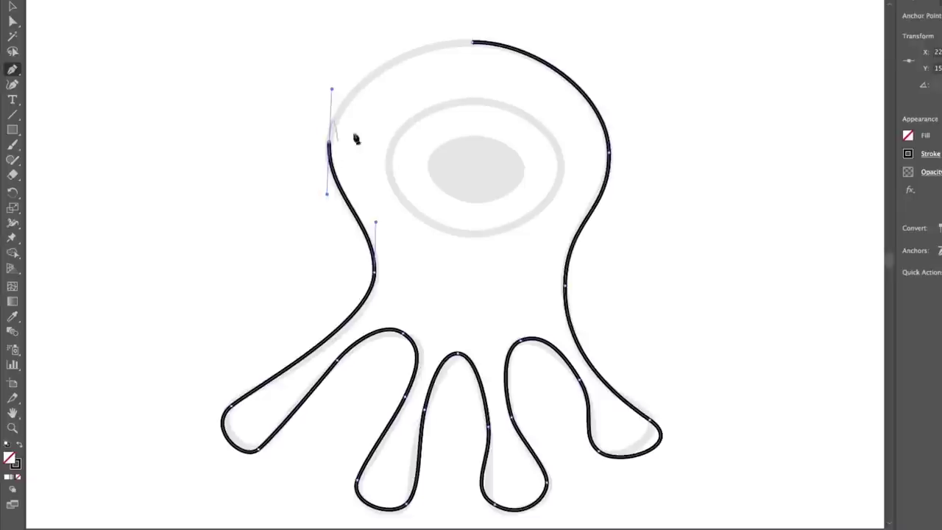
key("ctrl+shift+z")
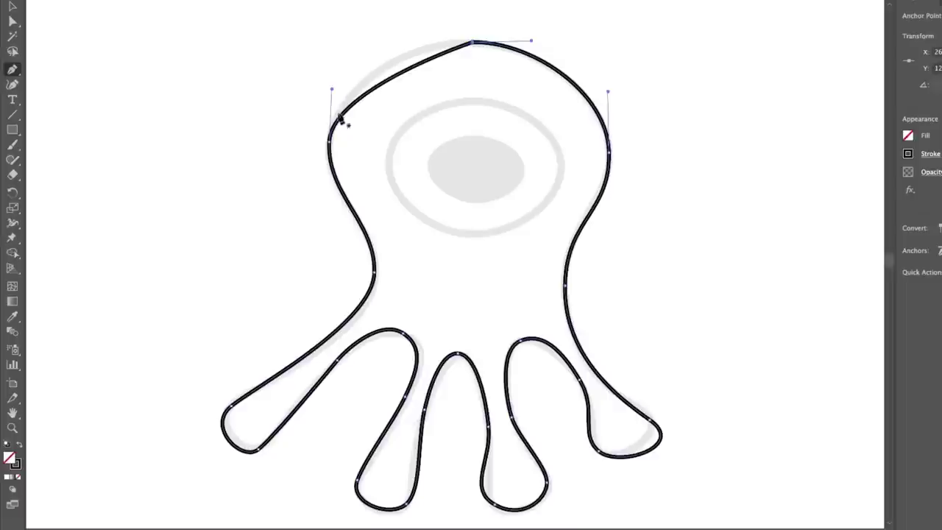
- Undo the last closing segment, then close the octopus outline at the top anchor with a smooth head curve
key("ctrl+z")
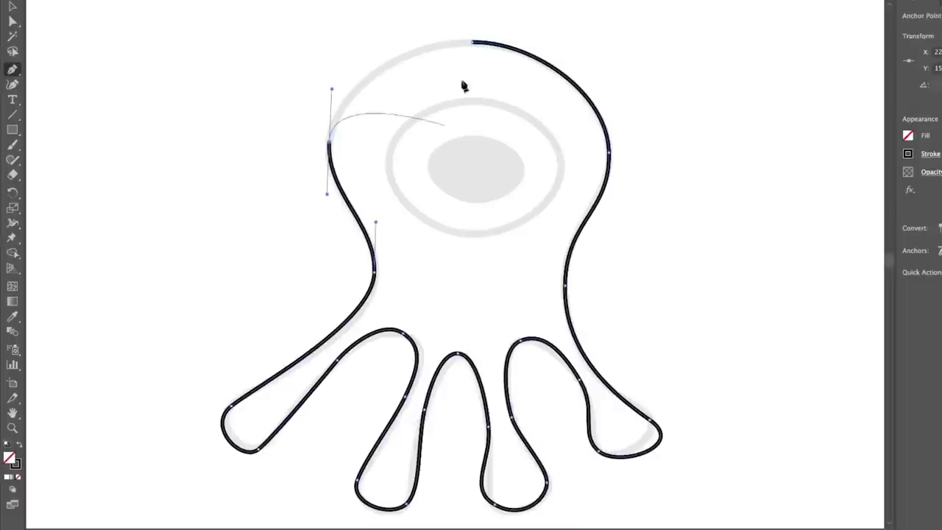
left_click_drag(471, 42, 531, 41)
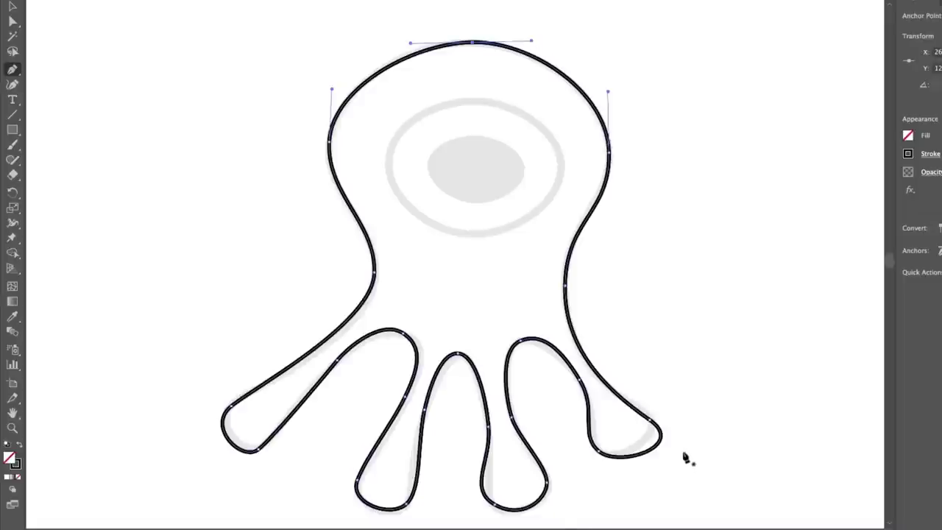
- With Direct Selection, reshape the right and right-middle tentacle anchors and handles to match the template
left_click(11, 23)
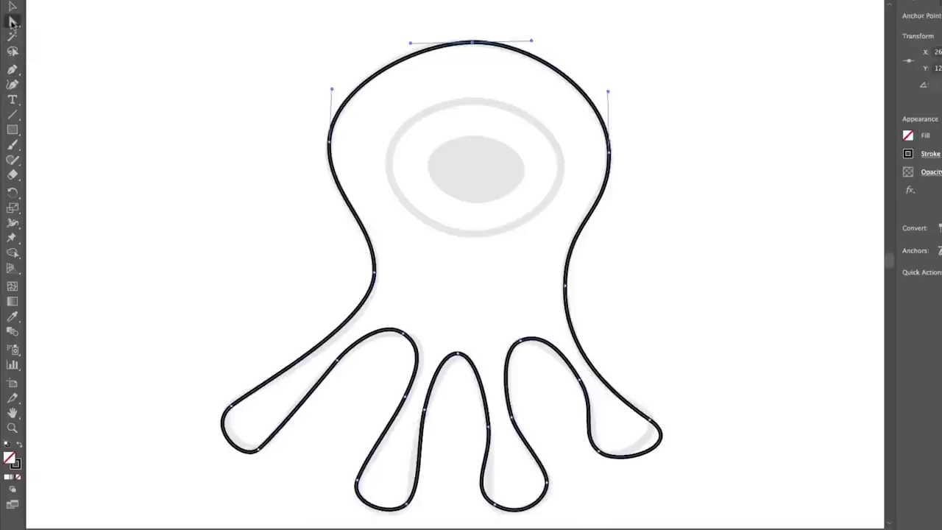
left_click(651, 425)
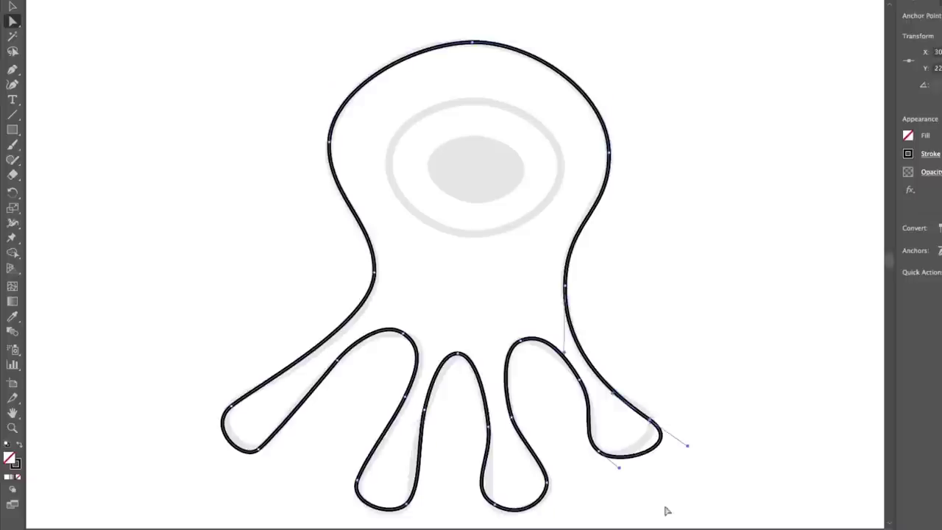
mouse_move(650, 425)
left_mouse_down()
mouse_move(658, 404)
mouse_move(646, 414)
left_mouse_up()
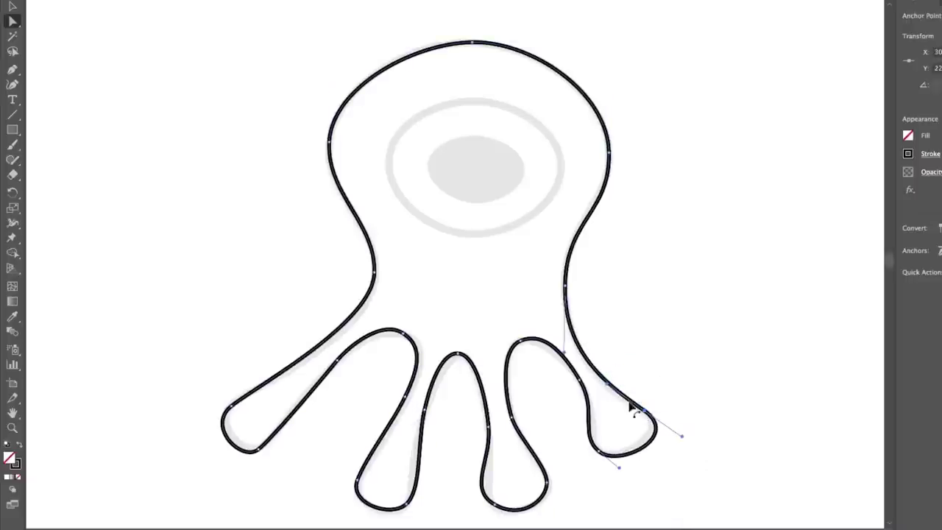
mouse_move(683, 440)
left_mouse_down()
mouse_move(662, 429)
mouse_move(677, 444)
mouse_move(671, 450)
mouse_move(662, 430)
mouse_move(673, 433)
mouse_move(662, 440)
mouse_move(678, 416)
mouse_move(677, 454)
mouse_move(683, 420)
mouse_move(631, 496)
mouse_move(676, 467)
mouse_move(659, 437)
mouse_move(668, 430)
left_mouse_up()
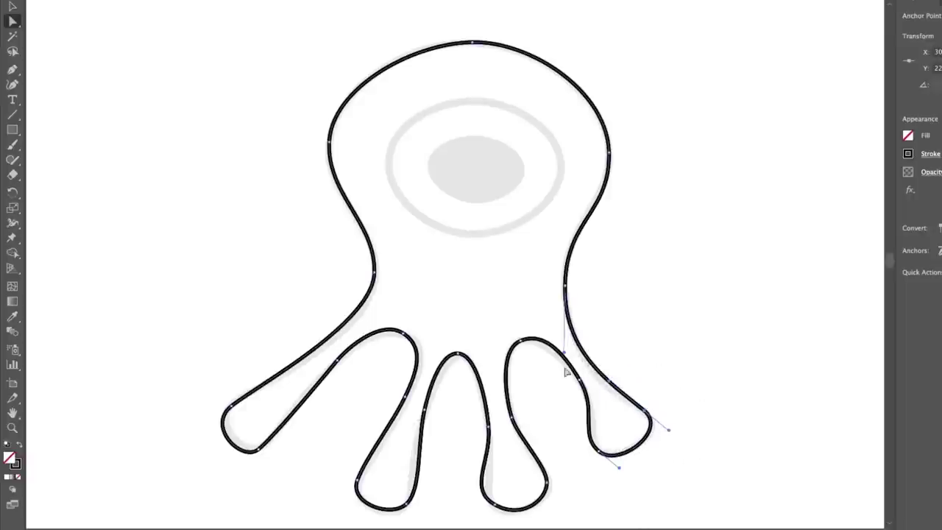
left_click(523, 342)
left_click(581, 384)
mouse_move(581, 440)
left_mouse_down()
mouse_move(611, 464)
mouse_move(588, 439)
left_mouse_up()
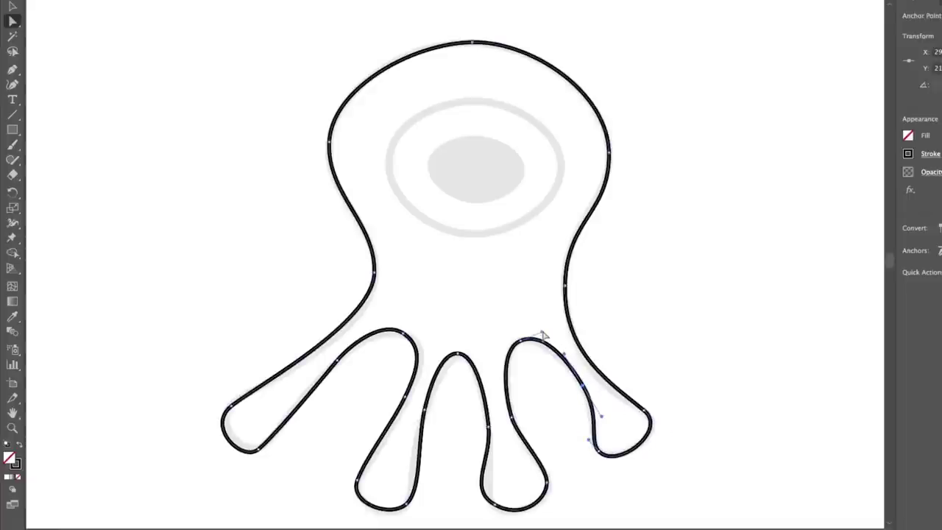
left_click(520, 342)
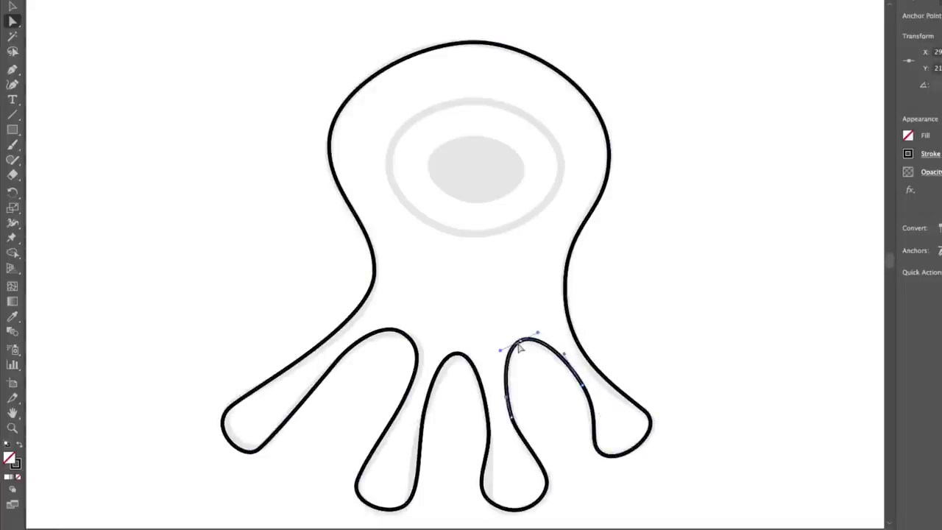
- Smooth the middle tentacle's bottom curve and refine the left tentacle's segments
left_click(489, 433)
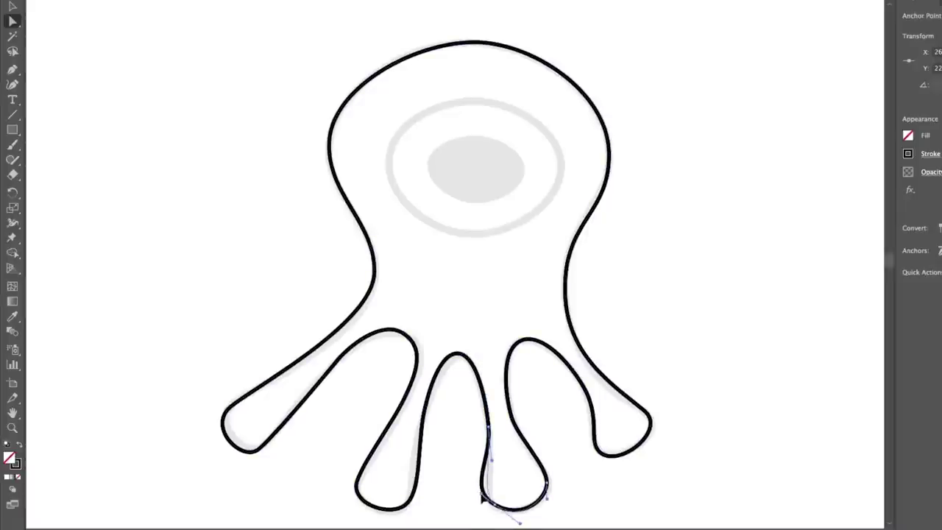
left_click(407, 507)
left_click(418, 449)
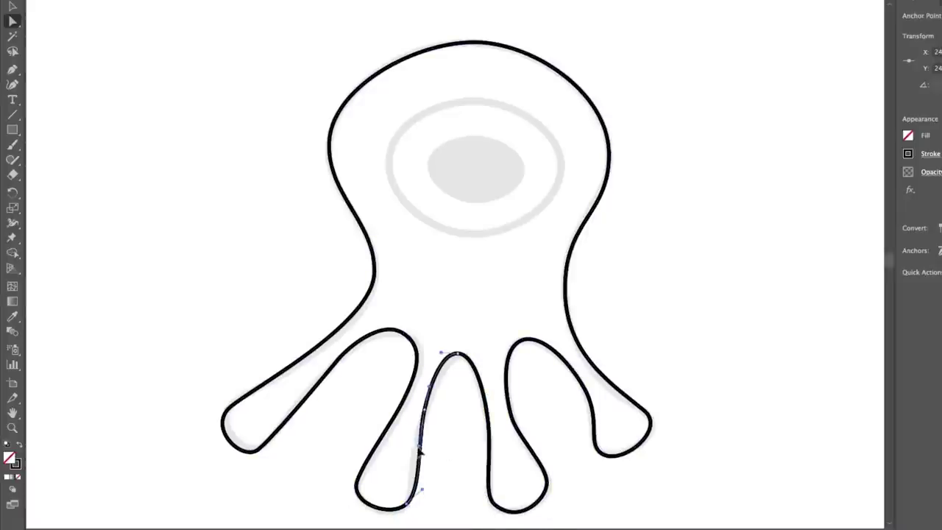
left_click_drag(423, 492, 420, 478)
left_click(328, 373)
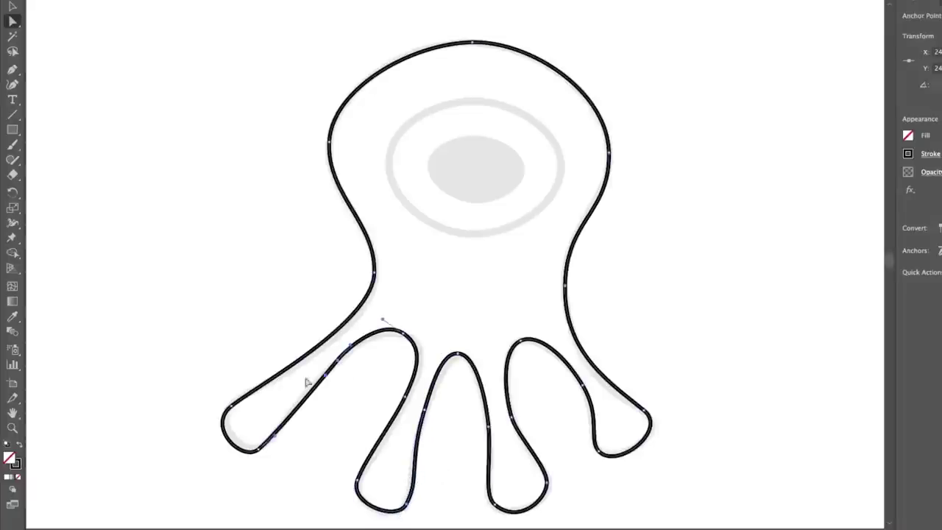
left_click(260, 449)
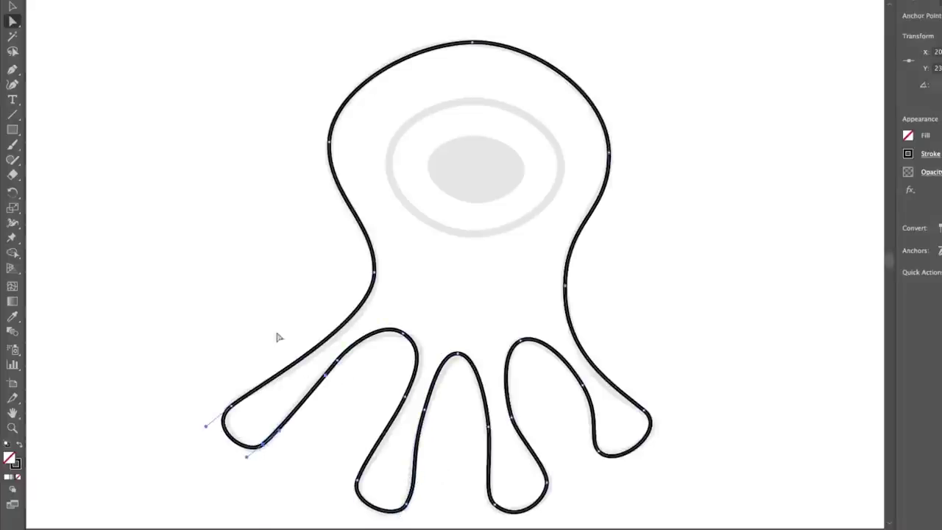
- Widen the head's handles at the top anchor so the head becomes an even, rounded arc
left_click(378, 273)
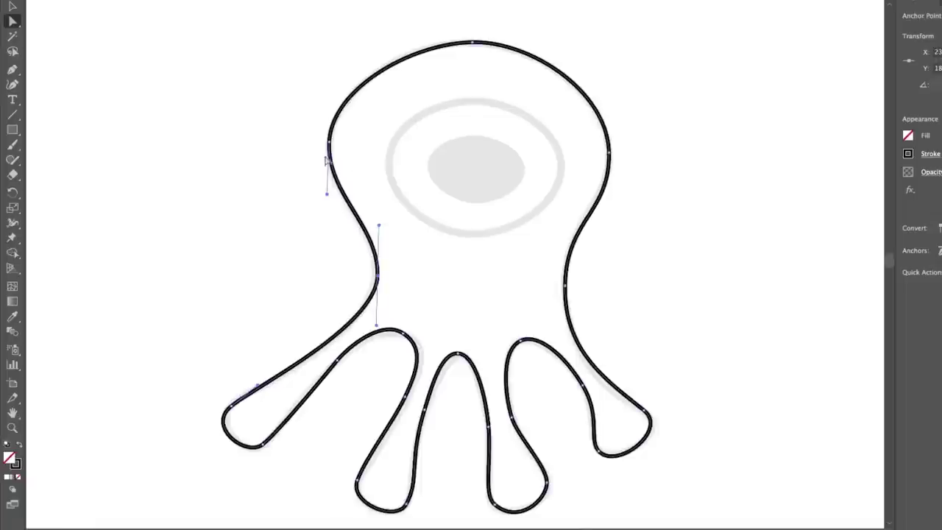
left_click_drag(330, 148, 332, 94)
left_click(472, 42)
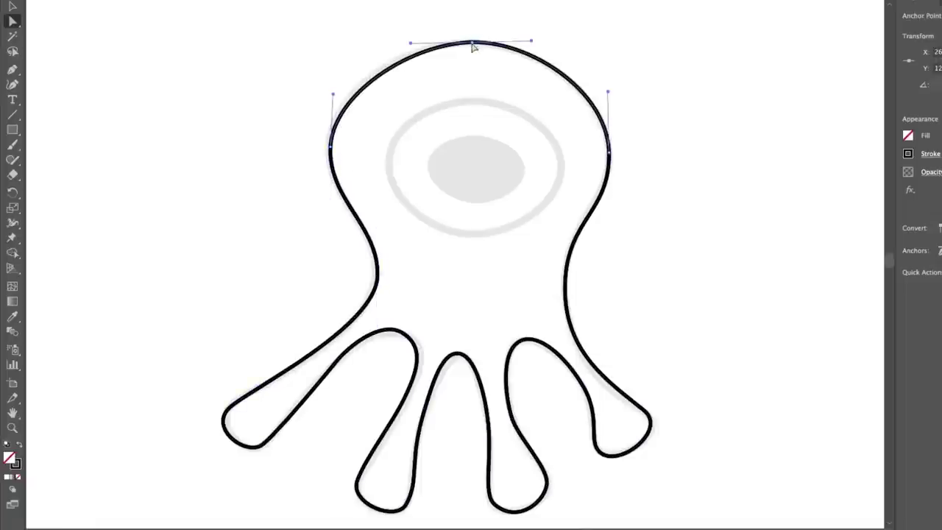
left_click_drag(531, 43, 555, 44)
left_click_drag(413, 44, 396, 42)
left_click_drag(473, 45, 468, 47)
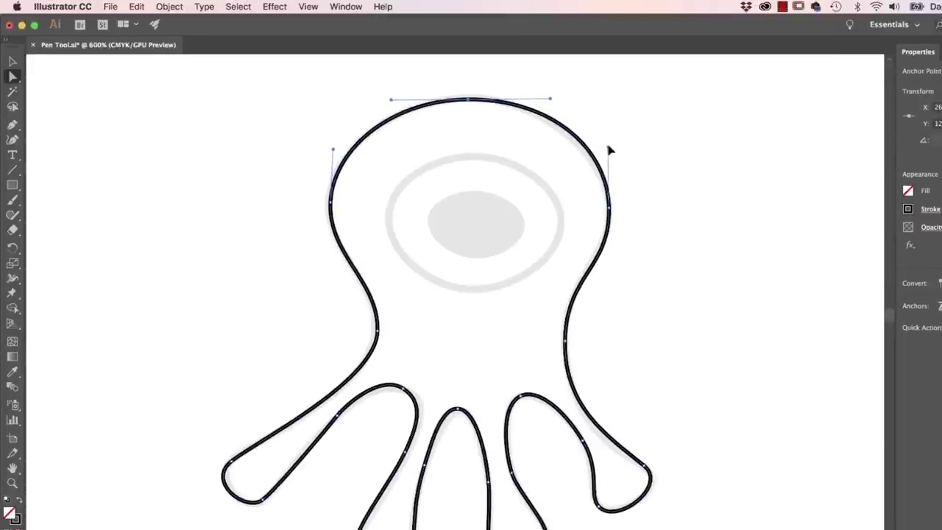
- Toggle Smart Guides from the View menu and deselect the octopus outline
left_click(309, 7)
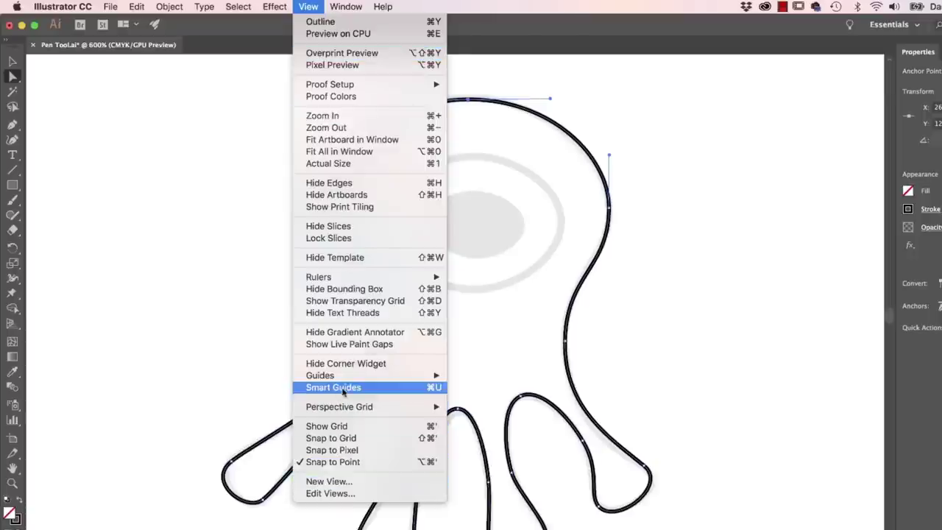
left_click(153, 213)
left_click(618, 265)
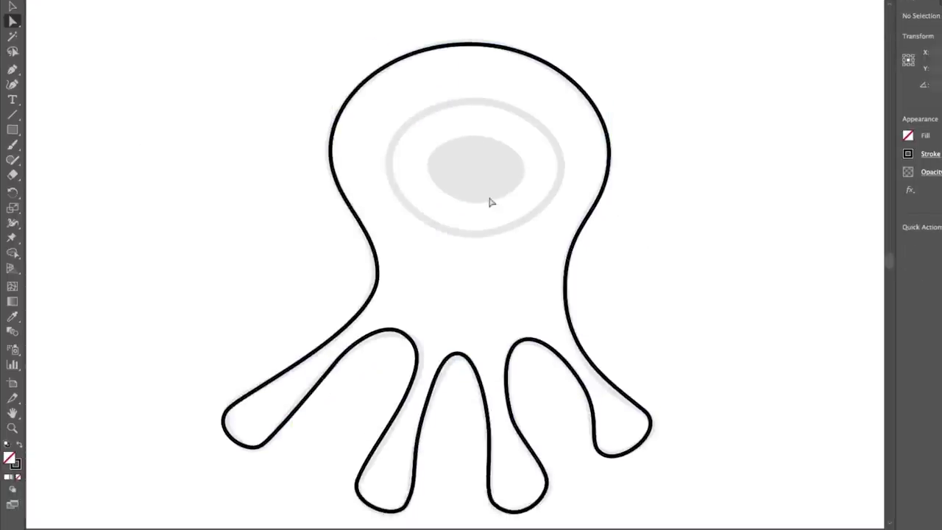
- Draw a closed four-anchor curved Pen path around the octopus's eye ring, redoing misplaced starts
left_click(12, 69)
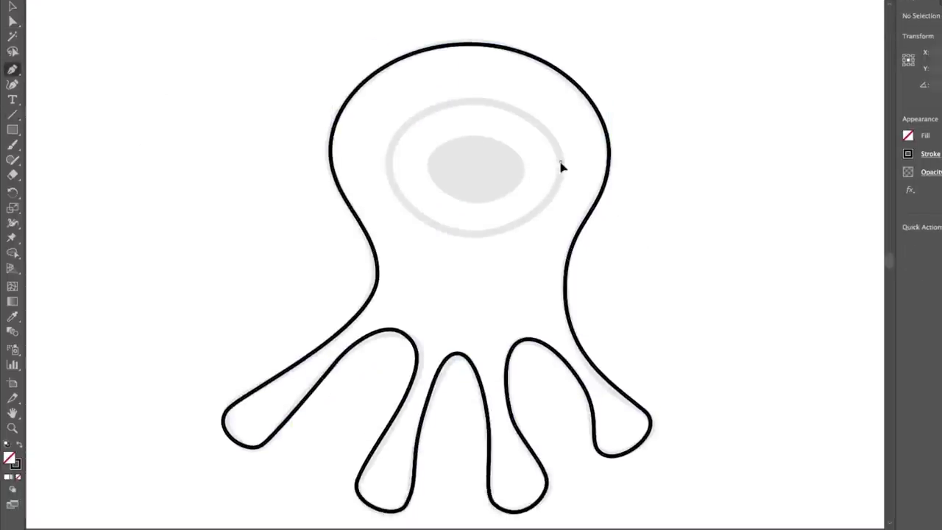
left_click_drag(562, 190, 560, 195)
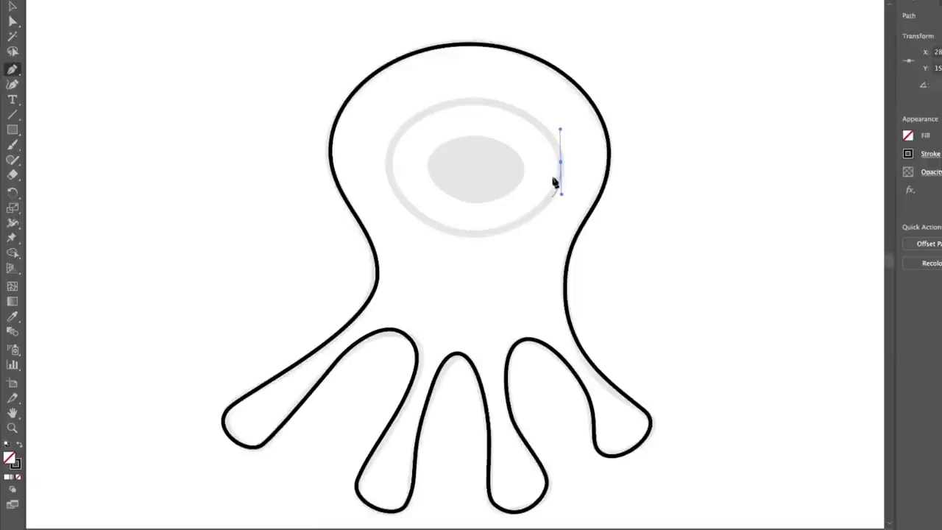
key("ctrl+z")
left_click_drag(560, 166, 559, 126)
key("ctrl+z")
left_click_drag(562, 204, 560, 203)
left_click_drag(475, 236, 422, 238)
left_click_drag(389, 157, 388, 104)
left_click_drag(472, 101, 502, 102)
left_click_drag(559, 170, 561, 214)
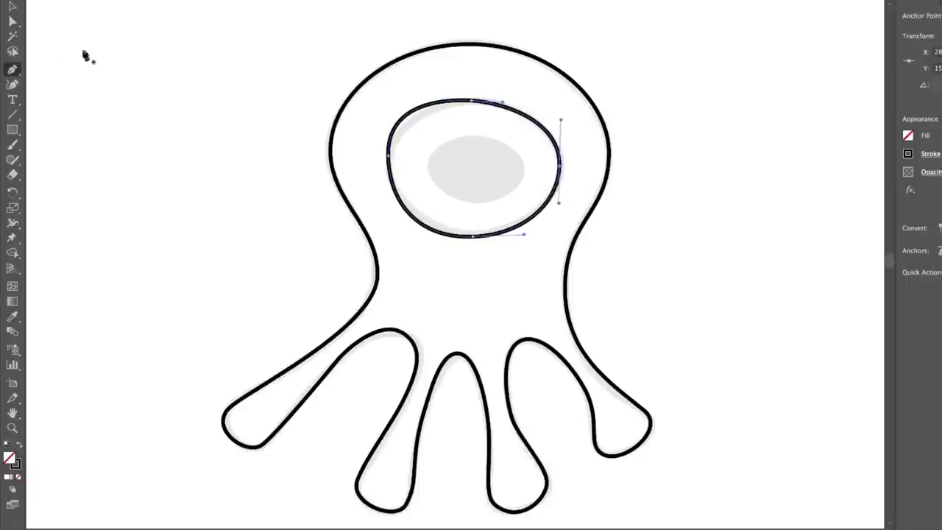
- Adjust the eye ring's left and bottom anchor handles with Direct Selection to fit the template
left_click(13, 20)
left_click(390, 157)
left_click_drag(391, 113, 392, 119)
left_click_drag(388, 214, 388, 197)
left_click_drag(424, 241, 471, 232)
left_click(472, 237)
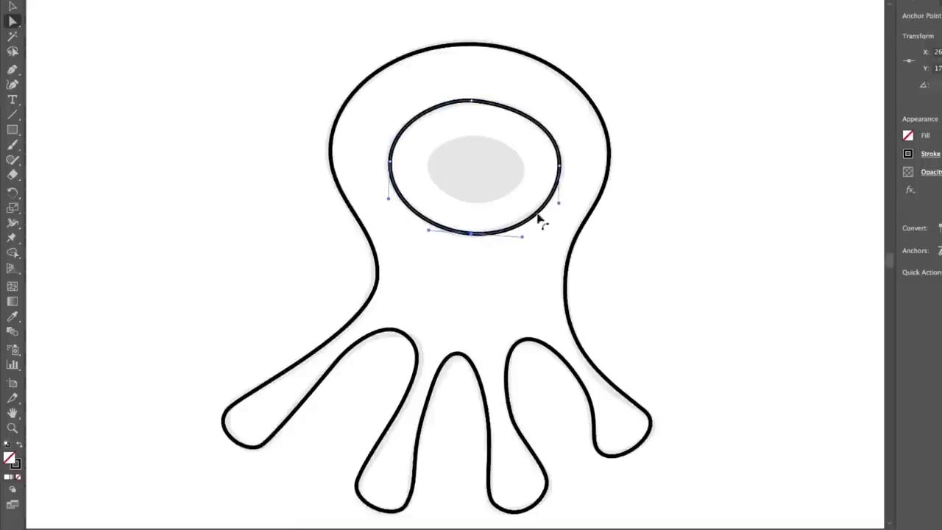
- Refine the ring's top and right curves so the oval matches the template ring evenly
left_click_drag(562, 170, 567, 167)
left_click(472, 101)
left_click_drag(505, 106, 513, 105)
left_click_drag(446, 105, 433, 100)
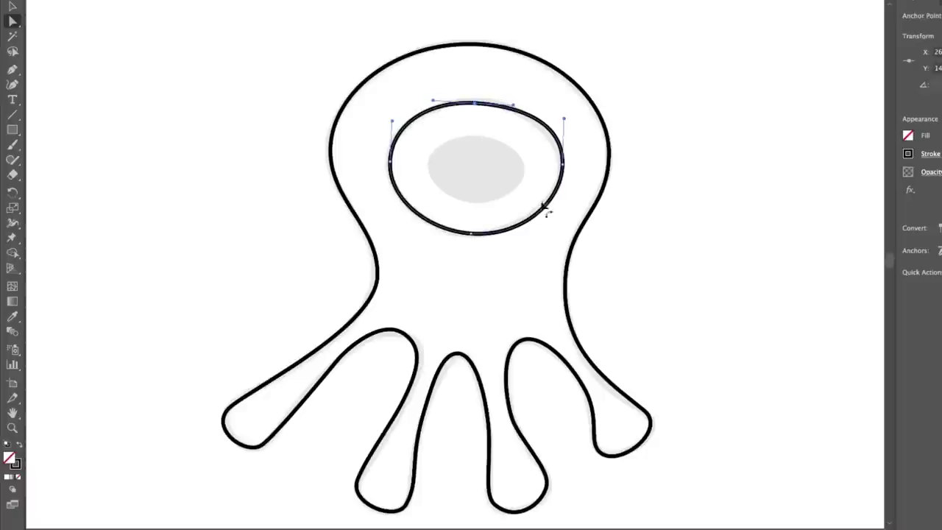
left_click_drag(565, 119, 564, 129)
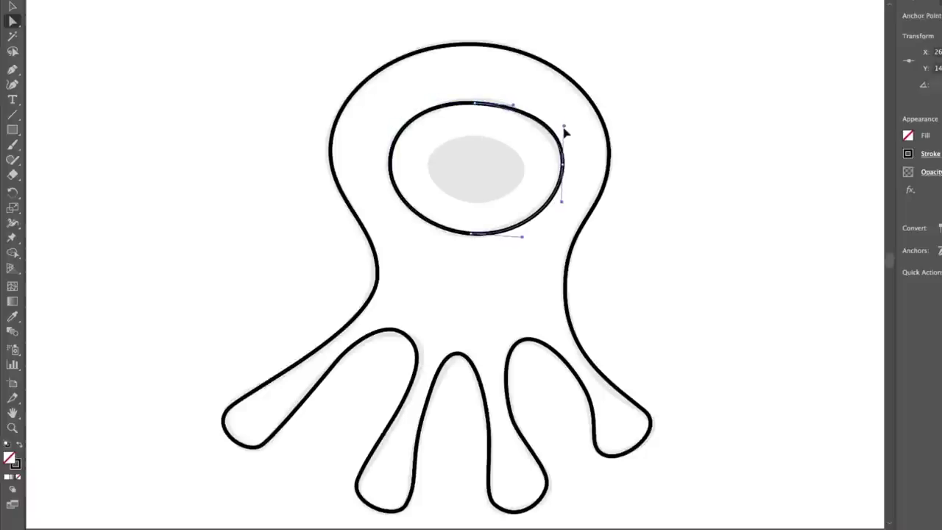
left_click_drag(565, 168, 560, 164)
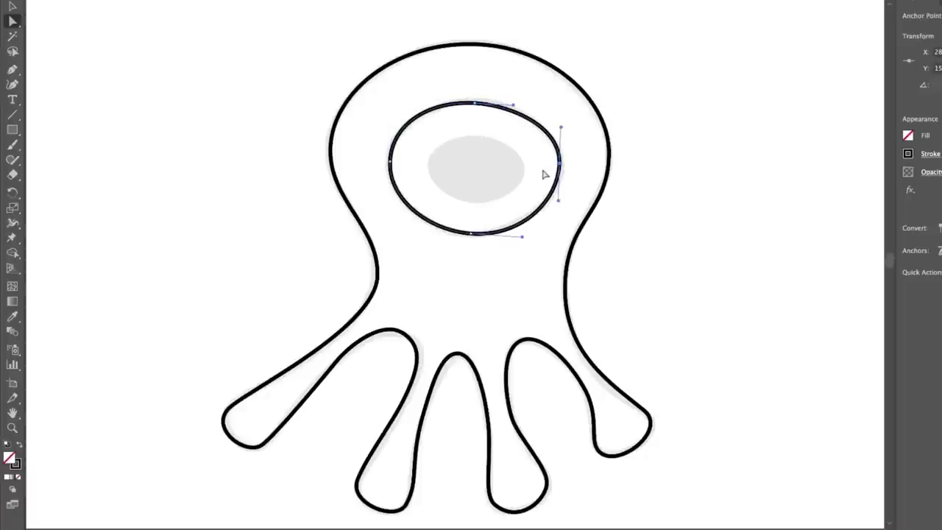
left_click(13, 6)
- Paste a scaled-down copy of the eye ring onto the grey pupil, then pan to the crown template
left_click(469, 144)
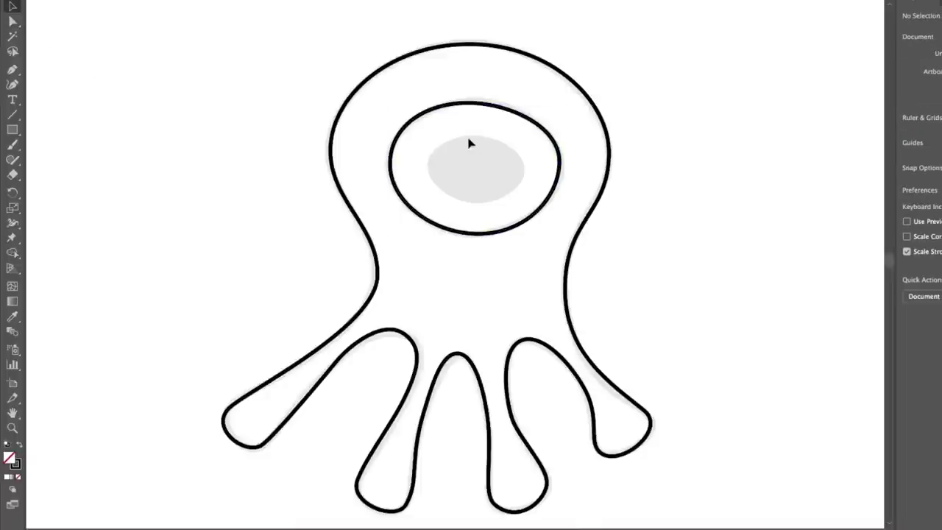
left_click(547, 136)
key("ctrl+c")
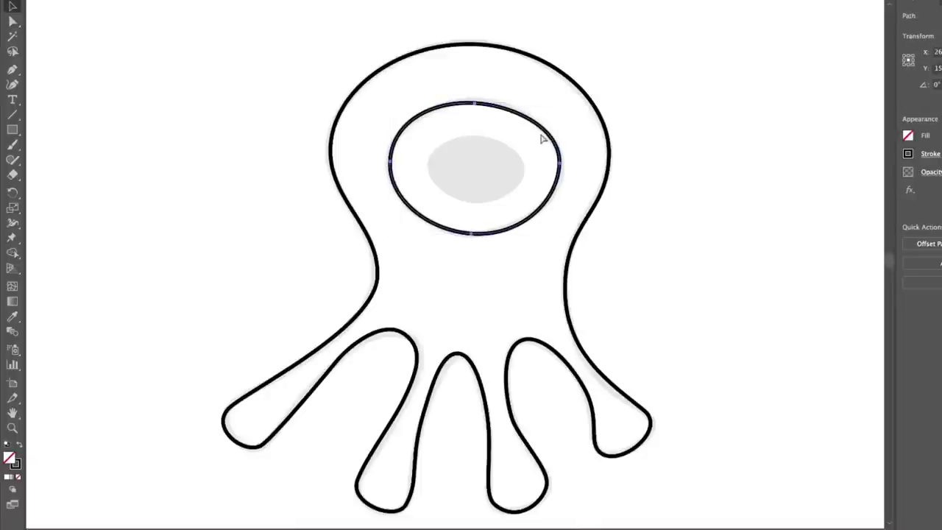
key("ctrl+v")
left_click_drag(541, 198, 467, 253)
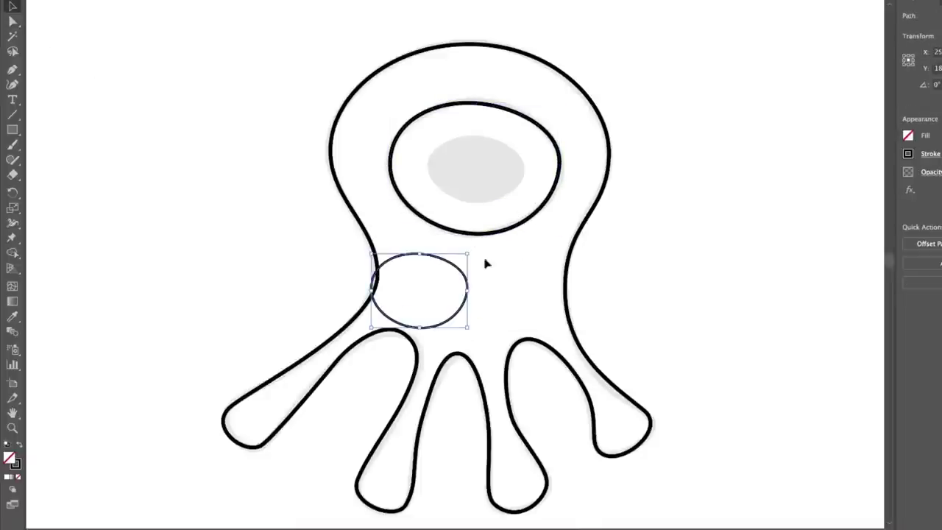
left_click_drag(463, 312, 520, 189)
left_click(717, 187)
left_click_drag(713, 193, 150, 257)
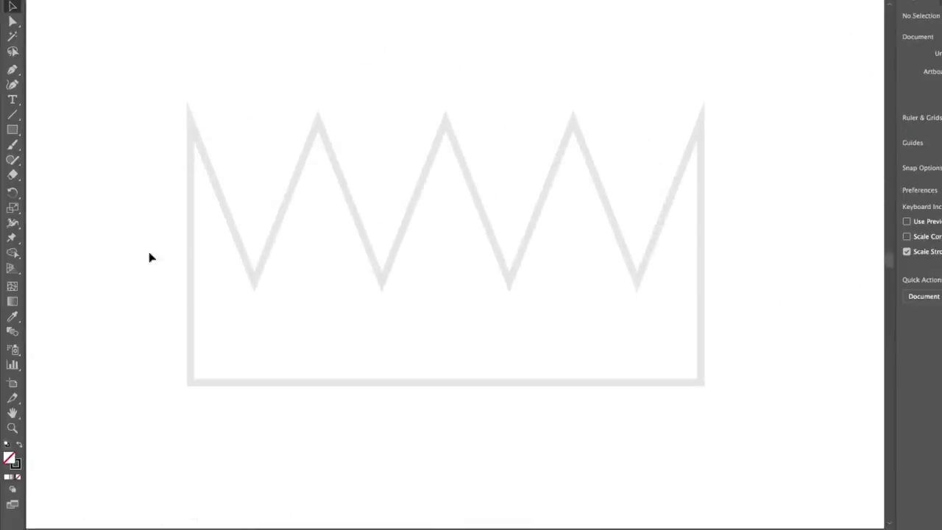
- Pen-trace the crown's base corners, five points and four V notches, closing at the top-left start
left_click(11, 69)
left_click(187, 108)
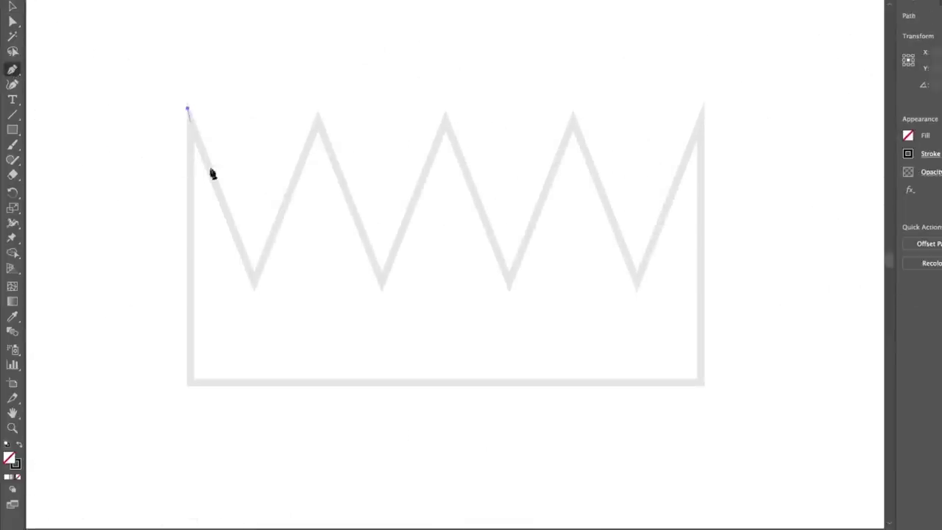
left_click(190, 381)
left_click(700, 380)
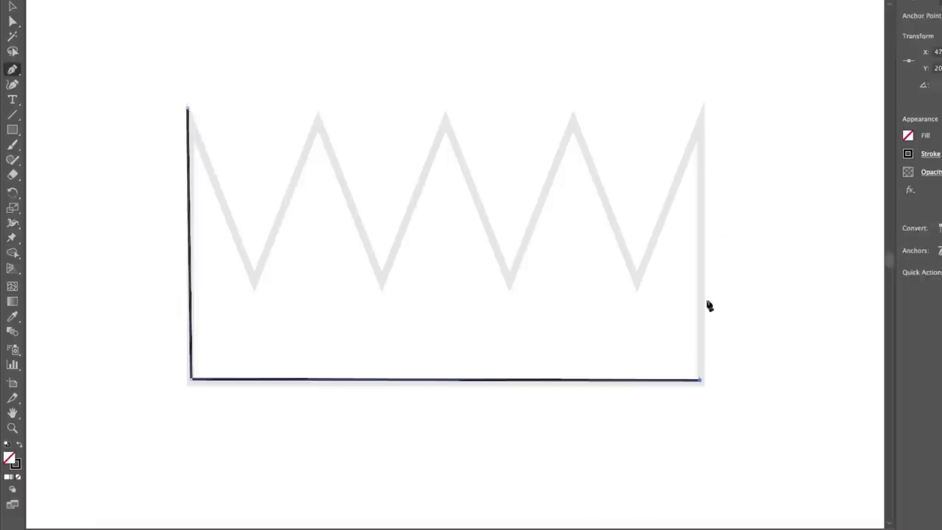
left_click(704, 107)
left_click(637, 283)
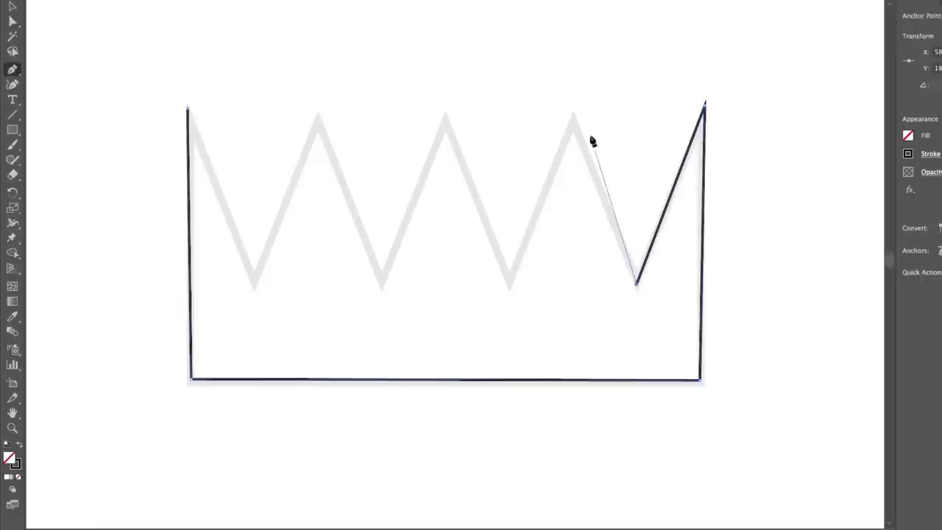
left_click(572, 116)
left_click(506, 283)
left_click(444, 116)
left_click(380, 280)
left_click(318, 117)
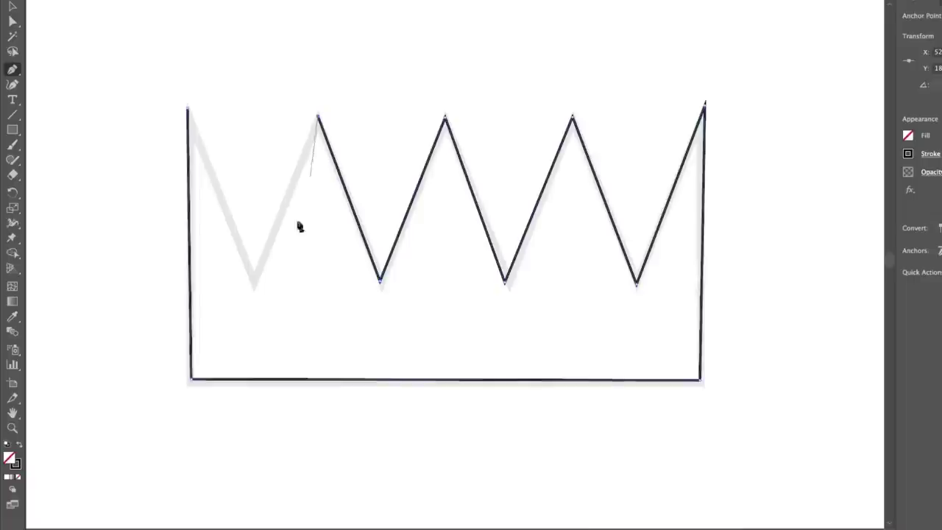
left_click(251, 280)
left_click(188, 108)
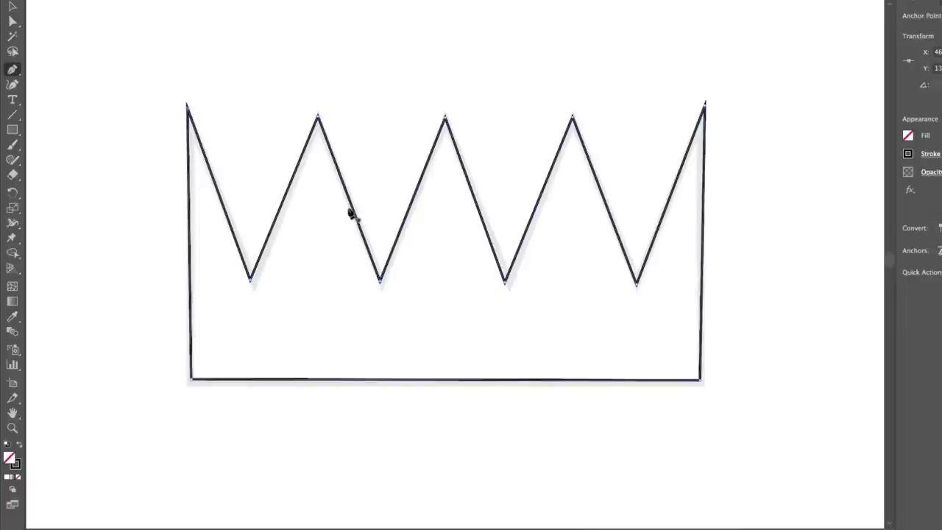
- Scroll the canvas past the crown and octopus until the ninja template is centred
scroll(492, 194, "right", 10)
scroll(647, 248, "left", 8)
scroll(598, 213, "down", 10)
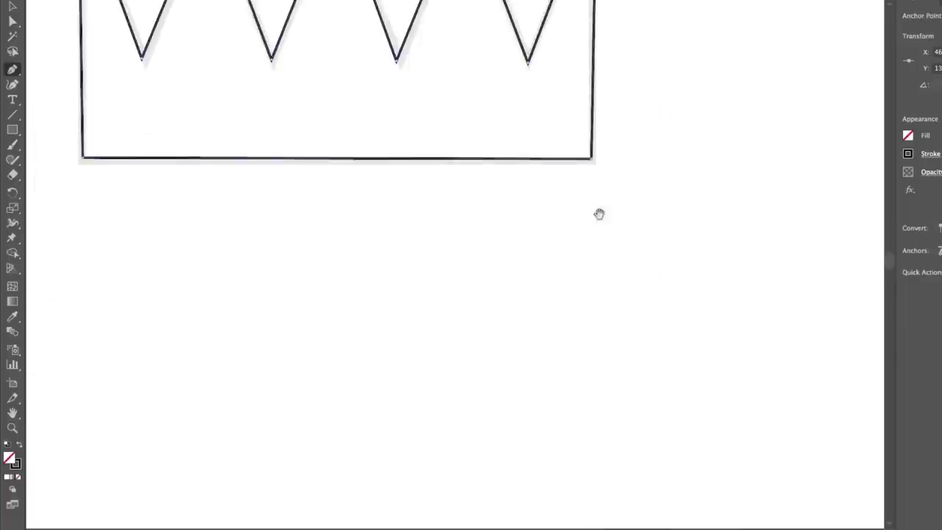
scroll(404, 324, "right", 10)
scroll(519, 209, "down", 8)
scroll(446, 313, "up", 3)
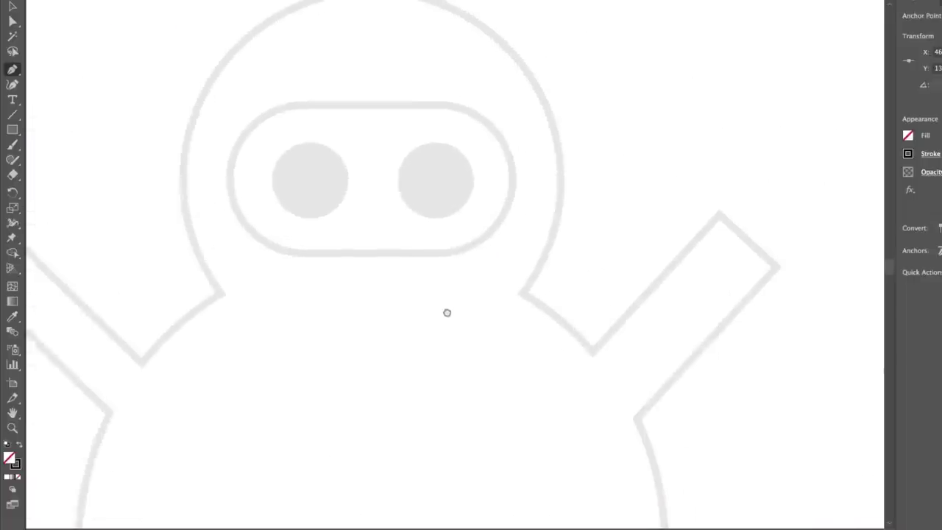
scroll(454, 307, "up", 10)
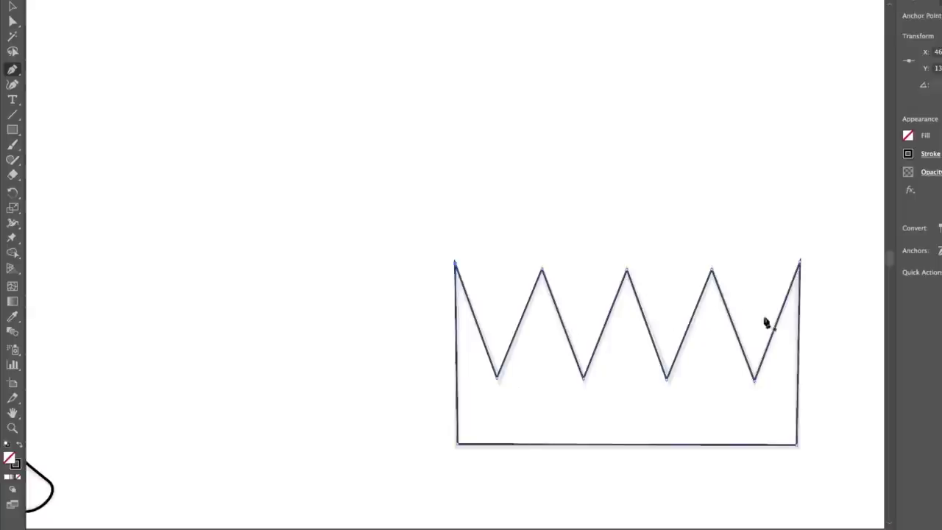
scroll(586, 400, "left", 5)
scroll(586, 400, "down", 10)
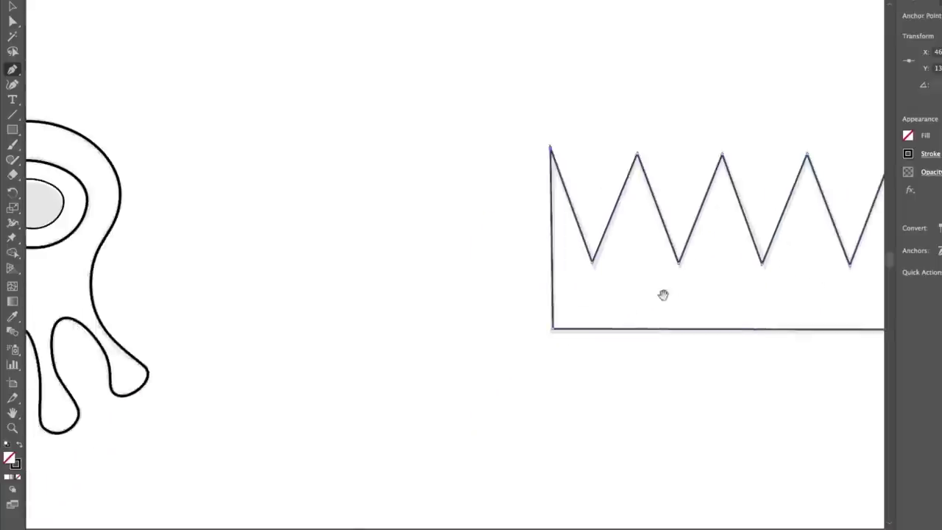
scroll(447, 167, "left", 2)
scroll(447, 168, "down", 2)
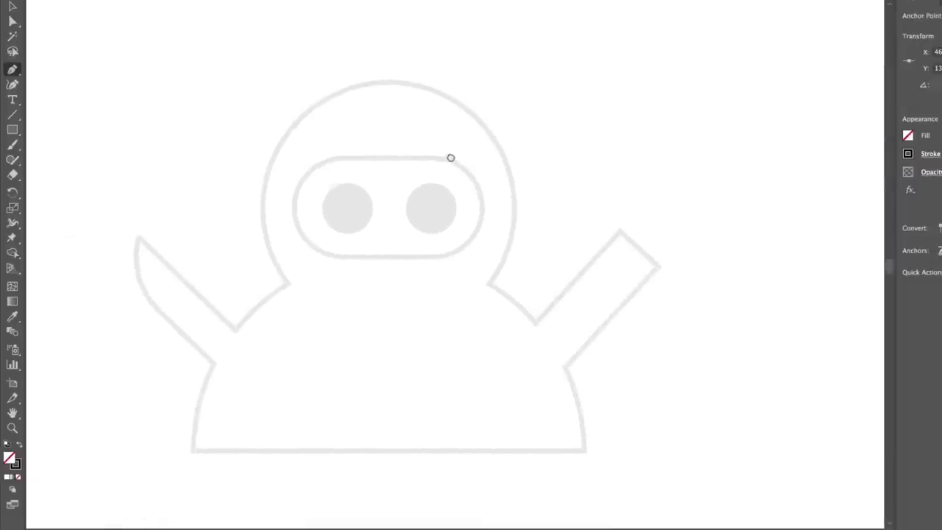
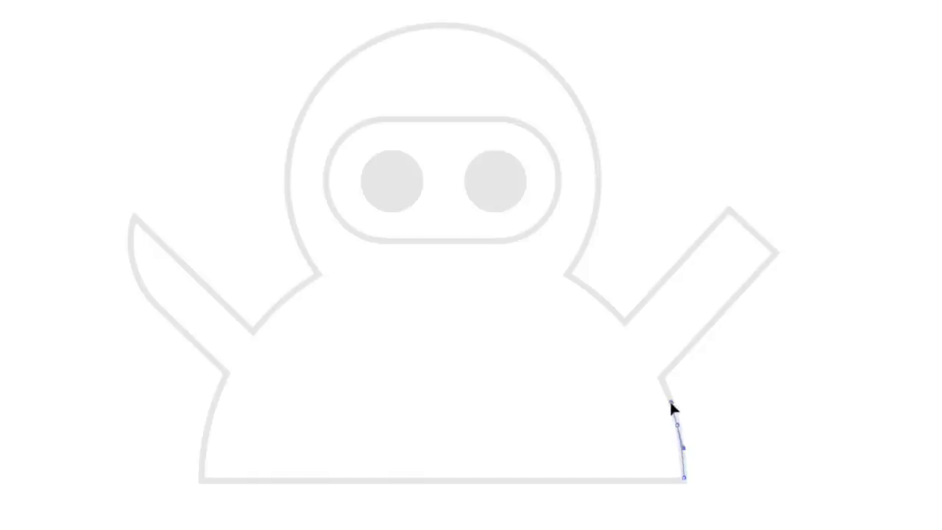
- Trace the ninja's lower right body edge and right arm with Pen anchors up to the neck
left_click_drag(676, 425, 668, 397)
left_click(662, 382)
left_click(774, 254)
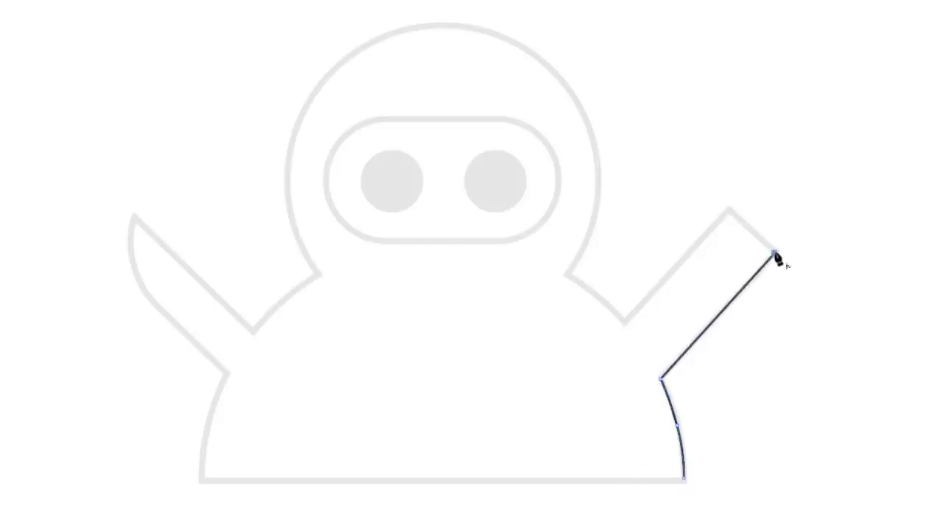
left_click(731, 210)
left_click(623, 319)
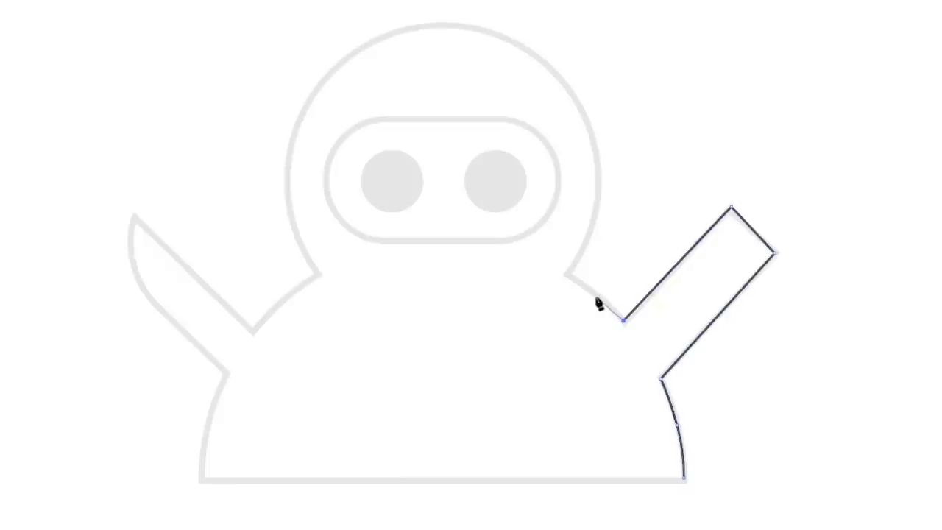
left_click(591, 291)
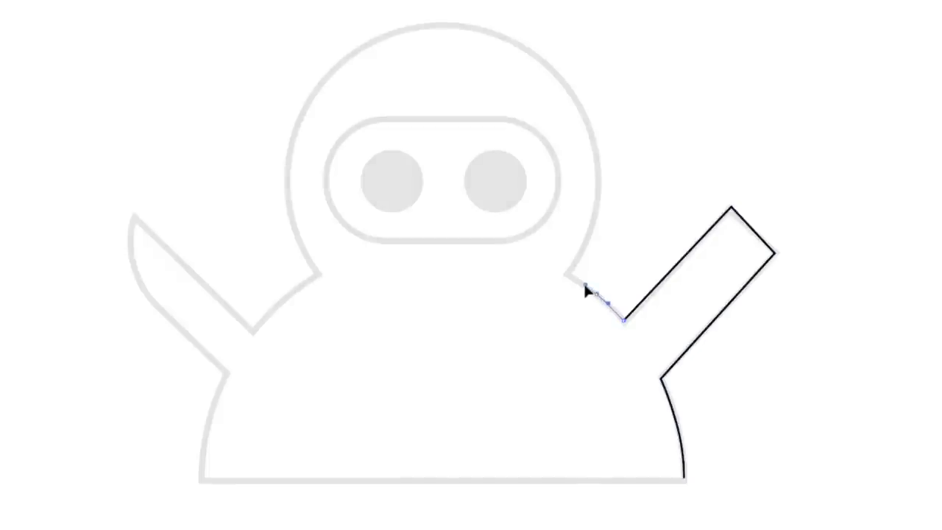
left_click(570, 280)
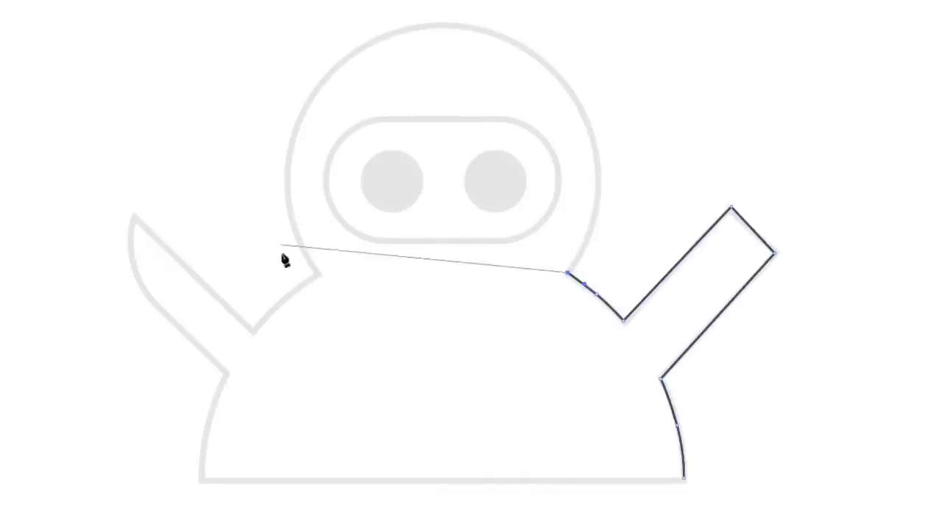
- Curve the outline path up around the right side of the ninja's head
left_click_drag(439, 27, 0, 0)
left_click_drag(764, 466, 624, 355)
left_click_drag(485, 268, 486, 267)
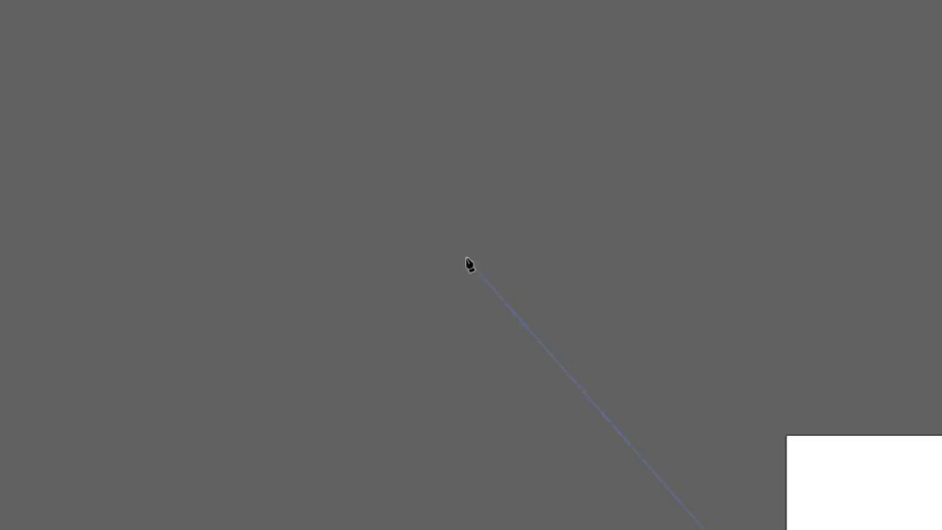
key("ctrl+0")
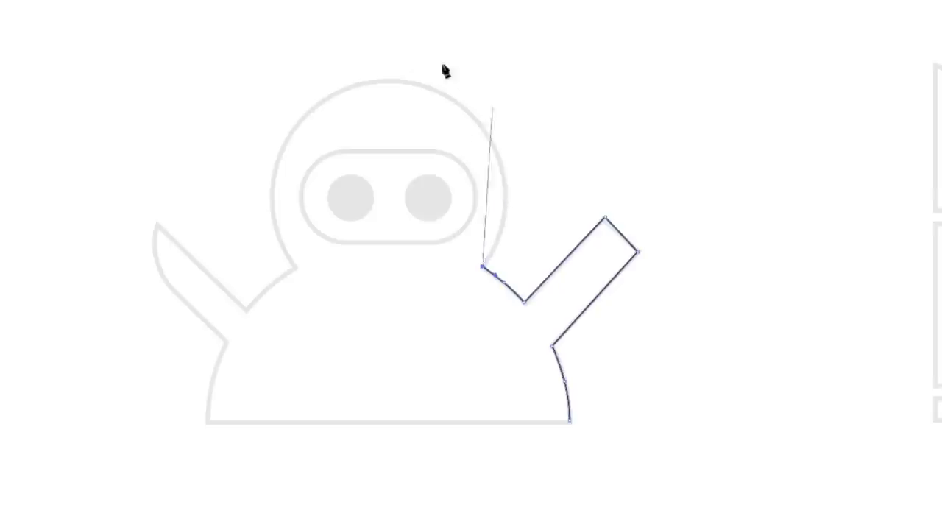
- Curve the outline over the head's right edge, across the top and down its left side
mouse_move(446, 89)
left_mouse_down()
mouse_move(551, 481)
mouse_move(502, 156)
left_mouse_up()
scroll(502, 156, "down", 5)
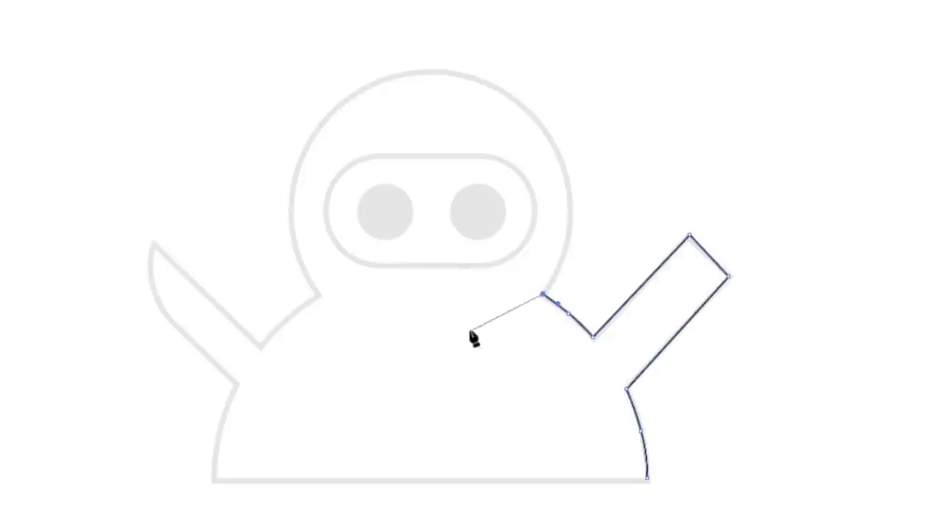
left_click_drag(572, 209, 562, 153)
left_click_drag(429, 69, 320, 68)
left_click_drag(290, 216, 295, 262)
left_click(320, 295)
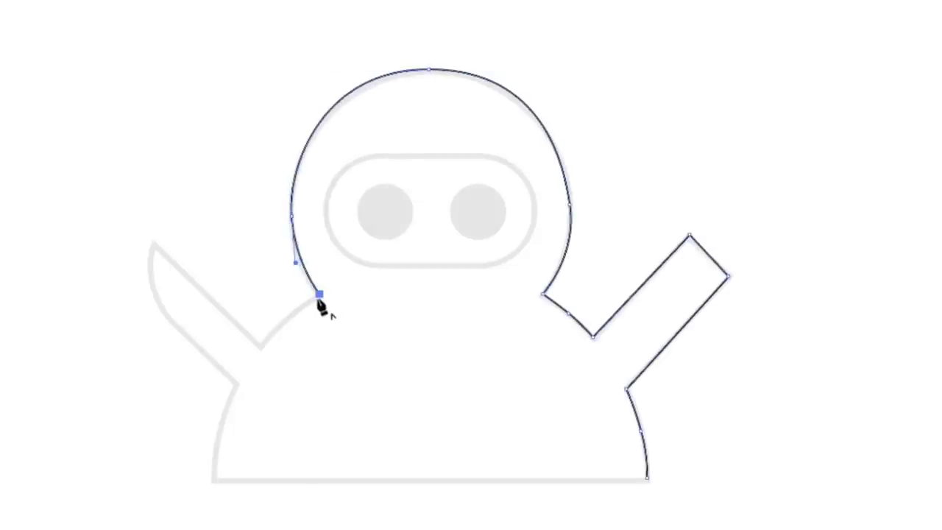
left_click(325, 311, "ctrl")
left_click(307, 292, "ctrl")
left_click_drag(281, 312, 325, 314)
- Trace the left arm out to its tip and back to its lower corner
left_click(284, 321)
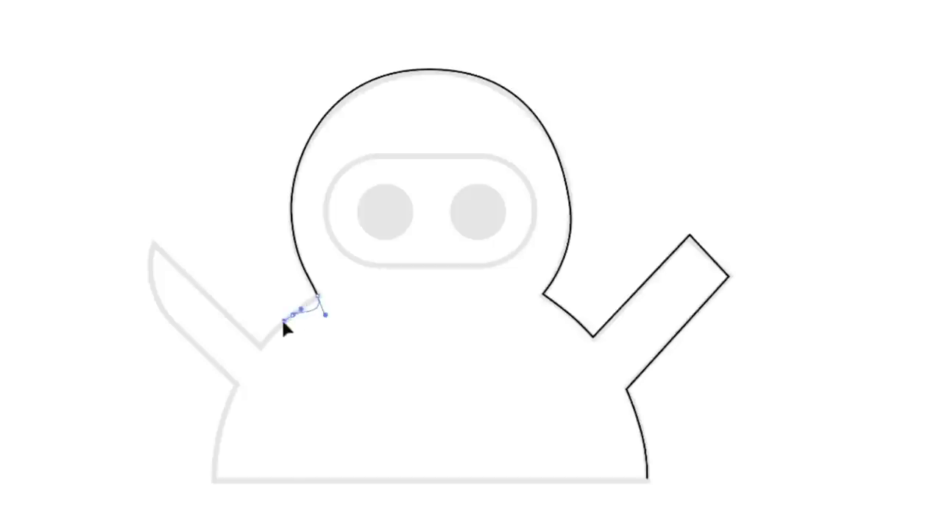
left_click_drag(262, 346, 247, 353)
left_click(265, 342)
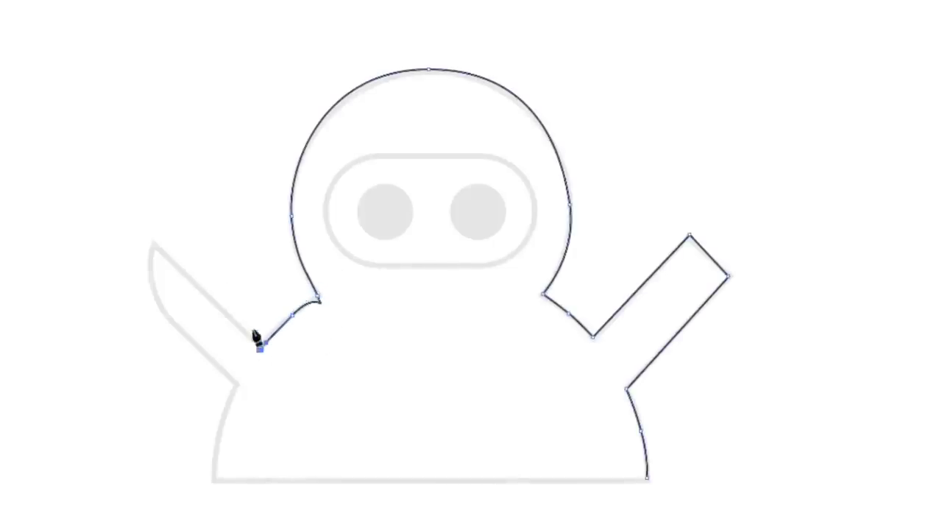
left_click(154, 244)
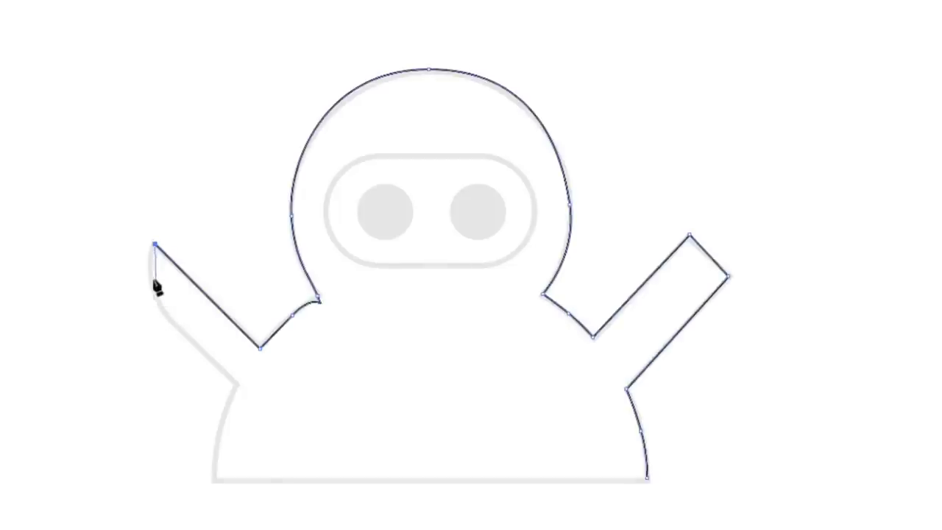
left_click_drag(151, 280, 155, 300)
left_click(176, 328)
- Trace down the left body edge to the bottom and close the path at the start anchor
left_click(237, 383)
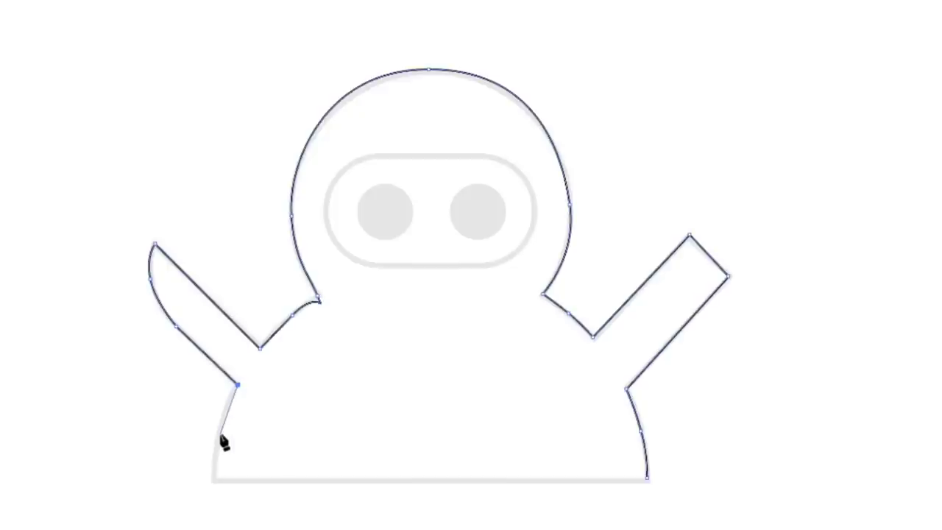
left_click(226, 404)
left_click(219, 431)
left_click(215, 456)
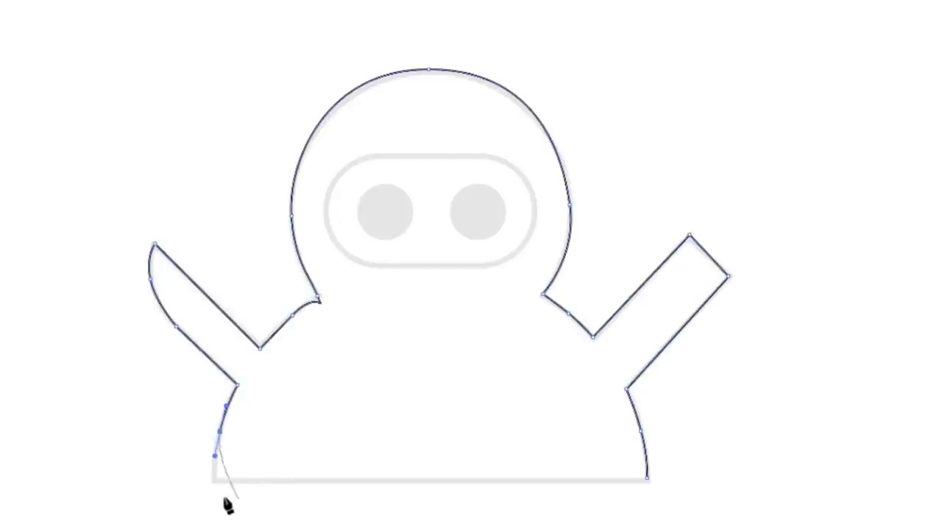
left_click_drag(216, 478, 230, 498)
left_click(645, 479)
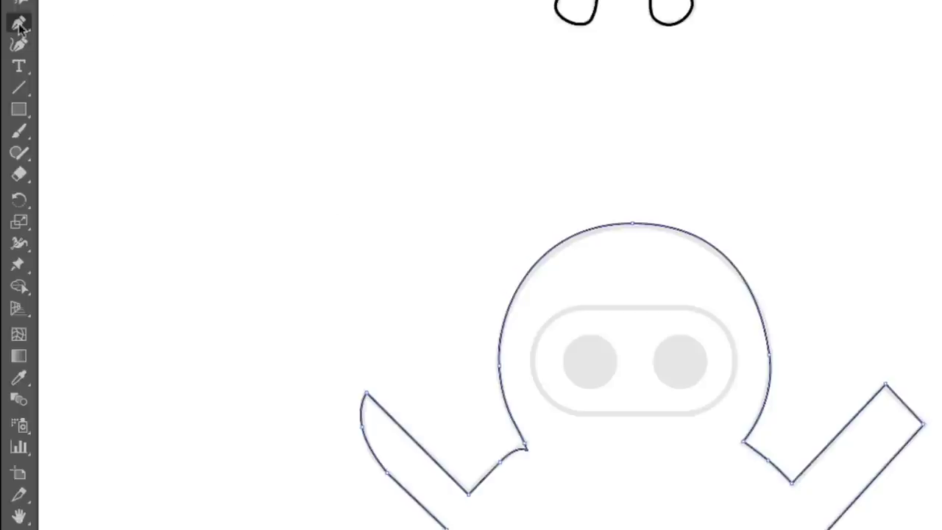
- Using the Anchor Point Tool, convert the left arm's hooked tip into a sharp point
left_click(19, 27)
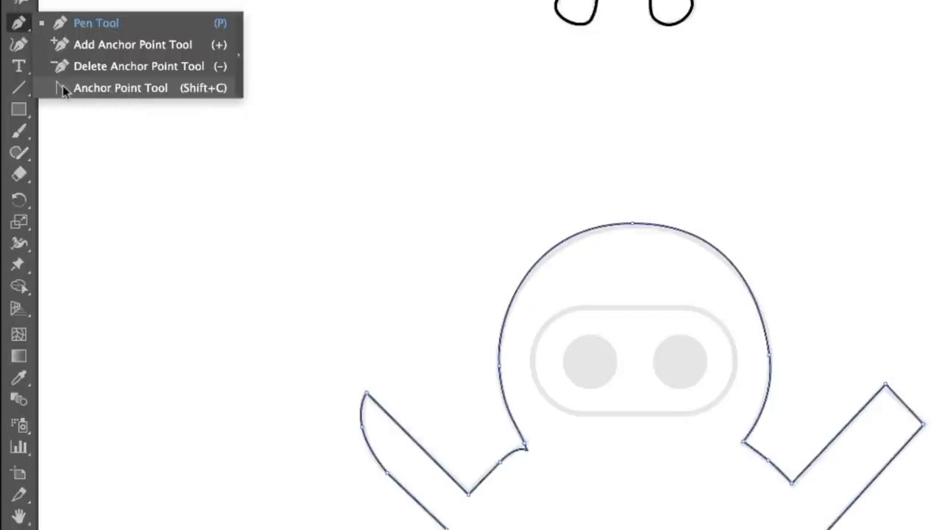
left_click(89, 89)
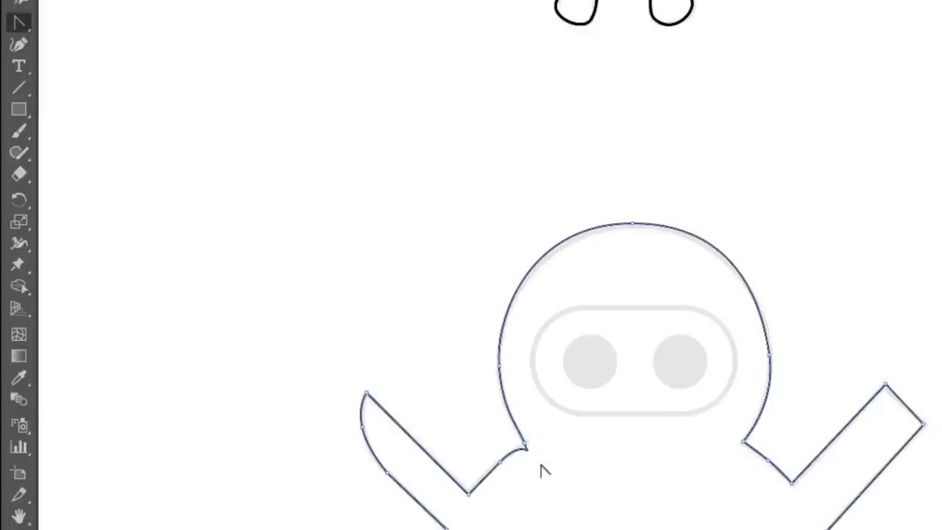
scroll(536, 462, "down", 5)
scroll(537, 463, "up", 3, "alt")
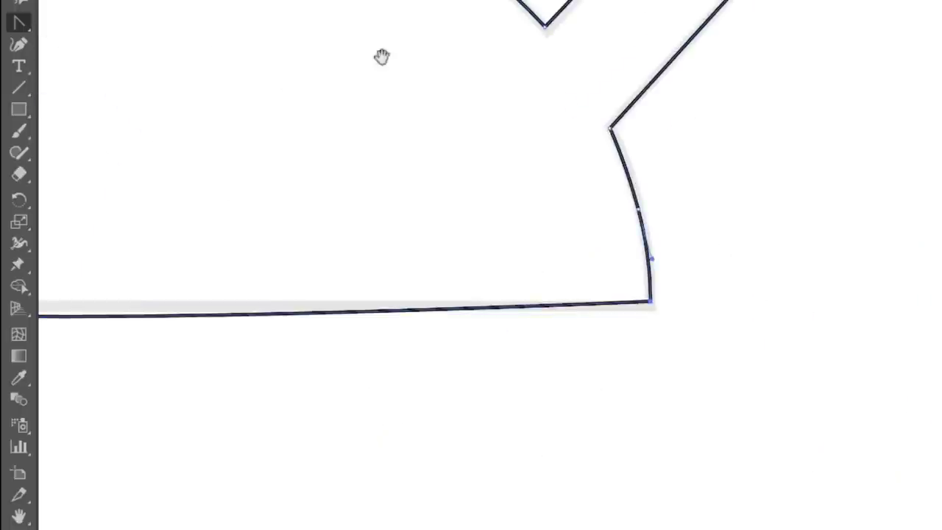
left_click_drag(380, 56, 835, 345)
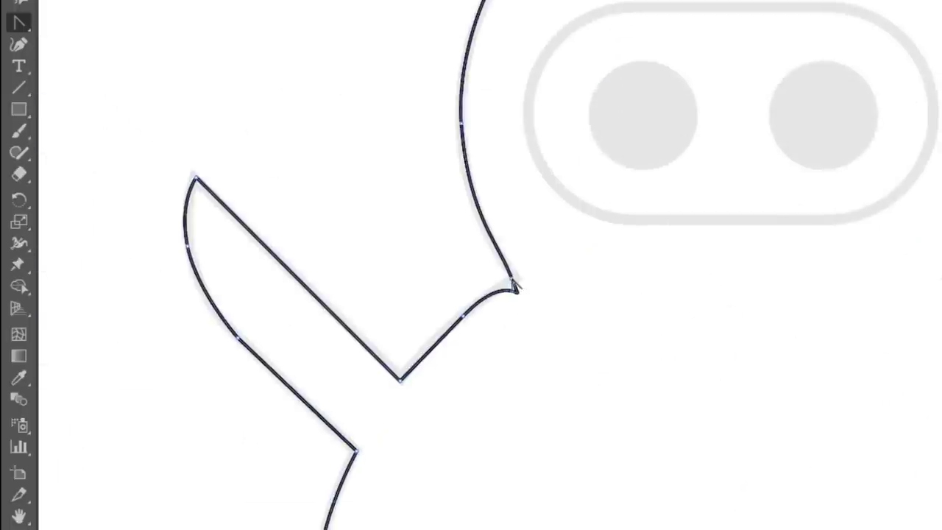
left_click_drag(511, 278, 518, 296)
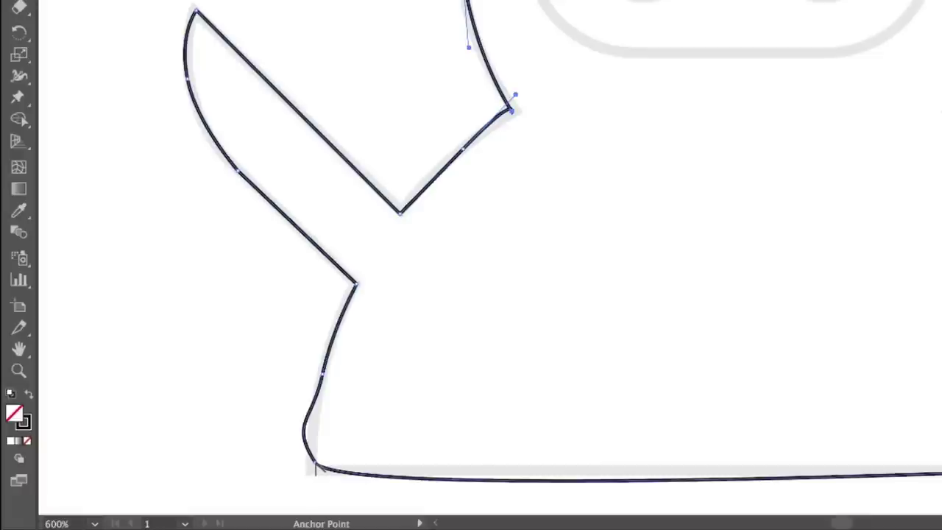
- Make the lower-left and bottom-right anchors sharp corners, undoing the stray handle drags
left_click_drag(408, 361, 472, 248)
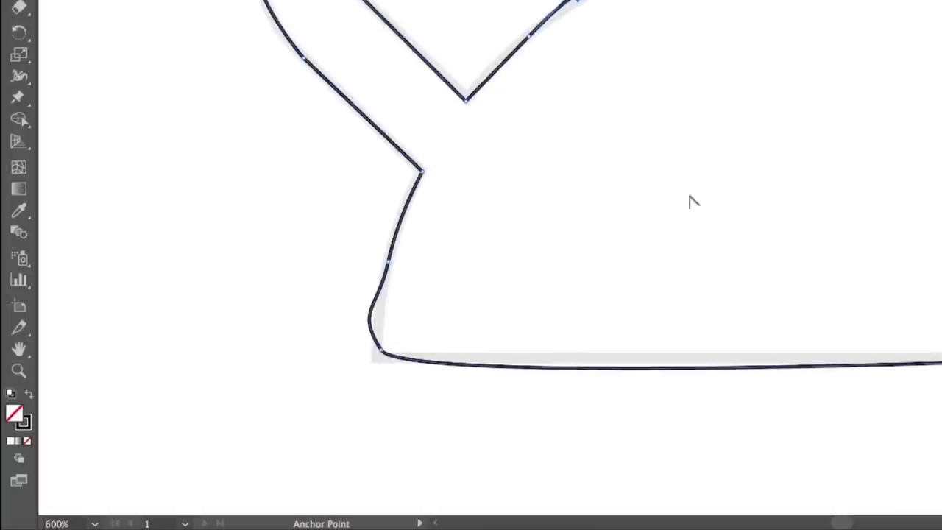
left_click(381, 355)
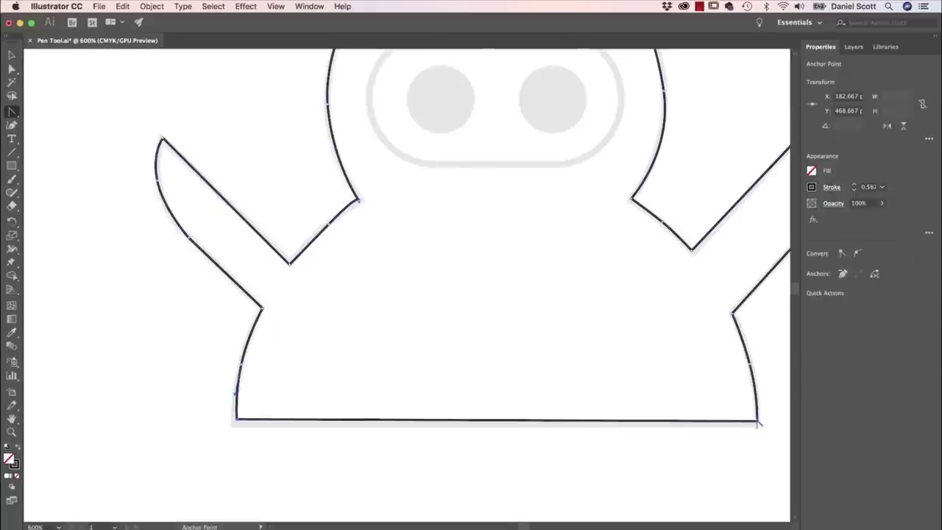
left_click_drag(758, 423, 698, 380)
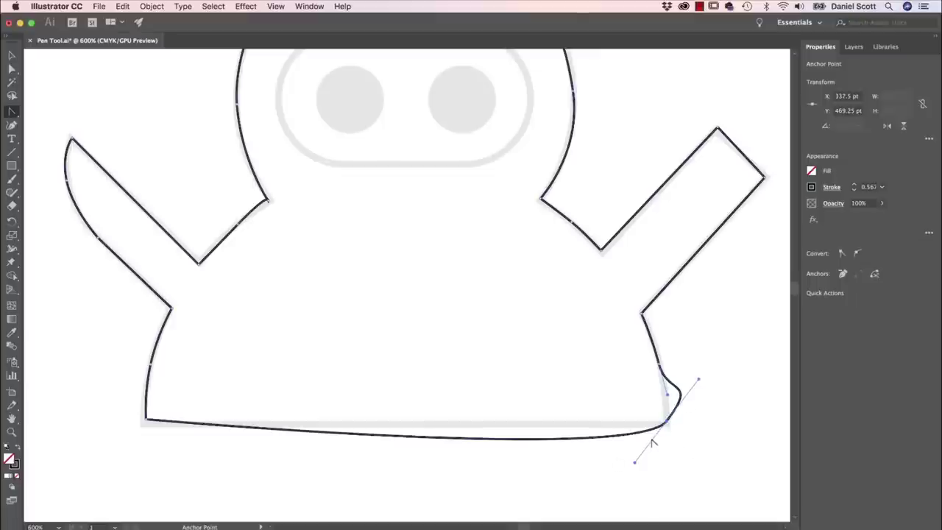
left_click(665, 422)
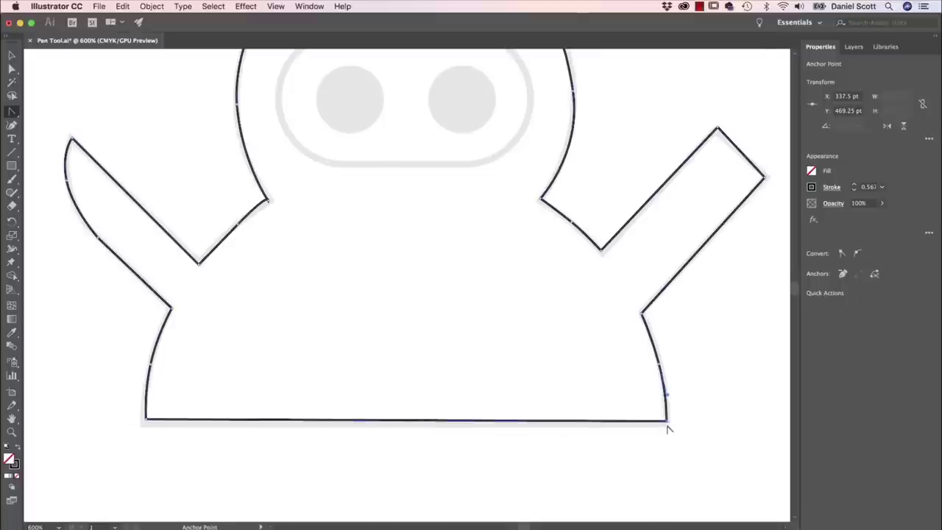
key("super+z")
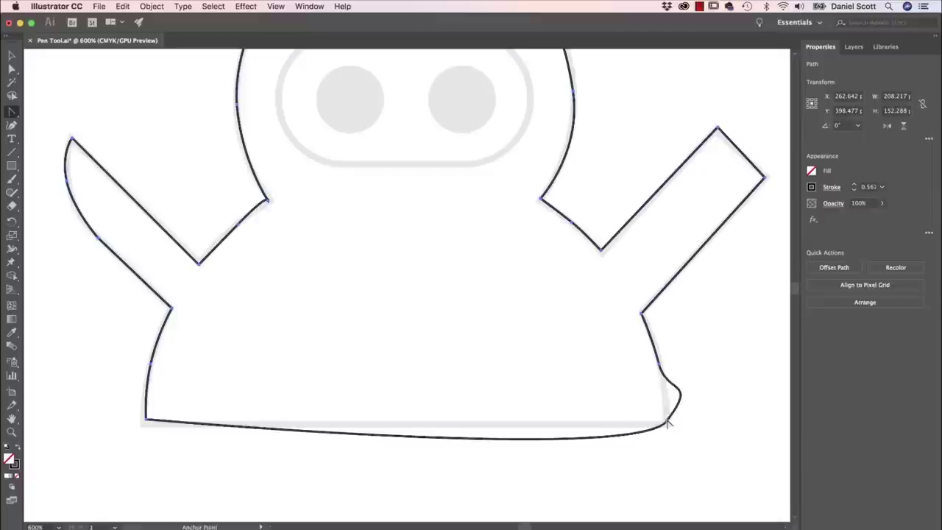
left_click(667, 421)
left_click_drag(666, 421, 697, 382)
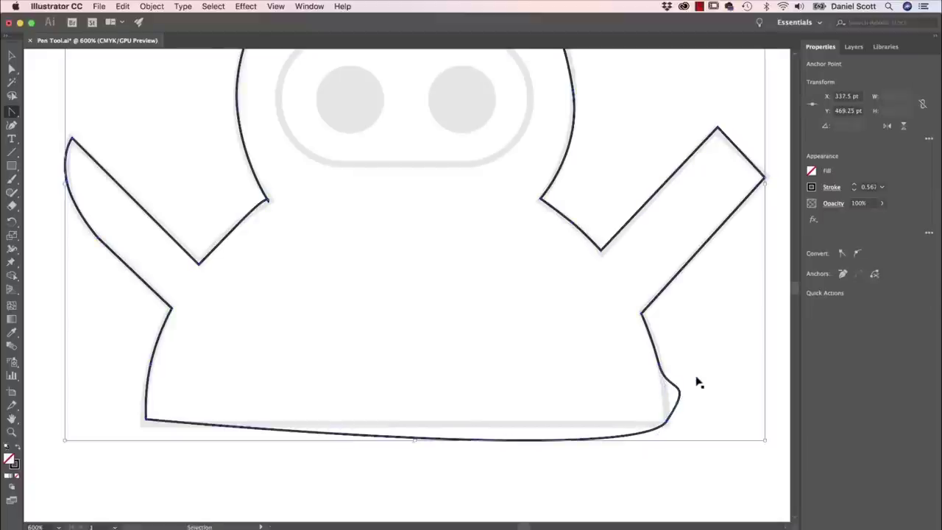
key("super+z")
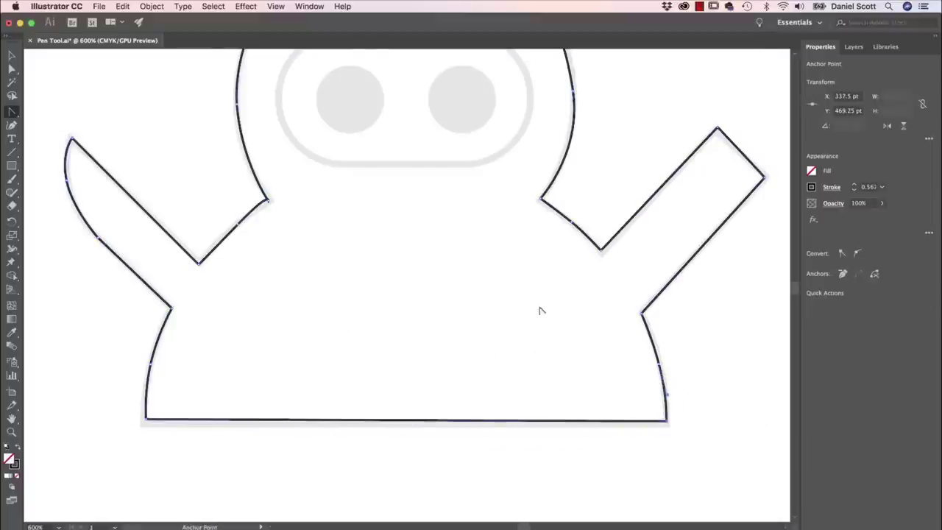
- Reshape the segment under the left arm's corner into a gentle concave arc with Direct Selection
left_click_drag(393, 205, 444, 331)
left_click(12, 67)
left_click(331, 327)
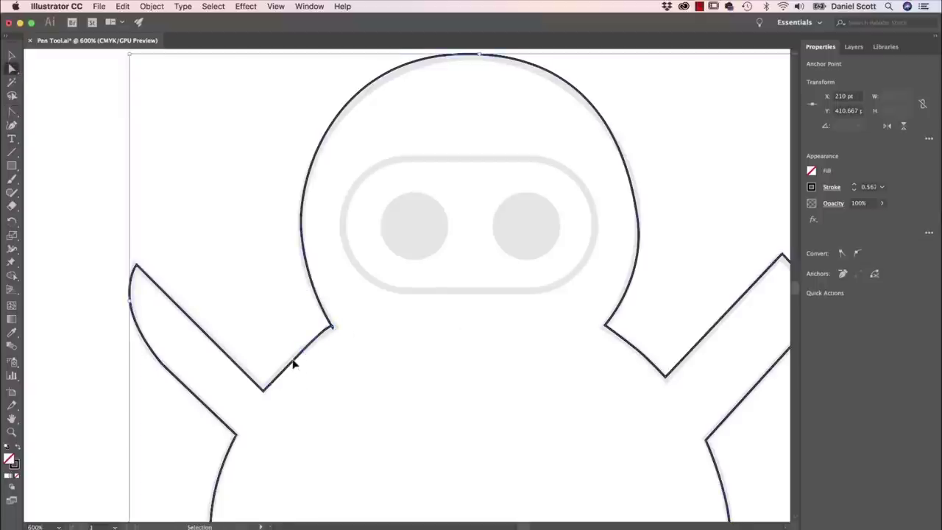
key("super+equal")
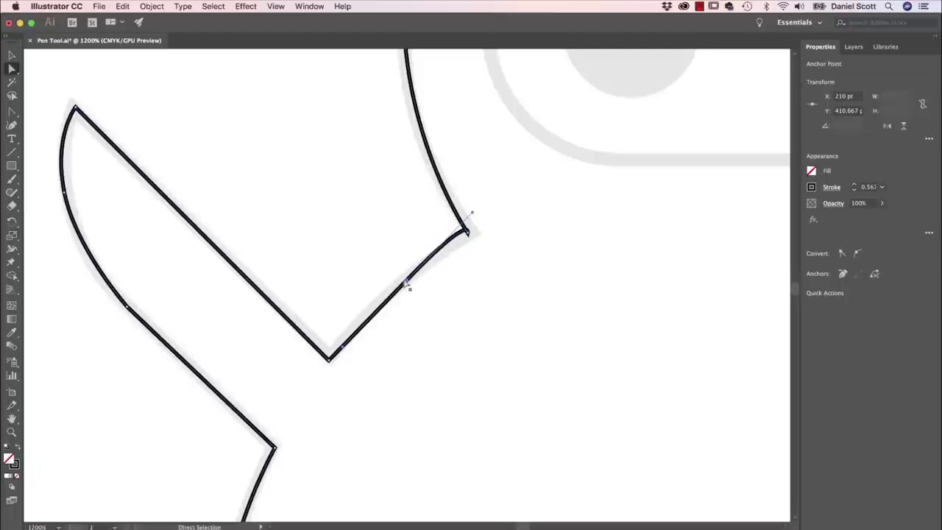
mouse_move(407, 279)
left_mouse_down()
mouse_move(417, 231)
mouse_move(378, 258)
mouse_move(406, 281)
left_mouse_up()
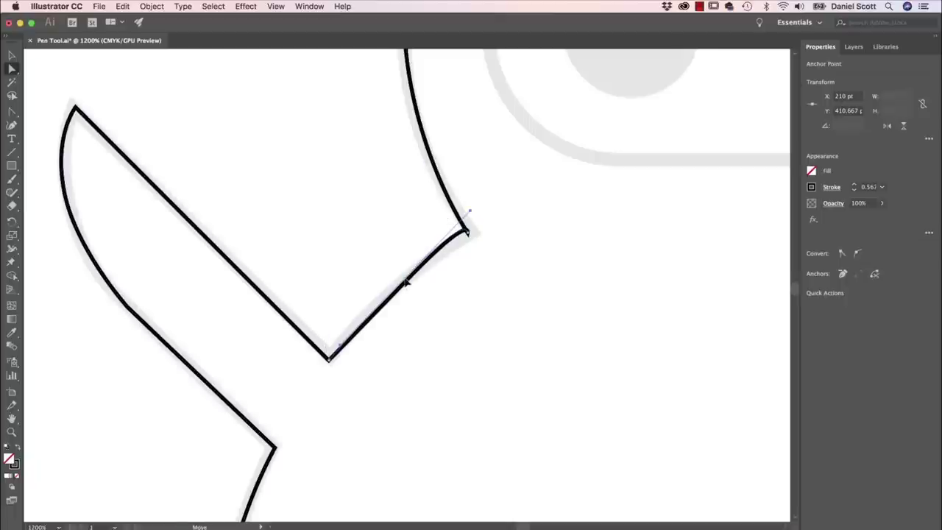
left_click_drag(341, 344, 322, 333)
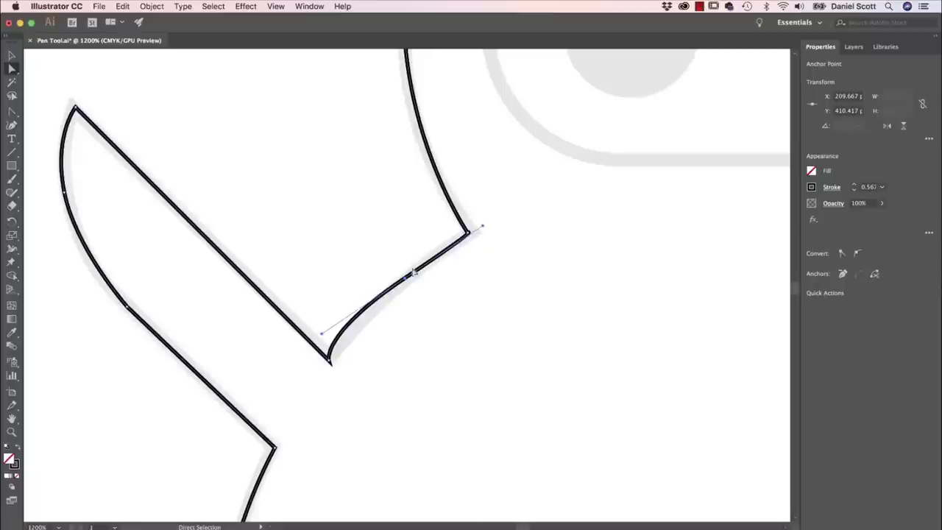
left_click_drag(483, 225, 446, 245)
left_click_drag(404, 288, 404, 279)
left_click_drag(322, 343, 356, 316)
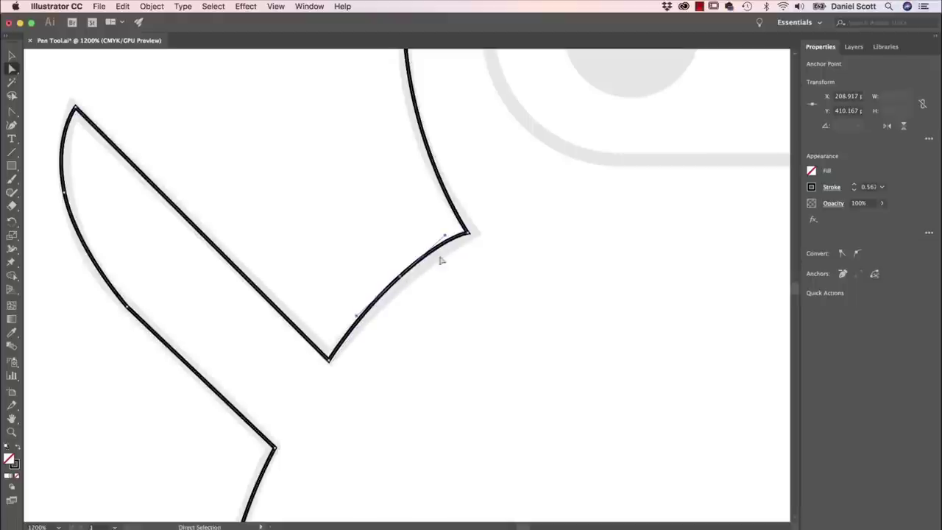
left_click_drag(404, 280, 399, 282)
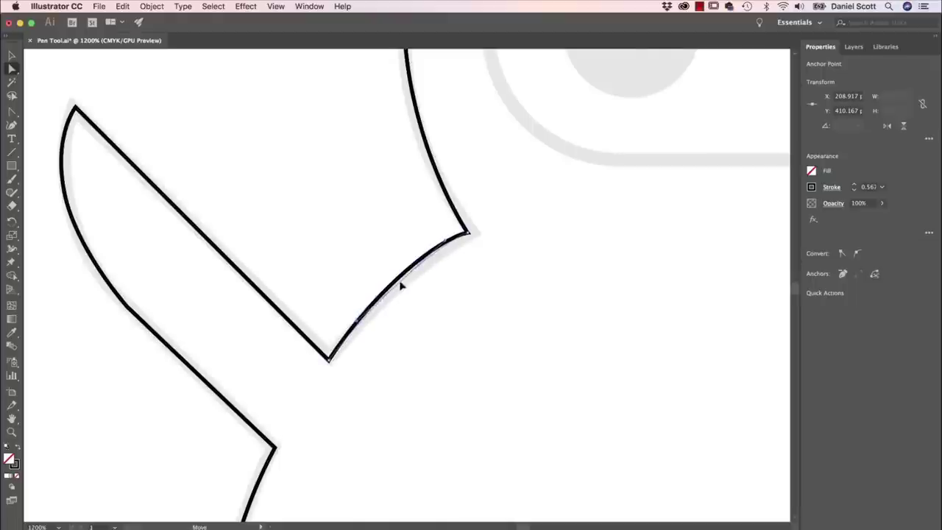
left_click(519, 240)
- Bring the head into view and inspect its top anchor's handles
left_click_drag(519, 240, 431, 388)
left_click_drag(497, 274, 353, 371)
key("super+minus")
left_click_drag(410, 117, 481, 177)
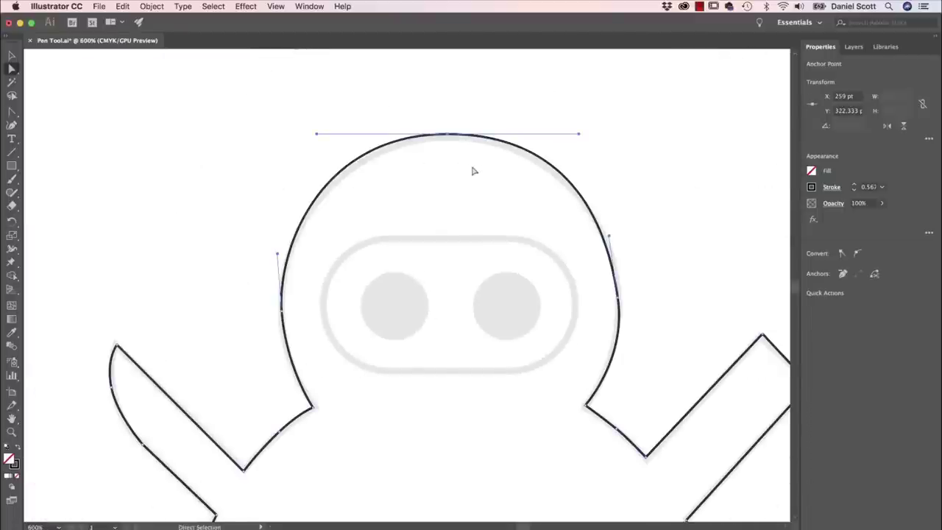
left_click(537, 284)
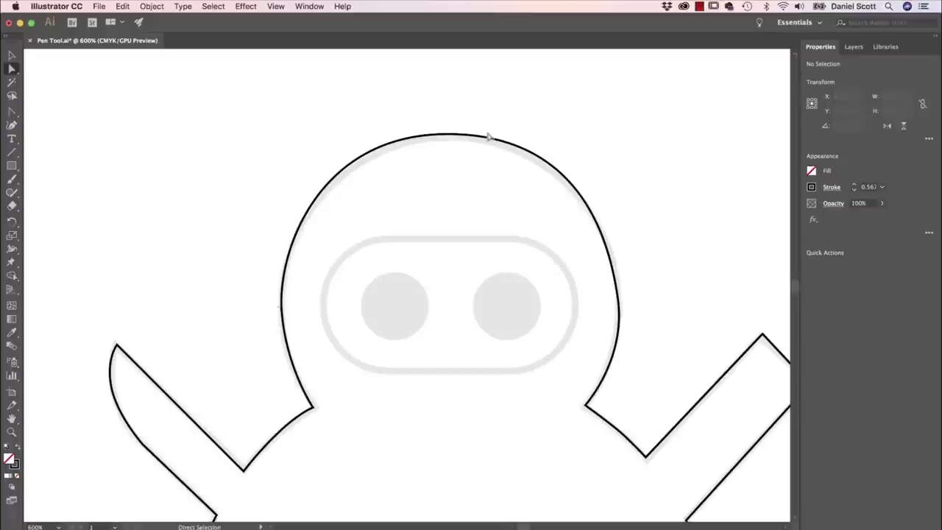
left_click(449, 135)
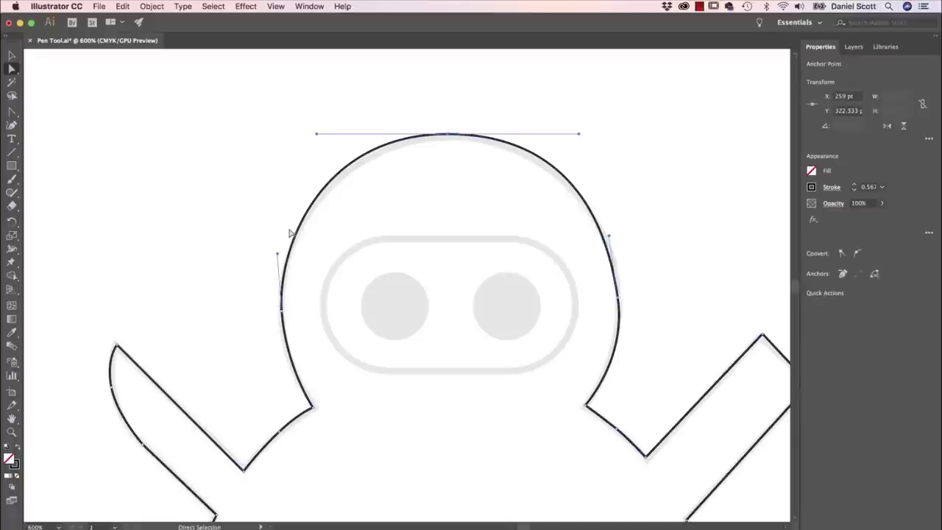
- Draw a 43.5 pt circle at the top-left of the canvas with the Ellipse Tool
left_click(138, 141)
left_click_drag(9, 167, 41, 190)
left_click_drag(77, 119, 207, 265)
key("a")
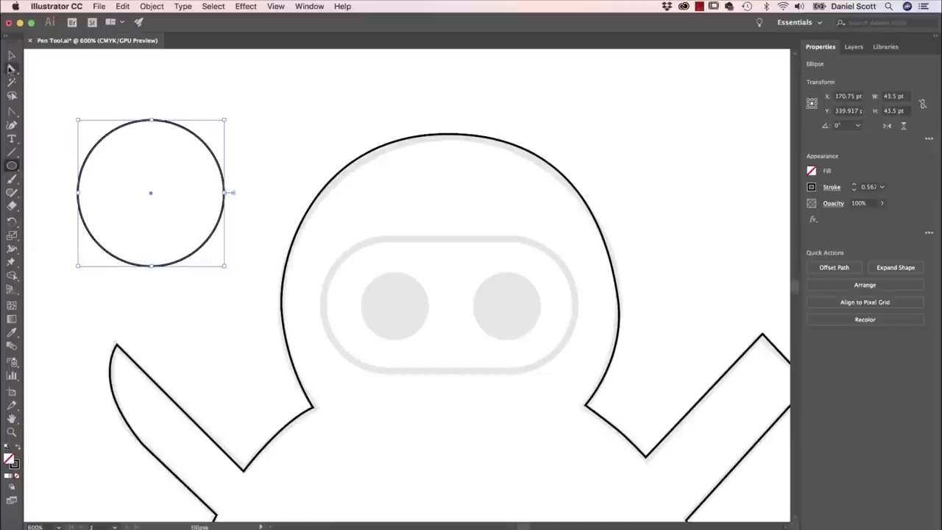
left_click(153, 123)
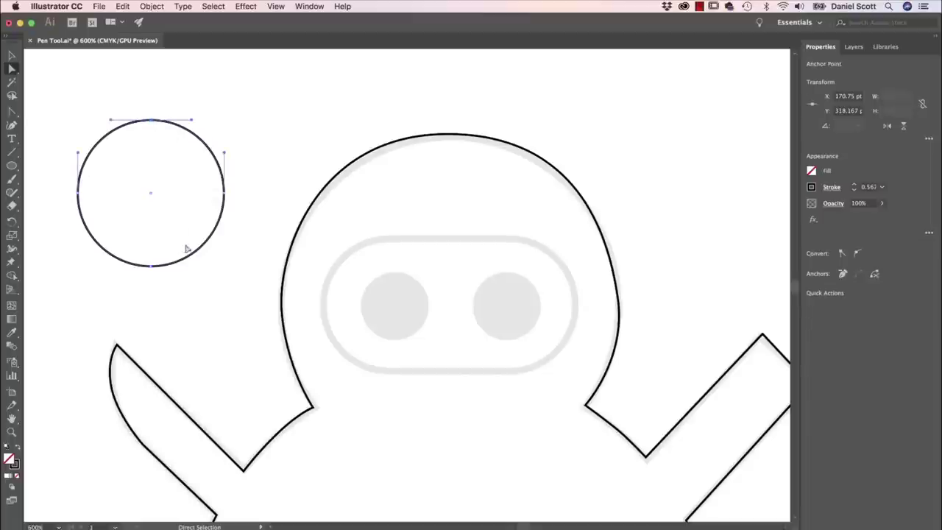
left_click_drag(70, 90, 234, 303)
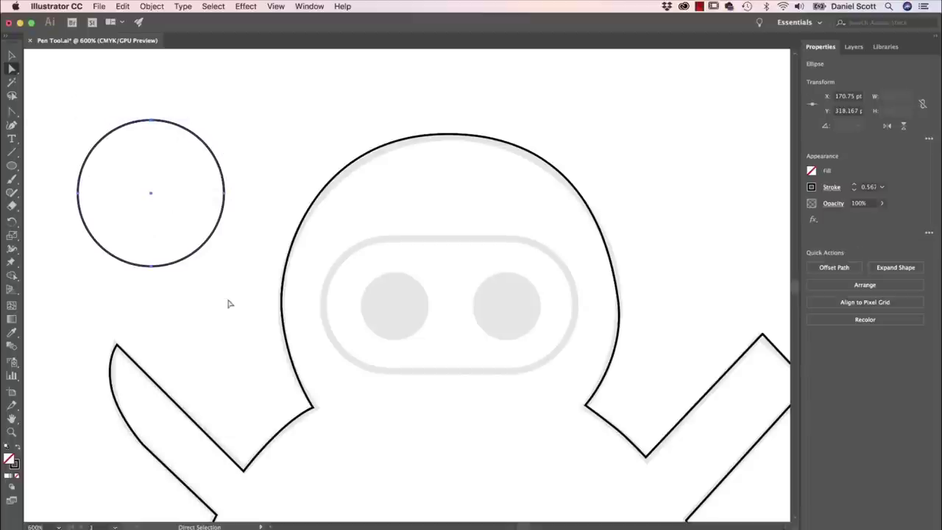
left_click(223, 193)
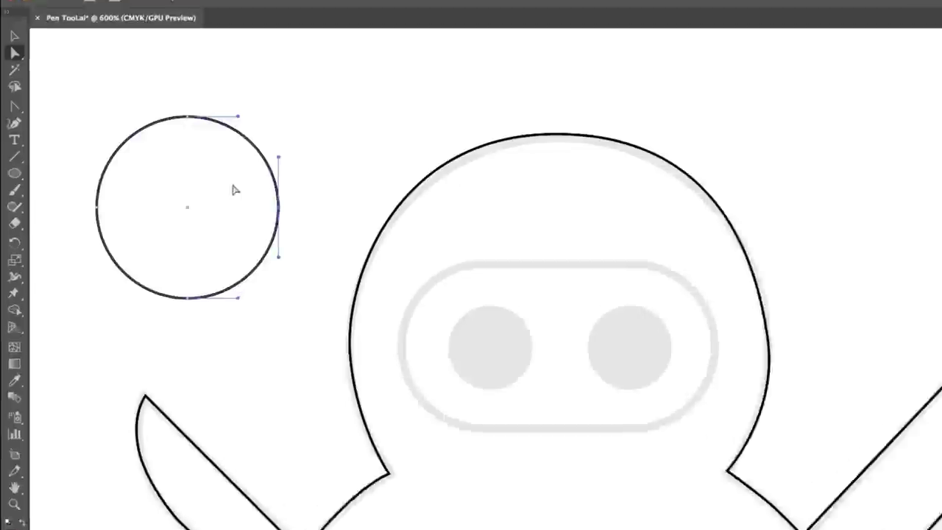
left_click(151, 119)
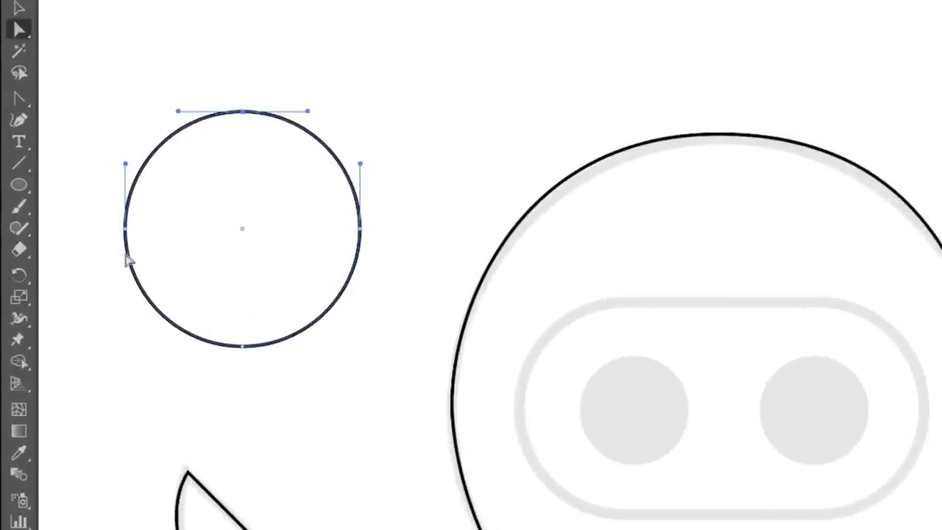
left_click(454, 409)
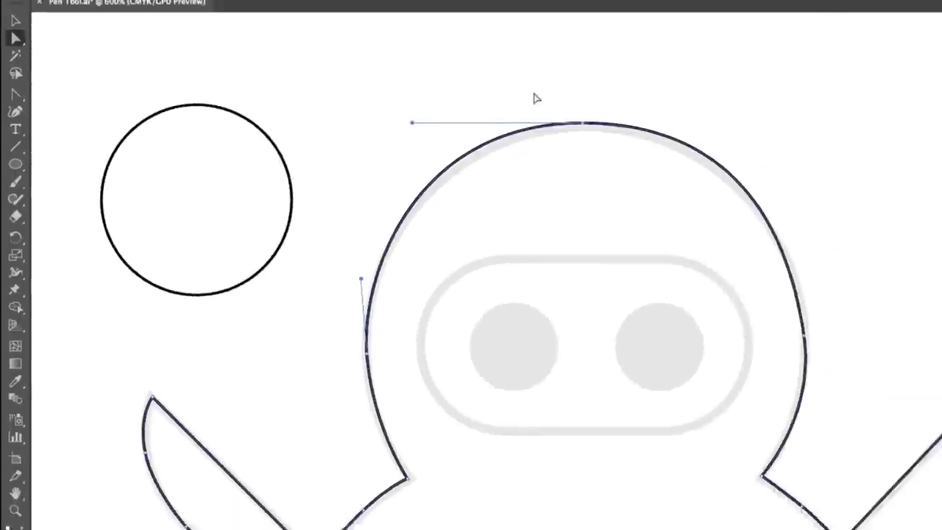
left_click(717, 134)
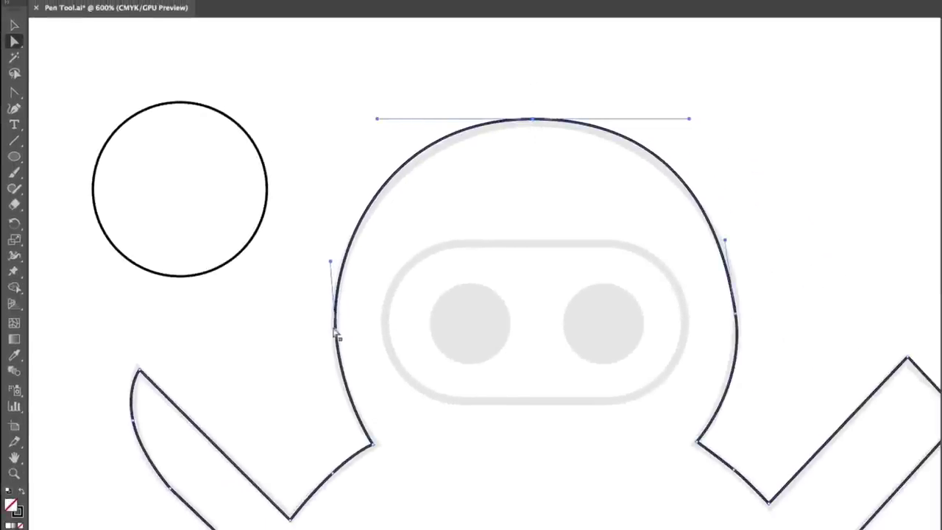
- Make the handles on the head's left and right anchors stand vertical
mouse_move(334, 328)
left_mouse_down()
mouse_move(749, 321)
mouse_move(337, 326)
left_mouse_up()
mouse_move(330, 253)
left_mouse_down()
mouse_move(342, 248)
mouse_move(286, 294)
mouse_move(343, 233)
mouse_move(364, 232)
mouse_move(245, 279)
mouse_move(340, 270)
left_mouse_up()
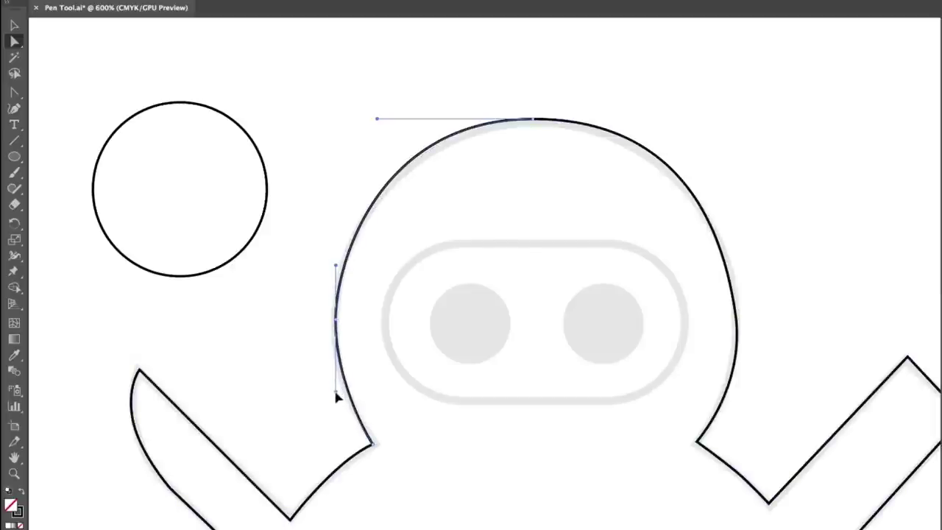
left_click(736, 322)
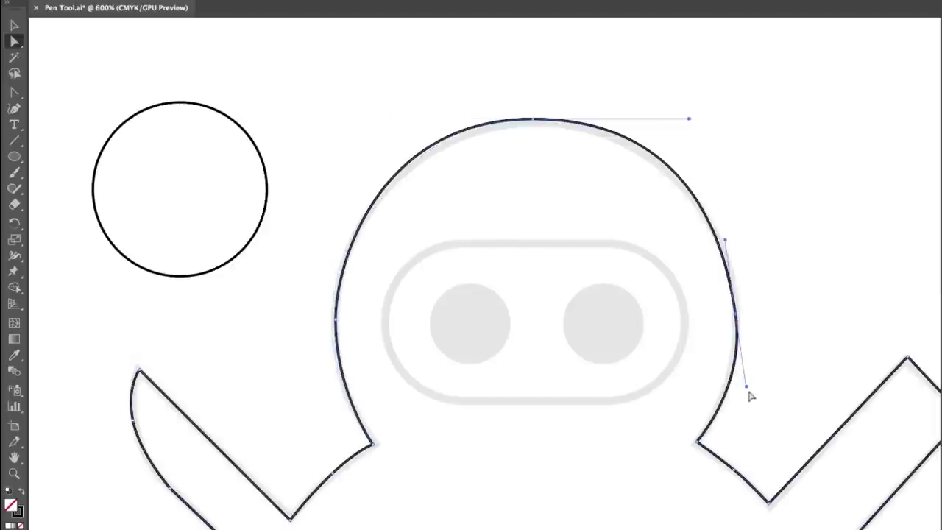
left_click_drag(747, 387, 735, 391)
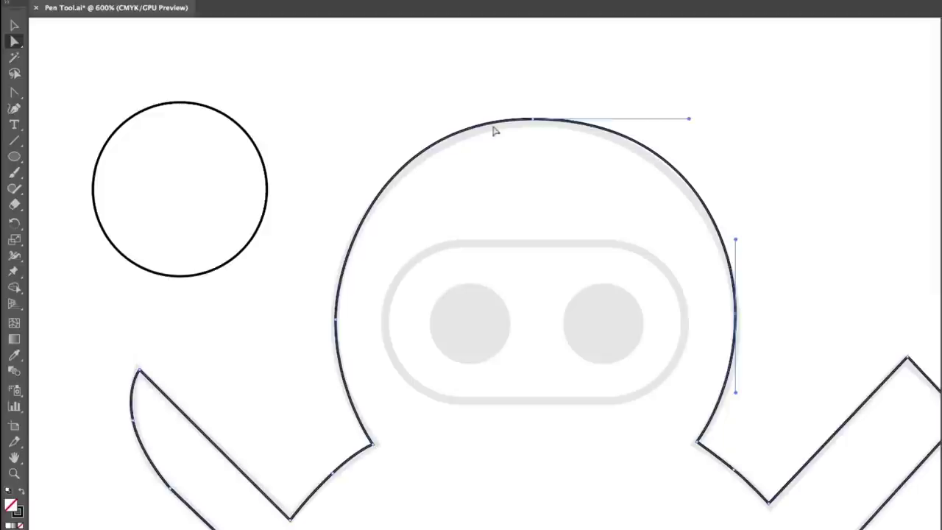
- Shorten both handles of the head's top anchor to equal length
left_click(532, 119)
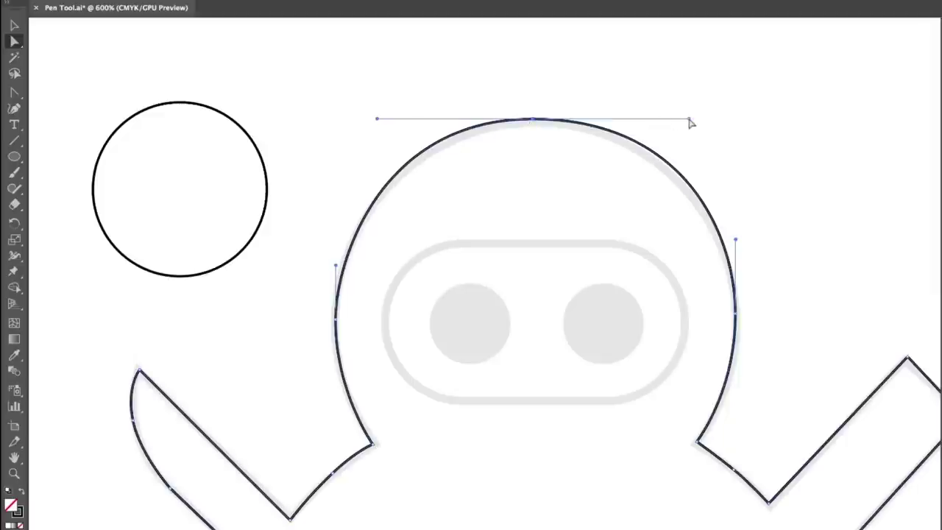
left_click_drag(689, 120, 670, 119)
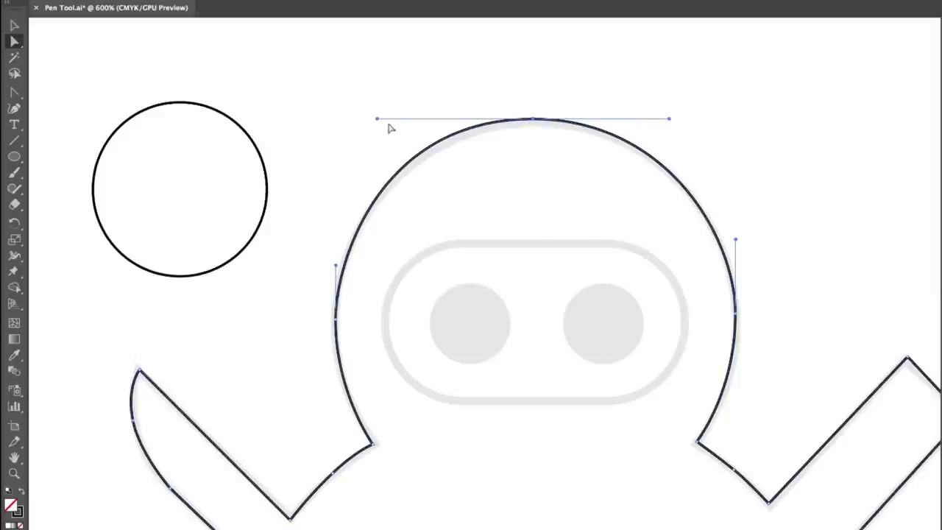
left_click_drag(377, 119, 388, 118)
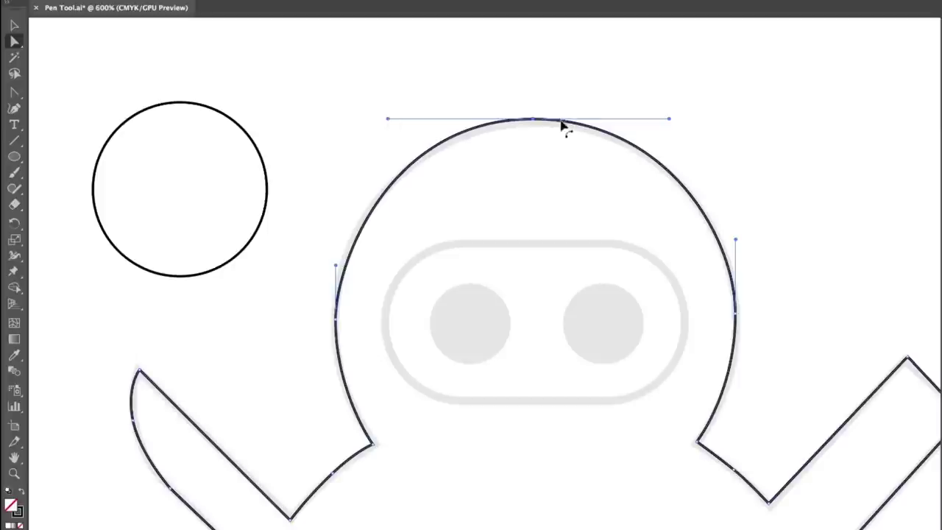
left_click(794, 321)
left_click(335, 321)
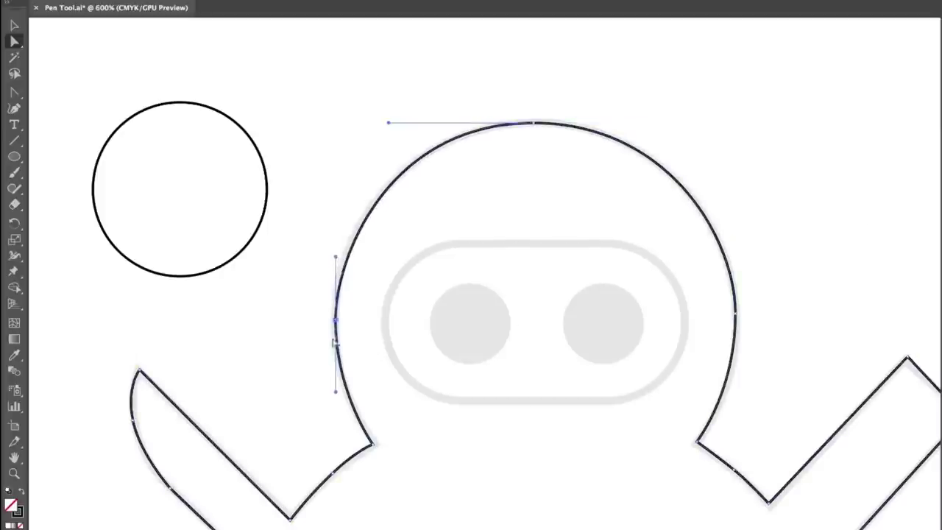
- Pan across the artwork to the owl template and zoom out around it
left_click(500, 209)
left_click_drag(726, 346, 630, 319)
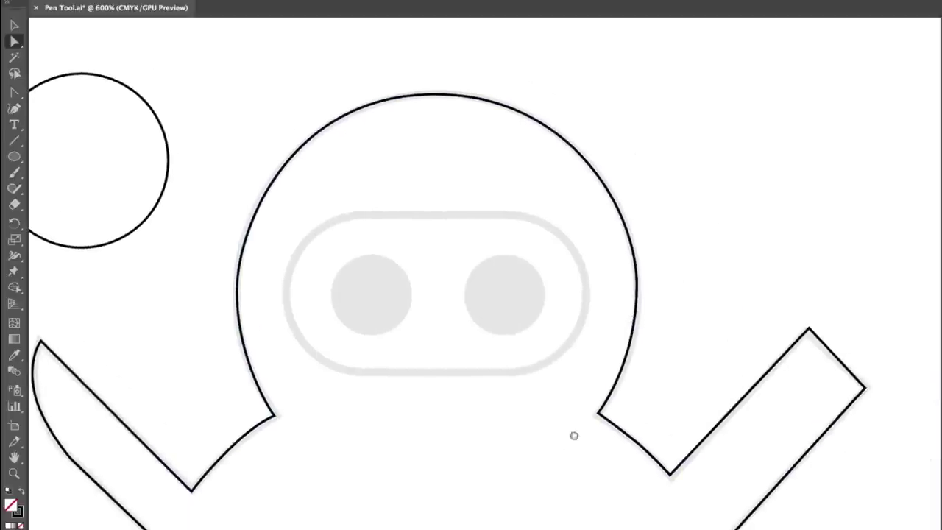
left_click_drag(624, 454, 693, 311)
left_click_drag(746, 299, 620, 443)
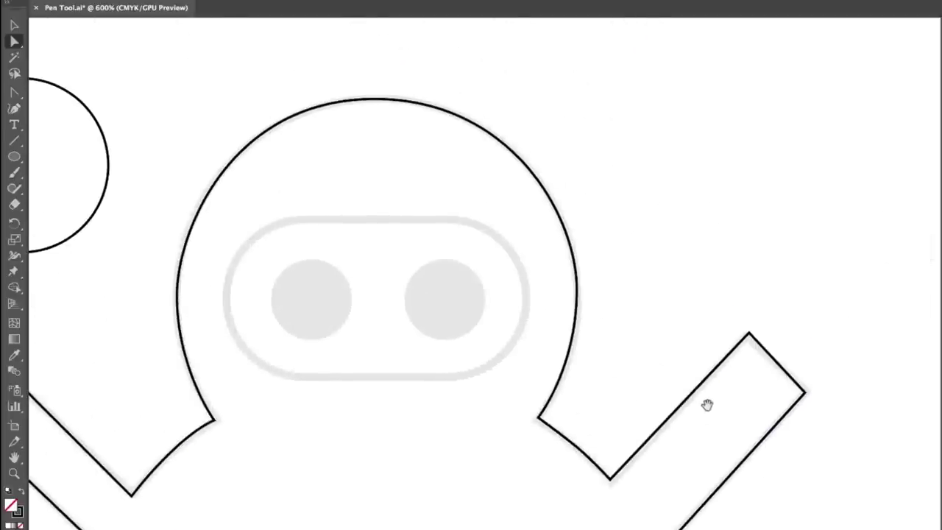
left_click_drag(669, 426, 126, 454)
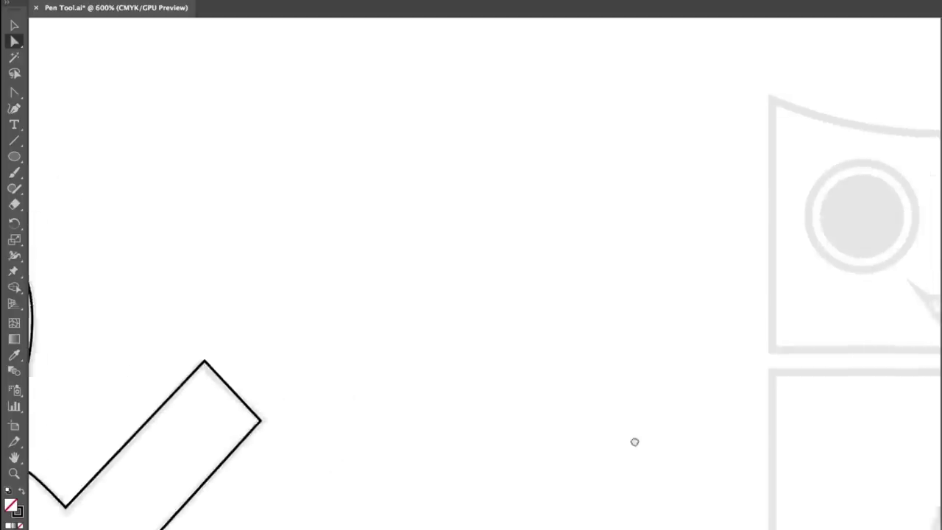
left_click_drag(633, 442, 345, 370)
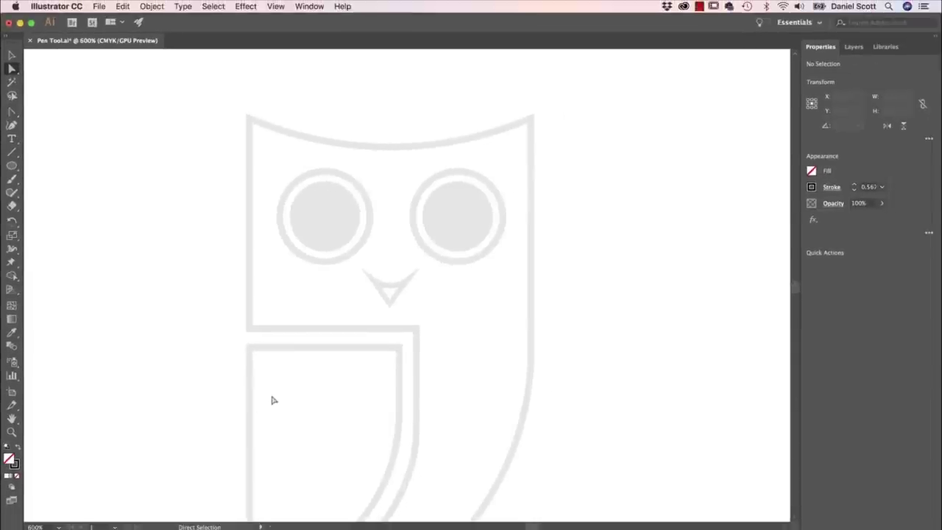
key("super+minus")
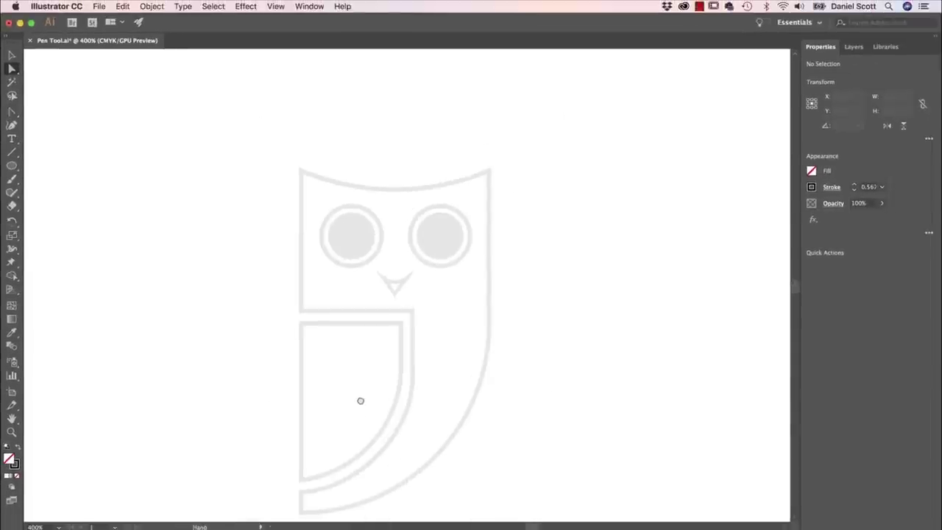
scroll(360, 401, "down", 2)
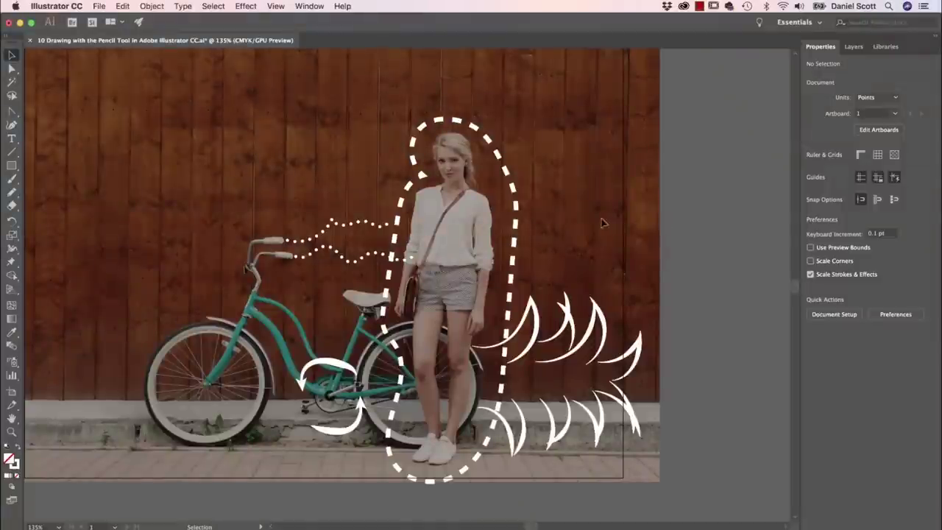
- Select the dashed loop, a dotted wavy line and a crescent stroke to inspect them, then deselect
left_click(515, 228)
left_click(356, 234)
left_click(646, 357)
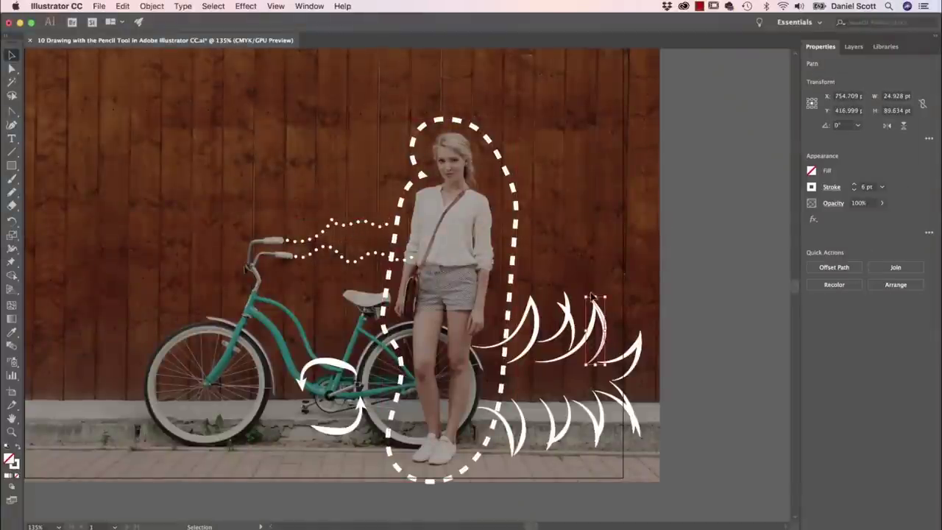
left_click(706, 357)
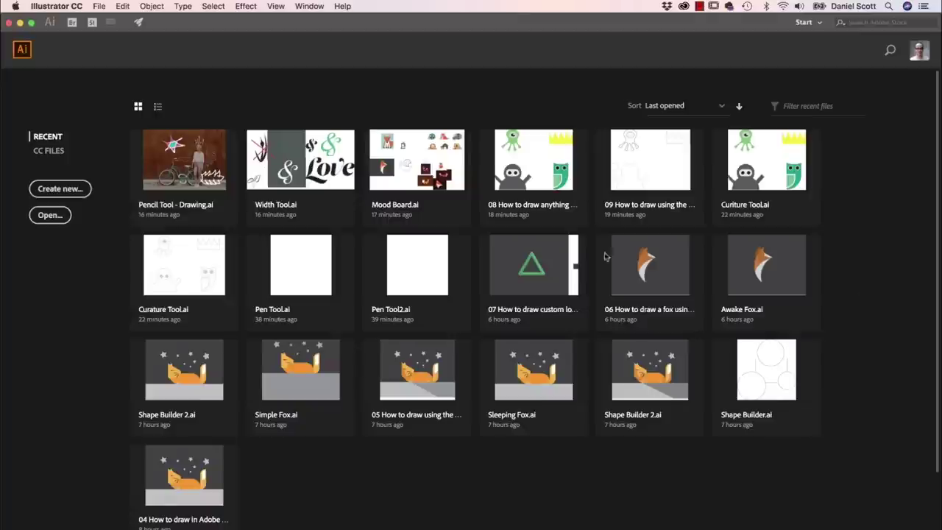
- Create a new Letter-preset document in landscape orientation, 792 × 612 pt
left_click(99, 6)
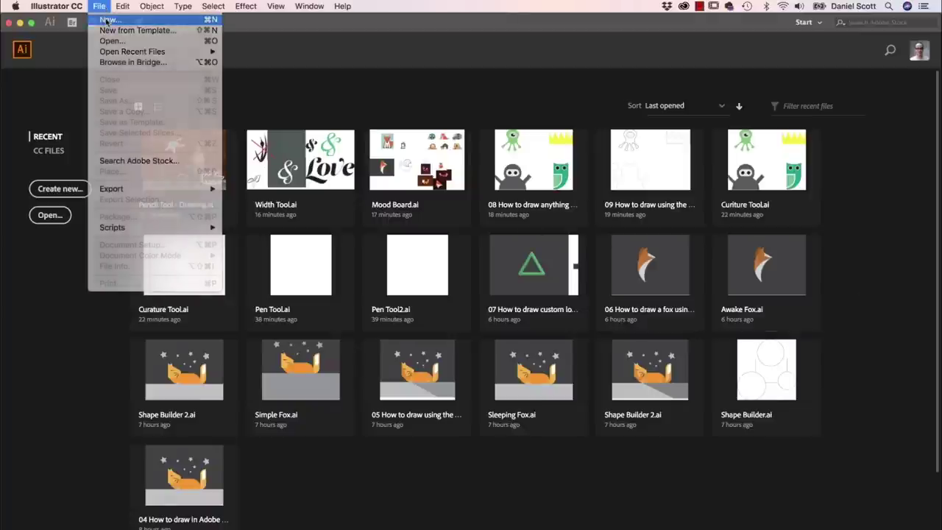
left_click(110, 18)
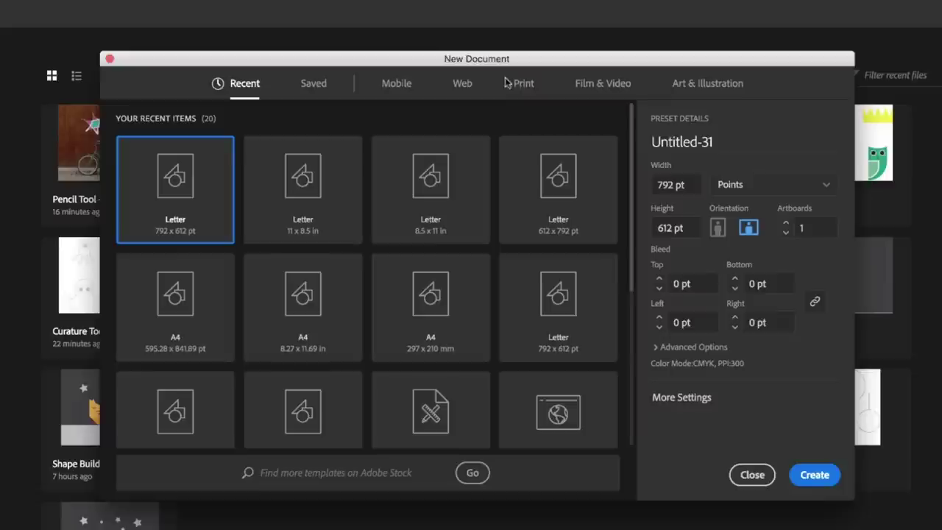
left_click(511, 113)
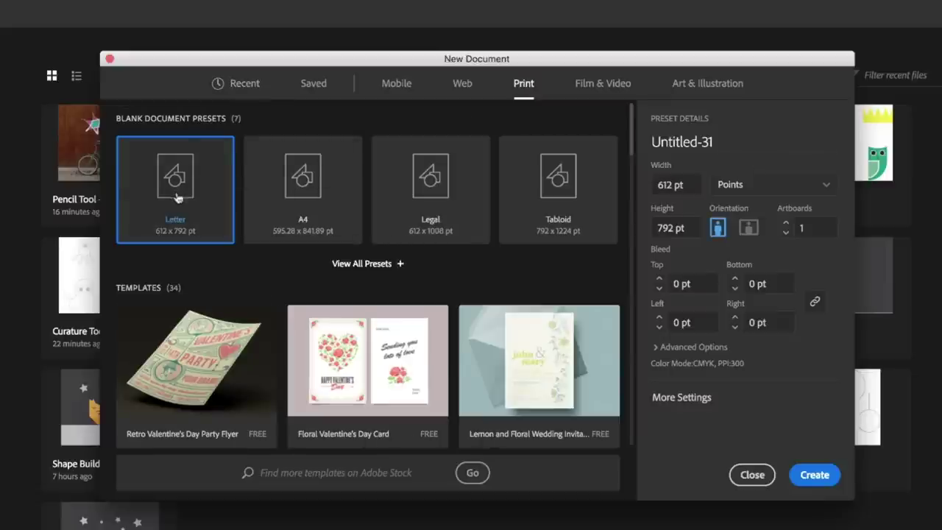
left_click(750, 228)
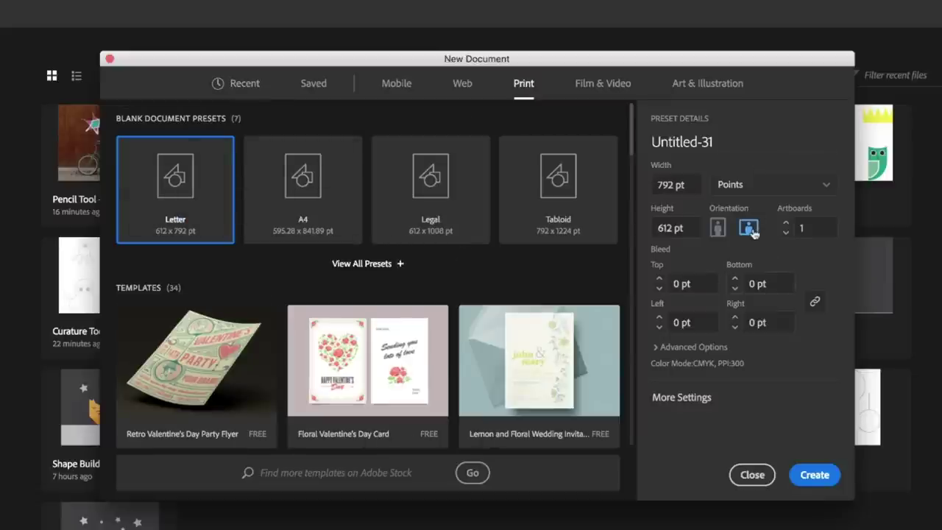
left_click(814, 475)
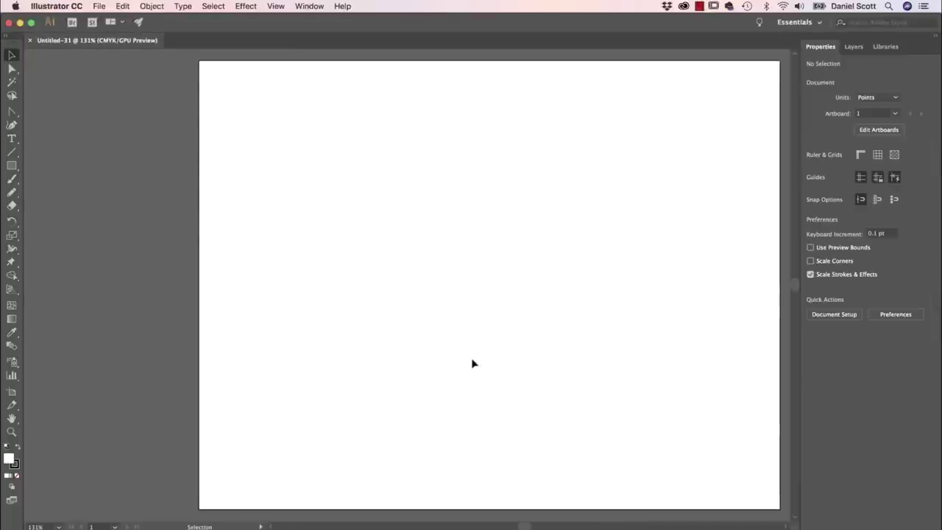
- Place Drawing 1.jpeg onto the artboard near its top-left corner
left_click(95, 7)
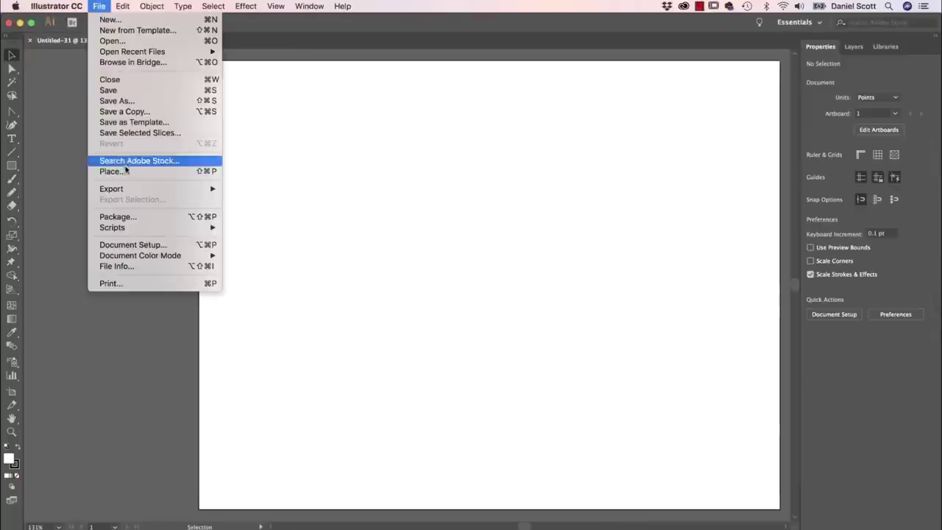
left_click(129, 170)
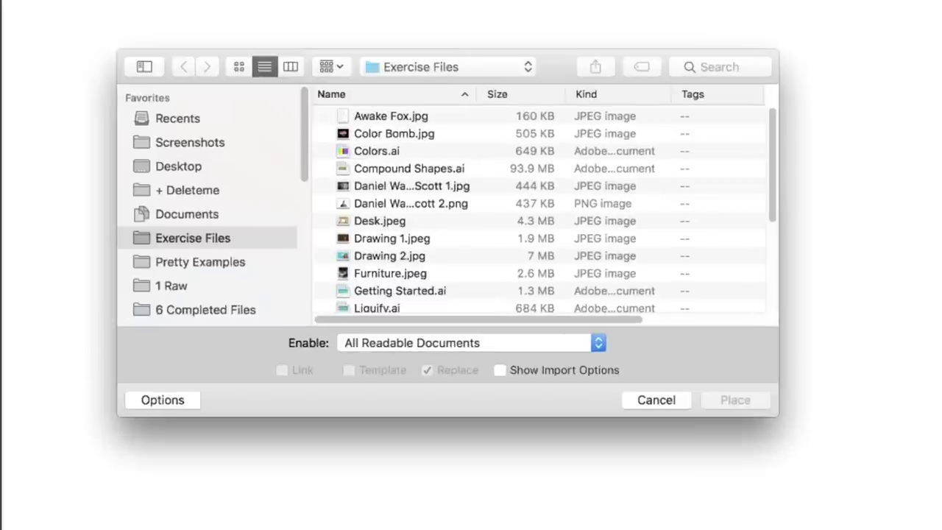
left_click(384, 245)
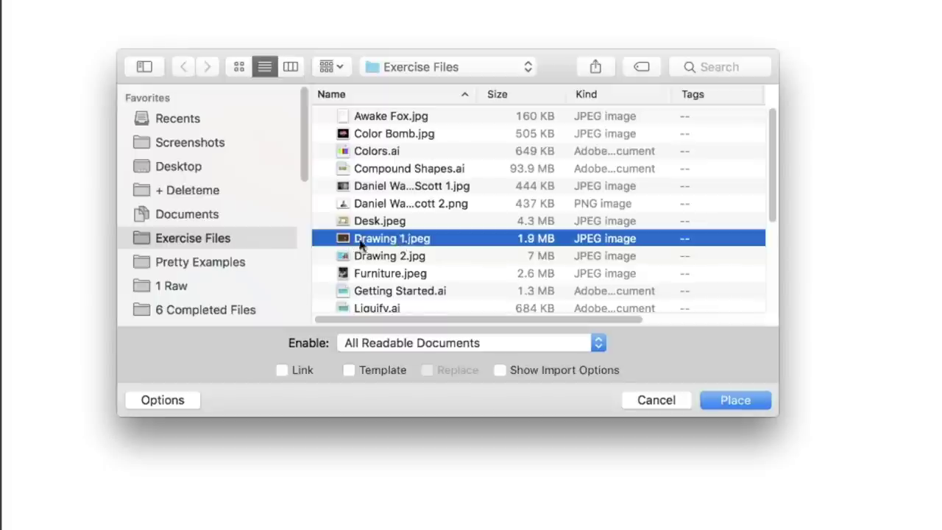
left_click(725, 399)
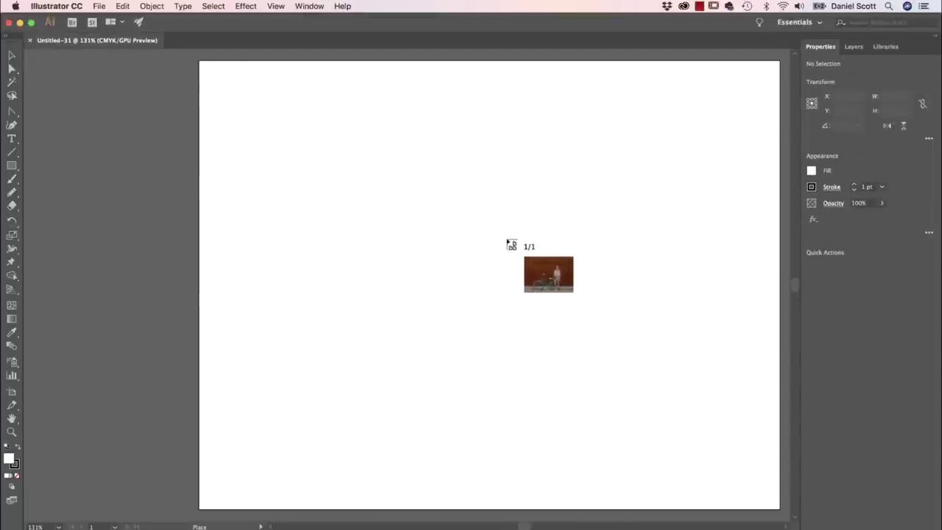
left_click(210, 68)
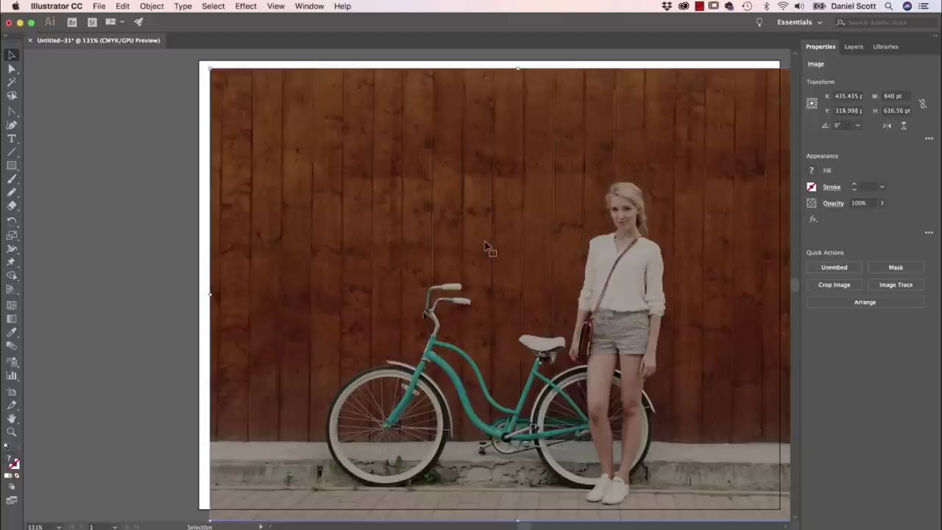
- Turn on Smart Guides and snap the photo to the artboard's top-left corner
left_click(277, 7)
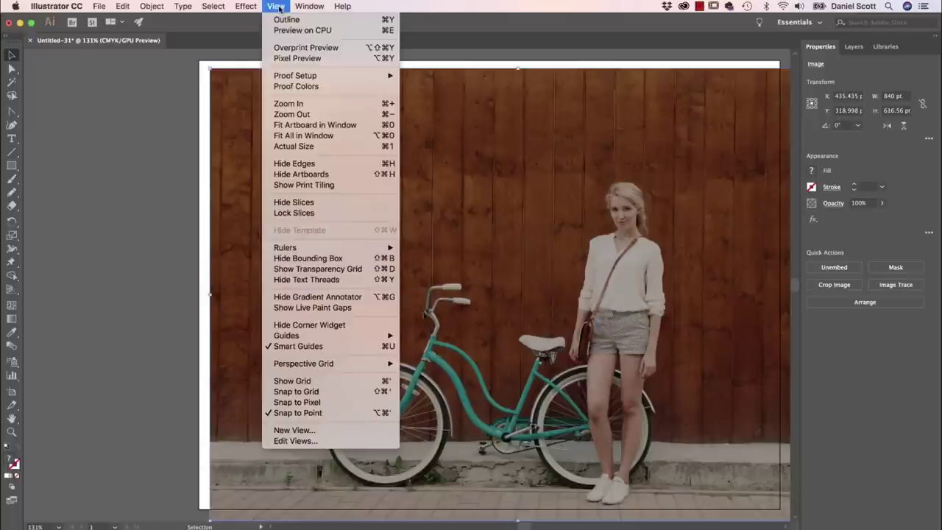
left_click(279, 348)
mouse_move(316, 172)
left_mouse_down()
mouse_move(328, 182)
mouse_move(318, 174)
left_mouse_up()
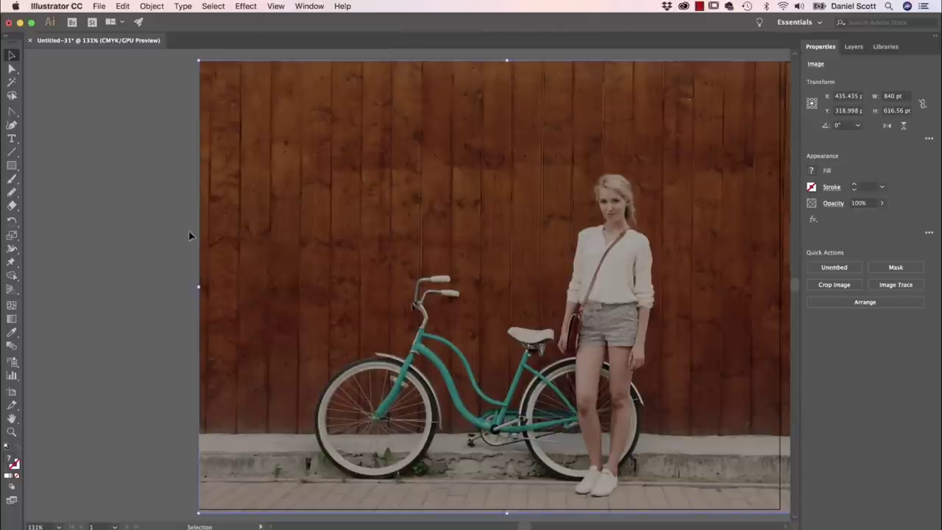
left_click_drag(542, 289, 473, 286)
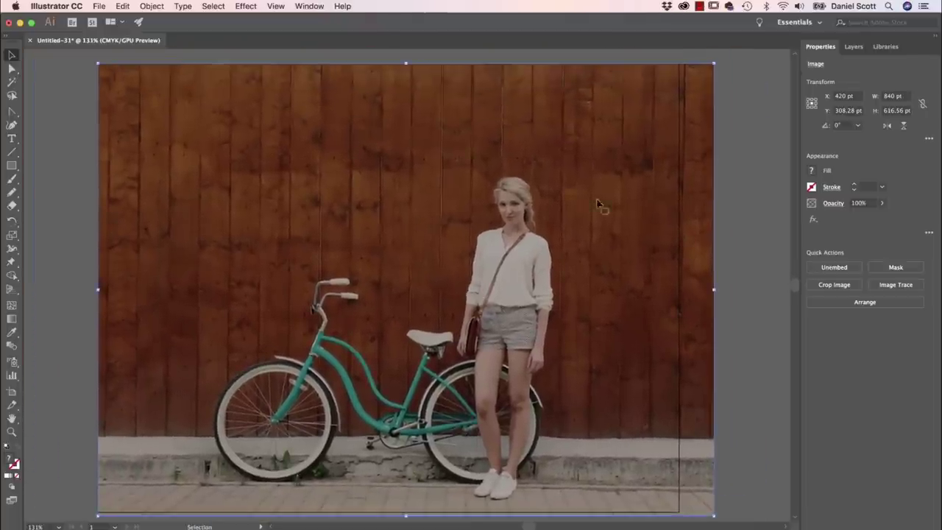
- Rename Layer 1 to Background and lock it
left_click(853, 47)
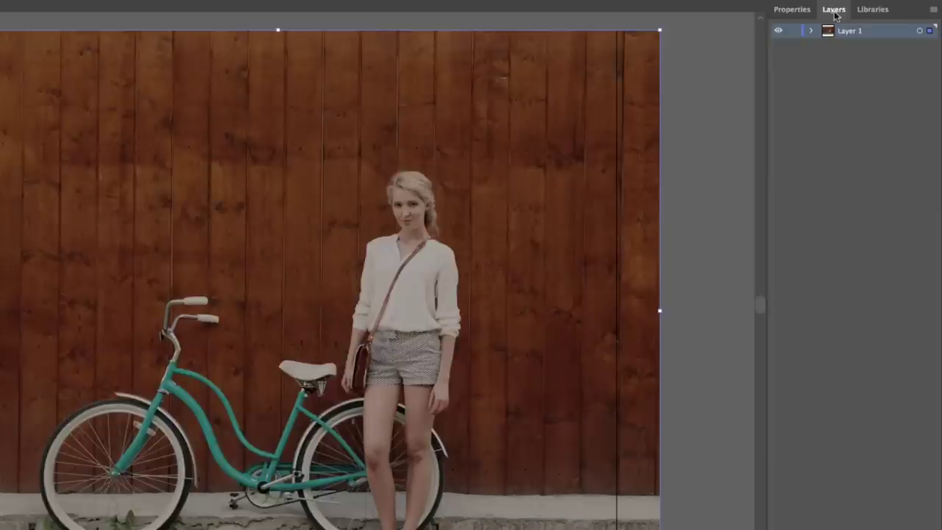
double_click(852, 33)
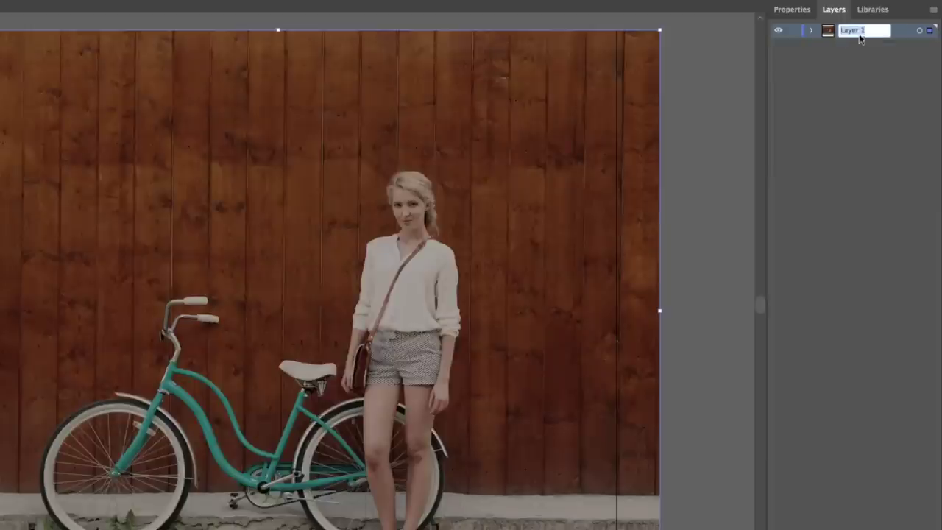
type("Background")
key("Return")
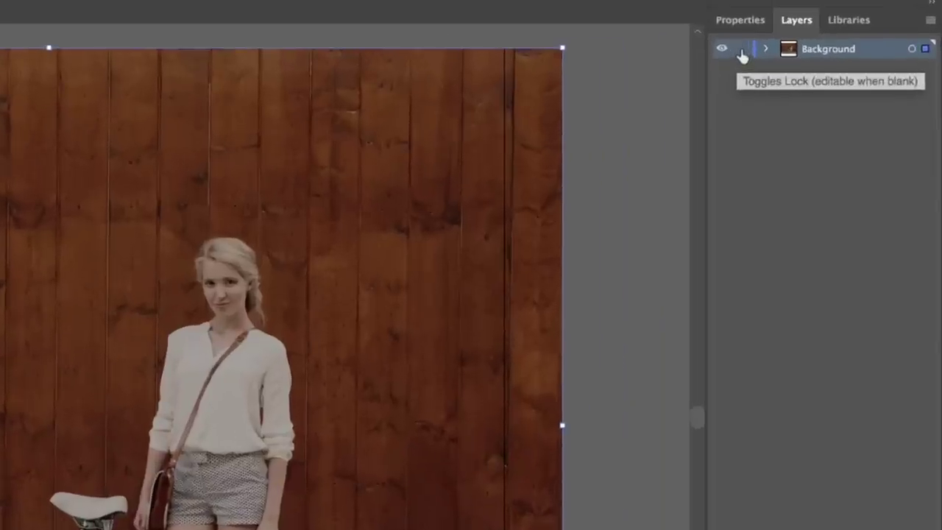
left_click(741, 50)
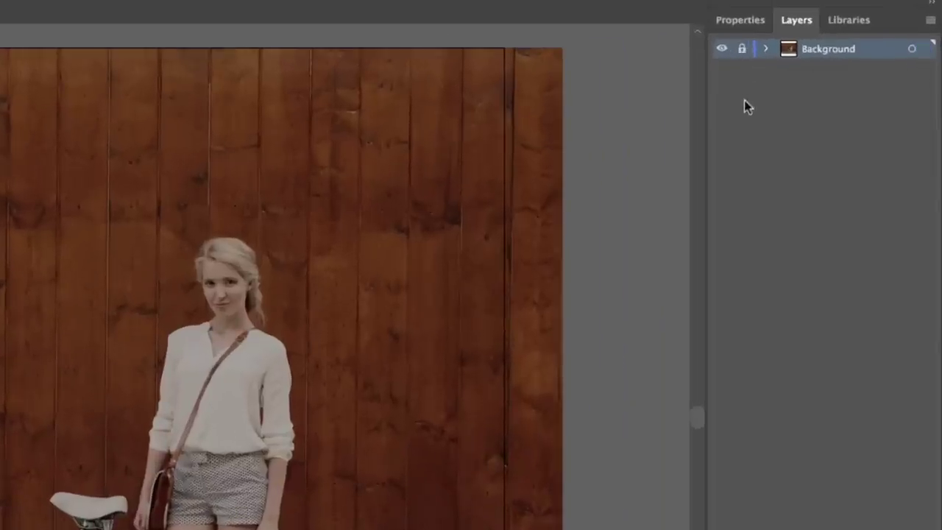
left_click(740, 50)
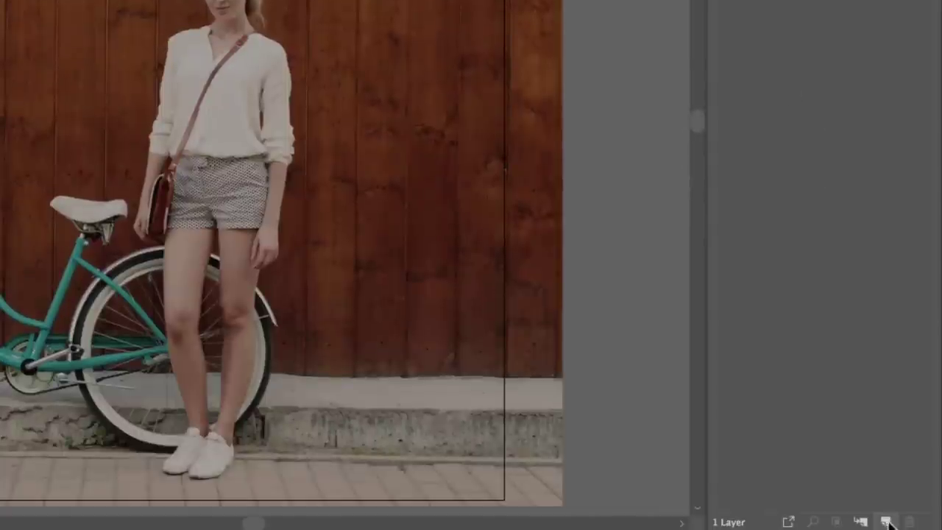
- Add a new layer above it named Drawing
left_click(886, 521)
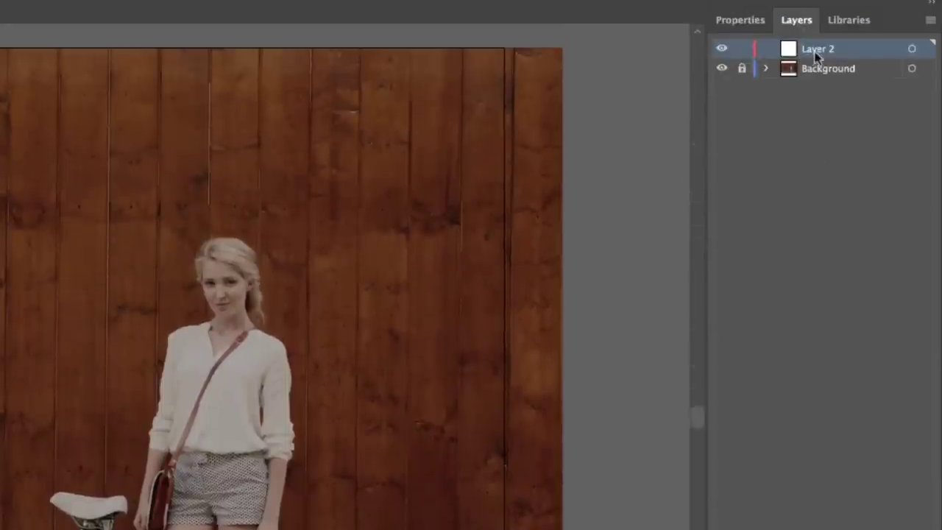
double_click(815, 47)
type("Drawing")
key("Return")
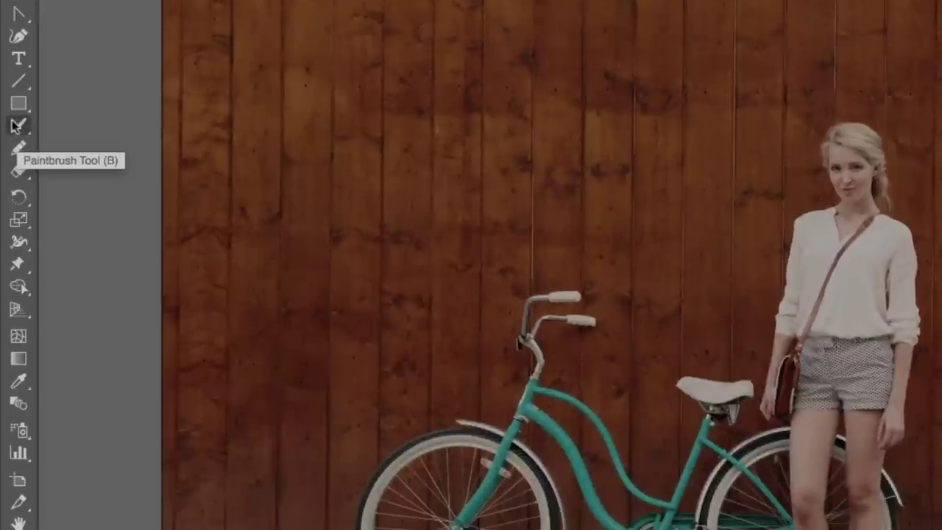
- Switch to the Pencil tool from the Shaper flyout and sketch a test path on the wall
left_click(18, 151)
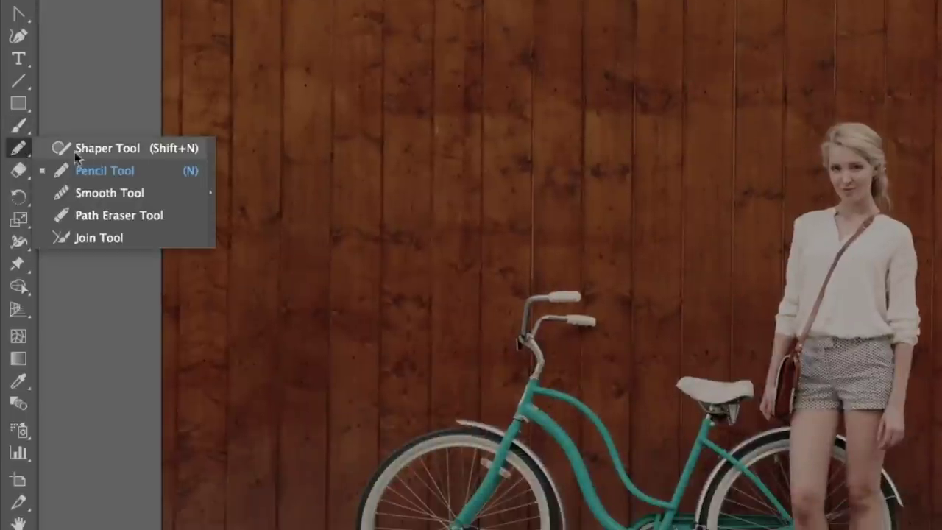
left_click(111, 152)
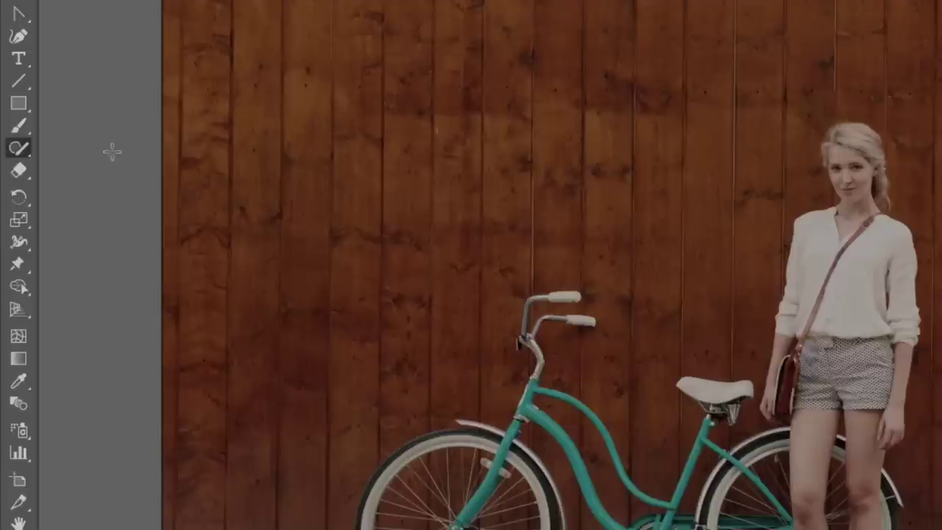
left_click(18, 150)
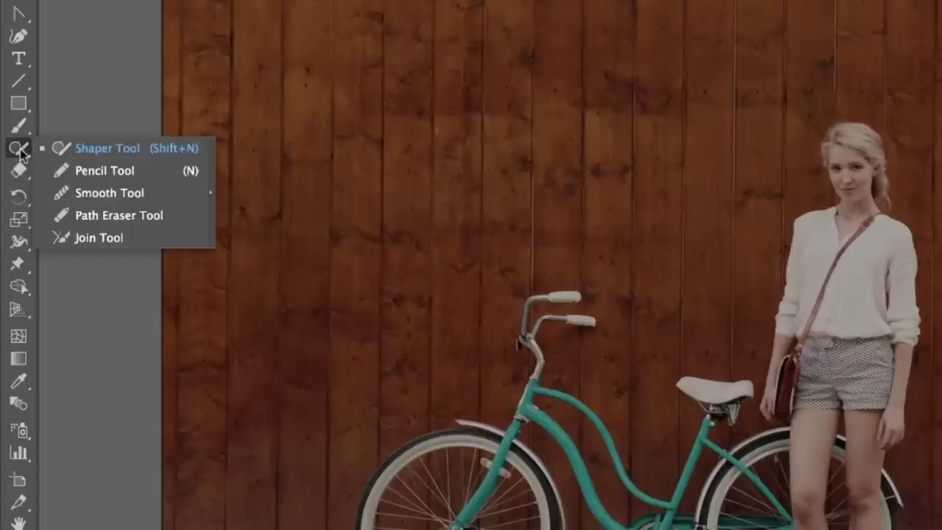
left_click(88, 171)
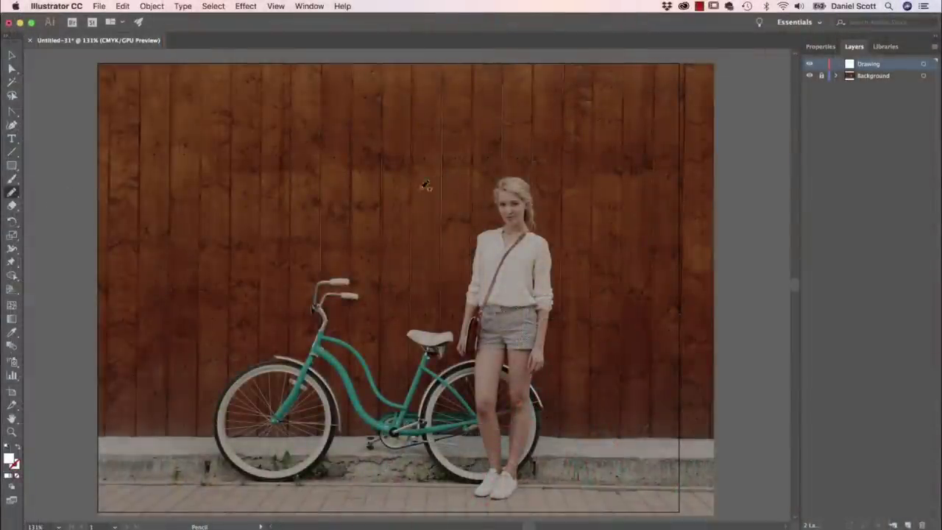
mouse_move(363, 139)
left_mouse_down()
mouse_move(325, 130)
mouse_move(294, 154)
mouse_move(306, 184)
mouse_move(369, 204)
mouse_move(382, 157)
mouse_move(372, 132)
mouse_move(357, 130)
mouse_move(386, 144)
left_mouse_up()
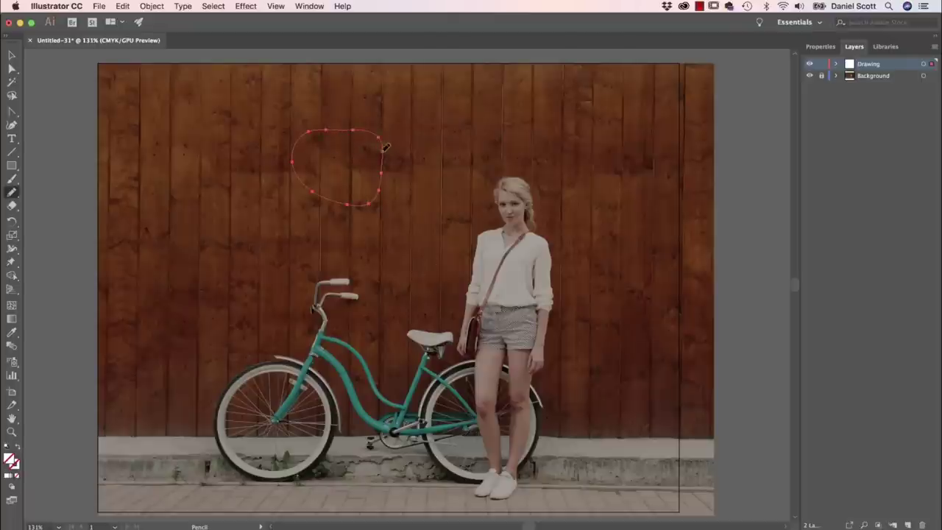
mouse_move(380, 150)
left_mouse_down()
mouse_move(381, 195)
mouse_move(359, 200)
left_mouse_up()
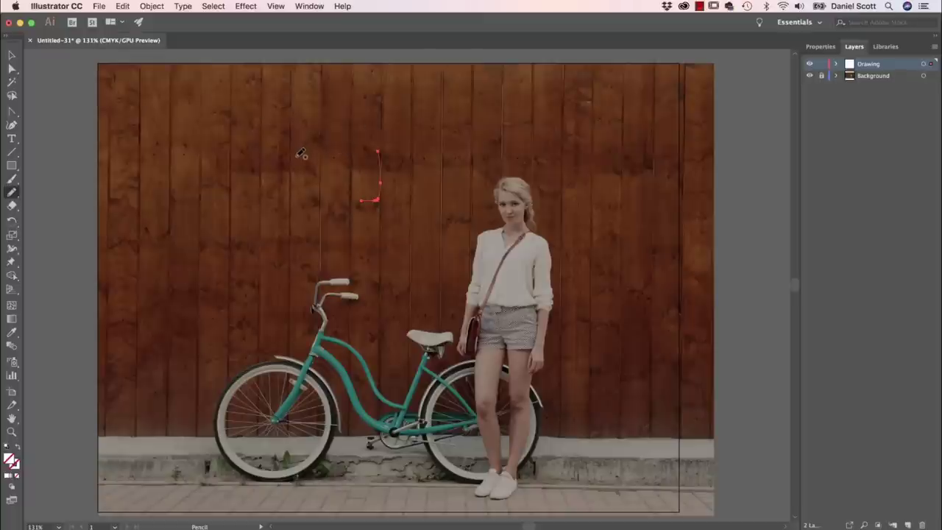
- Delete the test path and bring up the stroke colour swatches in Properties
key("Delete")
left_click(821, 48)
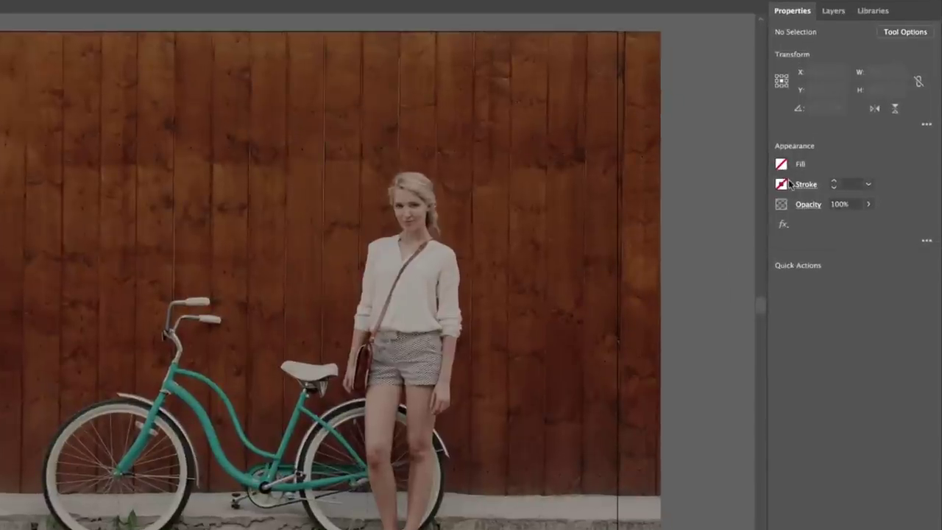
left_click(789, 184)
- Apply a white stroke colour and turn off Keep selected in the Pencil options
left_click(641, 234)
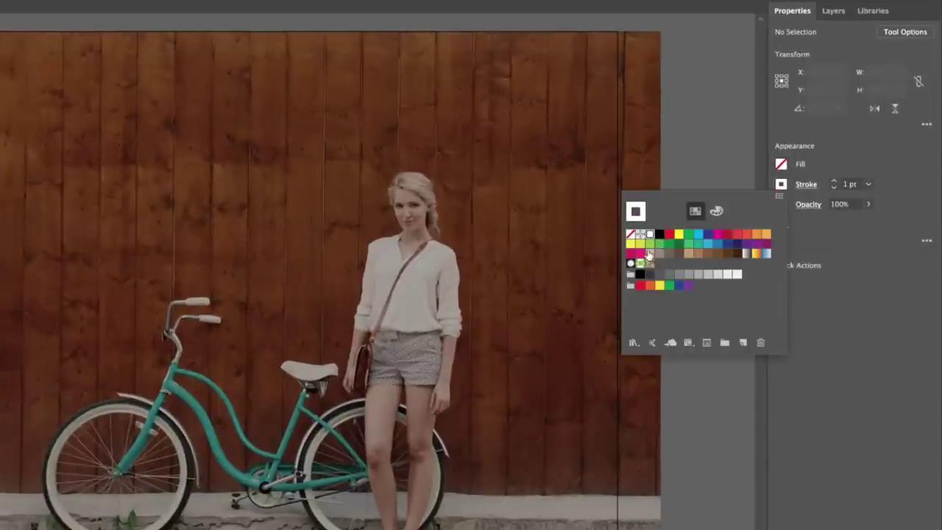
left_click(843, 147)
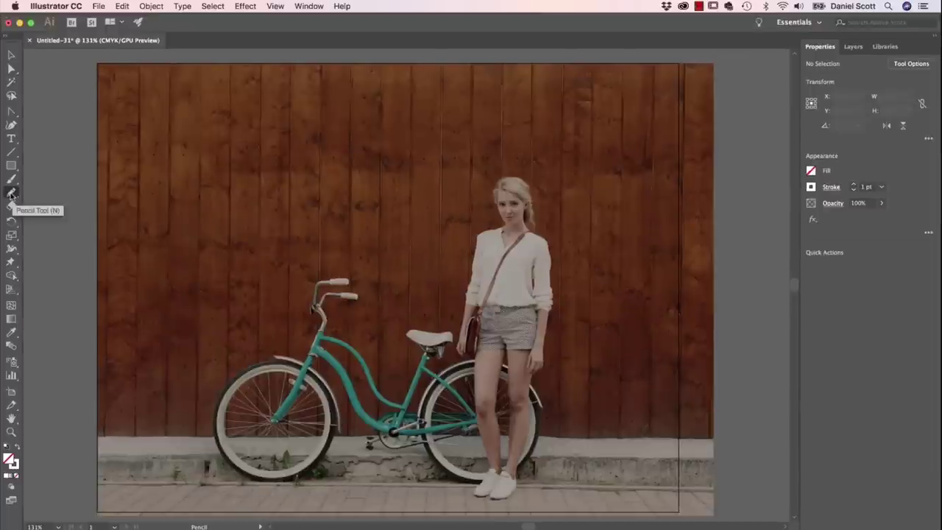
double_click(12, 193)
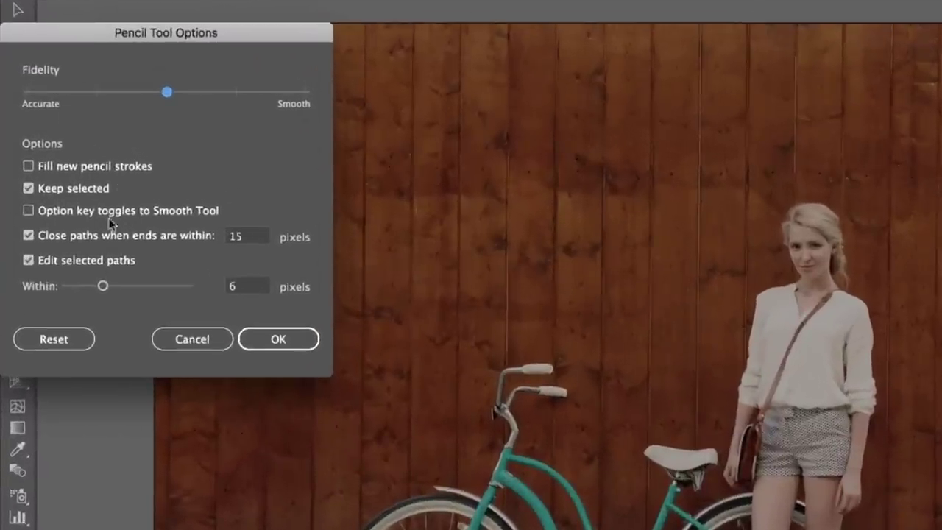
left_click(30, 189)
- Set Pencil fidelity to fully Smooth, confirm, and draw a closed loop above the bicycle
left_click_drag(166, 92, 395, 97)
left_click_drag(219, 32, 397, 31)
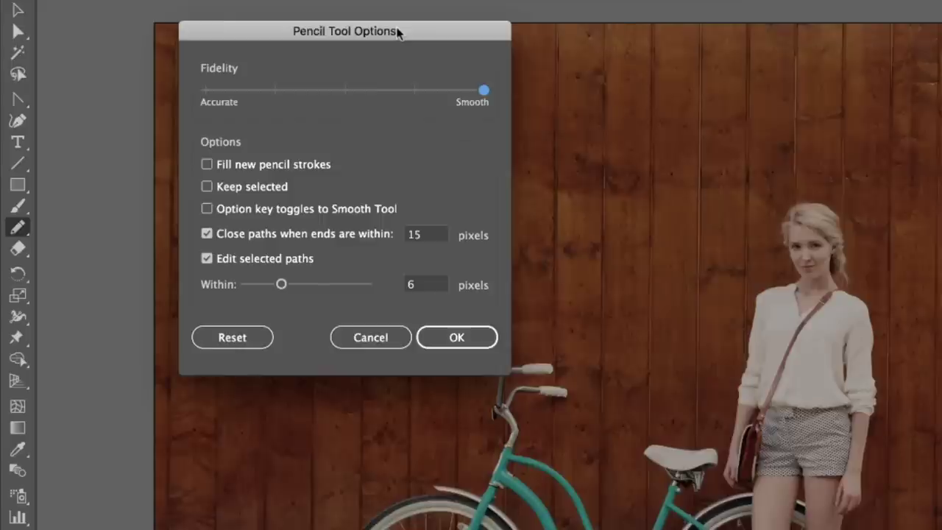
left_click(427, 96)
left_click_drag(421, 98, 483, 92)
left_click(472, 341)
mouse_move(556, 115)
left_mouse_down()
mouse_move(647, 247)
mouse_move(615, 124)
mouse_move(558, 114)
left_mouse_up()
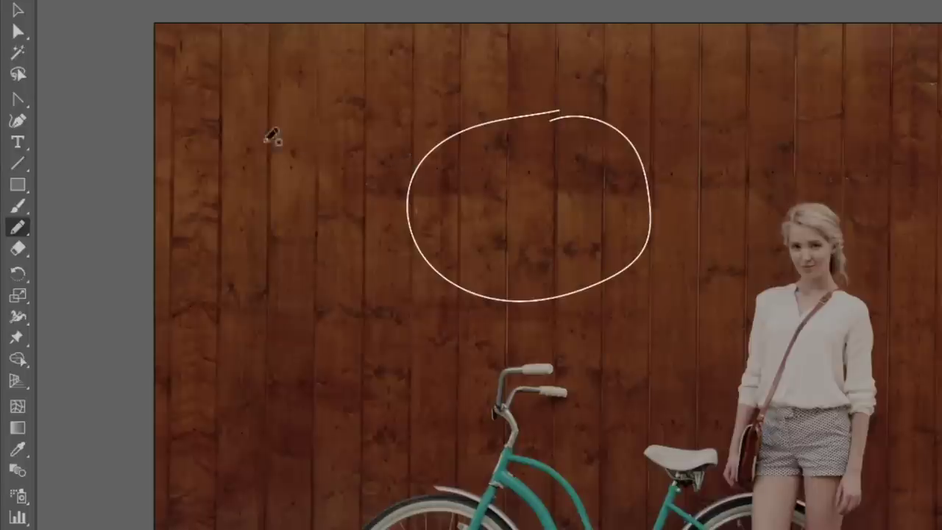
- Delete the test loop and return to the Pencil tool
left_click(17, 10)
left_click(512, 122)
key("Delete")
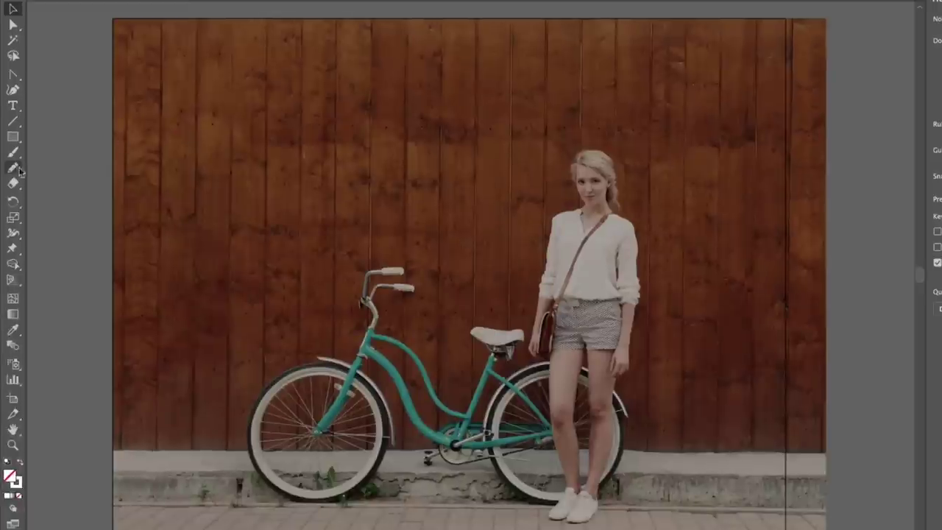
left_click(18, 170)
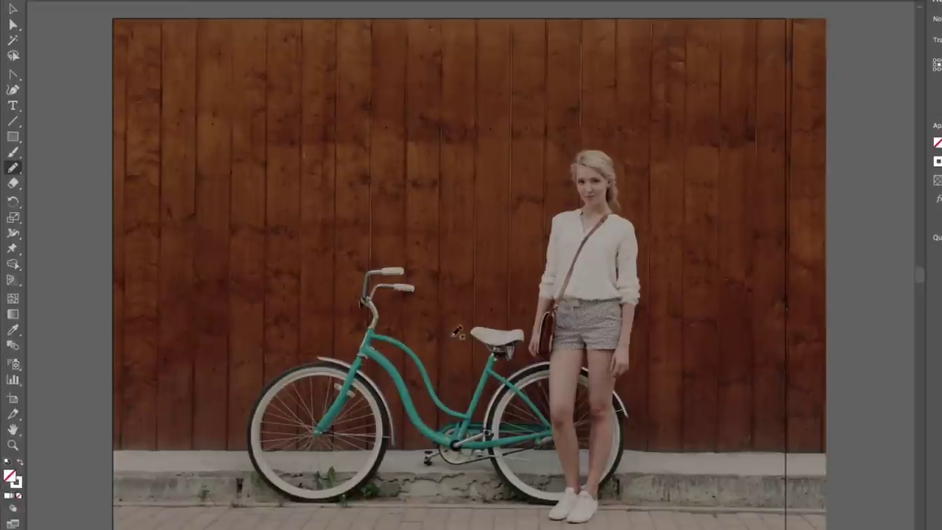
- Pencil the first crescent strokes right of the woman, redoing two bad strokes
mouse_move(629, 387)
left_mouse_down()
mouse_move(683, 337)
mouse_move(688, 367)
mouse_move(657, 406)
left_mouse_up()
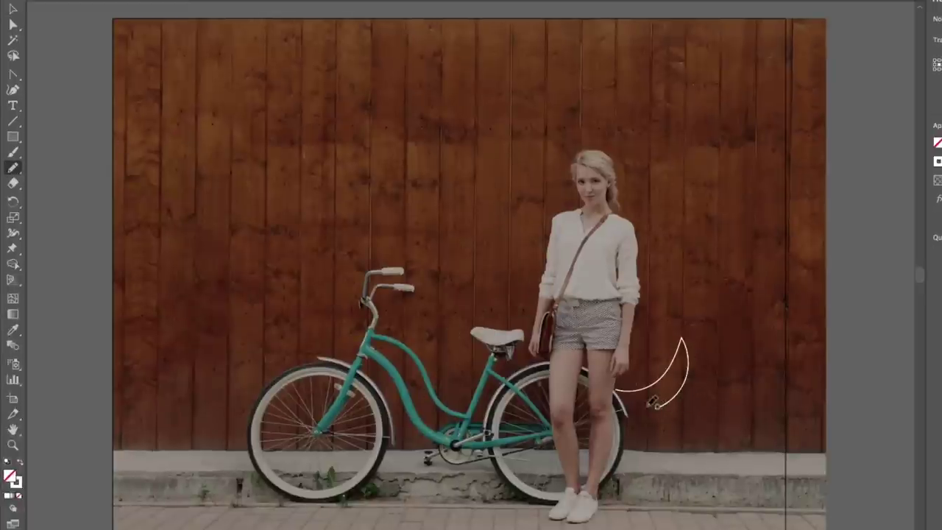
mouse_move(688, 407)
left_mouse_down()
mouse_move(716, 401)
mouse_move(753, 339)
left_mouse_up()
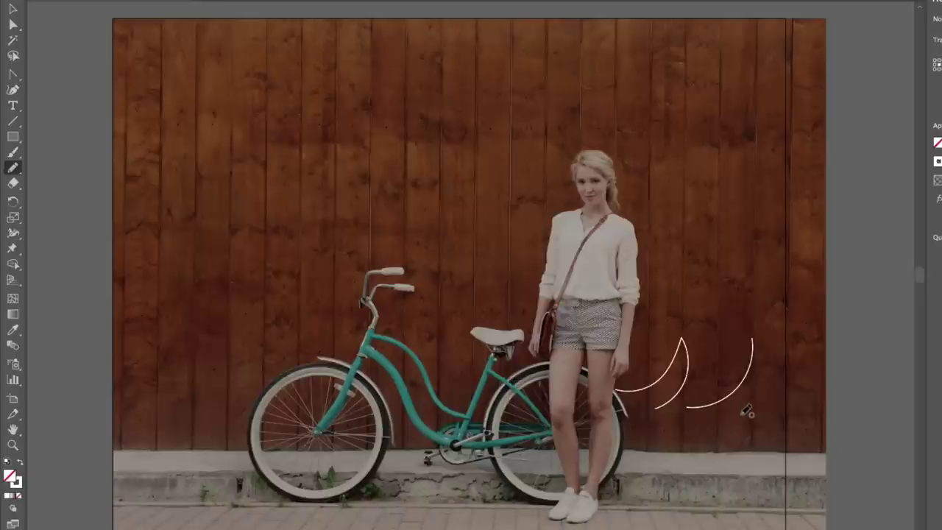
mouse_move(737, 415)
left_mouse_down()
mouse_move(752, 398)
mouse_move(756, 336)
left_mouse_up()
key("ctrl+z")
mouse_move(748, 409)
left_mouse_down()
mouse_move(765, 373)
mouse_move(757, 334)
left_mouse_up()
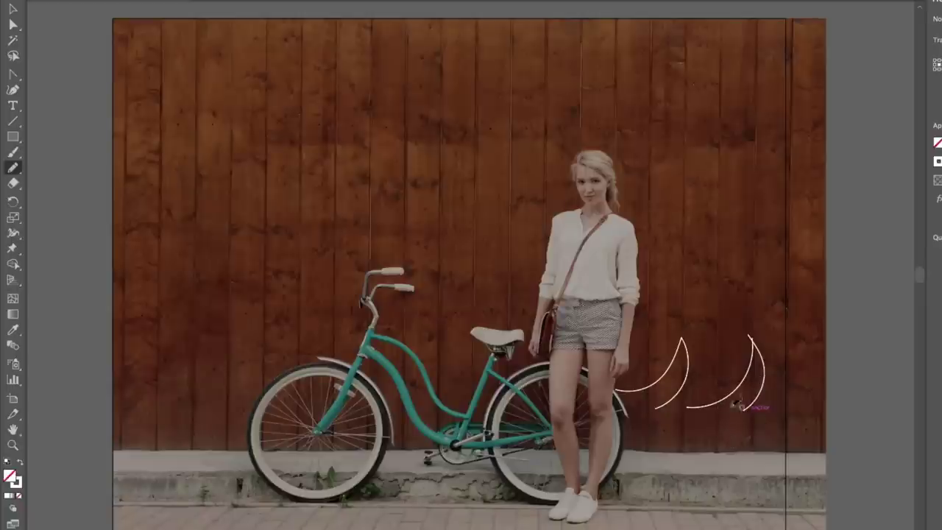
mouse_move(621, 456)
left_mouse_down()
mouse_move(633, 476)
mouse_move(677, 501)
left_mouse_up()
key("ctrl+z")
mouse_move(616, 462)
left_mouse_down()
mouse_move(664, 502)
mouse_move(684, 489)
mouse_move(674, 457)
left_mouse_up()
- Add a row of crescent curves along the curb plus more beside the upper ones
mouse_move(622, 457)
left_mouse_down()
mouse_move(643, 459)
mouse_move(662, 507)
left_mouse_up()
left_click_drag(660, 451, 667, 511)
mouse_move(691, 449)
left_mouse_down()
mouse_move(704, 471)
mouse_move(699, 505)
left_mouse_up()
left_click_drag(717, 446, 701, 505)
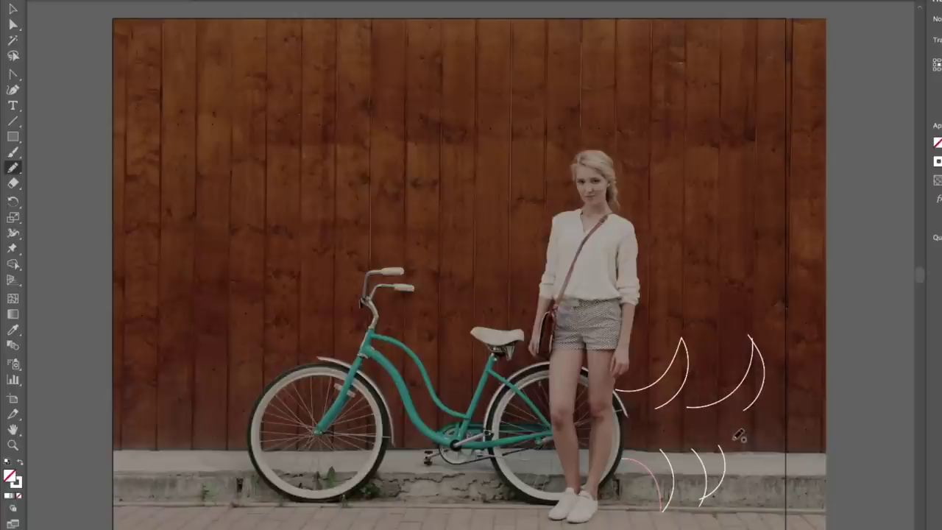
mouse_move(730, 450)
left_mouse_down()
mouse_move(756, 503)
mouse_move(762, 450)
mouse_move(754, 503)
left_mouse_up()
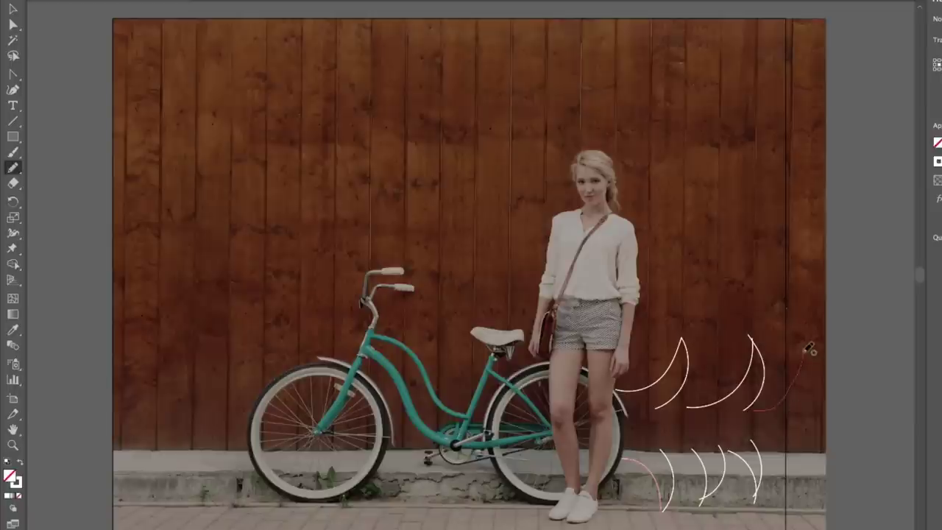
mouse_move(757, 409)
left_mouse_down()
mouse_move(804, 373)
mouse_move(773, 428)
mouse_move(807, 486)
left_mouse_up()
left_click_drag(754, 440, 807, 490)
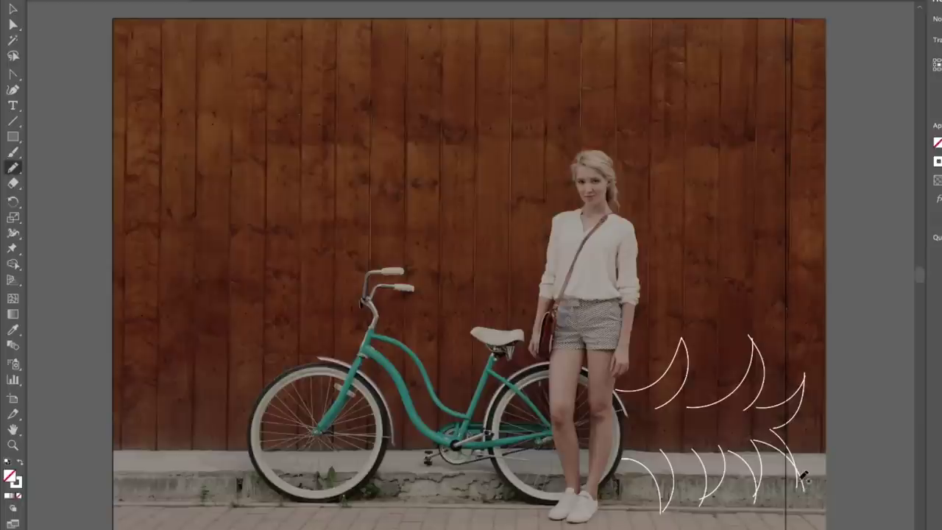
mouse_move(688, 386)
left_mouse_down()
mouse_move(732, 357)
mouse_move(725, 395)
mouse_move(718, 340)
left_mouse_up()
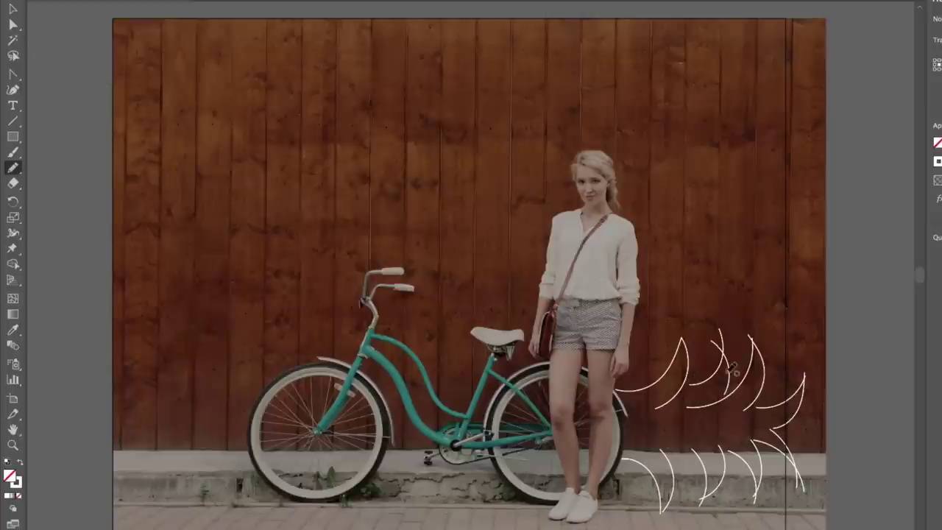
- Marquee-select all the white crescent strokes and raise their stroke weight to 6 pt
left_click(13, 8)
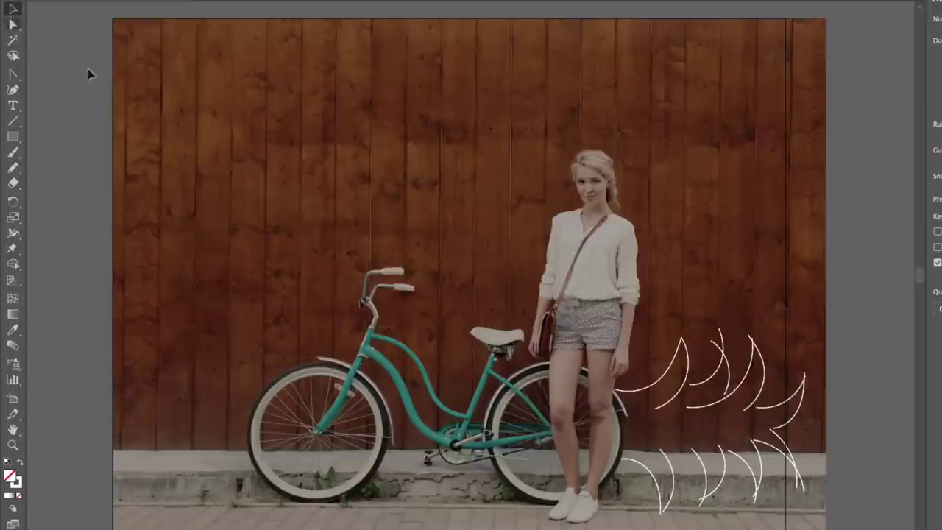
left_click_drag(840, 306, 578, 513)
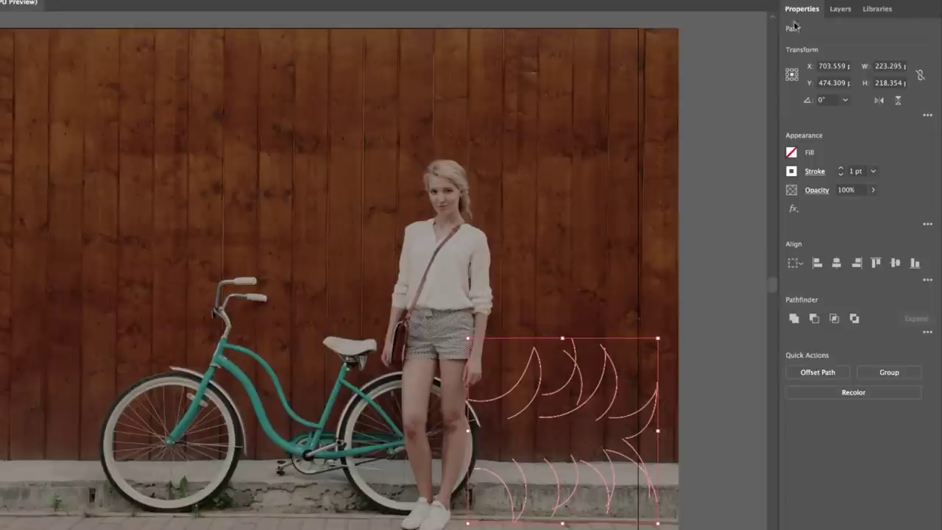
left_click(841, 168)
left_click(840, 168)
left_click(840, 168)
left_click(840, 168)
left_click(840, 168)
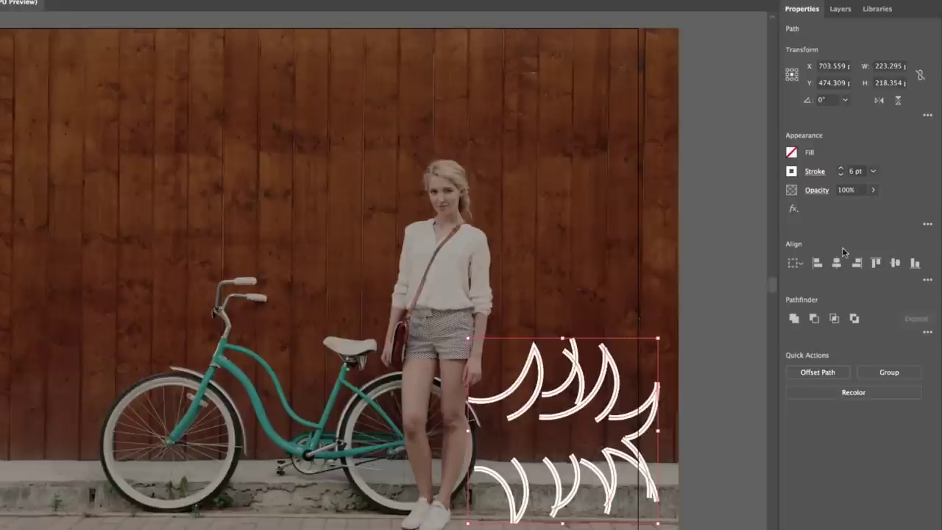
left_click(813, 172)
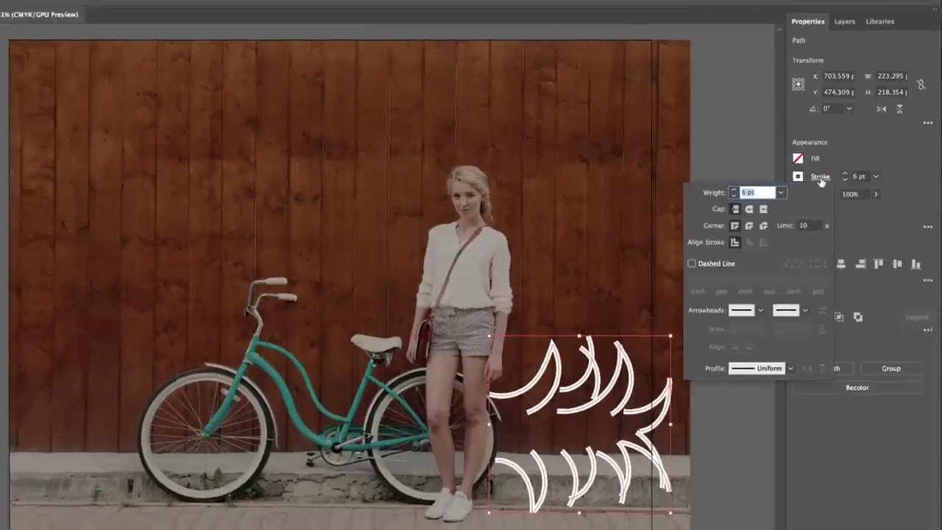
key("Return")
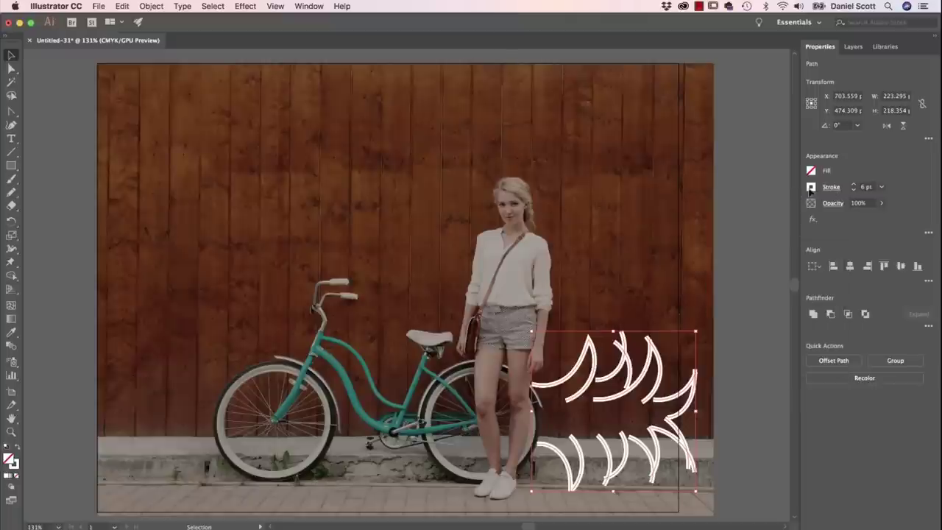
left_click(307, 6)
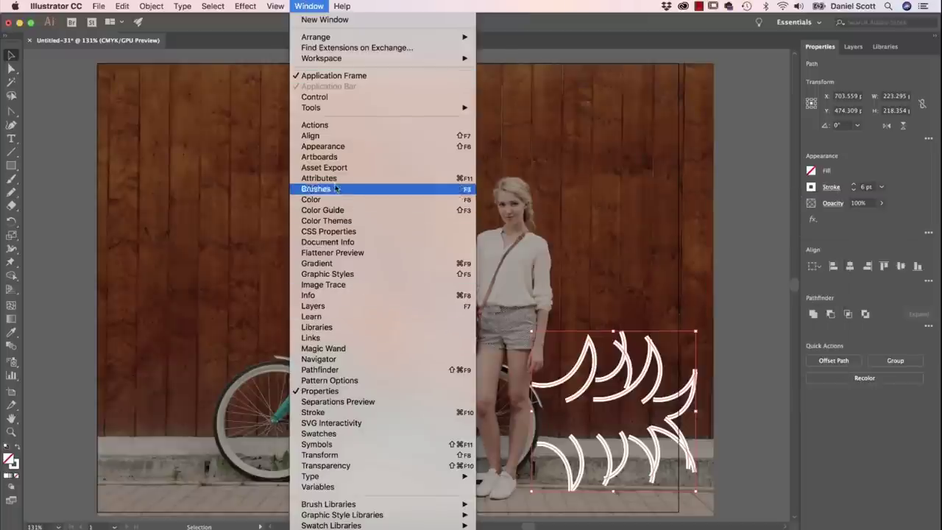
left_click(333, 411)
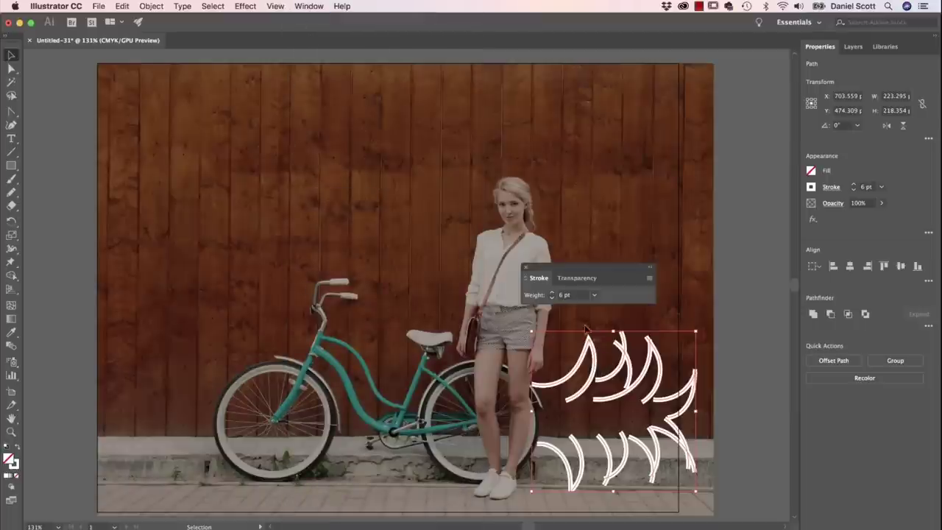
double_click(542, 281)
double_click(542, 281)
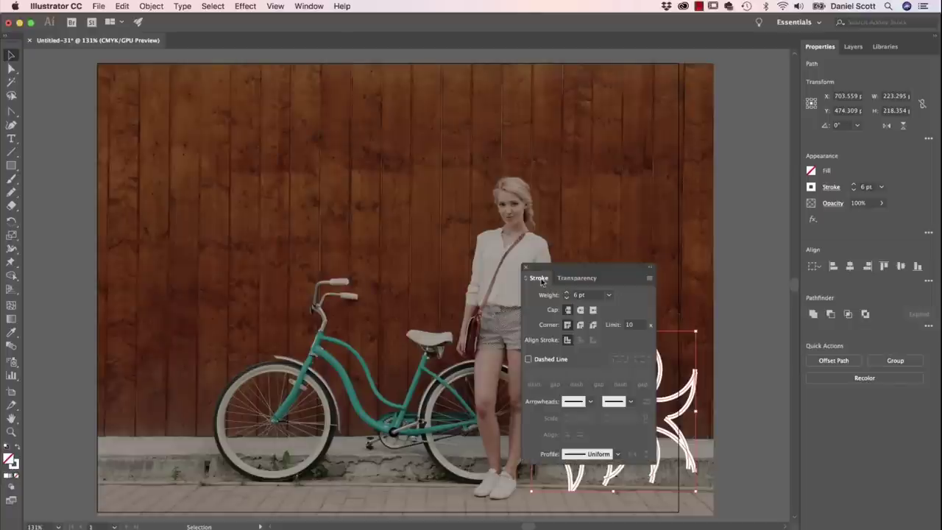
double_click(541, 281)
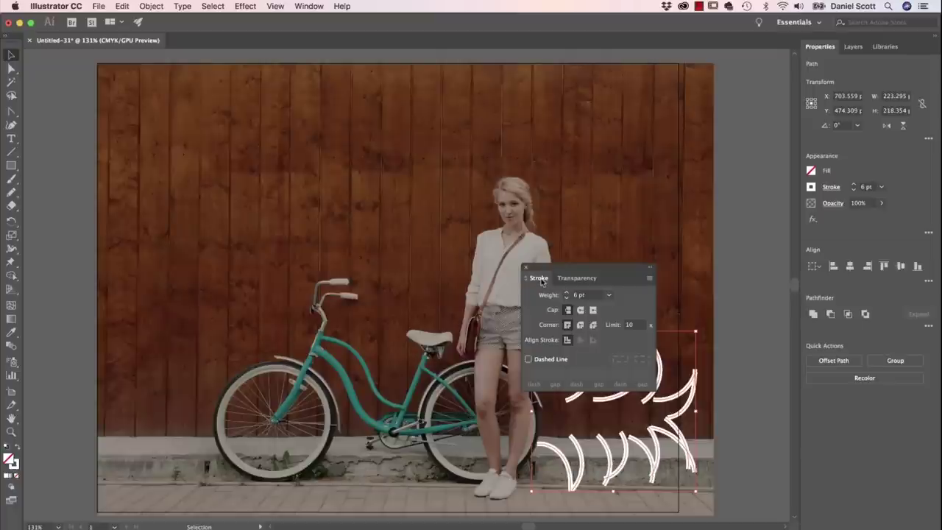
double_click(541, 281)
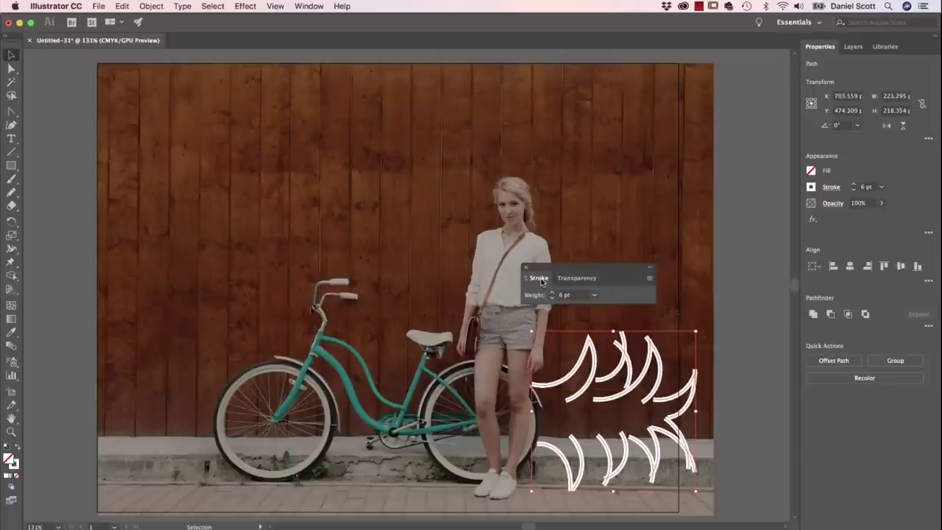
double_click(541, 281)
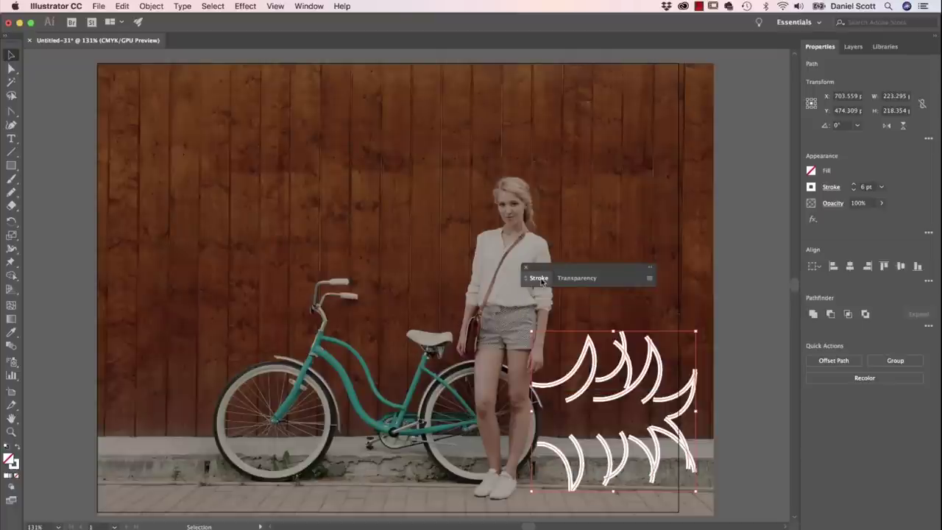
double_click(541, 281)
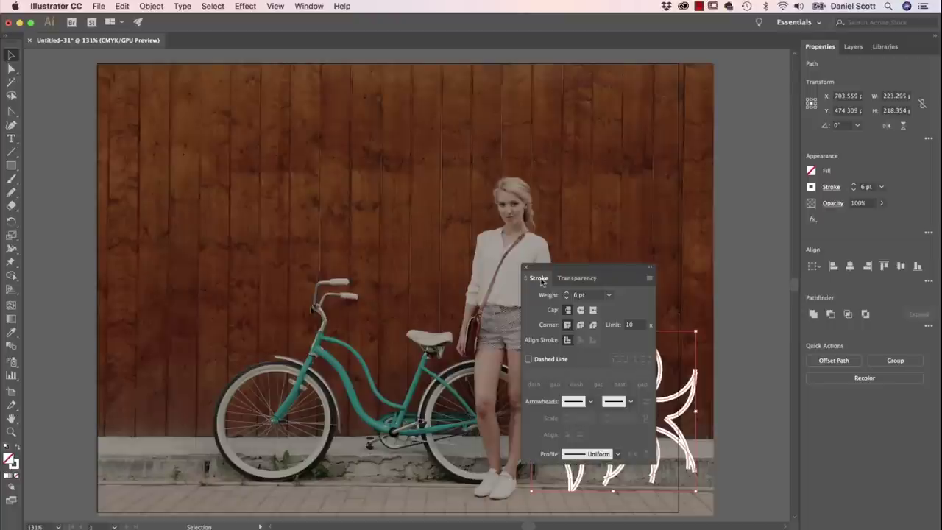
double_click(542, 281)
double_click(542, 281)
double_click(541, 281)
double_click(542, 281)
left_click(524, 267)
left_click(830, 189)
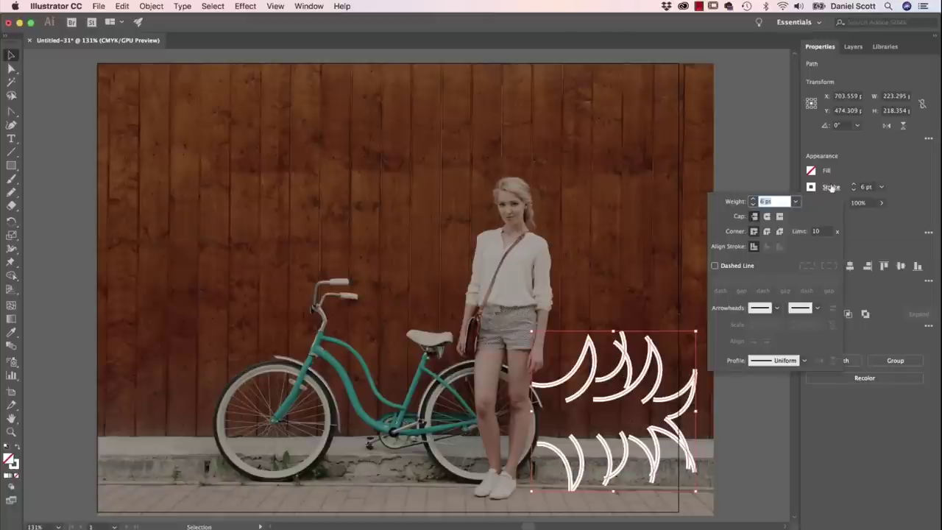
key("Escape")
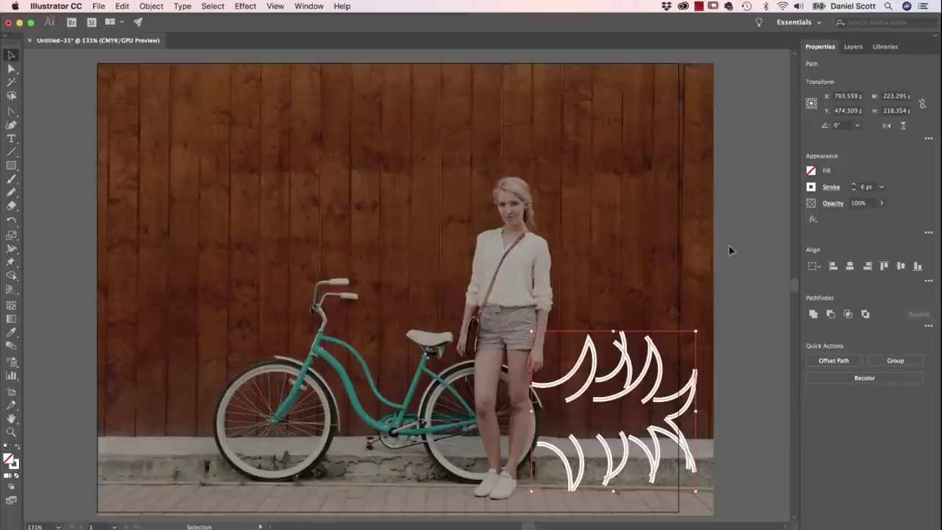
left_click(830, 188)
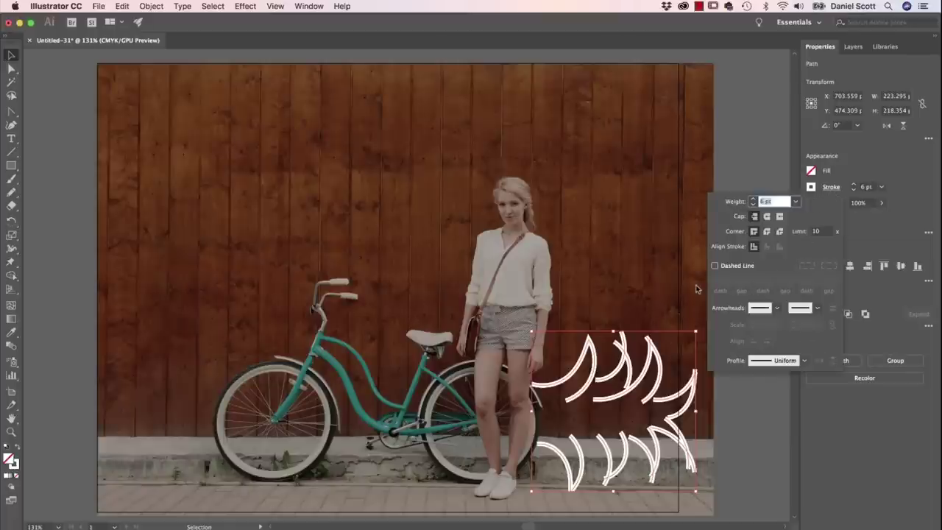
key("Escape")
key("super+equal")
key("super+equal")
key("super+equal")
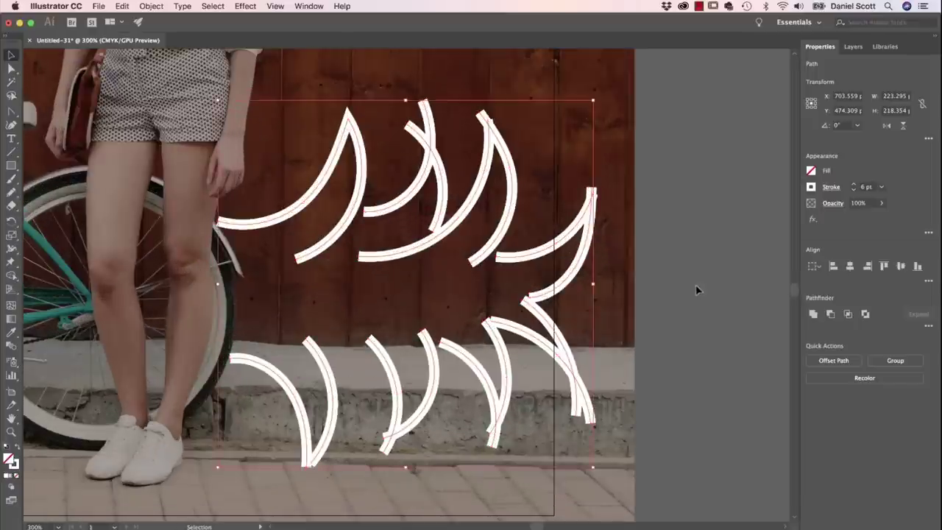
- Compare flat and round caps on the crescent strokes
left_click(831, 188)
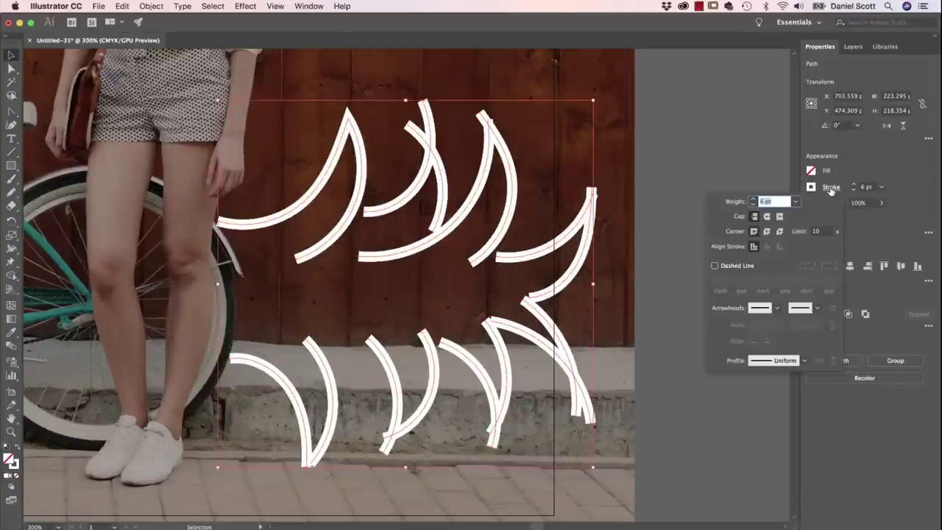
left_click(766, 217)
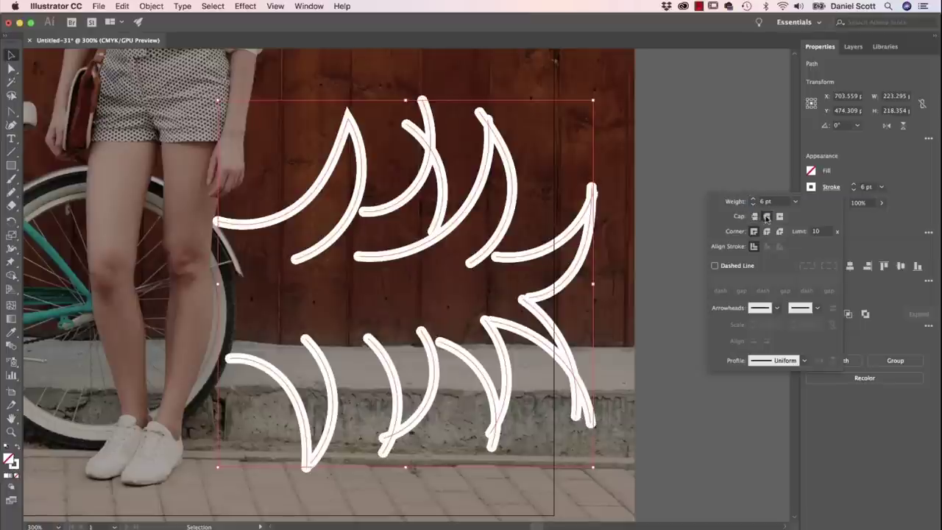
left_click(754, 216)
left_click(766, 217)
left_click(754, 216)
left_click(766, 217)
- Drop the crescent stroke weight to 1 pt, then raise it back to 6 pt
left_click(854, 189)
left_click(853, 189)
left_click(853, 189)
left_click(853, 189)
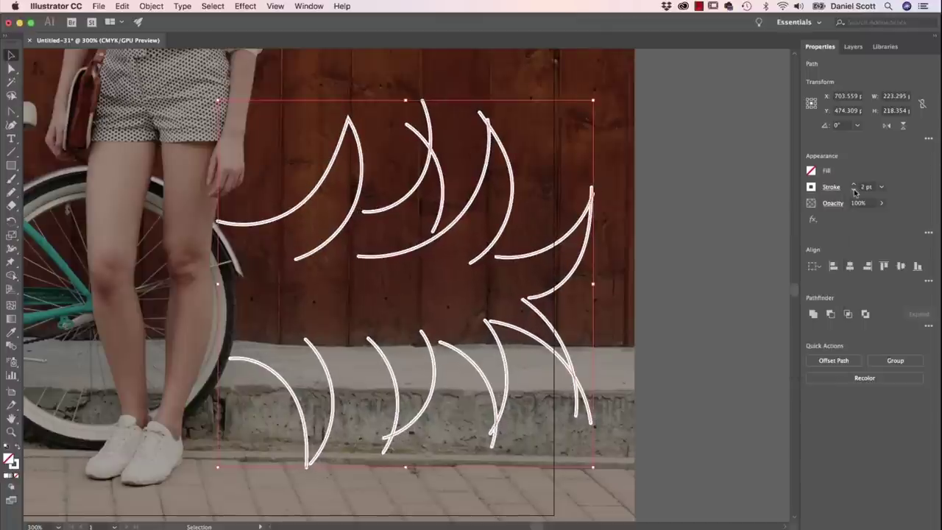
left_click(854, 190)
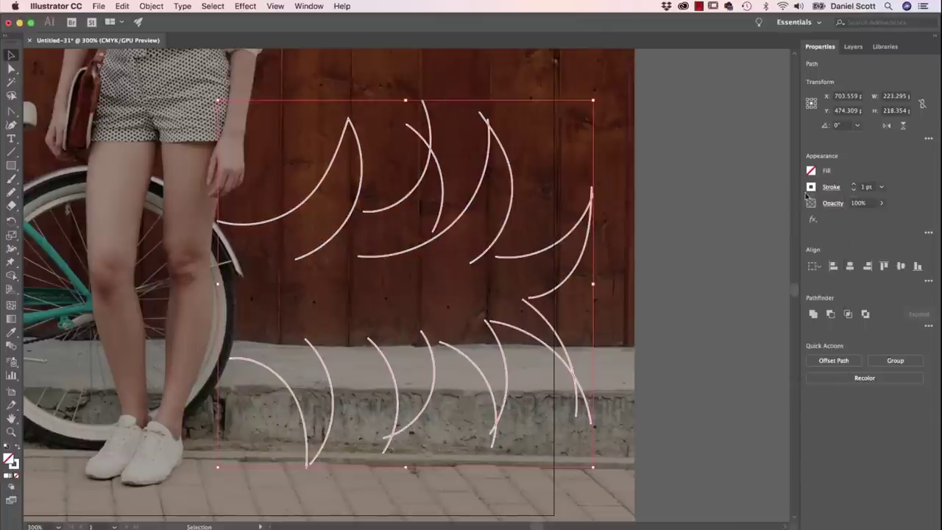
left_click(829, 187)
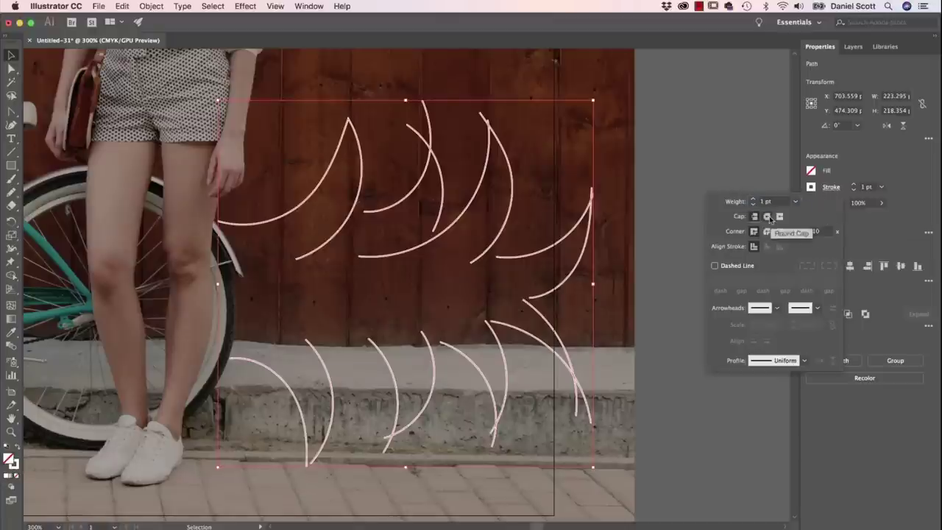
left_click(853, 185)
left_click(853, 185)
left_click(854, 186)
left_click(854, 186)
left_click(853, 186)
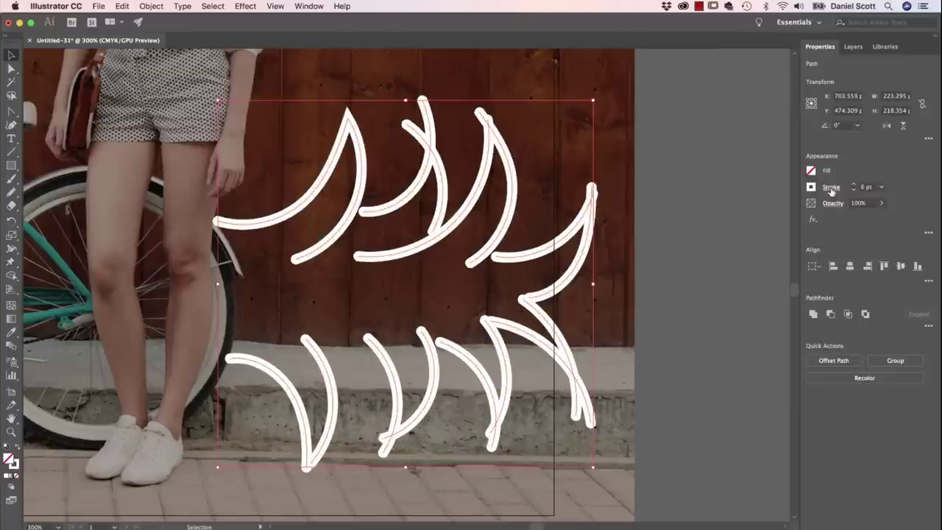
- Compare projecting and butt caps, settling on flat Butt caps
left_click(831, 188)
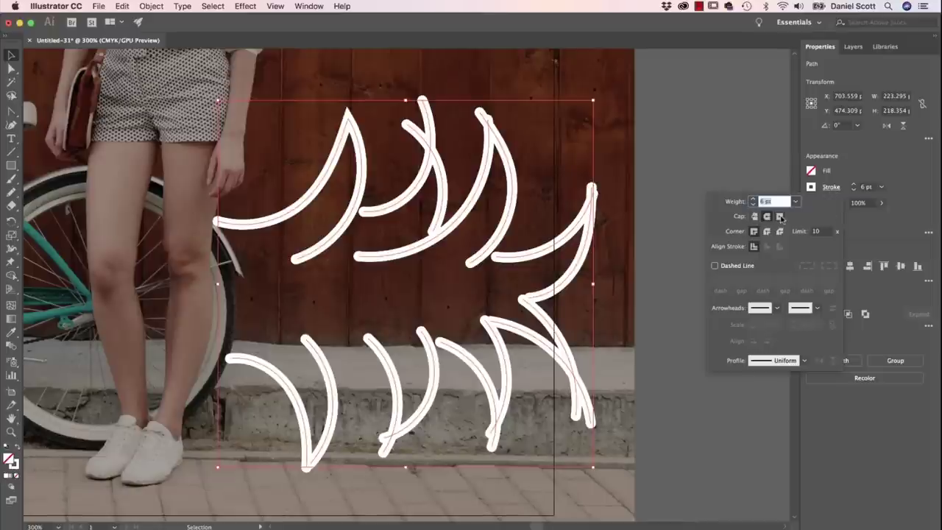
left_click(779, 217)
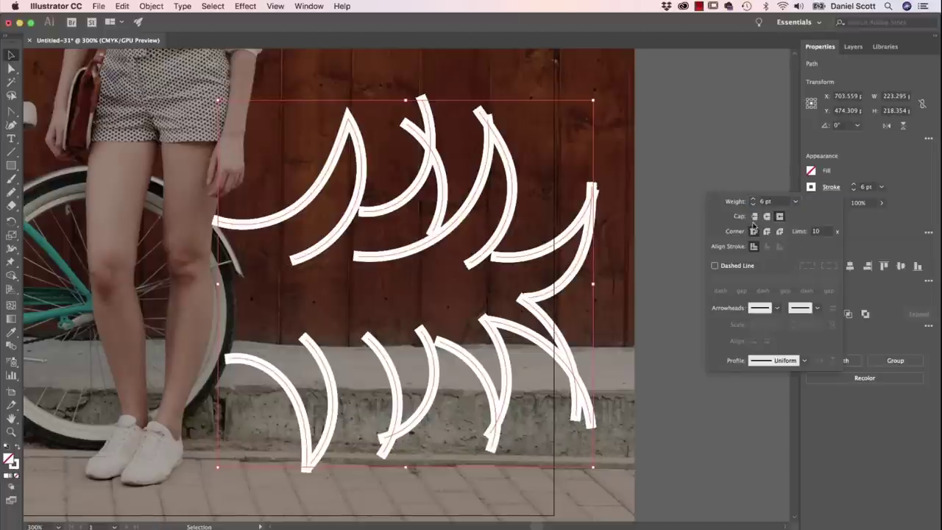
left_click(754, 215)
left_click(780, 217)
left_click(754, 217)
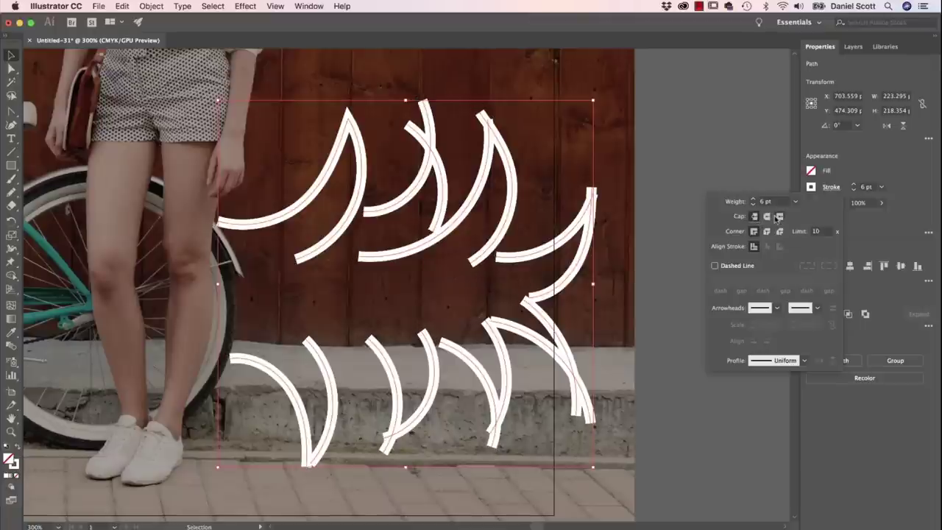
left_click(780, 216)
left_click(754, 217)
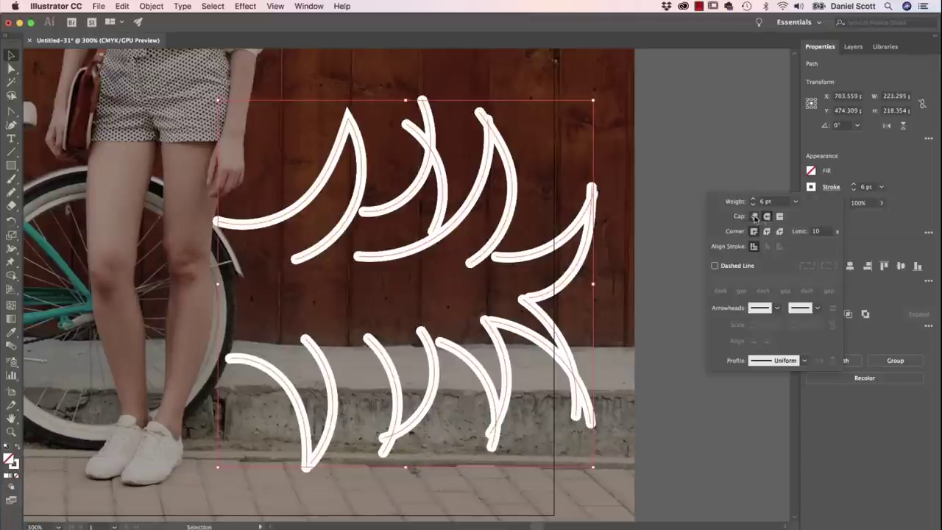
left_click(754, 217)
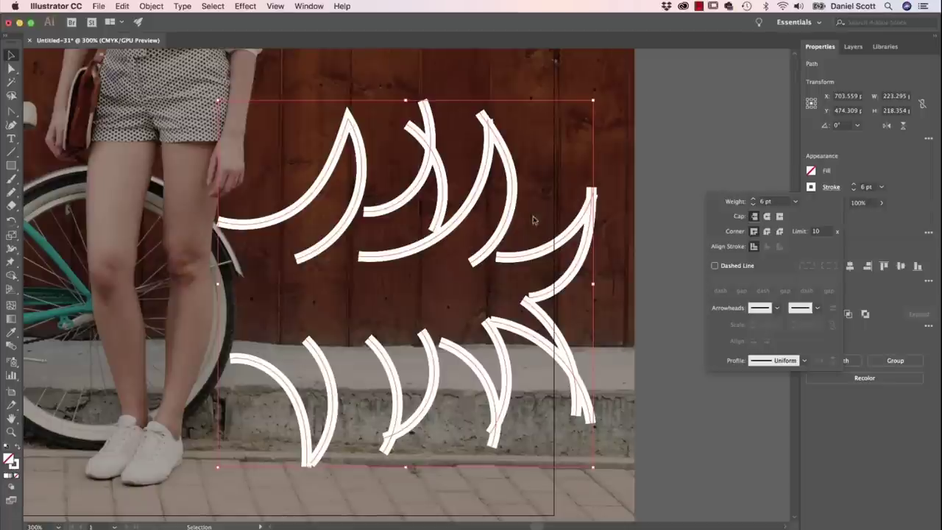
- Set sharp Miter corners after trying round and bevel, then apply the first width profile
left_click(767, 233)
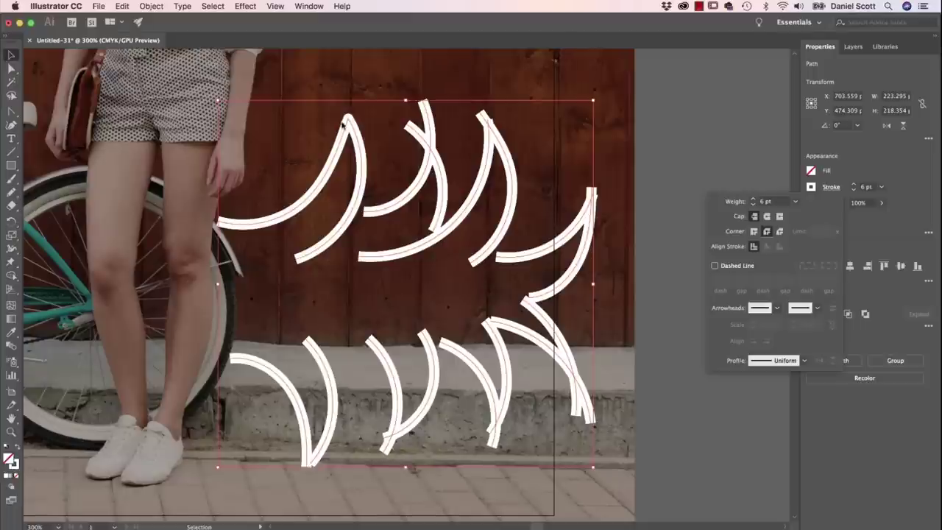
left_click(779, 232)
left_click(754, 231)
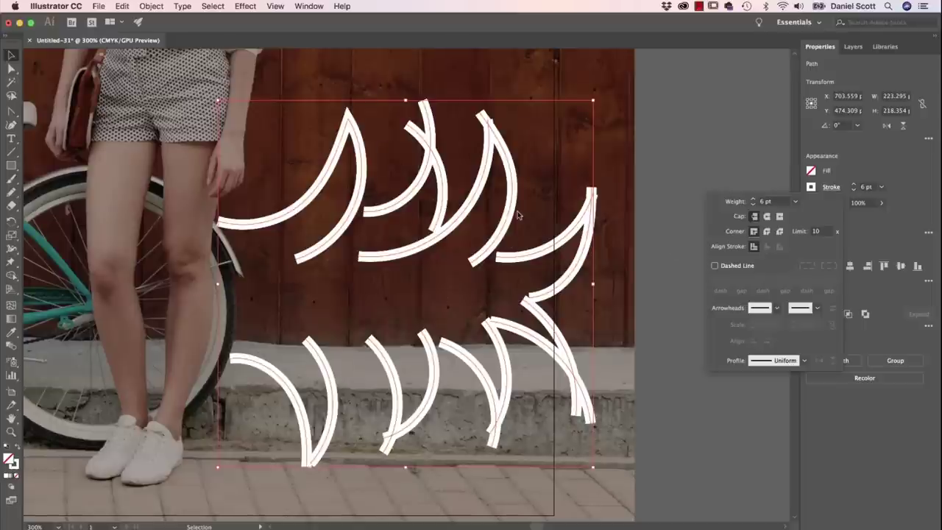
left_click(804, 360)
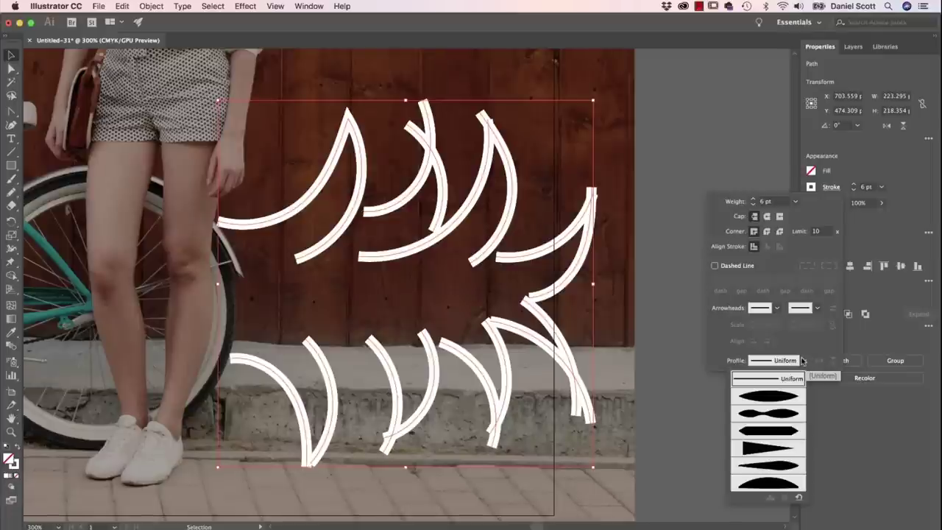
left_click(770, 400)
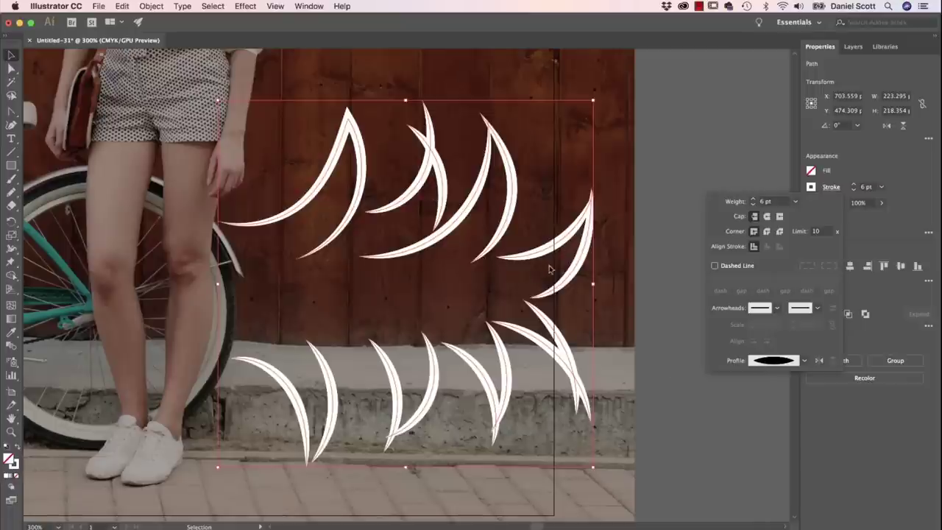
- Deselect, test single crescents, then select all the crescent strokes
left_click(650, 219)
left_click(639, 242)
left_click_drag(550, 247, 584, 233)
left_click(344, 184)
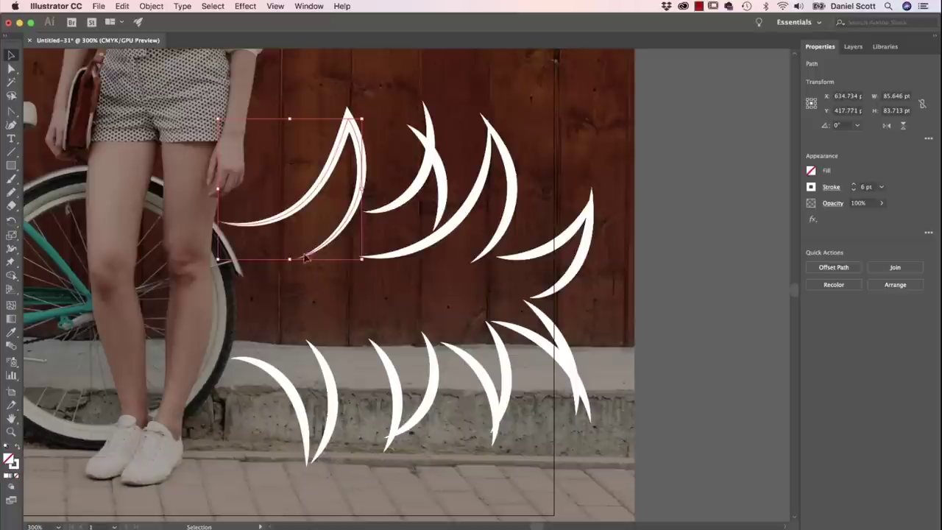
left_click(687, 177)
key("super+a")
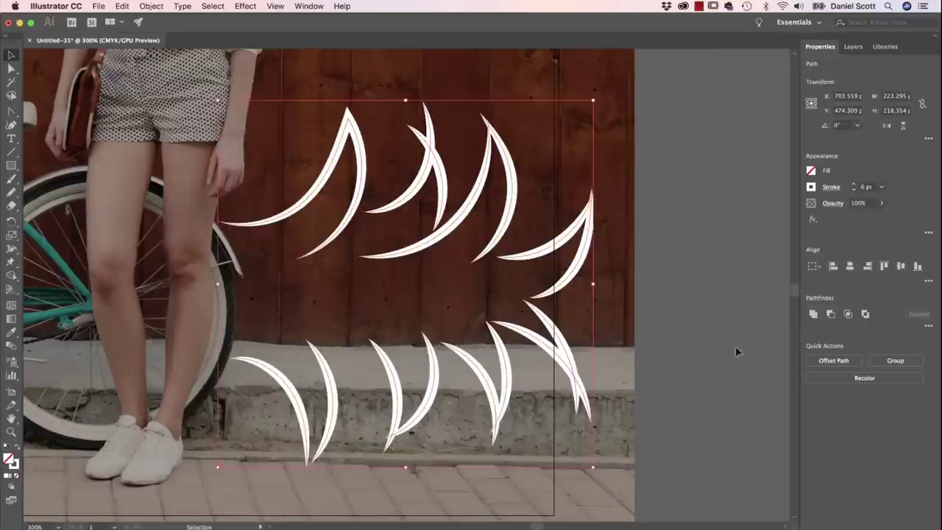
- Apply Width Profile 3 to all crescents and flip its direction several times
left_click(831, 187)
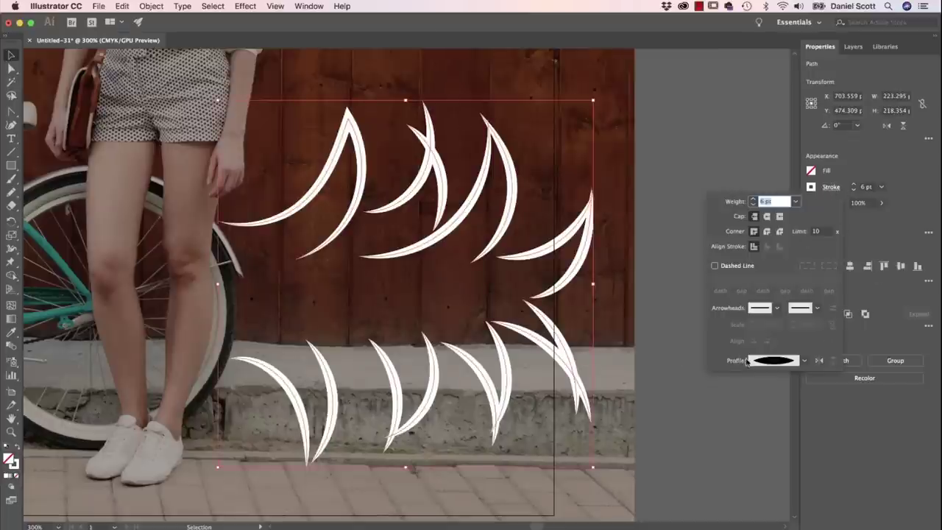
left_click(804, 361)
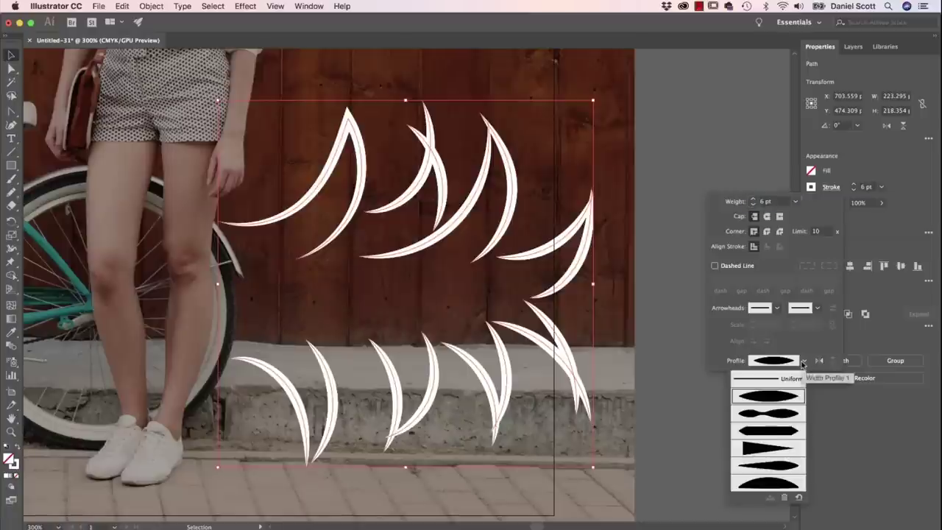
left_click(762, 416)
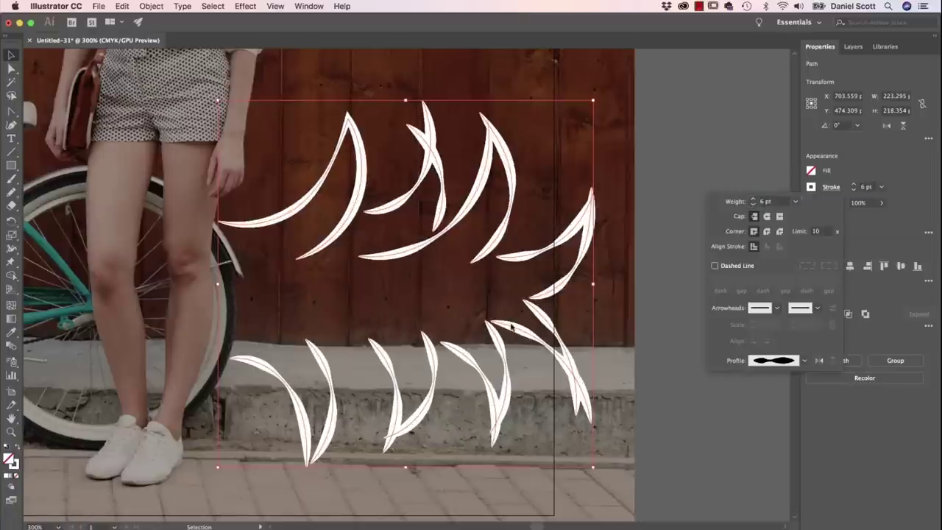
left_click(818, 361)
left_click(818, 361)
left_click(818, 360)
left_click(818, 360)
- Try Width Profile 4 and other profiles, ending with tapered Width Profile 5
left_click(787, 361)
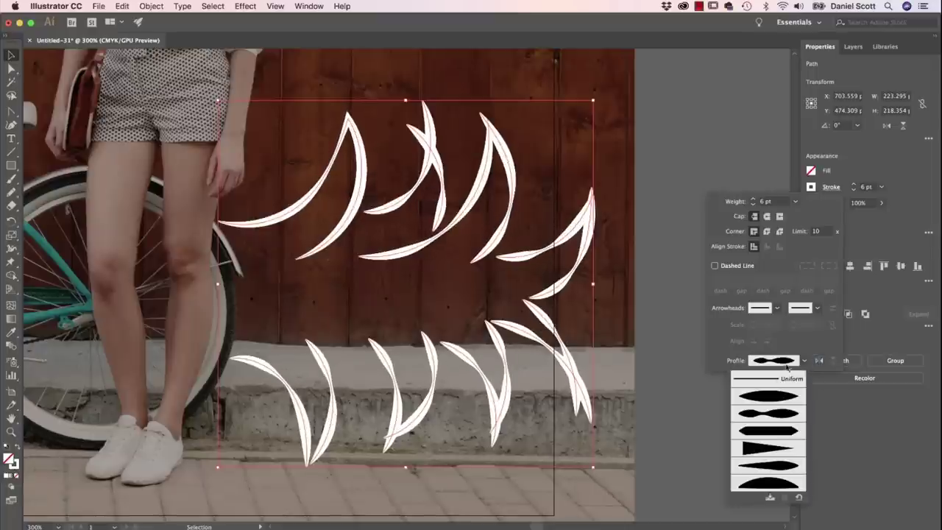
left_click(775, 434)
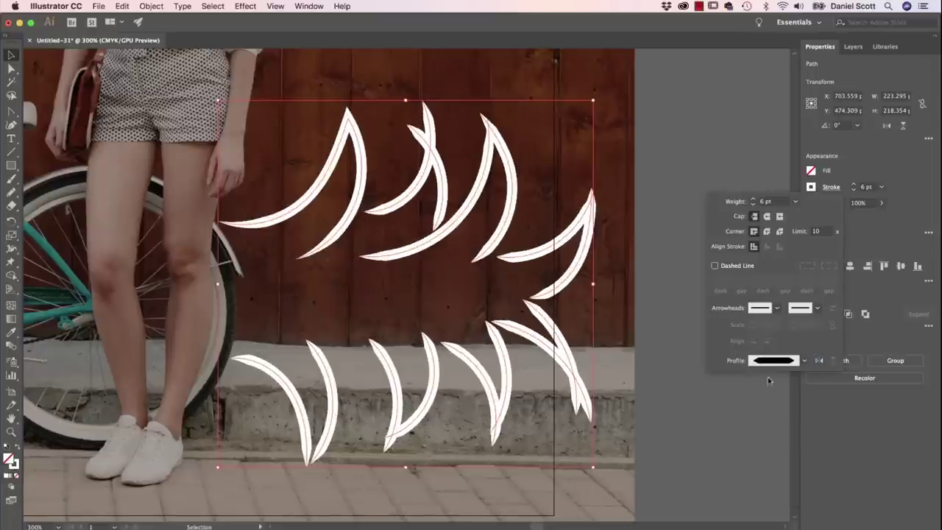
left_click(802, 361)
left_click(778, 447)
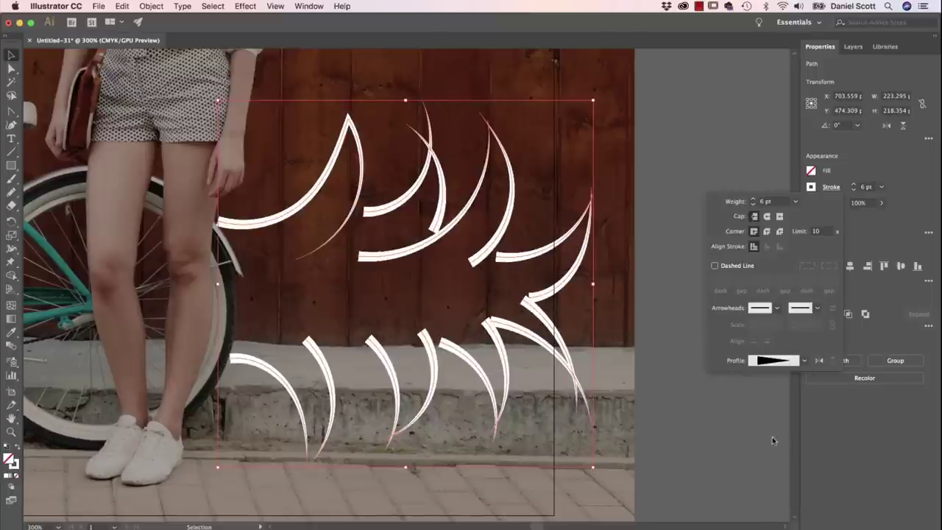
left_click(803, 360)
left_click(761, 473)
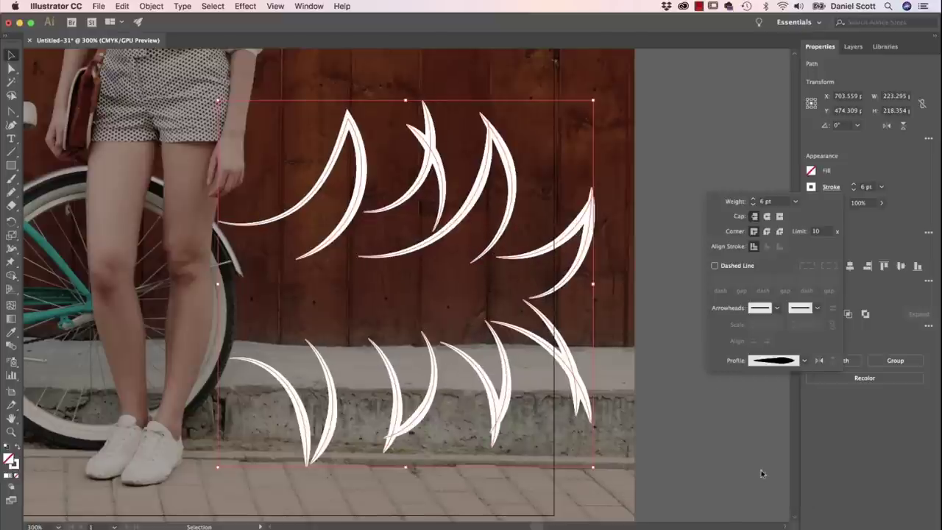
left_click(803, 360)
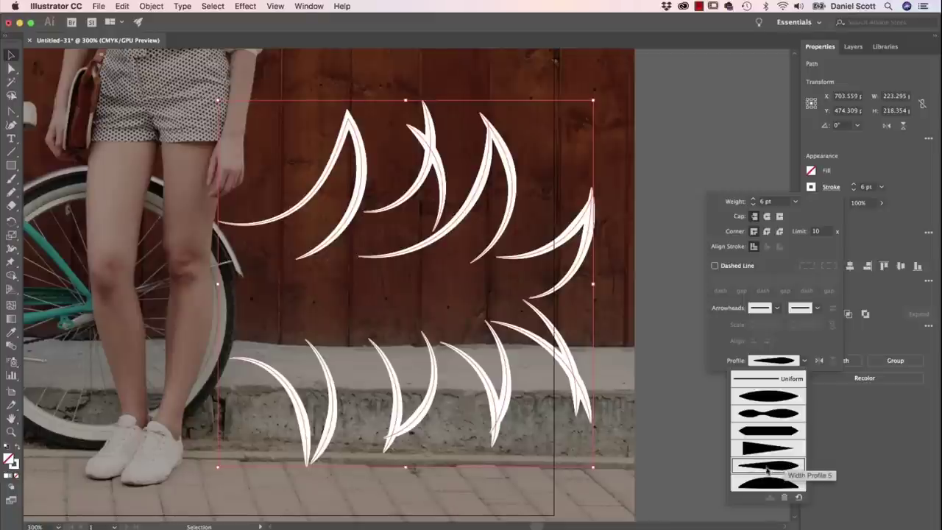
left_click(808, 334)
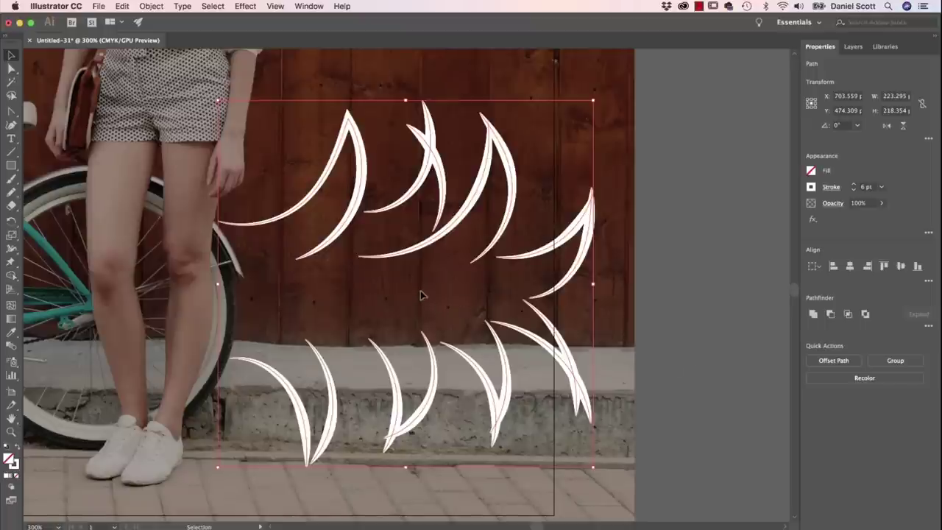
- Pan to the bicycle and pencil a loop around the pedal crank
left_click_drag(291, 185, 677, 167)
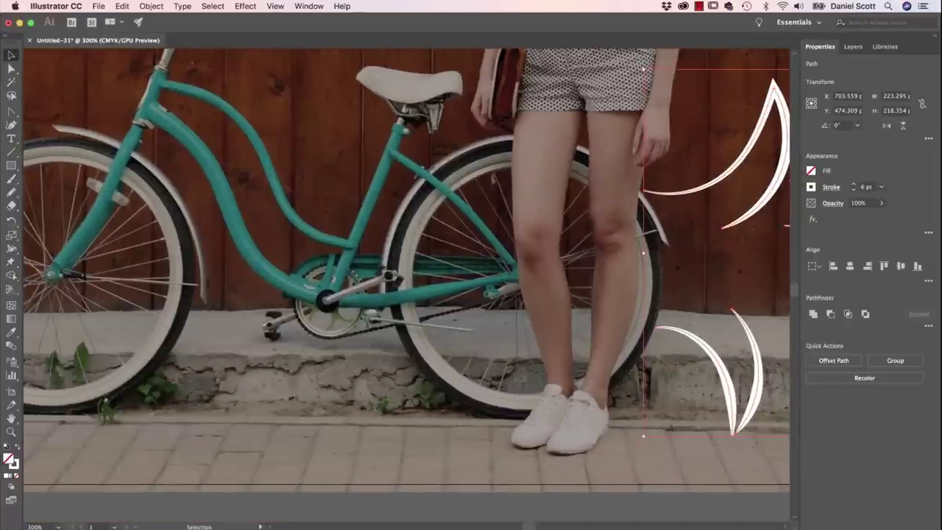
left_click(12, 193)
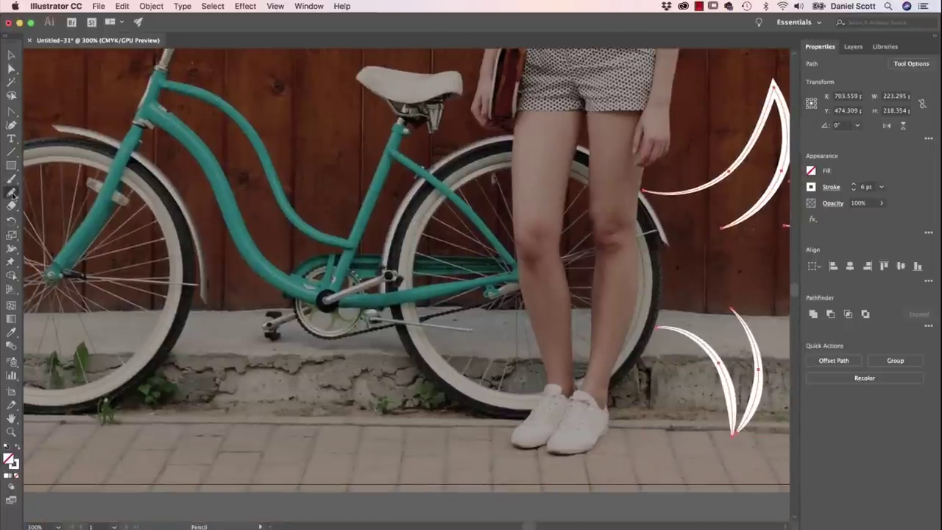
mouse_move(389, 245)
left_mouse_down()
mouse_move(367, 193)
mouse_move(275, 263)
mouse_move(379, 256)
mouse_move(289, 368)
left_mouse_up()
key("super+z")
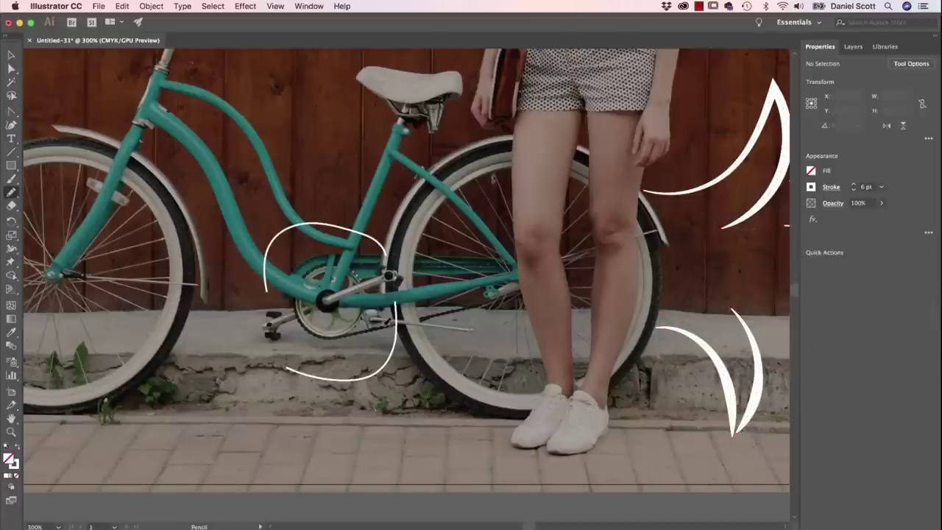
- Select both parts of the pedal loop and show their stroke settings
left_click(11, 56)
left_click(364, 234)
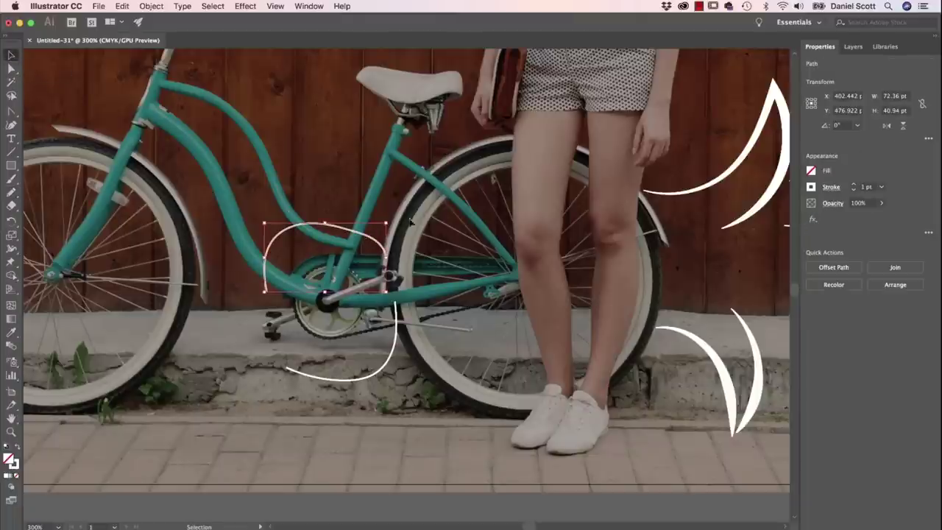
left_click(288, 377, "shift")
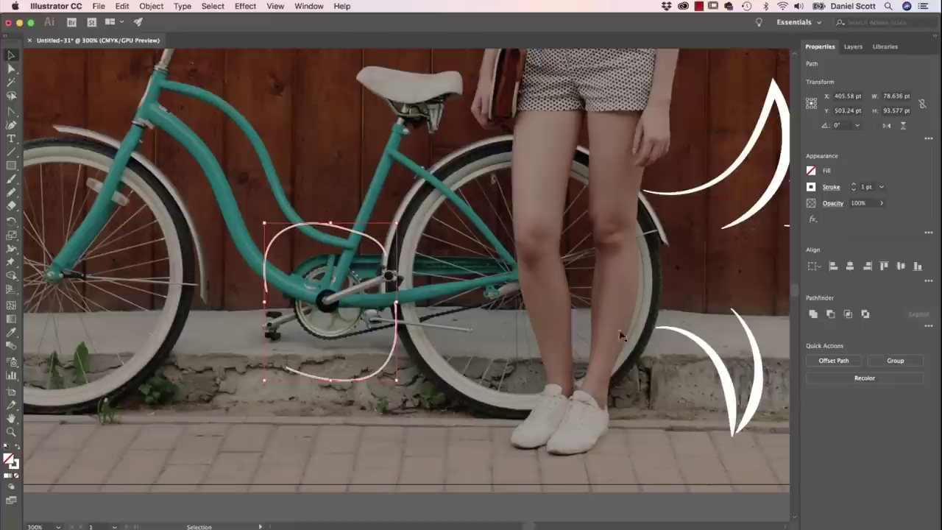
left_click(830, 187)
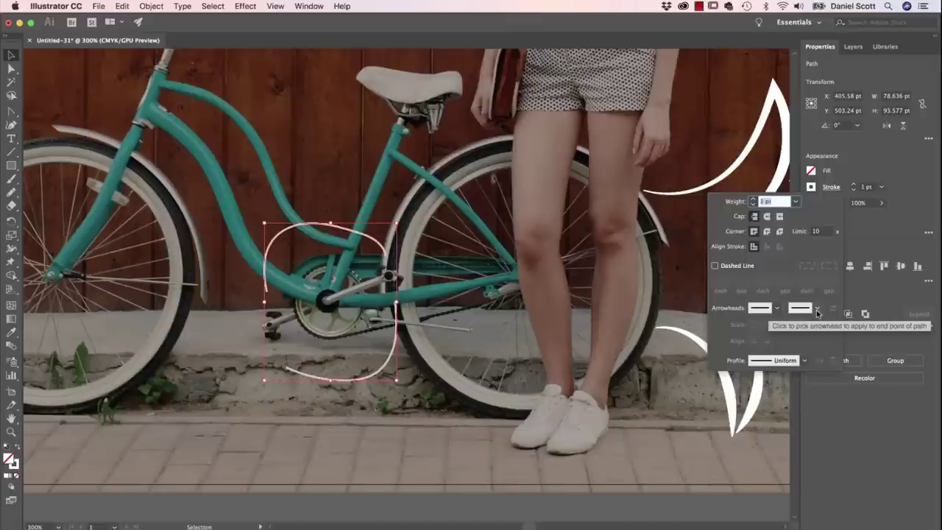
- Give the loop an Arrow 20 start arrowhead and an Arrow 2 end arrowhead
left_click(773, 310)
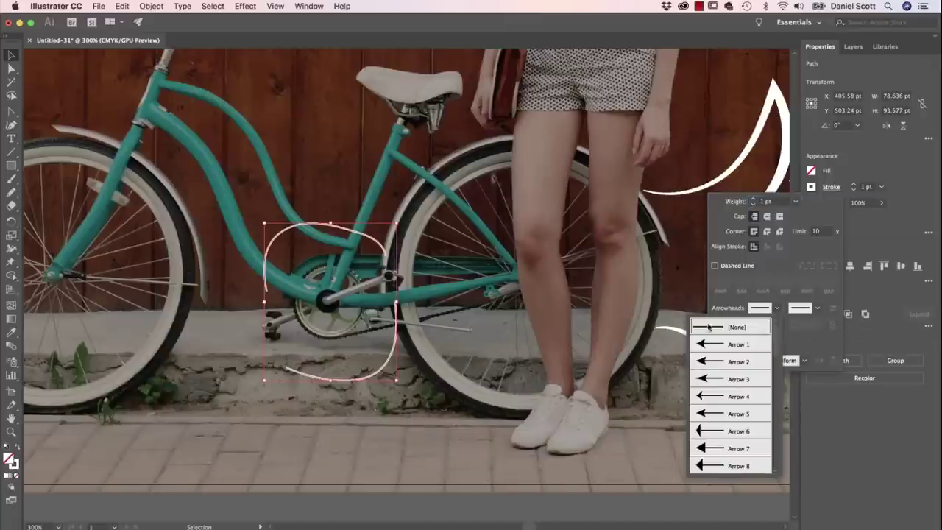
left_click(702, 345)
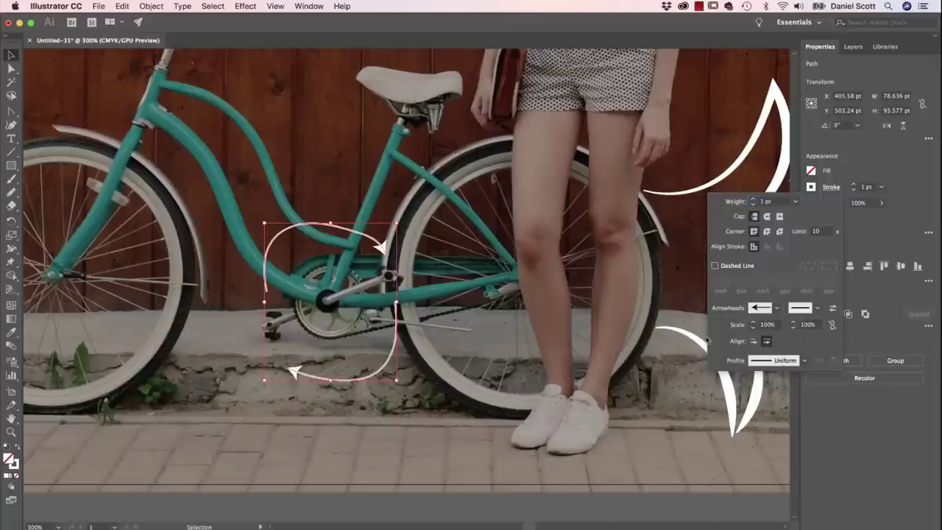
left_click(778, 309)
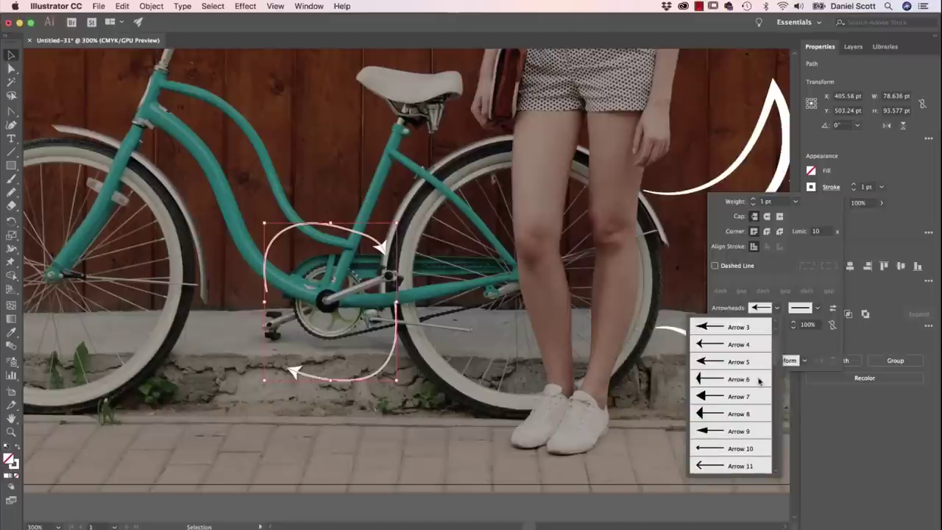
left_click_drag(774, 359, 774, 401)
scroll(744, 390, "down", 2)
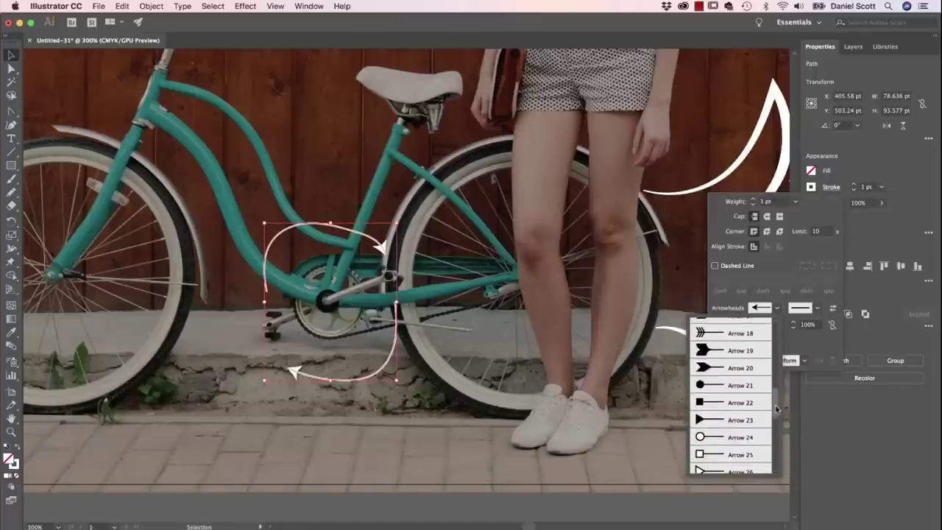
left_click(713, 377)
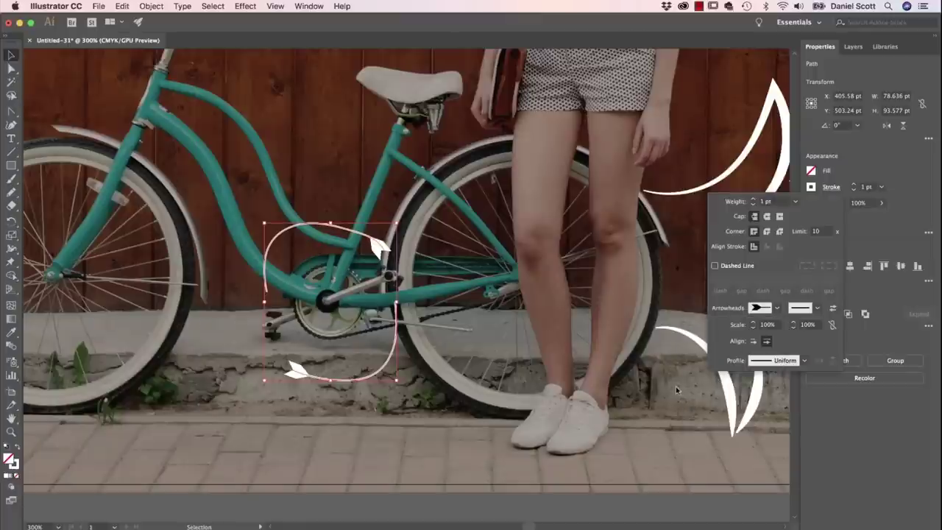
left_click(791, 308)
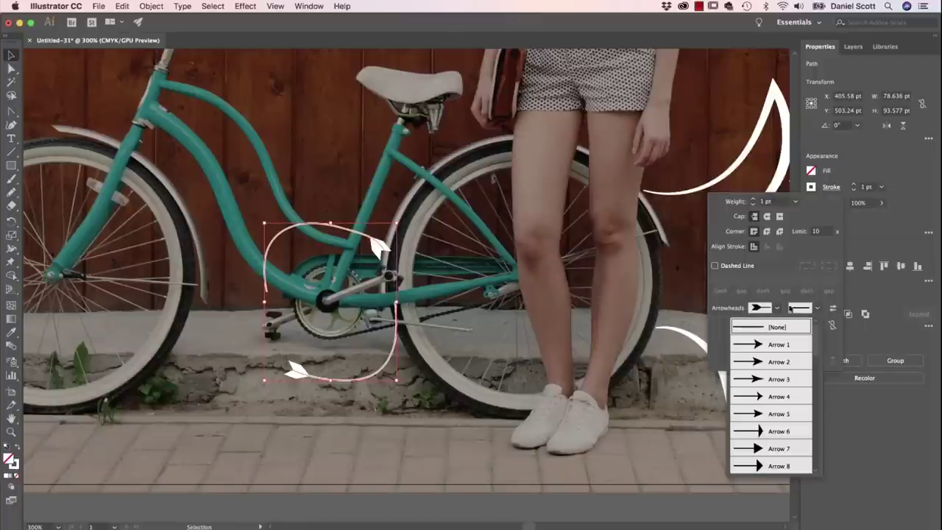
left_click(777, 360)
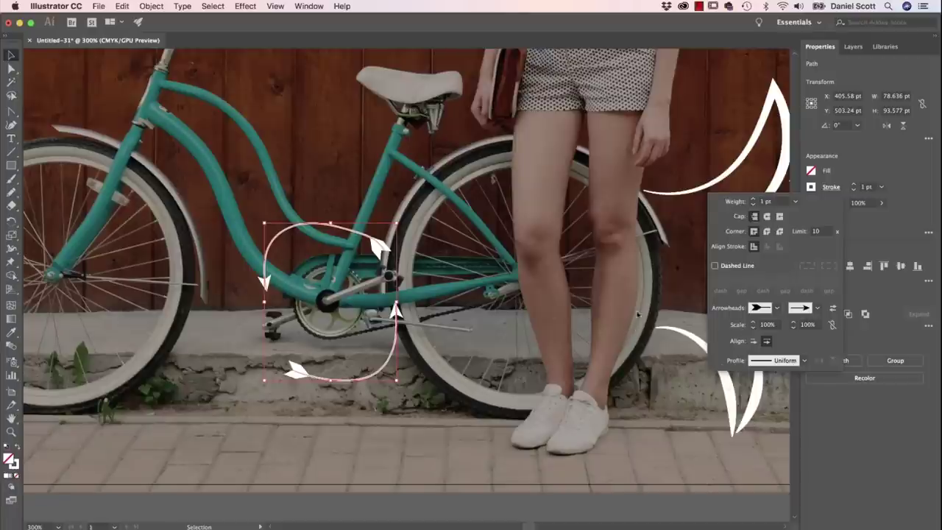
- Apply a tapered width profile to the loop and deselect it
left_click(804, 360)
left_click(756, 466)
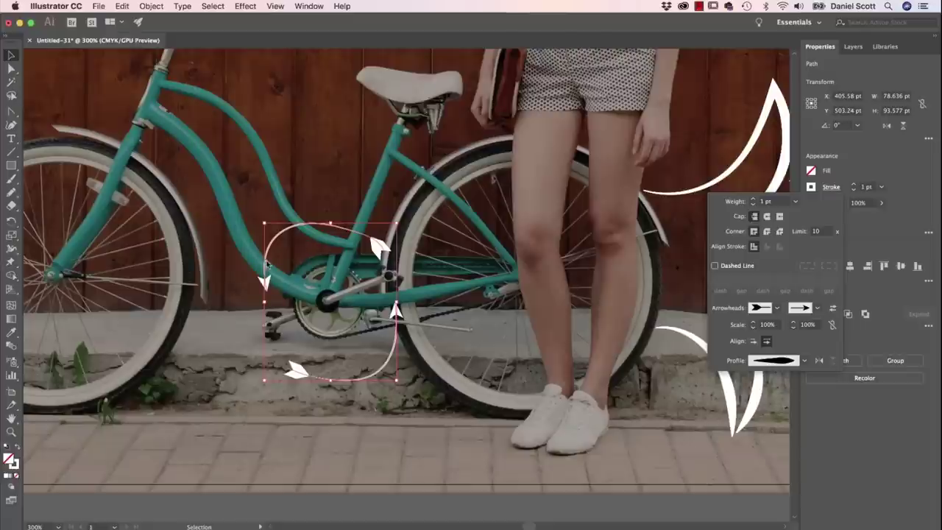
left_click(454, 255)
left_click(451, 265)
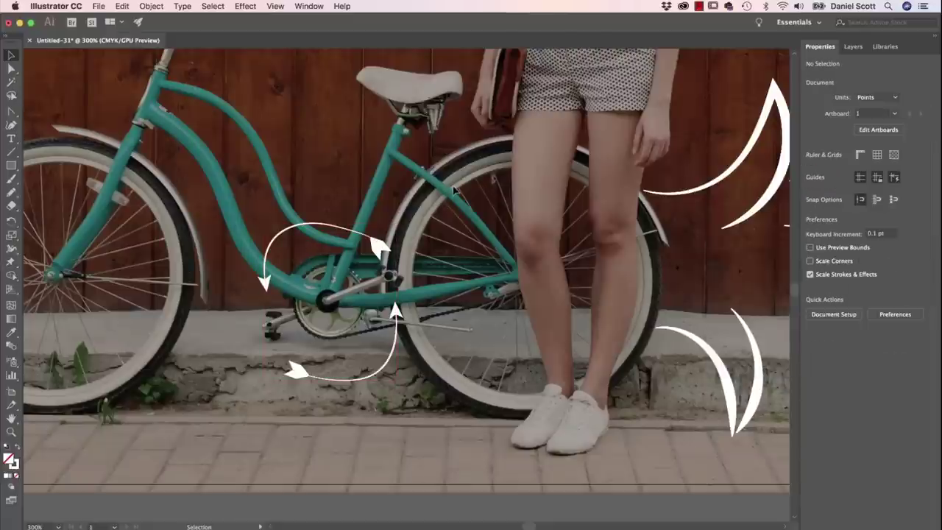
- Select the pedal arrow loop and raise its stroke weight to 4 pt
left_click_drag(244, 426, 283, 266)
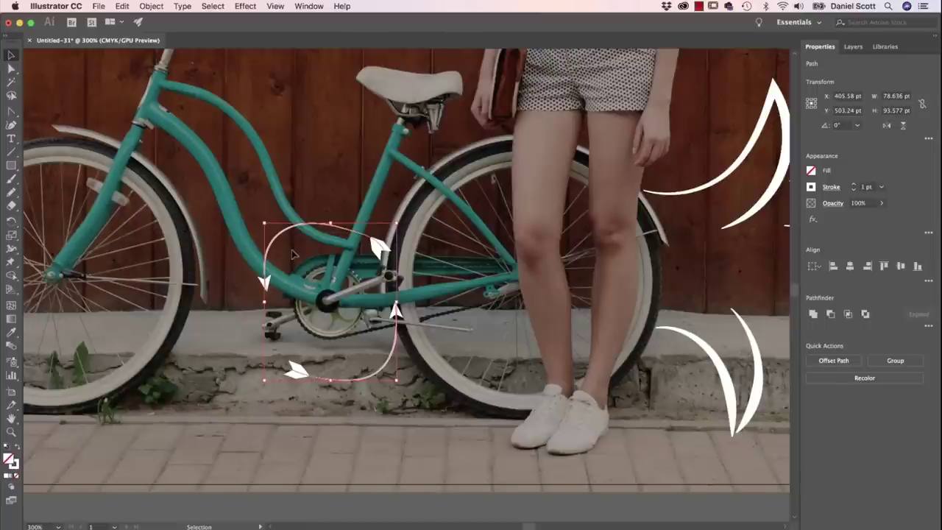
left_click(853, 187)
left_click(853, 186)
left_click(853, 186)
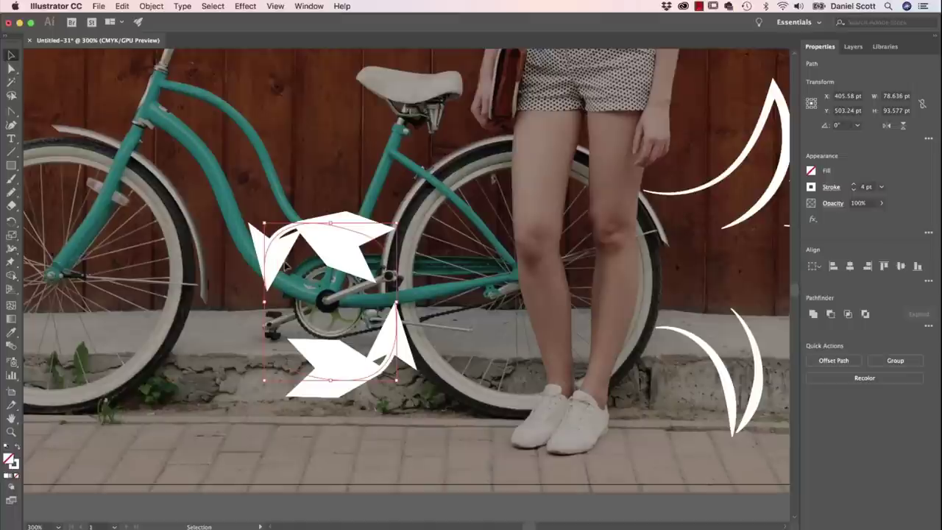
- Scale both the start and end arrowheads to 20%
left_click(834, 187)
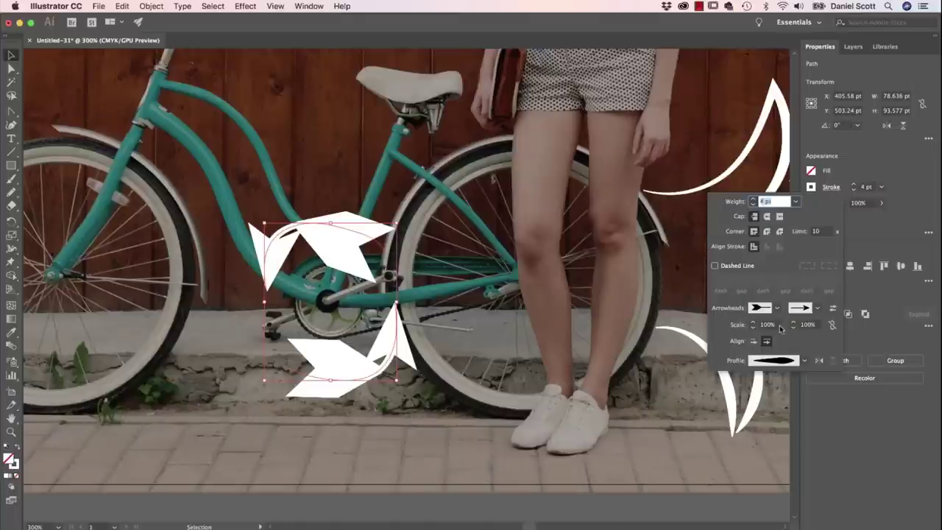
left_click(753, 327)
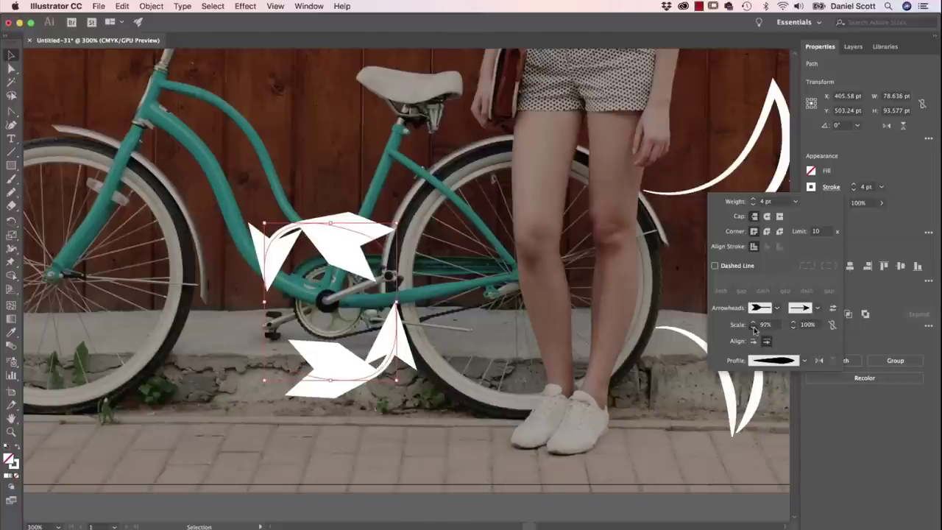
left_click(769, 325)
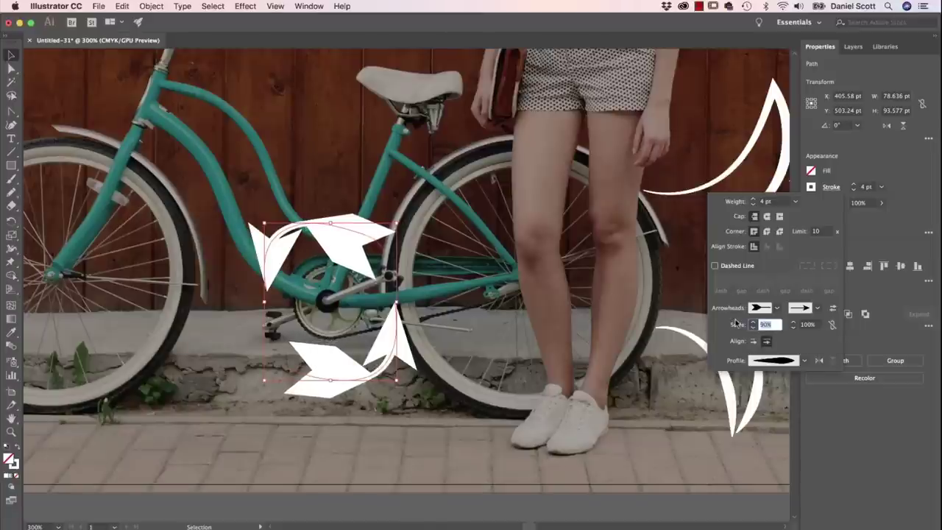
type("2")
key("Tab")
type("20")
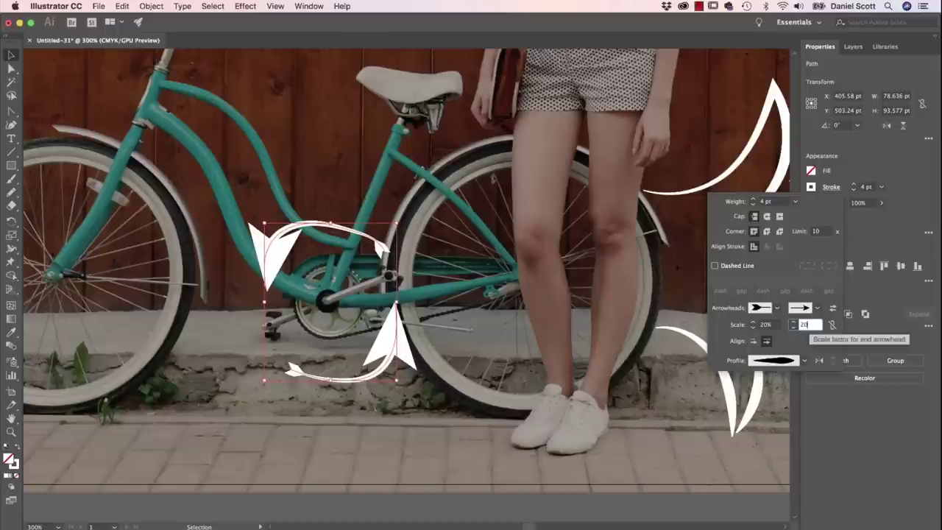
key("Return")
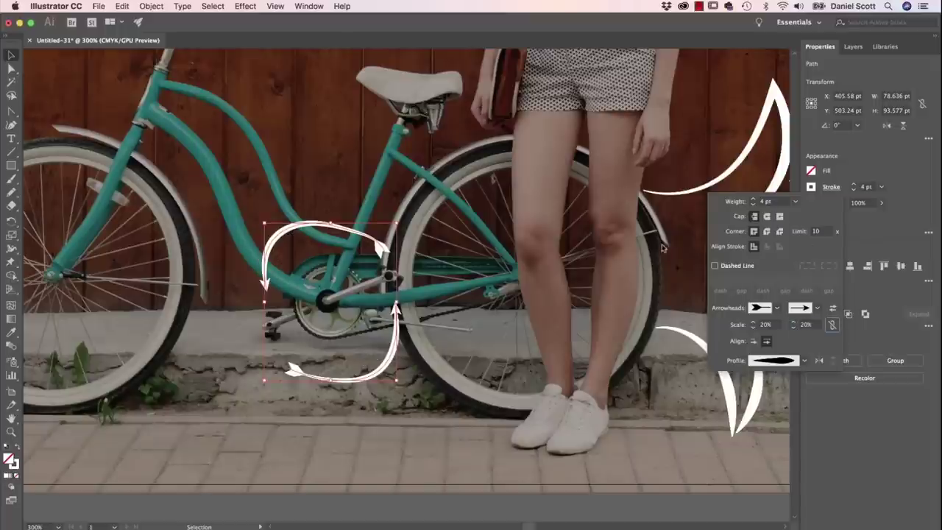
- Increase the loop's stroke weight to 7 pt and deselect it
left_click(754, 199)
left_click(753, 200)
left_click(753, 200)
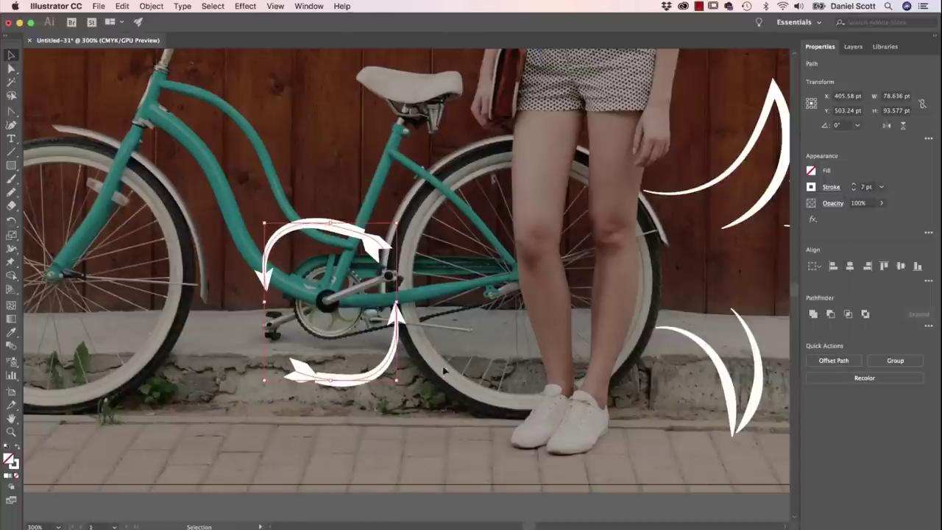
left_click(468, 386)
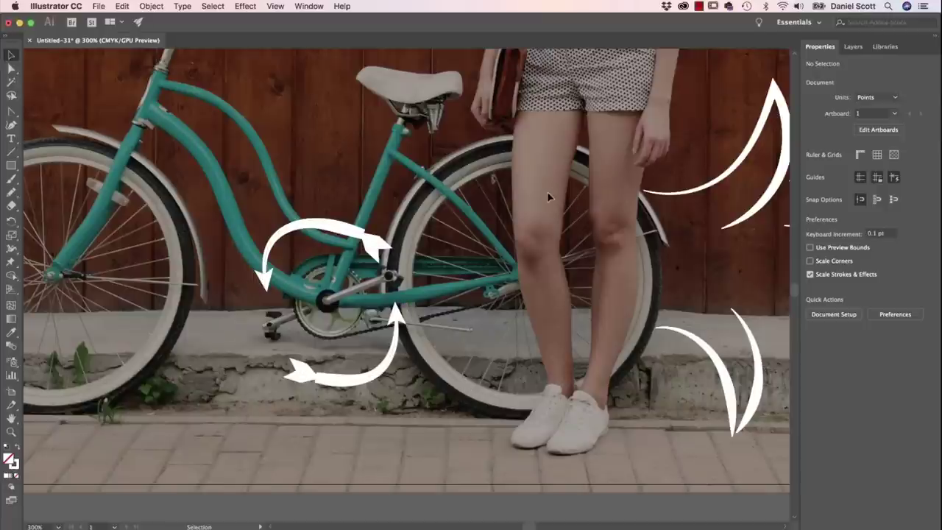
- Zoom out to 150% and pan to show the whole woman, with the Pencil tool ready
key("super+minus")
key("super+minus")
key("a")
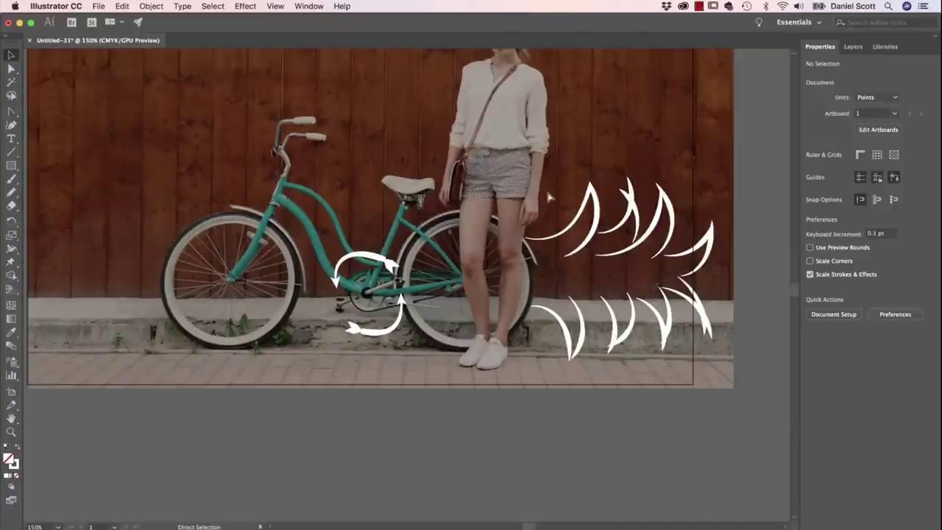
key("v")
left_click_drag(572, 147, 511, 248)
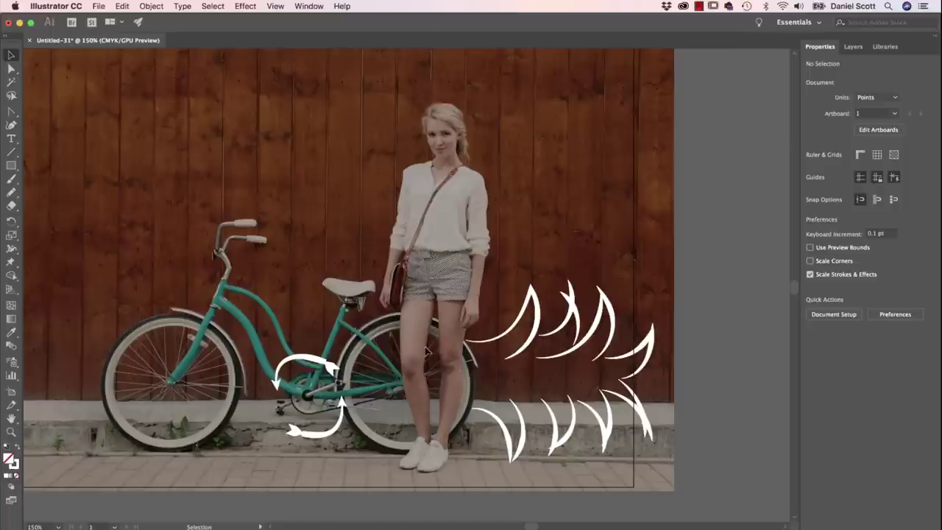
left_click_drag(487, 207, 477, 222)
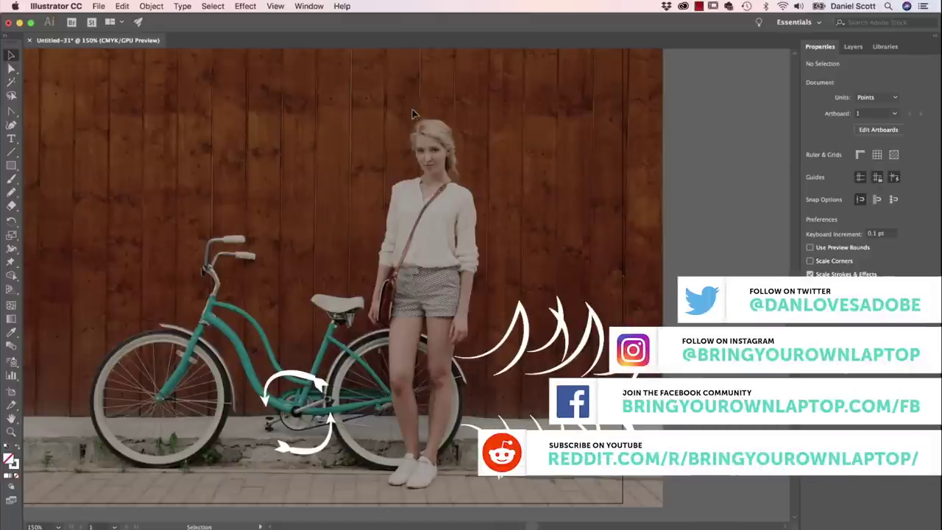
left_click(11, 192)
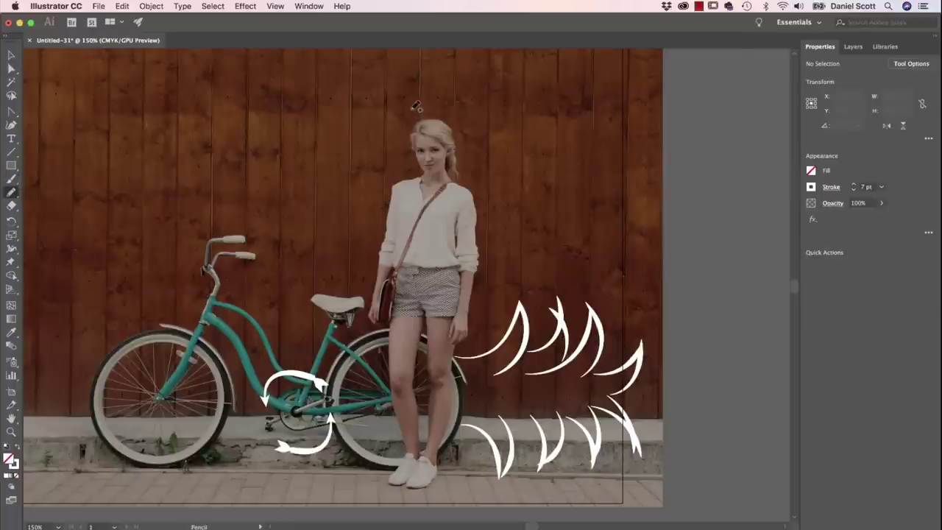
- Draw a freehand pencil loop around the woman from her feet over her head, undoing a stray circle
mouse_move(403, 110)
left_mouse_down()
mouse_move(400, 160)
mouse_move(381, 177)
mouse_move(361, 291)
mouse_move(370, 434)
mouse_move(361, 472)
mouse_move(387, 502)
mouse_move(429, 505)
mouse_move(477, 455)
left_mouse_up()
mouse_move(488, 397)
left_mouse_down()
mouse_move(507, 173)
mouse_move(477, 118)
mouse_move(454, 104)
mouse_move(406, 109)
left_mouse_up()
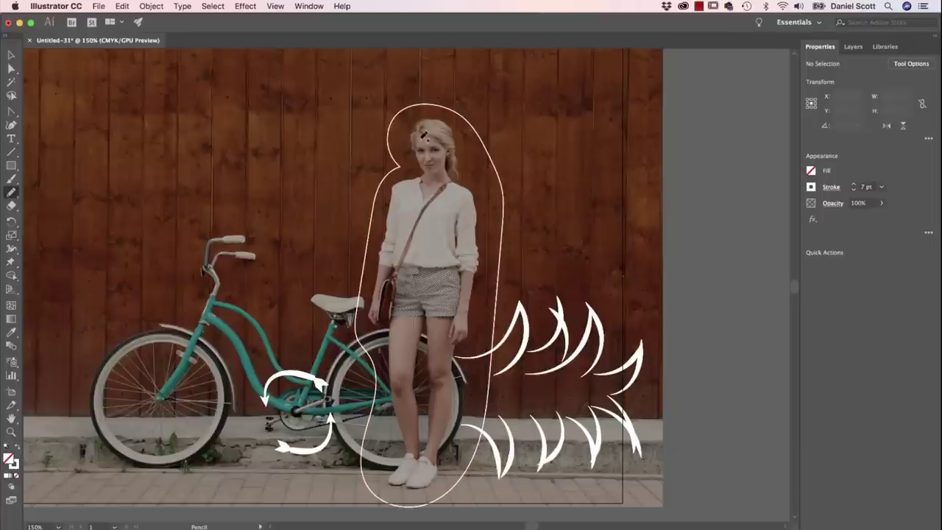
mouse_move(579, 92)
left_mouse_down()
mouse_move(594, 169)
mouse_move(630, 148)
mouse_move(625, 106)
mouse_move(591, 89)
left_mouse_up()
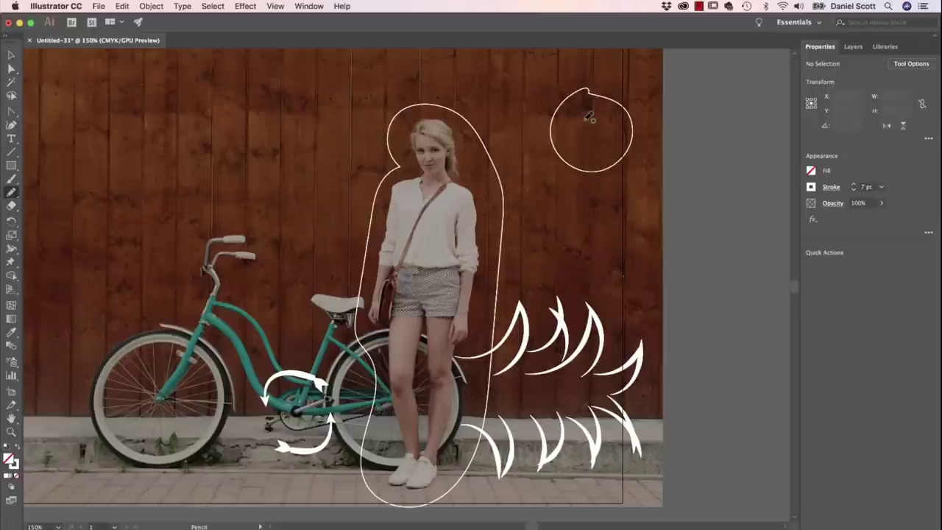
key("v")
key("super+z")
key("super+z")
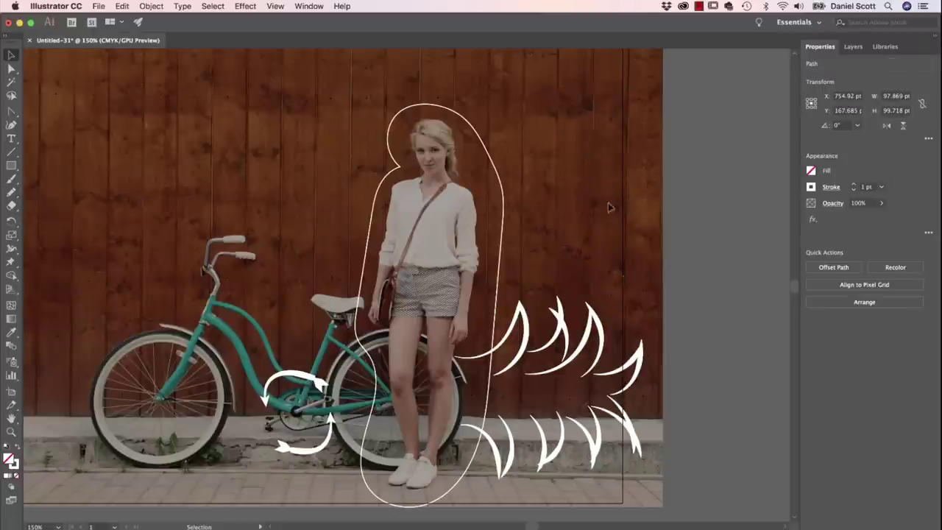
- Make the selected outline around the woman a dashed stroke
left_click(495, 168)
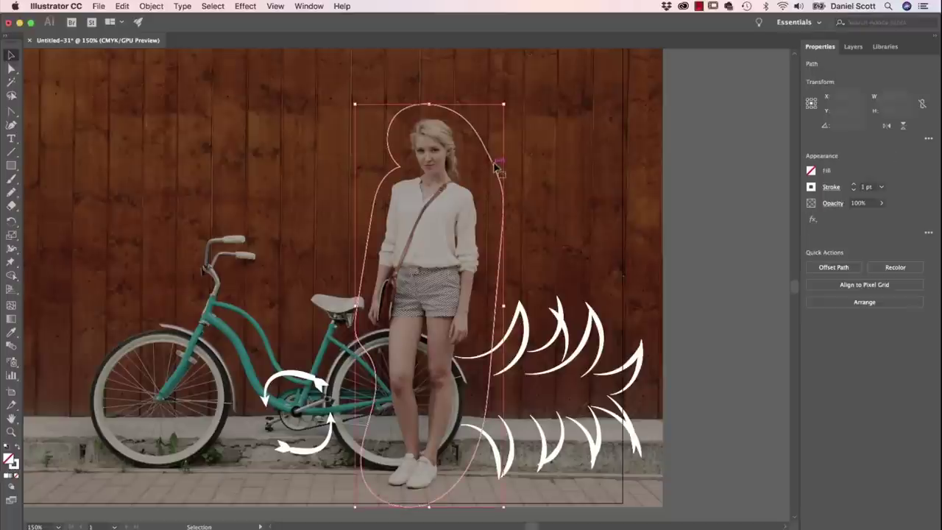
left_click(832, 188)
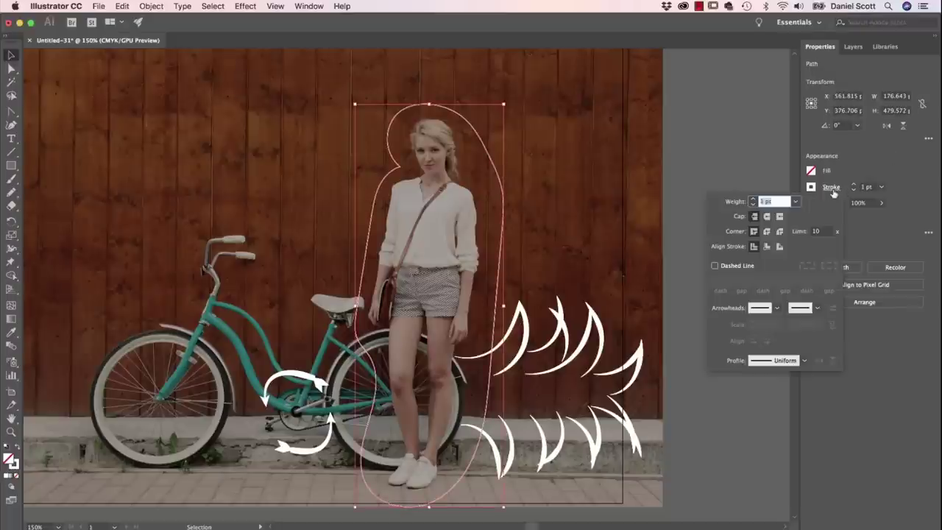
left_click(729, 267)
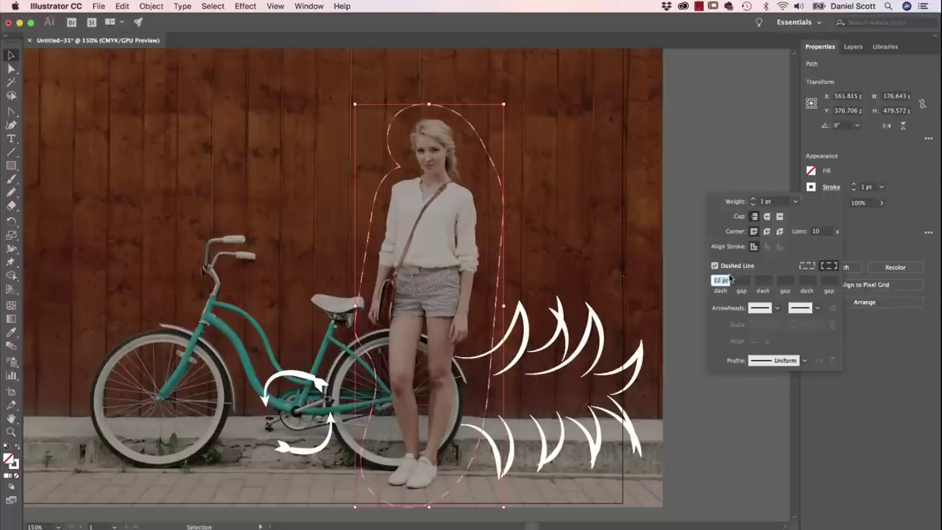
left_click(593, 110)
left_click(595, 118)
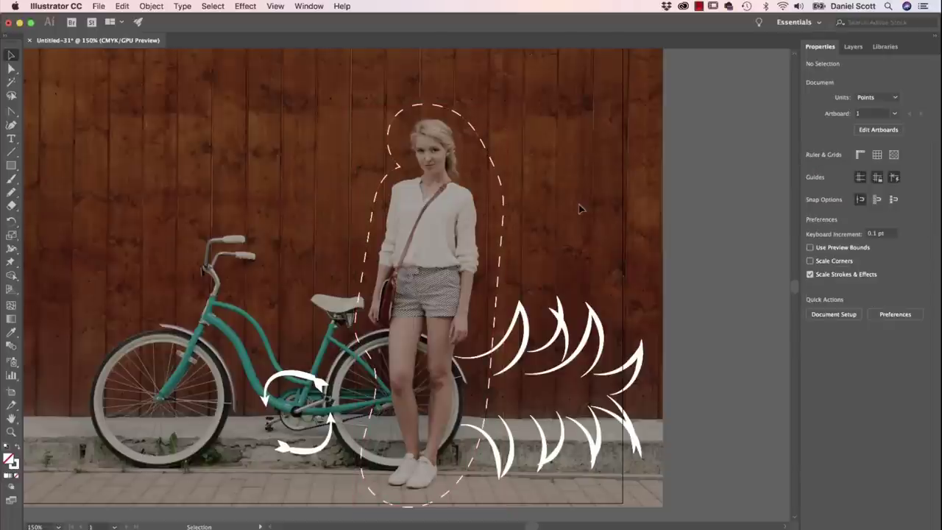
- Thicken the dashed outline to 6 pt and try round, then square dash caps
left_click(503, 237)
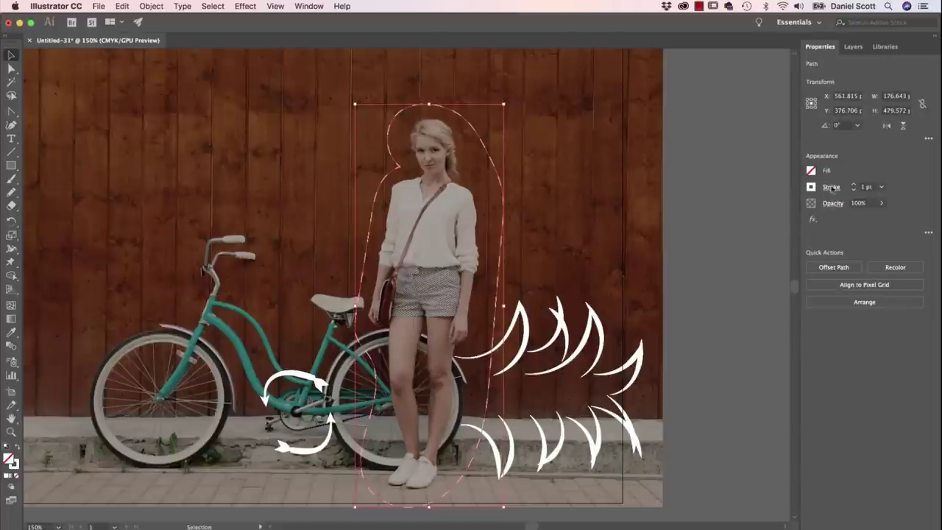
left_click(854, 186)
left_click(854, 185)
left_click(854, 185)
left_click(853, 184)
left_click(854, 184)
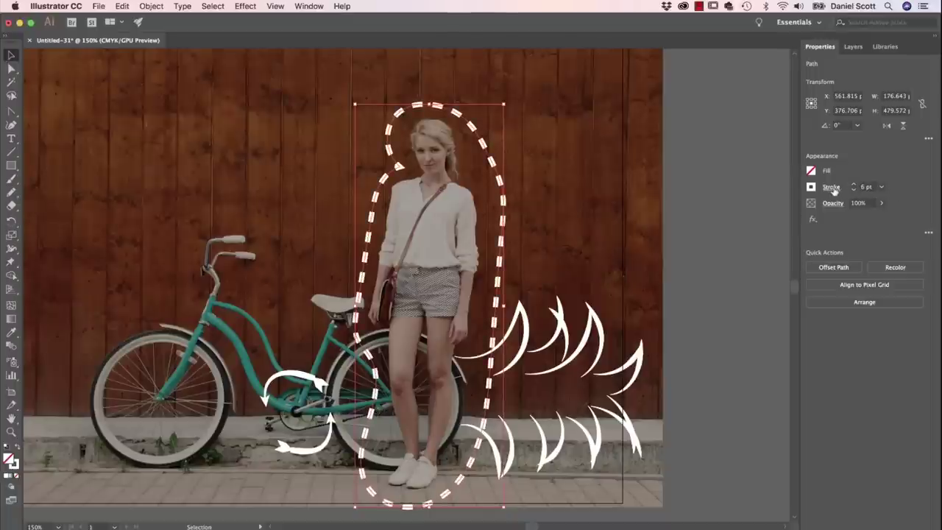
left_click(831, 187)
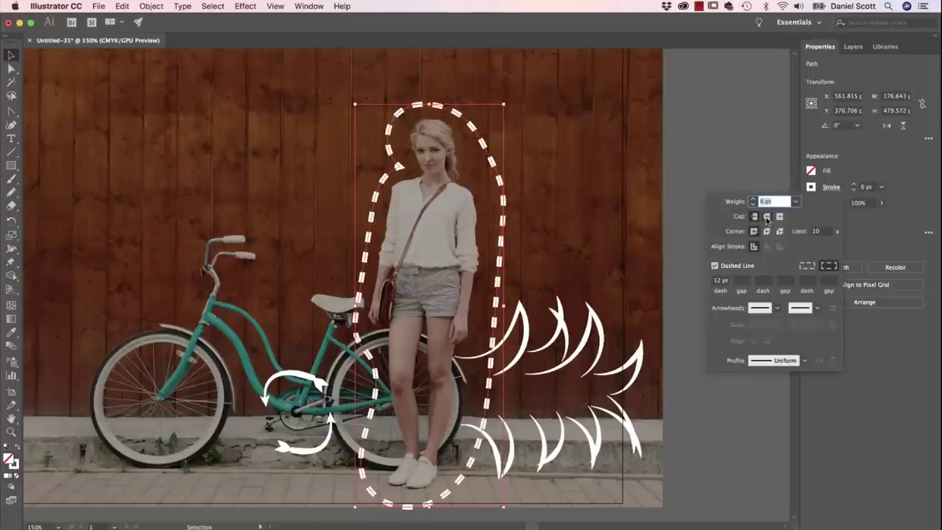
left_click(767, 217)
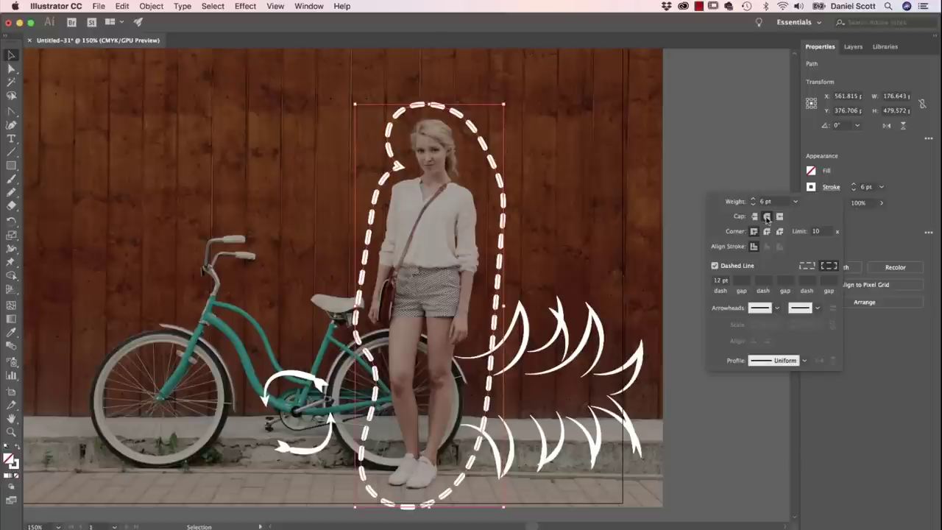
left_click(754, 217)
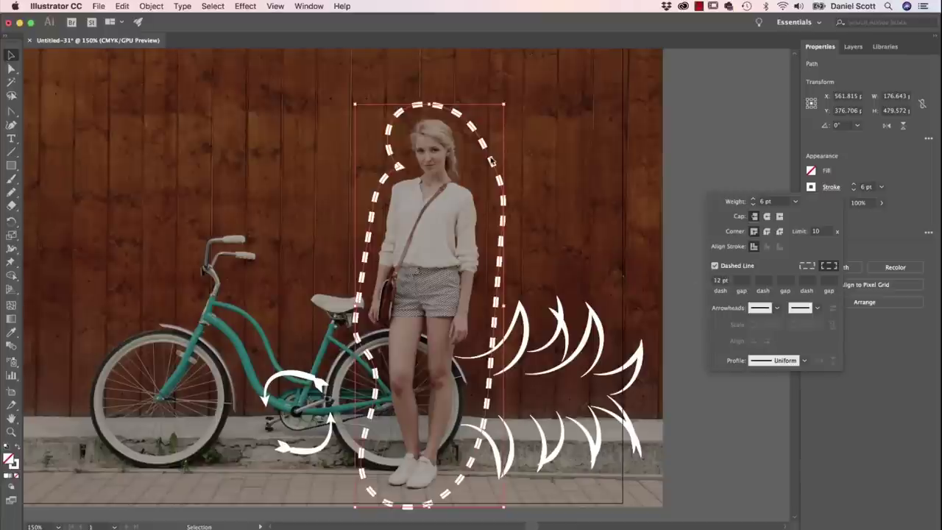
- Try longer 22 pt dashes with a 10 pt gap
left_click(721, 280)
left_click(712, 280)
key("BackSpace")
type("2")
key("Tab")
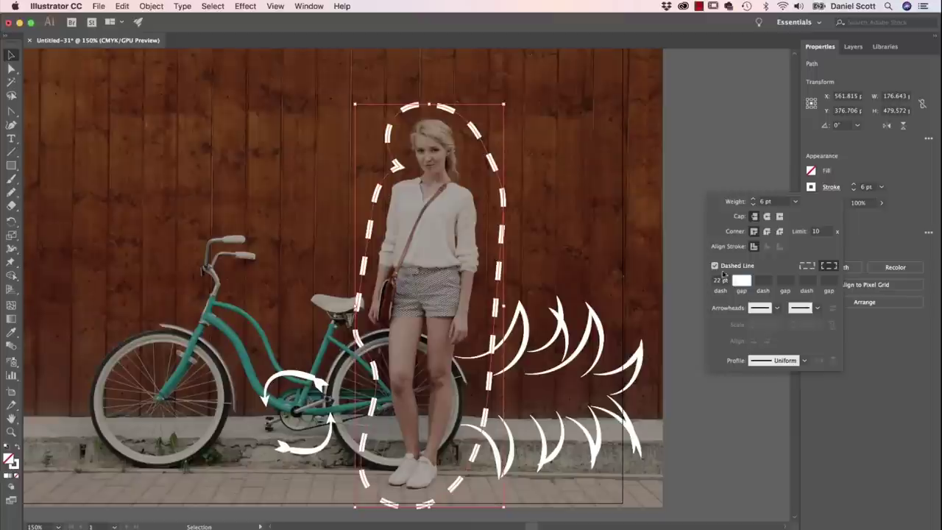
type("10")
key("Tab")
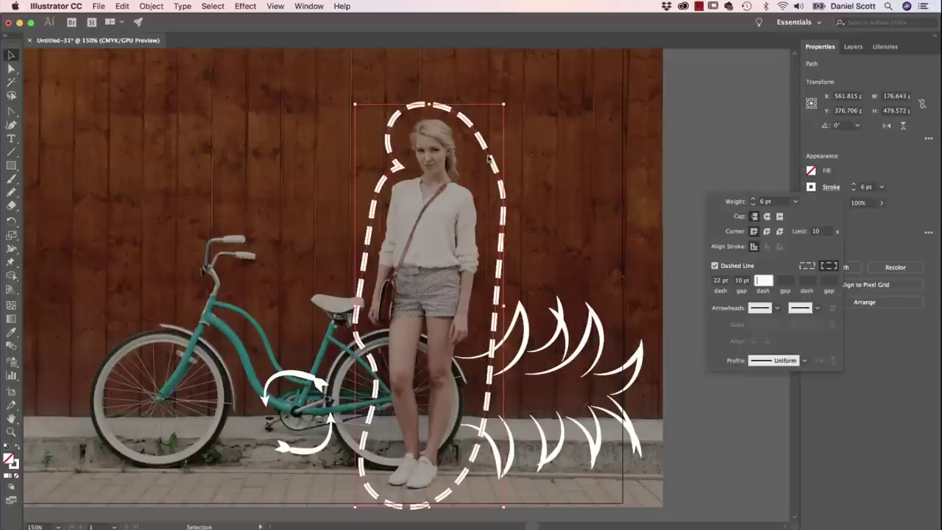
- Try 2 pt dashes, then settle on 12 pt dashes and adjust the gap
left_click(720, 281)
key("BackSpace")
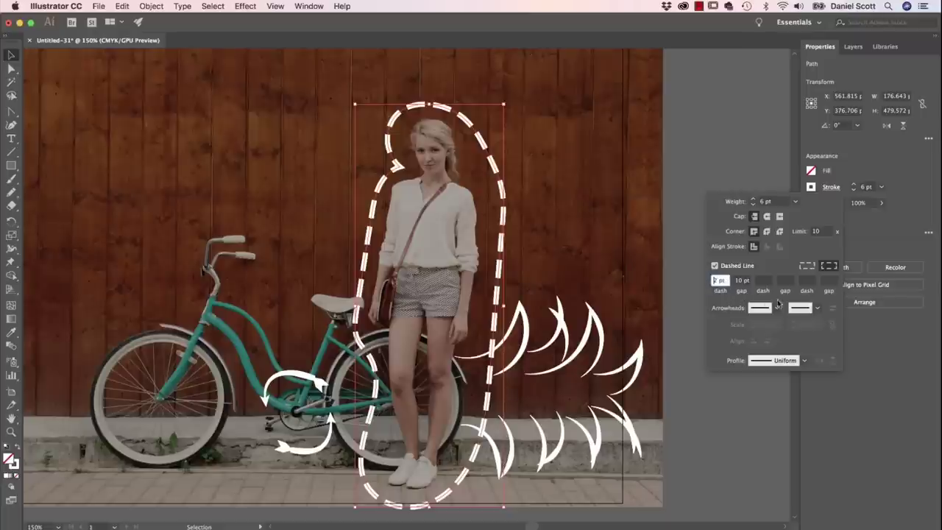
left_click(744, 280)
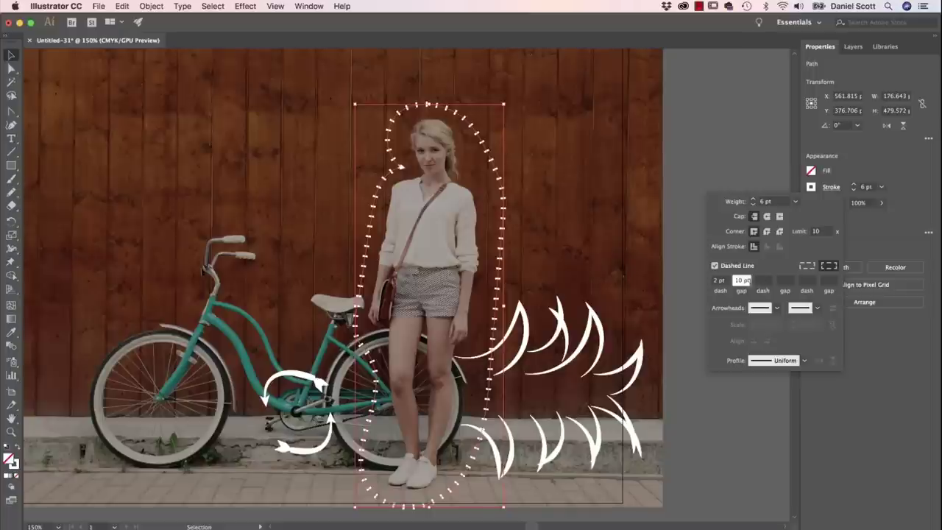
left_click(721, 281)
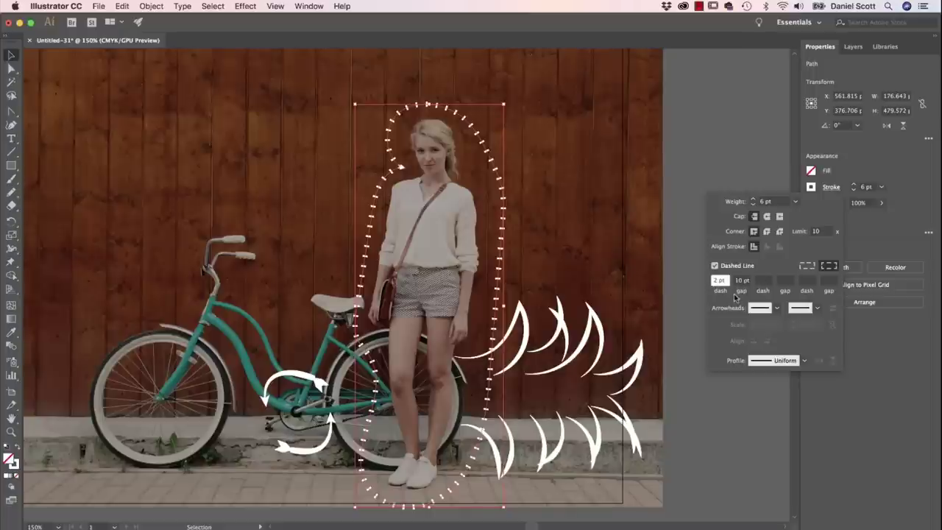
key("Up")
key("Tab")
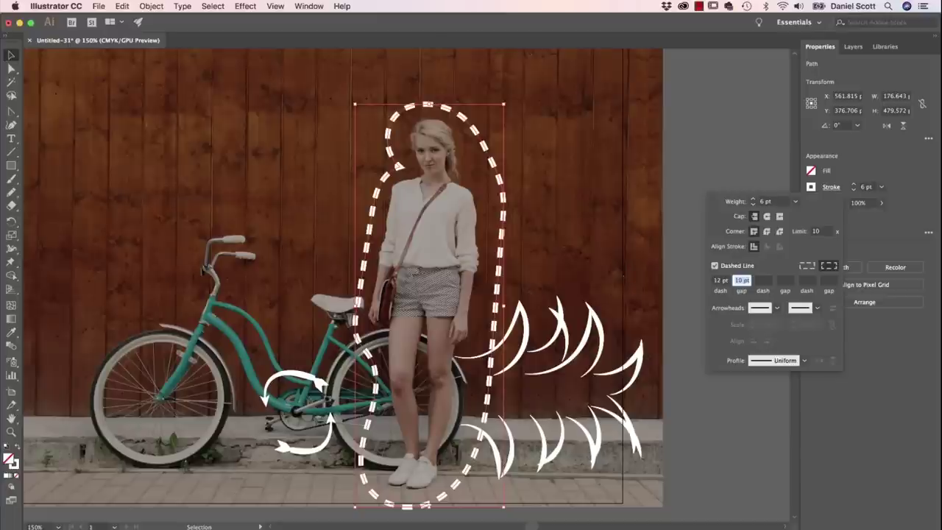
type("6")
key("Tab")
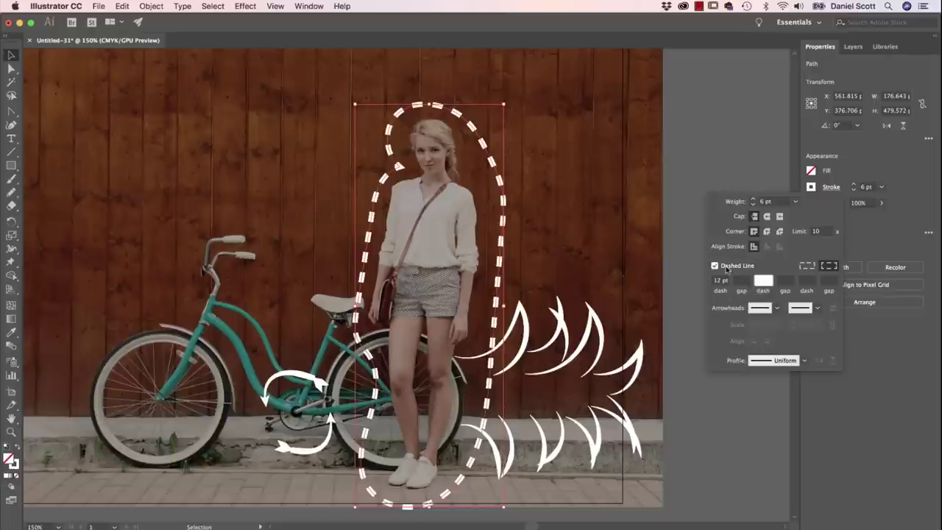
- Draw two wavy pencil lines from the handlebar toward the woman and select both
left_click(579, 263)
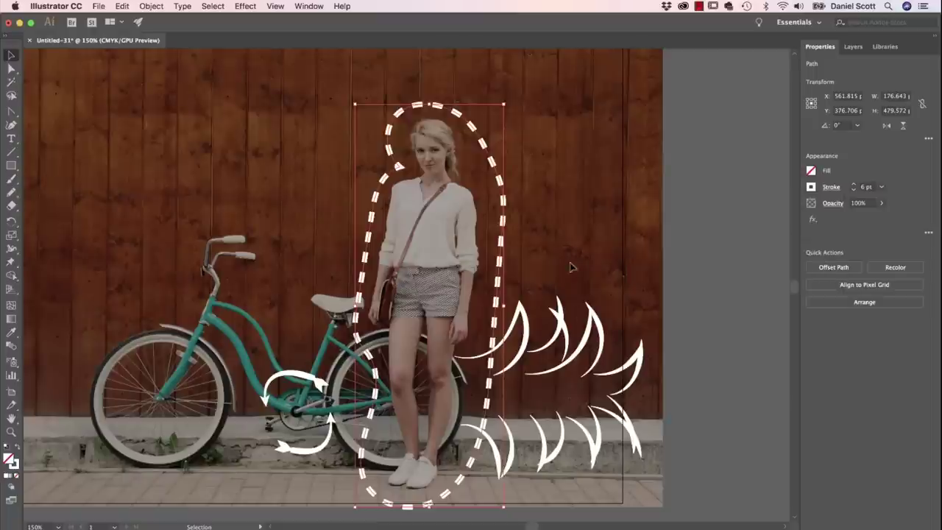
left_click(588, 234)
left_click_drag(286, 279, 424, 290)
key("space")
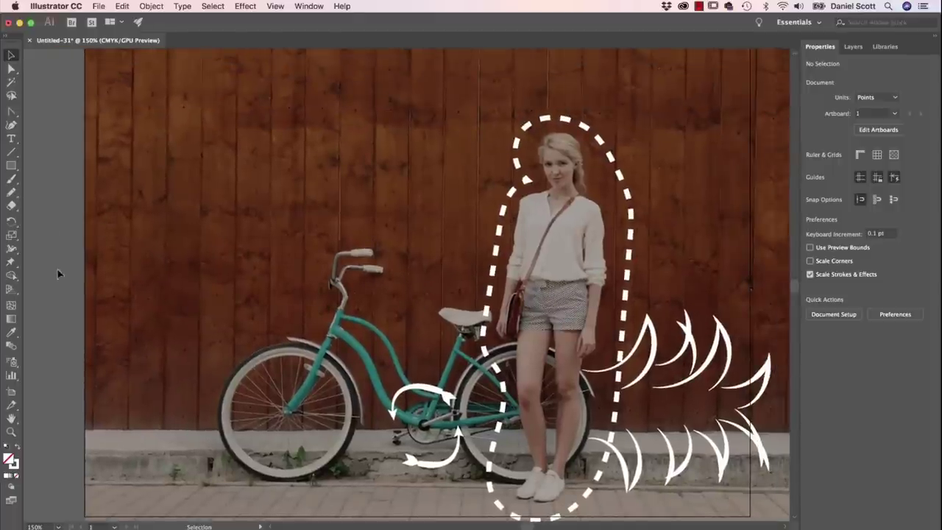
left_click(12, 193)
left_click_drag(390, 267, 515, 271)
mouse_move(394, 251)
left_mouse_down()
mouse_move(442, 229)
mouse_move(491, 231)
left_mouse_up()
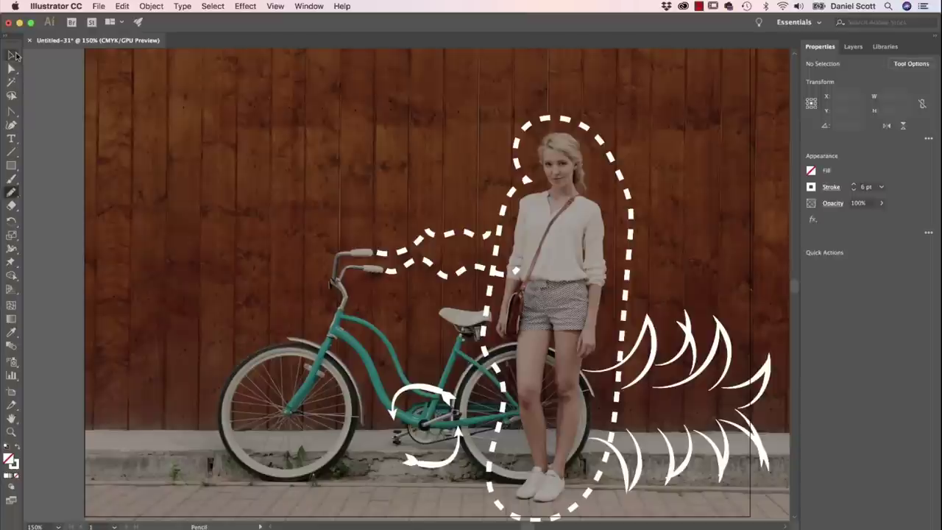
left_click(12, 55)
left_click_drag(410, 219, 454, 291)
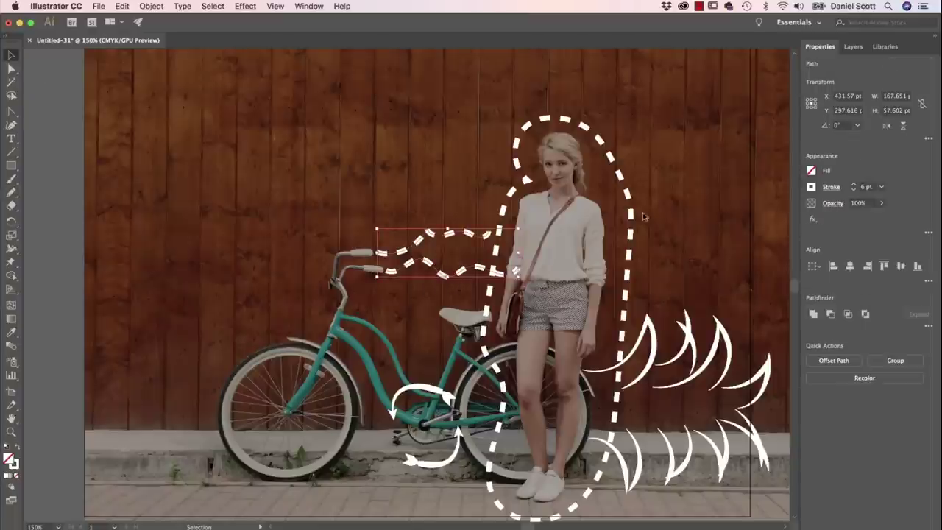
- Turn off dashes and reduce the wavy lines' stroke weight to 4 pt
left_click(831, 189)
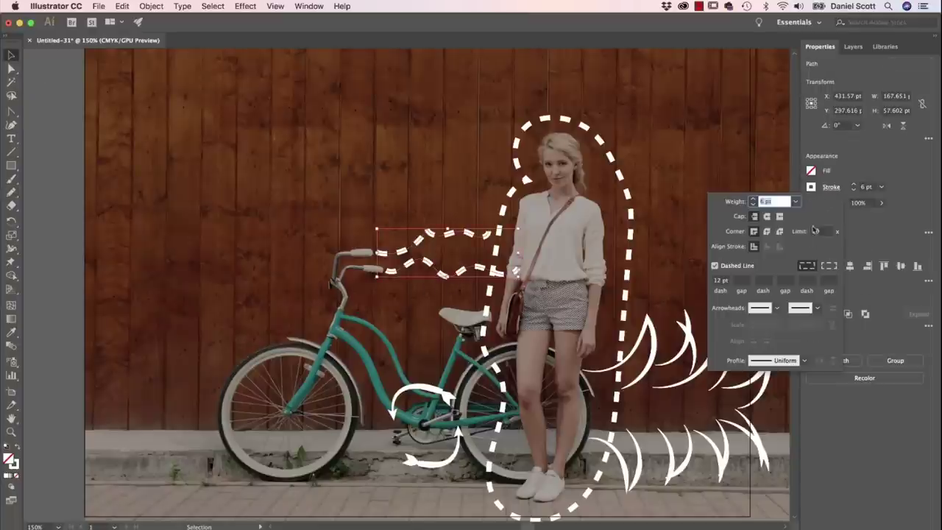
left_click(714, 265)
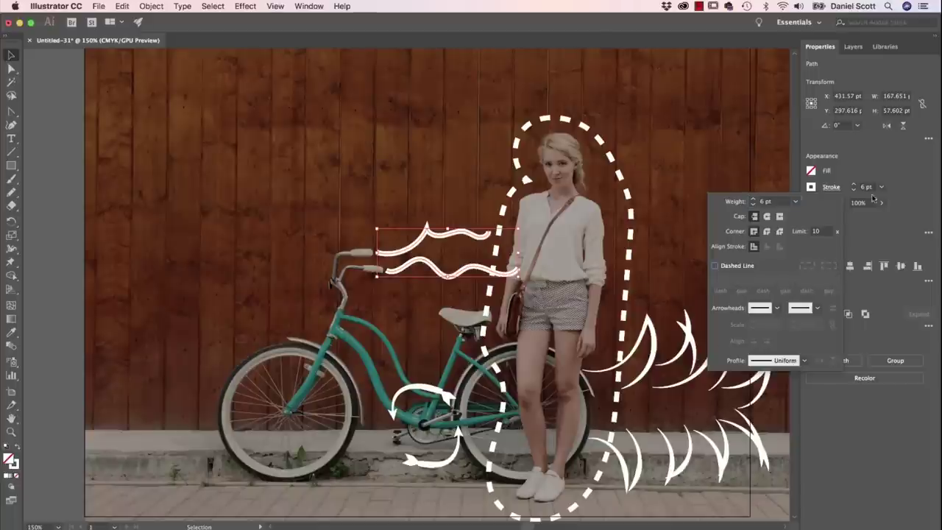
left_click(752, 205)
left_click(753, 205)
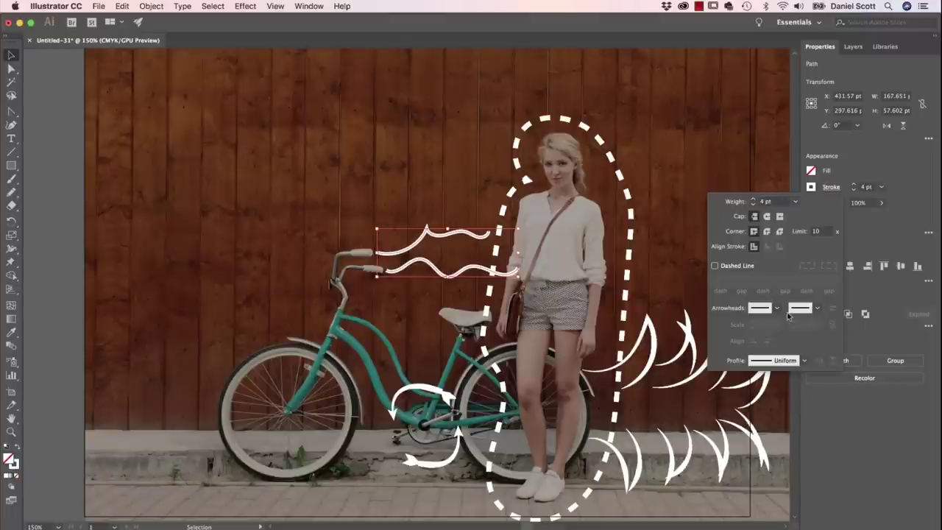
- Re-enable dashes with a 0 pt dash and 12 pt gap
left_click(714, 265)
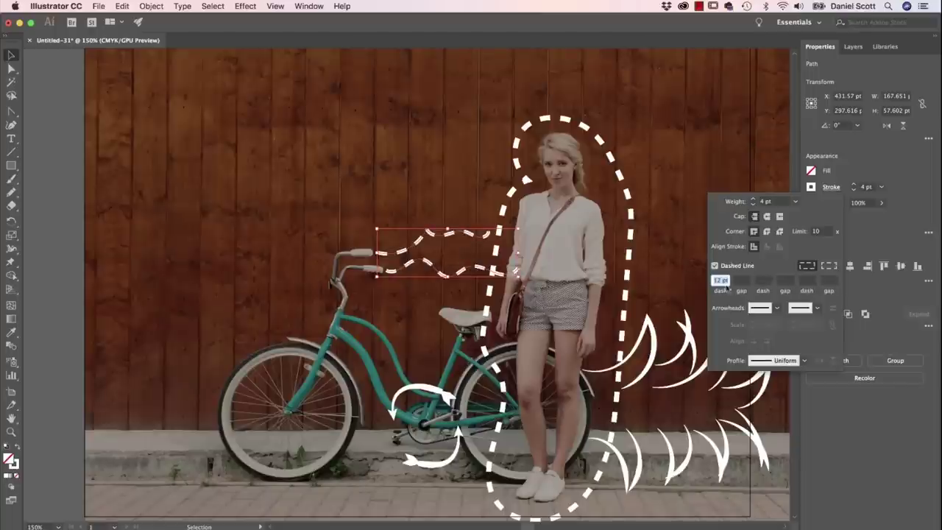
type("0")
key("Tab")
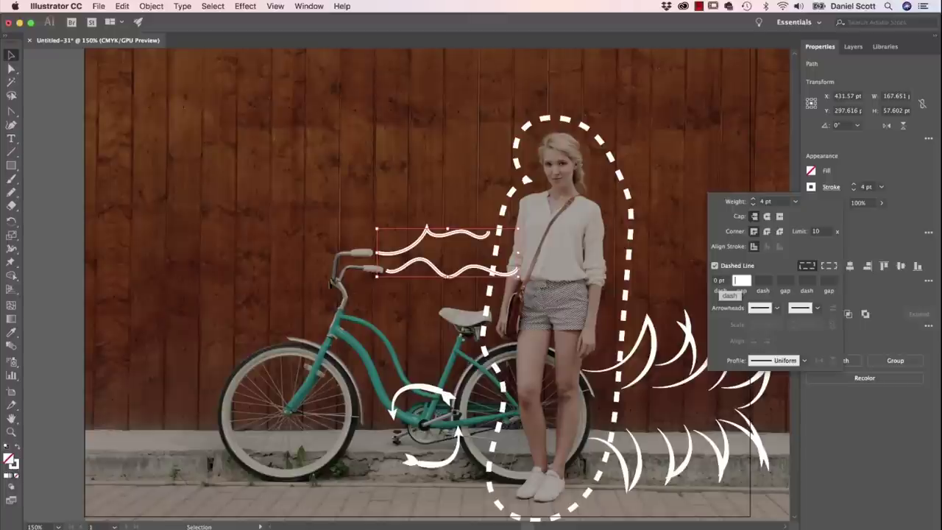
type("12")
key("Tab")
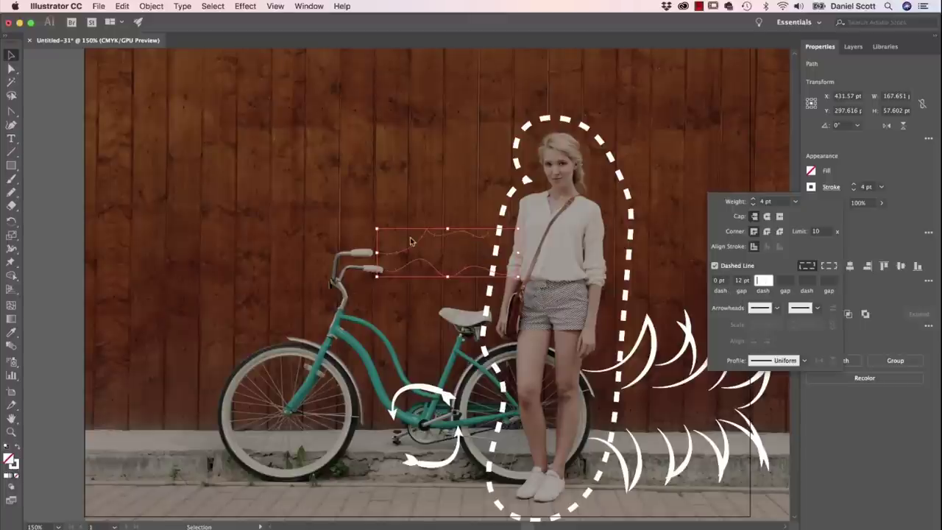
key("super+equal")
key("super+equal")
key("super+equal")
key("super+equal")
key("super+equal")
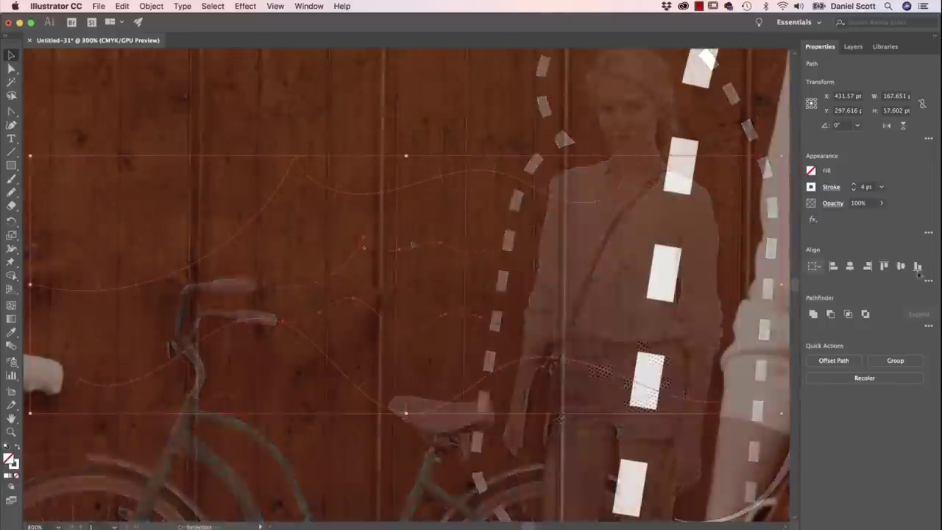
- Give the dashes round caps so they become dots, and try a 20 pt gap
left_click(830, 187)
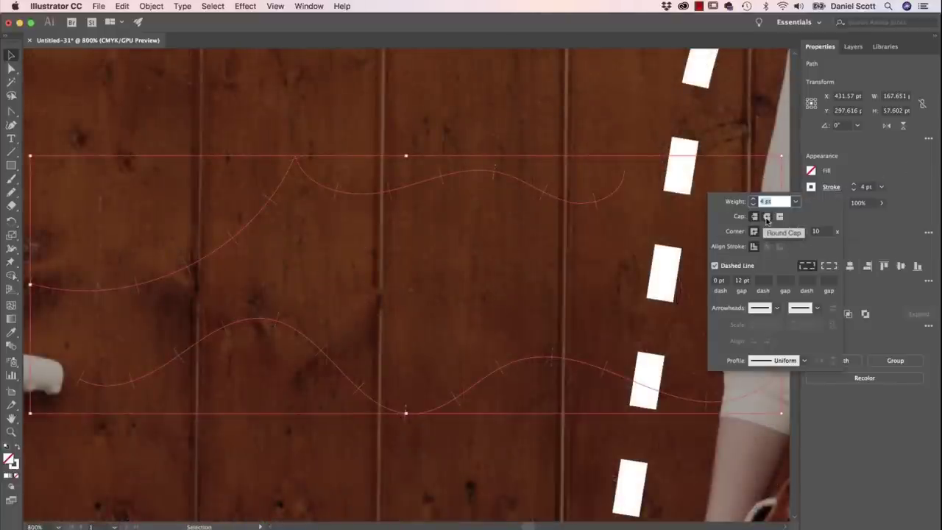
left_click(766, 216)
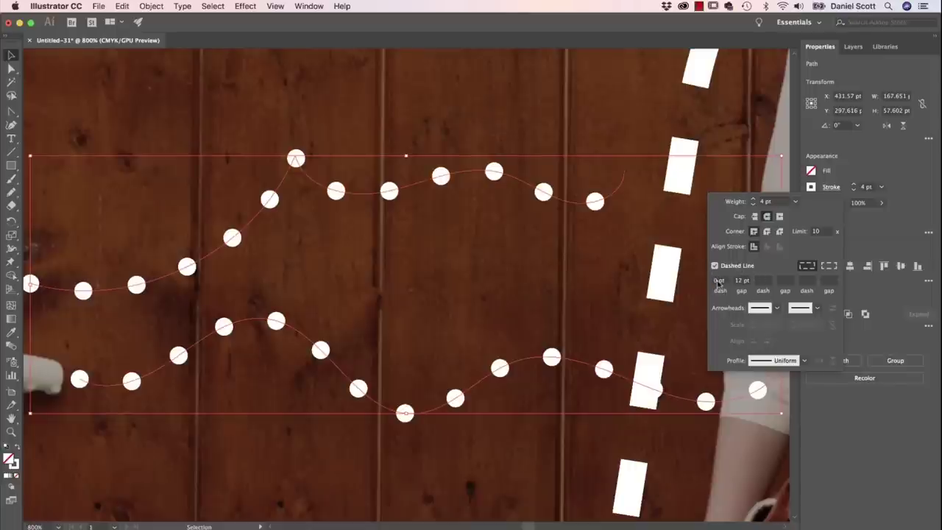
left_click(742, 281)
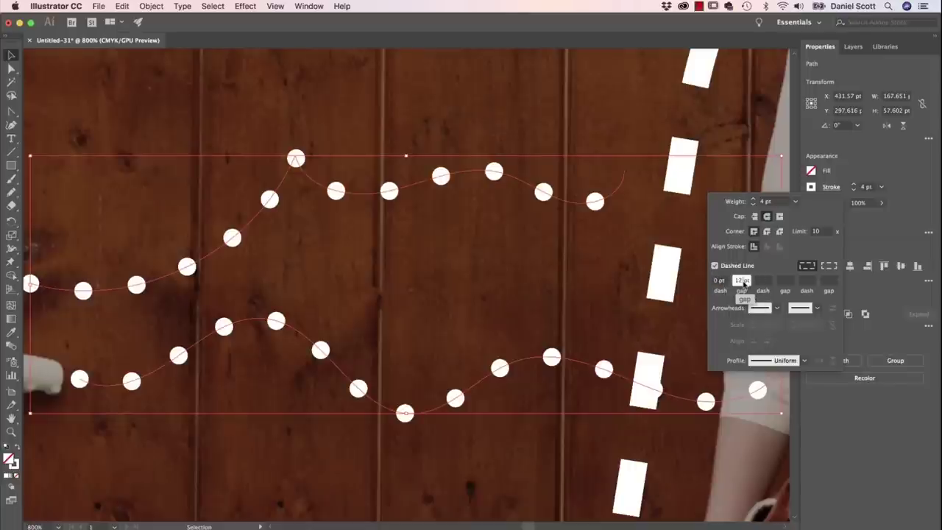
type("20")
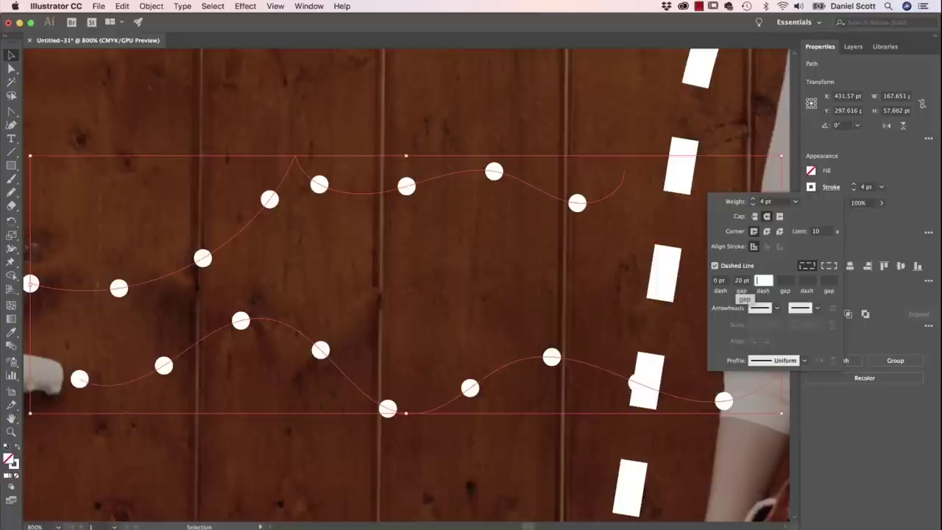
key("Return")
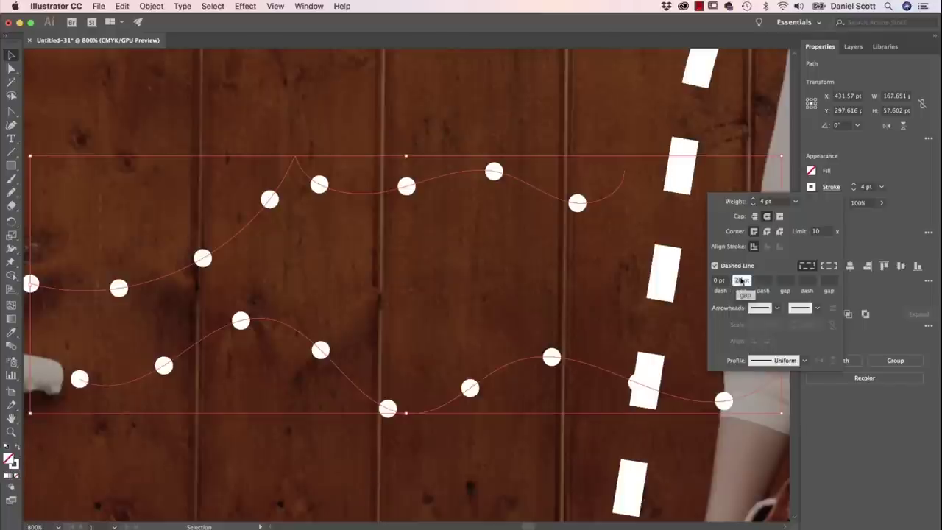
- Narrow the spacing between the dots, then fit the artboard in view and deselect
type("2")
key("Tab")
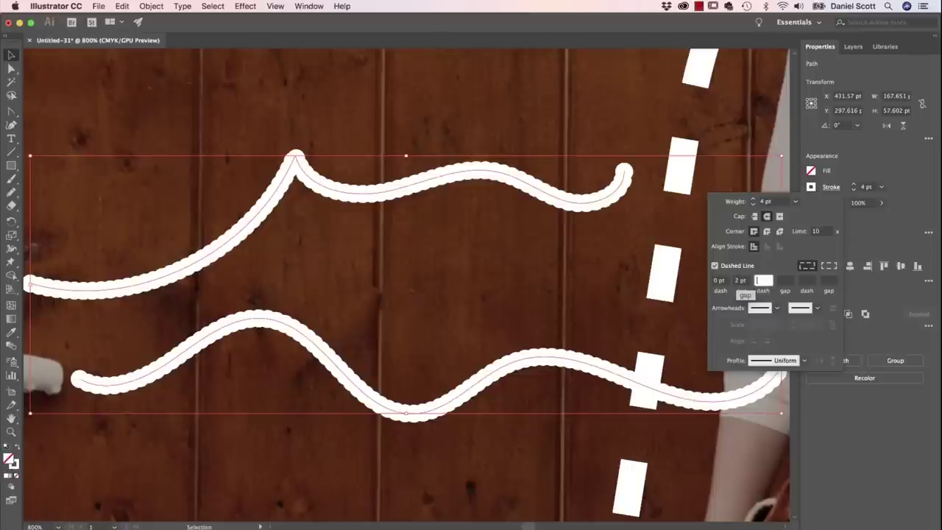
left_click(741, 280)
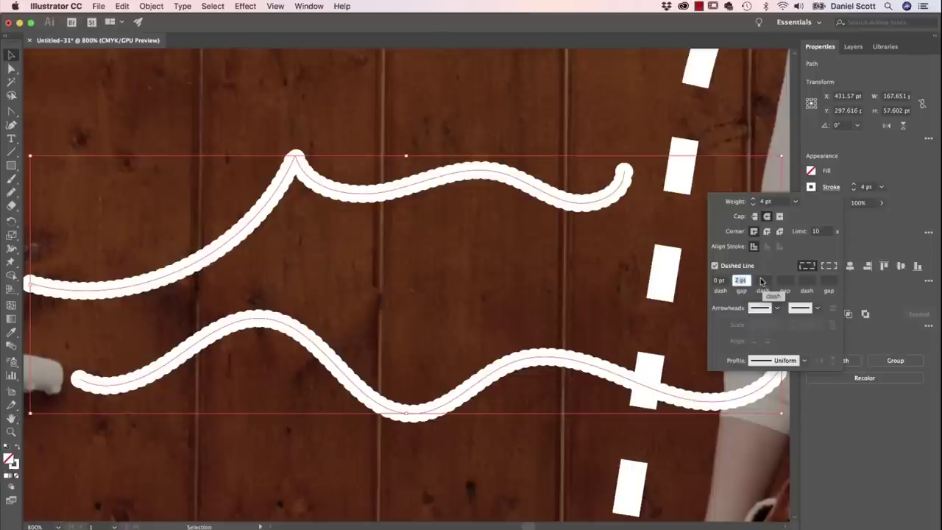
type("8")
key("Return")
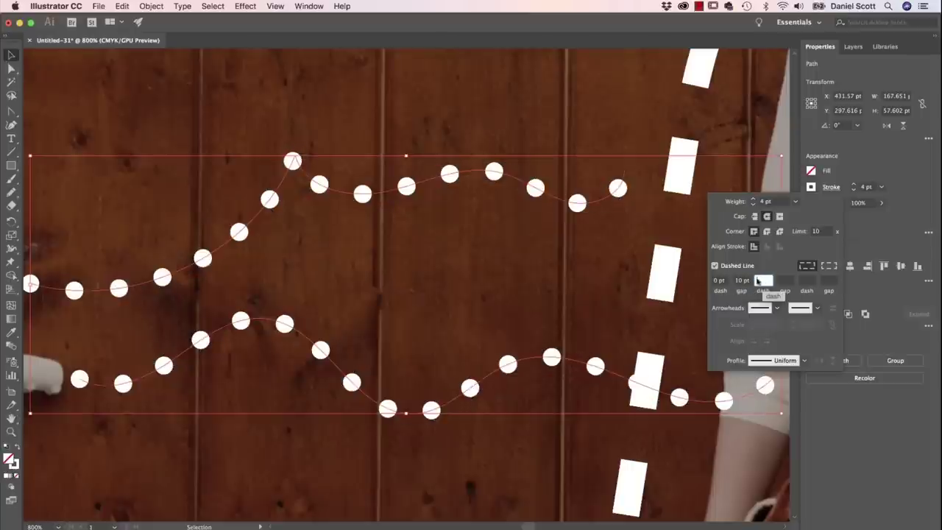
left_click(452, 308)
key("super+minus")
key("super+minus")
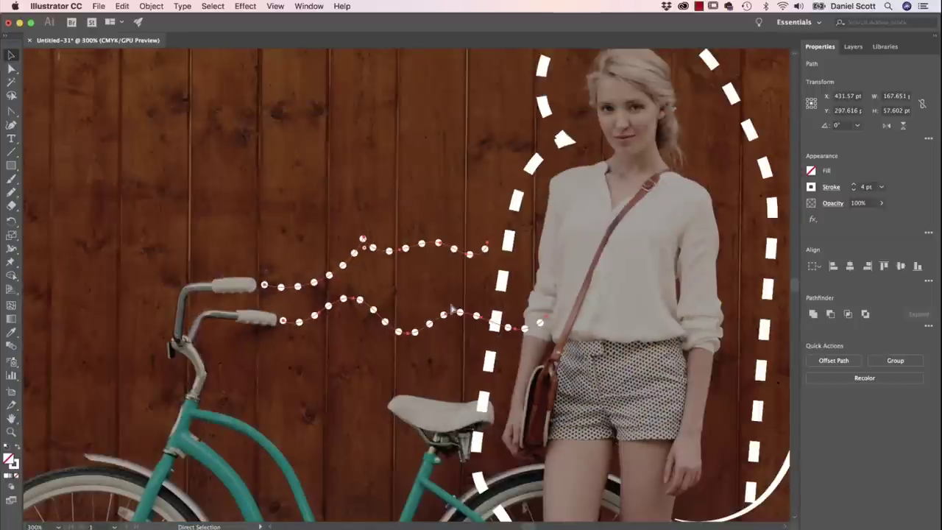
key("super+0")
key("super+shift+a")
key("v")
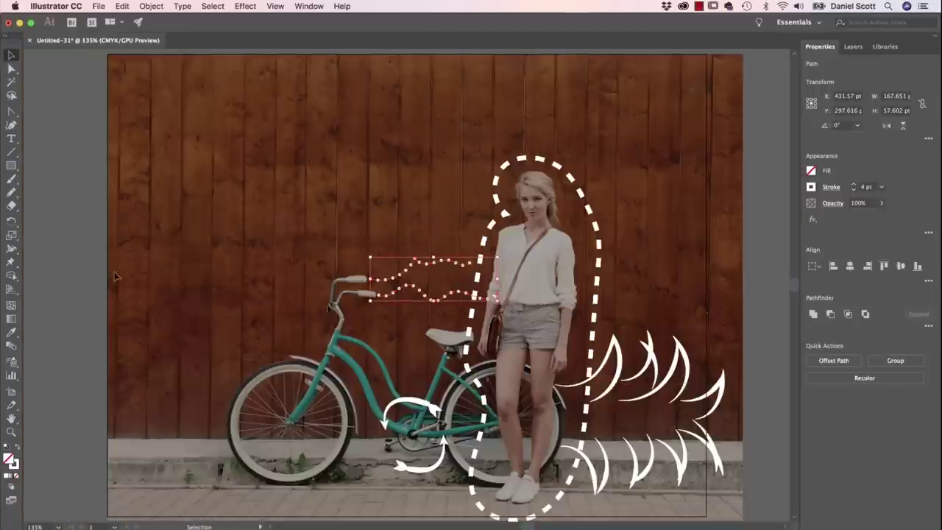
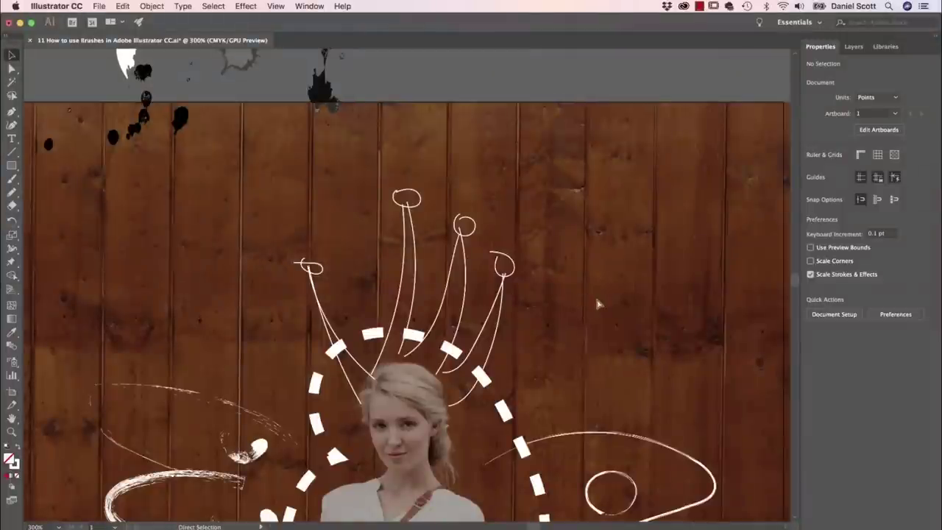
- Turn the crown's pencil lines into brush strokes, deselect, and pan down to the woman and bicycle
key("super+shift+z")
left_click(597, 304)
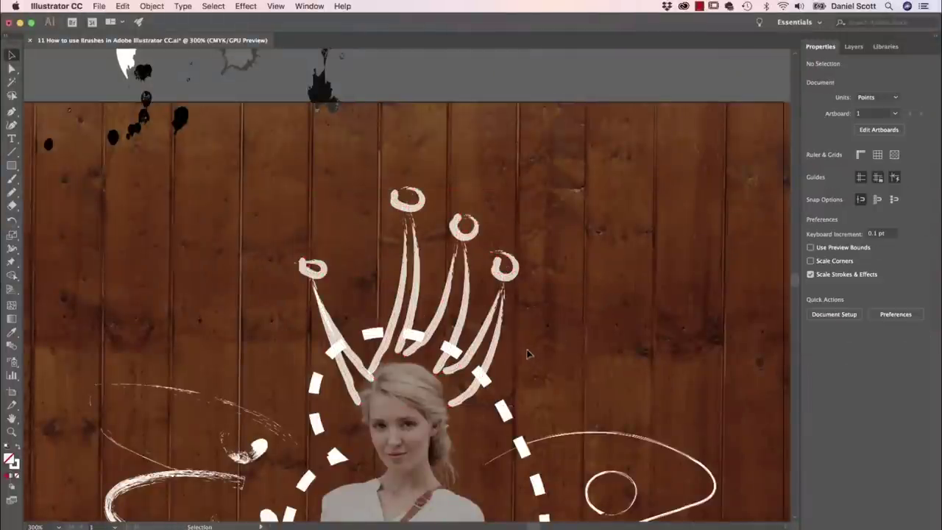
left_click_drag(476, 371, 566, 144)
left_click_drag(410, 299, 584, 359)
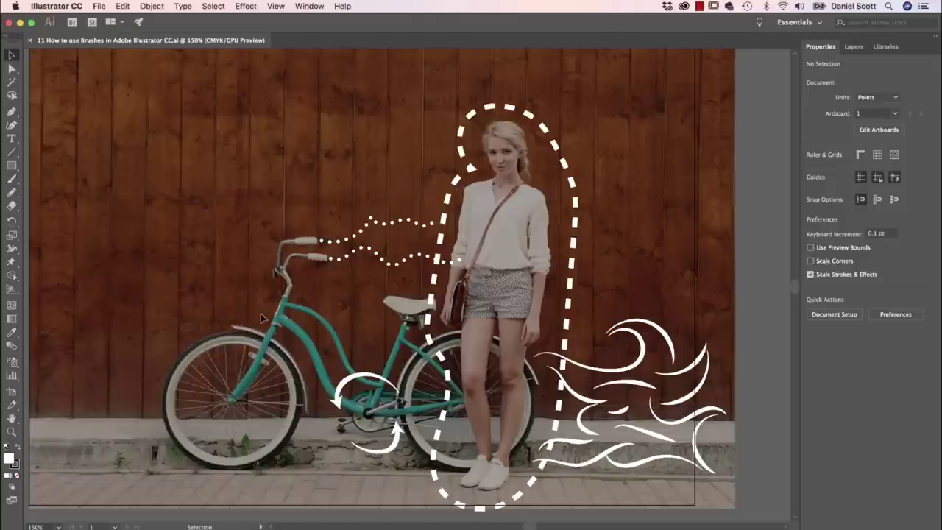
left_click_drag(513, 242, 430, 268)
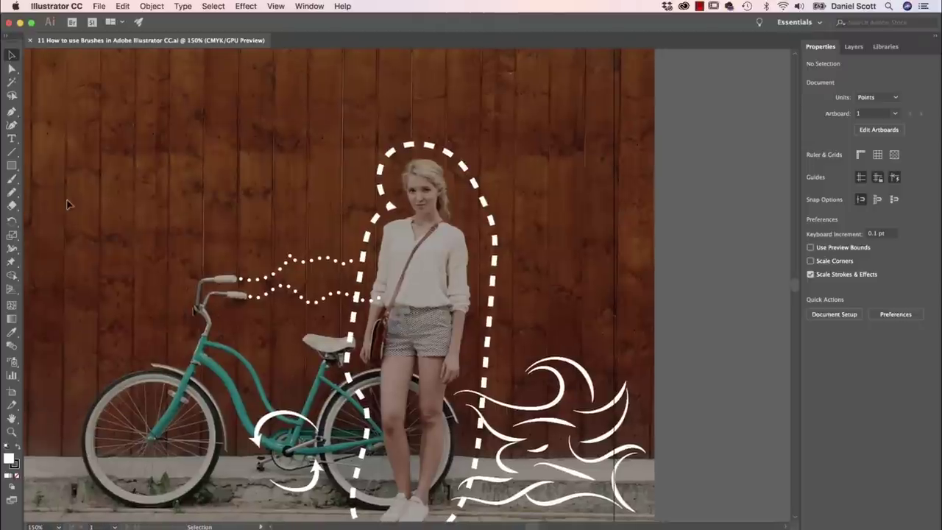
- With the Pencil, sketch a curve and looping swirl left of the woman, undoing a bad stroke
left_click(12, 191)
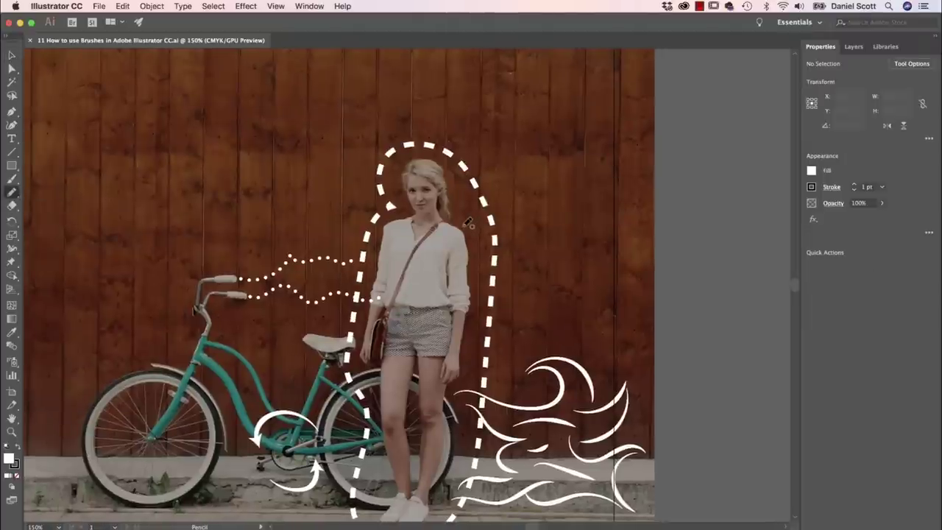
mouse_move(462, 226)
left_mouse_down()
mouse_move(557, 187)
mouse_move(546, 219)
mouse_move(563, 215)
mouse_move(578, 247)
left_mouse_up()
mouse_move(600, 267)
left_mouse_down()
mouse_move(536, 249)
mouse_move(491, 217)
mouse_move(513, 208)
mouse_move(479, 214)
mouse_move(544, 230)
mouse_move(564, 297)
left_mouse_up()
key("ctrl+z")
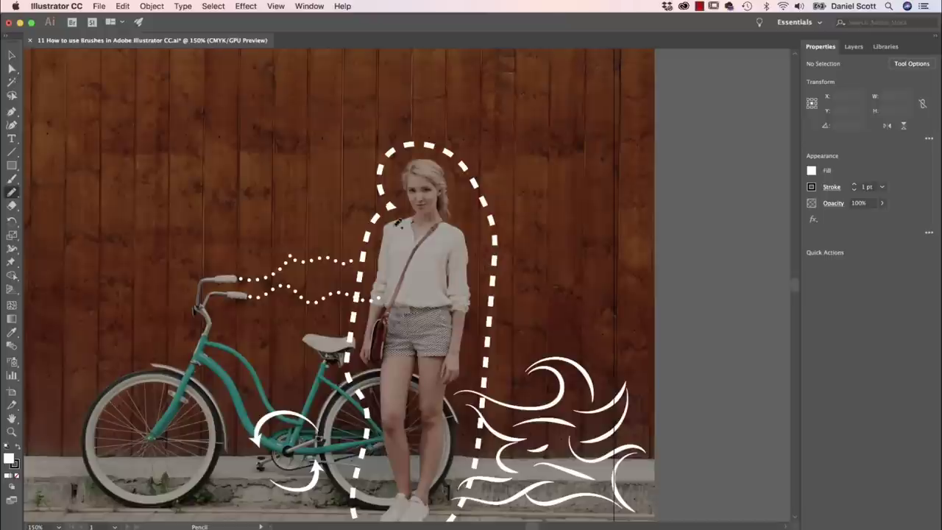
left_click_drag(368, 200, 272, 173)
mouse_move(317, 207)
left_mouse_down()
mouse_move(300, 217)
mouse_move(342, 255)
mouse_move(302, 295)
mouse_move(301, 312)
mouse_move(346, 356)
left_mouse_up()
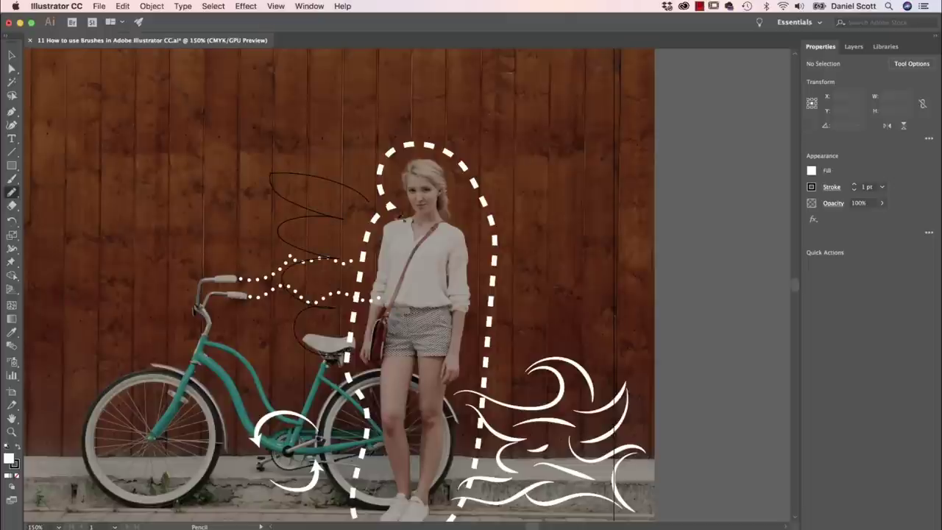
- Add a swirl with small 3-shaped curls on the right and curls down the left swirl
mouse_move(468, 210)
left_mouse_down()
mouse_move(573, 205)
mouse_move(562, 229)
mouse_move(530, 245)
mouse_move(516, 240)
mouse_move(529, 234)
mouse_move(596, 263)
mouse_move(515, 288)
mouse_move(531, 282)
mouse_move(520, 276)
mouse_move(582, 295)
mouse_move(571, 336)
mouse_move(511, 344)
mouse_move(513, 333)
mouse_move(529, 352)
mouse_move(506, 366)
left_mouse_up()
left_click_drag(541, 219, 539, 221)
left_click_drag(550, 262, 536, 274)
mouse_move(541, 315)
left_mouse_down()
mouse_move(551, 321)
mouse_move(524, 340)
left_mouse_up()
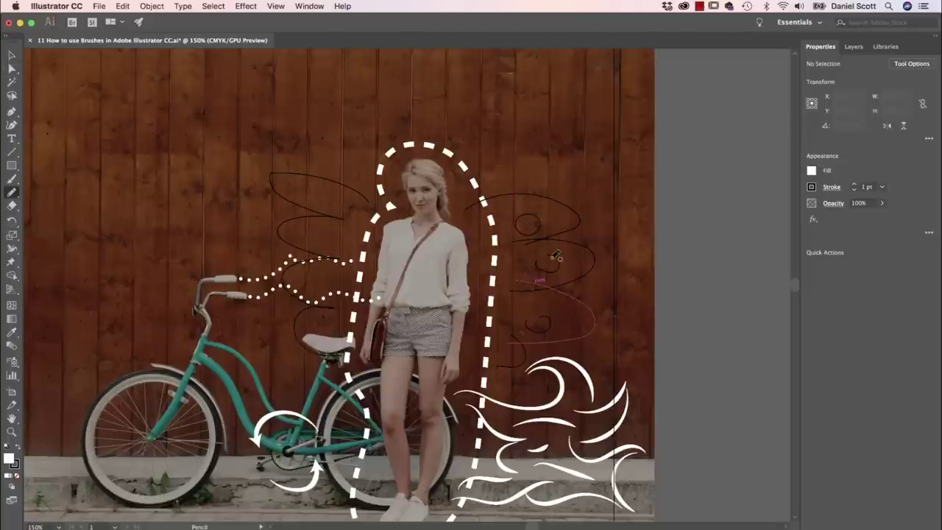
mouse_move(351, 190)
left_mouse_down()
mouse_move(341, 202)
mouse_move(357, 197)
left_mouse_up()
mouse_move(350, 230)
left_mouse_down()
mouse_move(342, 245)
mouse_move(357, 242)
mouse_move(334, 270)
mouse_move(343, 298)
left_mouse_up()
left_click(12, 55)
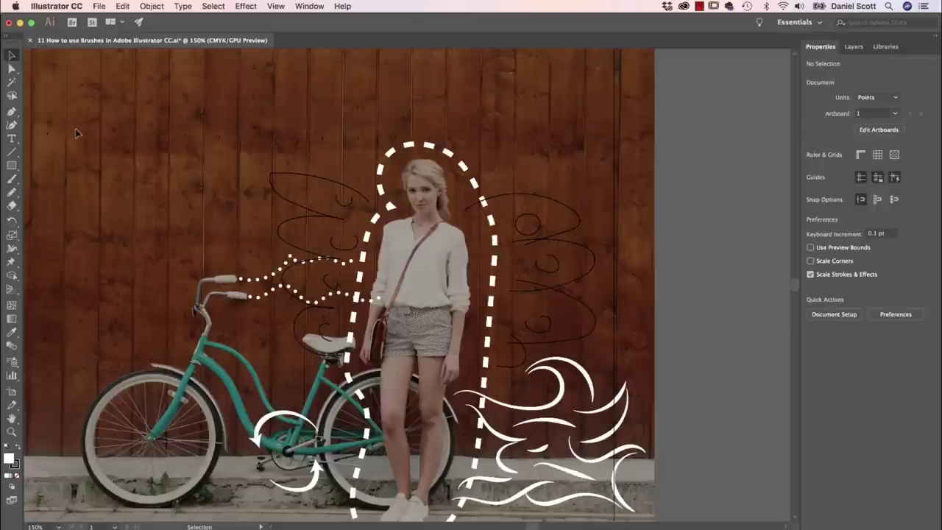
- Select the three right-hand curls and set their stroke colour to white
left_click(513, 351)
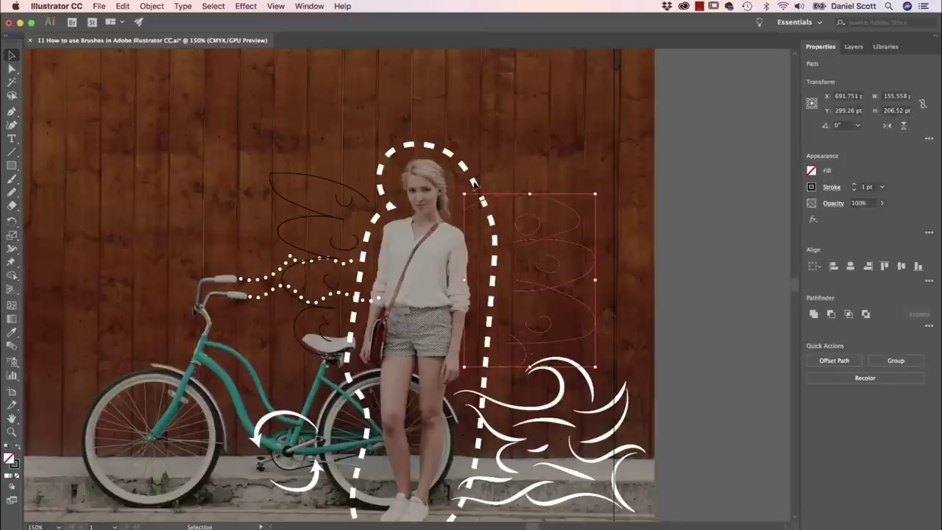
left_click(620, 245)
left_click(581, 220)
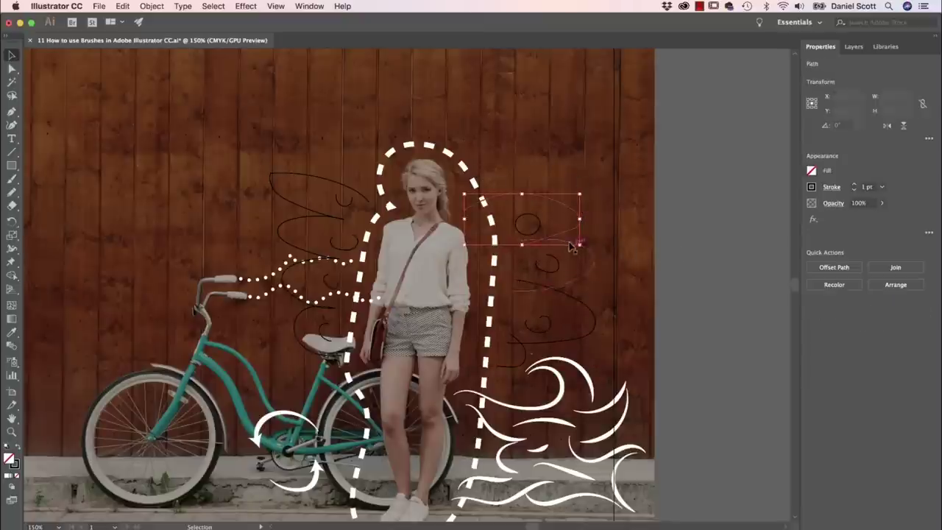
left_click(595, 259, "shift")
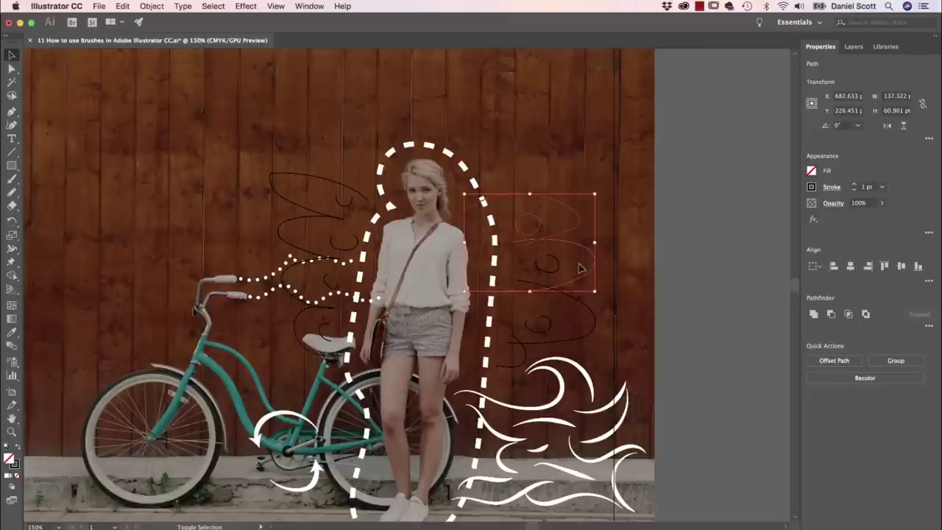
left_click(516, 343, "shift")
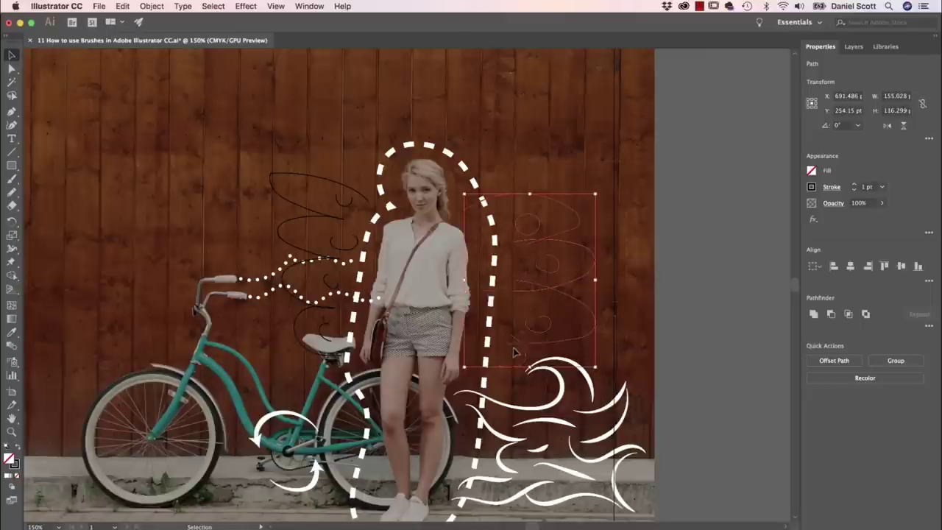
left_click(812, 187)
left_click(699, 229)
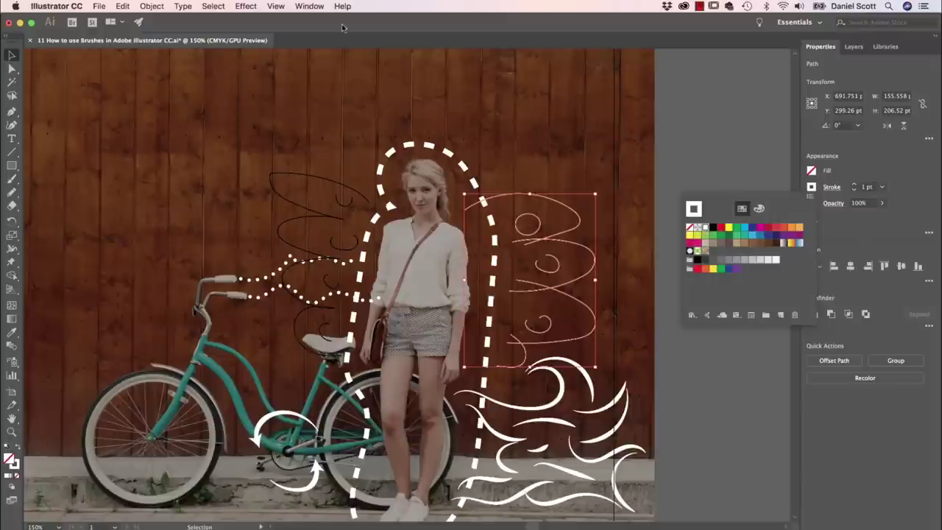
- Set the curls' stroke weight to 0.25 pt and bring up the Window menu
left_click(854, 150)
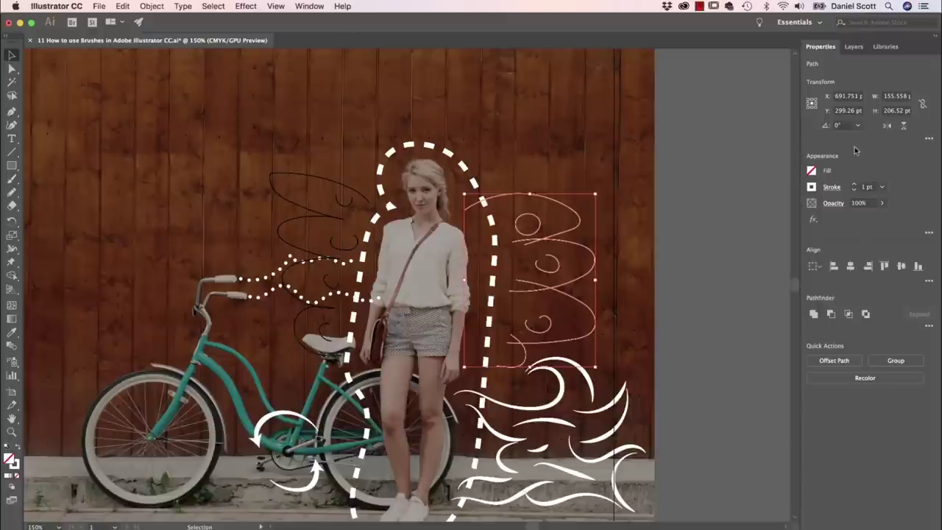
left_click(882, 187)
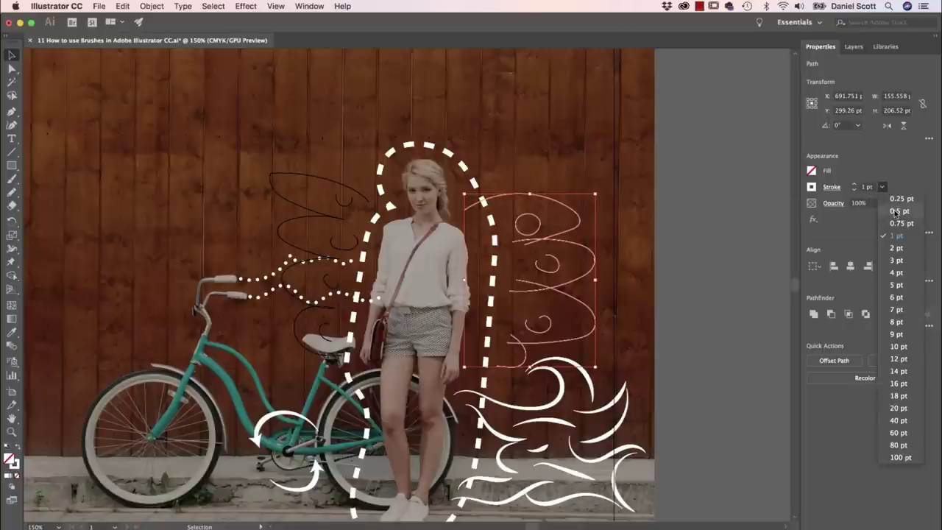
left_click(897, 198)
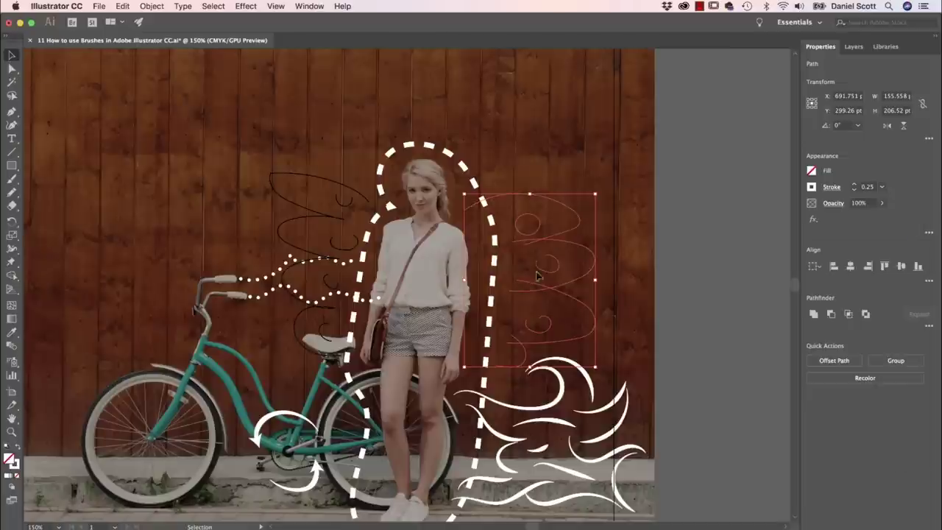
left_click(308, 6)
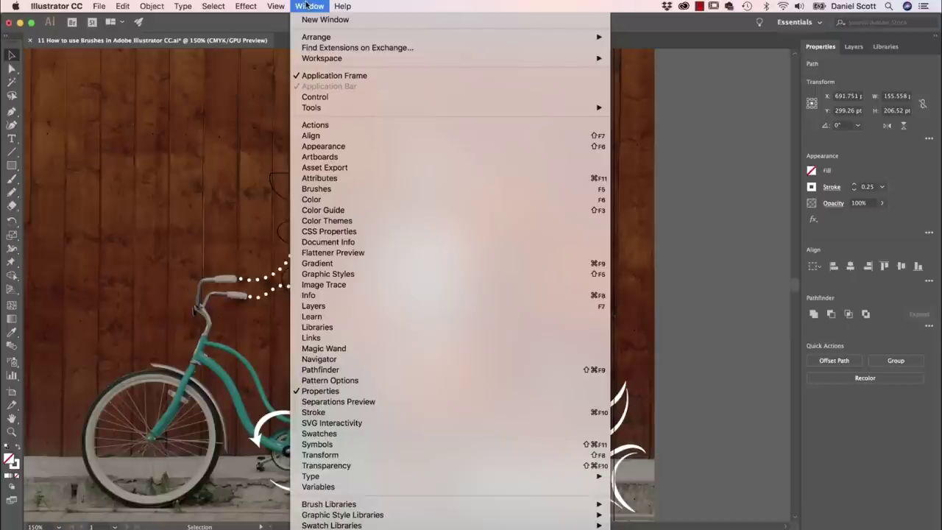
- Open the Grunge brushes vector pack library and apply its first brush to the curls
mouse_move(356, 504)
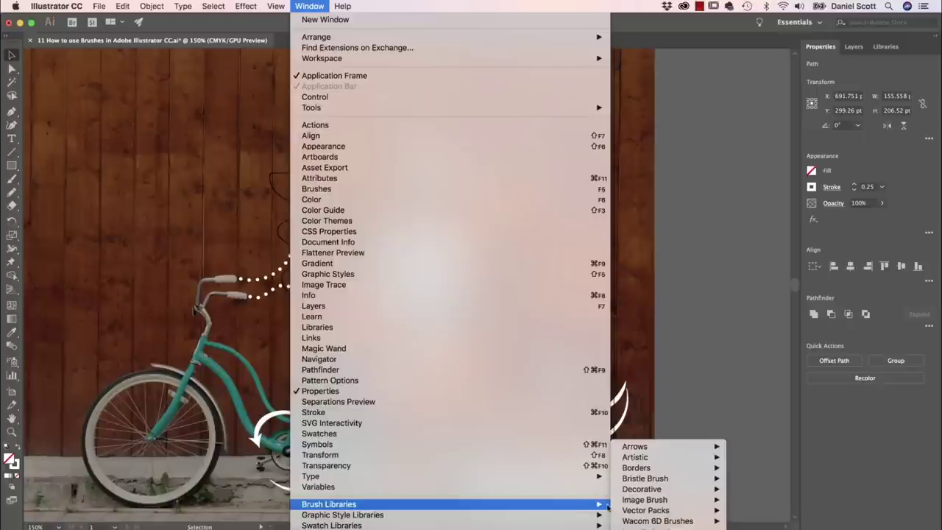
mouse_move(631, 514)
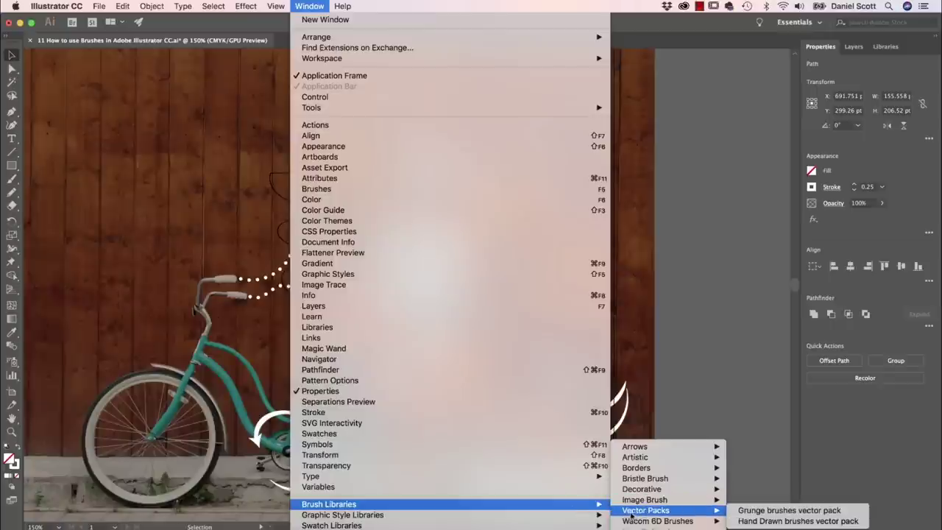
left_click(778, 510)
mouse_move(495, 263)
left_mouse_down()
mouse_move(193, 93)
mouse_move(173, 94)
left_mouse_up()
left_click_drag(211, 171, 209, 300)
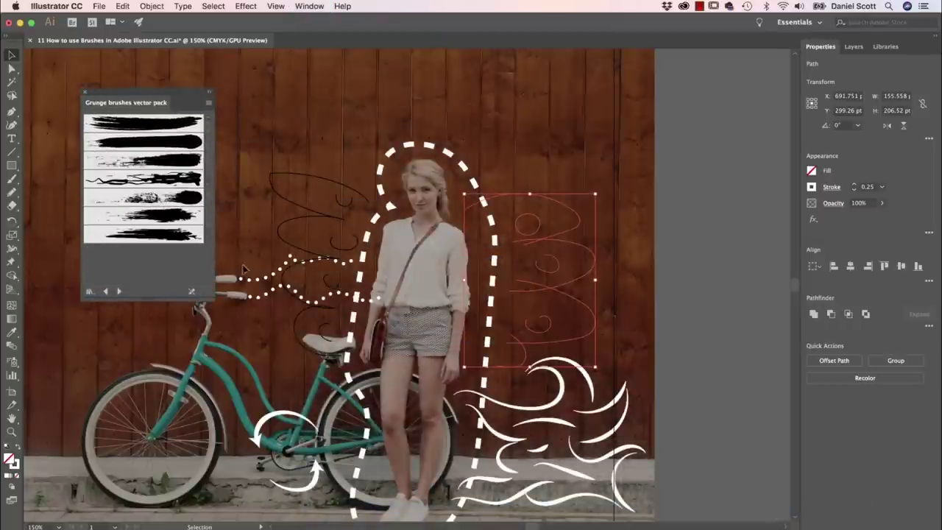
left_click(168, 126)
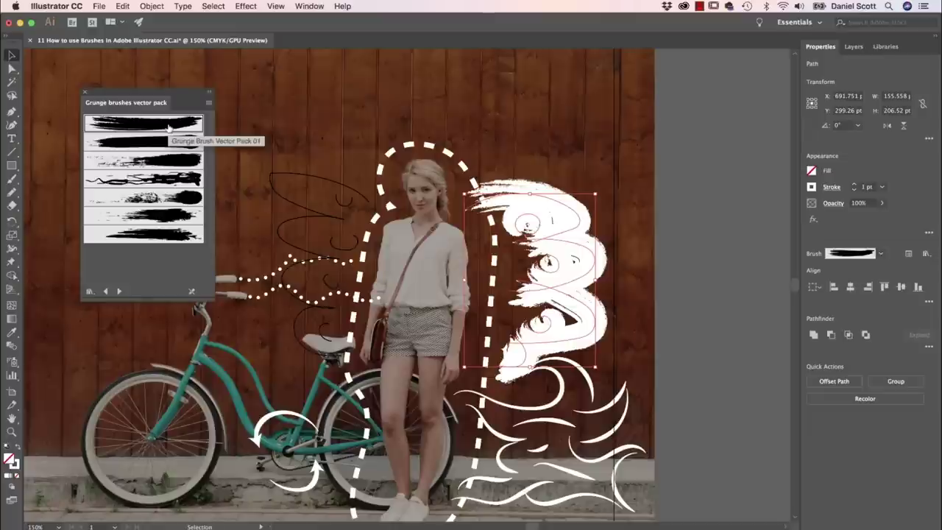
- Set the brushed curls' stroke weight to 0.05, then deselect them
left_click(882, 187)
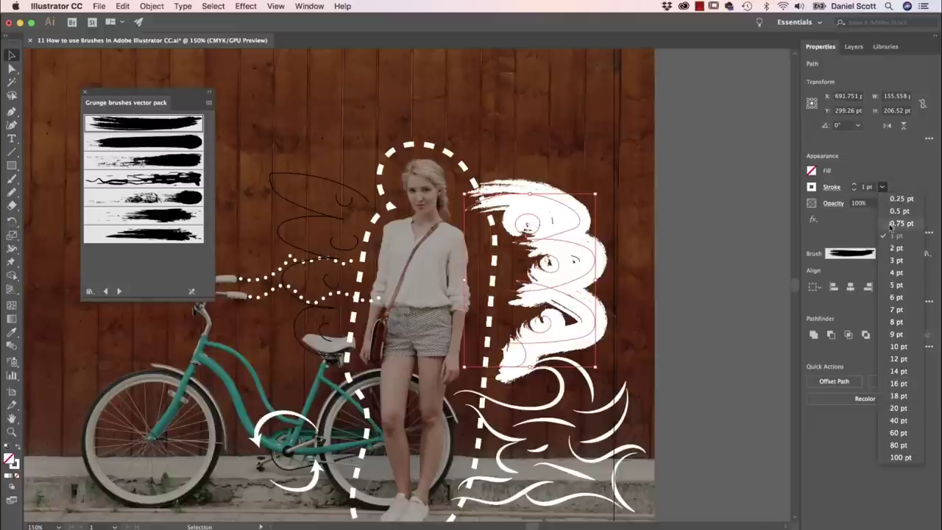
left_click(902, 205)
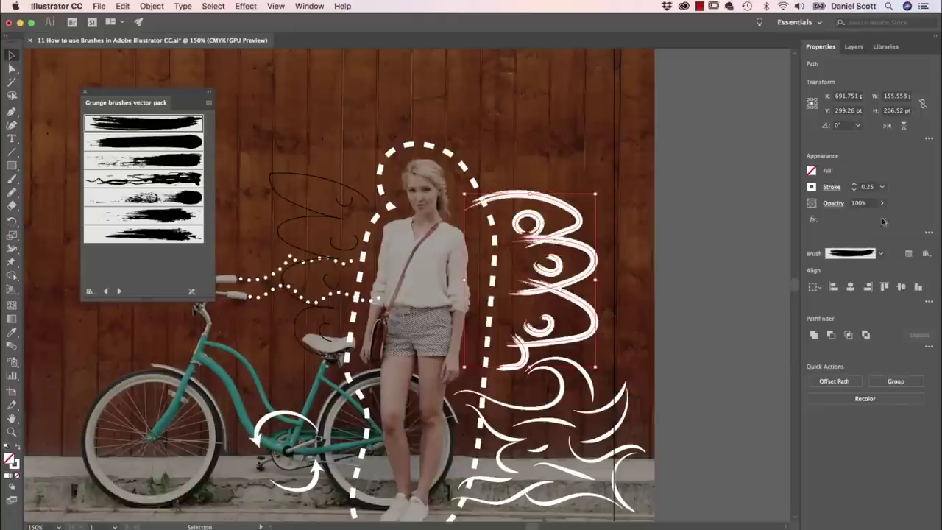
left_click(868, 188)
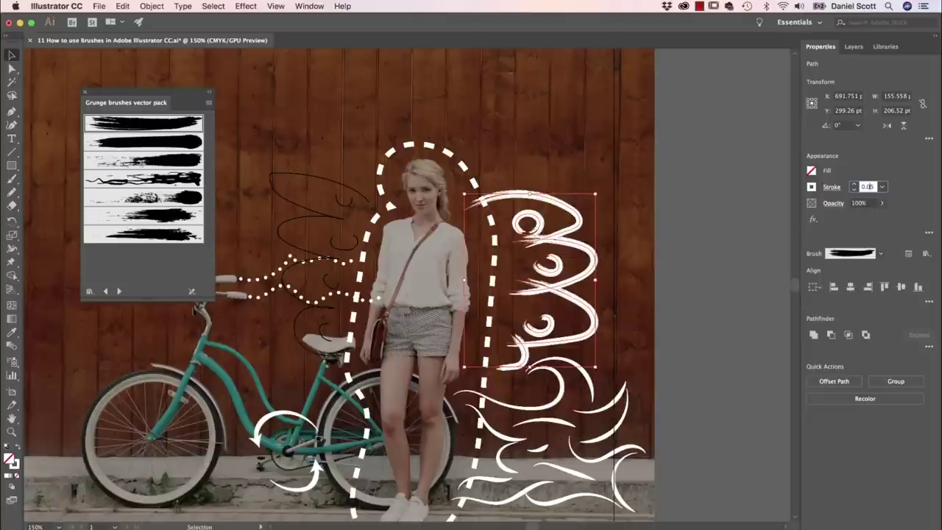
key("Return")
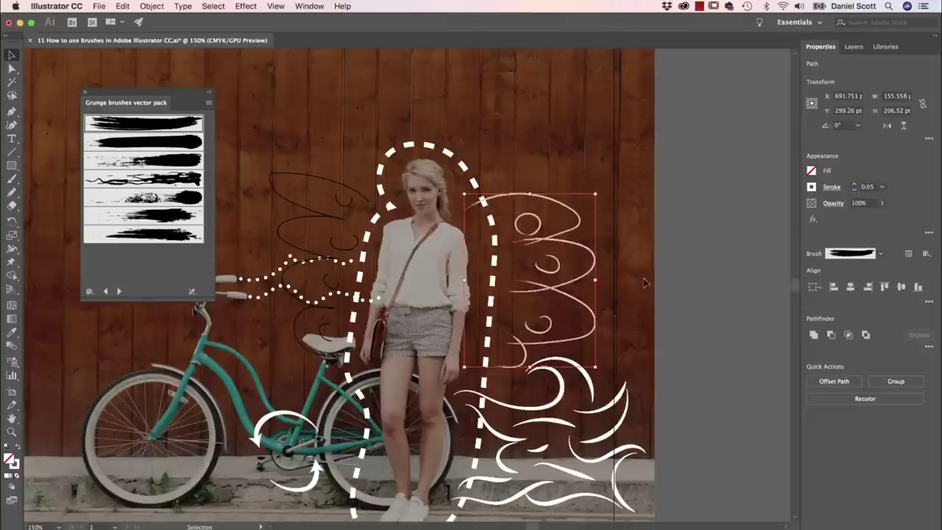
left_click(702, 262)
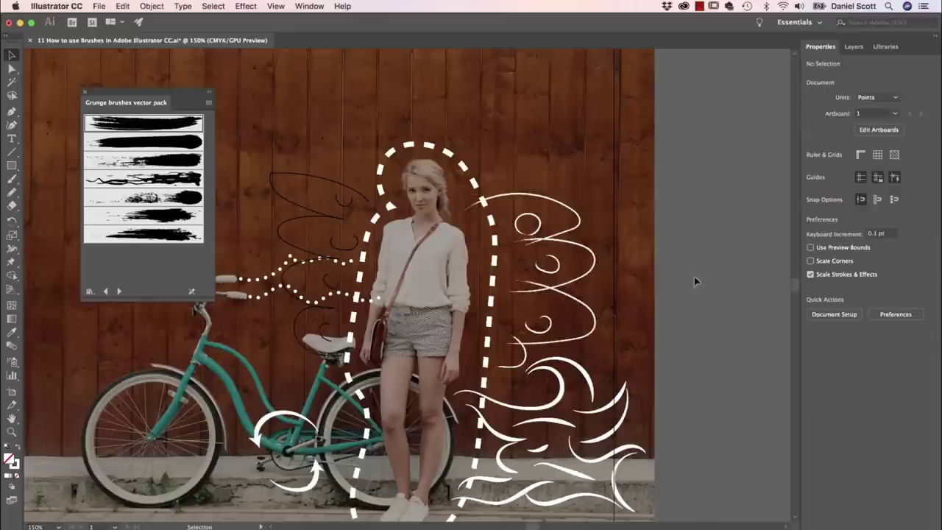
left_click(512, 356)
left_click(658, 254)
- Select the swirl path left of the woman and make its stroke white
left_click(337, 319)
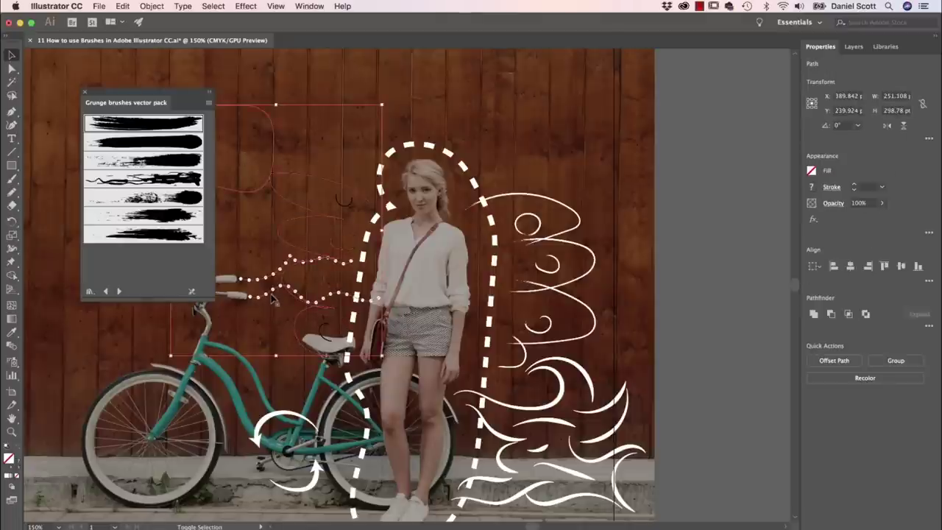
left_click_drag(272, 297, 270, 293)
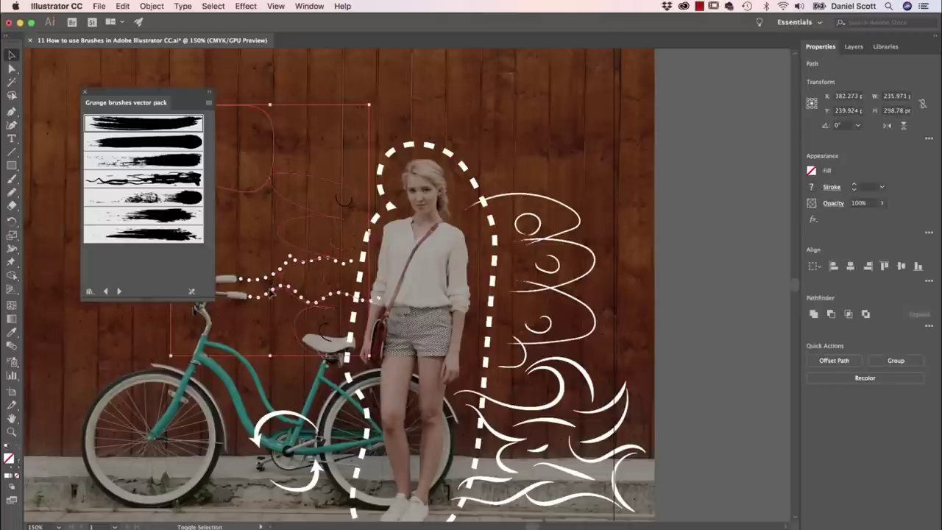
scroll(315, 281, "left", 5)
left_click(378, 207)
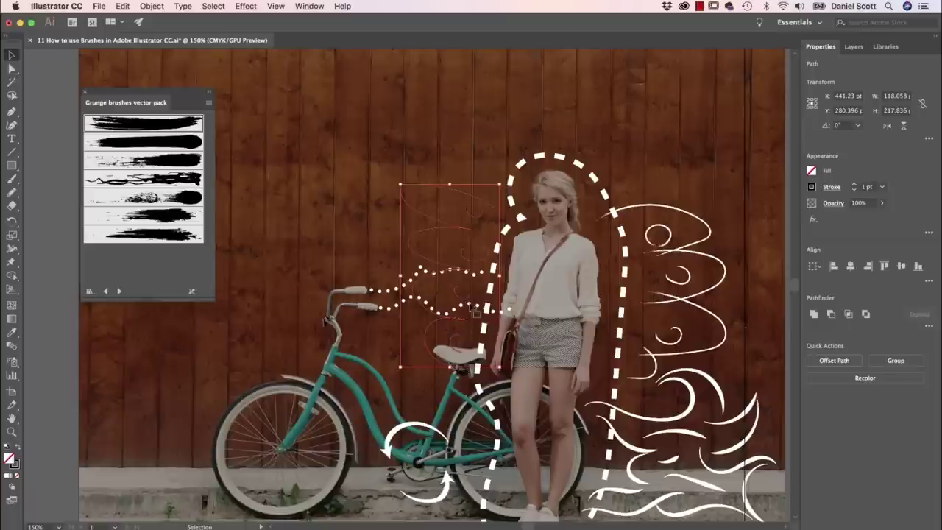
left_click(813, 190)
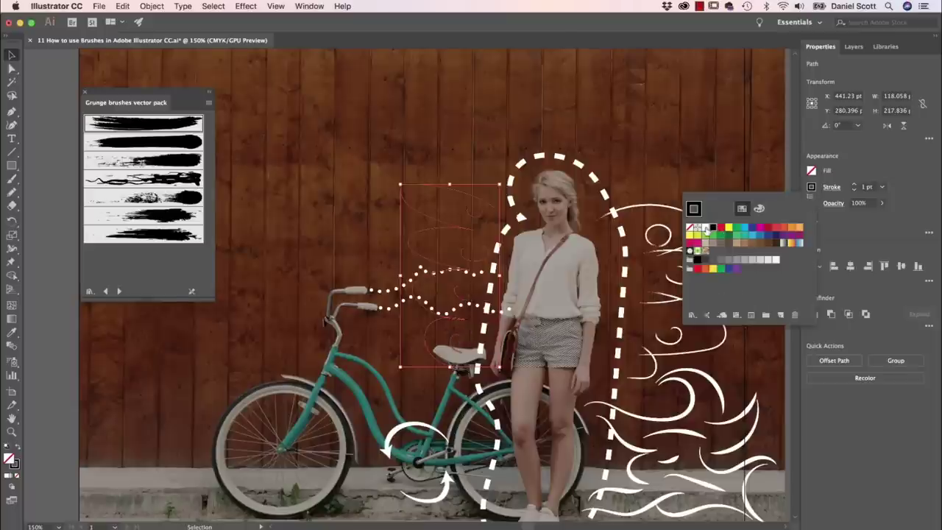
left_click(705, 228)
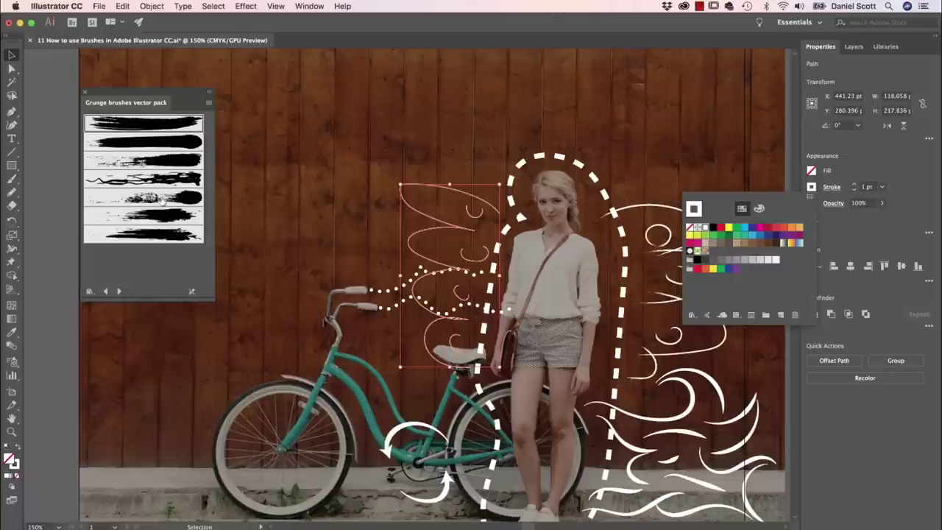
key("Escape")
- Apply a grunge brush to the left swirl at 0.05 pt stroke weight, then zoom in
left_click(159, 184)
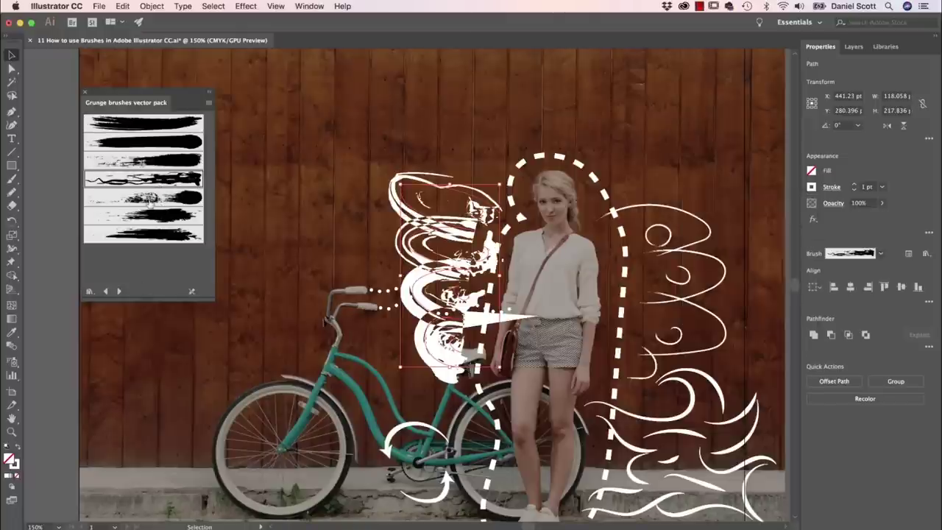
left_click(163, 199)
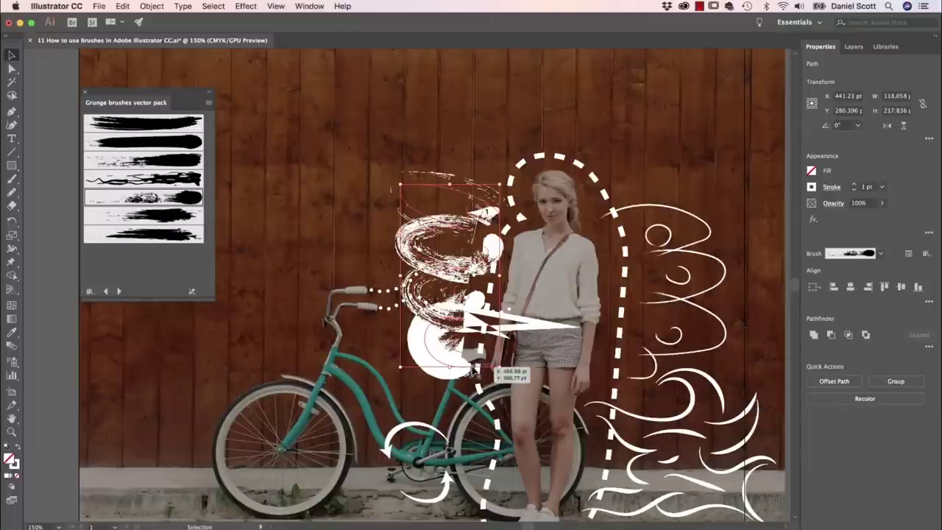
left_click(881, 187)
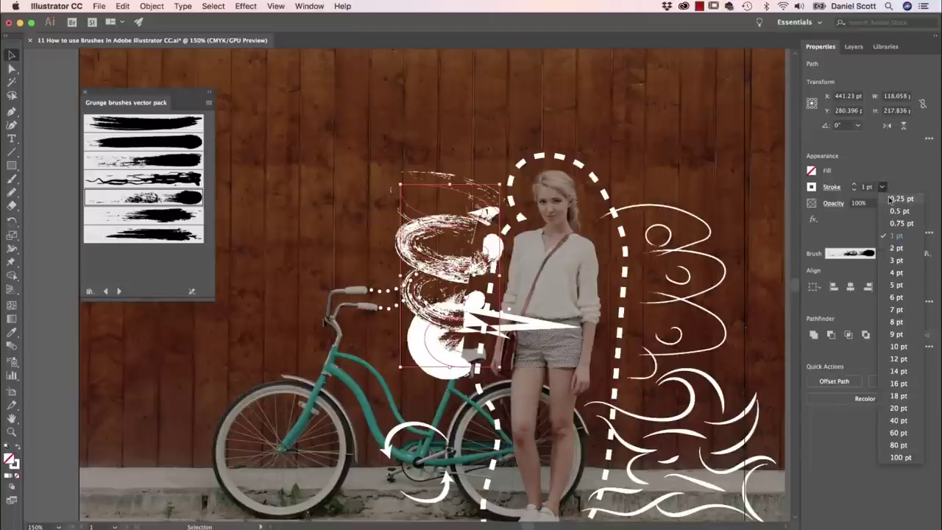
left_click(890, 200)
left_click(863, 189)
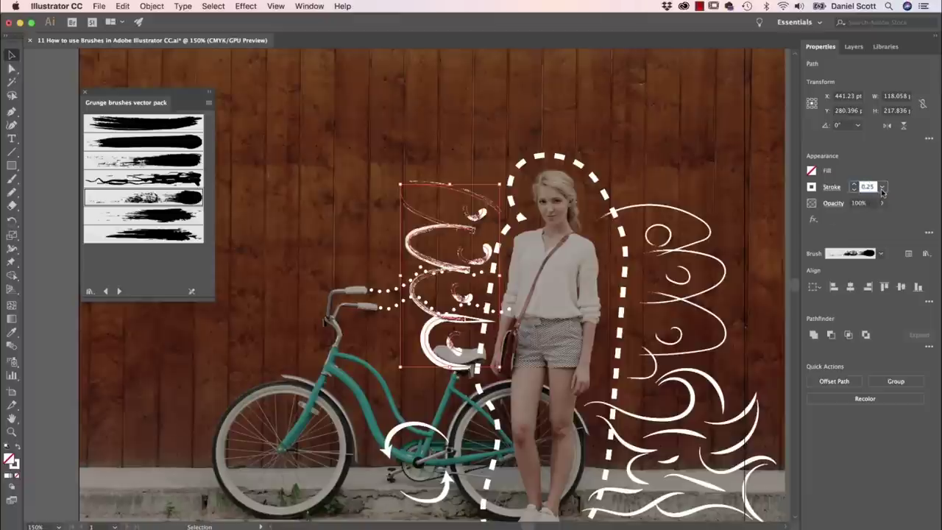
type("0.05")
key("Return")
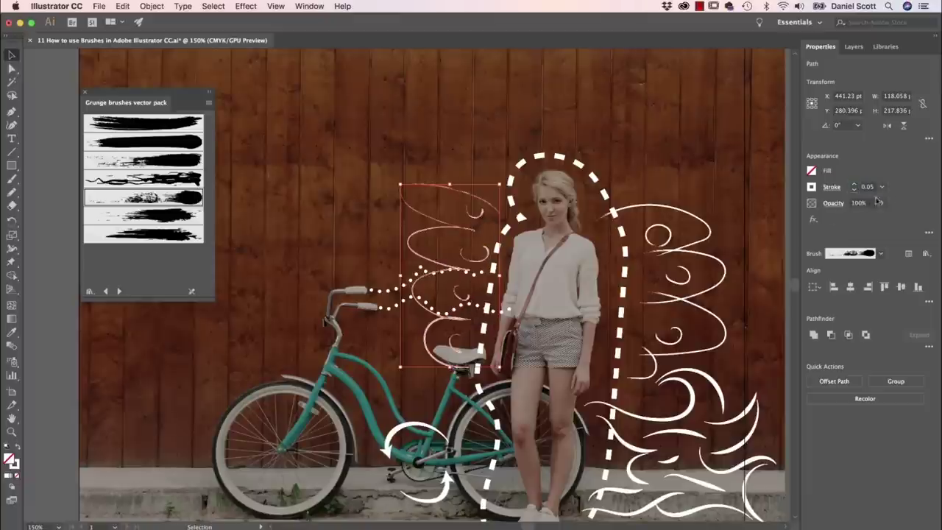
key("super+equal")
key("super+equal")
key("super+equal")
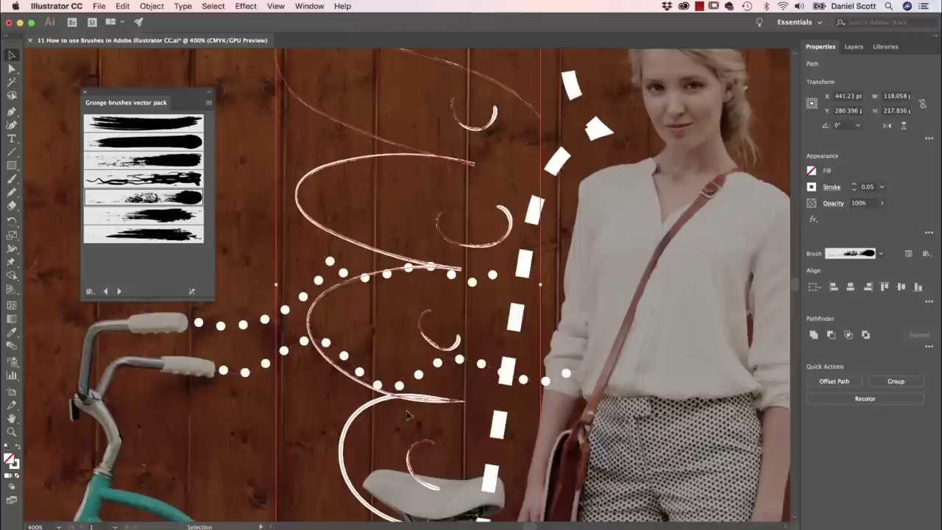
- Set the left swirl's stroke weight to 0.25 pt
left_click_drag(500, 261, 486, 302)
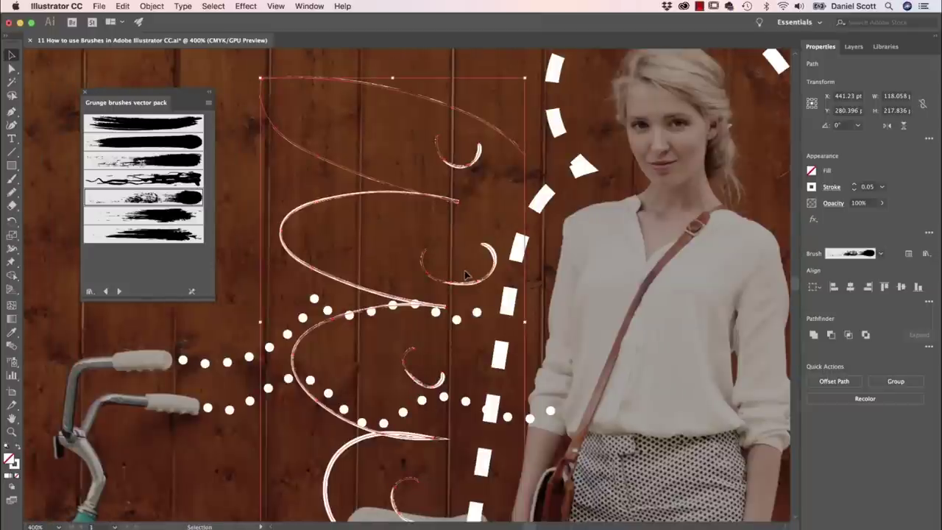
left_click(855, 185)
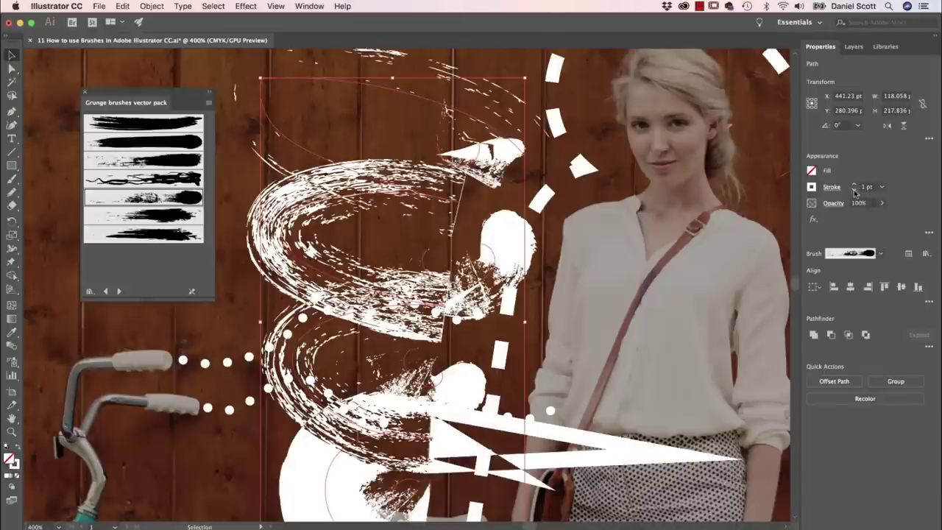
left_click(881, 186)
left_click(880, 199)
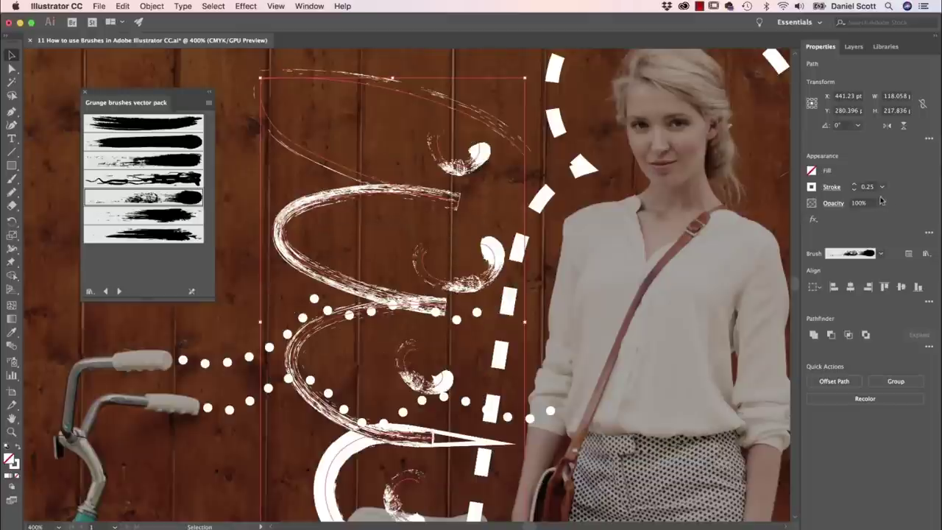
- Compare Miter, Bevel and Round corner joins in the Stroke options, settling on Round Join
left_click(835, 188)
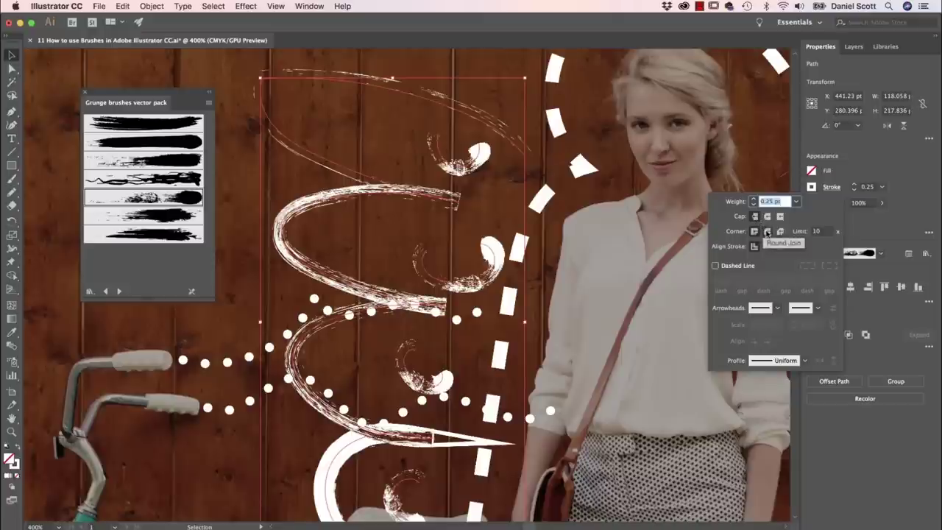
left_click(767, 233)
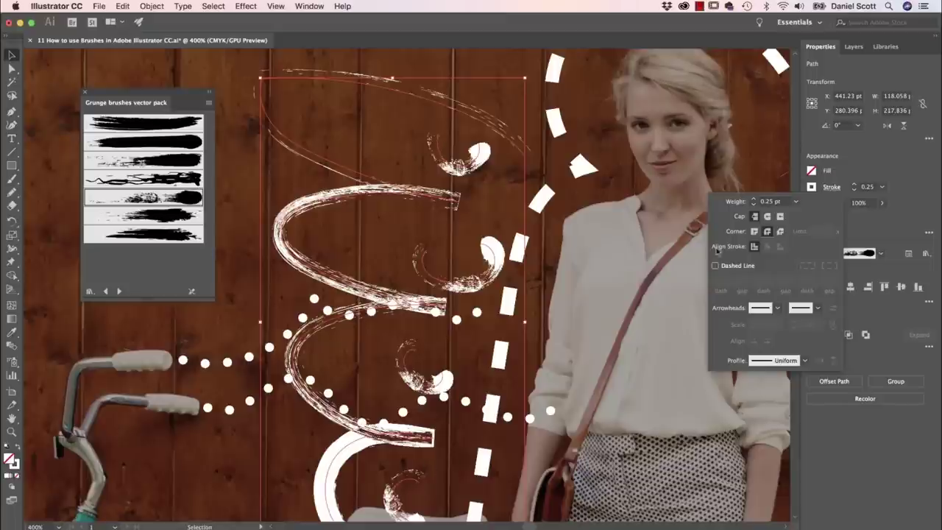
left_click(765, 217)
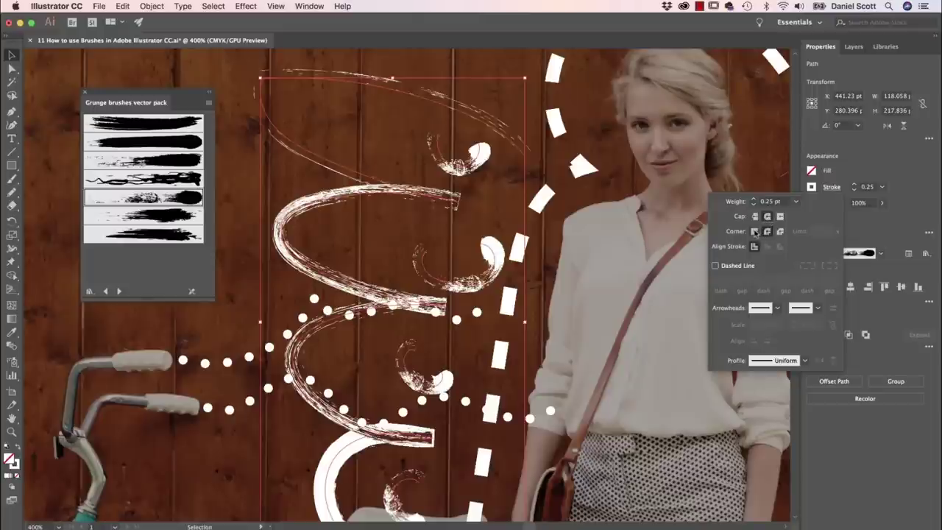
left_click(755, 232)
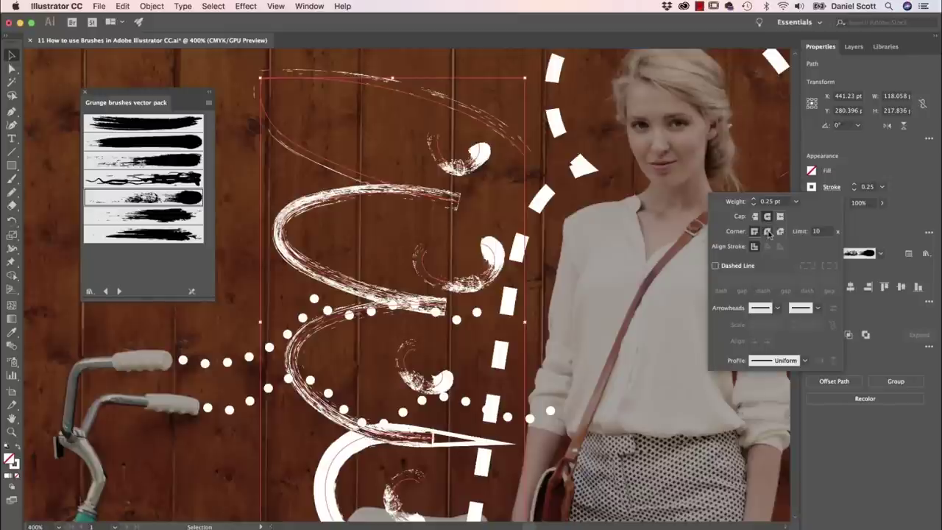
left_click(767, 232)
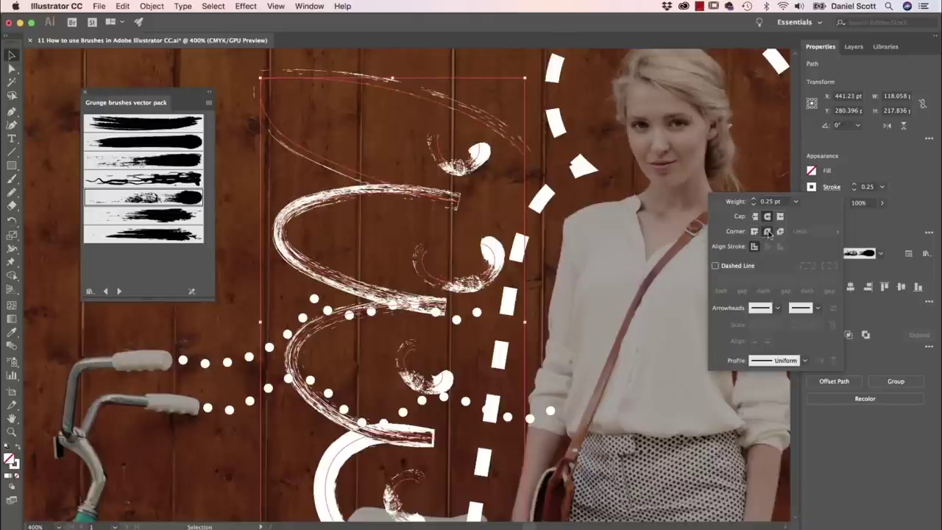
left_click(779, 232)
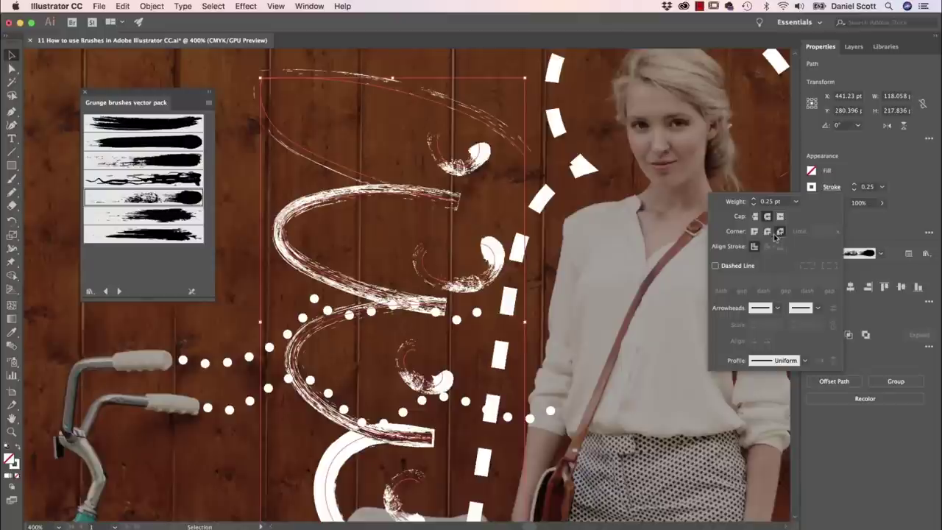
left_click(755, 231)
left_click(765, 230)
- Deselect the left swirl and pan to the right swirl, zoomed out to 200%
left_click(585, 230)
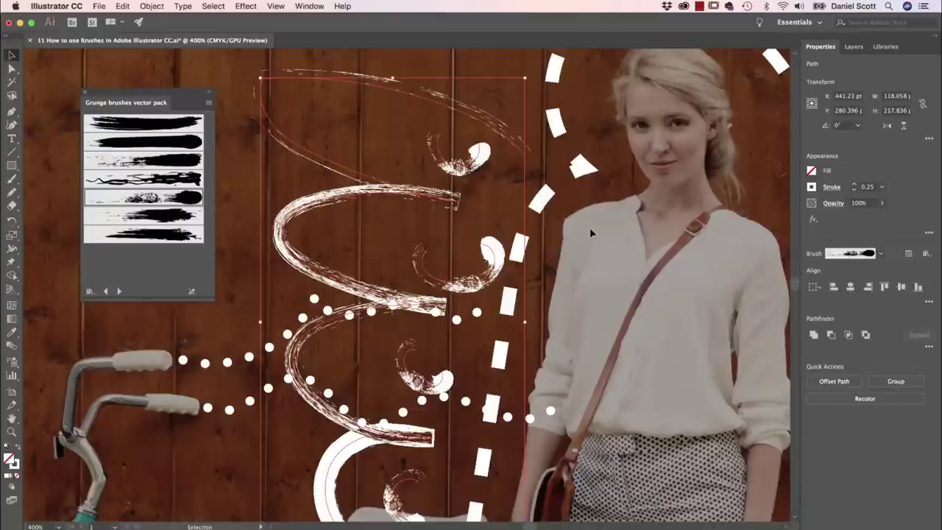
left_click(589, 227)
key("space")
left_click_drag(590, 228, 220, 235)
left_click_drag(529, 248, 406, 155)
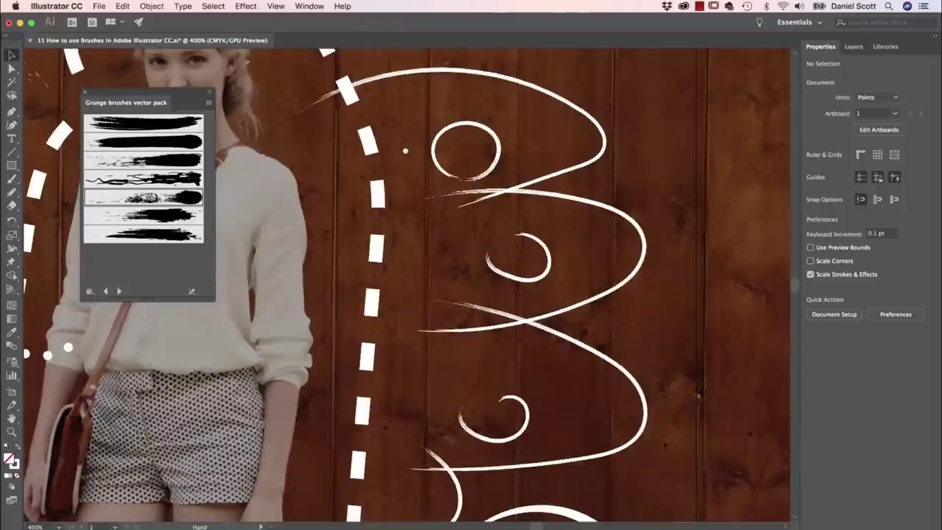
key("super+minus")
key("super+minus")
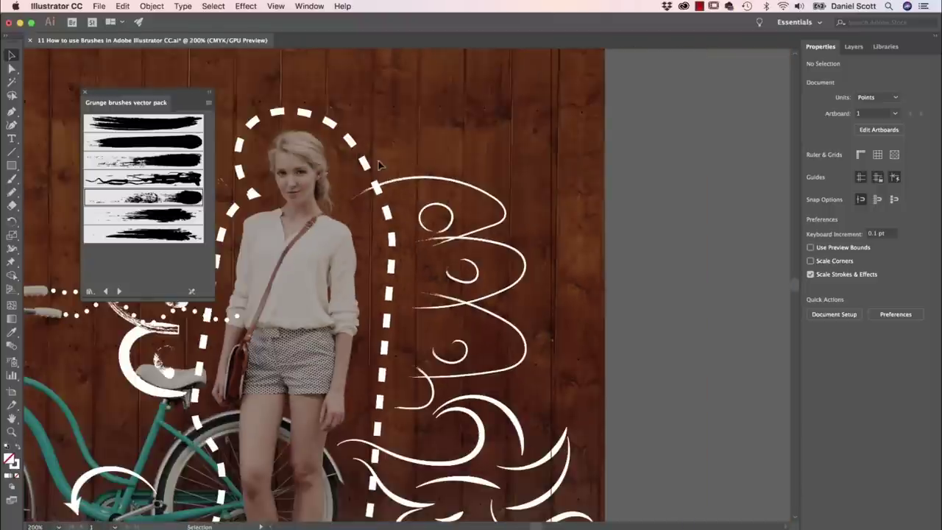
- Try several grunge brushes on the right swirl, settling on a thin one, then deselect
left_click(422, 385)
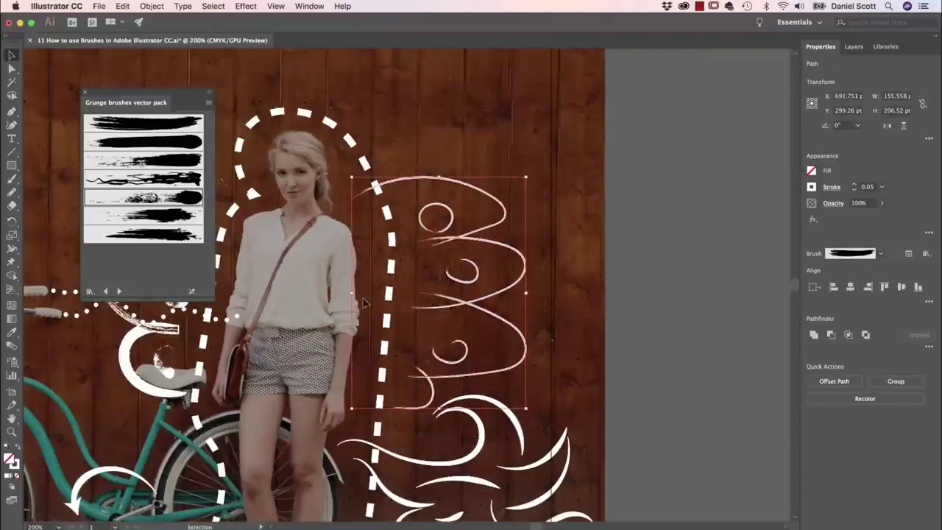
left_click(174, 215)
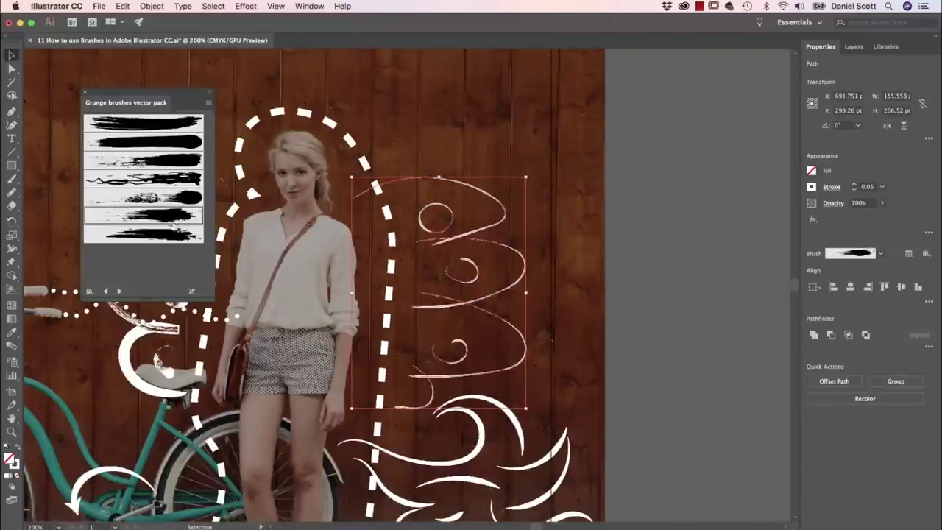
left_click(176, 238)
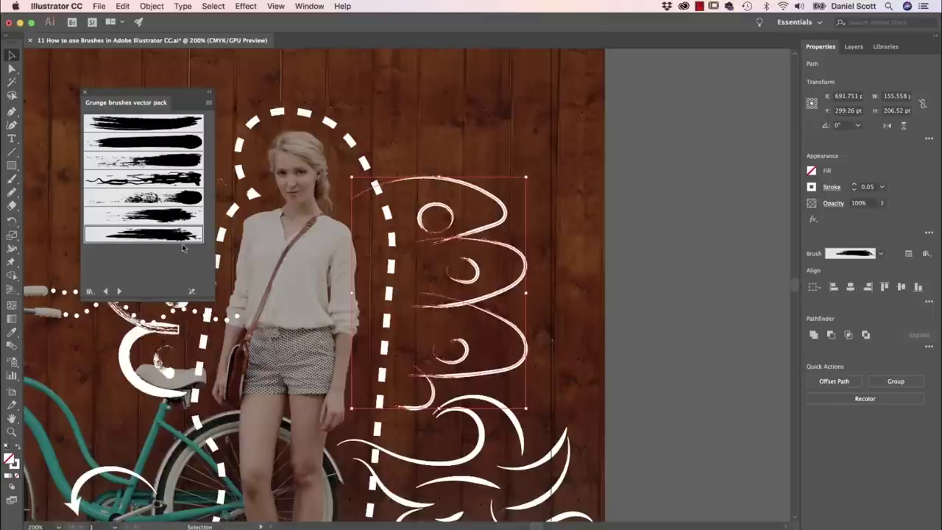
left_click(148, 160)
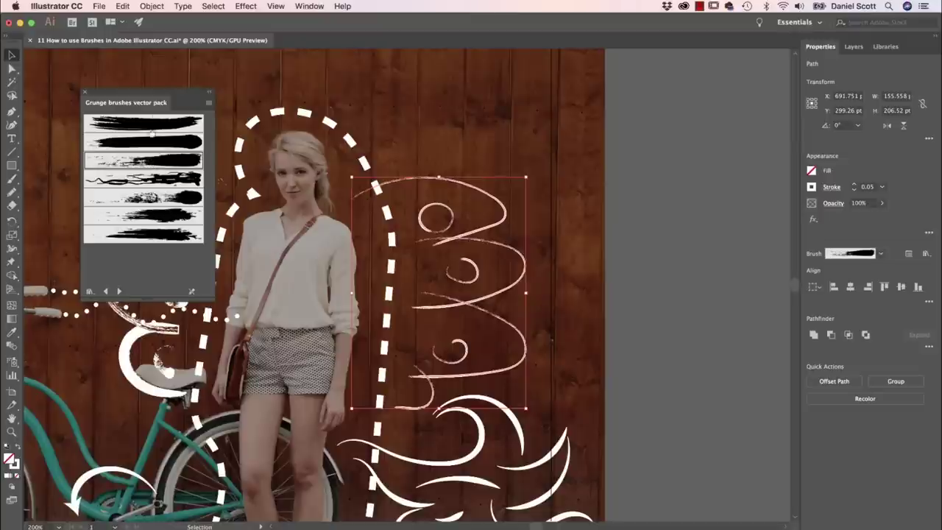
left_click(157, 123)
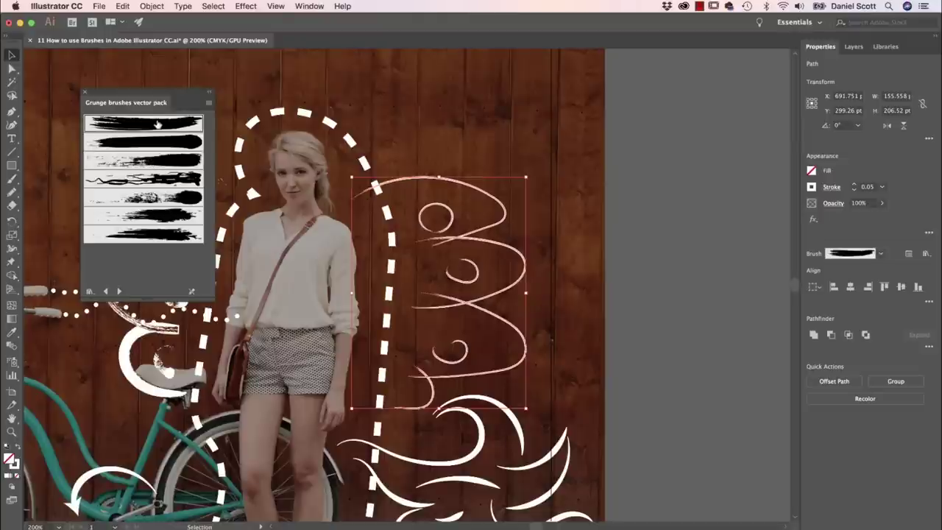
left_click(169, 179)
left_click(629, 215)
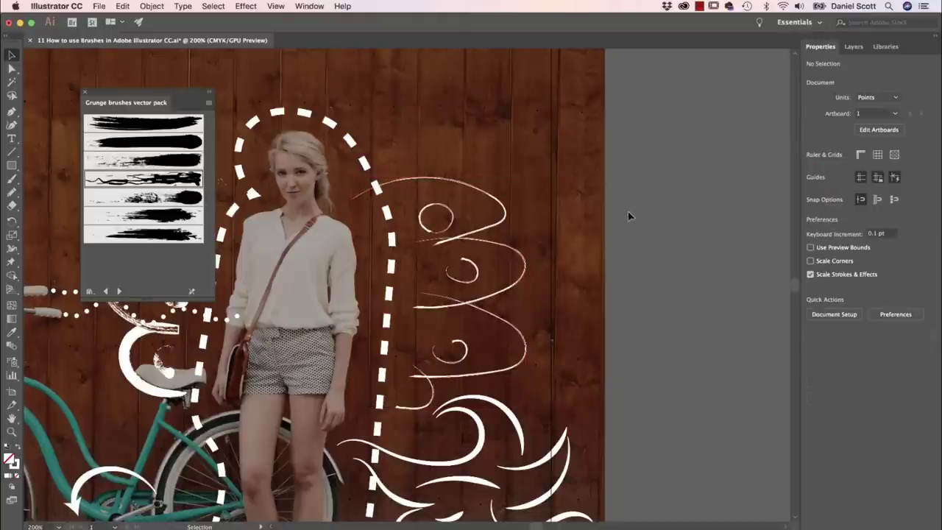
left_click_drag(420, 243, 579, 226)
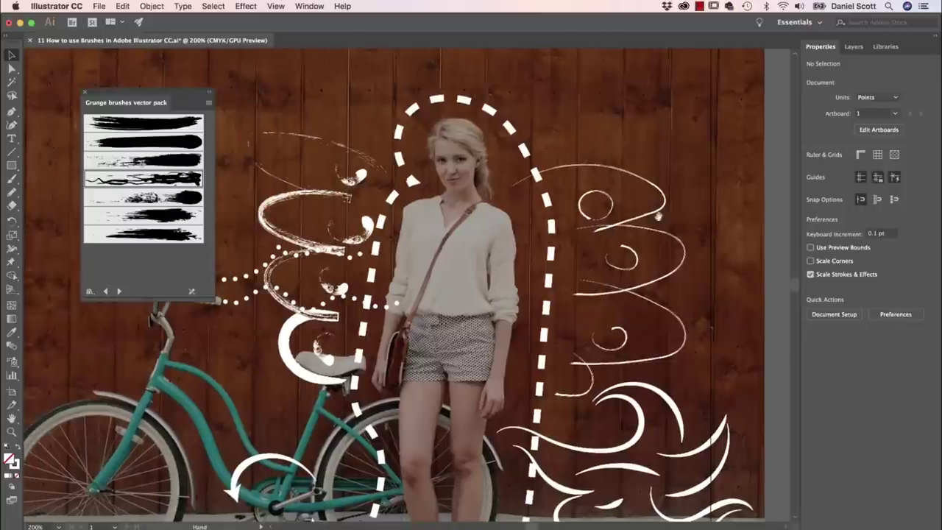
left_click_drag(501, 225, 649, 217)
left_click_drag(570, 196, 421, 352)
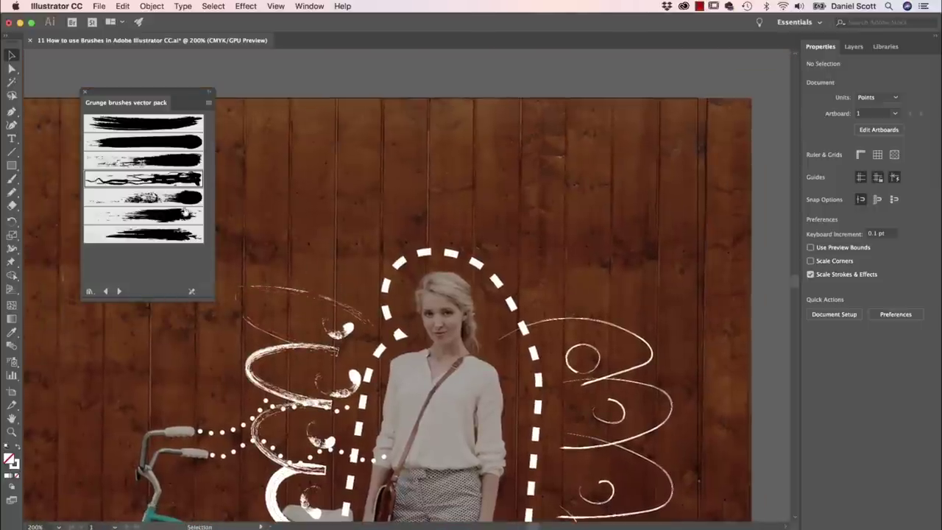
- Close the grunge brush library and set the Pencil's stroke weight to 1 pt
left_click(85, 93)
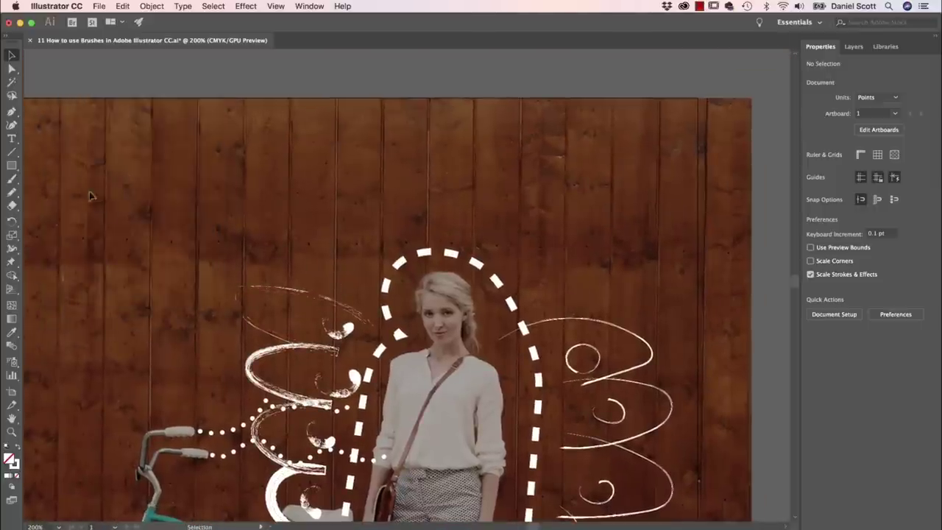
left_click(12, 191)
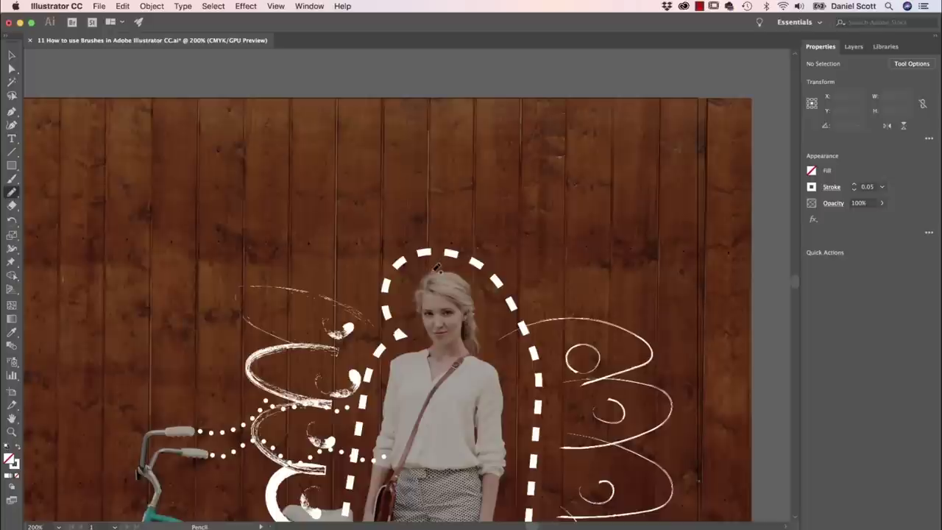
key("super")
left_click(812, 187)
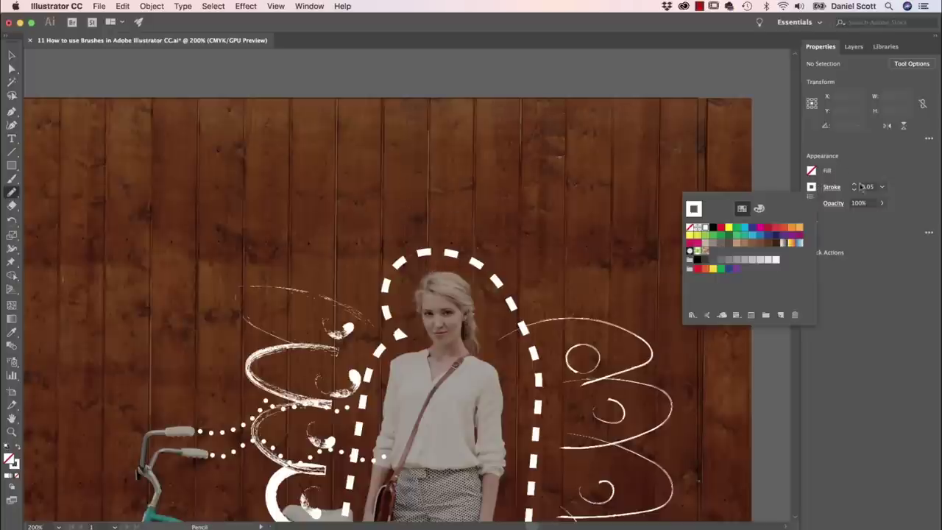
left_click(882, 187)
left_click(882, 187)
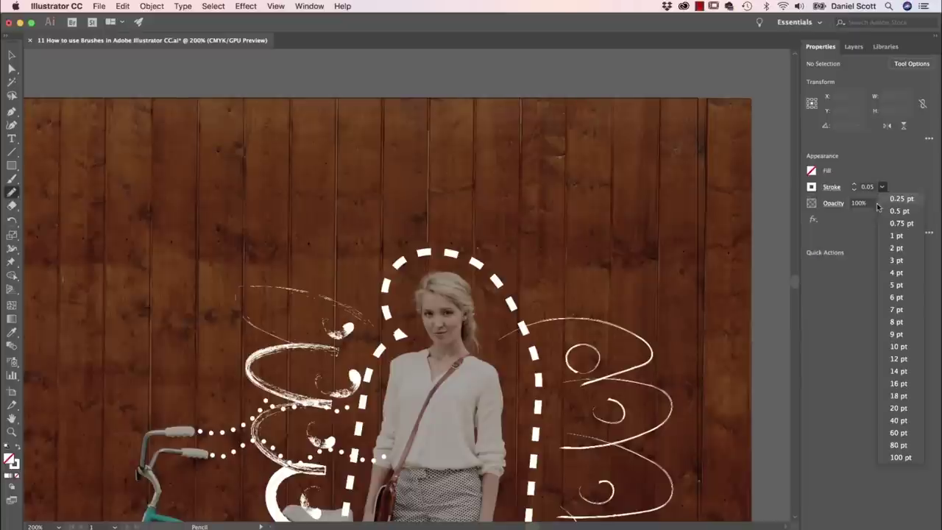
left_click(896, 236)
- Draw the crown strands above the woman's head with looped tips, then select the crown path
left_click_drag(382, 208, 416, 298)
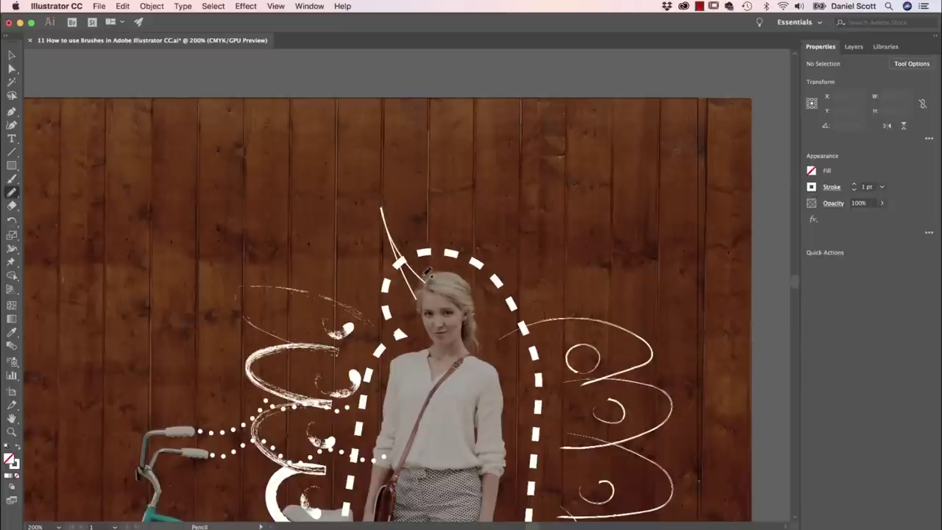
mouse_move(446, 164)
left_mouse_down()
mouse_move(424, 280)
mouse_move(456, 179)
mouse_move(446, 167)
left_mouse_up()
left_click_drag(451, 264, 483, 184)
left_click_drag(468, 273, 488, 183)
left_click_drag(475, 278, 516, 215)
mouse_move(480, 298)
left_mouse_down()
mouse_move(507, 261)
mouse_move(512, 213)
left_mouse_up()
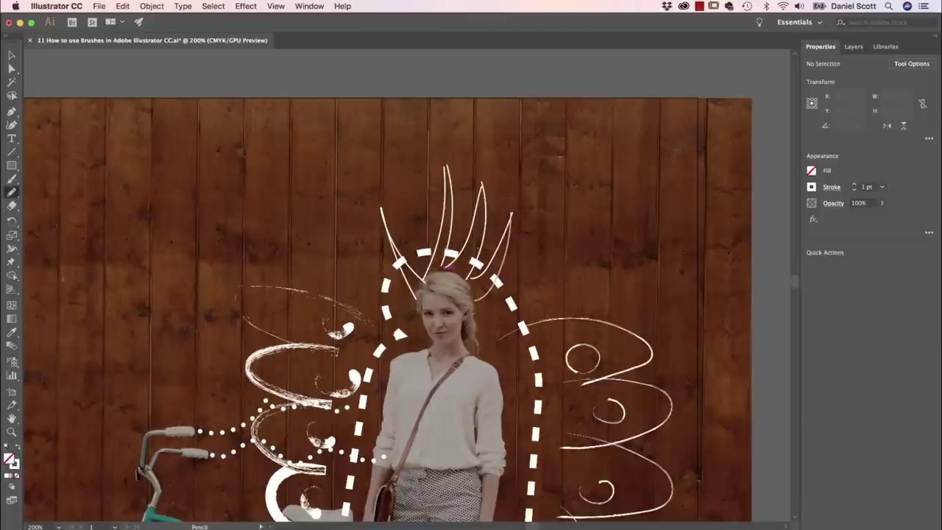
left_click_drag(444, 166, 513, 211)
mouse_move(381, 211)
left_mouse_down()
mouse_move(386, 204)
mouse_move(379, 213)
left_mouse_up()
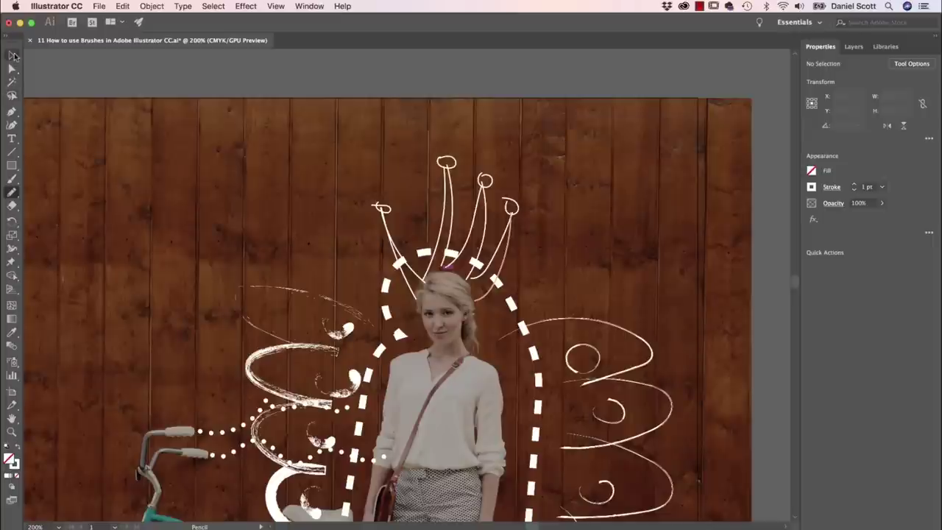
left_click(13, 55)
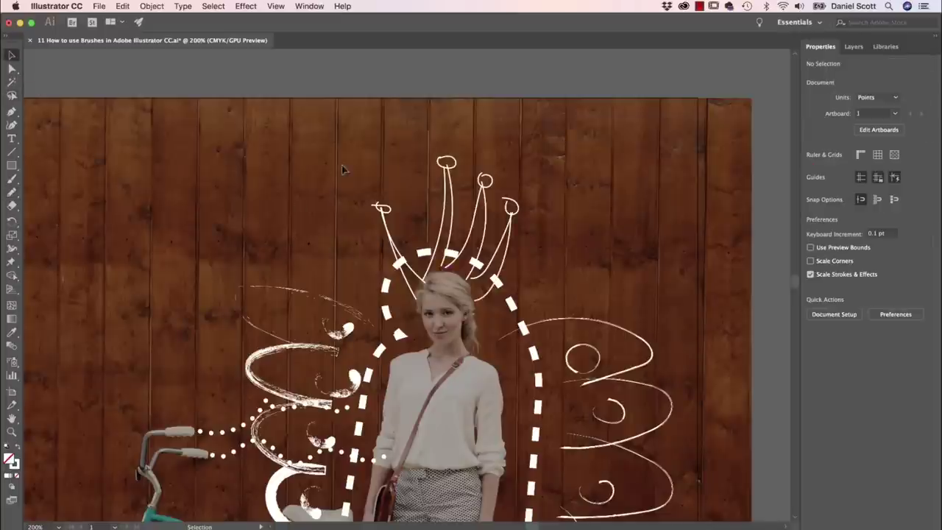
left_click_drag(577, 236, 508, 221)
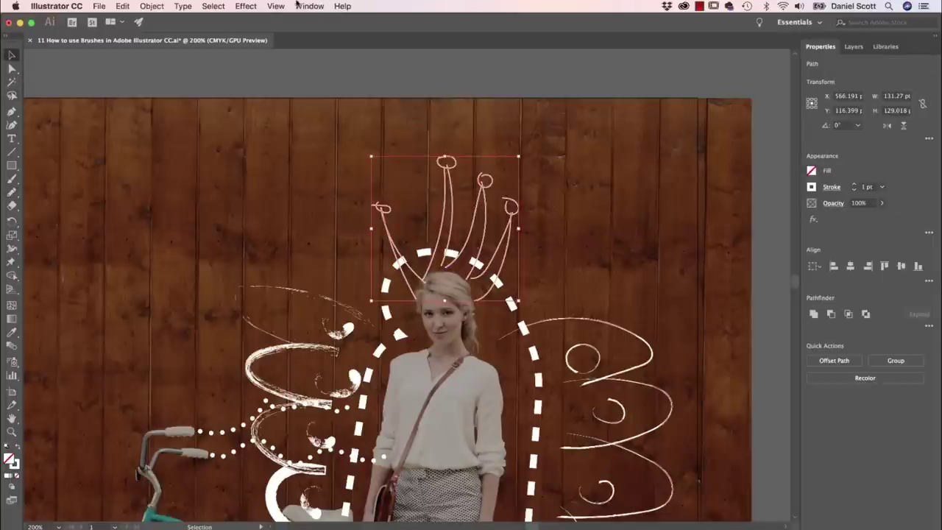
- Open Window > Brush Libraries > Artistic > Artistic_Ink
left_click(298, 6)
mouse_move(370, 517)
mouse_move(469, 525)
mouse_move(350, 503)
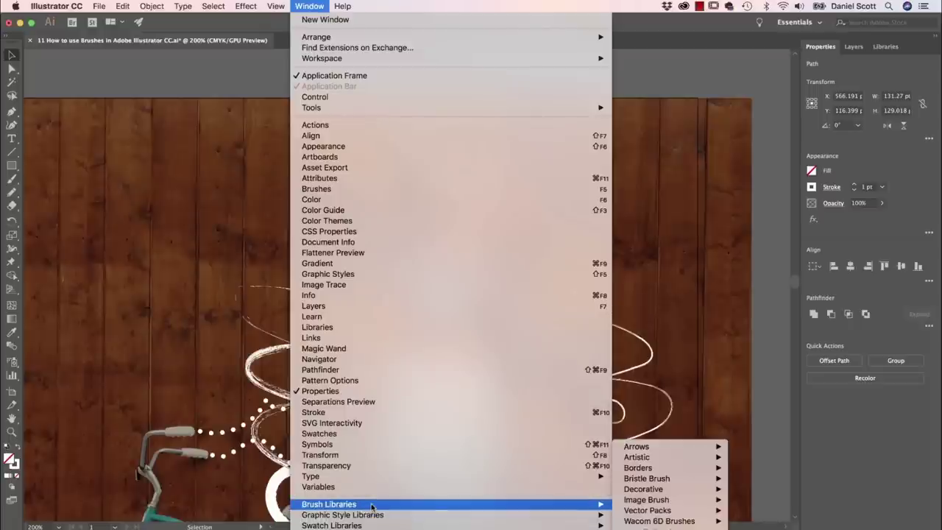
mouse_move(657, 510)
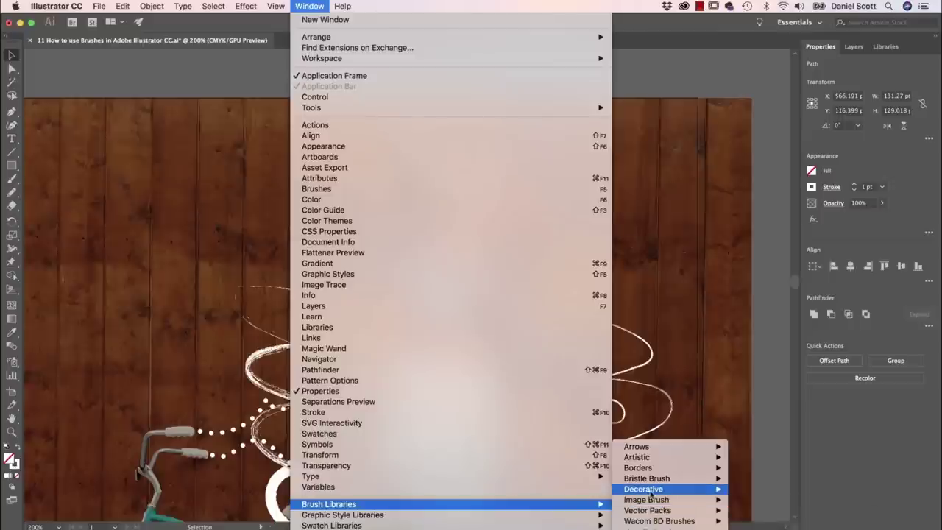
mouse_move(649, 495)
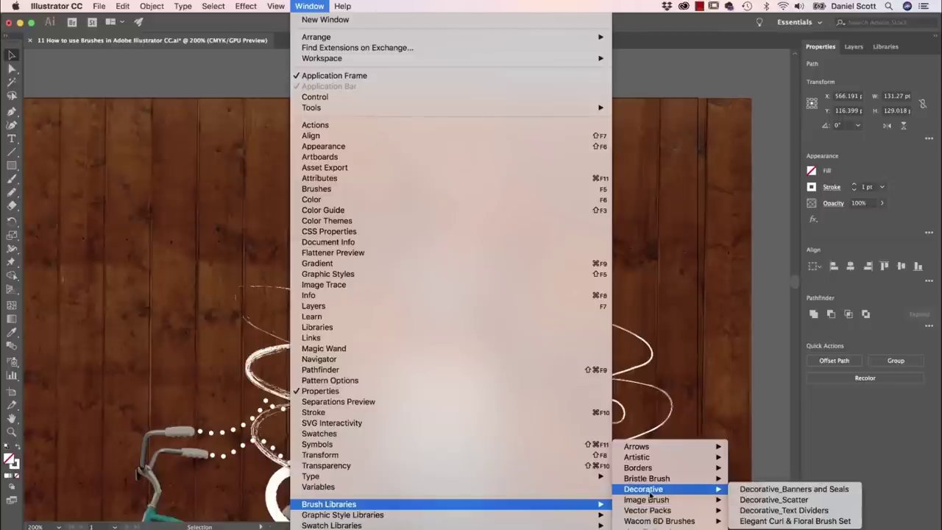
mouse_move(637, 461)
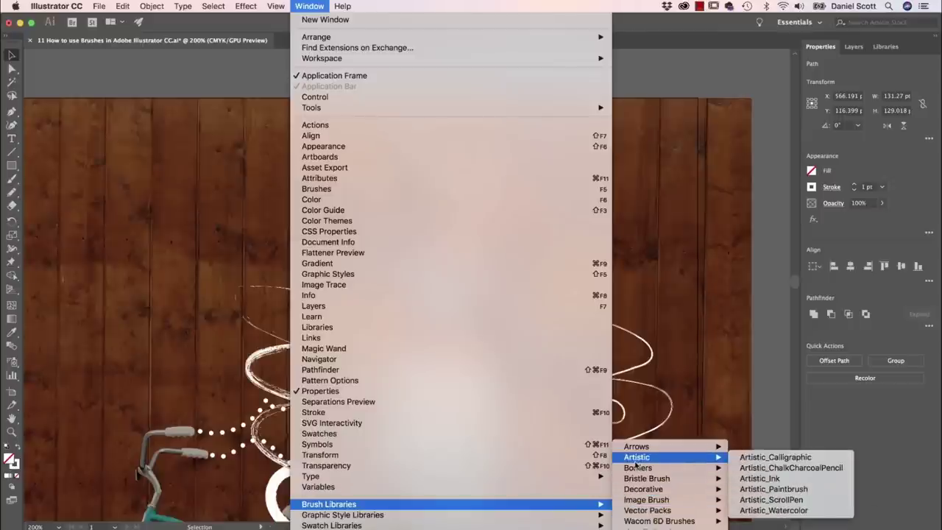
left_click(768, 481)
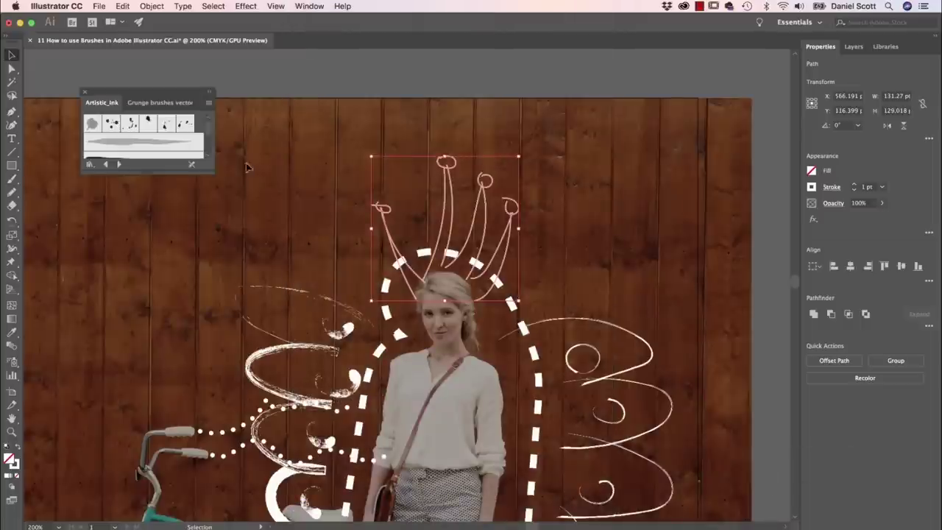
- Try Artistic_Ink brushes on the crown, settling on a calligraphic ink brush at 0.5 pt
left_click_drag(212, 168, 212, 355)
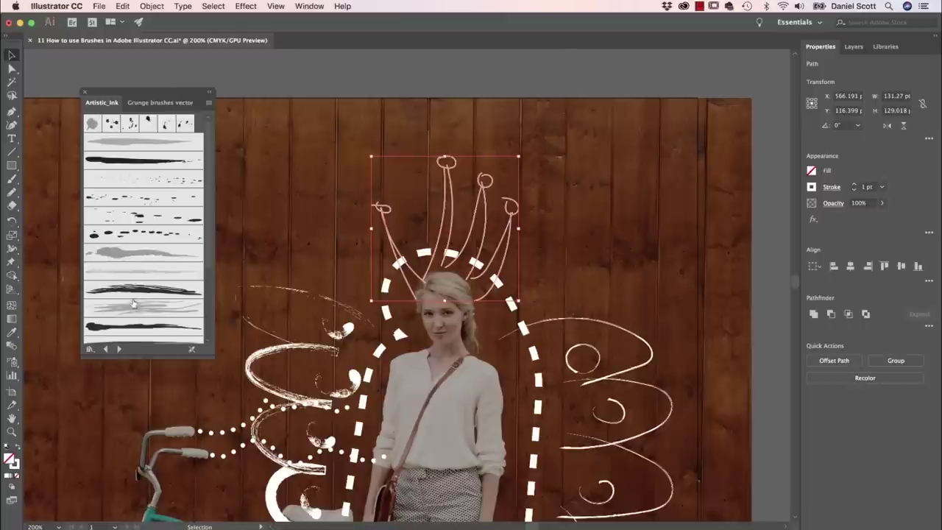
left_click(134, 259)
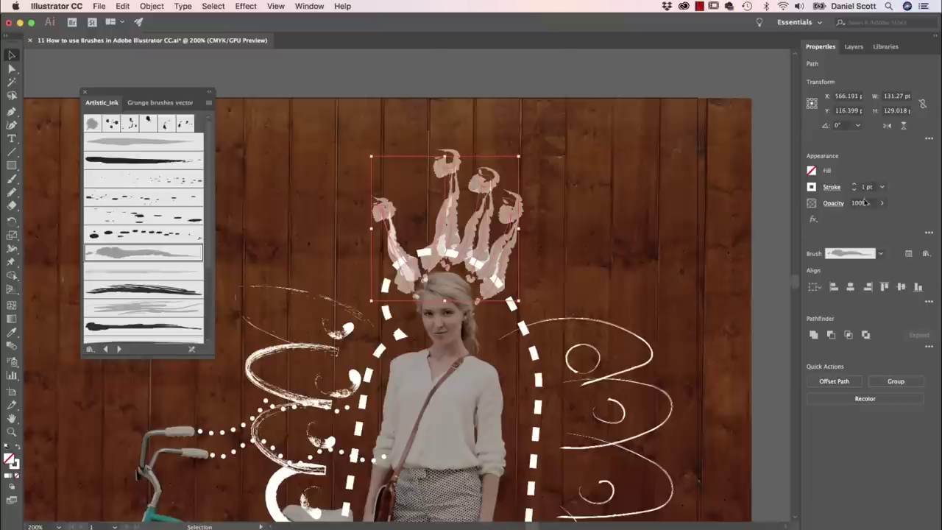
left_click(881, 187)
left_click(896, 218)
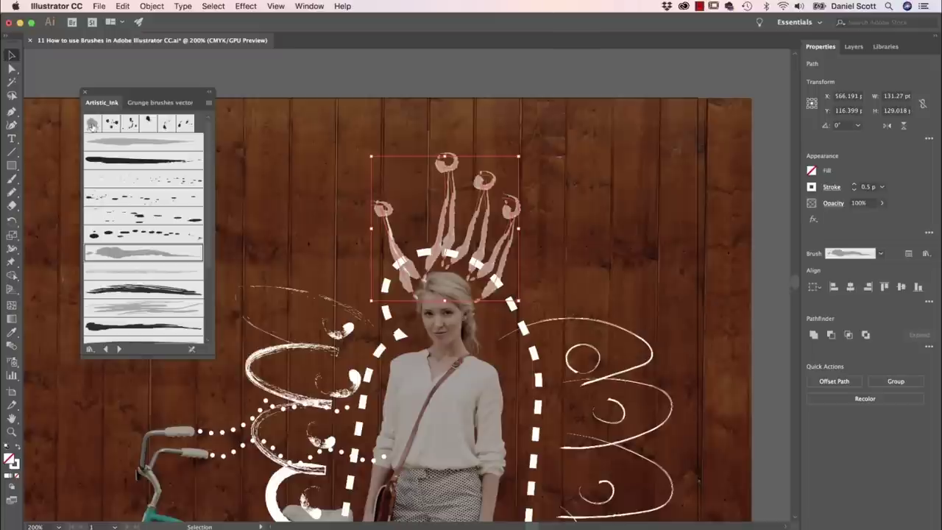
left_click(130, 123)
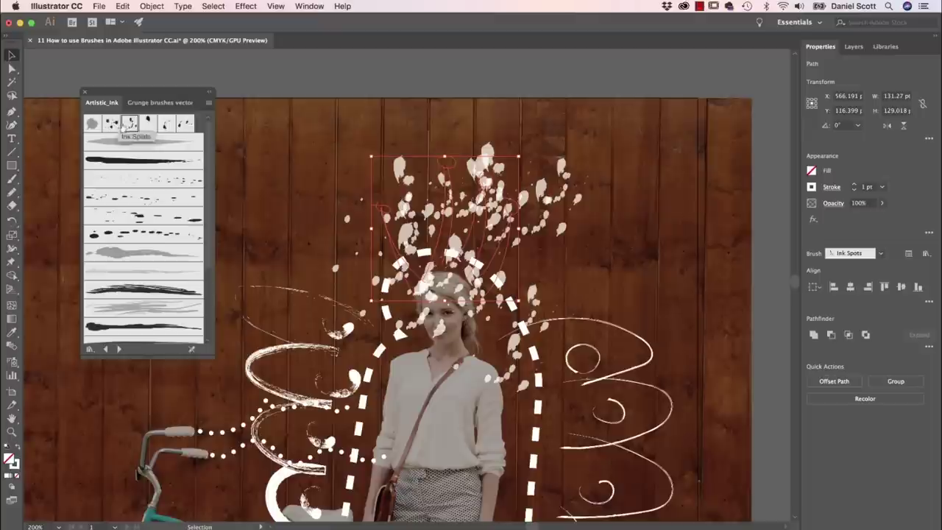
left_click(132, 162)
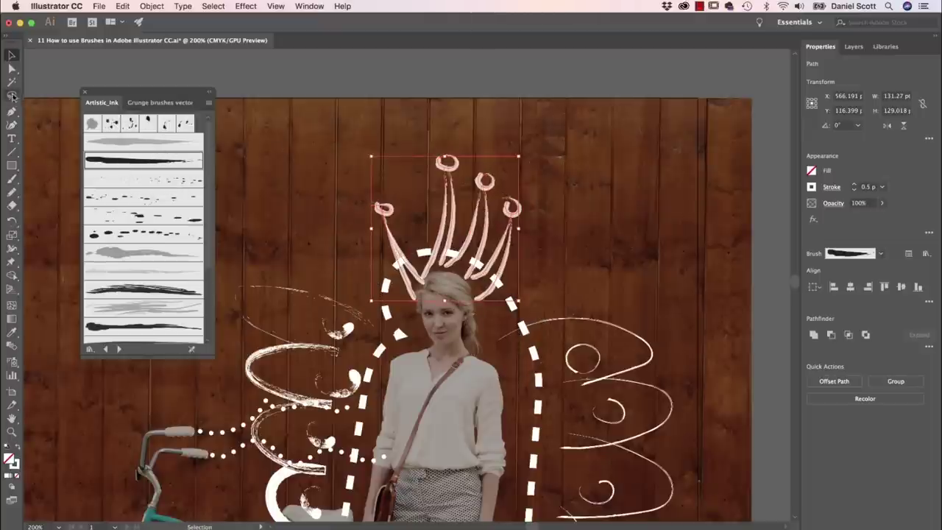
left_click(246, 72)
mouse_move(109, 125)
left_mouse_down()
mouse_move(146, 139)
mouse_move(361, 123)
mouse_move(308, 128)
mouse_move(376, 95)
mouse_move(374, 128)
mouse_move(389, 128)
left_mouse_up()
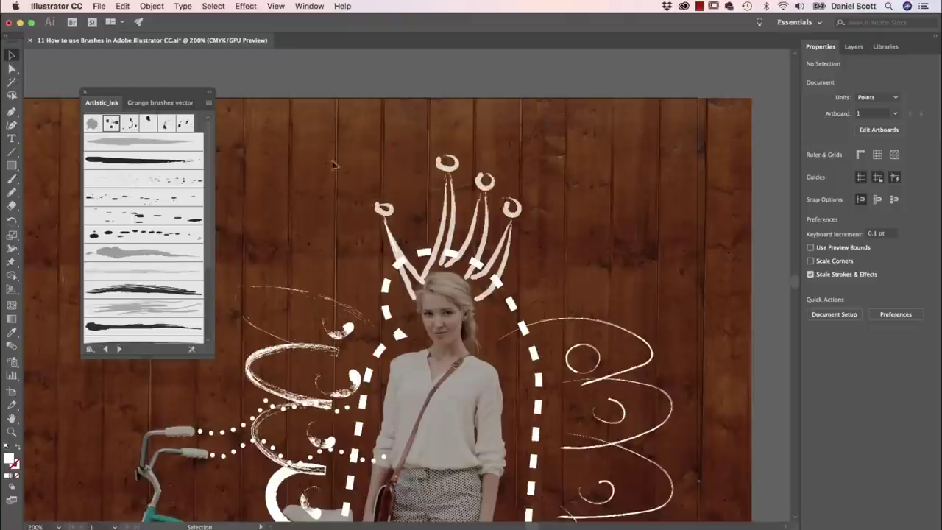
- Drag three ink splatter samples from the Artistic_Ink library onto the pasteboard
mouse_move(92, 123)
left_mouse_down()
mouse_move(325, 78)
mouse_move(328, 104)
left_mouse_up()
mouse_move(167, 124)
left_mouse_down()
mouse_move(405, 80)
mouse_move(397, 82)
left_mouse_up()
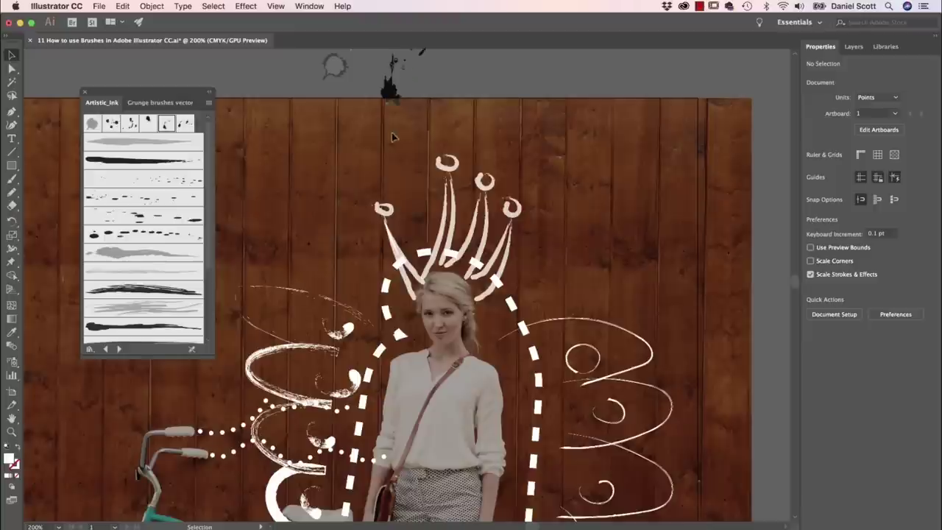
mouse_move(129, 122)
left_mouse_down()
mouse_move(291, 94)
mouse_move(273, 76)
mouse_move(258, 77)
left_mouse_up()
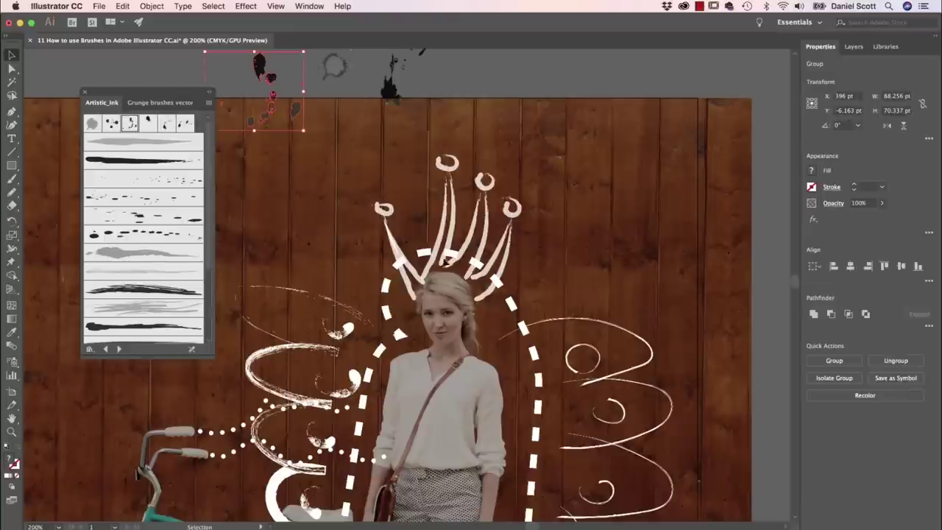
scroll(423, 89, "up", 5)
scroll(423, 88, "left", 2)
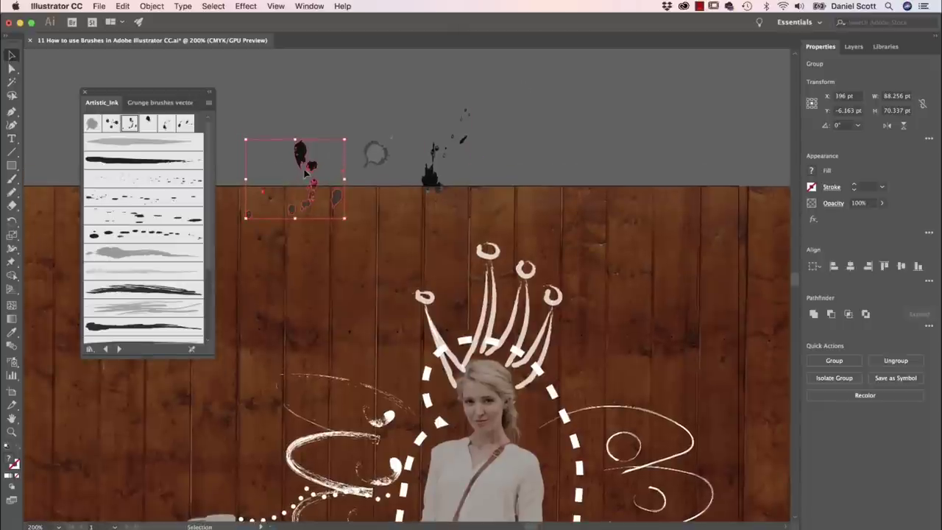
- Move the ink splatter group into position and ungroup it
left_click(354, 76)
left_click(324, 182)
left_click_drag(324, 182, 304, 153)
right_click(303, 153)
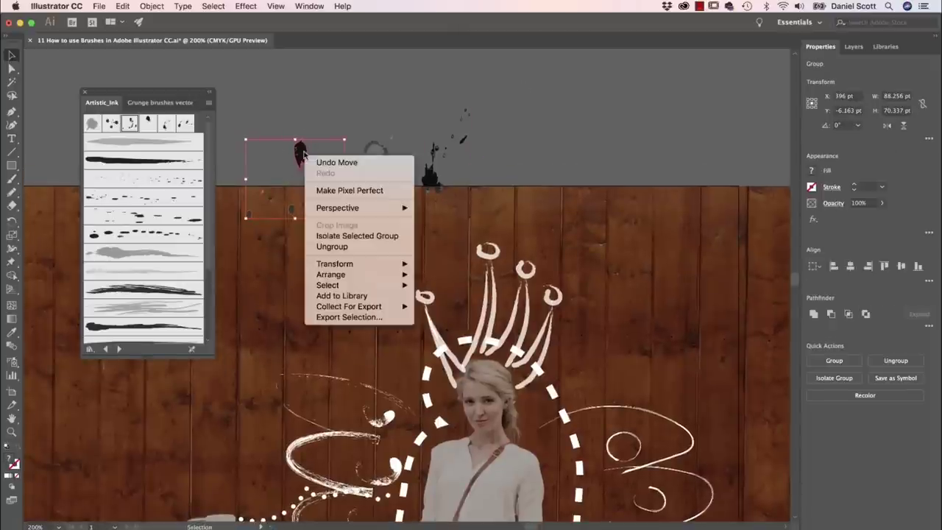
left_click(332, 246)
left_click(316, 109)
- Split the ink blobs into separate pieces, undoing an accidental move
left_click(307, 165)
right_click(302, 157)
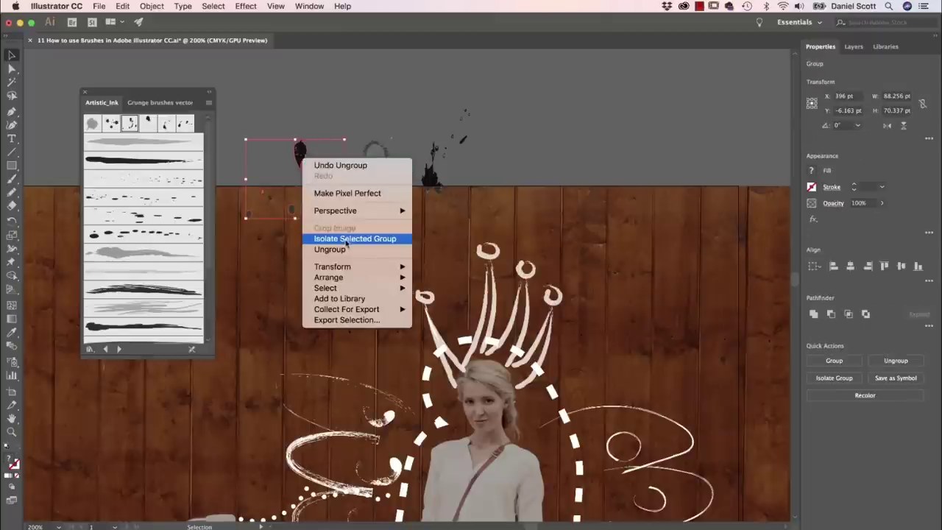
left_click(320, 164)
left_click(346, 165)
left_click(324, 169)
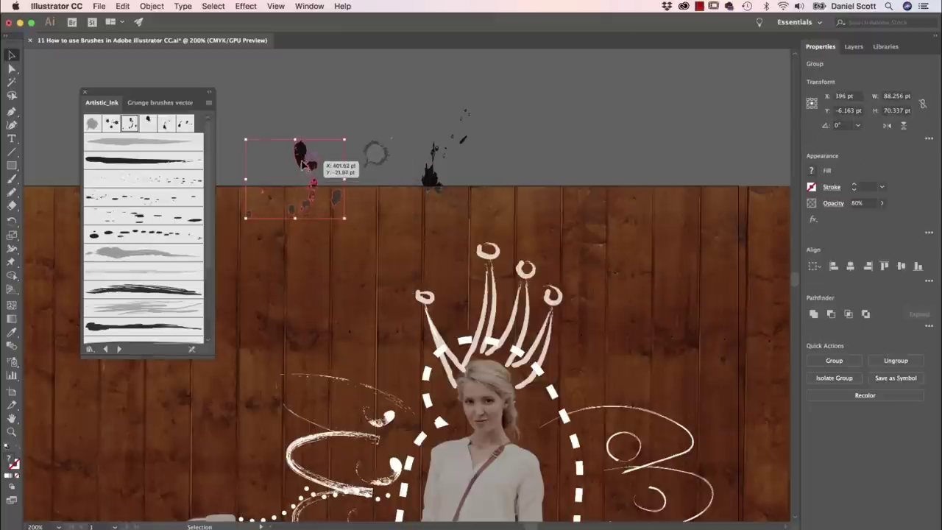
right_click(301, 157)
left_click(332, 249)
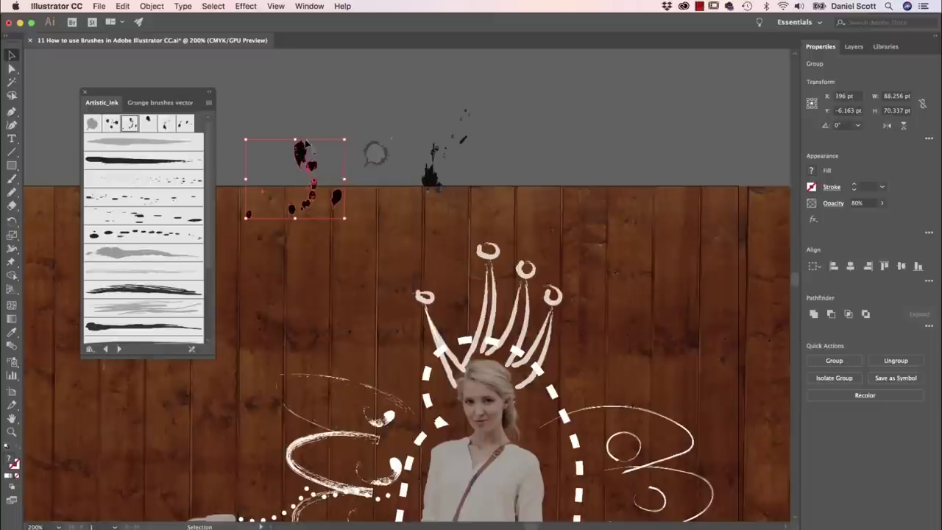
mouse_move(300, 153)
left_mouse_down()
mouse_move(312, 136)
mouse_move(294, 111)
left_mouse_up()
key("ctrl+z")
right_click(298, 156)
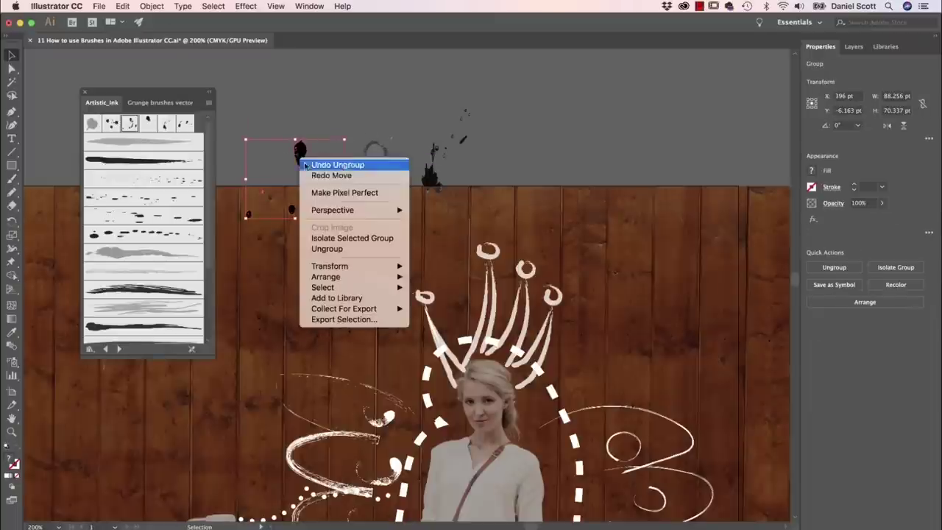
left_click(352, 249)
- Fill the single top ink blob with white
left_click(343, 178)
left_click(302, 156)
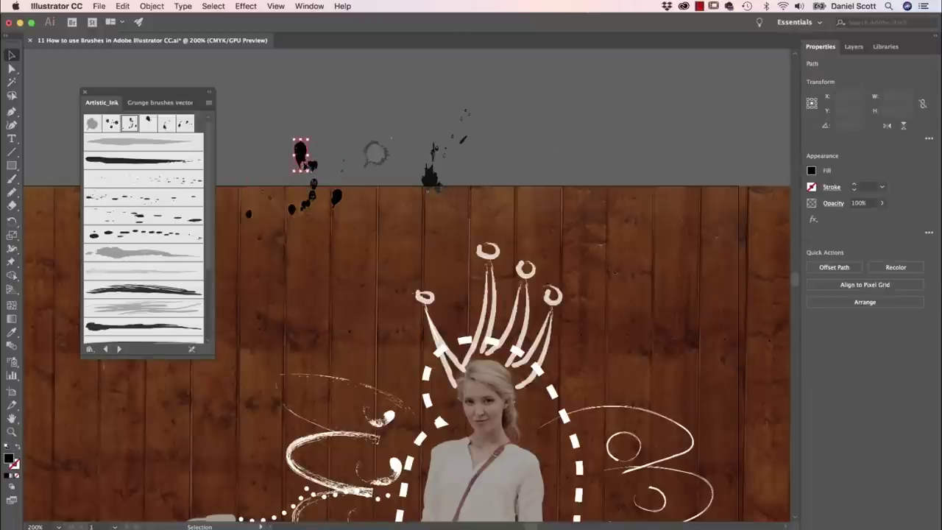
left_click(811, 171)
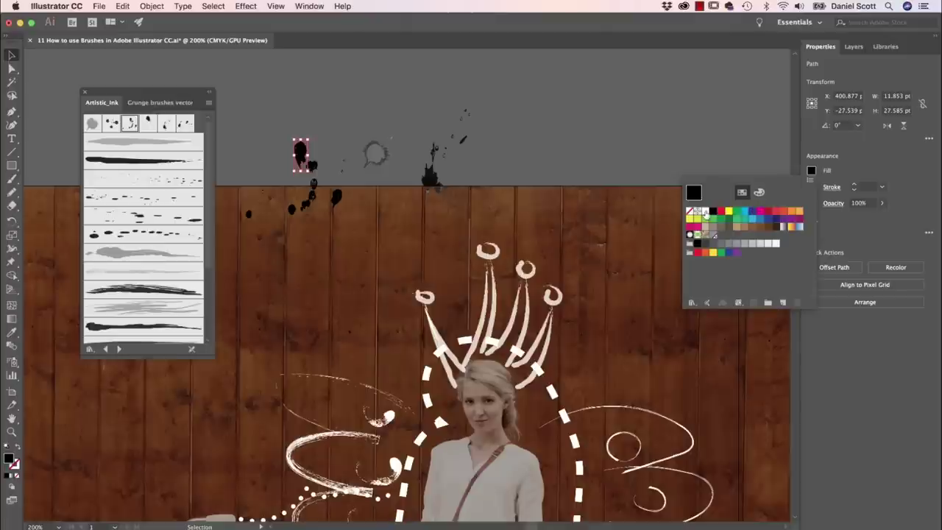
left_click(704, 212)
left_click(295, 100)
left_click(297, 99)
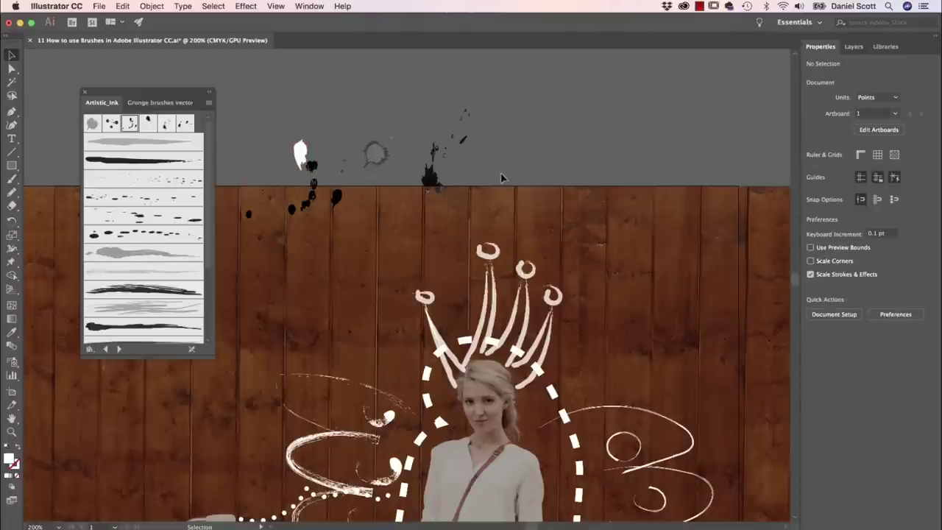
- Close the Artistic_Ink brush library and pan to the empty wood left of the bicycle
left_click(441, 175)
left_click(346, 129)
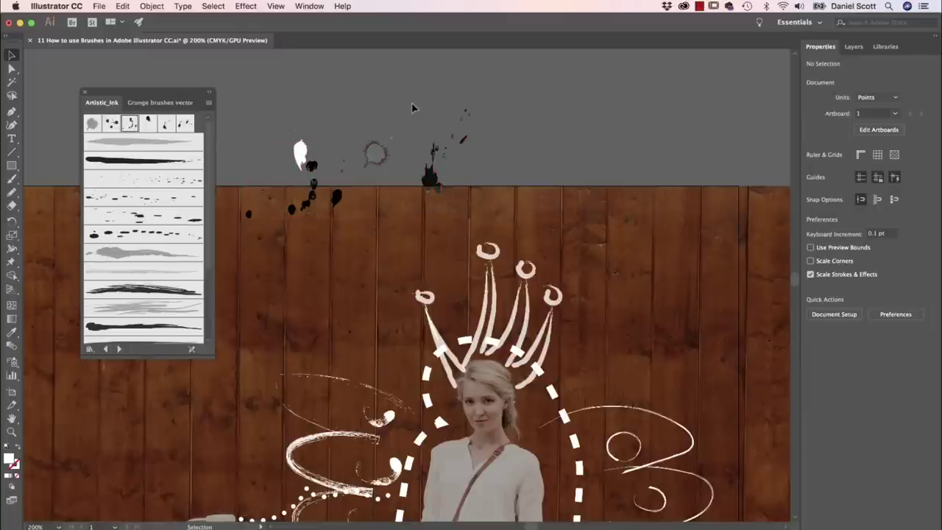
left_click(84, 92)
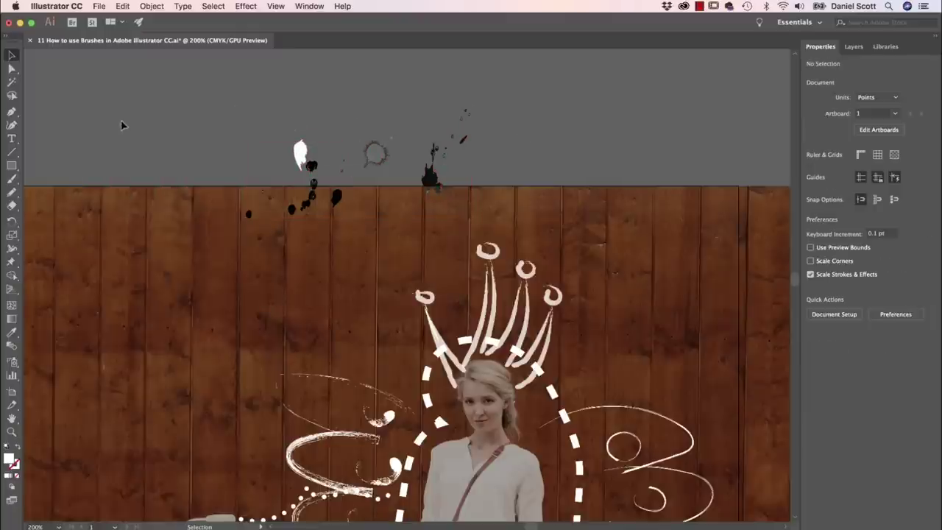
left_click_drag(451, 225, 724, 100)
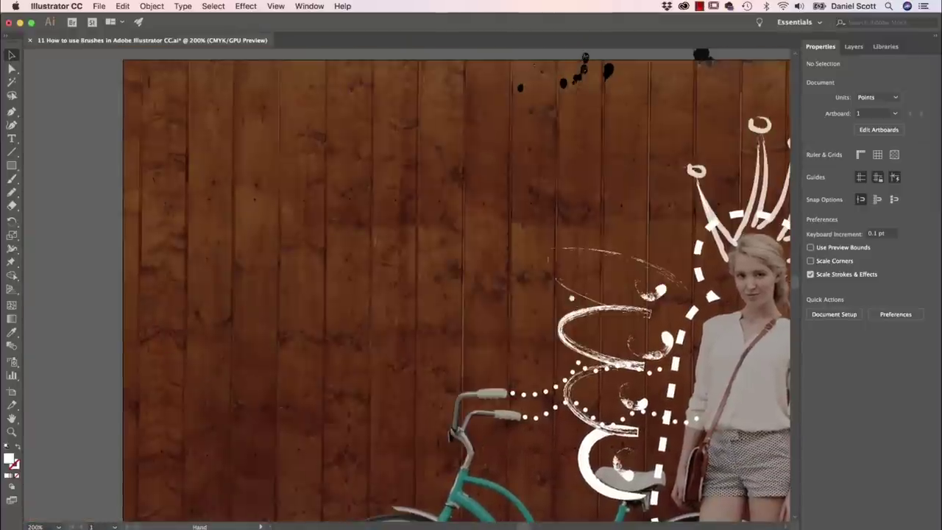
- Draw a trial pencil line across the wood and select the faint stroke
left_click(11, 191)
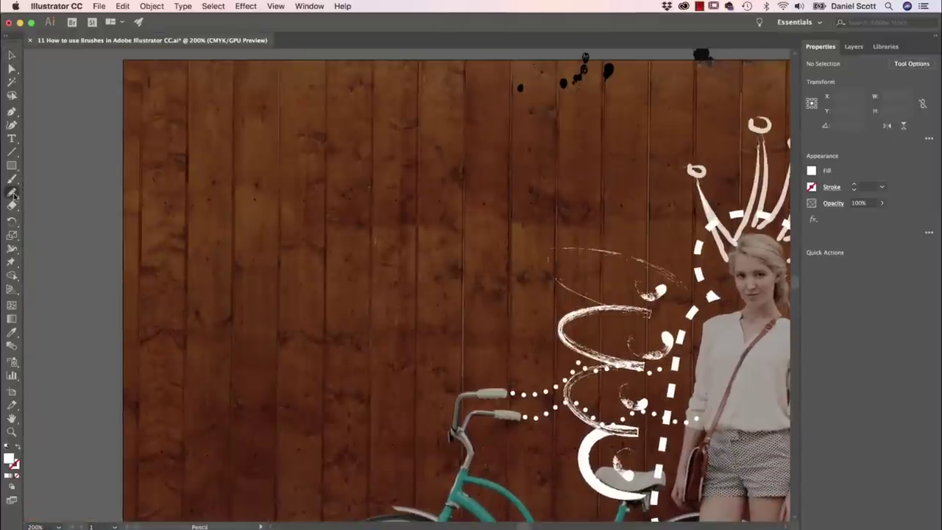
left_click_drag(232, 194, 501, 160)
left_click(11, 55)
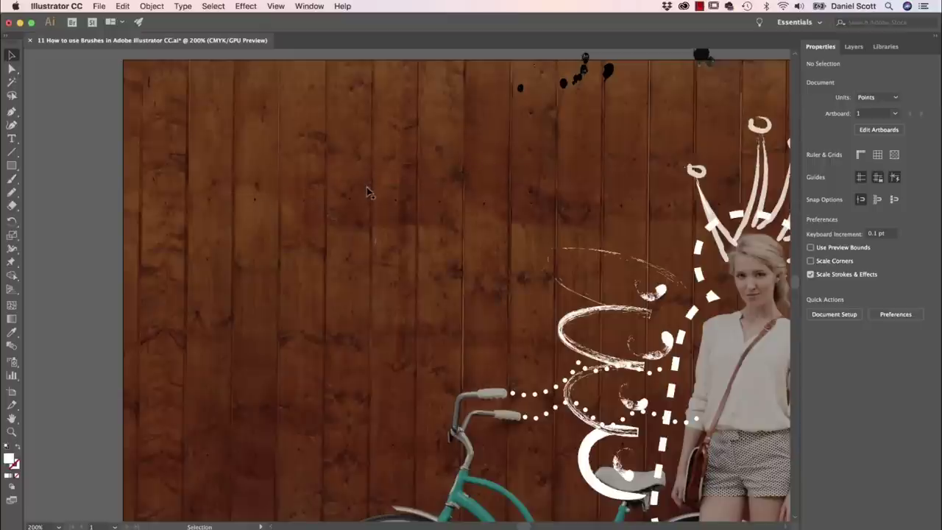
left_click(368, 191)
left_click(400, 196)
left_click(557, 209)
left_click(558, 213)
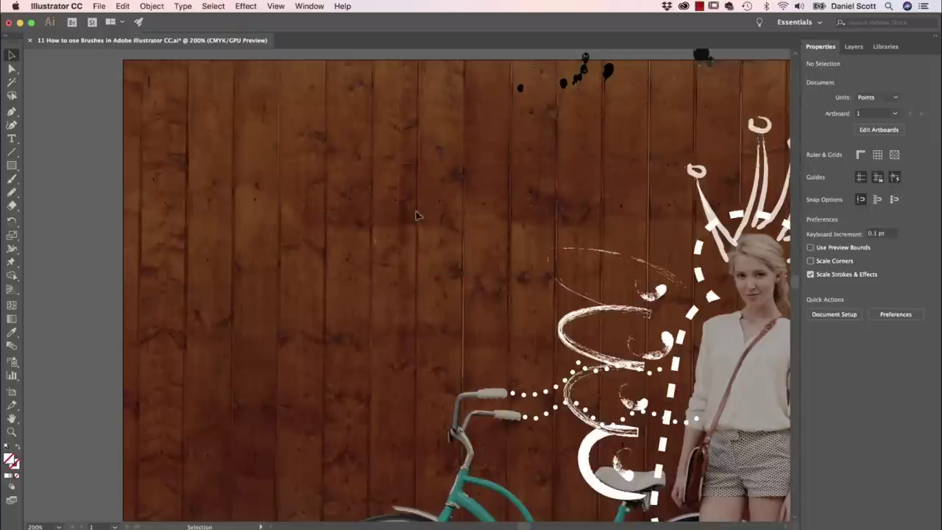
- Set the pencil stroke to black and draw five crossing lines forming a star
left_click(13, 194)
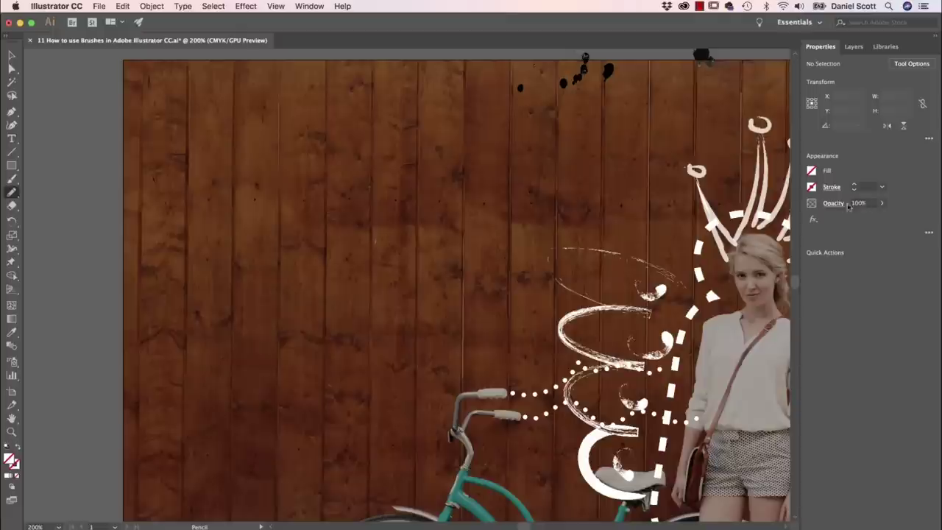
left_click(812, 186)
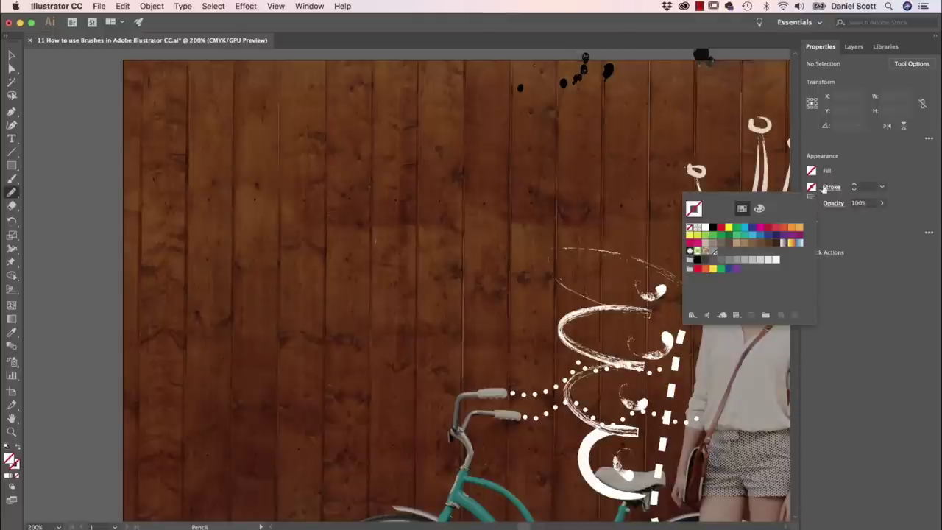
left_click(712, 227)
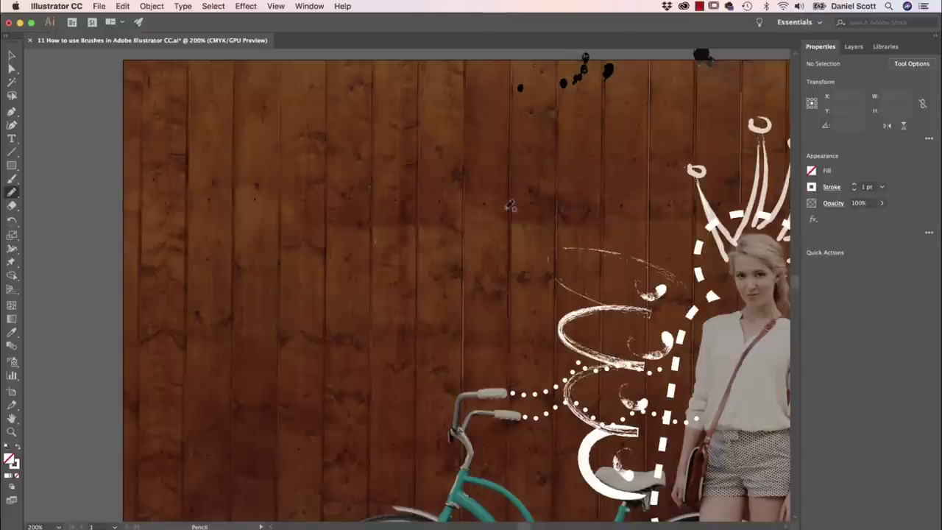
left_click_drag(259, 179, 455, 147)
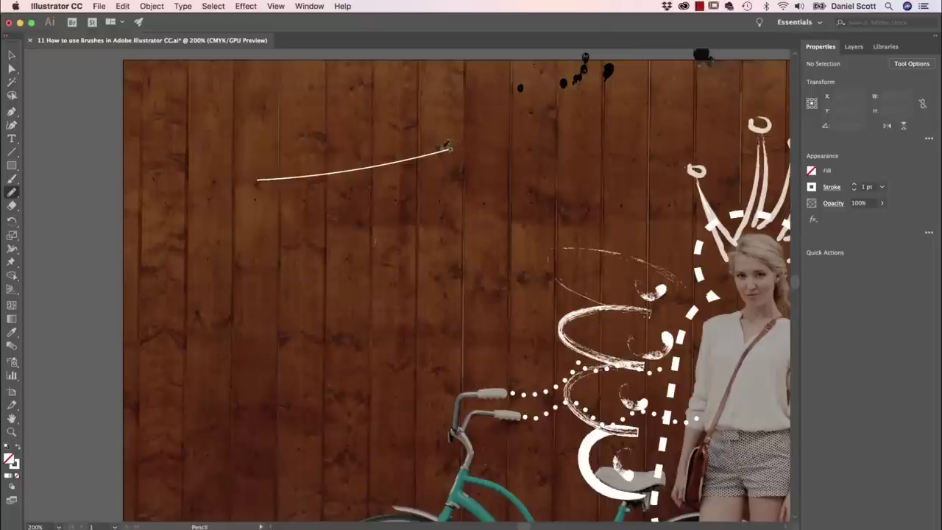
left_click_drag(298, 297, 450, 140)
mouse_move(337, 122)
left_mouse_down()
mouse_move(305, 300)
mouse_move(439, 237)
mouse_move(463, 275)
left_mouse_up()
left_click_drag(256, 179, 463, 274)
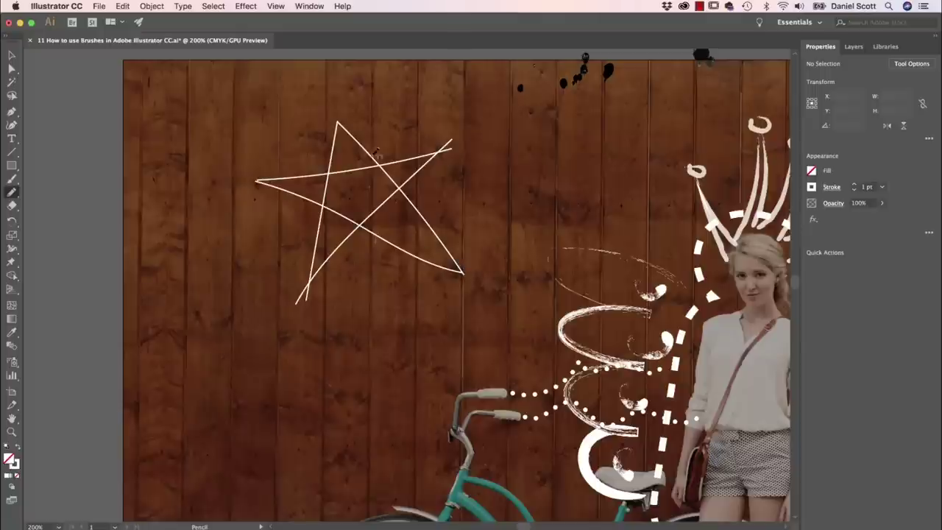
- Apply a charcoal brush from the Hand Drawn vector pack library to the star
left_click(11, 54)
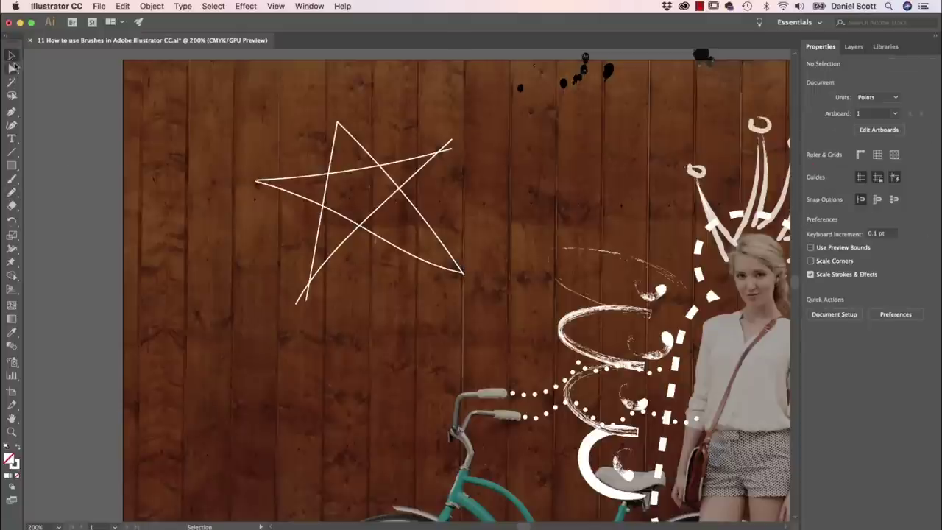
left_click(462, 272)
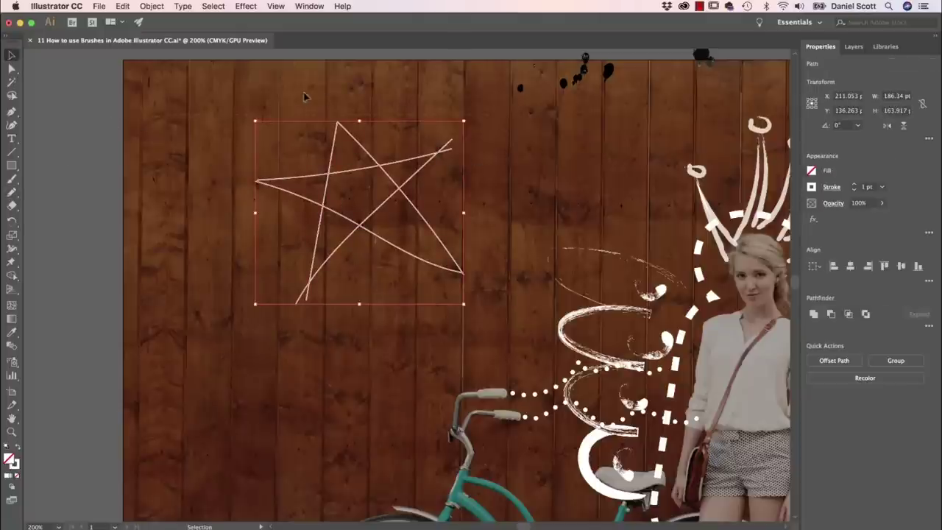
left_click(309, 5)
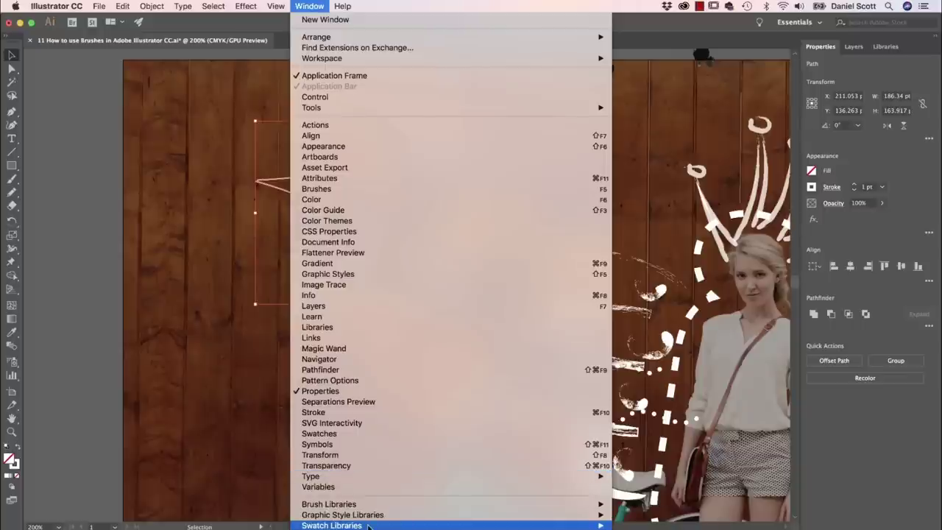
mouse_move(369, 523)
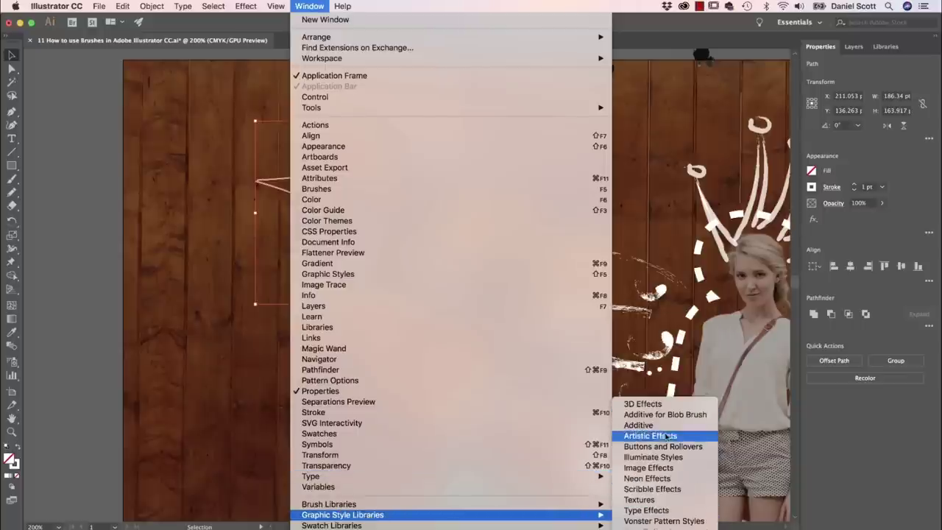
mouse_move(331, 529)
mouse_move(331, 504)
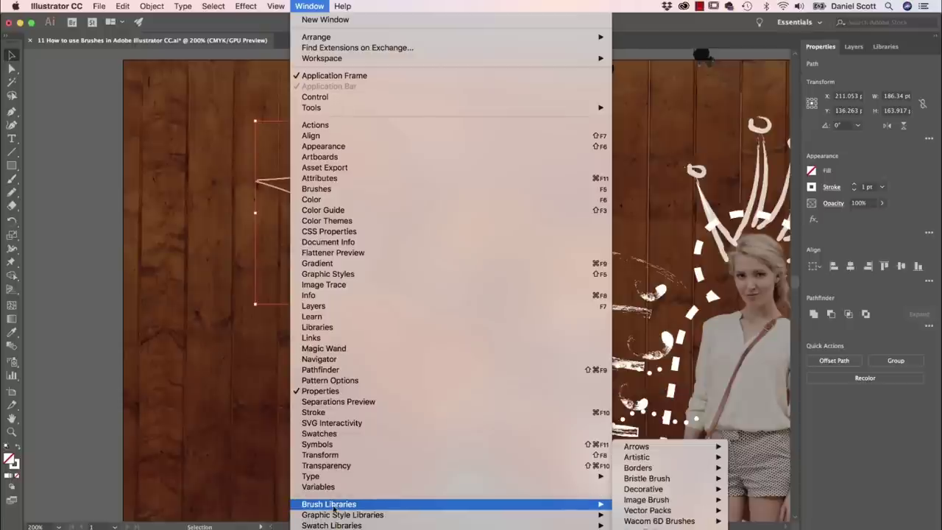
mouse_move(671, 509)
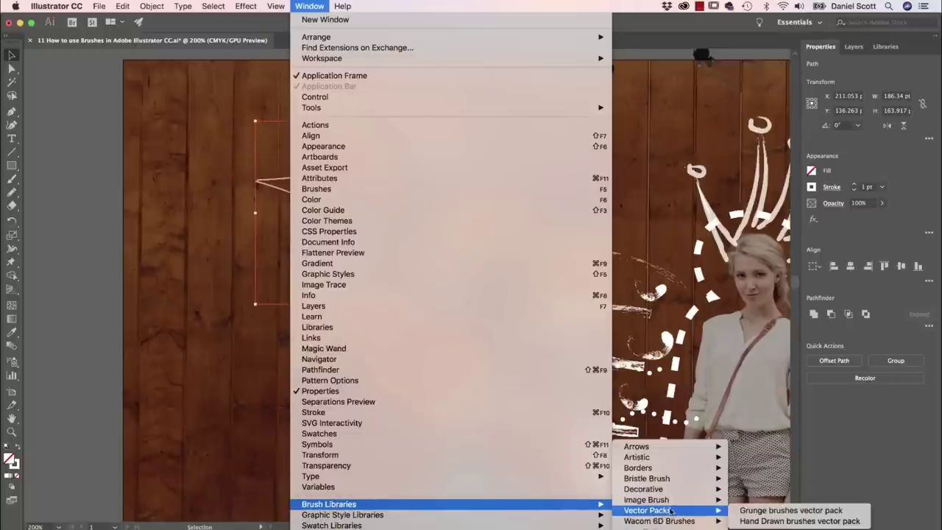
left_click(748, 520)
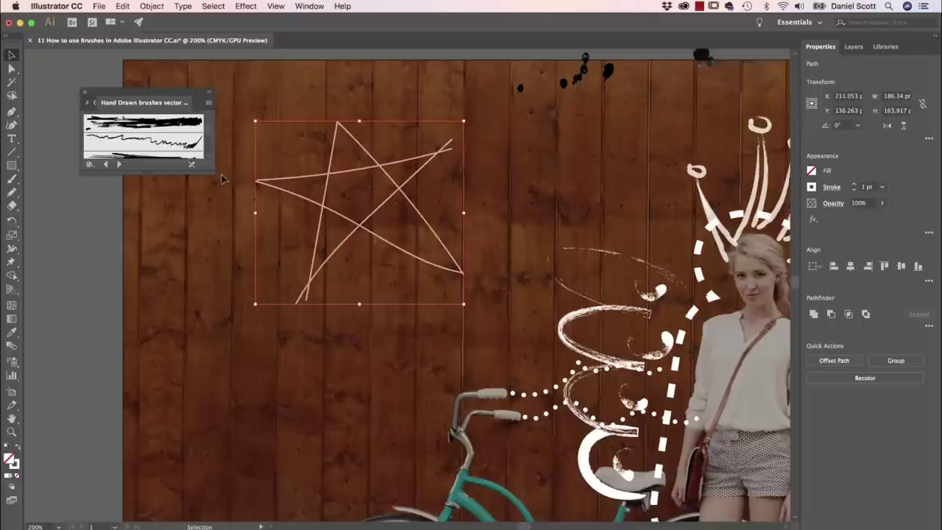
left_click_drag(212, 170, 215, 272)
left_click(169, 161)
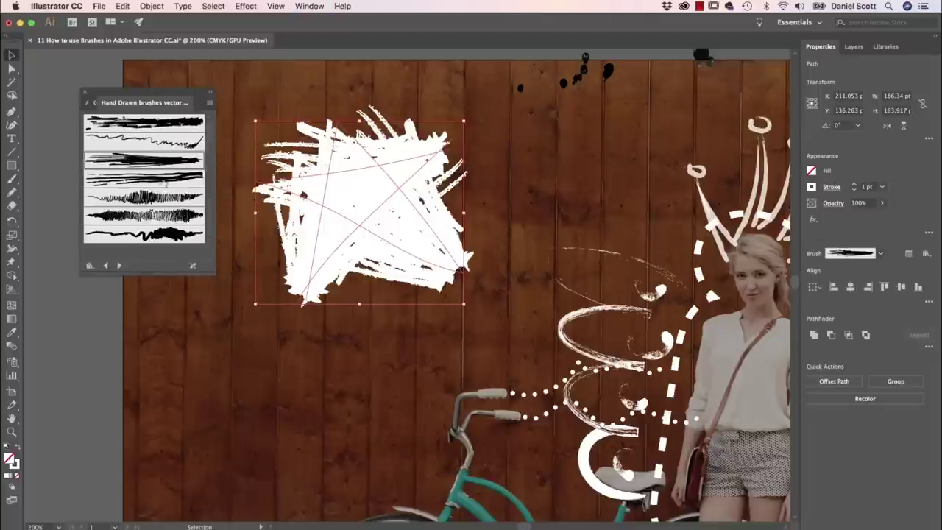
- Thin the star's stroke weight to 0.15 pt and close the brush library
left_click(882, 187)
left_click(889, 197)
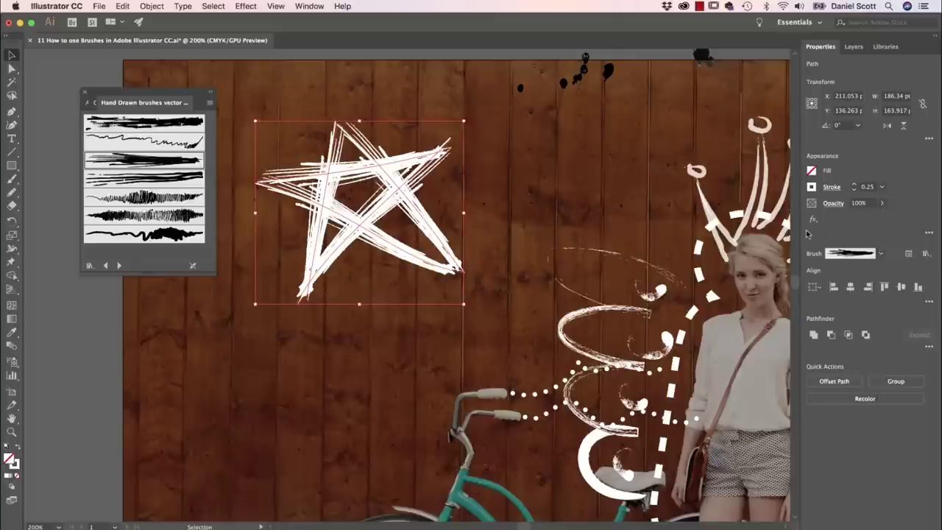
left_click(866, 187)
key("Return")
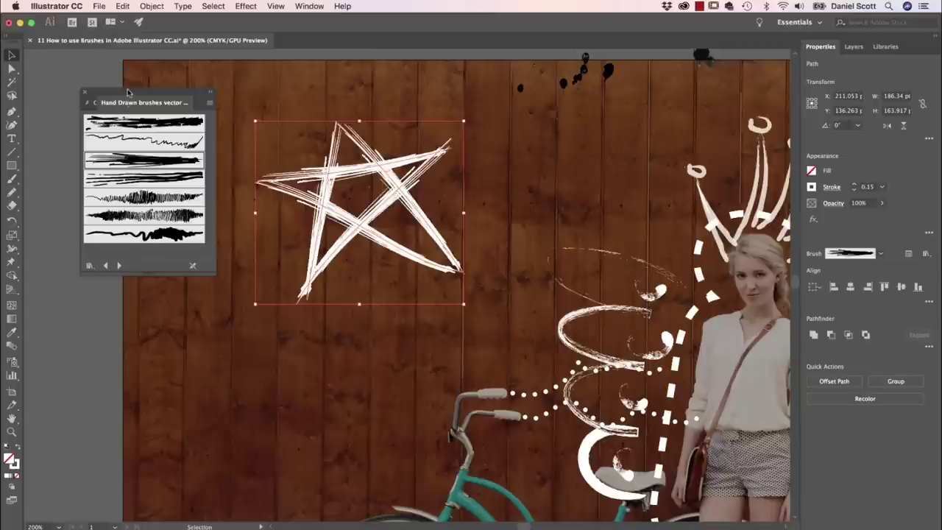
left_click_drag(128, 95, 671, 72)
left_click(628, 73)
- Place a copy of the star to the left and give the original the 5 pt Round brush
mouse_move(393, 179)
left_mouse_down()
mouse_move(450, 266)
mouse_move(366, 252)
mouse_move(440, 252)
mouse_move(460, 287)
mouse_move(485, 289)
mouse_move(198, 232)
mouse_move(189, 219)
left_mouse_up()
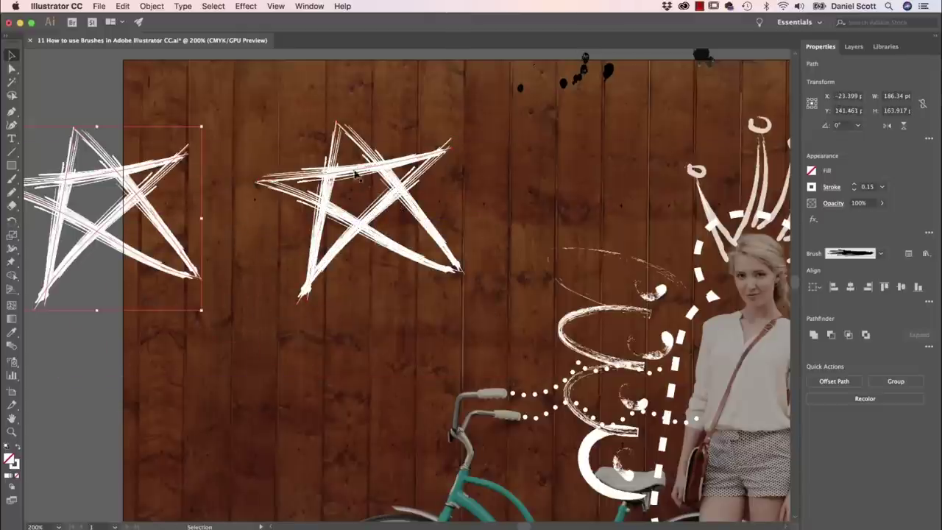
left_click(356, 173)
left_click(390, 221, "shift")
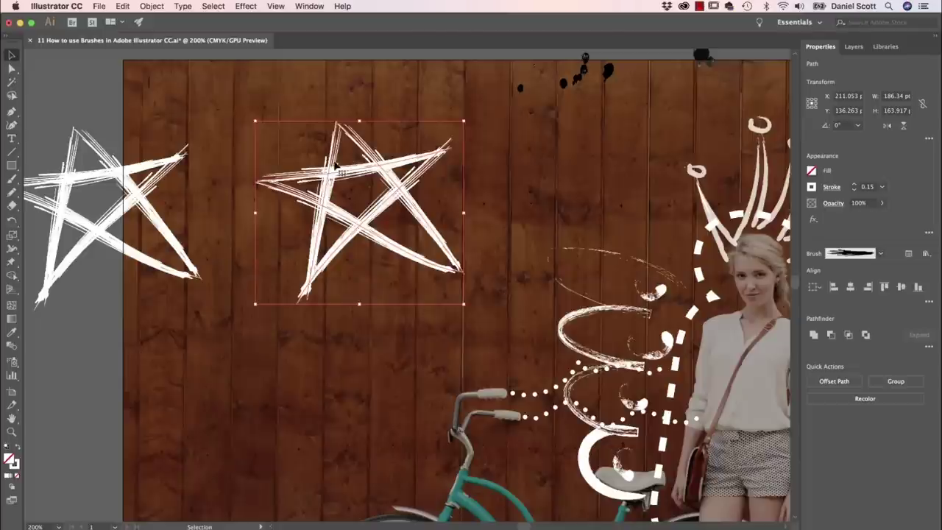
left_click(880, 253)
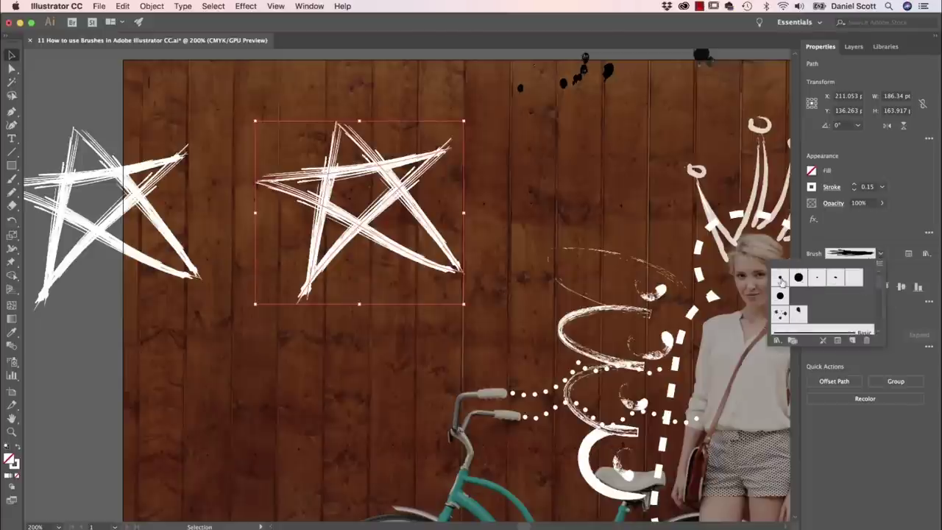
left_click(779, 278)
left_click(878, 222)
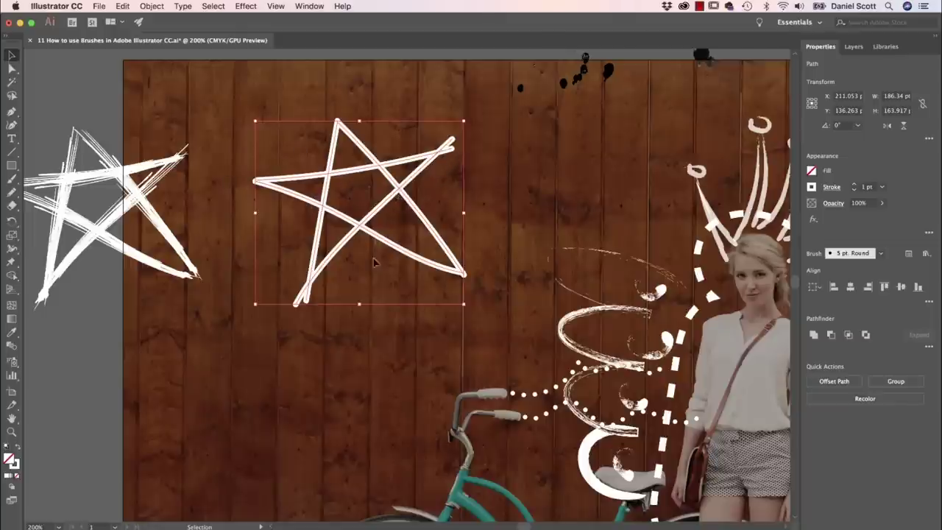
left_click(12, 275)
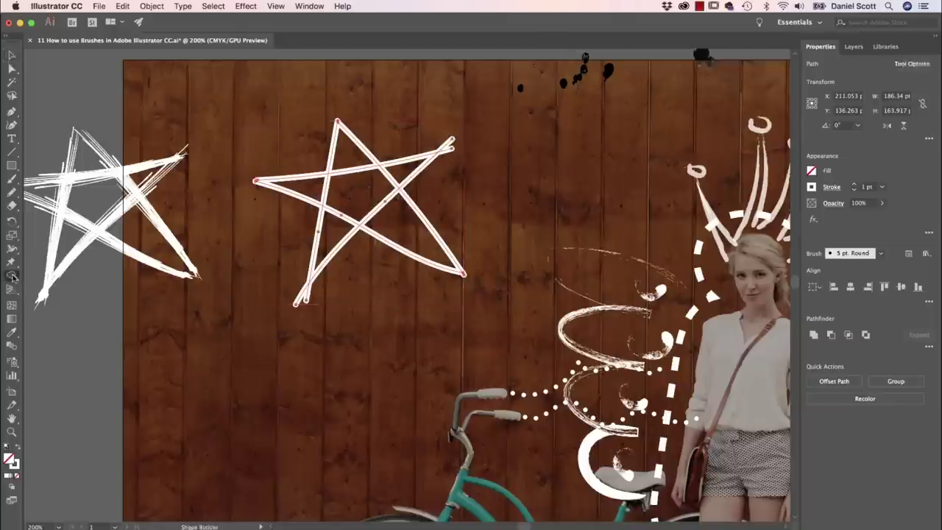
- Set the fill colour to a light green using RGB values
left_click(811, 171)
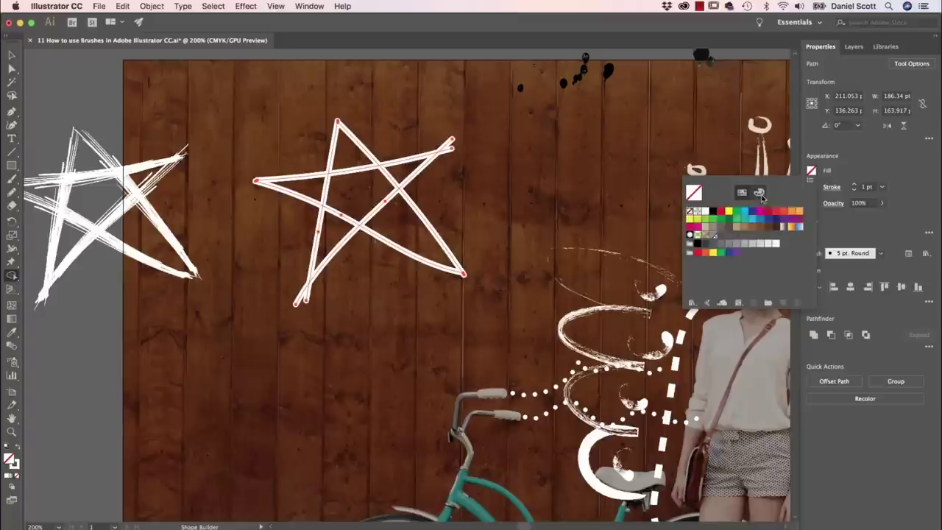
left_click(758, 192)
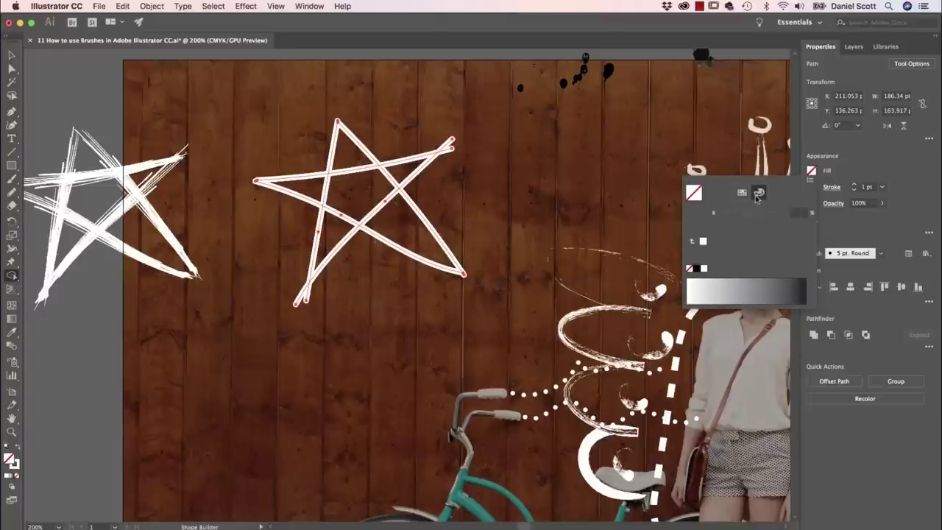
left_click(812, 183)
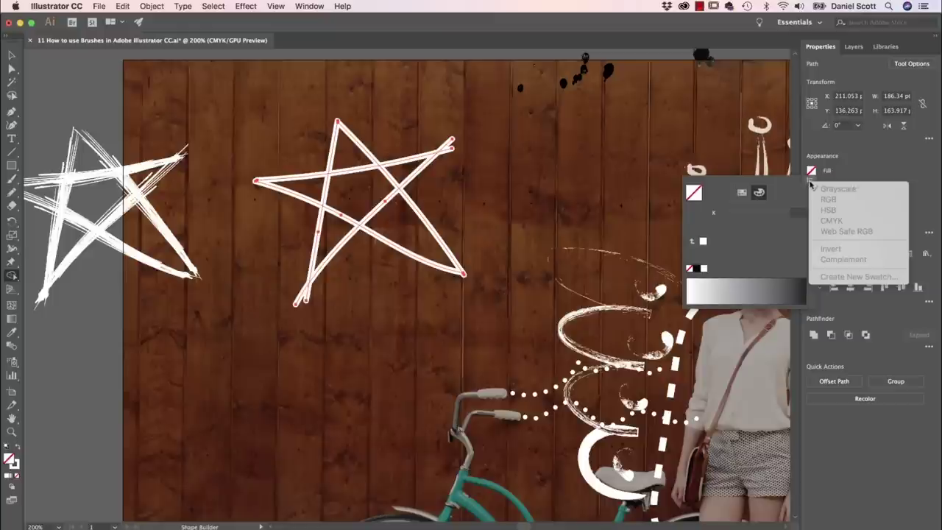
left_click(753, 243)
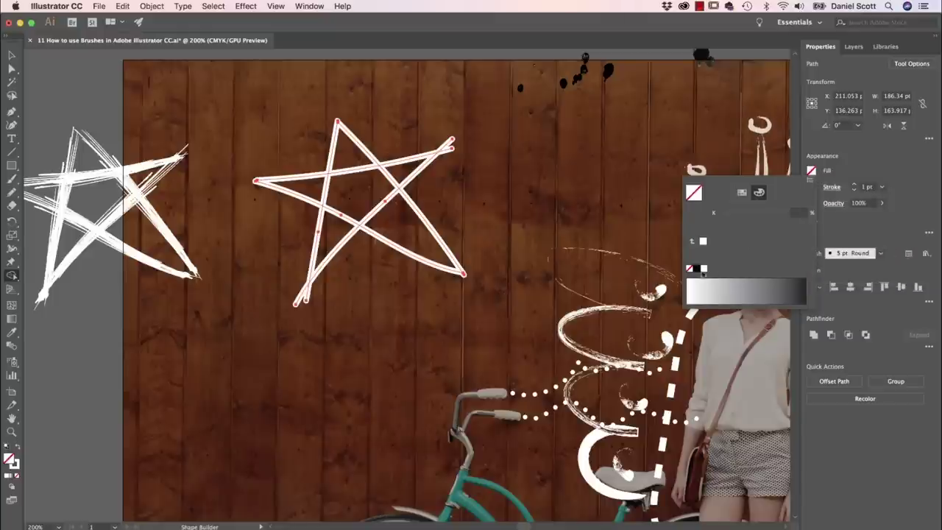
left_click(697, 269)
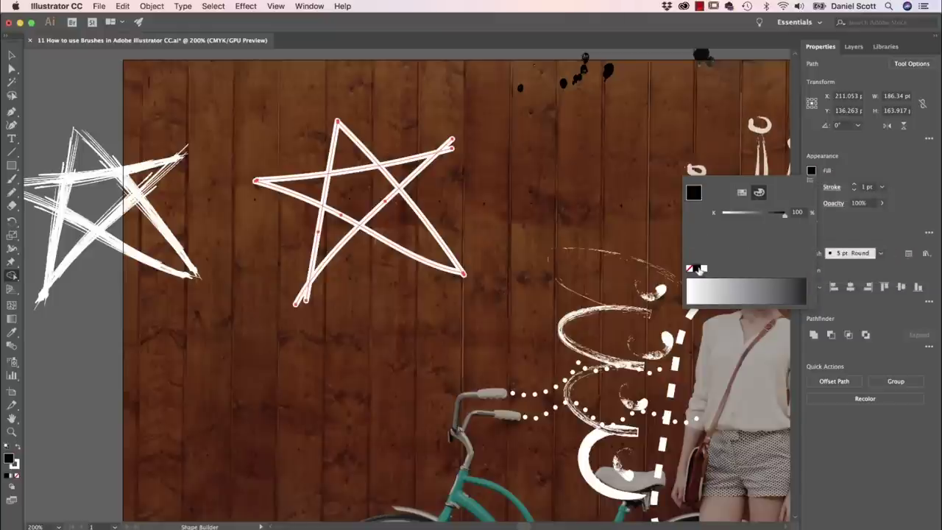
left_click(810, 185)
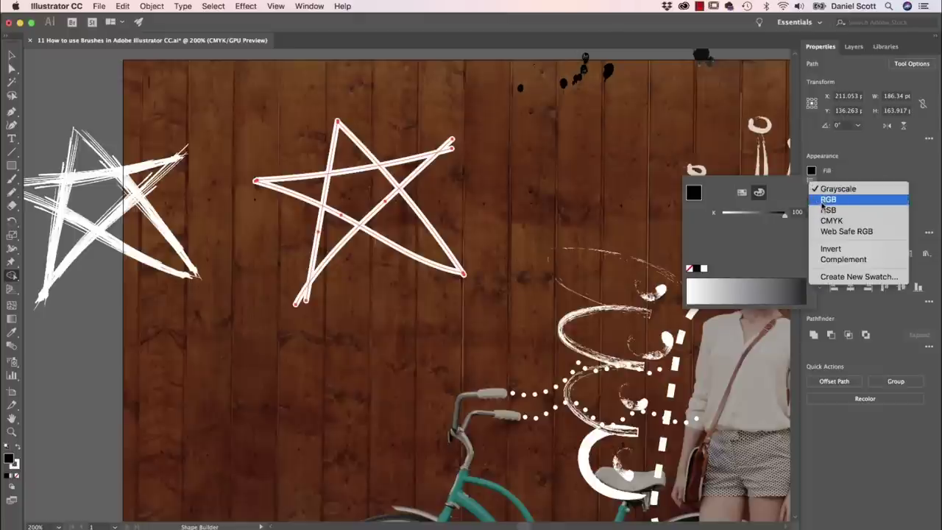
left_click(828, 200)
left_click_drag(722, 297, 747, 289)
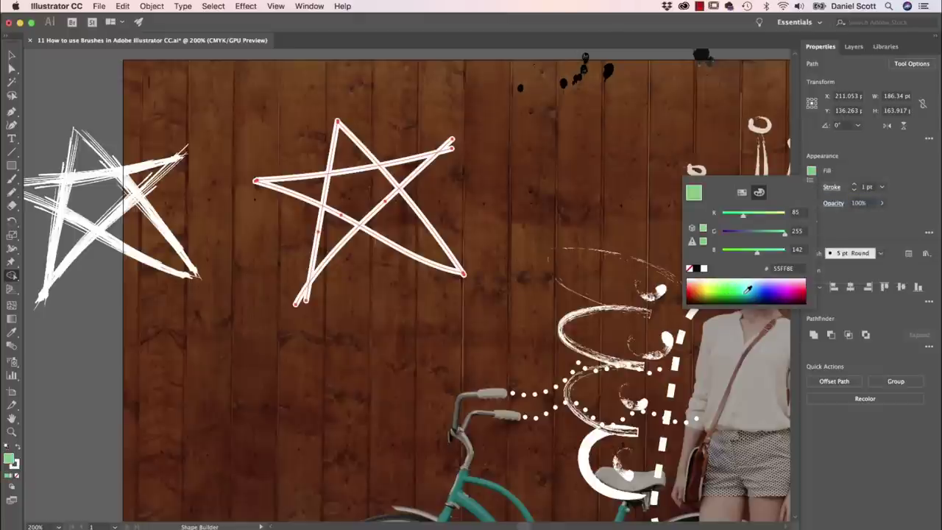
left_click(356, 195)
- Fill the star's centre pentagon and arms green with the Shape Builder
left_click(356, 195)
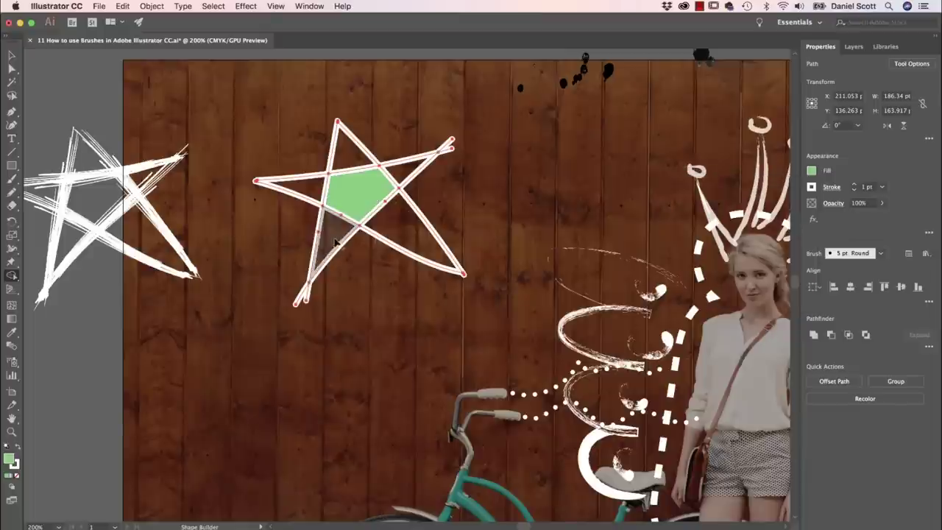
left_click(412, 234)
left_click(412, 170)
left_click(346, 153)
left_click(303, 188)
left_click(336, 235)
mouse_move(336, 235)
left_mouse_down()
mouse_move(398, 220)
mouse_move(412, 163)
left_mouse_up()
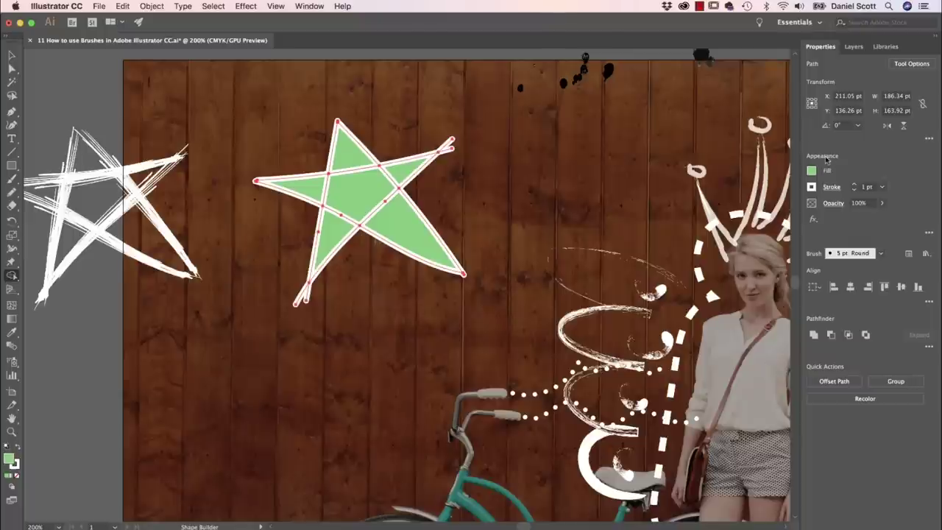
- Fill the star's upper-right, lower-right and left regions crimson
left_click(812, 173)
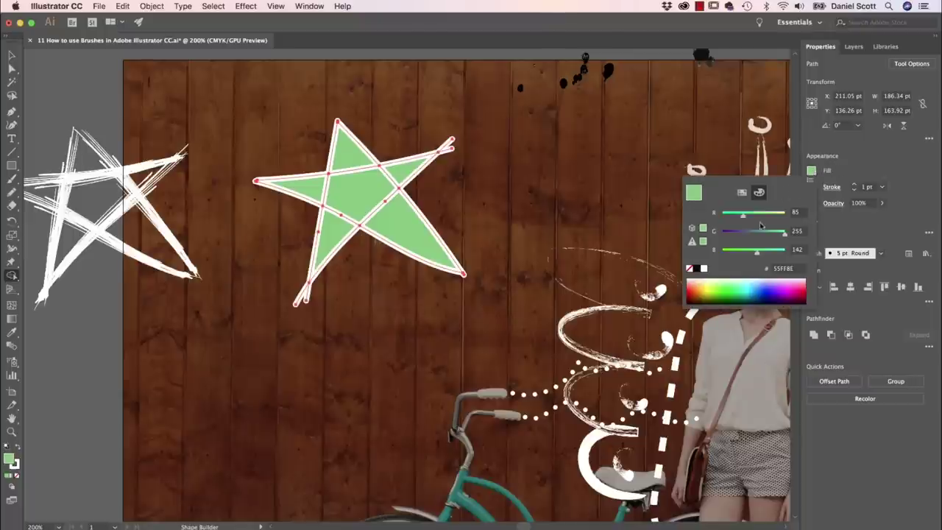
left_click(801, 292)
left_click(801, 292)
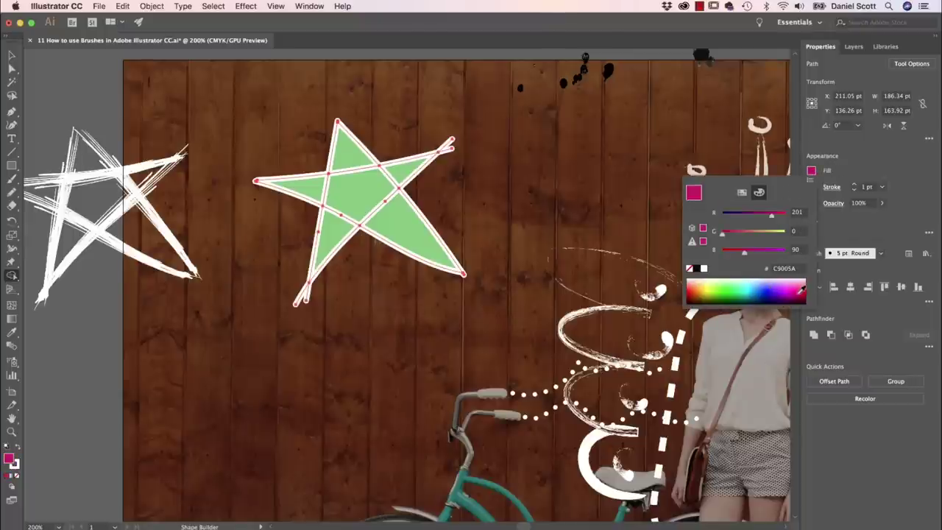
left_click(412, 178)
left_click_drag(410, 177, 399, 229)
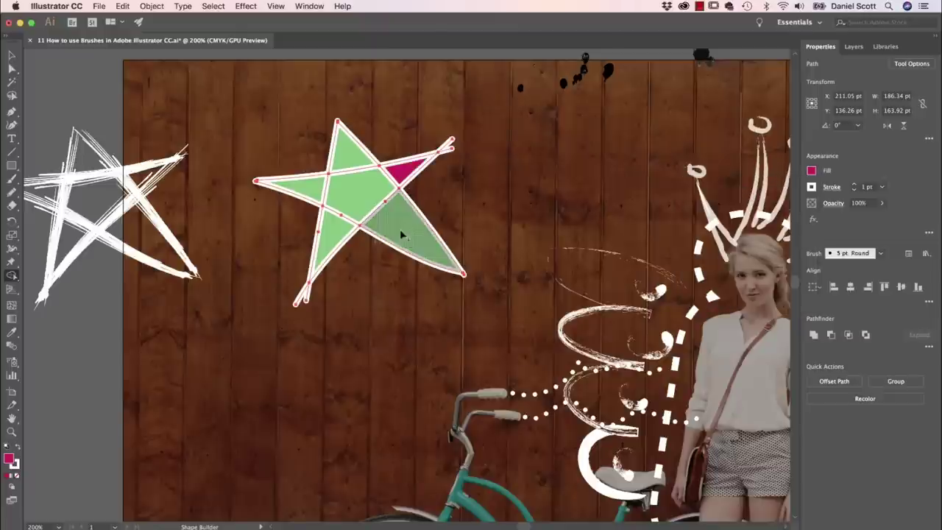
left_click(309, 185)
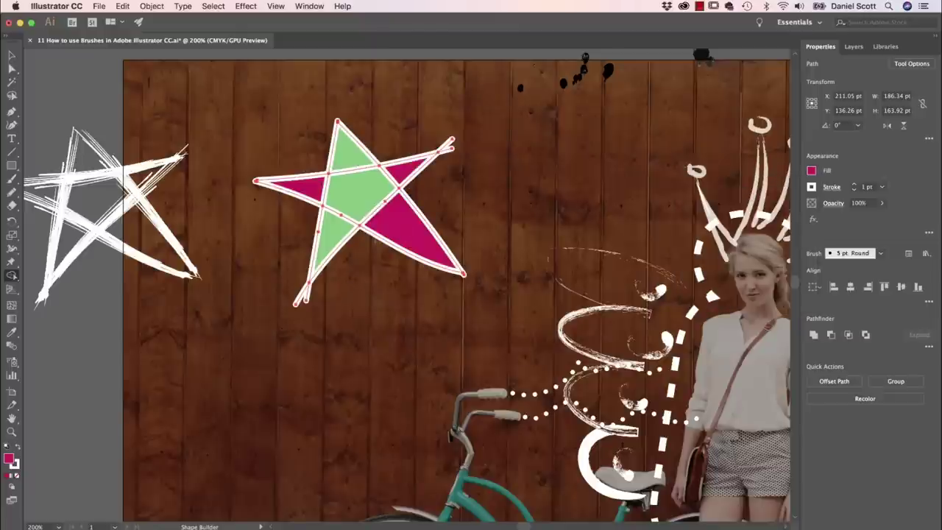
- Set the star's stroke to None and delete the stray strokes at its left and right tips
key("v")
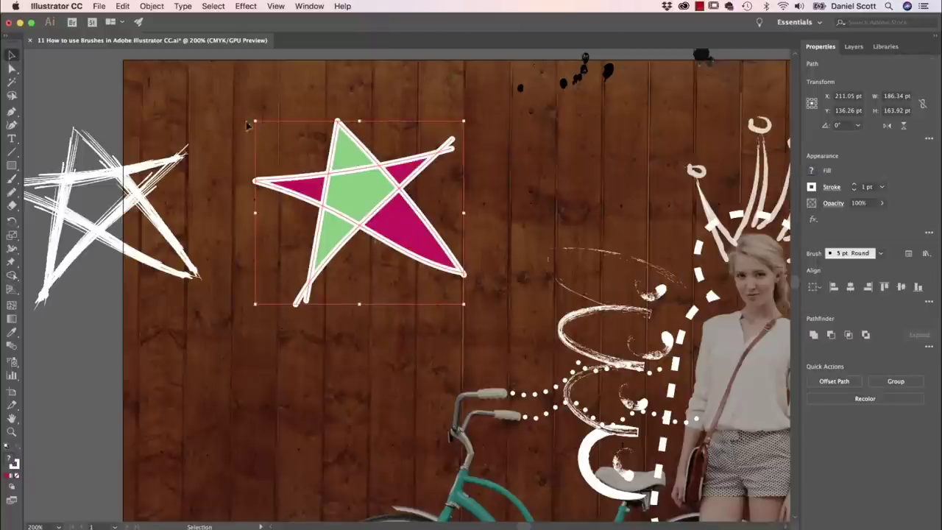
left_click(883, 186)
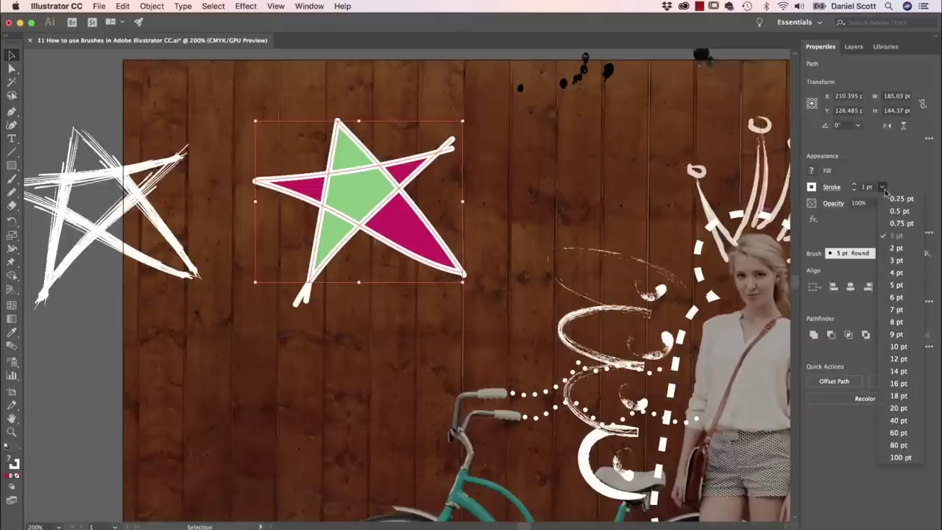
left_click(812, 190)
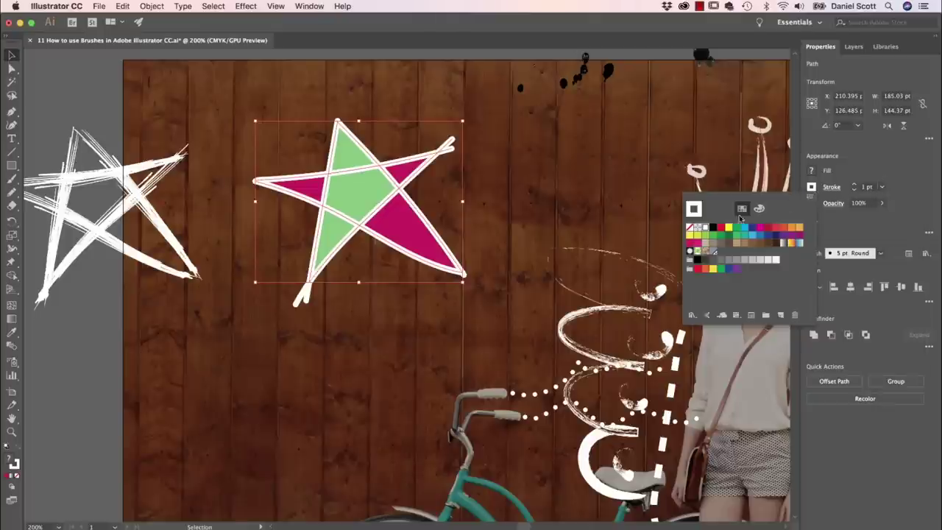
left_click(690, 228)
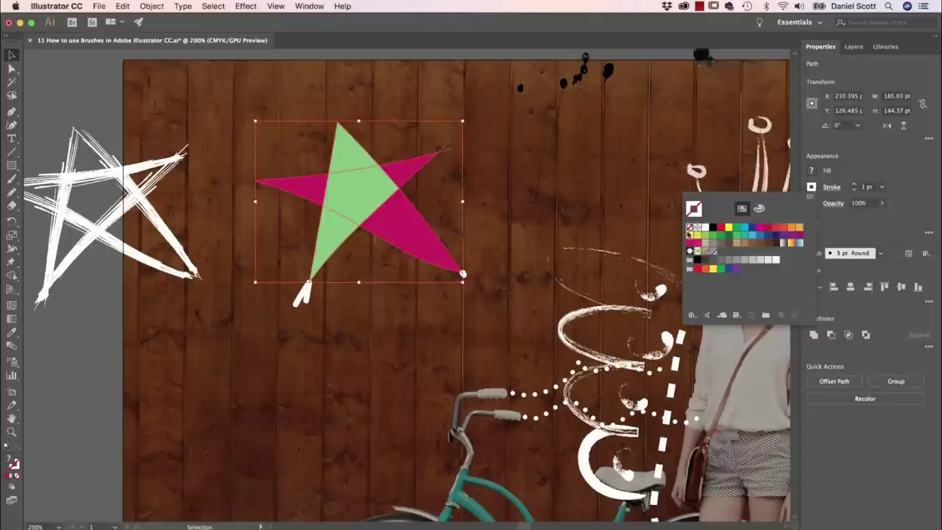
left_click(308, 299)
left_click(303, 296)
key("Delete")
left_click(462, 274)
key("Delete")
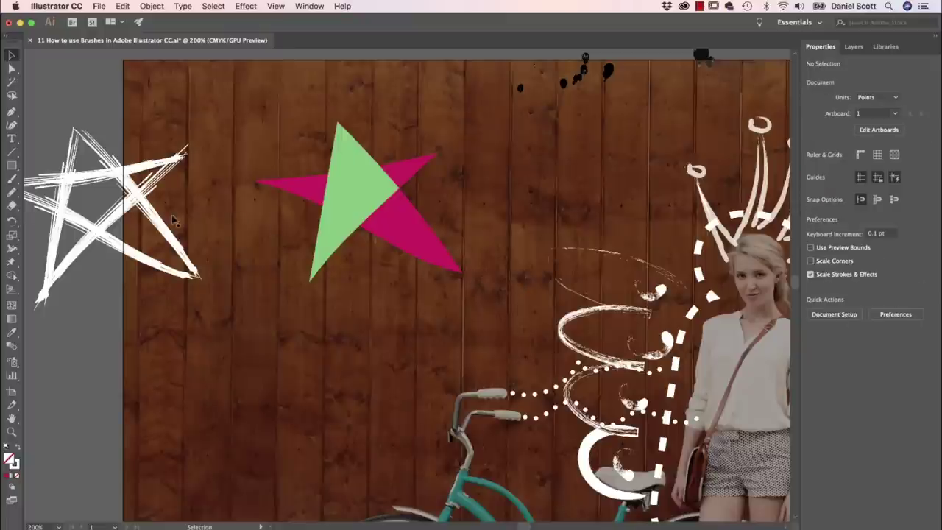
- Move the scribbled white brush star on top of the coloured star
left_click(152, 180)
mouse_move(118, 215)
left_mouse_down()
mouse_move(221, 500)
mouse_move(375, 200)
mouse_move(377, 212)
left_mouse_up()
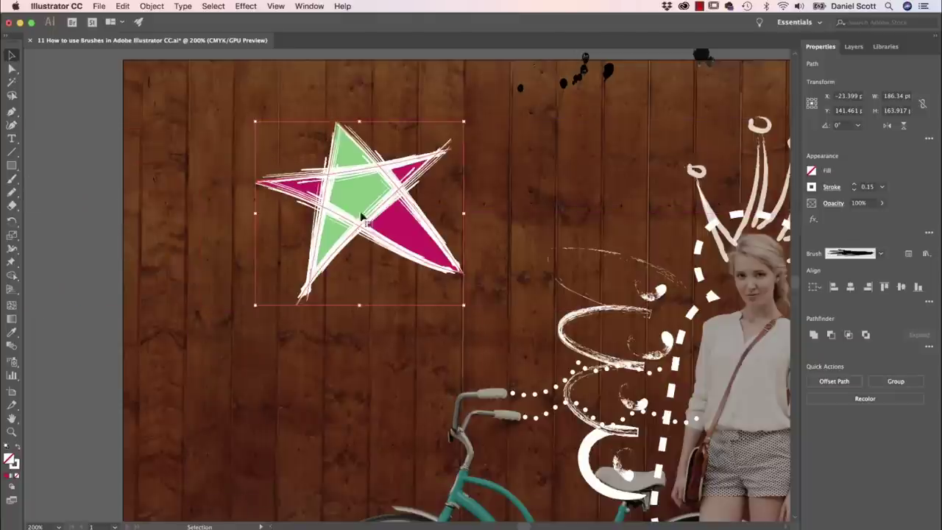
left_click(86, 254)
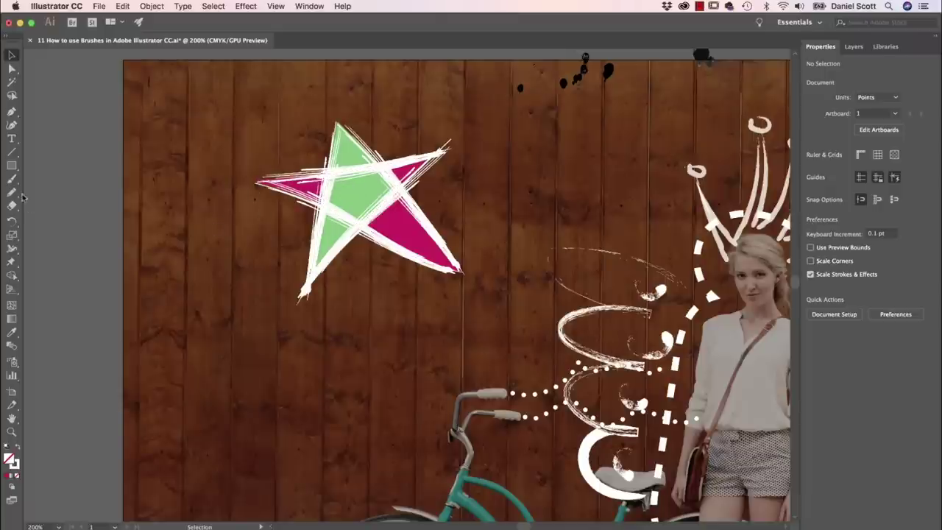
left_click(12, 151)
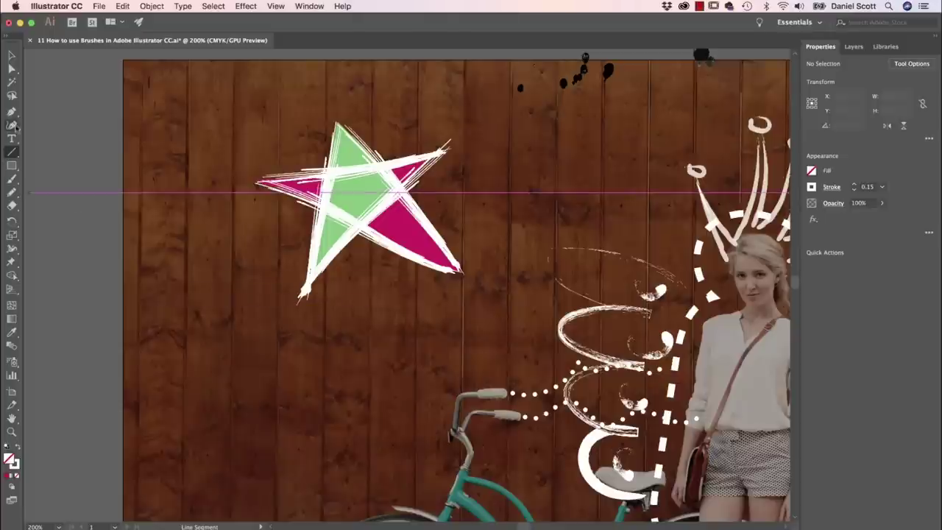
- Paint a rough square below the star in two Paintbrush strokes and select it
left_click(11, 179)
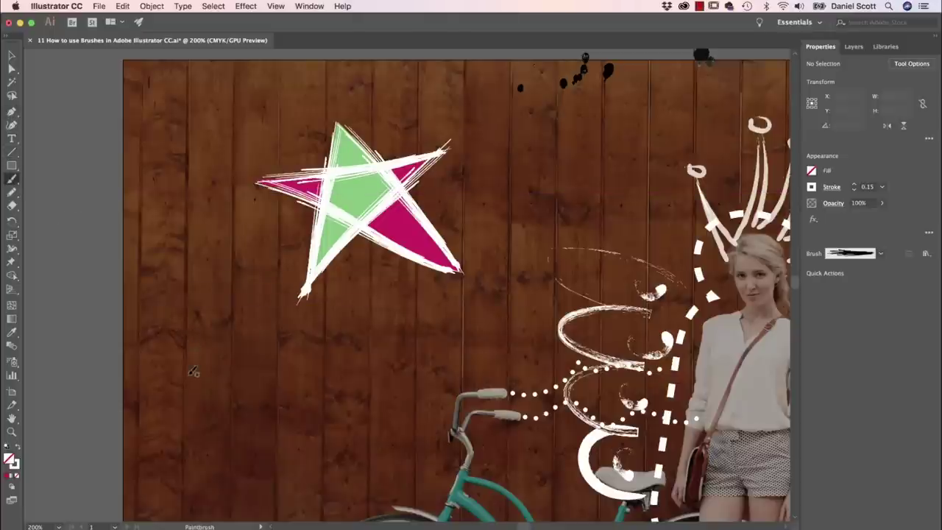
mouse_move(191, 309)
left_mouse_down()
mouse_move(227, 373)
mouse_move(298, 371)
mouse_move(274, 281)
left_mouse_up()
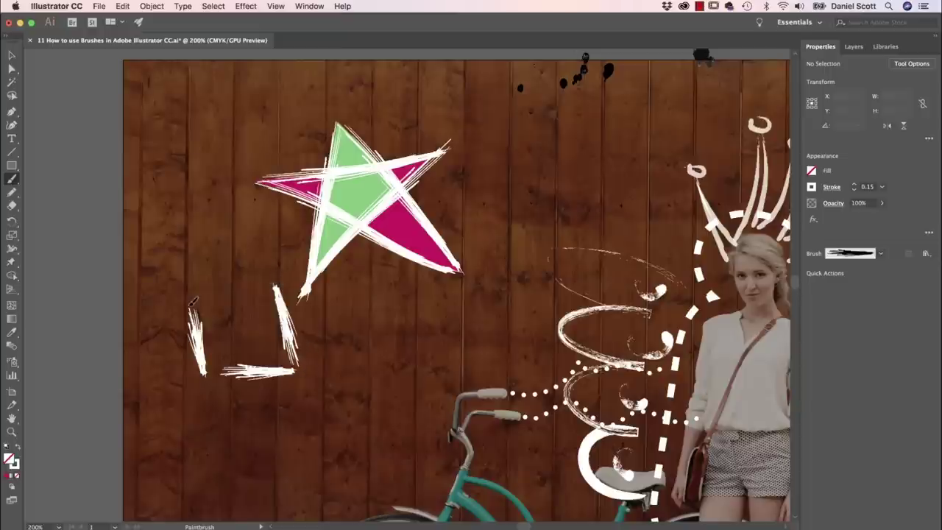
left_click_drag(193, 301, 274, 287)
left_click(11, 56)
left_click_drag(301, 424, 299, 422)
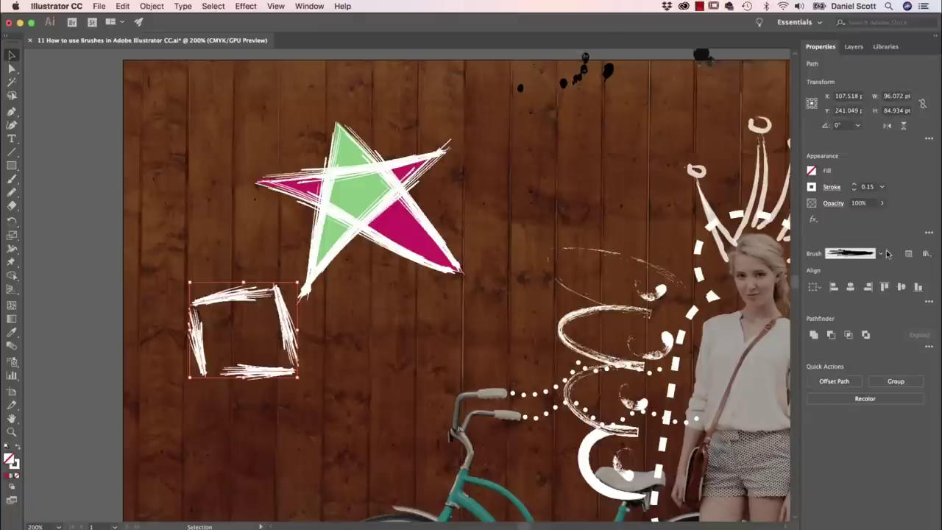
- Apply the 5 pt Round brush to the square's strokes and zoom in on it
left_click(882, 254)
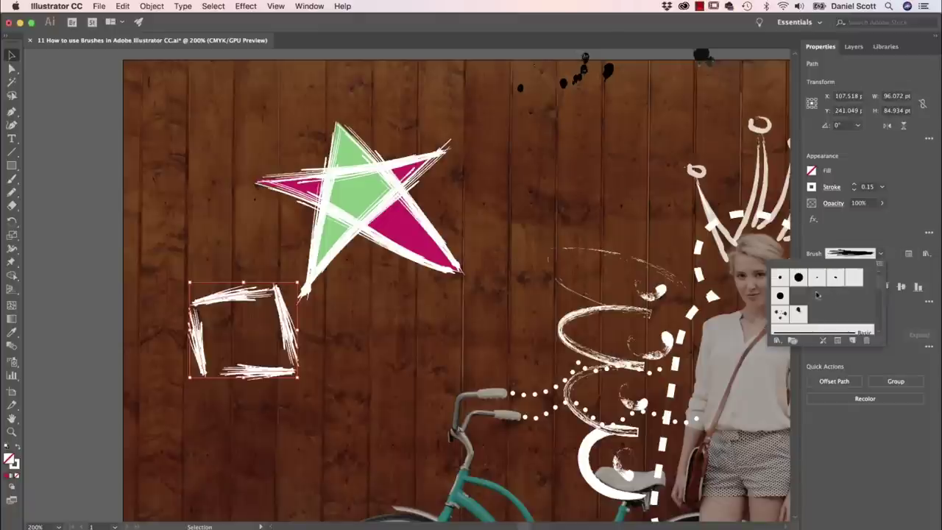
left_click(780, 277)
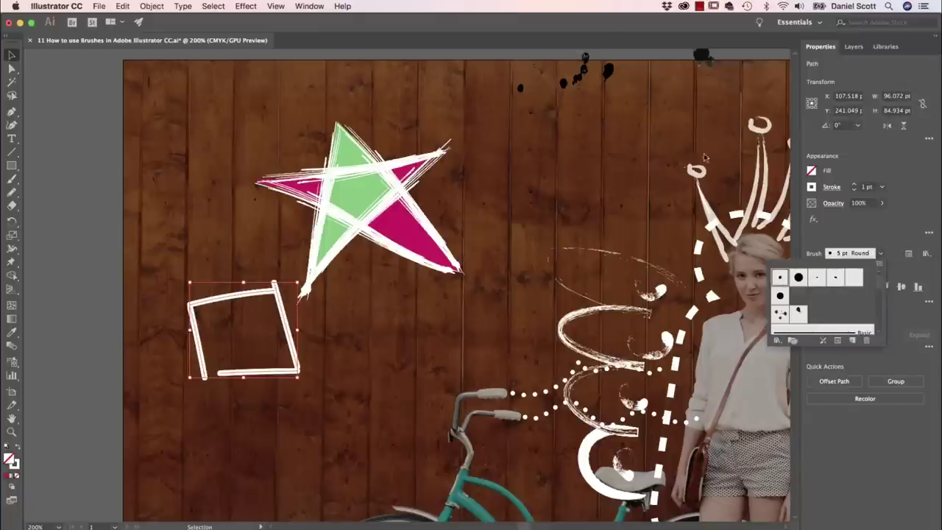
key("Escape")
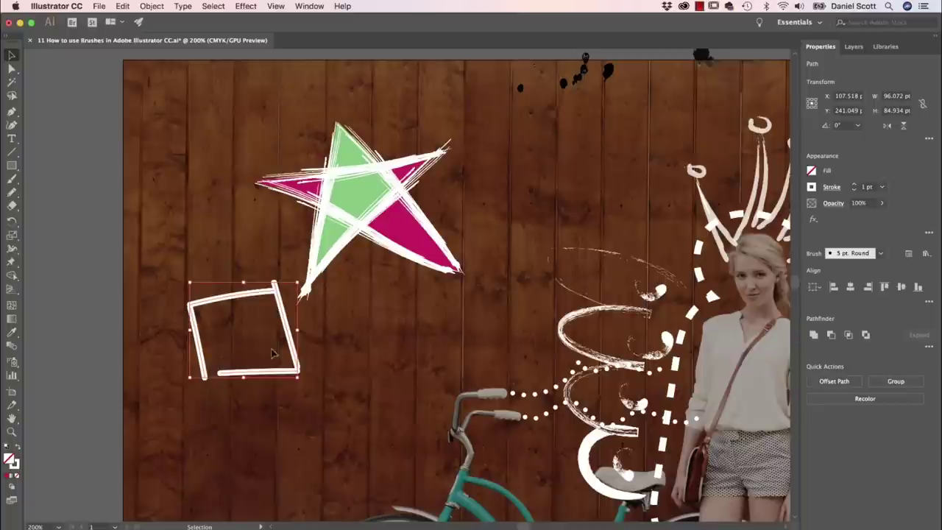
key("a")
key("super+equal")
key("super+equal")
key("super+equal")
key("v")
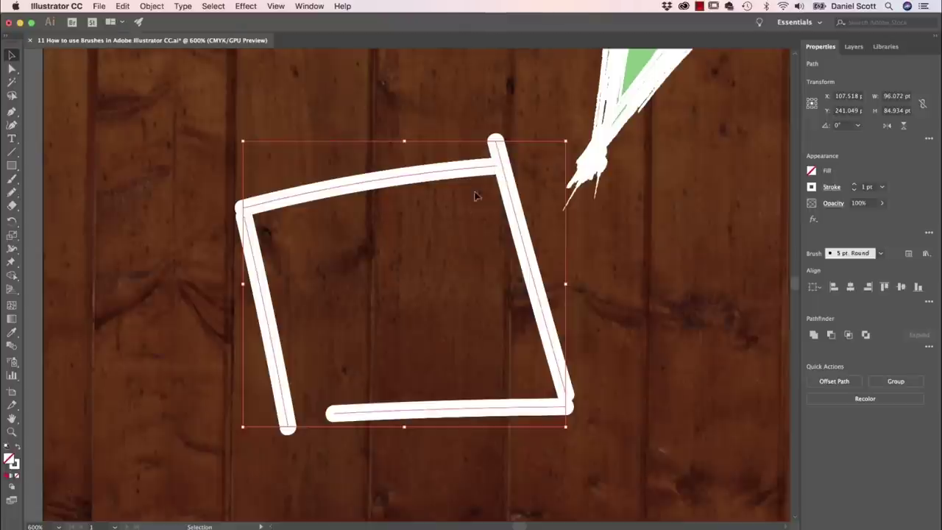
- Set the Shape Builder gap length to Small after trying Medium and Custom
left_click(12, 277)
double_click(13, 277)
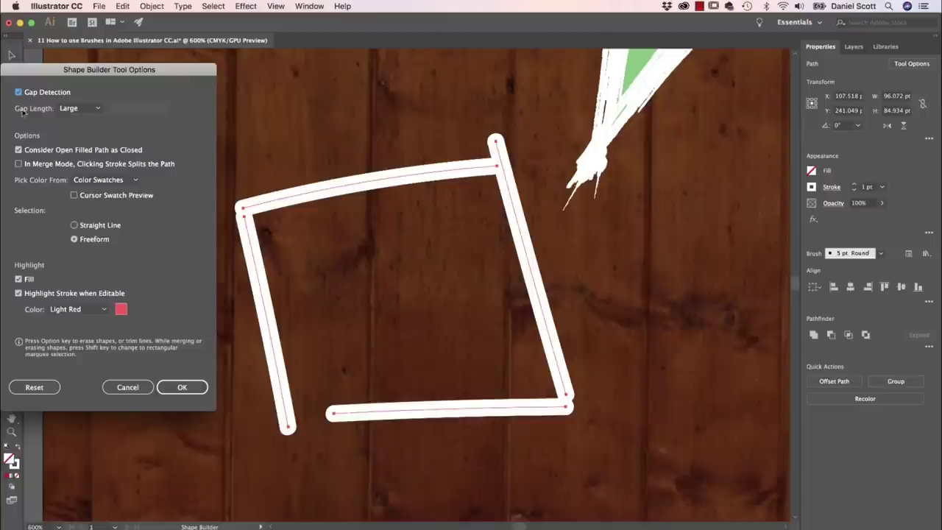
left_click(99, 109)
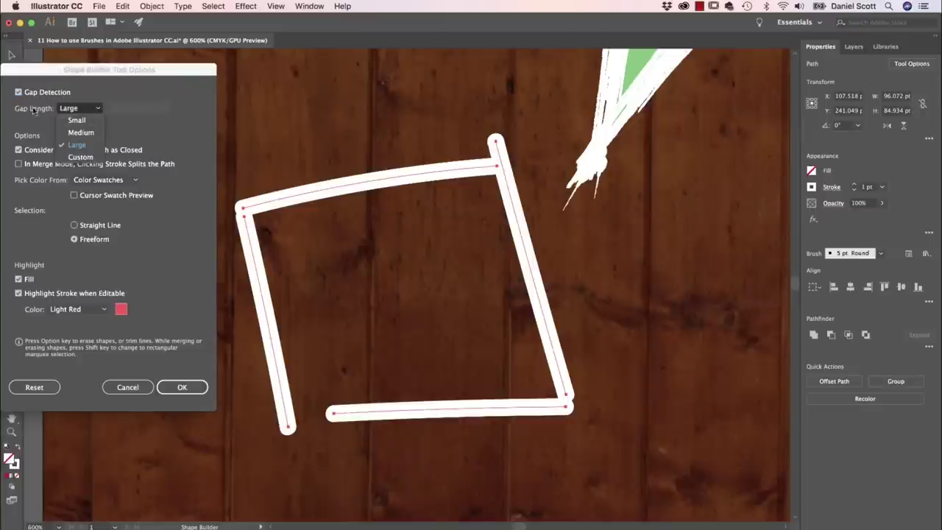
left_click(77, 121)
left_click(83, 110)
left_click(82, 122)
left_click(82, 110)
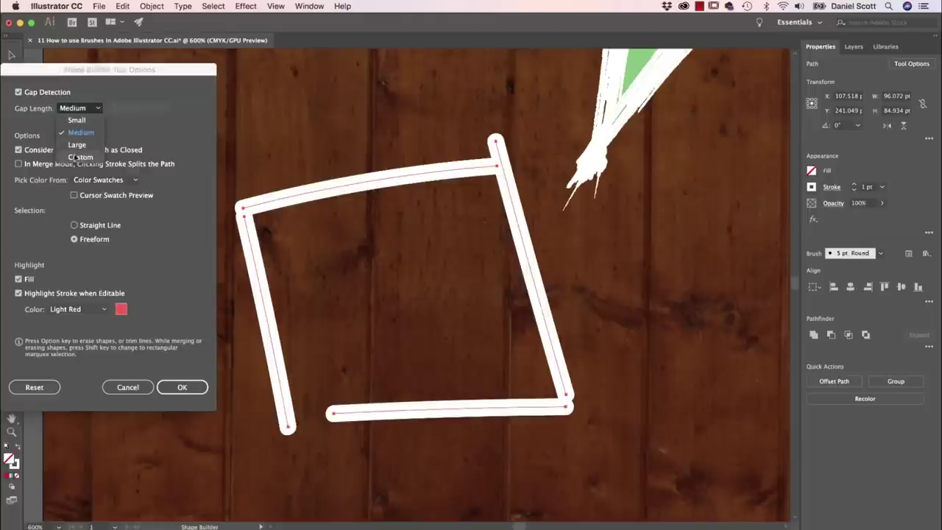
left_click(92, 158)
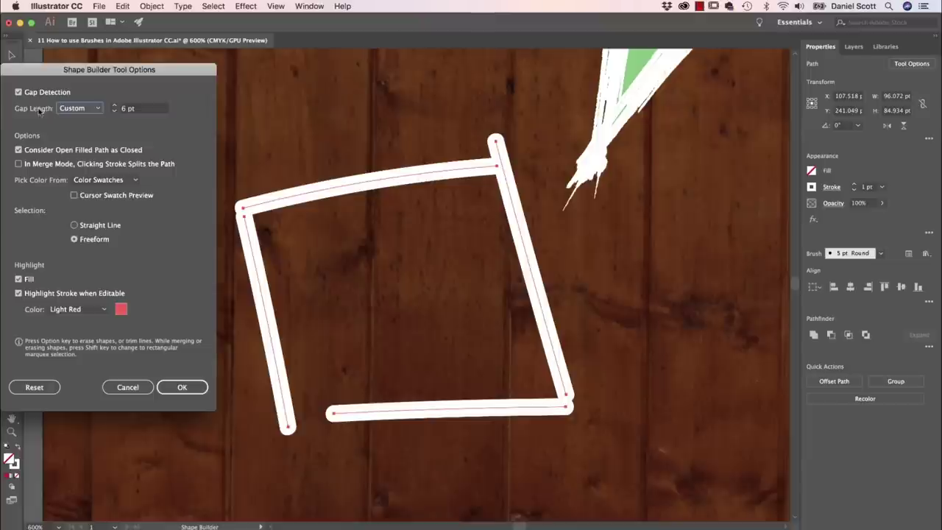
left_click(70, 109)
left_click(78, 120)
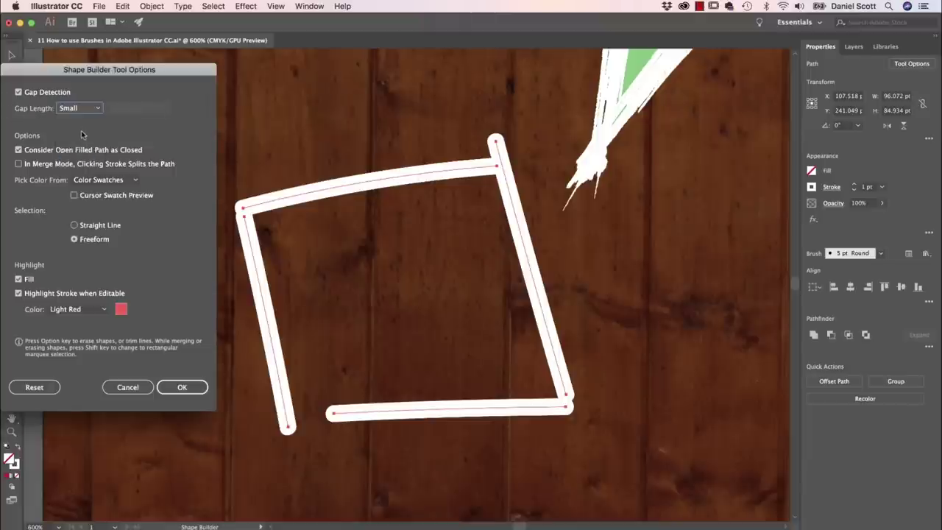
left_click(183, 387)
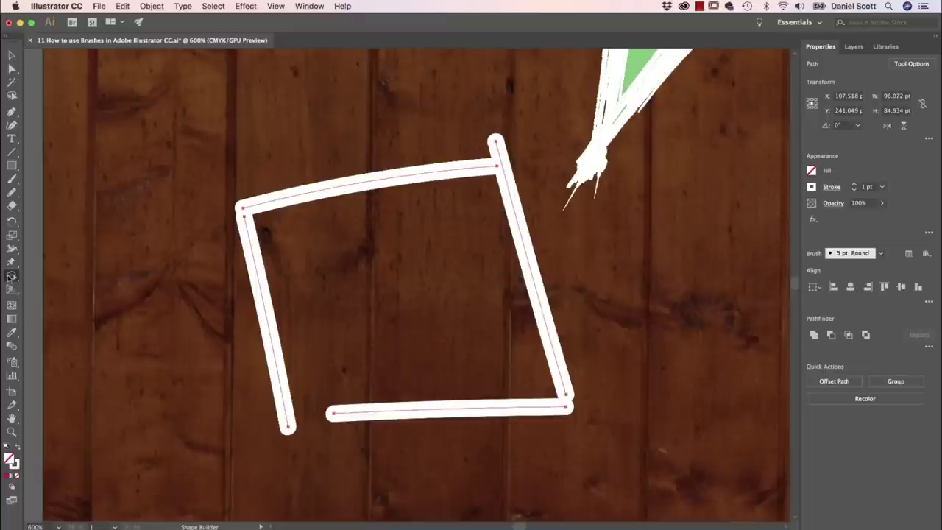
- Change the Shape Builder gap length to Large, then delete the white square stroke
double_click(12, 276)
left_click(80, 109)
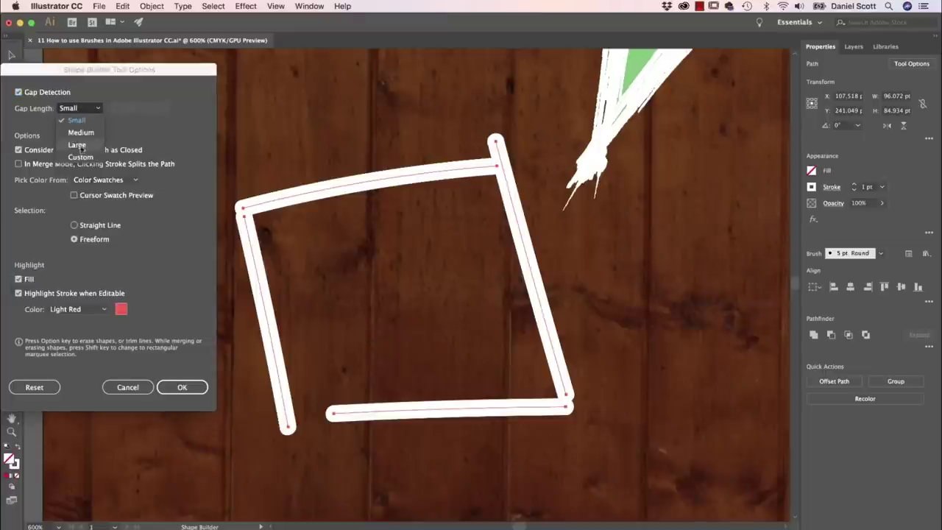
left_click(77, 145)
left_click(181, 386)
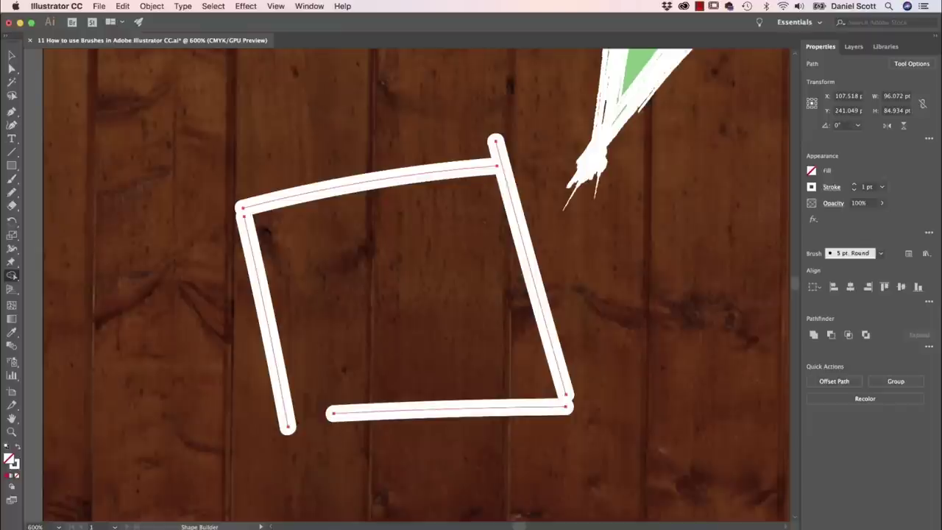
left_click(12, 57)
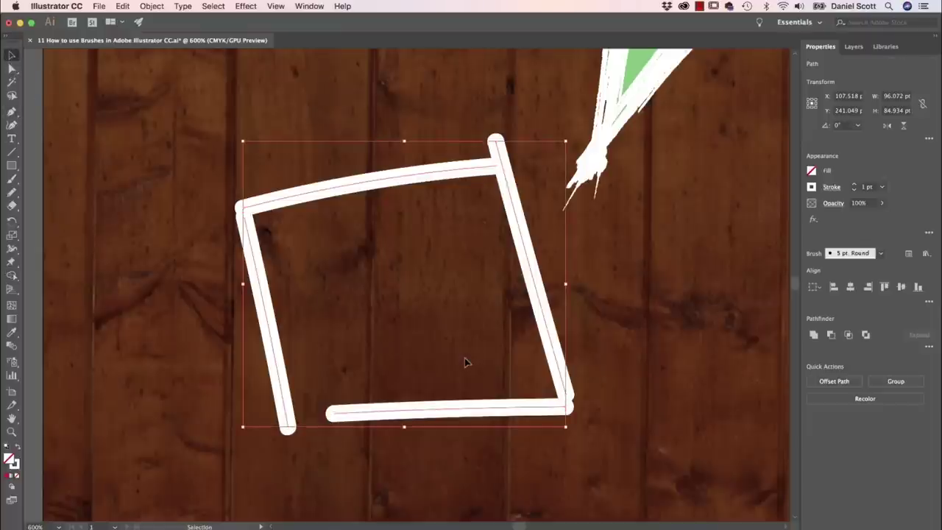
key("Delete")
- Zoom out to the whole artboard and switch to the reference drawing in another application
key("super+0")
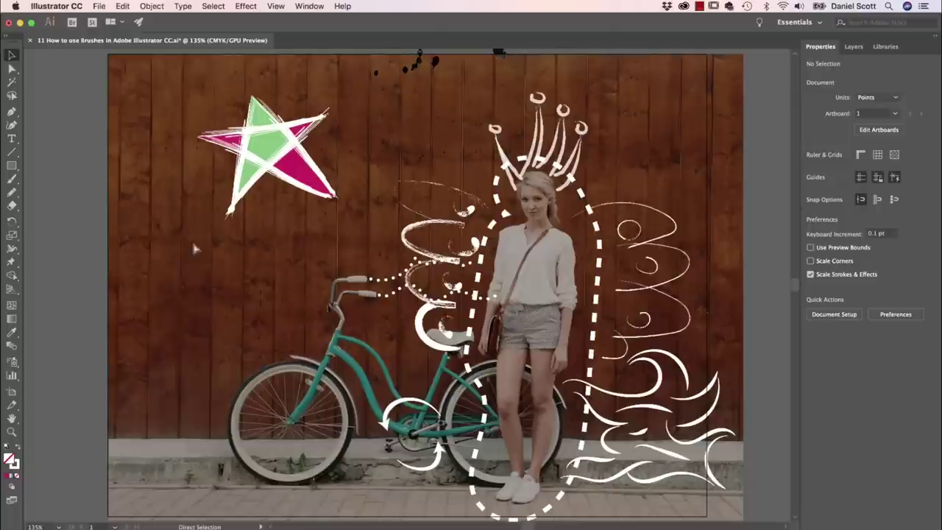
key("super+Tab")
key("super+Tab")
key("super+Tab")
key("super+Tab")
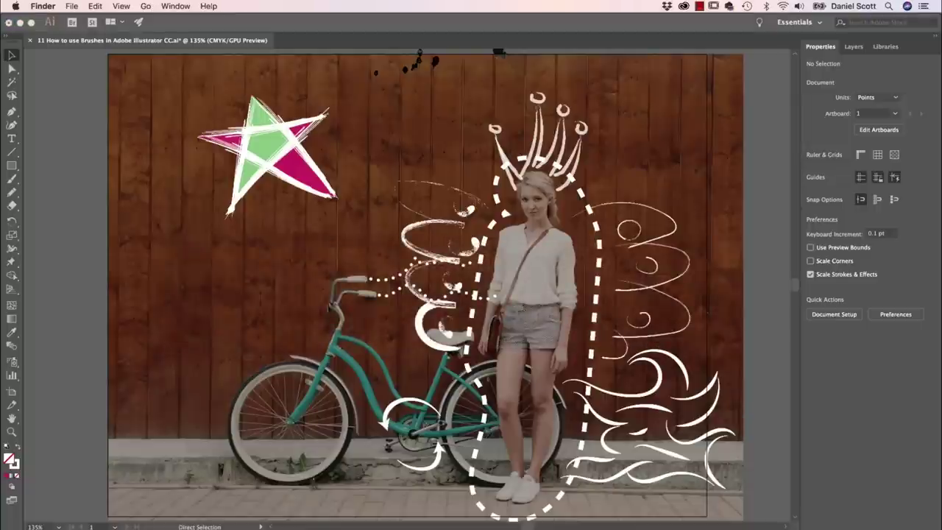
key("super+Tab")
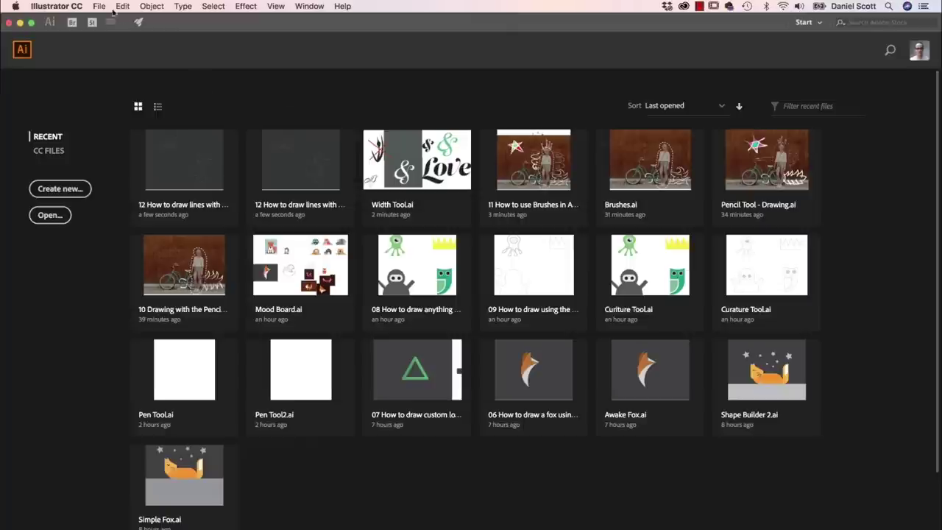
- Open Width Tool.ai from Exercise Files, zoom to 200% and frame the leaves
left_click(98, 6)
left_click(111, 41)
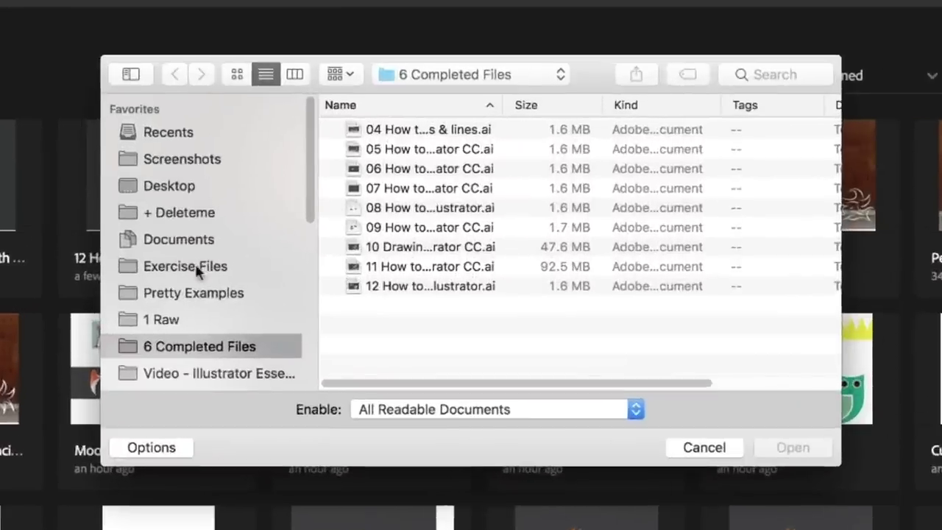
left_click(195, 267)
scroll(486, 260, "down", 5)
left_click(395, 366)
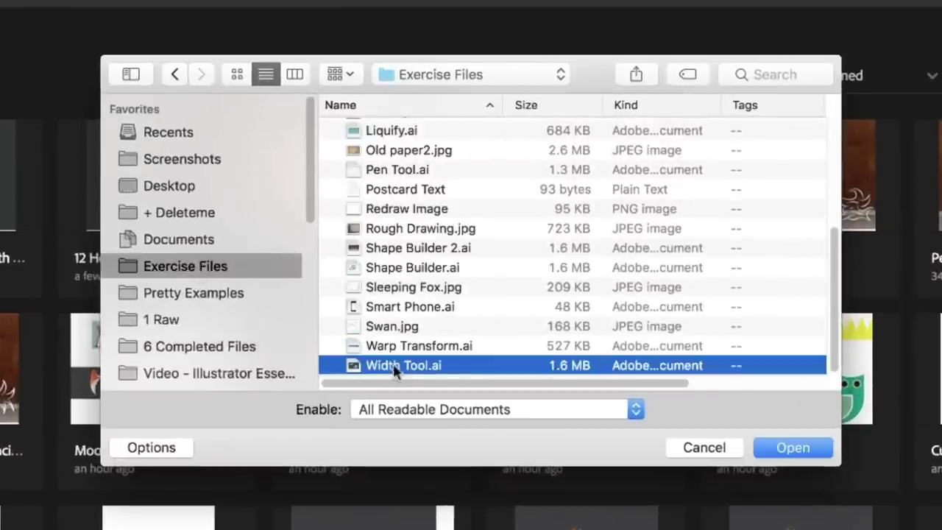
left_click(792, 447)
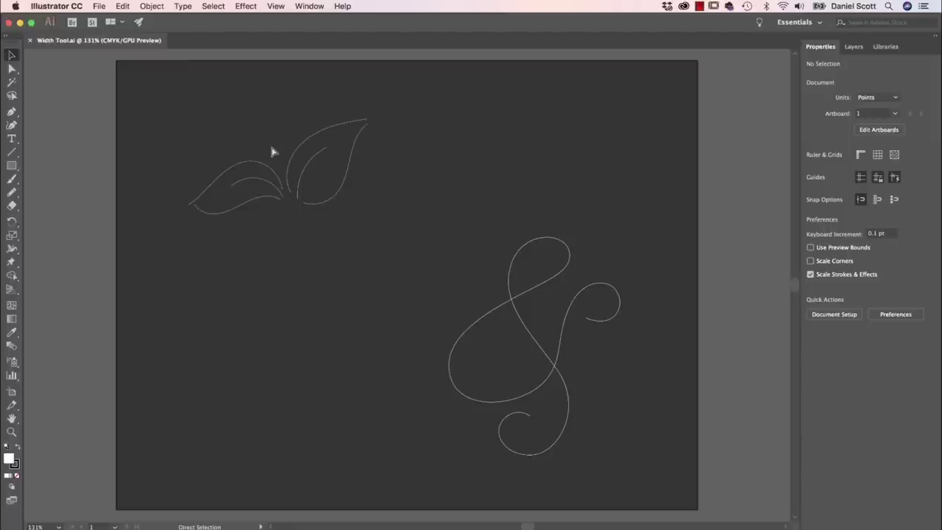
key("super+equal")
key("super+equal")
left_click_drag(292, 145, 386, 236)
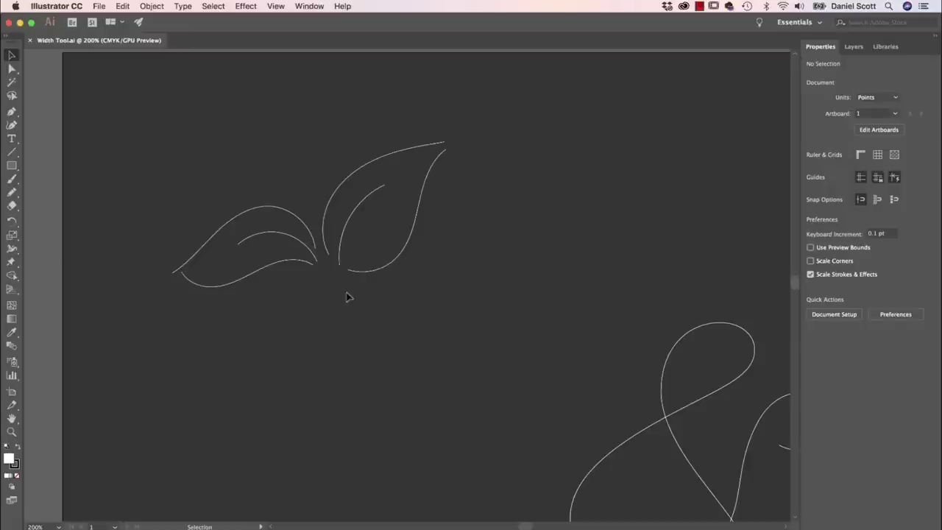
- Set up the Pencil tool with Fill None and a white 0.25 pt stroke
left_click(12, 193)
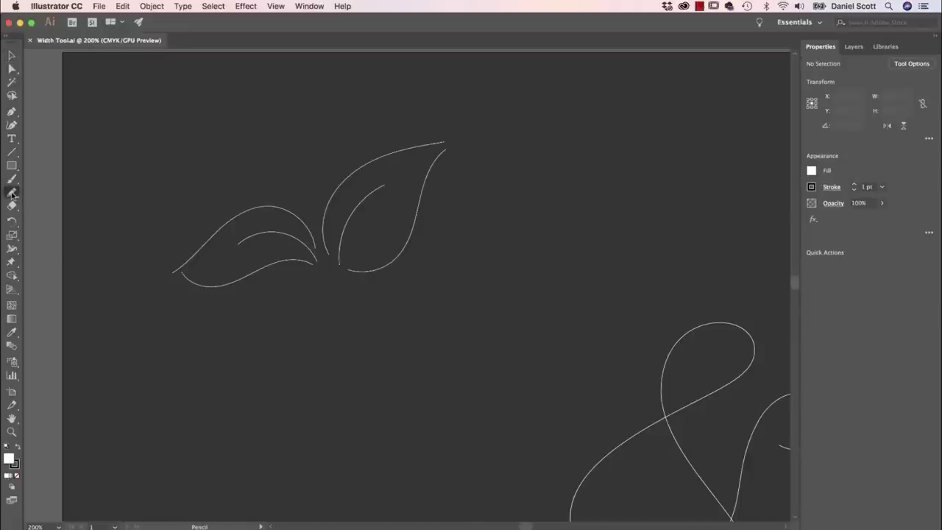
left_click(809, 172)
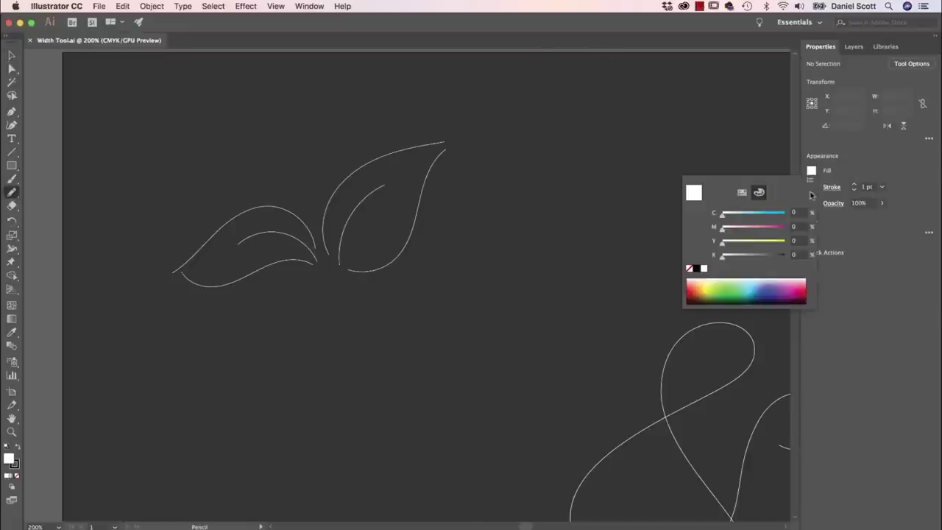
left_click(689, 270)
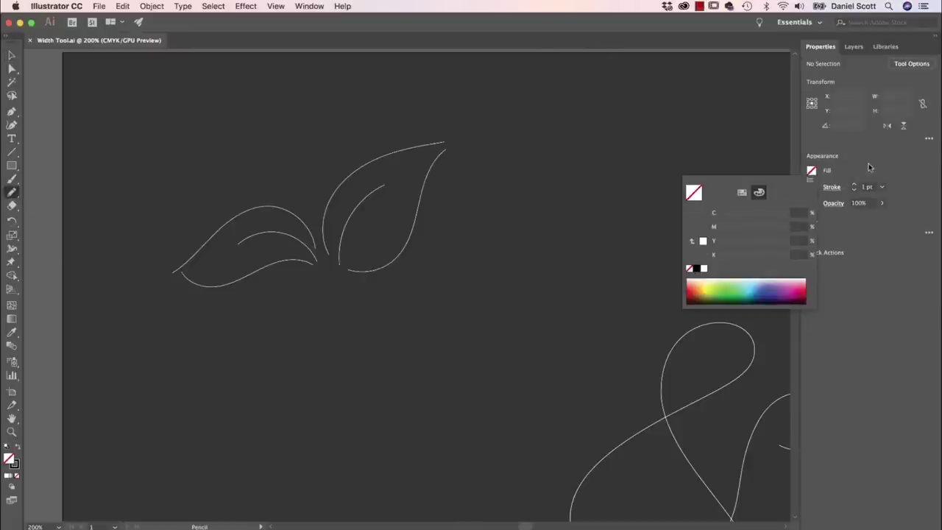
left_click(812, 188)
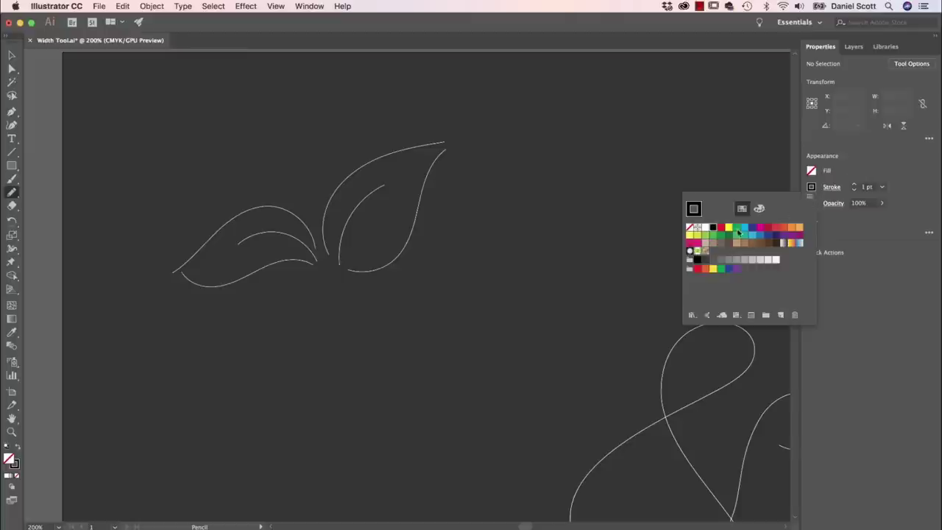
left_click(706, 229)
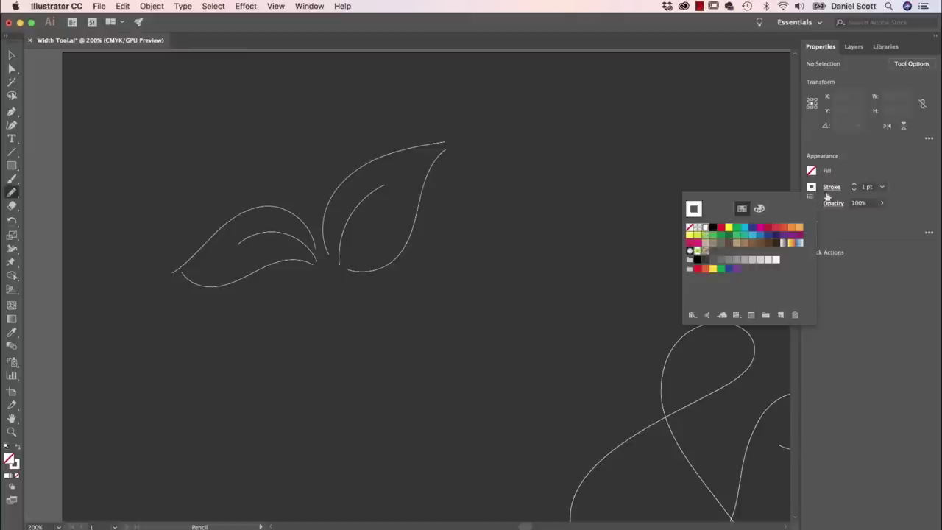
left_click(881, 187)
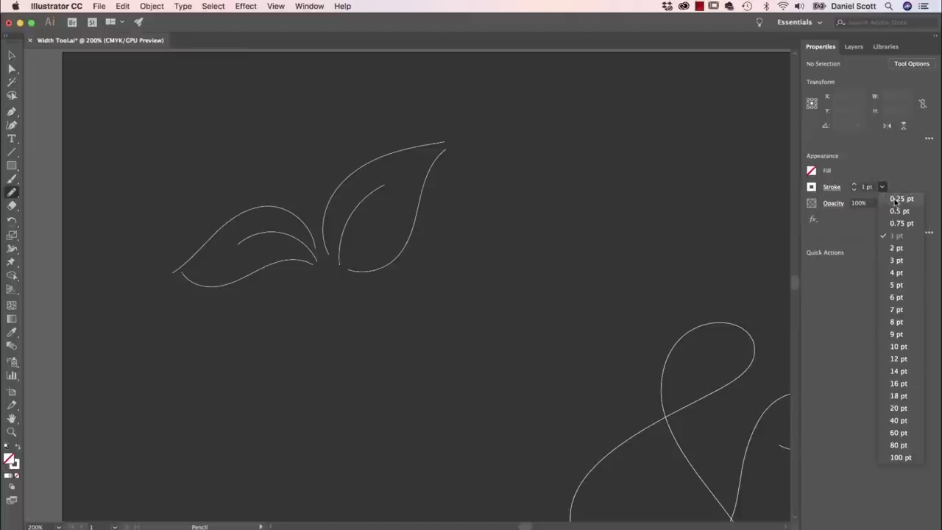
left_click(895, 200)
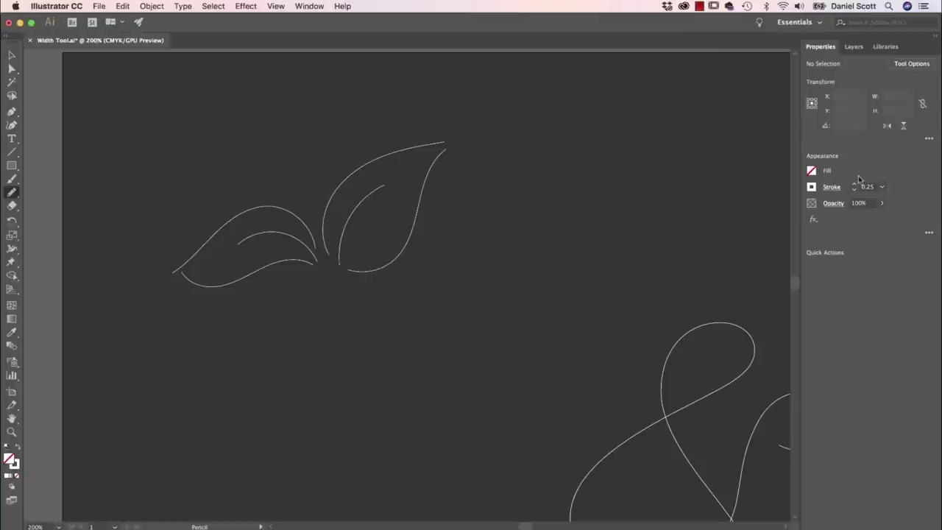
double_click(12, 192)
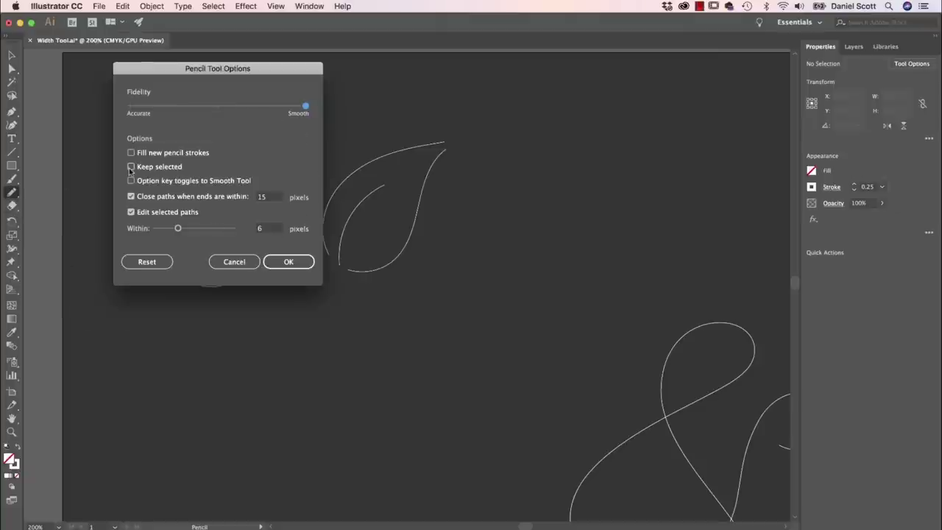
left_click(288, 261)
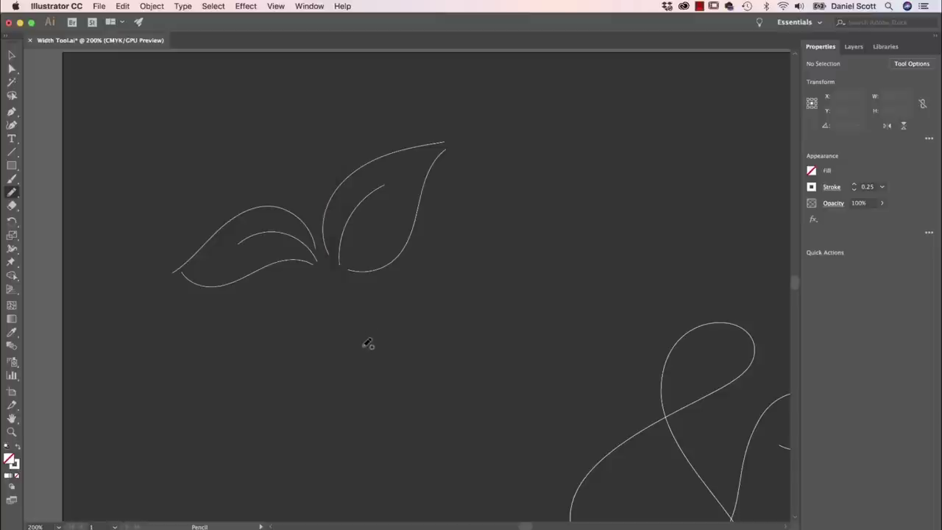
- Draw the lower leaf's left side with stem, its right side and centre vein
mouse_move(319, 280)
left_mouse_down()
mouse_move(292, 285)
mouse_move(265, 310)
mouse_move(297, 409)
left_mouse_up()
mouse_move(329, 283)
left_mouse_down()
mouse_move(358, 307)
mouse_move(315, 392)
left_mouse_up()
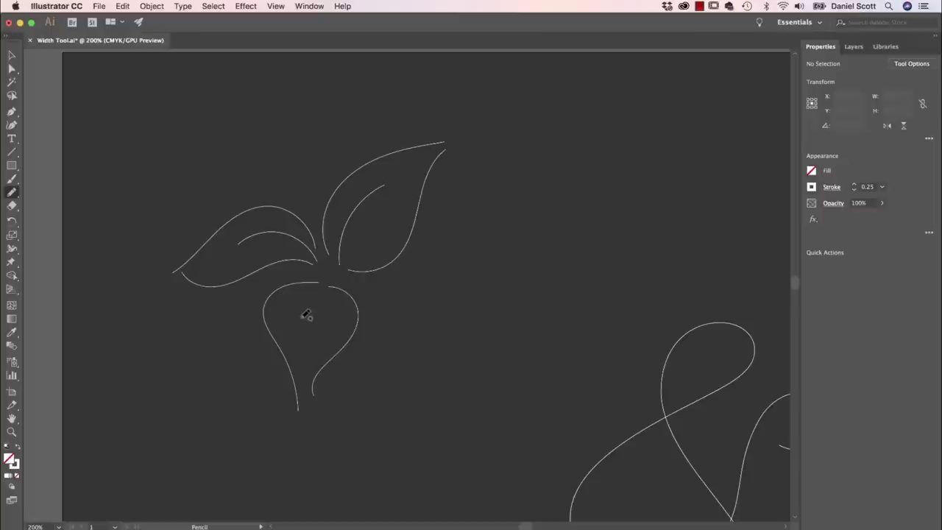
left_click_drag(320, 298, 308, 372)
left_click(12, 56)
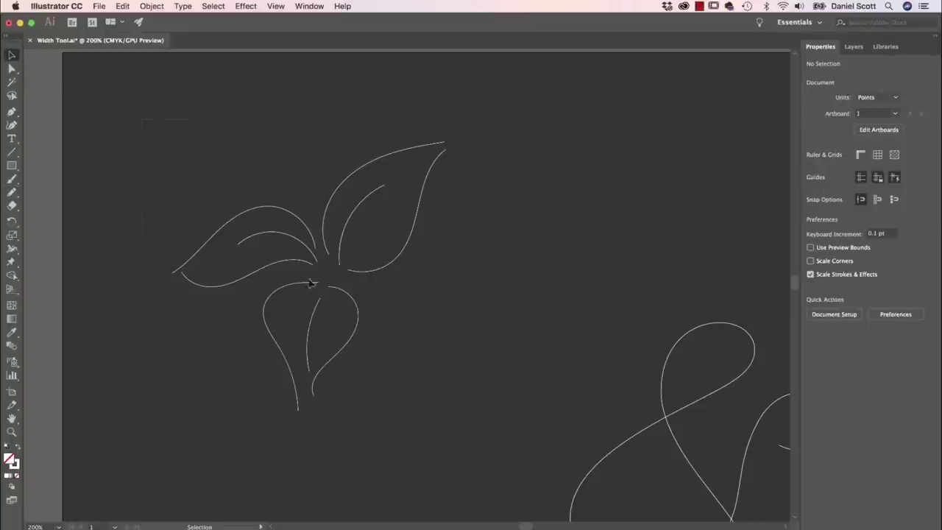
- Set all the plant paths to a 0.25 pt stroke weight
left_click_drag(415, 401, 346, 353)
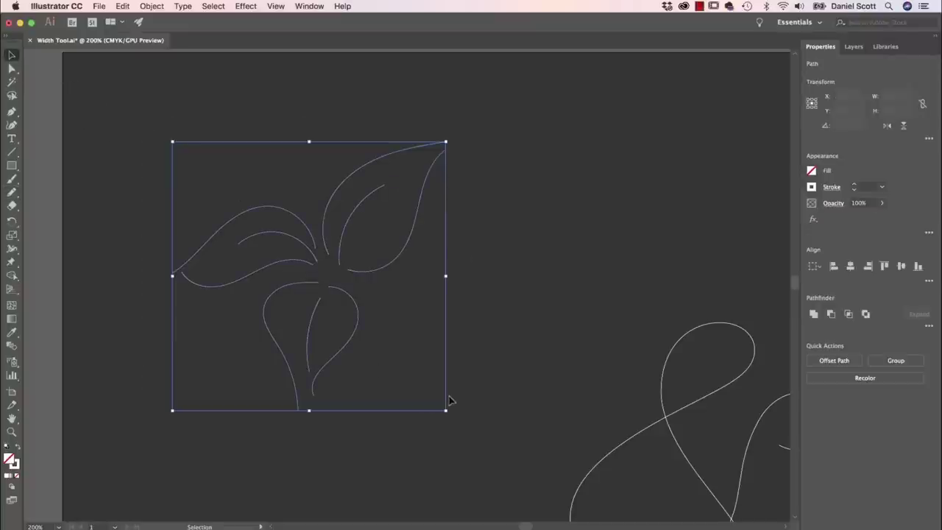
left_click(882, 189)
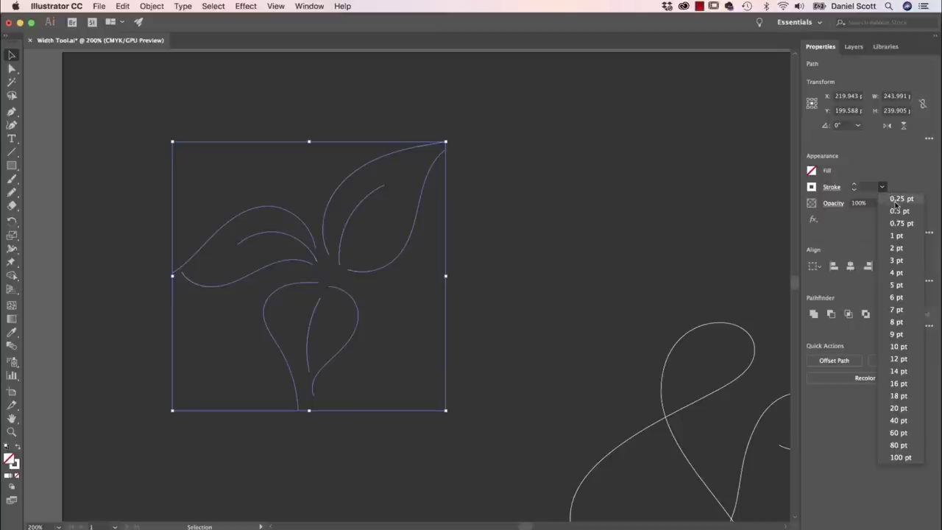
left_click(896, 200)
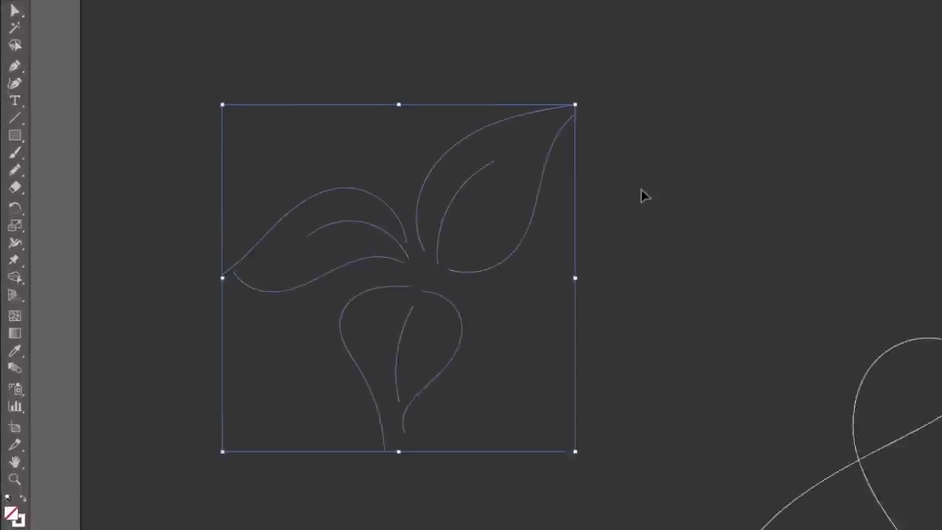
left_click(641, 195)
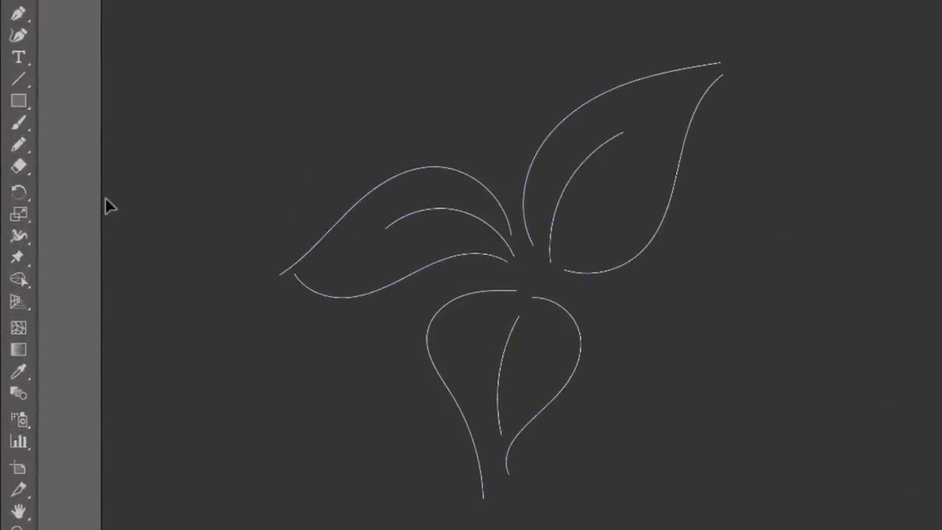
- Widen the right leaf's outer edge stroke with the Width tool
left_click(19, 240)
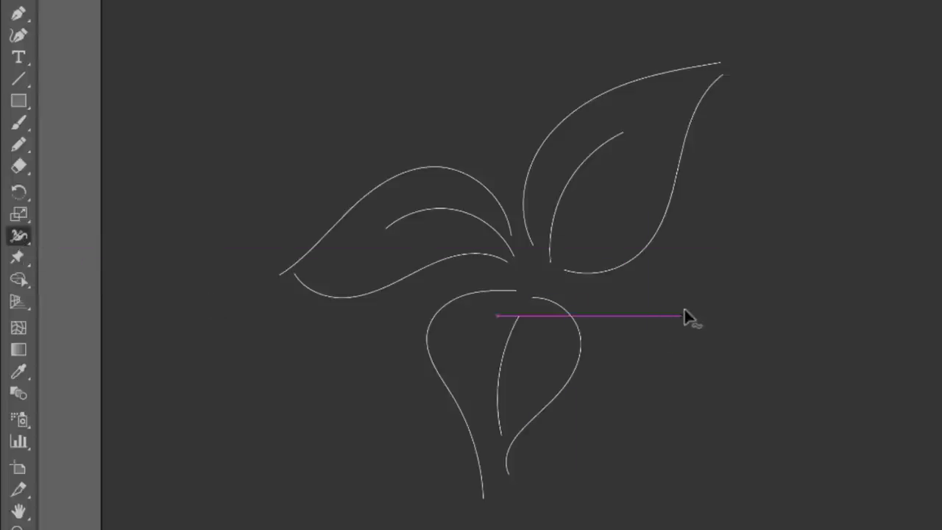
left_click(631, 268)
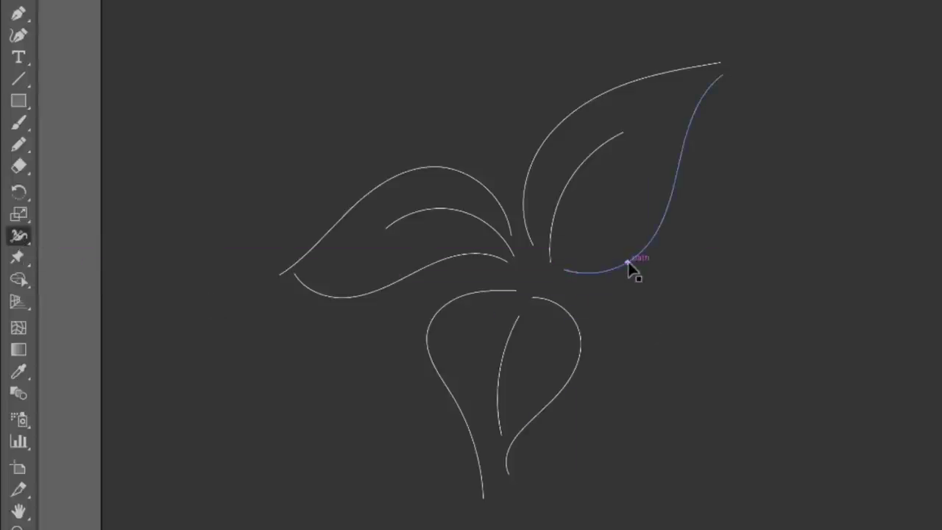
scroll(629, 269, "up", 2)
left_click_drag(798, 158, 827, 362)
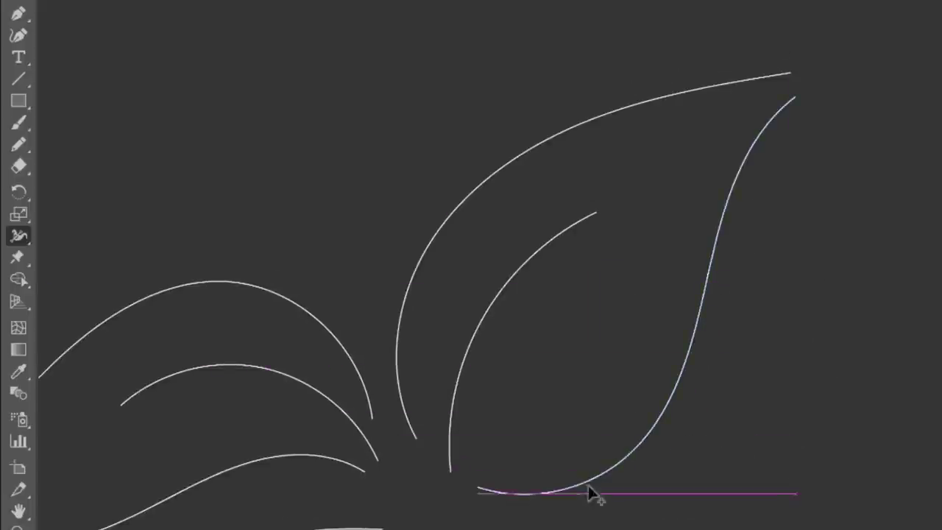
left_click_drag(614, 470, 622, 479)
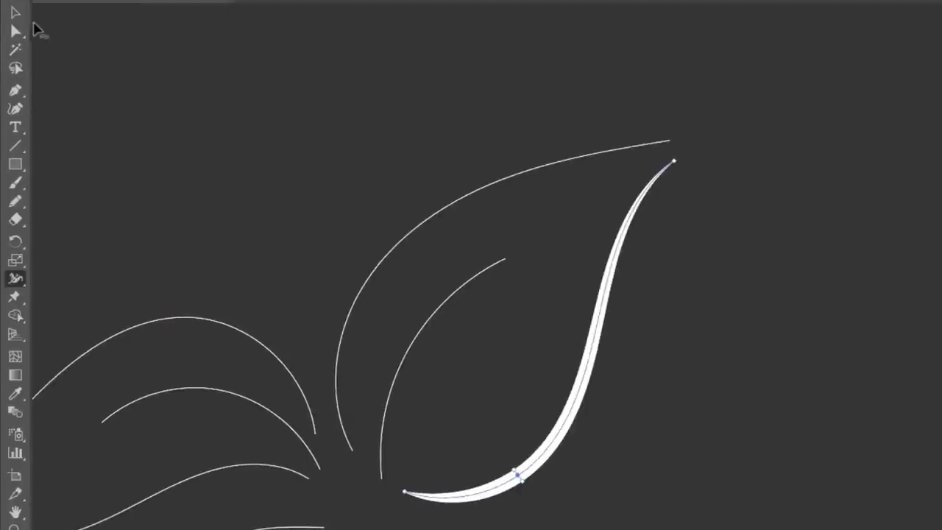
- Widen the leaf curve to about 5 pt and the inner leaf curve to 5.4 pt
left_click(26, 24)
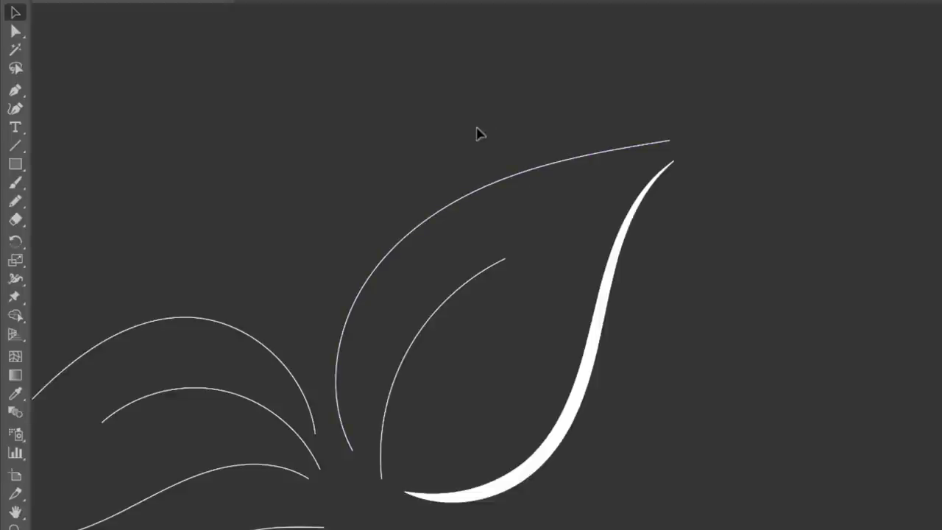
left_click_drag(532, 190, 528, 177)
left_click(449, 105)
left_click(15, 278)
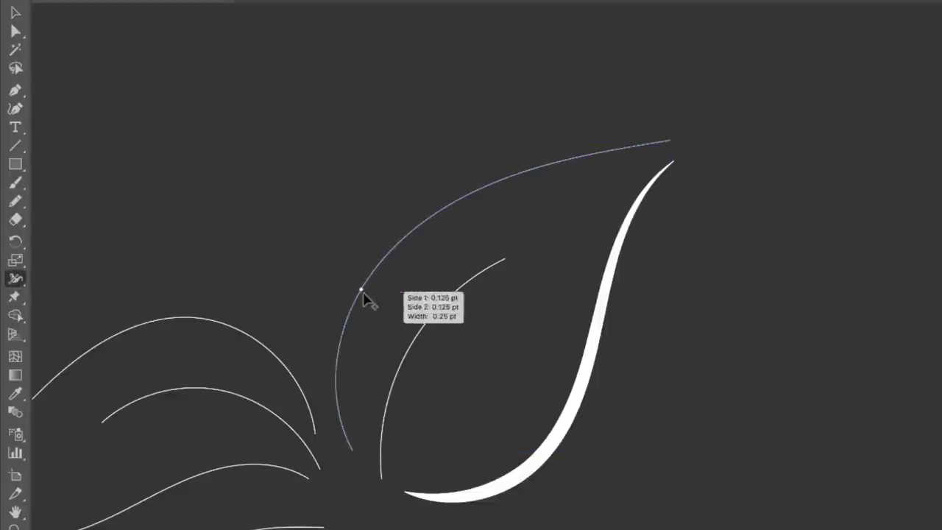
left_click_drag(350, 318, 355, 320)
left_click_drag(401, 377, 402, 382)
- Taper the lower leaf (3.8 pt), bulb curves, middle leaf (4.8 pt) and outer leaf curves
scroll(486, 210, "down", 5)
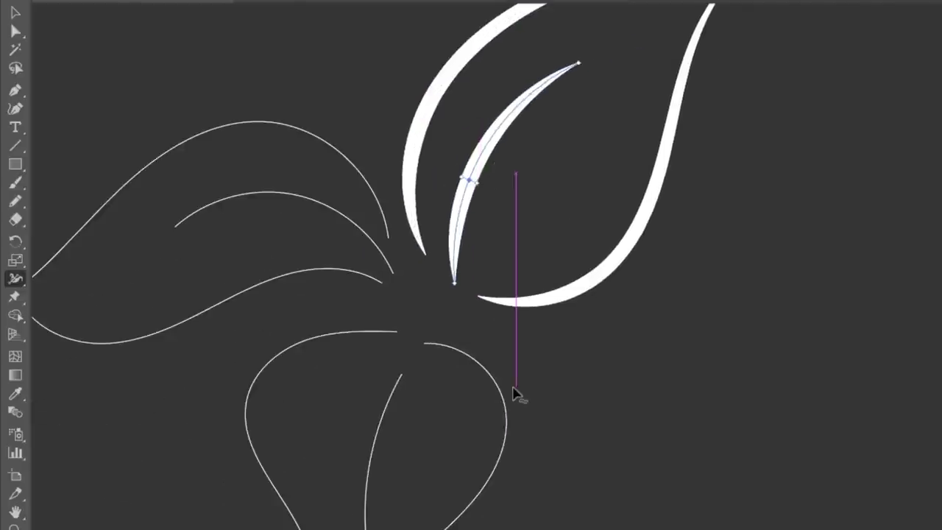
left_click_drag(493, 382, 490, 388)
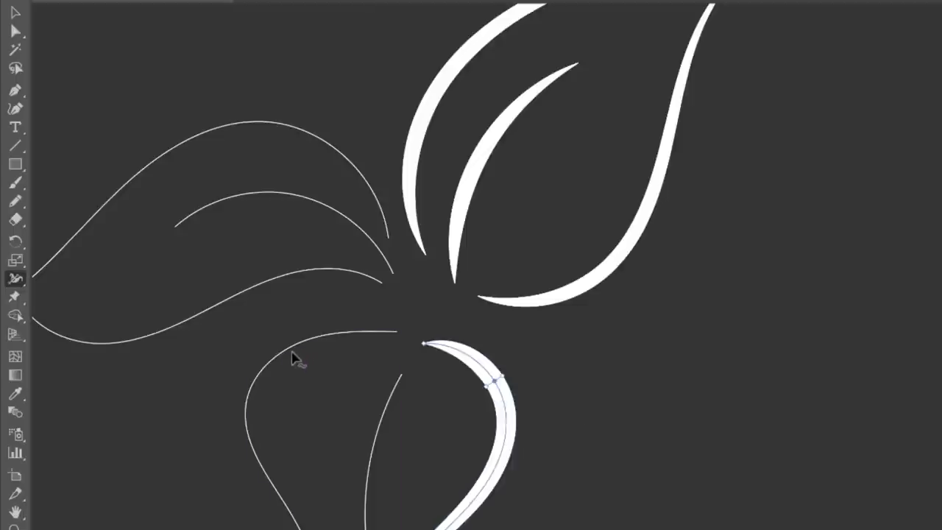
left_click_drag(292, 353, 294, 360)
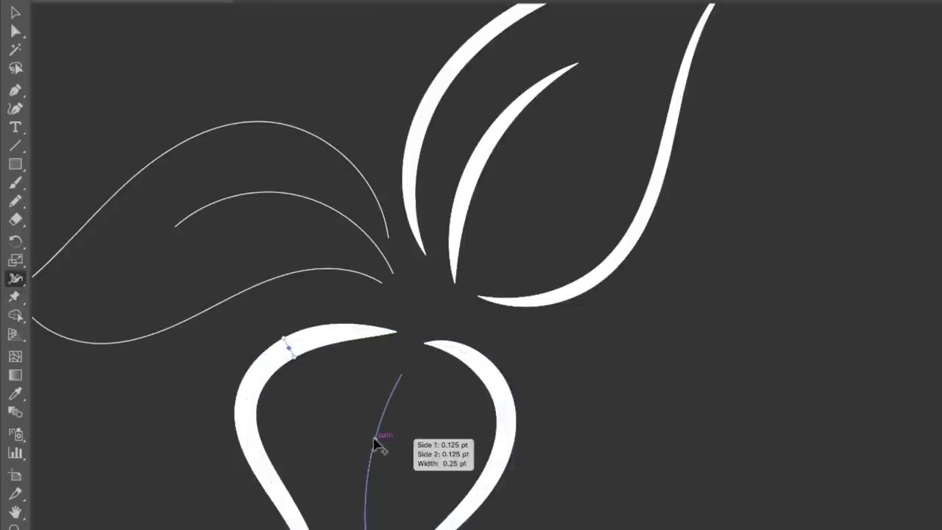
left_click_drag(377, 439, 381, 401)
left_click_drag(309, 272, 309, 289)
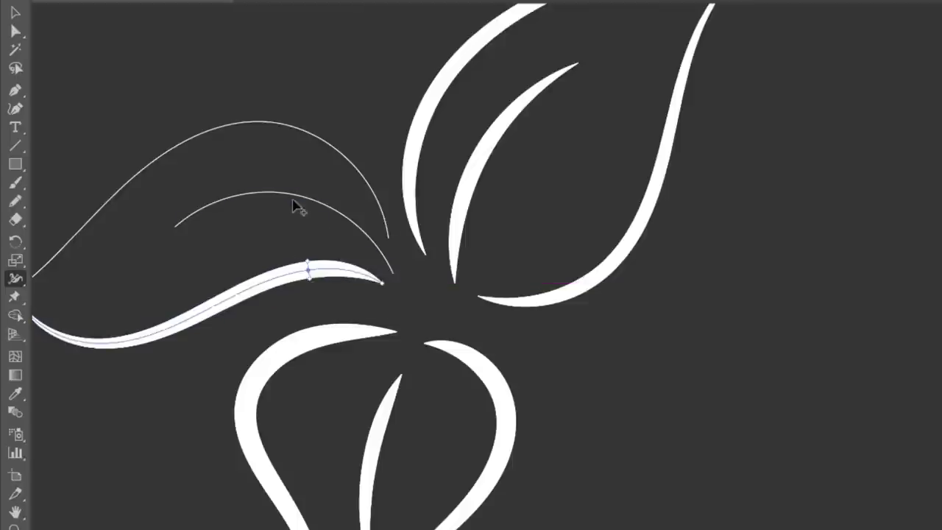
left_click_drag(292, 200, 292, 206)
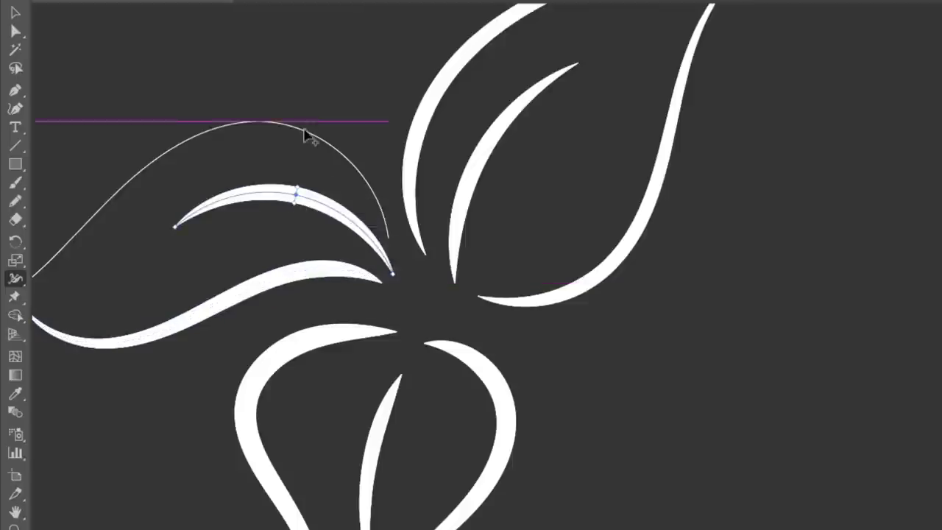
left_click_drag(306, 135, 308, 145)
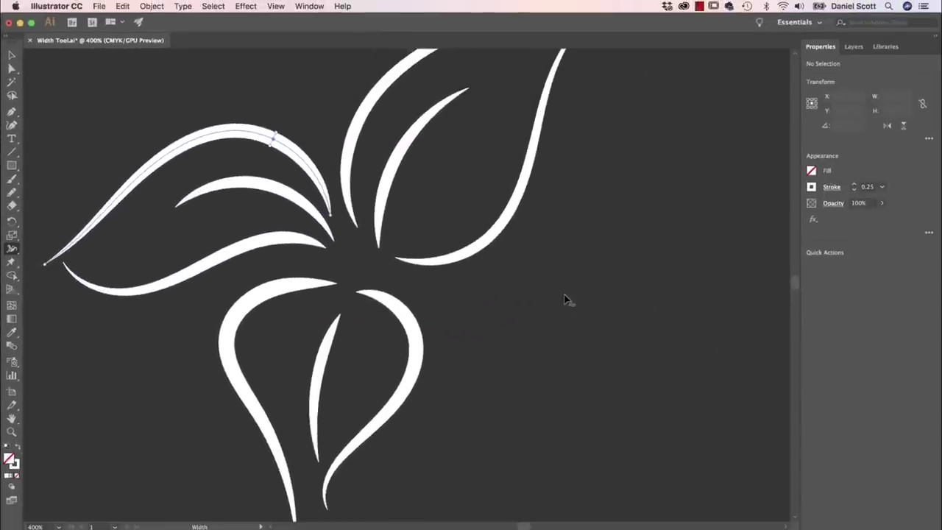
- Zoom in, select the ampersand curve and widen its whole stroke to about 13.6 pt
key("super+minus")
key("super+minus")
key("super+minus")
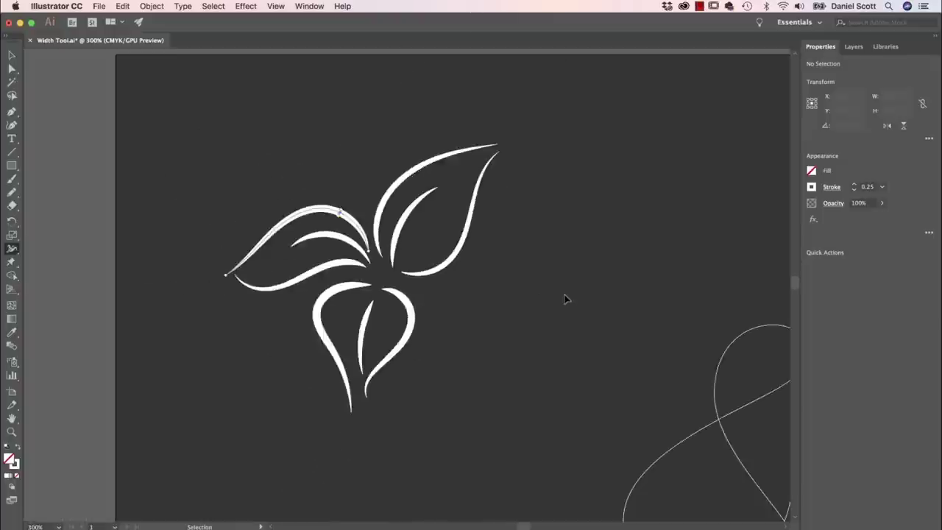
key("v")
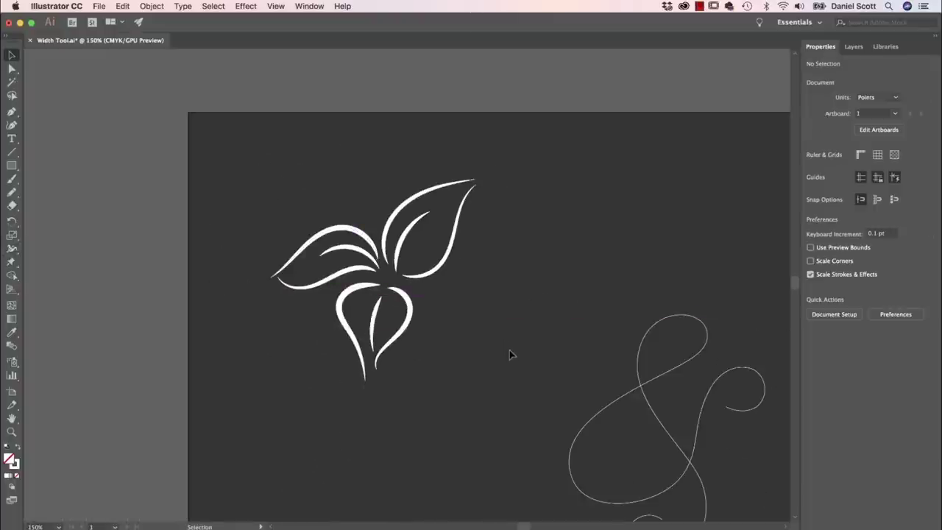
left_click_drag(529, 294, 488, 256)
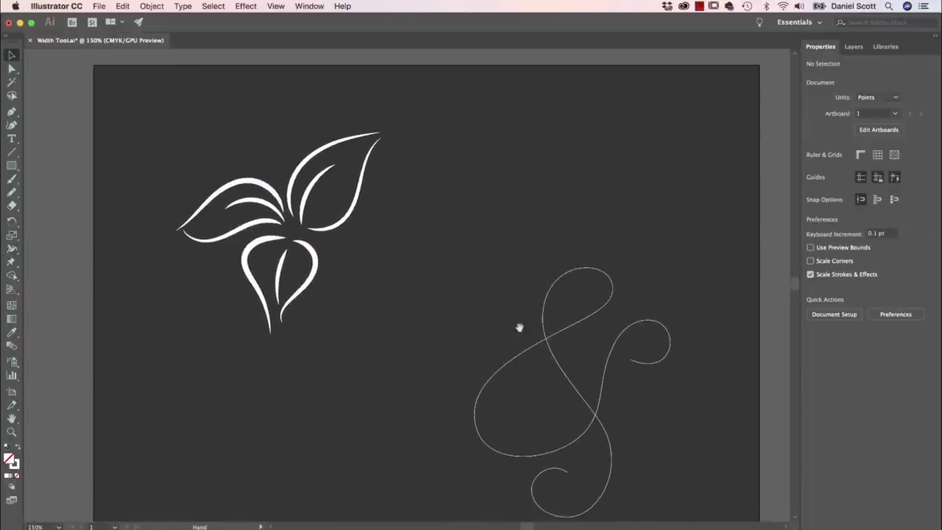
key("super+plus")
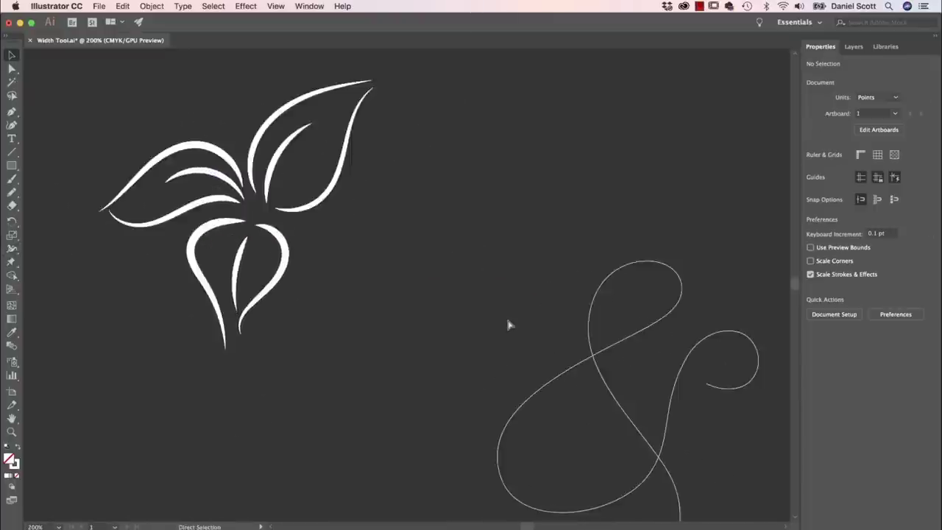
key("super+plus")
left_click(573, 358)
scroll(561, 273, "down", 3)
scroll(561, 273, "right", 3)
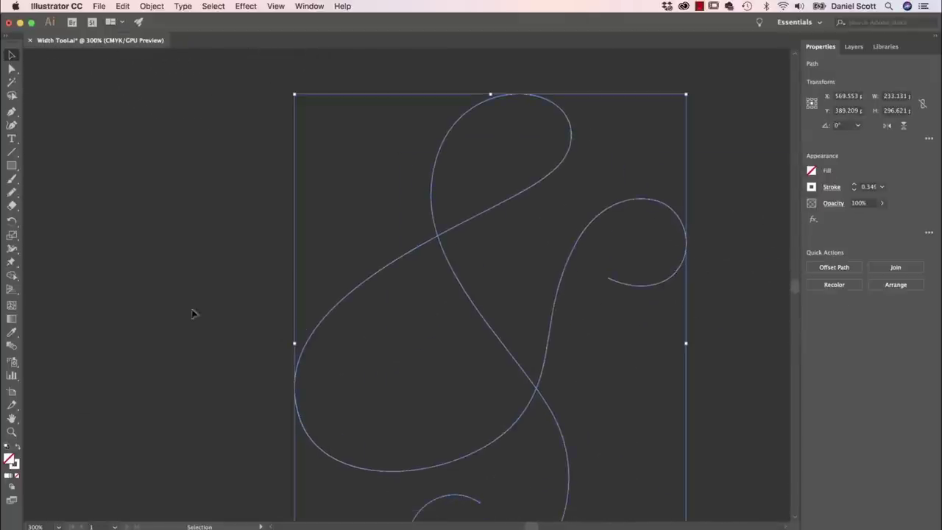
left_click(12, 247)
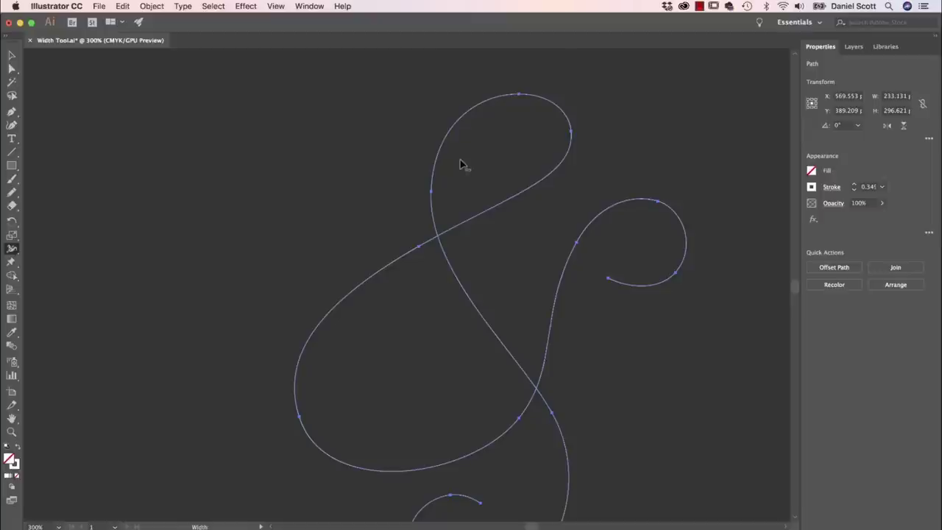
left_click_drag(568, 151, 579, 161)
- Pinch the loop top, widen the diagonal, thin the bottom and taper the curl's end
key("space")
mouse_move(599, 363)
left_mouse_down()
mouse_move(531, 258)
mouse_move(534, 306)
mouse_move(554, 328)
left_mouse_up()
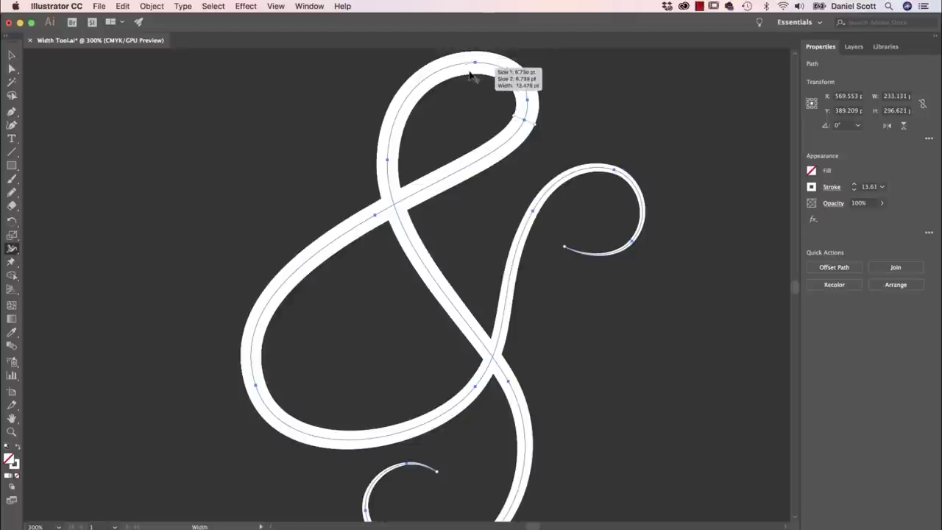
scroll(469, 74, "up", 2)
mouse_move(463, 90)
left_mouse_down()
mouse_move(466, 110)
mouse_move(464, 63)
left_mouse_up()
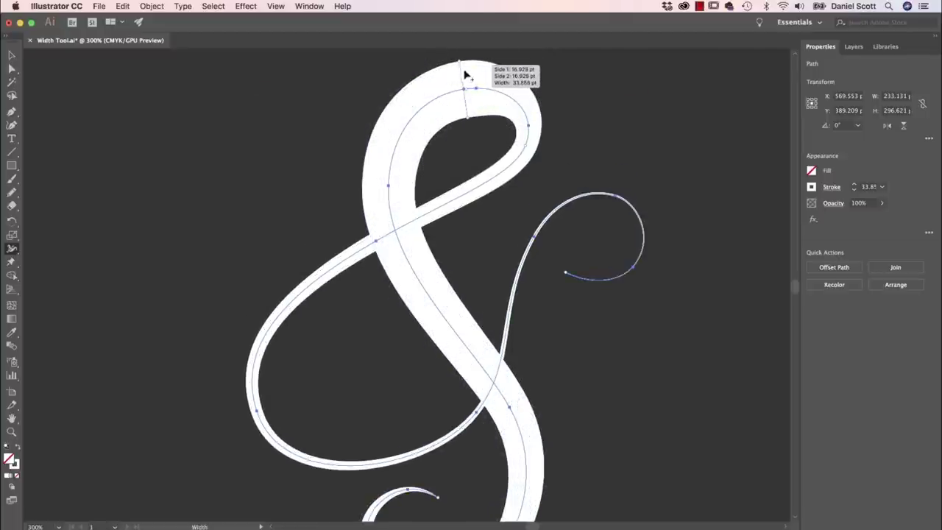
left_click_drag(470, 121, 468, 95)
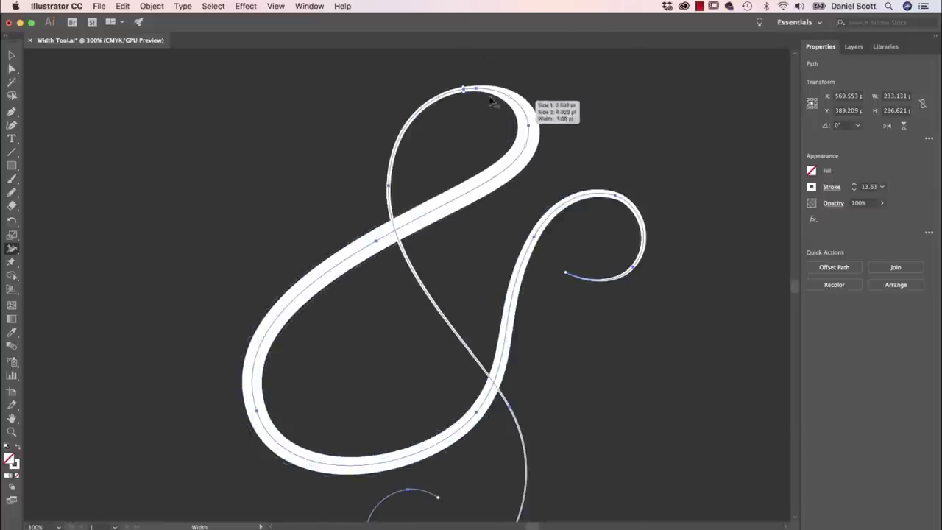
left_click_drag(431, 294, 414, 303)
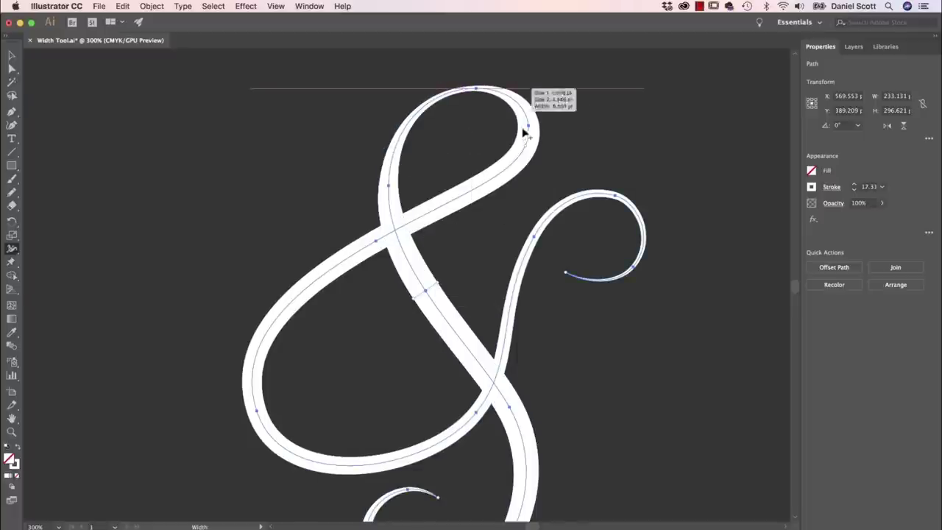
left_click_drag(496, 223, 495, 139)
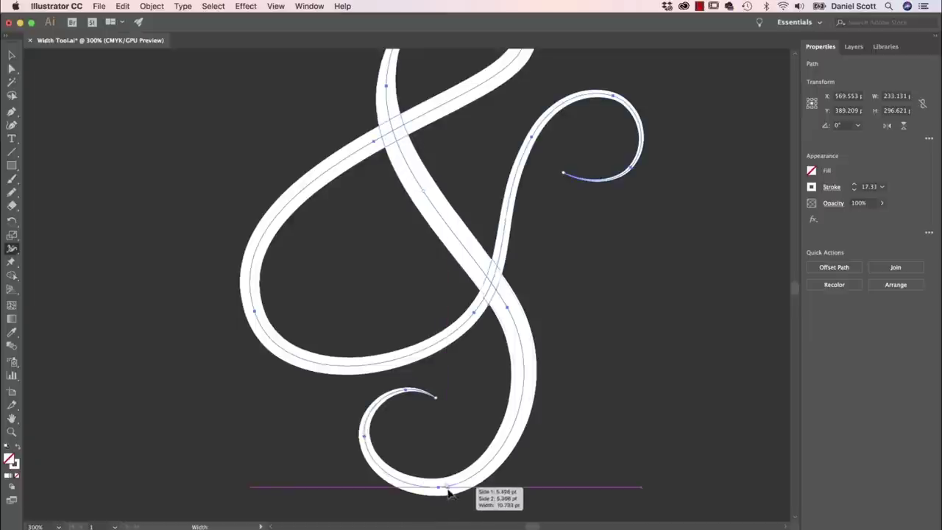
left_click_drag(449, 491, 444, 485)
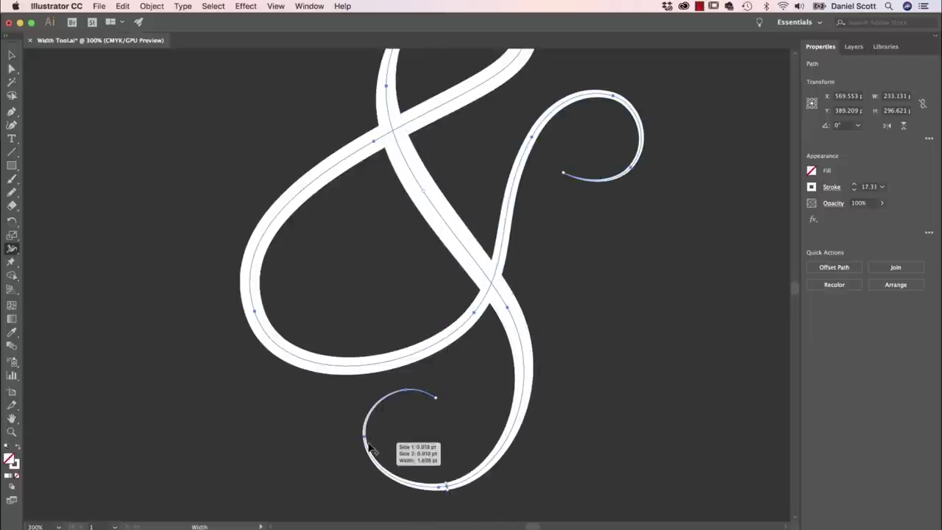
left_click_drag(370, 447, 378, 447)
- Widen the lower-left stroke, narrow the crossing and widen the upper-right hook to 13.7 pt
scroll(403, 243, "up", 5)
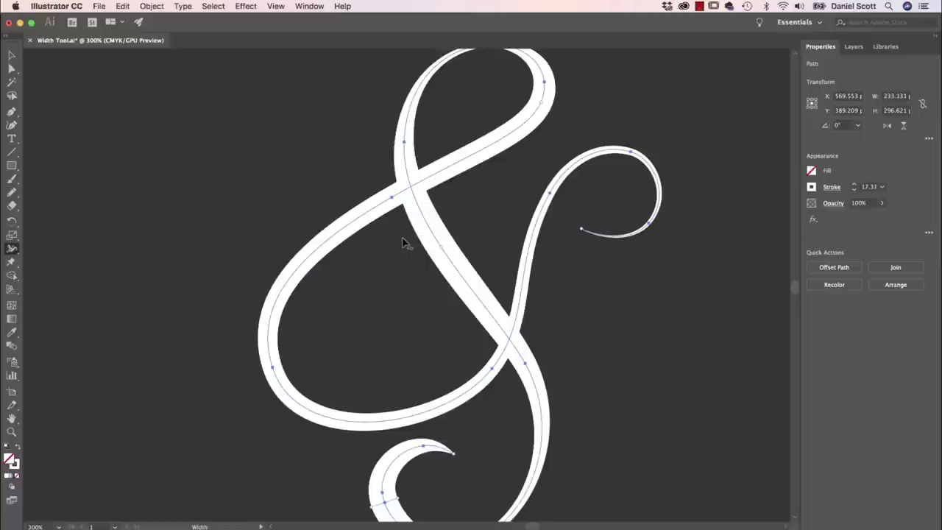
left_click_drag(280, 382, 301, 380)
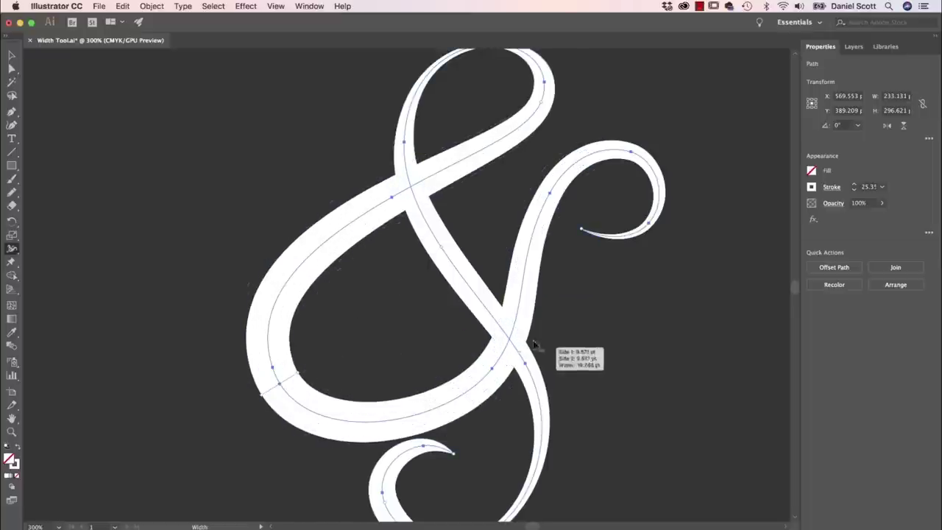
left_click_drag(526, 294, 564, 289)
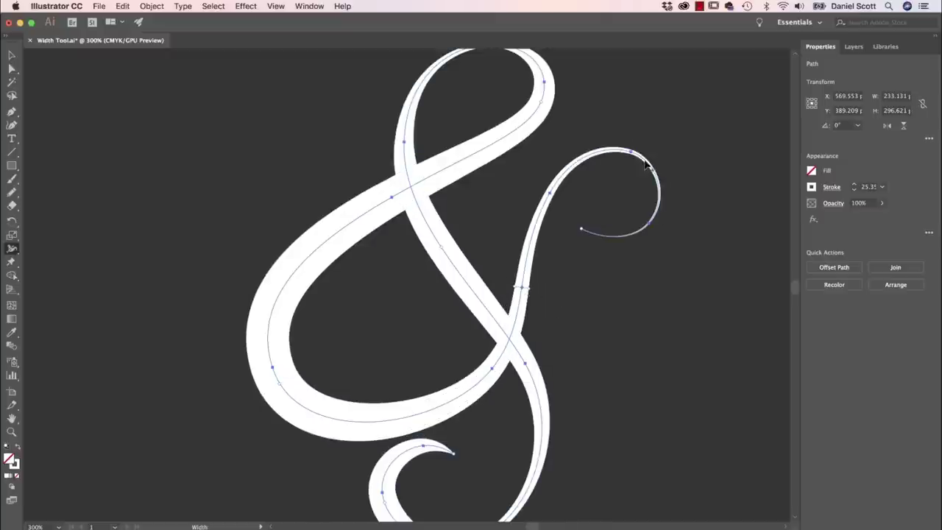
left_click_drag(650, 203, 646, 201)
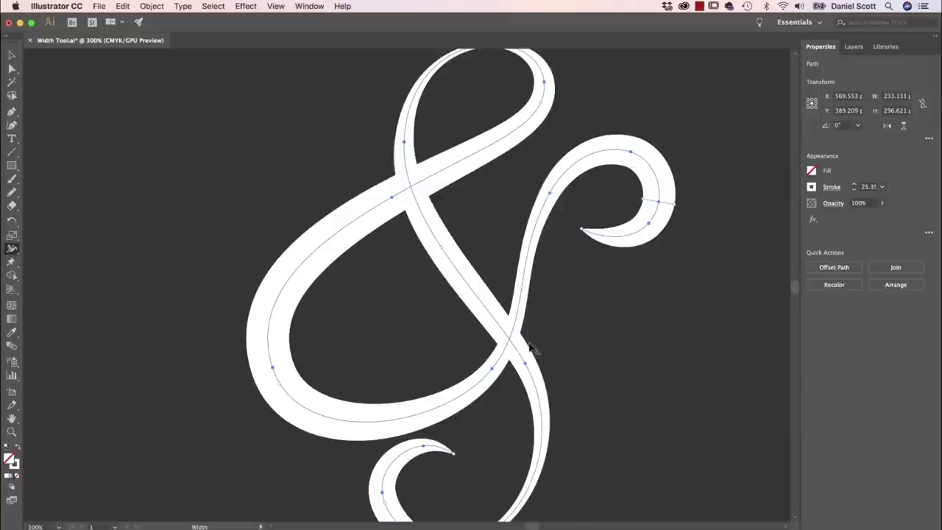
mouse_move(659, 210)
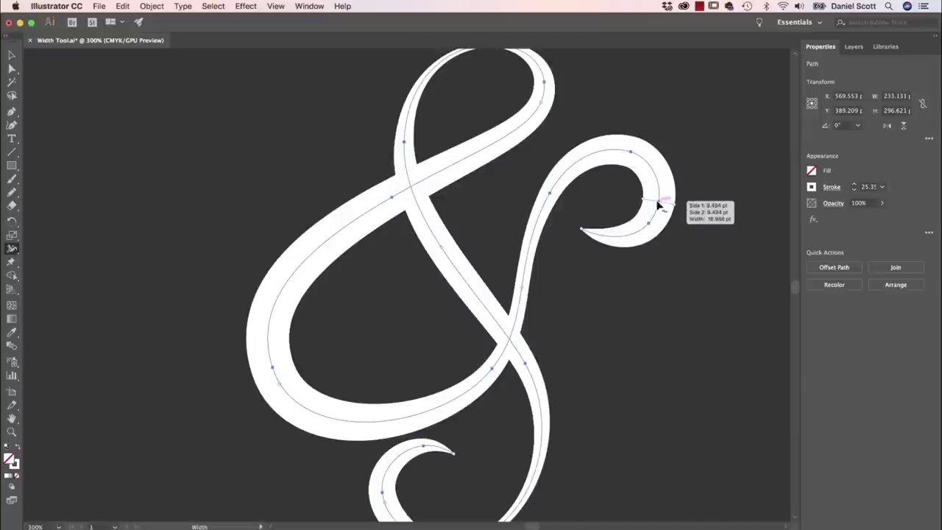
mouse_move(661, 205)
left_mouse_down()
mouse_move(650, 179)
mouse_move(597, 154)
mouse_move(567, 181)
mouse_move(559, 232)
mouse_move(541, 248)
mouse_move(535, 301)
mouse_move(541, 203)
mouse_move(588, 153)
mouse_move(650, 177)
mouse_move(656, 194)
left_mouse_up()
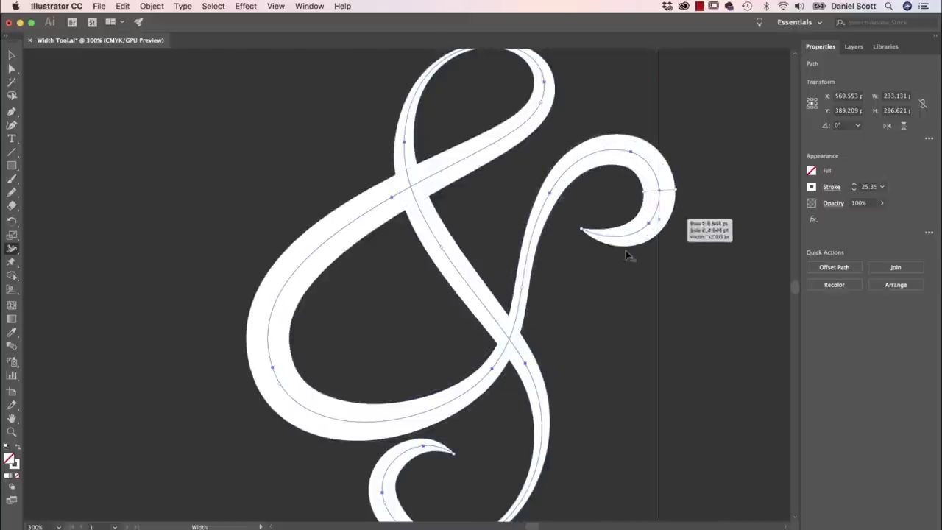
- Slide the lower-left widest point and widen that stroke to 28 pt
mouse_move(283, 389)
left_mouse_down()
mouse_move(346, 401)
mouse_move(460, 384)
mouse_move(408, 395)
mouse_move(475, 369)
mouse_move(283, 386)
left_mouse_up()
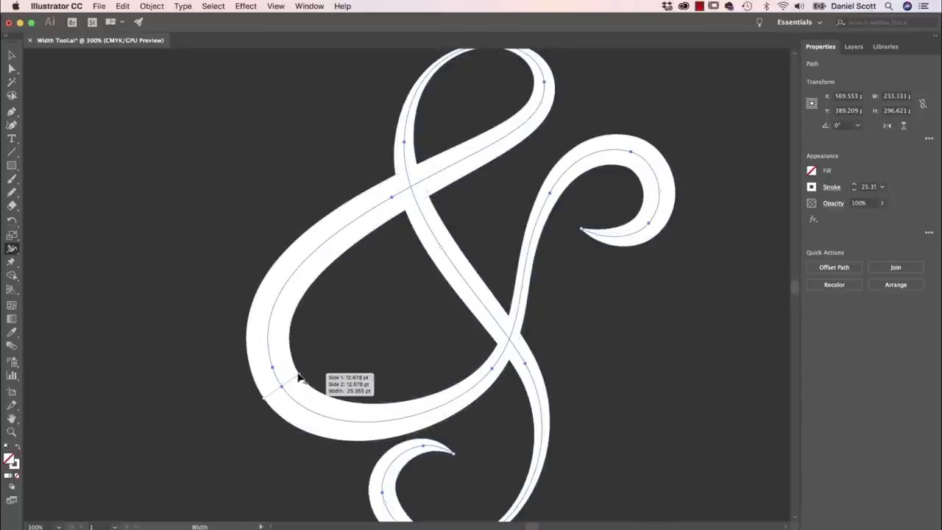
left_click_drag(299, 378, 302, 378)
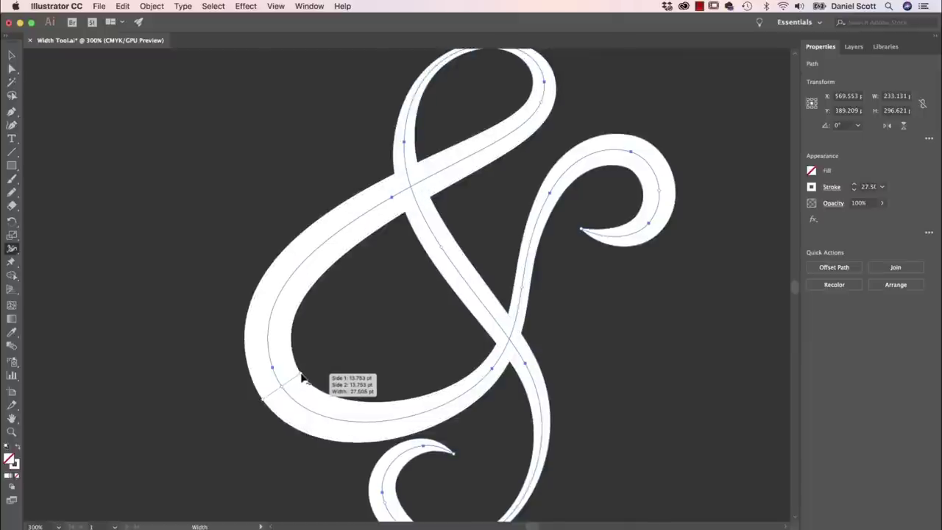
mouse_move(303, 379)
left_mouse_down()
mouse_move(332, 367)
mouse_move(222, 427)
left_mouse_up()
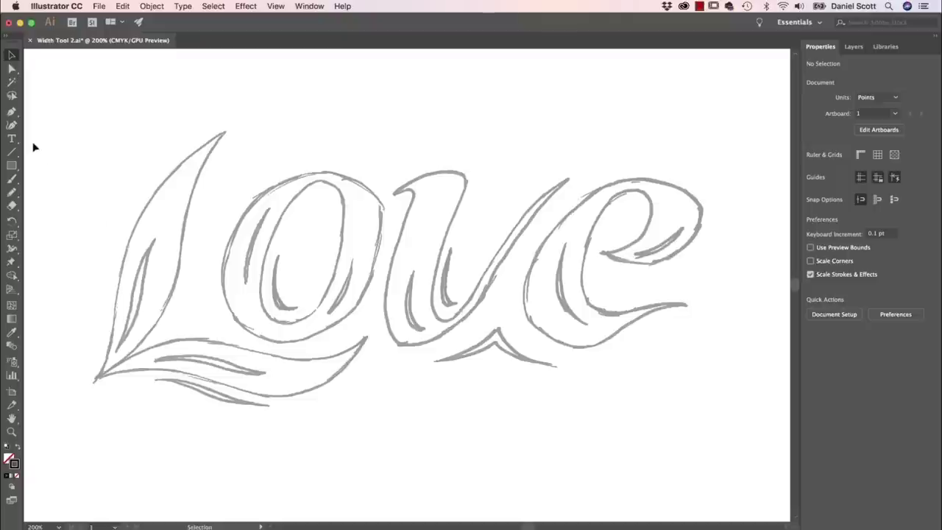
- Pick the Curvature tool and set the stroke weight to 1 pt
left_click(16, 128)
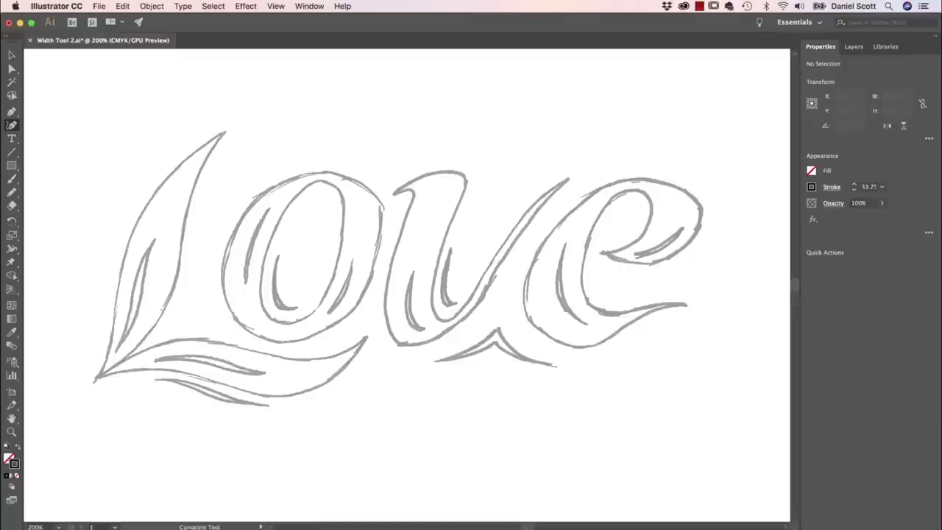
left_click(884, 187)
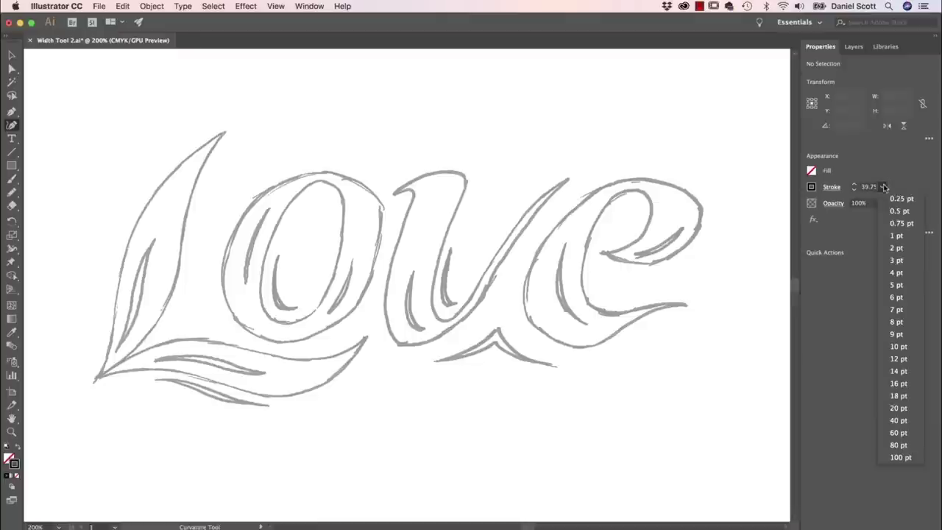
left_click(887, 236)
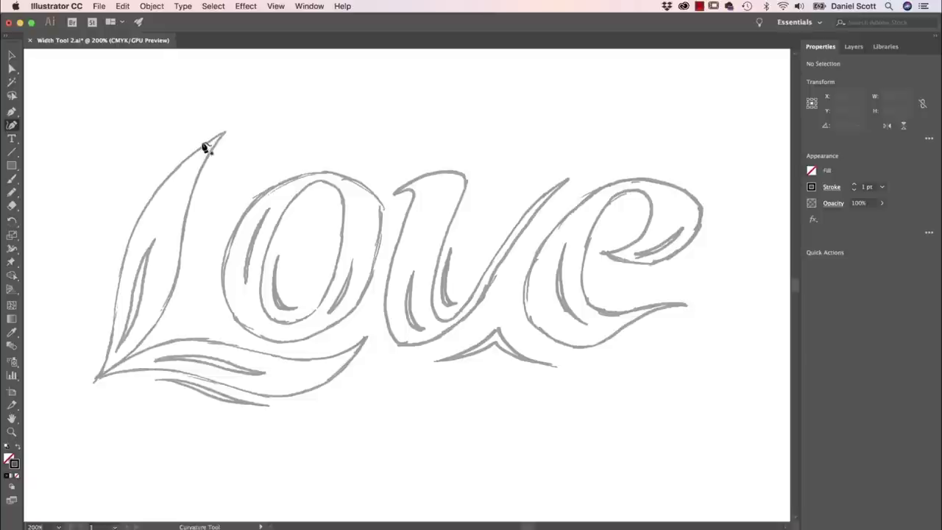
- Make two trial traces of the L stroke and discard both
left_click(220, 135)
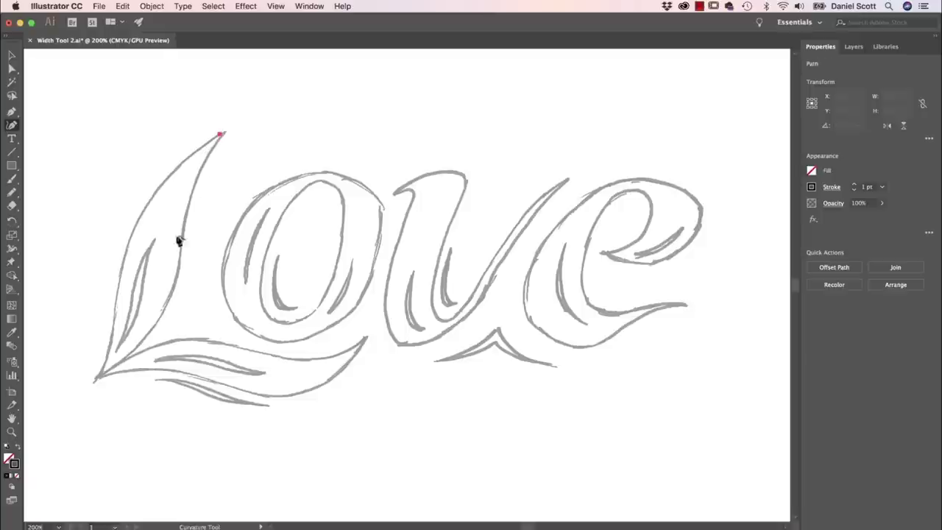
left_click(106, 371)
key("Escape")
key("BackSpace")
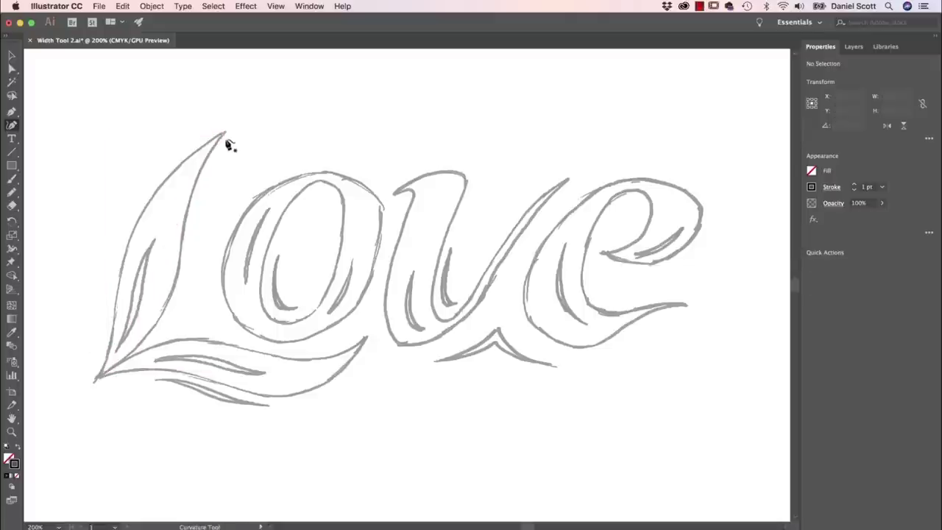
left_click(222, 135)
left_click(155, 243)
left_click(99, 379)
key("super+z")
key("super+z")
key("super+z")
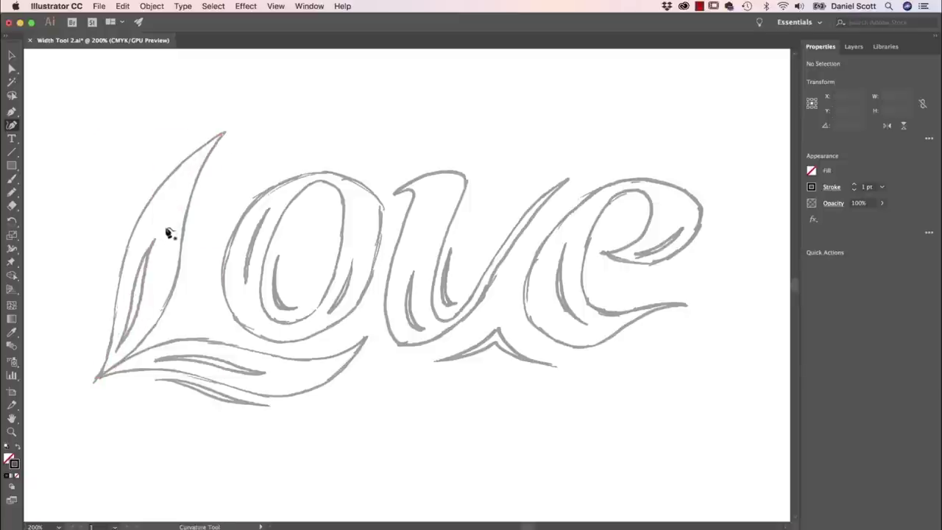
- Trace the L from top tip through two mid points to bottom tip, then deselect
left_click(222, 134)
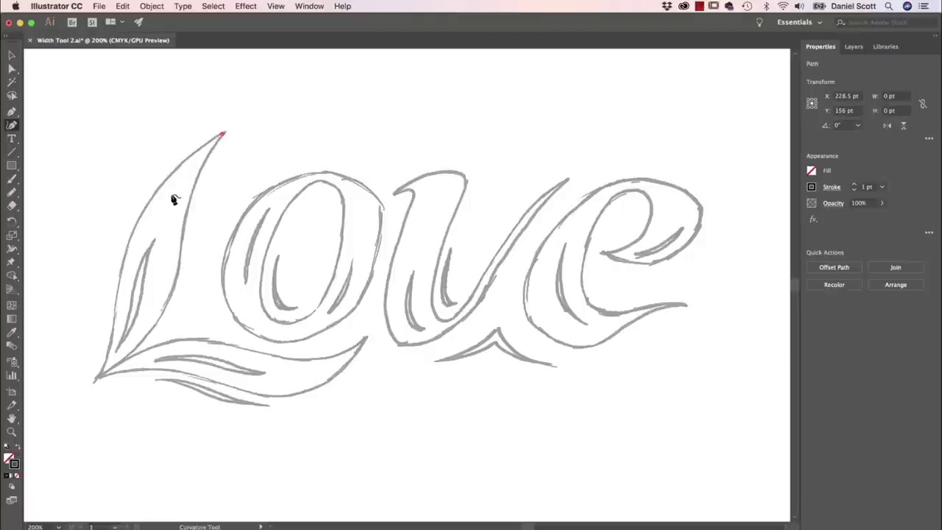
left_click(172, 191)
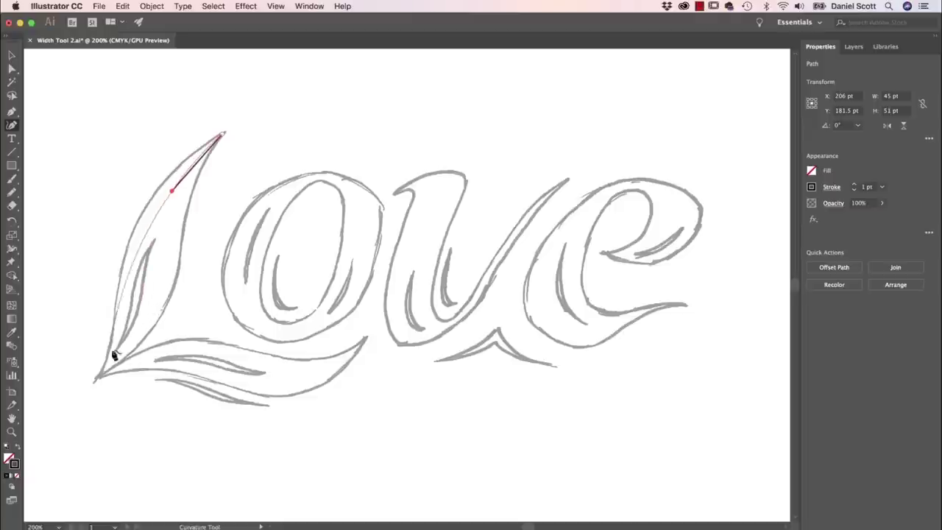
left_click(143, 308)
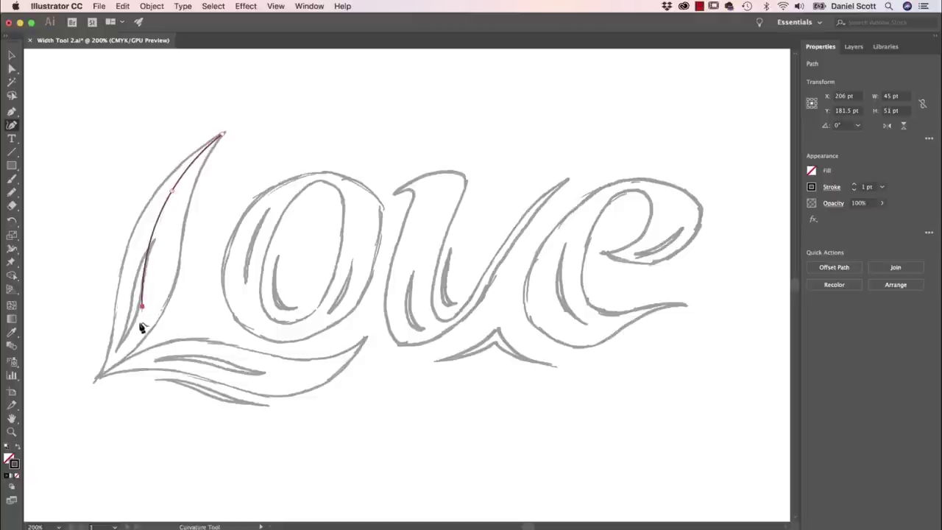
left_click(95, 381)
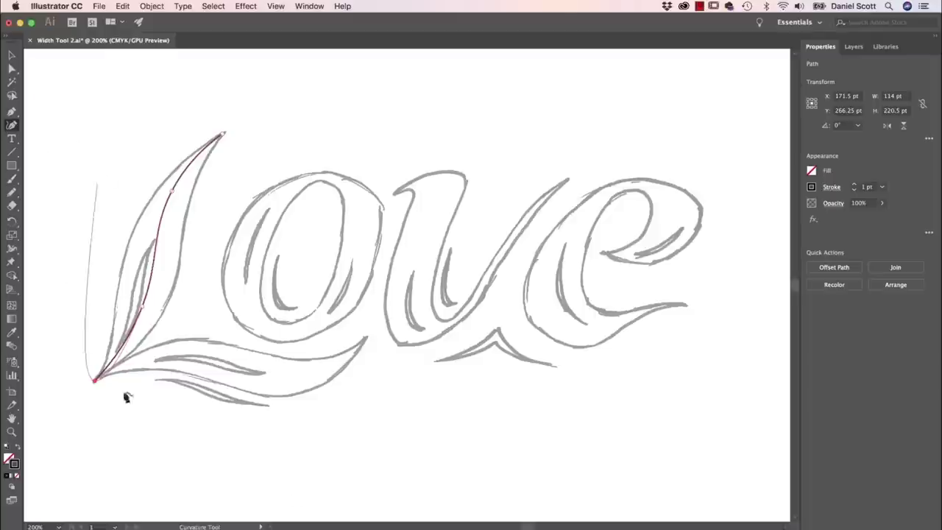
left_click(13, 55)
left_click(76, 103)
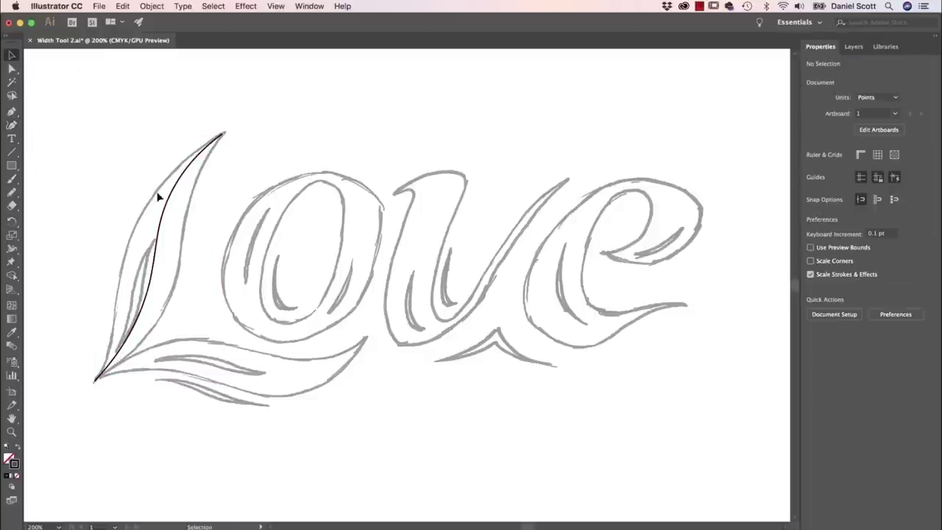
- Try widening the middle of the traced L curve with the Width tool
left_click(159, 236)
left_click(12, 249)
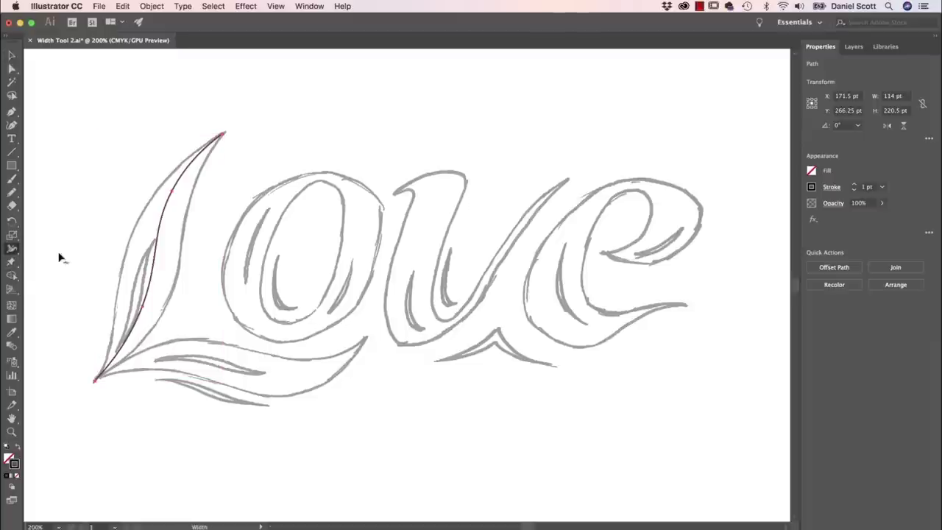
left_click_drag(157, 248, 181, 263)
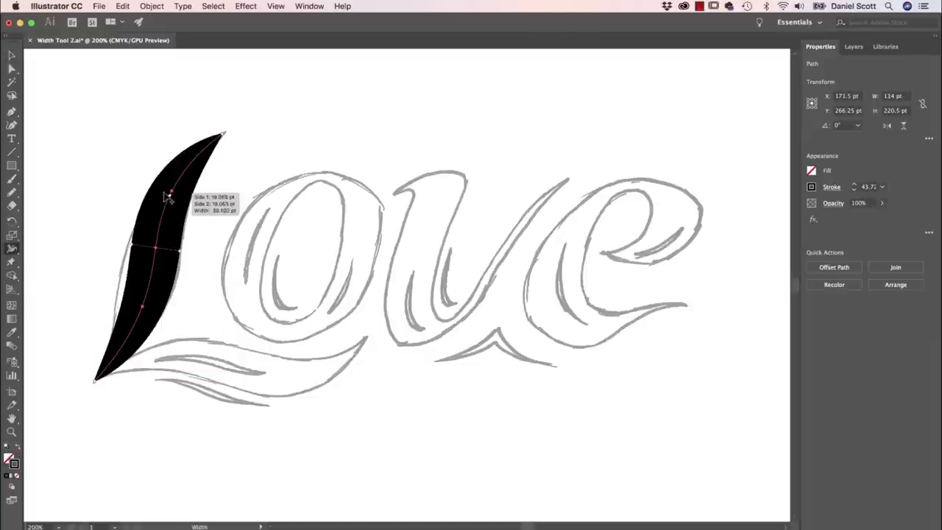
left_click(12, 55)
left_click(127, 128)
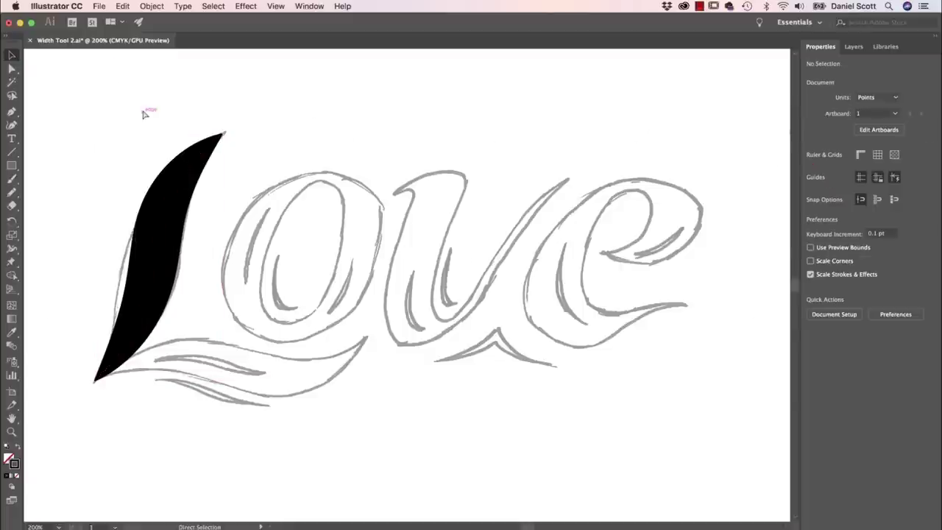
- Inspect the L's top tip up close, then undo back to the thin curve
key("super+equal")
key("super+equal")
key("super+equal")
left_click_drag(192, 66, 349, 259)
left_click_drag(79, 125, 179, 210)
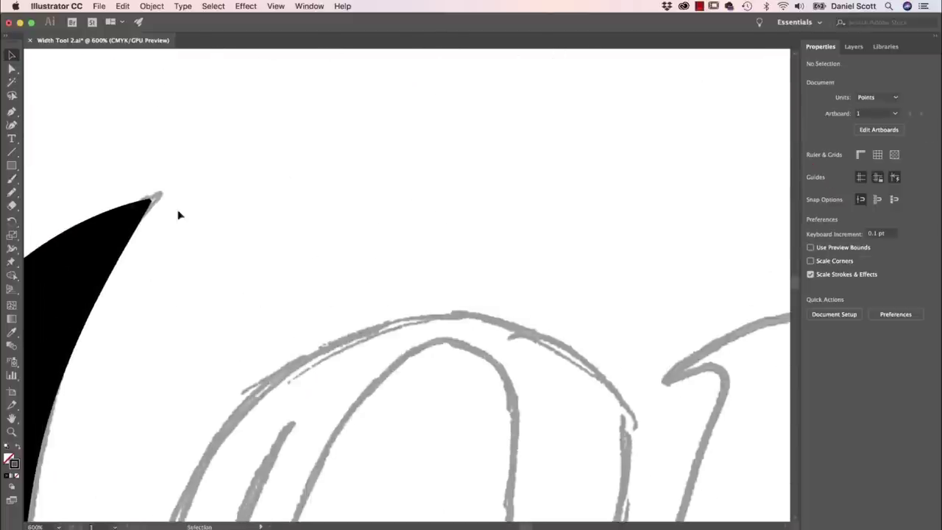
key("super+equal")
key("super+equal")
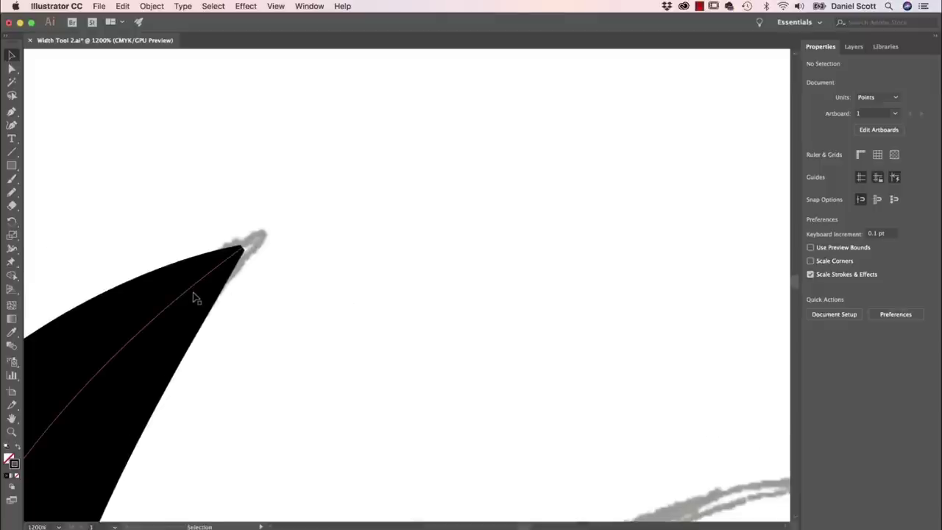
key("super+minus")
key("super+minus")
key("super+minus")
key("super+minus")
key("super+minus")
key("super+minus")
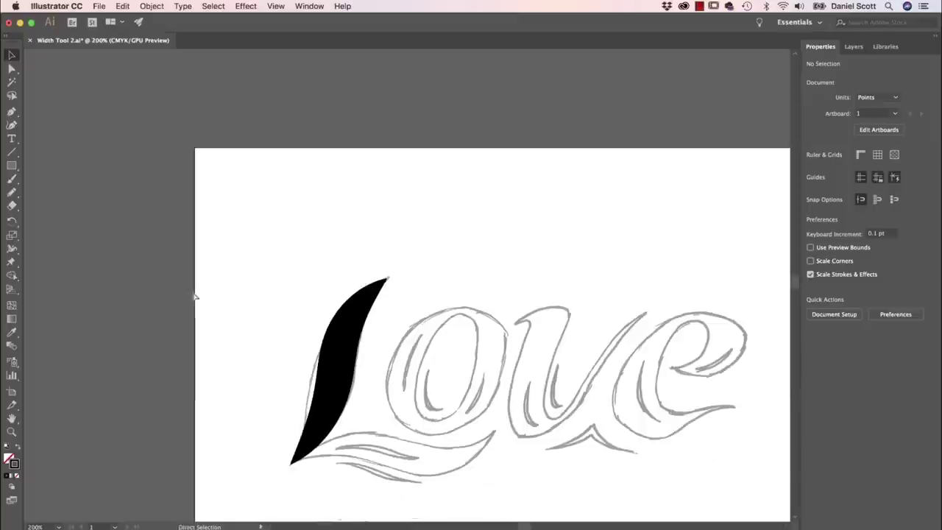
scroll(192, 292, "down", 3)
scroll(192, 292, "right", 4)
key("super+z")
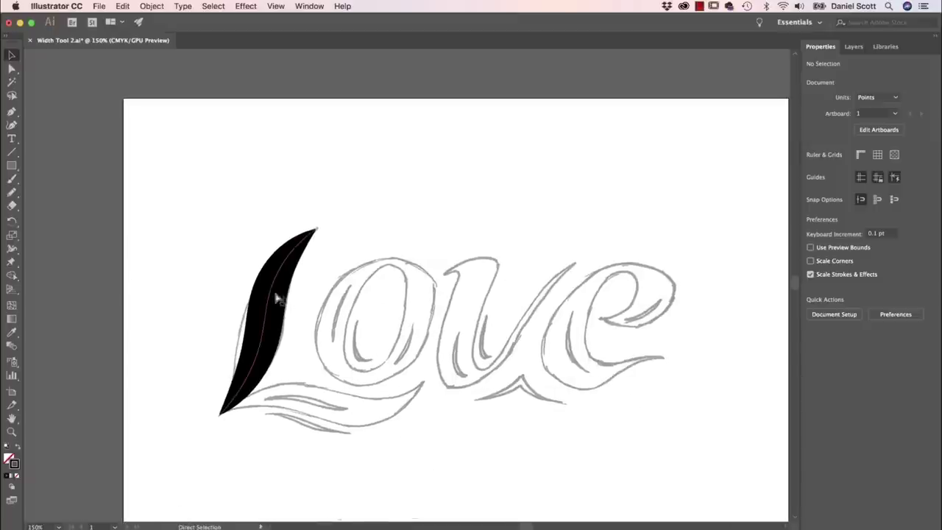
key("super+z")
key("a")
key("v")
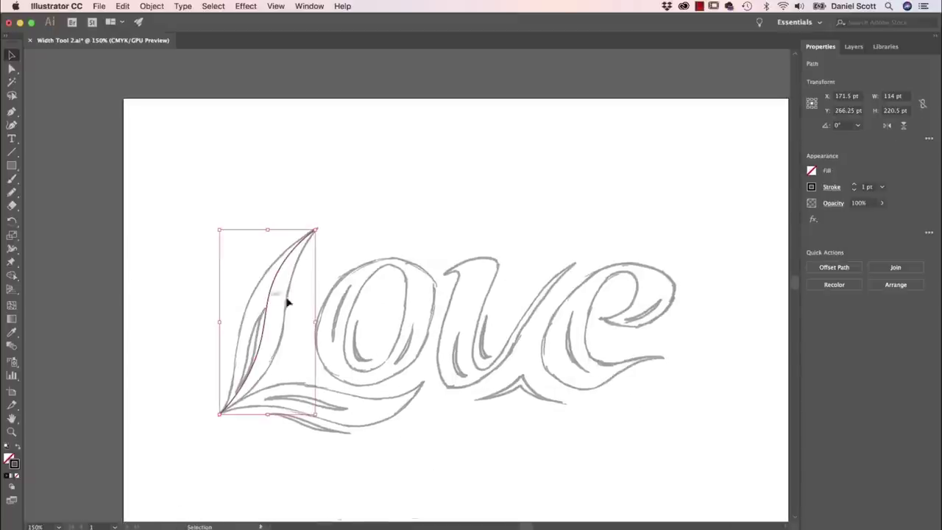
- Set the L path to 0.05 pt and swell its middle to about 42.8 pt
left_click(882, 187)
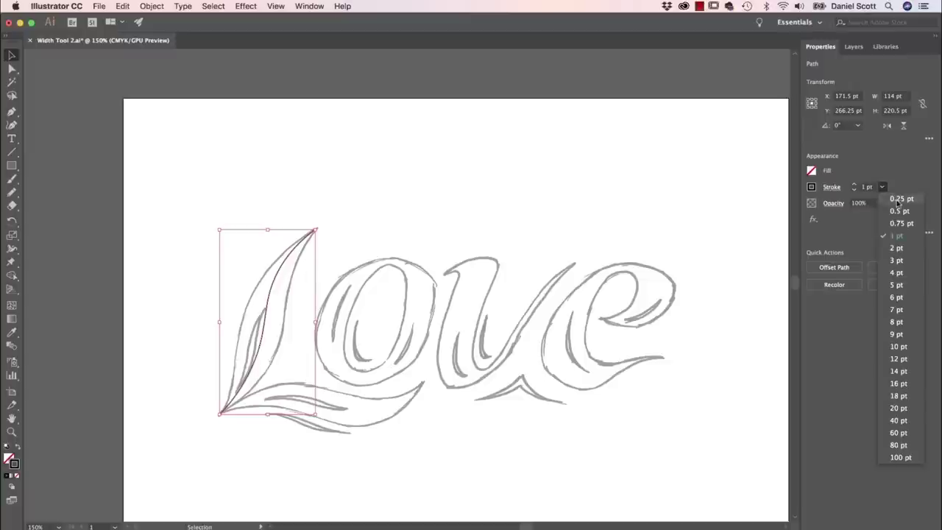
left_click(896, 204)
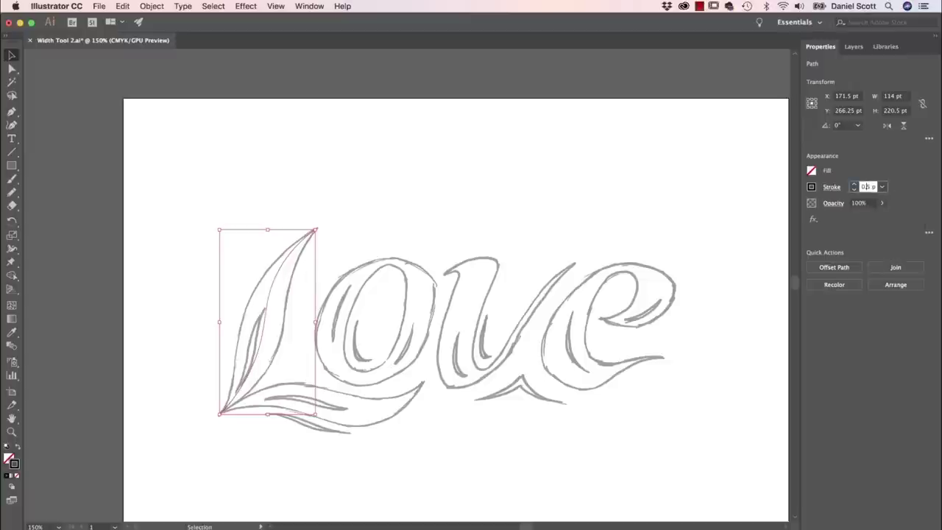
key("Return")
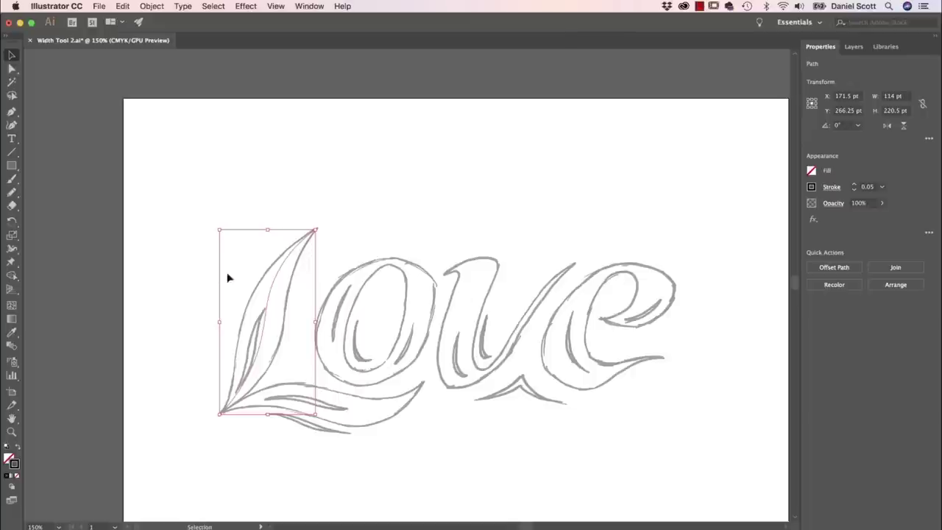
left_click(12, 249)
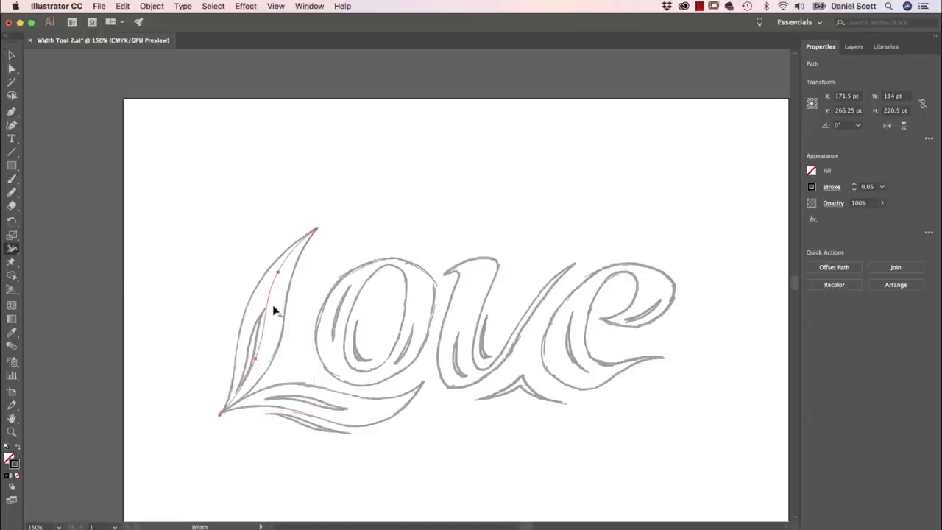
left_click_drag(275, 288, 284, 294)
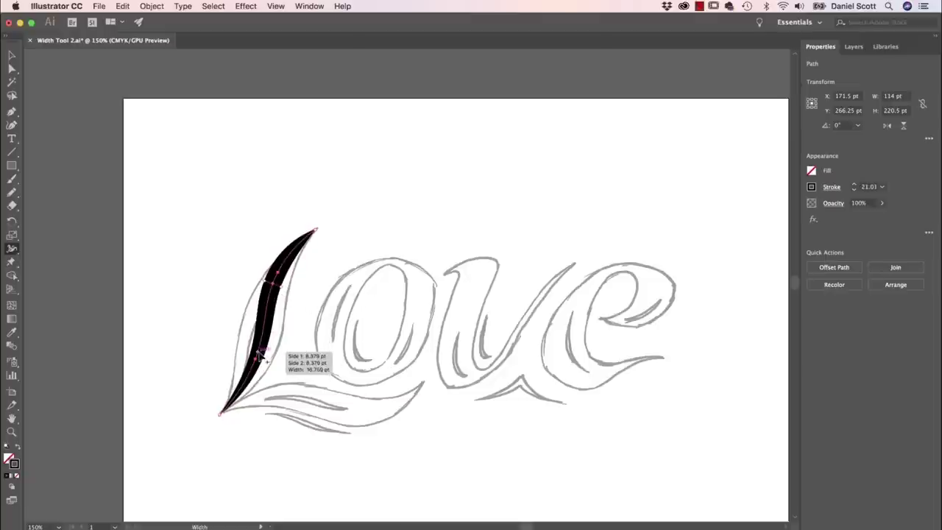
left_click_drag(259, 352, 276, 359)
key("super+z")
key("super+z")
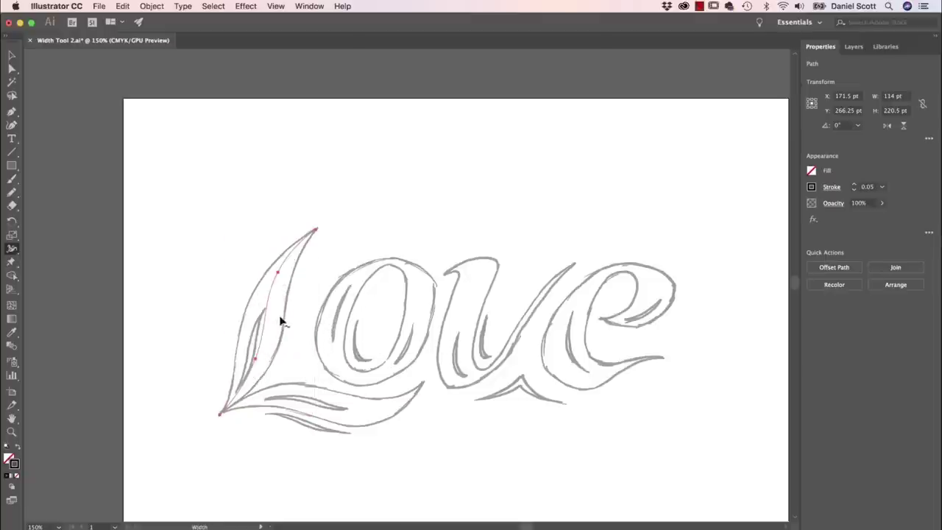
left_click_drag(273, 323, 265, 334)
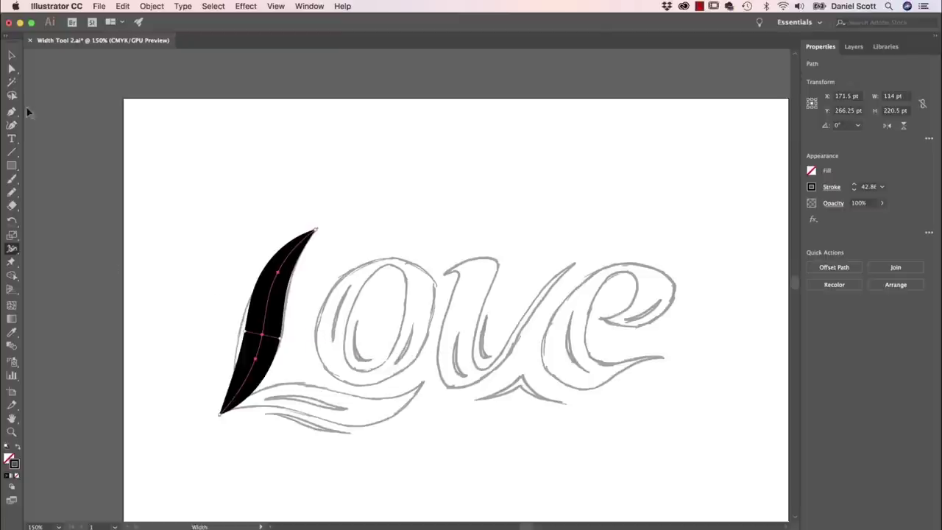
- Move the black L stroke aside and back onto the sketch's L
left_click(15, 54)
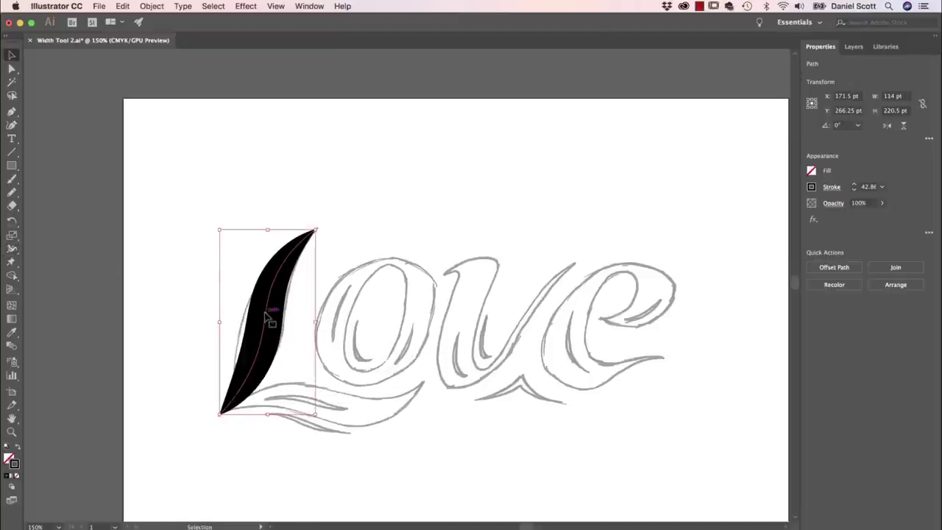
left_click_drag(269, 316, 175, 307)
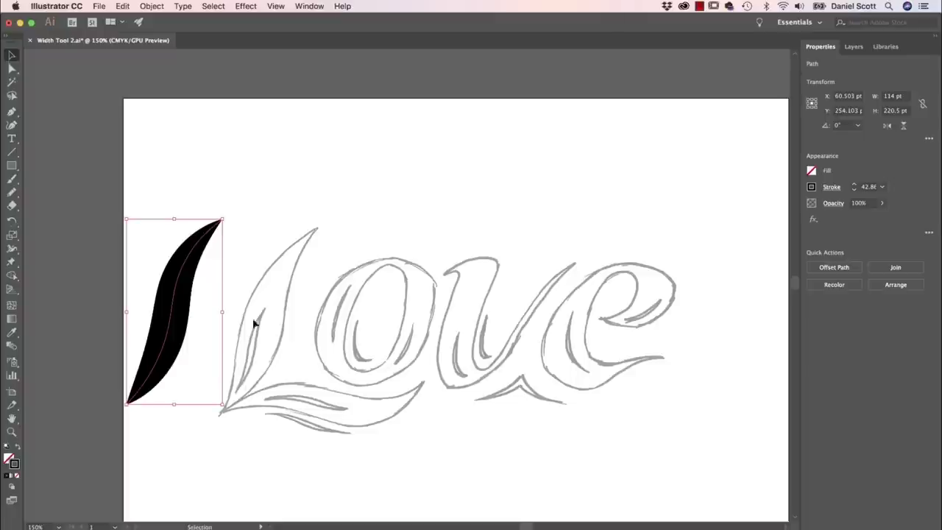
left_click_drag(189, 288, 282, 298)
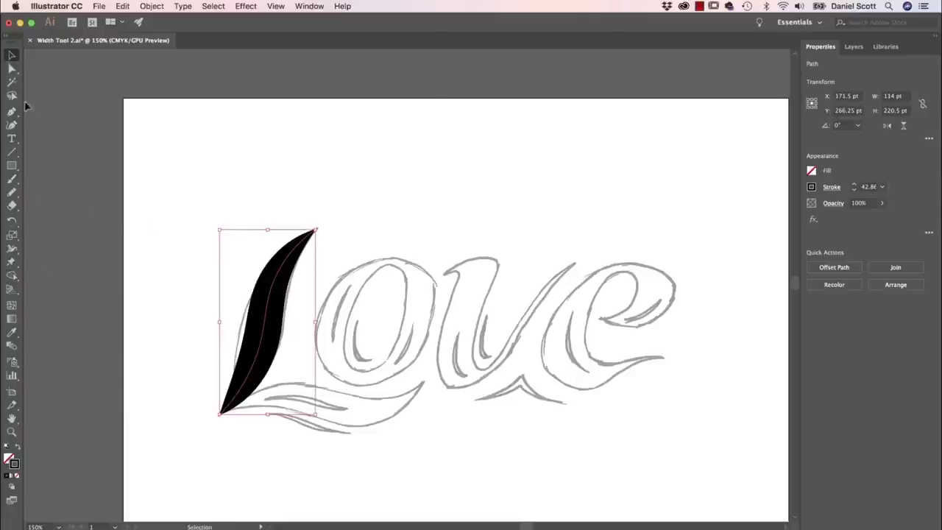
left_click(12, 125)
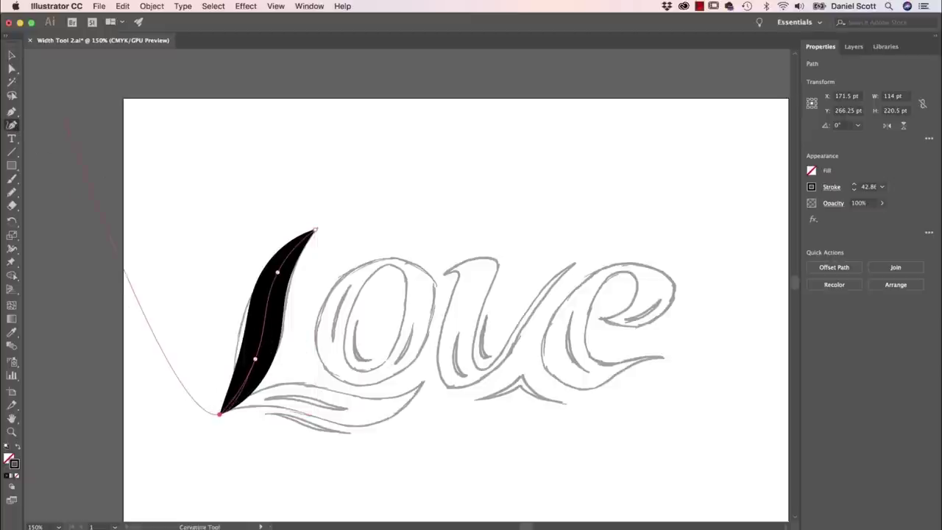
- Move the black L stroke up and left off the sketch
left_click(12, 55)
left_click_drag(272, 315, 213, 204)
left_click(180, 375)
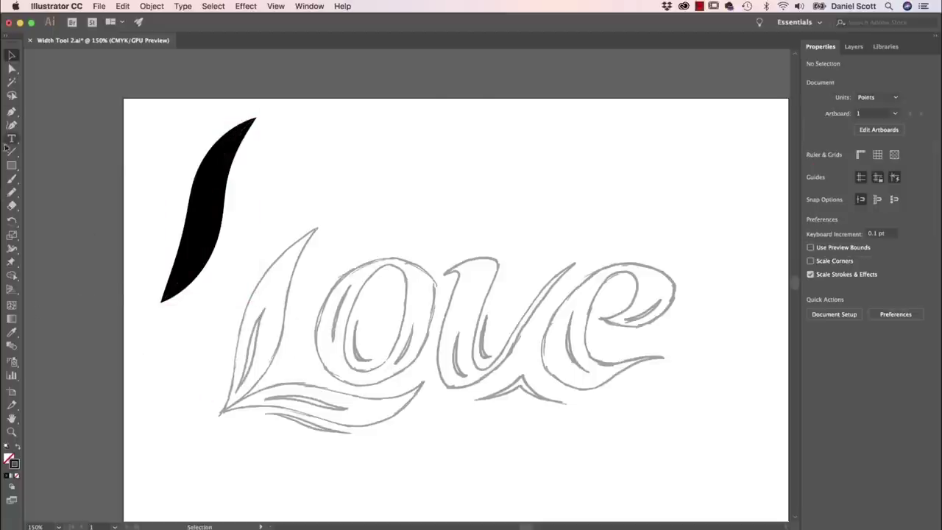
- Pencil a thin line inside the L's left part and make its stroke white
left_click(12, 192)
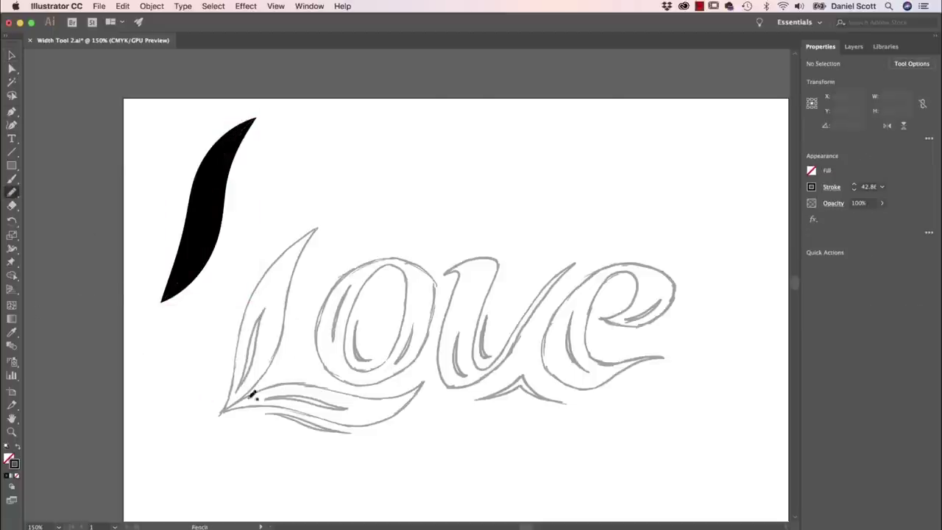
left_click_drag(257, 348, 271, 295)
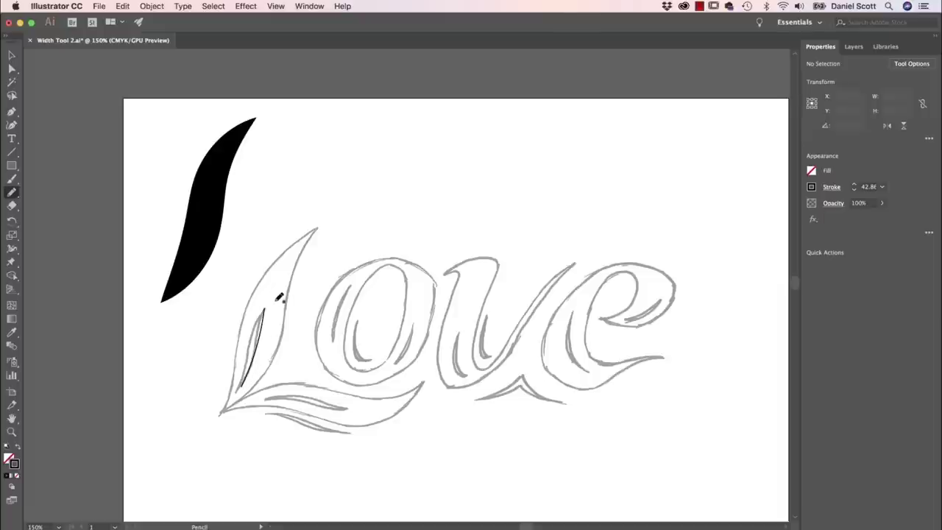
key("v")
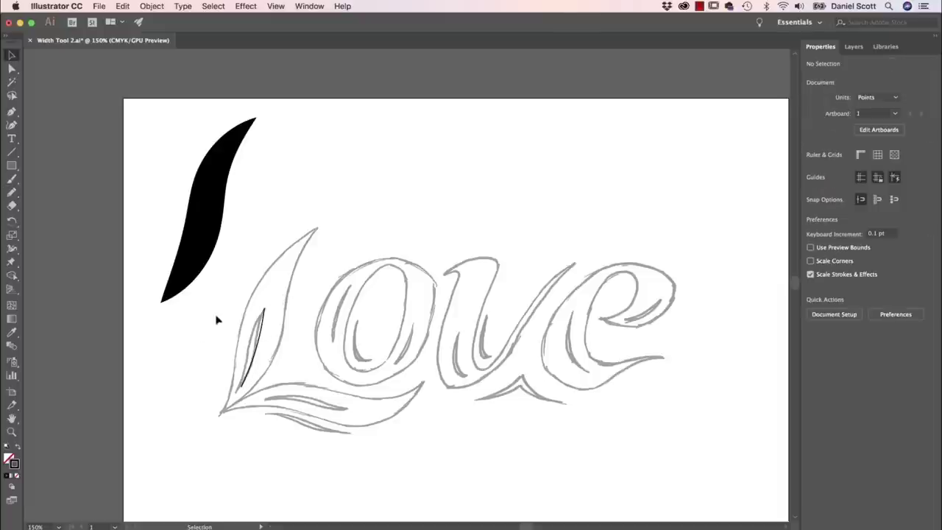
left_click(257, 325)
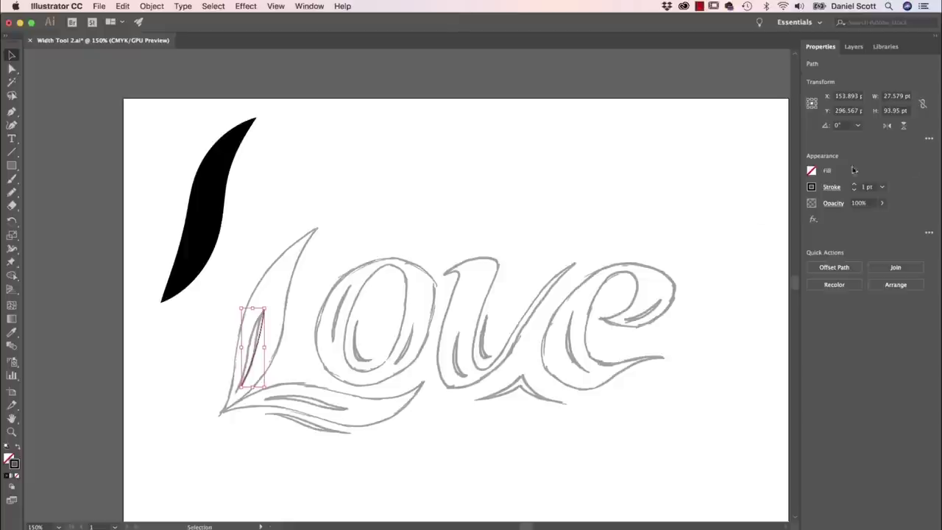
left_click(812, 186)
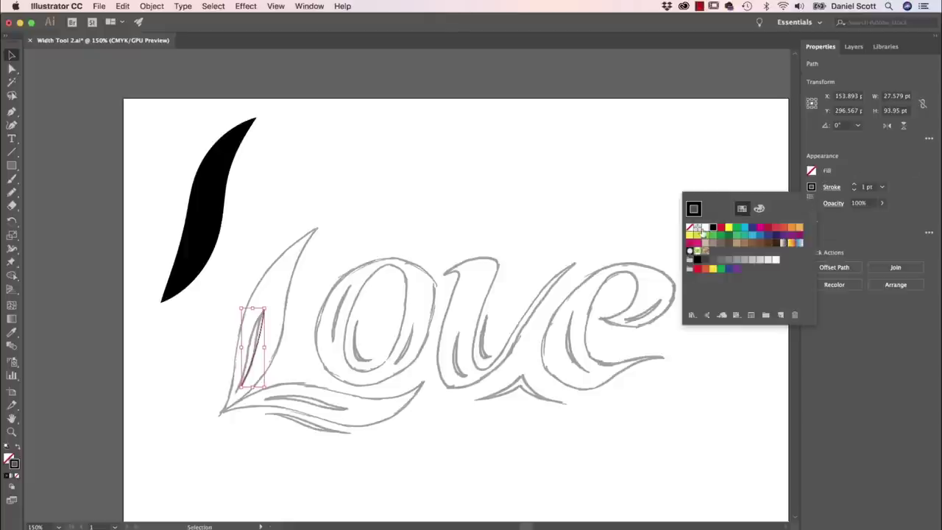
left_click(705, 229)
- Place the black brush shape back on the L and nudge the white inner stroke down
left_click(367, 229)
mouse_move(212, 205)
left_mouse_down()
mouse_move(221, 192)
mouse_move(262, 320)
mouse_move(273, 316)
left_mouse_up()
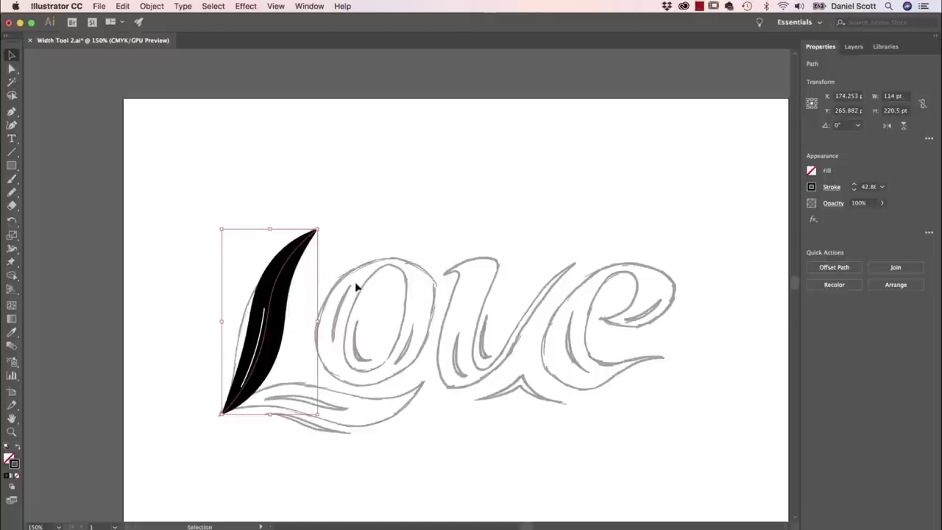
left_click(356, 286)
left_click_drag(260, 342, 263, 346)
key("Down")
key("Down")
key("Down")
key("Down")
key("Down")
key("Down")
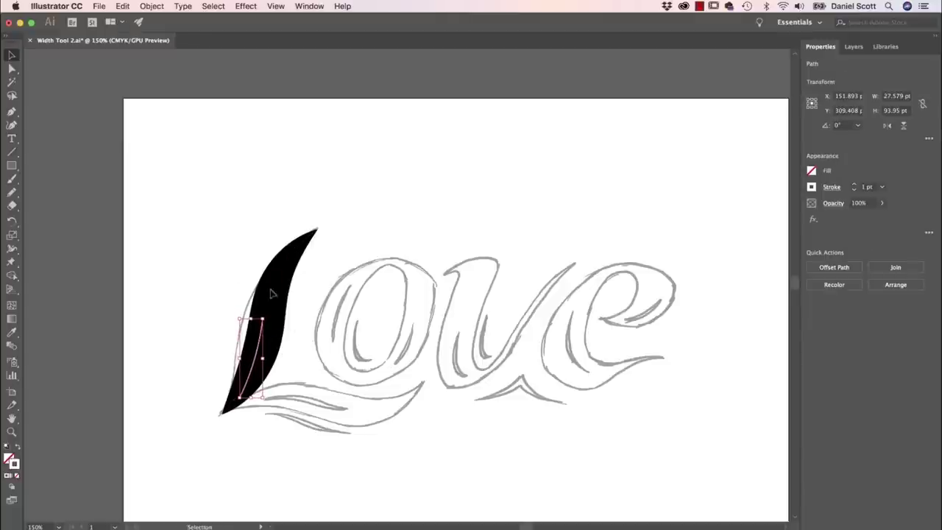
key("super+equal")
key("super+equal")
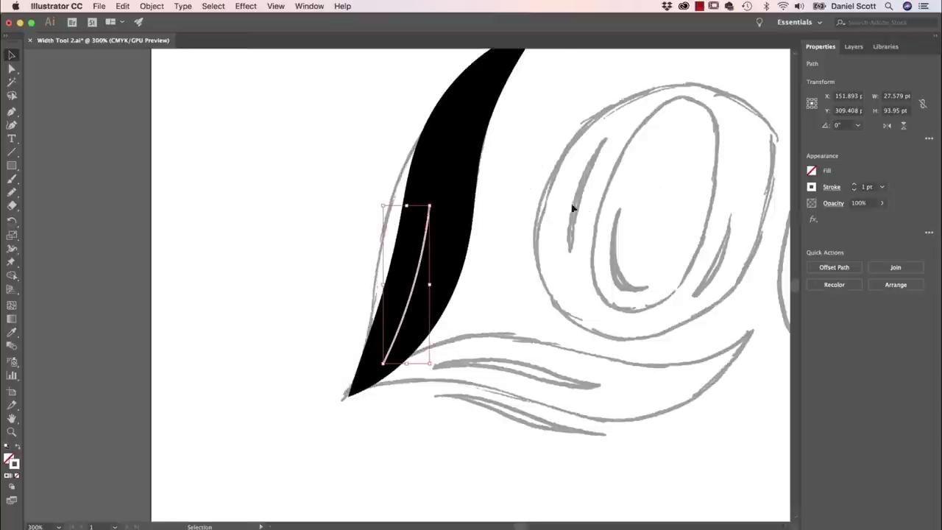
- Rotate the inner white path slightly clockwise and set its stroke weight to 0.05 pt
left_click_drag(433, 200, 451, 198)
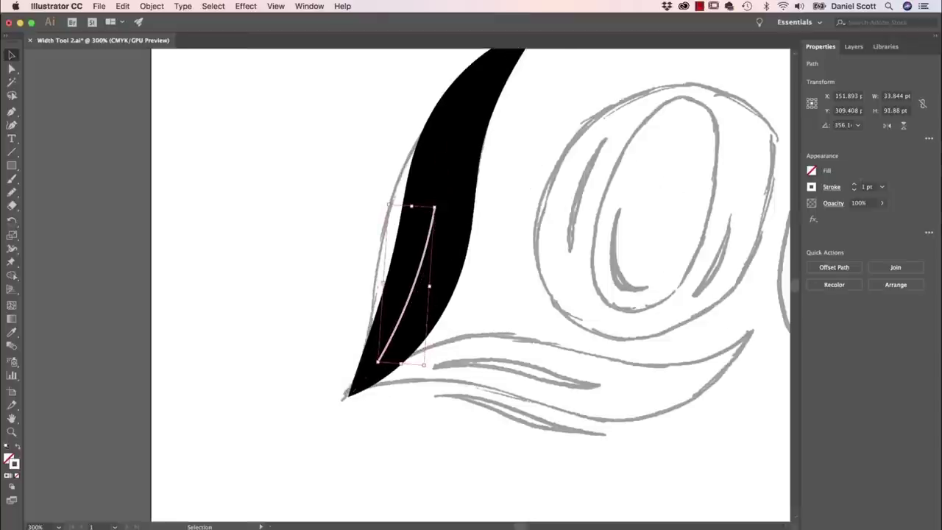
left_click(881, 186)
left_click(893, 192)
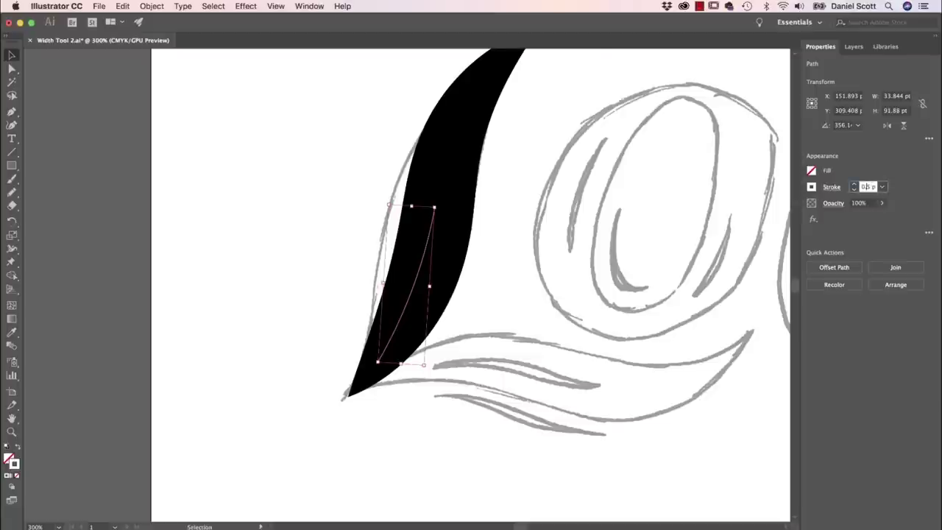
key("Return")
- Widen the white stroke with the Width tool into a tapered highlight, then deselect and zoom out to 200%
left_click(12, 249)
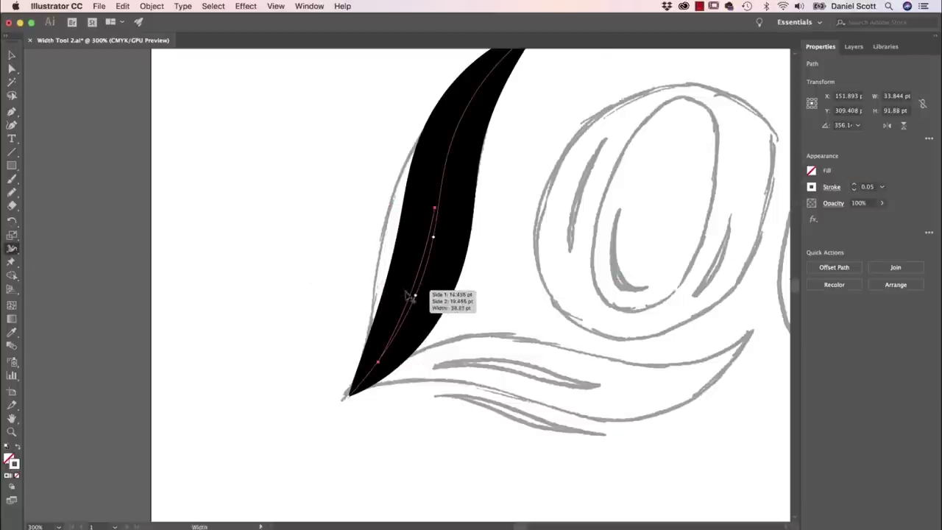
left_click_drag(410, 293, 410, 293)
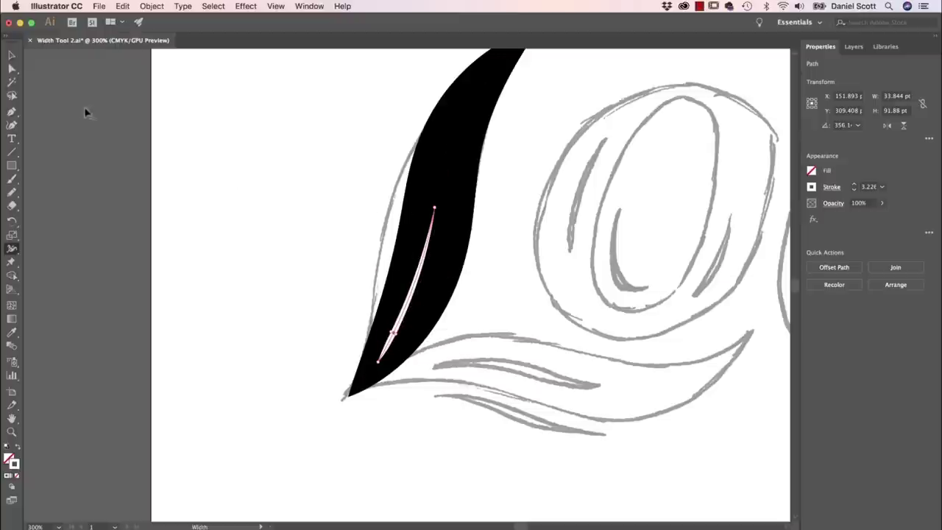
left_click(11, 56)
left_click(234, 163)
left_click_drag(513, 239, 405, 295)
key("super+minus")
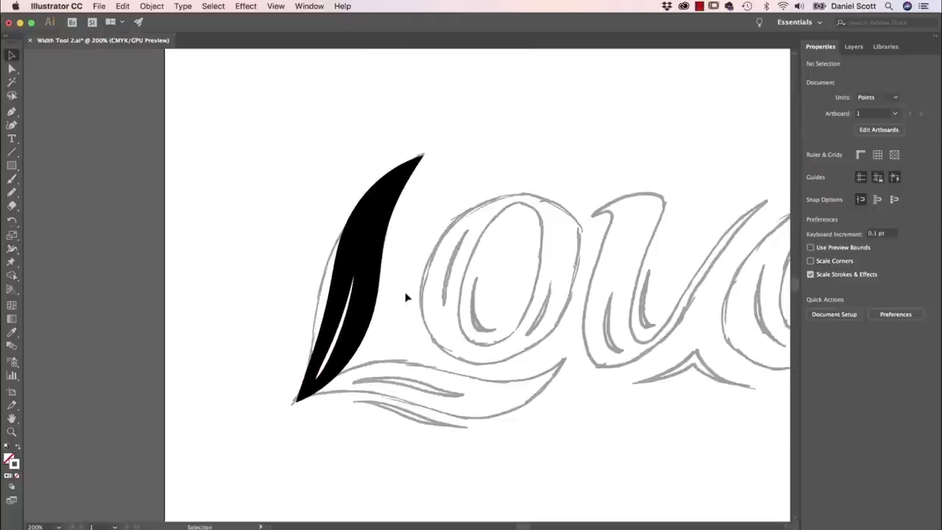
left_click_drag(420, 335, 218, 335)
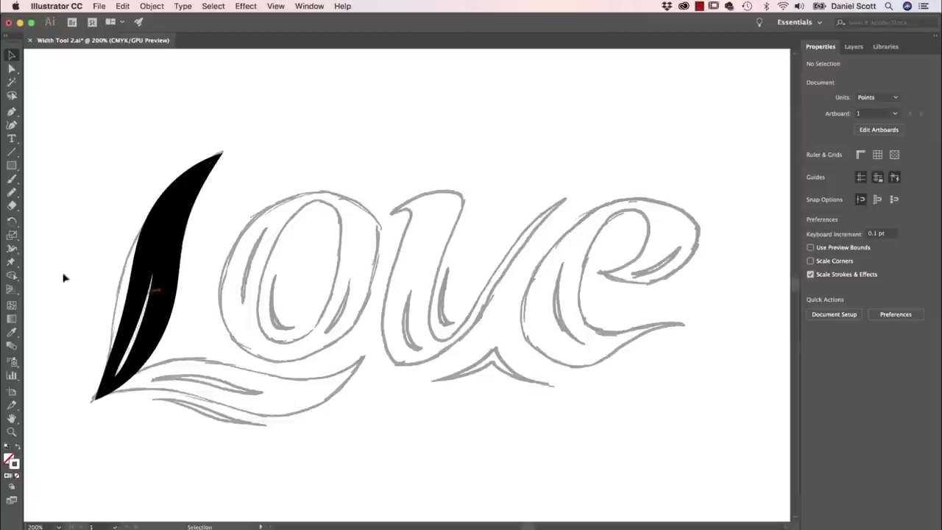
- Draw the swash curve with the Curvature tool, extending it to the L's bottom tip
left_click(12, 124)
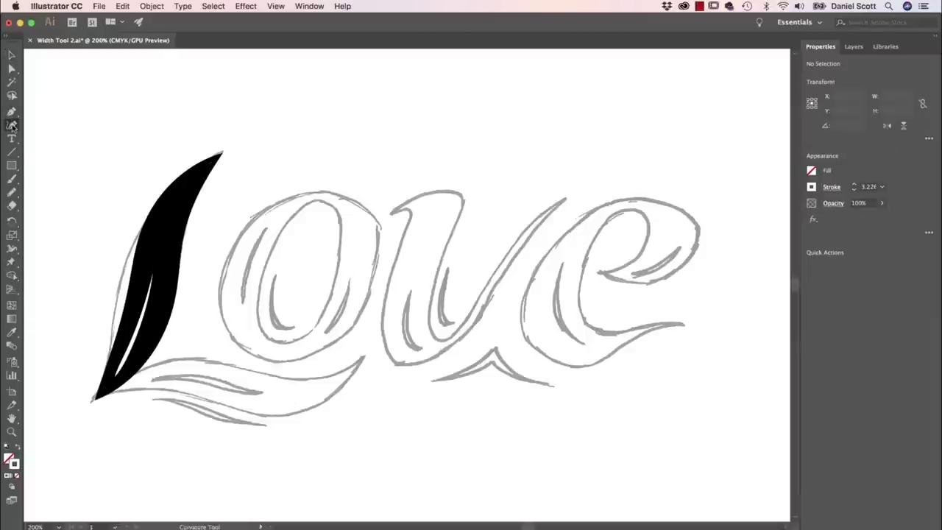
left_click(361, 360)
left_click(298, 401)
left_click(185, 375)
left_click(97, 401)
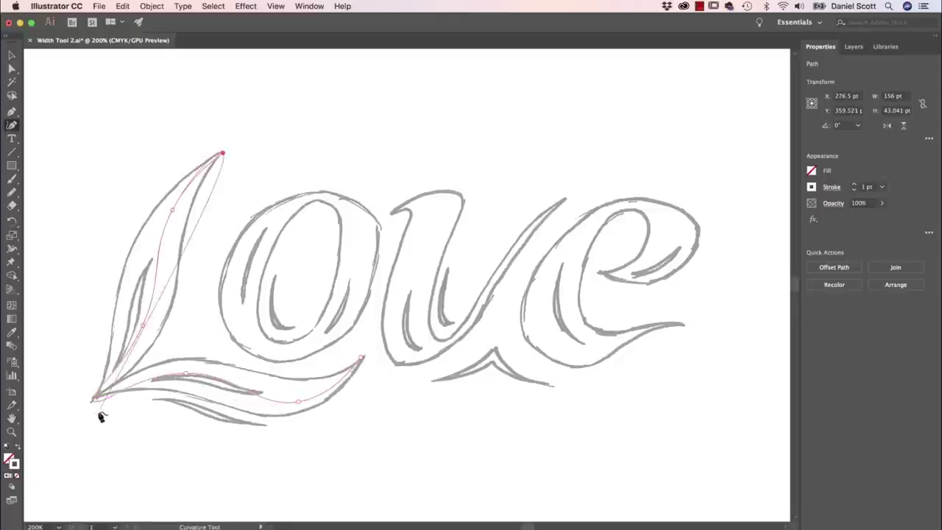
left_click(185, 374)
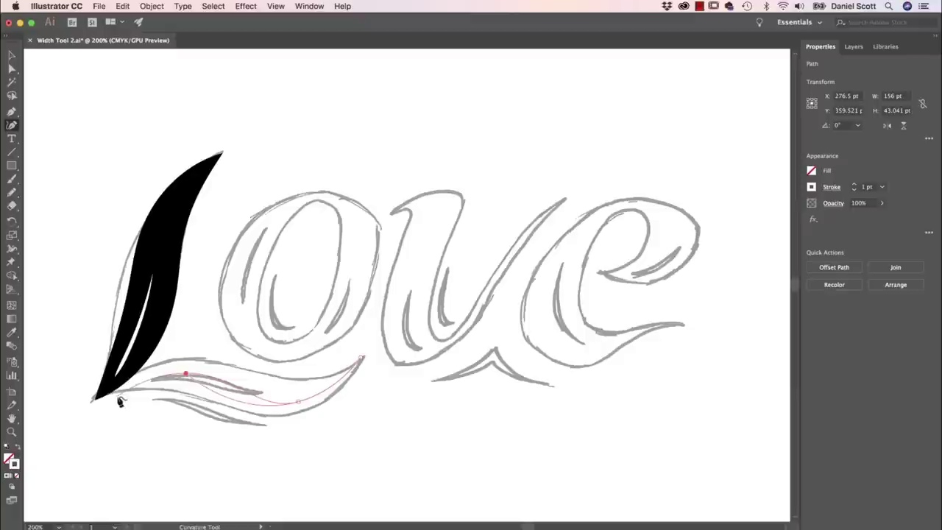
left_click(117, 389)
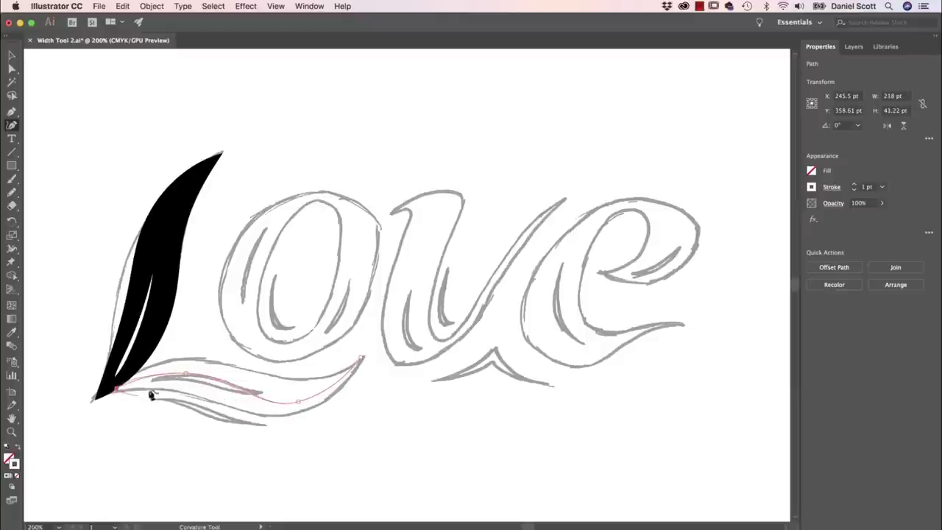
- Adjust the swash's anchor points with Direct Selection so the curve follows the sketch
left_click(11, 68)
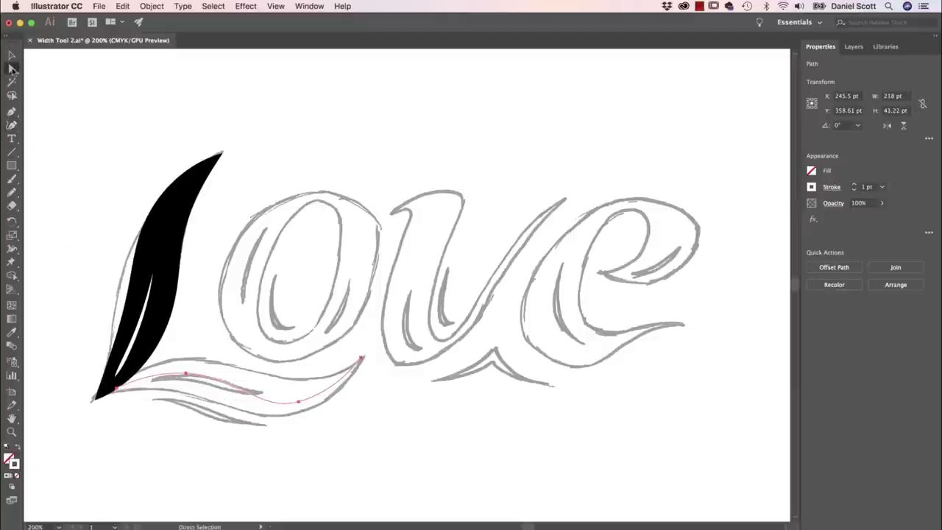
left_click(122, 396)
mouse_move(122, 396)
left_mouse_down()
mouse_move(120, 379)
mouse_move(105, 395)
mouse_move(122, 399)
left_mouse_up()
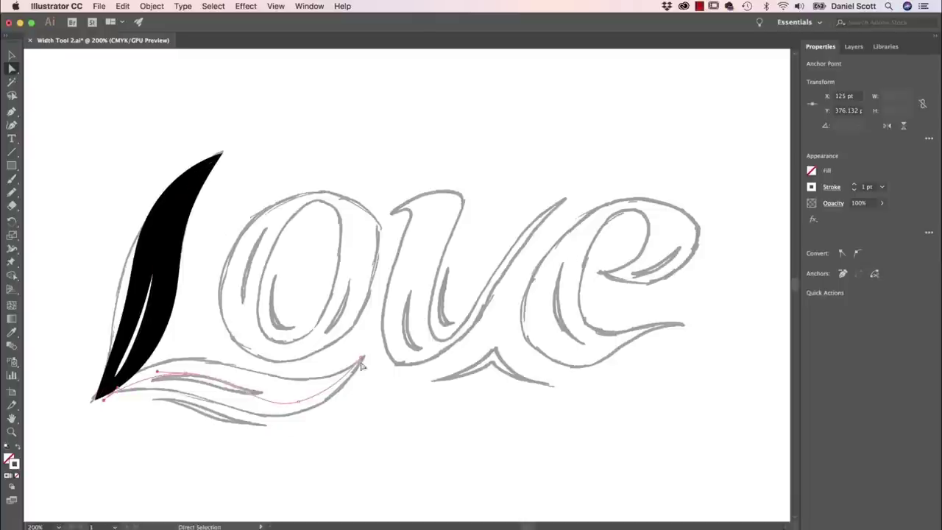
left_click(264, 413)
left_click_drag(265, 414, 263, 410)
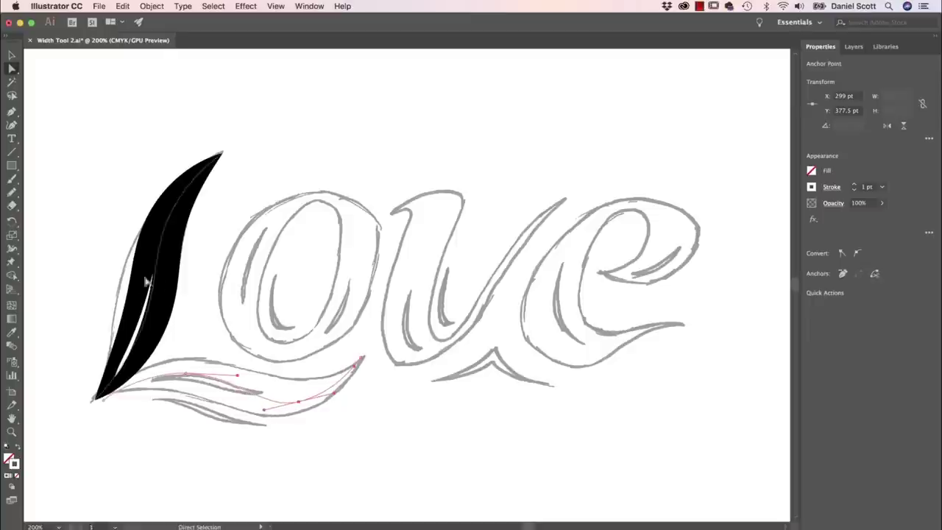
- Make the swash stroke black and deselect it
left_click(810, 188)
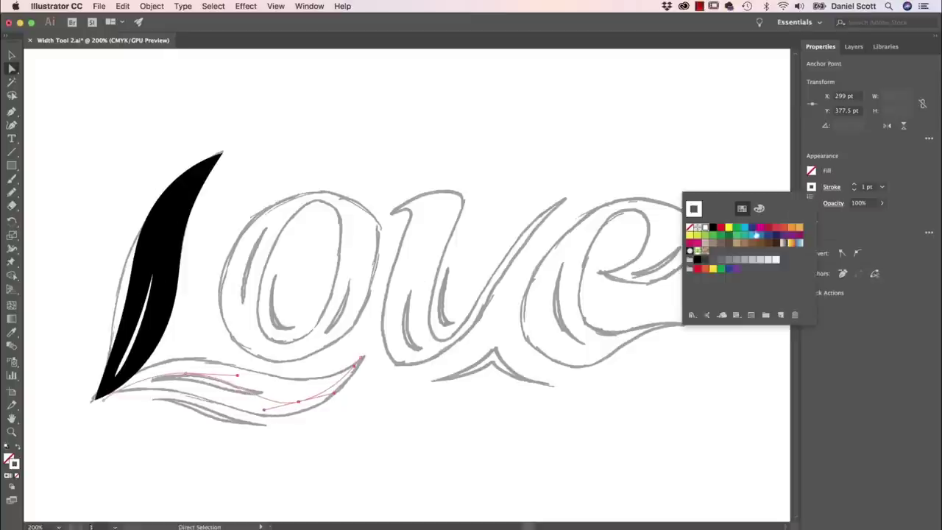
left_click(711, 229)
left_click(279, 296)
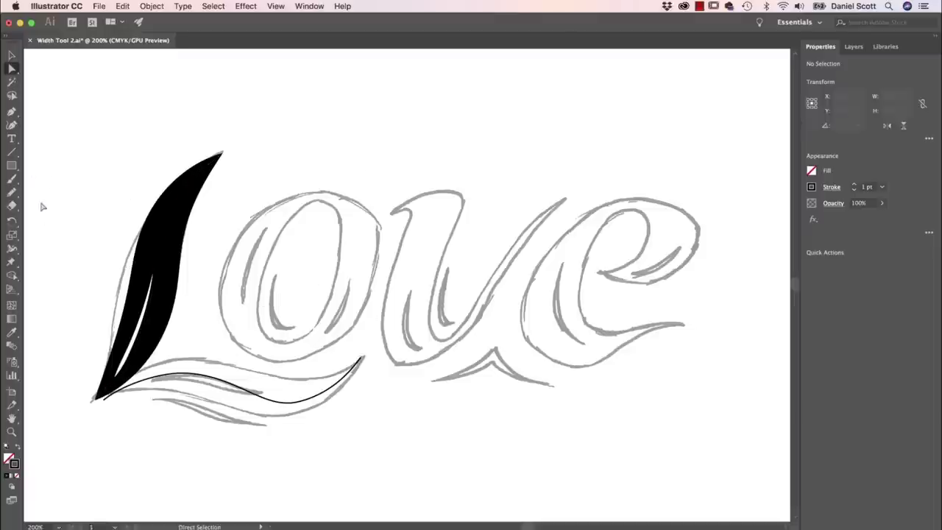
left_click(11, 125)
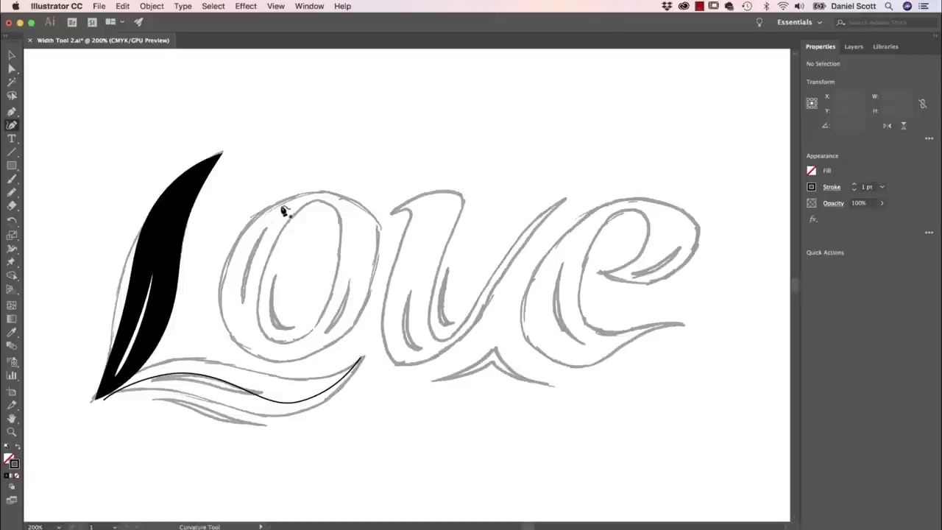
- Trace the O's outer edge as a closed four-point curve loop, then deselect it
left_click(279, 209)
left_click(355, 210)
left_click(319, 341)
left_click(242, 338)
left_click(280, 209)
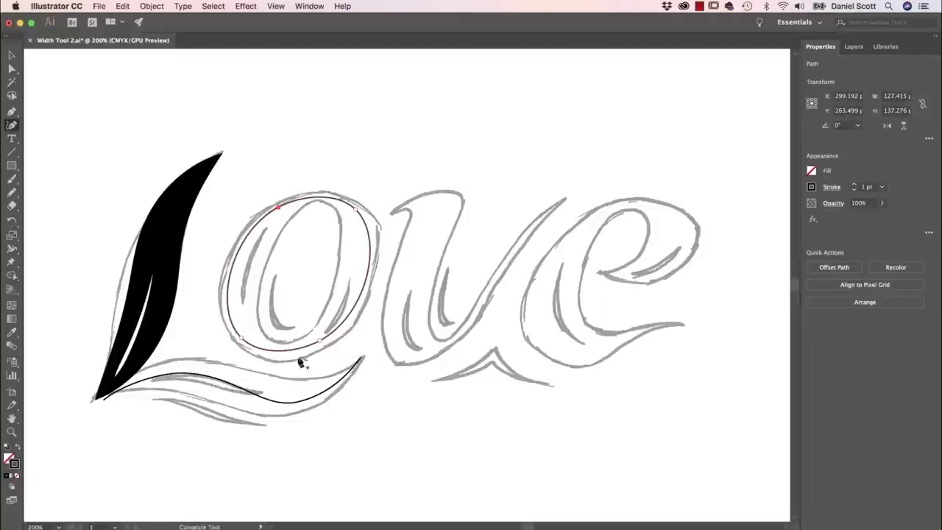
key("v")
left_click(61, 101)
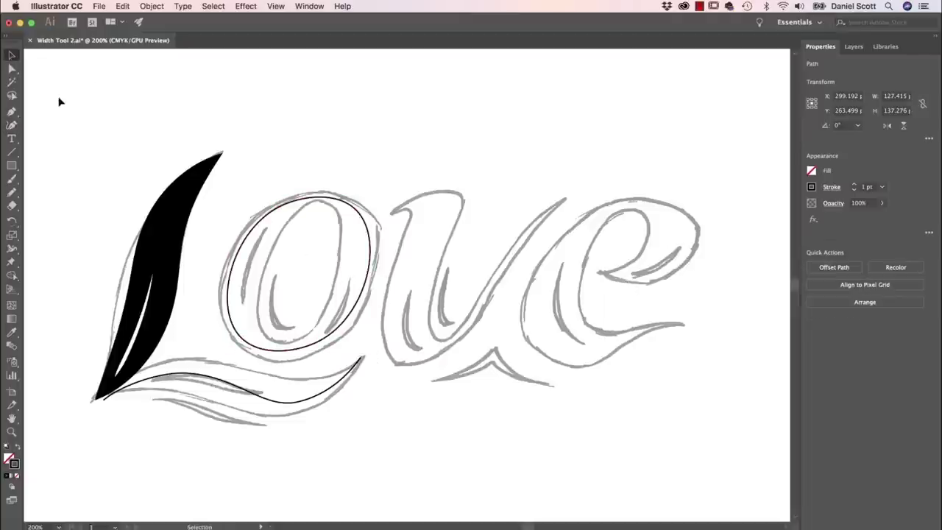
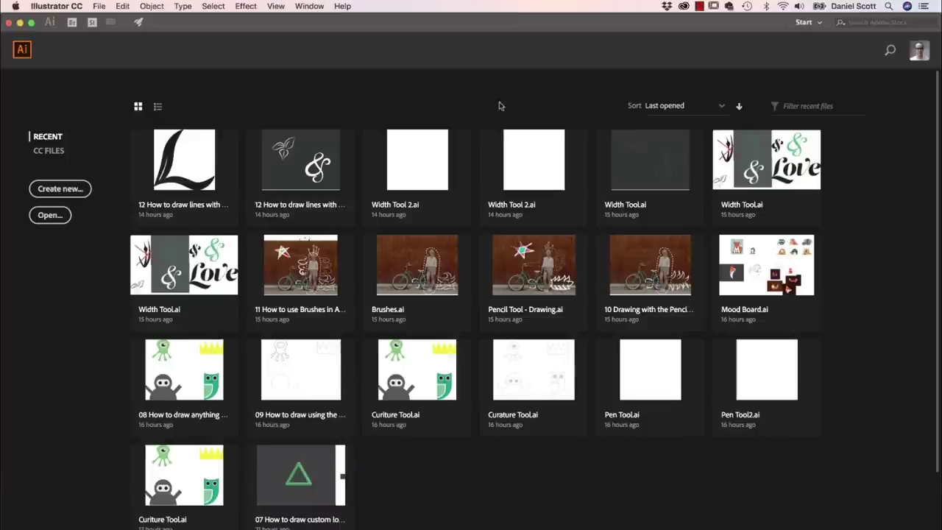
- Start a new document from the Art & Illustration presets, measured in inches
left_click(99, 6)
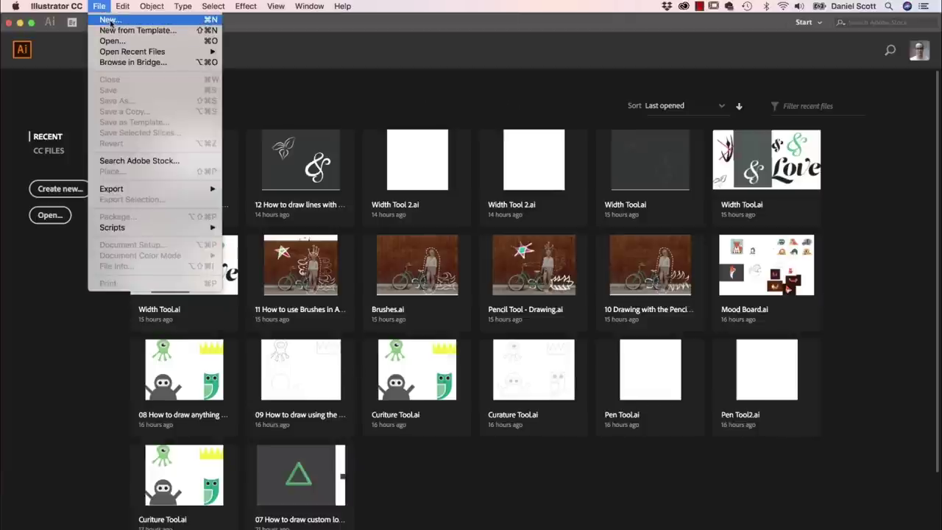
left_click(110, 19)
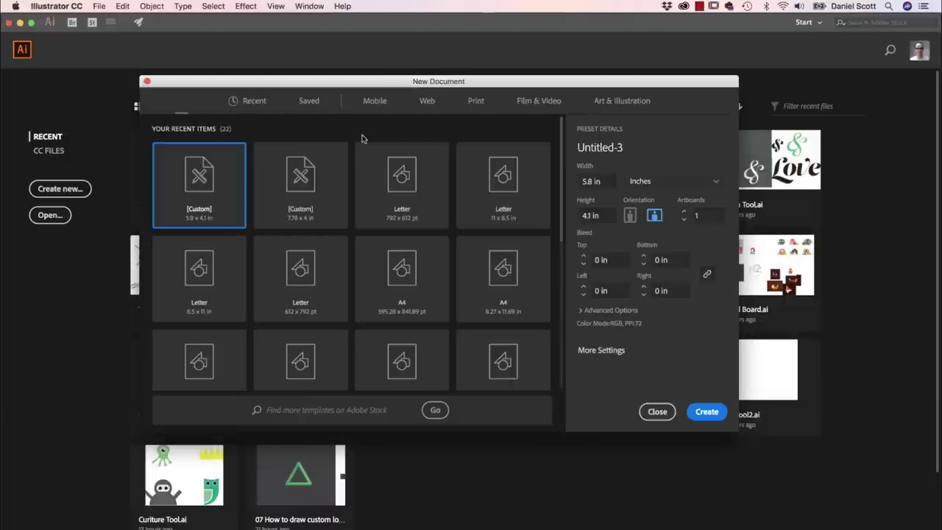
left_click(472, 100)
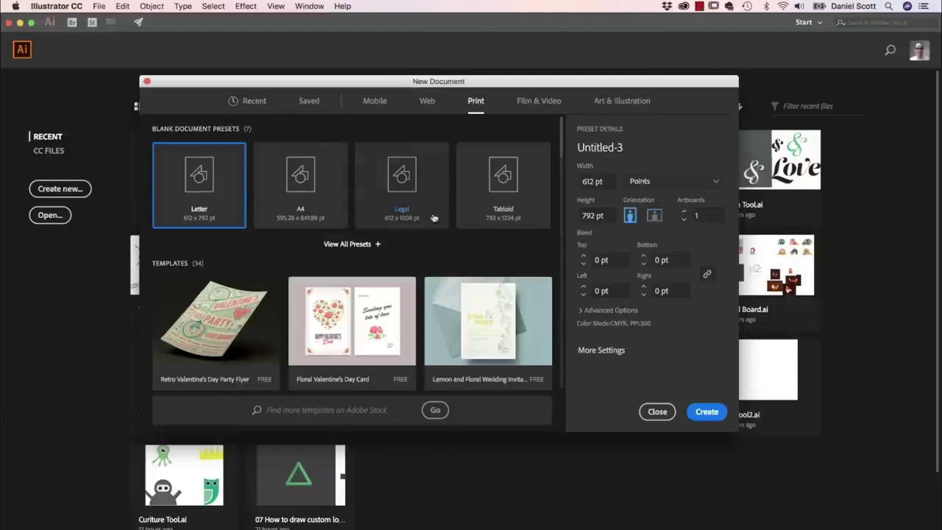
left_click(356, 247)
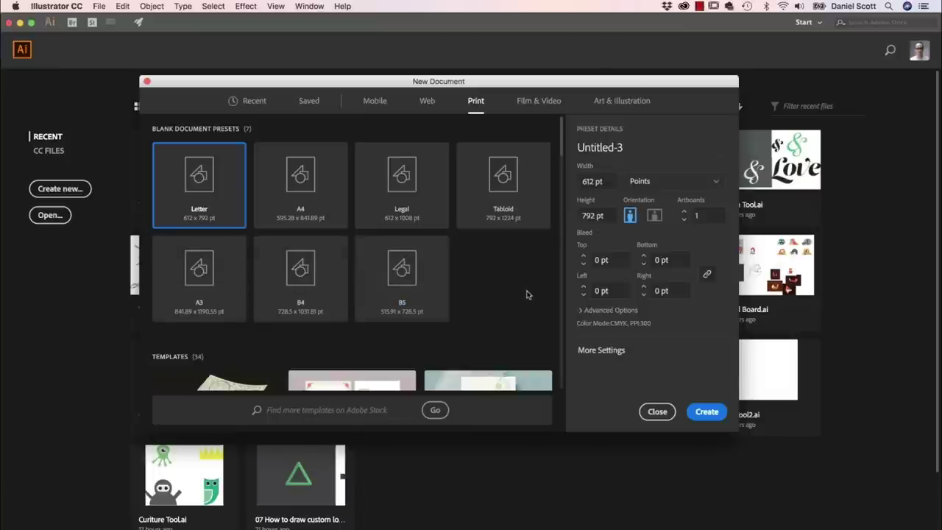
left_click(618, 101)
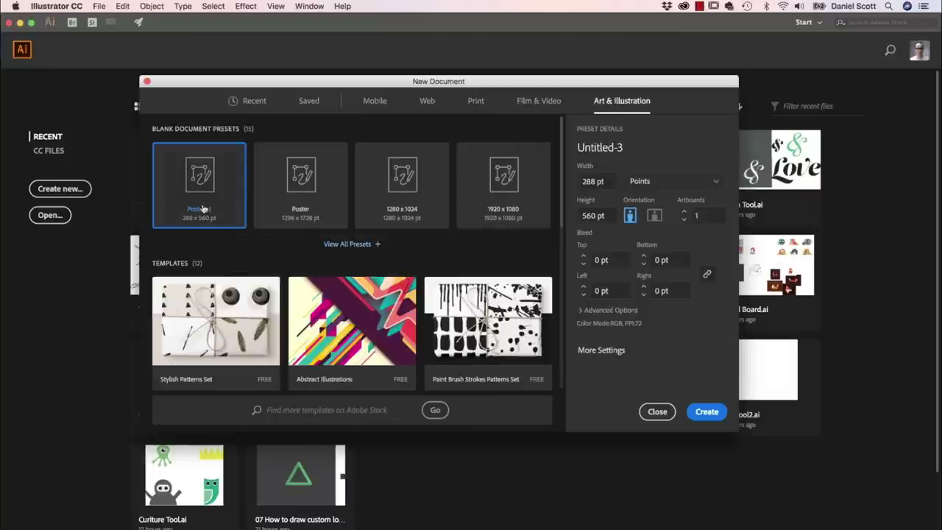
left_click(677, 181)
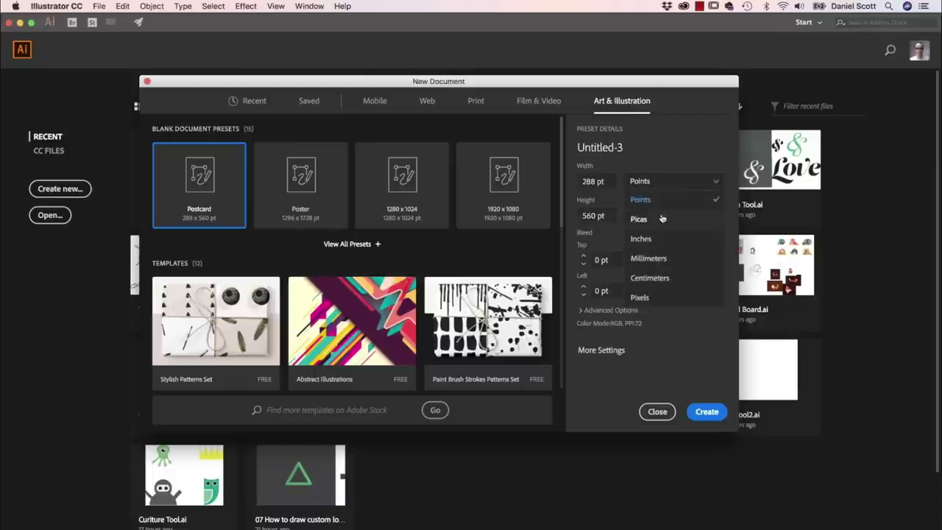
left_click(641, 238)
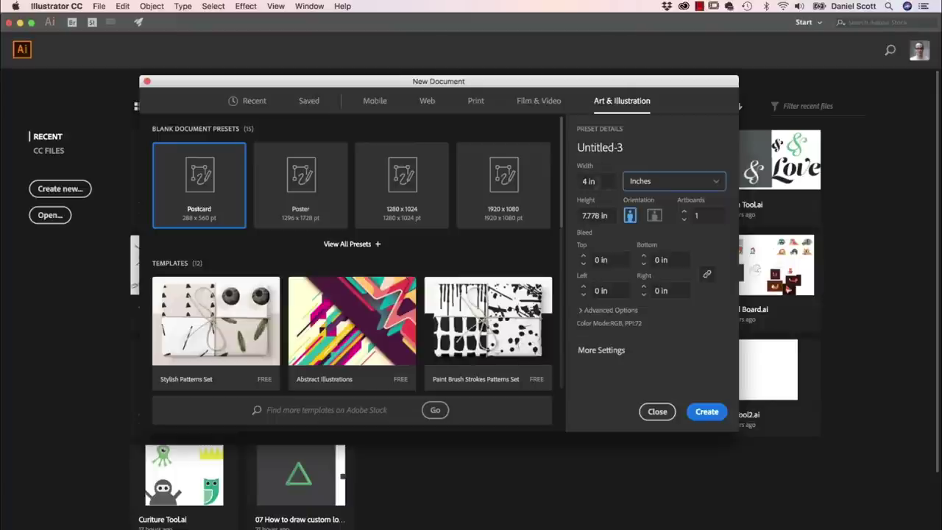
- Set the page size to 5.8 in wide by 4.1 in high
left_click(605, 181)
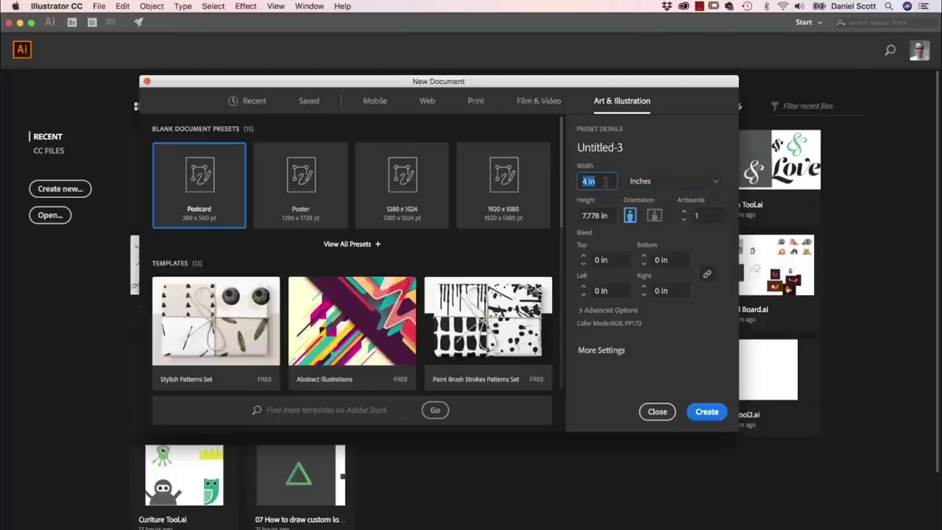
type("5.8")
key("Tab")
type("4.1")
key("Tab")
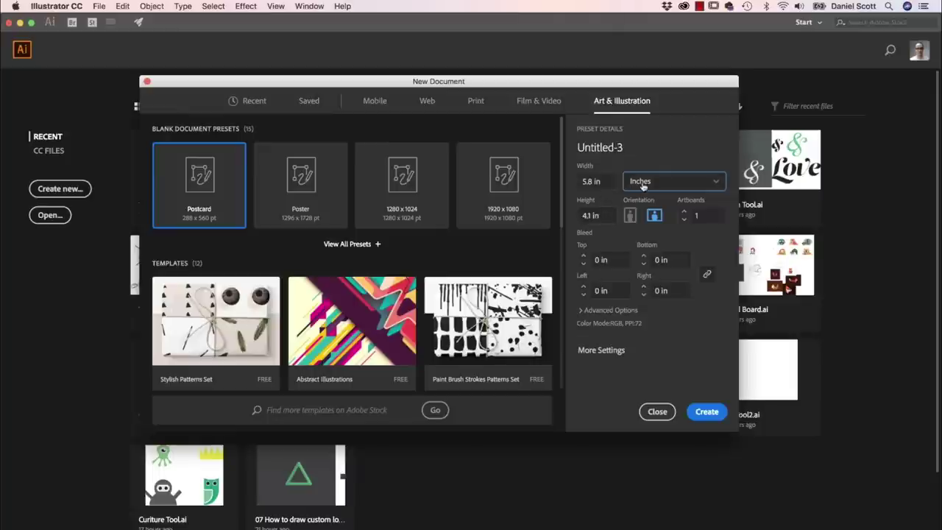
- Check the size in millimetres, return to inches, and create the document
left_click(642, 186)
left_click(647, 254)
left_click(593, 181)
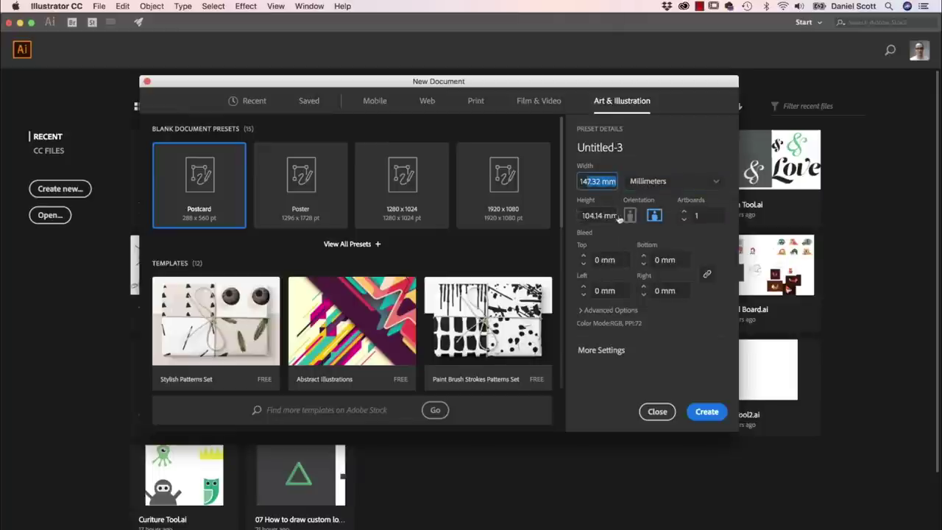
left_click(645, 187)
left_click(657, 240)
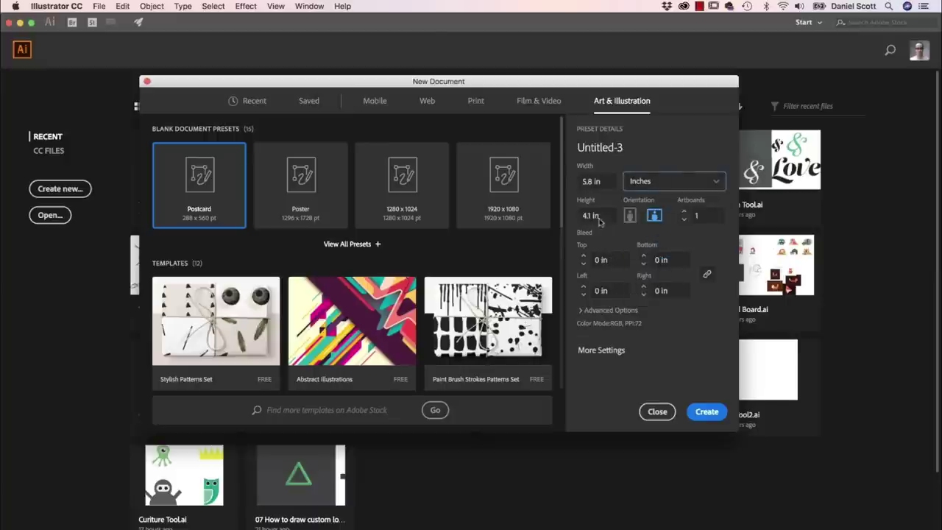
left_click(714, 410)
left_click(707, 412)
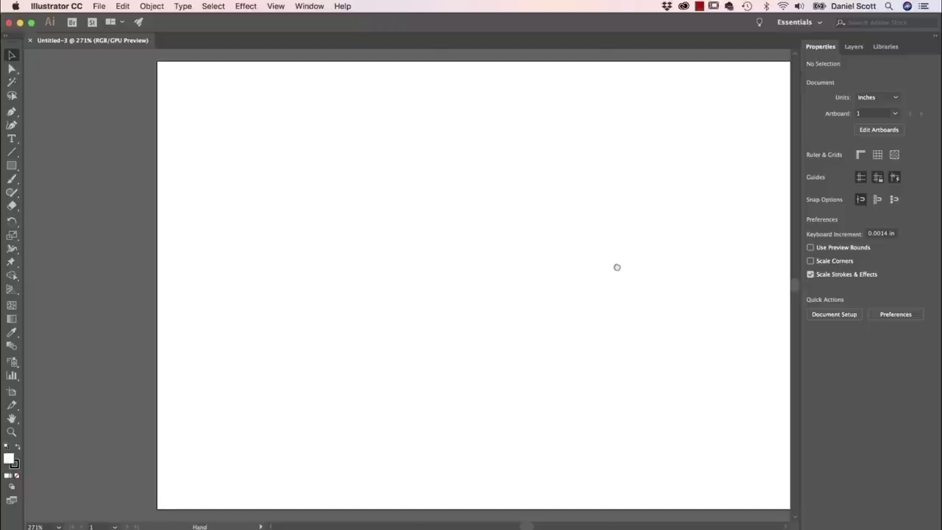
- With the Rectangle tool active, mix a blue RGB fill colour
left_click(12, 165)
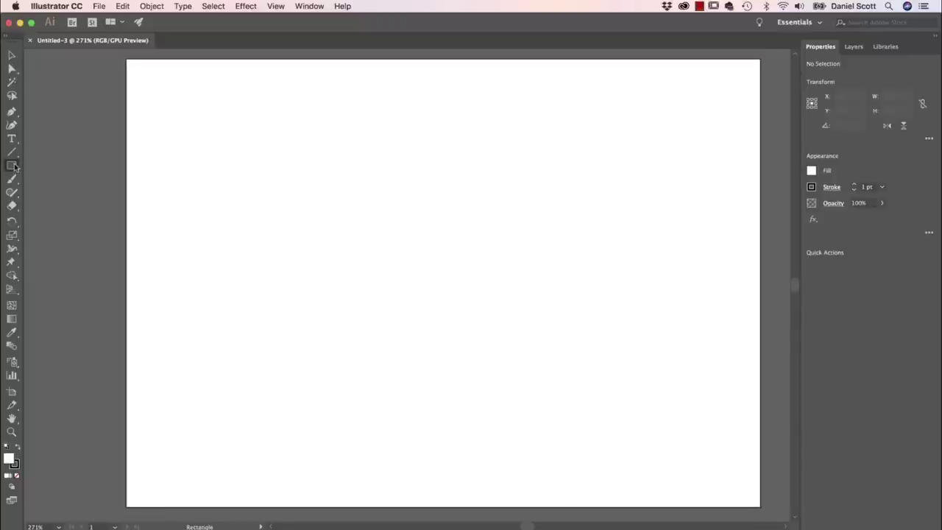
left_click(812, 171)
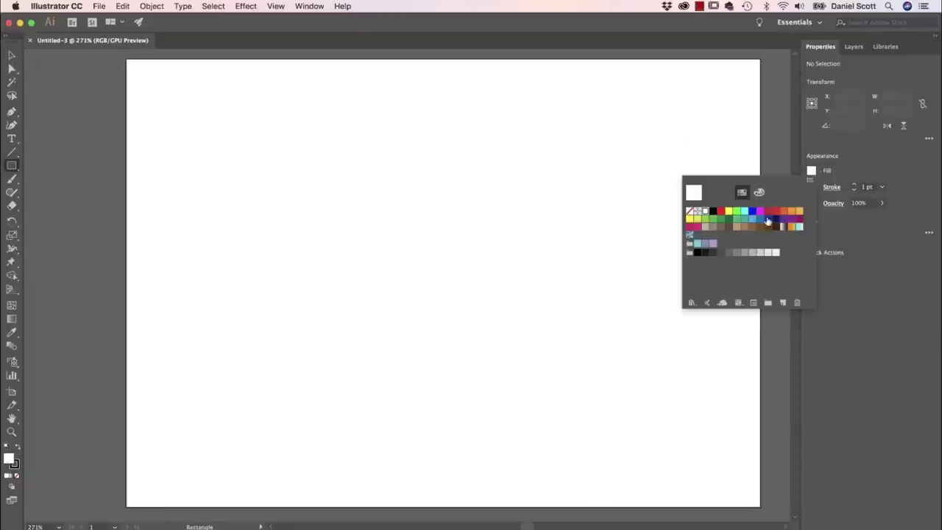
left_click(758, 192)
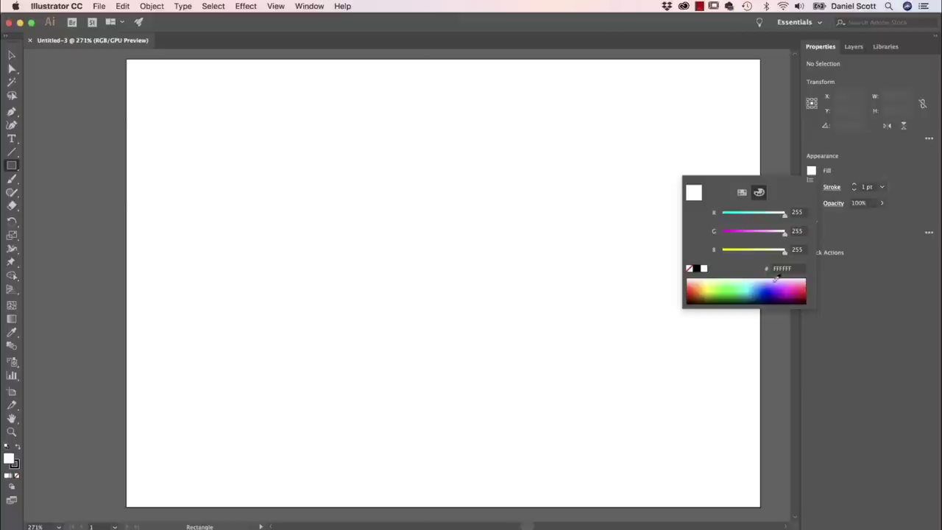
left_click(809, 181)
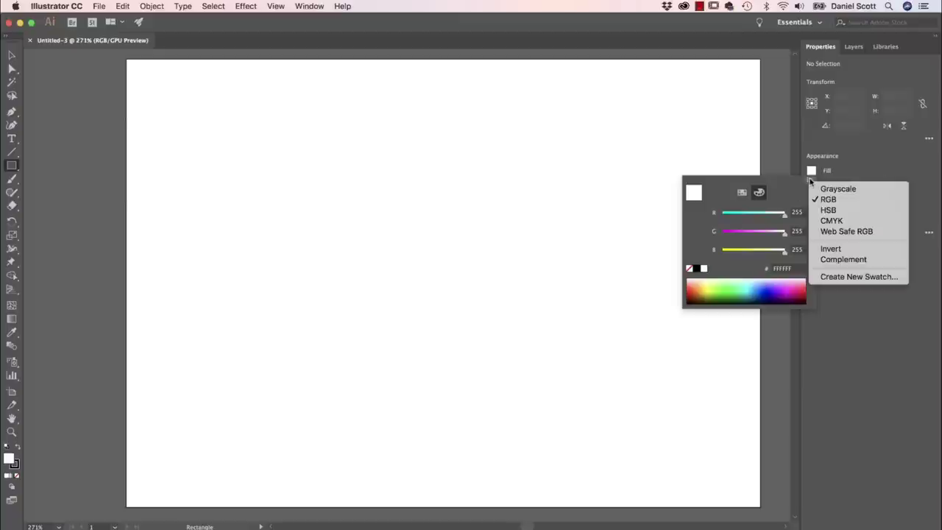
left_click(827, 200)
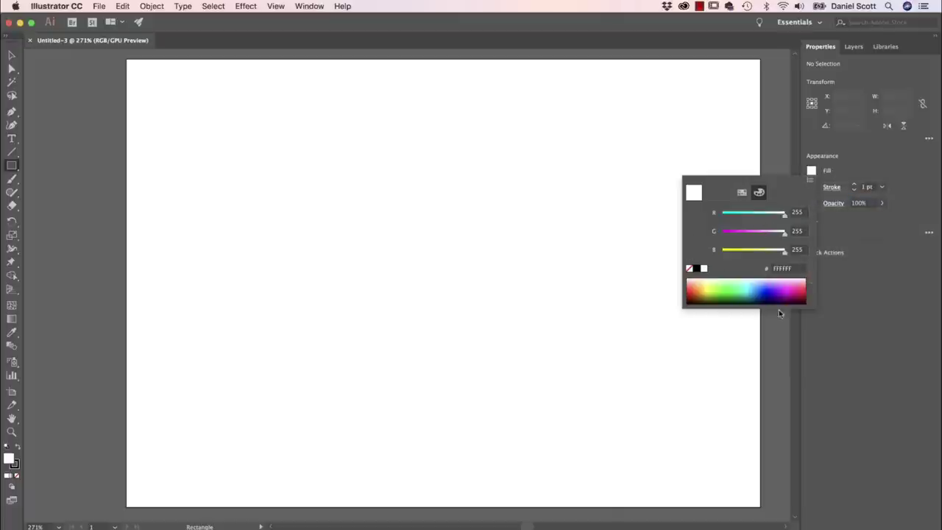
left_click(757, 287)
left_click_drag(757, 287, 758, 288)
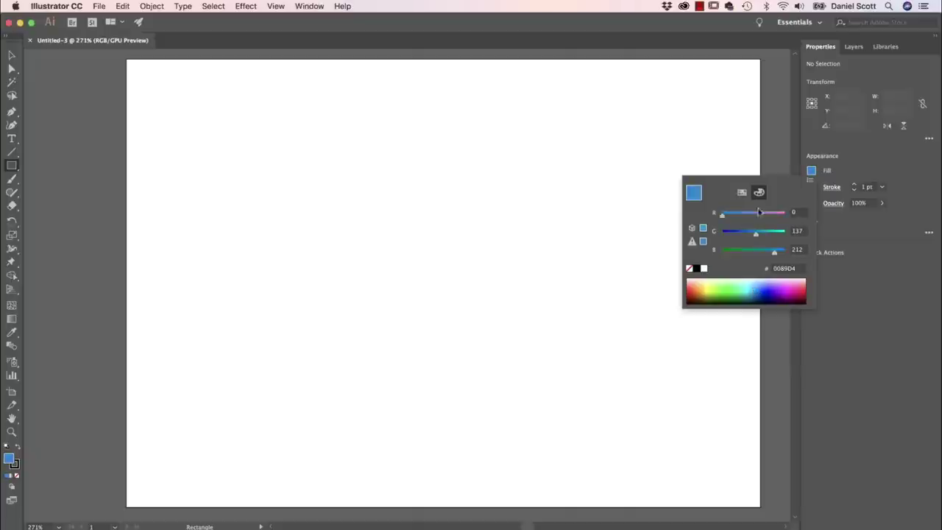
- Draw a rectangle covering the whole artboard and set its stroke to None
left_click(250, 168)
mouse_move(133, 60)
left_mouse_down()
mouse_move(567, 60)
mouse_move(704, 475)
mouse_move(786, 503)
mouse_move(596, 364)
mouse_move(612, 364)
mouse_move(598, 362)
left_mouse_up()
scroll(596, 360, "up", 5)
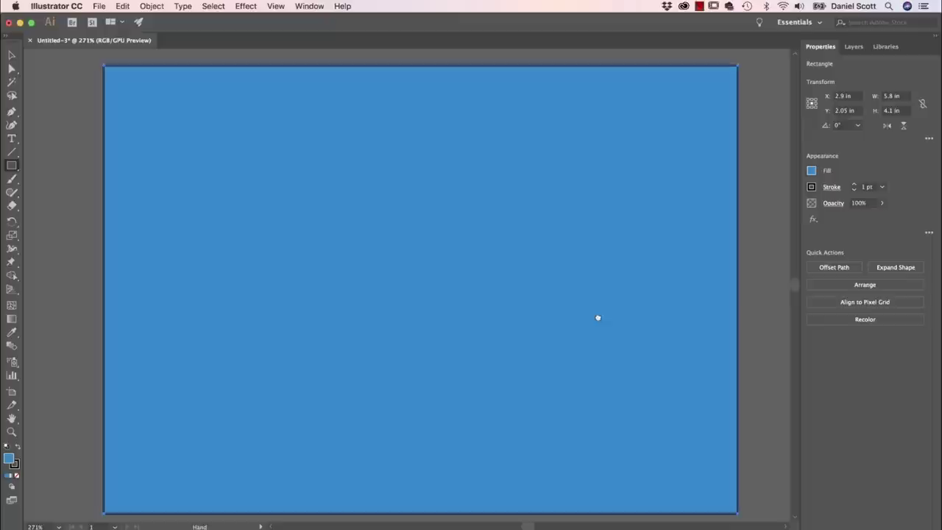
left_click(812, 187)
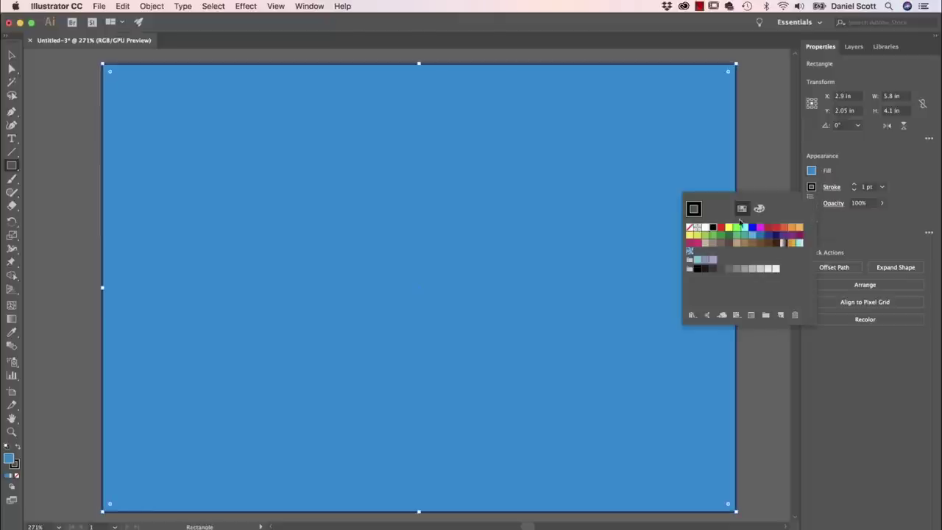
left_click(689, 228)
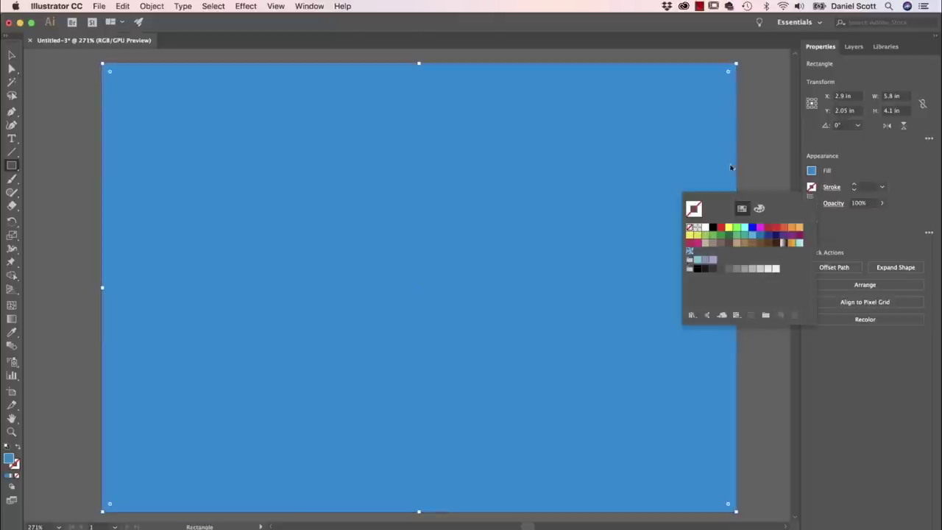
key("Escape")
left_click(690, 228)
left_click(57, 138)
- Mute the rectangle's blue fill to a duller shade, 0089B1
key("v")
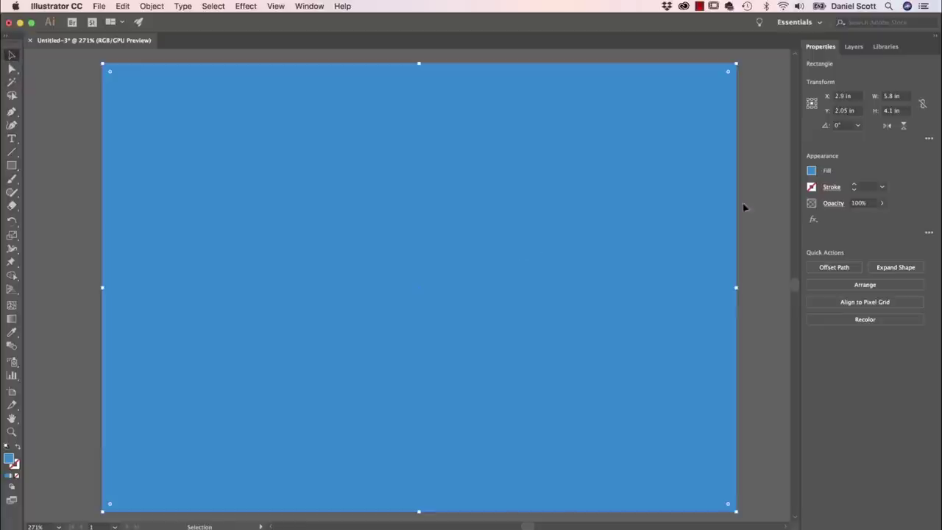
left_click(811, 170)
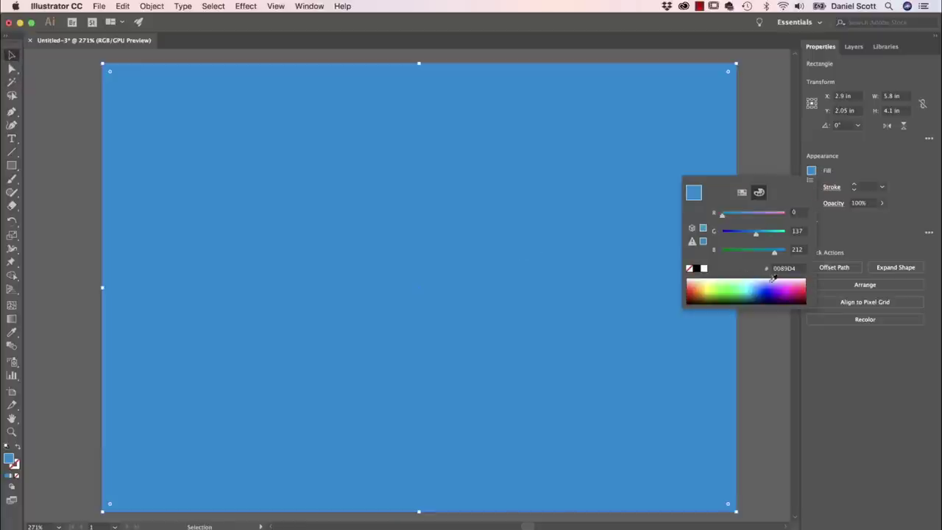
left_click_drag(772, 256, 766, 255)
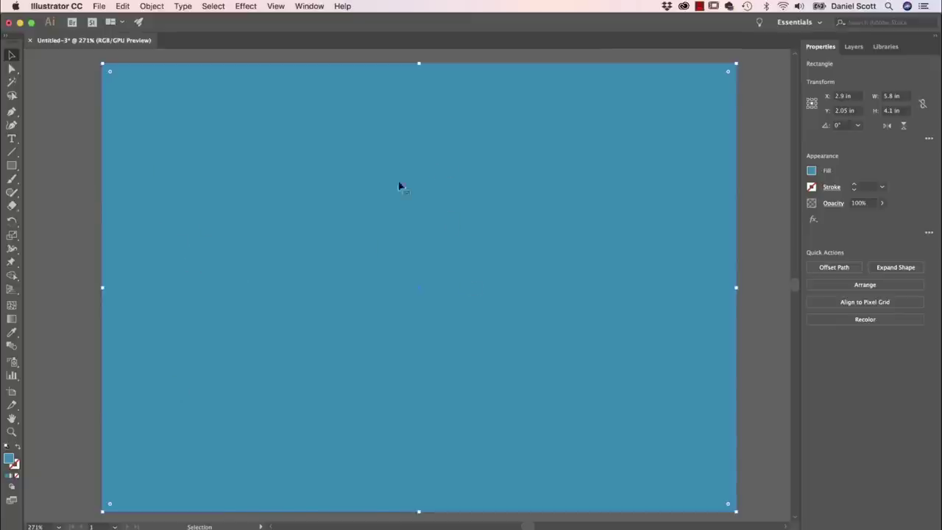
- Duplicate the blue rectangle and fill the copy with dark grey
key("a")
key("v")
left_click_drag(553, 302, 706, 357)
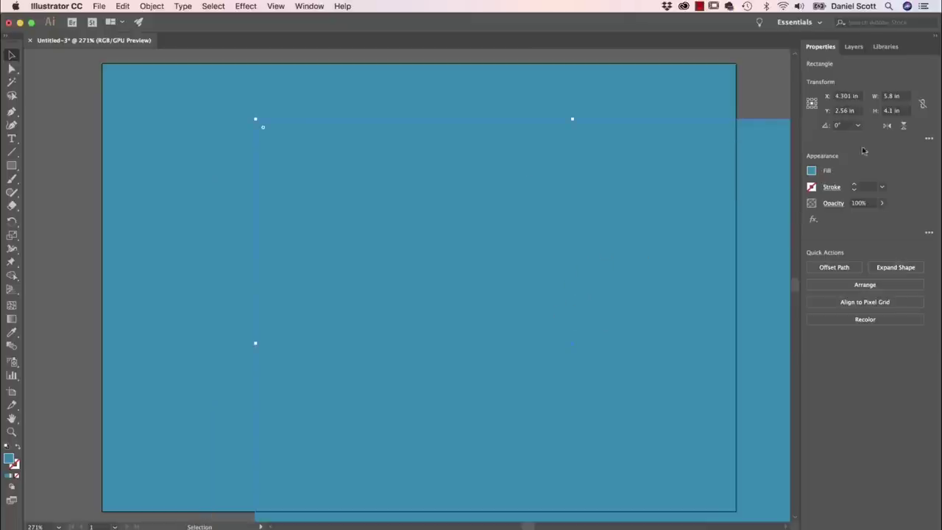
left_click(812, 170)
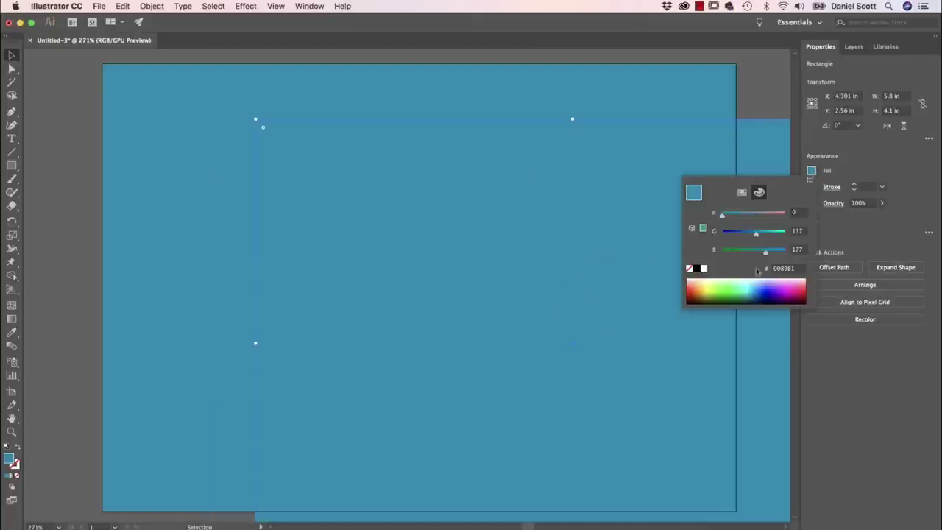
left_click(758, 193)
left_click(719, 253)
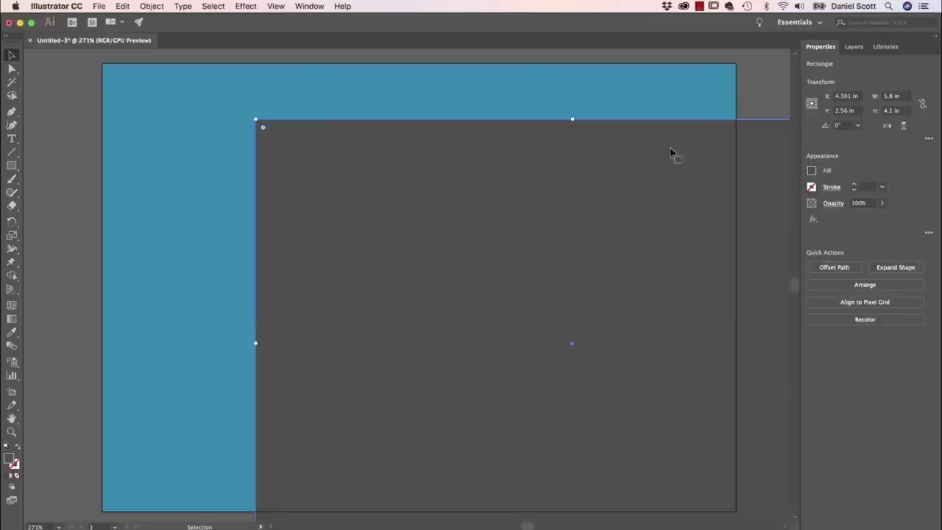
left_click_drag(688, 168, 627, 141)
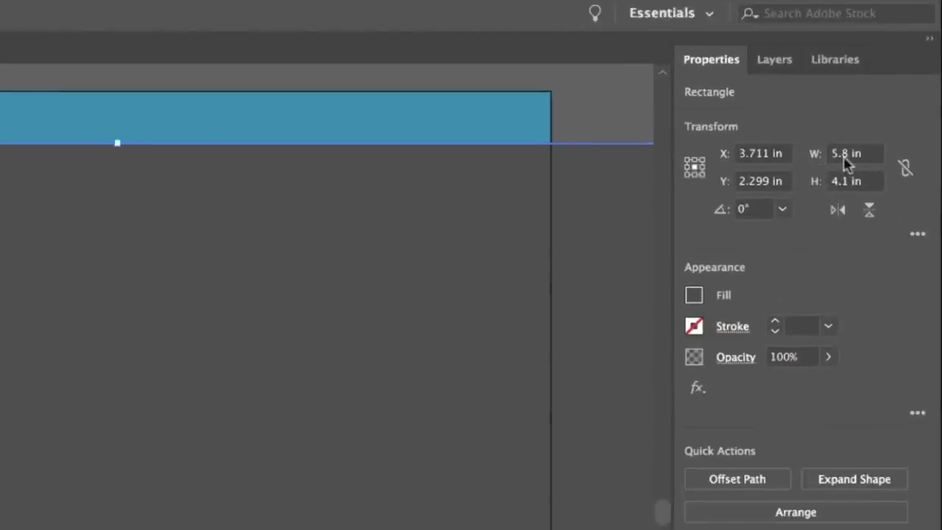
- Unlink proportions, set the grey rectangle's width to /3 (1.933 in), and move it to the artboard's left edge
left_click(903, 172)
left_click(904, 175)
left_click(905, 174)
left_click(906, 174)
left_click(866, 154)
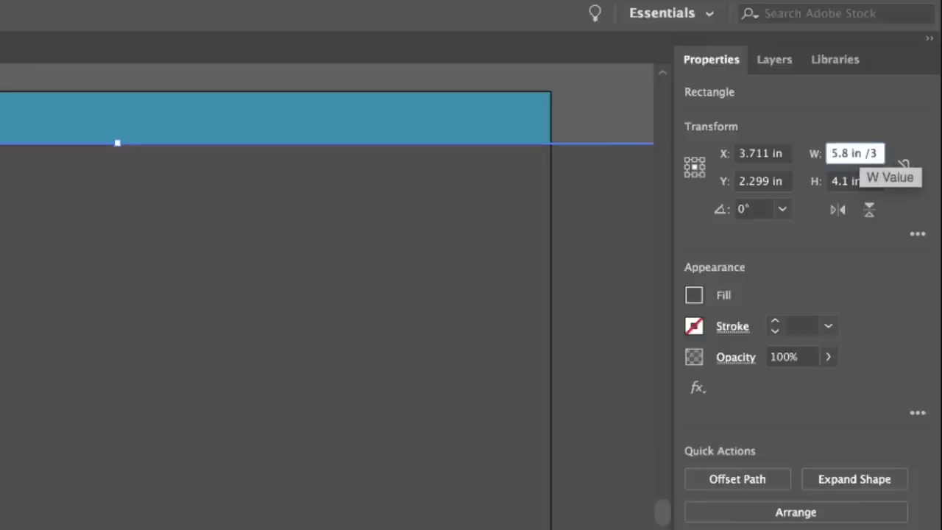
type("/3")
key("Return")
left_click_drag(582, 263, 248, 181)
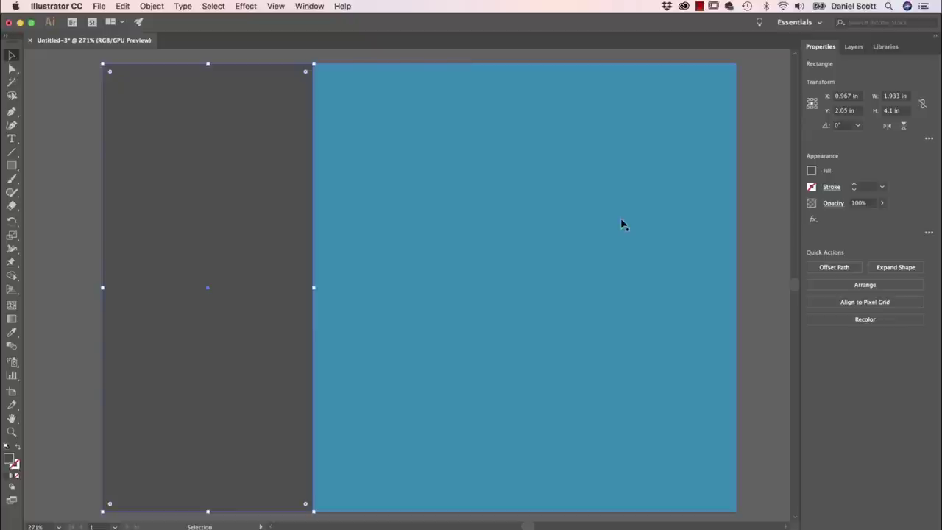
left_click(75, 228)
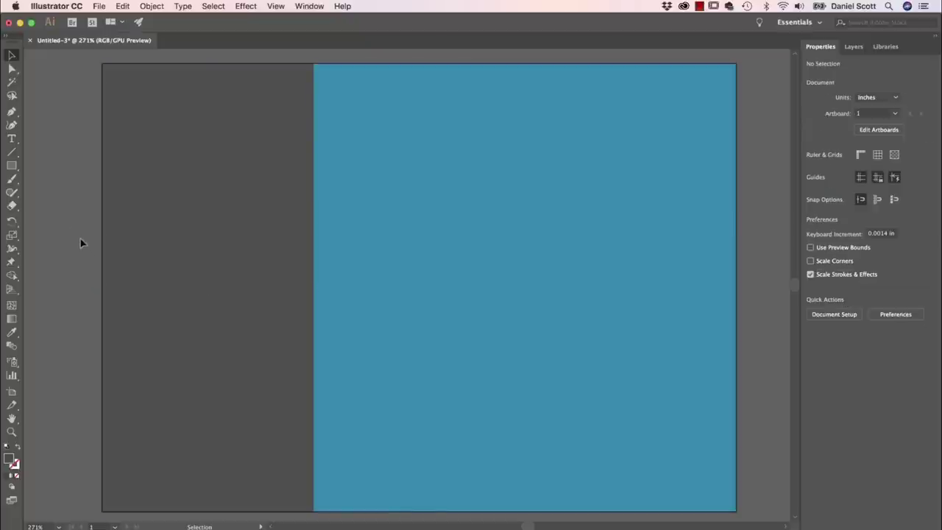
- Rename Layer 1 to BACKGROUND and lock it
left_click(854, 47)
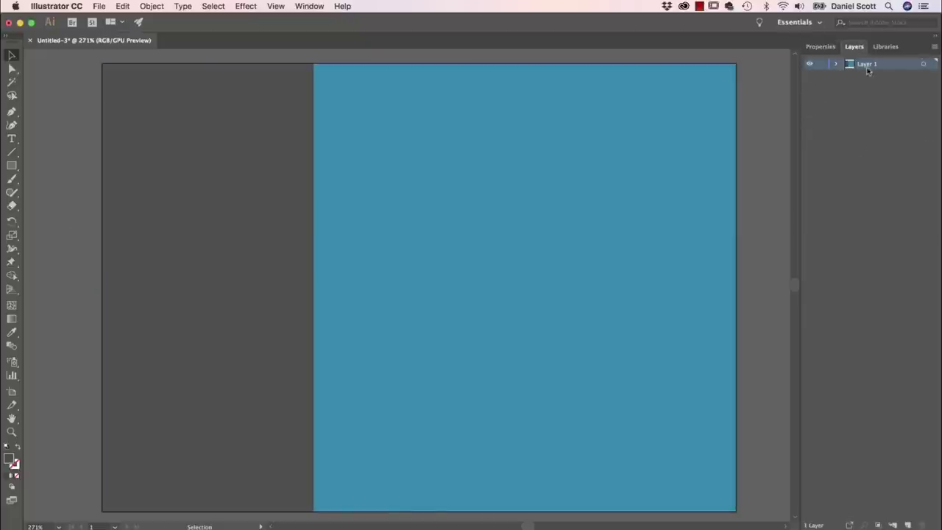
double_click(868, 64)
type("BACKGROUND")
key("Return")
left_click(821, 65)
- Add a new layer above it named TYPE
left_click(906, 524)
double_click(868, 64)
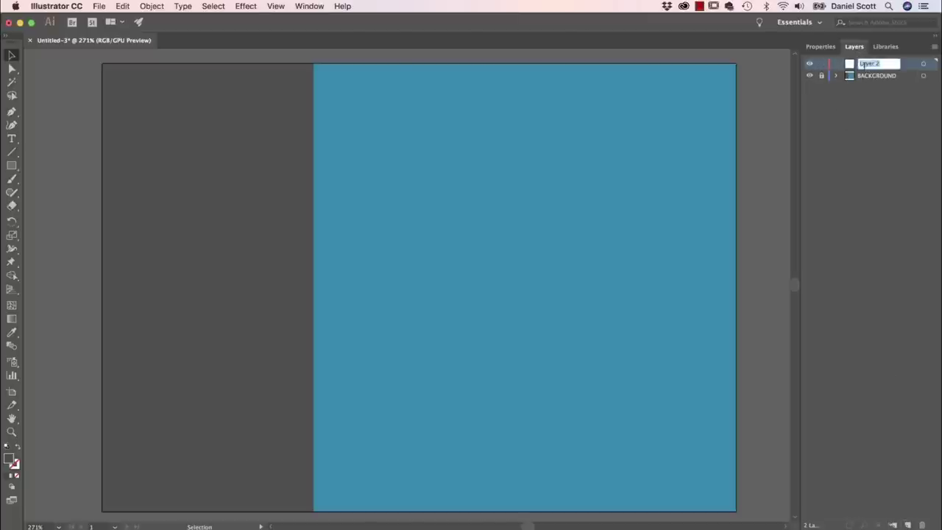
type("TYPE")
key("Return")
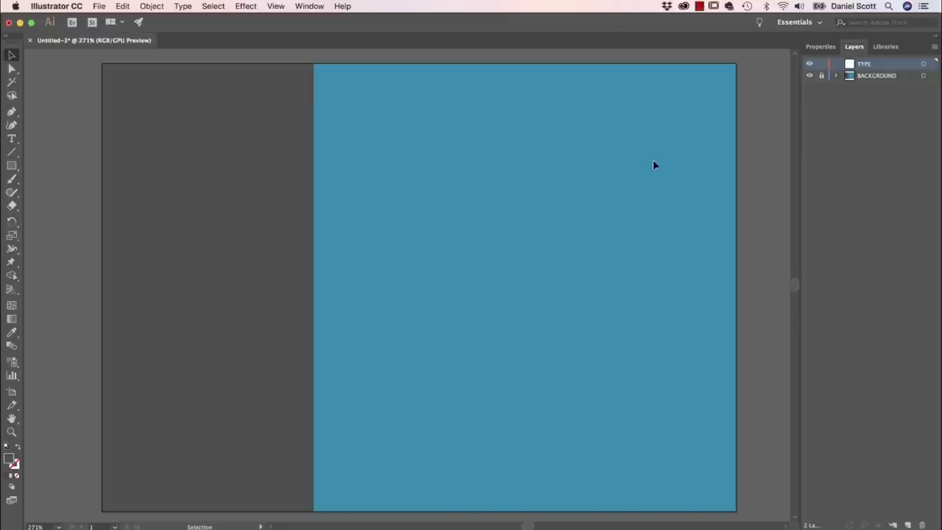
- Type a one-line heading near the top: 'A BOX THAT JUST KEEPS ON GOING…'
left_click(12, 139)
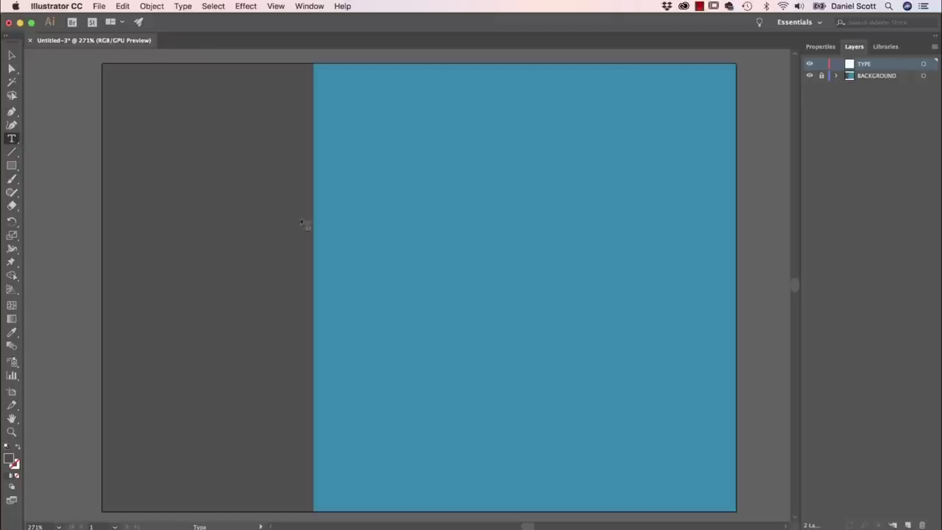
left_click(400, 156)
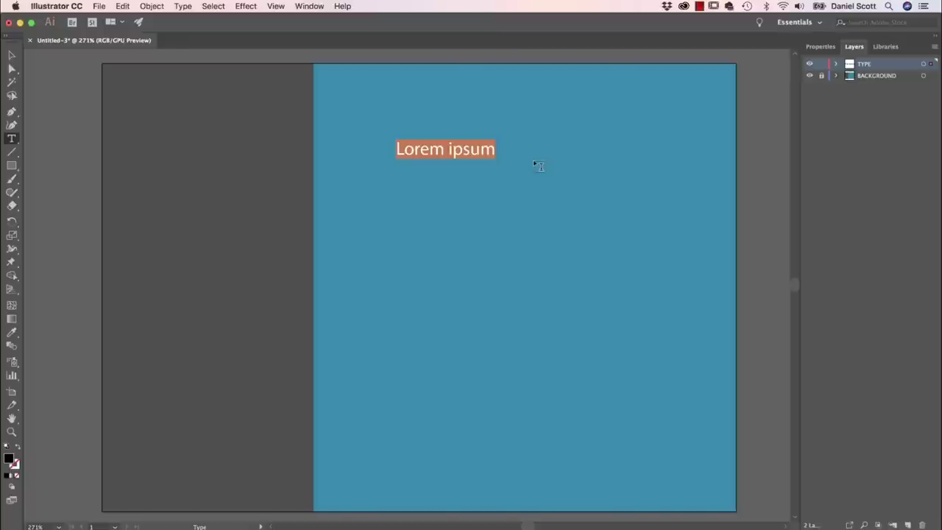
type("A BO")
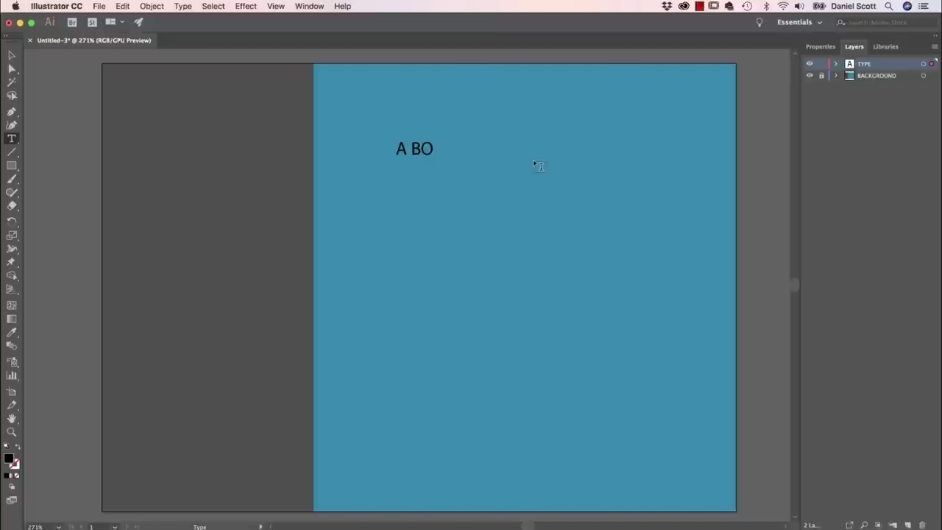
type("X THAT JUST KEEPS ON GOI")
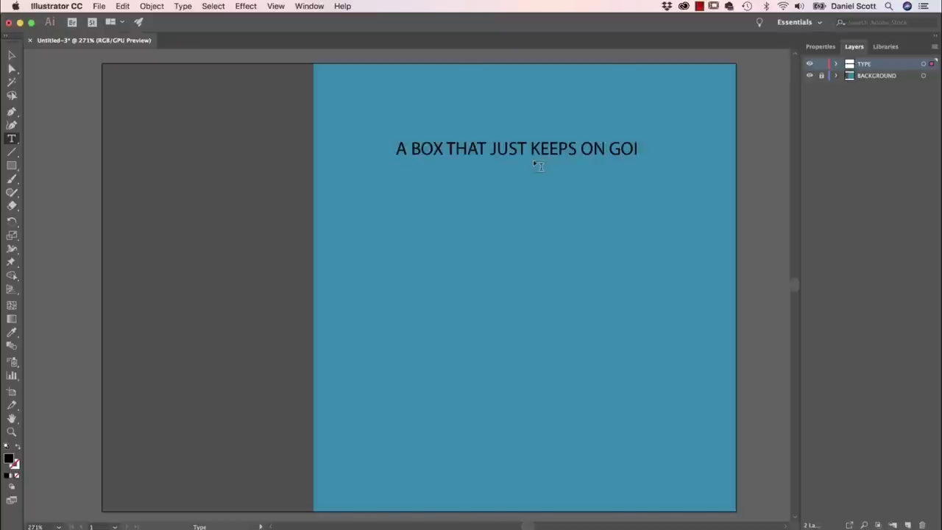
type("NG SADLKFJASL;DKFJ;LSAKJ F;")
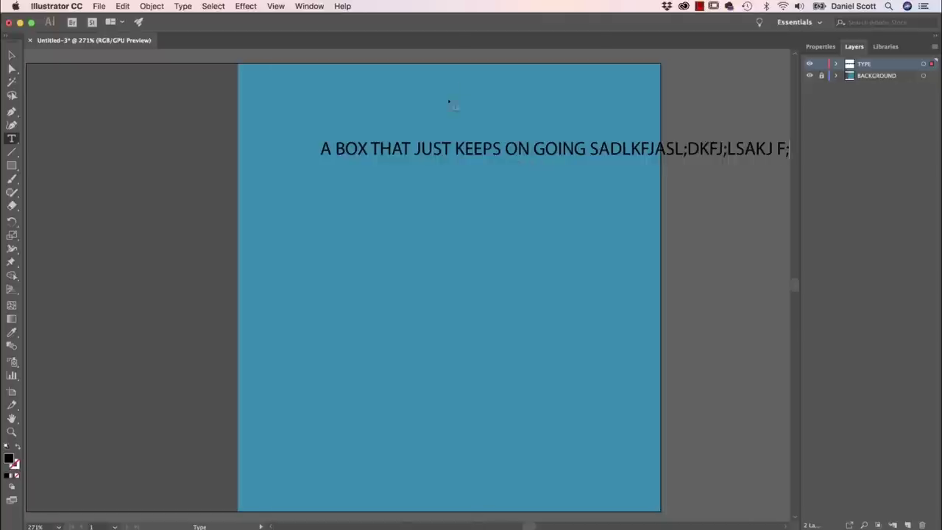
triple_click(406, 147)
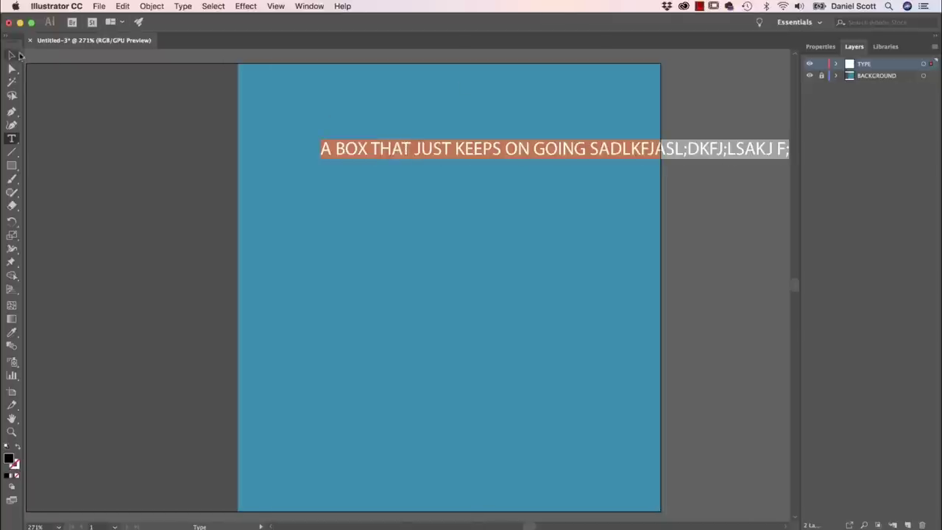
left_click(12, 55)
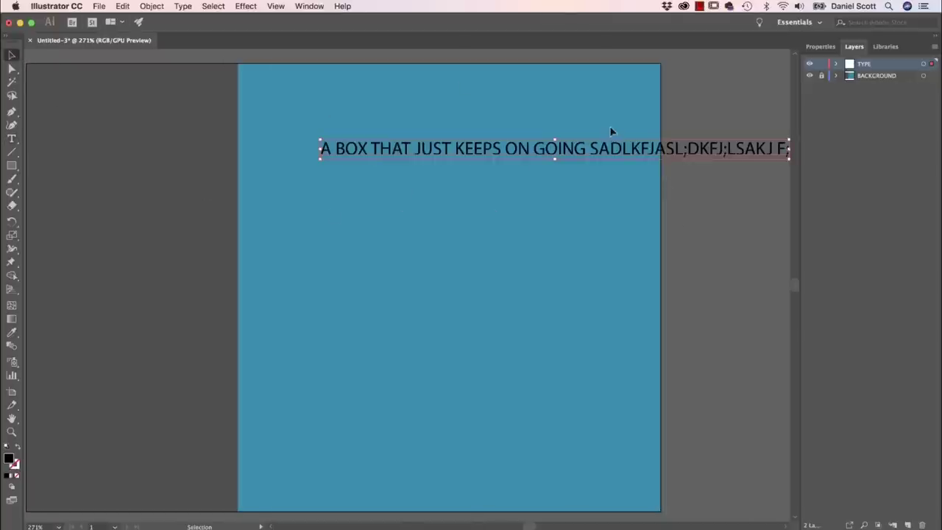
left_click(11, 139)
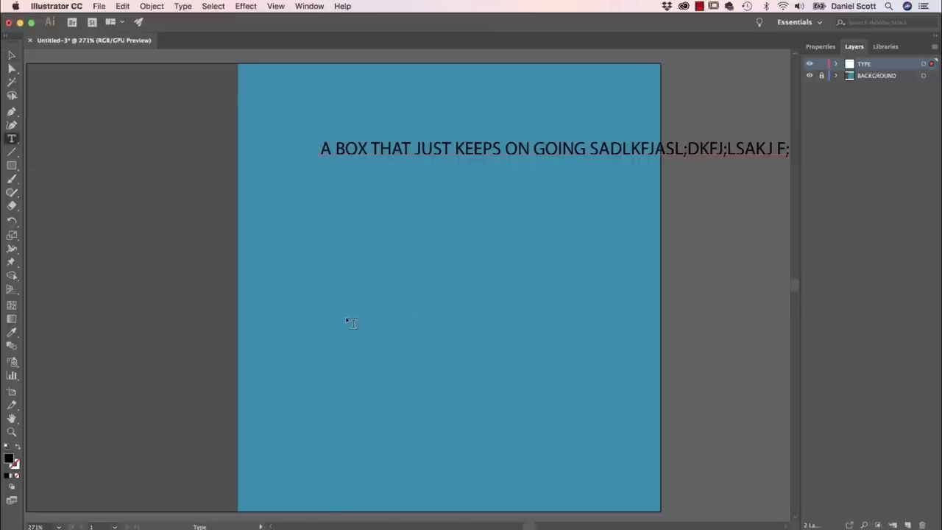
- Draw a Lorem ipsum paragraph box in the lower page and narrow it so it rewraps
left_click_drag(314, 308, 616, 474)
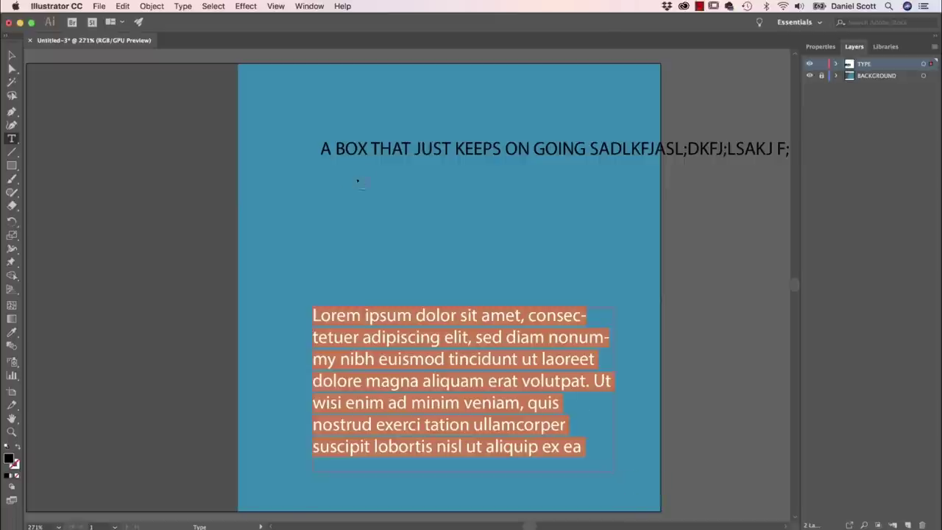
key("Escape")
left_click(321, 179)
type("SDFASDFASDF")
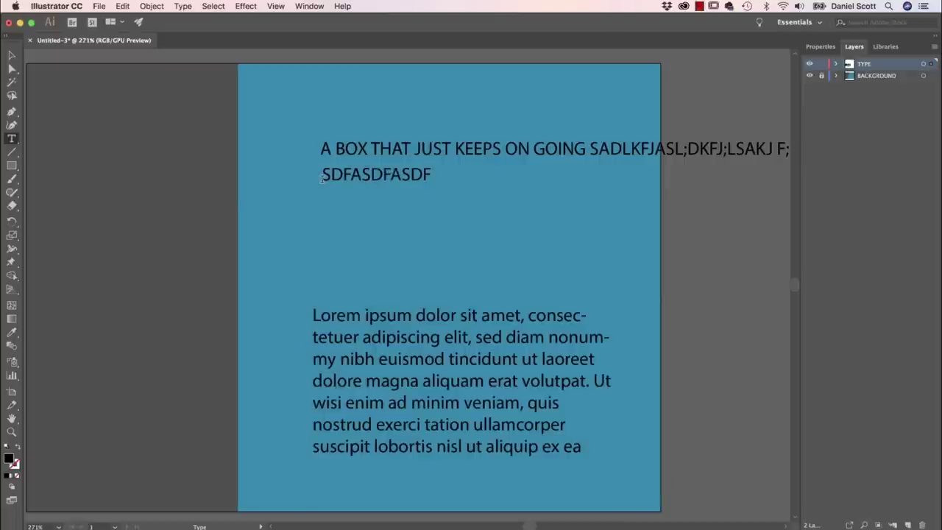
type("ASDFASD")
left_click(12, 55)
left_click(420, 381)
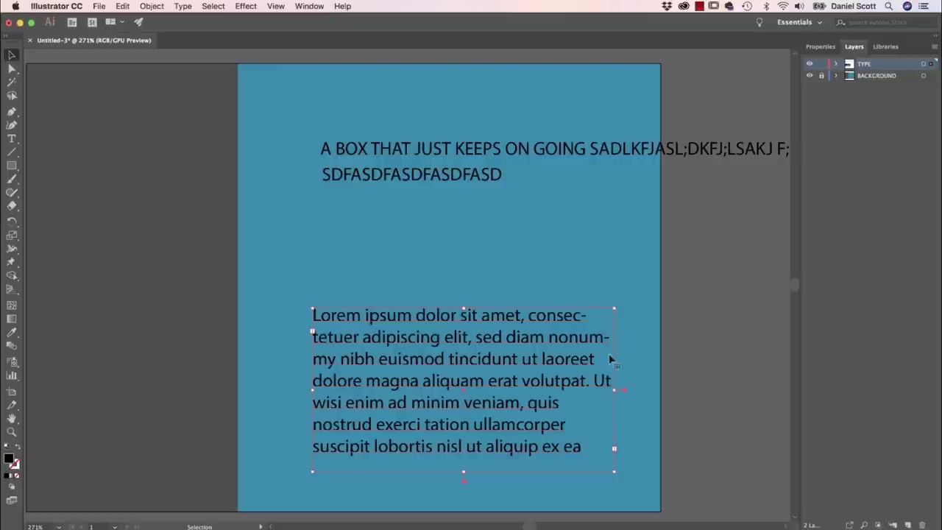
mouse_move(615, 474)
left_mouse_down()
mouse_move(585, 442)
mouse_move(553, 475)
mouse_move(635, 475)
mouse_move(583, 447)
mouse_move(606, 479)
left_mouse_up()
- Remove the SDFASDFASDFASD test line after undoing a trial scale
left_click(454, 175)
left_click_drag(503, 183, 544, 232)
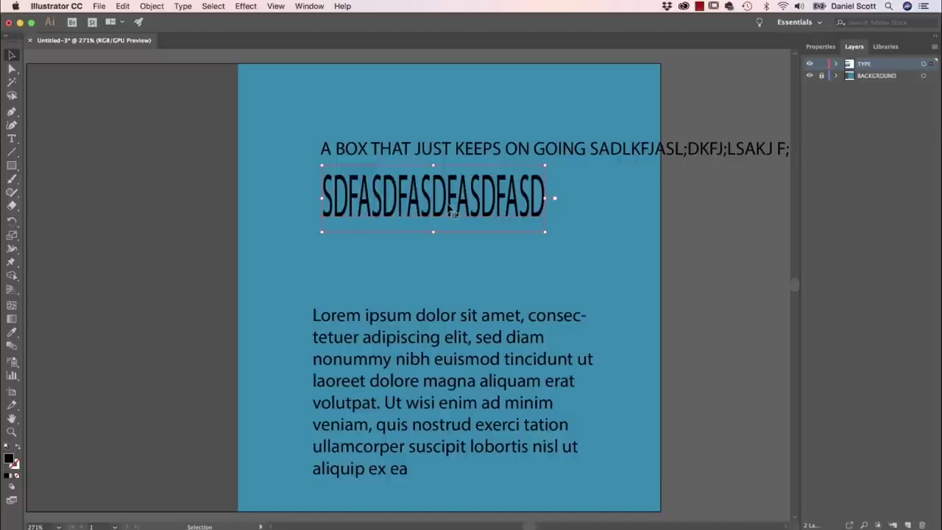
key("super+z")
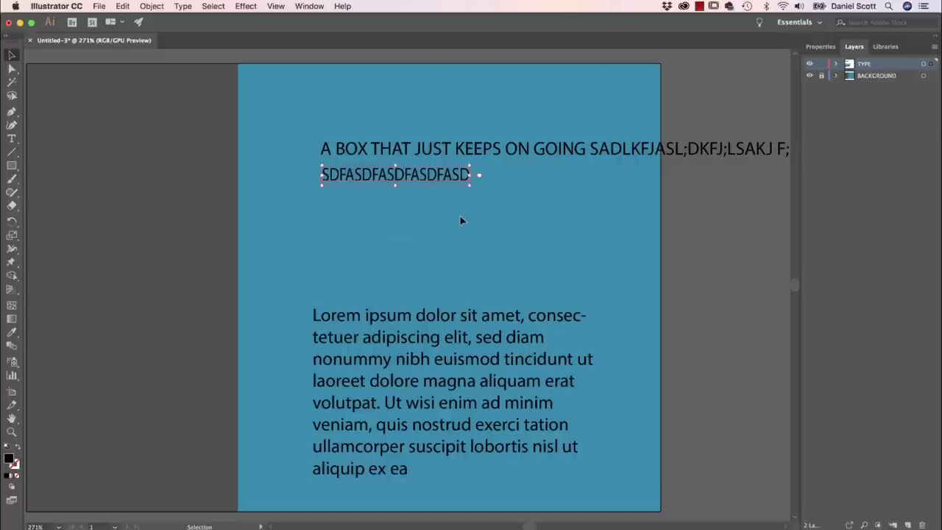
left_click(414, 178)
key("Delete")
- Type 'I ADD SOME STUFF' on a new line below the heading and select it
left_click(11, 138)
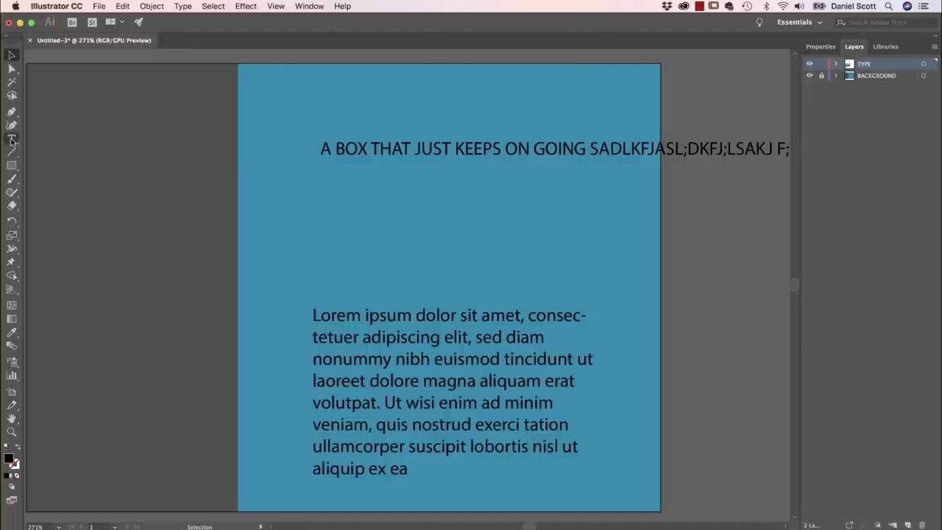
left_click(323, 189)
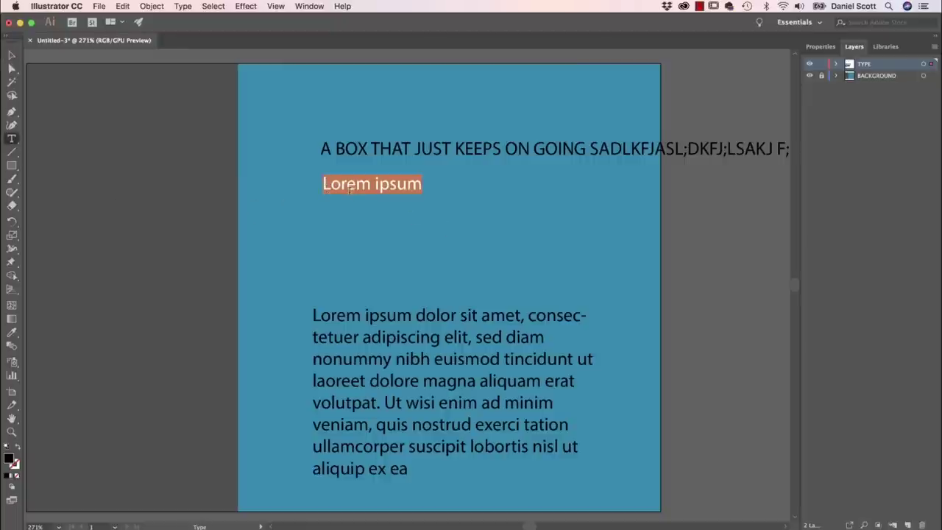
type("A")
key("BackSpace")
type("I ADD SOME STUFF")
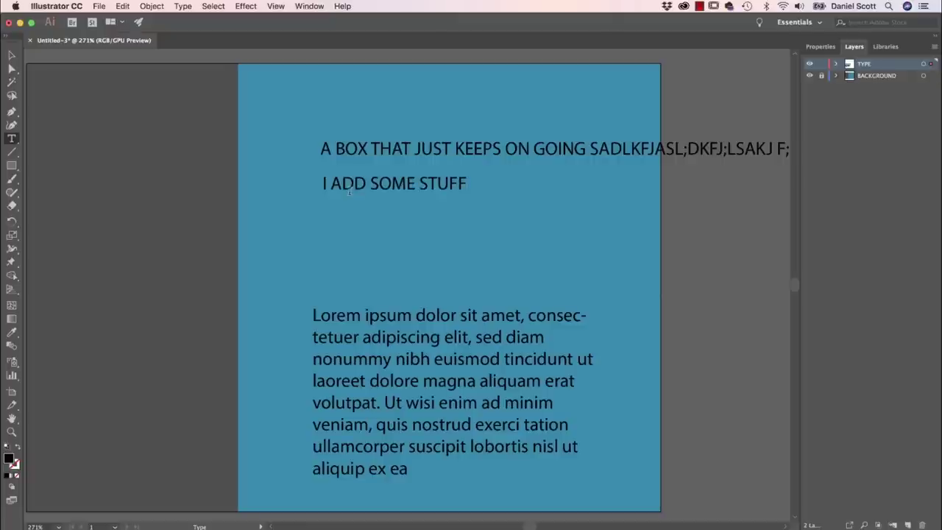
key("shift+alt+Left")
key("shift+alt+Left")
key("shift+alt+Left")
key("shift+alt+Left")
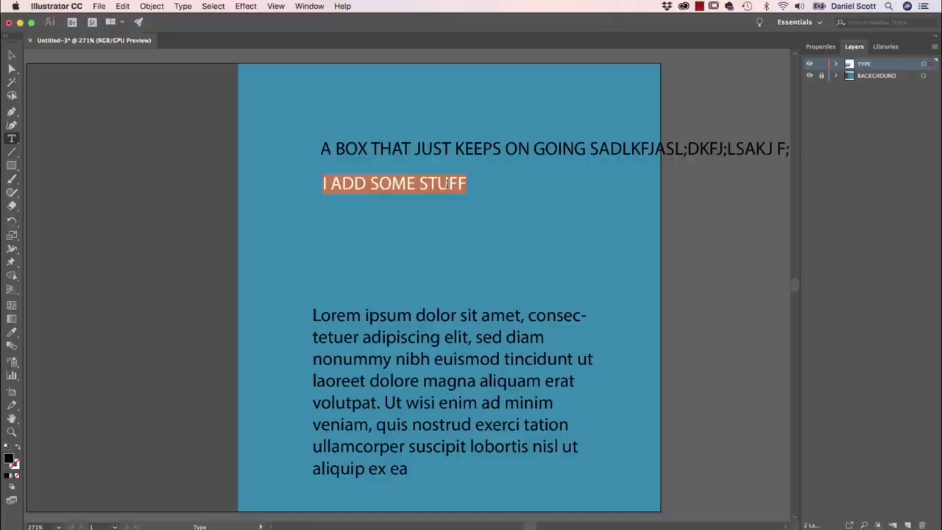
- Increase the line's font size to 27 pt in the Properties panel
left_click(820, 47)
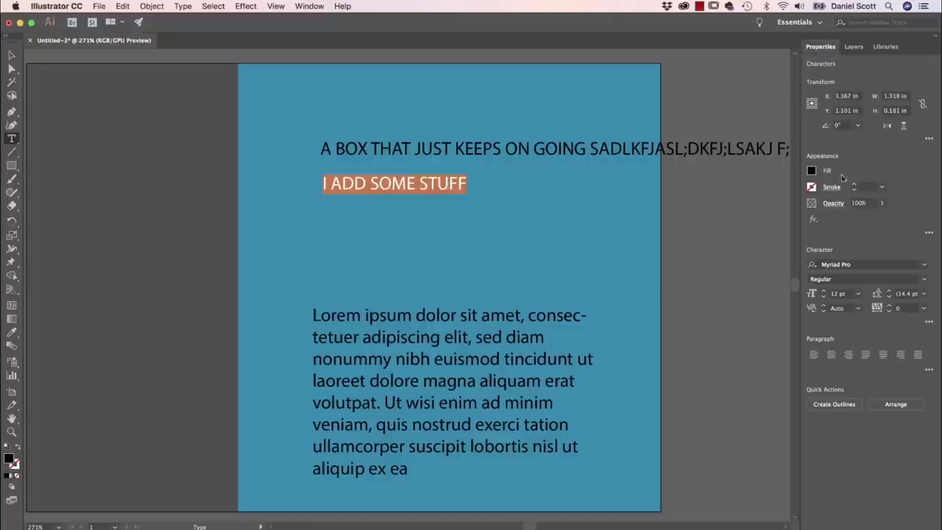
left_click(823, 292)
left_click(823, 292)
left_click(823, 292)
left_click(823, 292)
left_click(823, 293)
left_click(823, 292)
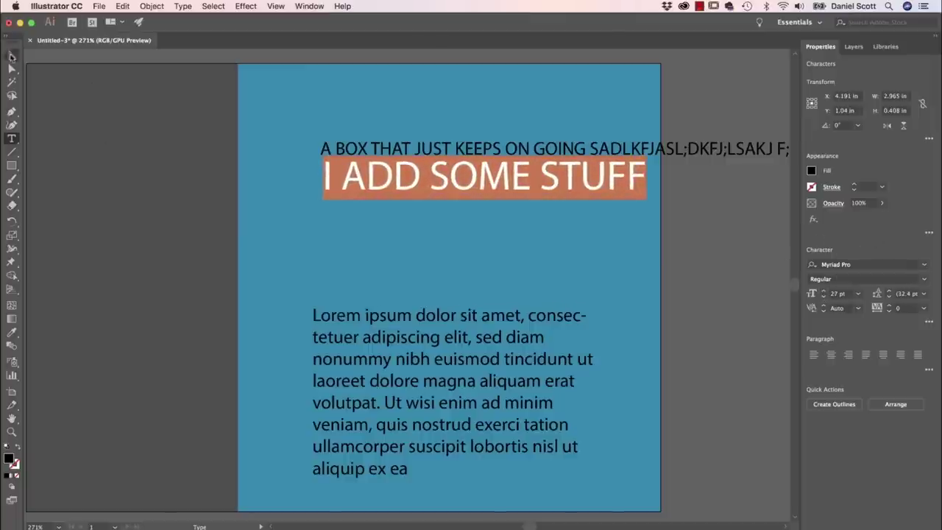
left_click(12, 55)
- Resize the 'I ADD SOME STUFF' box so it wraps to two lines, aligned left with the paragraph
left_click_drag(588, 177, 592, 194)
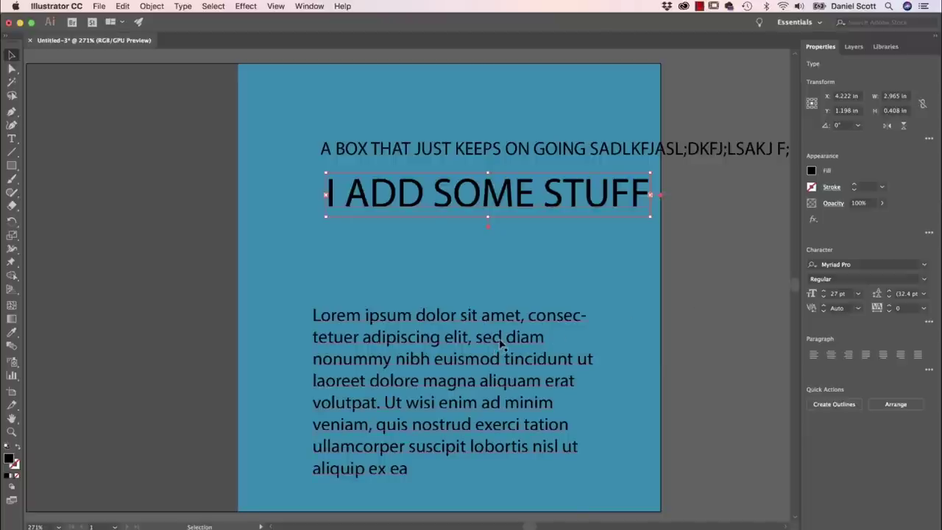
left_click_drag(650, 217, 581, 260)
mouse_move(565, 293)
left_mouse_down()
mouse_move(509, 322)
mouse_move(496, 310)
mouse_move(503, 250)
mouse_move(495, 333)
mouse_move(568, 279)
left_mouse_up()
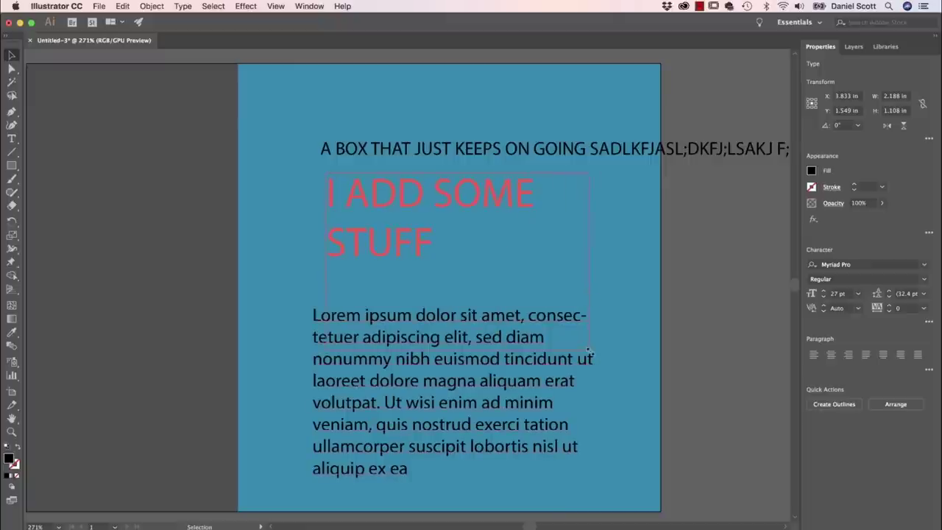
left_click_drag(591, 326, 590, 327)
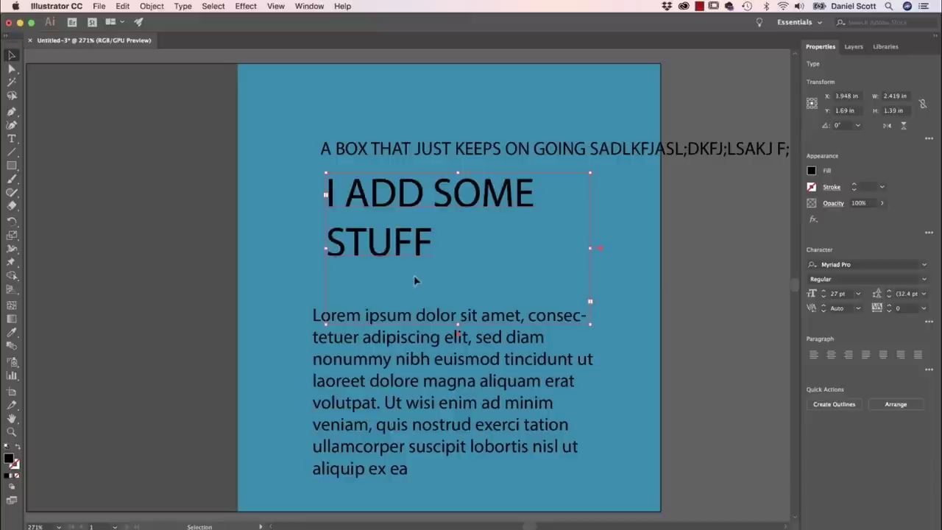
left_click_drag(423, 195, 412, 195)
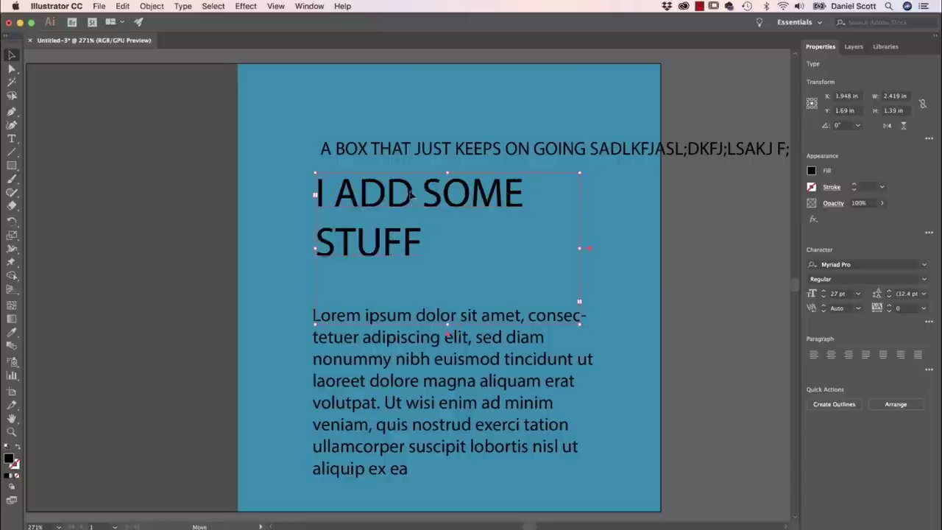
- Change the top heading to 'How to murder a design - TIP#1'
key("t")
triple_click(447, 151)
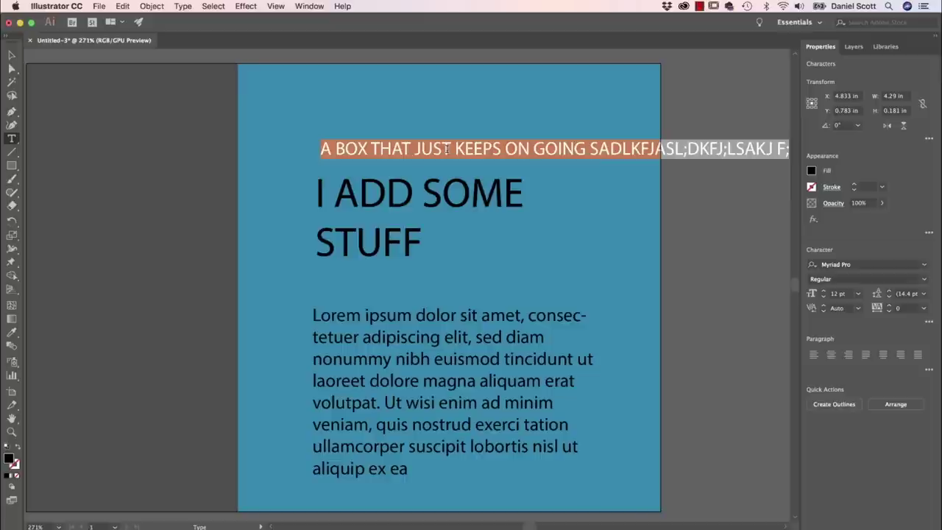
type("How")
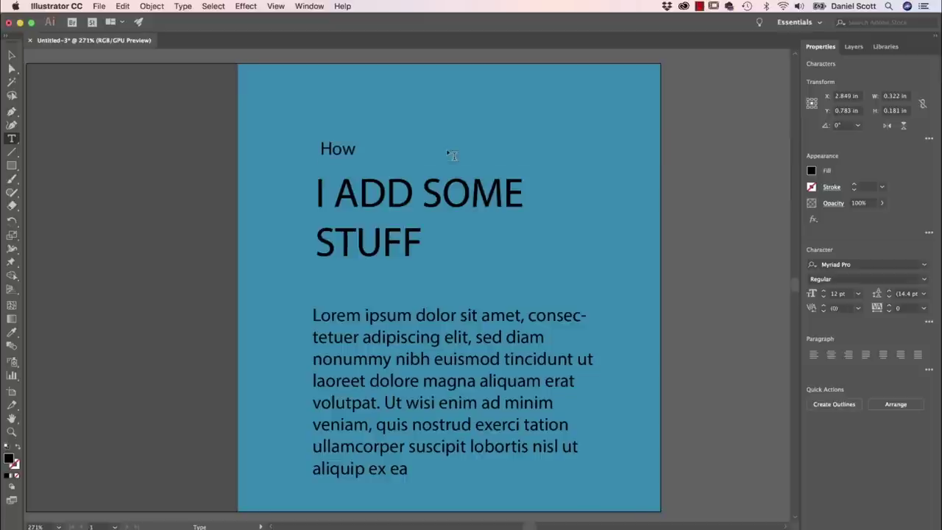
type(" to murder a design")
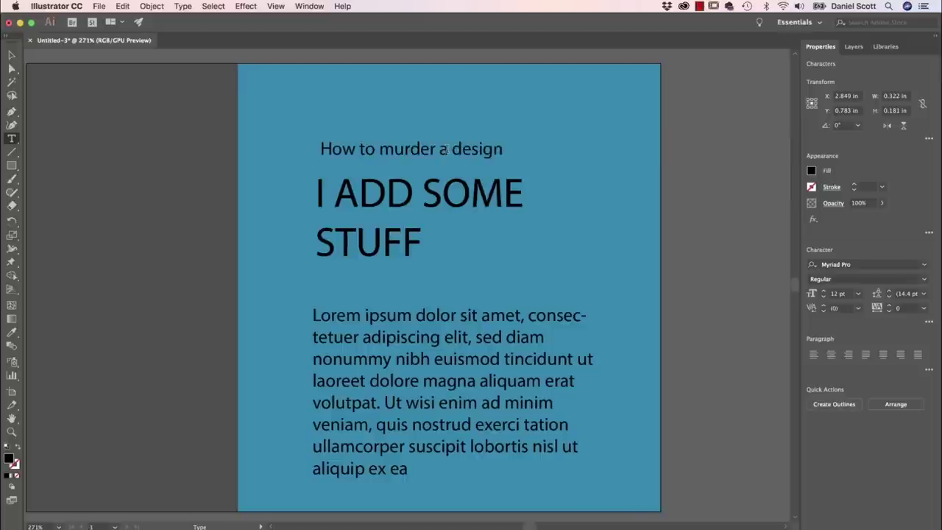
type(" - TIP#1")
- Replace the headline text with 'CAN YOU SEND IT OVER AS A WORD DOC.'
triple_click(451, 193)
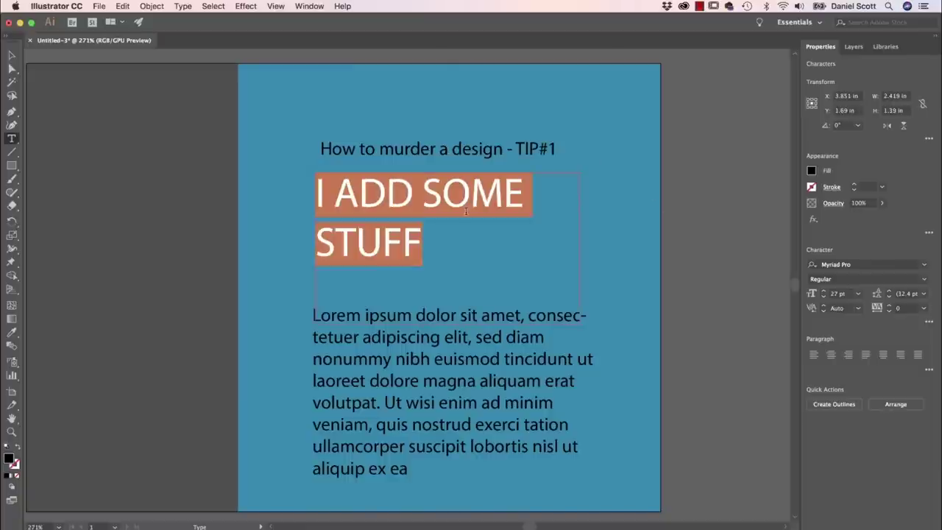
type("CA")
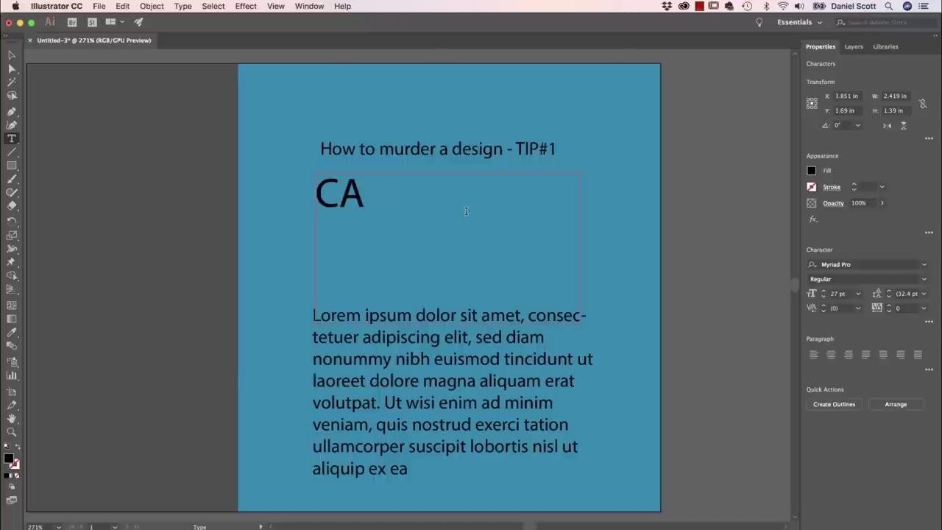
type("N YOU")
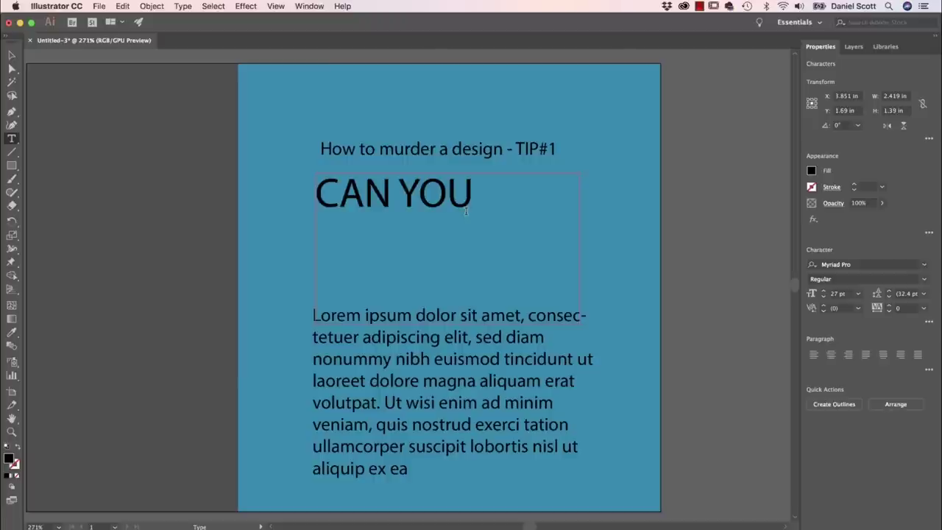
type(" SEND IT OVER")
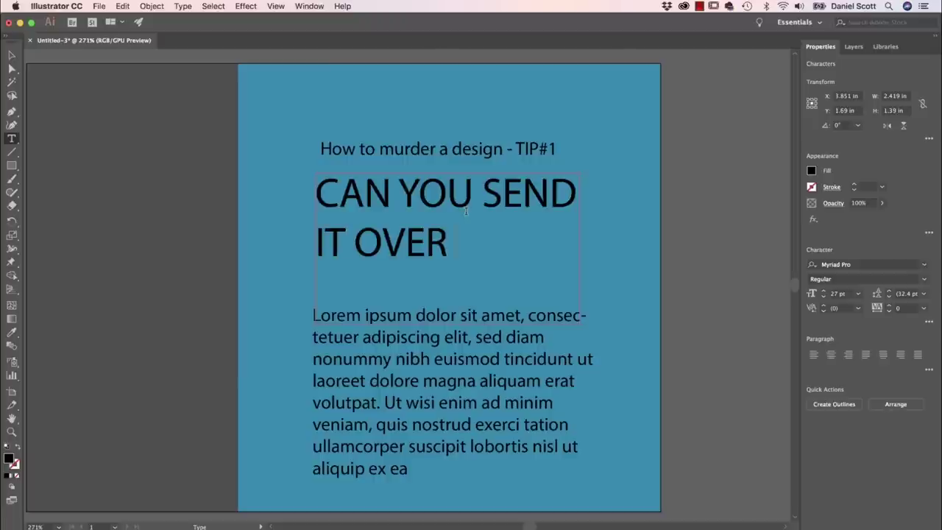
type(" AS A WORD")
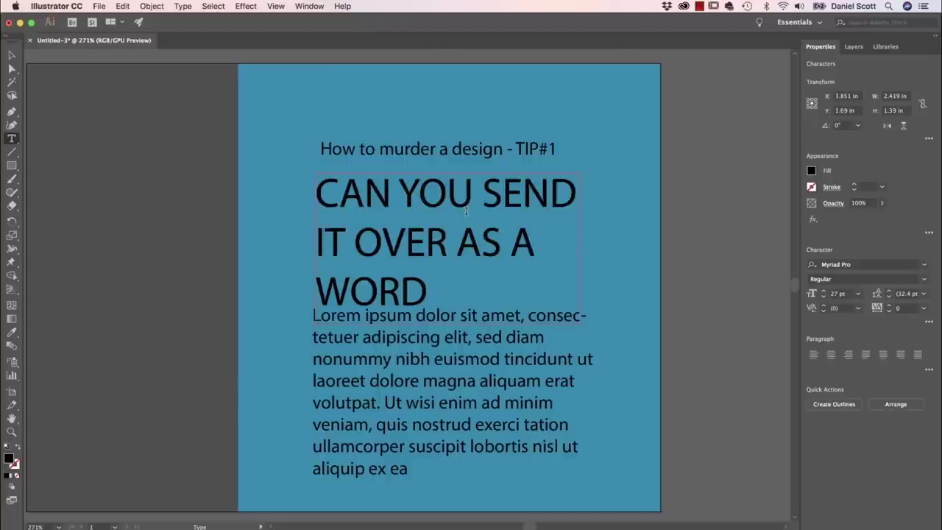
type(" DOC.")
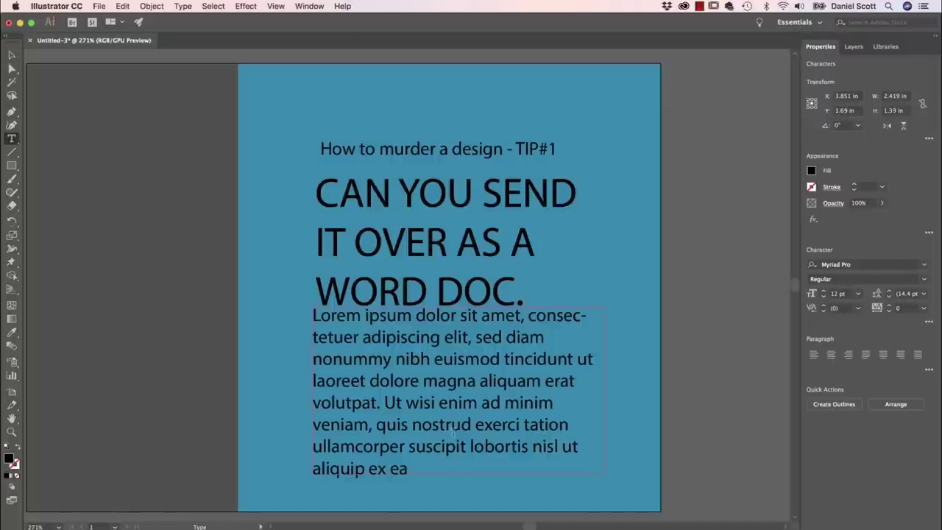
left_click(12, 56)
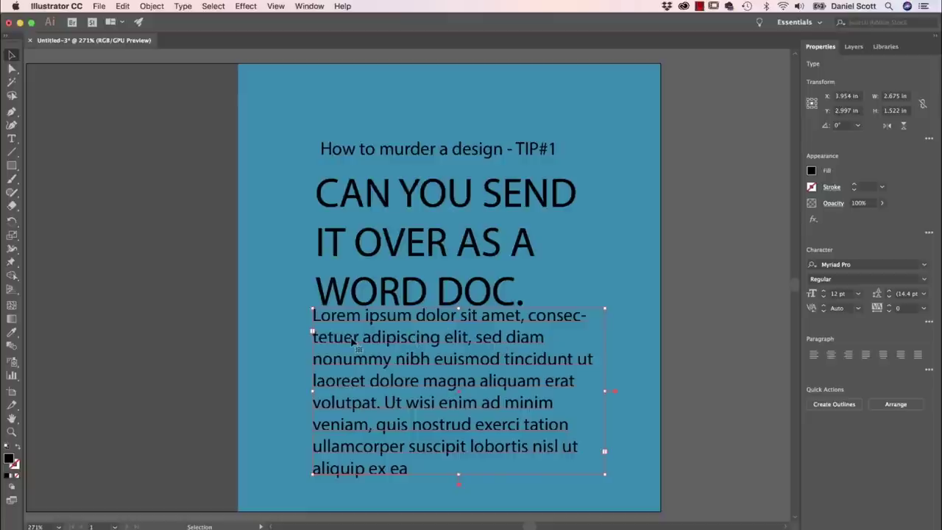
- Nudge the body text lower and make the How to murder a design heading white
left_click_drag(465, 339, 472, 360)
left_click(413, 149)
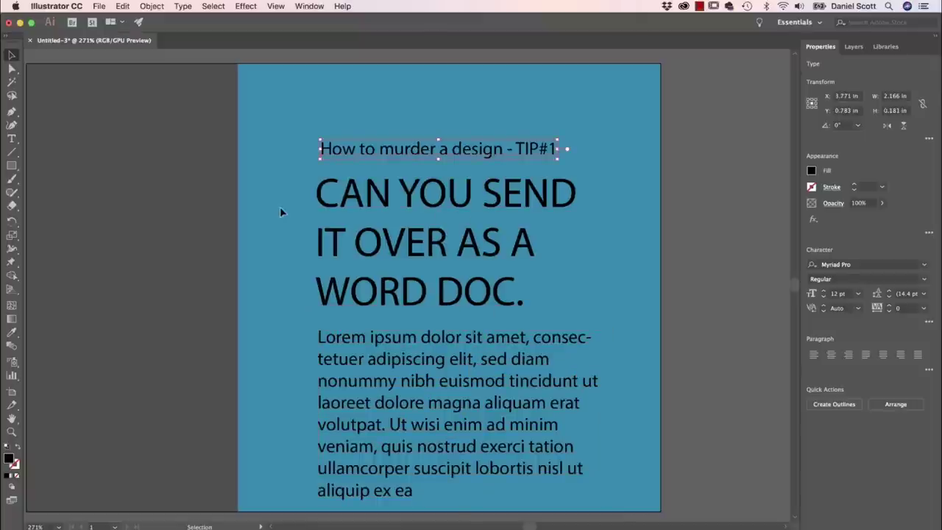
left_click(811, 174)
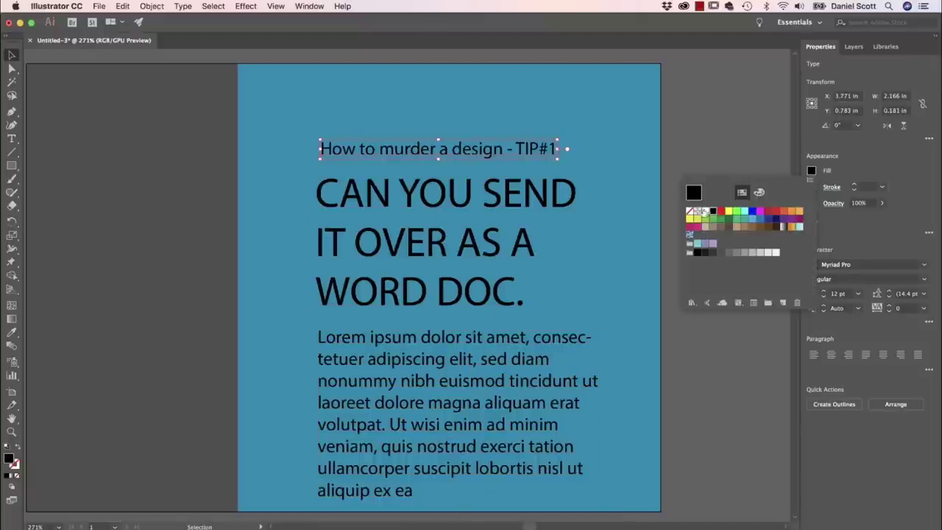
left_click(705, 212)
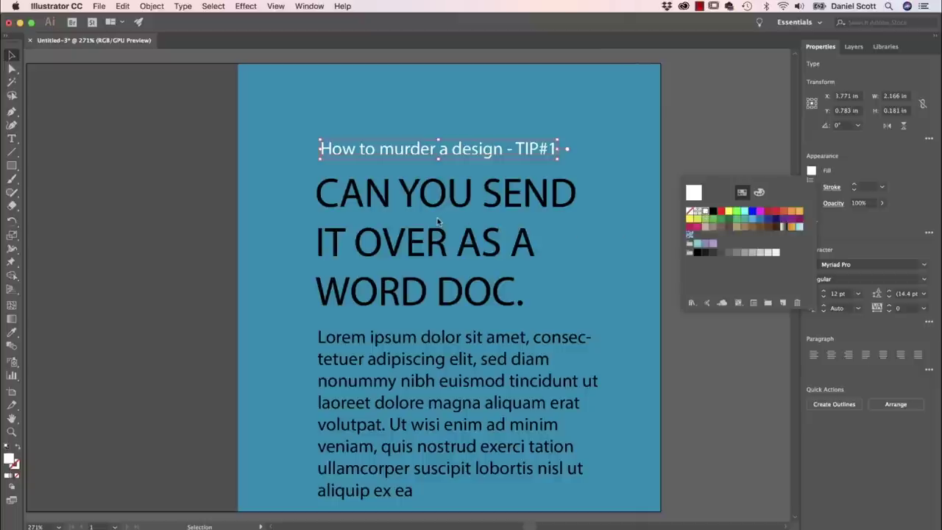
left_click(885, 158)
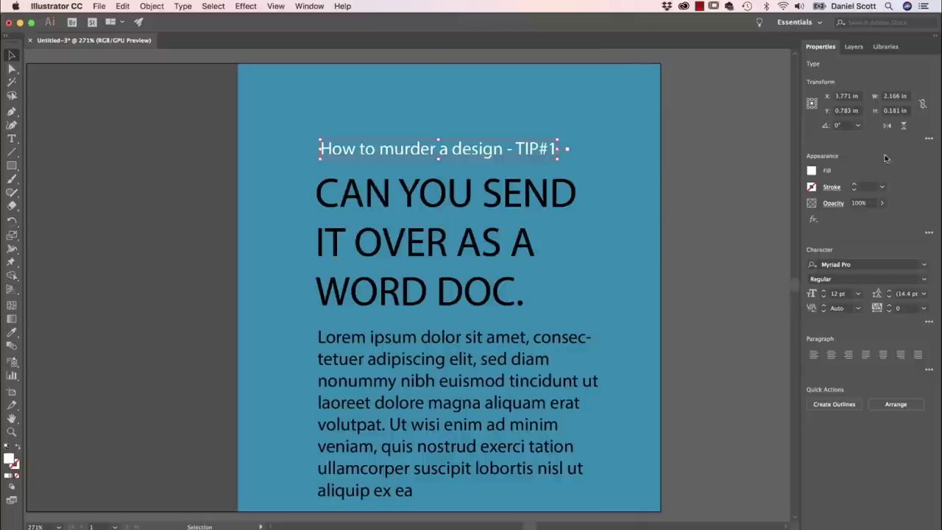
- Browse the font list filtered to serif fonts for the heading
left_click(922, 266)
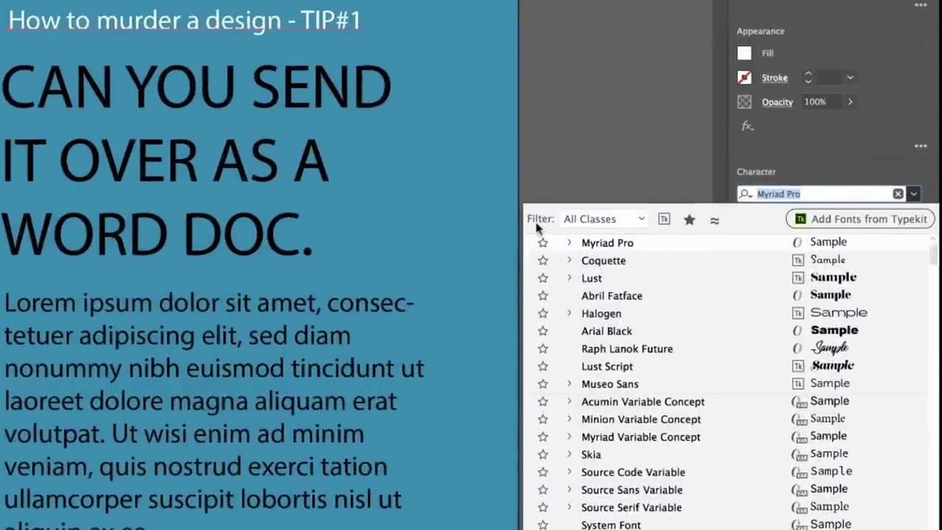
scroll(701, 356, "down", 15)
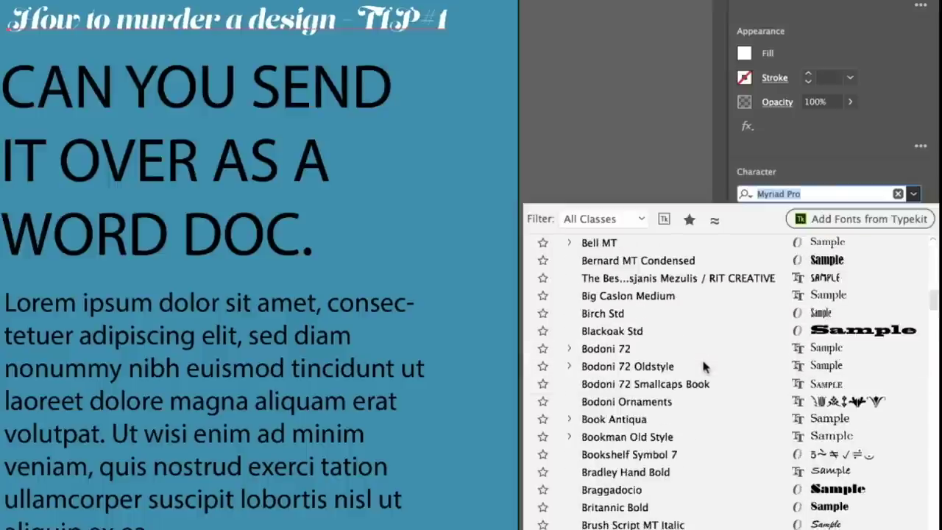
scroll(697, 346, "down", 20)
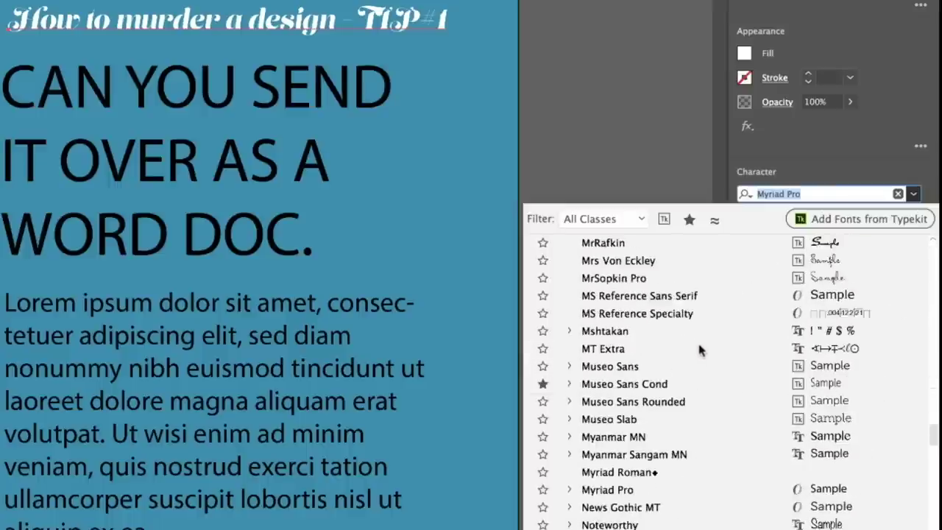
scroll(696, 345, "down", 10)
scroll(696, 351, "up", 15)
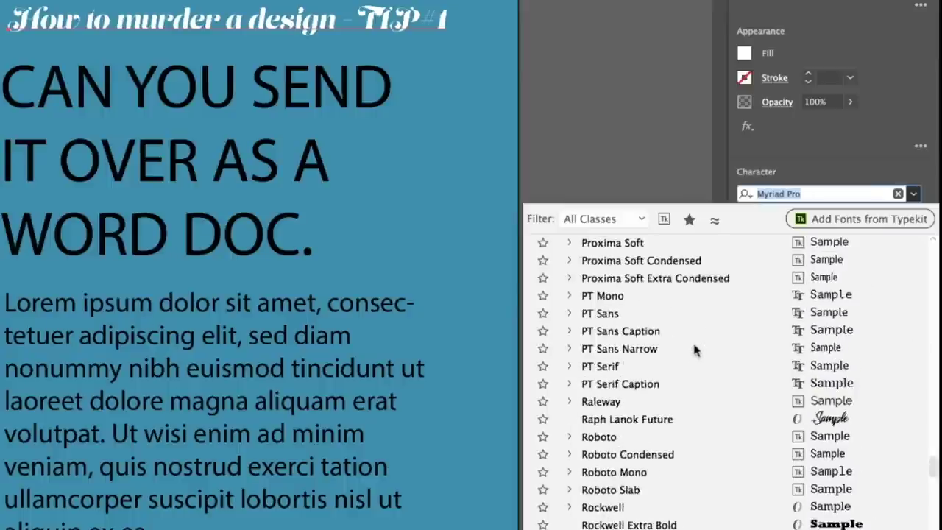
scroll(696, 356, "up", 20)
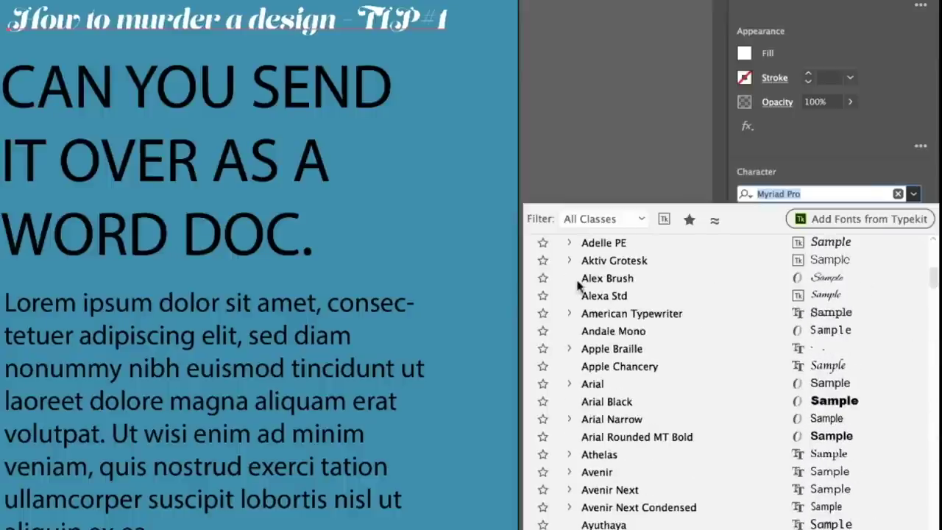
left_click(626, 222)
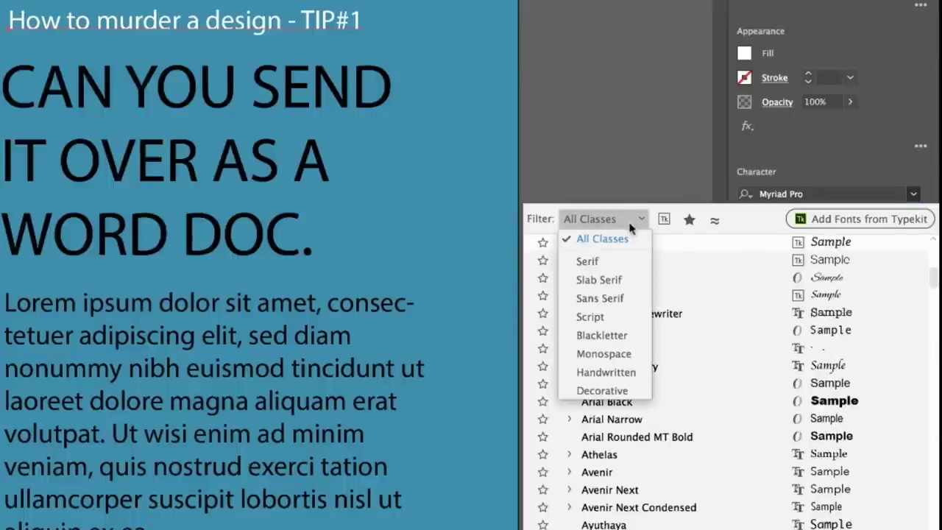
left_click(612, 262)
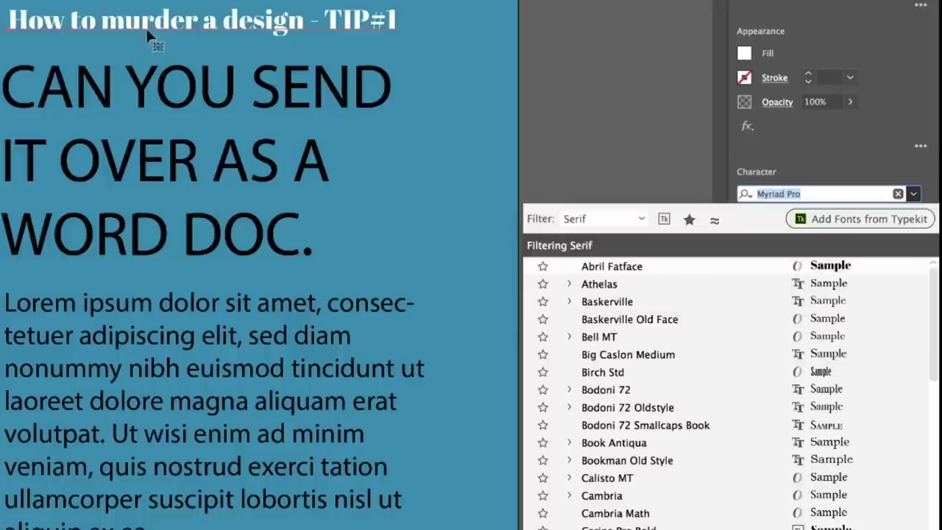
key("BackSpace")
key("super+space")
key("Escape")
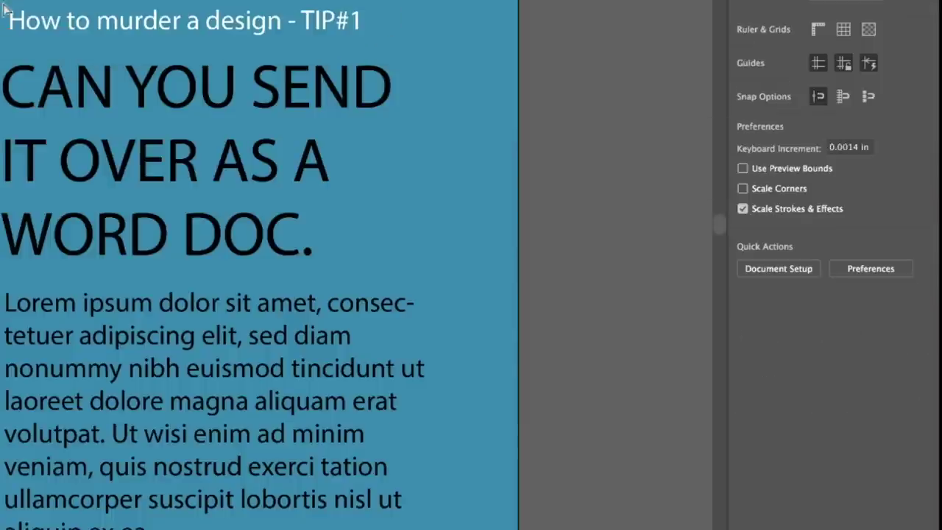
- Set the heading's font to Times
left_click(4, 9)
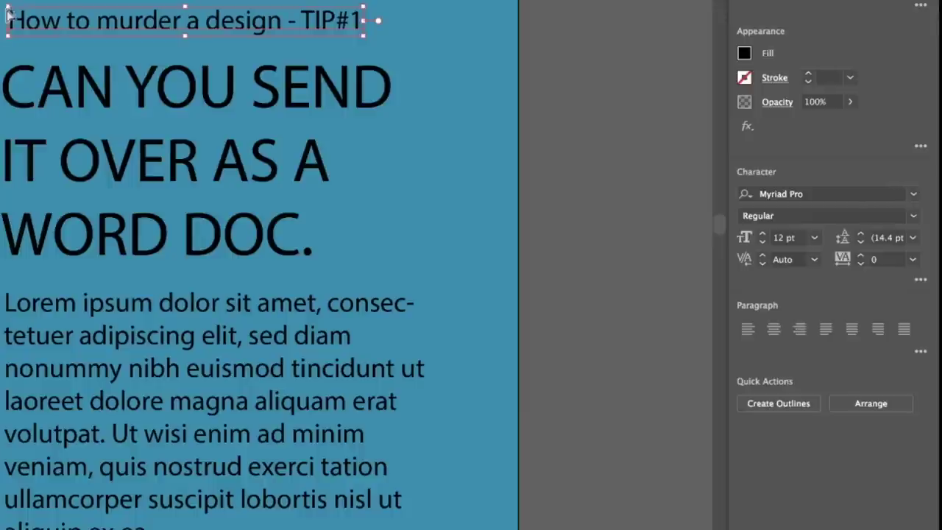
left_click(906, 194)
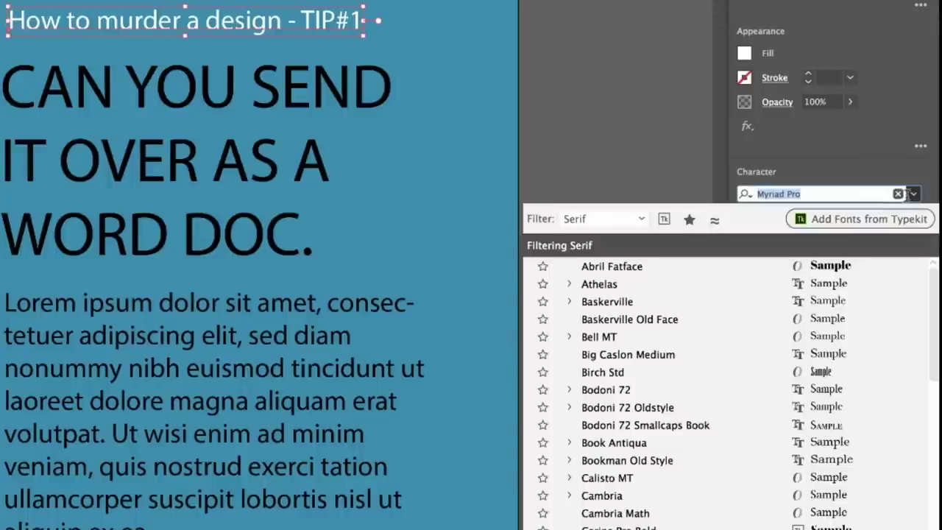
type("Times")
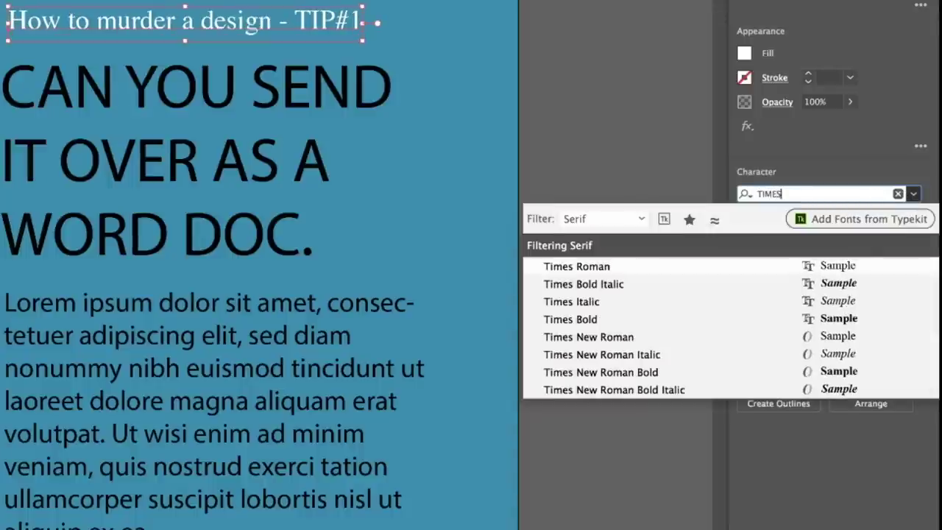
key("Return")
key("super+shift+a")
scroll(158, 61, "up", 5)
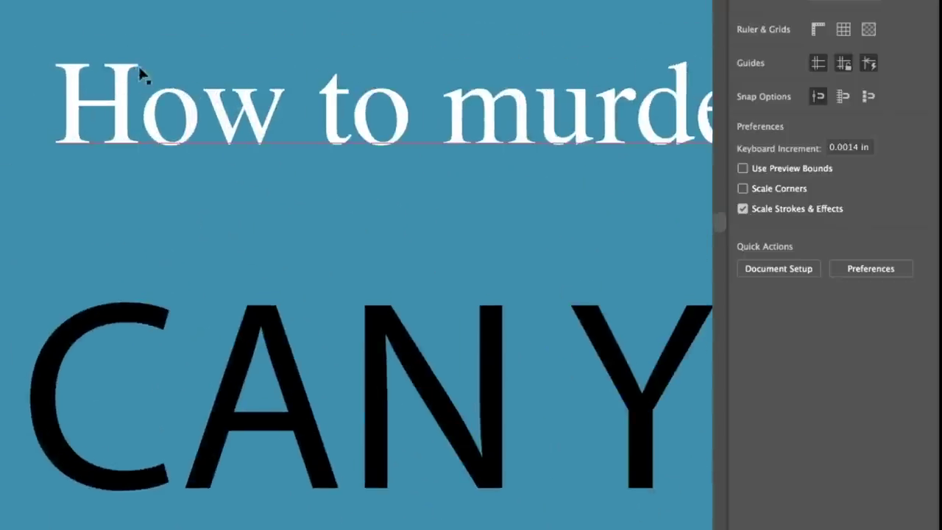
- Select the subtitle and browse its font list, filtering the font classes back to Serif
left_click(294, 406)
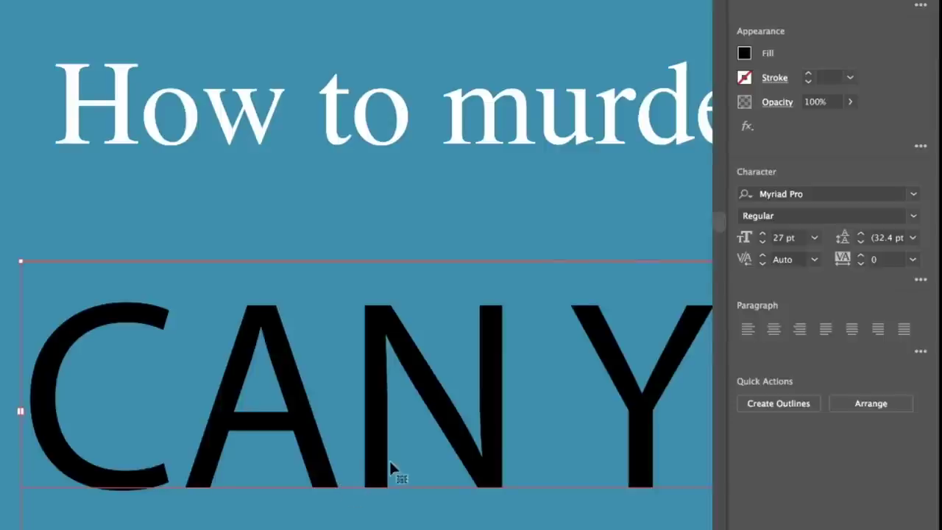
left_click(244, 144)
key("super+minus")
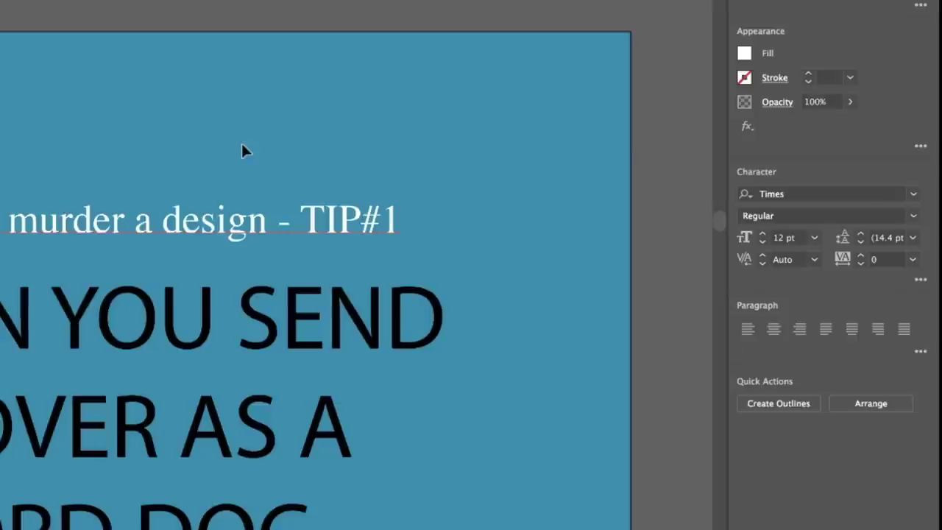
left_click(804, 192)
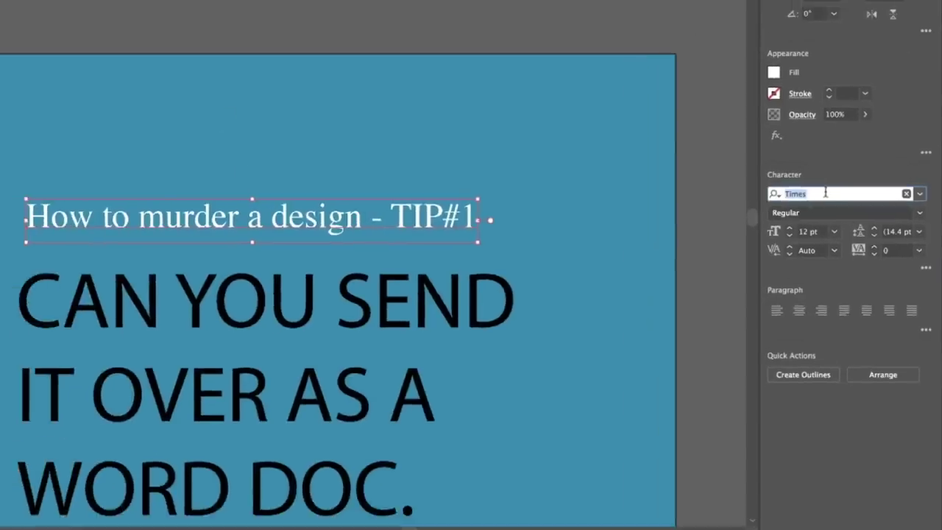
left_click(920, 193)
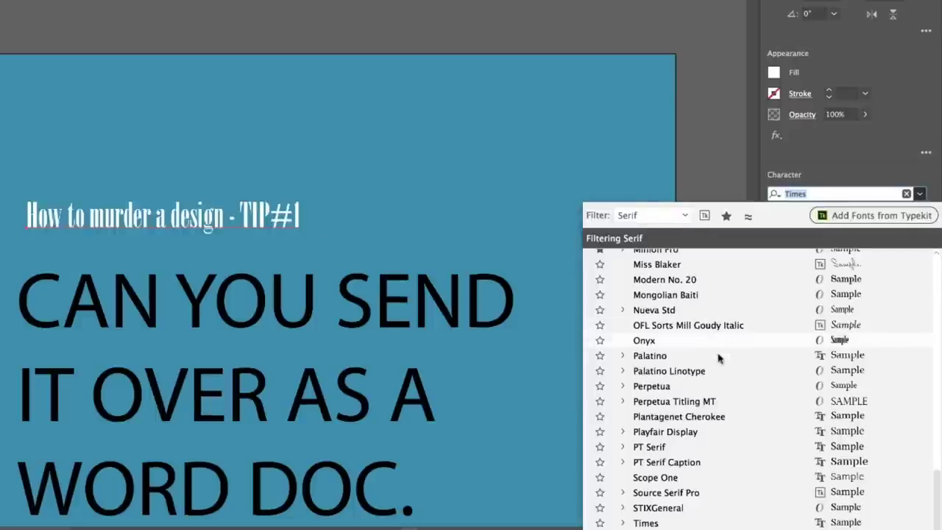
scroll(718, 434, "up", 10)
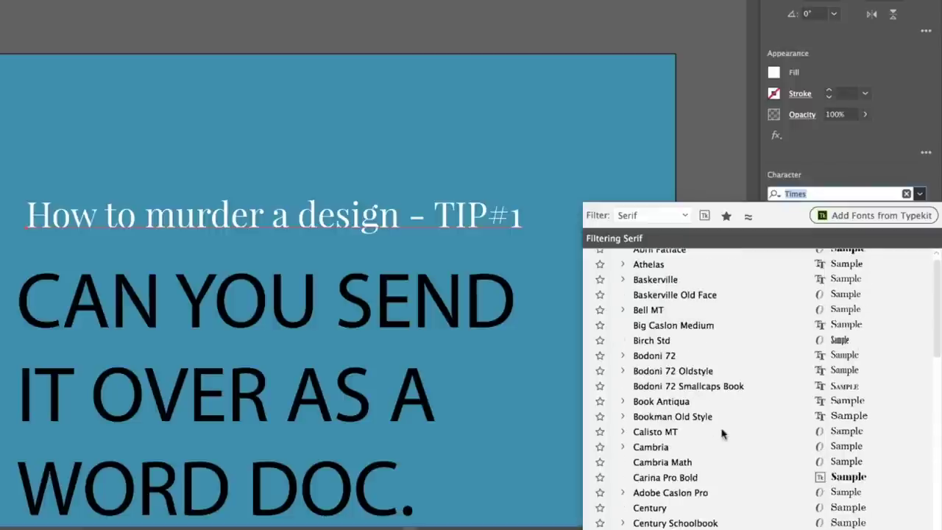
scroll(721, 431, "down", 6)
scroll(721, 432, "down", 5)
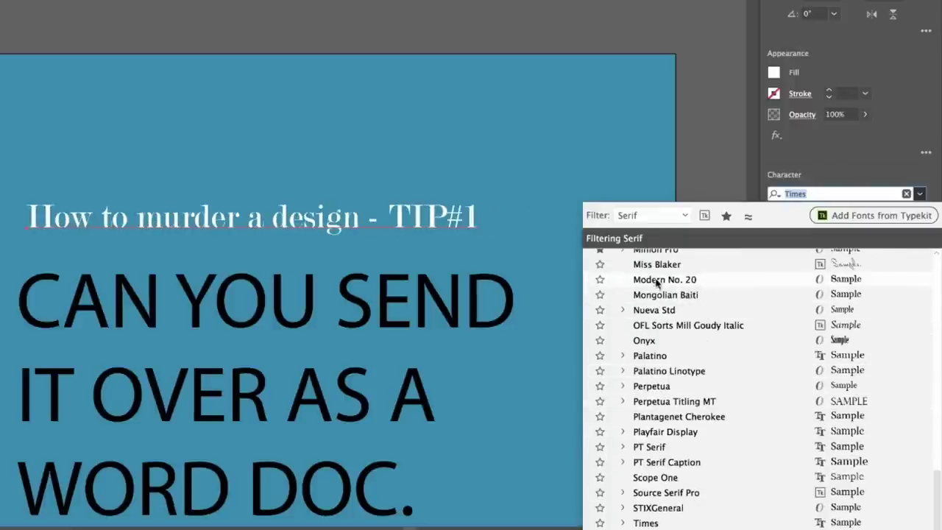
left_click(662, 217)
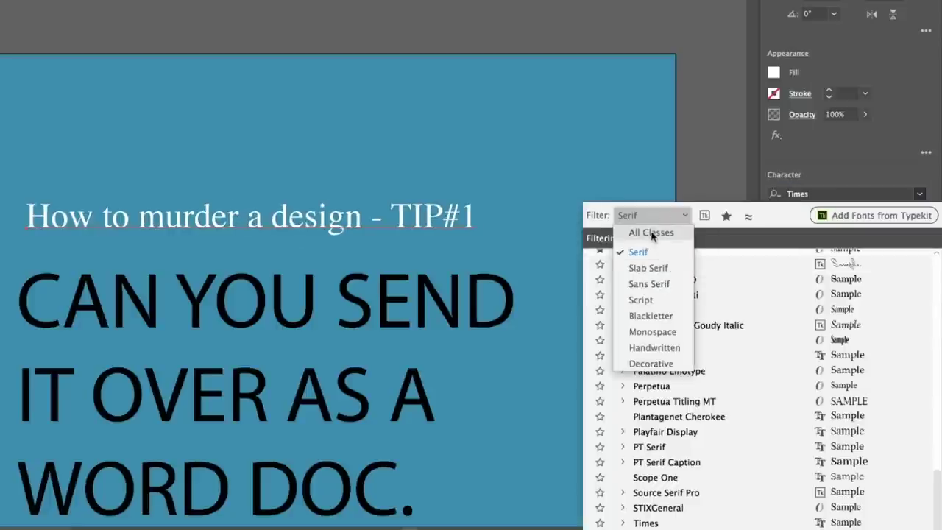
left_click(651, 232)
left_click(655, 216)
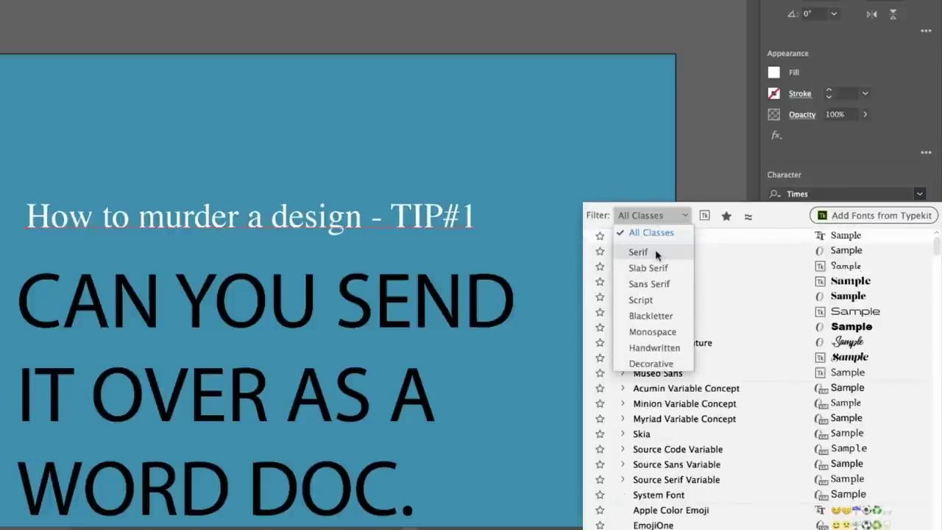
left_click(655, 252)
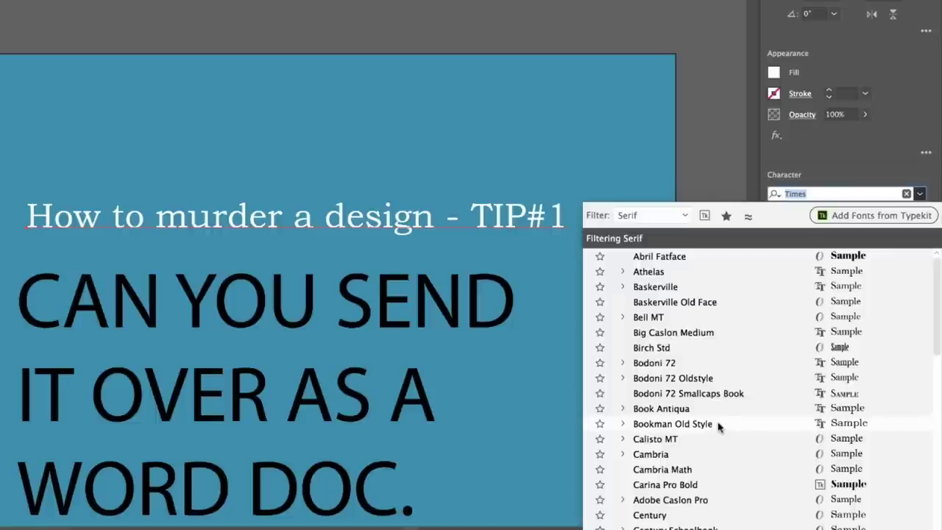
- Apply Goudy Old Style Italic at 12 pt to the subtitle and nudge it slightly left
type("GOUD")
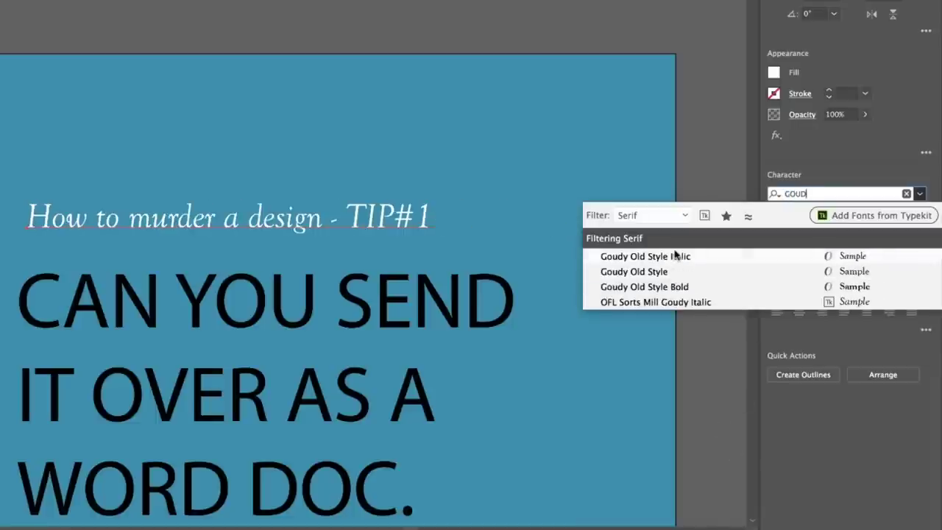
left_click(675, 255)
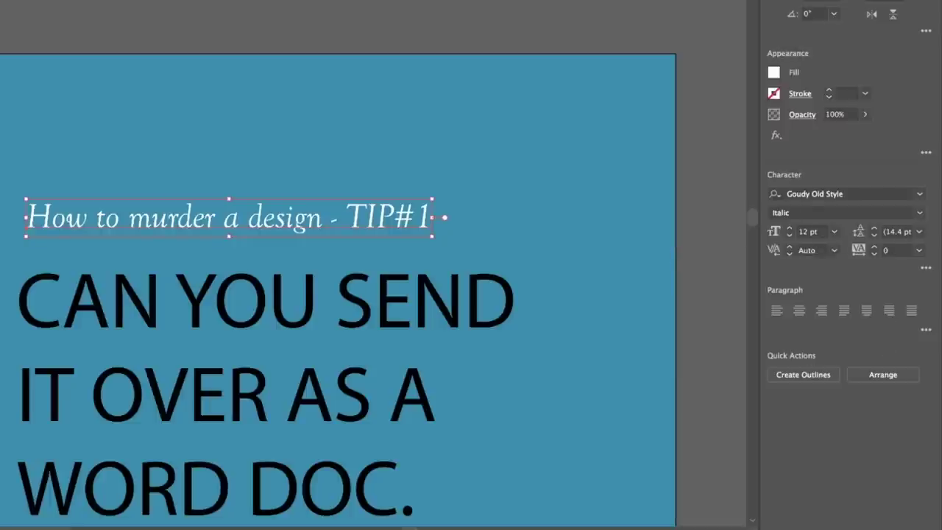
left_click(789, 228)
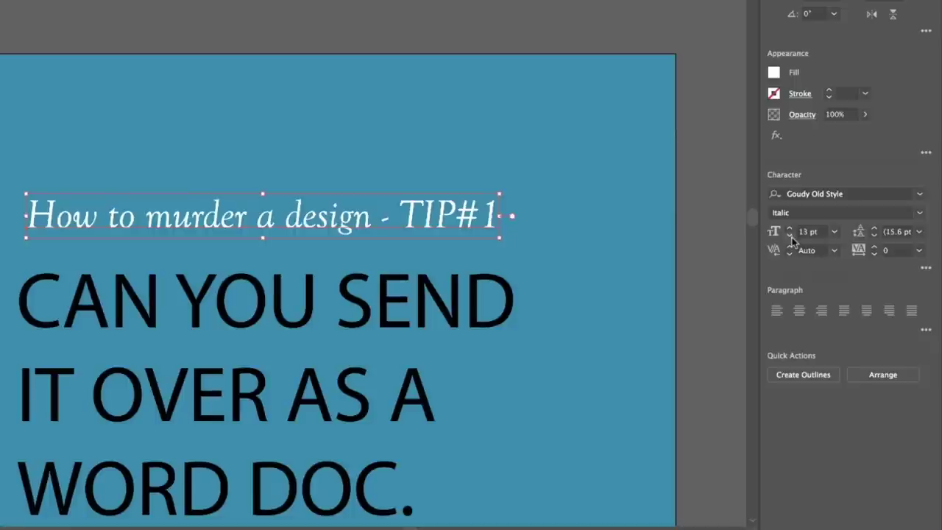
left_click(789, 235)
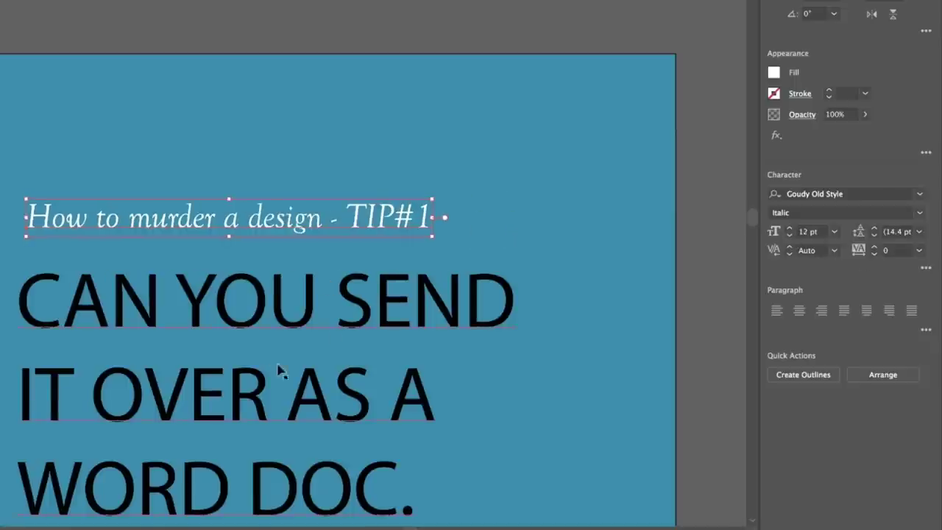
left_click_drag(283, 221, 295, 217)
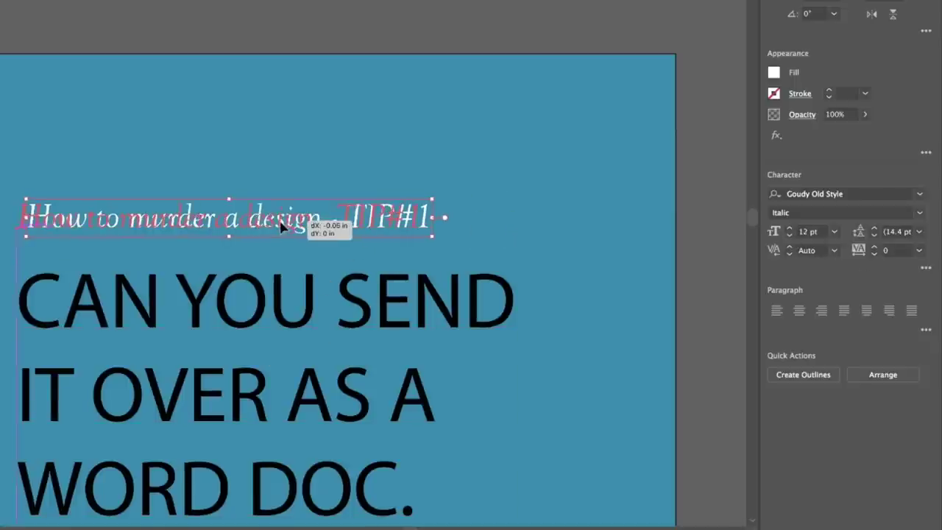
left_click(319, 294)
scroll(319, 295, "down", 4)
- Set the Lorem ipsum body text size to 10 pt
left_click(298, 447)
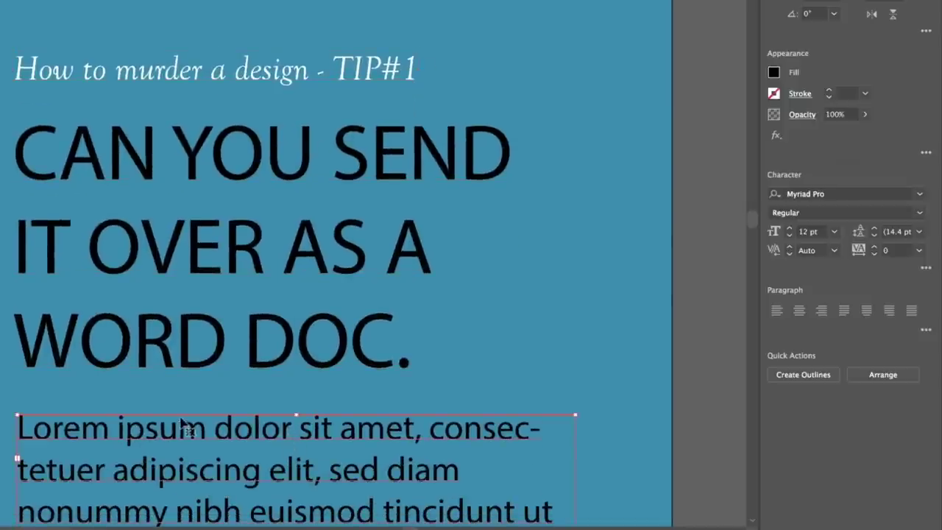
left_click(790, 237)
left_click(790, 237)
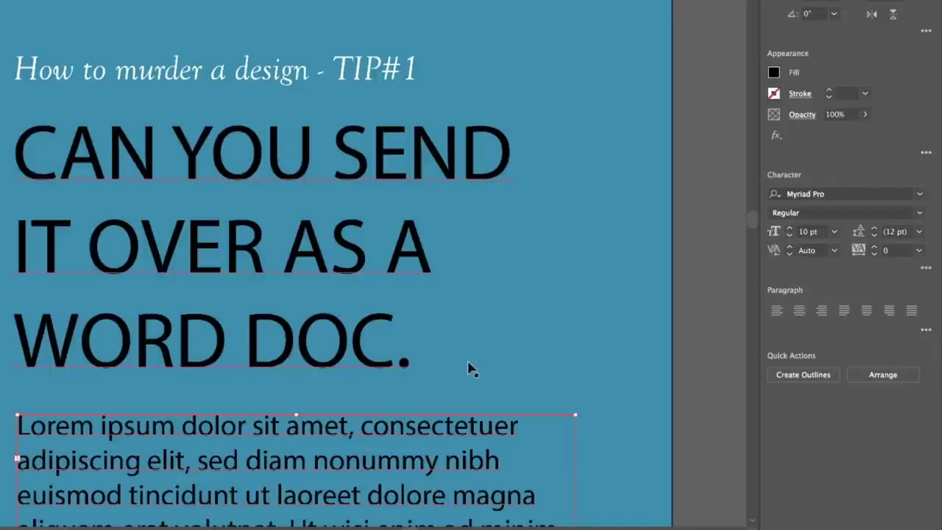
key("ctrl+minus")
key("ctrl+minus")
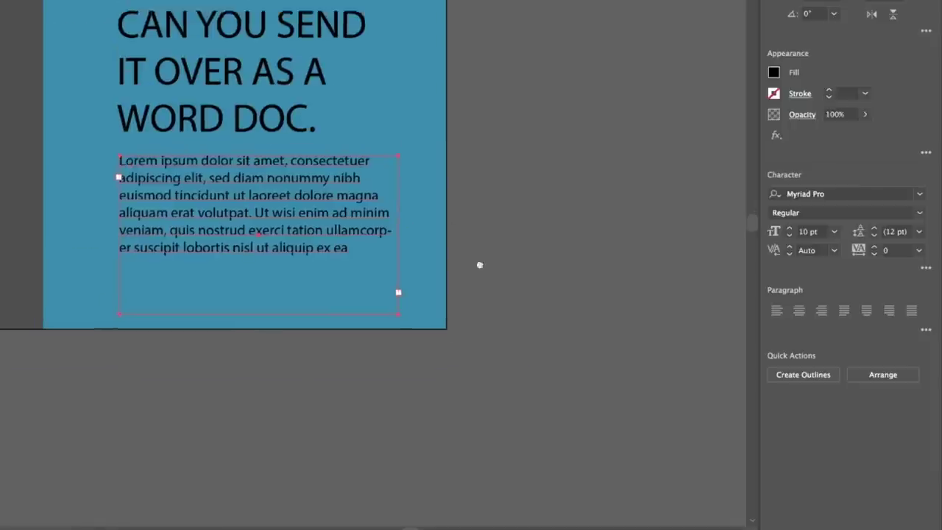
left_click_drag(481, 265, 558, 335)
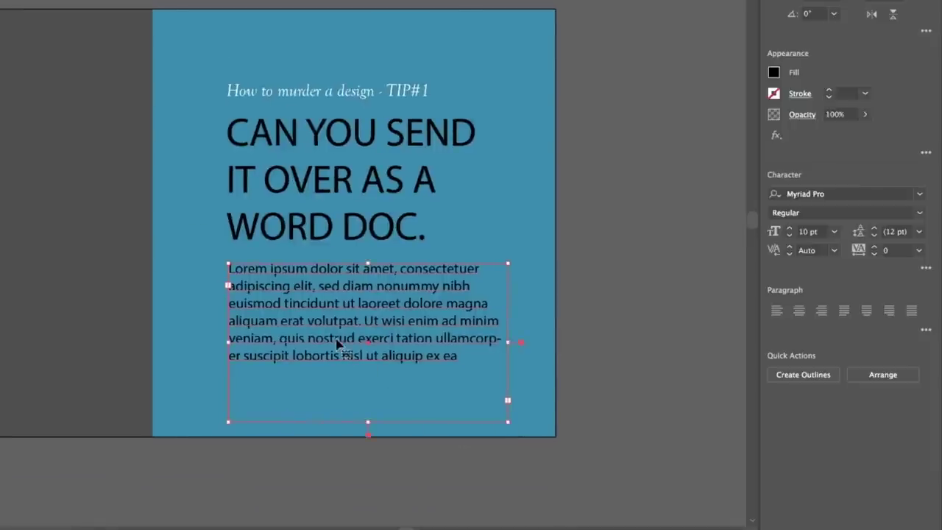
left_click(789, 234)
left_click(789, 234)
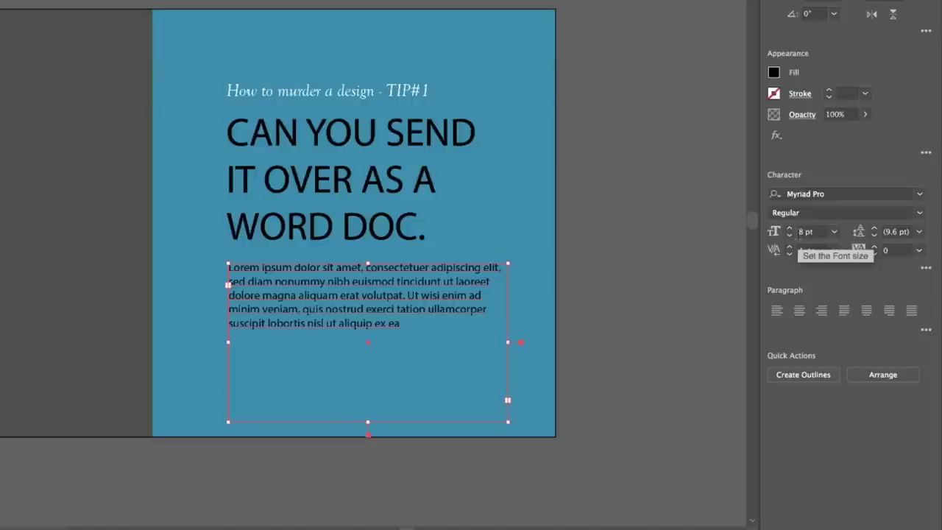
left_click(790, 231)
left_click(790, 231)
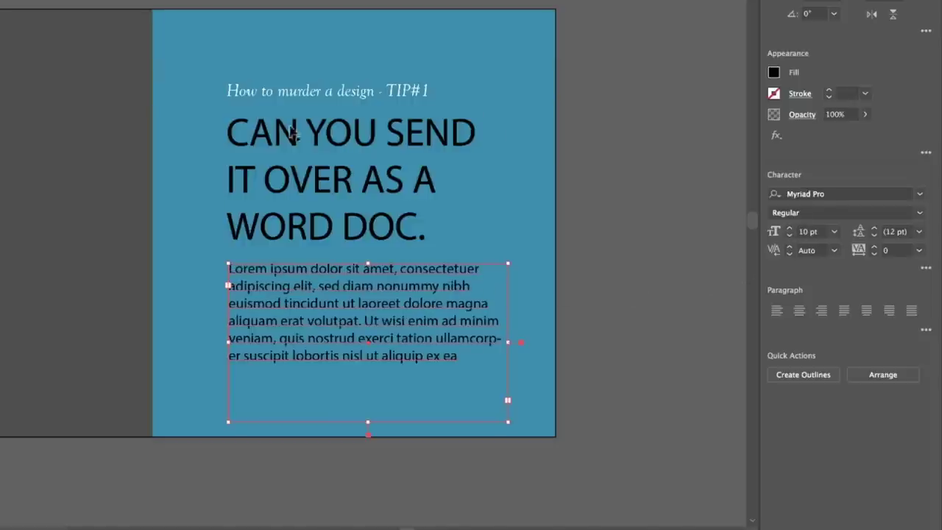
- Change the body text font to Goudy Old Style Italic
left_click(294, 92)
left_click(280, 313)
left_click(814, 194)
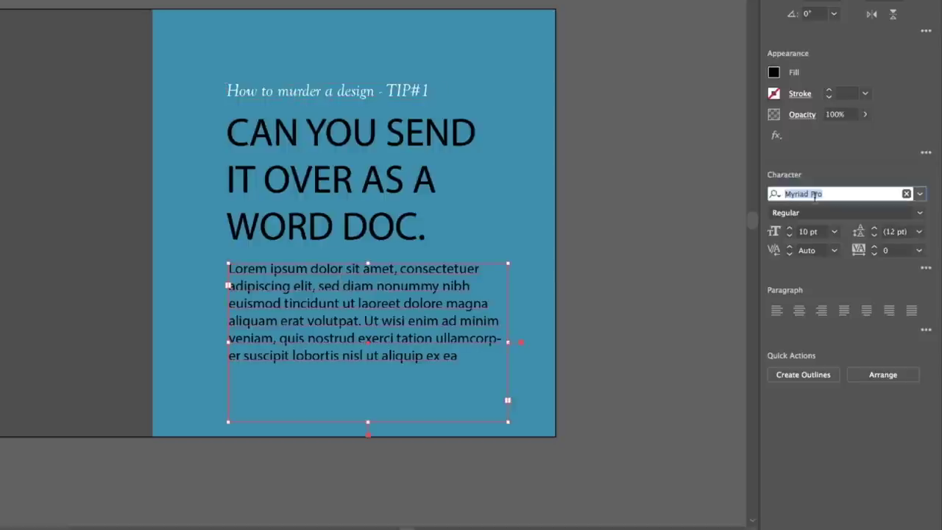
type("GOUDY")
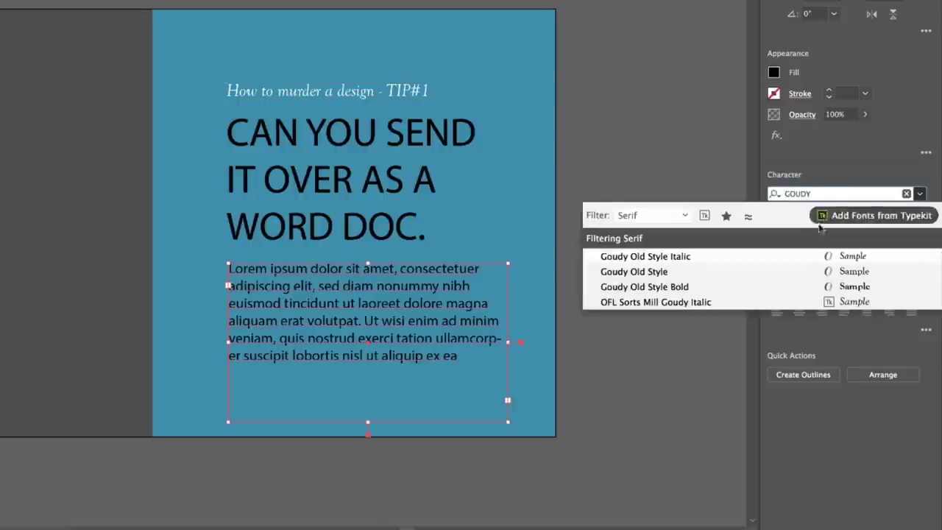
left_click(651, 256)
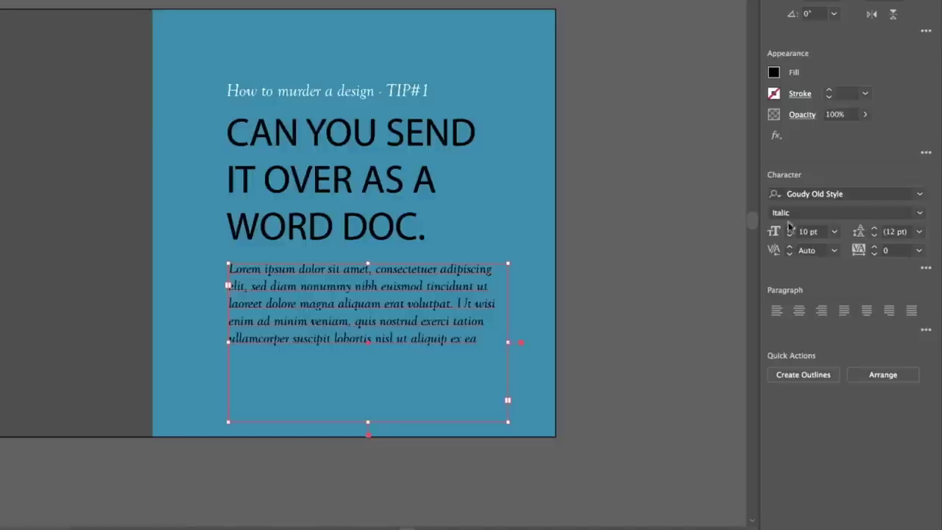
- Make the body text white and move it slightly down the page
left_click(773, 73)
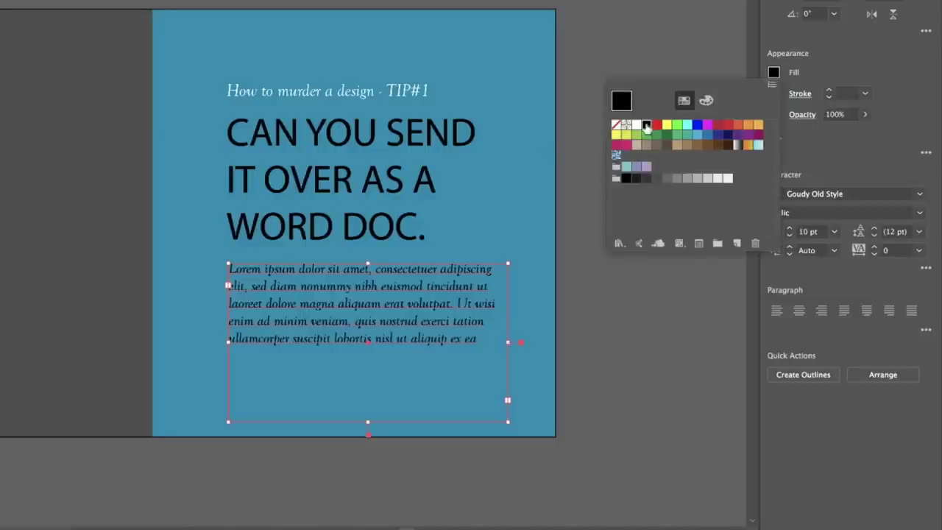
left_click(636, 125)
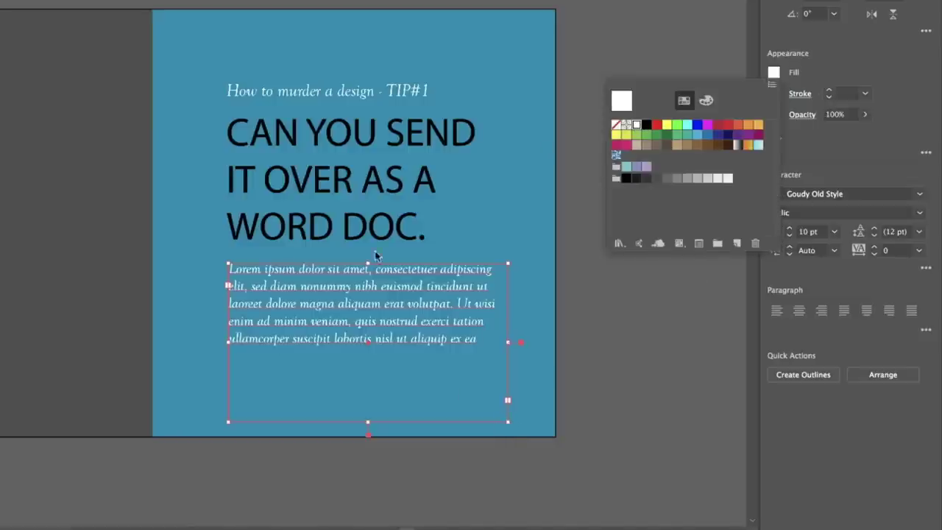
key("Escape")
left_click_drag(395, 304, 395, 328)
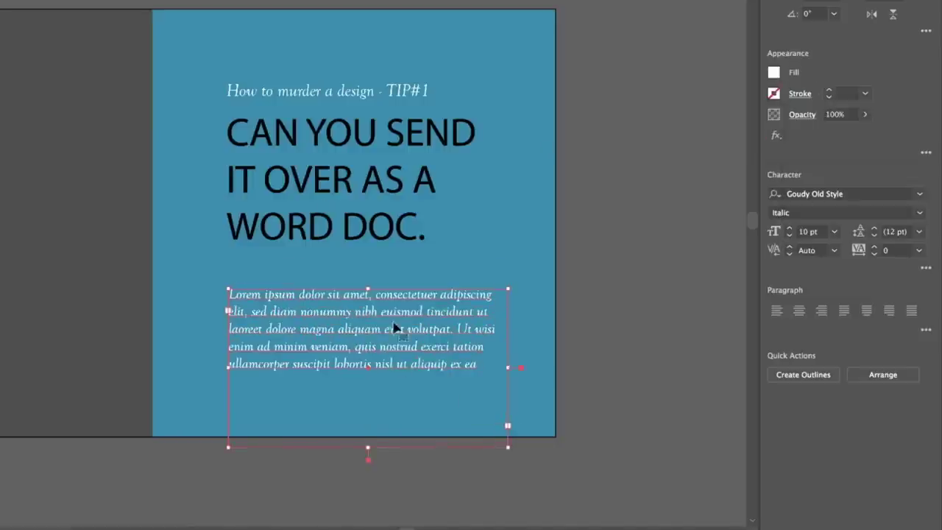
- Select the CAN YOU SEND headline and choose Add Fonts from Typekit in its font list
left_click(321, 185)
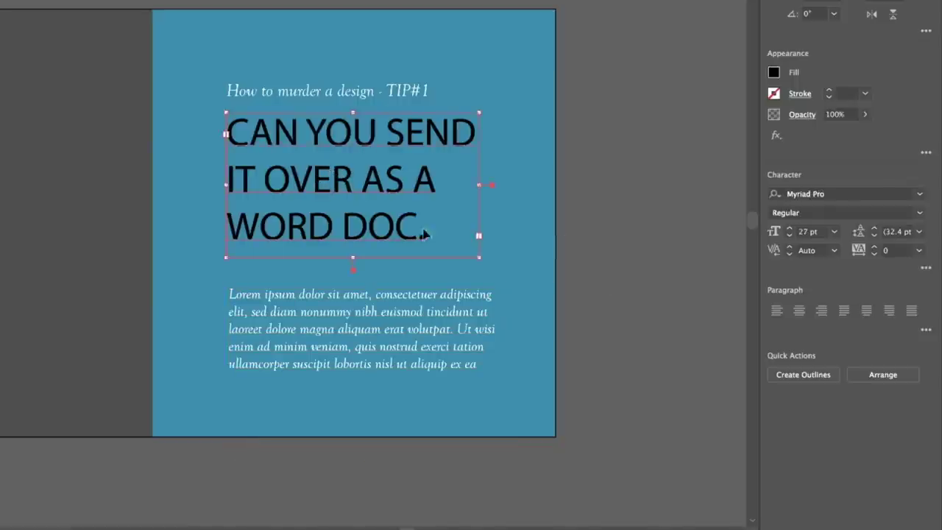
left_click(385, 89)
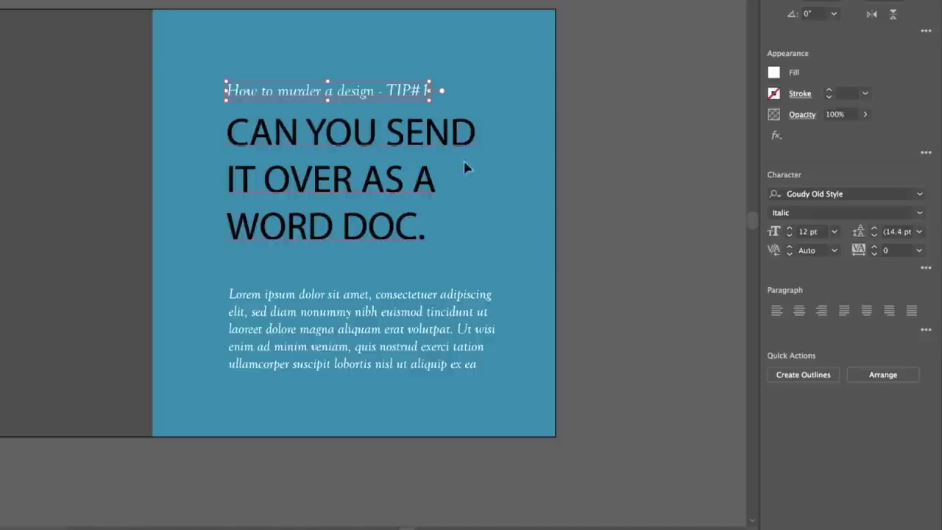
left_click(612, 170)
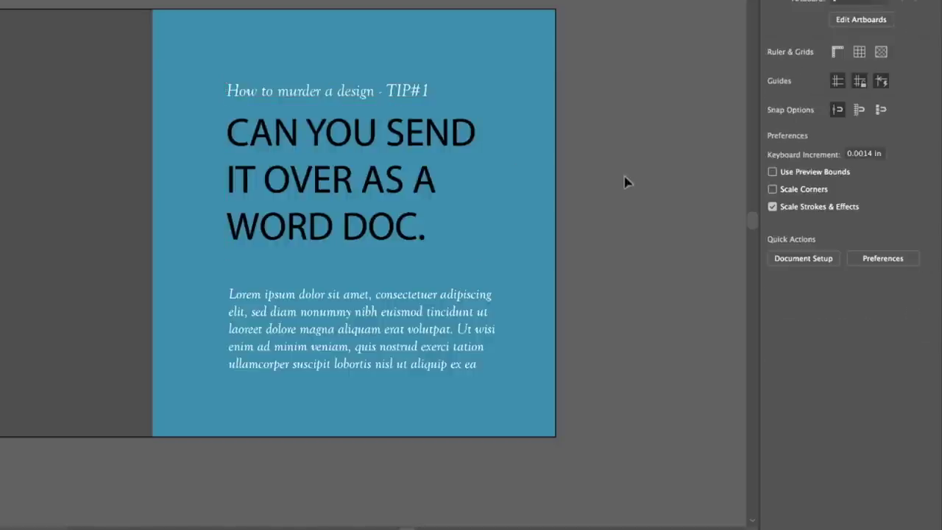
left_click(446, 153)
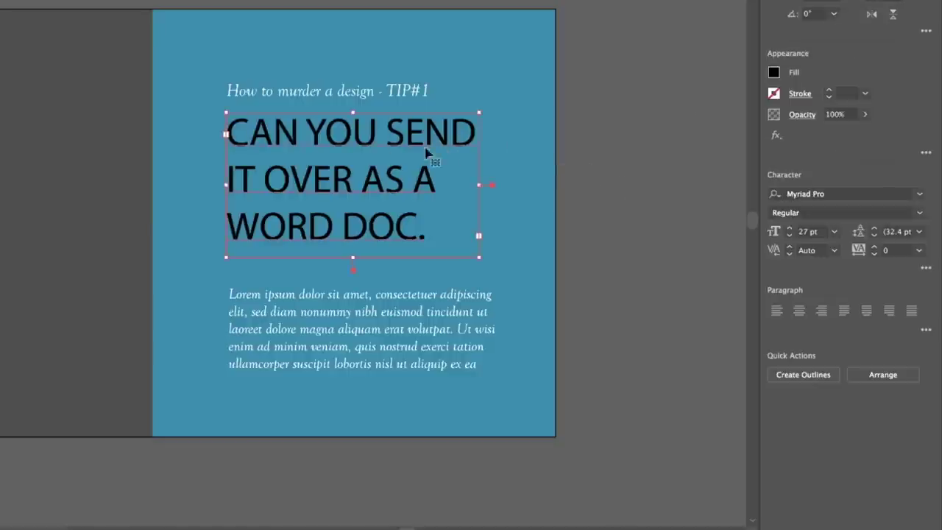
left_click(919, 194)
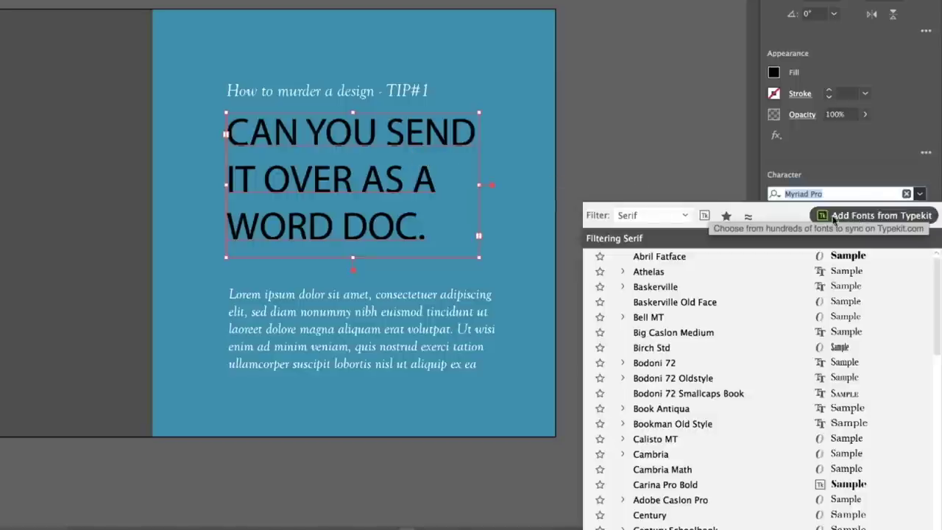
left_click(907, 216)
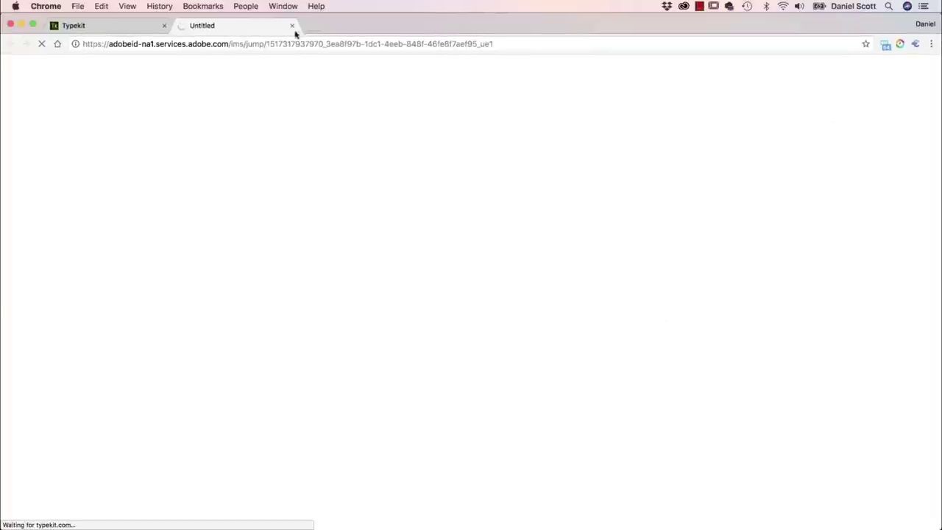
- Close the loading sign-in tab and browse the My Library font families on typekit.com
left_click(292, 26)
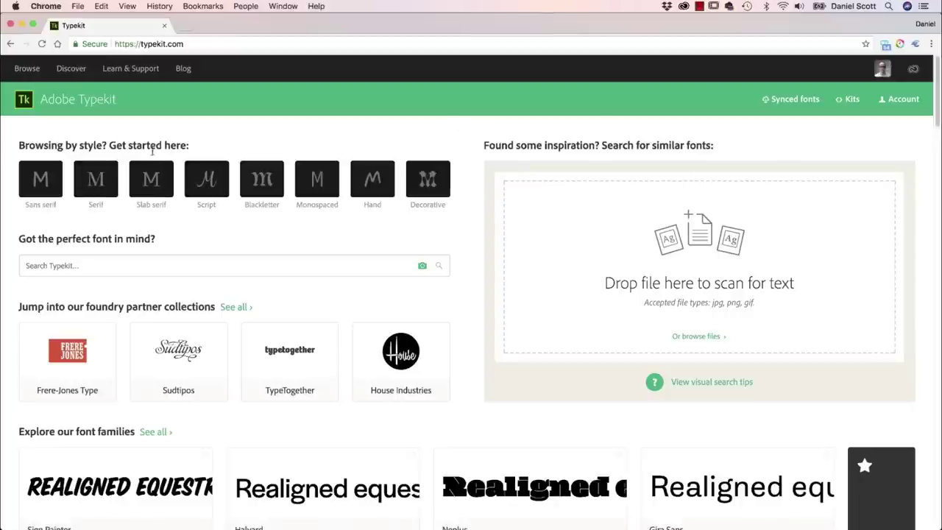
left_click(26, 69)
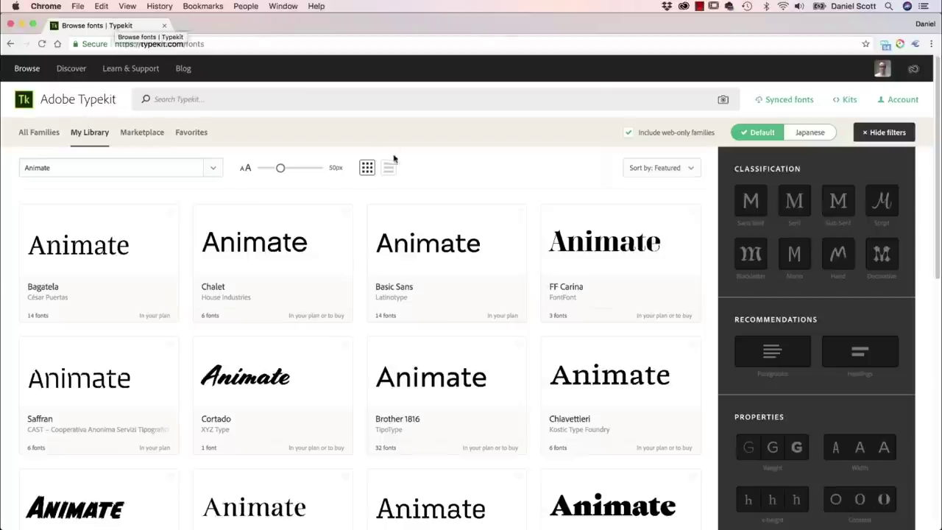
- Replace the Typekit sample preview text with 'CAN YOU SEND'
left_click(164, 167)
key("BackSpace")
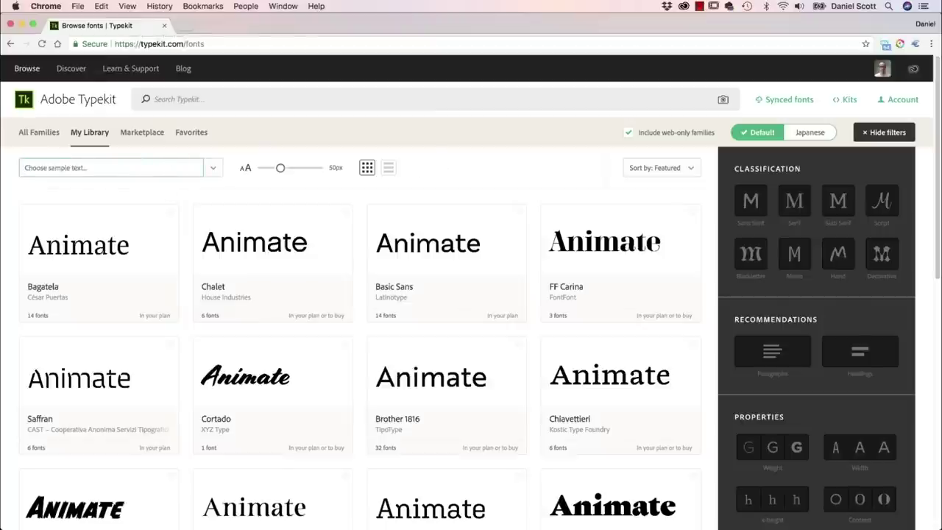
type("CAN ")
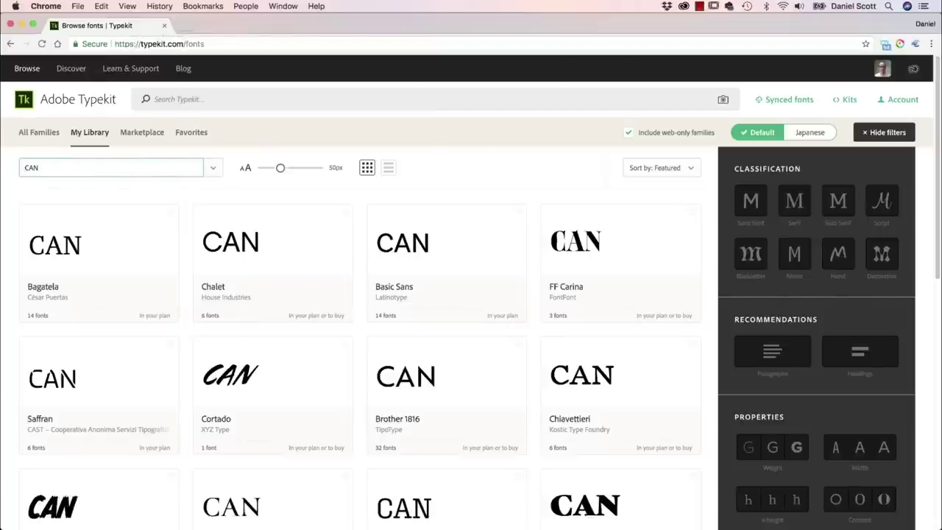
type("YOU")
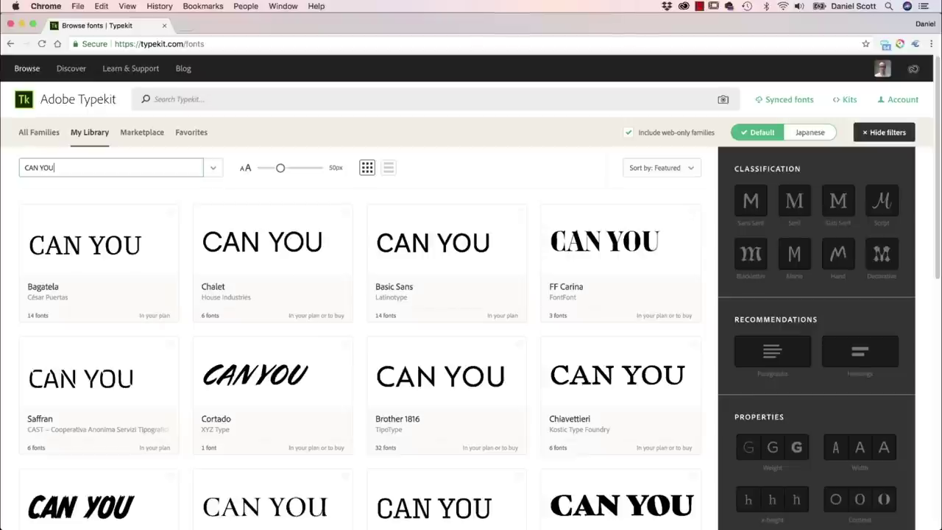
type(" SEND")
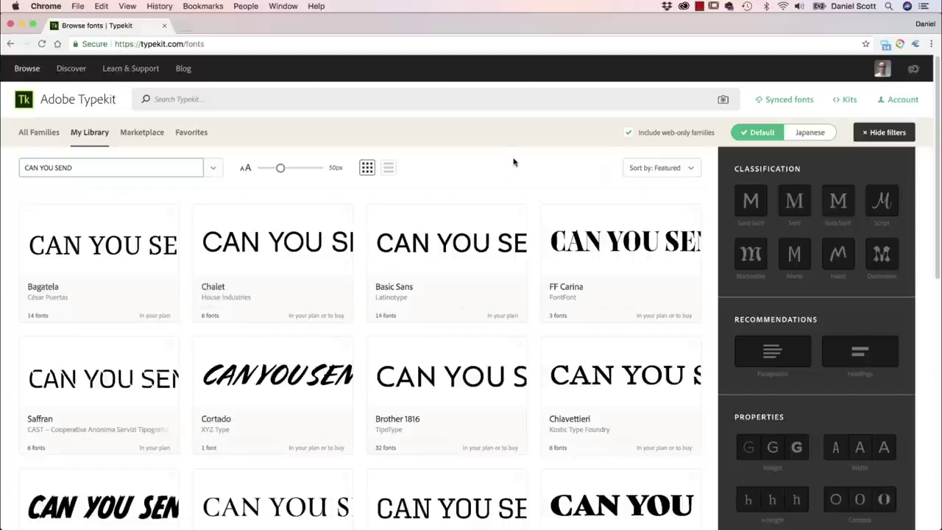
- Try script, handwritten and heading filters, then show only condensed-width families
left_click(883, 206)
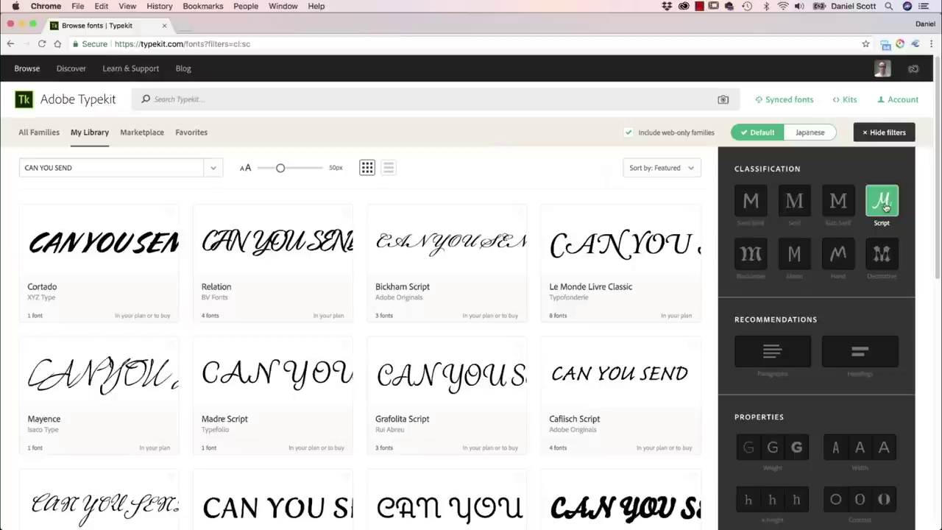
left_click(842, 253)
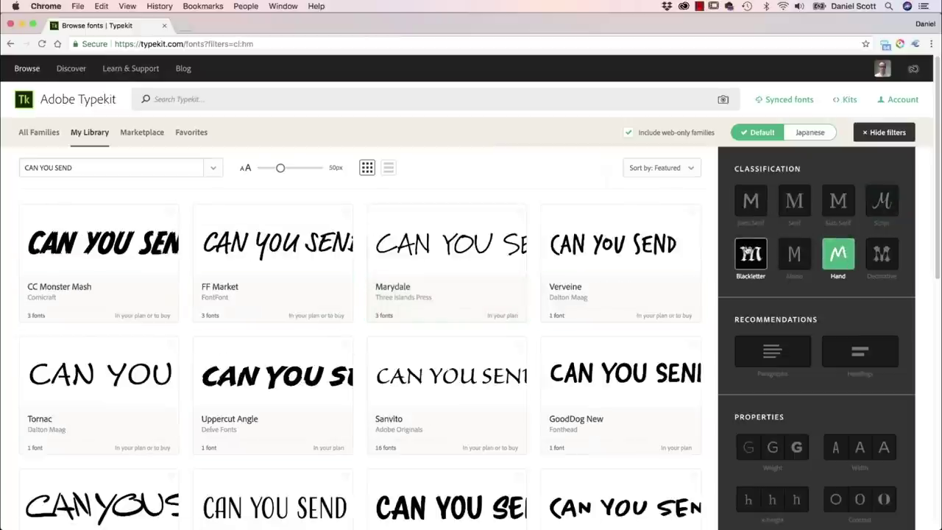
scroll(817, 331, "down", 3)
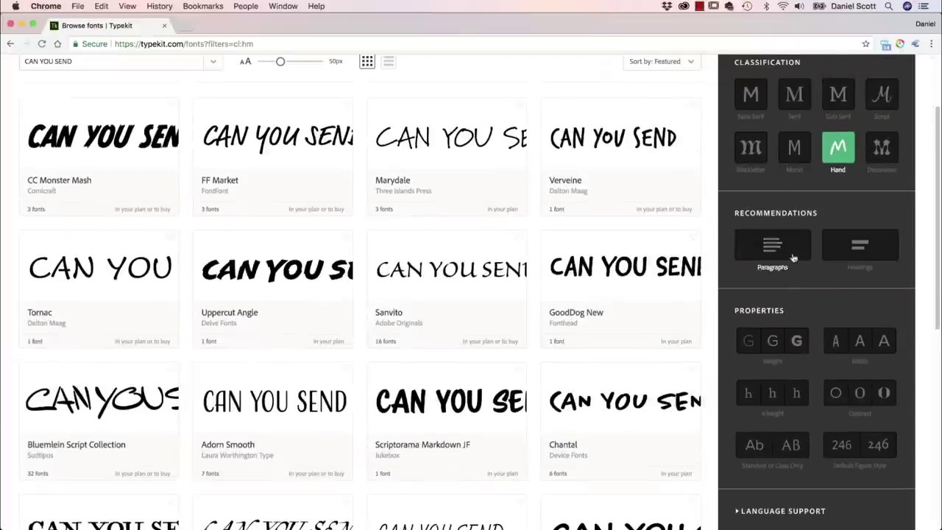
left_click(851, 253)
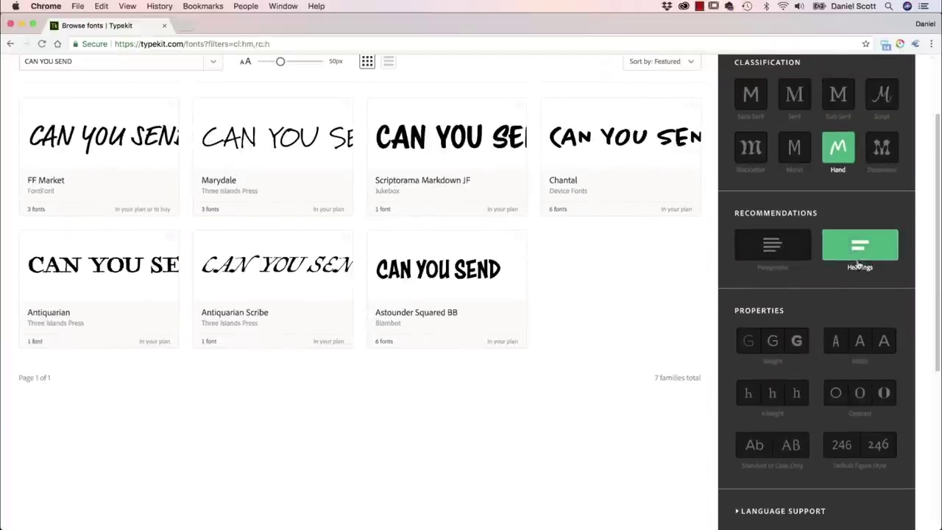
left_click(838, 150)
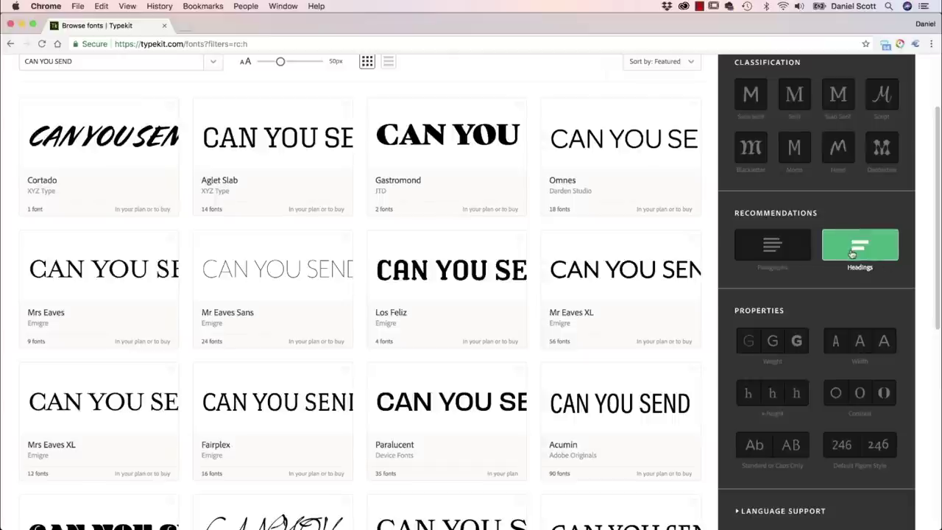
left_click(831, 261)
scroll(805, 281, "down", 2)
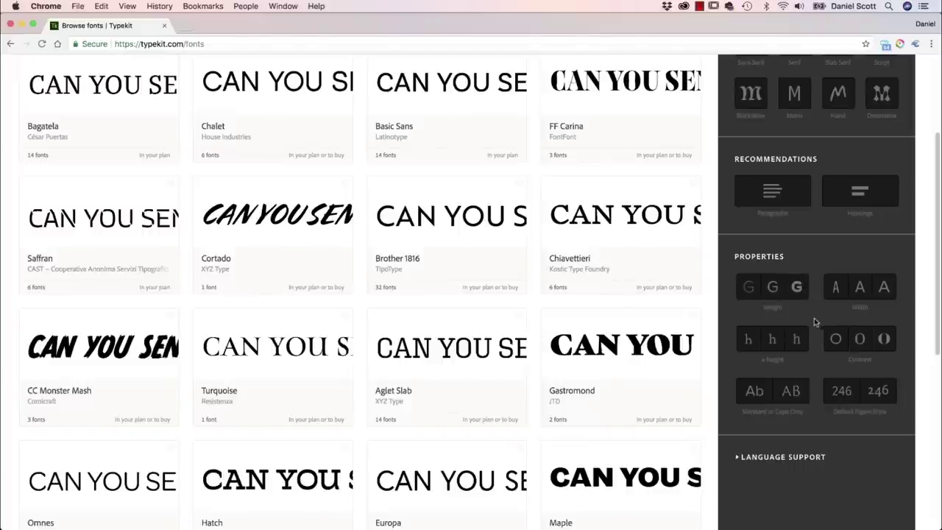
left_click(835, 287)
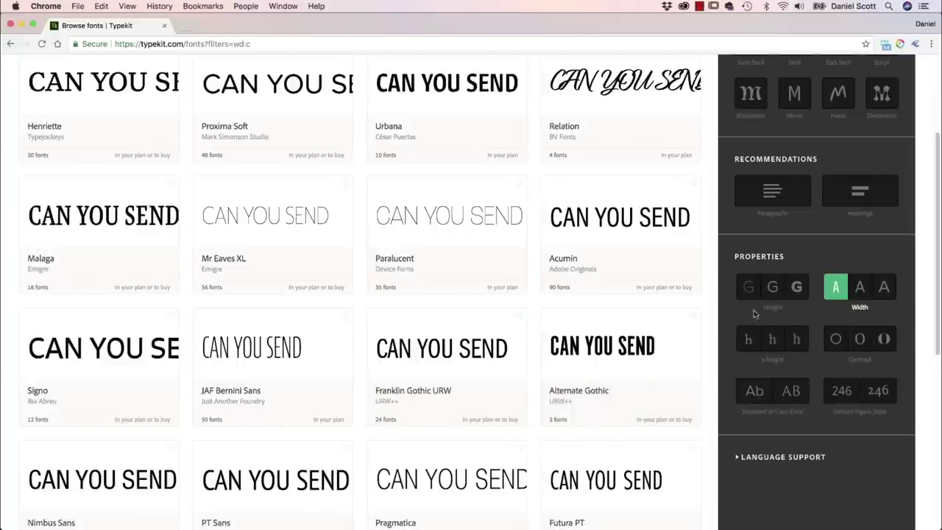
scroll(369, 309, "up", 3)
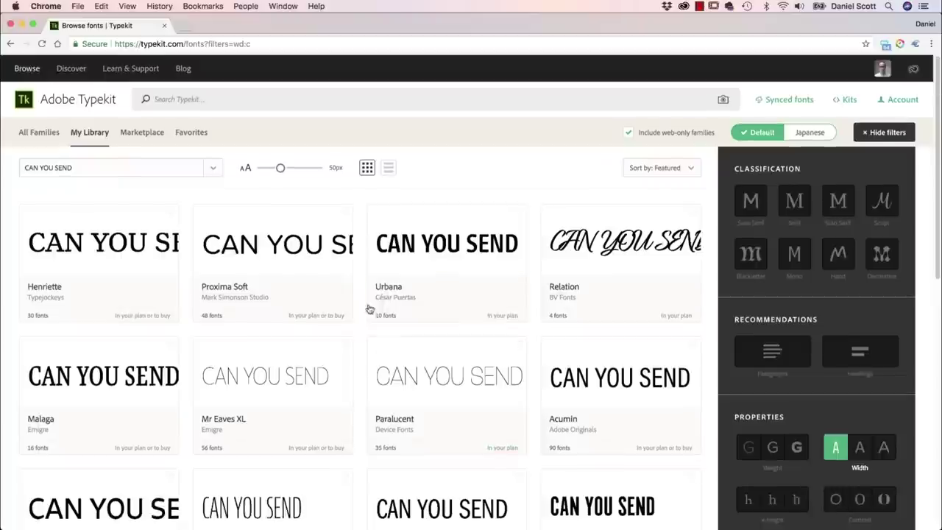
- Search Typekit for League Gothic and sync all four of its fonts
left_click(218, 106)
type("LE")
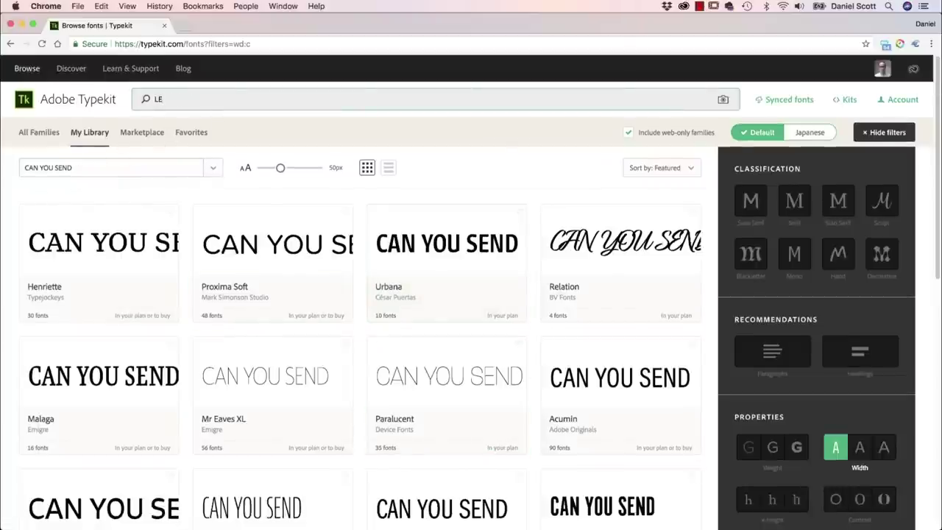
type("A")
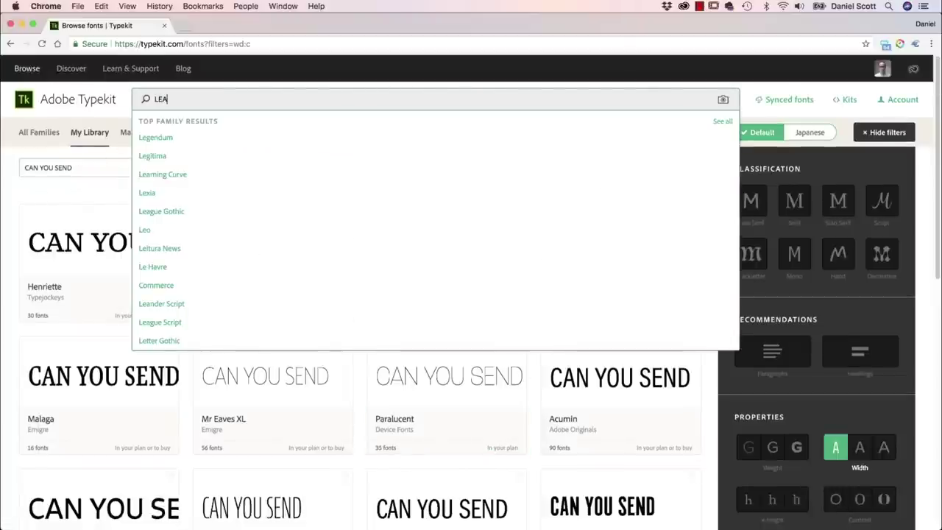
type("G")
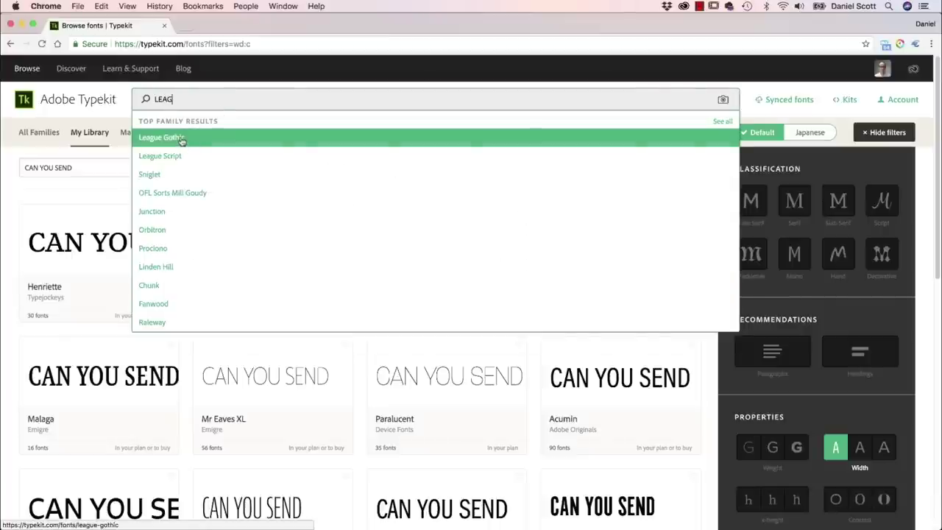
left_click(188, 144)
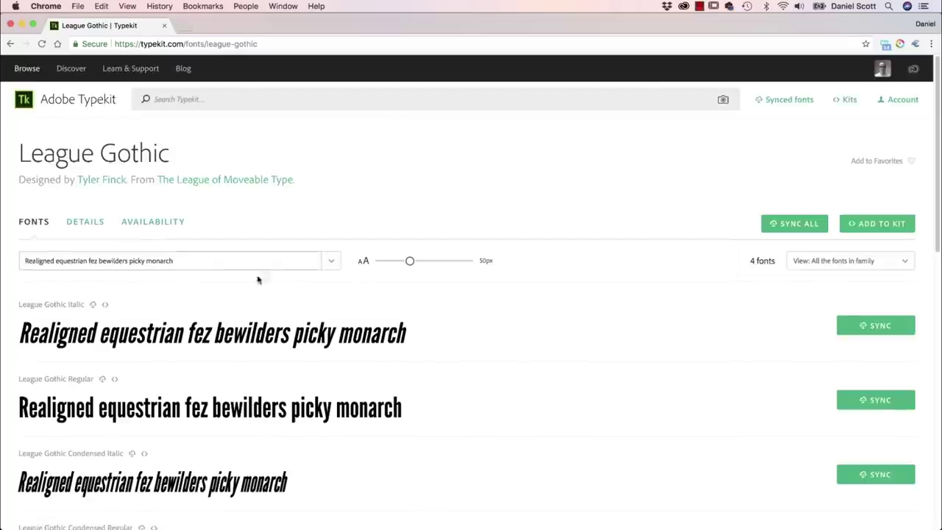
scroll(451, 346, "down", 5)
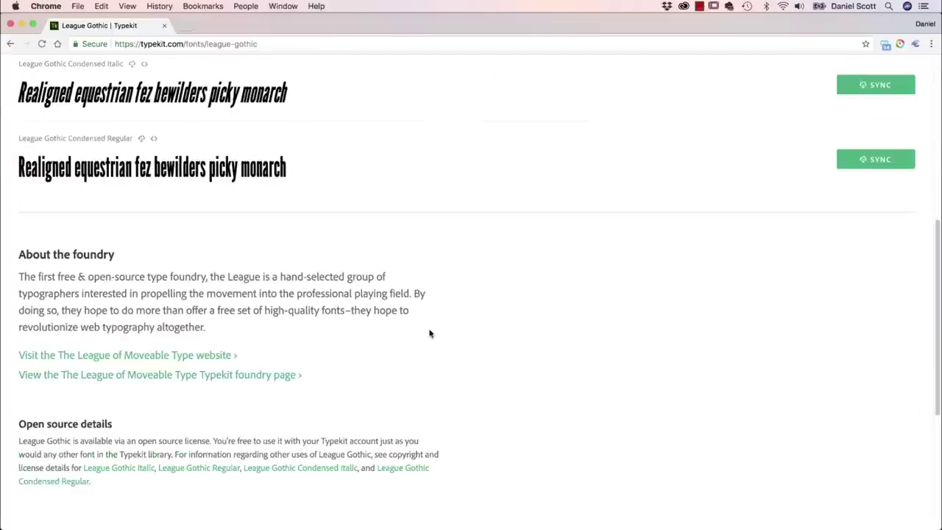
scroll(431, 331, "up", 5)
scroll(435, 334, "up", 2)
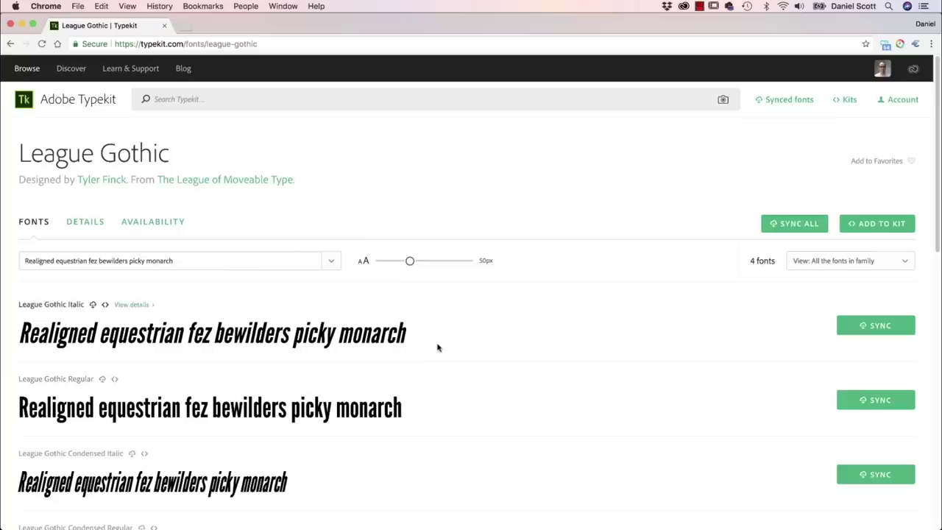
left_click(809, 225)
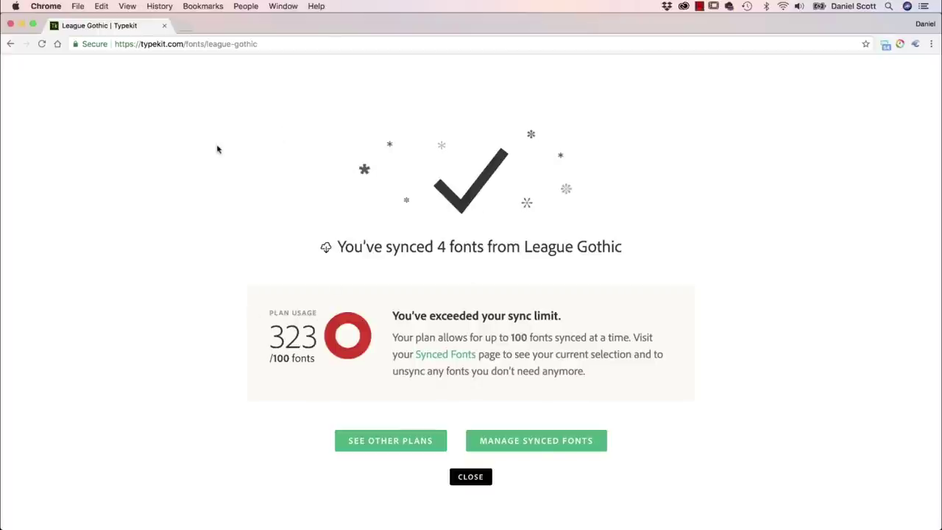
- Back in Illustrator, set the headline font to League Gothic, showing all font classes
key("super+Tab")
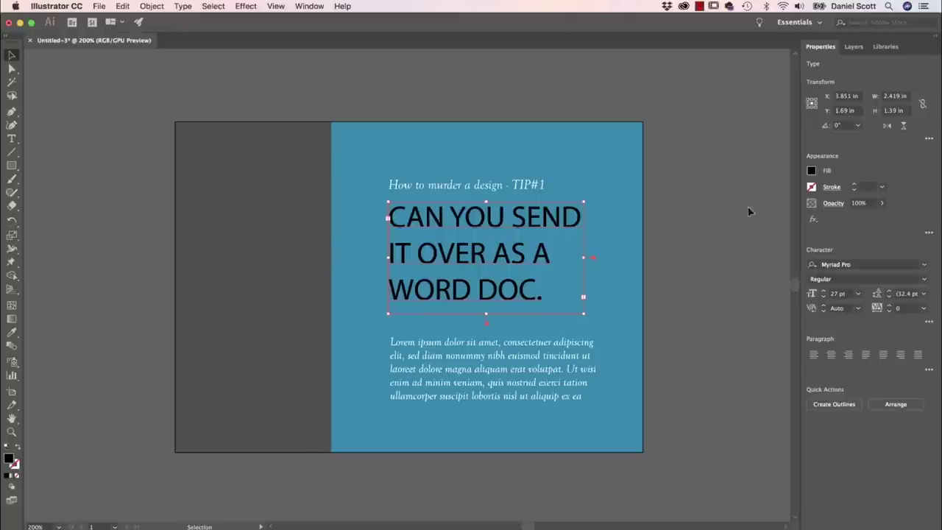
left_click(866, 264)
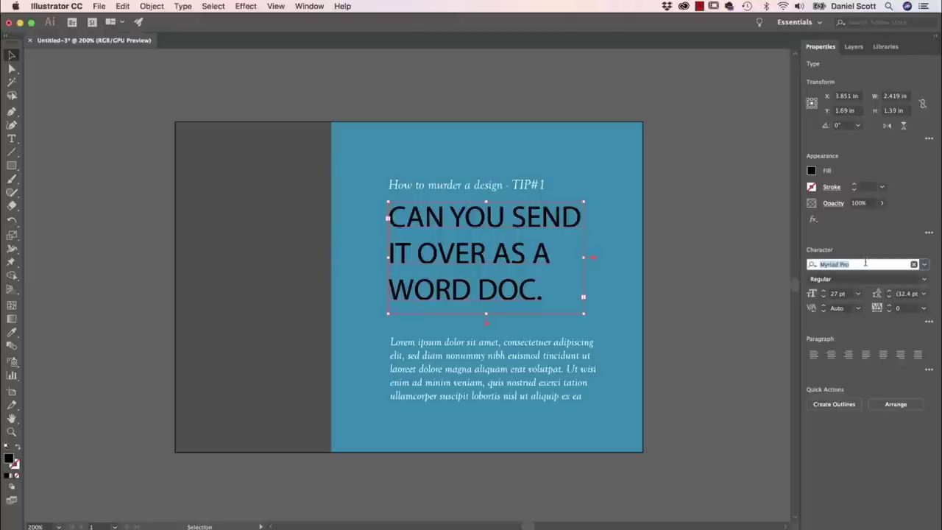
type("LEAG")
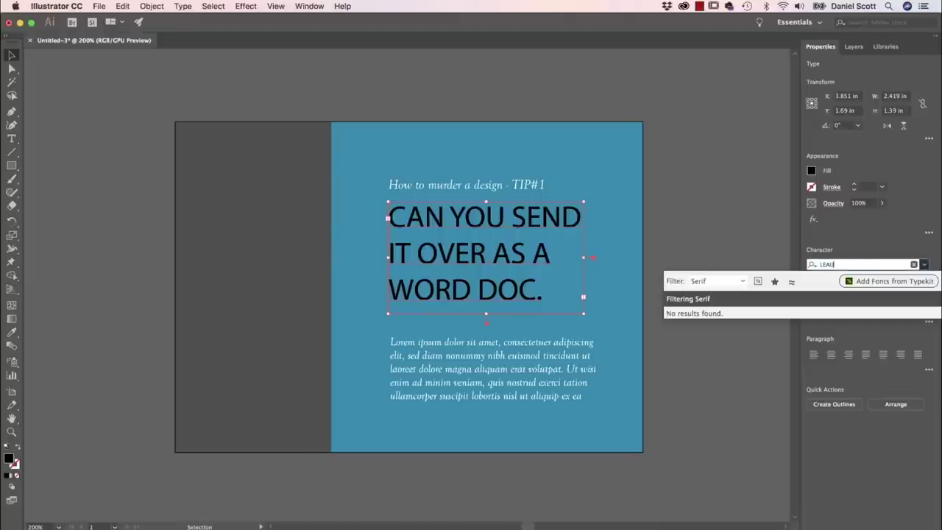
left_click(733, 282)
left_click(717, 295)
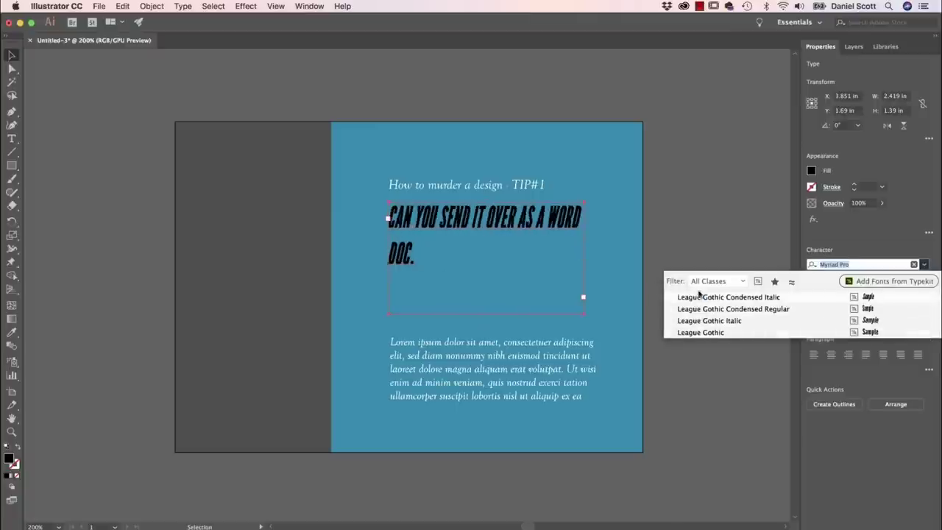
left_click(713, 333)
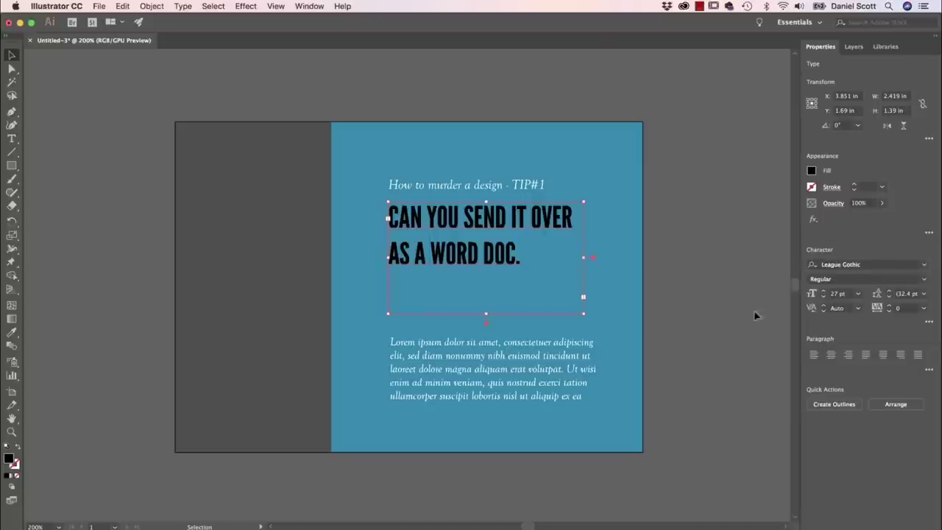
- Color the headline white and enlarge its text frame slightly
left_click(812, 170)
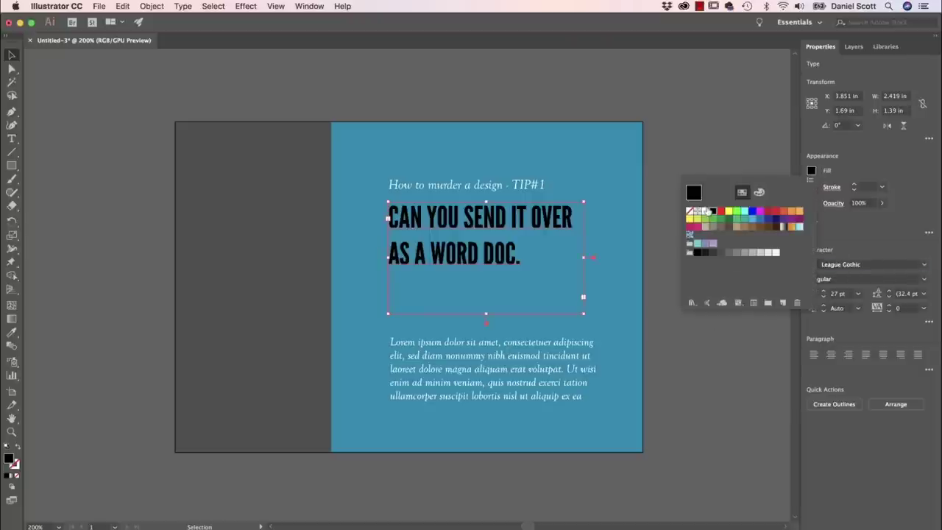
left_click(705, 211)
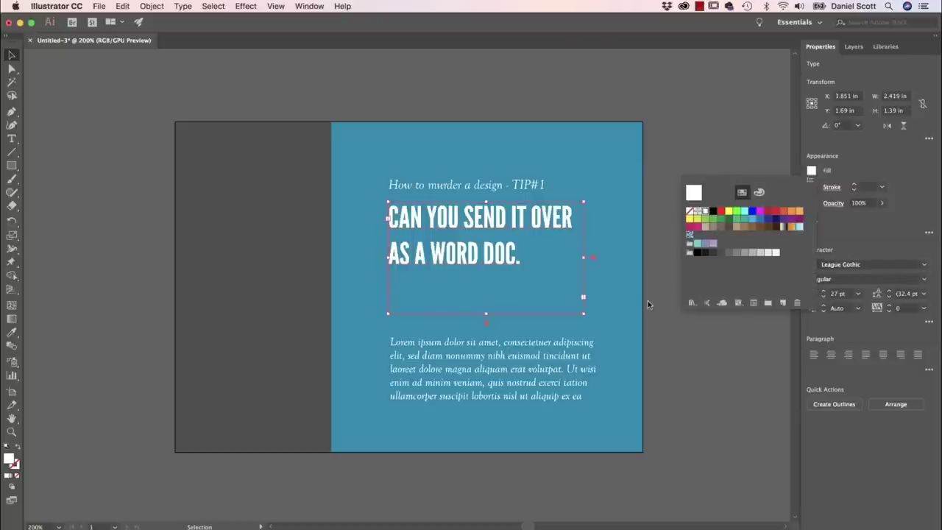
left_click(682, 133)
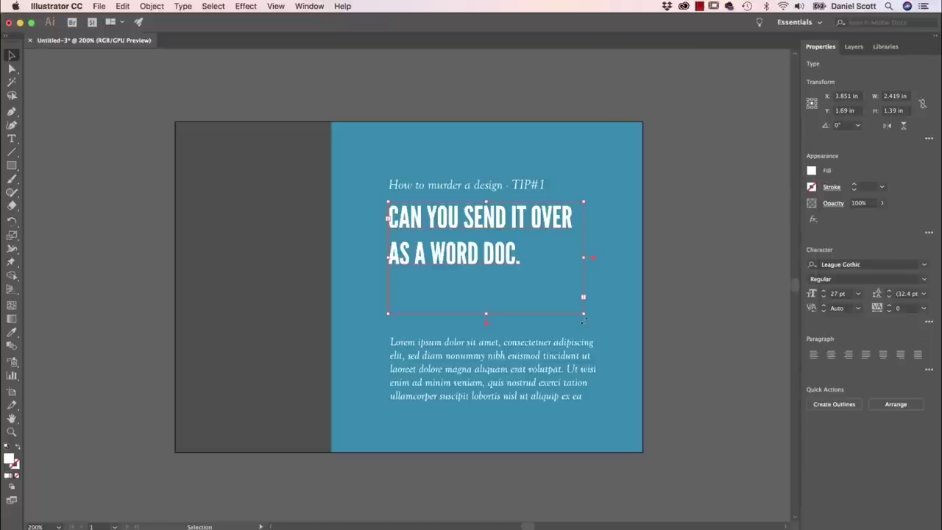
left_click_drag(583, 315, 597, 325)
- Increase the headline to 41 pt and make its frame taller so WORD DOC. shows
double_click(518, 253)
left_click_drag(548, 255, 389, 225)
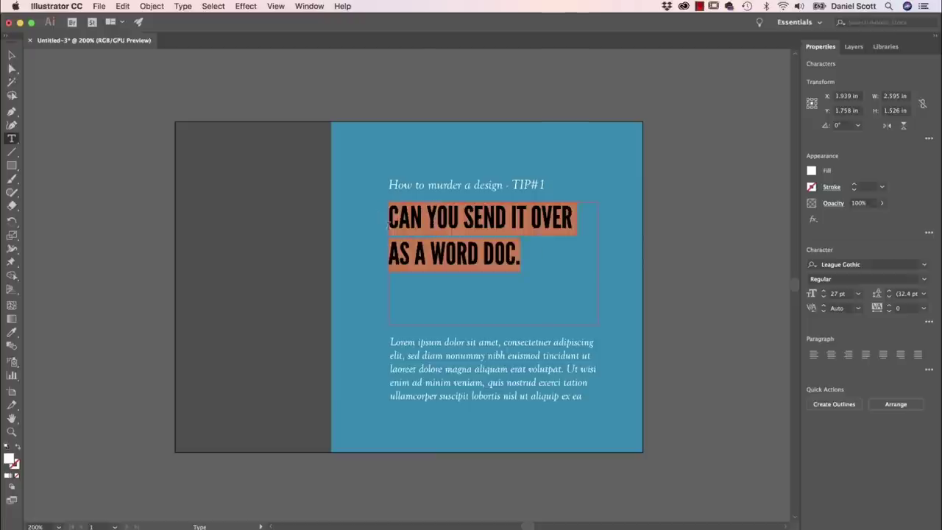
key("super")
key("super+shift+period")
key("super+shift+period")
key("super+shift+period")
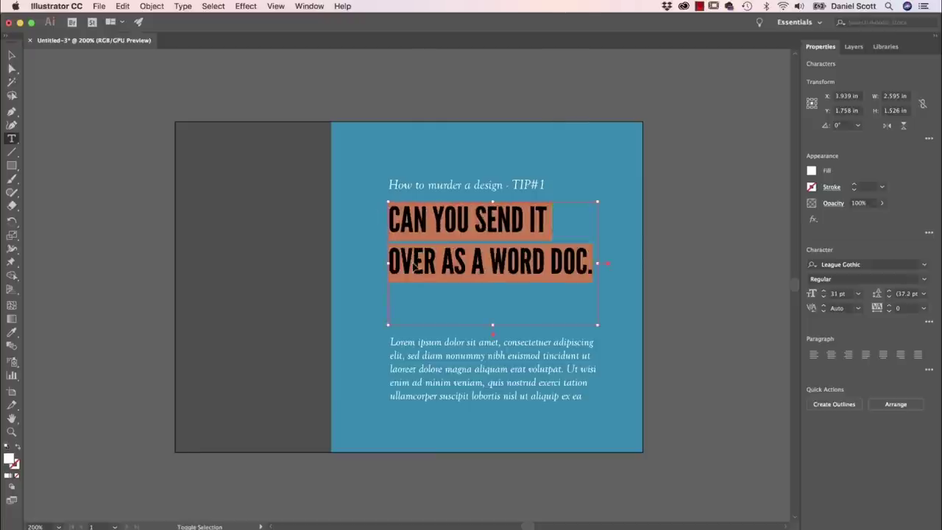
key("super+shift+period")
key("super+shift+period")
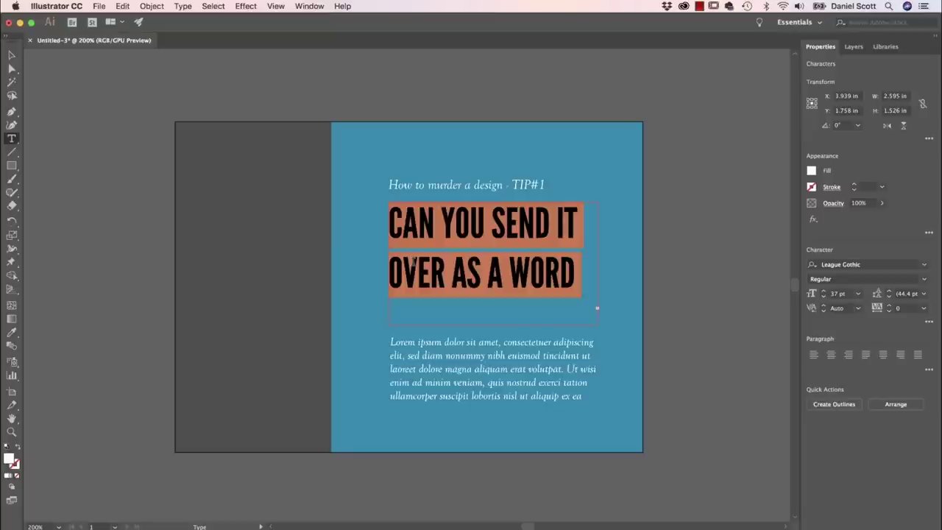
key("Escape")
key("super+shift+comma")
key("super+shift+period")
key("super+shift+period")
key("super+shift+period")
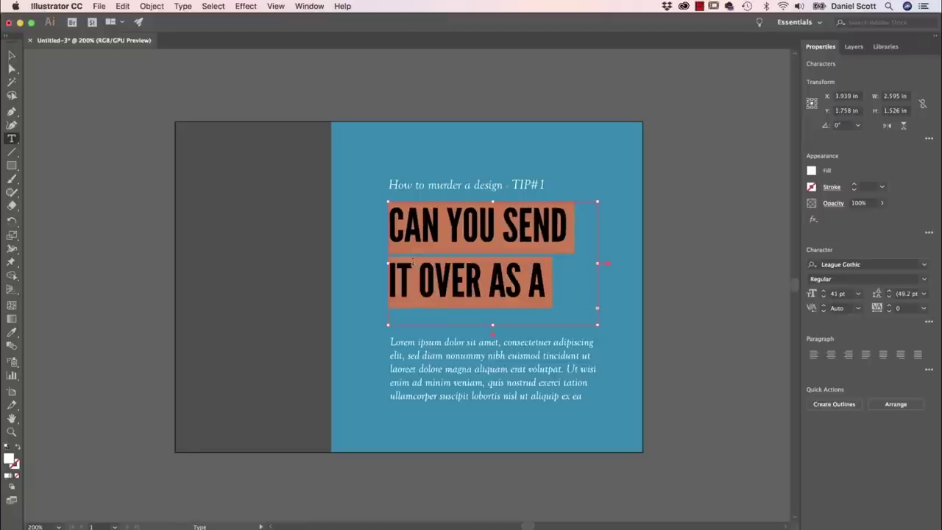
key("Escape")
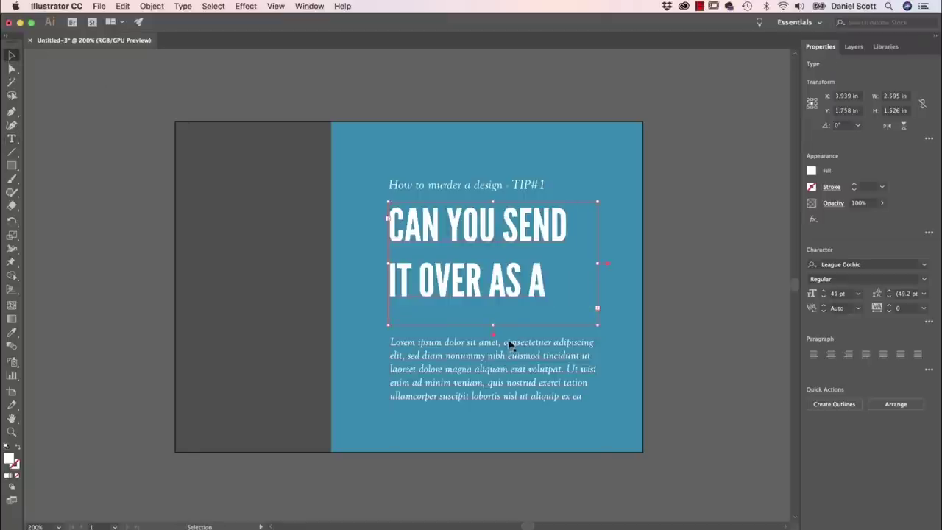
left_click_drag(492, 325, 498, 365)
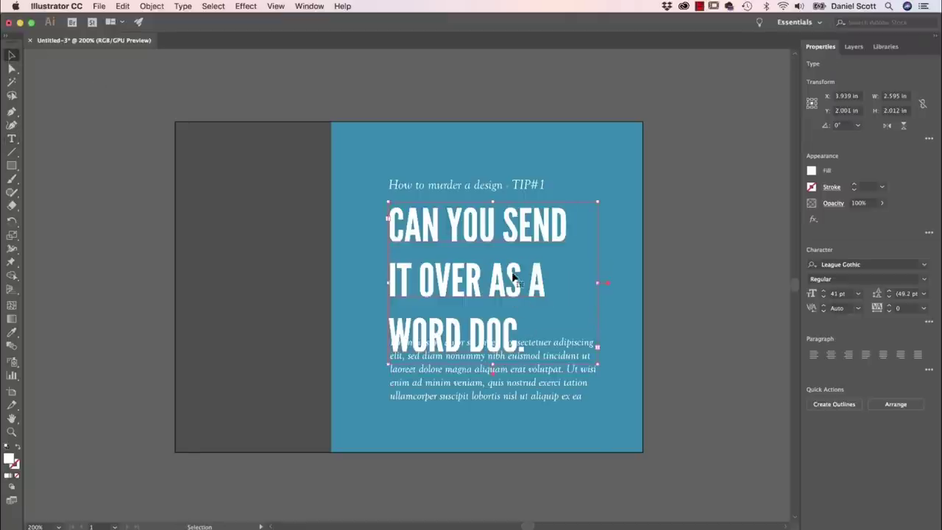
- Set the headline leading to 39 pt
double_click(515, 281)
left_click_drag(533, 326, 389, 217)
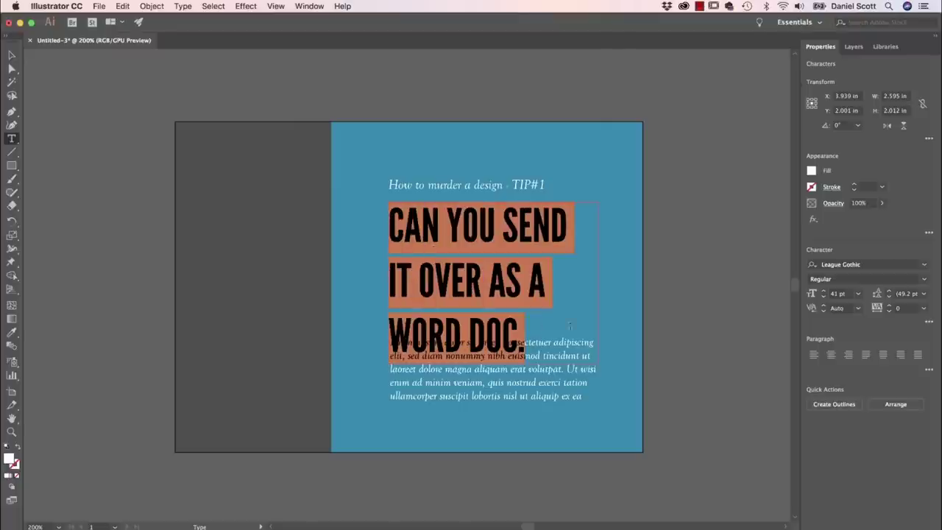
left_click(888, 298)
left_click(887, 297)
left_click(888, 297)
left_click(888, 297)
left_click(888, 297)
left_click(888, 297)
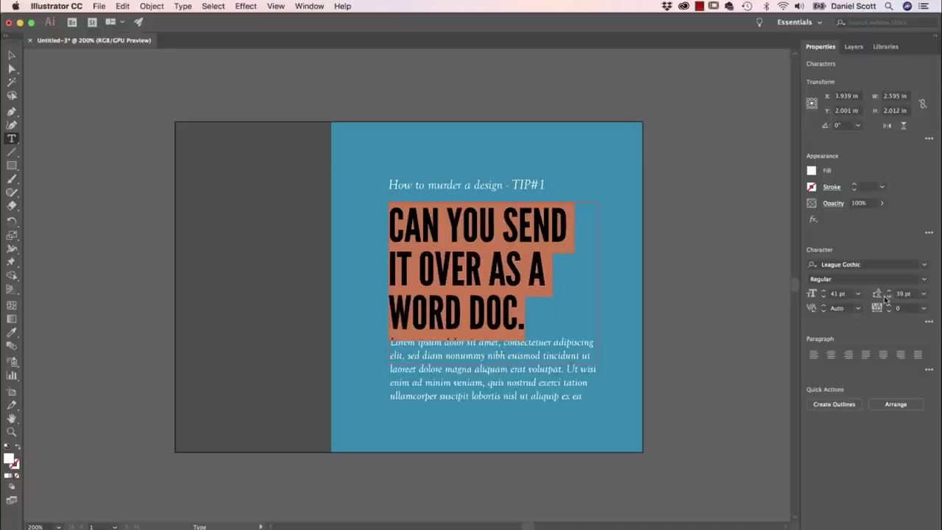
left_click(888, 292)
left_click(887, 293)
left_click(888, 293)
left_click(887, 293)
left_click(887, 297)
left_click(887, 297)
left_click(887, 298)
left_click(887, 297)
- Move the subtitle, headline and body text frames slightly up and left
key("Escape")
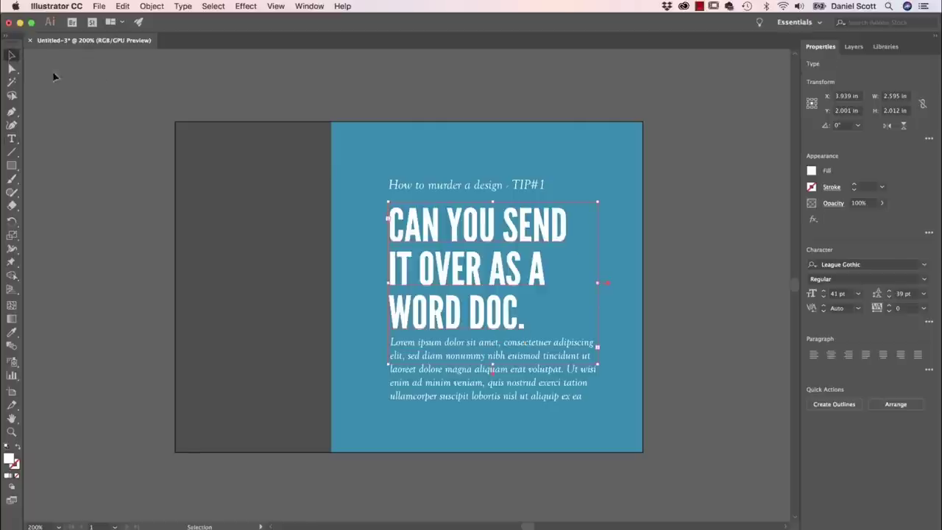
left_click(530, 398)
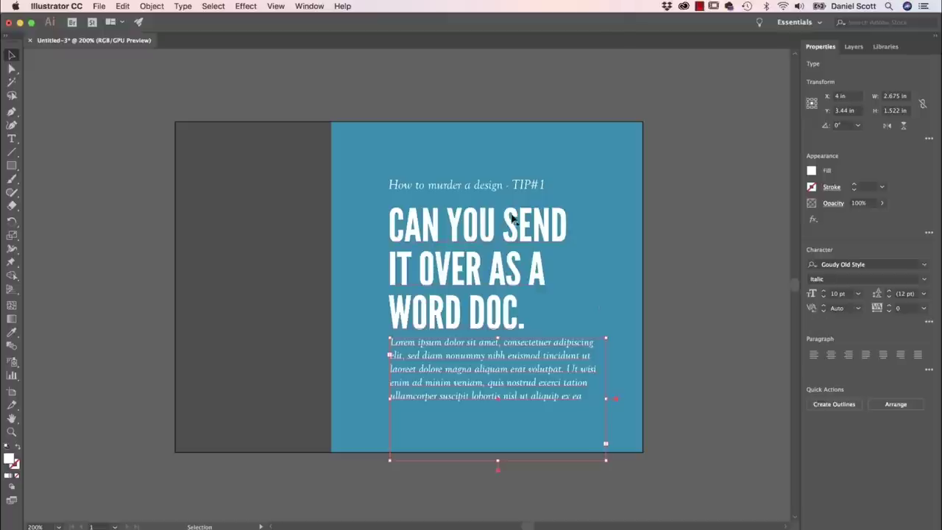
left_click(523, 184)
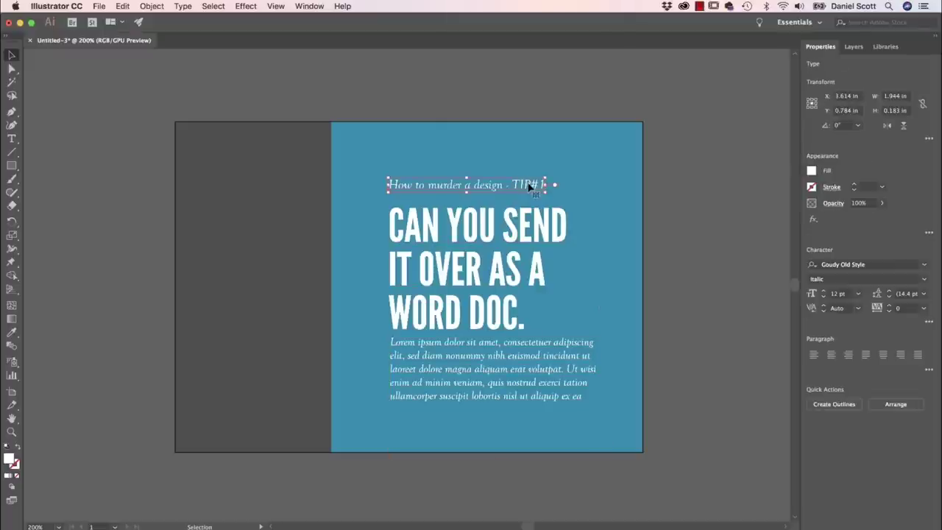
left_click(486, 366)
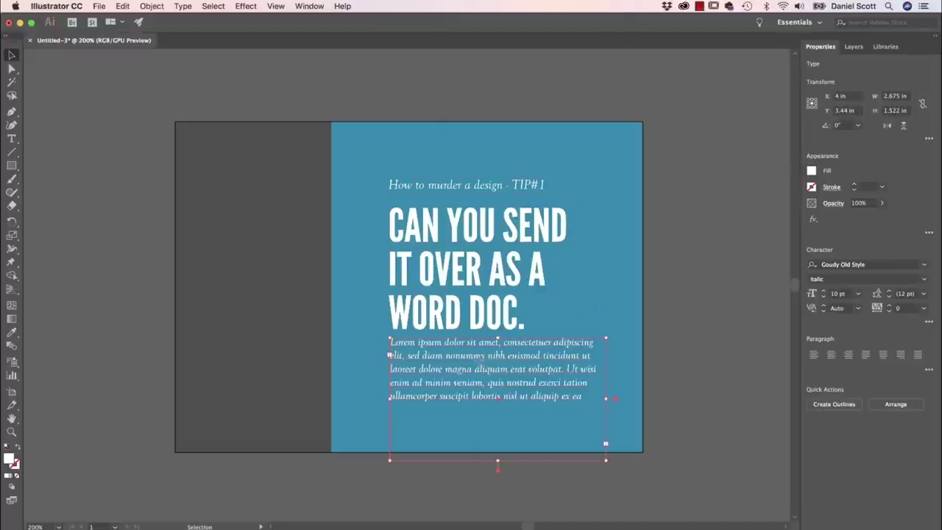
left_click(478, 264)
left_click_drag(474, 186, 468, 176)
left_click_drag(480, 233, 475, 220)
left_click_drag(480, 394, 474, 388)
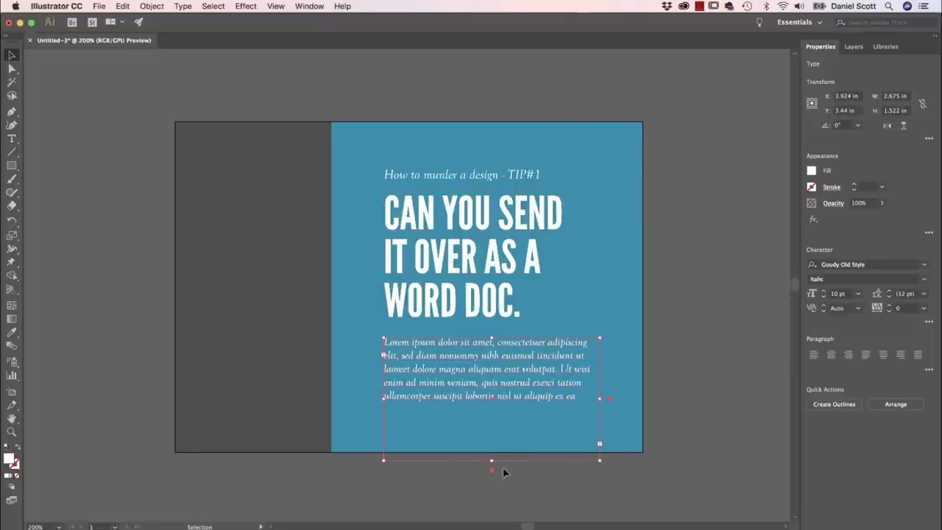
left_click_drag(491, 459, 496, 427)
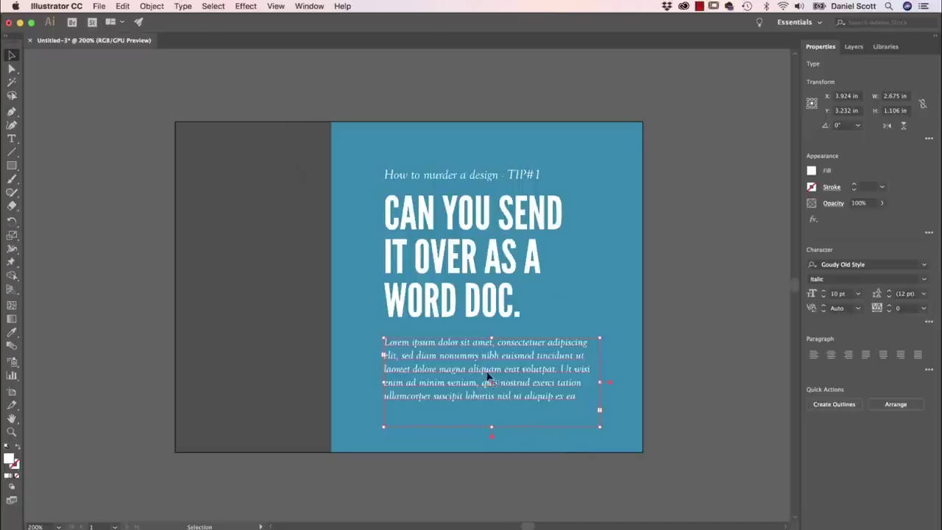
- Fill the body frame with placeholder text and shorten it to 1.022 in
left_click(186, 5)
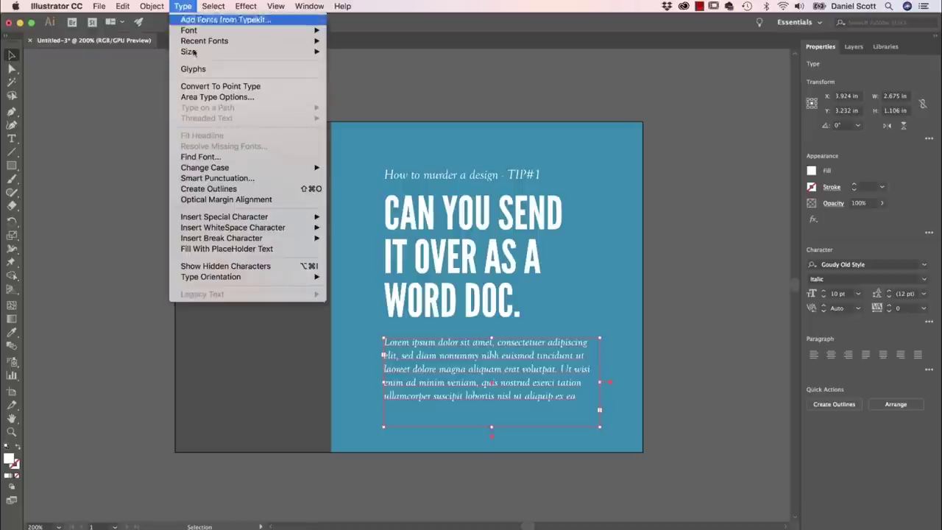
left_click(250, 249)
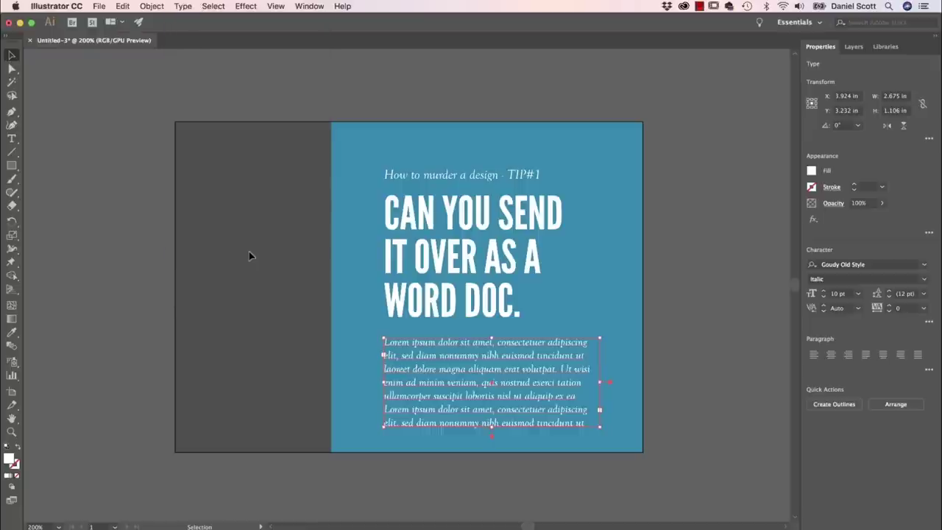
left_click_drag(491, 431, 491, 420)
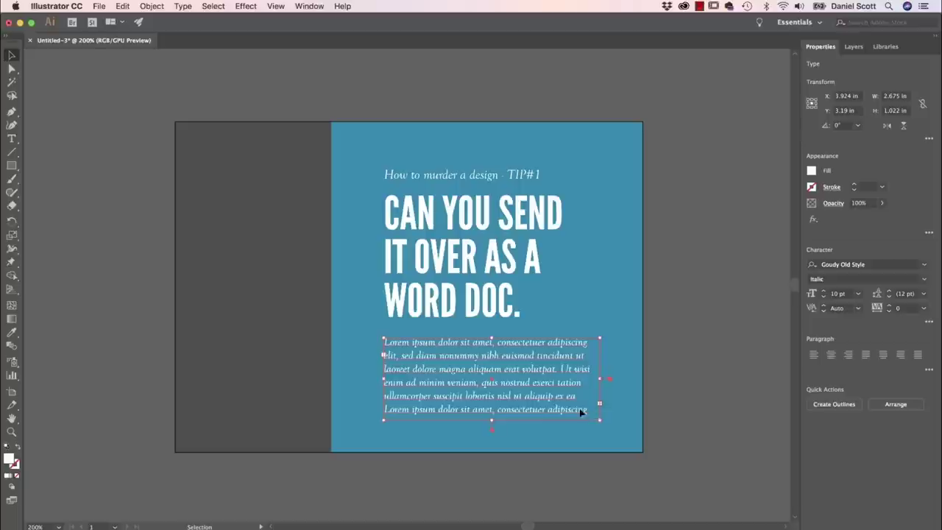
key("super+shift+a")
key("t")
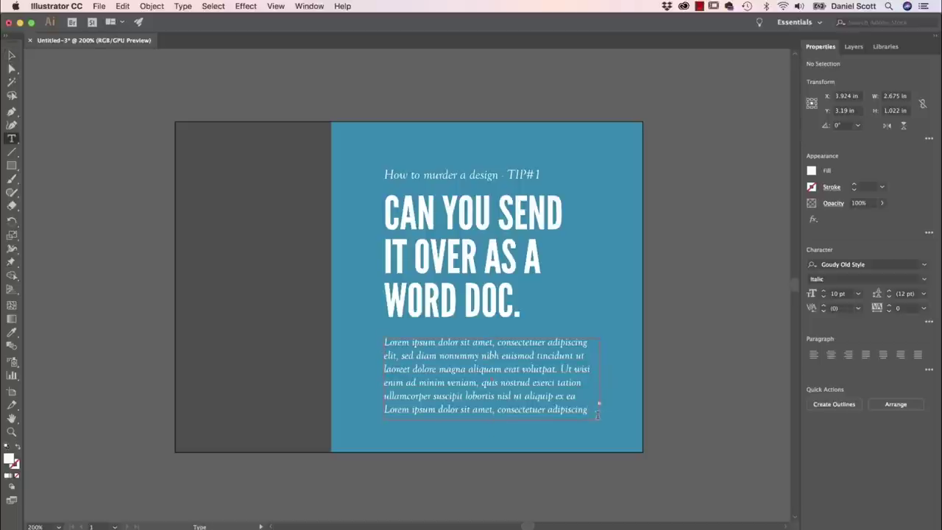
- End the body text with a period after 'adipiscing', trim it to five lines and lower it slightly
left_click(586, 409)
double_click(588, 409)
left_click(591, 410)
type(".")
left_click(11, 55)
left_click_drag(493, 419, 491, 404)
left_click(682, 404)
left_click_drag(549, 376, 550, 385)
left_click(676, 369)
- Draw two horizontal lines, one under the headline and one below the body text
left_click(12, 152)
mouse_move(383, 336)
left_mouse_down()
mouse_move(597, 335)
mouse_move(588, 335)
left_mouse_up()
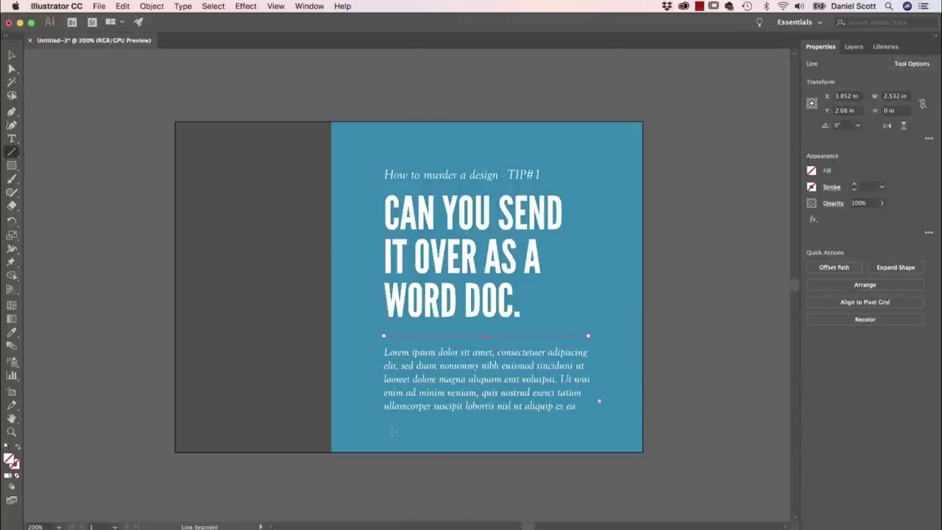
mouse_move(384, 424)
left_mouse_down()
mouse_move(615, 425)
mouse_move(598, 425)
left_mouse_up()
key("v")
key("super+shift+a")
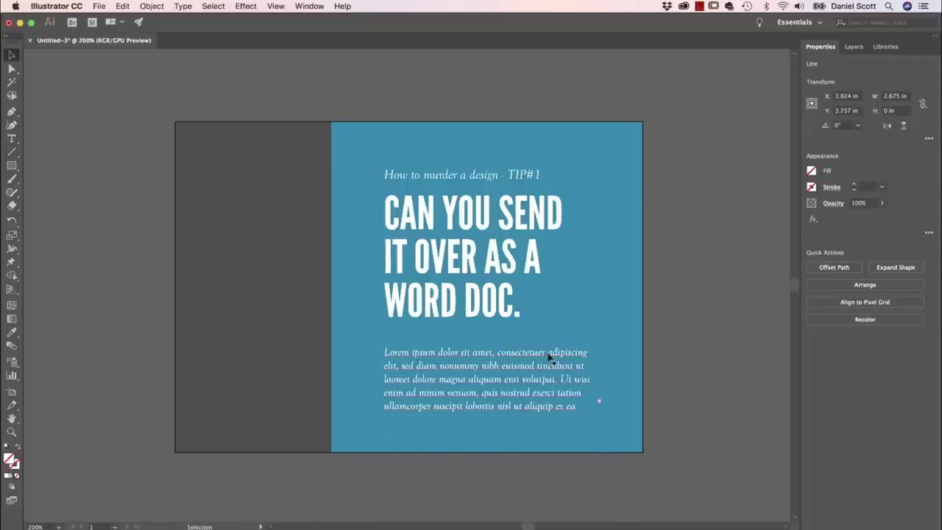
left_click(552, 336)
left_click(707, 350)
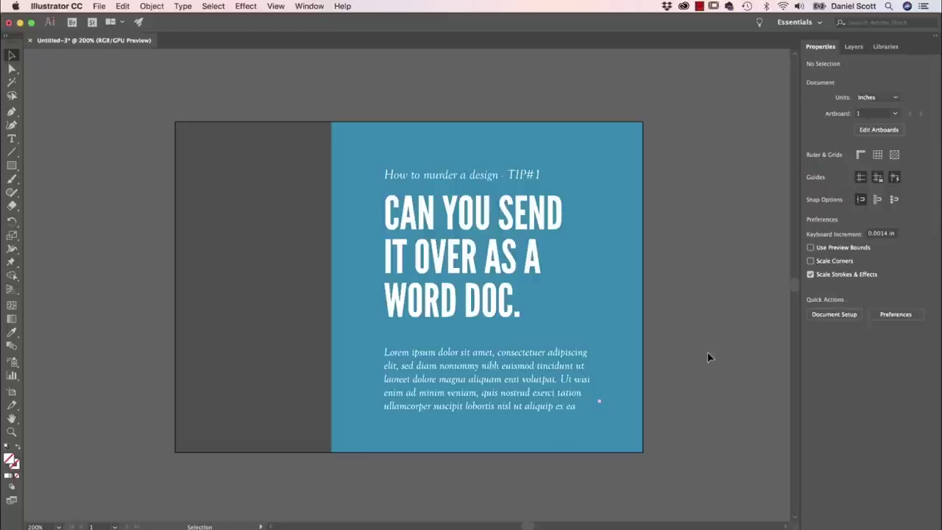
- Give the rule under the headline a white 0.5 pt stroke
left_click(561, 335)
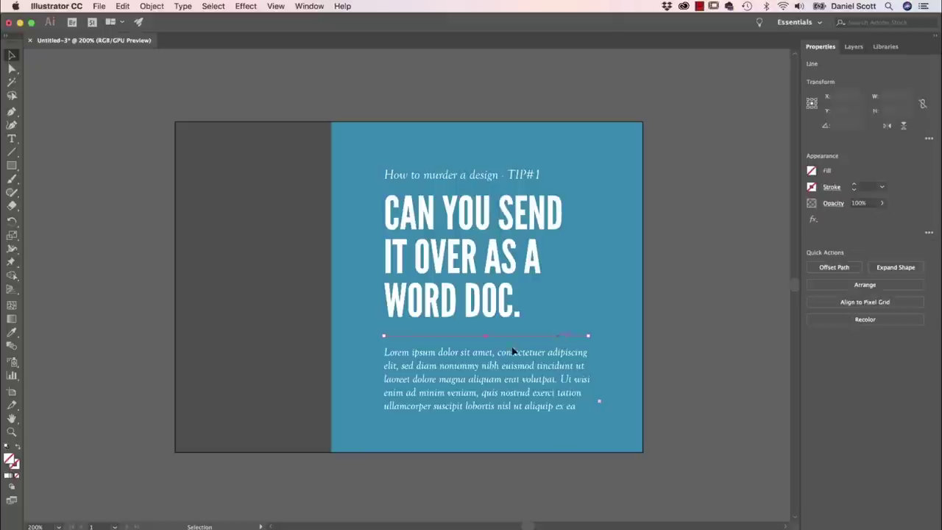
left_click(811, 187)
left_click(706, 241)
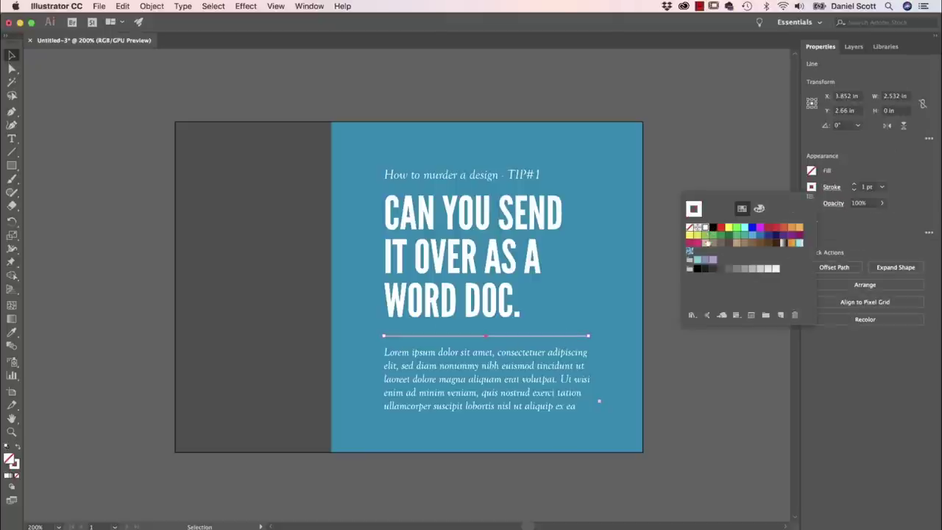
left_click(917, 187)
left_click(882, 187)
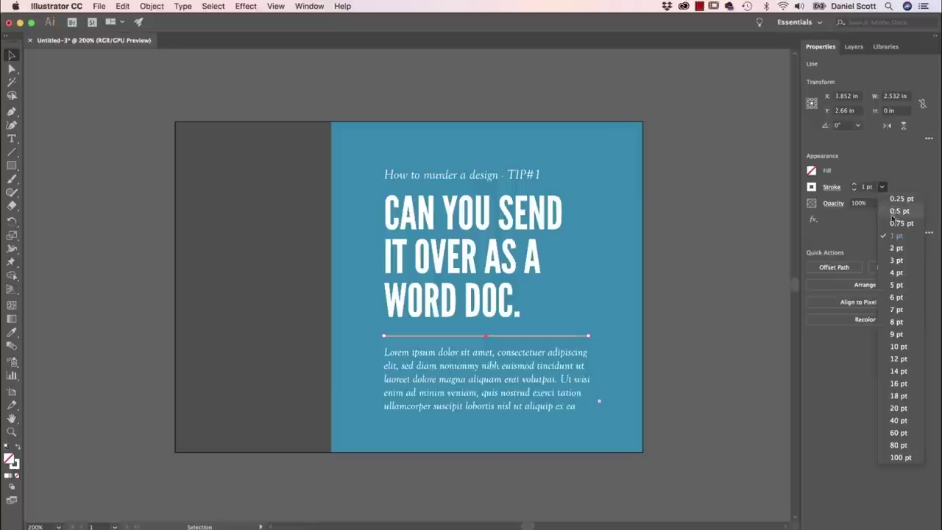
left_click(898, 211)
left_click(702, 343)
- Move the divider line and body text up slightly
left_click(561, 355)
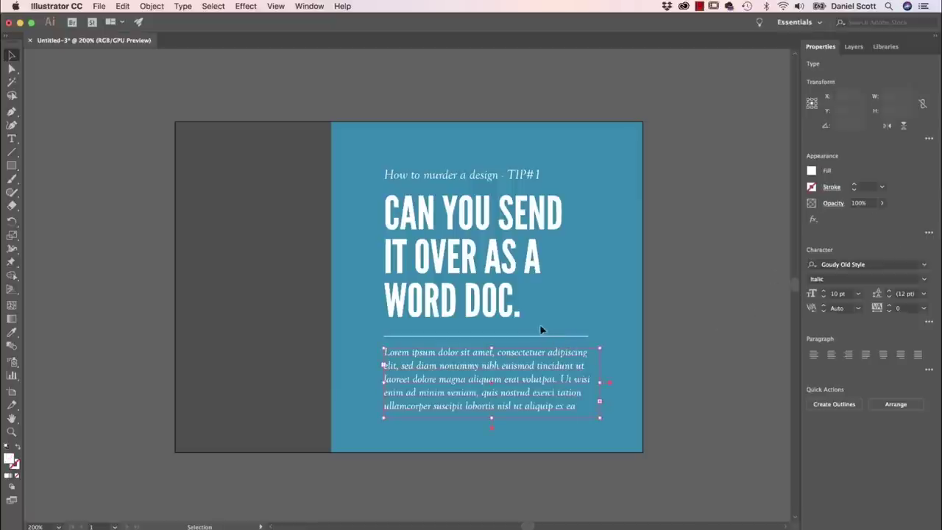
left_click(540, 335, "shift")
left_click_drag(571, 351, 568, 341)
left_click(657, 332)
left_click(566, 355)
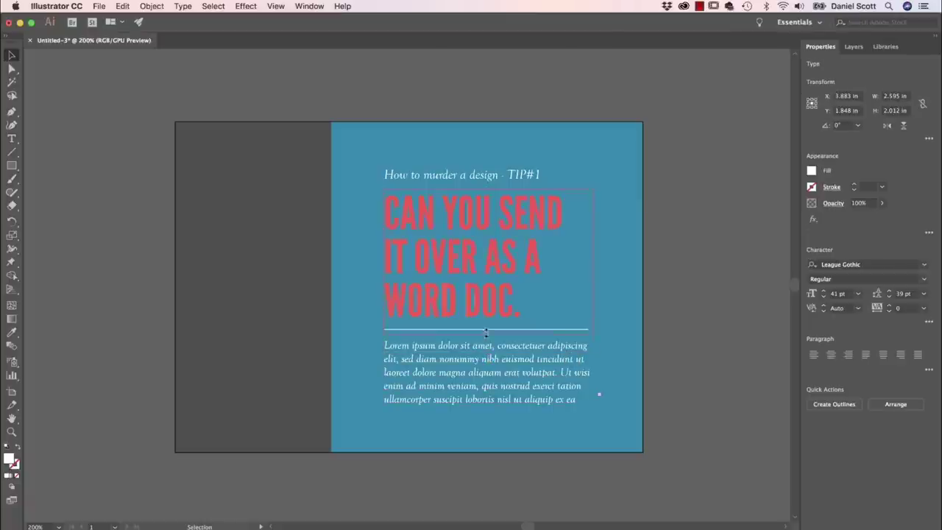
left_click_drag(533, 369, 532, 364)
- Keep the rule at 0.5 pt, Alt-drag a copy below the body text, and nudge it up
left_click(547, 329)
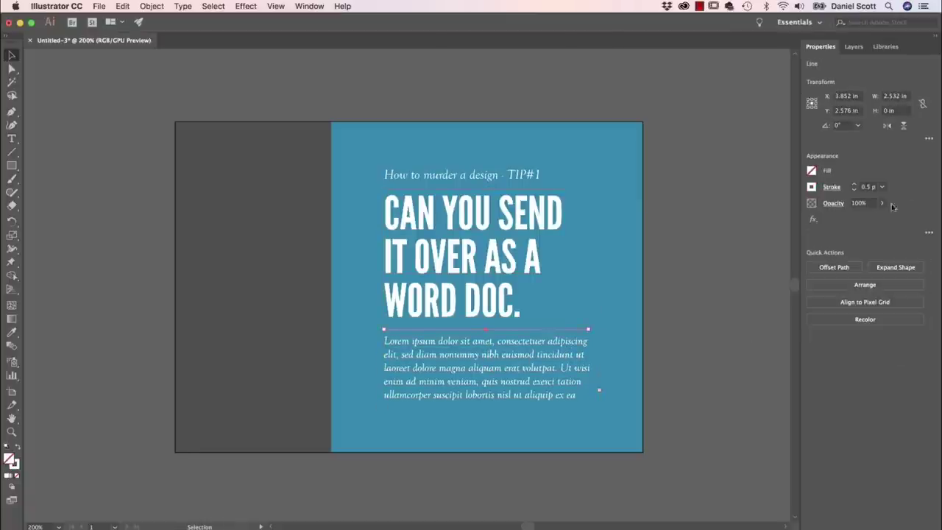
left_click(884, 187)
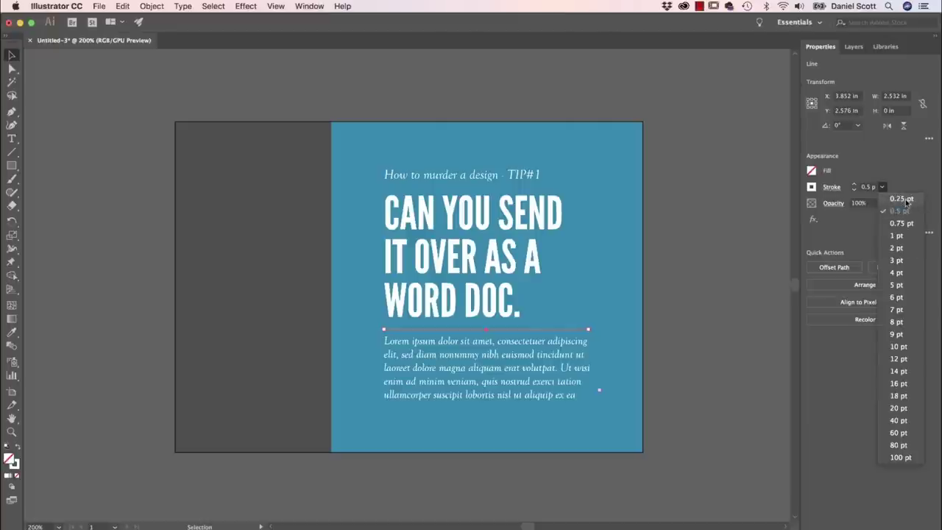
left_click(732, 292)
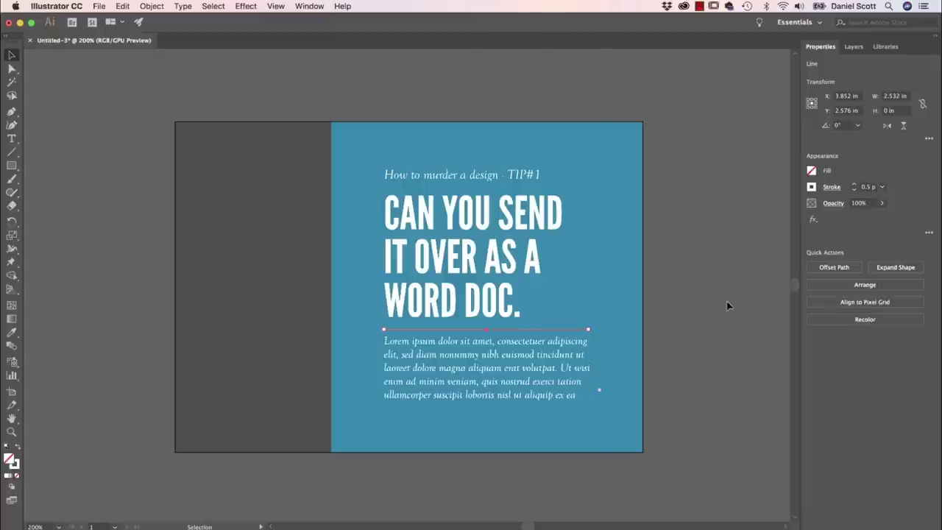
left_click(541, 352)
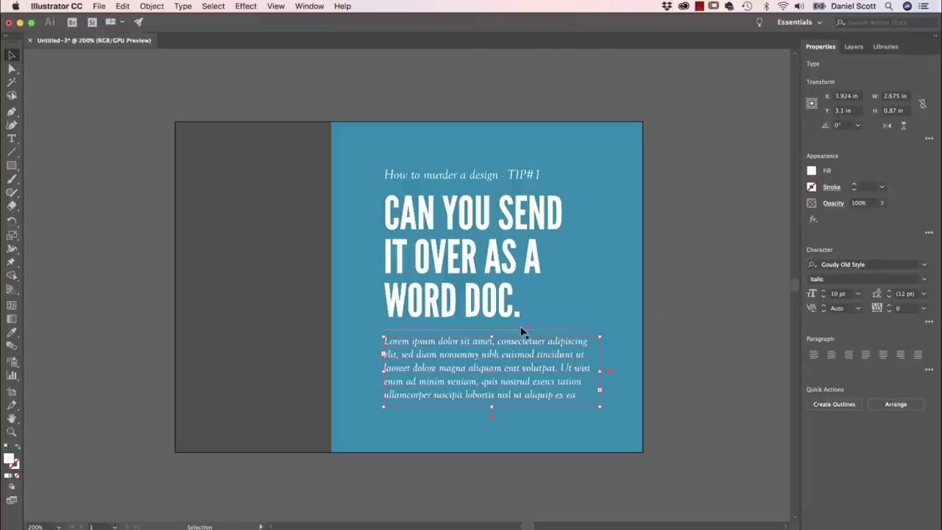
left_click_drag(521, 329, 515, 416)
left_click(665, 387)
left_click(493, 414)
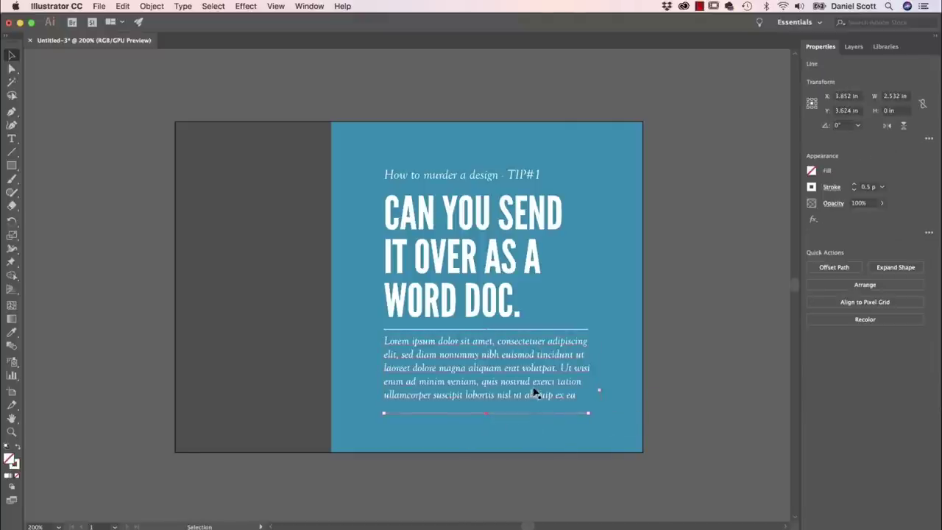
key("Up")
key("Up")
key("Up")
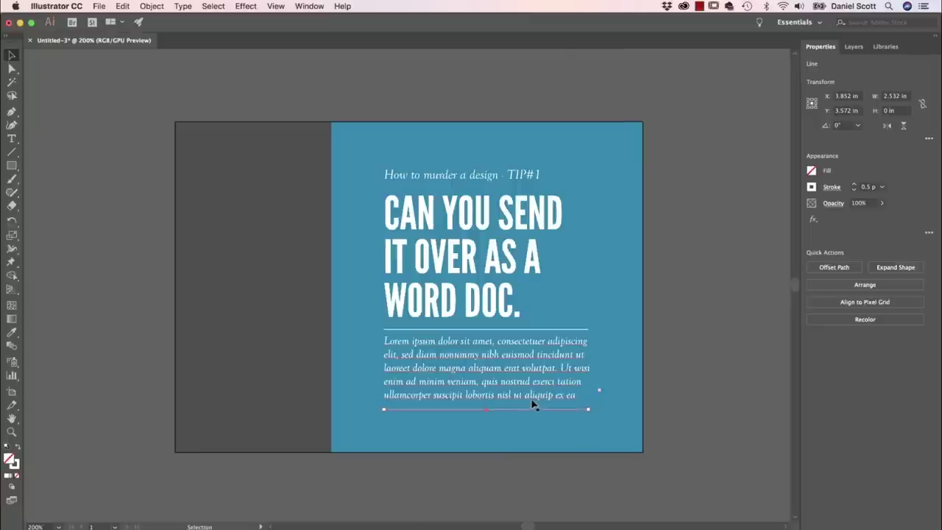
- Select the body text and both rules, leaving the headline out
left_click(697, 240)
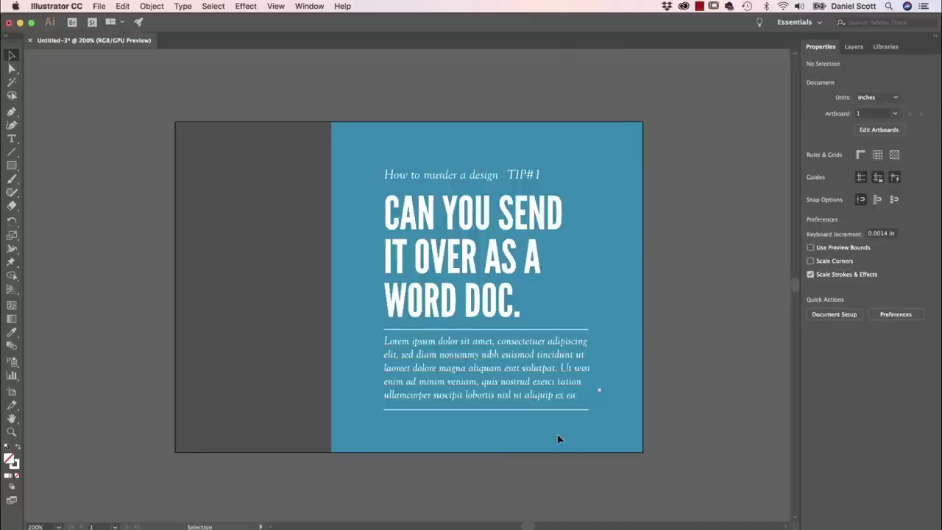
left_click_drag(557, 438, 588, 305)
left_click(512, 261, "shift")
- Nudge the body text and rules down and end the paragraph with a full stop
key("Down")
key("Down")
key("Down")
key("Down")
left_click(706, 280)
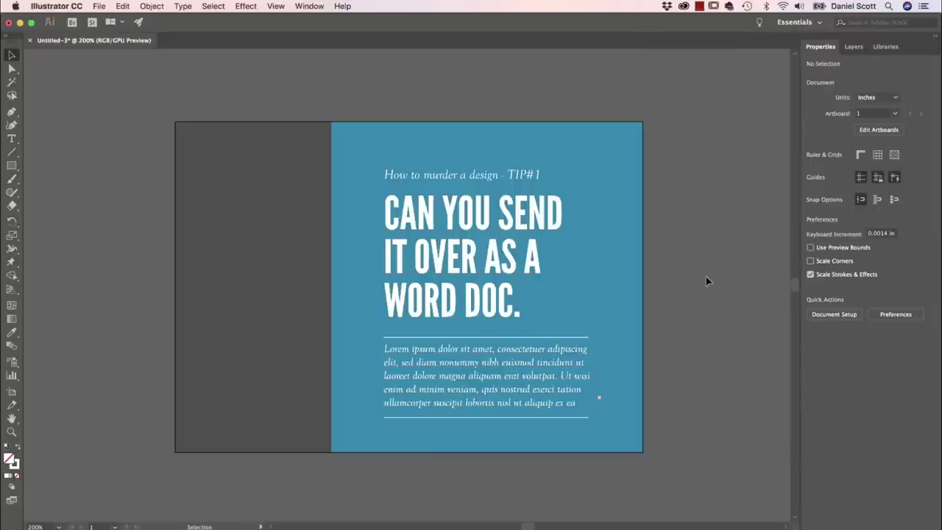
double_click(579, 402)
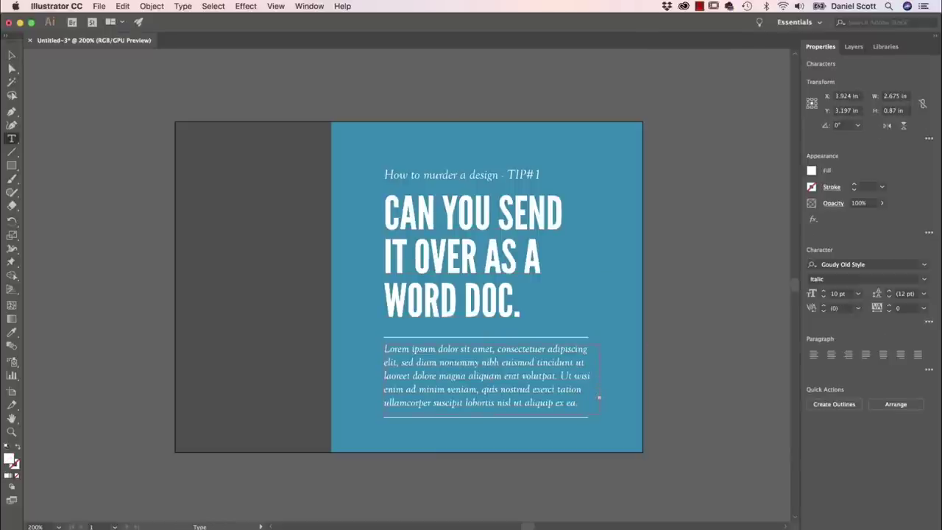
left_click(11, 54)
left_click(40, 87)
- Try right-aligning the headline, then return it to left alignment
left_click(475, 280)
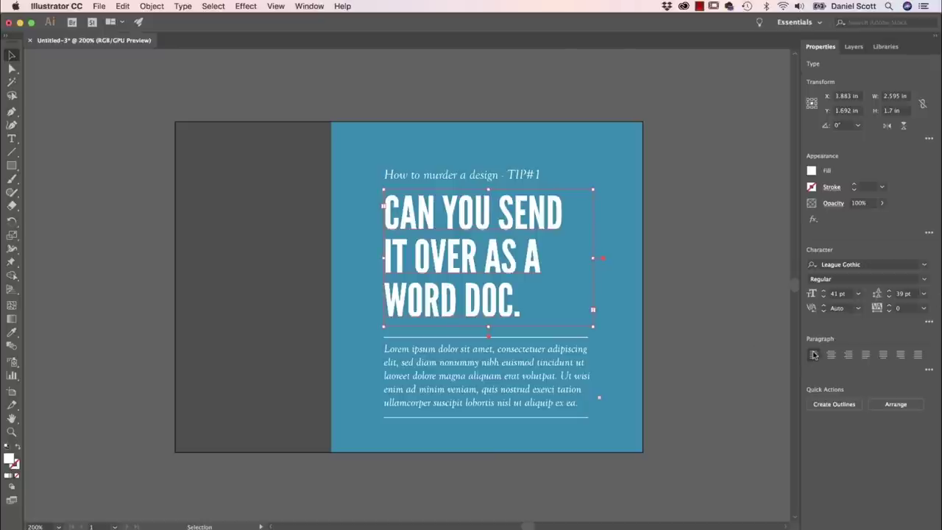
left_click(846, 356)
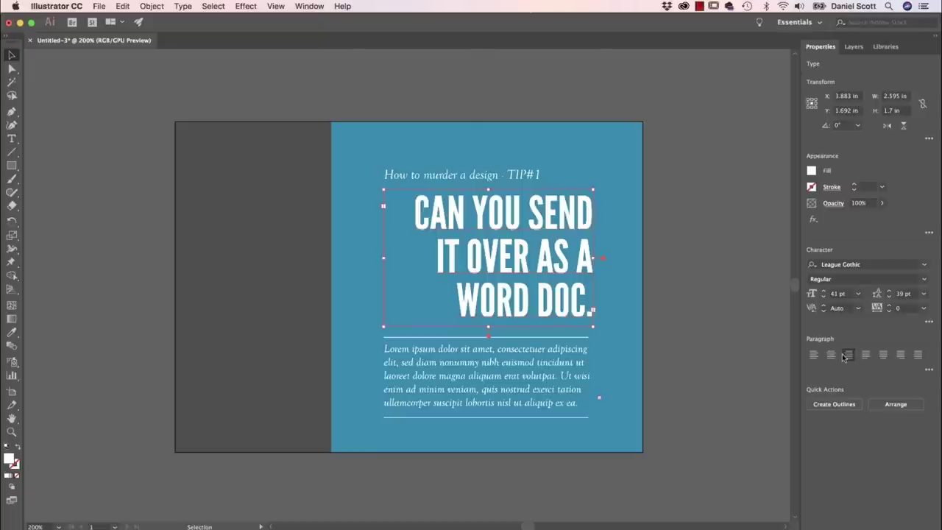
left_click(812, 356)
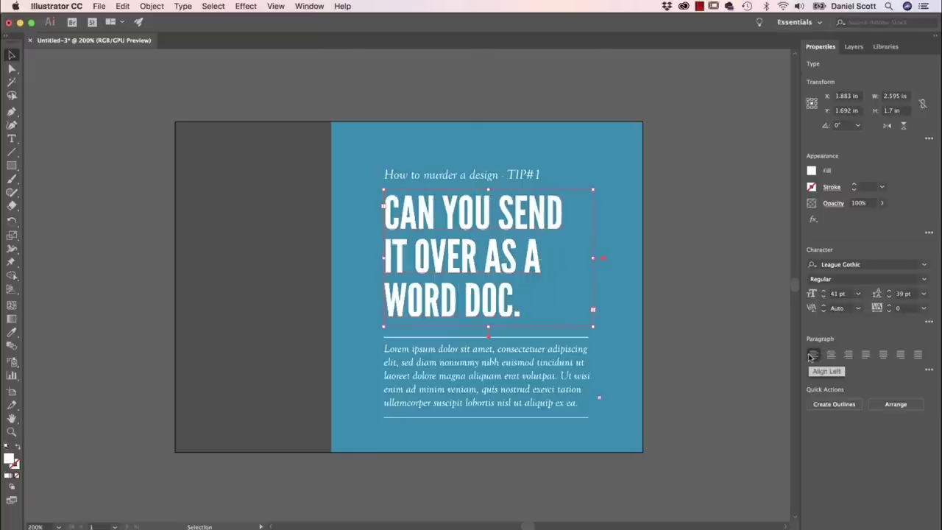
left_click(712, 334)
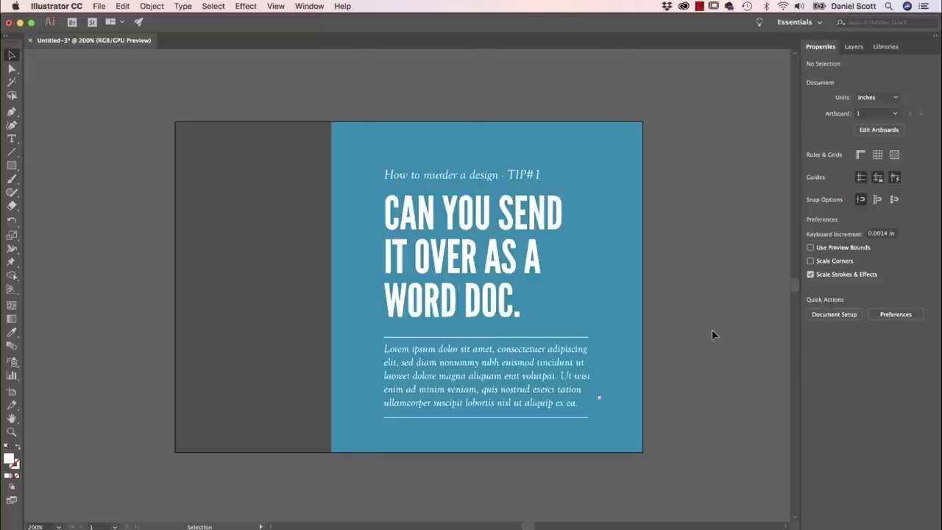